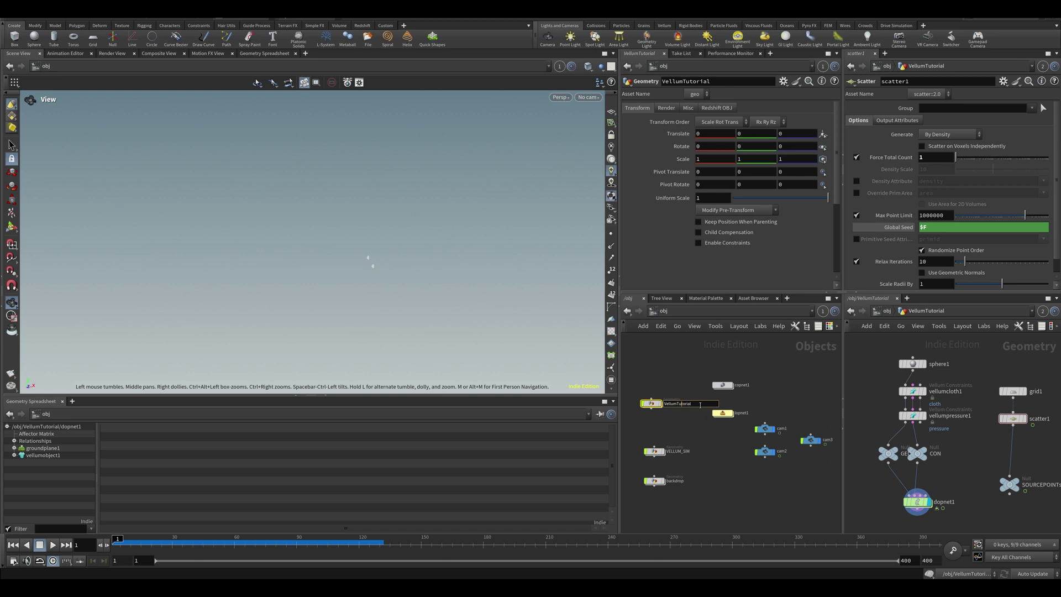
- Rename the VellumTutorial geometry object as Sourcing_Basics
{"action": "key", "text": "ctrl+a"}
{"action": "type", "text": "Sourcing_Basics"}
{"action": "key", "text": "Return"}
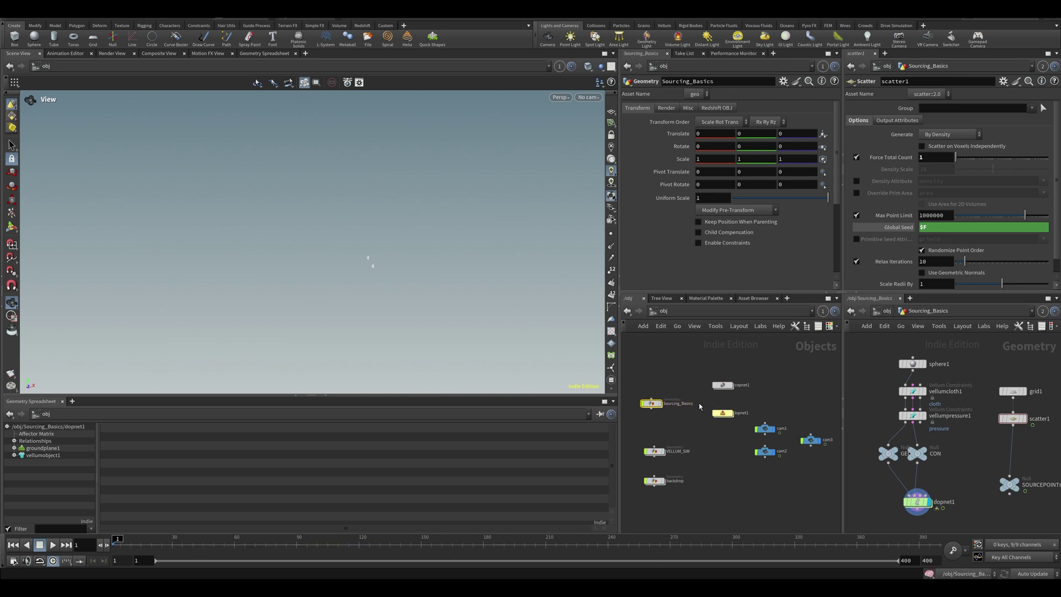
- Duplicate the Sourcing_Basics object and rename the copy as VellumSplitting
{"action": "left_click_drag", "start_coordinate": [654, 405], "coordinate": [654, 366]}
{"action": "key", "text": "ctrl+c"}
{"action": "key", "text": "ctrl+v"}
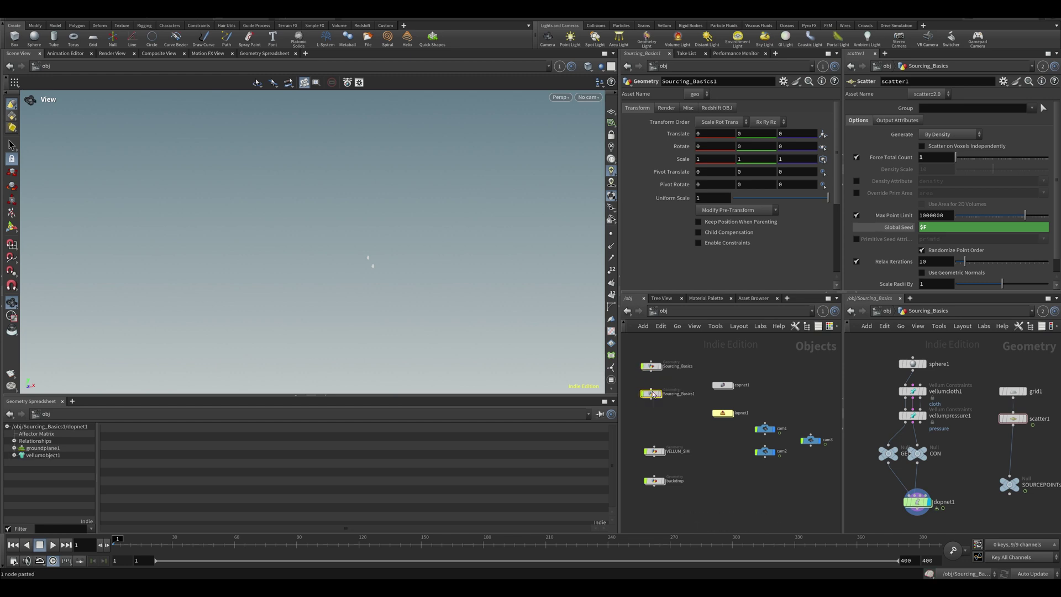
{"action": "left_click", "coordinate": [673, 397]}
{"action": "left_click_drag", "start_coordinate": [673, 395], "coordinate": [753, 404]}
{"action": "key", "text": "Return"}
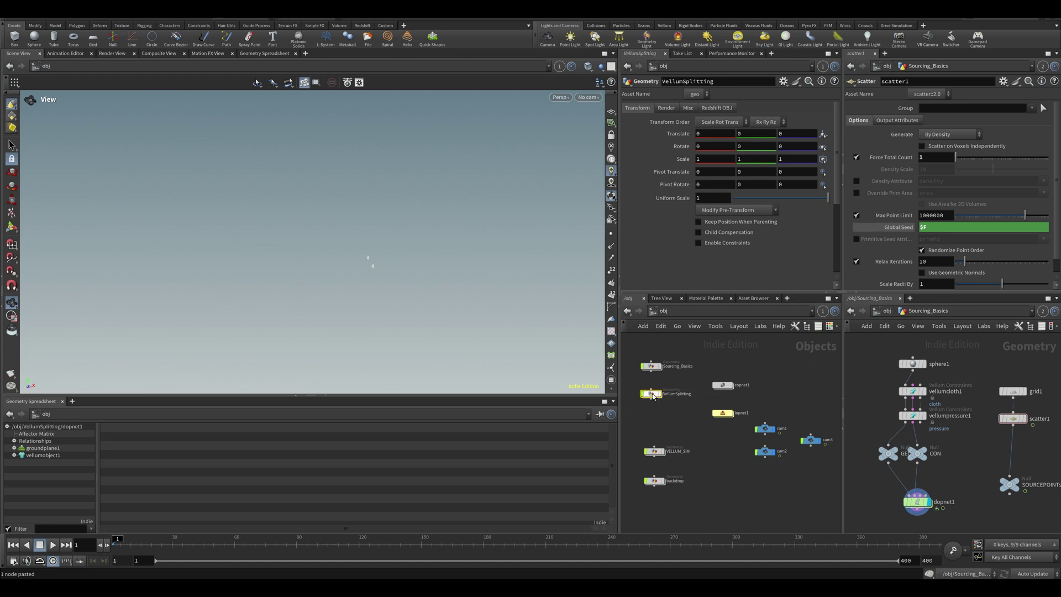
- Inside VellumSplitting, delete the grid, scatter and SOURCEPOINTs nodes
{"action": "double_click", "coordinate": [651, 393]}
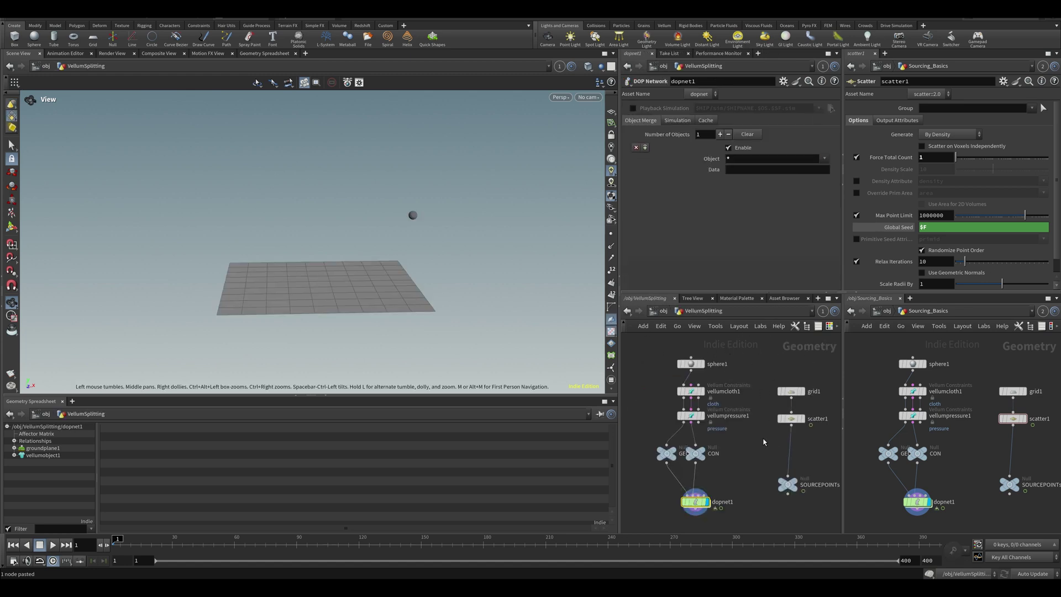
{"action": "middle_click_drag", "start_coordinate": [820, 490], "coordinate": [755, 467]}
{"action": "left_click_drag", "start_coordinate": [769, 499], "coordinate": [702, 347]}
{"action": "key", "text": "Delete"}
{"action": "middle_click_drag", "start_coordinate": [703, 407], "coordinate": [758, 393]}
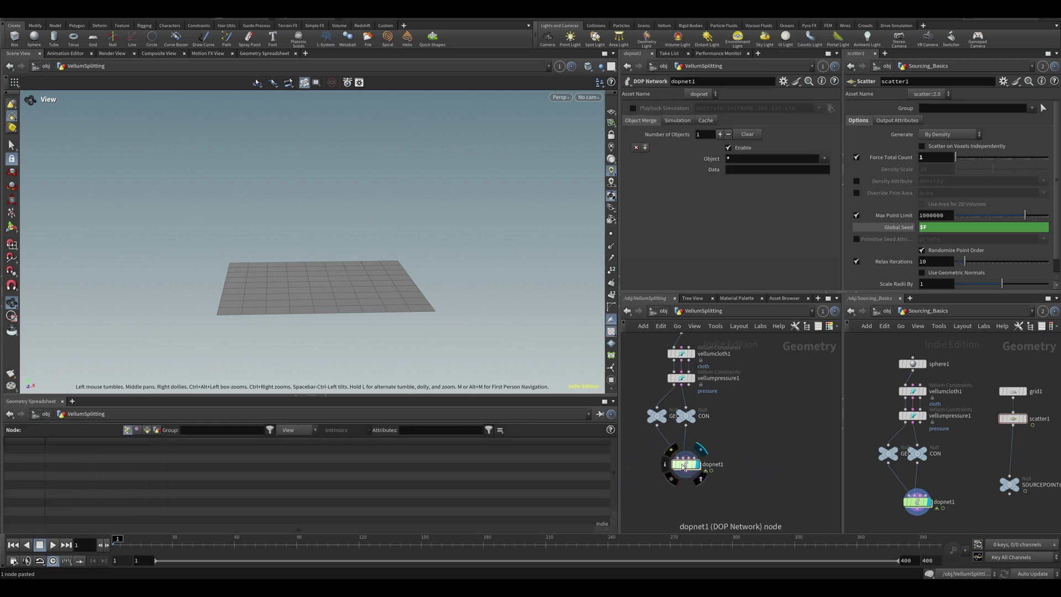
- Go inside dopnet1 and delete the ground plane node
{"action": "double_click", "coordinate": [684, 467]}
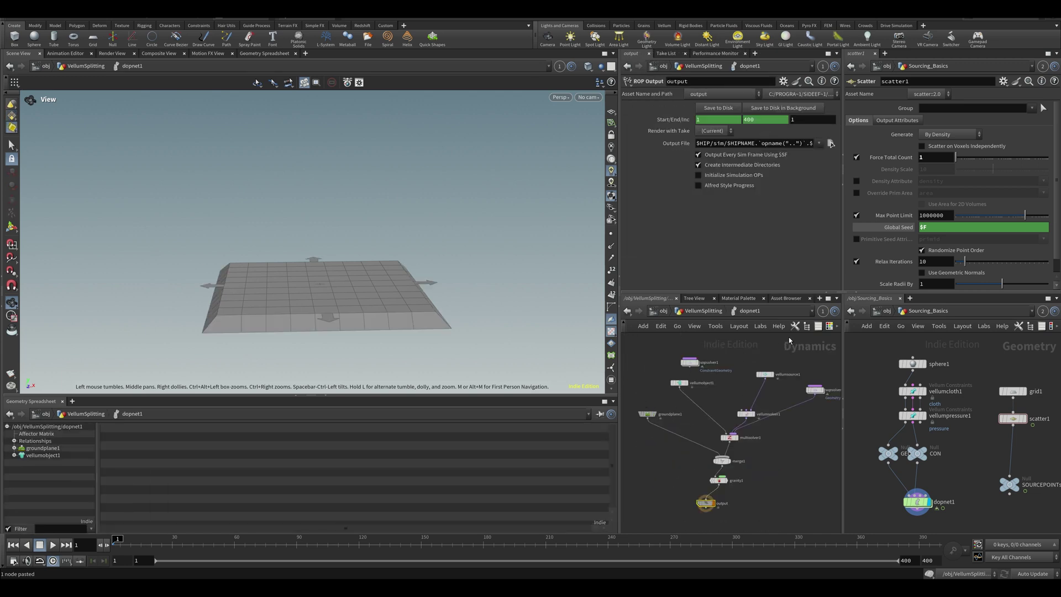
{"action": "middle_click_drag", "start_coordinate": [729, 354], "coordinate": [755, 354]}
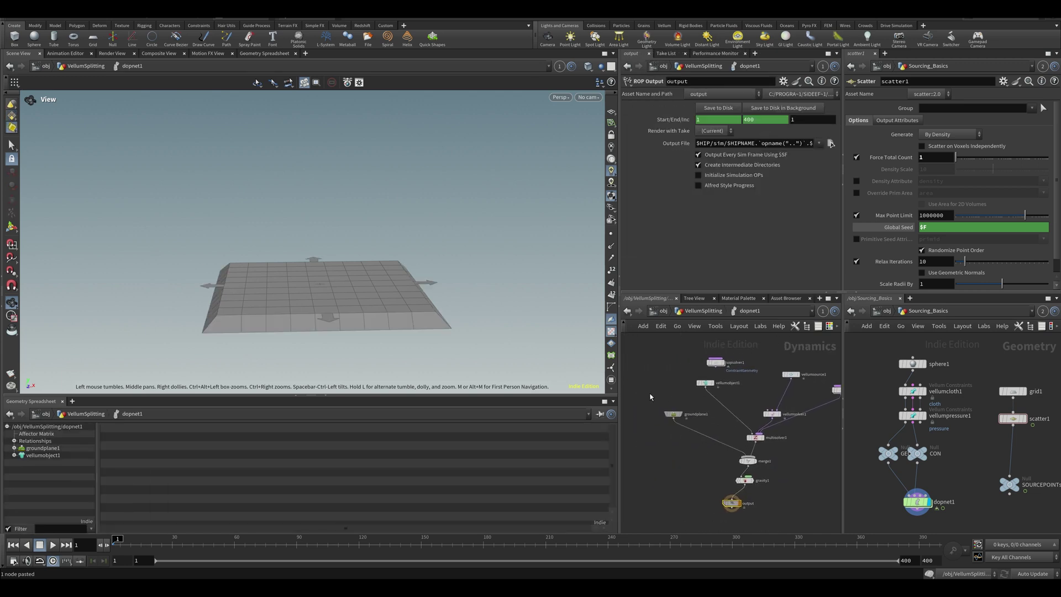
{"action": "left_click", "coordinate": [673, 415]}
{"action": "key", "text": "Delete"}
{"action": "middle_click_drag", "start_coordinate": [734, 497], "coordinate": [701, 482]}
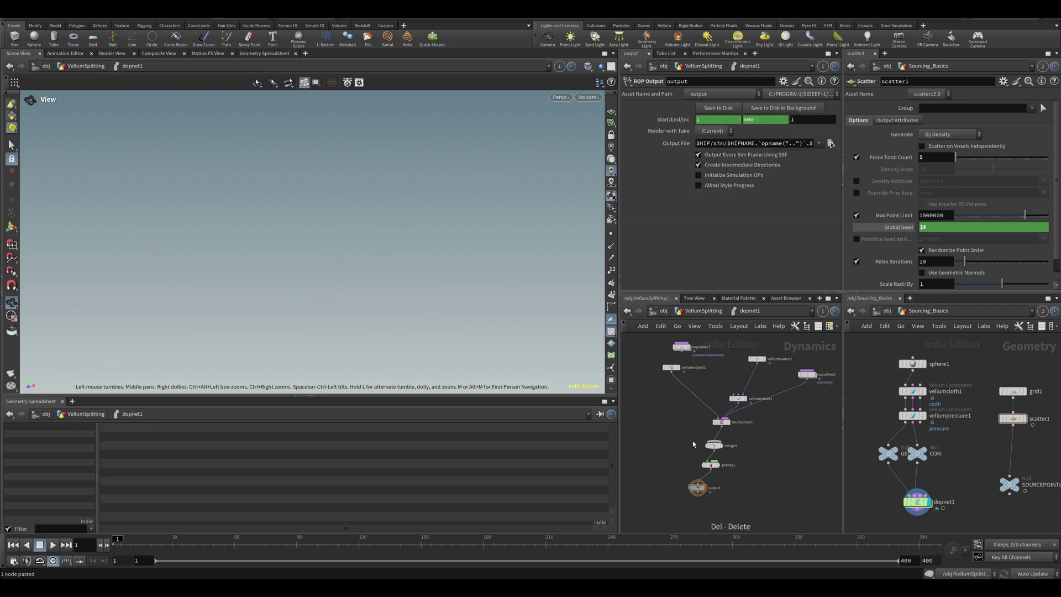
- Delete the merge and gravity nodes between the multisolver and the output
{"action": "left_click", "coordinate": [699, 483]}
{"action": "left_click", "coordinate": [711, 470]}
{"action": "left_click_drag", "start_coordinate": [713, 473], "coordinate": [714, 474]}
{"action": "key", "text": "Delete"}
{"action": "middle_click_drag", "start_coordinate": [668, 368], "coordinate": [654, 392]}
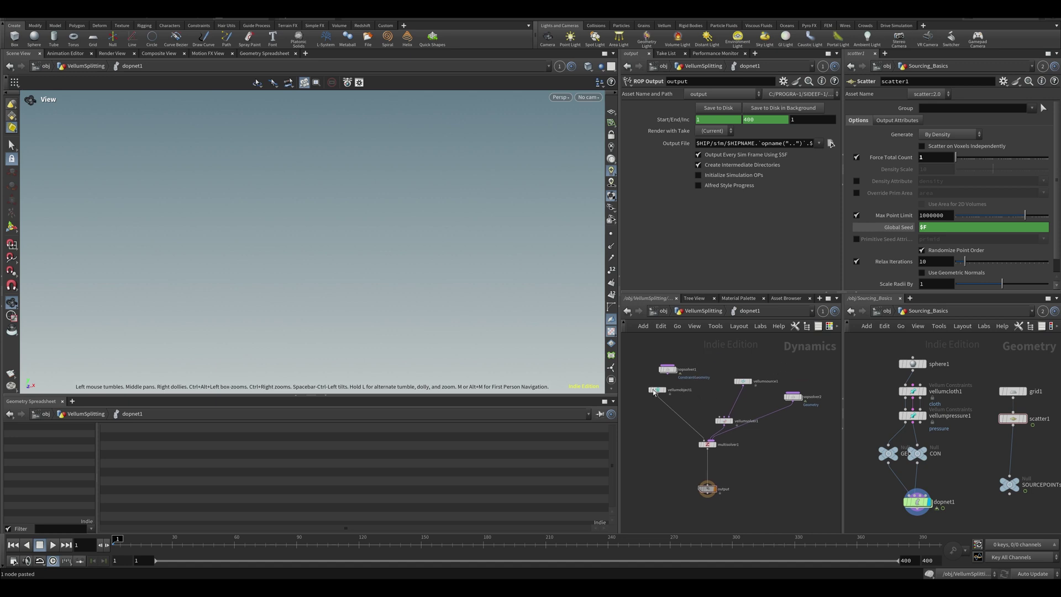
{"action": "left_click_drag", "start_coordinate": [679, 361], "coordinate": [678, 358]}
{"action": "middle_click_drag", "start_coordinate": [731, 401], "coordinate": [693, 423]}
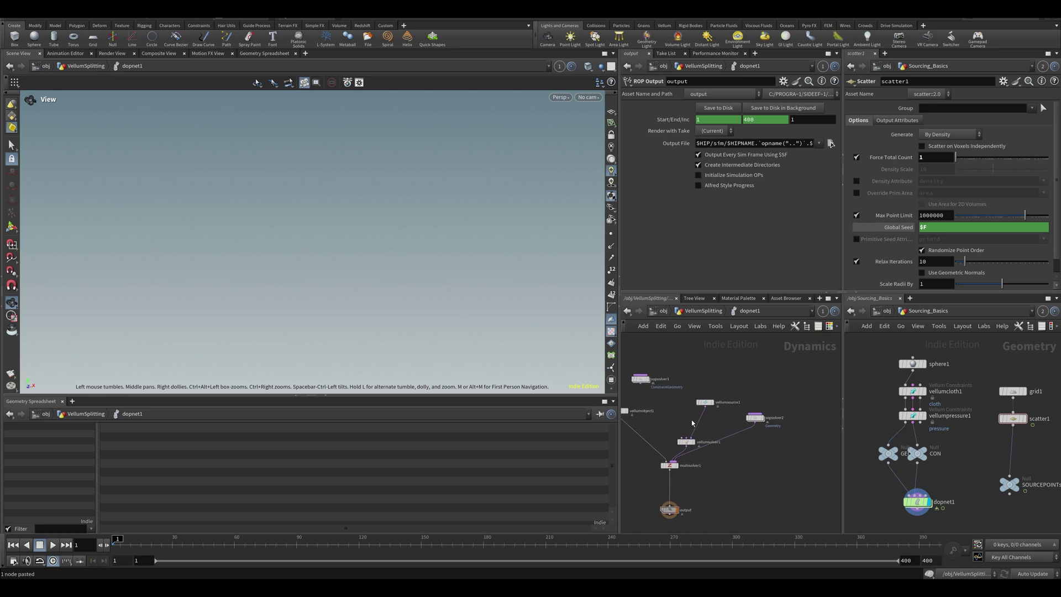
- Spread out the nodes around the Vellum solver and delete the Vellum Source node
{"action": "left_click_drag", "start_coordinate": [684, 444], "coordinate": [670, 434]}
{"action": "left_click_drag", "start_coordinate": [686, 382], "coordinate": [721, 410]}
{"action": "middle_click_drag", "start_coordinate": [708, 384], "coordinate": [754, 373]}
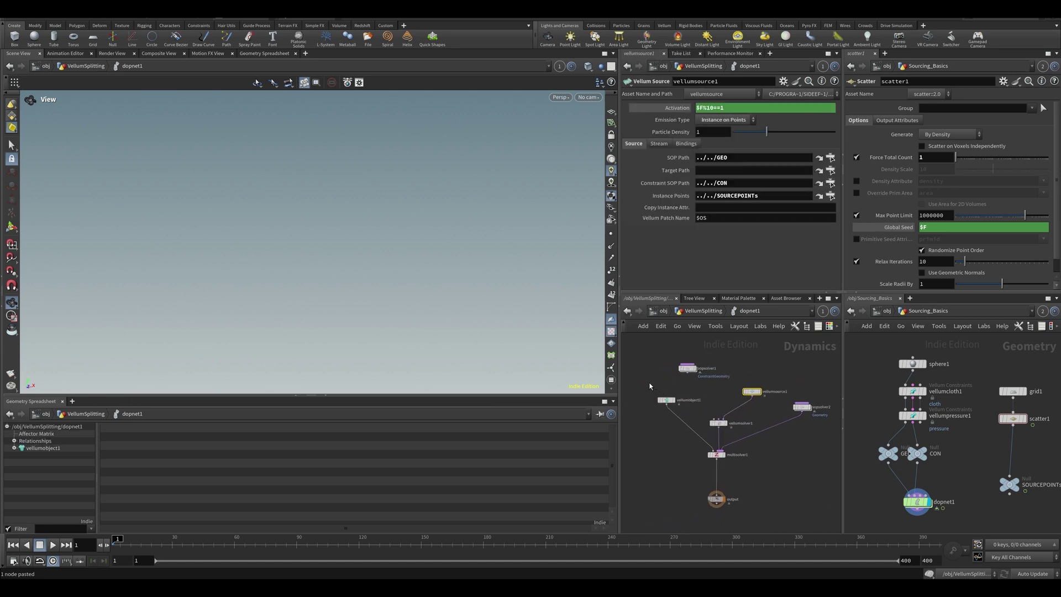
{"action": "left_click_drag", "start_coordinate": [650, 385], "coordinate": [681, 409]}
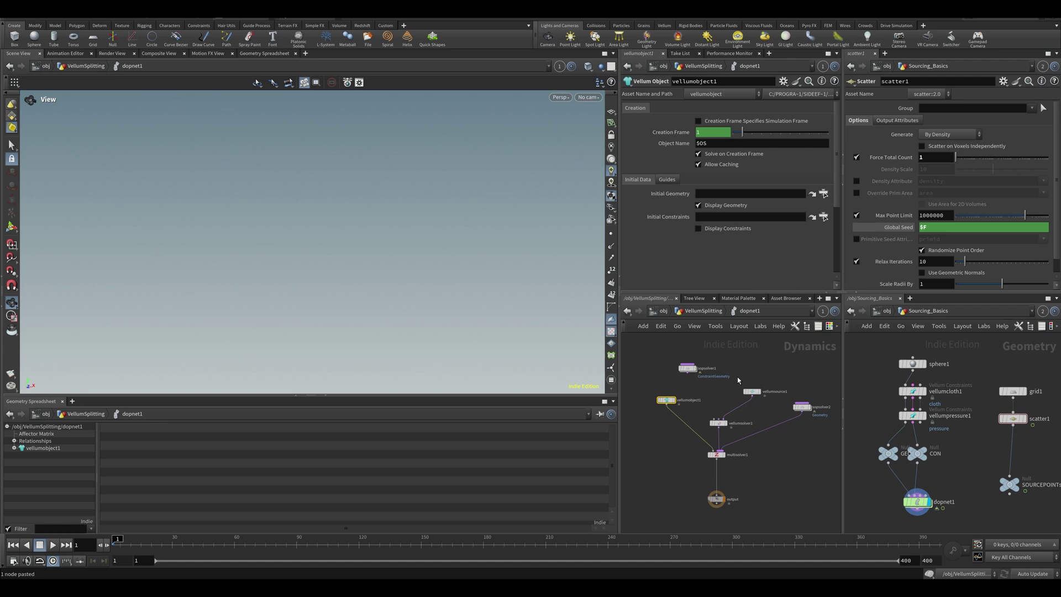
{"action": "left_click", "coordinate": [752, 391]}
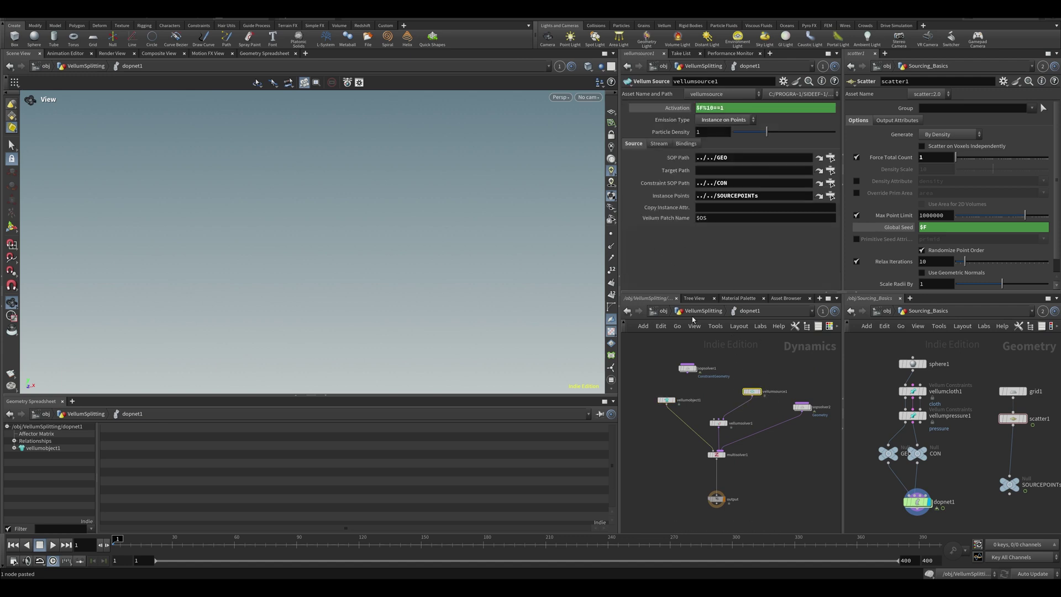
{"action": "key", "text": "Delete"}
- Set the Vellum Object's Initial Geometry to `opinputpath("..",0)`
{"action": "left_click", "coordinate": [722, 194]}
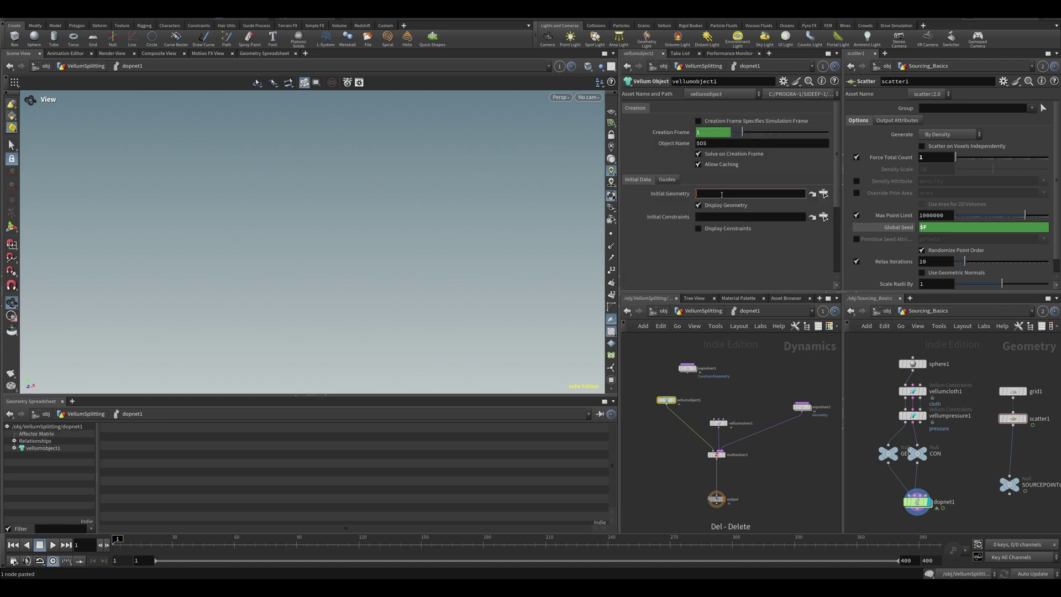
{"action": "type", "text": "`opin"}
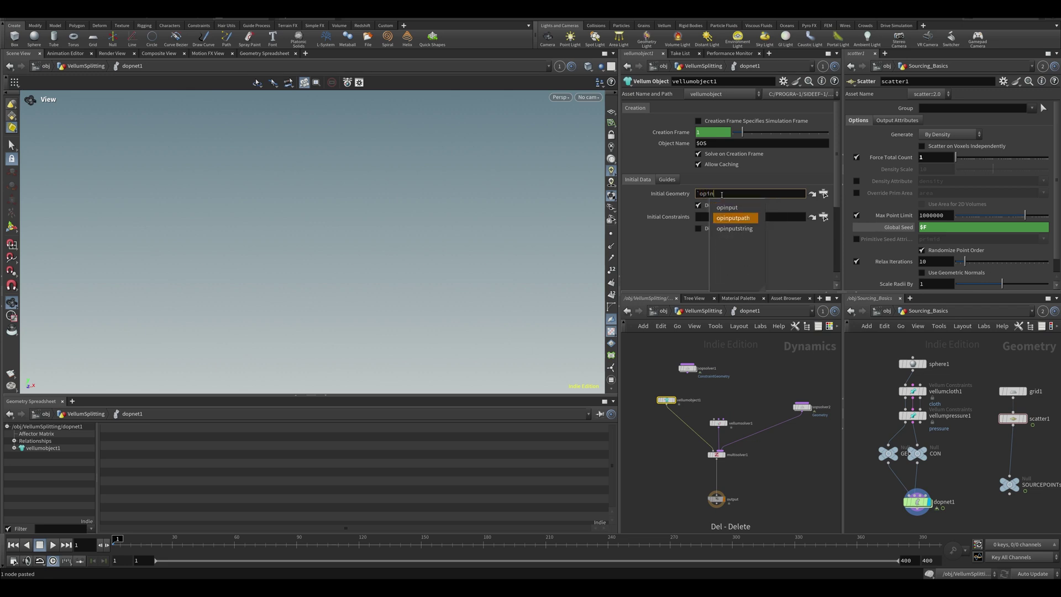
{"action": "key", "text": "Tab"}
{"action": "type", "text": "(\"..\","}
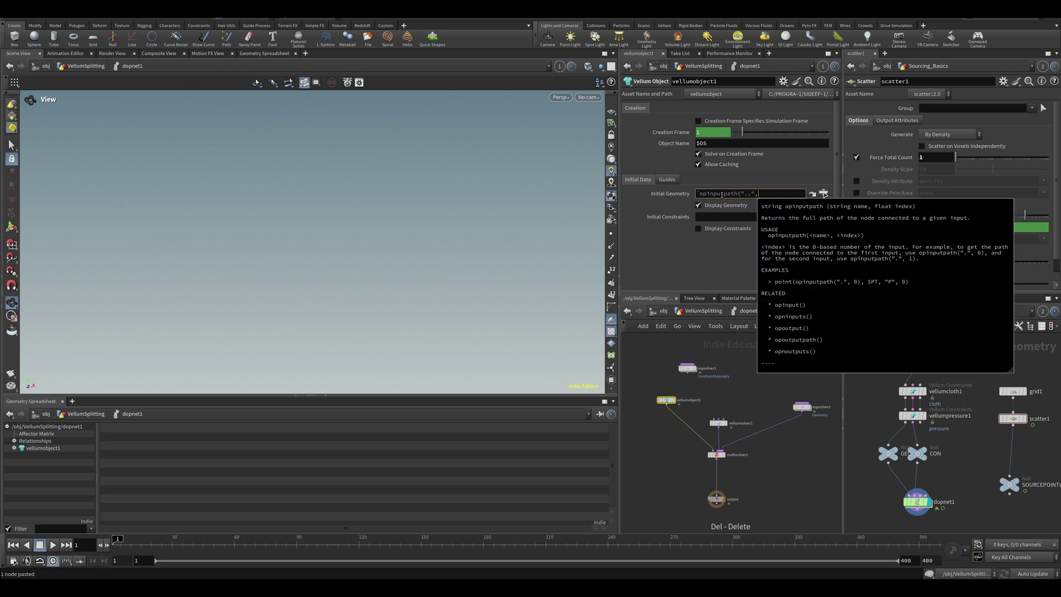
{"action": "type", "text": "0)`"}
{"action": "key", "text": "Tab"}
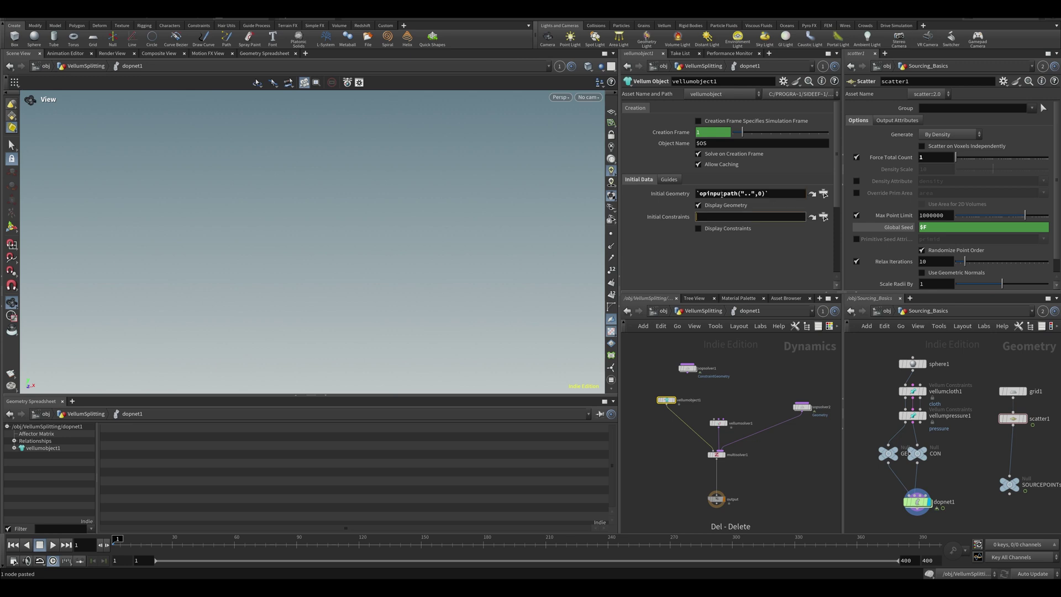
- Set the Vellum Object's Initial Constraints to `opinputpath("..",1)` and save the scene
{"action": "type", "text": "`opinputpath(\"..\",0)`"}
{"action": "key", "text": "BackSpace"}
{"action": "type", "text": "1"}
{"action": "key", "text": "Return"}
{"action": "key", "text": "ctrl+s"}
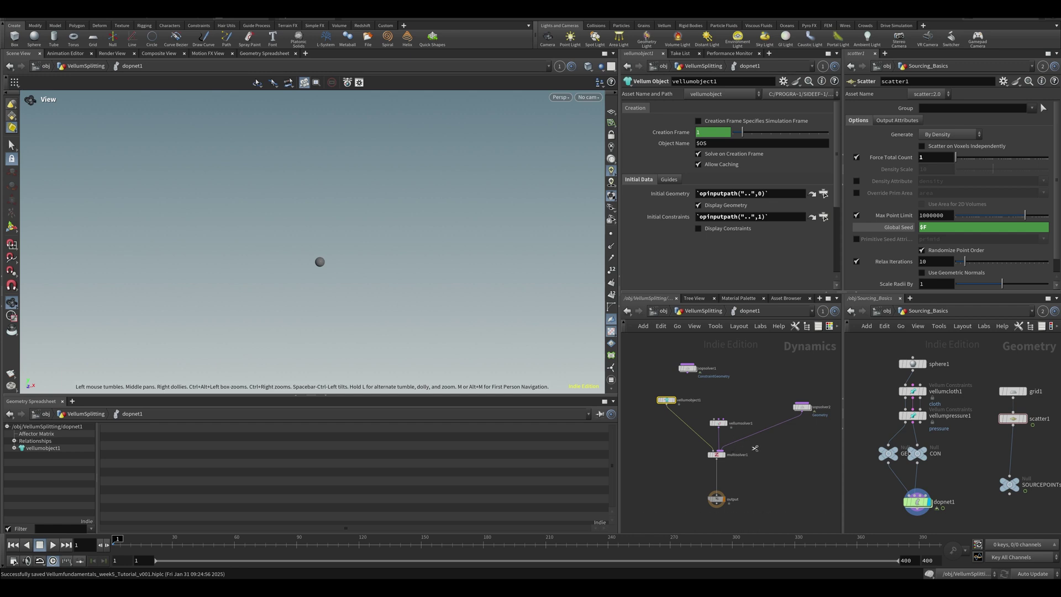
- Disconnect the Geometry SOP solver from the multisolver and delete the constraint geometry SOP solver
{"action": "left_click_drag", "start_coordinate": [755, 448], "coordinate": [762, 425]}
{"action": "key", "text": "Delete"}
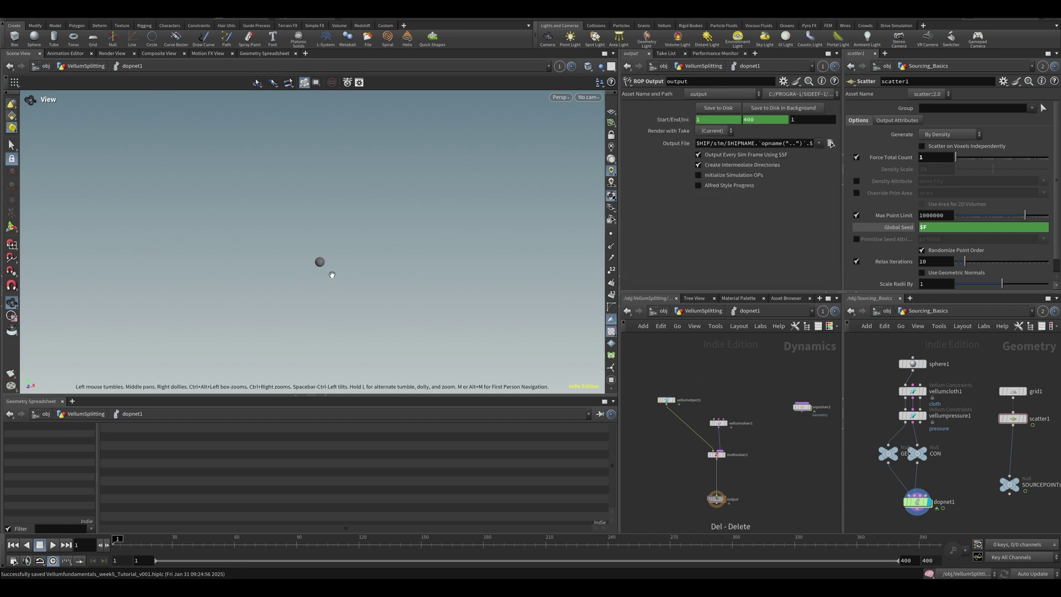
- Frame the sphere more closely and play a short stretch of the simulation
{"action": "right_click_drag", "start_coordinate": [388, 275], "coordinate": [383, 277]}
{"action": "middle_click_drag", "start_coordinate": [382, 278], "coordinate": [407, 276]}
{"action": "right_click_drag", "start_coordinate": [343, 277], "coordinate": [363, 277]}
{"action": "middle_click_drag", "start_coordinate": [363, 277], "coordinate": [273, 272]}
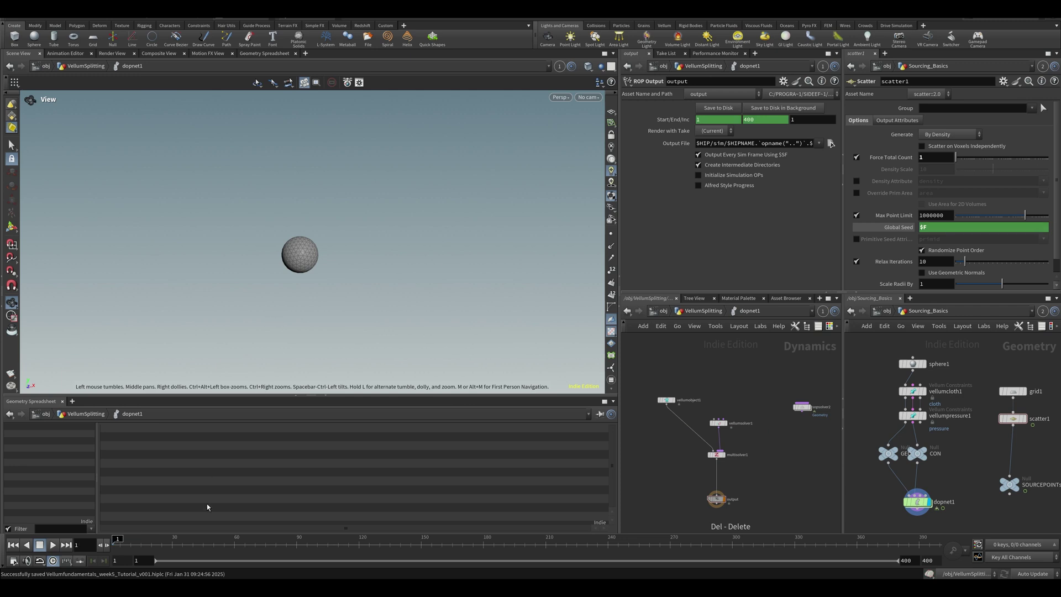
{"action": "mouse_move", "coordinate": [288, 274]}
{"action": "left_mouse_down"}
{"action": "mouse_move", "coordinate": [355, 275]}
{"action": "mouse_move", "coordinate": [306, 265]}
{"action": "left_mouse_up"}
{"action": "key", "text": "Up"}
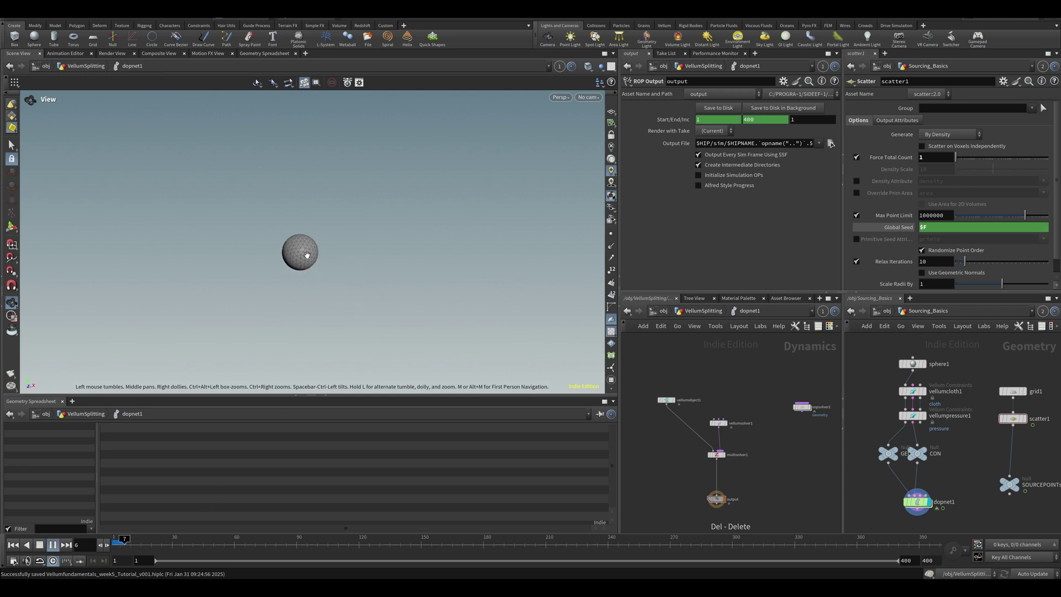
{"action": "key", "text": "Up"}
- Set the Vellum Solver's substeps to 1 and return to the first frame
{"action": "left_click", "coordinate": [718, 454]}
{"action": "left_click", "coordinate": [717, 422]}
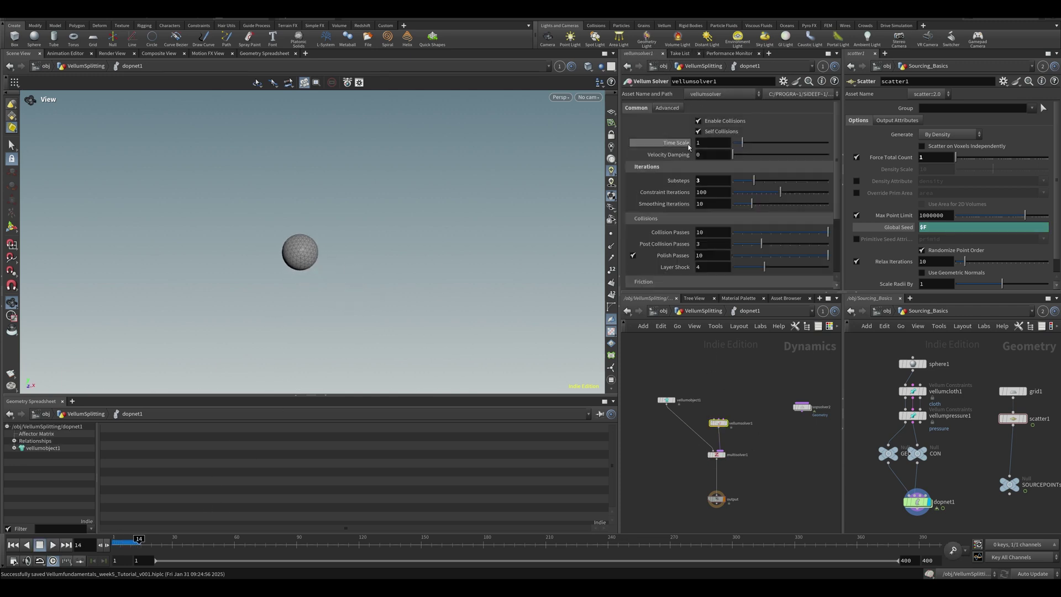
{"action": "key", "text": "ctrl+Up"}
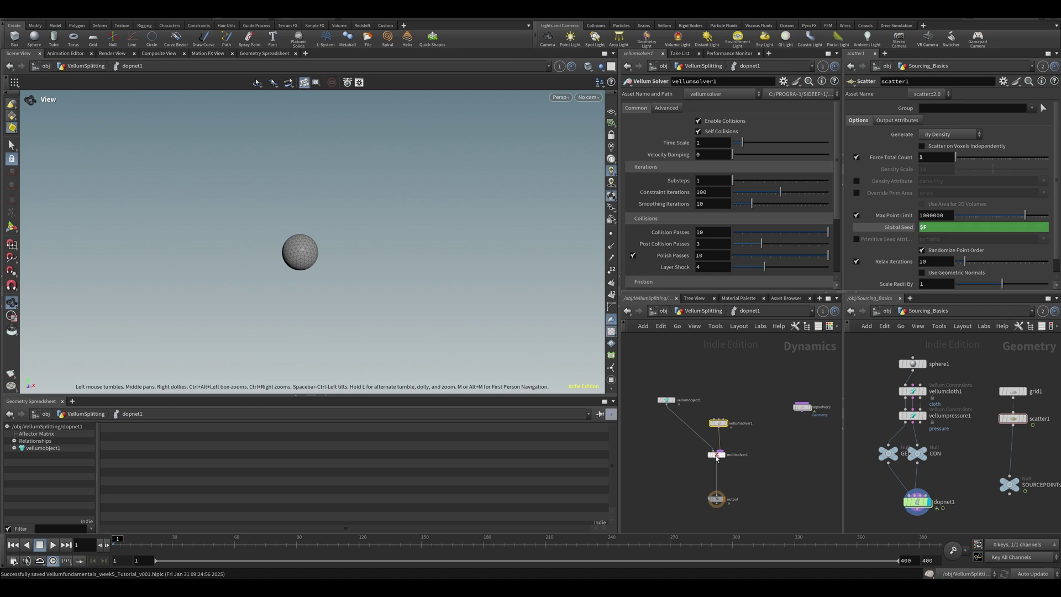
- Select the multisolver and play the simulation up to frame 75 to check the sphere
{"action": "left_click", "coordinate": [717, 455]}
{"action": "key", "text": "Up"}
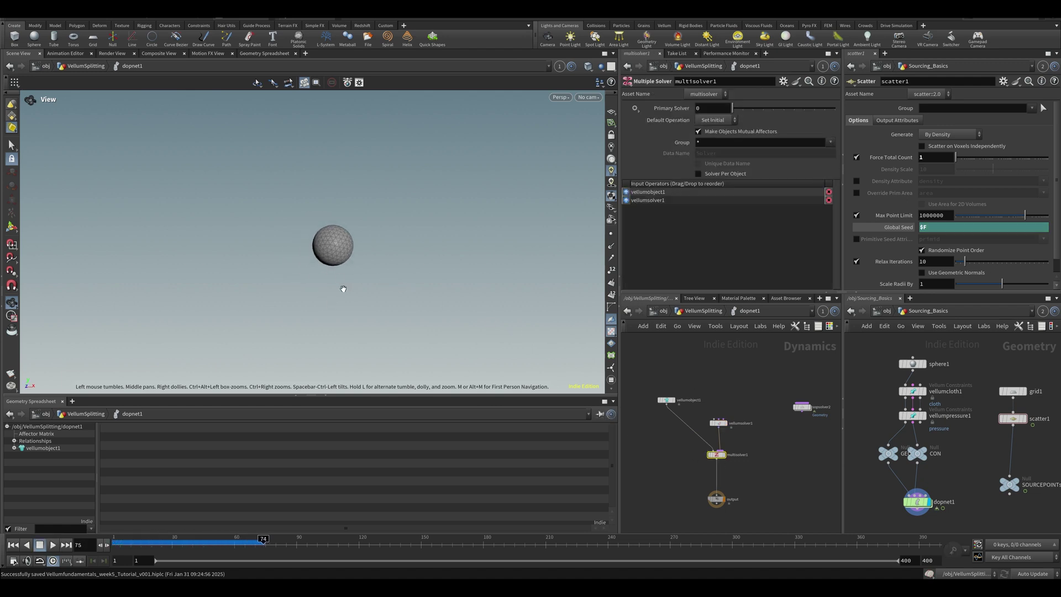
{"action": "key", "text": "Up"}
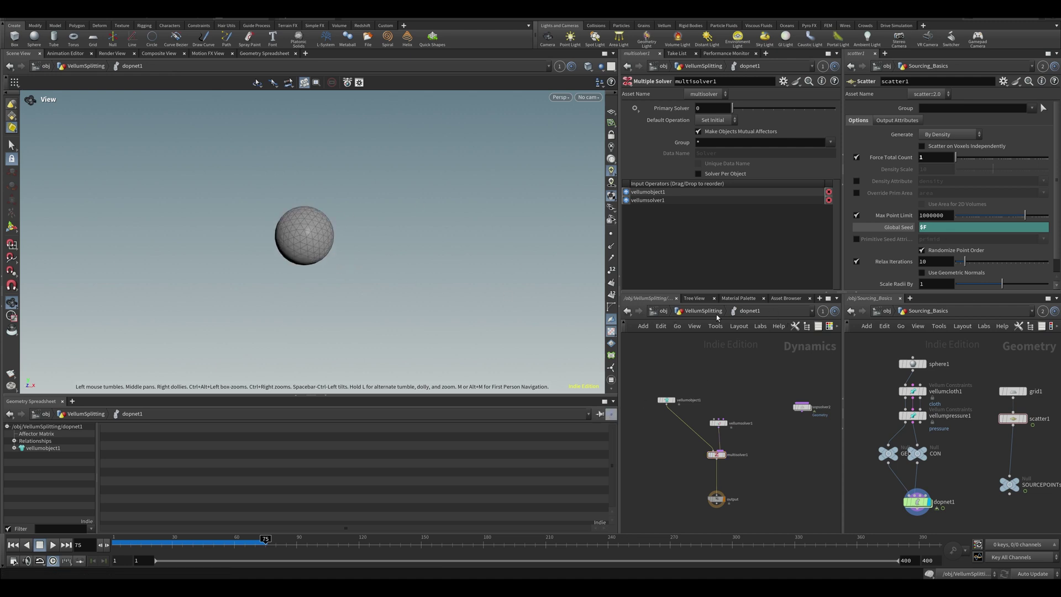
- Return to the VellumSplitting geometry network and close the second parameter and network panes
{"action": "right_click", "coordinate": [708, 314]}
{"action": "left_click", "coordinate": [669, 333]}
{"action": "key", "text": "u"}
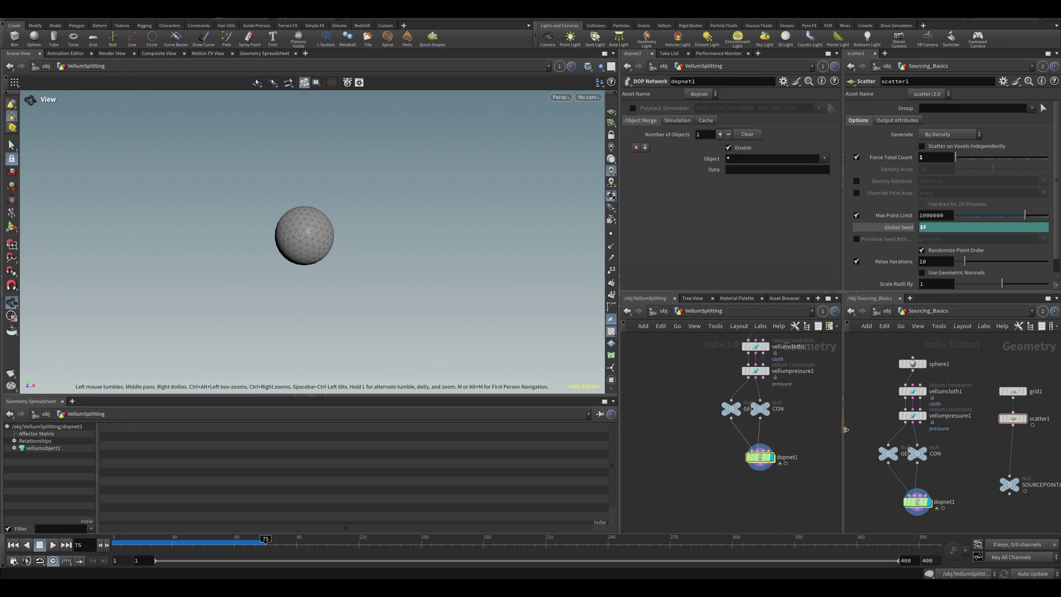
{"action": "left_click", "coordinate": [845, 429]}
{"action": "left_click", "coordinate": [845, 189]}
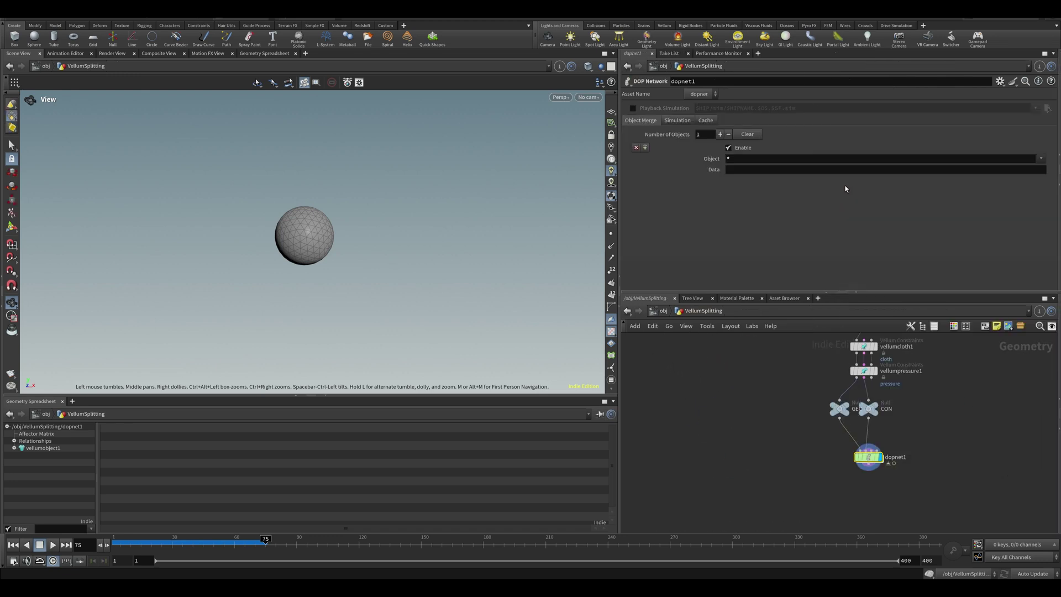
{"action": "key", "text": "h"}
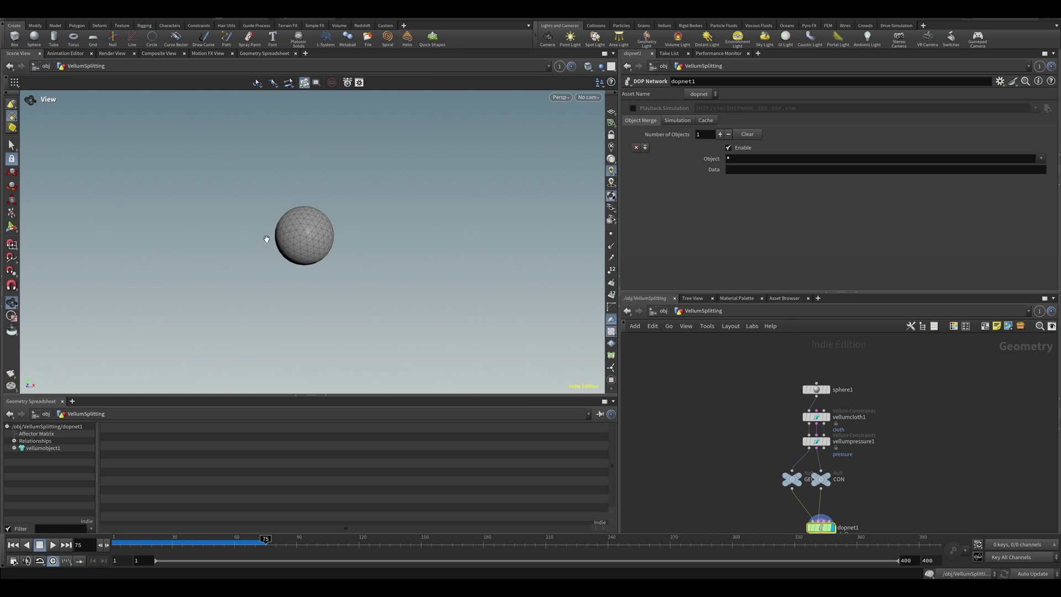
- Duplicate the sphere1 node beside the Vellum chain and display the copy
{"action": "middle_click_drag", "start_coordinate": [285, 226], "coordinate": [405, 238]}
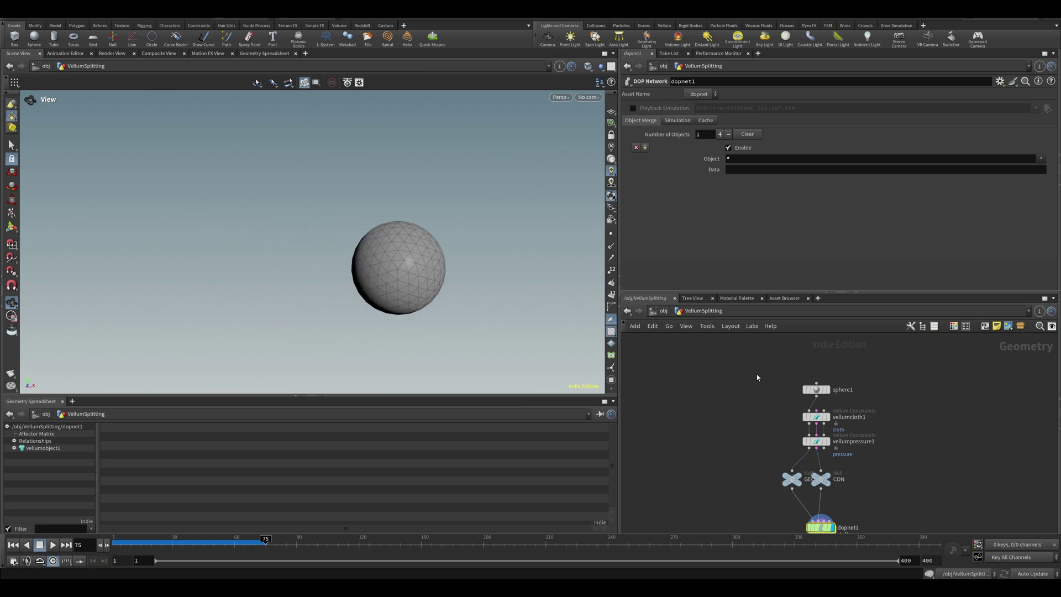
{"action": "left_click", "coordinate": [816, 389]}
{"action": "key", "text": "ctrl+c"}
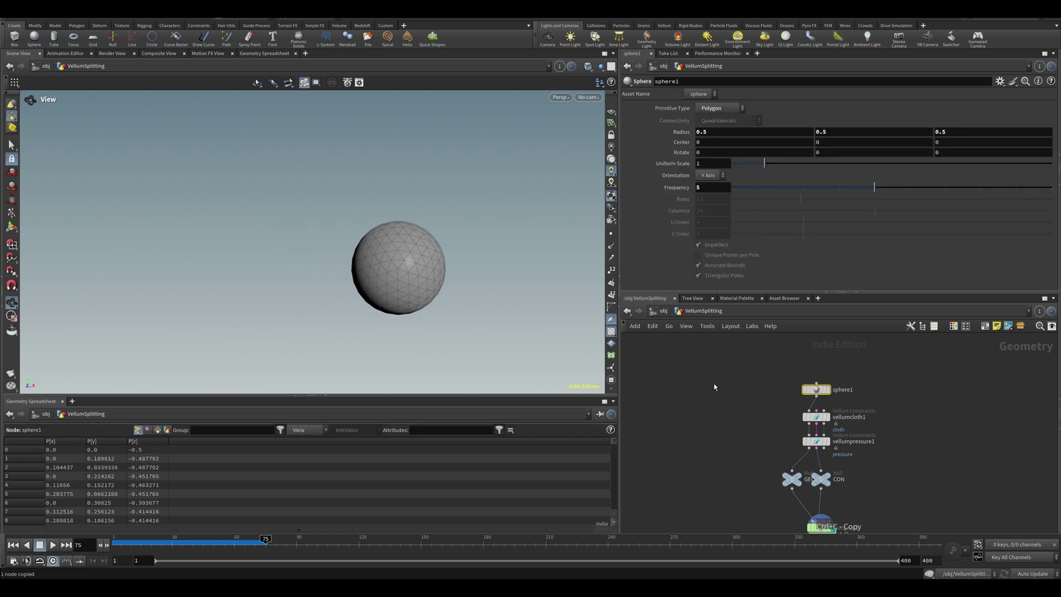
{"action": "key", "text": "ctrl+v"}
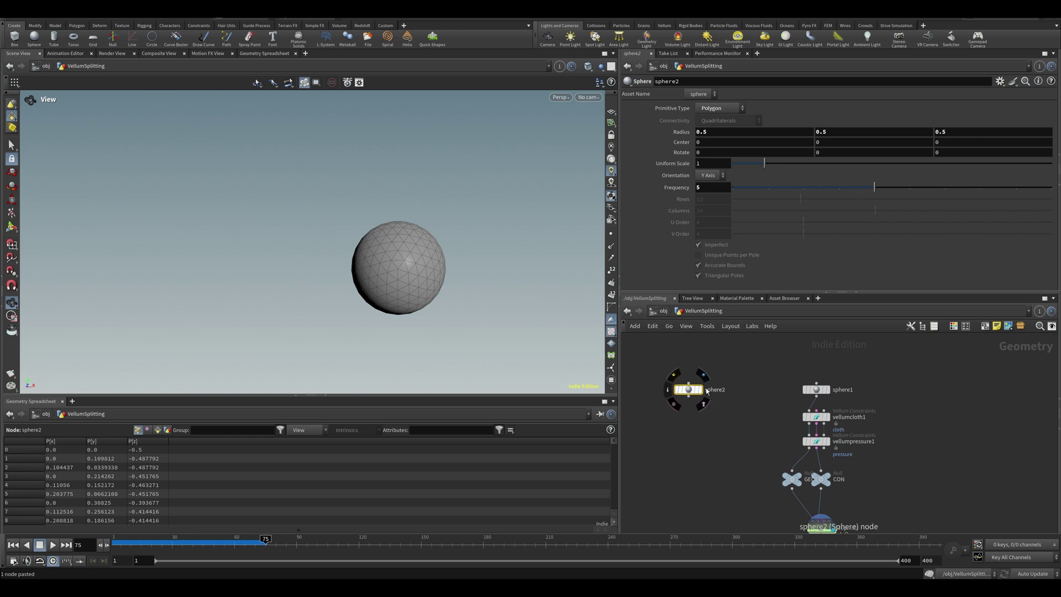
{"action": "mouse_move", "coordinate": [385, 249]}
{"action": "left_mouse_down"}
{"action": "mouse_move", "coordinate": [356, 297]}
{"action": "mouse_move", "coordinate": [425, 258]}
{"action": "left_mouse_up"}
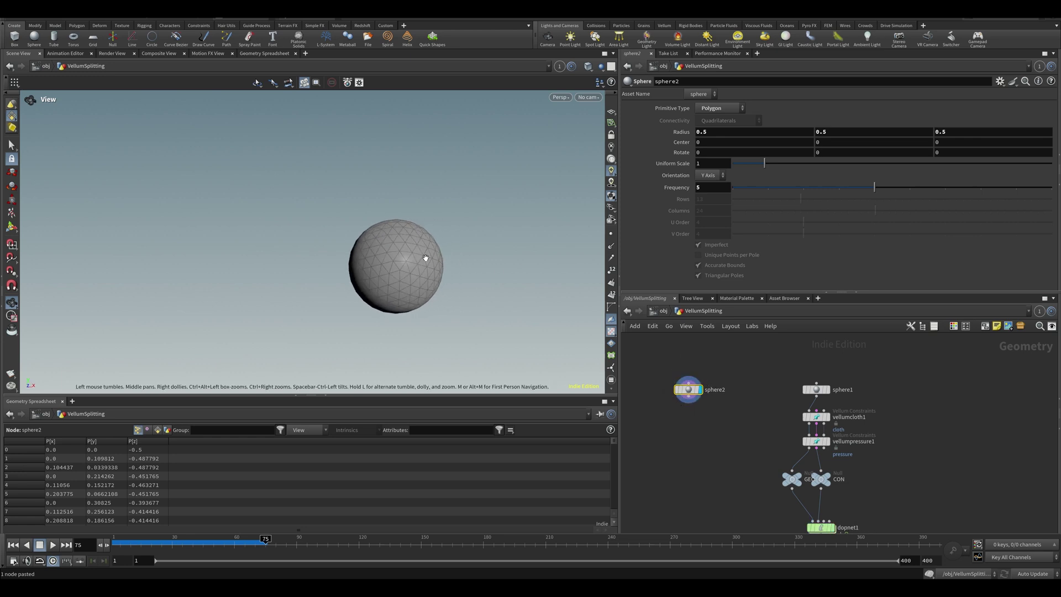
{"action": "scroll", "coordinate": [405, 275], "scroll_direction": "down", "scroll_amount": 2}
{"action": "middle_click_drag", "start_coordinate": [820, 520], "coordinate": [767, 436]}
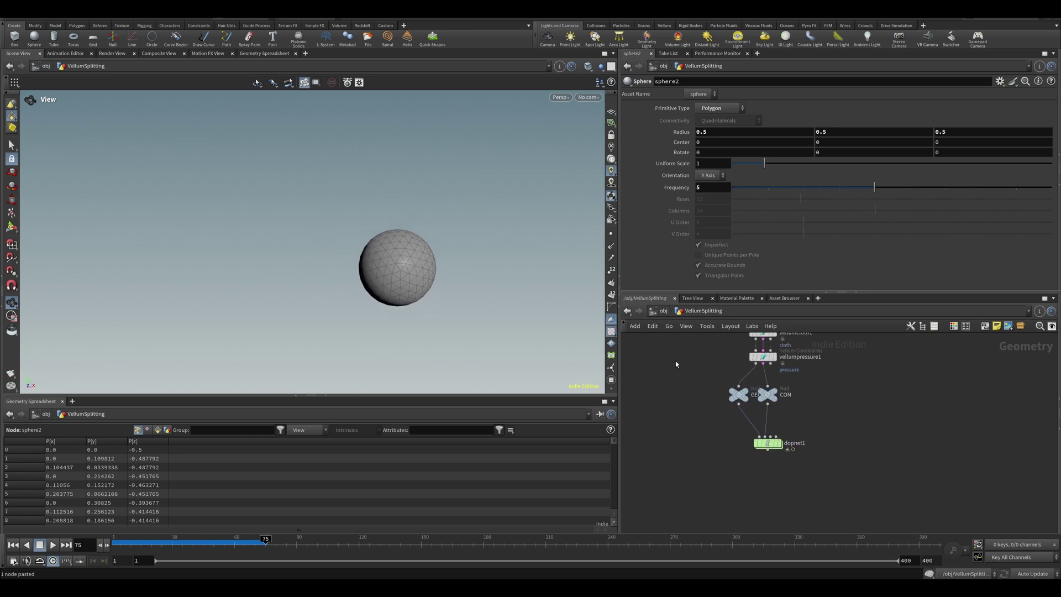
{"action": "middle_click_drag", "start_coordinate": [676, 365], "coordinate": [757, 452]}
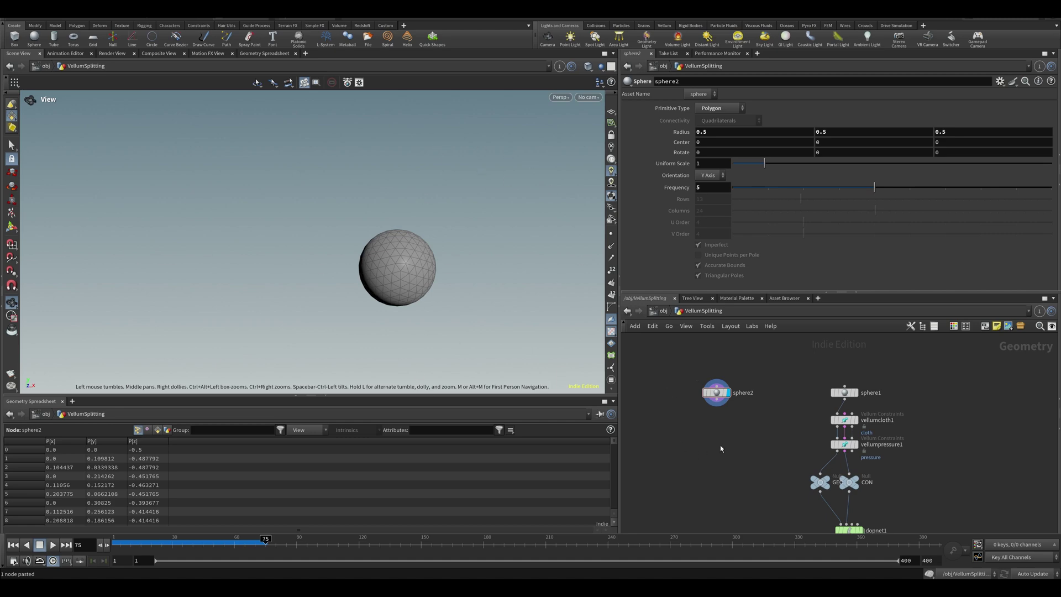
- Add a Scatter node below sphere2 and connect sphere2 to its input
{"action": "key", "text": "Tab"}
{"action": "type", "text": "scat"}
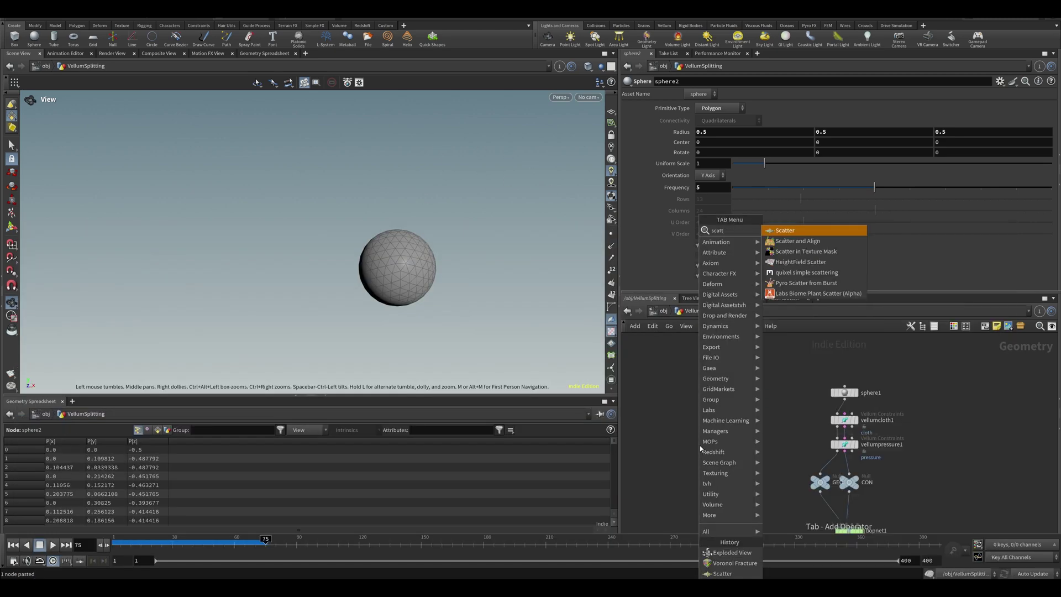
{"action": "key", "text": "Return"}
{"action": "left_click", "coordinate": [738, 422]}
{"action": "left_click_drag", "start_coordinate": [717, 400], "coordinate": [754, 428]}
{"action": "left_click", "coordinate": [753, 422]}
{"action": "left_click", "coordinate": [754, 423]}
- Set the Scatter node's Force Total Count to 2 and display its points
{"action": "double_click", "coordinate": [704, 157]}
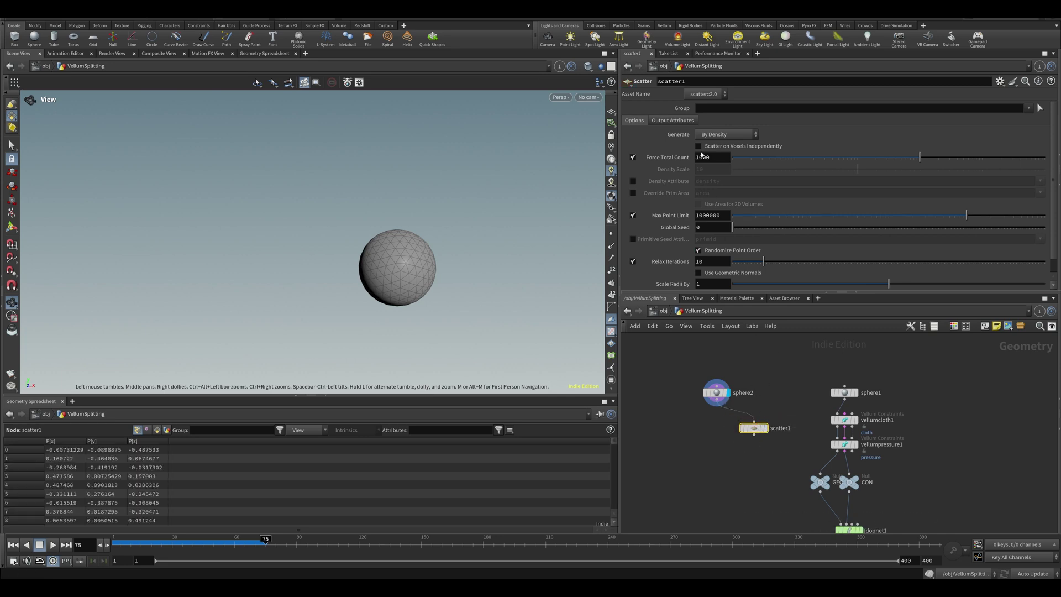
{"action": "type", "text": "2"}
{"action": "key", "text": "Return"}
{"action": "left_click", "coordinate": [764, 427]}
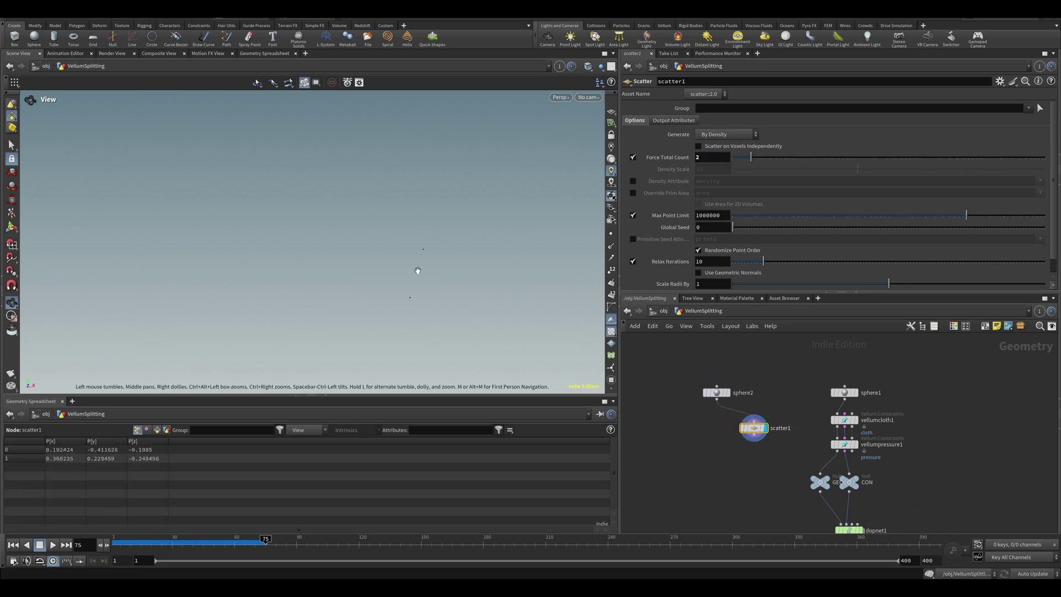
- Add a Voronoi Fracture node fed by sphere2 and the scatter1 points, and display it
{"action": "key", "text": "Tab"}
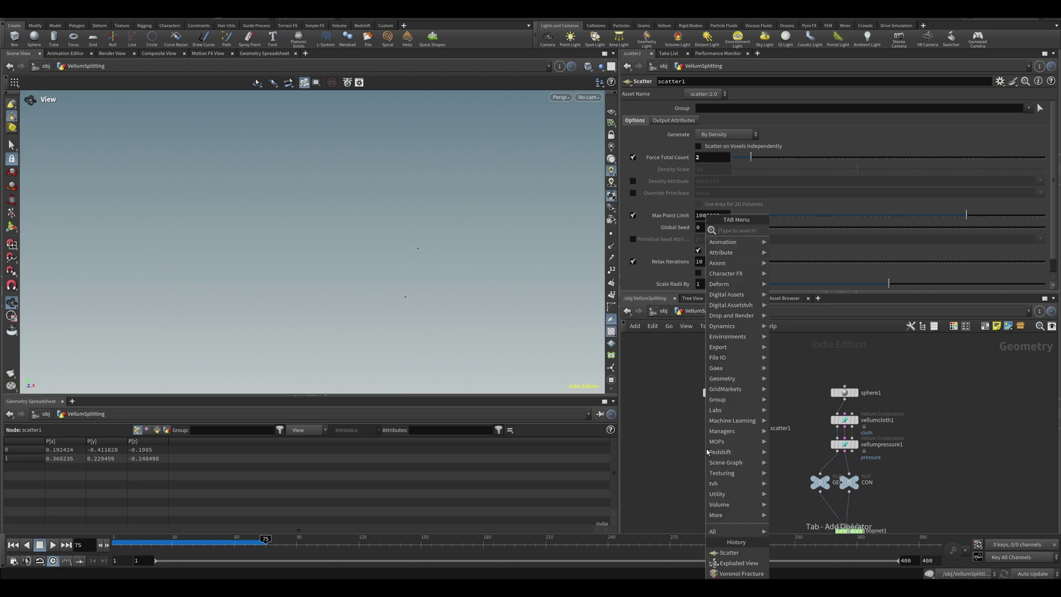
{"action": "type", "text": "voro"}
{"action": "key", "text": "Down"}
{"action": "key", "text": "Return"}
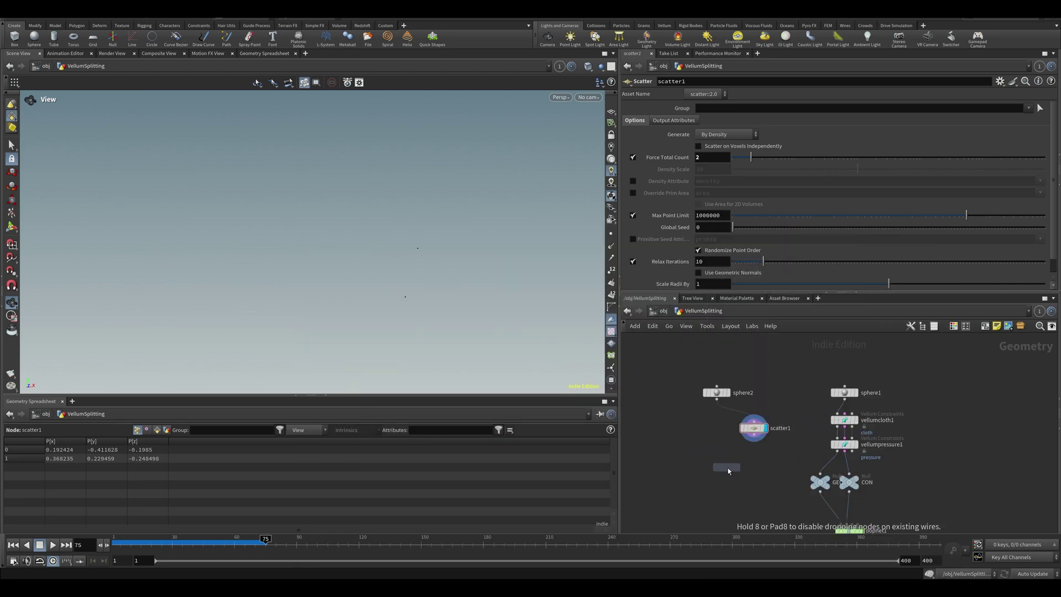
{"action": "left_click", "coordinate": [714, 453]}
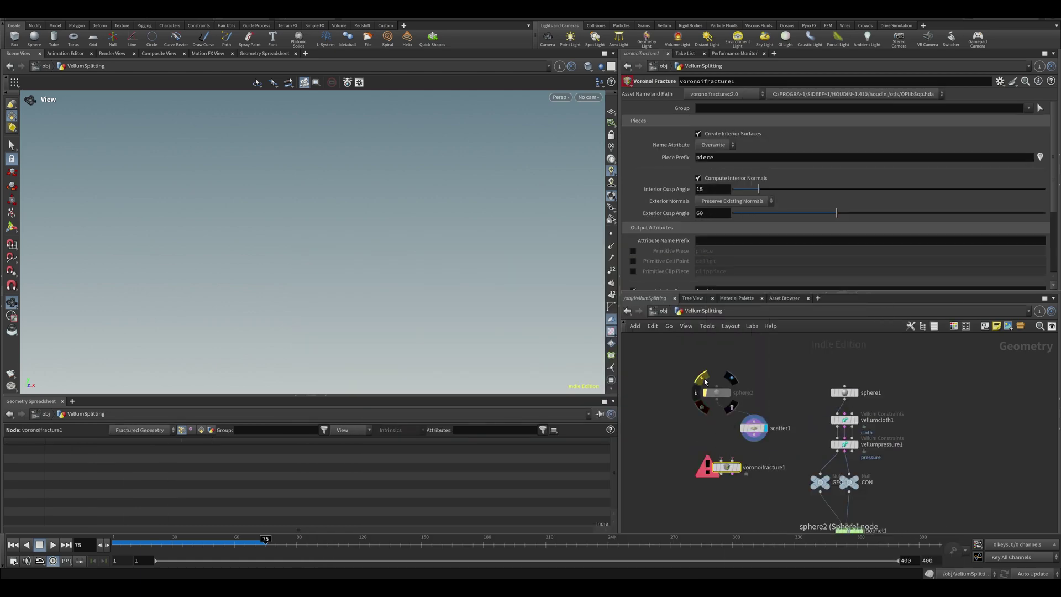
{"action": "left_click", "coordinate": [716, 399]}
{"action": "left_click", "coordinate": [721, 459]}
{"action": "left_click", "coordinate": [732, 460]}
{"action": "left_click", "coordinate": [753, 435]}
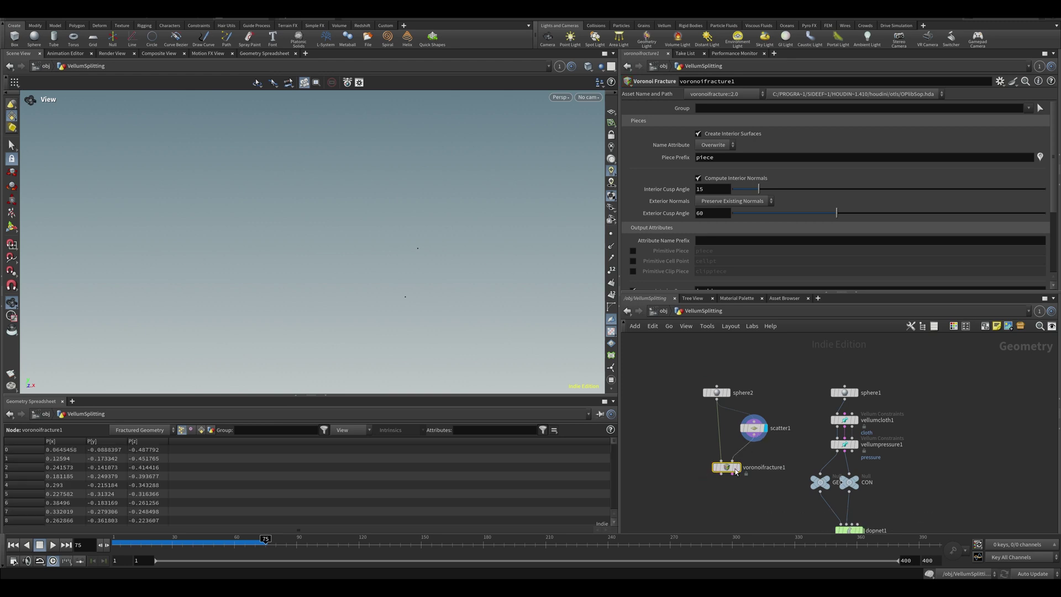
{"action": "left_click", "coordinate": [738, 468]}
- Add an Exploded View node after voronoifracture1, display it, and slightly reduce its Uniform Scale
{"action": "left_click_drag", "start_coordinate": [354, 248], "coordinate": [386, 272]}
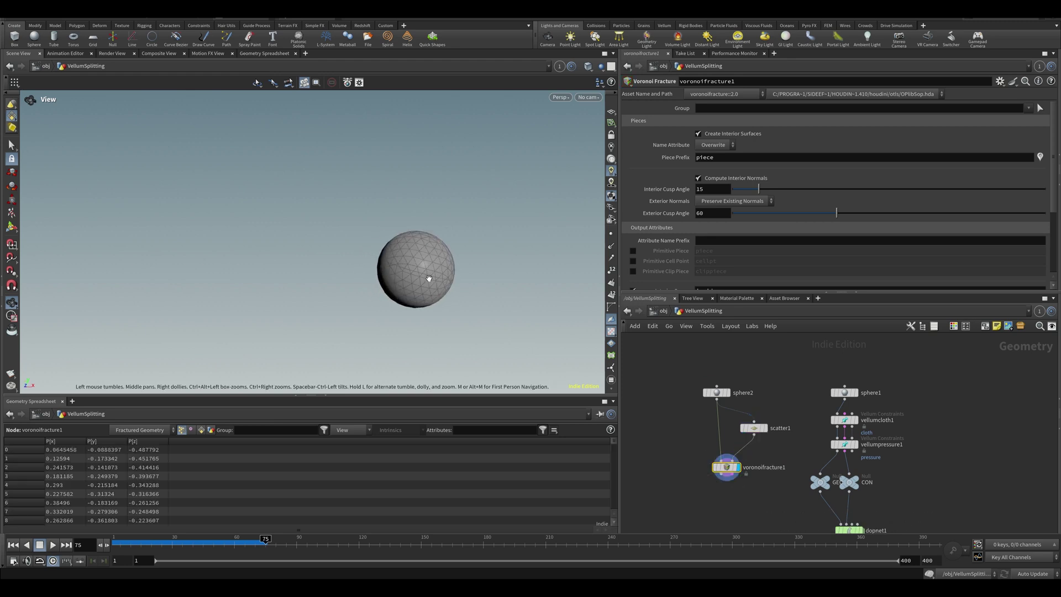
{"action": "scroll", "coordinate": [441, 260], "scroll_direction": "up", "scroll_amount": 4}
{"action": "left_click_drag", "start_coordinate": [526, 266], "coordinate": [480, 279]}
{"action": "middle_click_drag", "start_coordinate": [678, 504], "coordinate": [645, 400]}
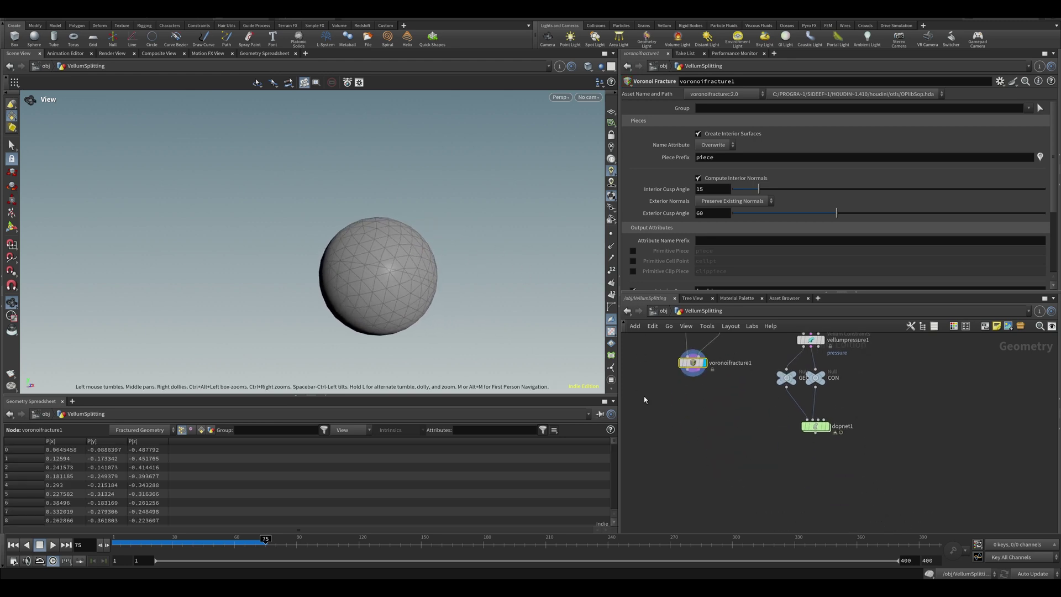
{"action": "middle_click_drag", "start_coordinate": [689, 437], "coordinate": [692, 505]}
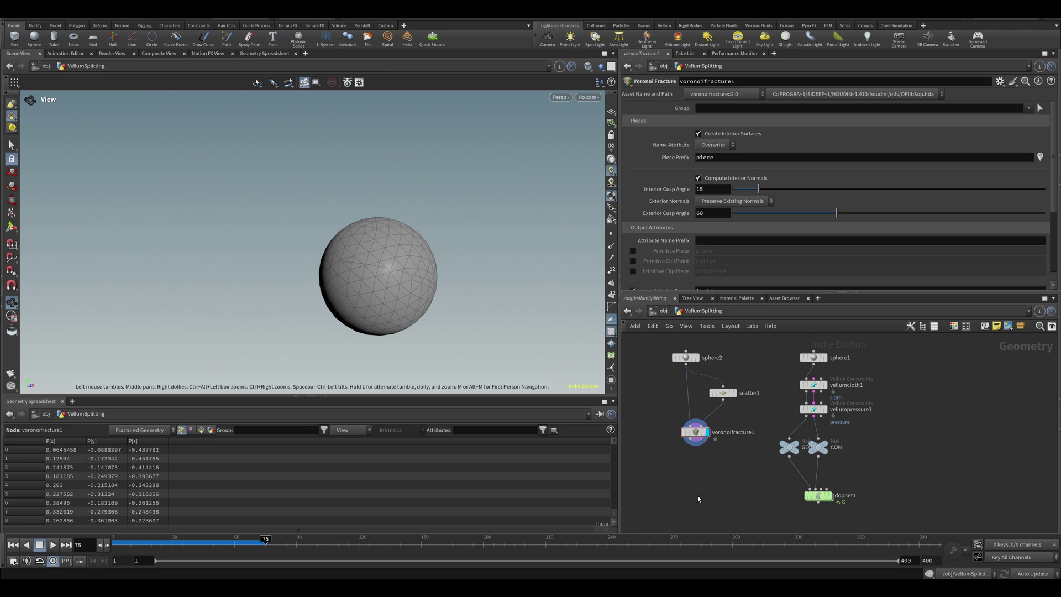
{"action": "key", "text": "Tab"}
{"action": "type", "text": "explo"}
{"action": "key", "text": "Return"}
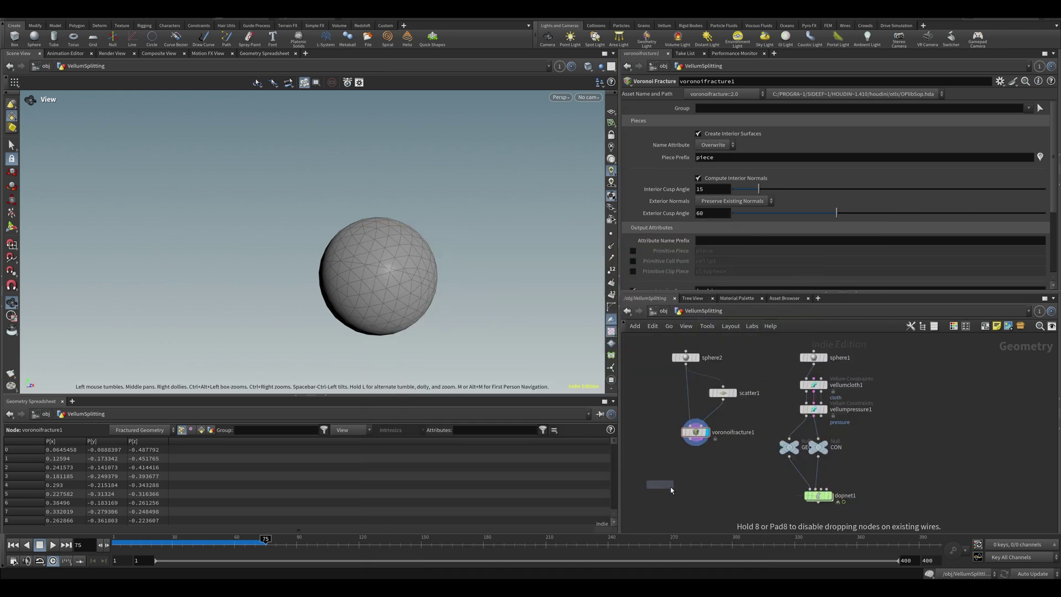
{"action": "left_click", "coordinate": [671, 487]}
{"action": "left_click_drag", "start_coordinate": [690, 447], "coordinate": [673, 482]}
{"action": "left_click", "coordinate": [684, 488]}
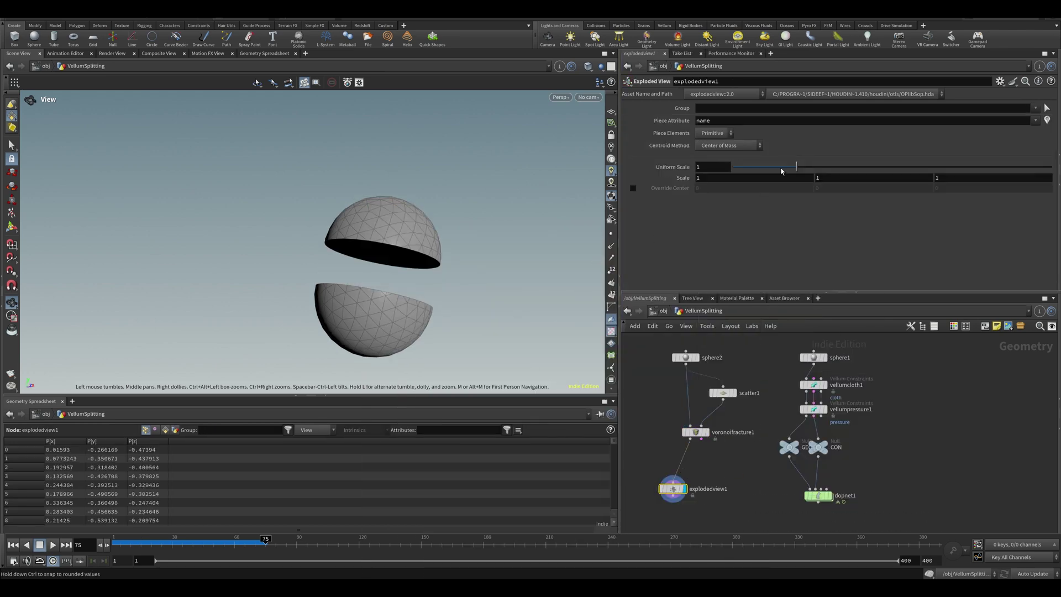
{"action": "left_click_drag", "start_coordinate": [796, 167], "coordinate": [791, 169]}
- Set scatter1's Global Seed to the expression $F
{"action": "left_click", "coordinate": [723, 392]}
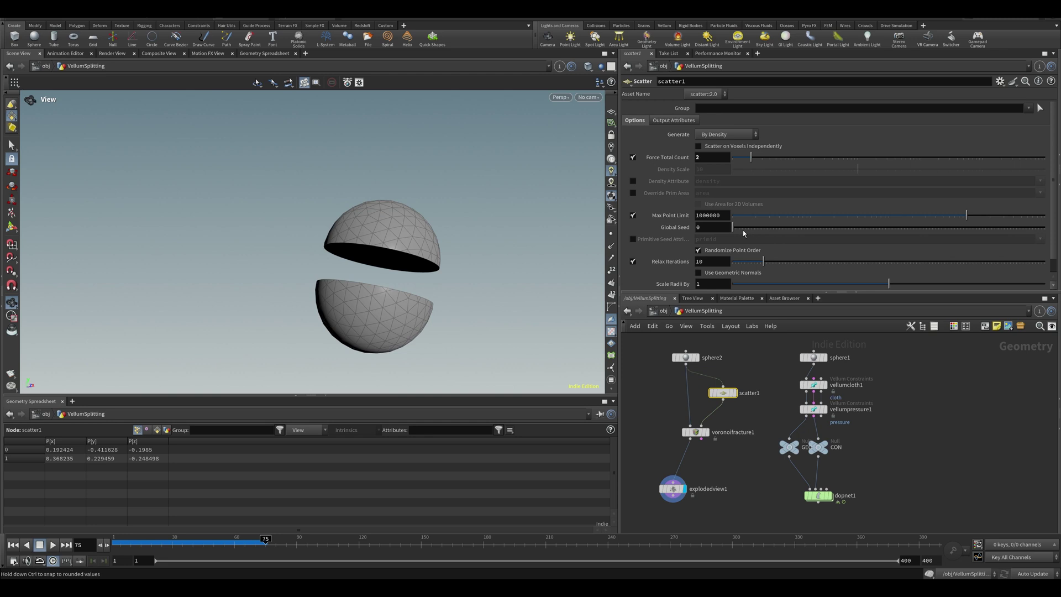
{"action": "left_click_drag", "start_coordinate": [741, 229], "coordinate": [640, 224]}
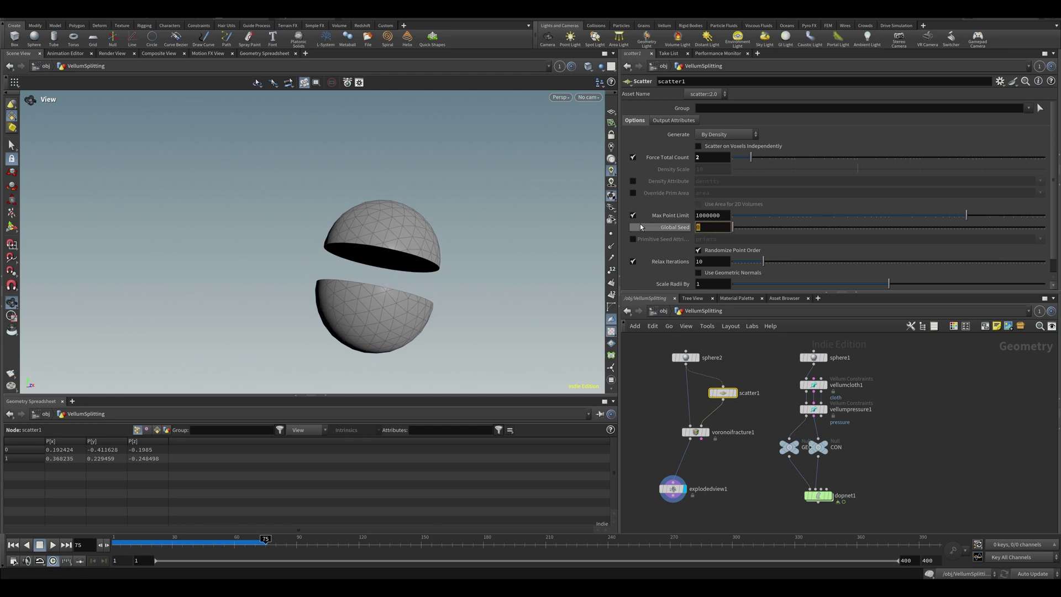
{"action": "type", "text": "$F"}
{"action": "key", "text": "Return"}
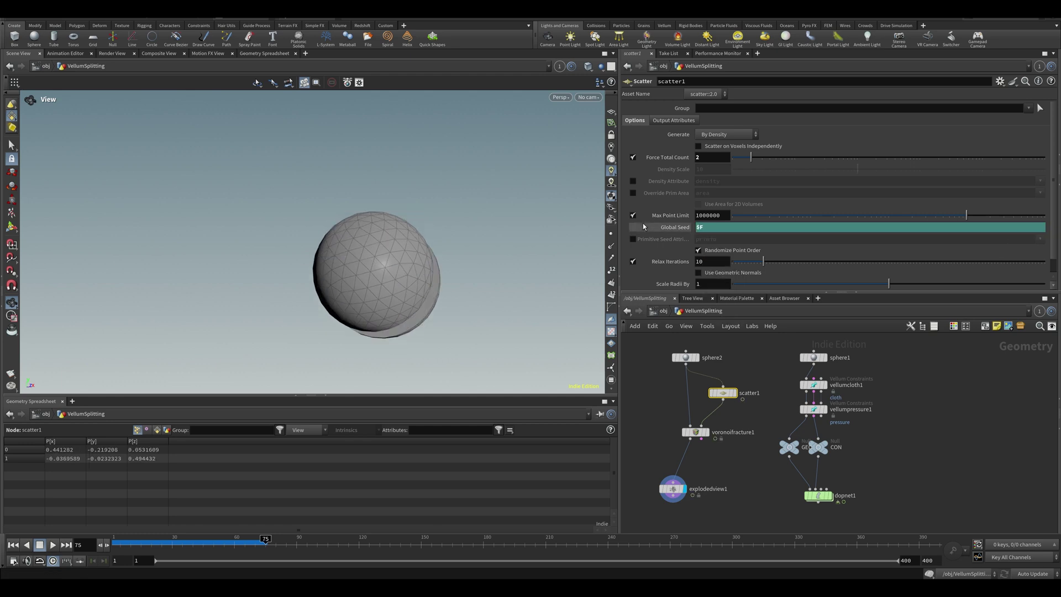
- Play and scrub the timeline to check how the sphere's cut varies per frame, returning to frame 1
{"action": "key", "text": "Up"}
{"action": "key", "text": "ctrl+Up"}
{"action": "key", "text": "Up"}
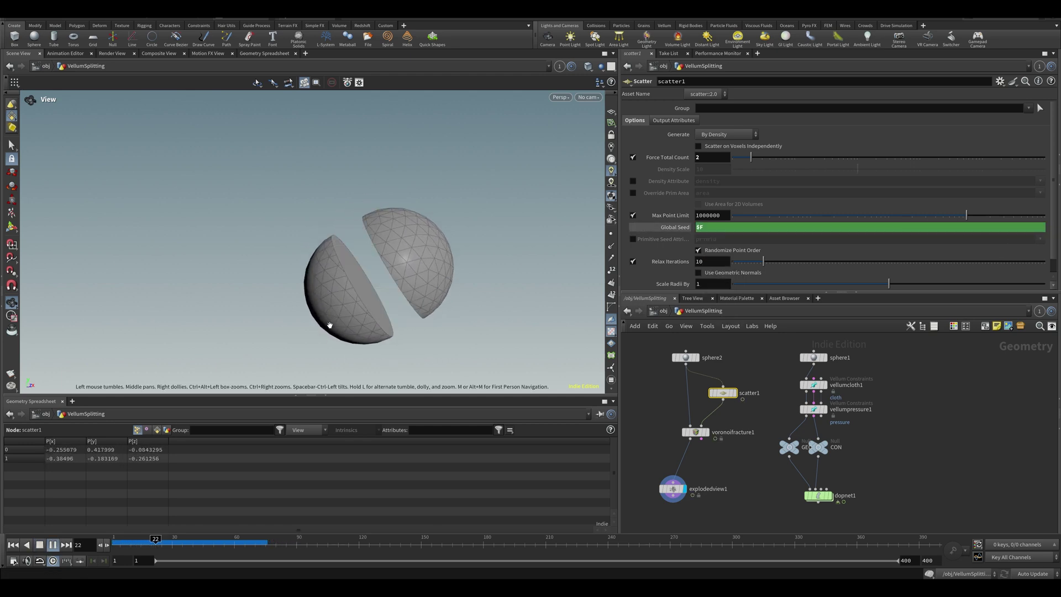
{"action": "key", "text": "ctrl+Up"}
{"action": "key", "text": "Up"}
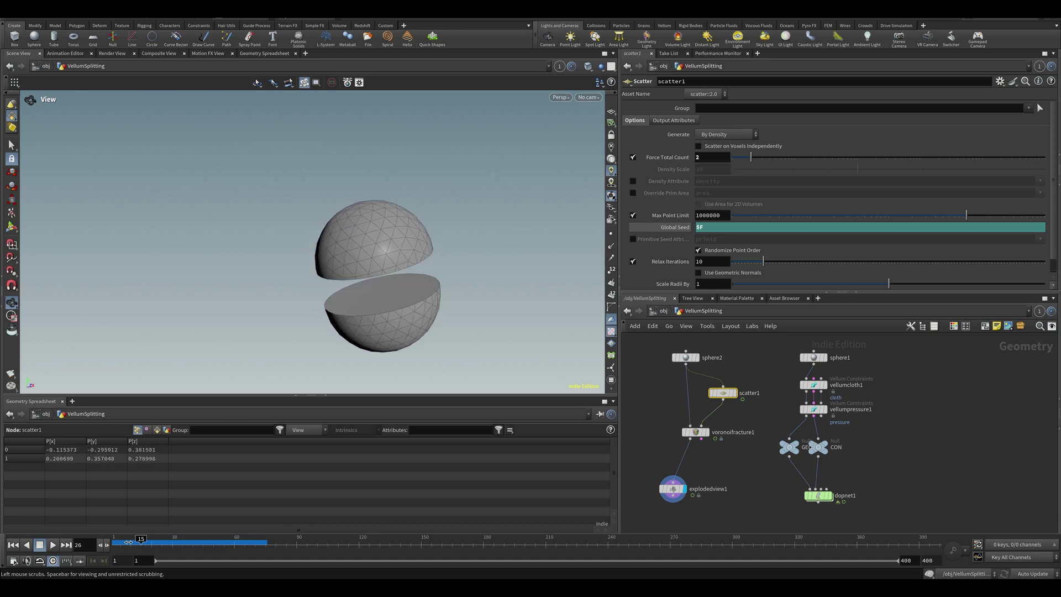
{"action": "key", "text": "ctrl+Up"}
{"action": "left_click_drag", "start_coordinate": [345, 270], "coordinate": [382, 283]}
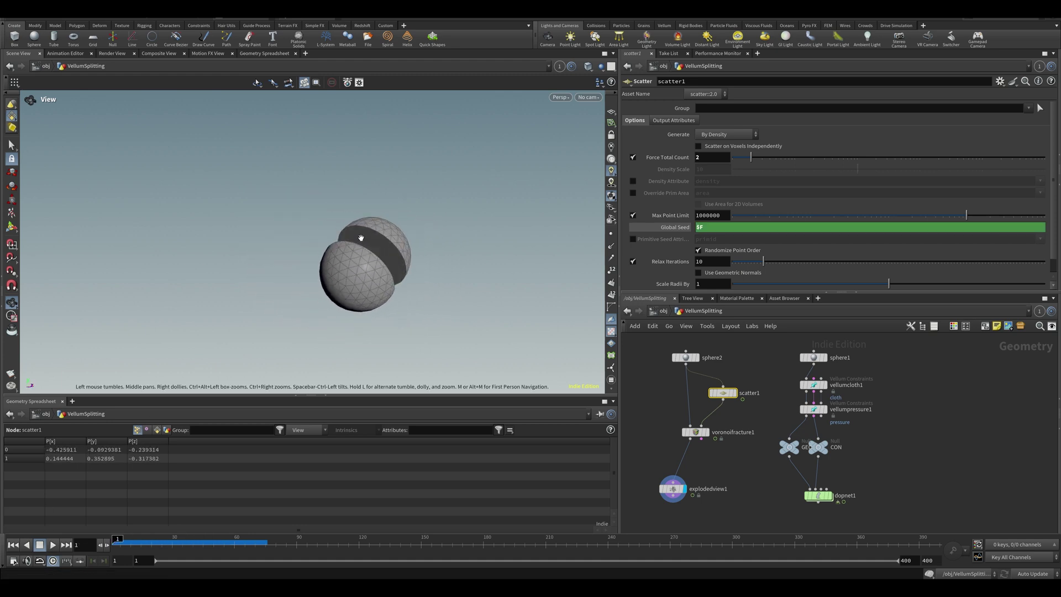
{"action": "left_click_drag", "start_coordinate": [361, 238], "coordinate": [456, 249]}
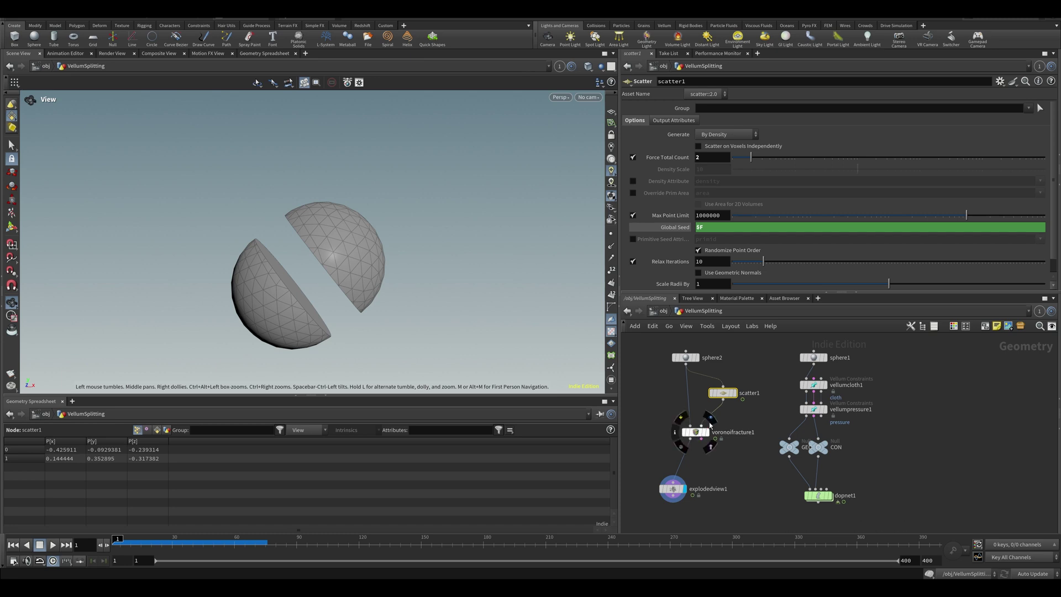
{"action": "left_click", "coordinate": [710, 421]}
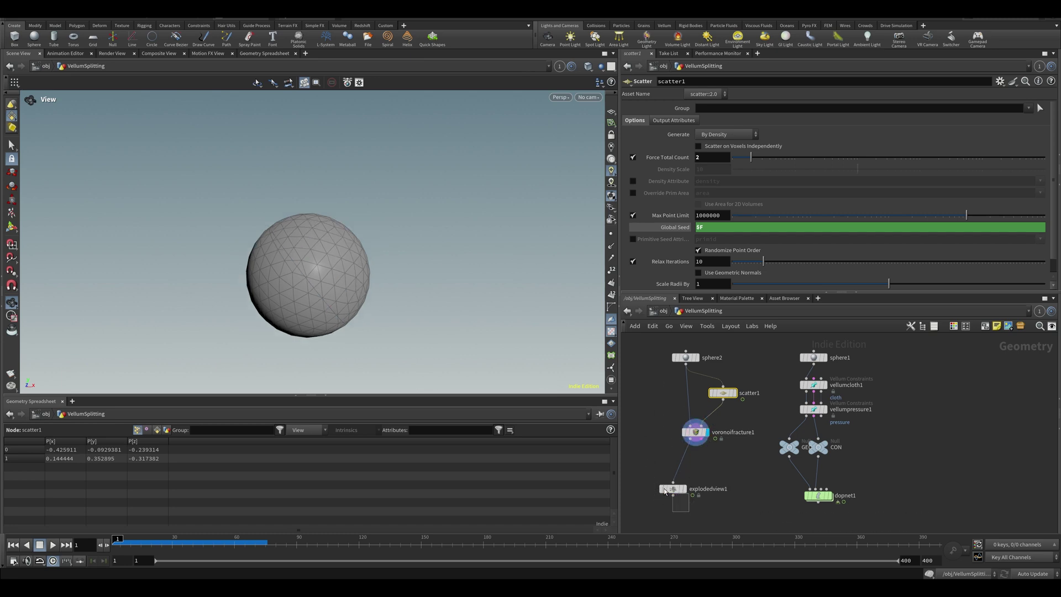
{"action": "left_click", "coordinate": [673, 489]}
{"action": "key", "text": "Delete"}
{"action": "left_click_drag", "start_coordinate": [386, 308], "coordinate": [414, 291]}
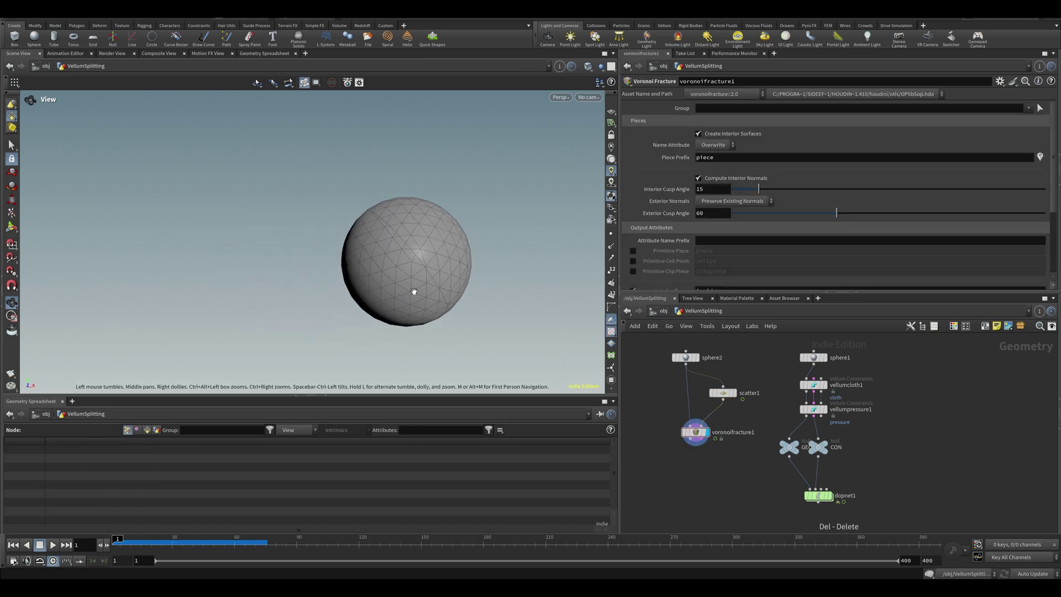
{"action": "key", "text": "ctrl+z"}
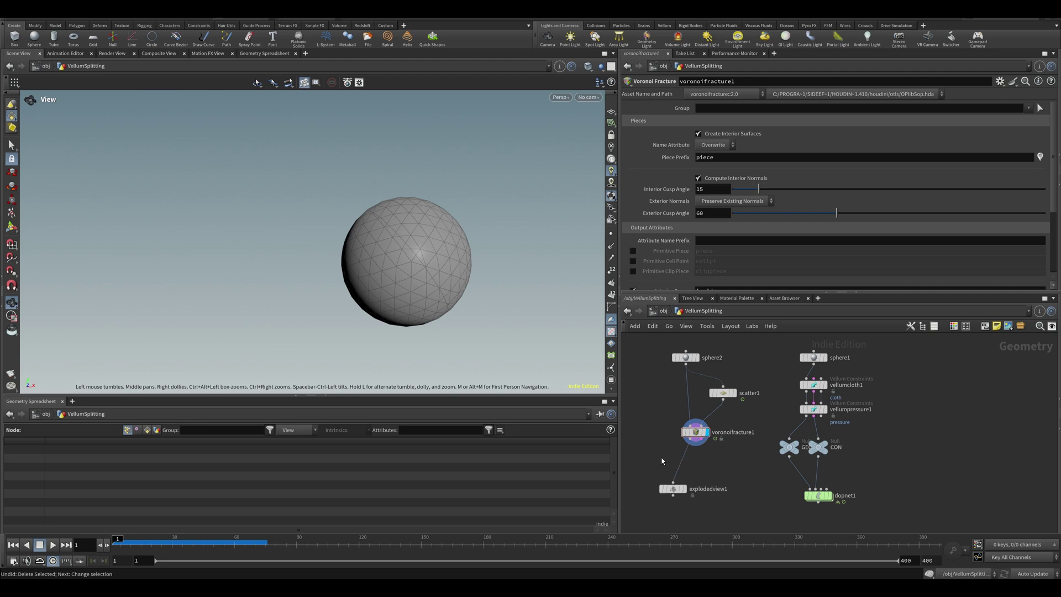
- Display explodedview1 and examine the interior cut faces between the two sphere halves from close up
{"action": "left_click", "coordinate": [684, 488]}
{"action": "left_click_drag", "start_coordinate": [442, 274], "coordinate": [554, 254]}
{"action": "middle_click_drag", "start_coordinate": [323, 246], "coordinate": [386, 277]}
{"action": "scroll", "coordinate": [340, 242], "scroll_direction": "up", "scroll_amount": 6}
{"action": "left_click_drag", "start_coordinate": [342, 242], "coordinate": [409, 254]}
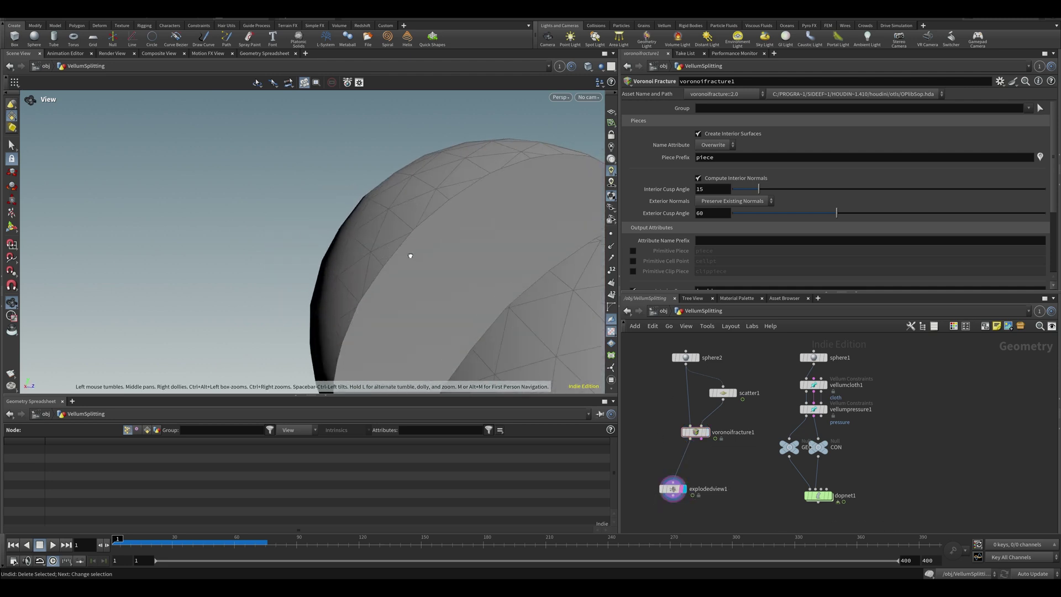
{"action": "middle_click_drag", "start_coordinate": [422, 242], "coordinate": [363, 231]}
{"action": "scroll", "coordinate": [364, 231], "scroll_direction": "down", "scroll_amount": 8}
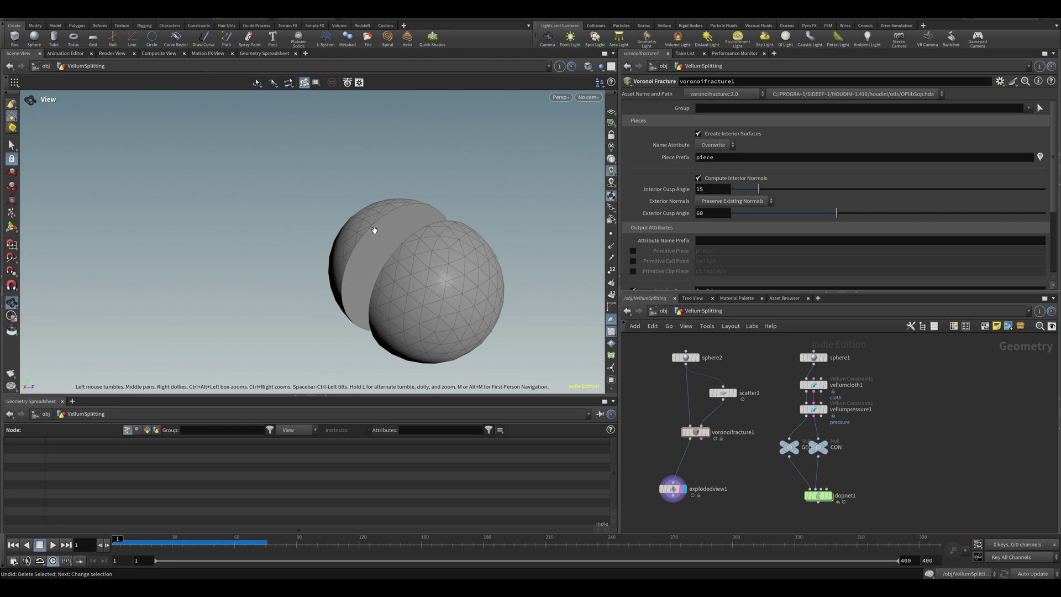
{"action": "left_click_drag", "start_coordinate": [371, 224], "coordinate": [436, 262]}
- Move explodedview1 aside and paste copies of vellumcloth1 and vellumpressure1 below voronoifracture1
{"action": "left_click_drag", "start_coordinate": [672, 489], "coordinate": [618, 473]}
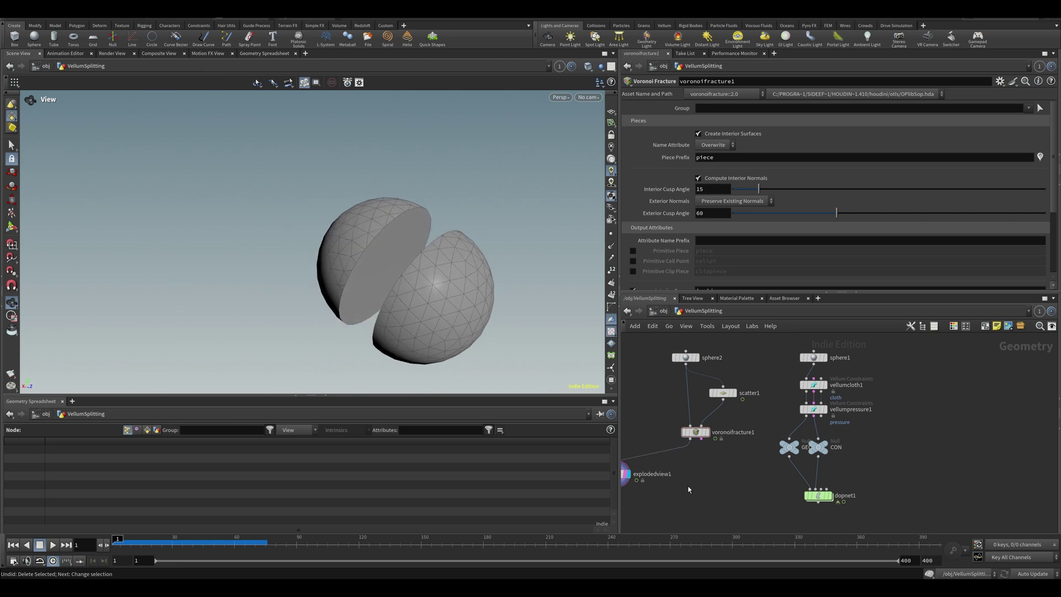
{"action": "middle_click_drag", "start_coordinate": [767, 486], "coordinate": [752, 507]}
{"action": "left_click_drag", "start_coordinate": [863, 441], "coordinate": [784, 403]}
{"action": "key", "text": "ctrl+c"}
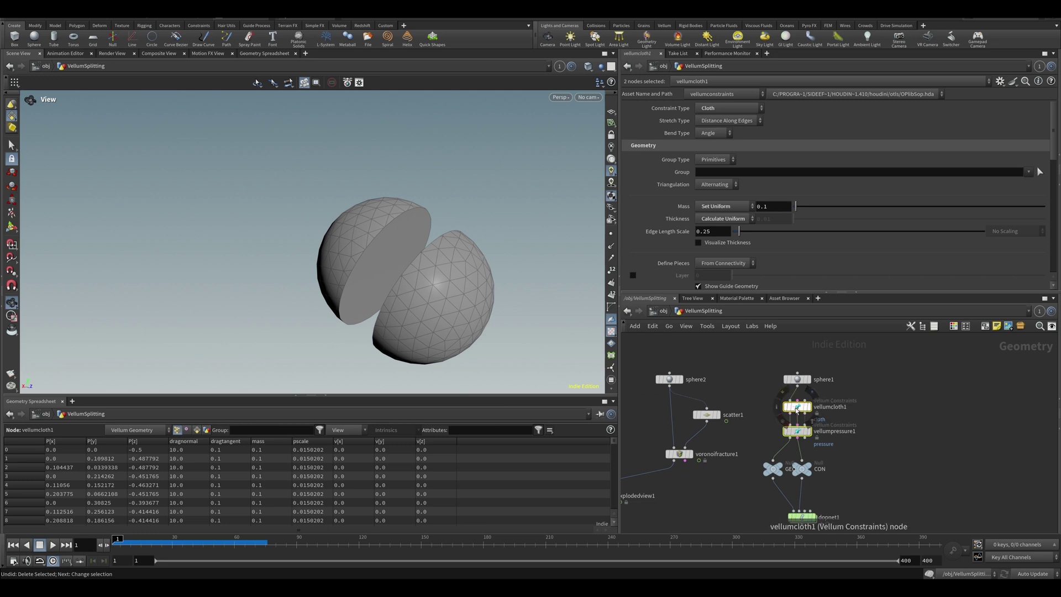
{"action": "middle_click_drag", "start_coordinate": [711, 510], "coordinate": [780, 425]}
{"action": "key", "text": "ctrl+v"}
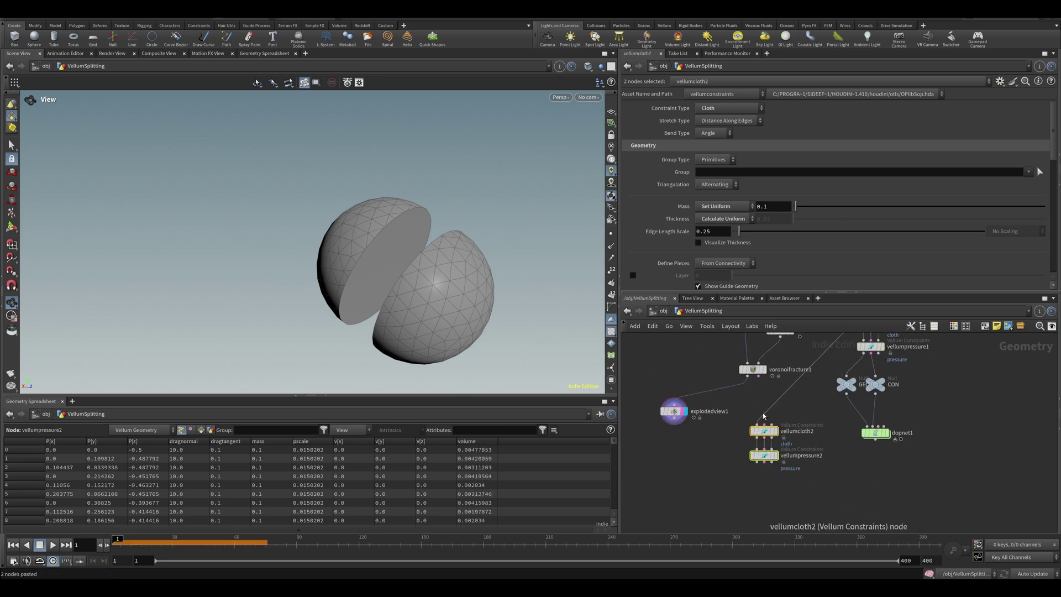
- Connect voronoifracture1 to the copied vellumcloth2 node and display vellumpressure2 with explodedview1 templated
{"action": "left_click", "coordinate": [763, 431]}
{"action": "left_click", "coordinate": [758, 424]}
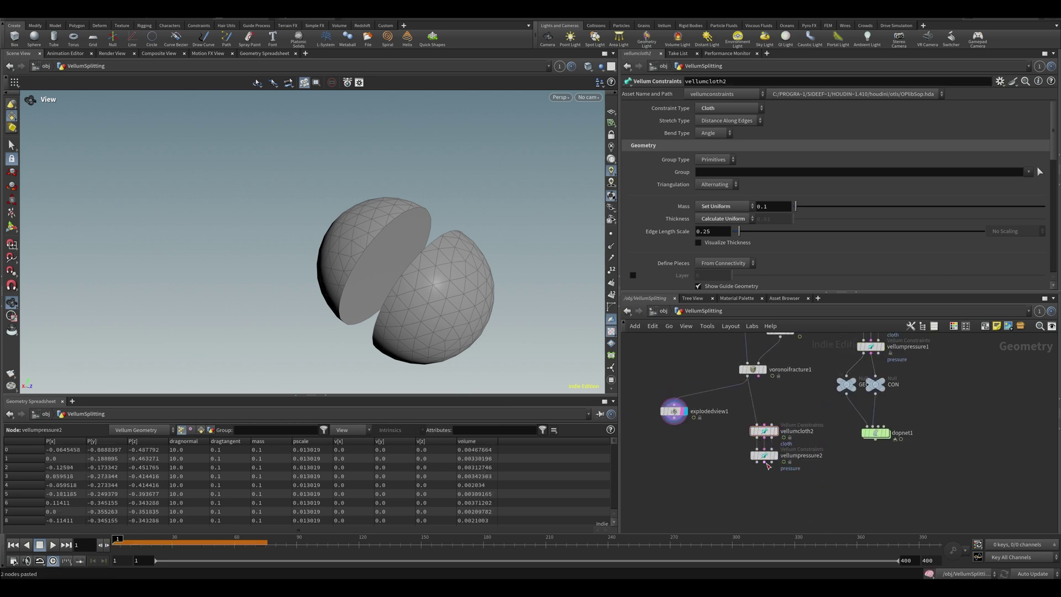
{"action": "left_click", "coordinate": [779, 442]}
- Add a Vellum Solver node below vellumpressure2 and connect the pressure node's outputs to it
{"action": "middle_click_drag", "start_coordinate": [726, 431], "coordinate": [688, 389]}
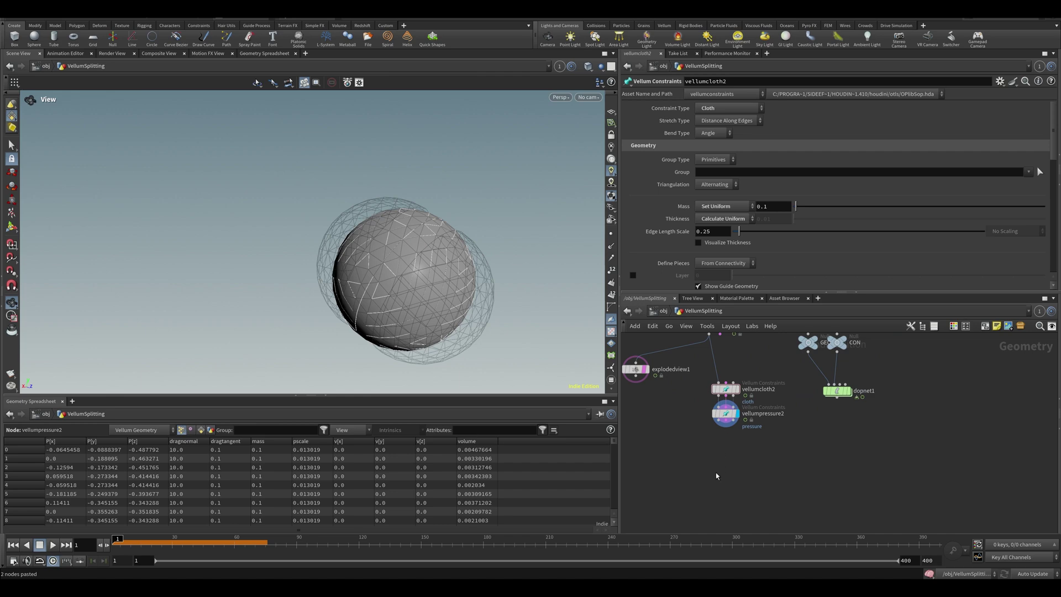
{"action": "key", "text": "Tab"}
{"action": "type", "text": "vellum"}
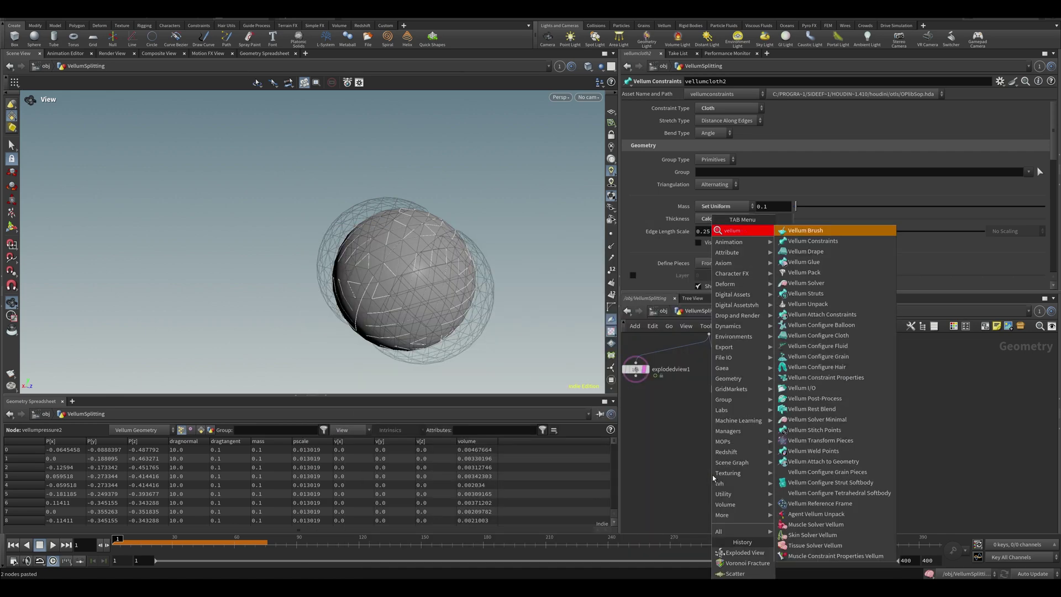
{"action": "type", "text": " sol"}
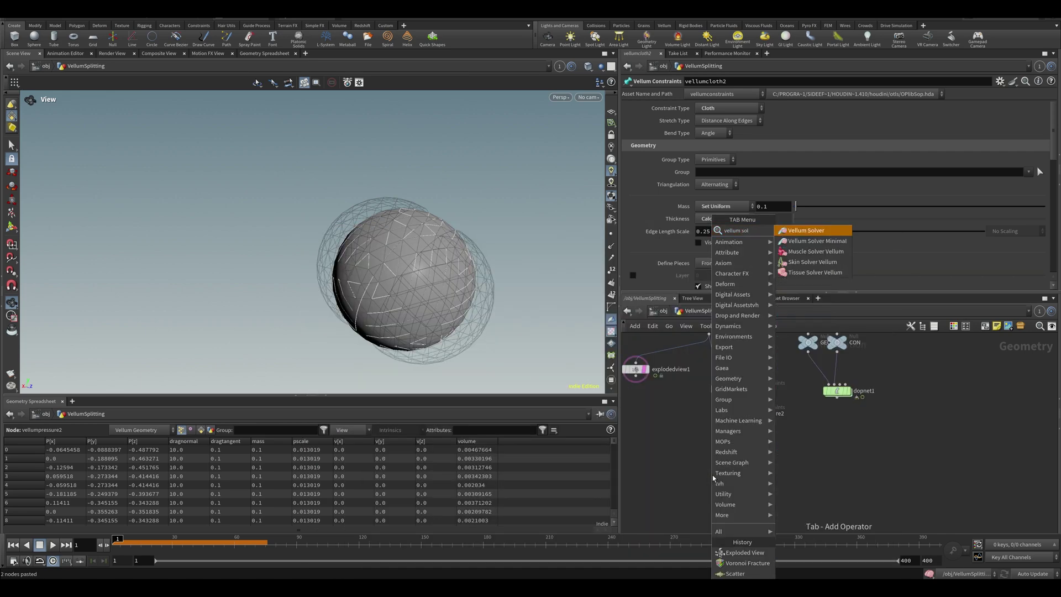
{"action": "key", "text": "Return"}
{"action": "left_click", "coordinate": [738, 460]}
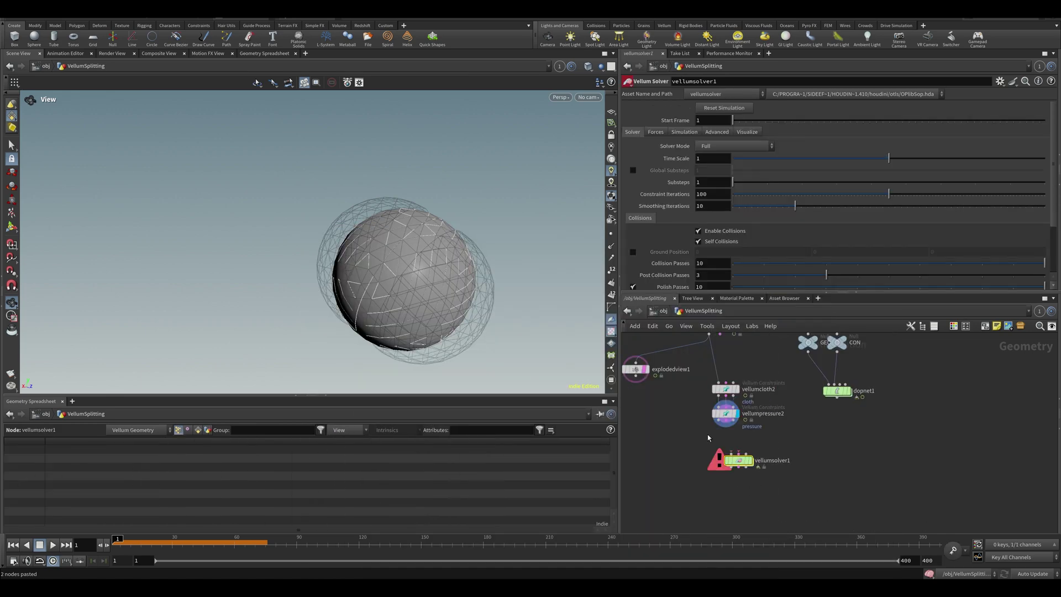
{"action": "left_click", "coordinate": [739, 453]}
- Display vellumsolver1 and turn off the template display of explodedview1
{"action": "middle_click_drag", "start_coordinate": [761, 391], "coordinate": [753, 425]}
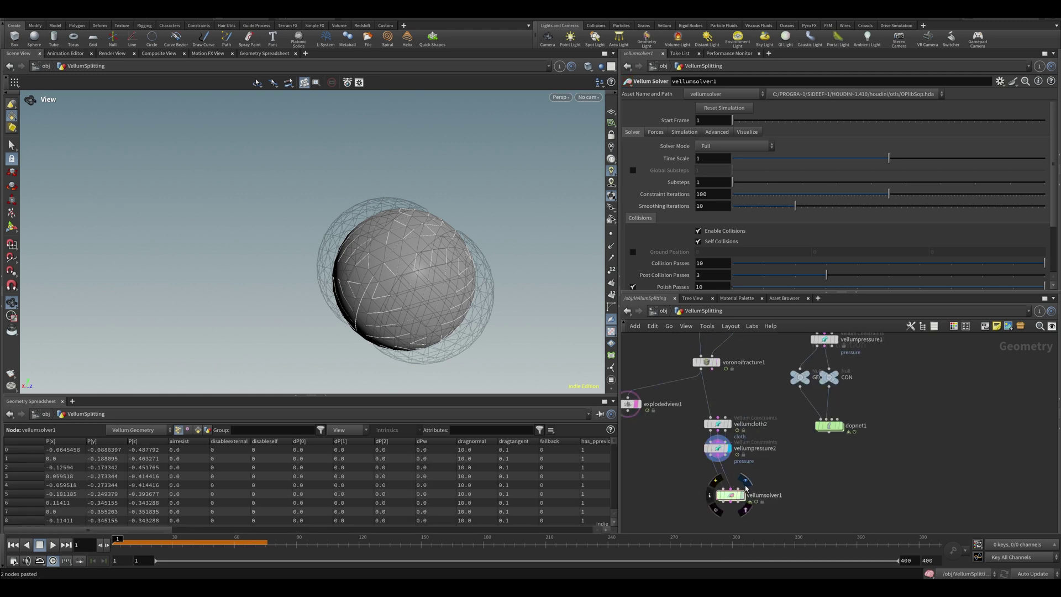
{"action": "left_click", "coordinate": [742, 495]}
{"action": "left_click", "coordinate": [637, 405]}
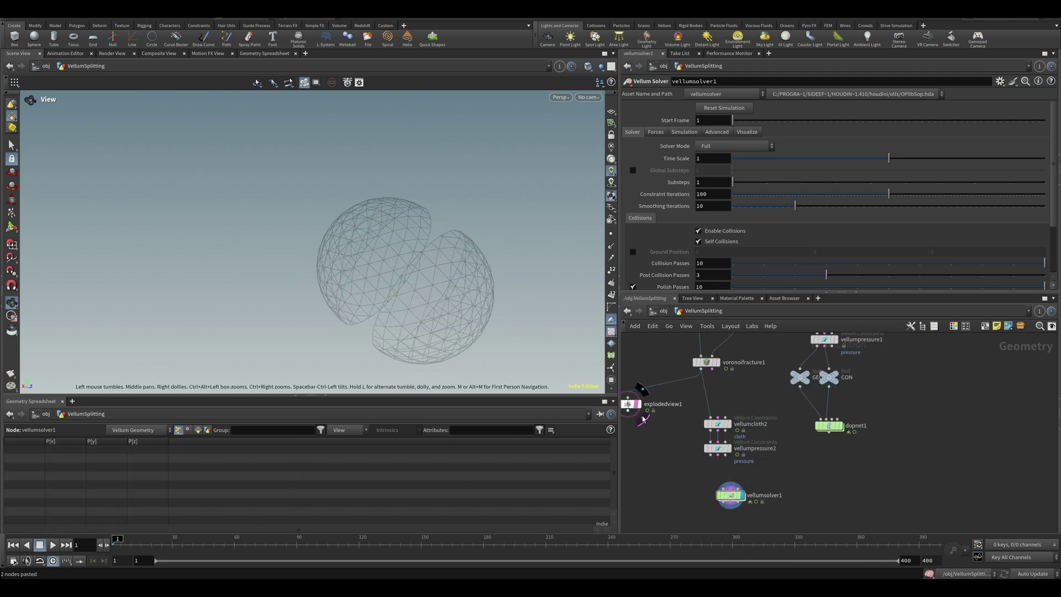
- Connect vellumpressure2's constraint output to vellumsolver1's Constraint Geometry input and play the simulation from the first frame
{"action": "left_click", "coordinate": [723, 488]}
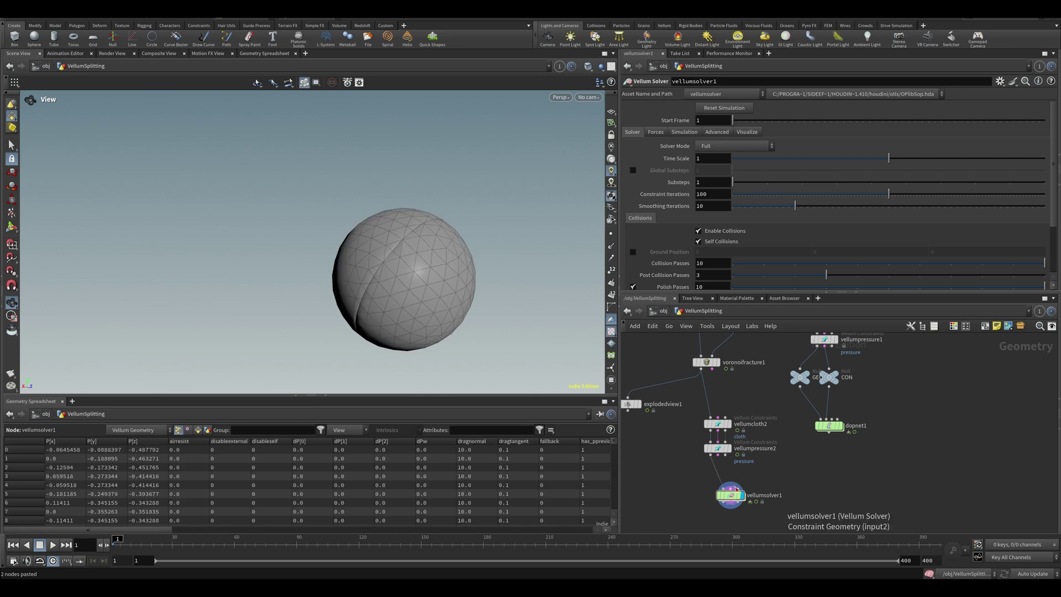
{"action": "left_click", "coordinate": [730, 489]}
{"action": "left_click", "coordinate": [718, 455]}
{"action": "key", "text": "Up"}
{"action": "key", "text": "ctrl+Up"}
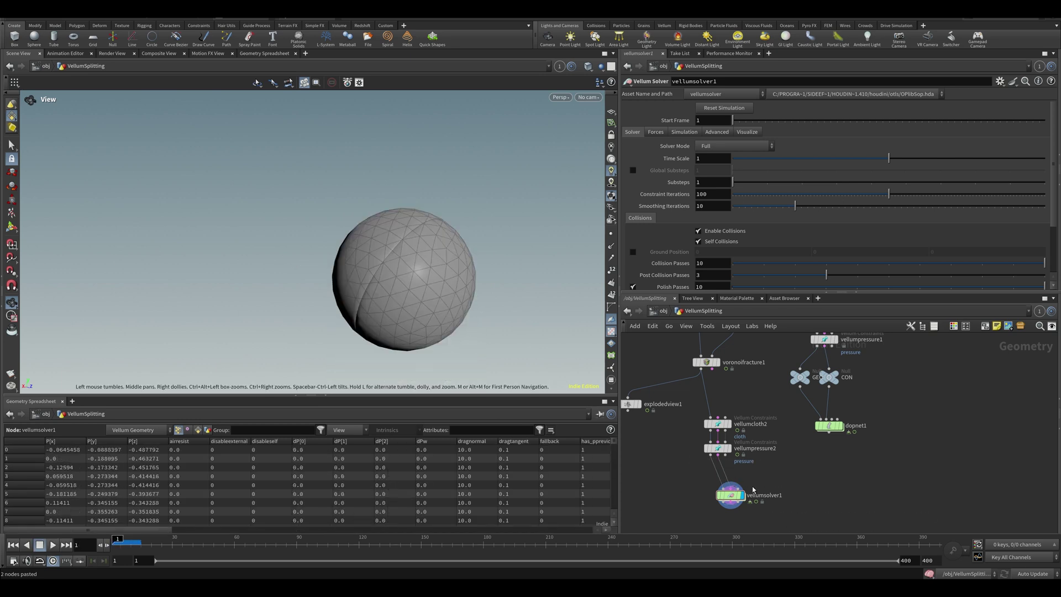
- Set vellumsolver1's vertical gravity to 0 in its forces
{"action": "left_click", "coordinate": [685, 132]}
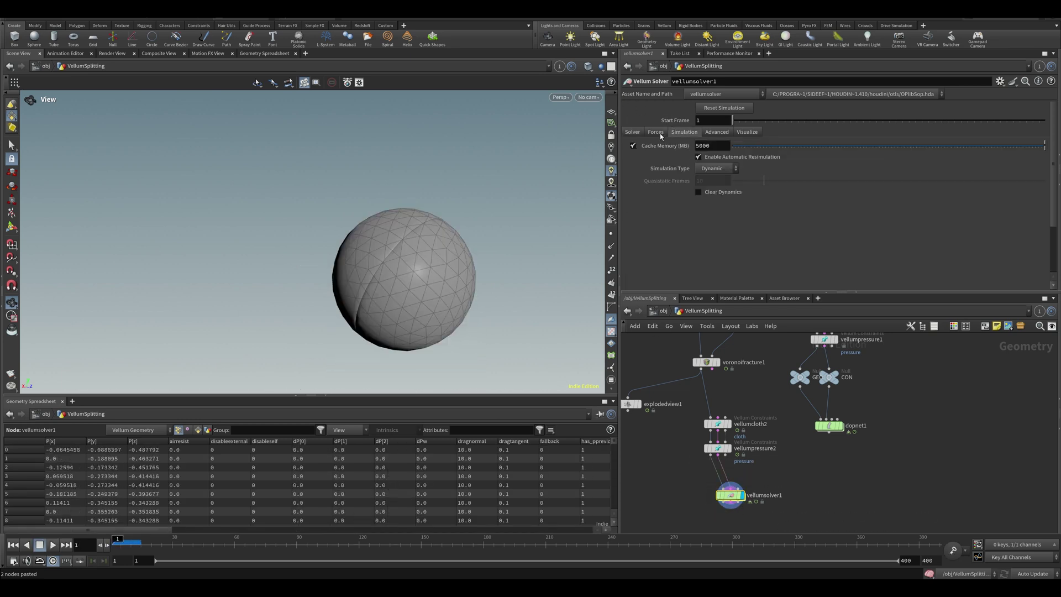
{"action": "left_click", "coordinate": [658, 133]}
{"action": "double_click", "coordinate": [863, 147]}
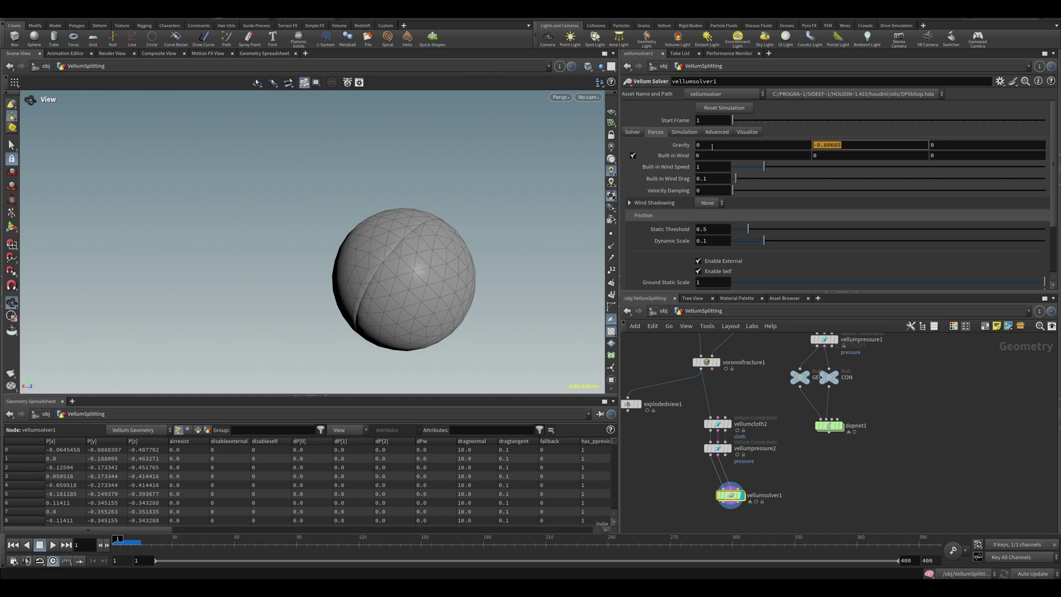
{"action": "type", "text": "0"}
- Set vellumpressure2's Rest Length Scale to 2 and play the simulation of the two halves
{"action": "left_click", "coordinate": [718, 448]}
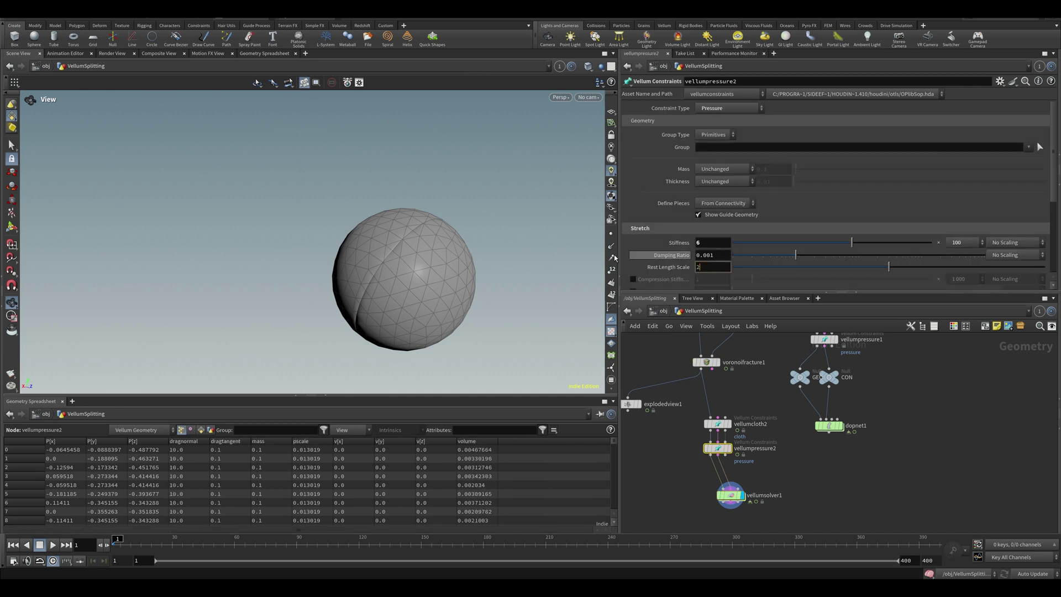
{"action": "key", "text": "Up"}
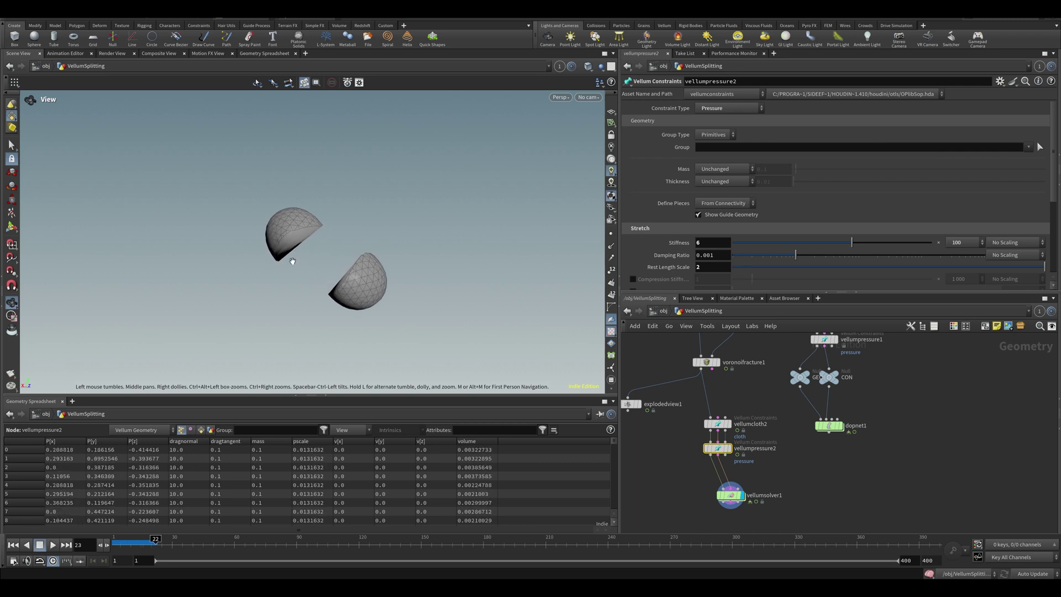
{"action": "left_click_drag", "start_coordinate": [304, 261], "coordinate": [315, 270]}
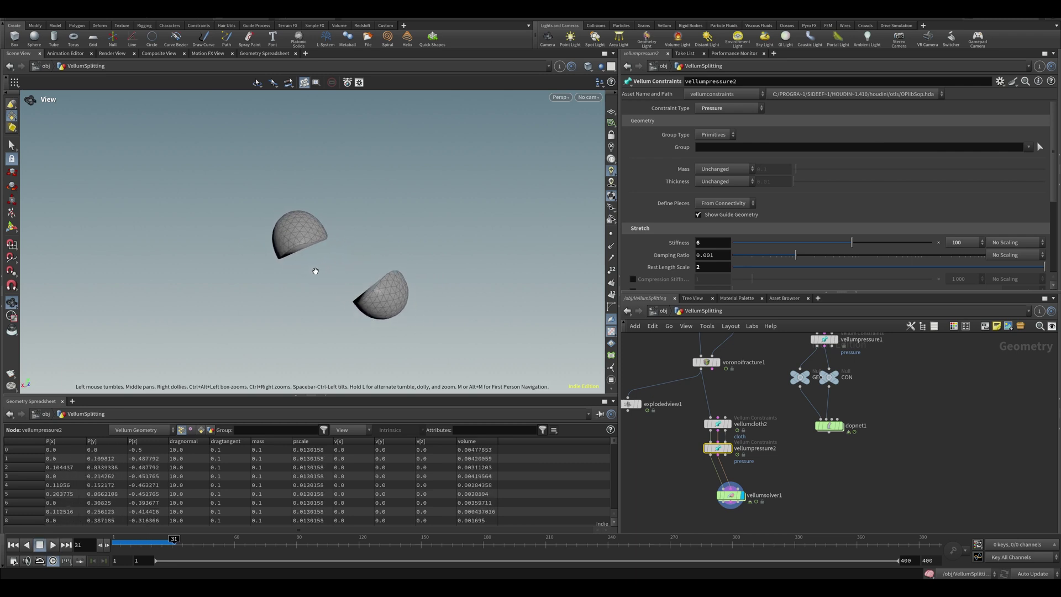
- Replay the simulation from the first frame and save the scene
{"action": "key", "text": "ctrl+Up"}
{"action": "key", "text": "Up"}
{"action": "key", "text": "Up"}
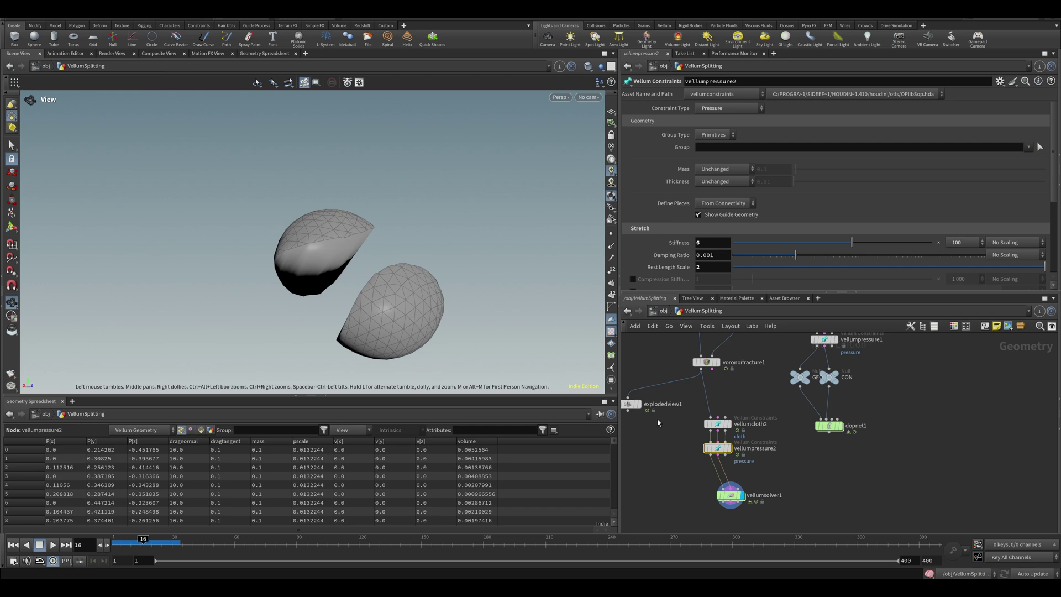
{"action": "key", "text": "ctrl+s"}
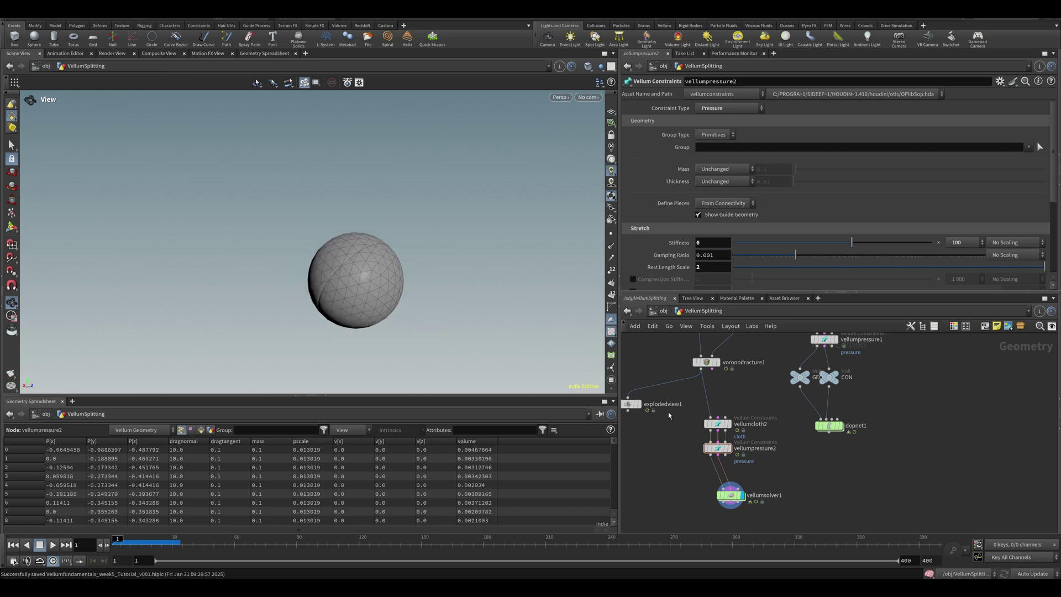
- Insert a Remesh node directly below voronoifracture1, feeding vellumcloth2 and explodedview1, and display it
{"action": "left_click", "coordinate": [642, 394]}
{"action": "key", "text": "Tab"}
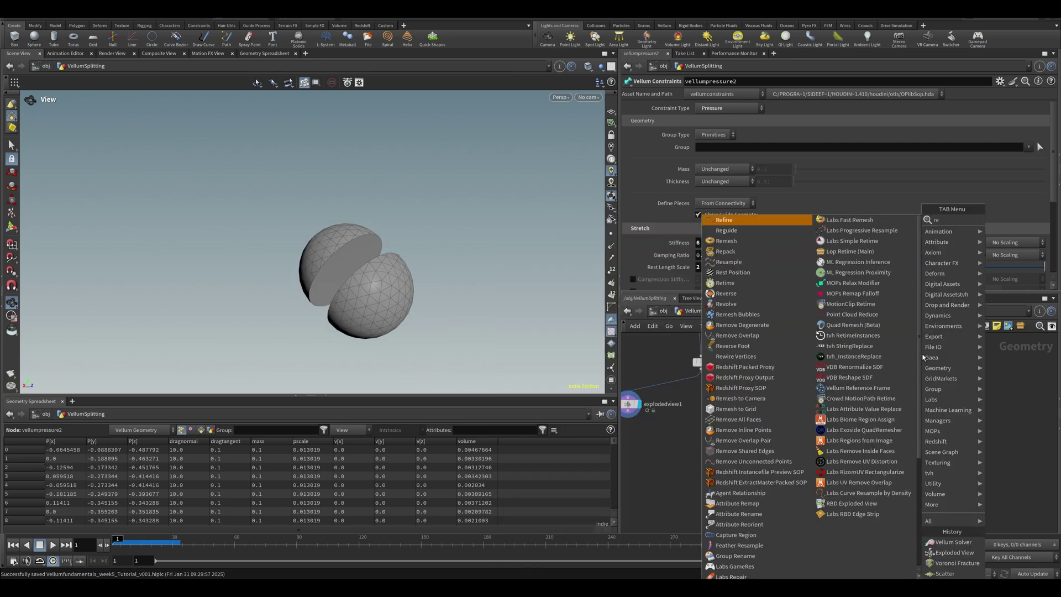
{"action": "type", "text": "remesh"}
{"action": "key", "text": "Return"}
{"action": "left_click", "coordinate": [685, 405]}
{"action": "mouse_move", "coordinate": [689, 405]}
{"action": "left_mouse_down"}
{"action": "mouse_move", "coordinate": [673, 387]}
{"action": "mouse_move", "coordinate": [705, 393]}
{"action": "left_mouse_up"}
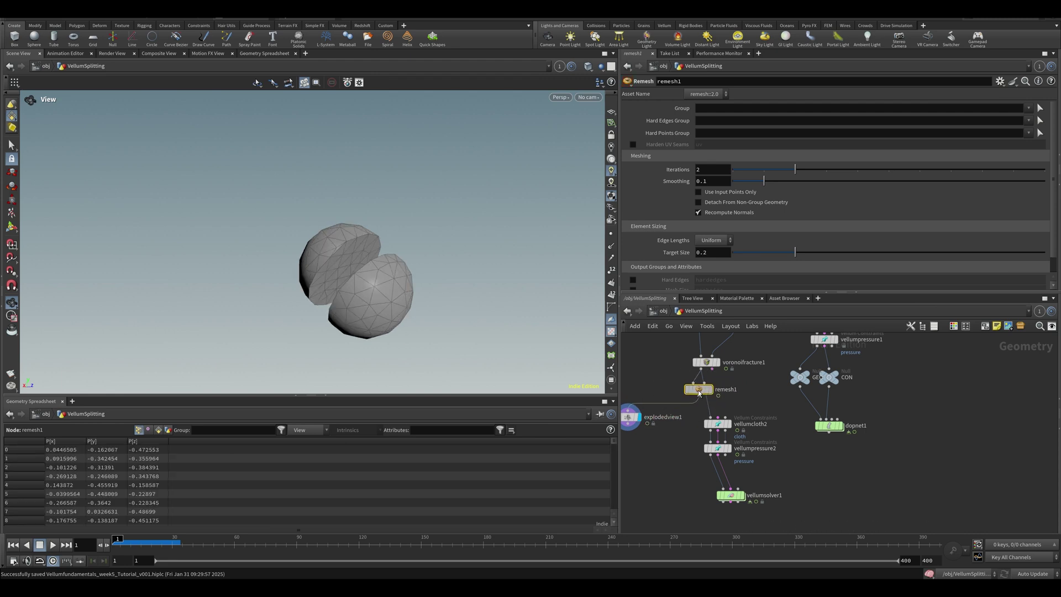
{"action": "left_click", "coordinate": [722, 379]}
- Move explodedview1 lower, display it and examine the remeshed cut faces of the two halves
{"action": "left_click_drag", "start_coordinate": [318, 298], "coordinate": [384, 280]}
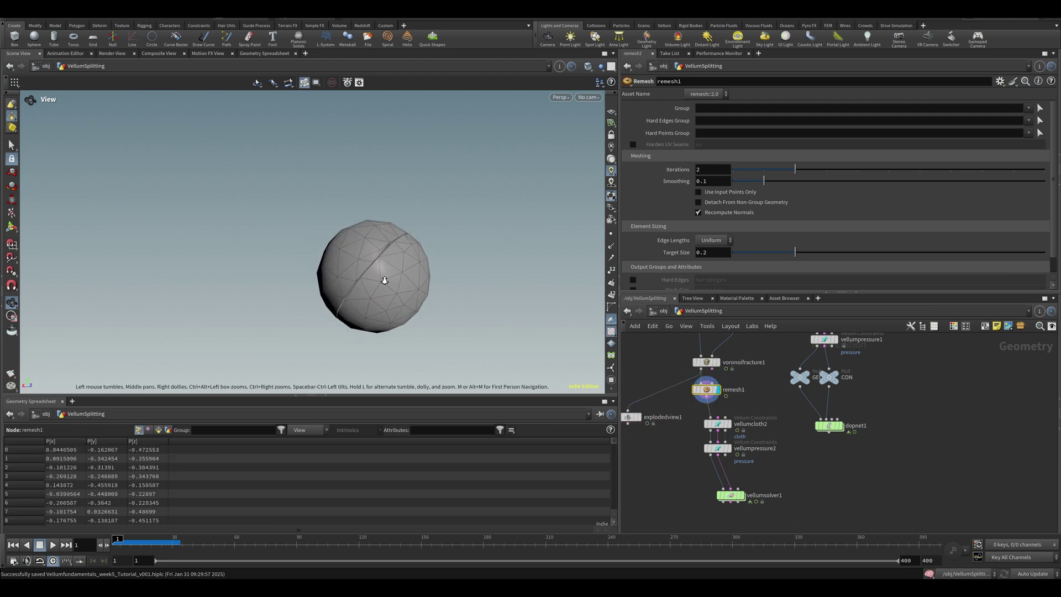
{"action": "right_click_drag", "start_coordinate": [383, 280], "coordinate": [404, 269]}
{"action": "left_click_drag", "start_coordinate": [640, 422], "coordinate": [649, 450]}
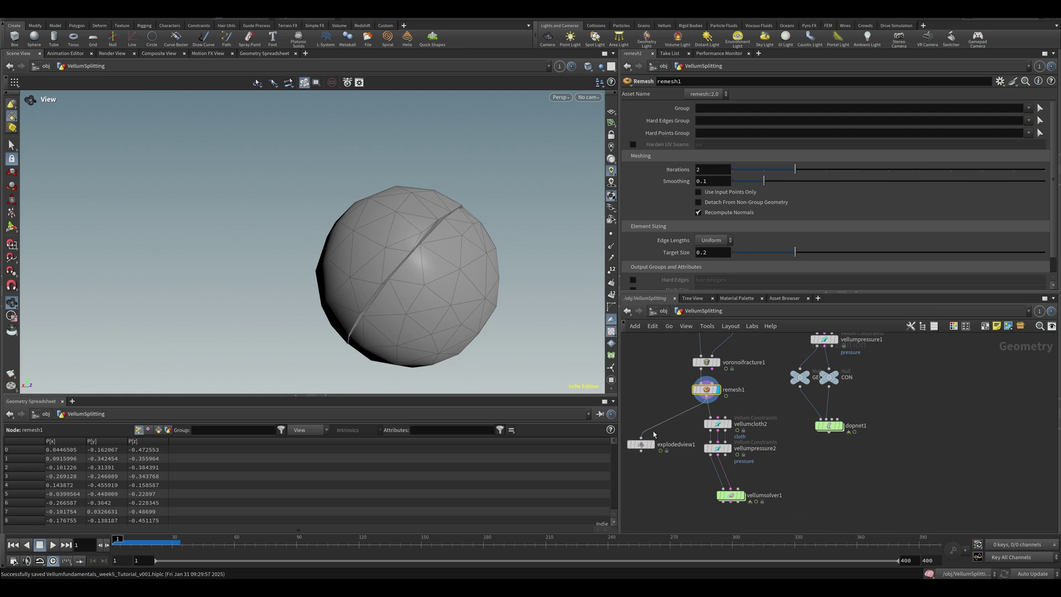
{"action": "left_click", "coordinate": [652, 444]}
{"action": "left_click_drag", "start_coordinate": [376, 285], "coordinate": [313, 289]}
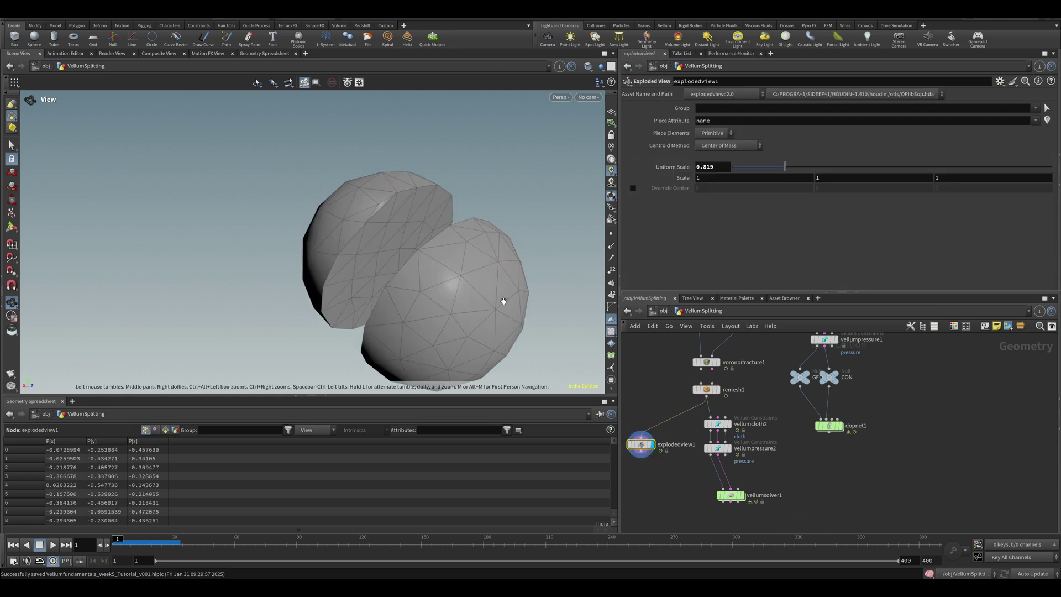
- Set remesh1's Target Size to 0.1
{"action": "left_click", "coordinate": [706, 389]}
{"action": "type", "text": "0."}
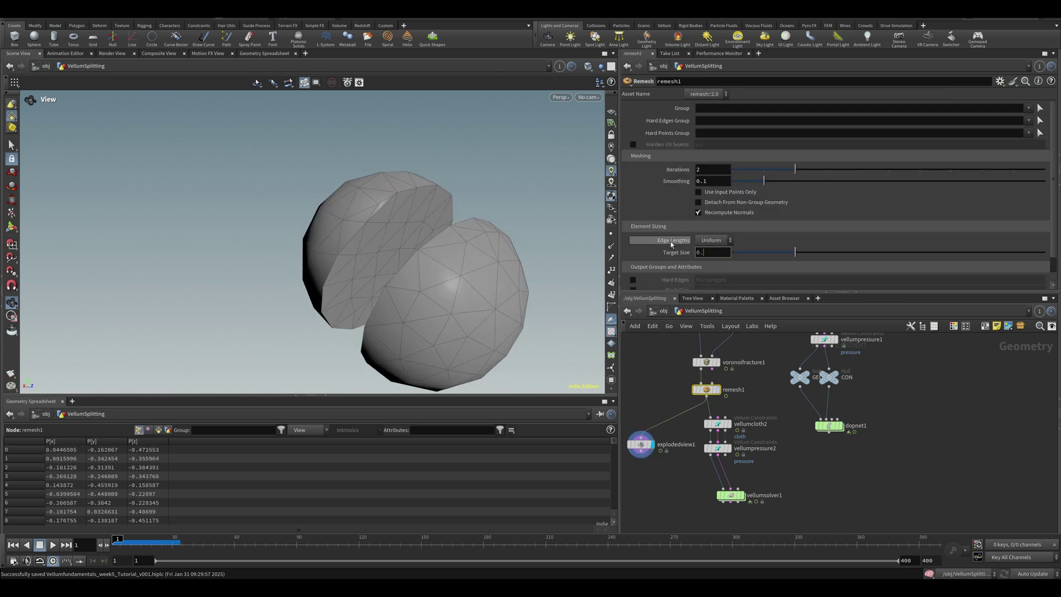
{"action": "type", "text": "1"}
{"action": "key", "text": "Return"}
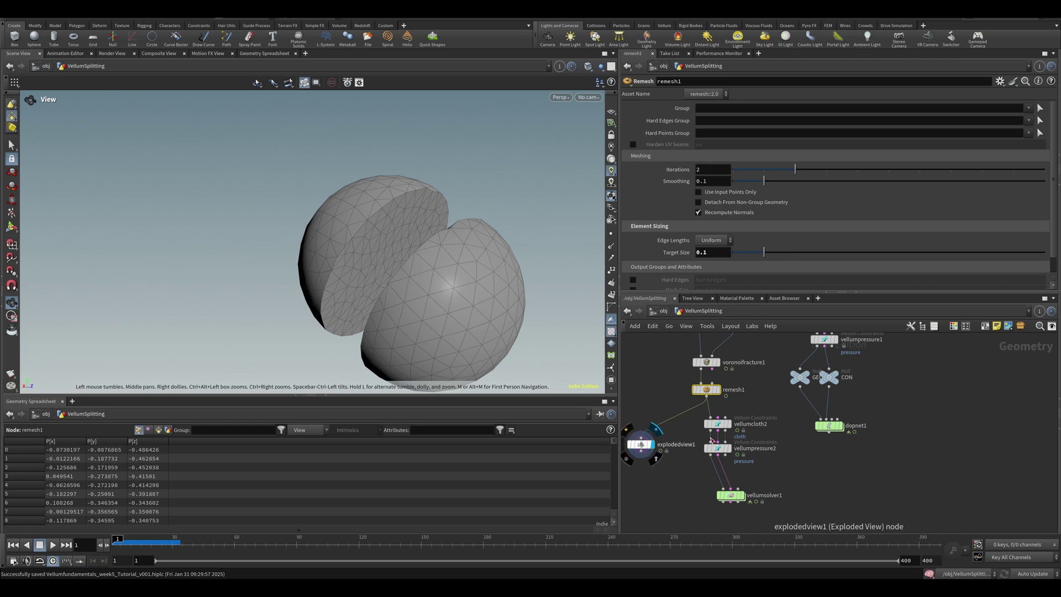
- Display vellumsolver1 and play the simulation of the remeshed halves several times from the first frame
{"action": "left_click", "coordinate": [745, 480]}
{"action": "left_click", "coordinate": [730, 495]}
{"action": "key", "text": "Up"}
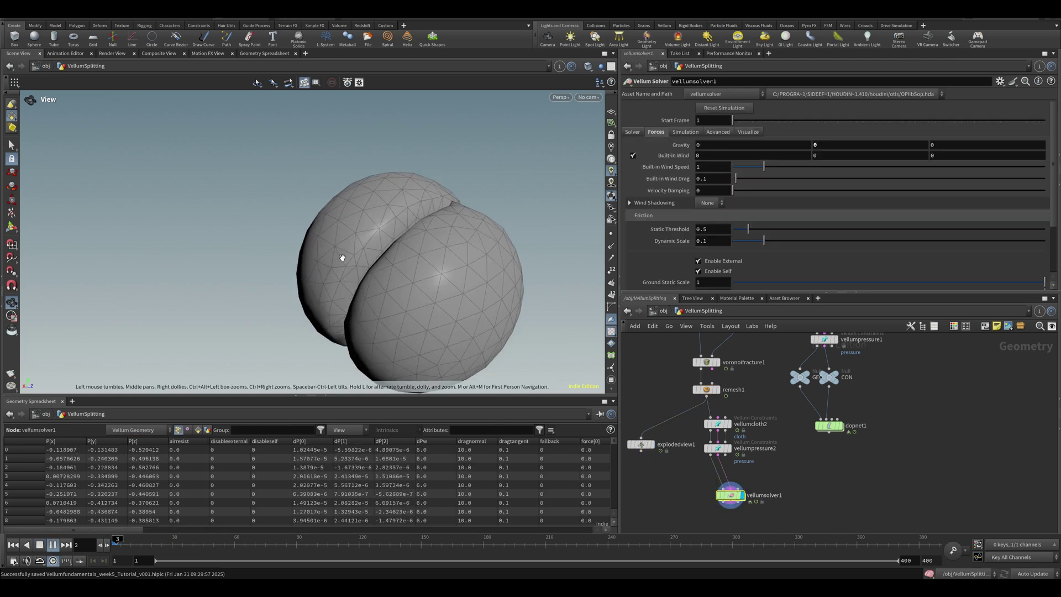
{"action": "key", "text": "ctrl+Up"}
{"action": "right_click_drag", "start_coordinate": [356, 254], "coordinate": [320, 288]}
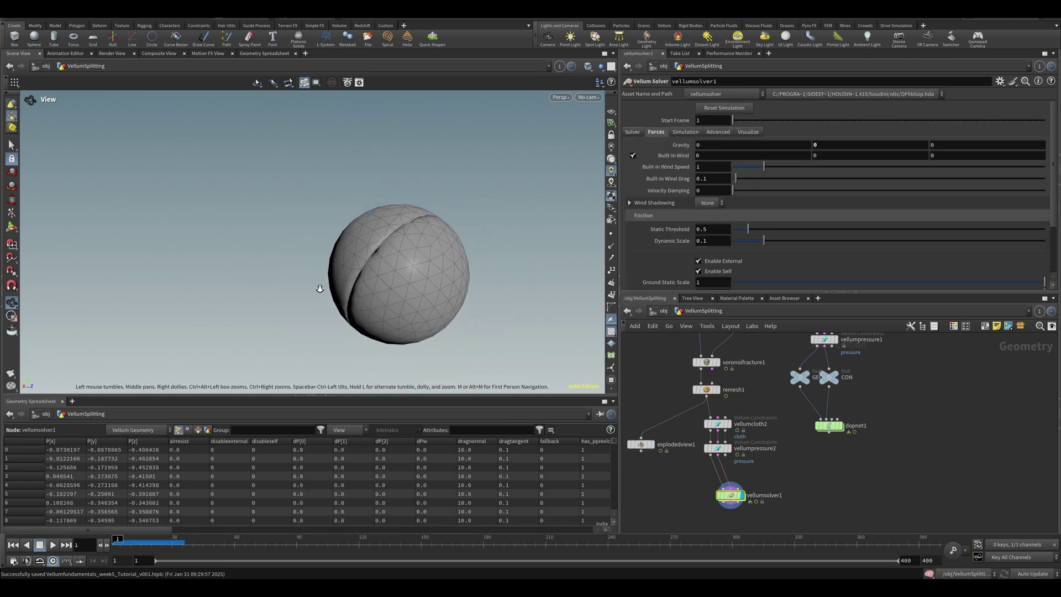
{"action": "left_click_drag", "start_coordinate": [320, 289], "coordinate": [370, 293]}
{"action": "key", "text": "Up"}
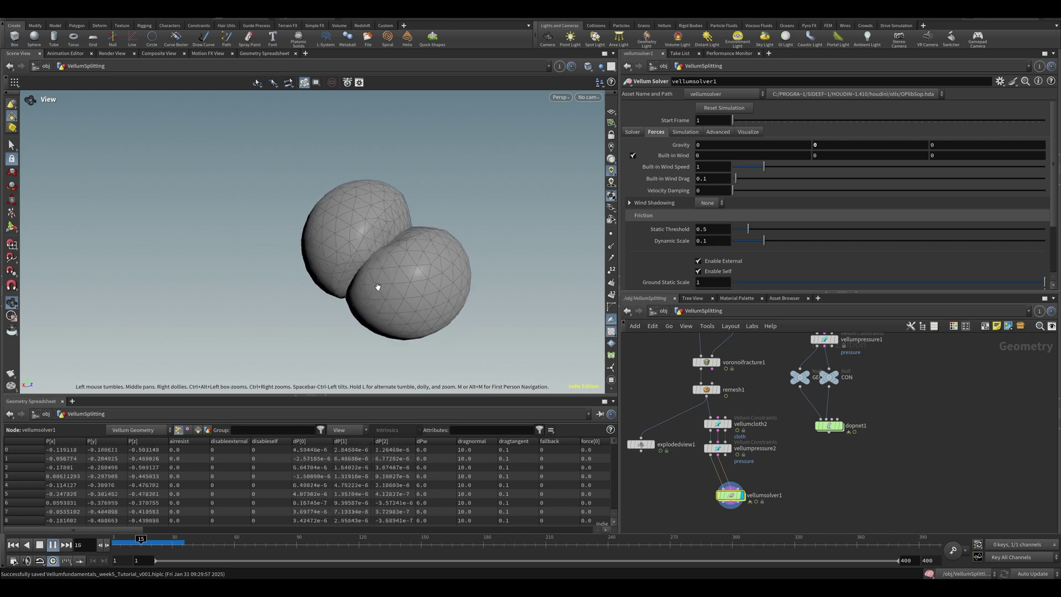
{"action": "key", "text": "ctrl+Up"}
{"action": "key", "text": "Up"}
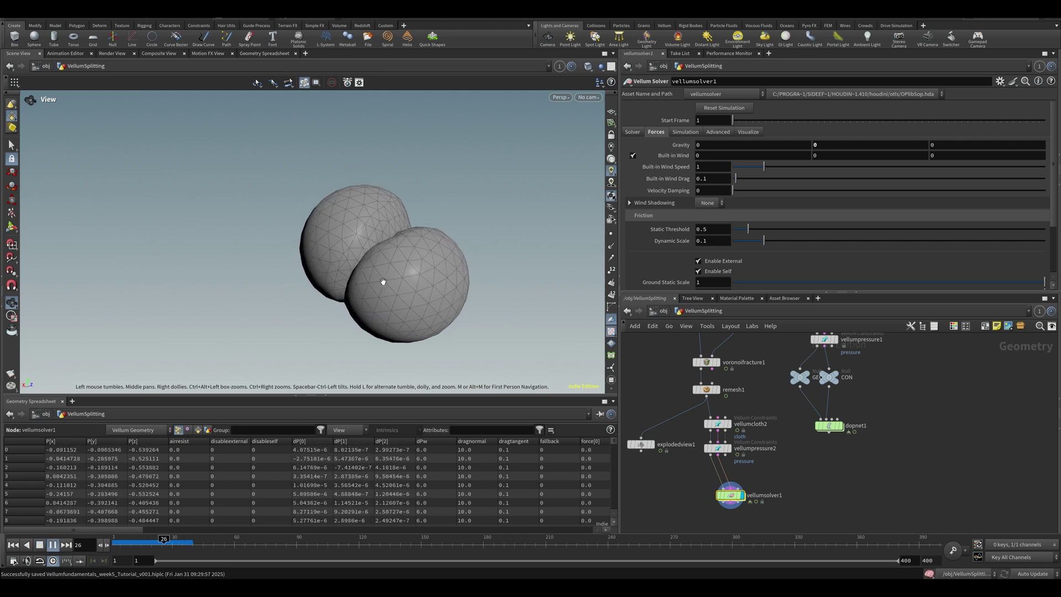
{"action": "key", "text": "ctrl+Up"}
- Examine the seam between the two sphere halves and their interior from close up on the first frame
{"action": "left_click_drag", "start_coordinate": [327, 292], "coordinate": [355, 284]}
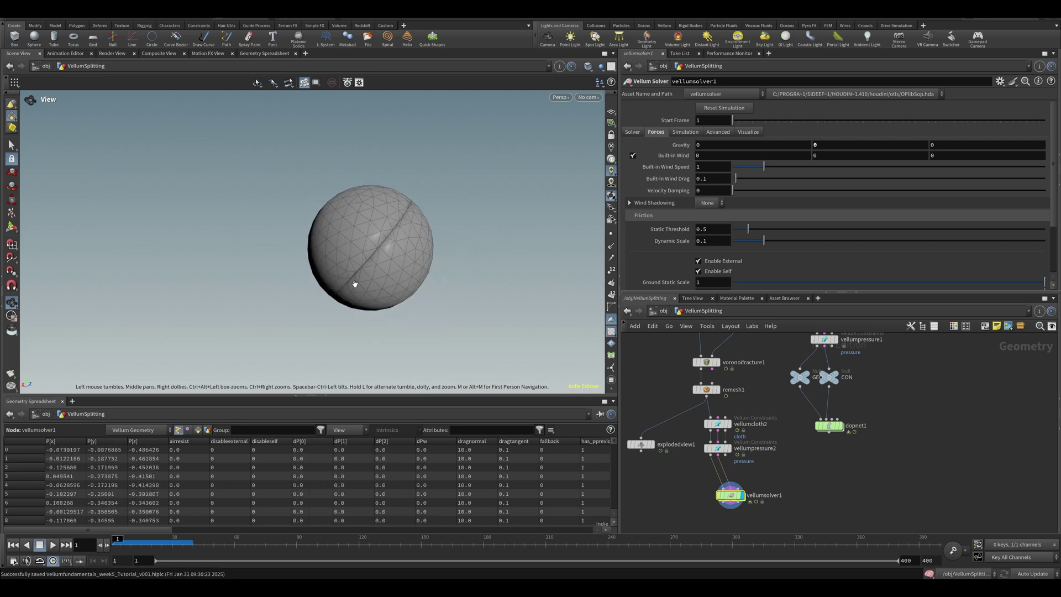
{"action": "right_click_drag", "start_coordinate": [386, 263], "coordinate": [393, 259]}
{"action": "left_click_drag", "start_coordinate": [394, 260], "coordinate": [373, 268]}
{"action": "right_click_drag", "start_coordinate": [373, 268], "coordinate": [439, 258]}
{"action": "mouse_move", "coordinate": [439, 258]}
{"action": "left_mouse_down"}
{"action": "mouse_move", "coordinate": [408, 281]}
{"action": "mouse_move", "coordinate": [422, 271]}
{"action": "left_mouse_up"}
{"action": "middle_click_drag", "start_coordinate": [422, 271], "coordinate": [225, 284]}
{"action": "right_click_drag", "start_coordinate": [347, 302], "coordinate": [355, 268]}
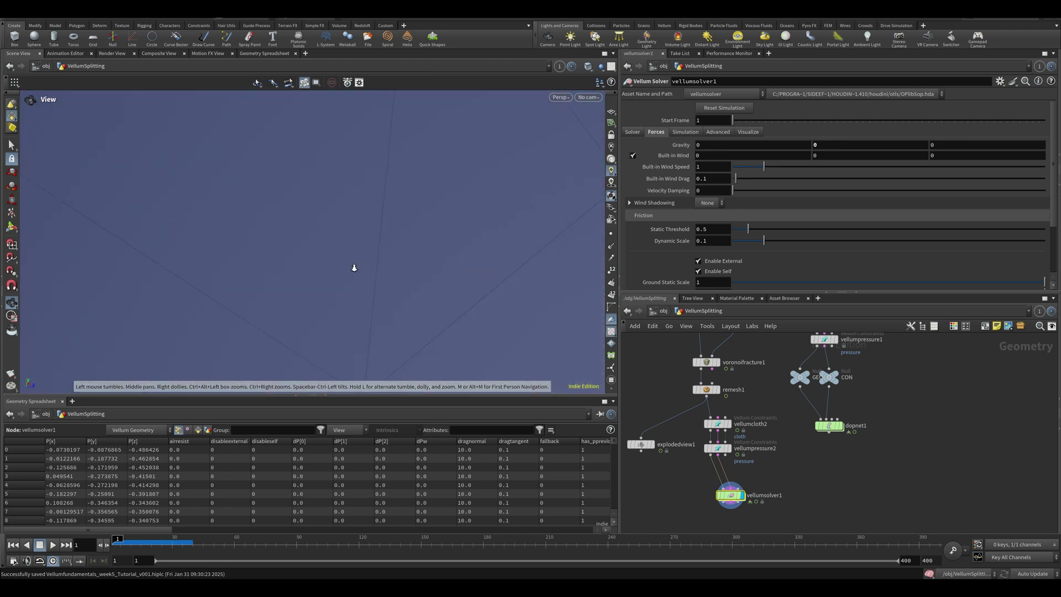
{"action": "middle_click_drag", "start_coordinate": [356, 268], "coordinate": [341, 294]}
{"action": "right_click_drag", "start_coordinate": [341, 295], "coordinate": [366, 292]}
{"action": "middle_click_drag", "start_coordinate": [365, 292], "coordinate": [386, 287]}
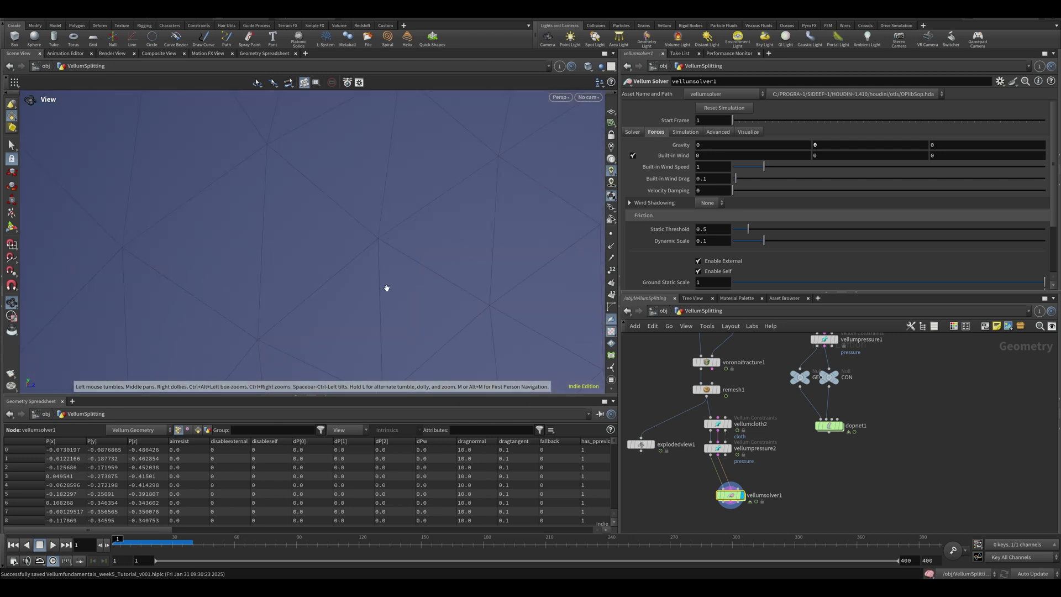
{"action": "right_click_drag", "start_coordinate": [376, 251], "coordinate": [220, 265]}
{"action": "left_click_drag", "start_coordinate": [221, 265], "coordinate": [440, 305]}
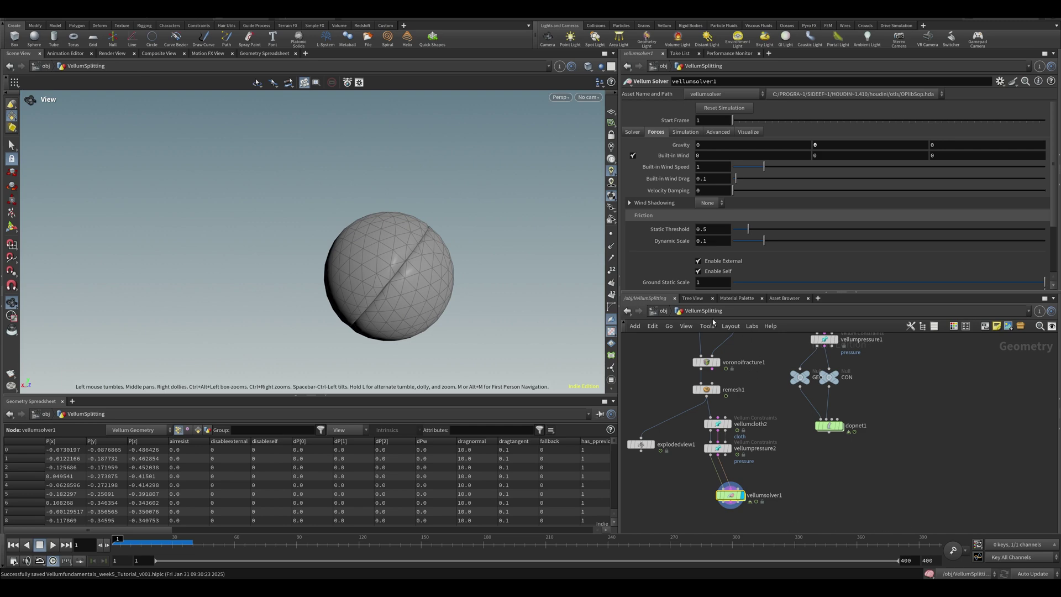
- Insert a Peak node between remesh1 and vellumcloth2 and display it
{"action": "middle_click_drag", "start_coordinate": [665, 402], "coordinate": [663, 413]}
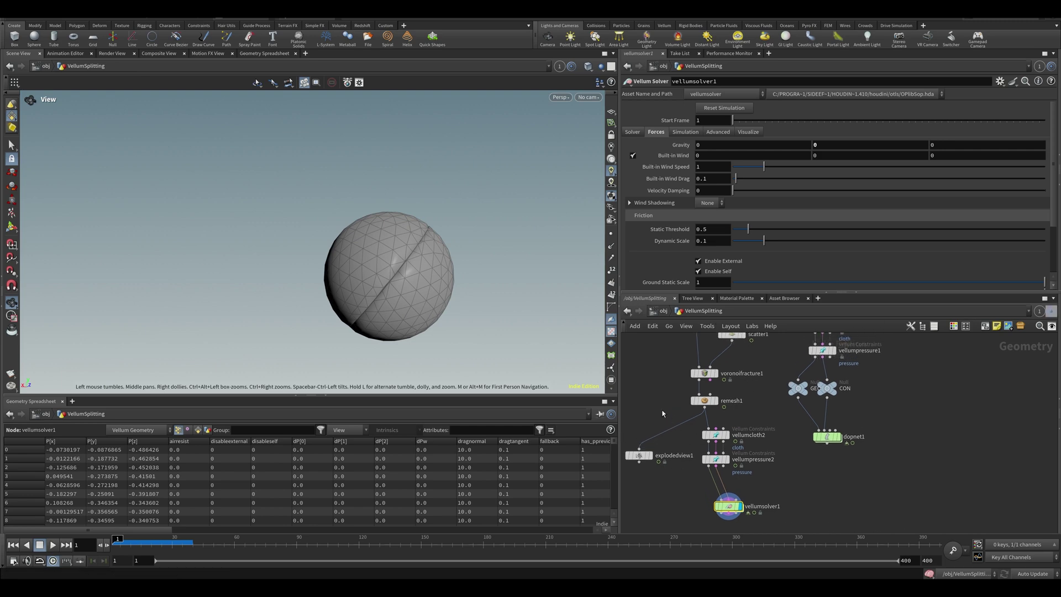
{"action": "key", "text": "Tab"}
{"action": "type", "text": "pe"}
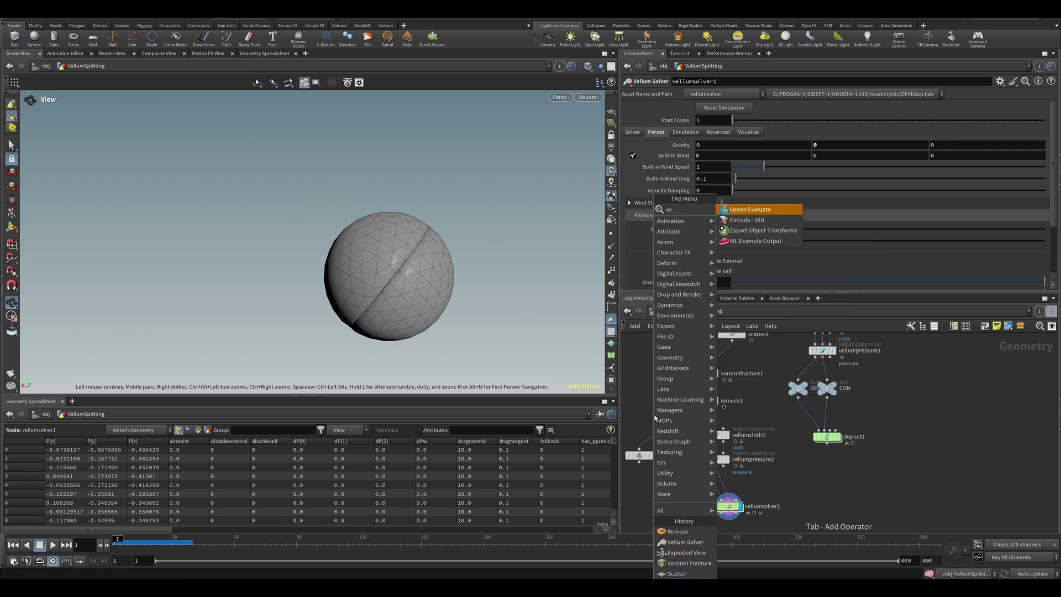
{"action": "key", "text": "Return"}
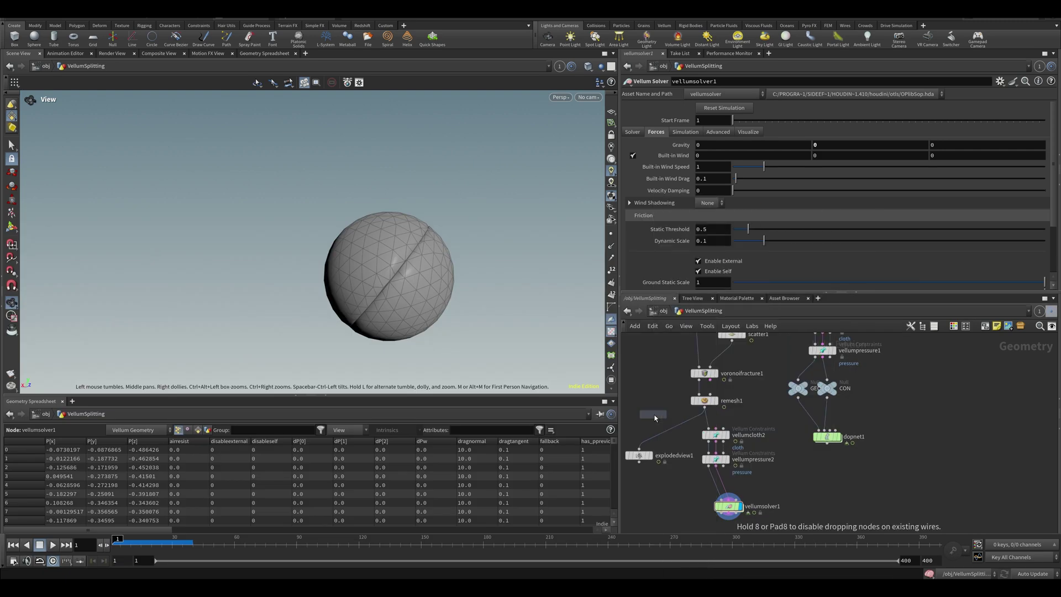
{"action": "left_click", "coordinate": [741, 409]}
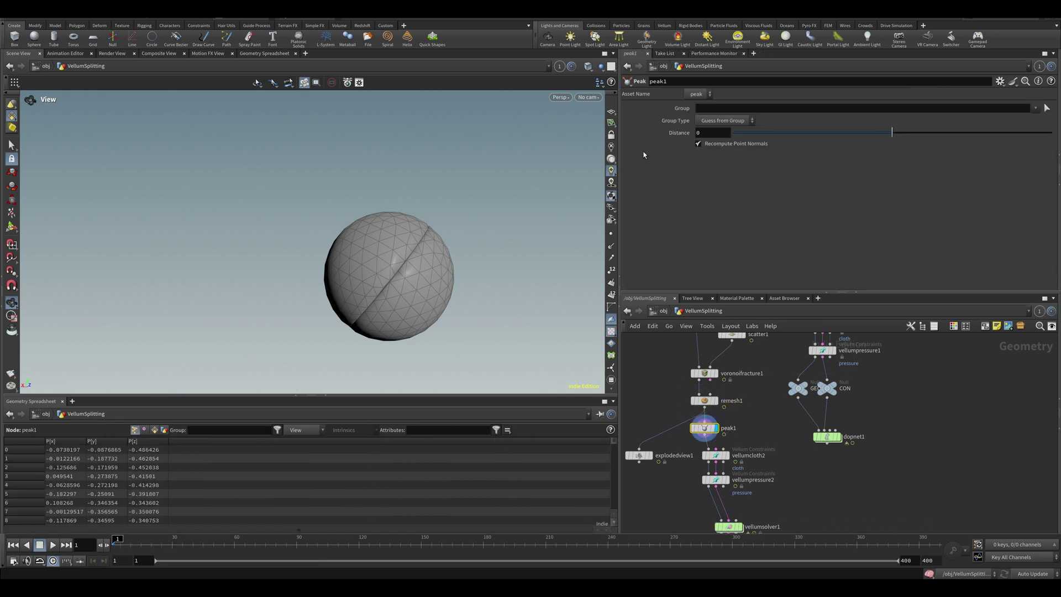
- Try shrinking the halves with a Peak distance of -0.55 and undo the distance changes
{"action": "left_click_drag", "start_coordinate": [875, 138], "coordinate": [881, 134]}
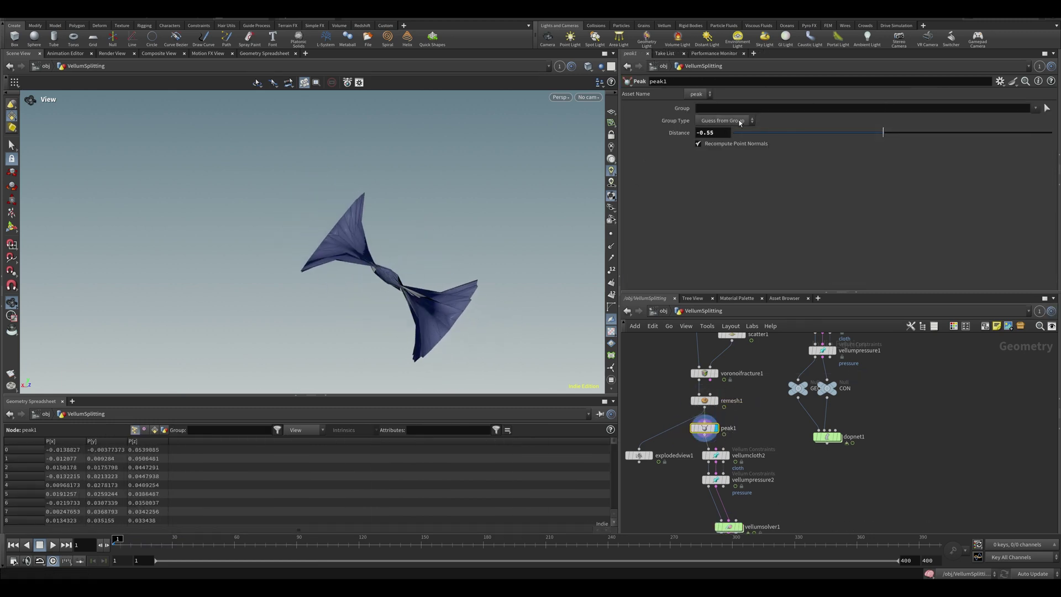
{"action": "middle_click", "coordinate": [711, 134], "text": "ctrl"}
{"action": "middle_click_drag", "start_coordinate": [715, 132], "coordinate": [679, 145]}
{"action": "key", "text": "ctrl+z"}
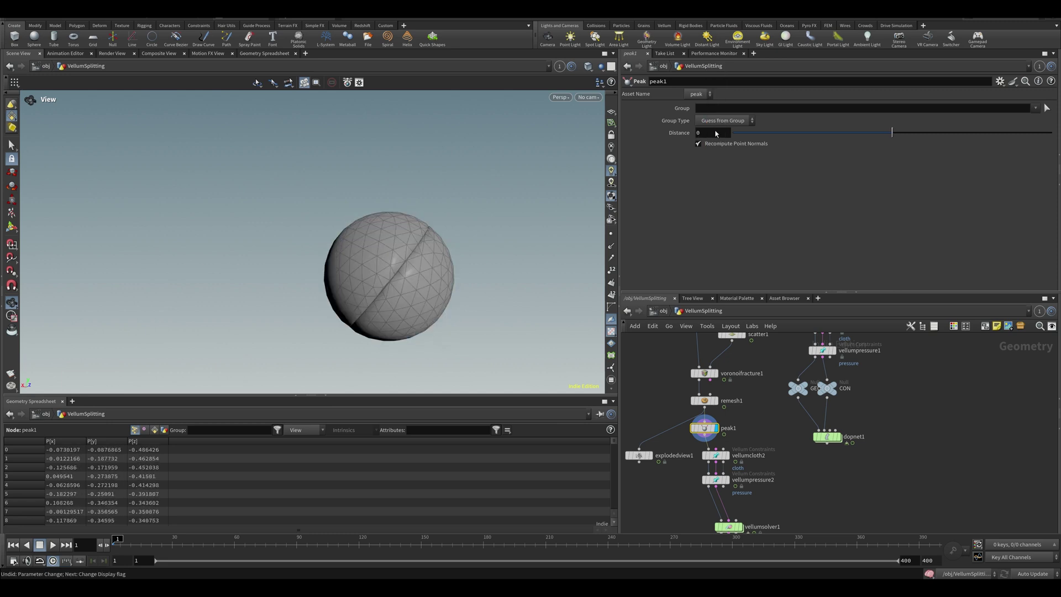
- Examine the seam between the two halves at peak1 from close up
{"action": "scroll", "coordinate": [378, 253], "scroll_direction": "up", "scroll_amount": 5}
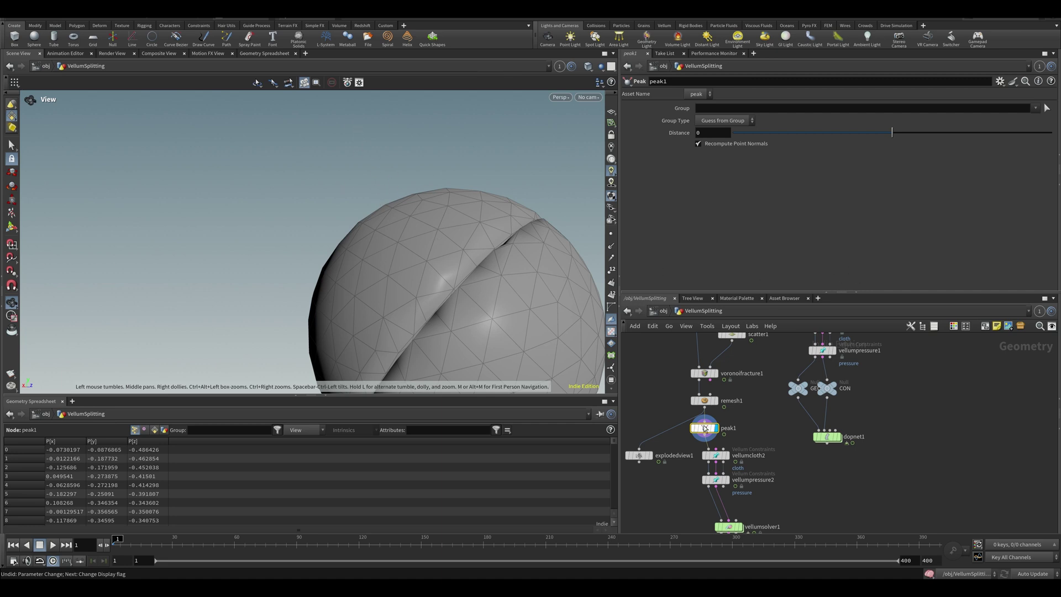
{"action": "left_click_drag", "start_coordinate": [704, 427], "coordinate": [708, 430]}
{"action": "left_click_drag", "start_coordinate": [326, 265], "coordinate": [489, 279]}
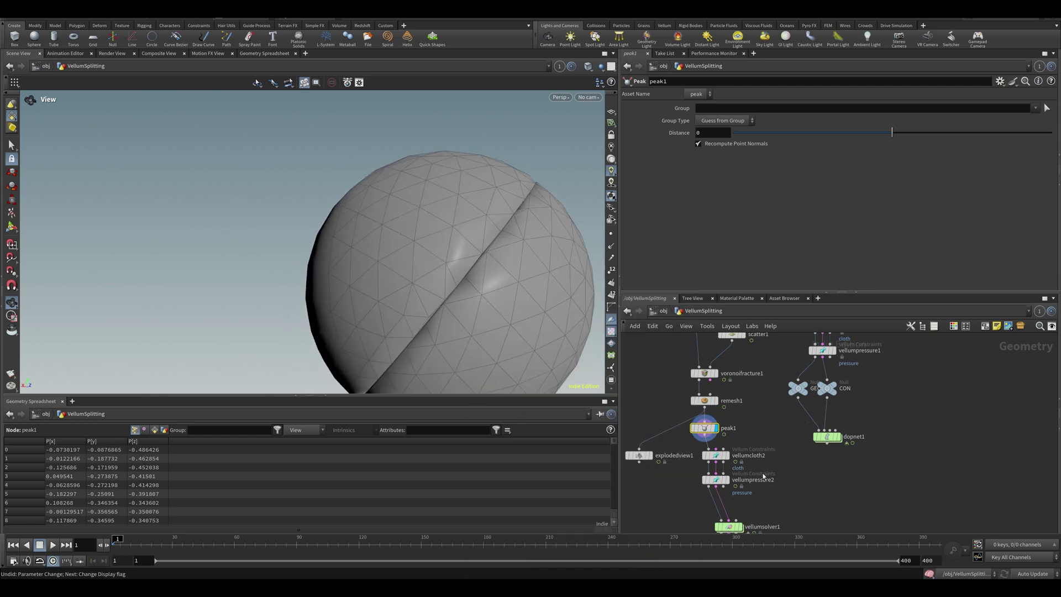
- Move vellumcloth2, vellumpressure2 and vellumsolver1 together further down to leave room below peak1
{"action": "middle_click_drag", "start_coordinate": [762, 474], "coordinate": [748, 368]}
{"action": "left_click_drag", "start_coordinate": [743, 463], "coordinate": [712, 404]}
{"action": "middle_click_drag", "start_coordinate": [679, 336], "coordinate": [741, 410]}
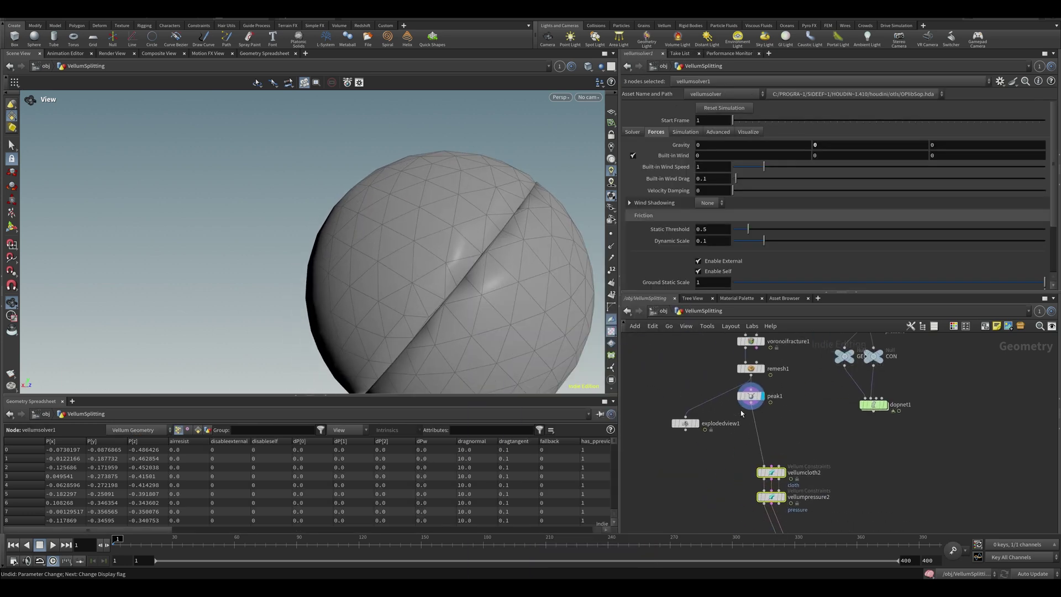
- Set peak1's Distance to -0.002 and play the simulation at vellumsolver1
{"action": "left_click", "coordinate": [750, 400]}
{"action": "middle_click_drag", "start_coordinate": [722, 135], "coordinate": [635, 175]}
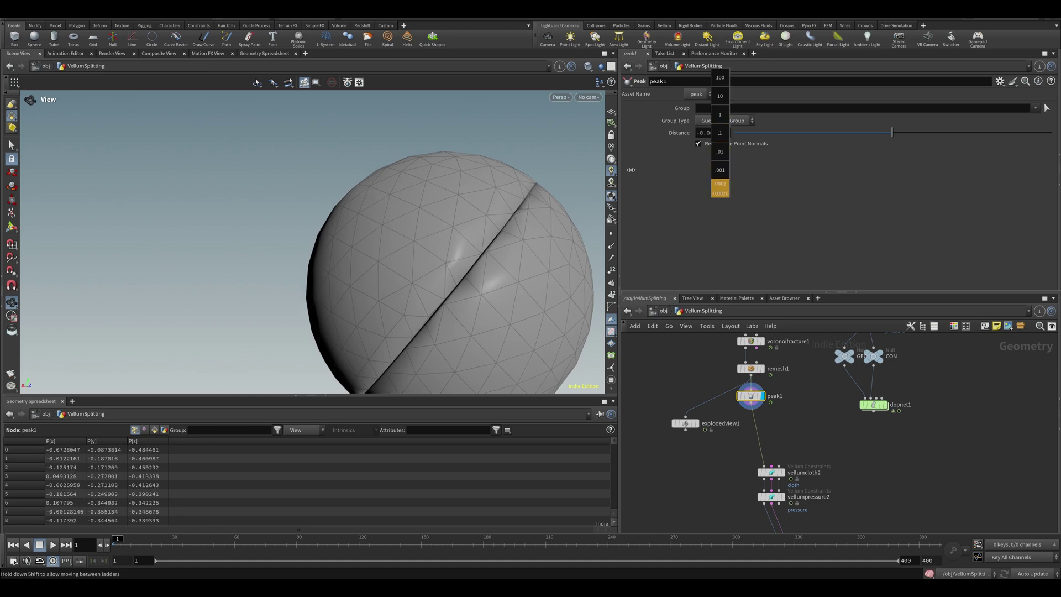
{"action": "middle_click_drag", "start_coordinate": [806, 453], "coordinate": [766, 369]}
{"action": "left_click", "coordinate": [755, 460]}
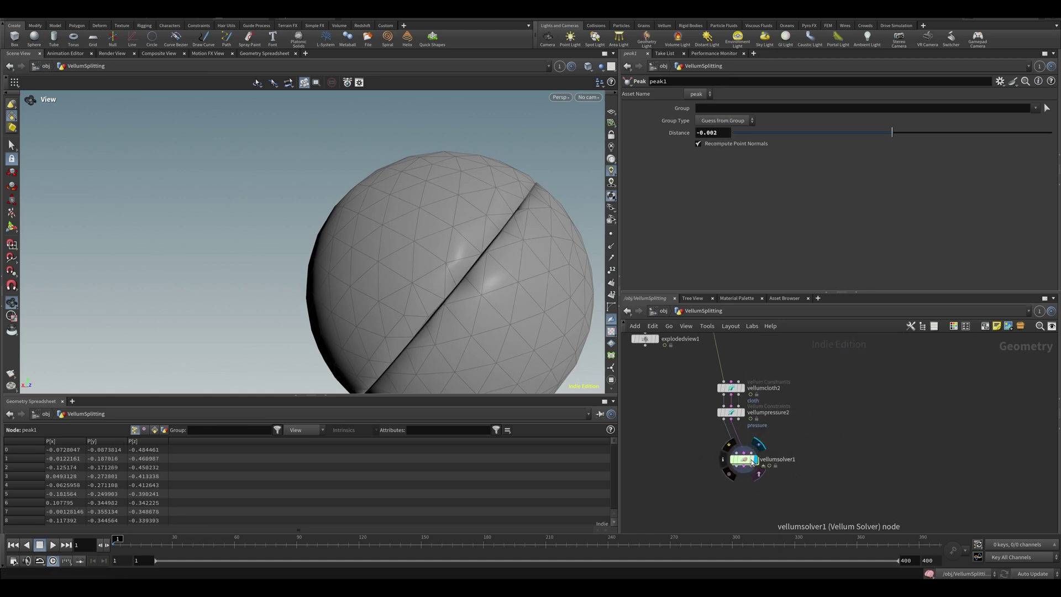
{"action": "left_click", "coordinate": [749, 461]}
{"action": "key", "text": "Up"}
{"action": "key", "text": "ctrl+Up"}
{"action": "right_click_drag", "start_coordinate": [423, 237], "coordinate": [275, 266]}
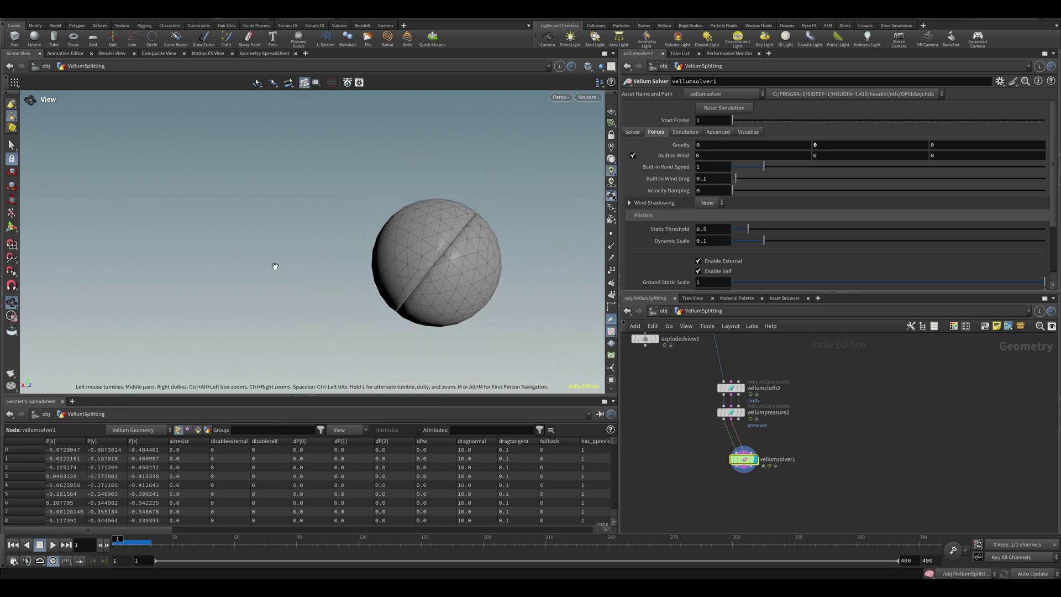
{"action": "scroll", "coordinate": [420, 310], "scroll_direction": "down", "scroll_amount": 6}
{"action": "key", "text": "Up"}
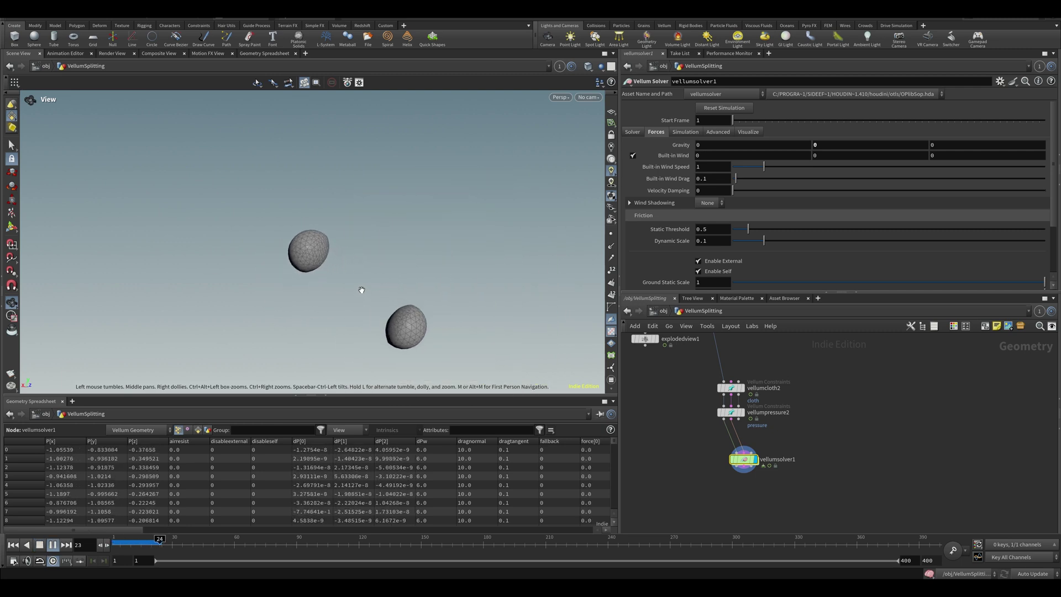
{"action": "key", "text": "ctrl+Up"}
- Insert a Smooth node between peak1 and vellumcloth2 and display it
{"action": "middle_click_drag", "start_coordinate": [760, 350], "coordinate": [758, 411]}
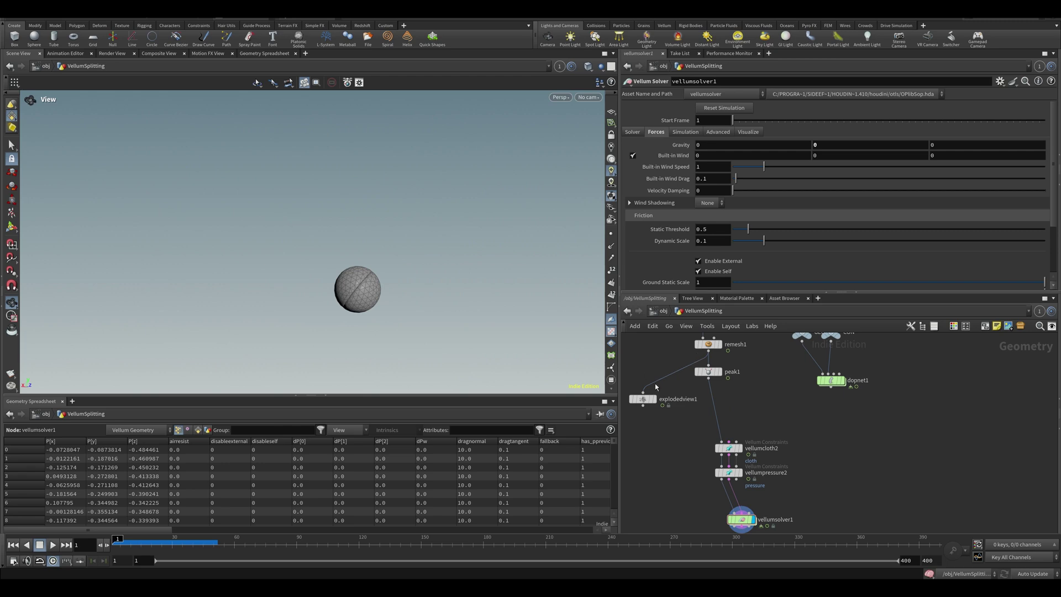
{"action": "key", "text": "Tab"}
{"action": "mouse_move", "coordinate": [768, 205]}
{"action": "left_click", "coordinate": [862, 370]}
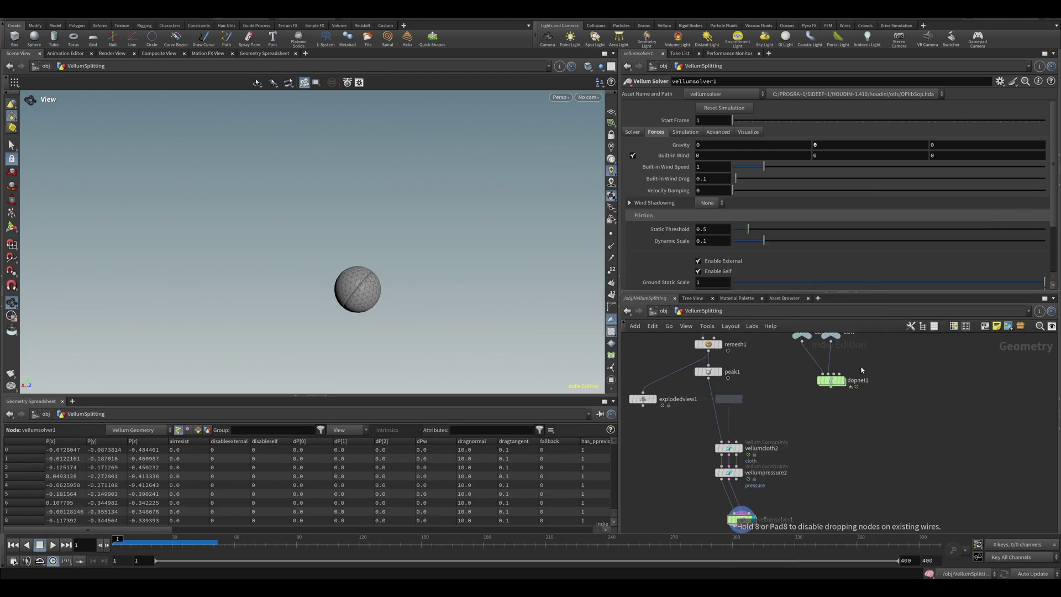
{"action": "left_click", "coordinate": [714, 401]}
{"action": "left_click", "coordinate": [728, 399]}
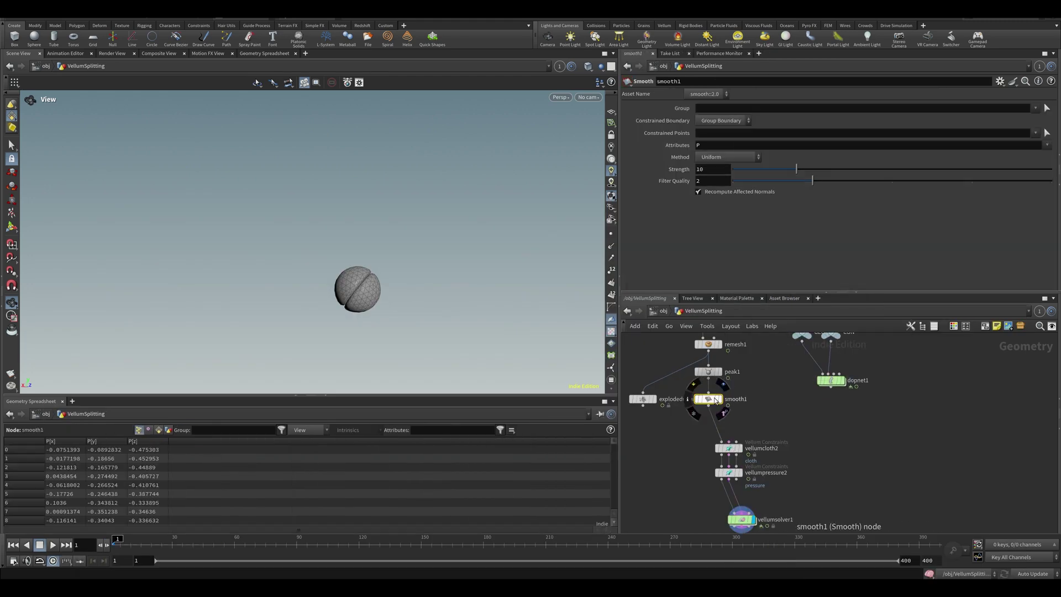
- Reduce the Strength of smooth1 to 2.69
{"action": "scroll", "coordinate": [535, 284], "scroll_direction": "up", "scroll_amount": 5}
{"action": "scroll", "coordinate": [371, 283], "scroll_direction": "up", "scroll_amount": 2}
{"action": "middle_click_drag", "start_coordinate": [300, 297], "coordinate": [423, 281]}
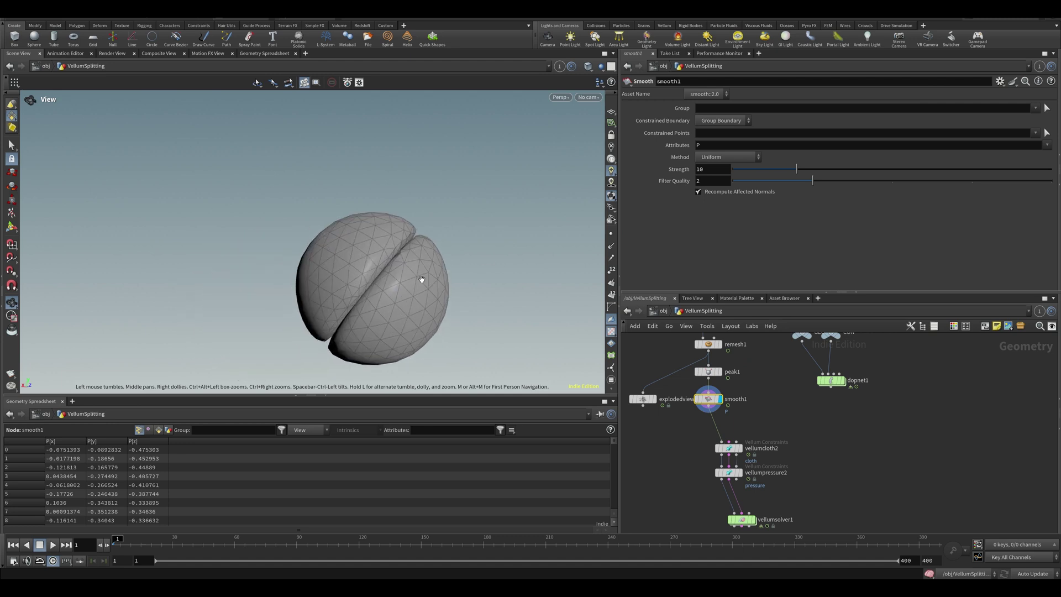
{"action": "scroll", "coordinate": [423, 281], "scroll_direction": "up", "scroll_amount": 2}
{"action": "left_click_drag", "start_coordinate": [788, 172], "coordinate": [750, 175]}
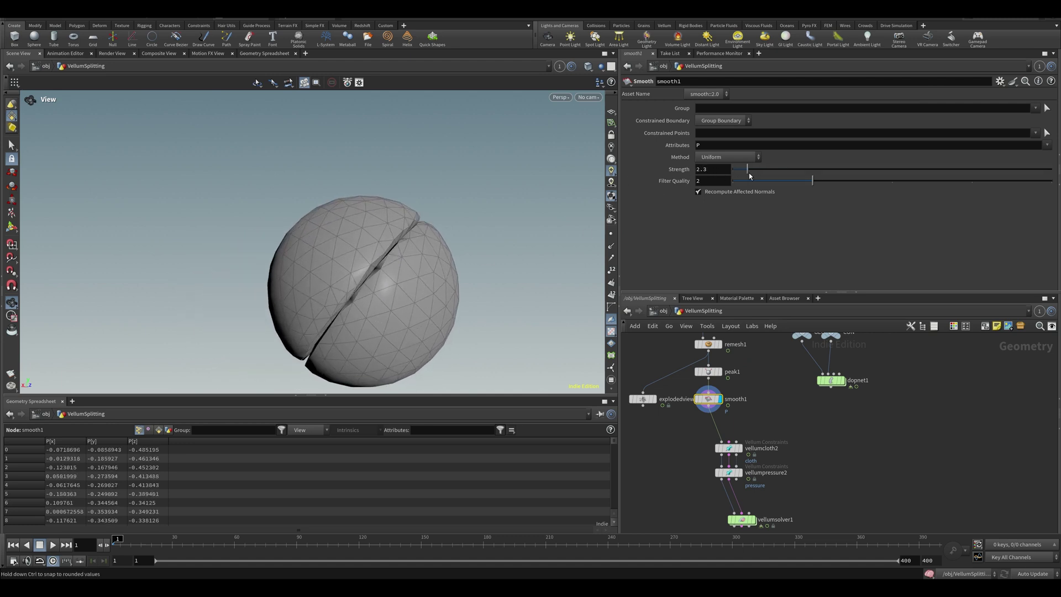
- Display vellumsolver1 and play the simulation with the smoothed halves
{"action": "middle_click_drag", "start_coordinate": [773, 454], "coordinate": [778, 370]}
{"action": "left_click", "coordinate": [762, 436]}
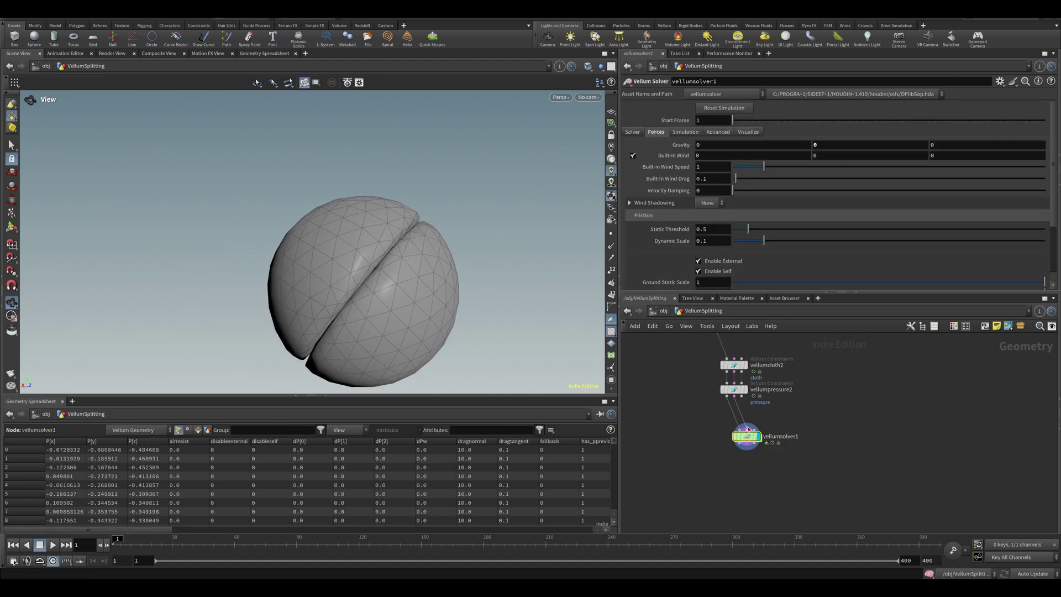
{"action": "key", "text": "Up"}
{"action": "key", "text": "ctrl+Up"}
- Lower the Strength of smooth1 to 0.65 and replay the simulation at vellumsolver1
{"action": "middle_click_drag", "start_coordinate": [753, 355], "coordinate": [733, 438]}
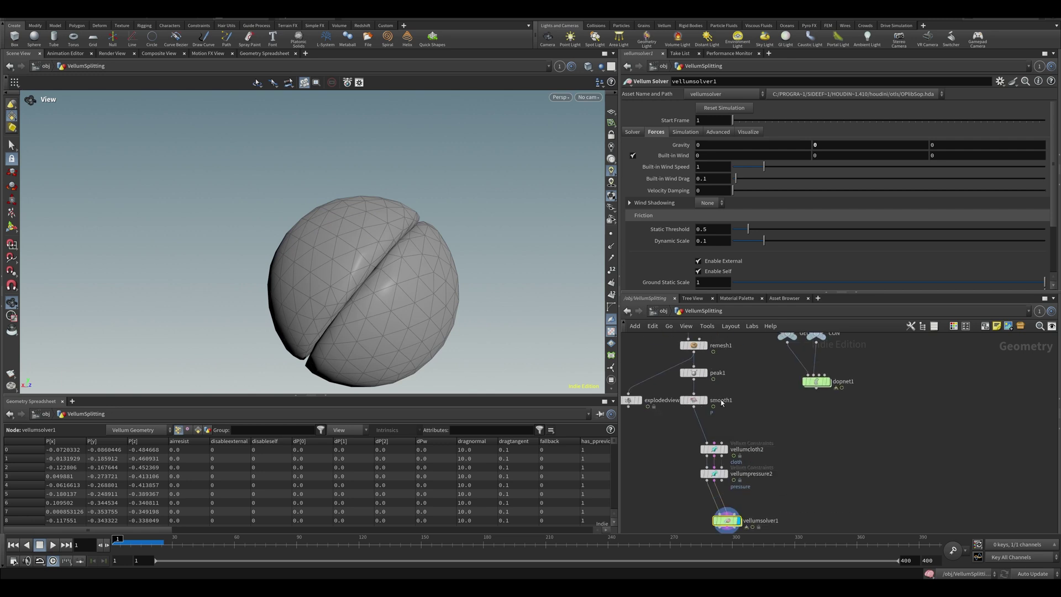
{"action": "left_click", "coordinate": [703, 400]}
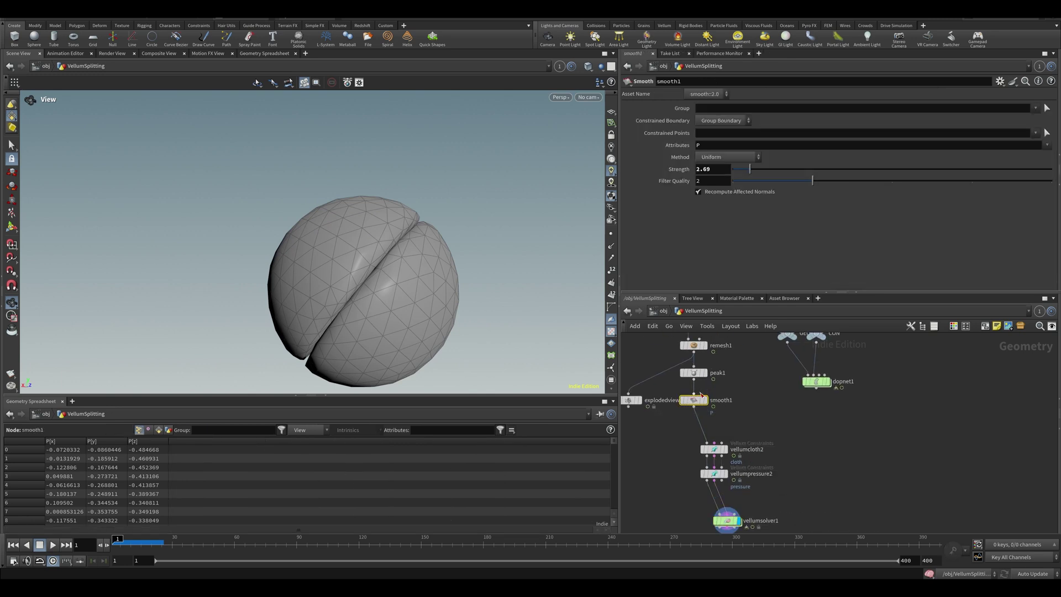
{"action": "left_click_drag", "start_coordinate": [753, 173], "coordinate": [738, 171]}
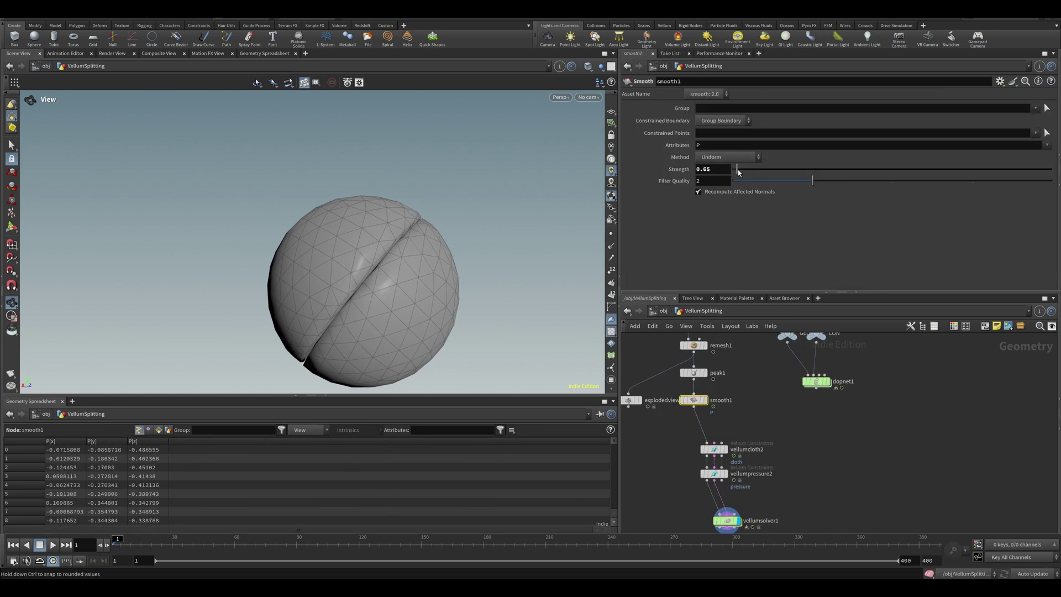
{"action": "left_click", "coordinate": [726, 522]}
{"action": "key", "text": "Up"}
{"action": "key", "text": "ctrl+Up"}
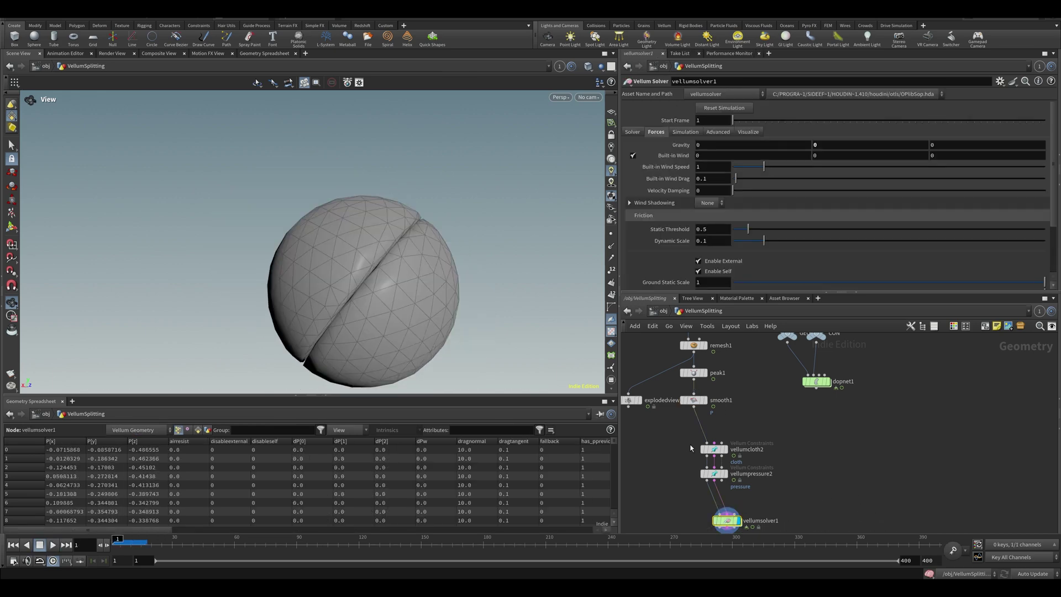
- Set the Distance of peak1 to -0.0057
{"action": "left_click", "coordinate": [717, 374]}
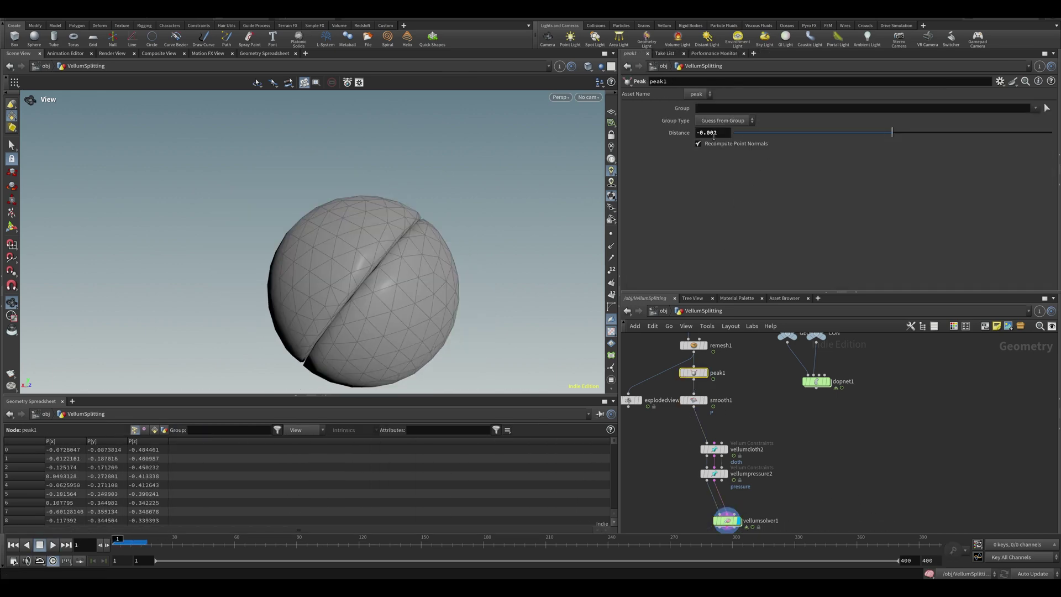
{"action": "middle_click_drag", "start_coordinate": [713, 136], "coordinate": [701, 183]}
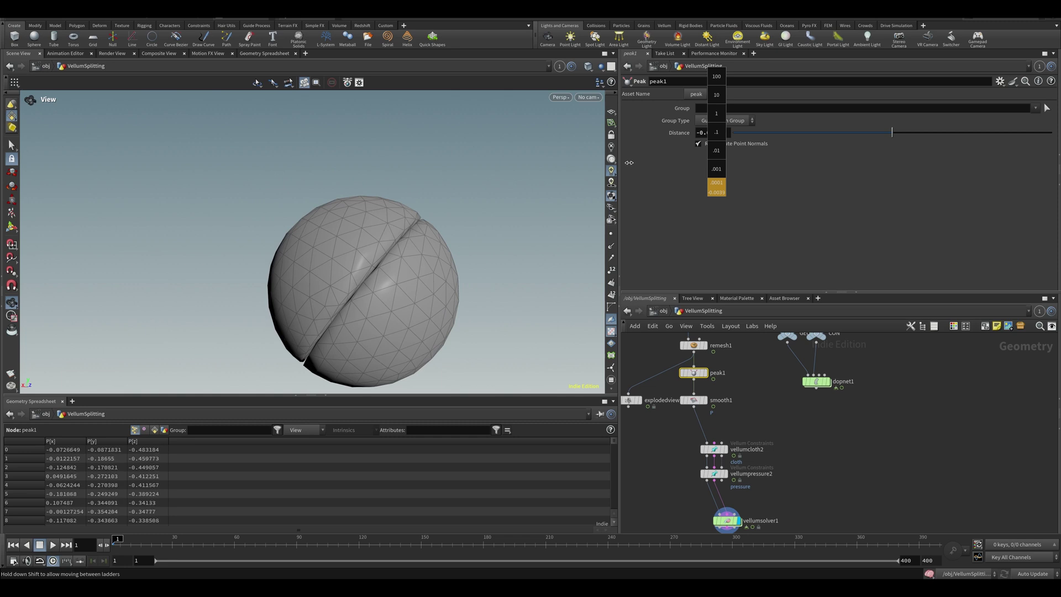
{"action": "middle_click_drag", "start_coordinate": [629, 163], "coordinate": [553, 172]}
- Replay the simulation several times to check how the two halves separate
{"action": "key", "text": "Up"}
{"action": "key", "text": "ctrl+Up"}
{"action": "key", "text": "Up"}
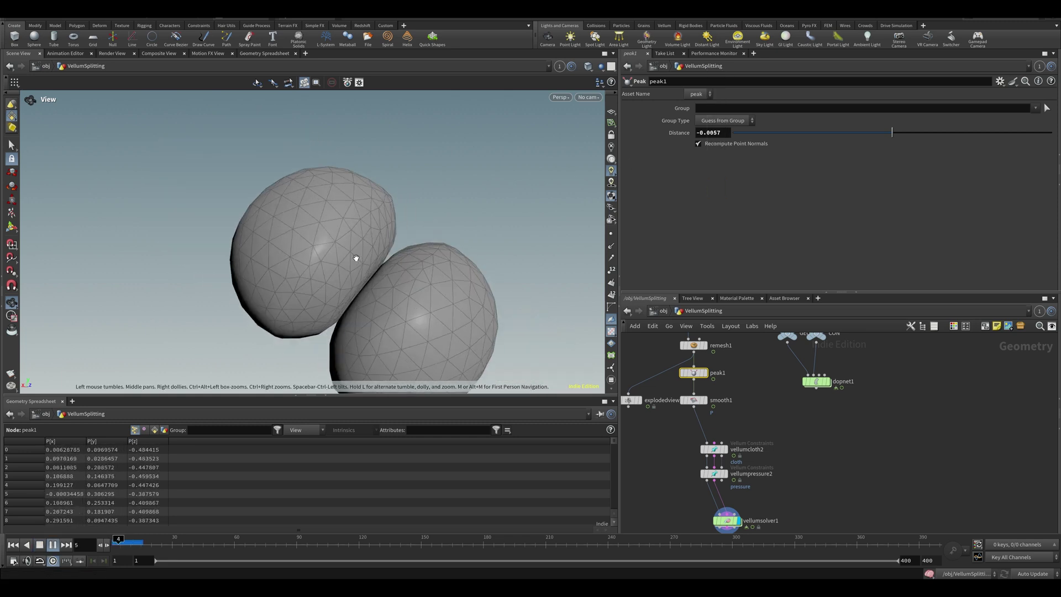
{"action": "key", "text": "ctrl+Up"}
{"action": "right_click_drag", "start_coordinate": [391, 241], "coordinate": [192, 289]}
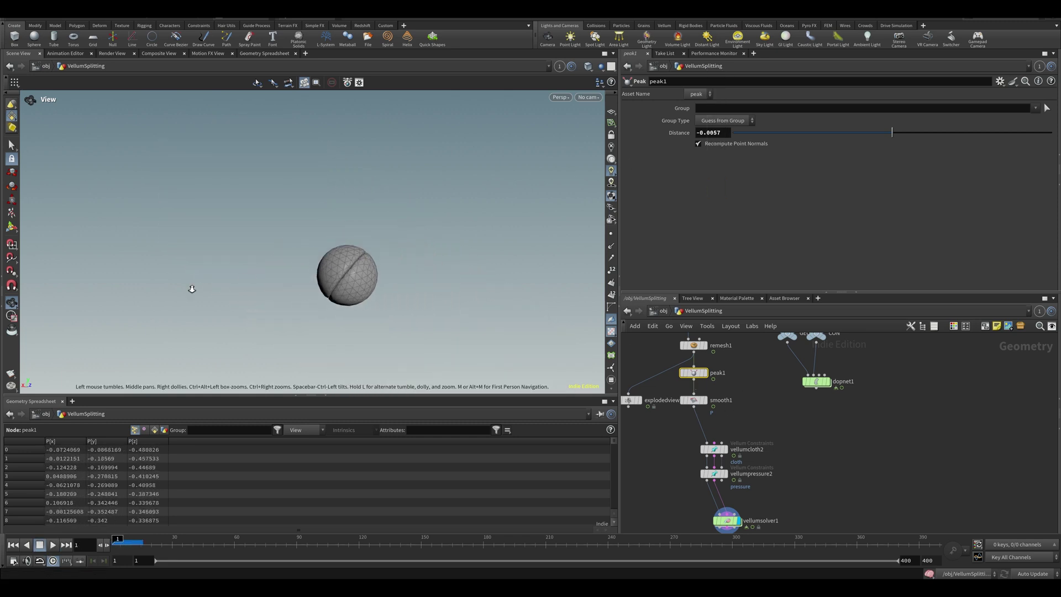
{"action": "key", "text": "Up"}
{"action": "key", "text": "ctrl+Up"}
- Undo the recent Peak and Smooth changes back to before smooth1 was added, and replay the simulation
{"action": "left_click", "coordinate": [693, 400]}
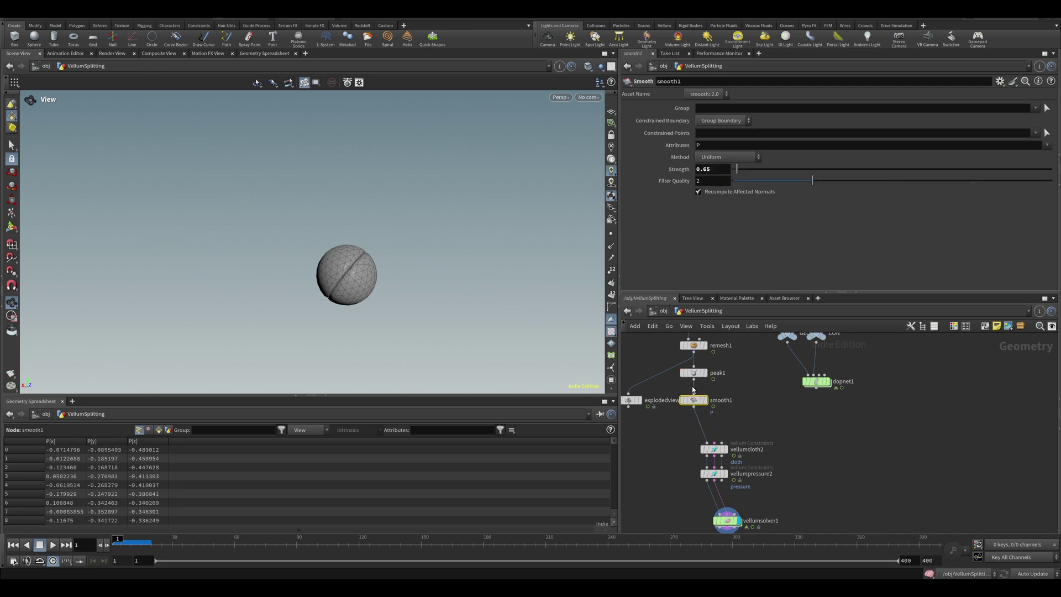
{"action": "key", "text": "Delete"}
{"action": "key", "text": "ctrl+z"}
{"action": "key", "text": "ctrl+z"}
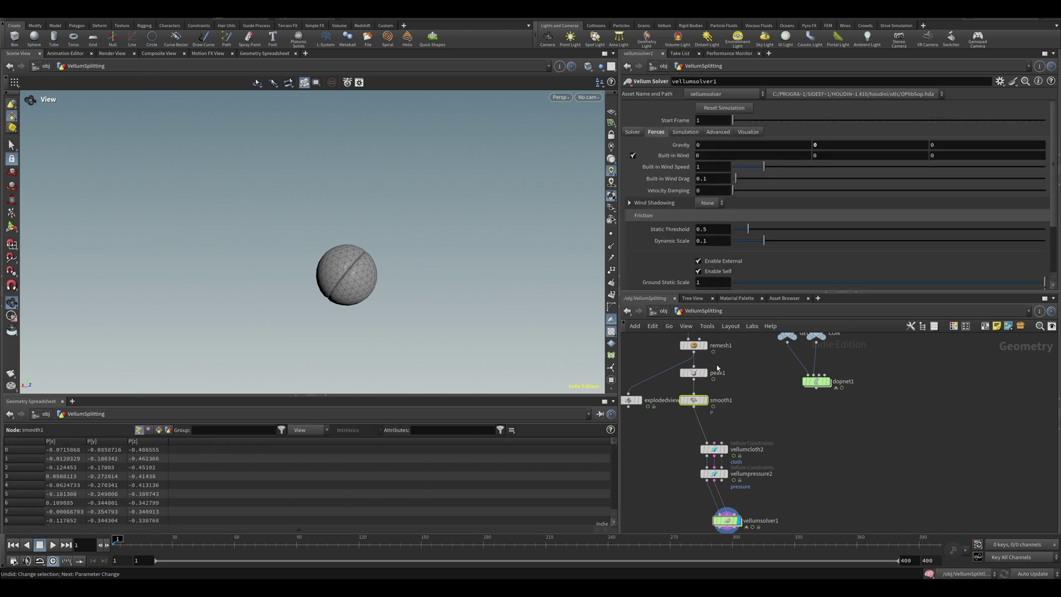
{"action": "key", "text": "ctrl+z"}
{"action": "key", "text": "ctrl+z"}
{"action": "key", "text": "ctrl+z"}
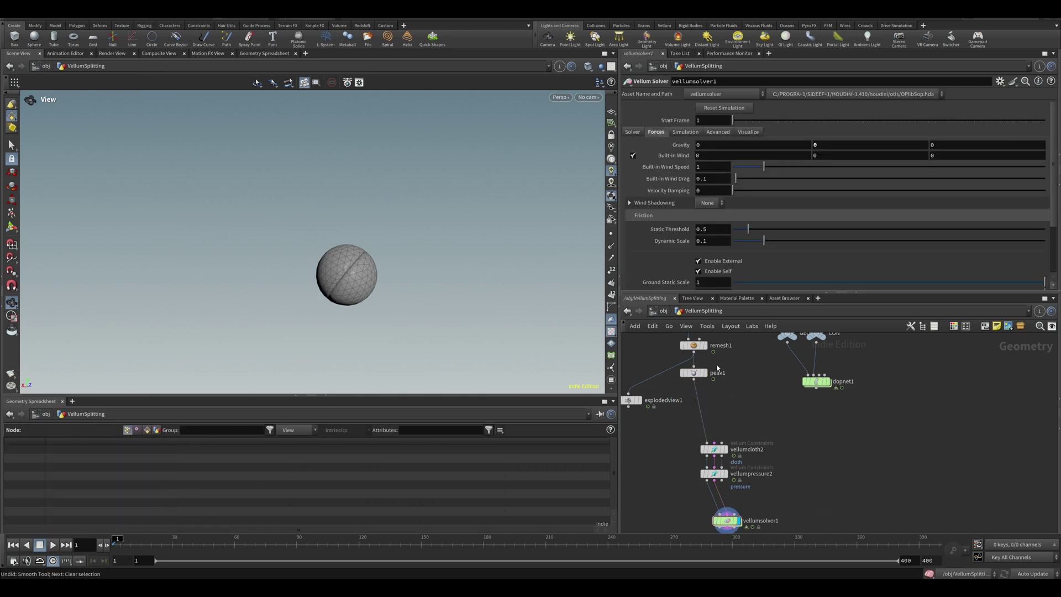
{"action": "key", "text": "Up"}
{"action": "key", "text": "ctrl+Up"}
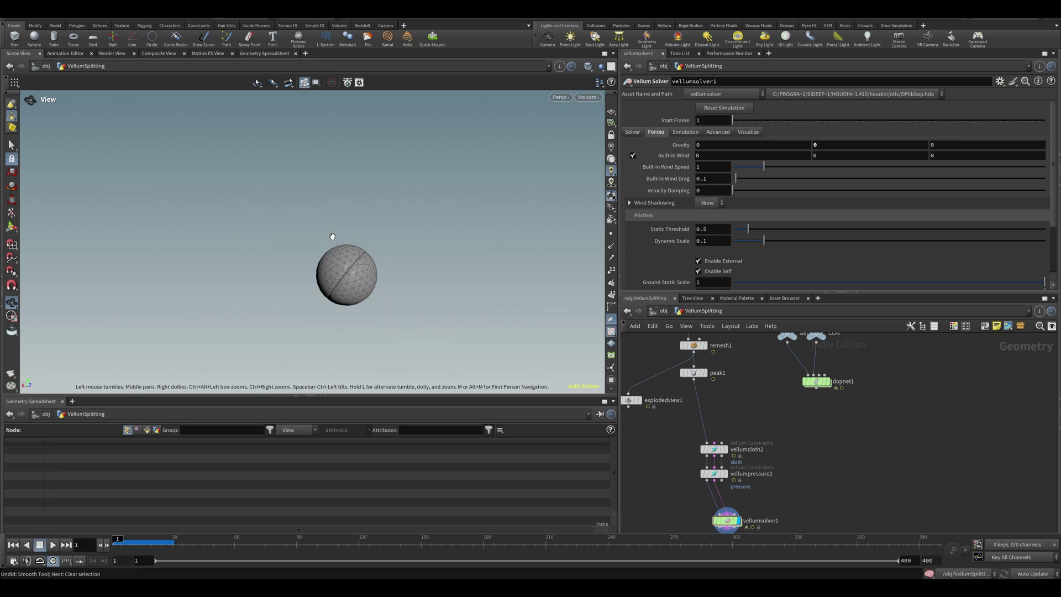
{"action": "key", "text": "ctrl+z"}
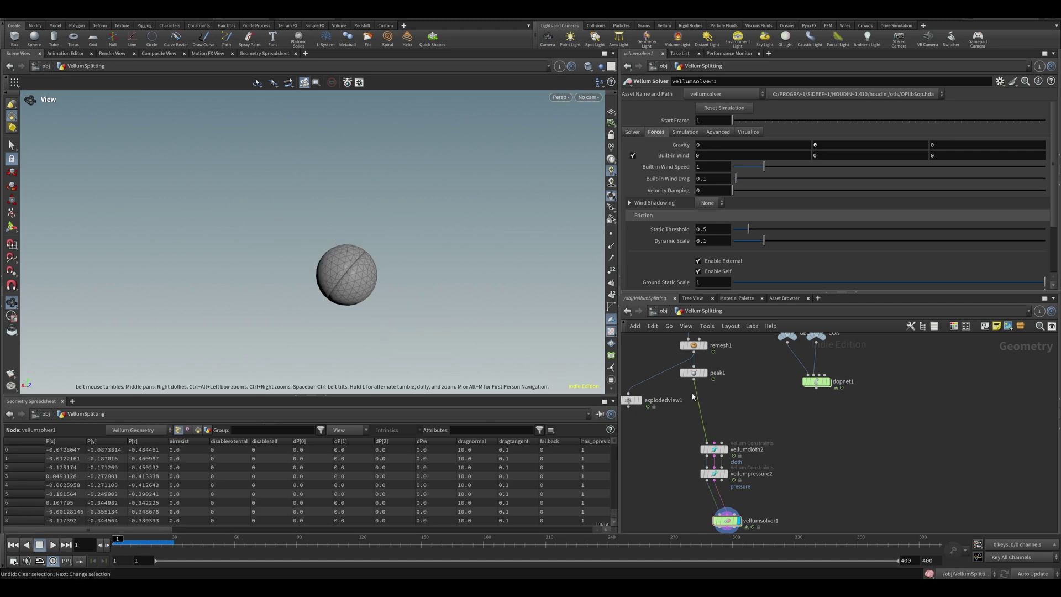
- Add a Smooth node on the wire between peak1 and vellumcloth2 again and display its result
{"action": "key", "text": "Tab"}
{"action": "type", "text": "smooth"}
{"action": "key", "text": "Return"}
{"action": "left_click", "coordinate": [688, 402]}
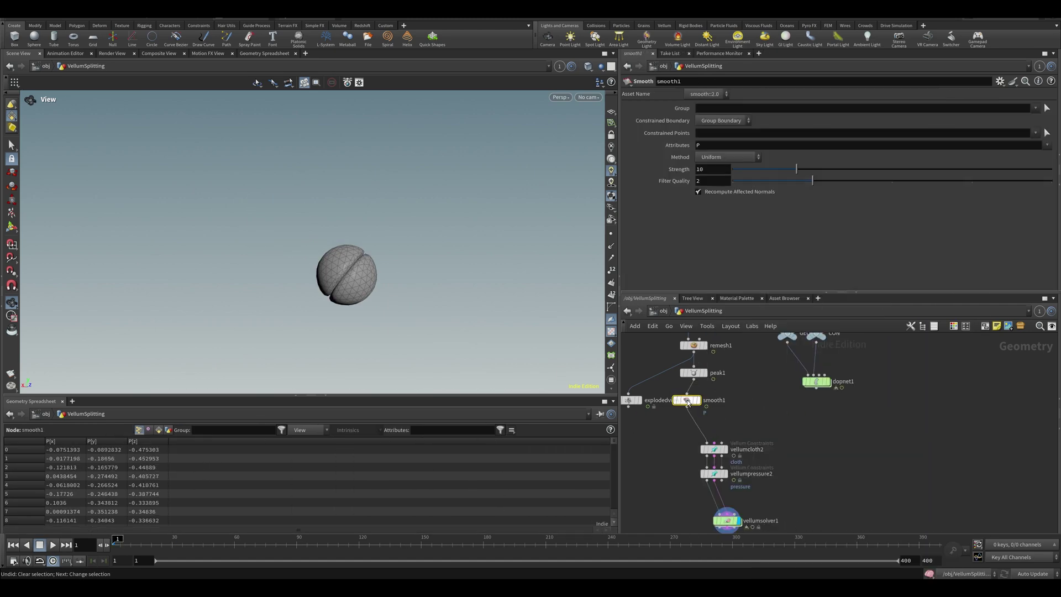
{"action": "left_click", "coordinate": [705, 400]}
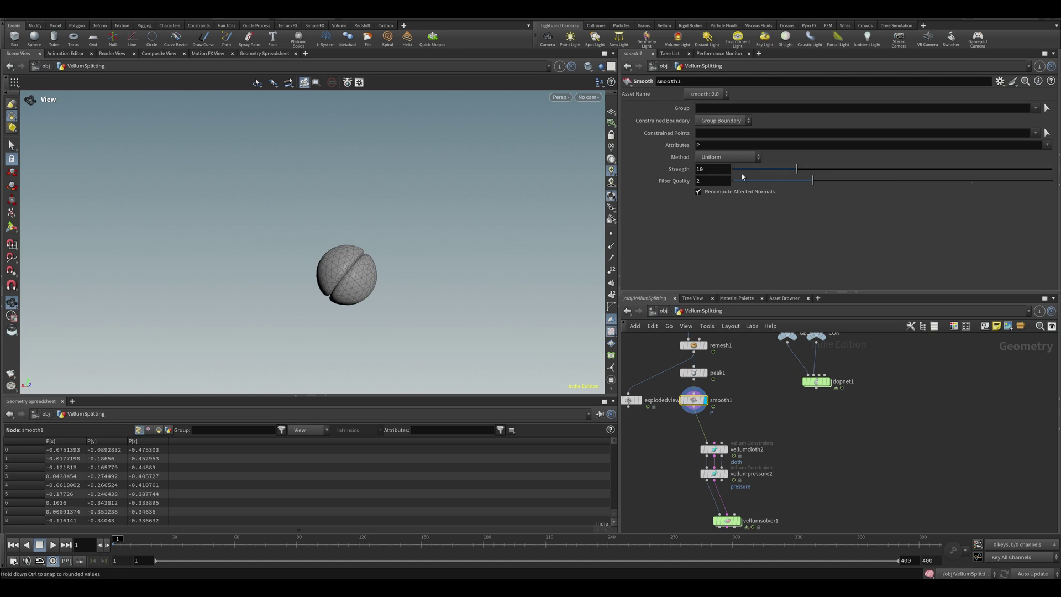
- Set the Strength of smooth1 to 2.86 and the Distance of peak1 to -0.011
{"action": "left_click_drag", "start_coordinate": [742, 169], "coordinate": [751, 169]}
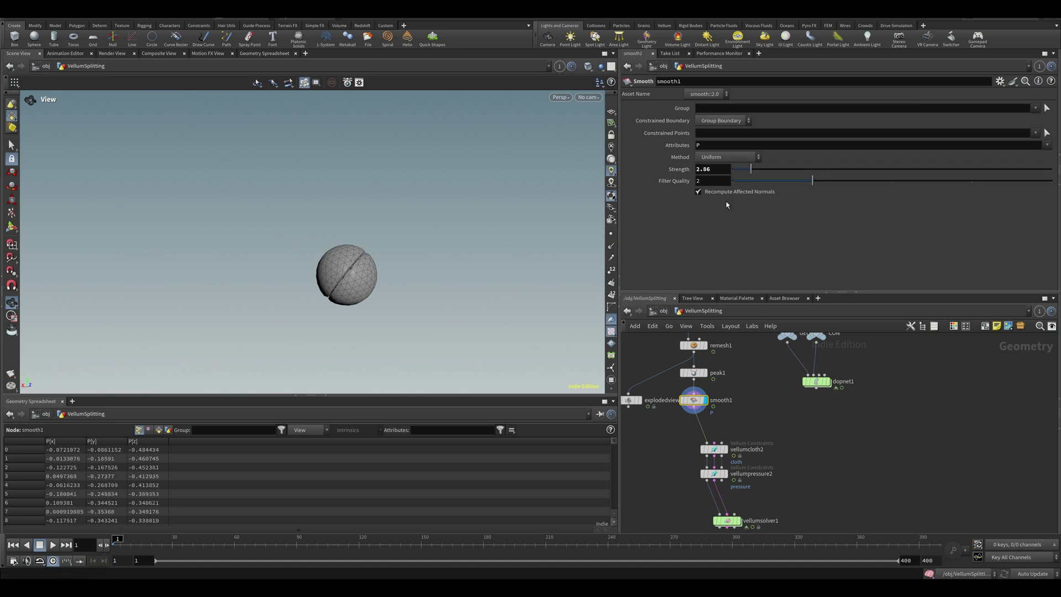
{"action": "left_click_drag", "start_coordinate": [947, 190], "coordinate": [915, 191]}
{"action": "left_click", "coordinate": [716, 374]}
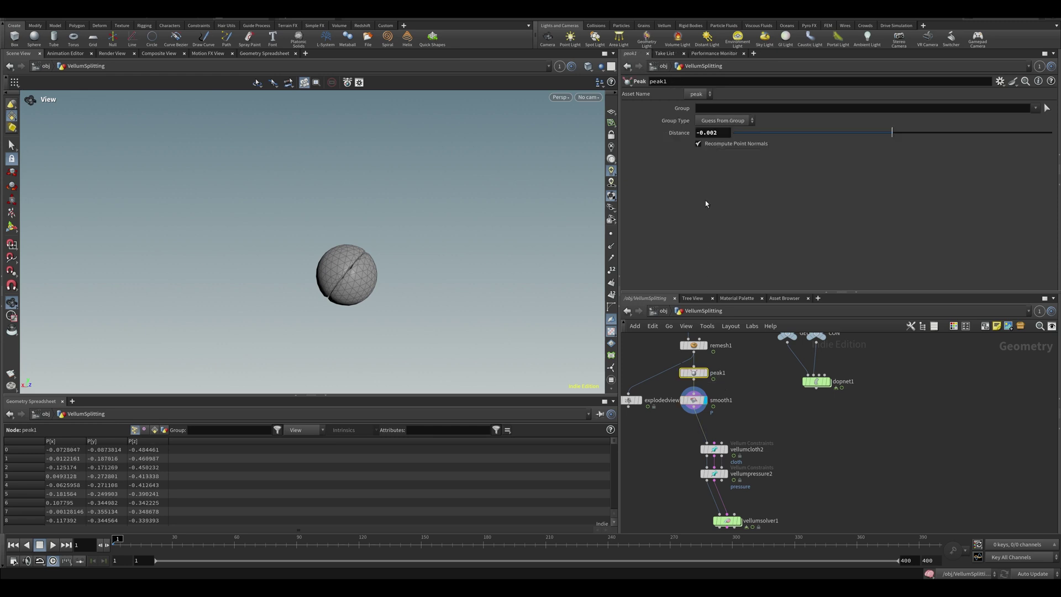
{"action": "middle_click_drag", "start_coordinate": [723, 133], "coordinate": [676, 172]}
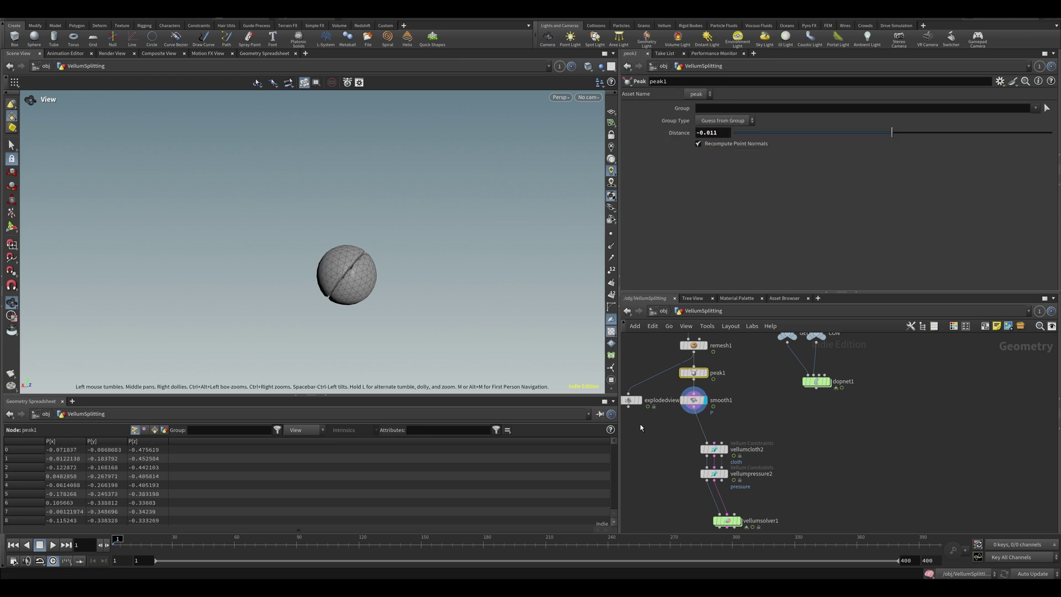
- Display vellumsolver1, play the simulation and save the scene
{"action": "left_click", "coordinate": [730, 522]}
{"action": "key", "text": "Up"}
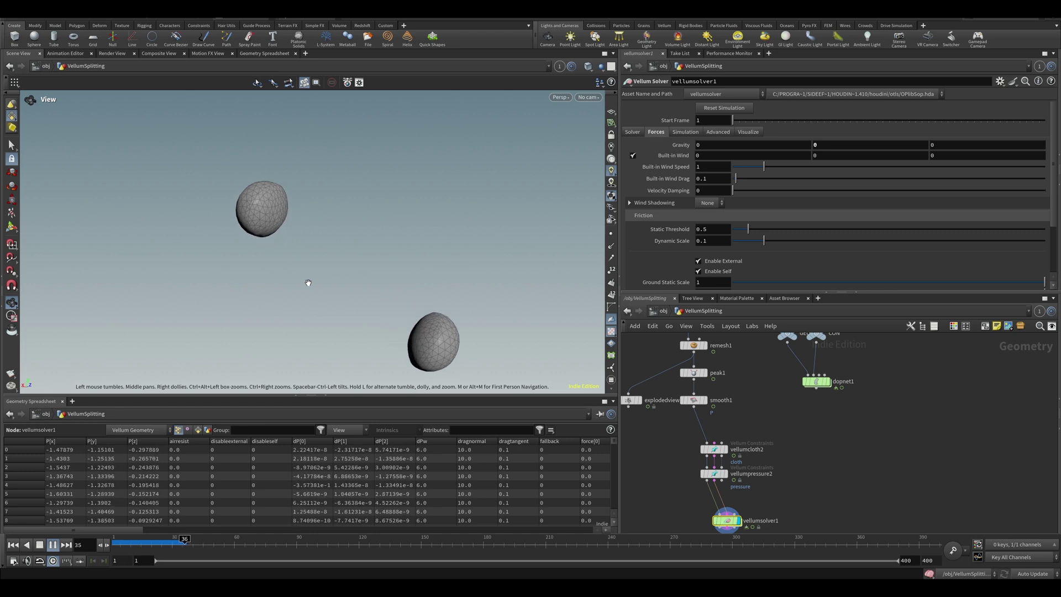
{"action": "key", "text": "ctrl+s"}
{"action": "key", "text": "ctrl+Up"}
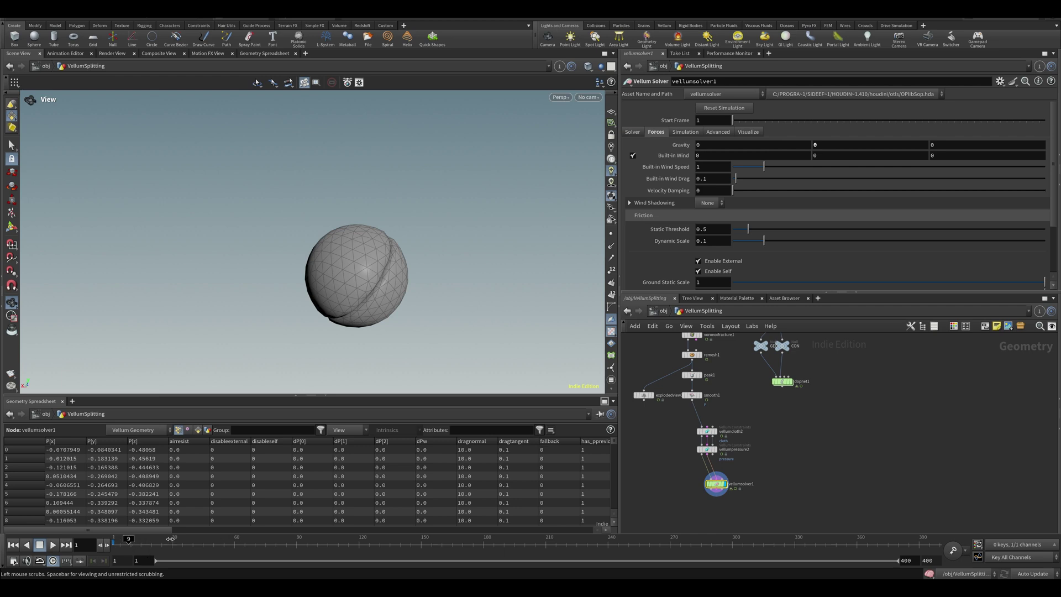
- Scrub the simulation to frame 41 and examine the two separated pieces
{"action": "mouse_move", "coordinate": [170, 539]}
{"action": "left_mouse_down"}
{"action": "mouse_move", "coordinate": [152, 538]}
{"action": "mouse_move", "coordinate": [195, 543]}
{"action": "left_mouse_up"}
{"action": "right_click_drag", "start_coordinate": [330, 211], "coordinate": [155, 239]}
{"action": "scroll", "coordinate": [156, 239], "scroll_direction": "down", "scroll_amount": 2}
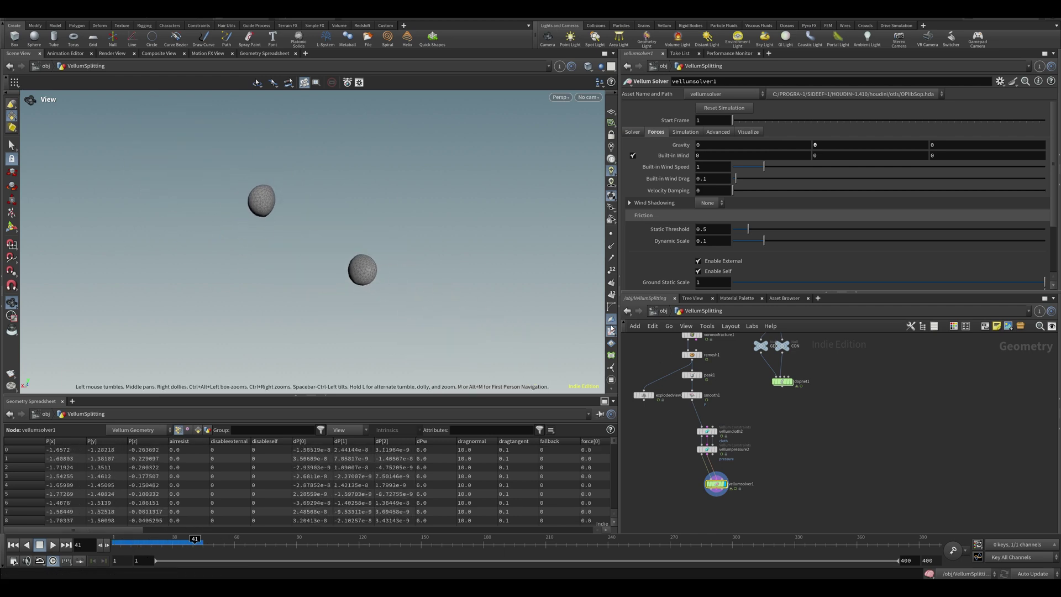
{"action": "left_click_drag", "start_coordinate": [289, 270], "coordinate": [296, 289]}
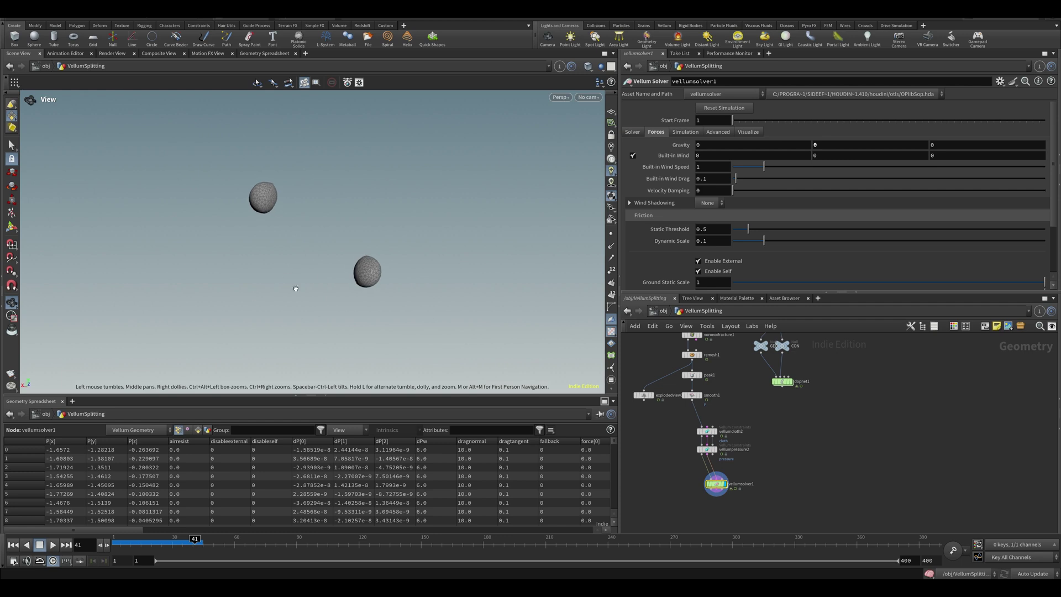
- Copy the five nodes scatter1, voronoifracture1, remesh1, peak1 and smooth1
{"action": "middle_click_drag", "start_coordinate": [660, 361], "coordinate": [687, 434]}
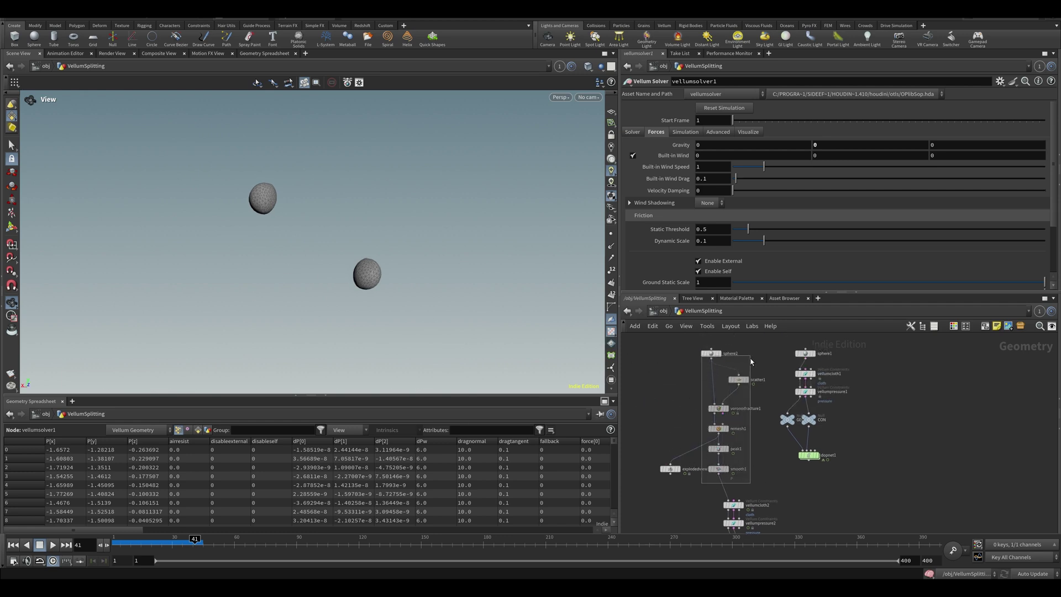
{"action": "left_click_drag", "start_coordinate": [751, 362], "coordinate": [755, 384]}
{"action": "key", "text": "ctrl+c"}
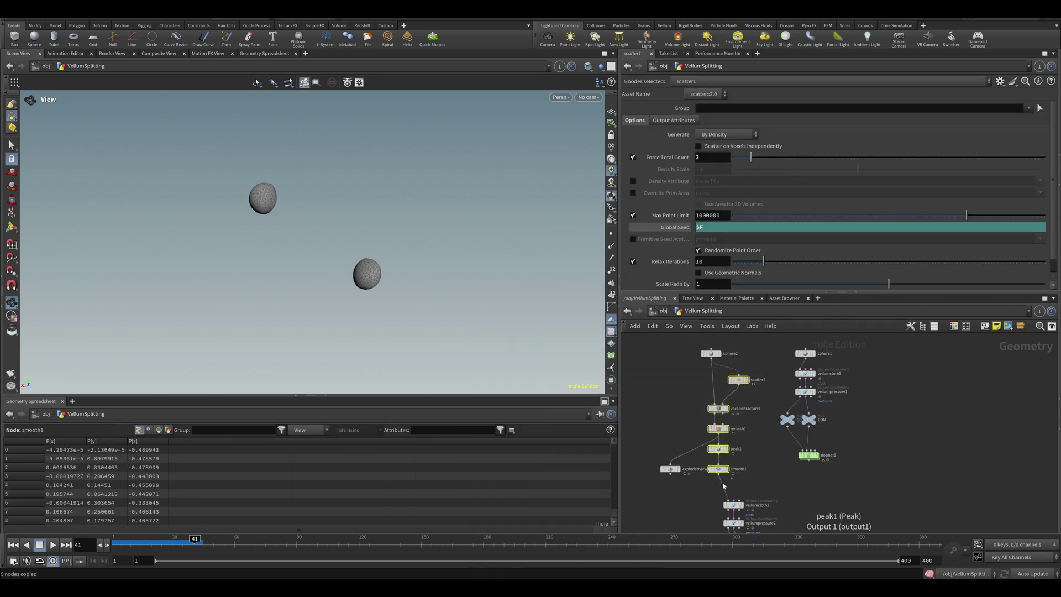
- Add a For-Each Primitive loop beneath smooth1 in the network
{"action": "middle_click_drag", "start_coordinate": [722, 487], "coordinate": [717, 364]}
{"action": "left_click", "coordinate": [708, 440]}
{"action": "key", "text": "Tab"}
{"action": "type", "text": "for"}
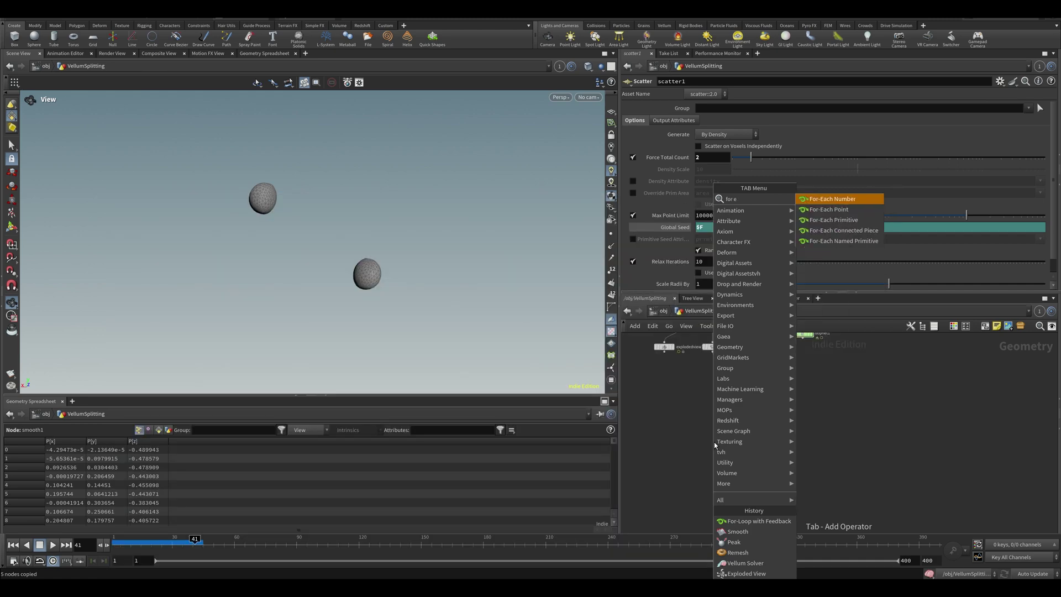
{"action": "left_click", "coordinate": [840, 222]}
{"action": "left_click", "coordinate": [676, 398]}
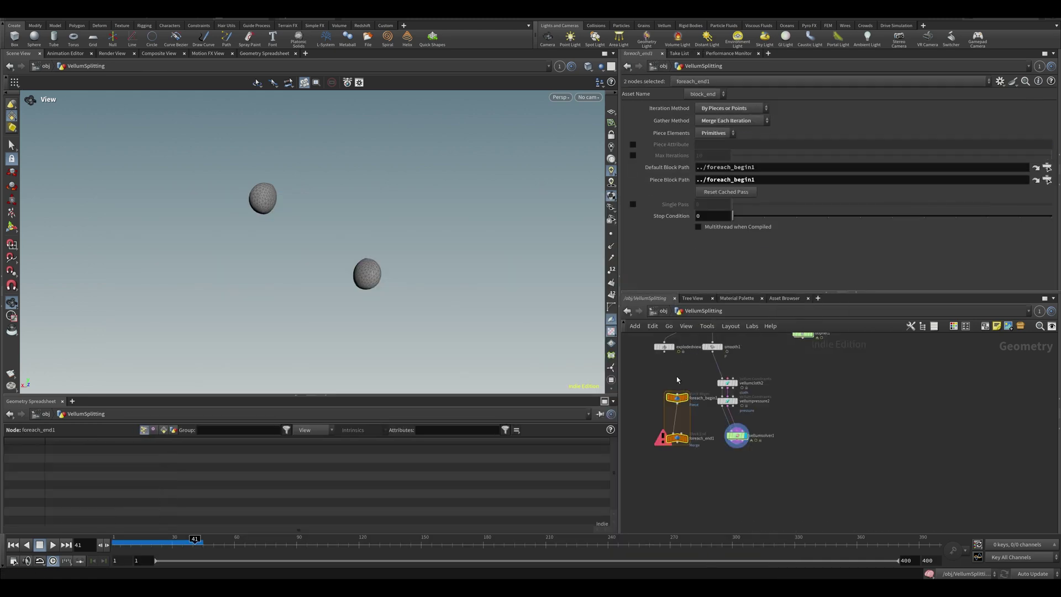
- Feed smooth1 into the loop, display foreach_end1 and enable its Single Pass option
{"action": "middle_click_drag", "start_coordinate": [716, 361], "coordinate": [711, 386]}
{"action": "left_click", "coordinate": [680, 464]}
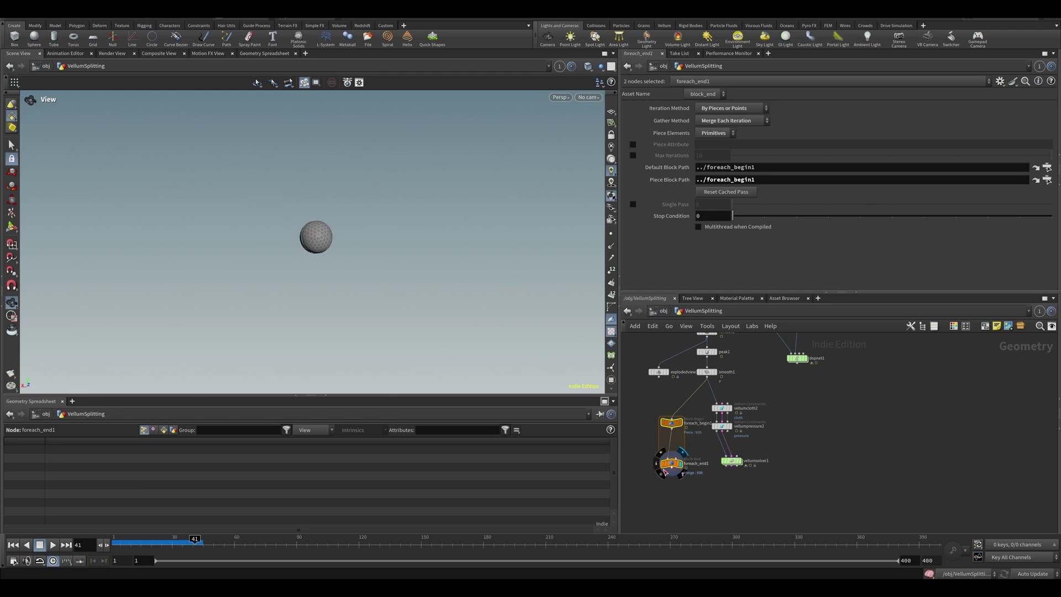
{"action": "left_click_drag", "start_coordinate": [673, 464], "coordinate": [680, 495]}
{"action": "left_click", "coordinate": [680, 494]}
{"action": "left_click", "coordinate": [632, 205]}
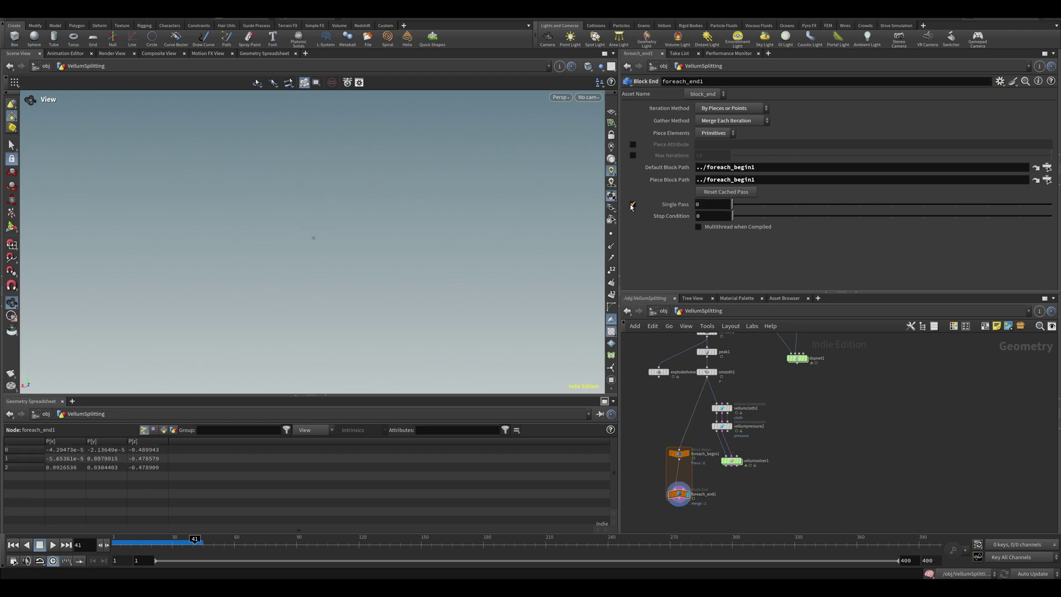
- Insert a Connectivity node on the wire between smooth1 and foreach_begin1
{"action": "key", "text": "Tab"}
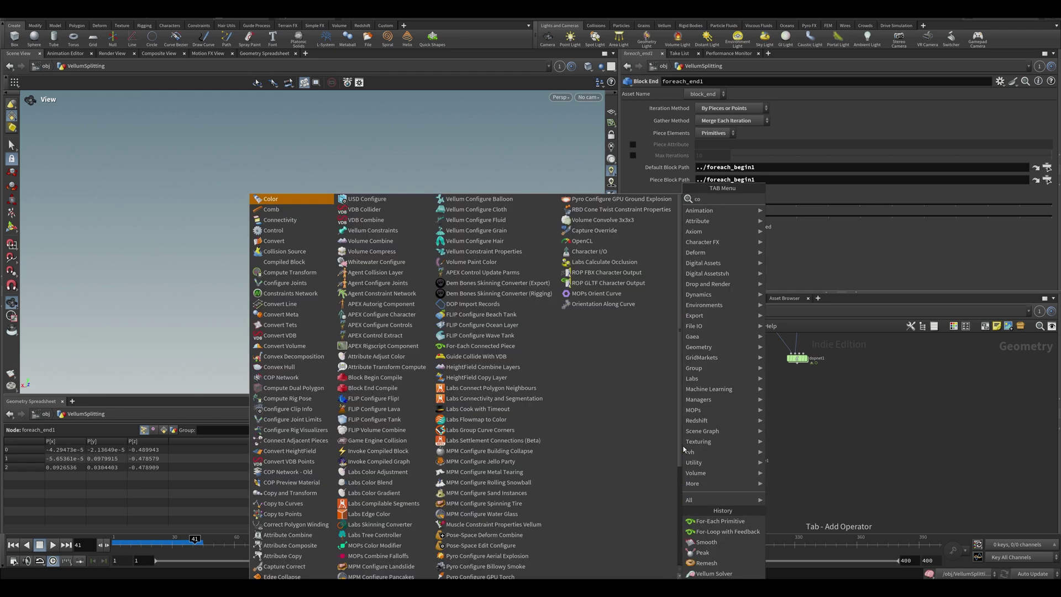
{"action": "type", "text": "connec"}
{"action": "key", "text": "Return"}
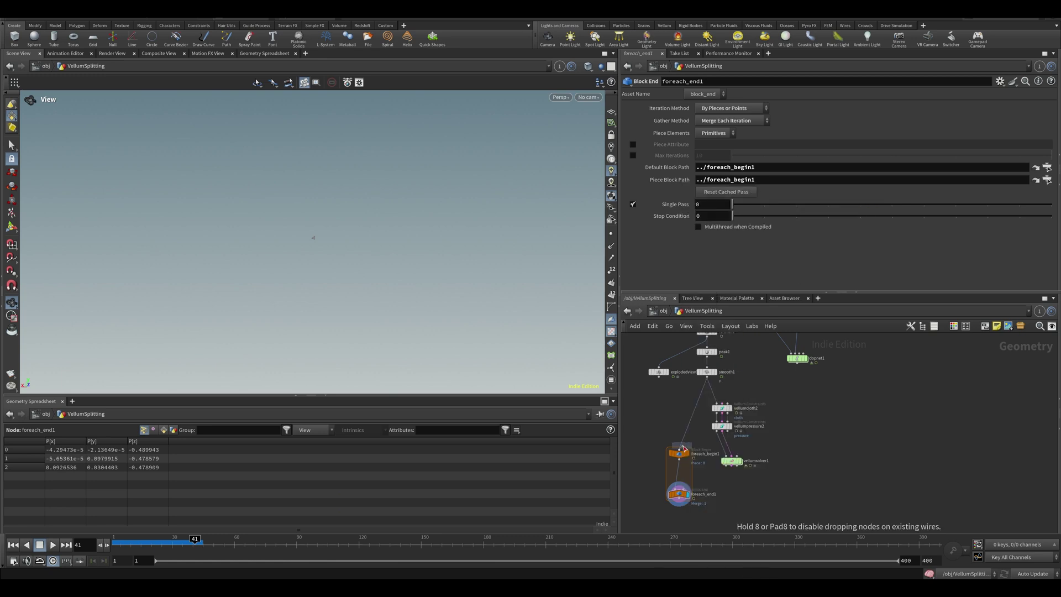
{"action": "left_click", "coordinate": [680, 436]}
{"action": "left_click_drag", "start_coordinate": [680, 437], "coordinate": [685, 441]}
{"action": "left_click", "coordinate": [678, 497]}
- Set the Connectivity Type of connectivity1 to Primitive and list its primitive attributes in the Geometry Spreadsheet
{"action": "left_click", "coordinate": [684, 437]}
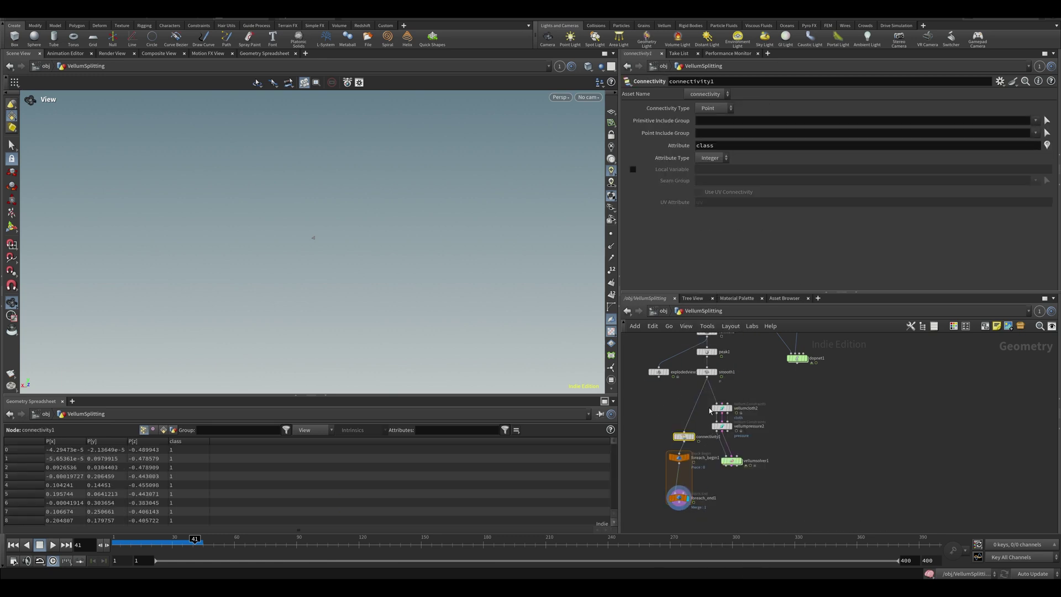
{"action": "left_click", "coordinate": [714, 109]}
{"action": "left_click", "coordinate": [706, 123]}
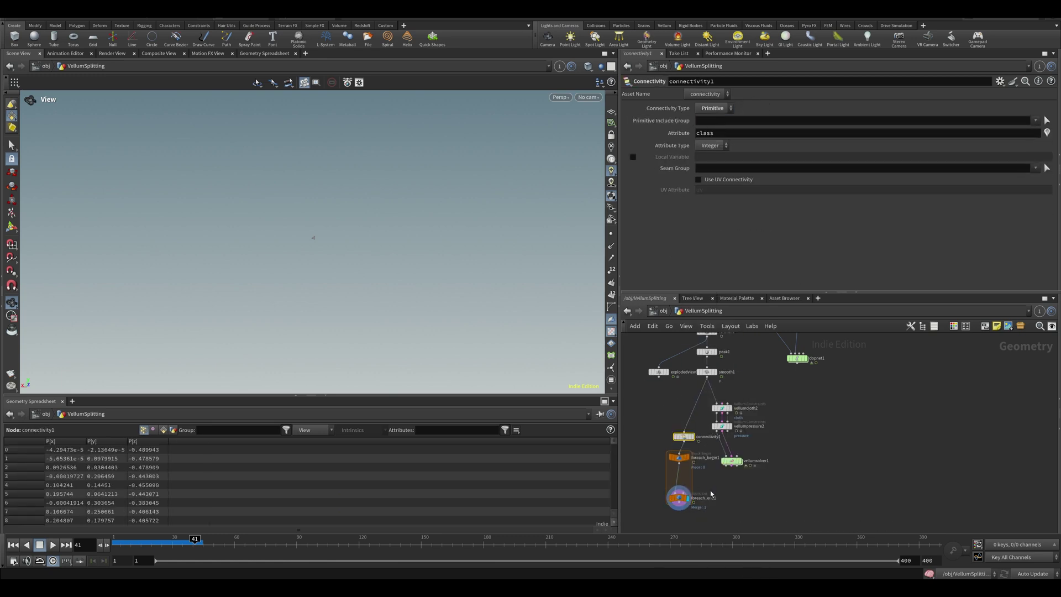
{"action": "left_click", "coordinate": [163, 429]}
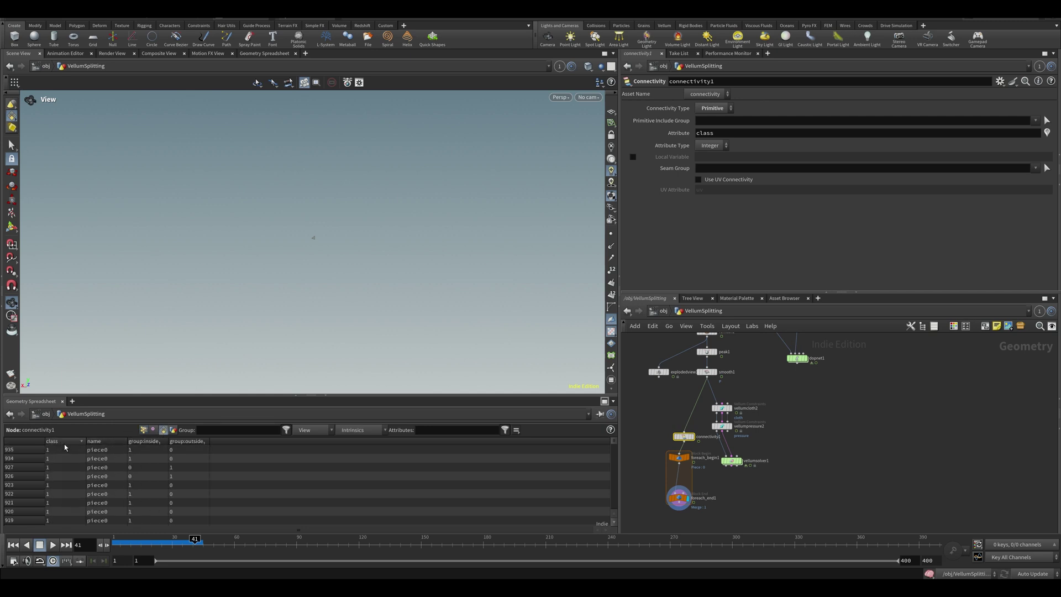
- Enable Piece Attribute on foreach_end1 with the value class and check the isolated pieces with Single Pass back at 0
{"action": "left_click", "coordinate": [677, 497]}
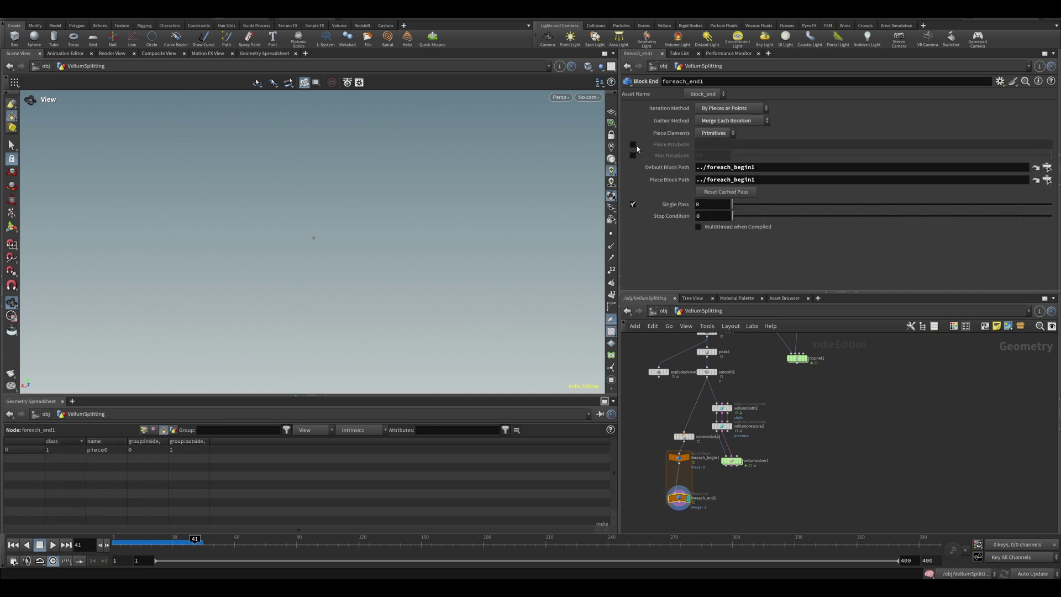
{"action": "left_click", "coordinate": [634, 144]}
{"action": "left_click", "coordinate": [727, 147]}
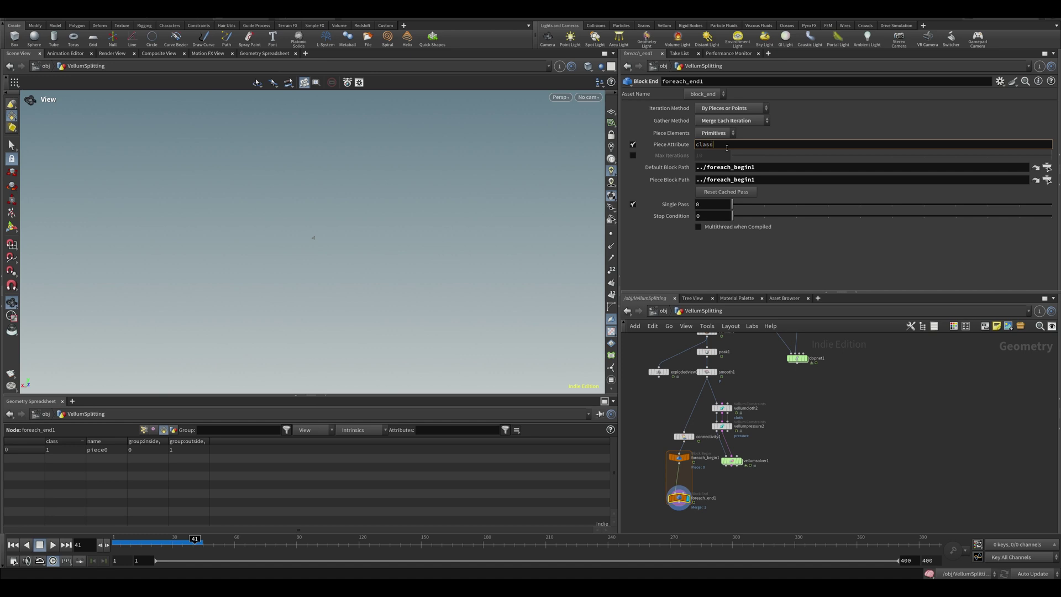
{"action": "key", "text": "Return"}
{"action": "left_click_drag", "start_coordinate": [335, 249], "coordinate": [429, 250]}
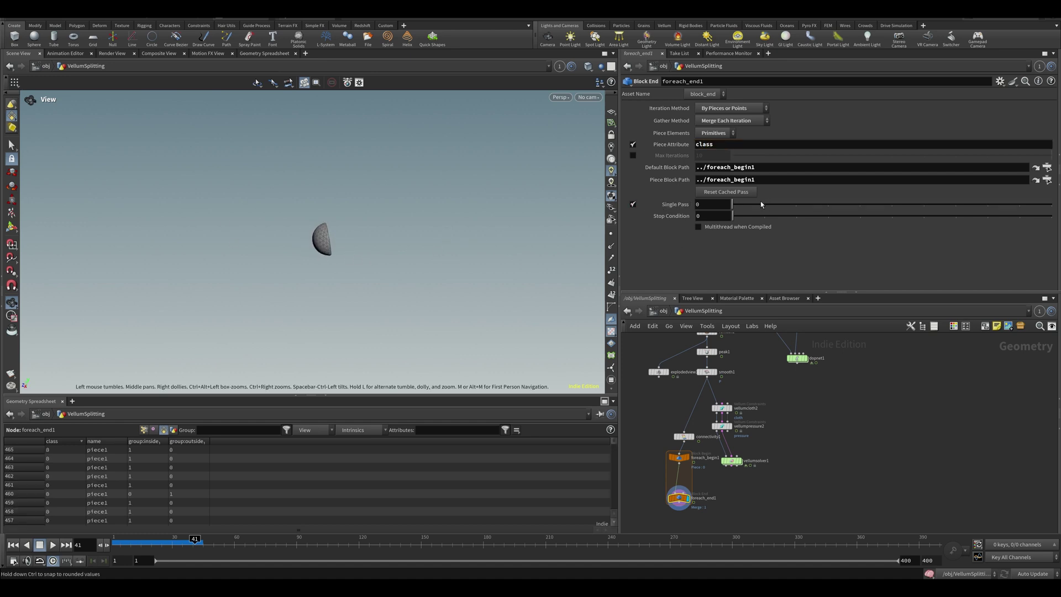
{"action": "left_click_drag", "start_coordinate": [761, 204], "coordinate": [734, 204]}
{"action": "left_click_drag", "start_coordinate": [619, 399], "coordinate": [637, 400]}
- Paste the five copied fracture nodes into the loop and wire them between foreach_begin1 and foreach_end1
{"action": "middle_click_drag", "start_coordinate": [718, 473], "coordinate": [735, 401]}
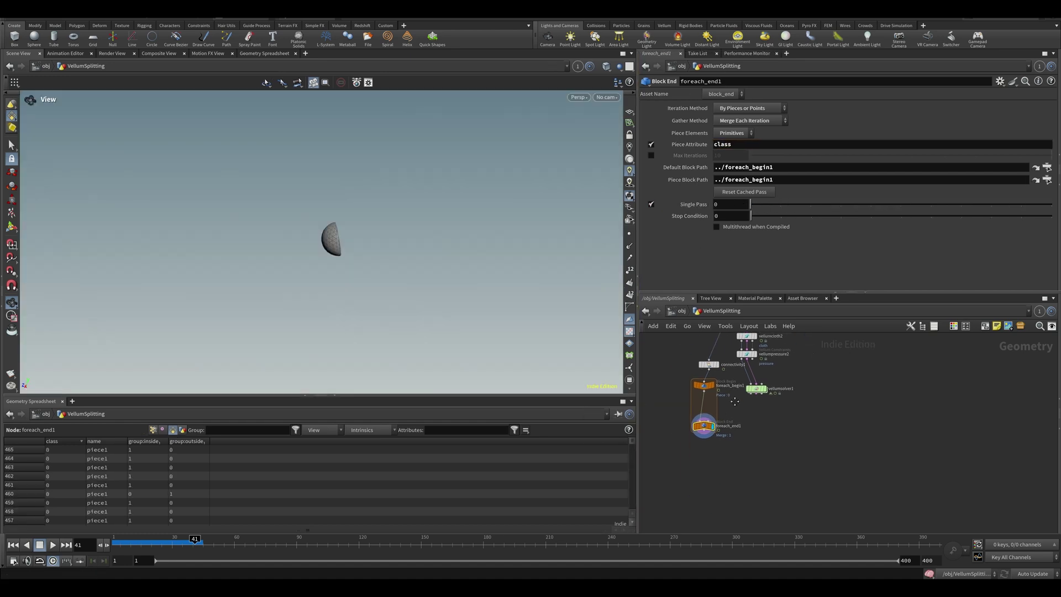
{"action": "left_click_drag", "start_coordinate": [716, 430], "coordinate": [728, 499]}
{"action": "key", "text": "ctrl+v"}
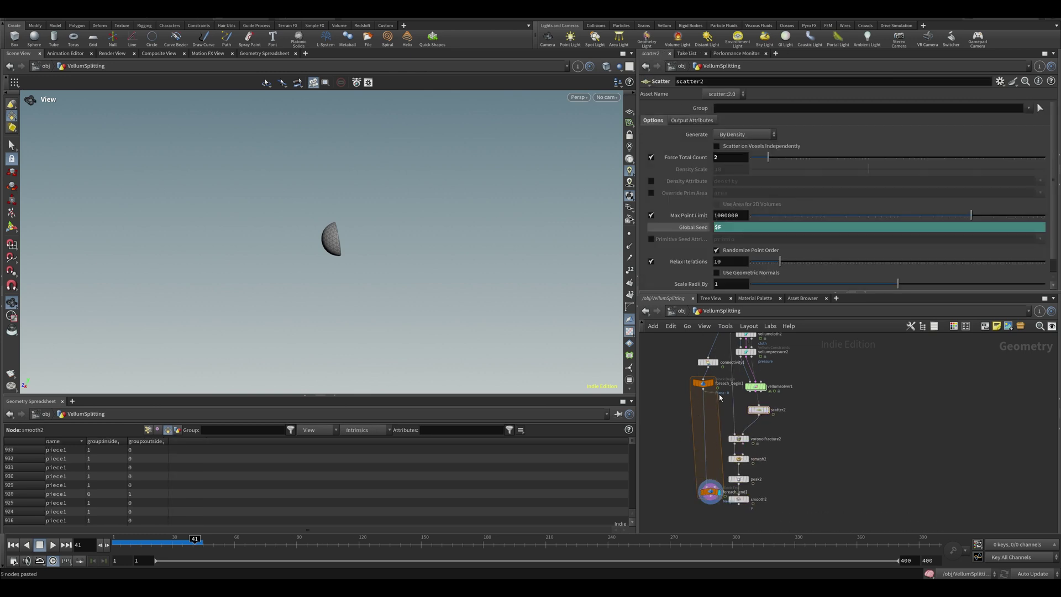
{"action": "mouse_move", "coordinate": [703, 390]}
{"action": "left_mouse_down"}
{"action": "mouse_move", "coordinate": [757, 405]}
{"action": "mouse_move", "coordinate": [703, 390]}
{"action": "left_mouse_up"}
{"action": "middle_click_drag", "start_coordinate": [718, 458], "coordinate": [702, 369]}
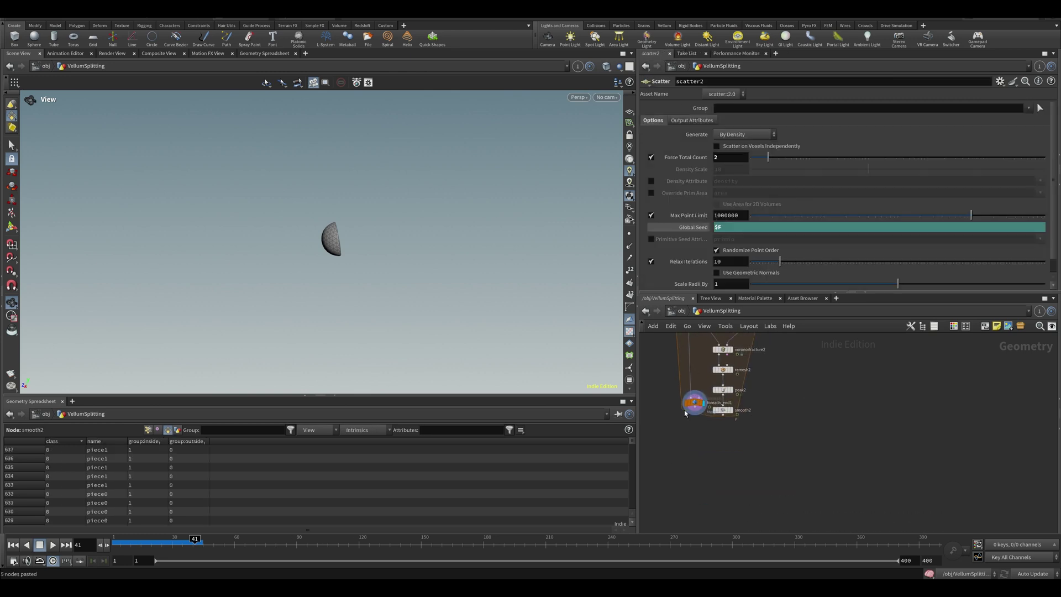
{"action": "left_click_drag", "start_coordinate": [695, 404], "coordinate": [713, 429]}
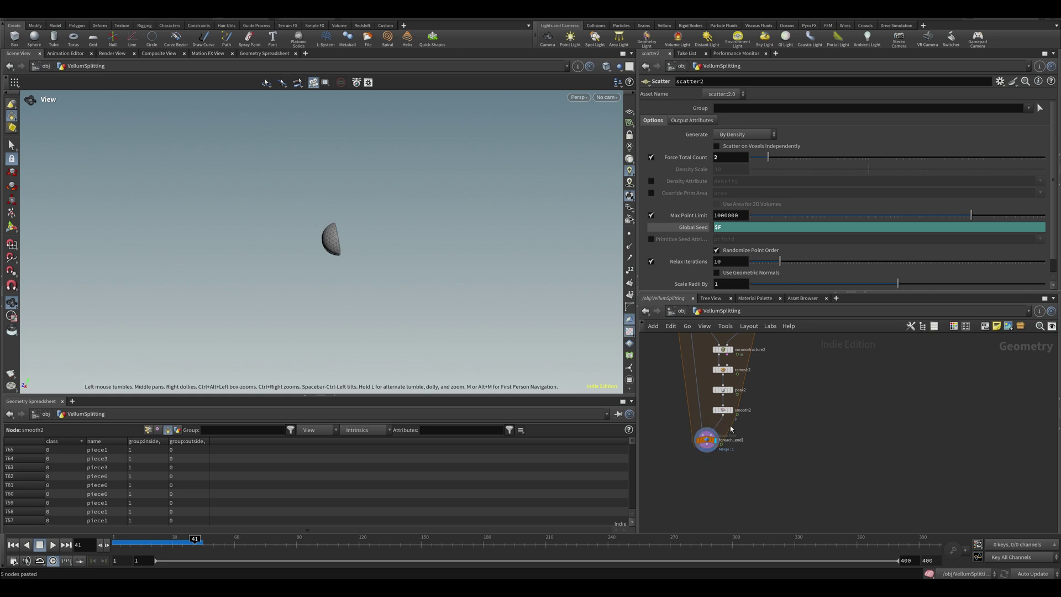
{"action": "left_click", "coordinate": [714, 410]}
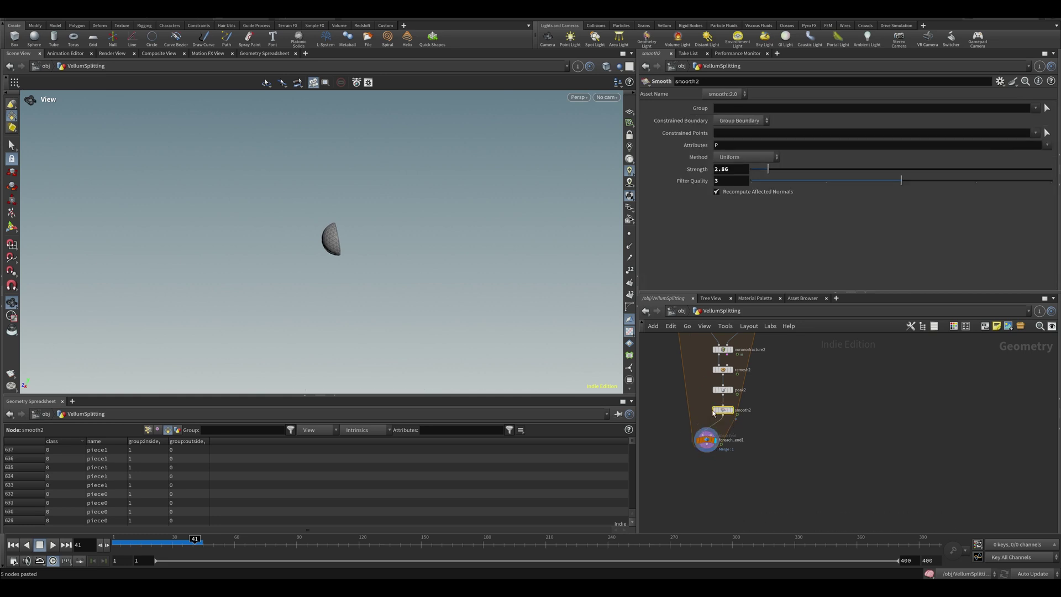
- Turn off Single Pass on foreach_end1 and examine the further split sphere from several angles
{"action": "left_click", "coordinate": [706, 442]}
{"action": "left_click_drag", "start_coordinate": [338, 252], "coordinate": [419, 244]}
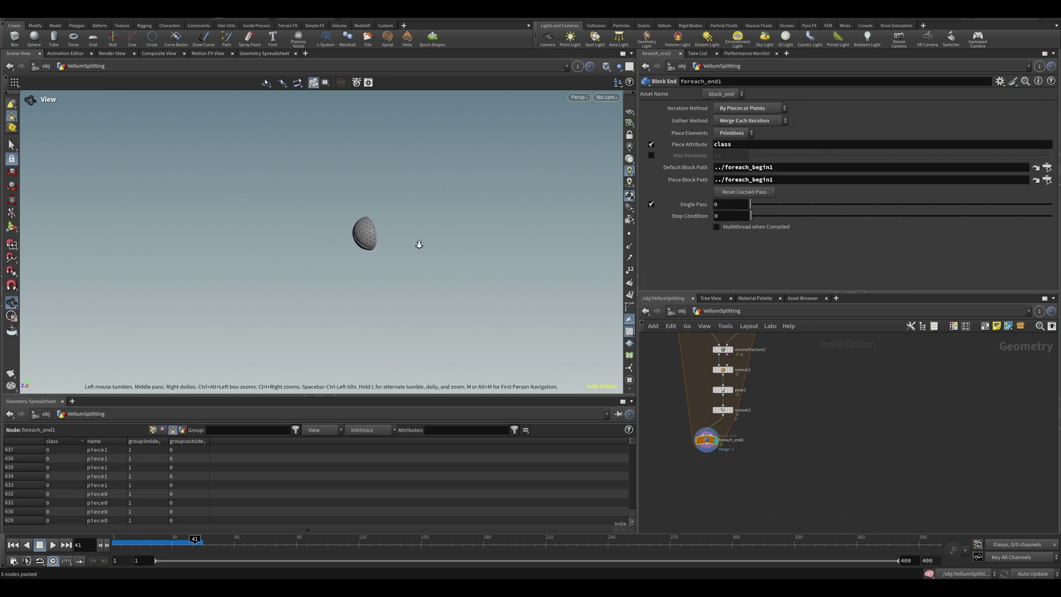
{"action": "left_click", "coordinate": [651, 204]}
{"action": "scroll", "coordinate": [324, 251], "scroll_direction": "up", "scroll_amount": 3}
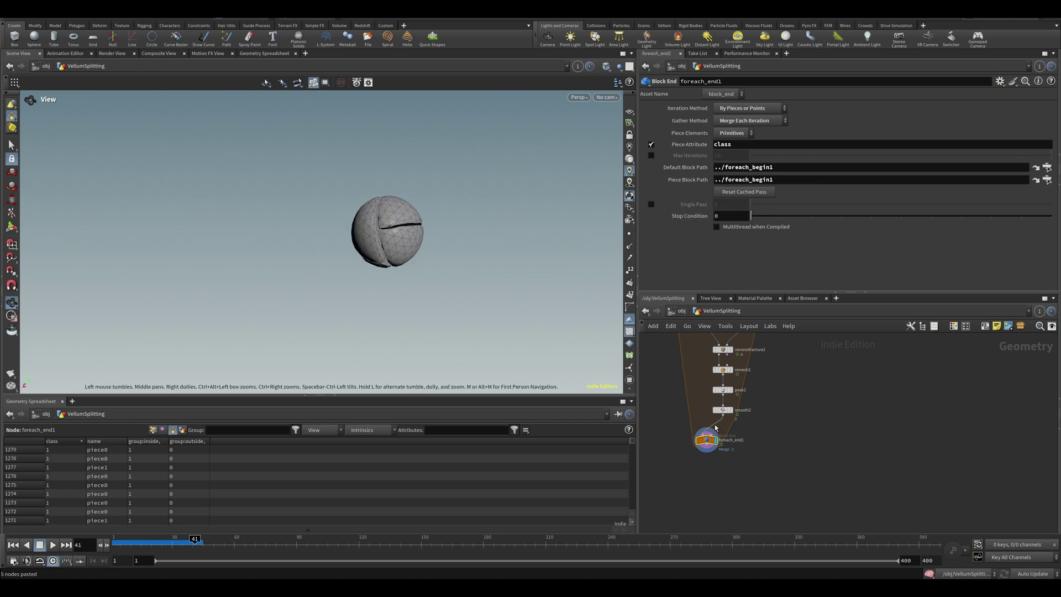
{"action": "left_click_drag", "start_coordinate": [392, 259], "coordinate": [436, 270]}
{"action": "scroll", "coordinate": [375, 276], "scroll_direction": "up", "scroll_amount": 3}
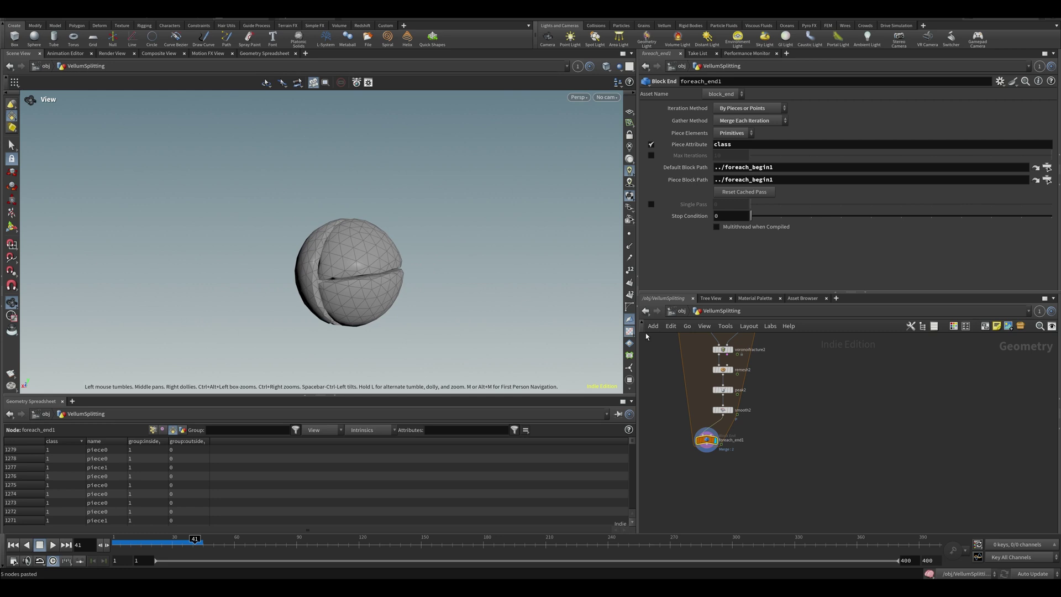
{"action": "mouse_move", "coordinate": [327, 274]}
{"action": "left_mouse_down"}
{"action": "mouse_move", "coordinate": [291, 253]}
{"action": "mouse_move", "coordinate": [335, 268]}
{"action": "left_mouse_up"}
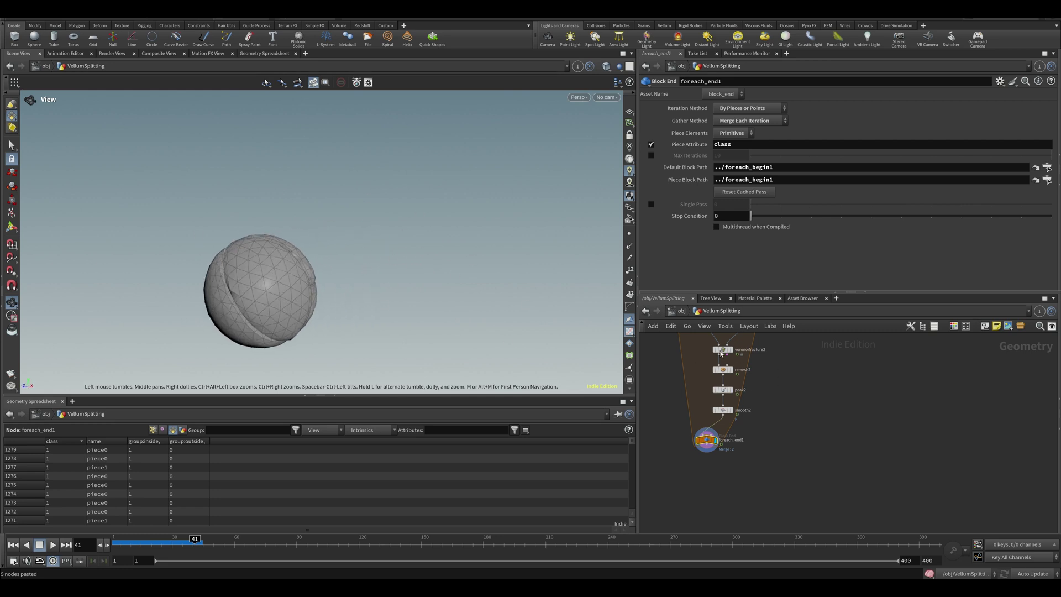
- Move the whole for-each loop away from the Vellum nodes and save the scene
{"action": "middle_click_drag", "start_coordinate": [759, 399], "coordinate": [756, 441]}
{"action": "scroll", "coordinate": [756, 442], "scroll_direction": "down", "scroll_amount": 4}
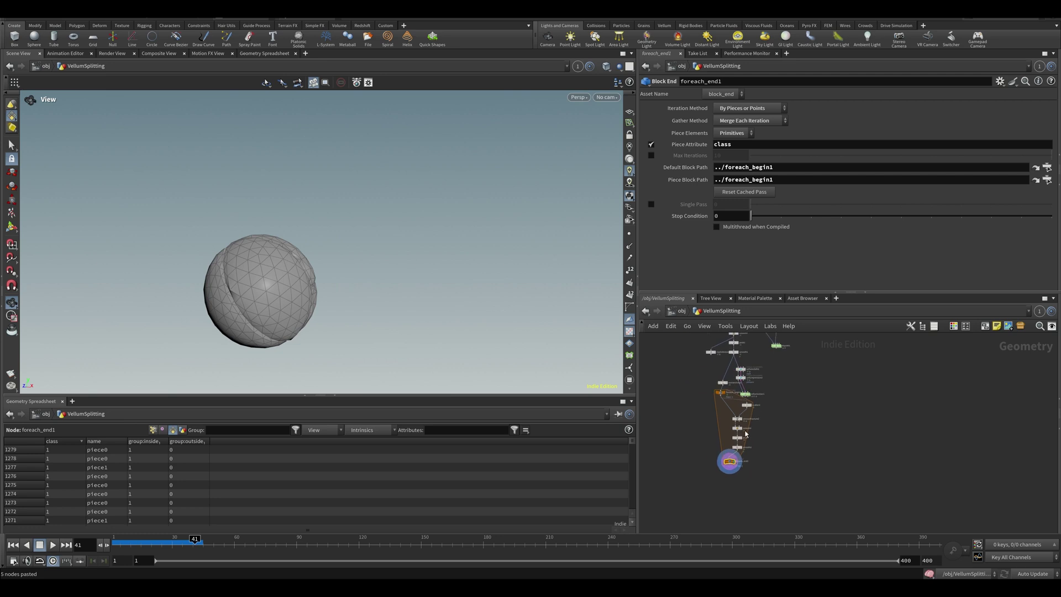
{"action": "left_click_drag", "start_coordinate": [715, 488], "coordinate": [687, 395]}
{"action": "left_click", "coordinate": [725, 394]}
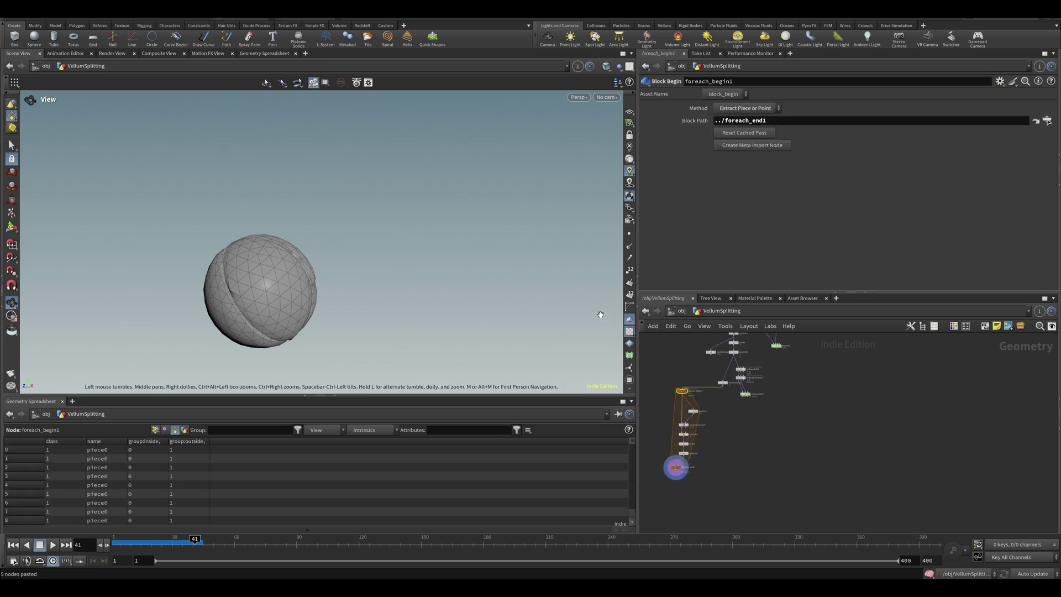
{"action": "key", "text": "ctrl+s"}
- Copy the seven nodes of the for-each loop, from foreach_begin1 through foreach_end1
{"action": "middle_click_drag", "start_coordinate": [722, 431], "coordinate": [752, 510]}
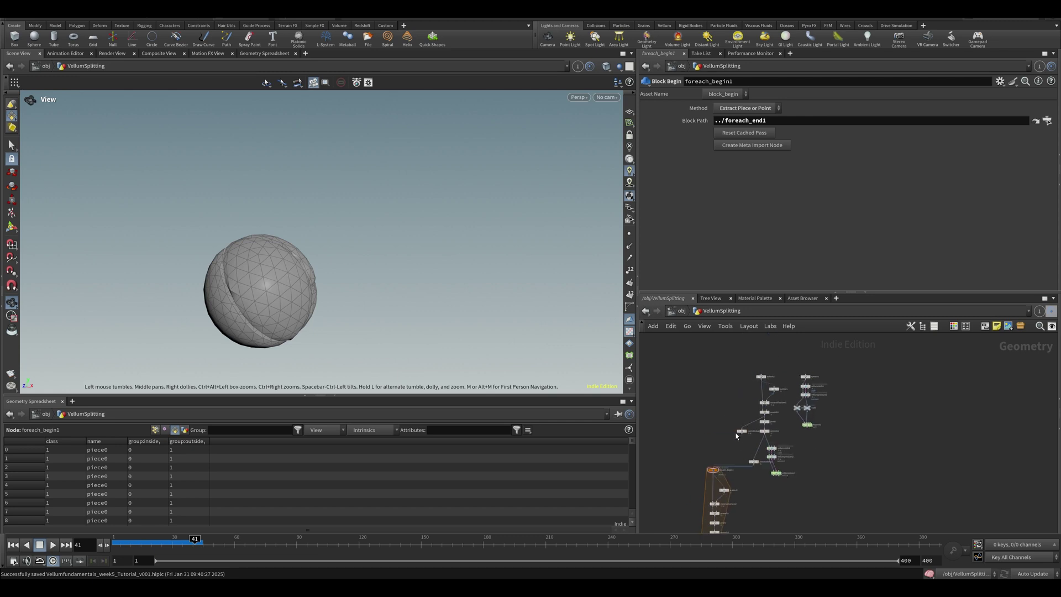
{"action": "scroll", "coordinate": [745, 396], "scroll_direction": "up", "scroll_amount": 2}
{"action": "middle_click_drag", "start_coordinate": [713, 442], "coordinate": [732, 342]}
{"action": "left_click_drag", "start_coordinate": [764, 495], "coordinate": [681, 366]}
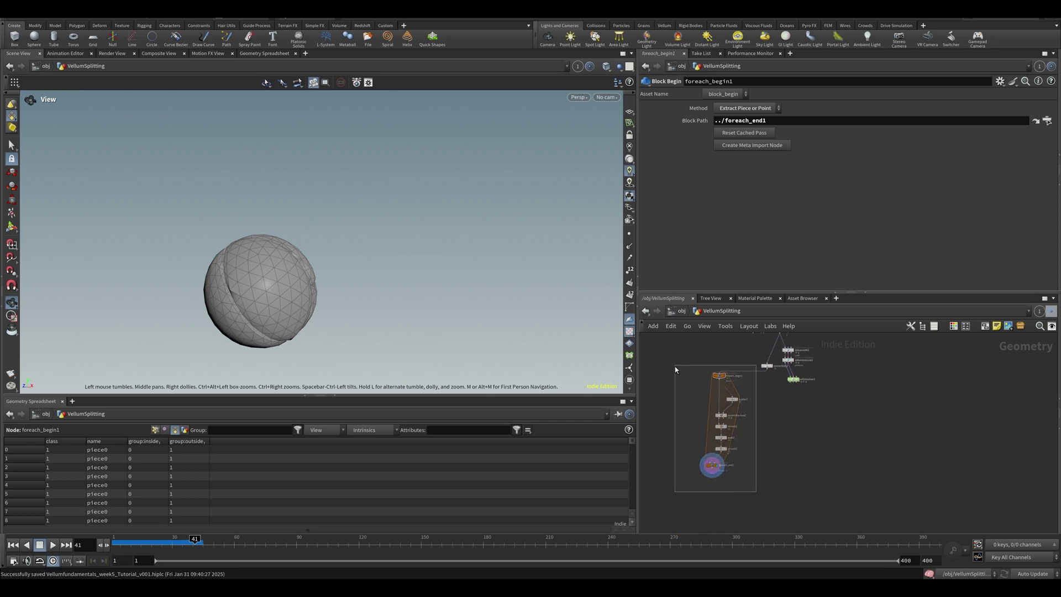
{"action": "key", "text": "ctrl+c"}
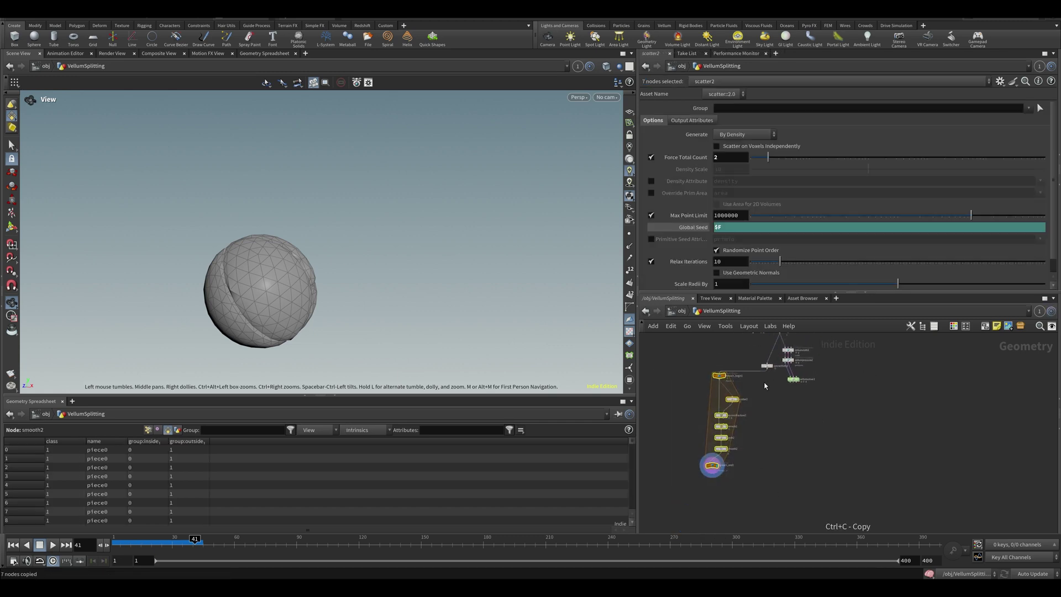
- Look inside vellumsolver1 and dopnet1, rewind to frame 1 and return to the VellumSplitting network
{"action": "double_click", "coordinate": [792, 379]}
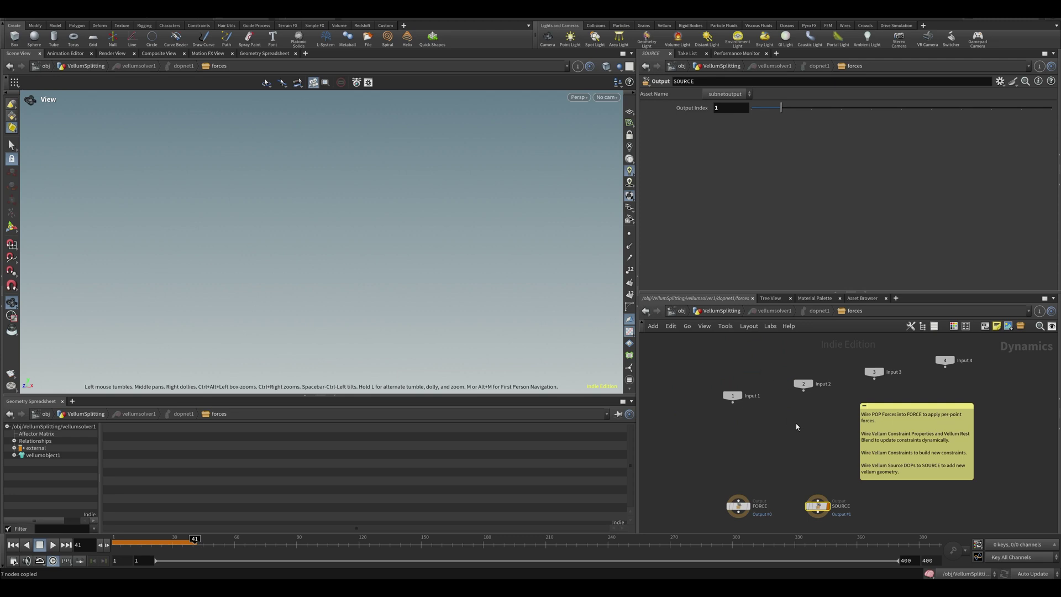
{"action": "left_click", "coordinate": [718, 310]}
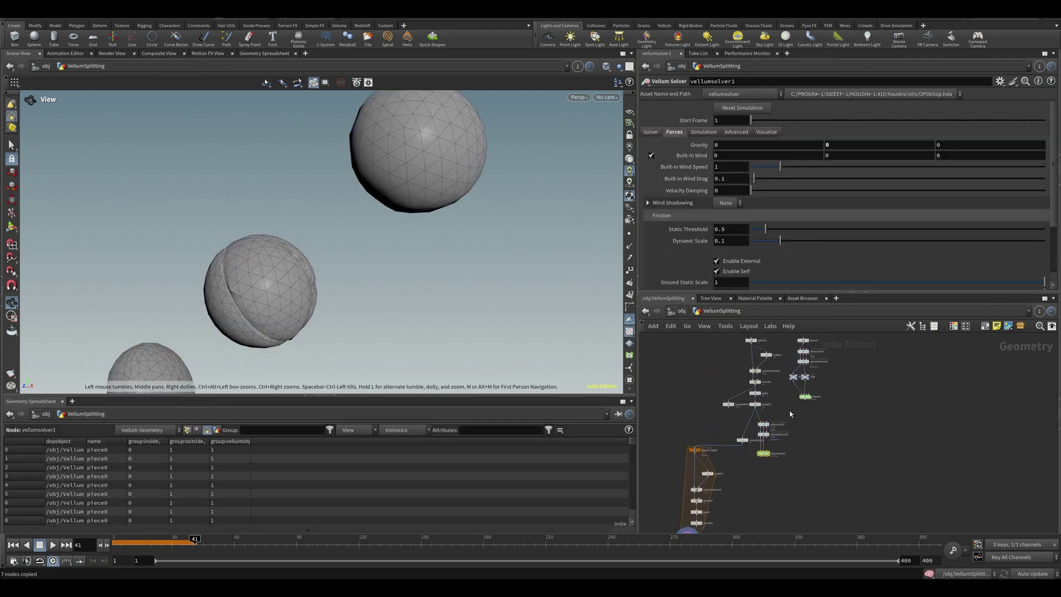
{"action": "double_click", "coordinate": [790, 386]}
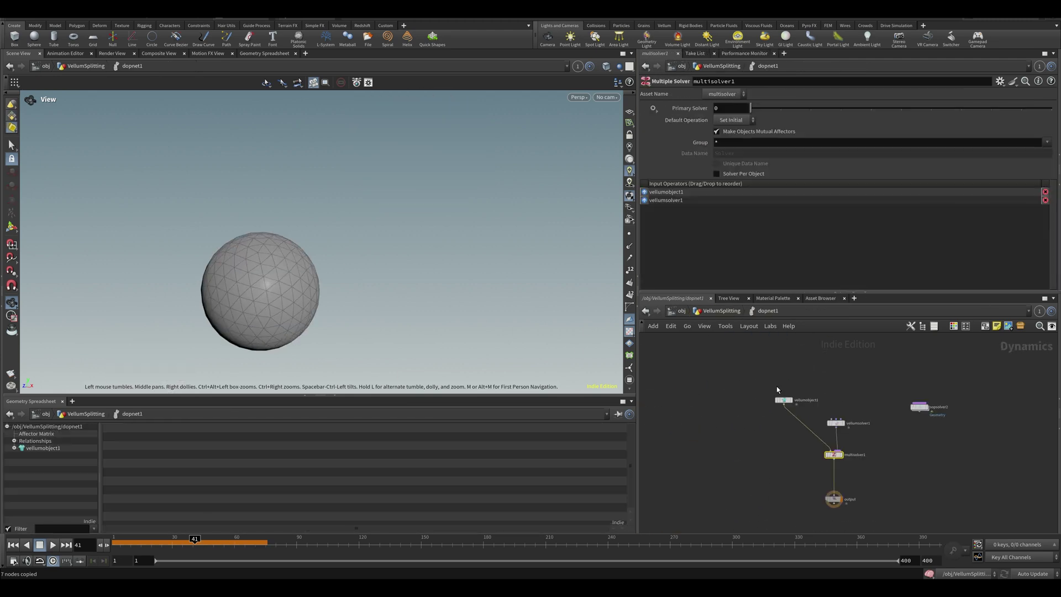
{"action": "key", "text": "ctrl+Up"}
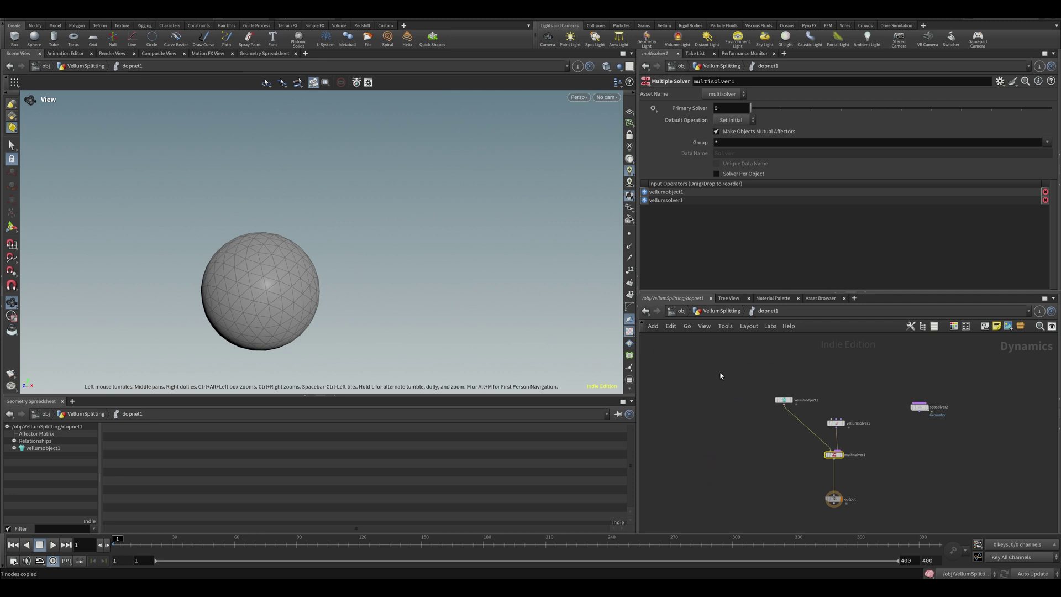
{"action": "left_click", "coordinate": [714, 315]}
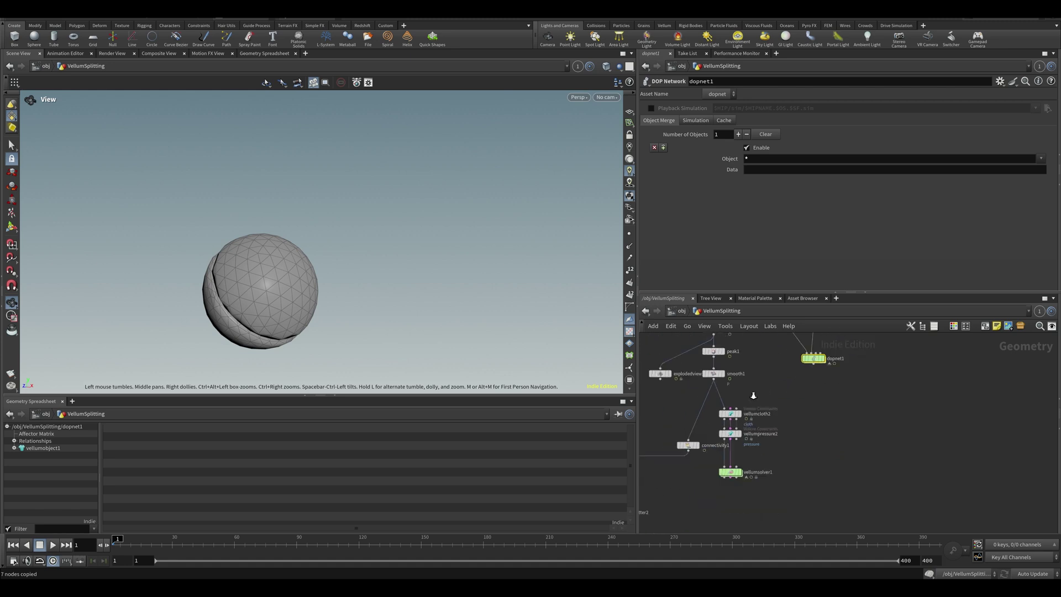
- Go inside dopnet1 from the VellumSplitting network and delete the unconnected SOP Solver
{"action": "middle_click_drag", "start_coordinate": [691, 423], "coordinate": [753, 388]}
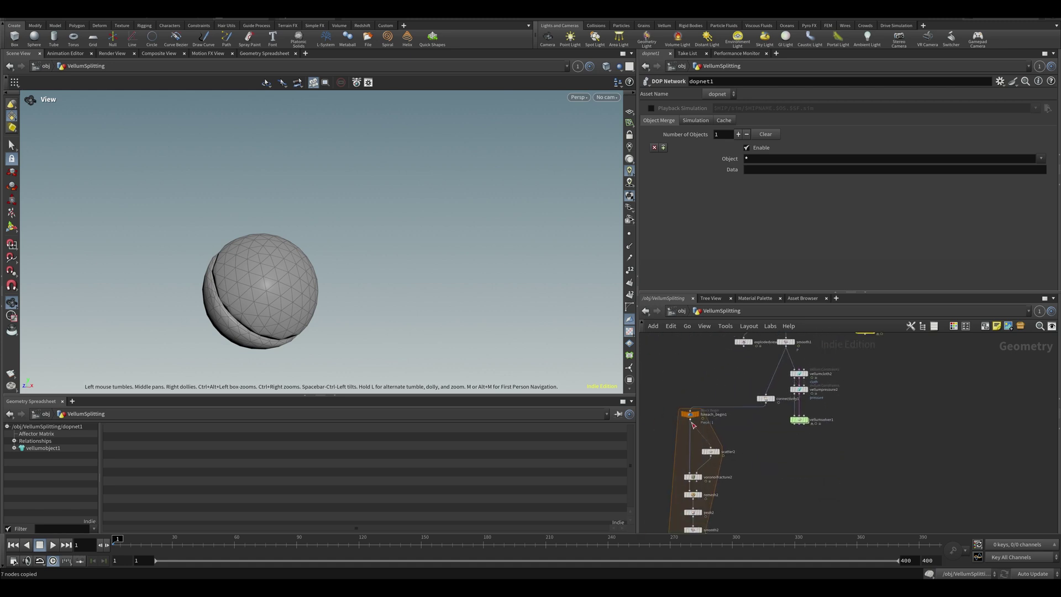
{"action": "middle_click_drag", "start_coordinate": [835, 399], "coordinate": [802, 437]}
{"action": "middle_click_drag", "start_coordinate": [840, 395], "coordinate": [806, 436]}
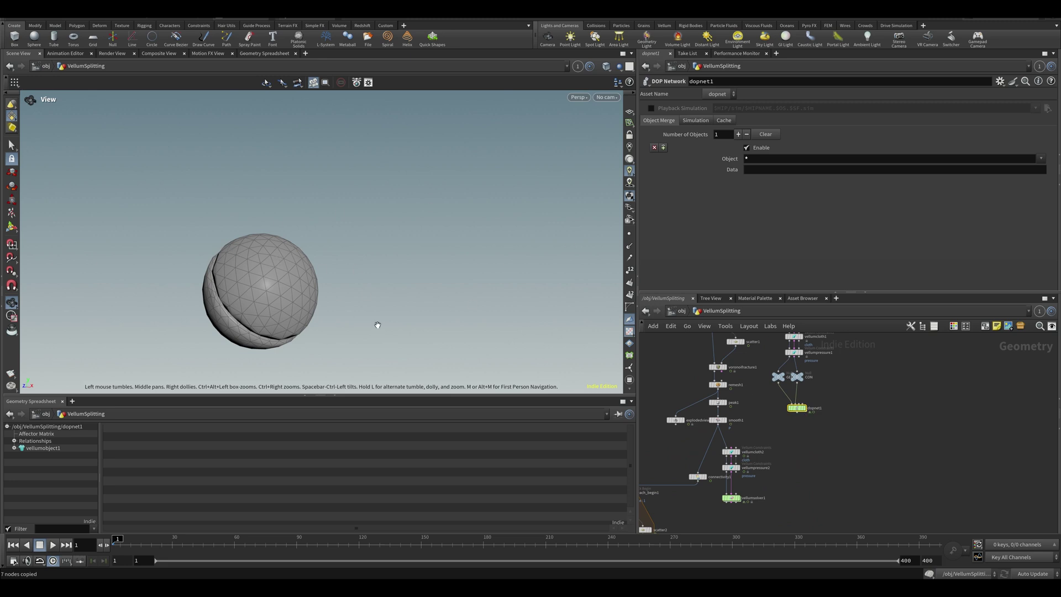
{"action": "left_click_drag", "start_coordinate": [377, 325], "coordinate": [281, 352]}
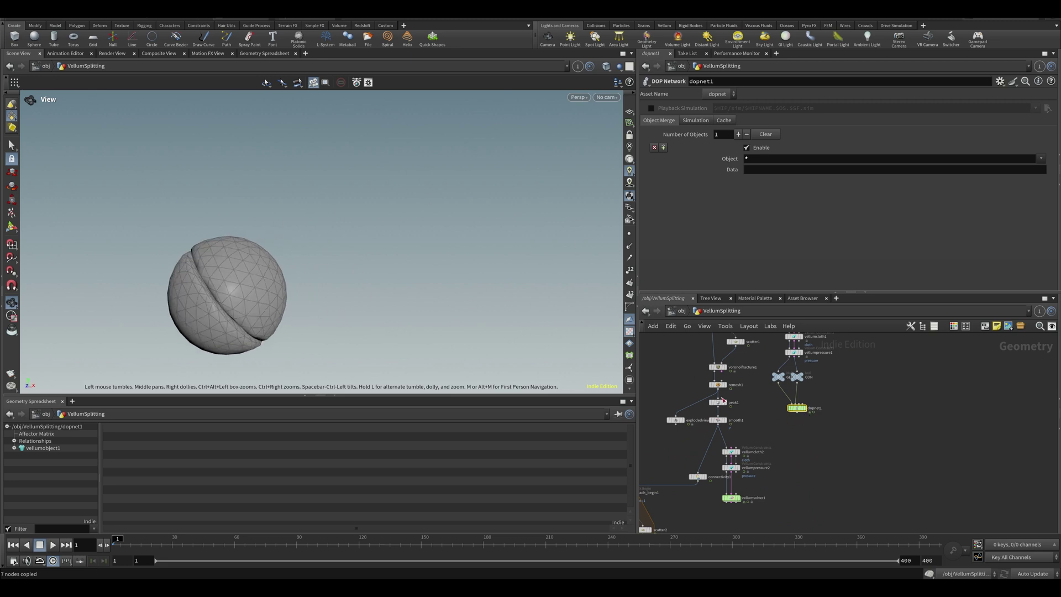
{"action": "left_click", "coordinate": [797, 412]}
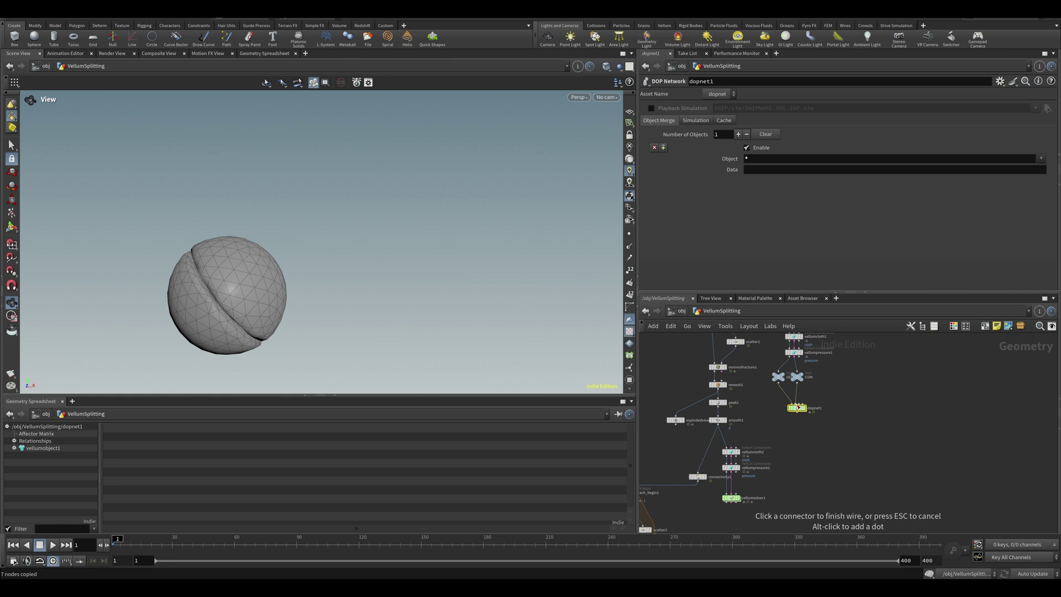
{"action": "key", "text": "Escape"}
{"action": "double_click", "coordinate": [797, 408]}
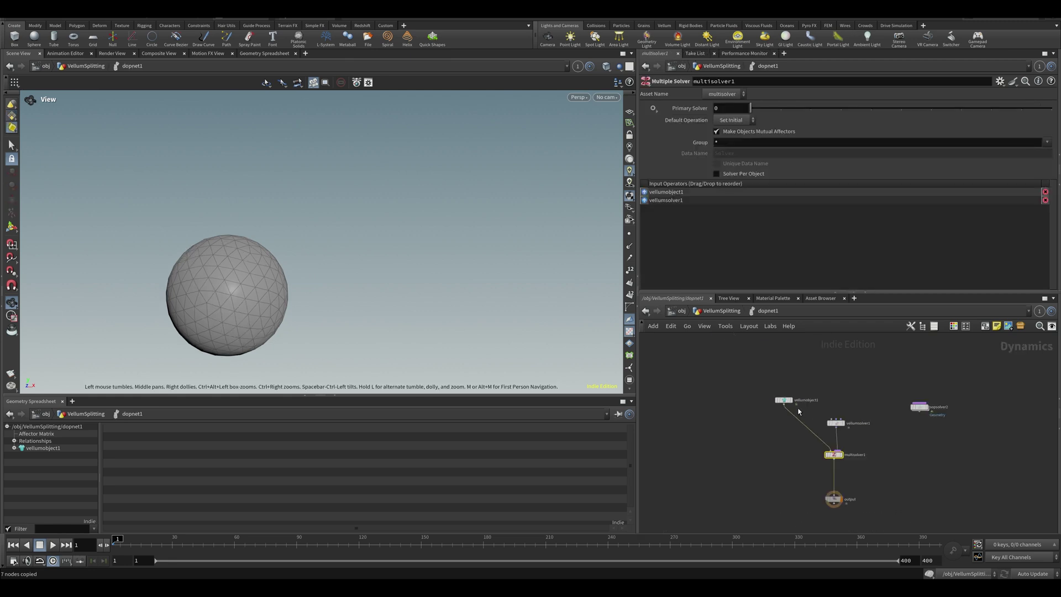
{"action": "left_click_drag", "start_coordinate": [921, 404], "coordinate": [900, 390]}
{"action": "key", "text": "Delete"}
- Add a new SOP Solver beside the Vellum solver and wire its output into multisolver1
{"action": "key", "text": "Tab"}
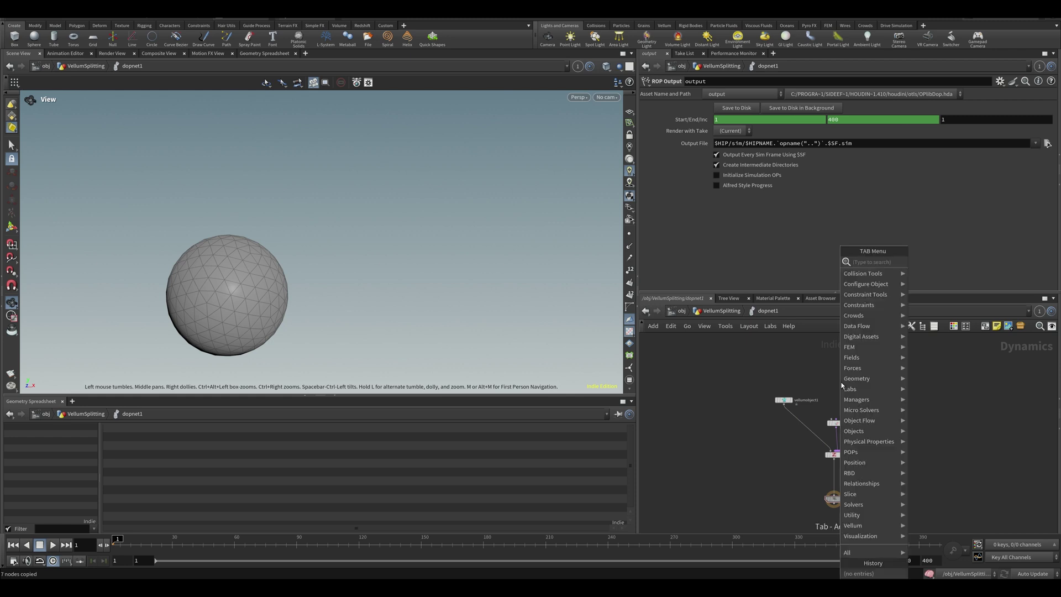
{"action": "type", "text": "sopsol"}
{"action": "key", "text": "Return"}
{"action": "left_click", "coordinate": [885, 413]}
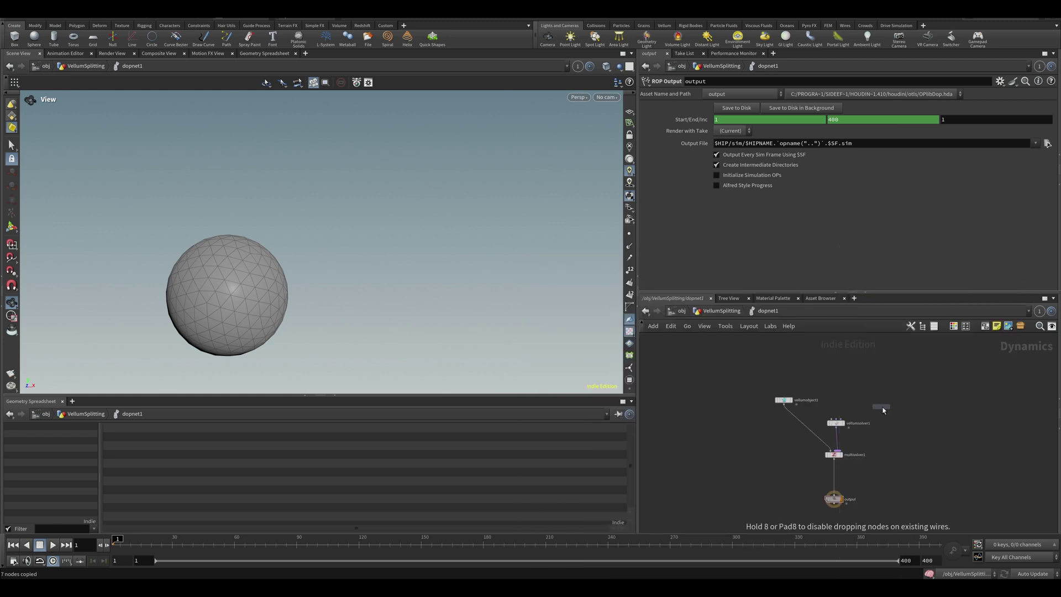
{"action": "left_click", "coordinate": [884, 412]}
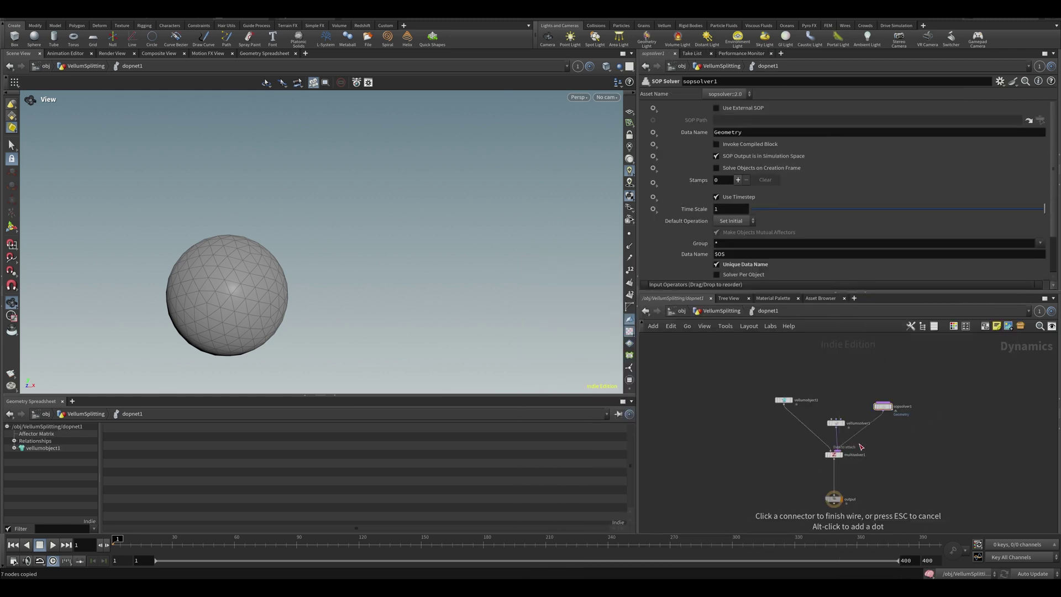
{"action": "left_click", "coordinate": [838, 451]}
- Rename the new SOP Solver as Run_On_Geo
{"action": "left_click", "coordinate": [902, 406]}
{"action": "type", "text": "Run_On_"}
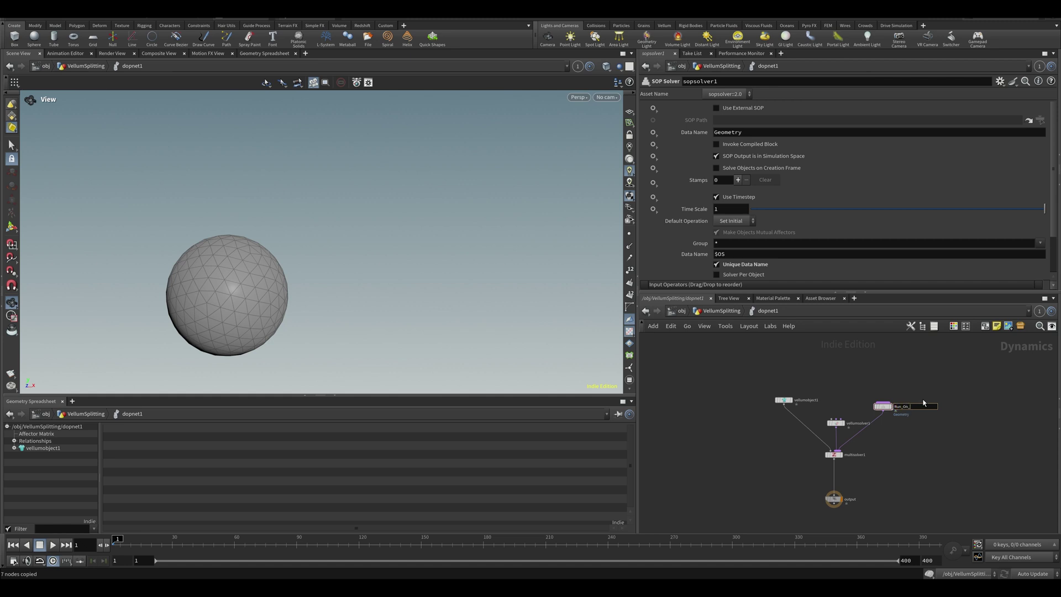
{"action": "type", "text": "Geo"}
{"action": "key", "text": "Return"}
{"action": "left_click_drag", "start_coordinate": [885, 407], "coordinate": [881, 399]}
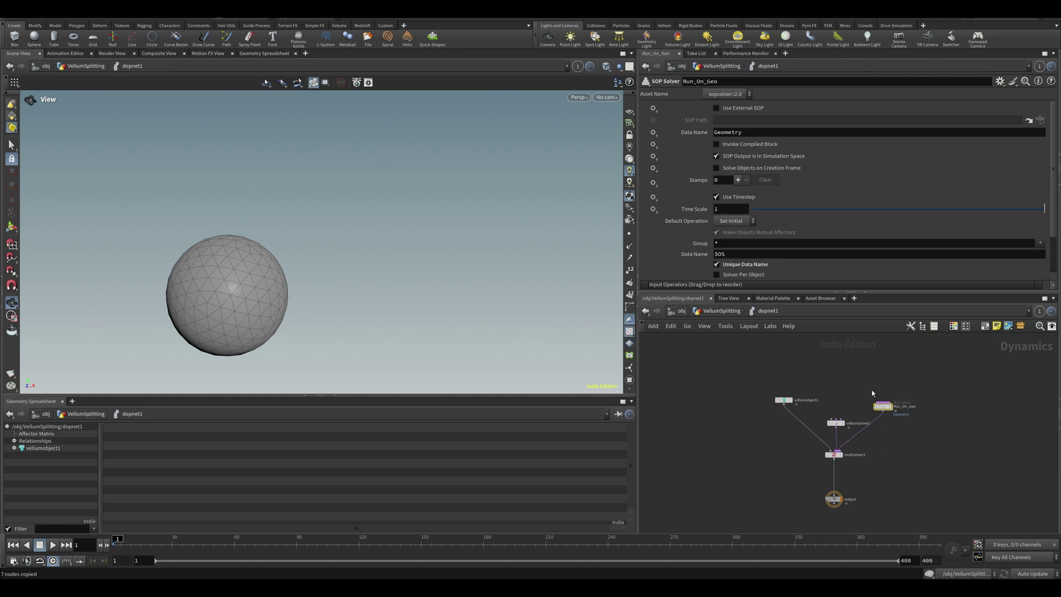
- Add a second SOP Solver next to Run_On_Geo and name it Run_On_Constraints
{"action": "key", "text": "Tab"}
{"action": "type", "text": "sop so"}
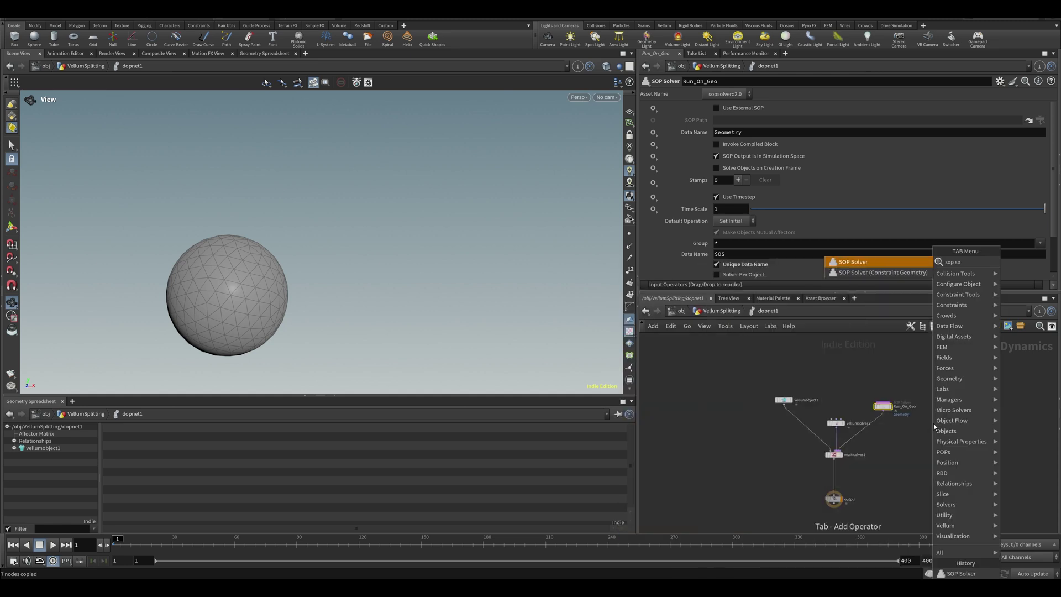
{"action": "key", "text": "Return"}
{"action": "left_click", "coordinate": [930, 407]}
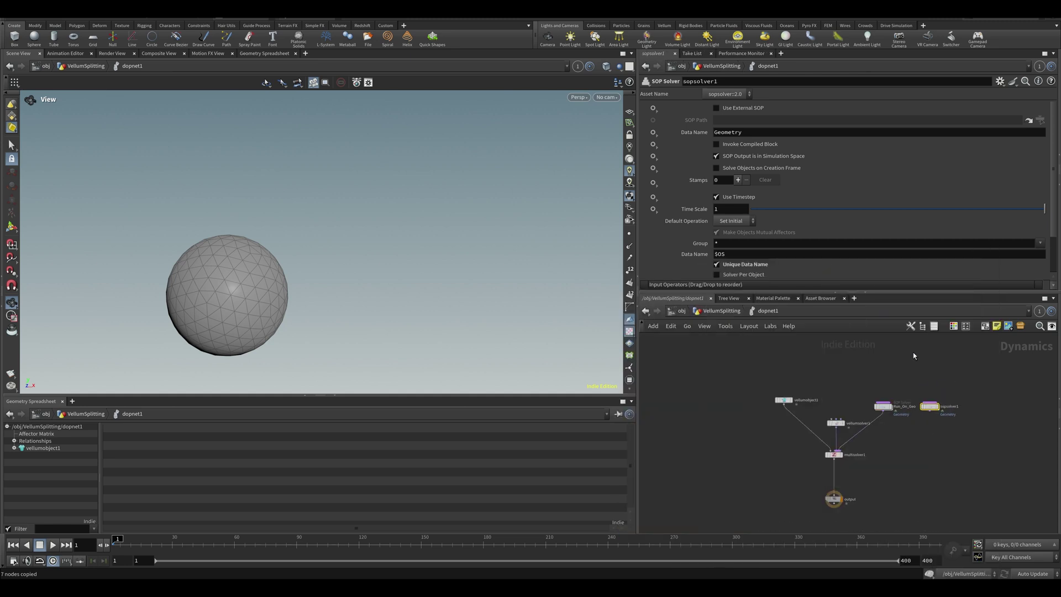
{"action": "double_click", "coordinate": [948, 407]}
{"action": "type", "text": "REu"}
{"action": "type", "text": "_On_Constraints"}
{"action": "key", "text": "Return"}
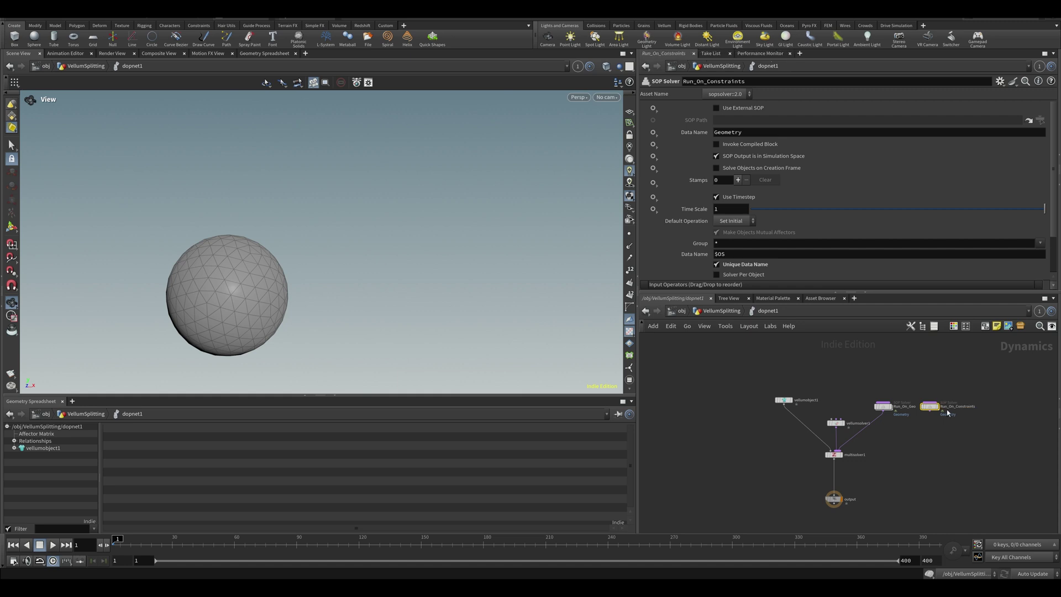
- Wire Run_On_Constraints into multisolver1 and set its Data Name to ConstraintGeometry
{"action": "left_click", "coordinate": [837, 450]}
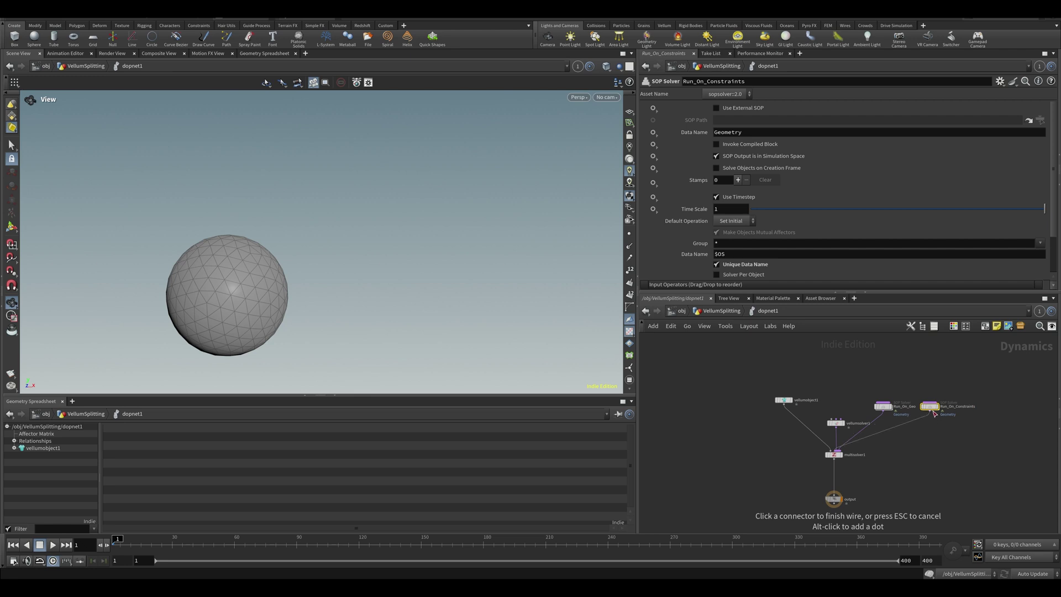
{"action": "left_click", "coordinate": [929, 411]}
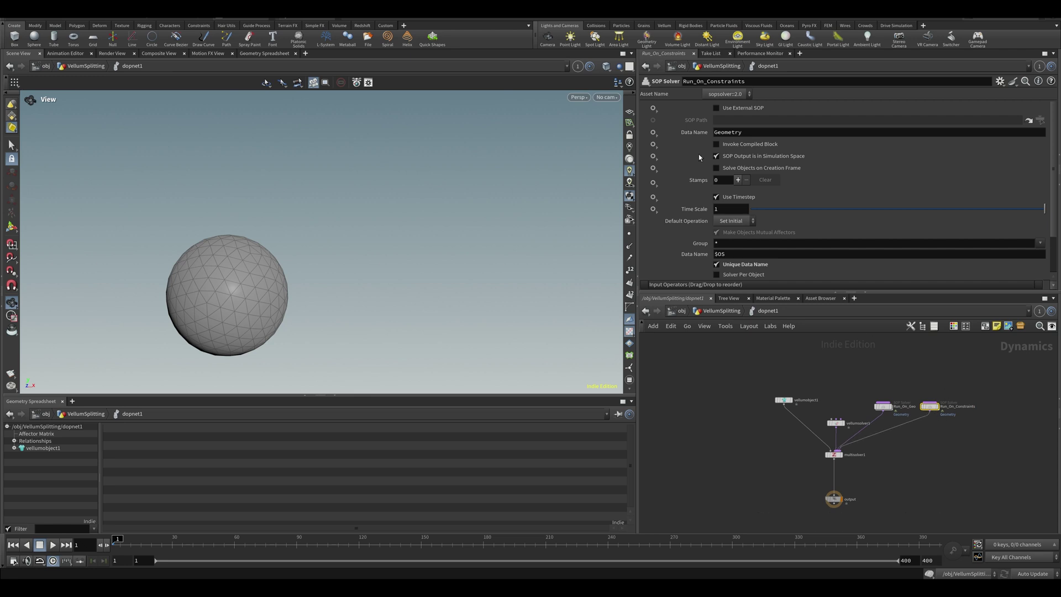
{"action": "left_click", "coordinate": [728, 130]}
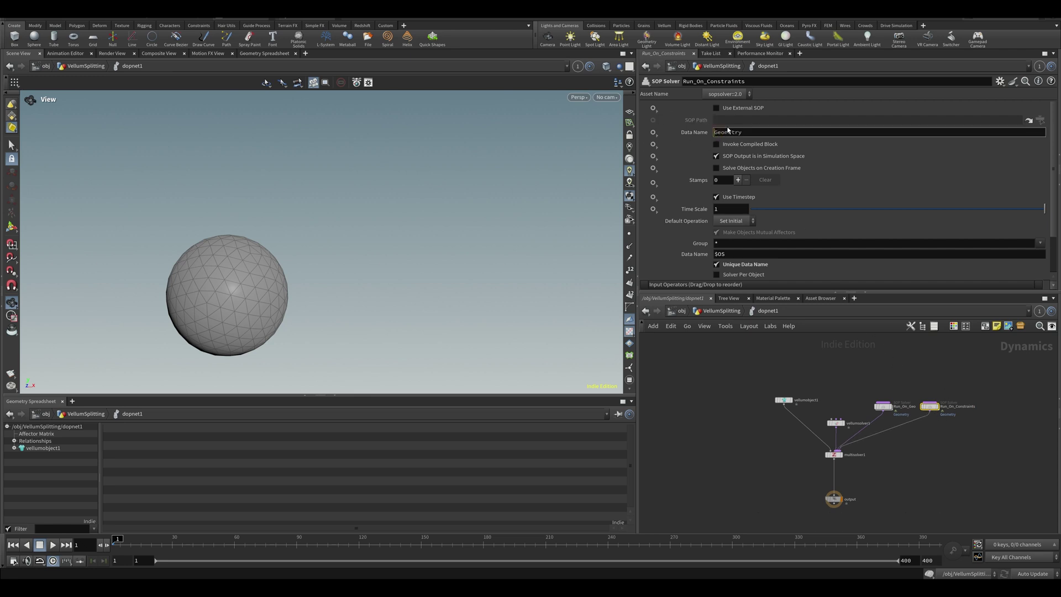
{"action": "type", "text": "Constraint"}
{"action": "key", "text": "Return"}
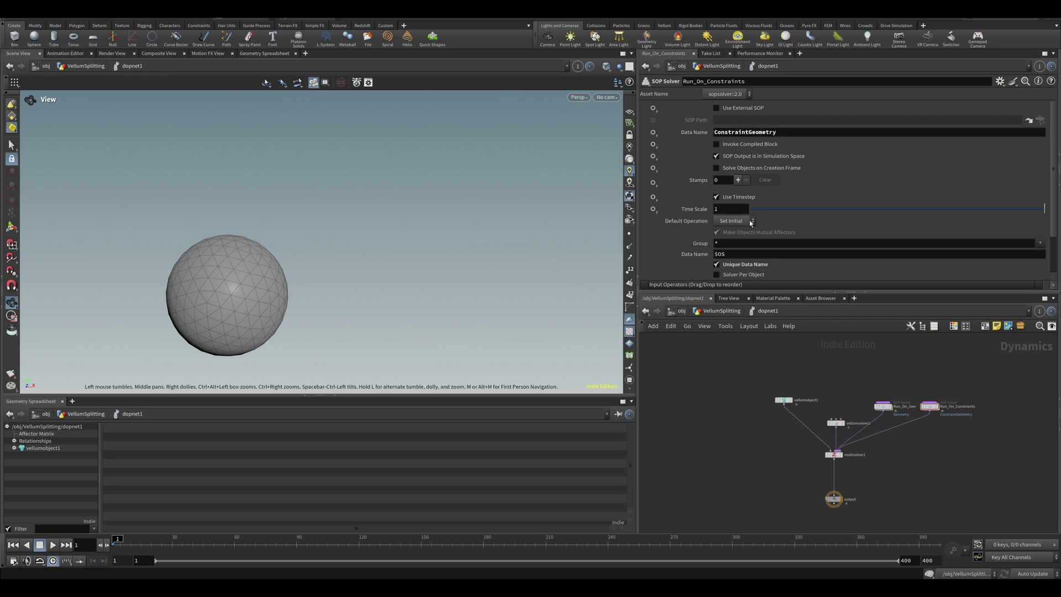
- Run the simulation to frame 18, return to VellumSplitting and show connectivity1 in the Geometry Spreadsheet
{"action": "key", "text": "Up"}
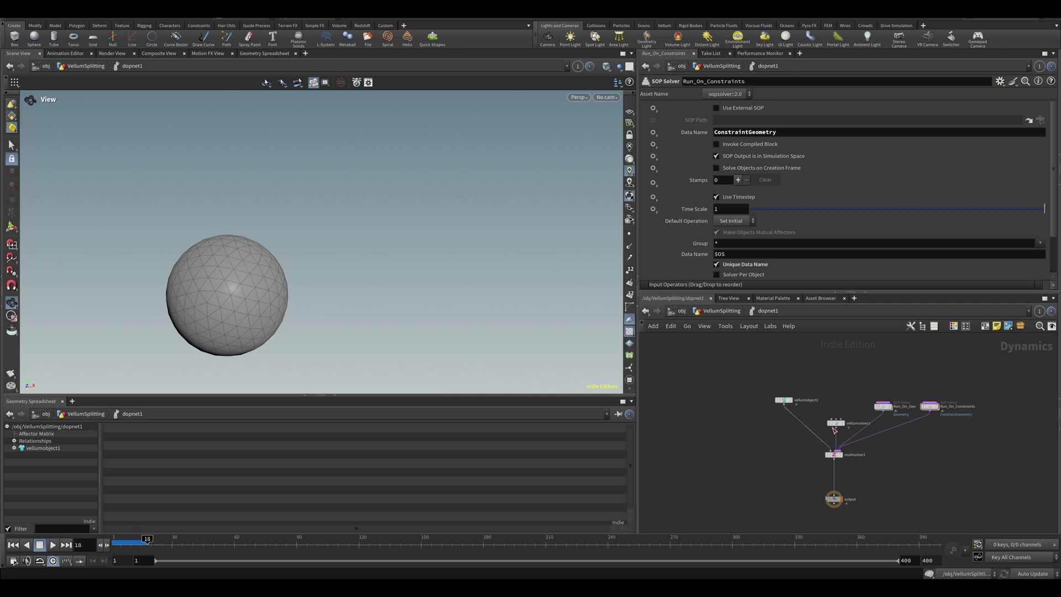
{"action": "left_click", "coordinate": [721, 310]}
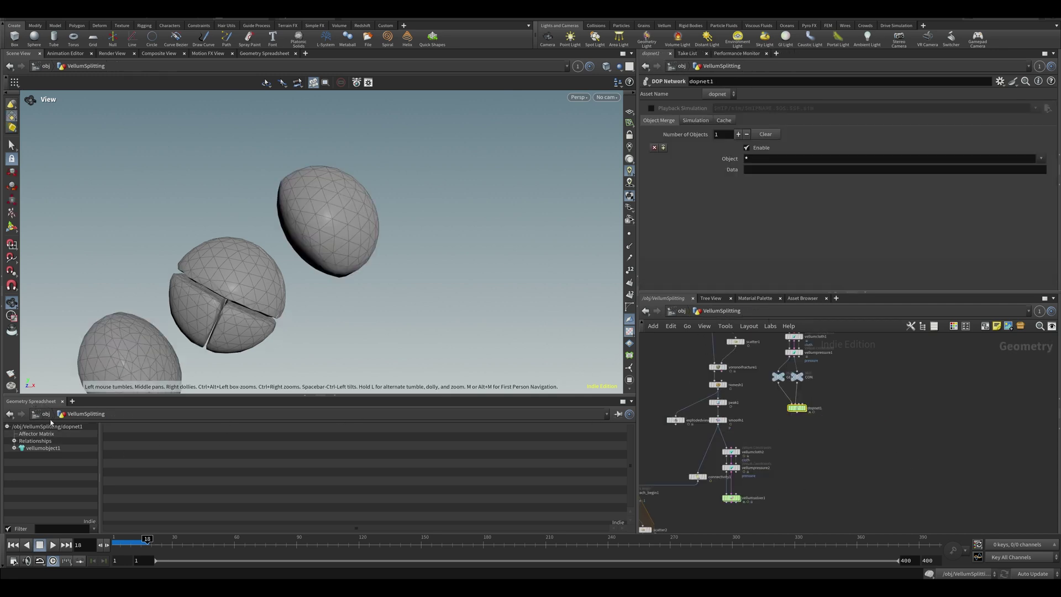
{"action": "left_click", "coordinate": [698, 476]}
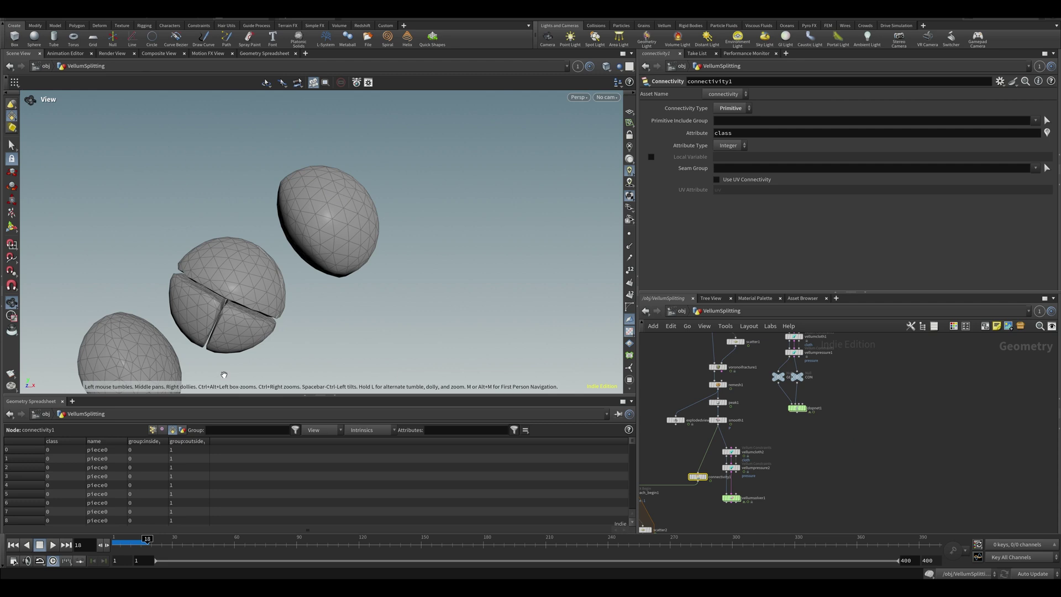
{"action": "left_click", "coordinate": [631, 53]}
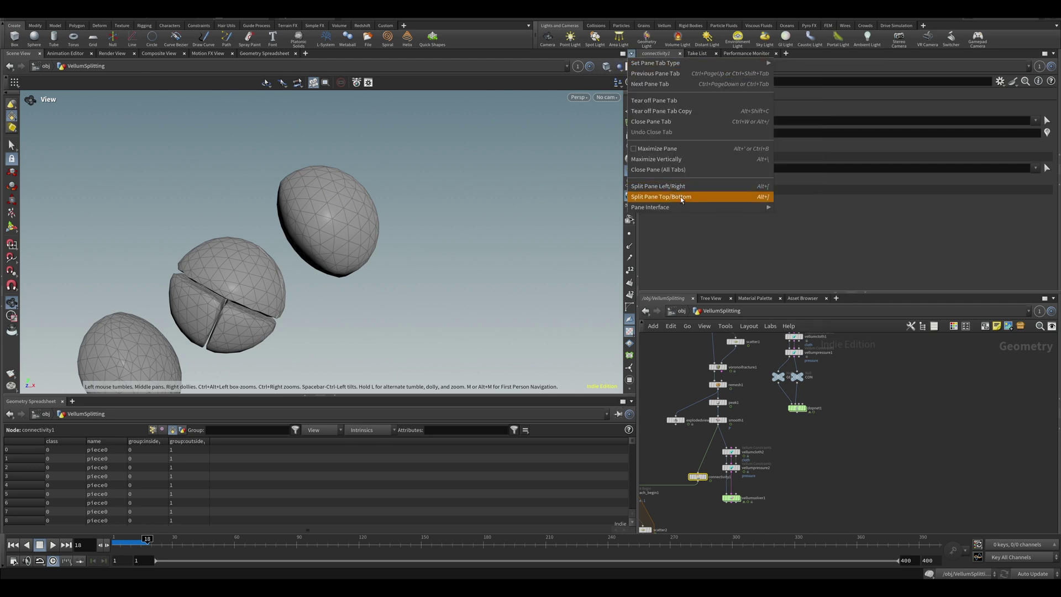
{"action": "left_click", "coordinate": [669, 186]}
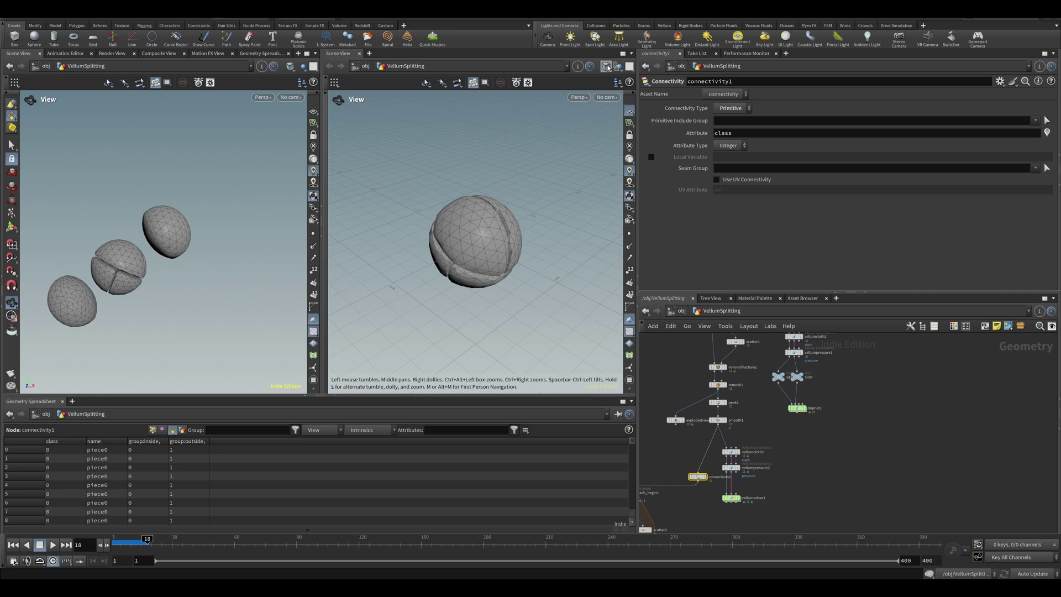
{"action": "left_click", "coordinate": [631, 54]}
{"action": "left_click", "coordinate": [651, 121]}
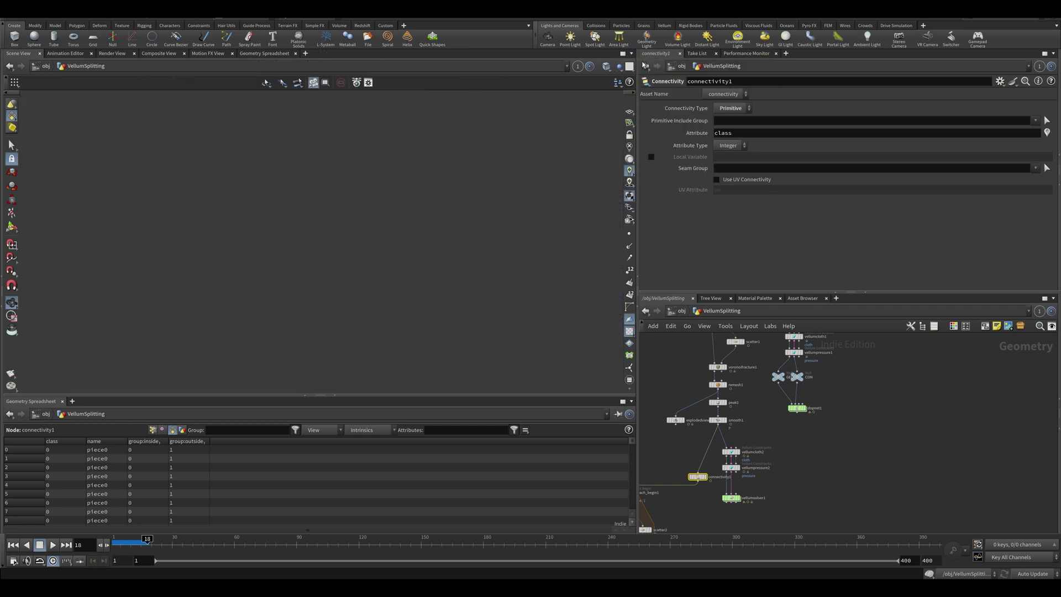
{"action": "left_click", "coordinate": [631, 54]}
{"action": "left_click", "coordinate": [661, 197]}
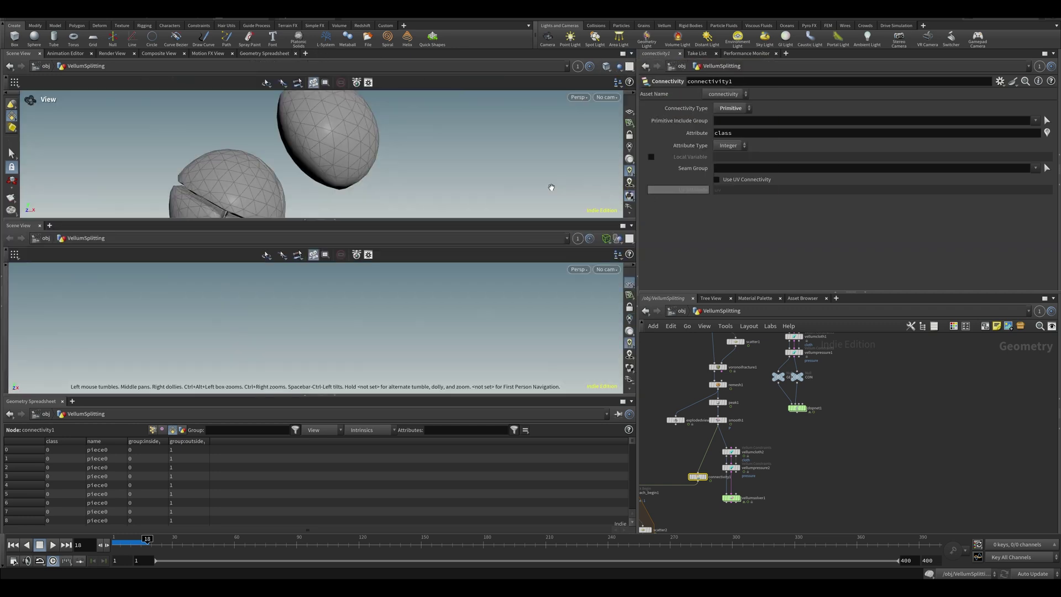
{"action": "right_click", "coordinate": [15, 226]}
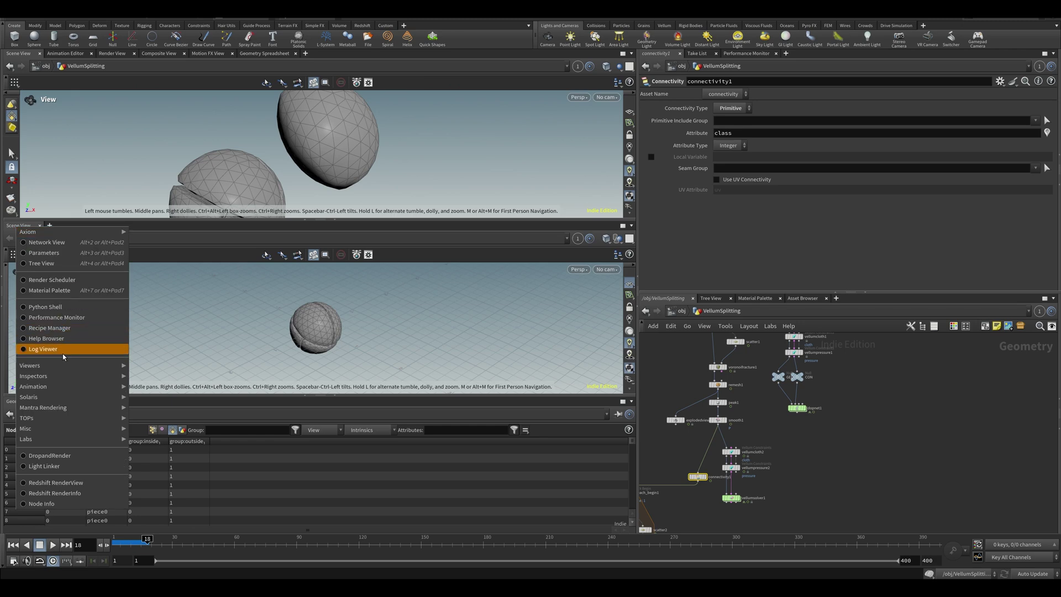
{"action": "mouse_move", "coordinate": [58, 378]}
{"action": "left_click", "coordinate": [173, 377]}
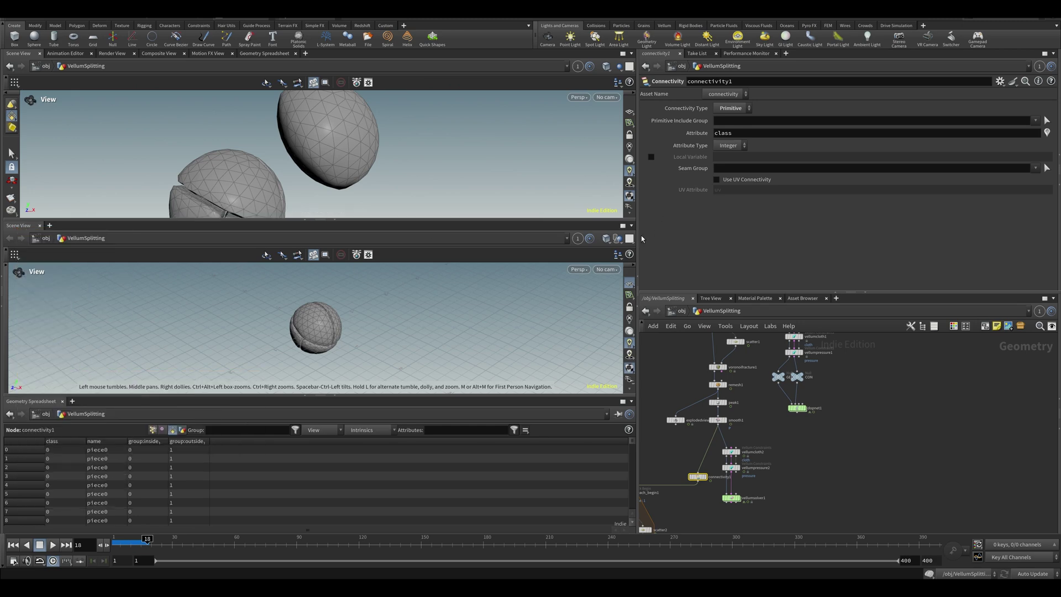
{"action": "left_click", "coordinate": [631, 225]}
{"action": "left_click", "coordinate": [646, 294]}
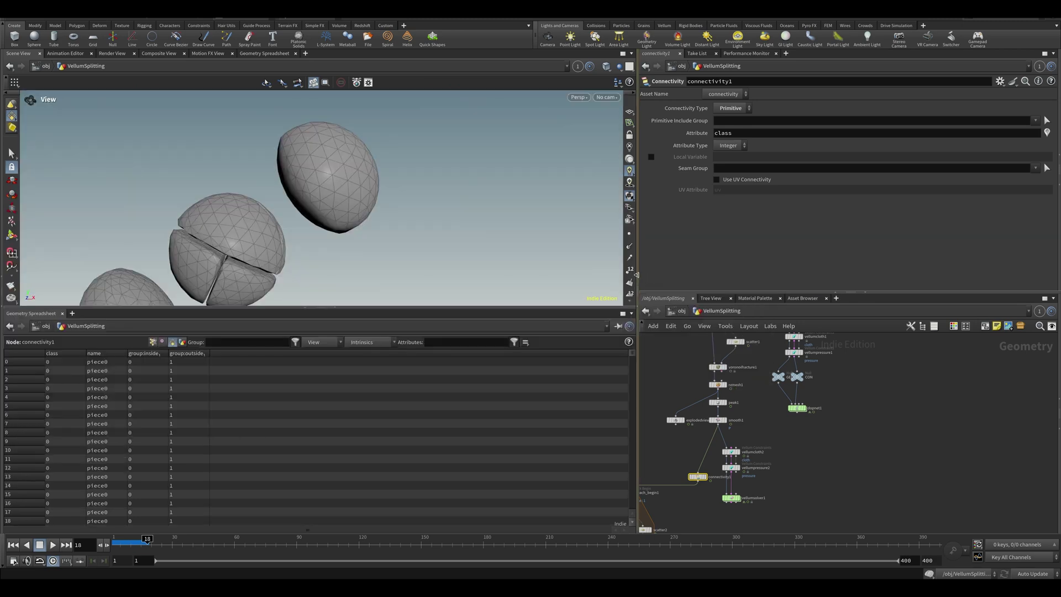
- Resize the Geometry Spreadsheet pane, then go back inside dopnet1 and expand the vellumobject1 data
{"action": "left_click_drag", "start_coordinate": [570, 307], "coordinate": [569, 364]}
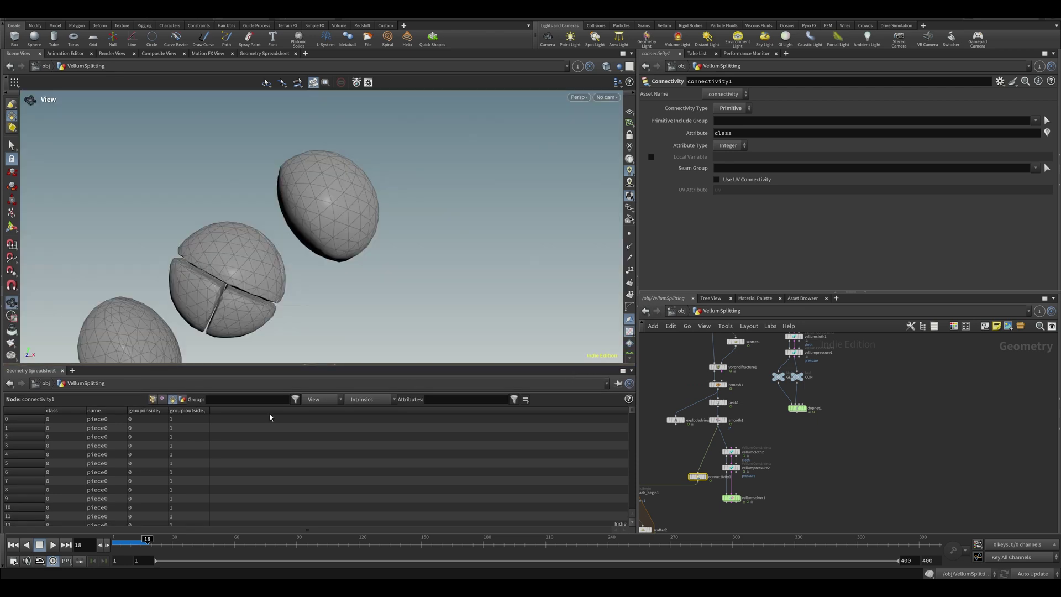
{"action": "left_click", "coordinate": [796, 408]}
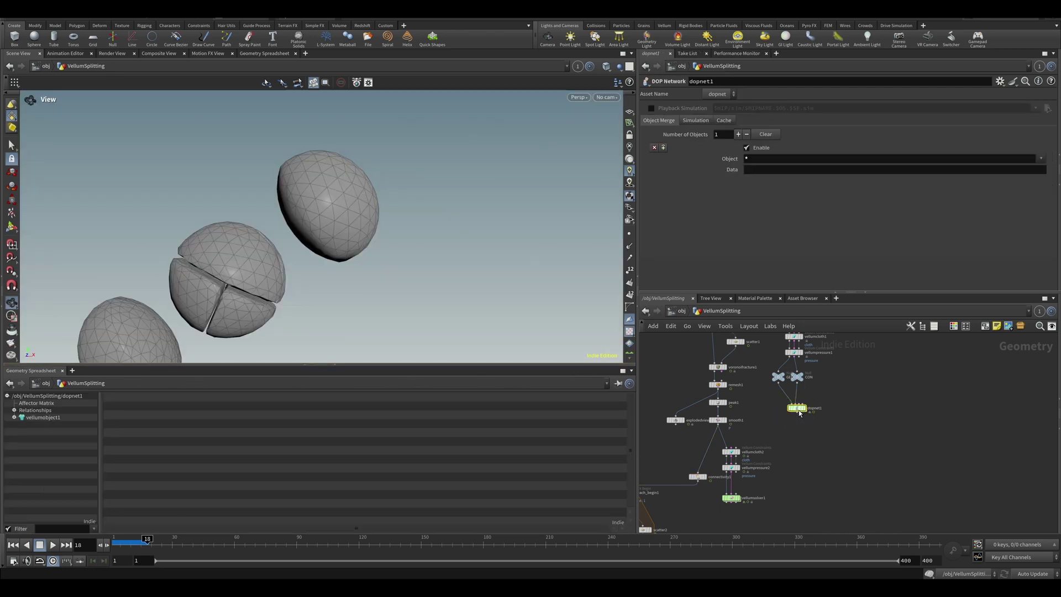
{"action": "double_click", "coordinate": [797, 407]}
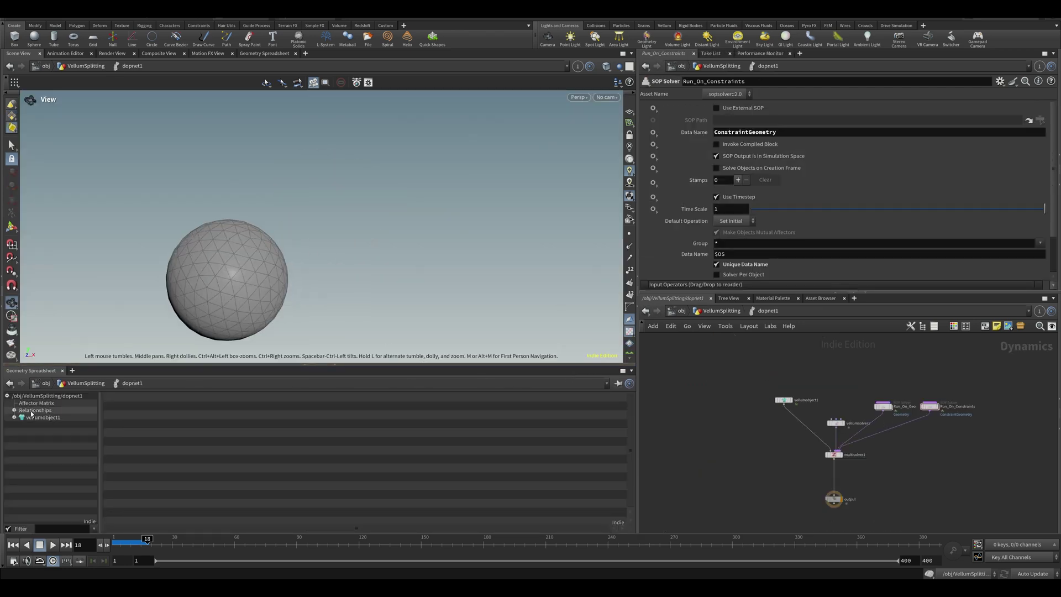
{"action": "mouse_move", "coordinate": [838, 461]}
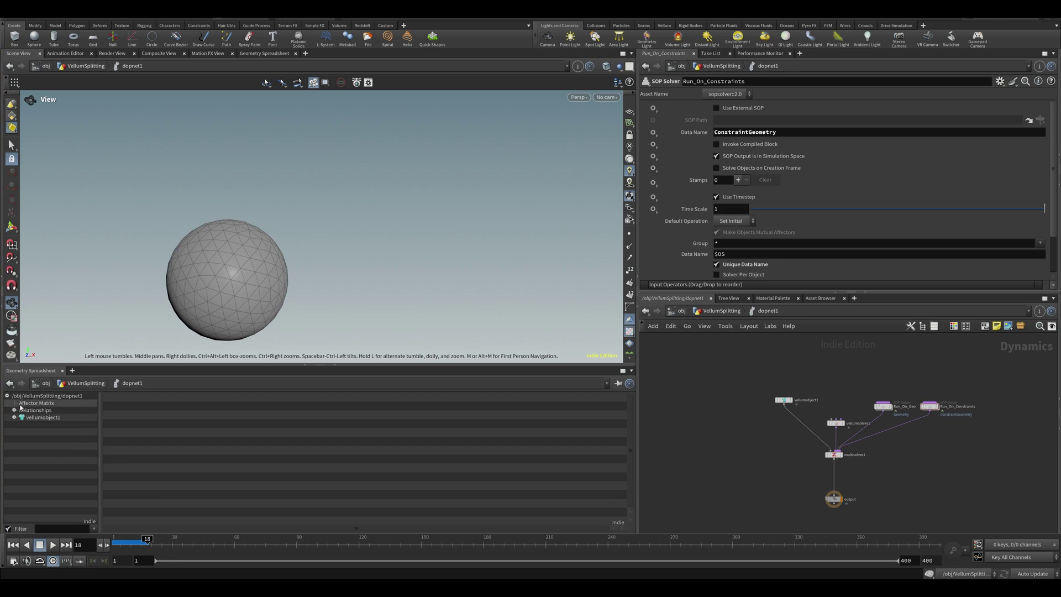
{"action": "left_click", "coordinate": [34, 418]}
{"action": "left_click", "coordinate": [12, 417]}
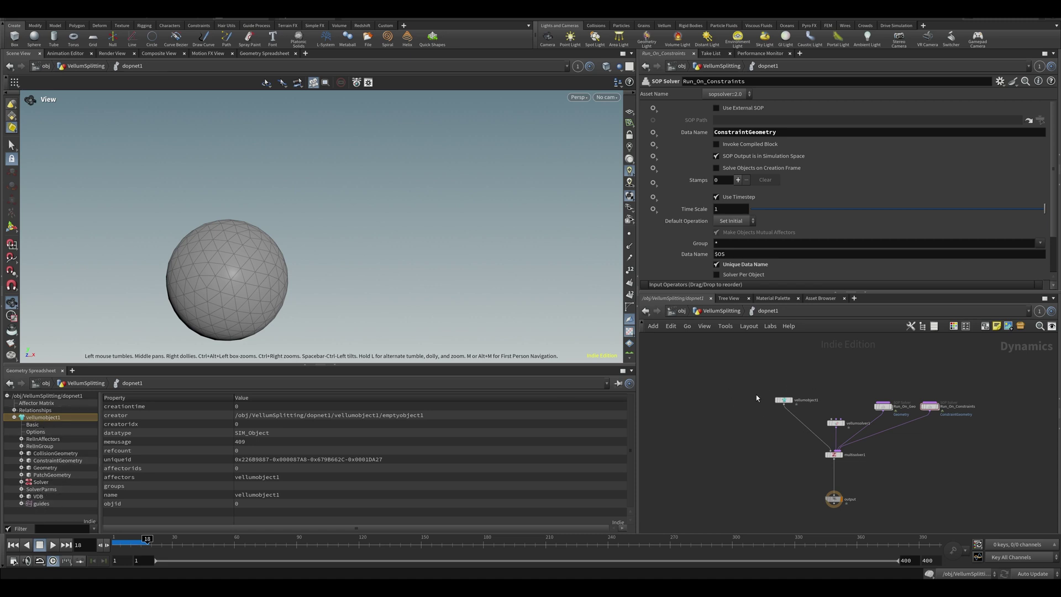
- Examine the CollisionGeometry, ConstraintGeometry, Geometry and PatchGeometry data of vellumobject1
{"action": "left_click", "coordinate": [58, 453]}
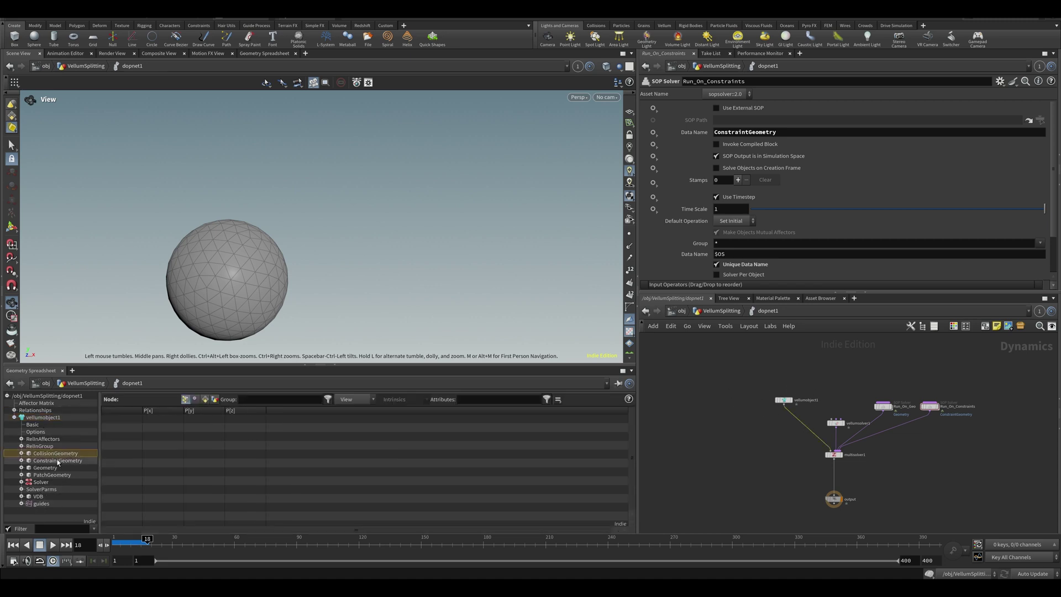
{"action": "left_click", "coordinate": [59, 461]}
{"action": "left_click", "coordinate": [45, 468]}
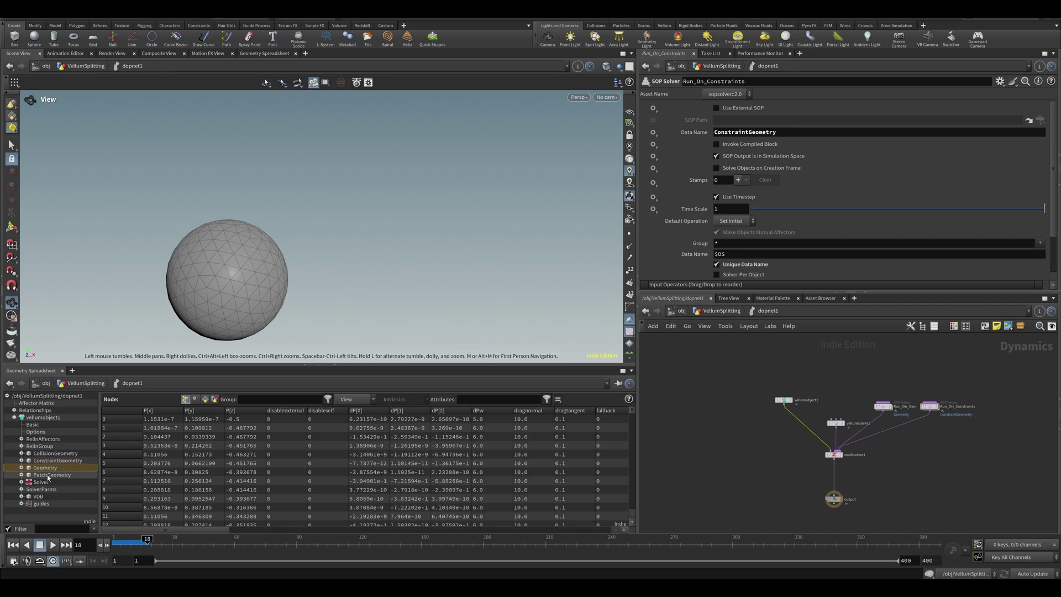
{"action": "left_click", "coordinate": [53, 476]}
{"action": "left_click", "coordinate": [45, 468]}
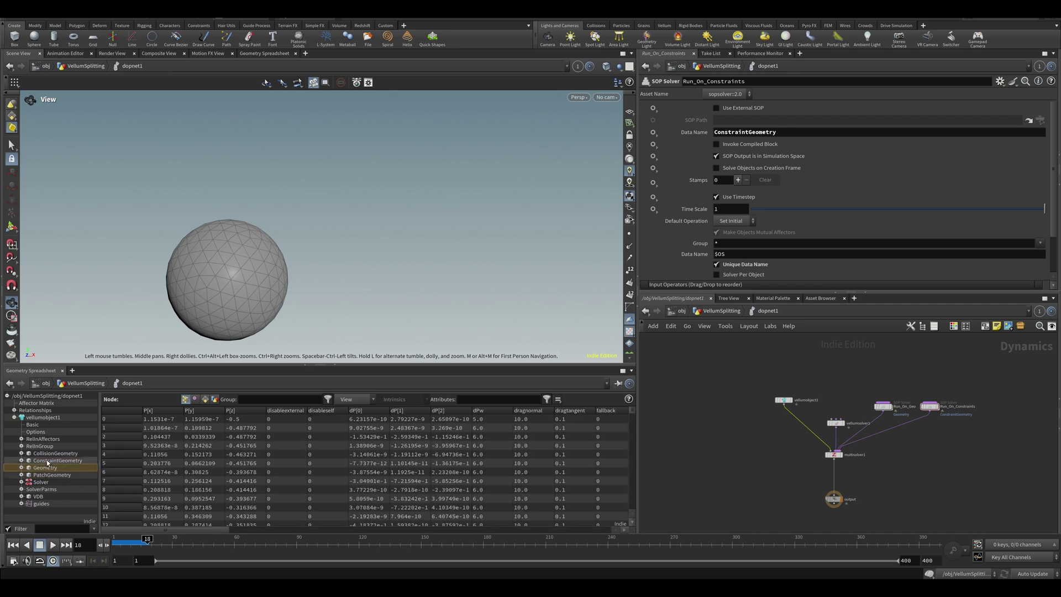
- Compare the ConstraintGeometry, CollisionGeometry and Geometry data of vellumobject1, finishing on PatchGeometry
{"action": "left_click", "coordinate": [47, 461]}
{"action": "left_click", "coordinate": [51, 454]}
{"action": "left_click", "coordinate": [51, 462]}
{"action": "left_click", "coordinate": [45, 468]}
{"action": "left_click", "coordinate": [50, 462]}
{"action": "left_click", "coordinate": [45, 468]}
{"action": "left_click", "coordinate": [58, 454]}
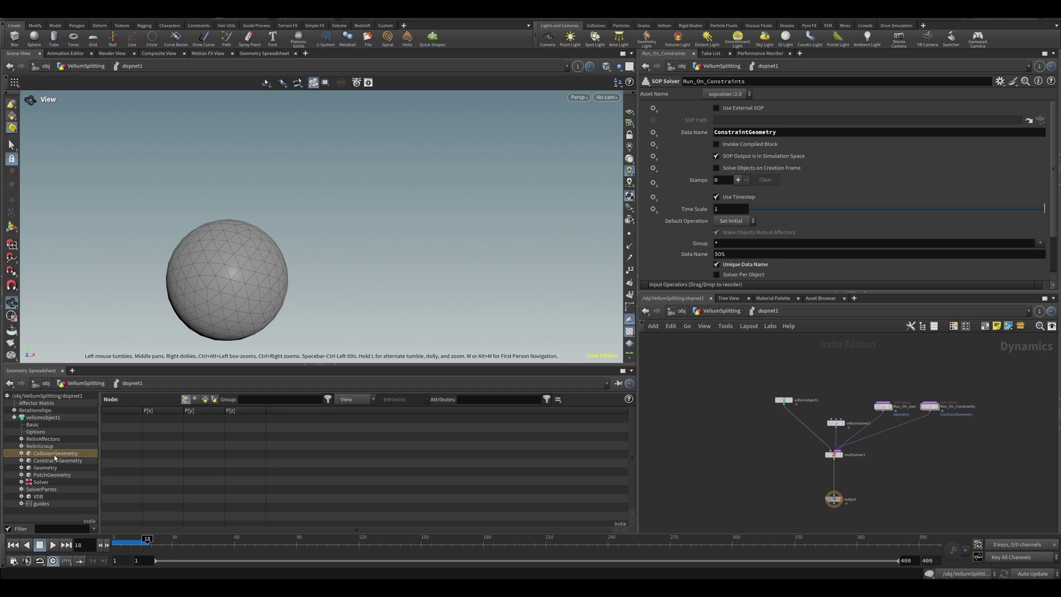
{"action": "left_click", "coordinate": [52, 475]}
- Add a Vellum Source node above the solver nodes in dopnet1
{"action": "middle_click_drag", "start_coordinate": [927, 433], "coordinate": [817, 453]}
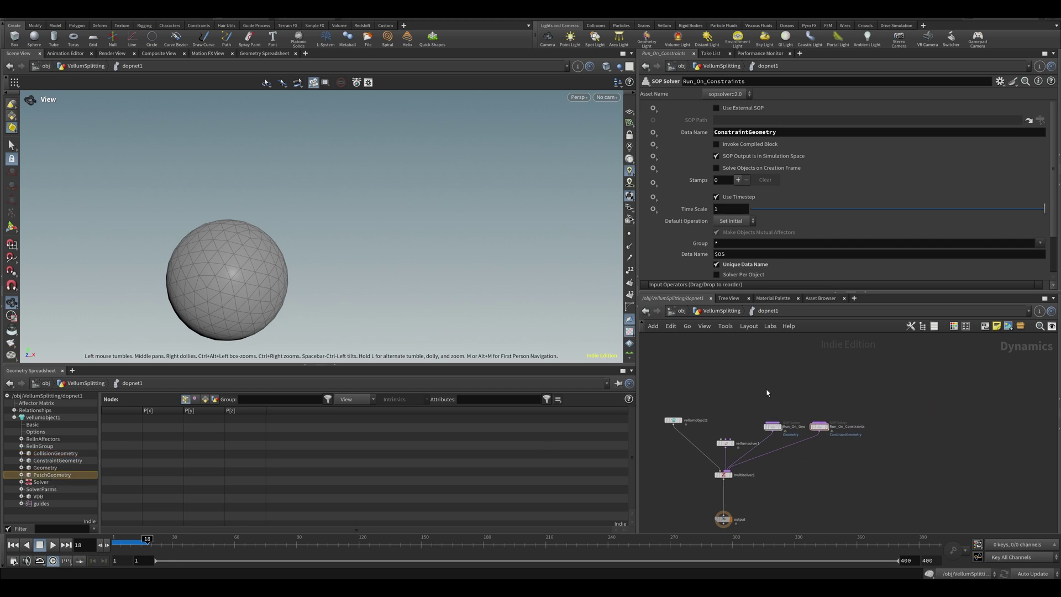
{"action": "key", "text": "Tab"}
{"action": "type", "text": "vellm"}
{"action": "key", "text": "BackSpace"}
{"action": "key", "text": "Down"}
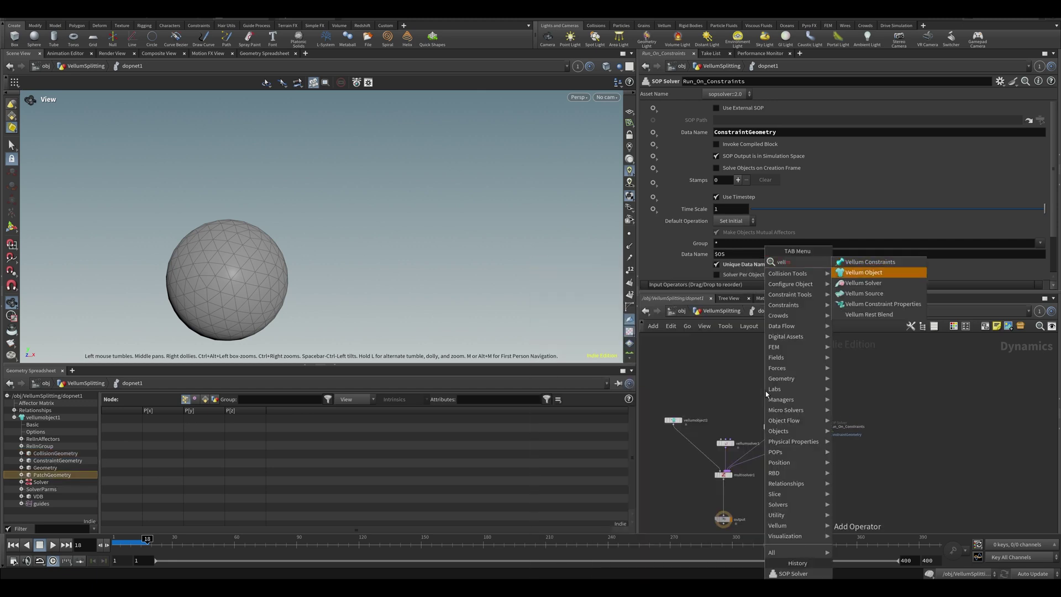
{"action": "key", "text": "Down"}
{"action": "key", "text": "Down"}
{"action": "key", "text": "Return"}
{"action": "left_click", "coordinate": [764, 390]}
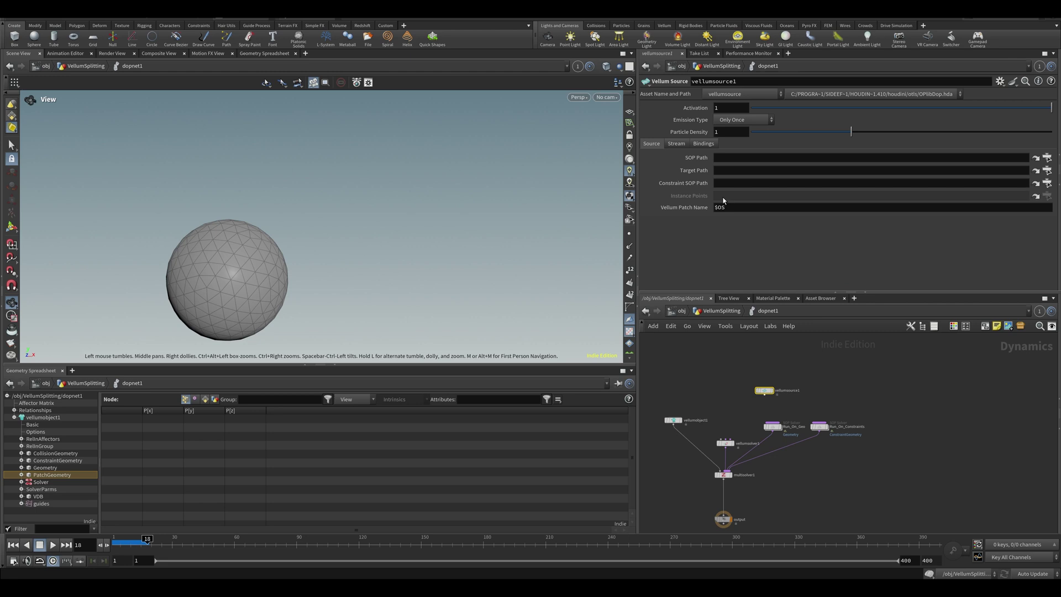
- Inspect the Vellum Patch Name setting of the Vellum Source node, then delete the node
{"action": "left_click", "coordinate": [683, 208]}
{"action": "left_click", "coordinate": [773, 207]}
{"action": "left_click", "coordinate": [767, 208]}
{"action": "double_click", "coordinate": [770, 207]}
{"action": "left_click", "coordinate": [721, 376]}
{"action": "left_click_drag", "start_coordinate": [728, 383], "coordinate": [810, 322]}
{"action": "key", "text": "Delete"}
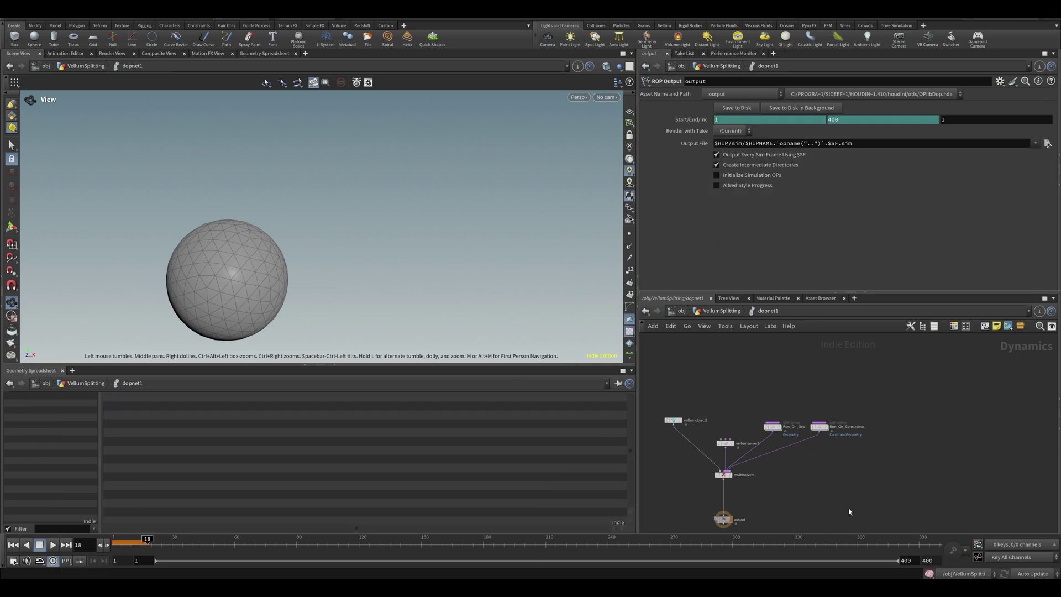
- Select multisolver1 and examine the ConstraintGeometry, Geometry and PatchGeometry data again, finishing on Geometry
{"action": "middle_click_drag", "start_coordinate": [771, 430], "coordinate": [772, 405]}
{"action": "middle_click", "coordinate": [773, 404]}
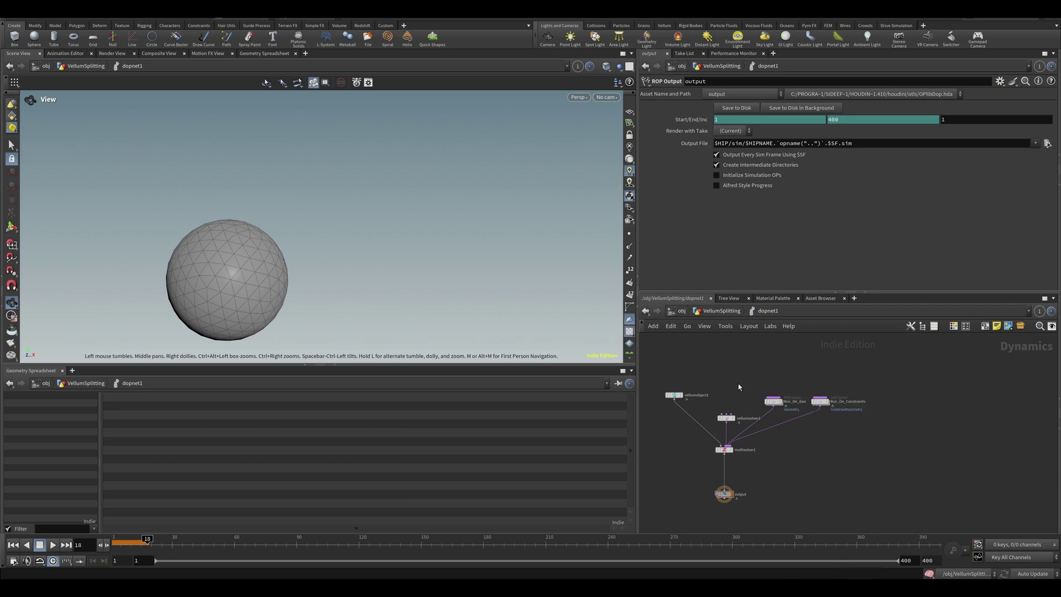
{"action": "middle_click_drag", "start_coordinate": [755, 368], "coordinate": [764, 374]}
{"action": "left_click", "coordinate": [782, 407]}
{"action": "left_click", "coordinate": [733, 454]}
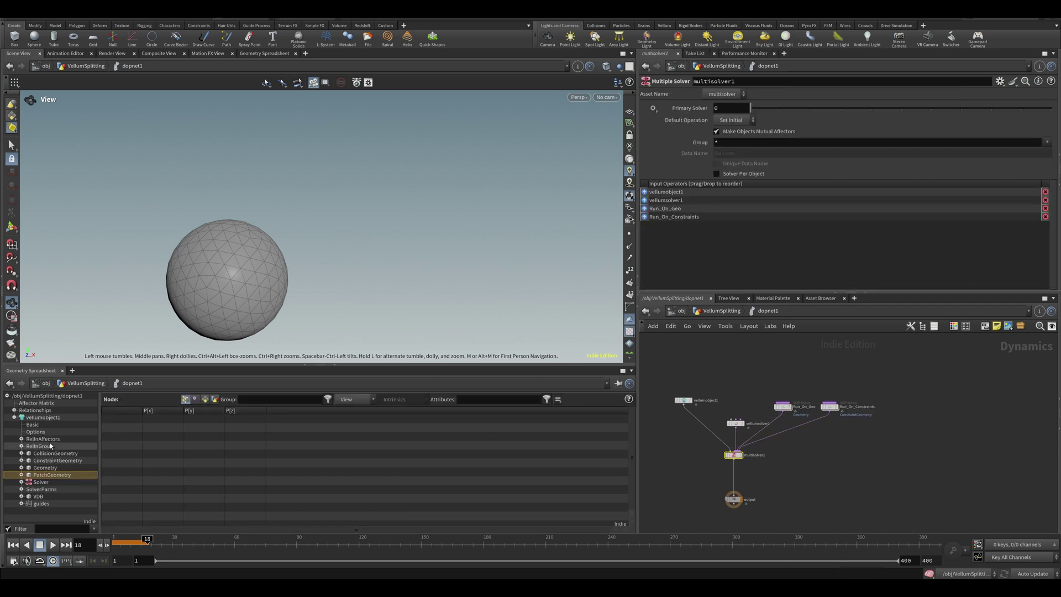
{"action": "left_click", "coordinate": [45, 467]}
{"action": "left_click", "coordinate": [46, 474]}
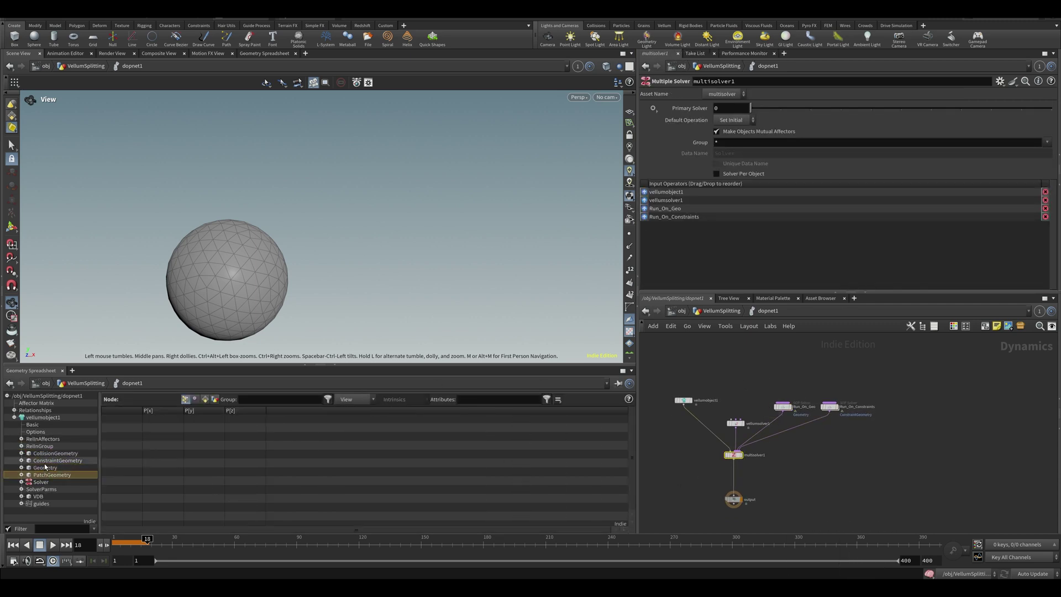
{"action": "left_click", "coordinate": [45, 462]}
{"action": "left_click", "coordinate": [44, 467]}
{"action": "left_click", "coordinate": [46, 474]}
{"action": "left_click", "coordinate": [45, 469]}
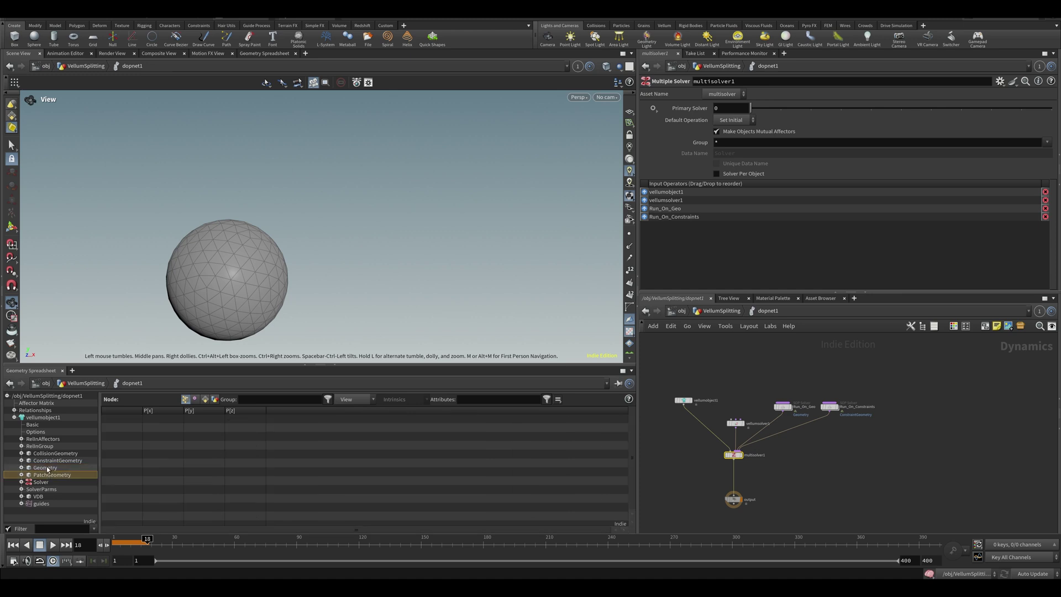
- Simulate to frame 17 and inspect the imported geometry inside Run_On_Geo and Run_On_Constraints, returning to dopnet1
{"action": "left_click", "coordinate": [782, 407]}
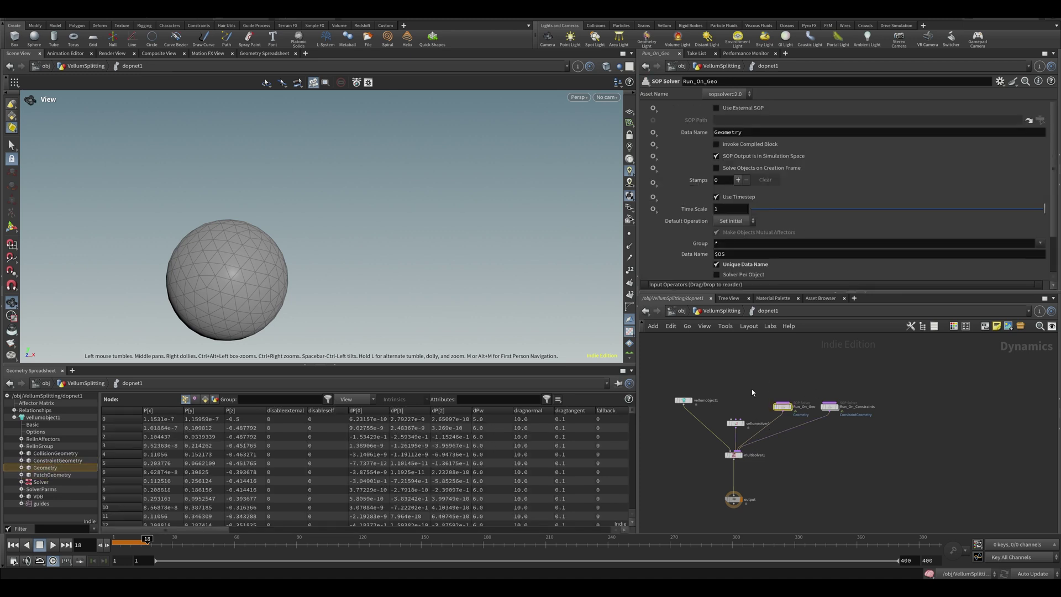
{"action": "key", "text": "ctrl+Up"}
{"action": "key", "text": "Up"}
{"action": "key", "text": "Up"}
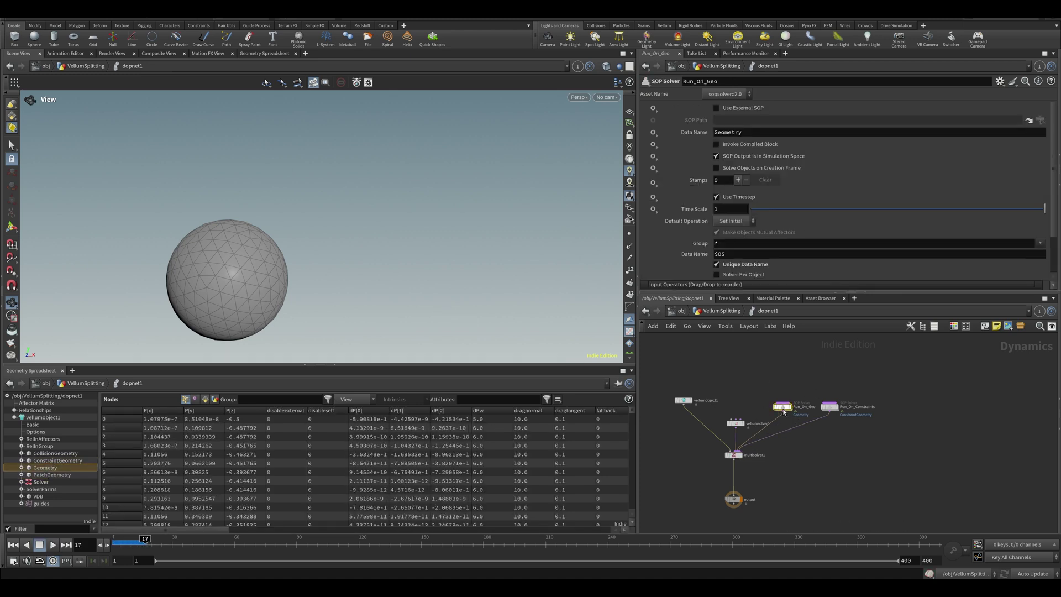
{"action": "double_click", "coordinate": [783, 406]}
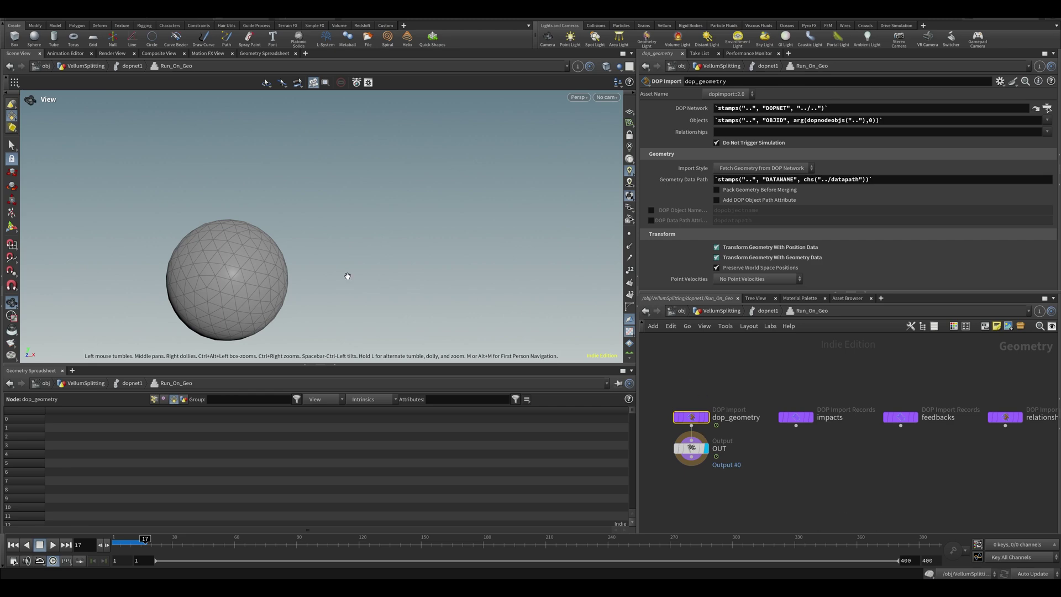
{"action": "left_click", "coordinate": [759, 311]}
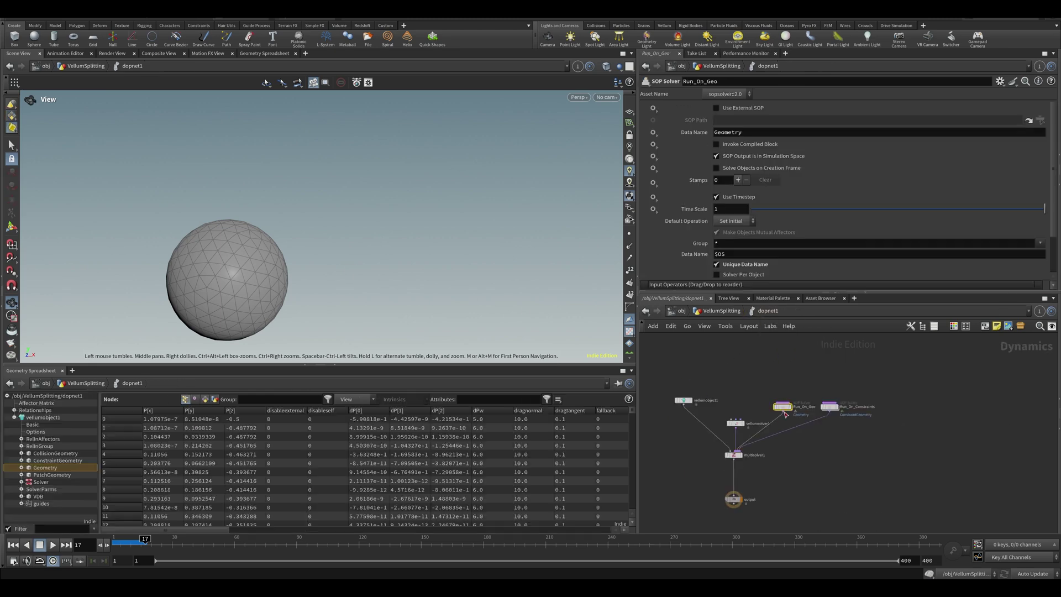
{"action": "double_click", "coordinate": [829, 407]}
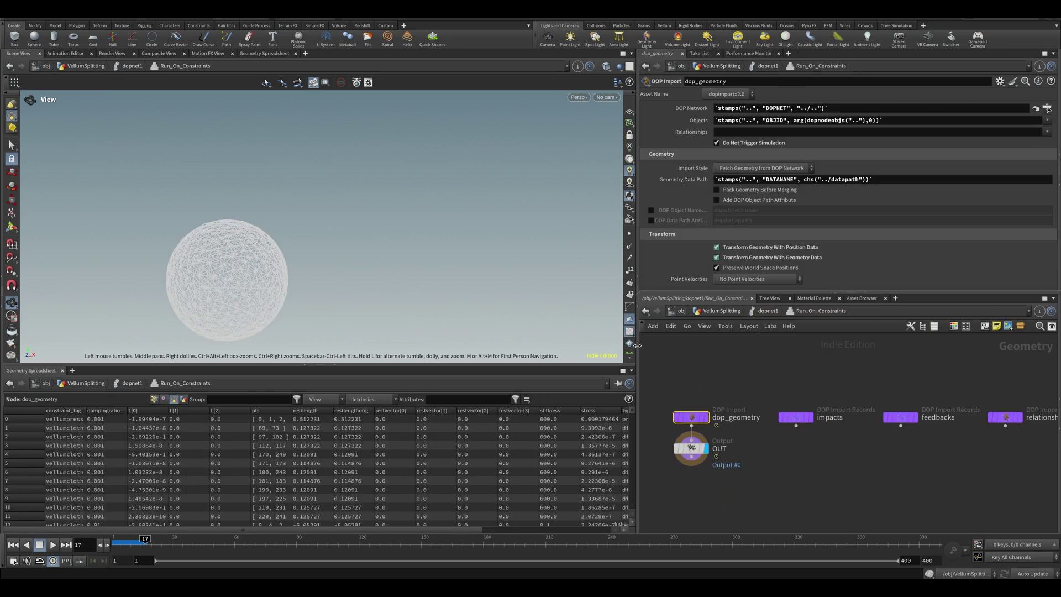
{"action": "left_click", "coordinate": [766, 311]}
- Rearrange the Run_On_Geo, vellumsolver1 and vellumobject1 nodes above multisolver1
{"action": "left_click_drag", "start_coordinate": [788, 402], "coordinate": [792, 398]}
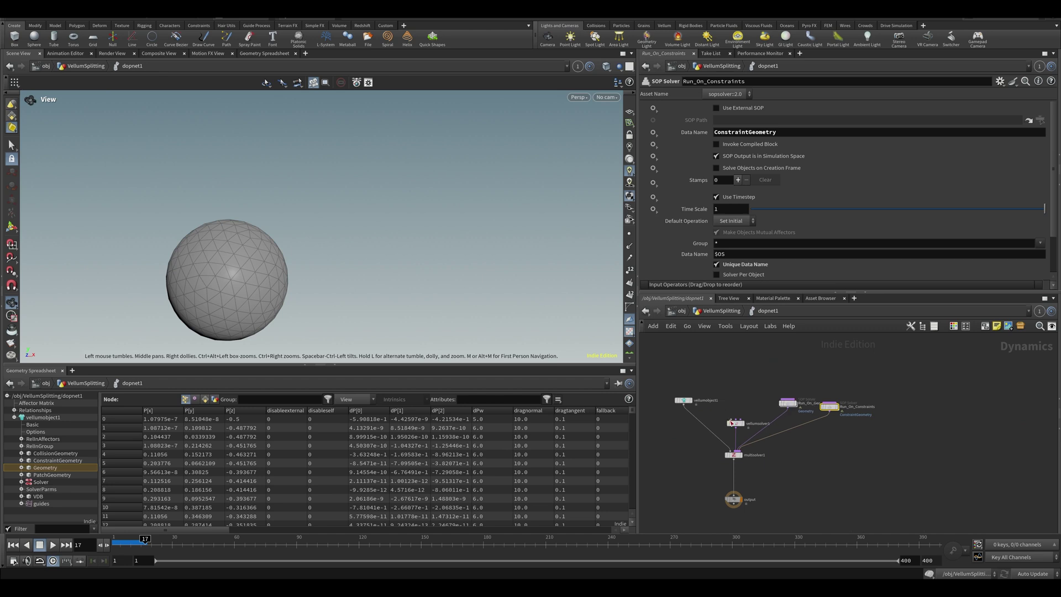
{"action": "left_click_drag", "start_coordinate": [735, 423], "coordinate": [734, 400]}
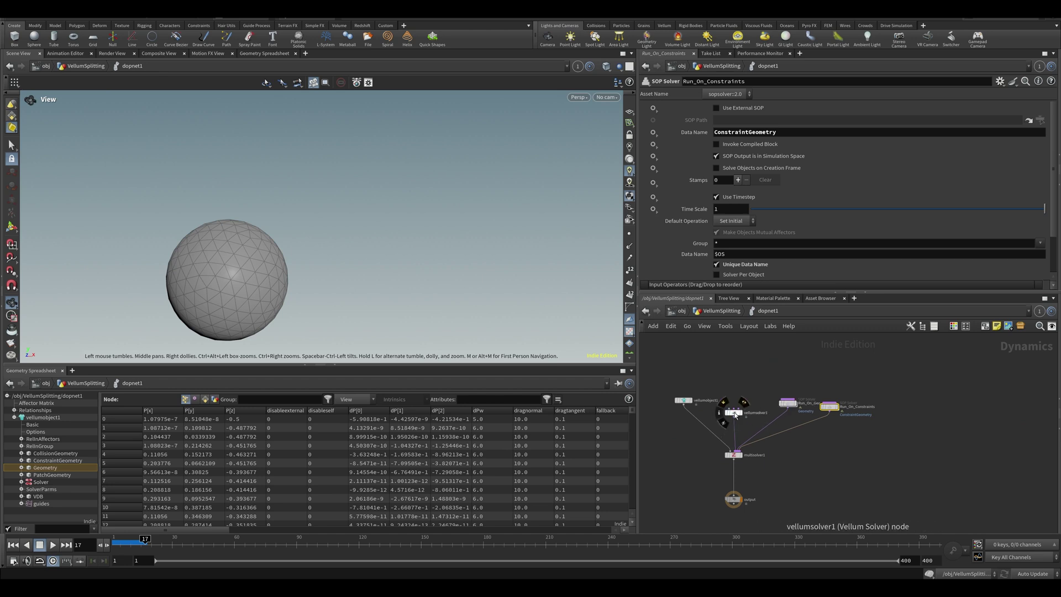
{"action": "scroll", "coordinate": [714, 396], "scroll_direction": "up", "scroll_amount": 4}
{"action": "left_click_drag", "start_coordinate": [677, 433], "coordinate": [676, 424]}
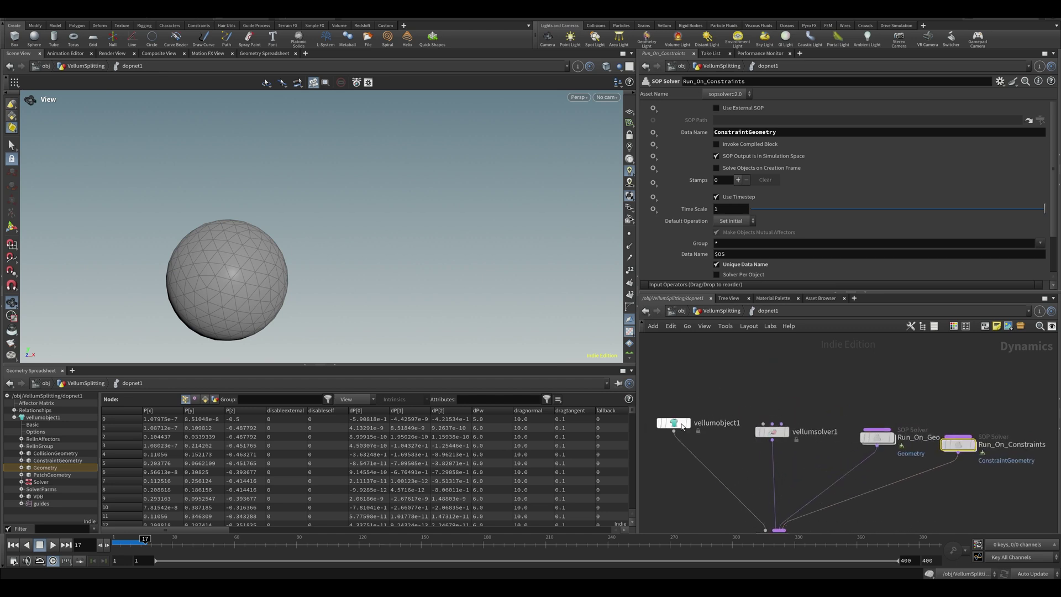
{"action": "middle_click_drag", "start_coordinate": [717, 459], "coordinate": [683, 377]}
{"action": "left_click_drag", "start_coordinate": [691, 450], "coordinate": [805, 481]}
{"action": "left_click_drag", "start_coordinate": [741, 469], "coordinate": [742, 471]}
{"action": "middle_click_drag", "start_coordinate": [742, 472], "coordinate": [796, 490]}
{"action": "left_click", "coordinate": [740, 386]}
{"action": "middle_click_drag", "start_coordinate": [746, 405], "coordinate": [746, 411]}
- Review the parameters of vellumobject1, vellumsolver1, Run_On_Geo and multisolver1 in turn
{"action": "left_click", "coordinate": [695, 367]}
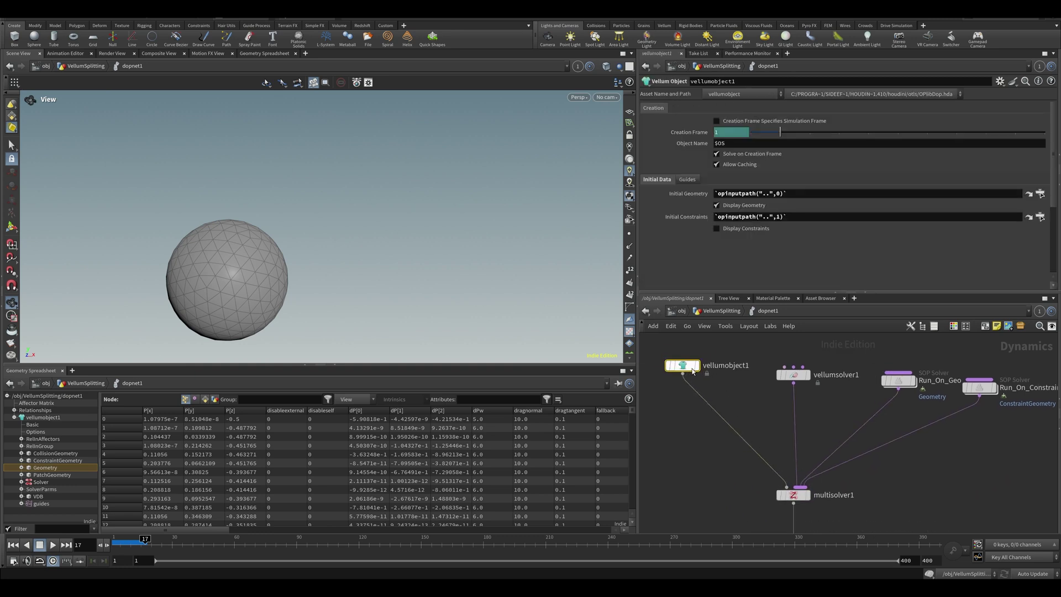
{"action": "middle_click_drag", "start_coordinate": [762, 445], "coordinate": [706, 424]}
{"action": "scroll", "coordinate": [725, 349], "scroll_direction": "down", "scroll_amount": 4}
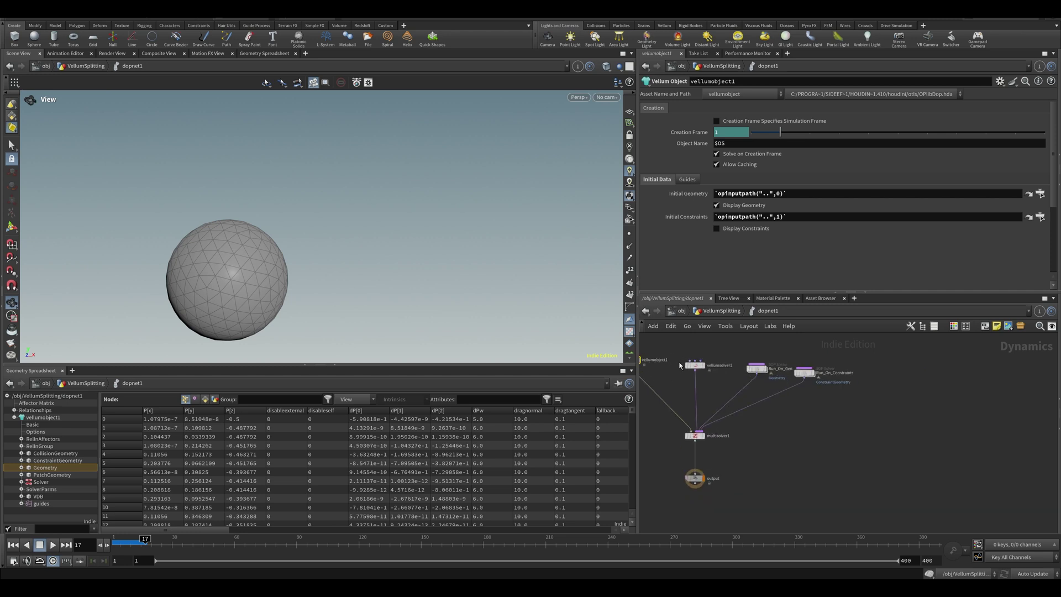
{"action": "left_click", "coordinate": [694, 363]}
{"action": "mouse_move", "coordinate": [693, 359]}
{"action": "left_mouse_down"}
{"action": "mouse_move", "coordinate": [681, 359]}
{"action": "mouse_move", "coordinate": [689, 358]}
{"action": "left_mouse_up"}
{"action": "left_click", "coordinate": [756, 368]}
{"action": "left_click_drag", "start_coordinate": [756, 368], "coordinate": [805, 379]}
{"action": "left_click", "coordinate": [694, 436]}
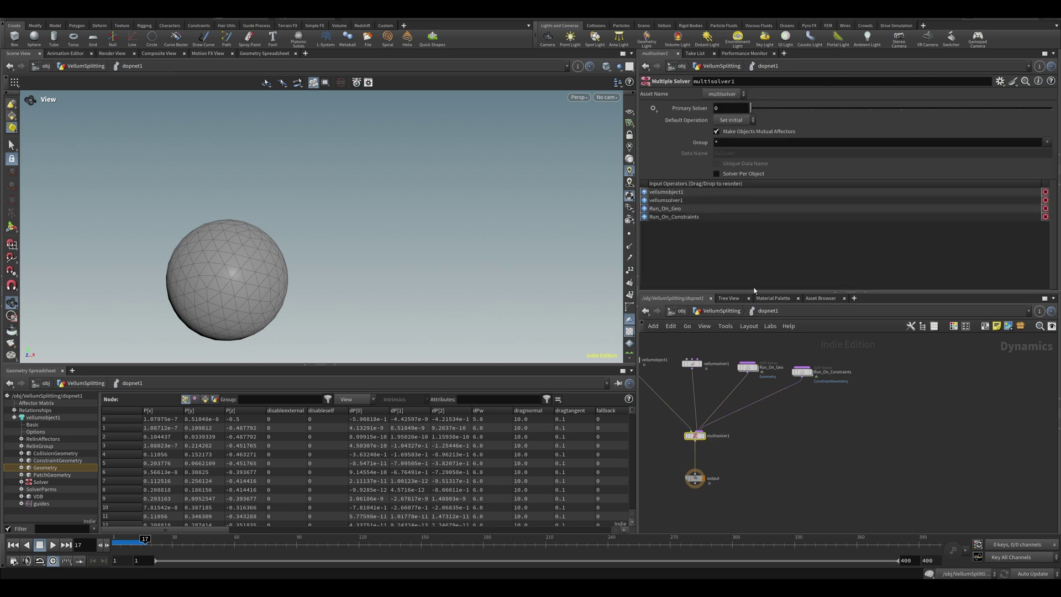
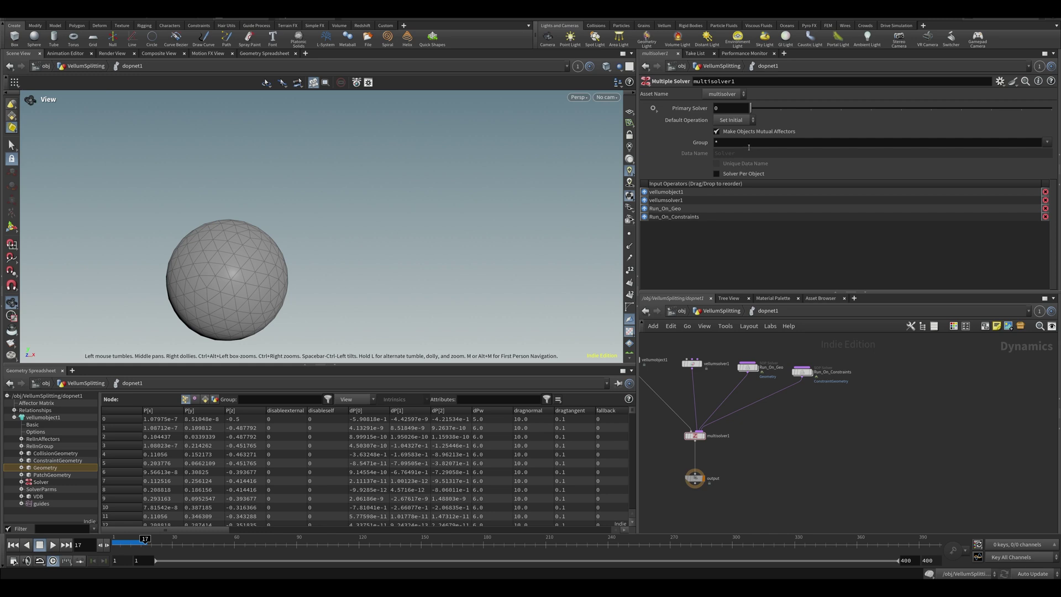
- Rewind to frame 1 and expand RelInGroup and RelInAffectors of vellumobject1 with multisolver1's Make Objects Mutual Affectors enabled
{"action": "left_click", "coordinate": [759, 133]}
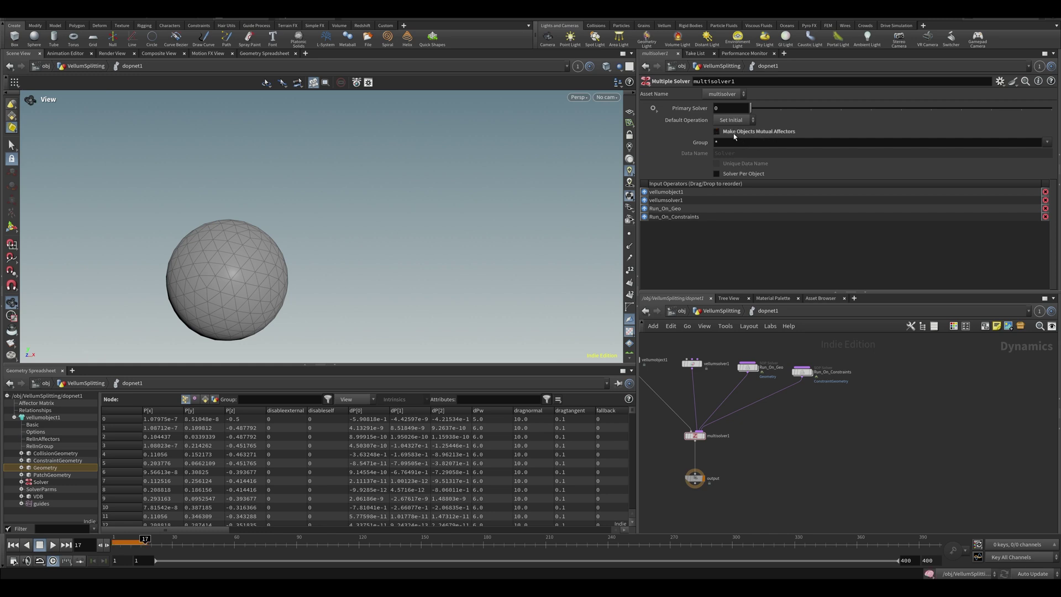
{"action": "left_click", "coordinate": [717, 131]}
{"action": "key", "text": "ctrl+Up"}
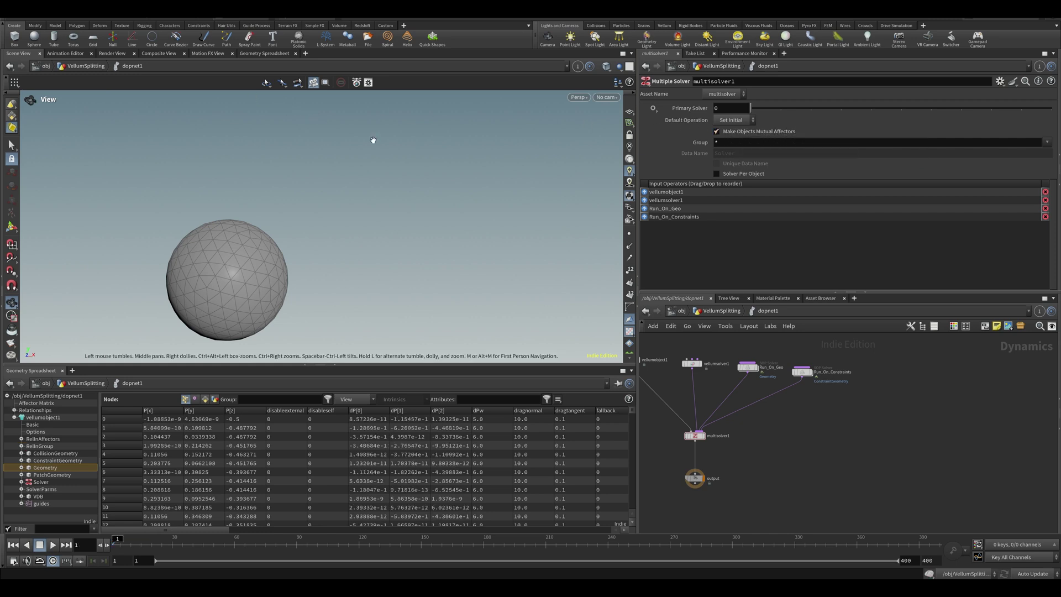
{"action": "left_click", "coordinate": [731, 132]}
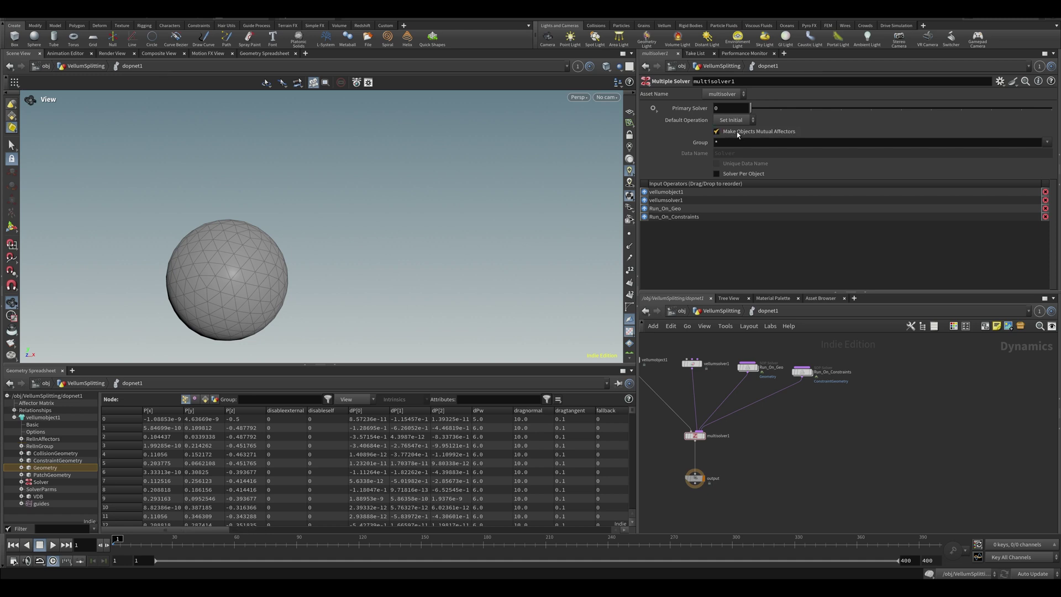
{"action": "left_click", "coordinate": [740, 133]}
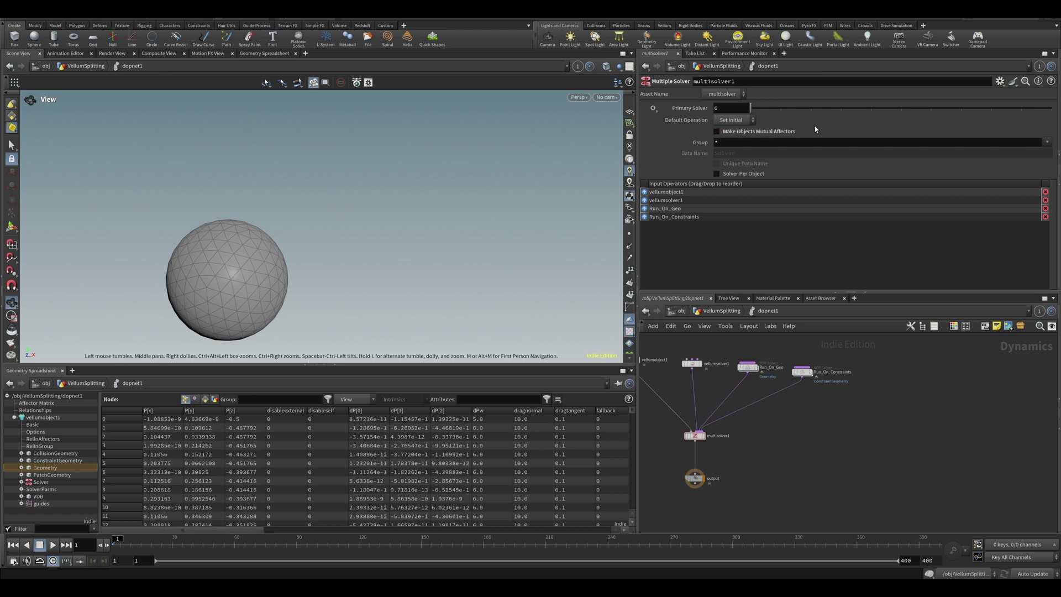
{"action": "left_click", "coordinate": [747, 131]}
{"action": "left_click", "coordinate": [25, 445]}
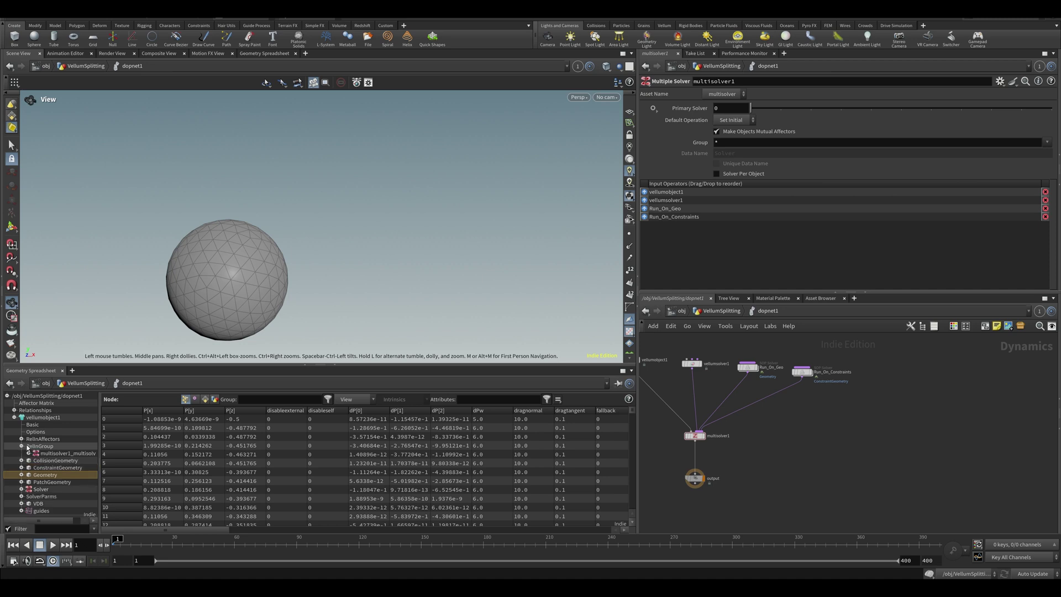
{"action": "left_click", "coordinate": [21, 438]}
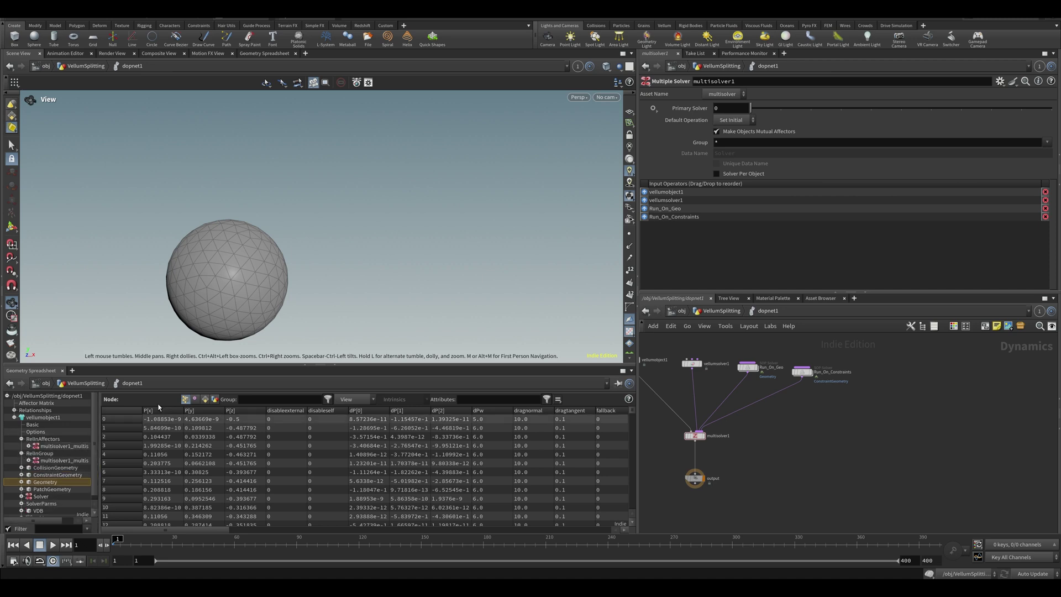
- Turn off Make Objects Mutual Affectors on multisolver1 and check its effect on RelInAffectors and RelInGroup
{"action": "left_click", "coordinate": [735, 133]}
{"action": "left_click", "coordinate": [21, 438]}
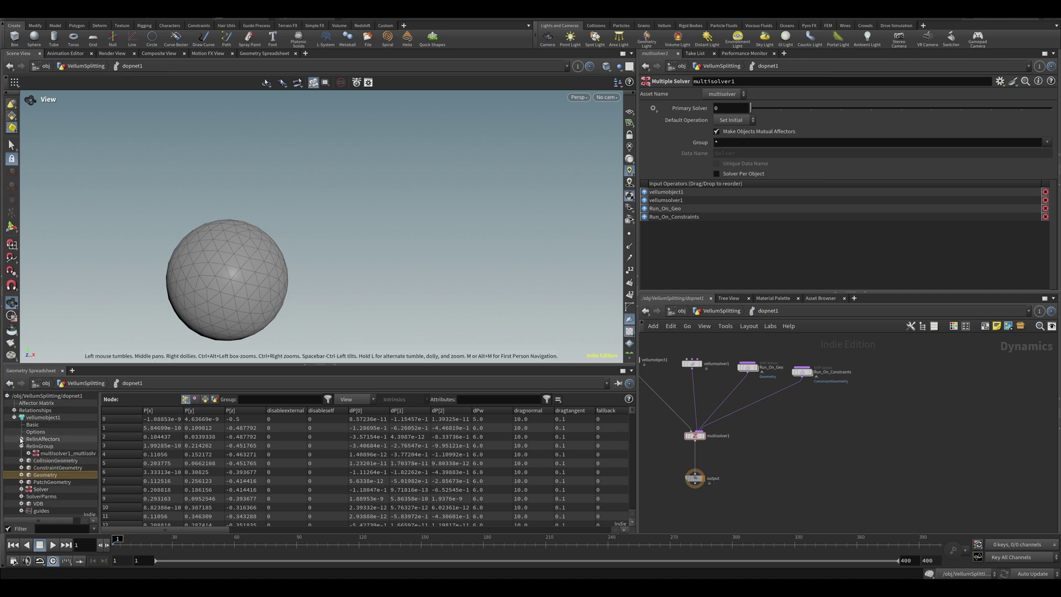
{"action": "left_click", "coordinate": [21, 446]}
{"action": "left_click", "coordinate": [22, 439]}
{"action": "left_click", "coordinate": [21, 439]}
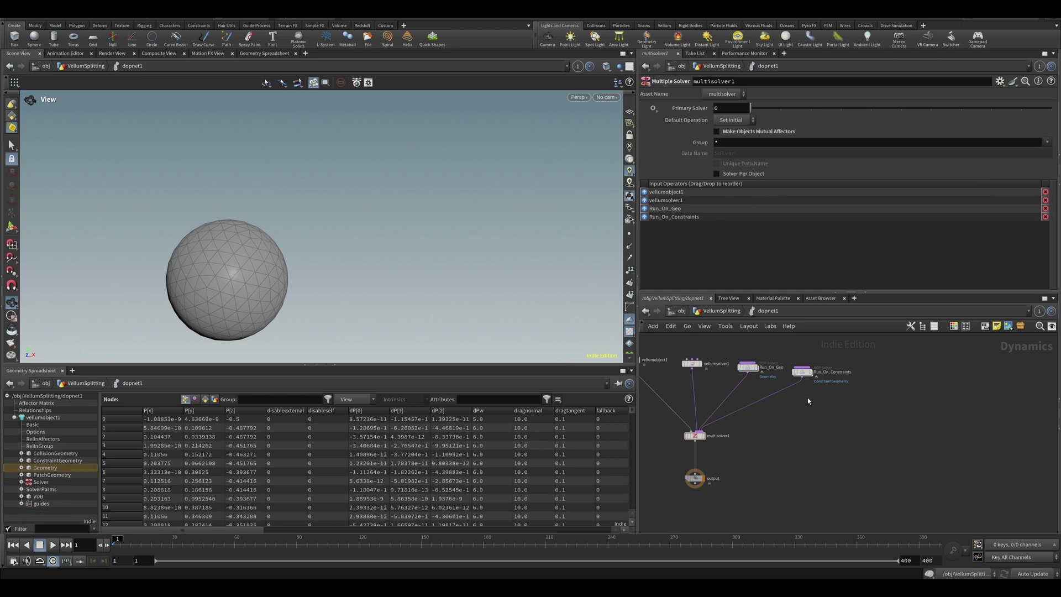
- Check the parameters of both SOP solvers and vellumsolver1, then leave Make Objects Mutual Affectors disabled on multisolver1
{"action": "left_click", "coordinate": [802, 371]}
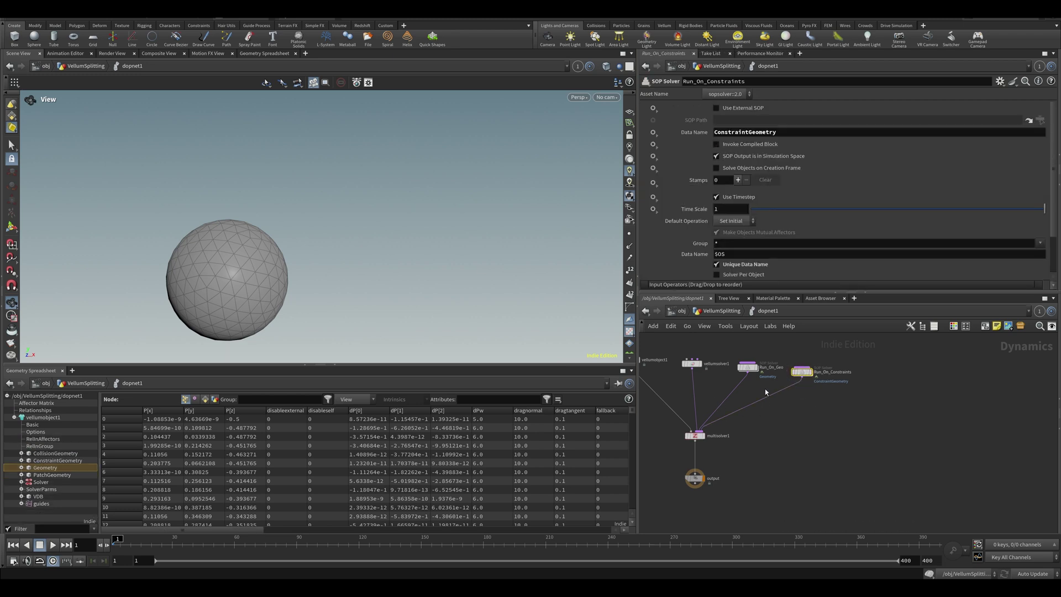
{"action": "left_click_drag", "start_coordinate": [747, 367], "coordinate": [751, 367]}
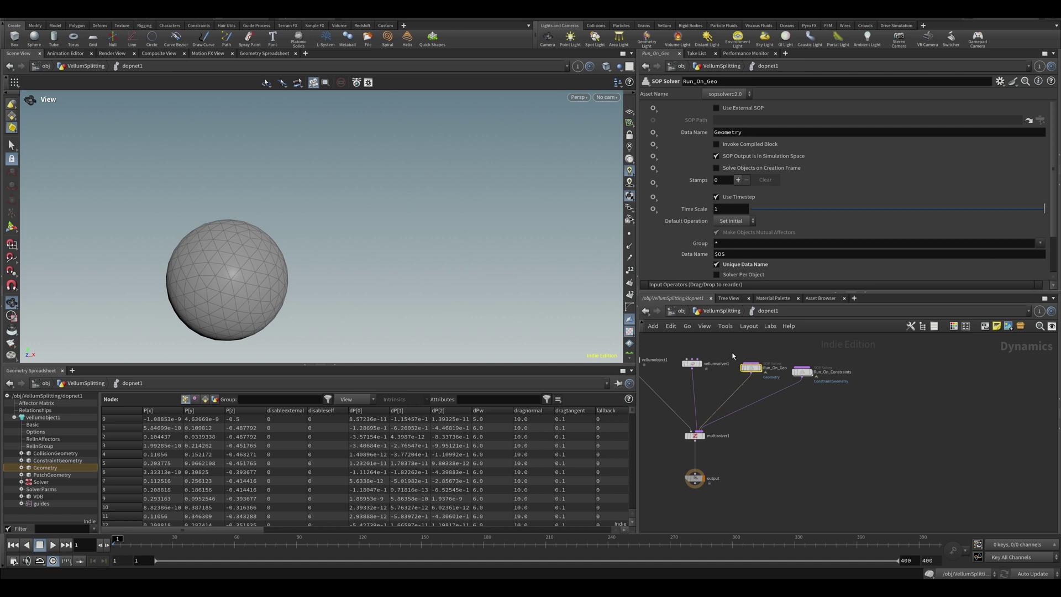
{"action": "left_click", "coordinate": [696, 435]}
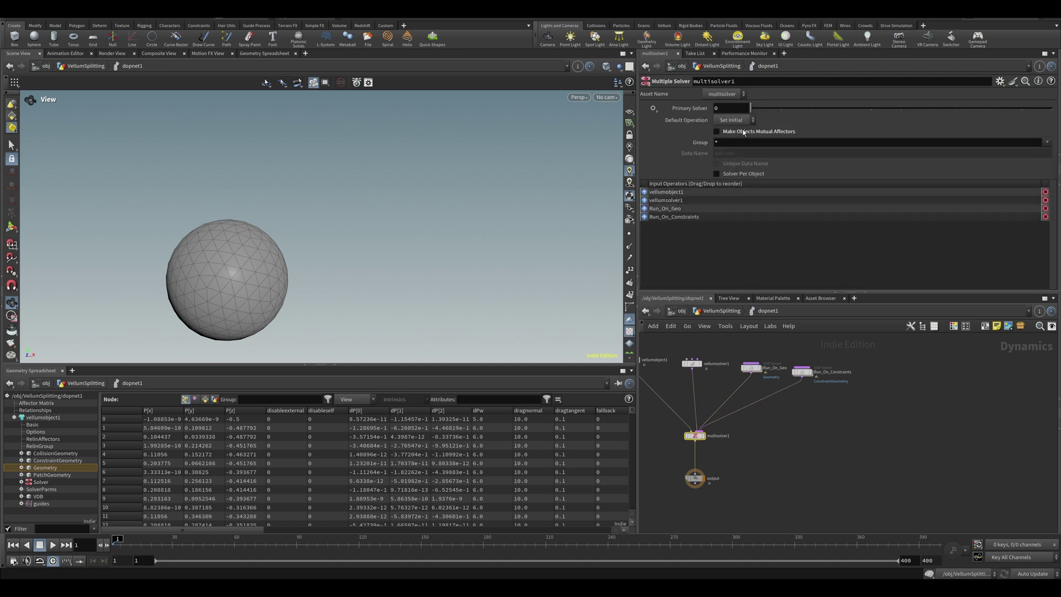
{"action": "left_click", "coordinate": [691, 363]}
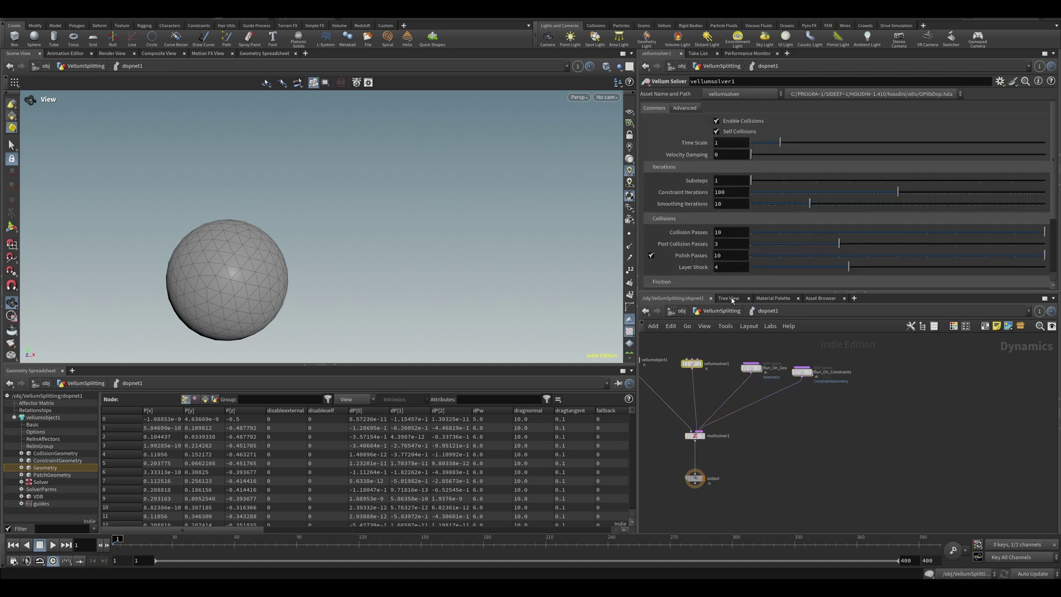
{"action": "left_click", "coordinate": [696, 436]}
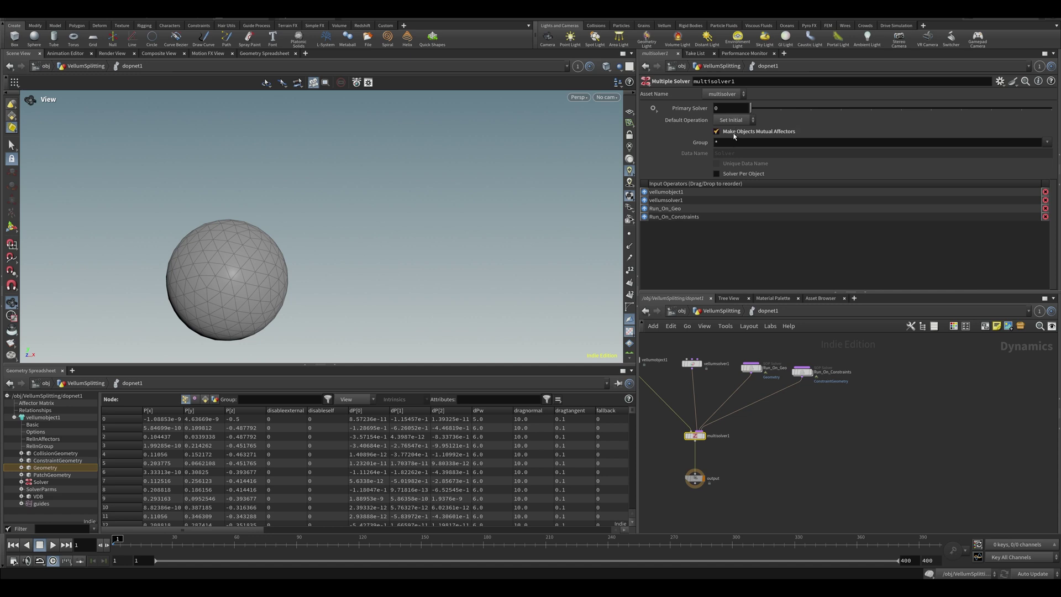
{"action": "left_click", "coordinate": [768, 131]}
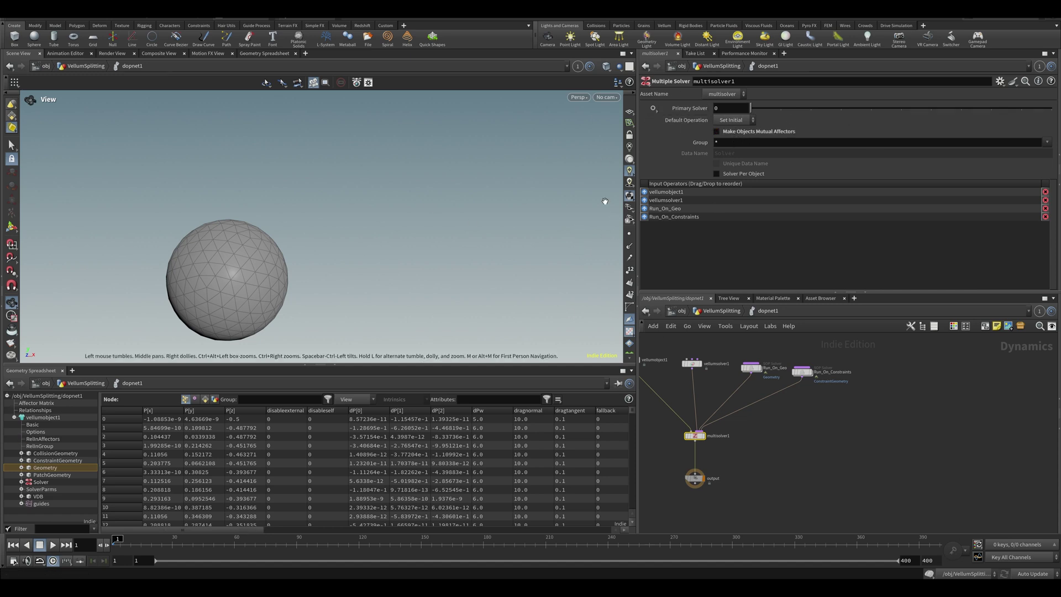
- Copy the seven nodes of the for-each fracture loop, from its block begin to its block end, in the VellumSplitting network
{"action": "middle_click_drag", "start_coordinate": [376, 352], "coordinate": [471, 274]}
{"action": "scroll", "coordinate": [475, 279], "scroll_direction": "down", "scroll_amount": 2}
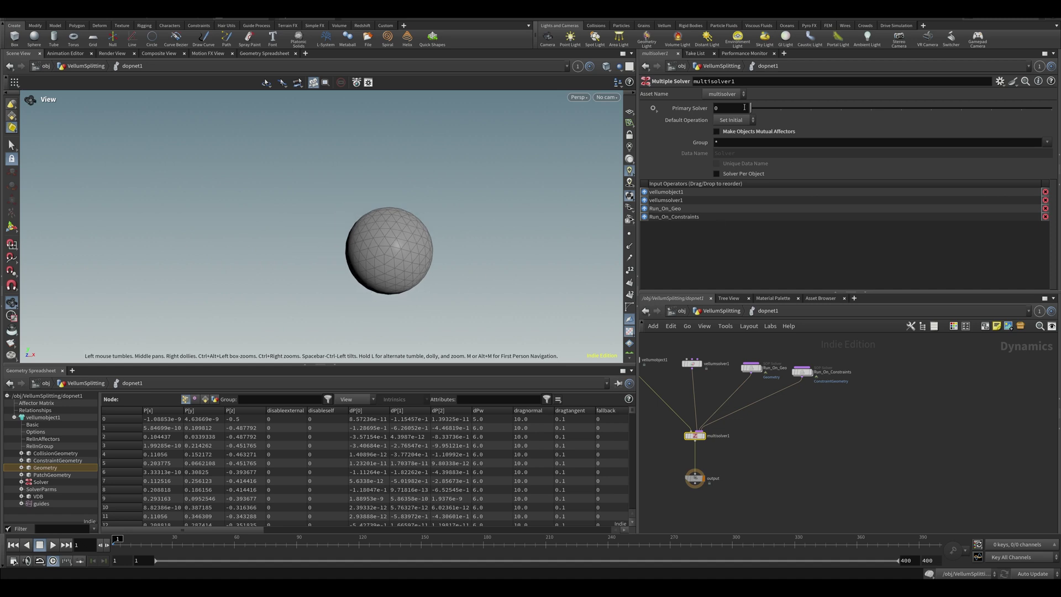
{"action": "middle_click_drag", "start_coordinate": [746, 373], "coordinate": [743, 404]}
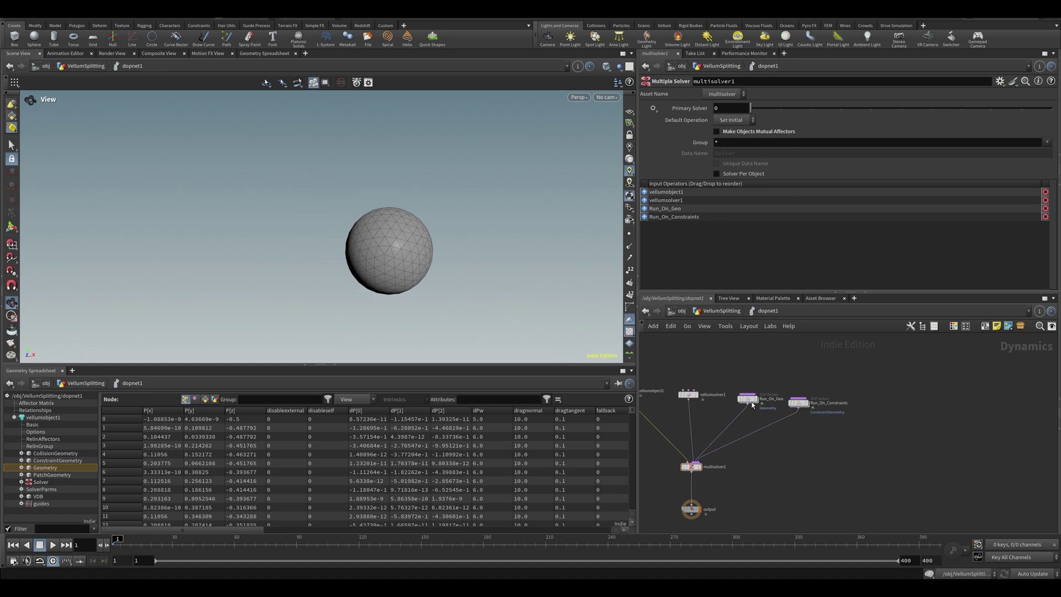
{"action": "key", "text": "u"}
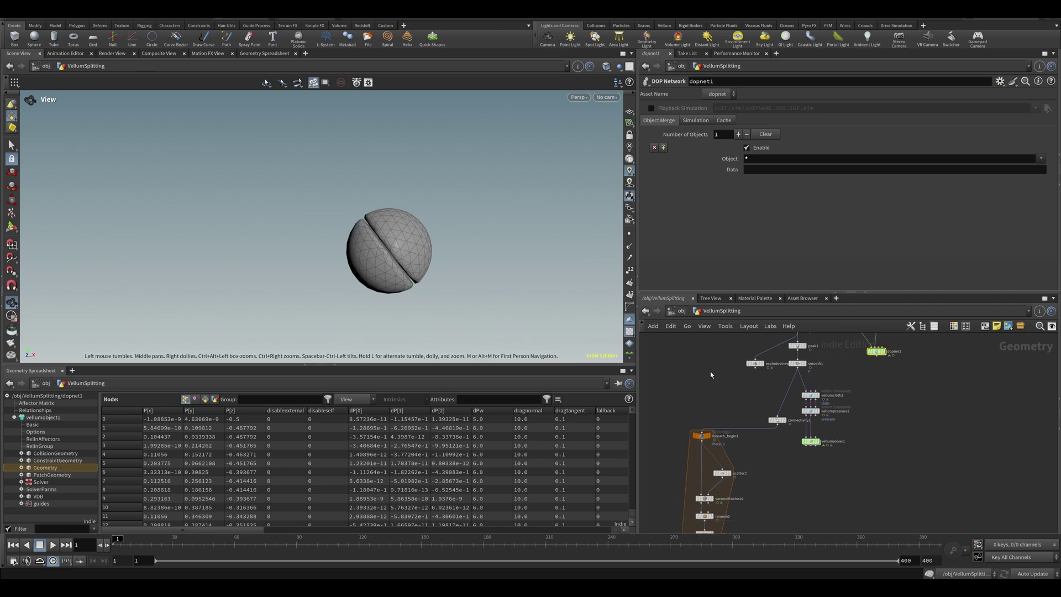
{"action": "scroll", "coordinate": [711, 373], "scroll_direction": "down", "scroll_amount": 5}
{"action": "middle_click_drag", "start_coordinate": [710, 375], "coordinate": [719, 361]}
{"action": "left_click_drag", "start_coordinate": [679, 370], "coordinate": [727, 469]}
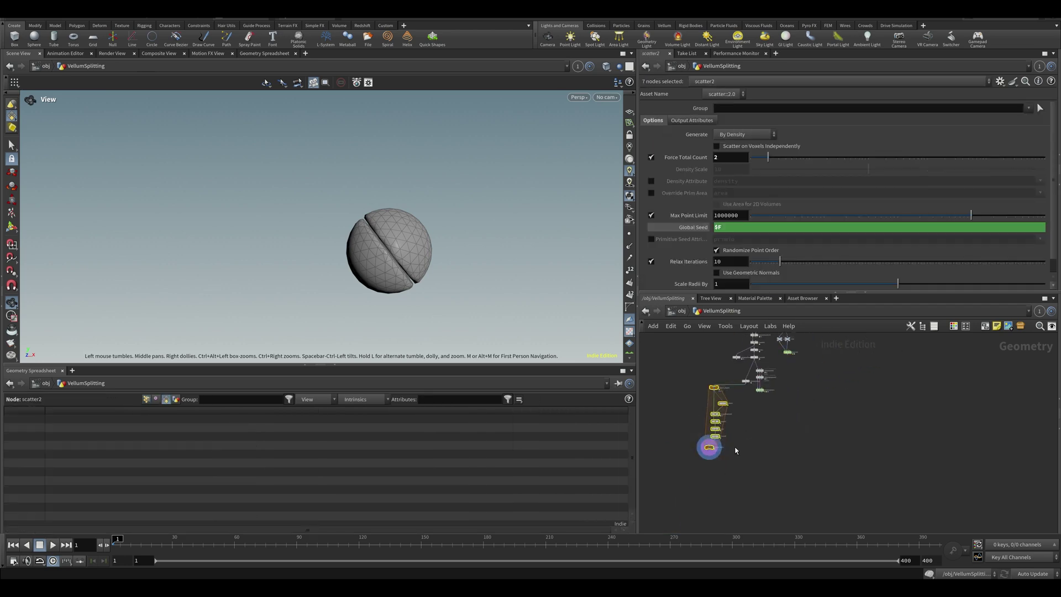
{"action": "key", "text": "ctrl+c"}
{"action": "scroll", "coordinate": [777, 409], "scroll_direction": "up", "scroll_amount": 5}
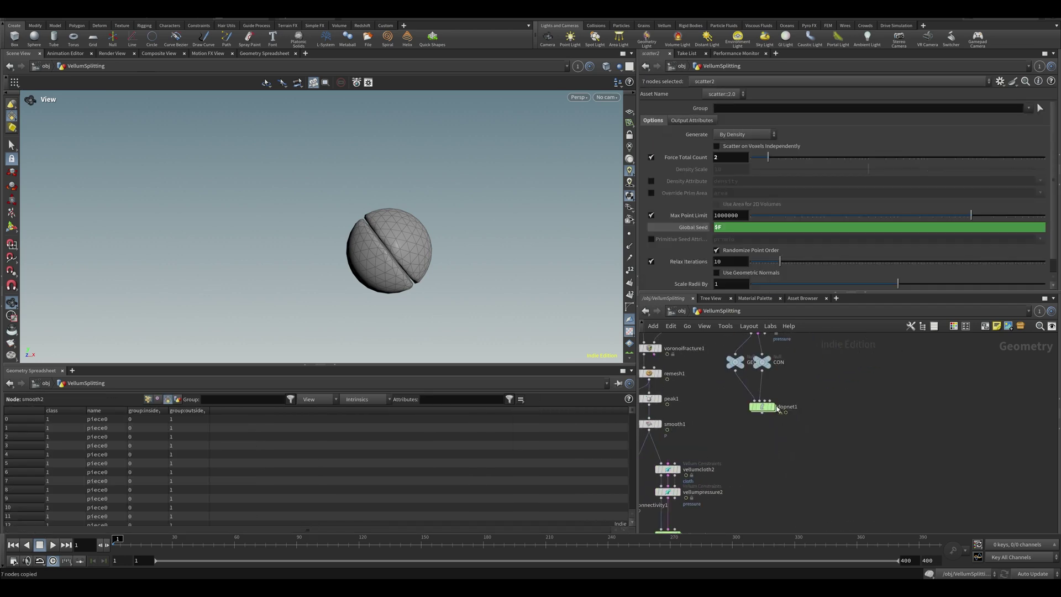
- Enter the Run_On_Geo solver in dopnet1, move OUT well below dop_geometry and paste the copied for-each loop nodes
{"action": "double_click", "coordinate": [758, 407]}
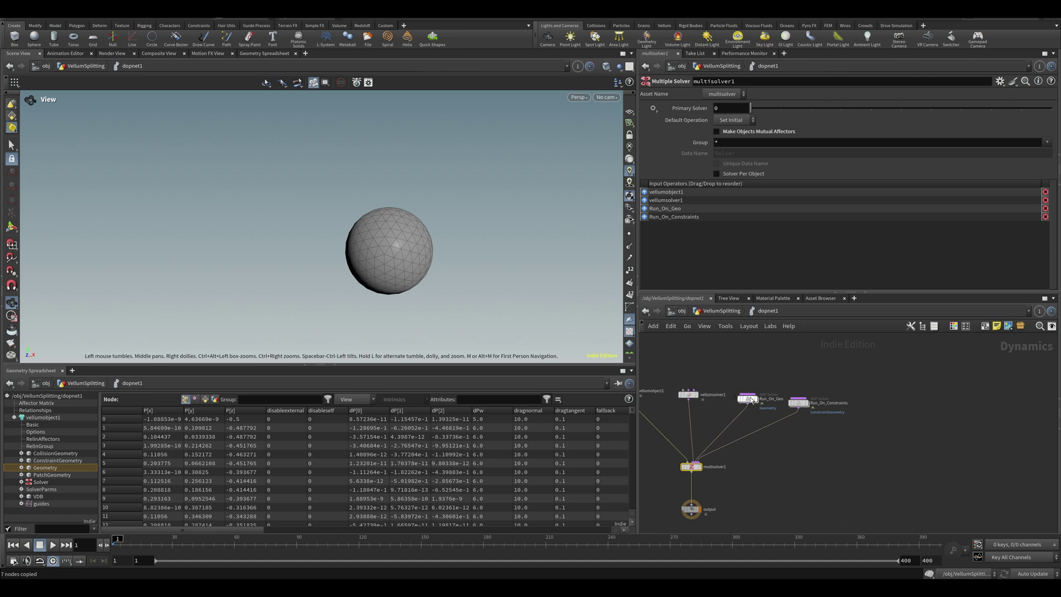
{"action": "left_click", "coordinate": [748, 399]}
{"action": "double_click", "coordinate": [747, 400]}
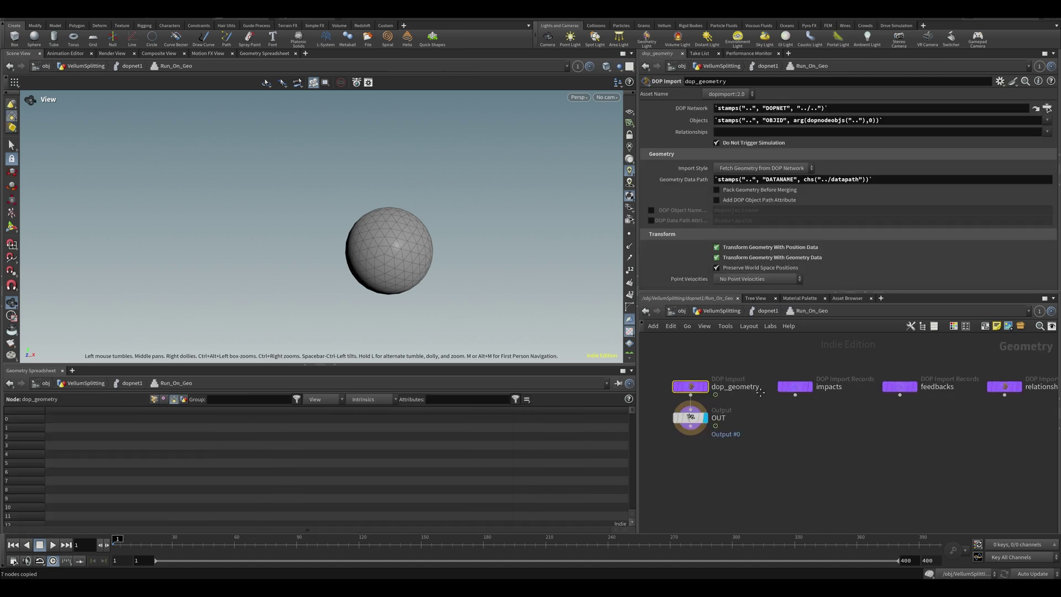
{"action": "middle_click_drag", "start_coordinate": [760, 392], "coordinate": [708, 383]}
{"action": "scroll", "coordinate": [705, 382], "scroll_direction": "down", "scroll_amount": 5}
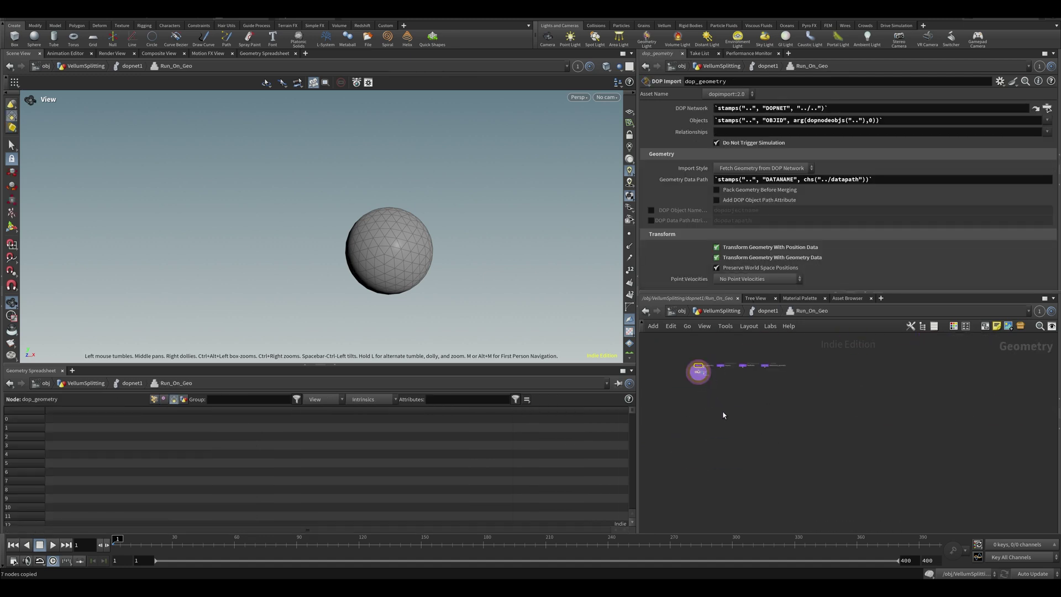
{"action": "scroll", "coordinate": [707, 407], "scroll_direction": "up", "scroll_amount": 5}
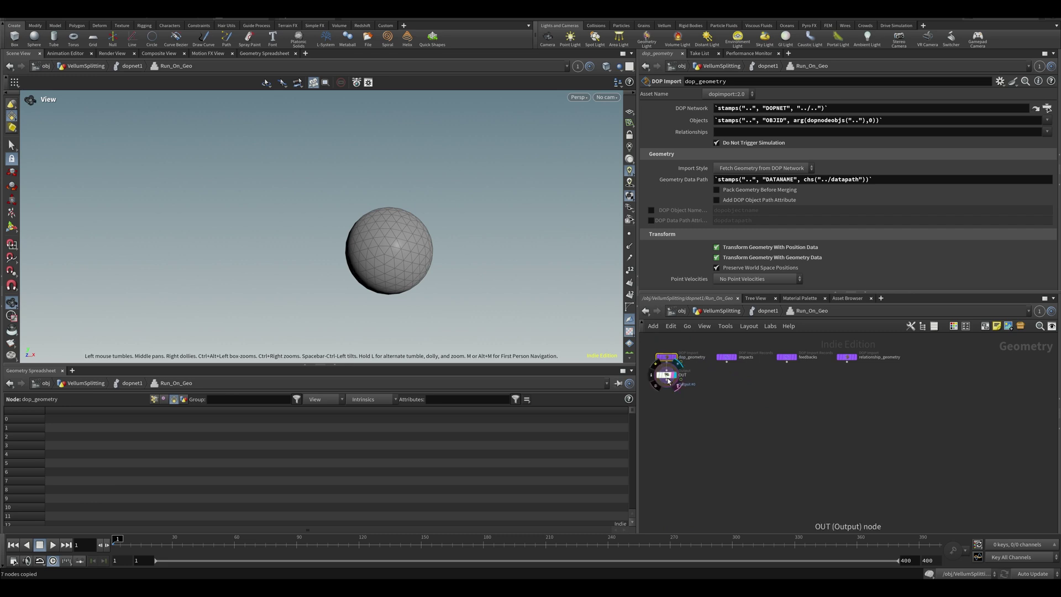
{"action": "left_click_drag", "start_coordinate": [668, 381], "coordinate": [668, 515]}
{"action": "key", "text": "ctrl+v"}
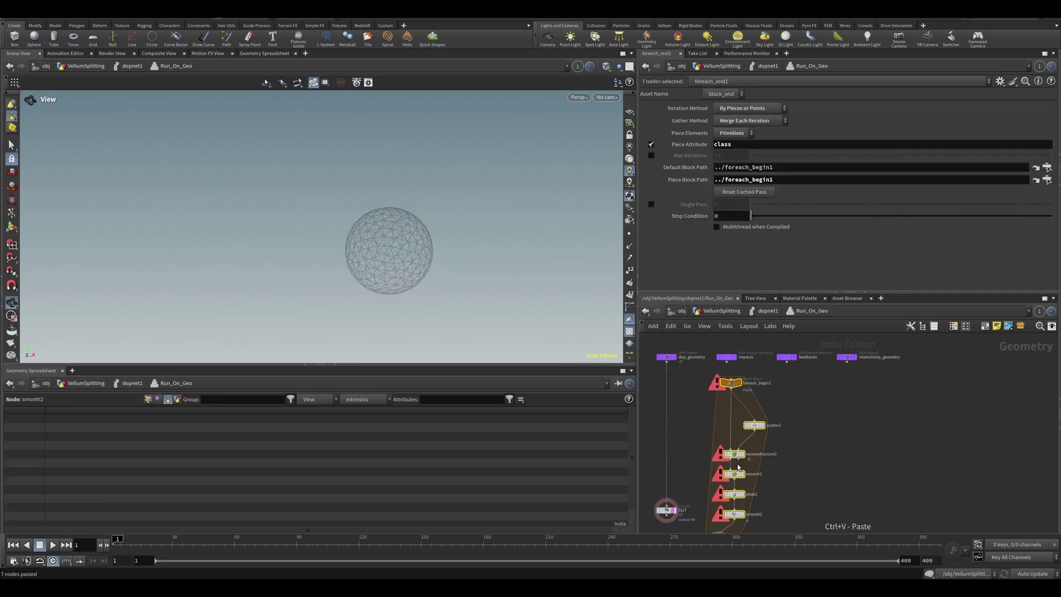
- Wire dop_geometry into the pasted foreach_begin1 and arrange the loop nodes beside OUT
{"action": "left_click", "coordinate": [741, 400]}
{"action": "left_click", "coordinate": [666, 362]}
{"action": "left_click", "coordinate": [731, 378]}
{"action": "middle_click_drag", "start_coordinate": [741, 434], "coordinate": [765, 347]}
{"action": "left_click_drag", "start_coordinate": [689, 424], "coordinate": [673, 463]}
{"action": "middle_click_drag", "start_coordinate": [727, 336], "coordinate": [712, 400]}
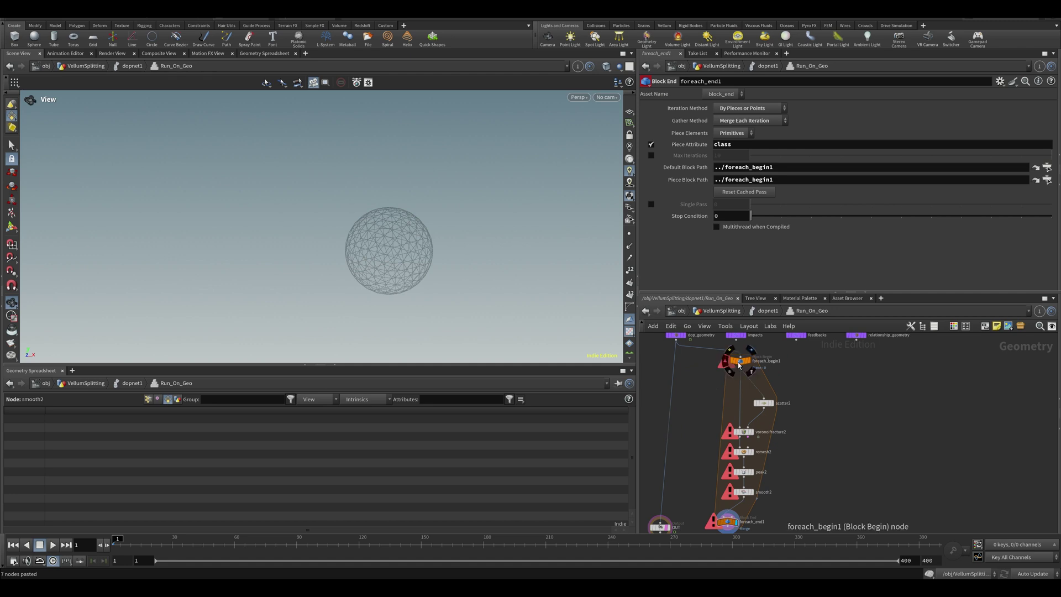
{"action": "left_click_drag", "start_coordinate": [738, 365], "coordinate": [728, 377]}
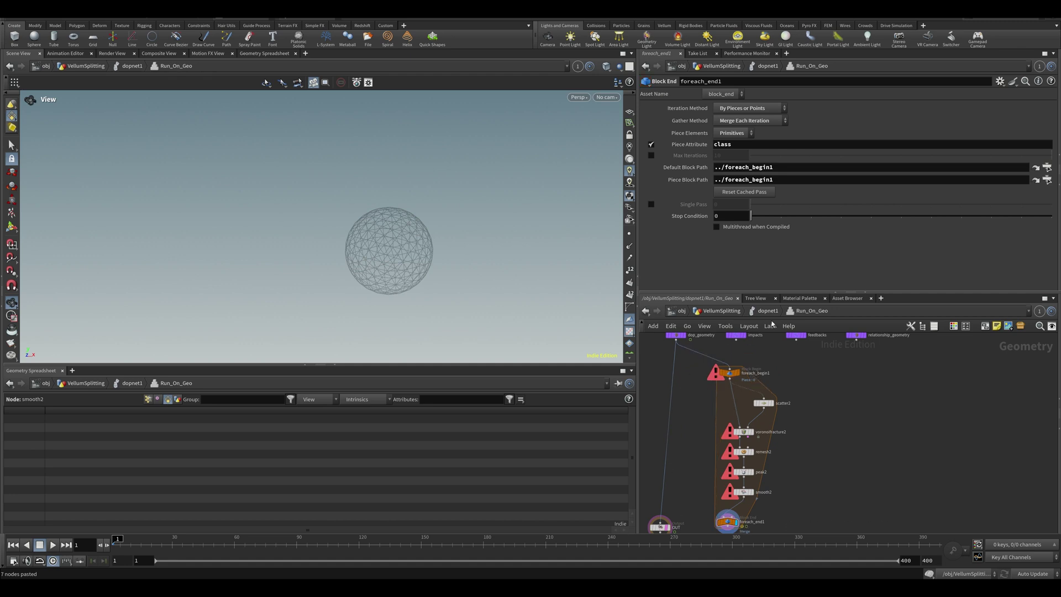
- Run the simulation from the dopnet1 level and check foreach_end1 back inside Run_On_Geo
{"action": "key", "text": "u"}
{"action": "key", "text": "Up"}
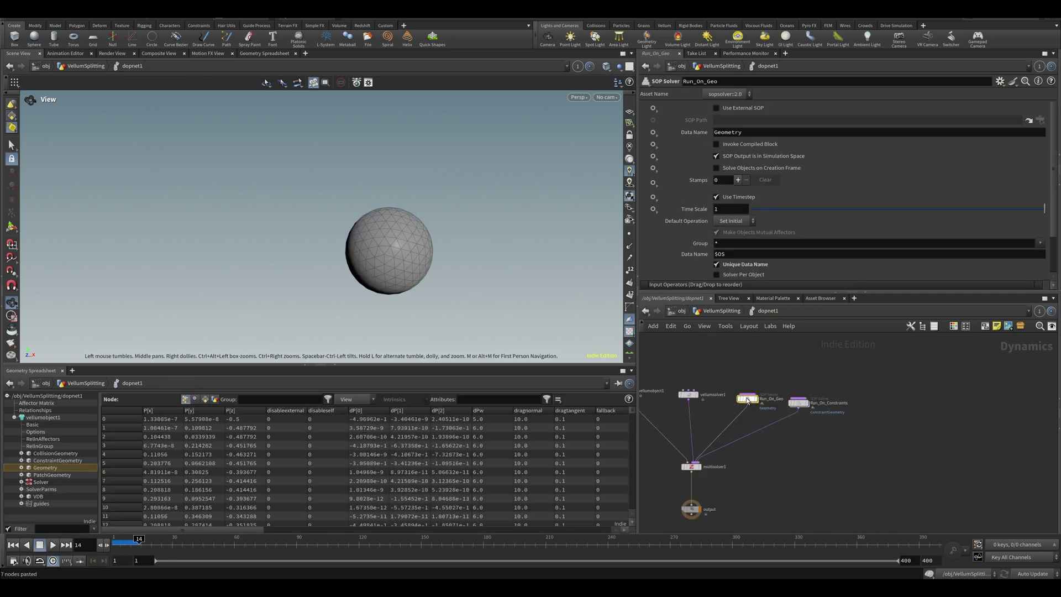
{"action": "double_click", "coordinate": [747, 400]}
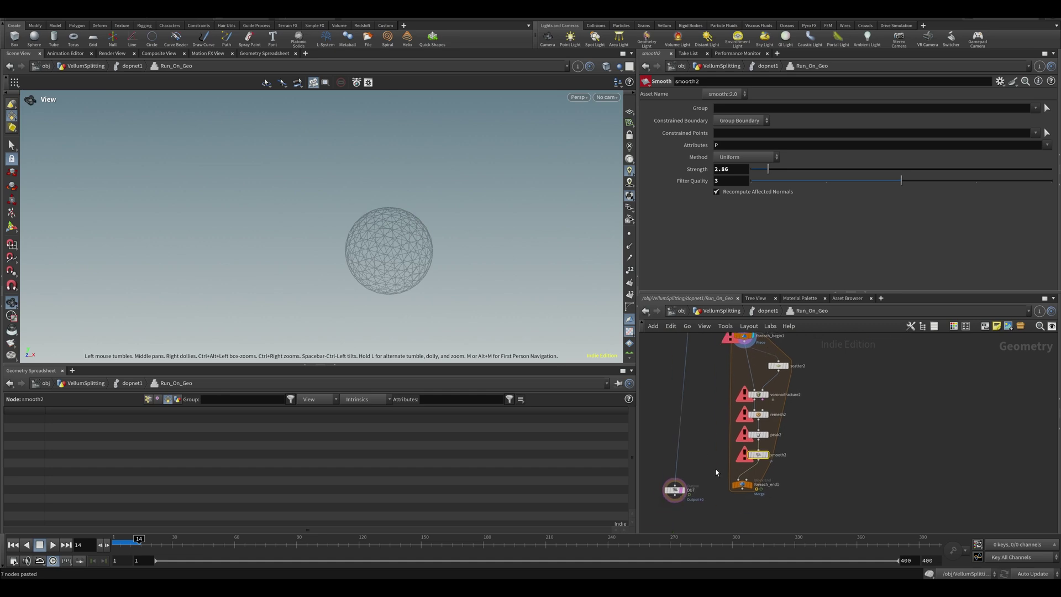
{"action": "left_click_drag", "start_coordinate": [742, 485], "coordinate": [750, 490]}
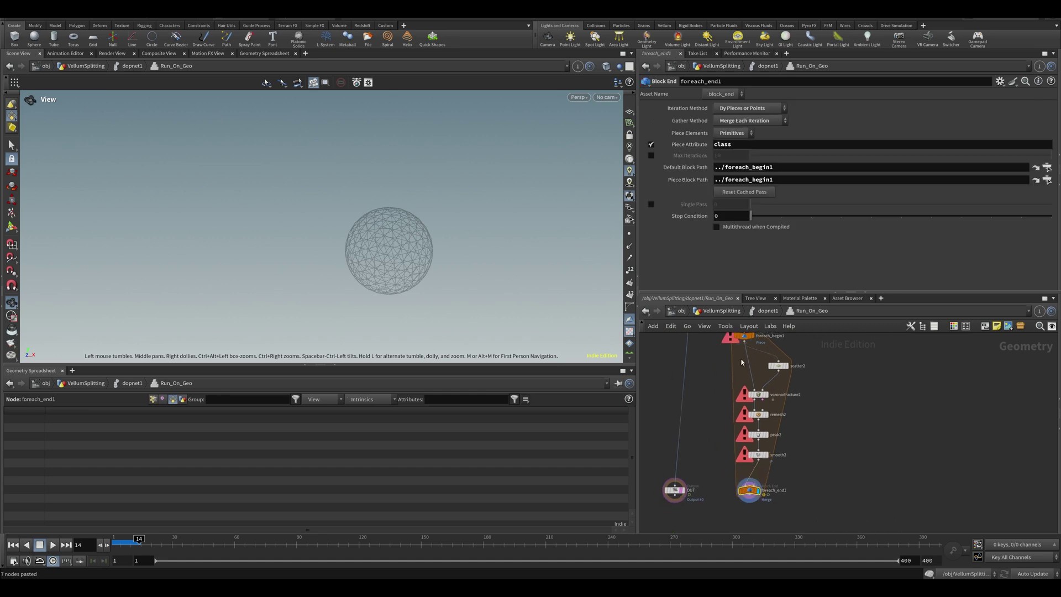
- Insert a Connectivity node between dop_geometry and foreach_begin1 and set its Connectivity Type to Primitive
{"action": "middle_click_drag", "start_coordinate": [729, 406], "coordinate": [722, 466]}
{"action": "key", "text": "Tab"}
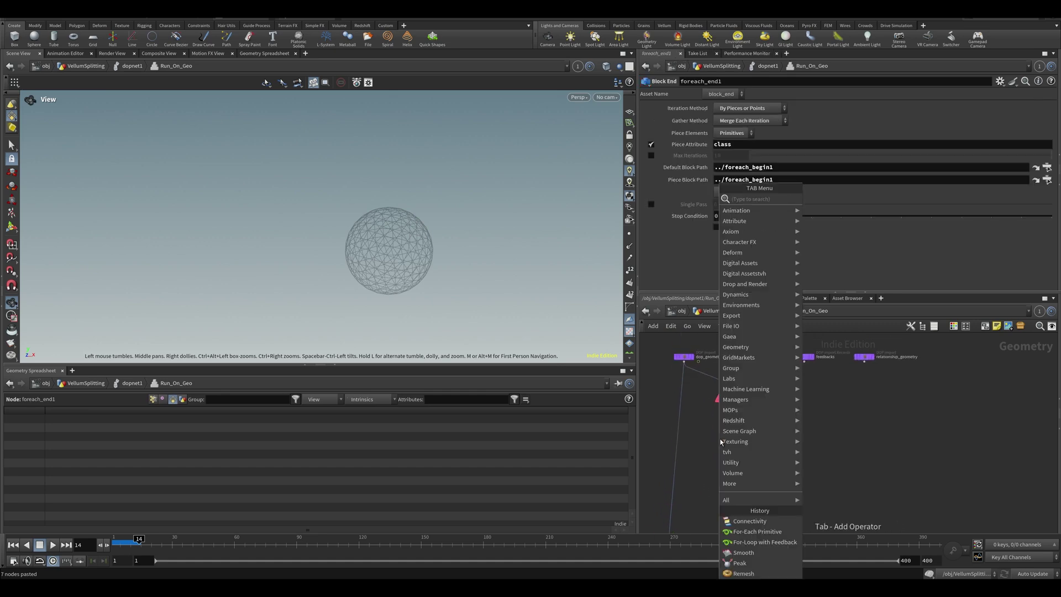
{"action": "type", "text": "coNNEC"}
{"action": "key", "text": "Return"}
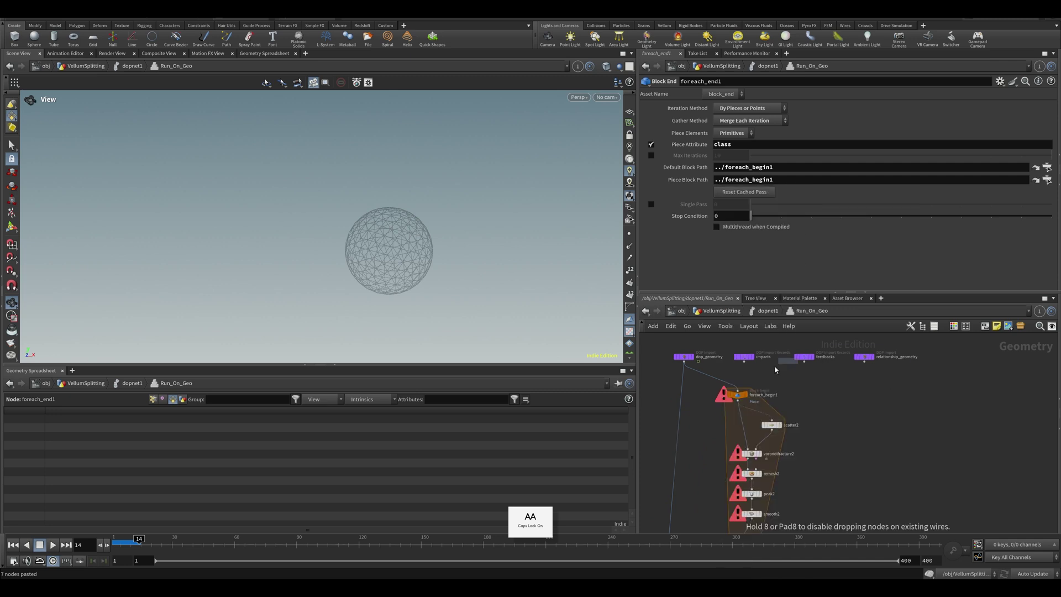
{"action": "left_click", "coordinate": [706, 396]}
{"action": "key", "text": "Caps_Lock"}
{"action": "key", "text": "Caps_Lock"}
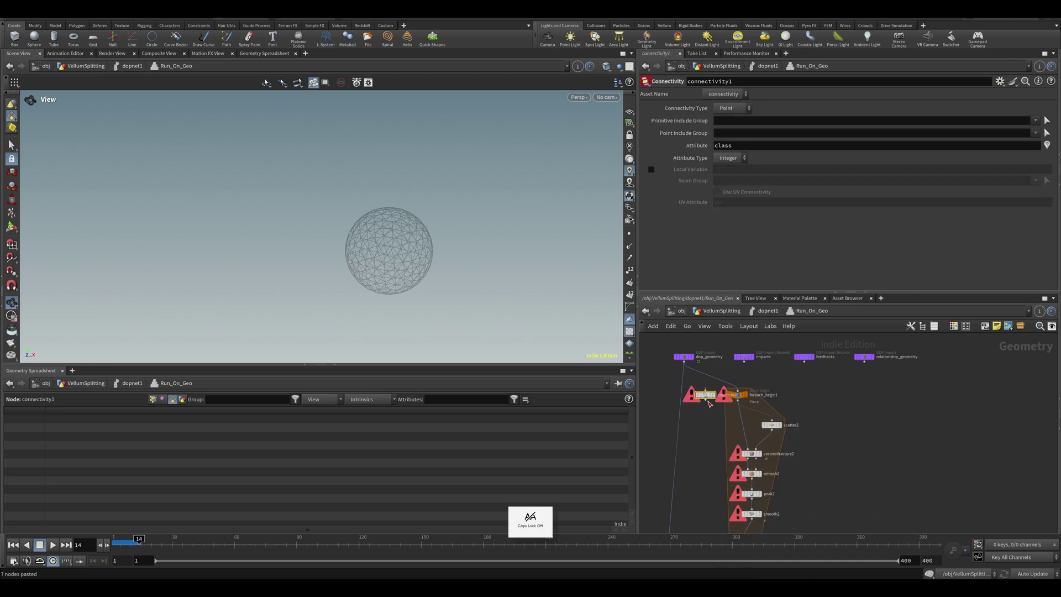
{"action": "left_click_drag", "start_coordinate": [706, 395], "coordinate": [735, 382]}
{"action": "left_click", "coordinate": [732, 107]}
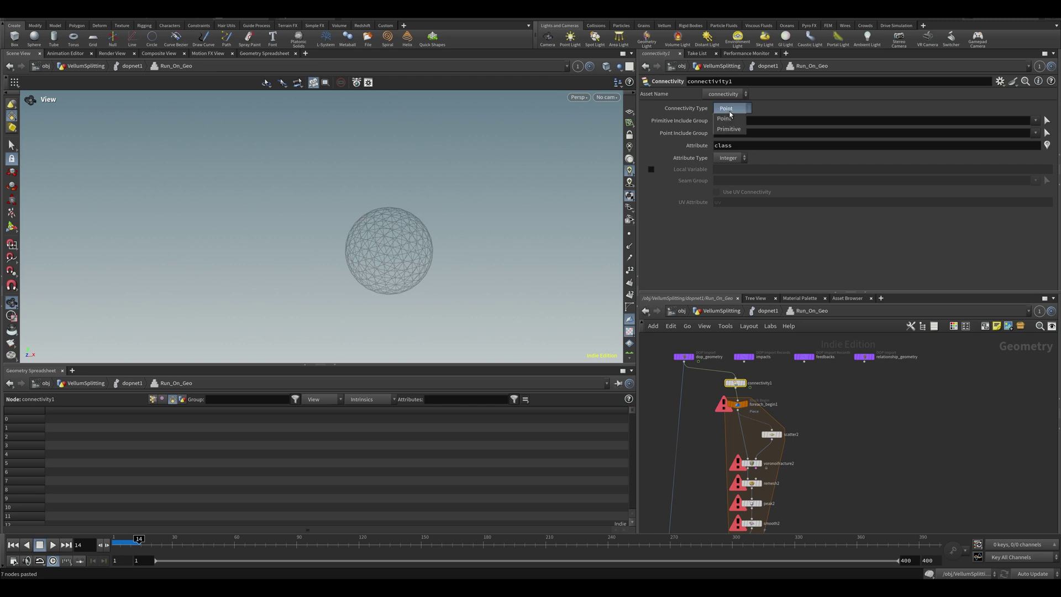
{"action": "left_click", "coordinate": [739, 126]}
- Play the simulation at the dopnet1 level and examine the split produced by foreach_end1 inside Run_On_Geo
{"action": "middle_click_drag", "start_coordinate": [780, 470], "coordinate": [825, 338]}
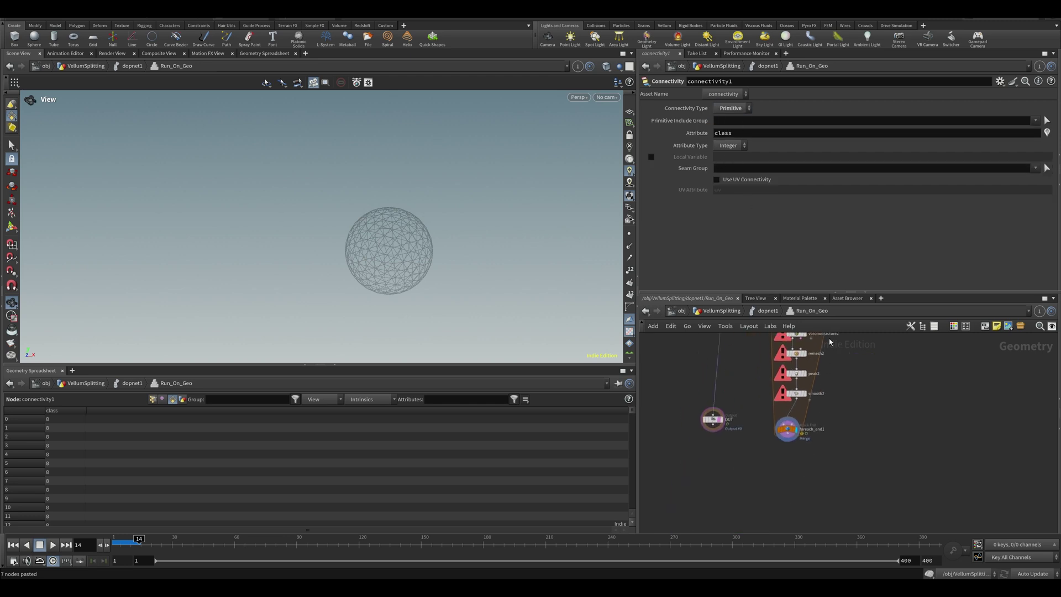
{"action": "left_click", "coordinate": [787, 427]}
{"action": "left_click", "coordinate": [769, 312]}
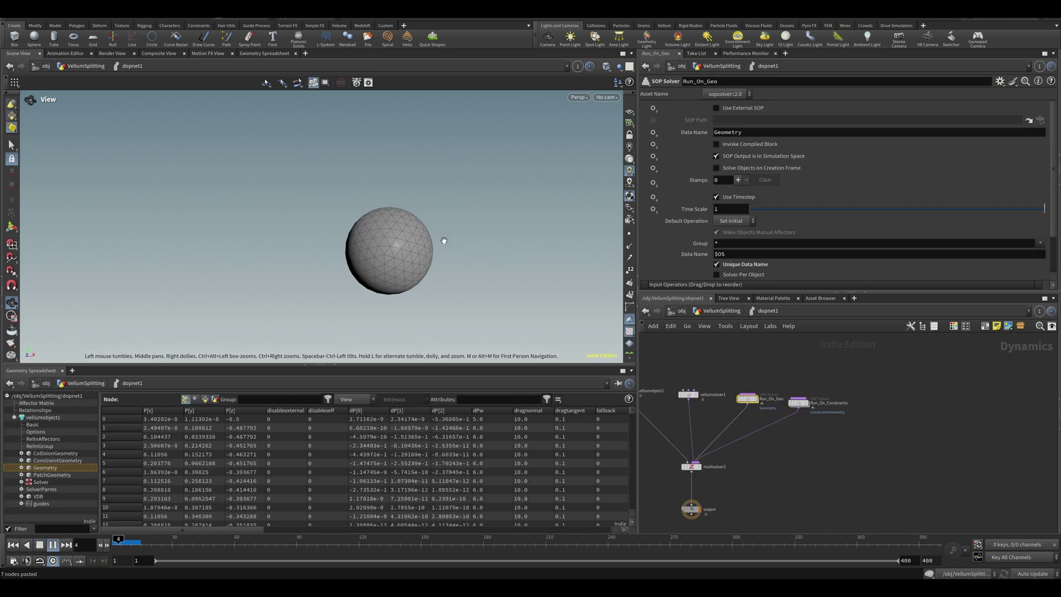
{"action": "double_click", "coordinate": [749, 403]}
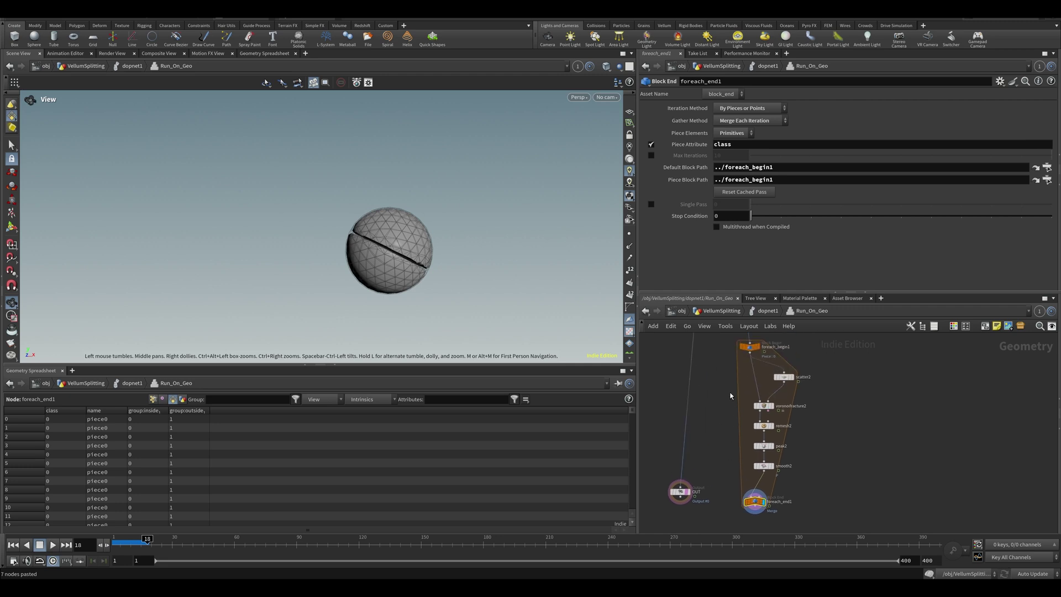
{"action": "left_click", "coordinate": [772, 312]}
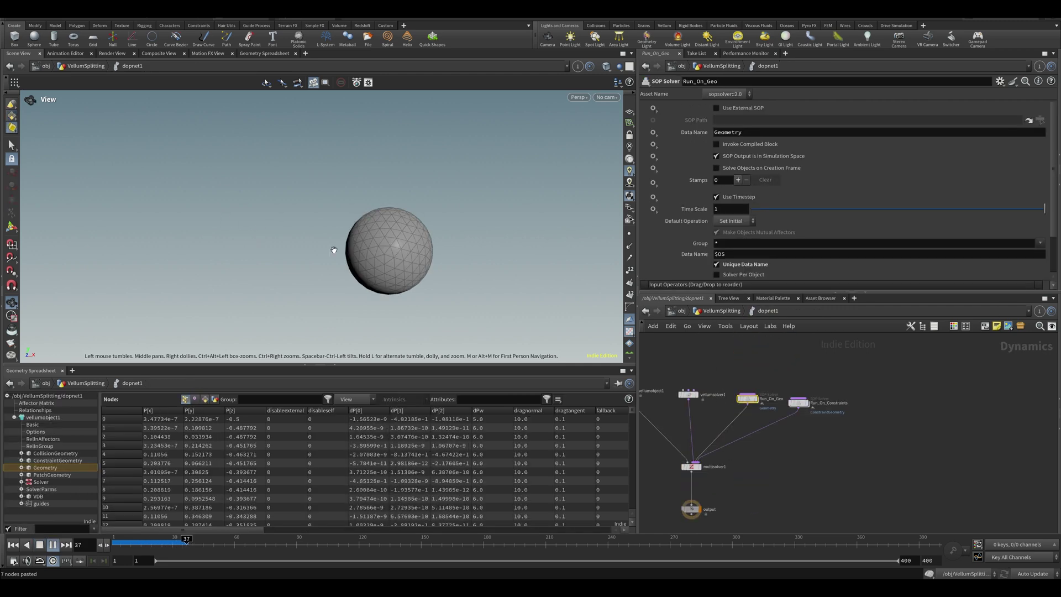
{"action": "double_click", "coordinate": [747, 399]}
- Display OUT to compare the unmodified geometry with the fractured loop result, then return the display to foreach_end1
{"action": "middle_click_drag", "start_coordinate": [699, 453], "coordinate": [737, 422]}
{"action": "left_click_drag", "start_coordinate": [684, 434], "coordinate": [729, 464]}
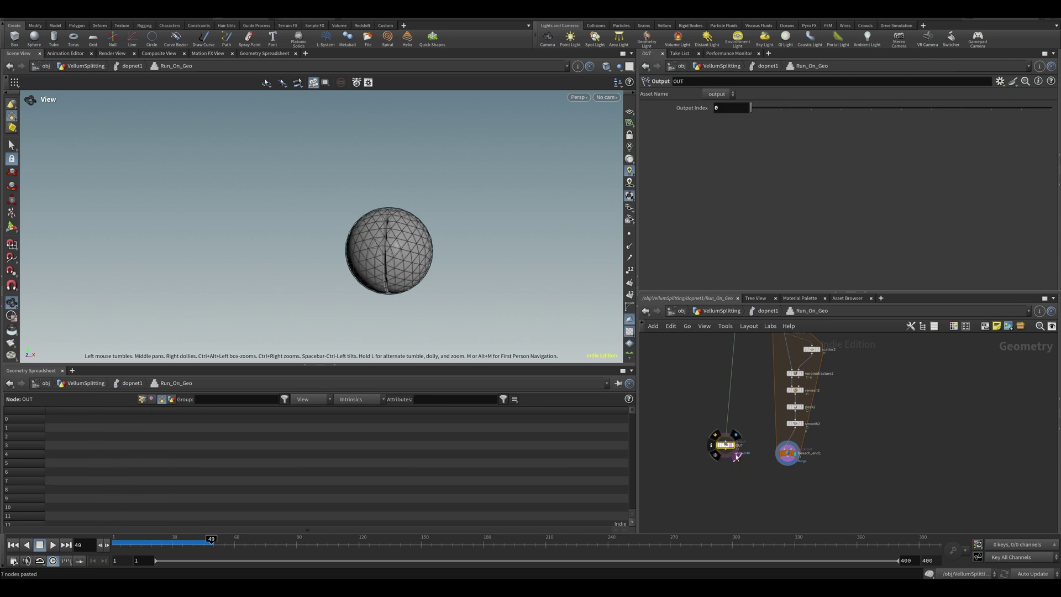
{"action": "left_click", "coordinate": [736, 455]}
{"action": "middle_click_drag", "start_coordinate": [739, 393], "coordinate": [712, 478]}
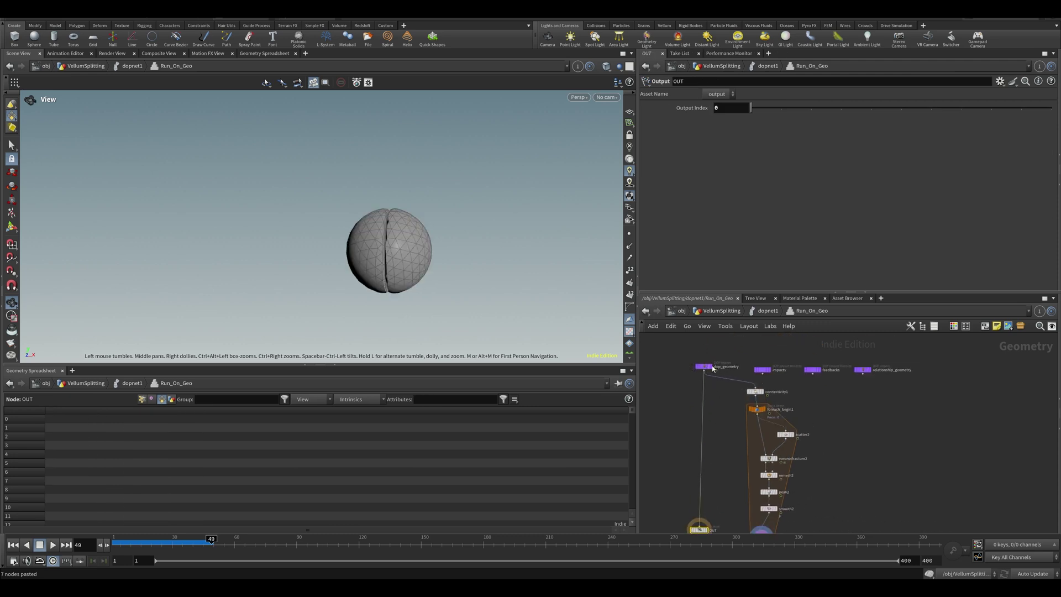
{"action": "middle_click_drag", "start_coordinate": [677, 396], "coordinate": [706, 334]}
{"action": "left_click_drag", "start_coordinate": [702, 447], "coordinate": [730, 476]}
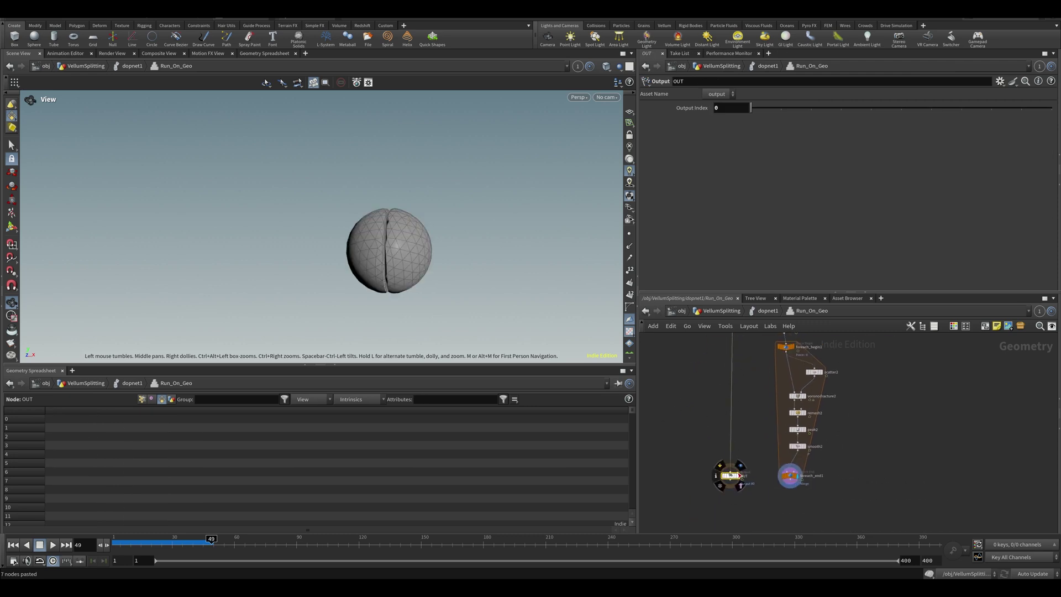
{"action": "left_click", "coordinate": [741, 471]}
{"action": "middle_click_drag", "start_coordinate": [750, 361], "coordinate": [726, 411]}
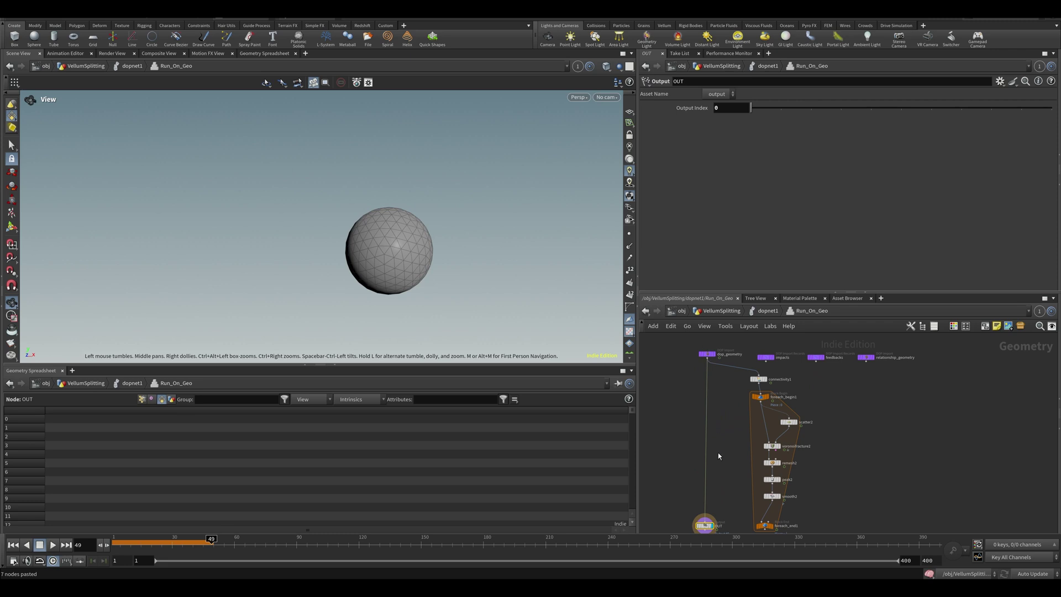
{"action": "middle_click_drag", "start_coordinate": [718, 456], "coordinate": [720, 387]}
{"action": "left_click", "coordinate": [775, 457]}
- Replay the simulation from the start in dopnet1 and reopen Run_On_Geo to view the fracture at frame 17
{"action": "key", "text": "Up"}
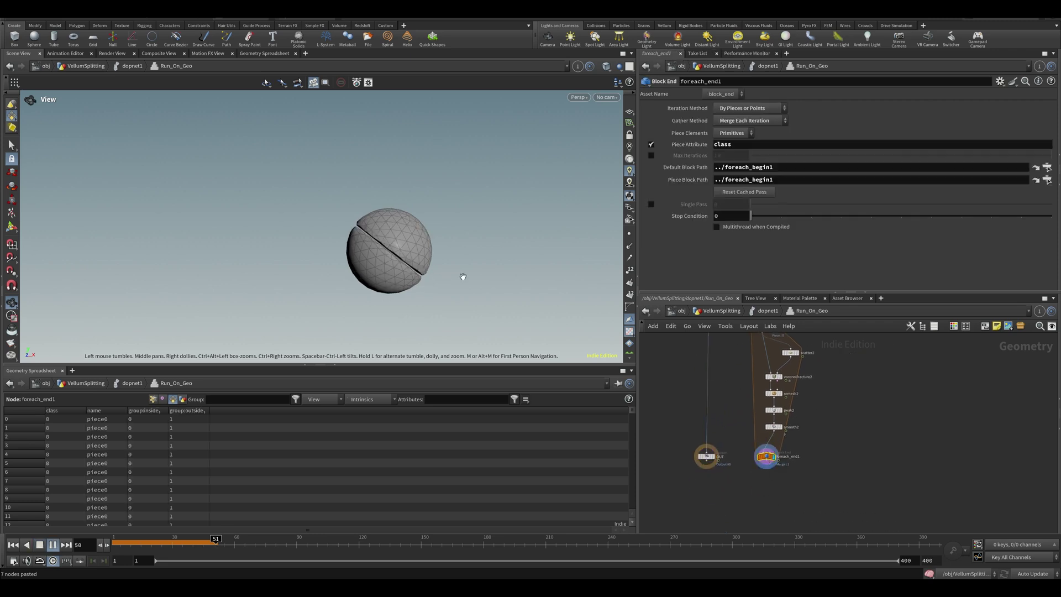
{"action": "key", "text": "ctrl+Up"}
{"action": "left_click", "coordinate": [768, 310]}
{"action": "key", "text": "Up"}
{"action": "key", "text": "Up"}
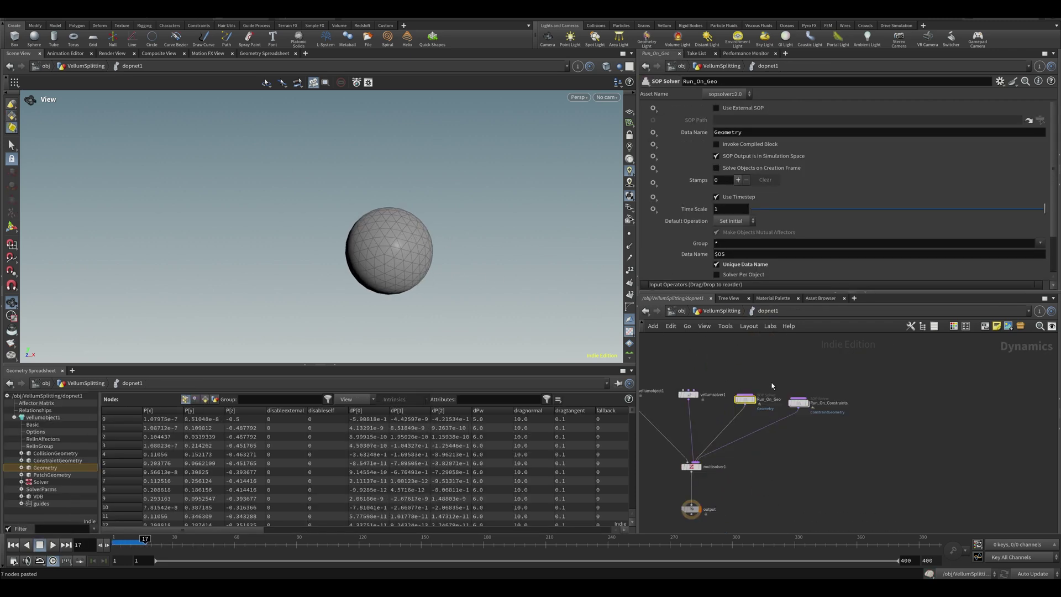
{"action": "double_click", "coordinate": [745, 399]}
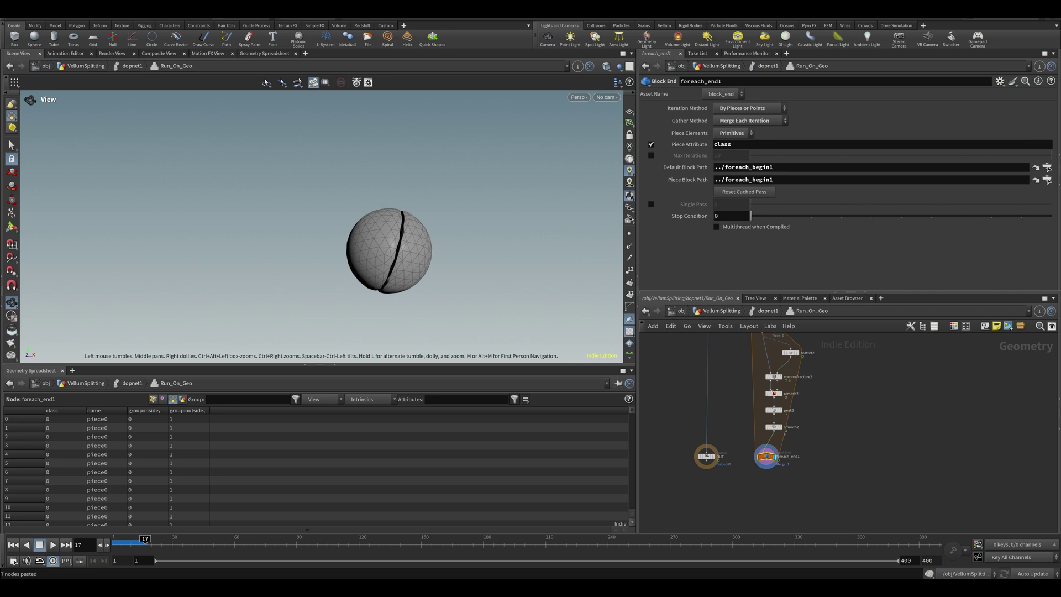
- Move OUT further down, well below foreach_end1, to make room in the Run_On_Geo network
{"action": "middle_click_drag", "start_coordinate": [732, 361], "coordinate": [720, 435]}
{"action": "middle_click_drag", "start_coordinate": [765, 519], "coordinate": [784, 481]}
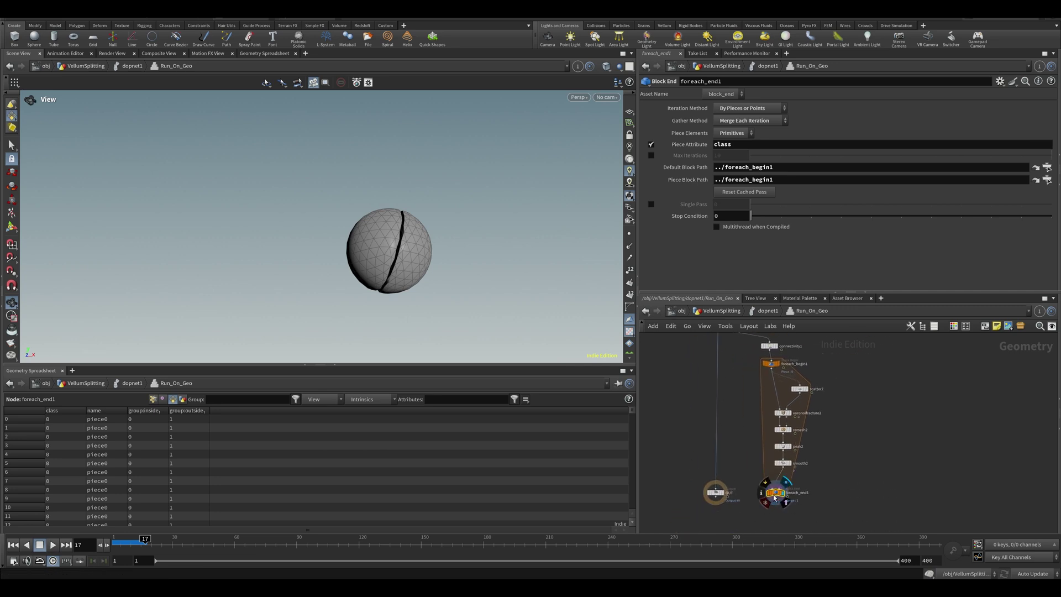
{"action": "left_click_drag", "start_coordinate": [776, 494], "coordinate": [779, 498]}
{"action": "middle_click_drag", "start_coordinate": [725, 438], "coordinate": [740, 403]}
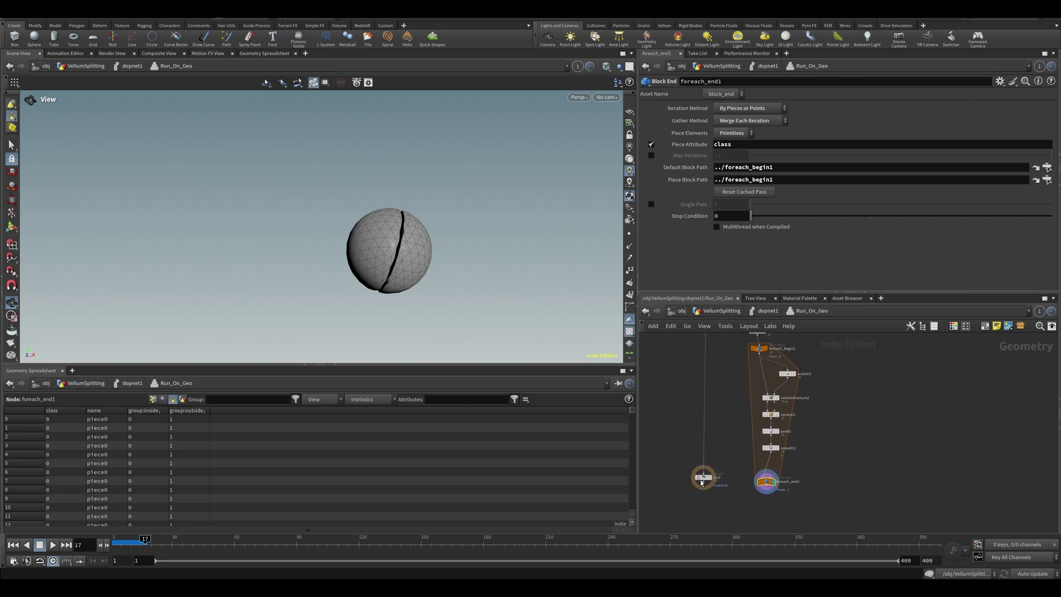
{"action": "middle_click_drag", "start_coordinate": [702, 482], "coordinate": [729, 400]}
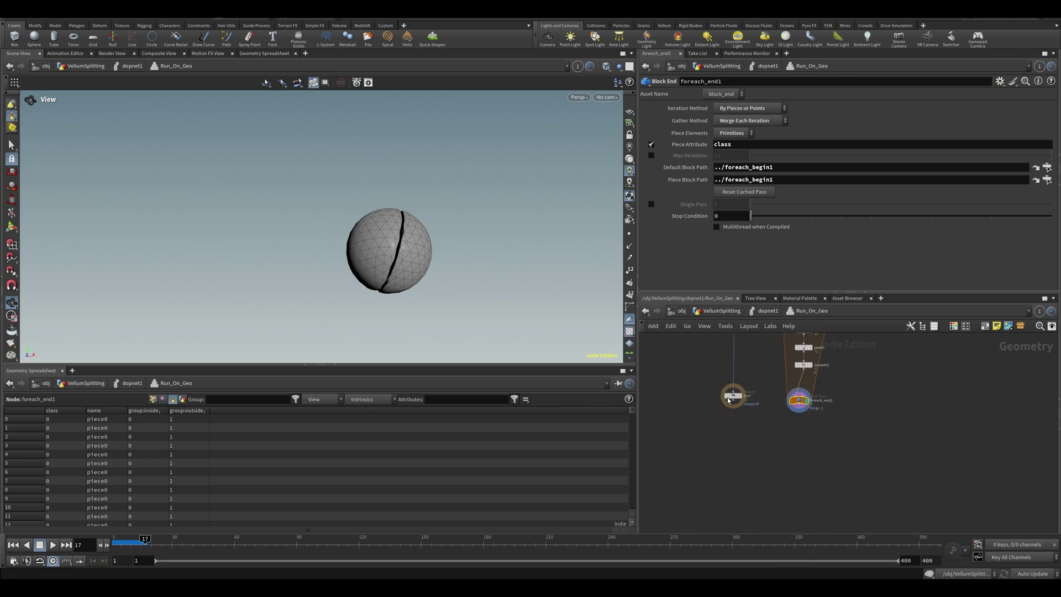
{"action": "left_click_drag", "start_coordinate": [729, 400], "coordinate": [723, 506]}
{"action": "middle_click_drag", "start_coordinate": [776, 443], "coordinate": [744, 463]}
{"action": "scroll", "coordinate": [772, 423], "scroll_direction": "down", "scroll_amount": 5}
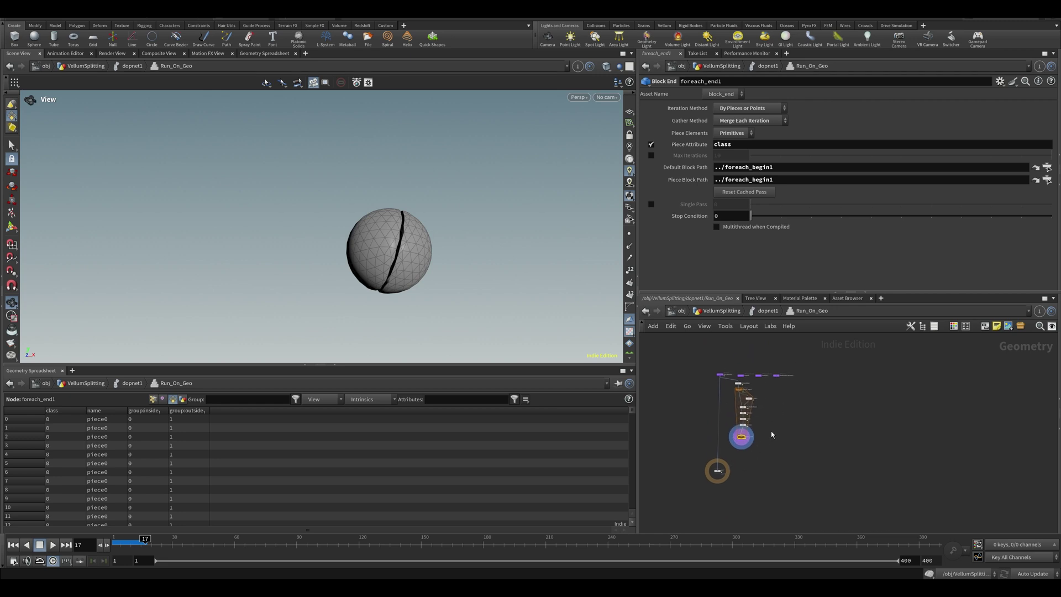
{"action": "scroll", "coordinate": [746, 409], "scroll_direction": "up", "scroll_amount": 5}
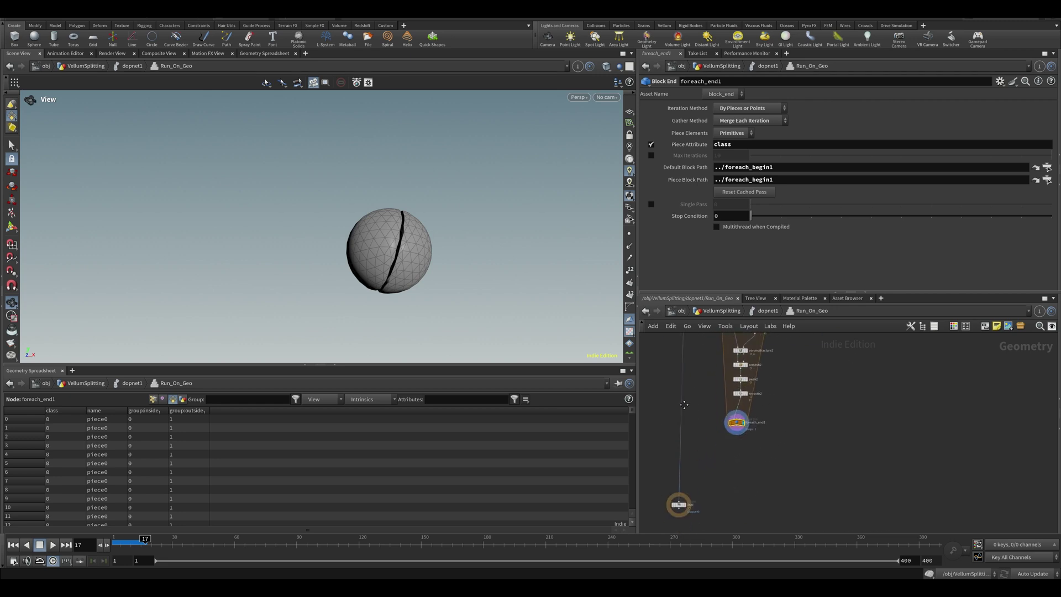
- Review the Run_On_Geo network from the fracture loop down to OUT and inspect the gap between the sphere halves
{"action": "middle_click_drag", "start_coordinate": [721, 471], "coordinate": [737, 352]}
{"action": "left_click_drag", "start_coordinate": [720, 432], "coordinate": [727, 459]}
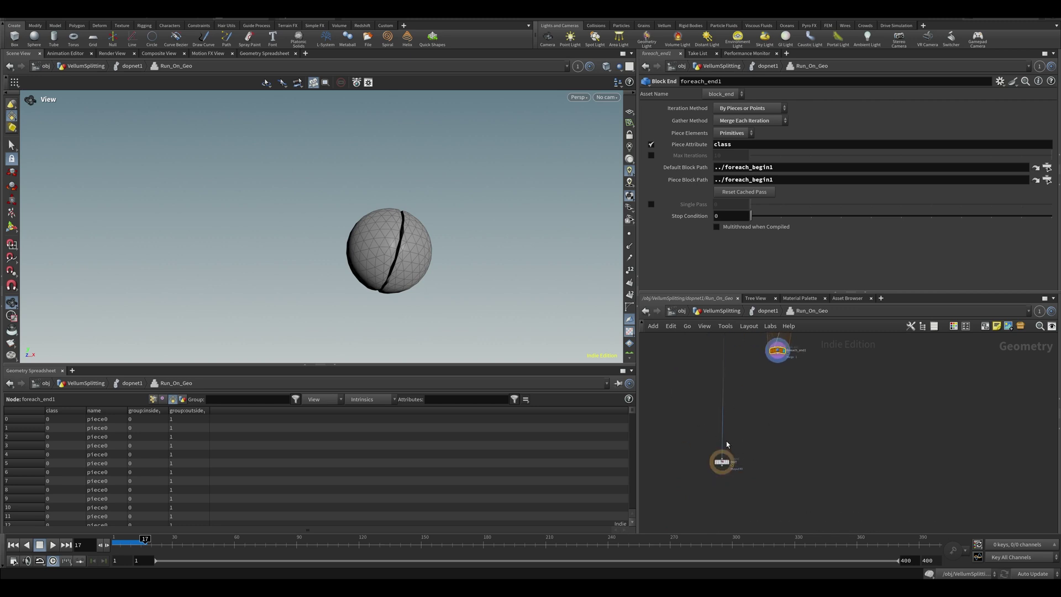
{"action": "middle_click_drag", "start_coordinate": [755, 360], "coordinate": [736, 518]}
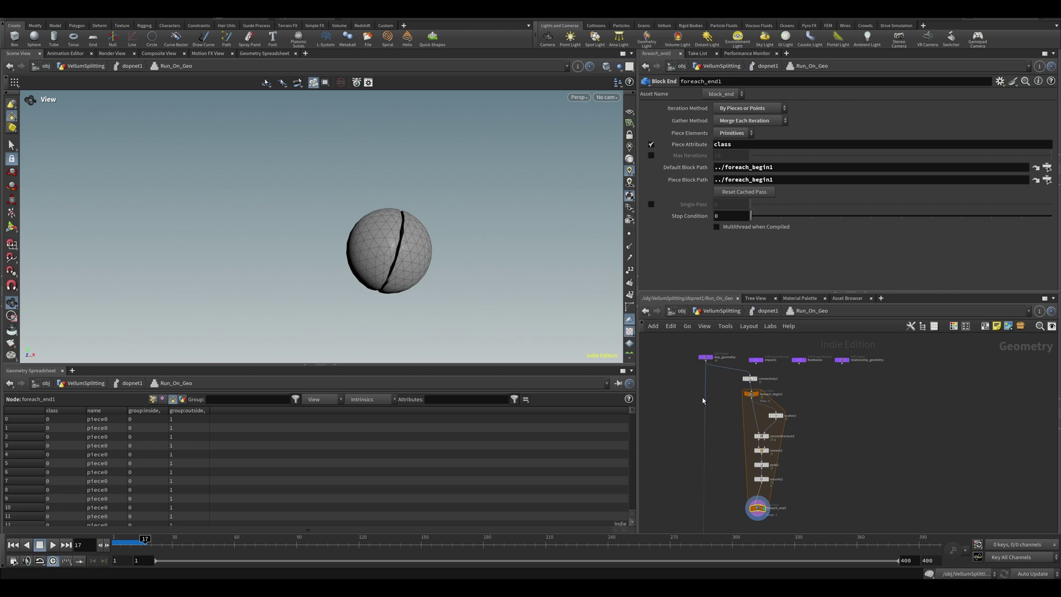
{"action": "middle_click_drag", "start_coordinate": [725, 468], "coordinate": [743, 323]}
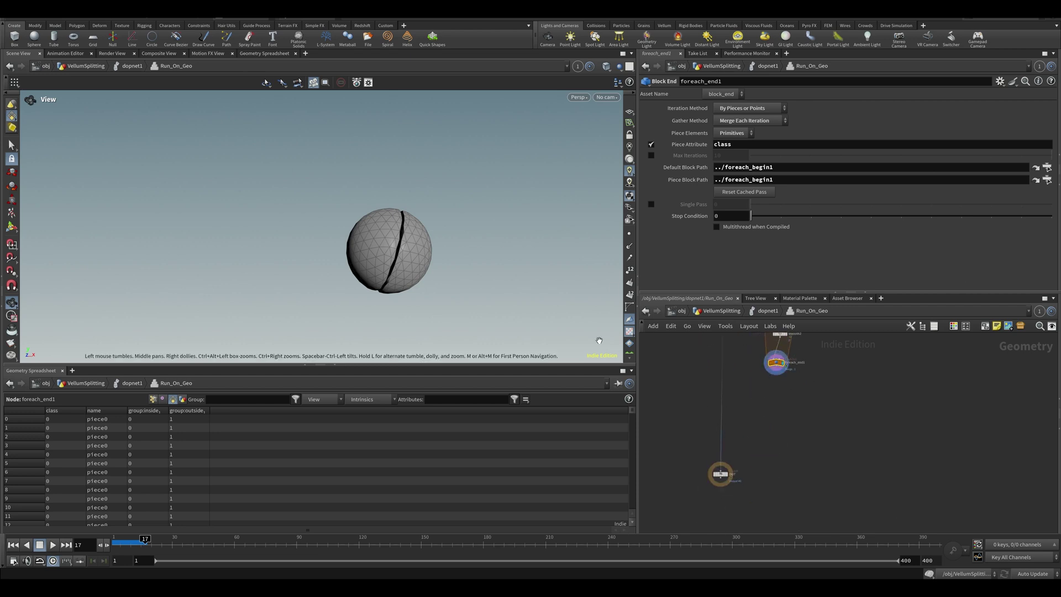
{"action": "middle_click_drag", "start_coordinate": [783, 365], "coordinate": [738, 429]}
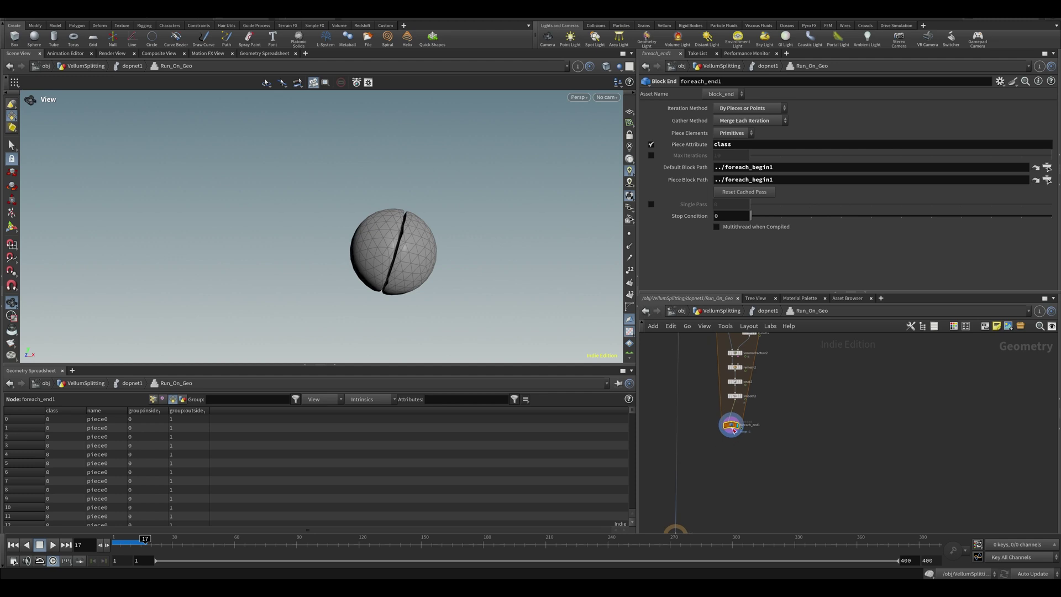
{"action": "left_click_drag", "start_coordinate": [739, 429], "coordinate": [742, 424]}
{"action": "middle_click_drag", "start_coordinate": [743, 379], "coordinate": [716, 443]}
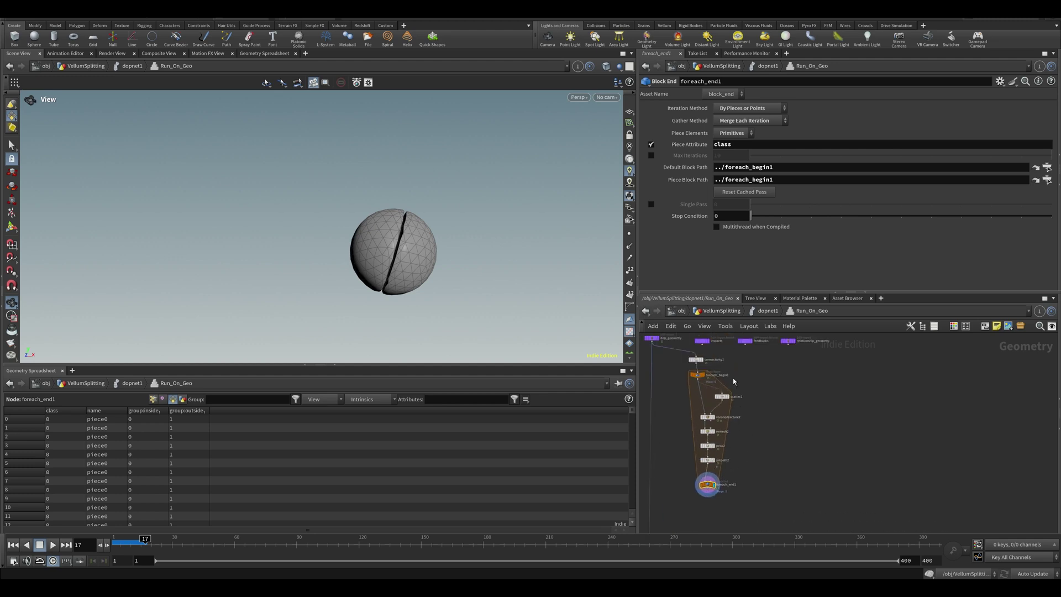
{"action": "mouse_move", "coordinate": [428, 258]}
{"action": "left_mouse_down"}
{"action": "mouse_move", "coordinate": [476, 242]}
{"action": "mouse_move", "coordinate": [417, 265]}
{"action": "left_mouse_up"}
{"action": "scroll", "coordinate": [477, 242], "scroll_direction": "up", "scroll_amount": 2}
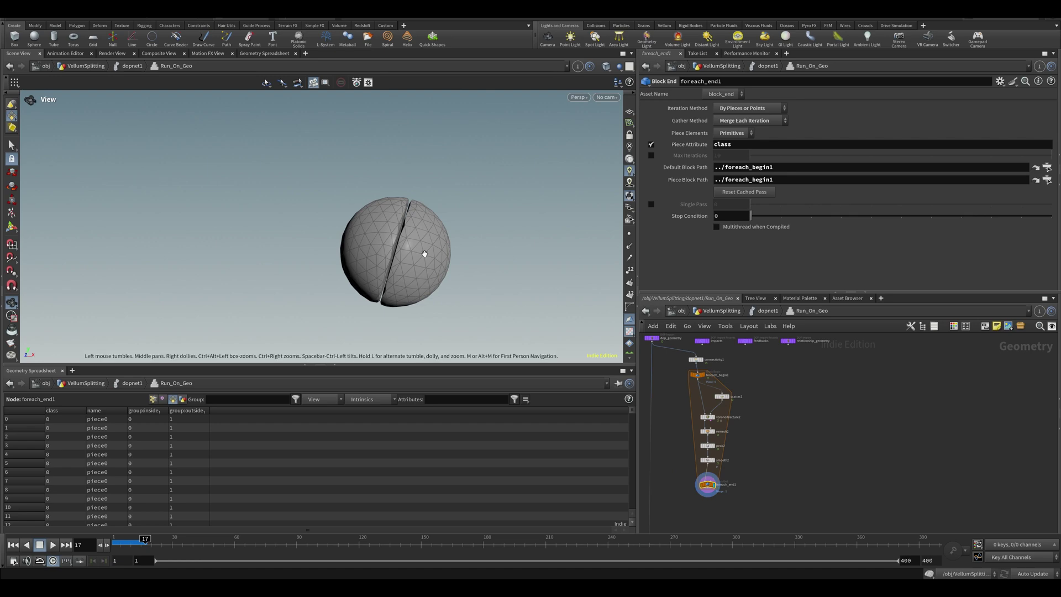
- Add a For-Each Connected Piece loop below foreach_end1 and feed it the fractured geometry
{"action": "middle_click_drag", "start_coordinate": [720, 475], "coordinate": [758, 419]}
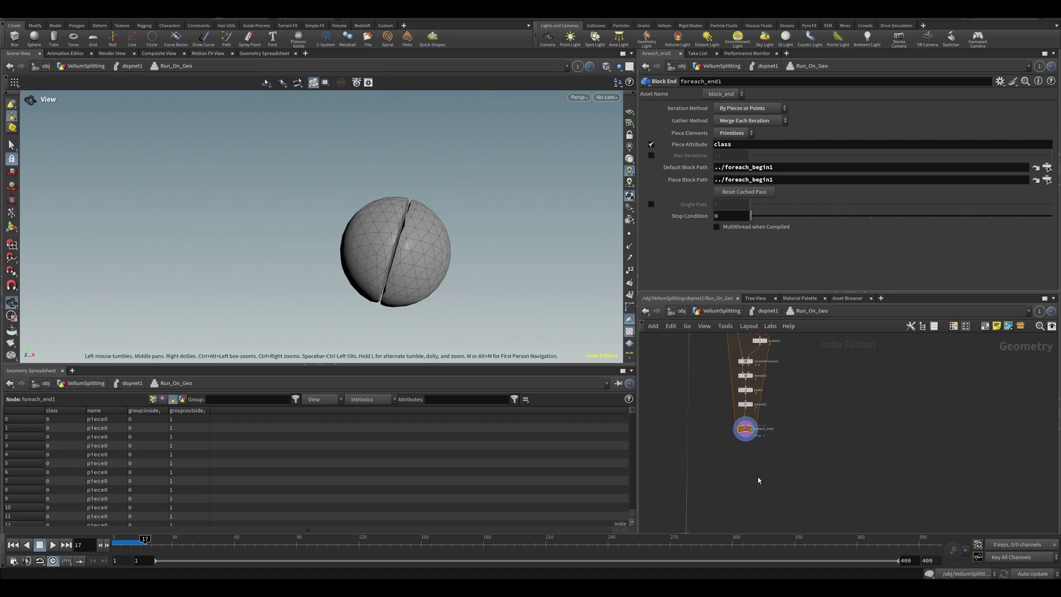
{"action": "key", "text": "Tab"}
{"action": "type", "text": "fore"}
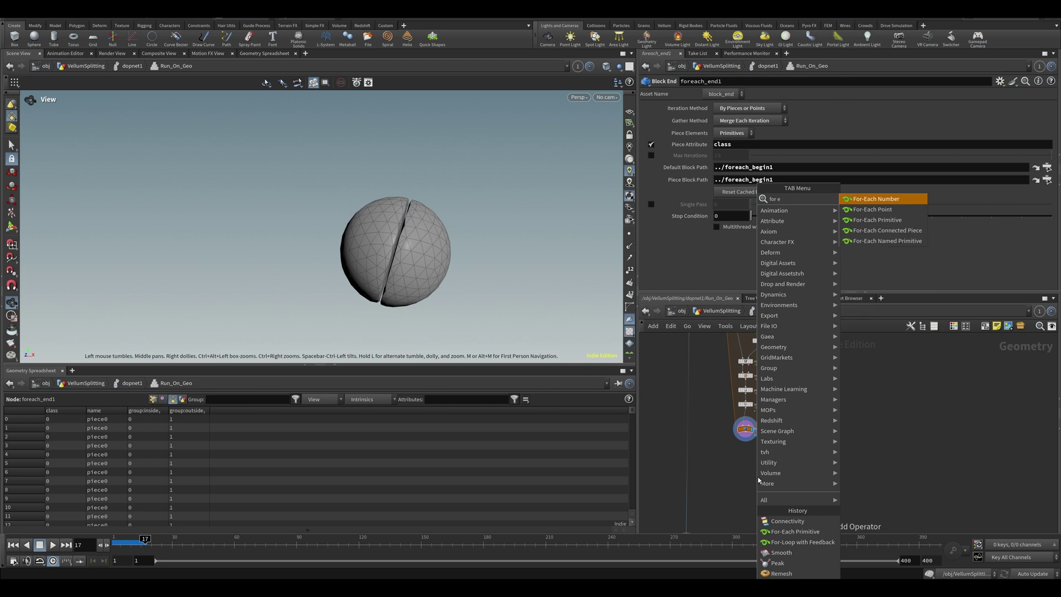
{"action": "key", "text": "Down"}
{"action": "key", "text": "Down"}
{"action": "key", "text": "Down"}
{"action": "key", "text": "Return"}
{"action": "left_click", "coordinate": [757, 466]}
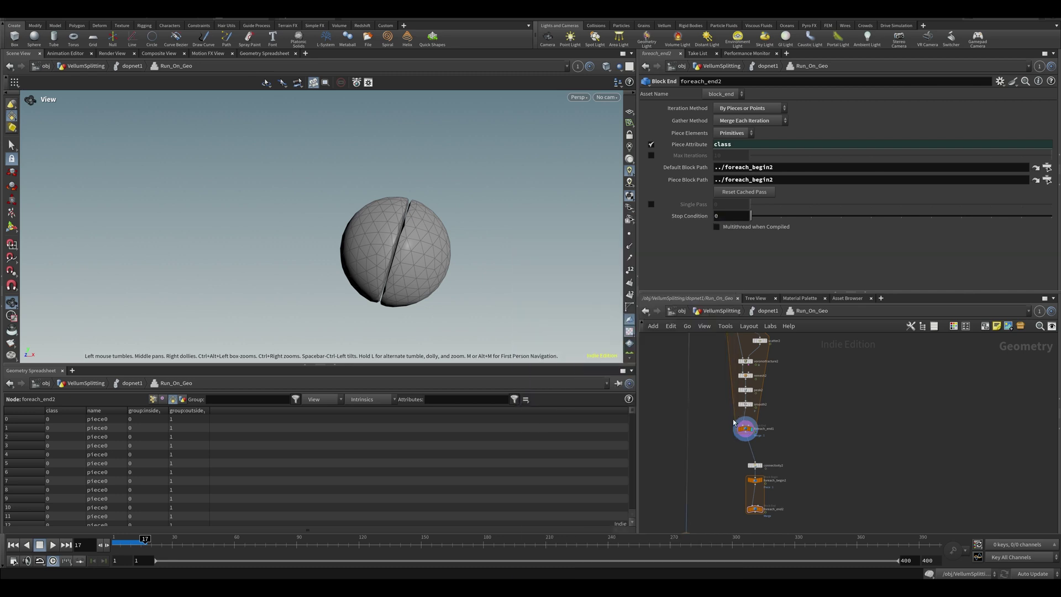
- Compare the unfractured sphere at the first loop's connectivity node with the split pieces output by smooth2
{"action": "left_click", "coordinate": [744, 404]}
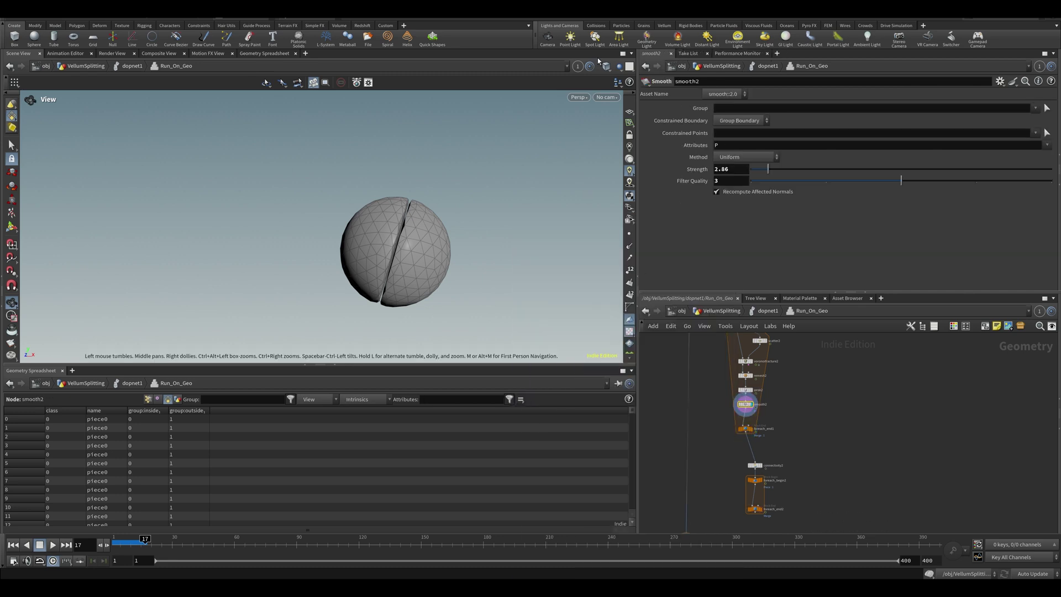
{"action": "middle_click_drag", "start_coordinate": [739, 377], "coordinate": [718, 435]}
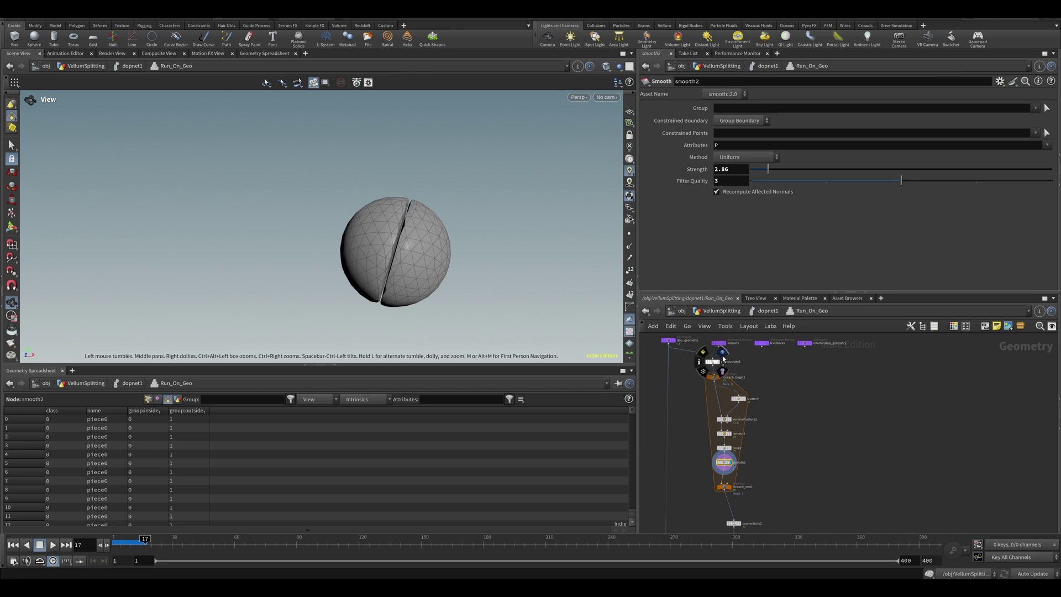
{"action": "left_click", "coordinate": [718, 362]}
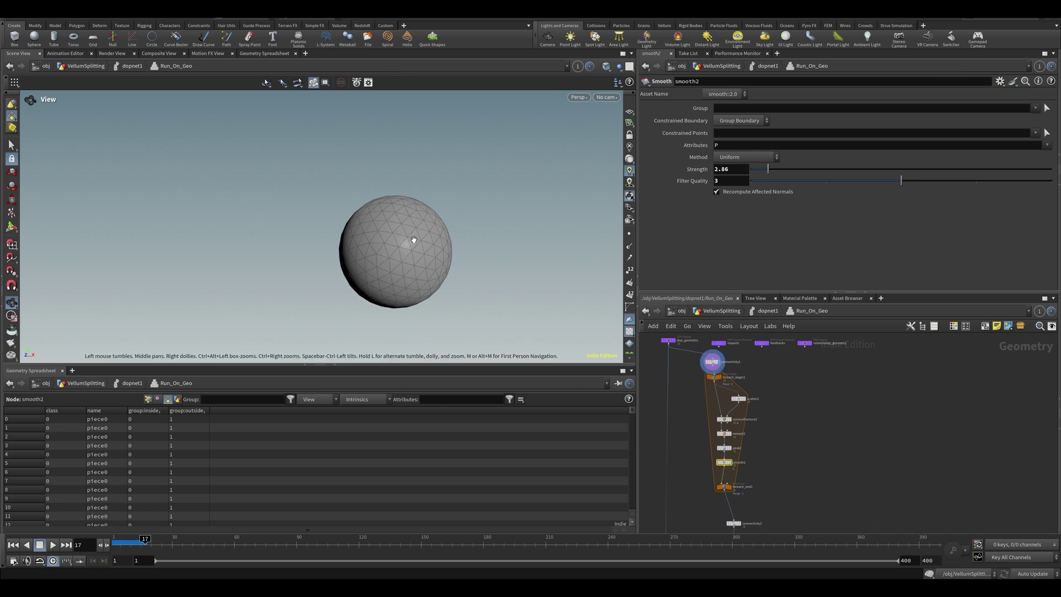
{"action": "left_click", "coordinate": [728, 462]}
{"action": "scroll", "coordinate": [400, 247], "scroll_direction": "up", "scroll_amount": 1}
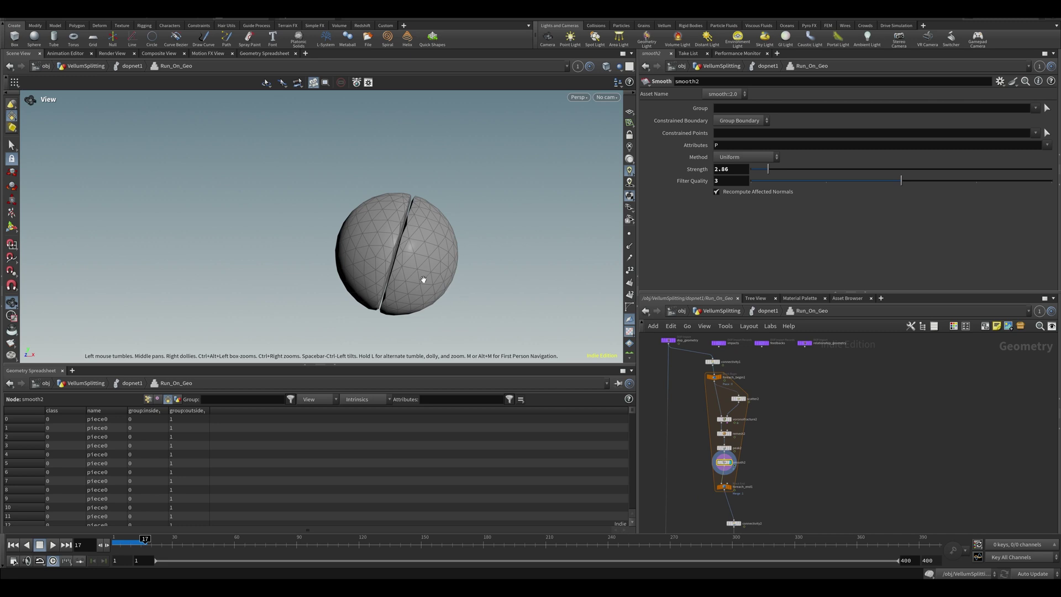
{"action": "left_click_drag", "start_coordinate": [377, 237], "coordinate": [442, 205]}
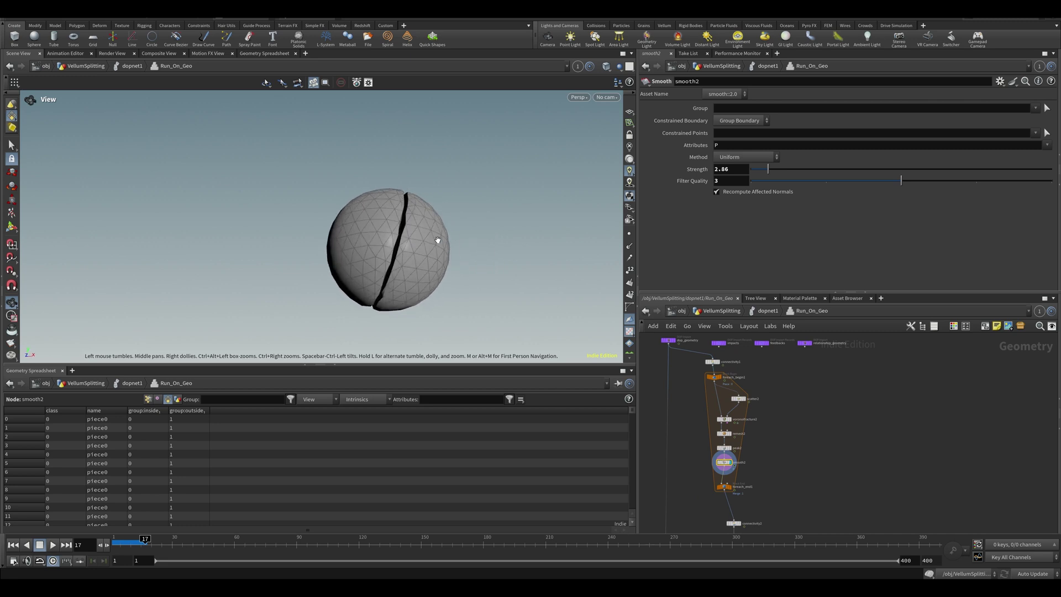
- Display foreach_end2 and preview its individual pieces with Single Pass set to 1, then disable Single Pass
{"action": "middle_click_drag", "start_coordinate": [761, 473], "coordinate": [768, 360]}
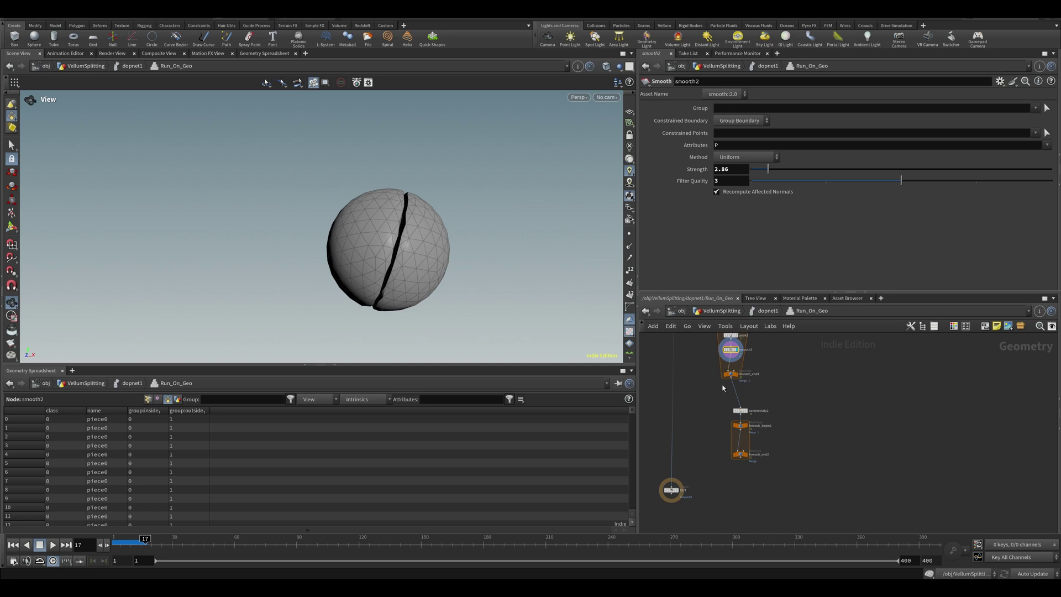
{"action": "left_click_drag", "start_coordinate": [730, 375], "coordinate": [728, 378]}
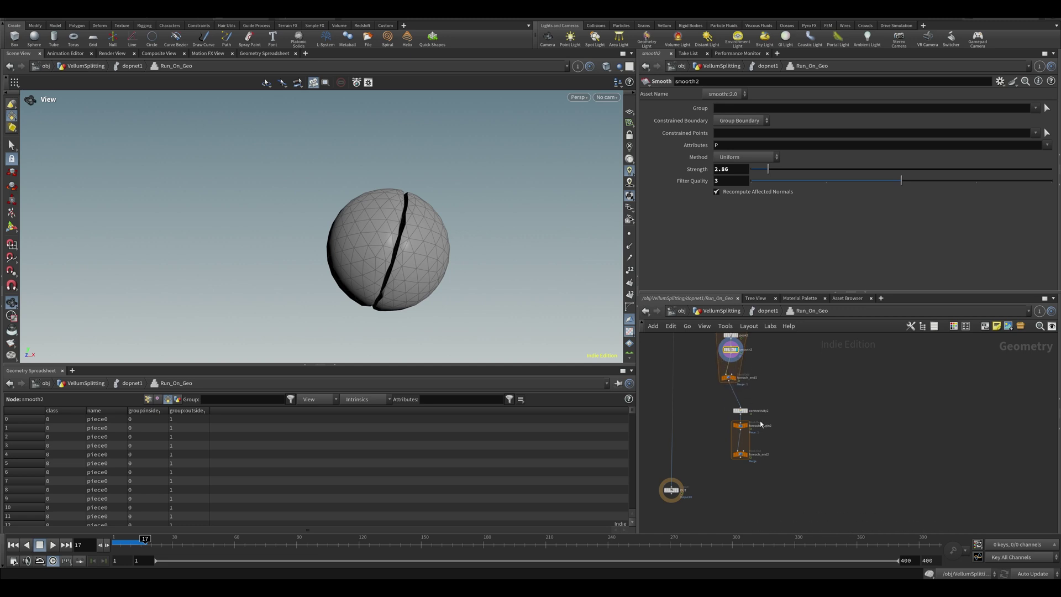
{"action": "left_click", "coordinate": [740, 455]}
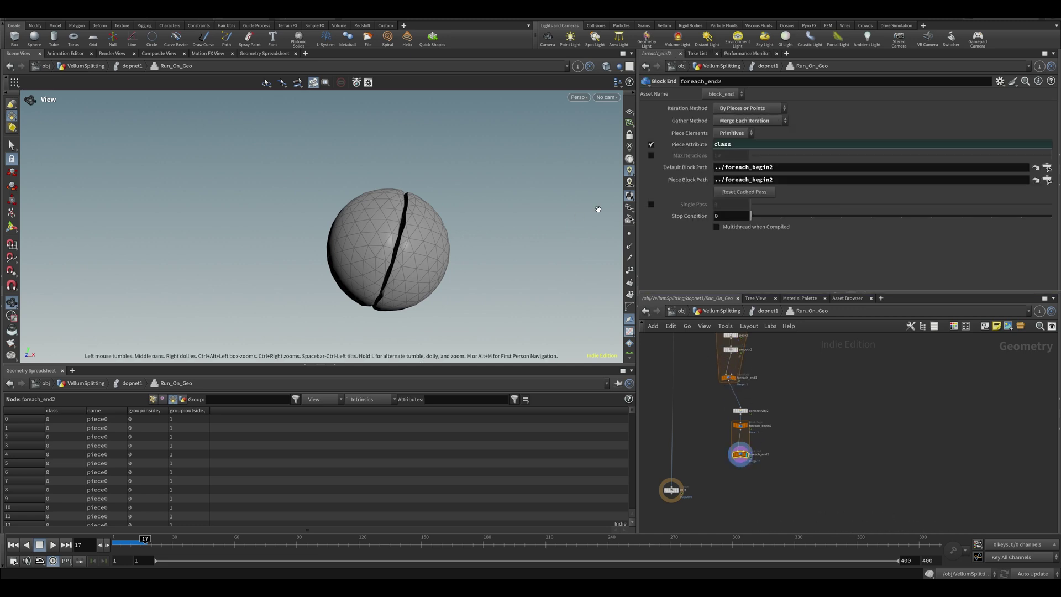
{"action": "left_click", "coordinate": [651, 204]}
{"action": "mouse_move", "coordinate": [460, 256]}
{"action": "left_mouse_down"}
{"action": "mouse_move", "coordinate": [492, 257]}
{"action": "mouse_move", "coordinate": [470, 255]}
{"action": "left_mouse_up"}
{"action": "left_click_drag", "start_coordinate": [749, 204], "coordinate": [769, 207]}
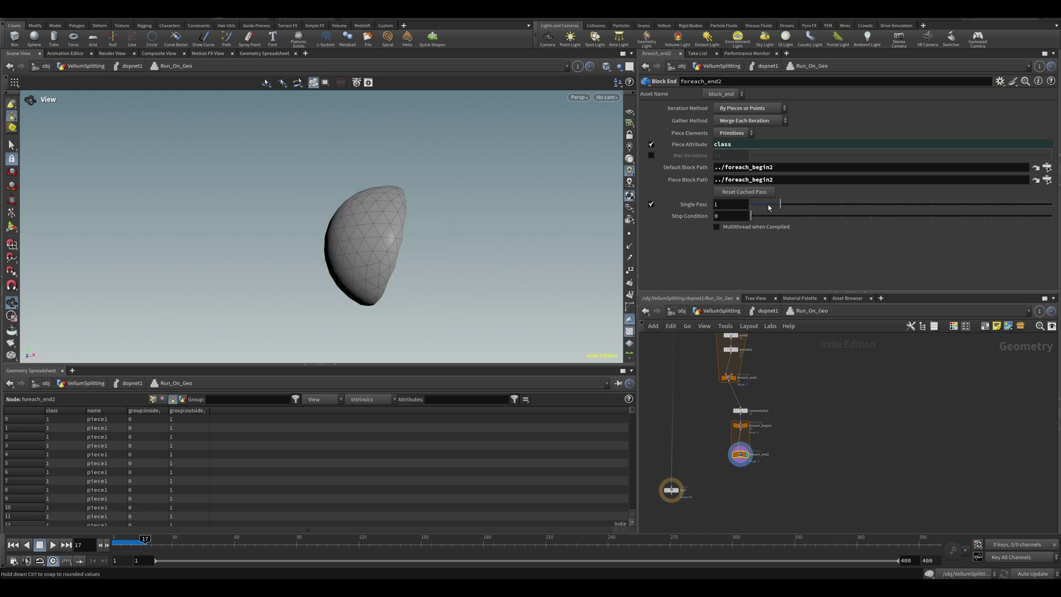
{"action": "left_click", "coordinate": [652, 205]}
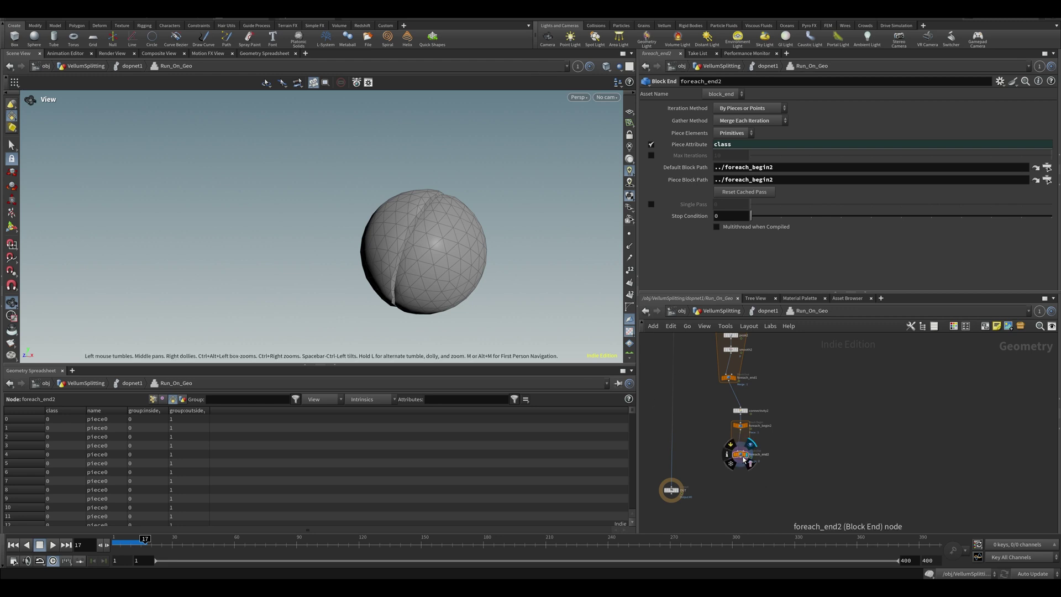
- Move foreach_end2 further down to make room for nodes inside the second for-each loop
{"action": "left_click_drag", "start_coordinate": [749, 457], "coordinate": [753, 480]}
{"action": "mouse_move", "coordinate": [777, 441]}
{"action": "middle_mouse_down"}
{"action": "mouse_move", "coordinate": [767, 450]}
{"action": "mouse_move", "coordinate": [801, 466]}
{"action": "mouse_move", "coordinate": [794, 450]}
{"action": "middle_mouse_up"}
{"action": "scroll", "coordinate": [747, 445], "scroll_direction": "up", "scroll_amount": 4}
{"action": "scroll", "coordinate": [762, 443], "scroll_direction": "down", "scroll_amount": 3}
{"action": "scroll", "coordinate": [800, 466], "scroll_direction": "down", "scroll_amount": 3}
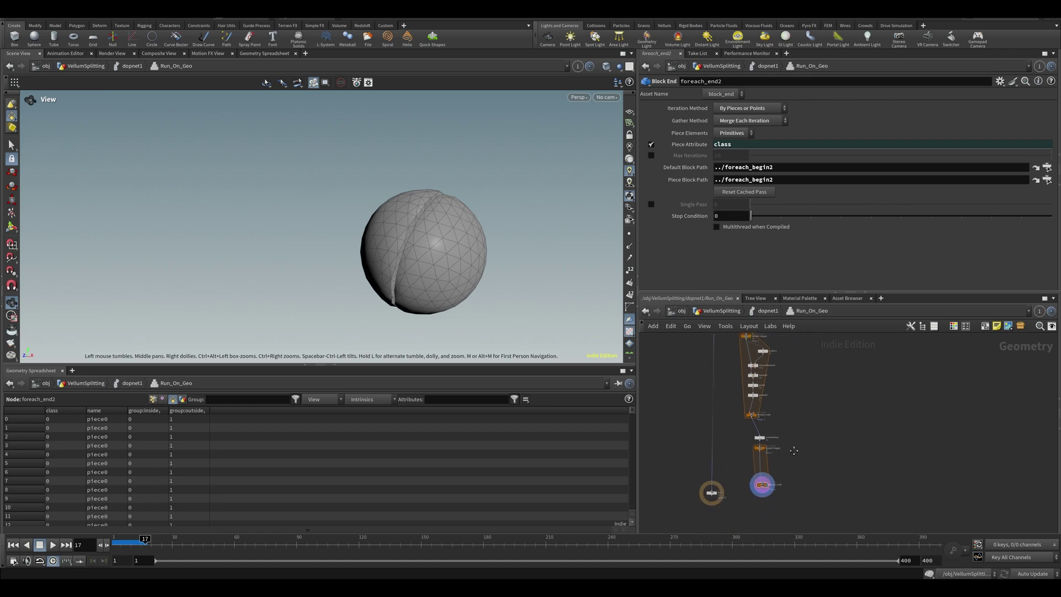
{"action": "scroll", "coordinate": [785, 456], "scroll_direction": "up", "scroll_amount": 4}
- Add a Vellum Configure Balloon setup beside the second for-each loop, between foreach_begin2 and foreach_end2
{"action": "key", "text": "Tab"}
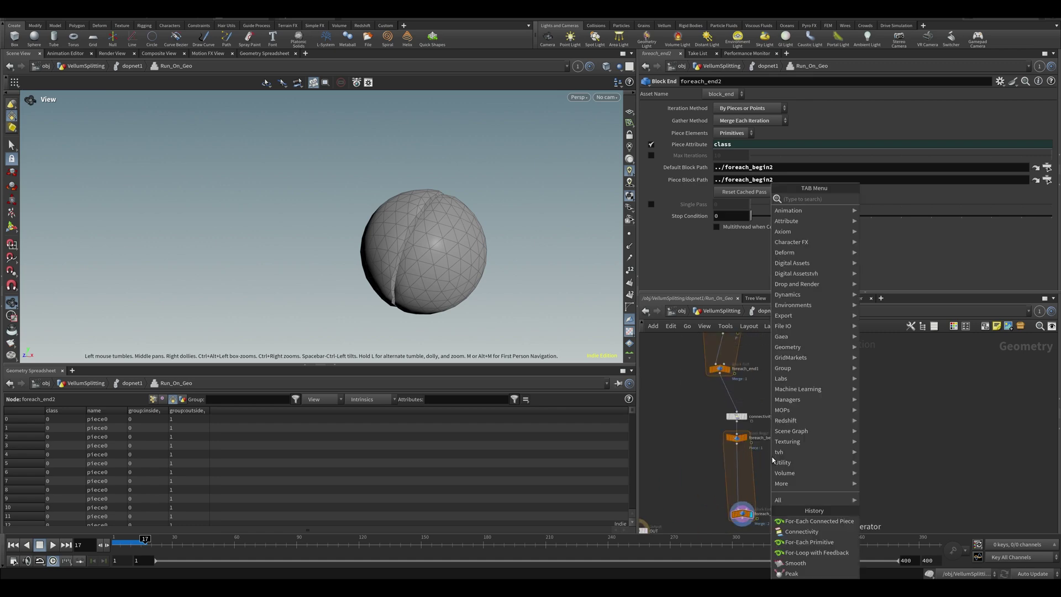
{"action": "type", "text": "vell"}
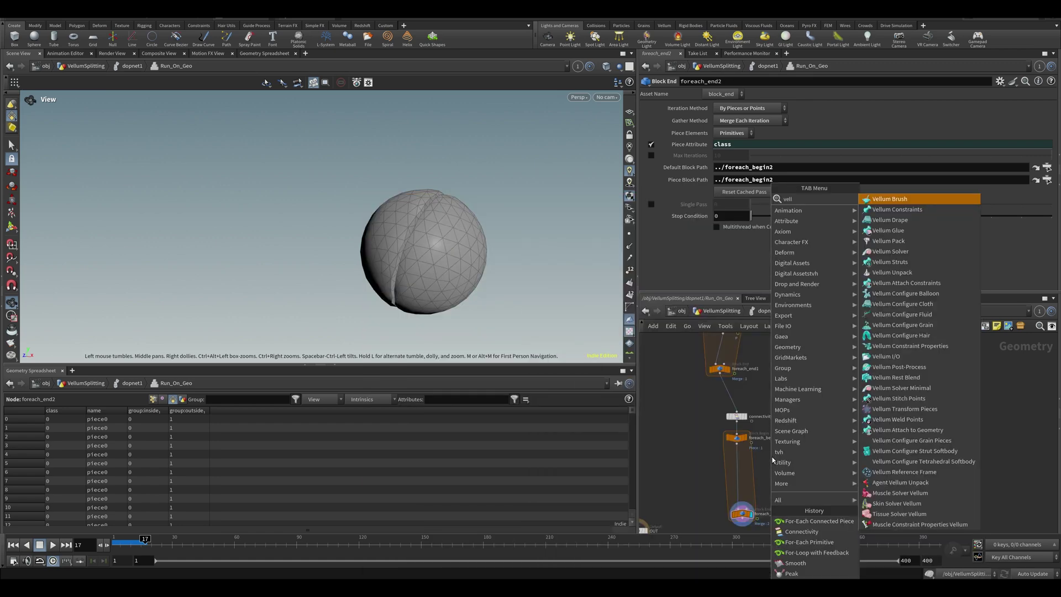
{"action": "type", "text": "um bal"}
{"action": "key", "text": "Return"}
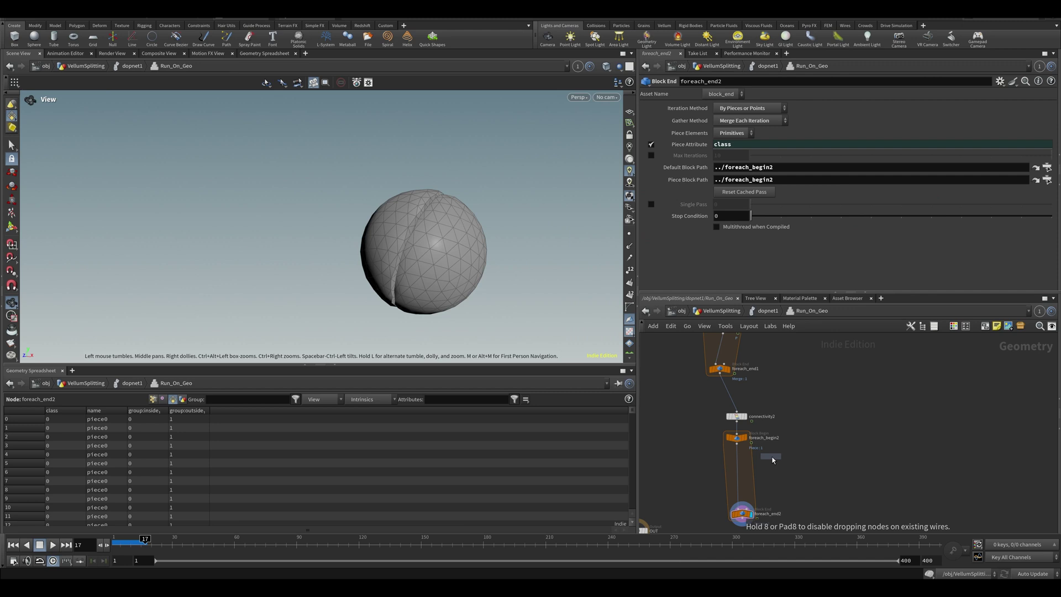
{"action": "left_click", "coordinate": [772, 461]}
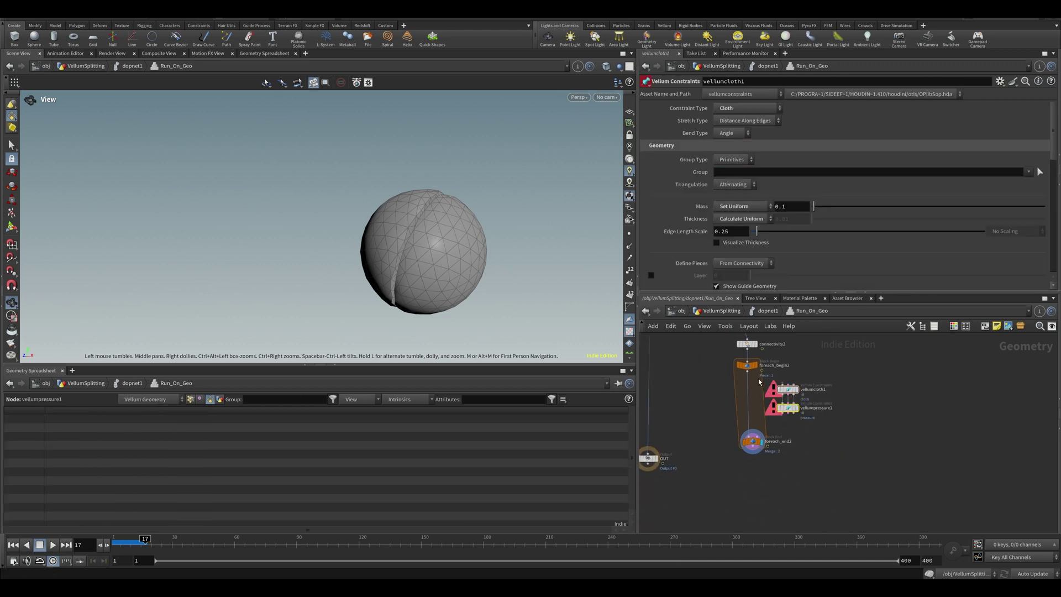
- Connect foreach_begin2 to vellumcloth1 and display vellumpressure1, arranging both constraint nodes closer to the loop's centre
{"action": "left_click", "coordinate": [747, 365]}
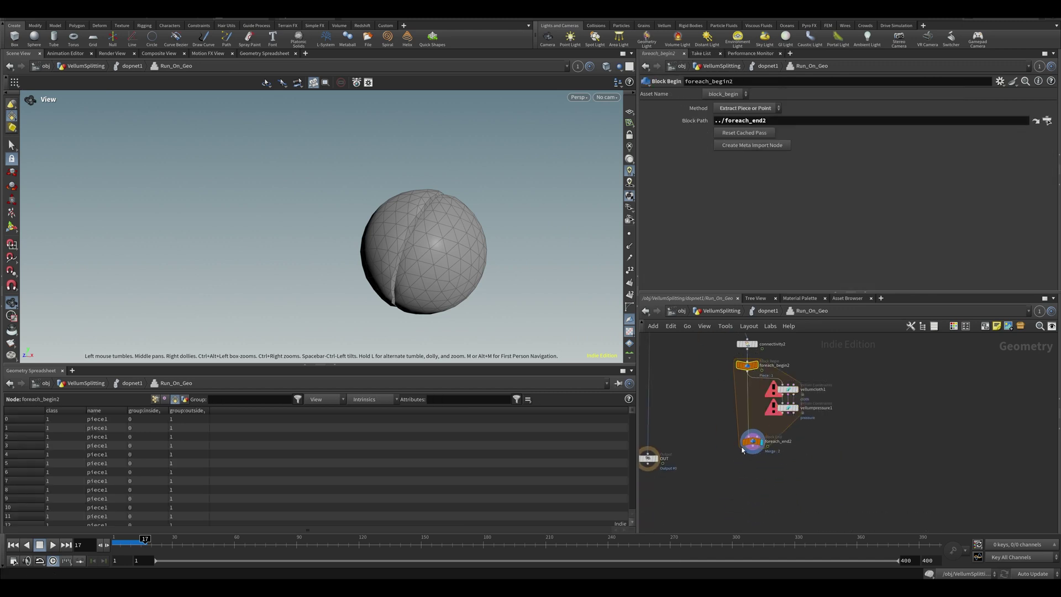
{"action": "left_click_drag", "start_coordinate": [750, 442], "coordinate": [753, 467]}
{"action": "left_click", "coordinate": [796, 408]}
{"action": "left_click", "coordinate": [789, 407]}
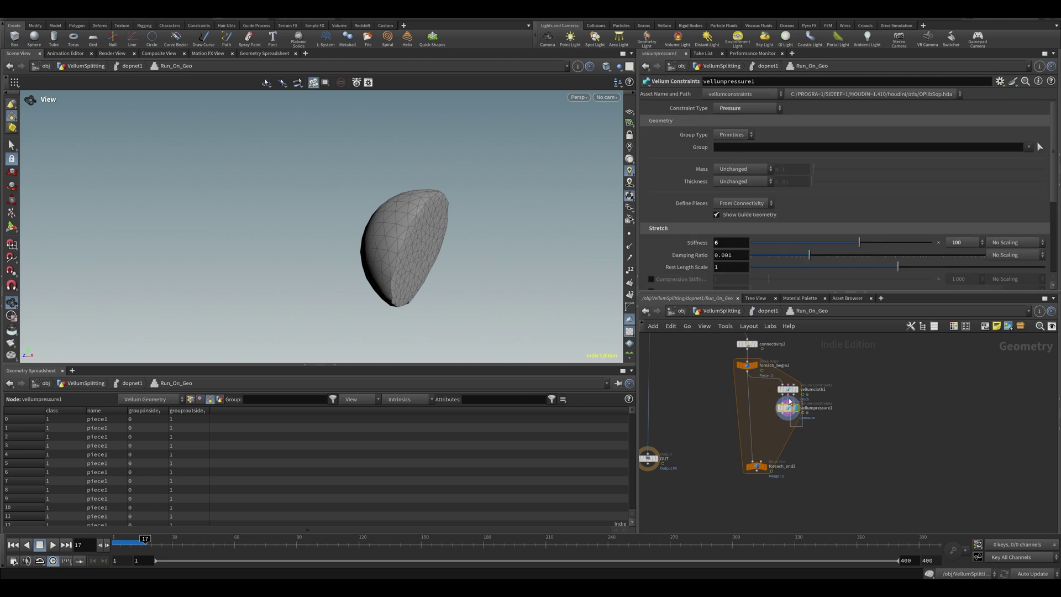
{"action": "left_click", "coordinate": [787, 388], "text": "shift"}
{"action": "left_click_drag", "start_coordinate": [787, 407], "coordinate": [769, 413]}
- Add a Vellum Pack node directly below vellumpressure1 in the second loop
{"action": "left_click", "coordinate": [750, 430]}
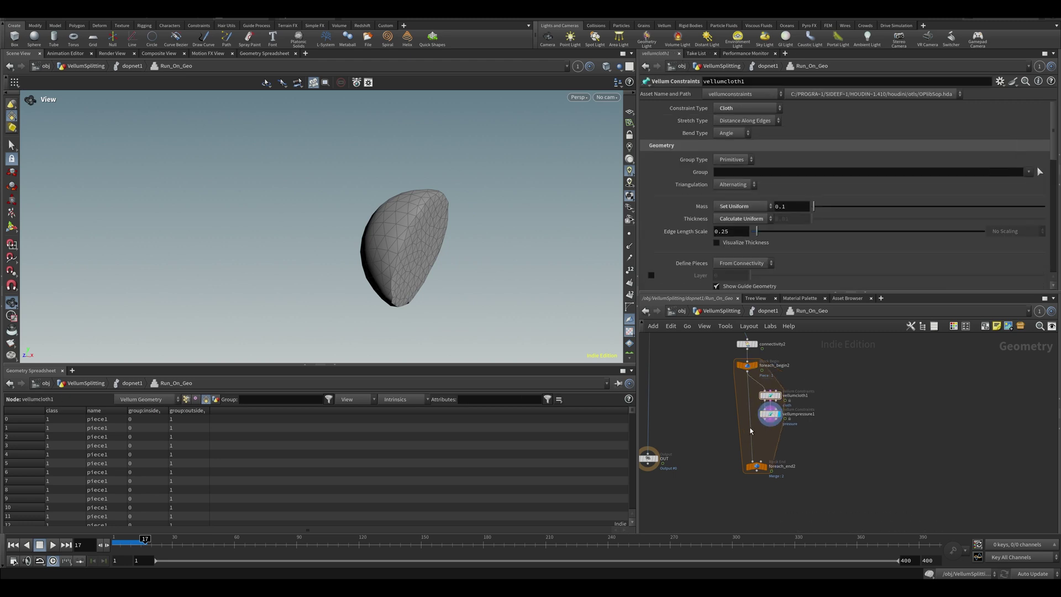
{"action": "key", "text": "Tab"}
{"action": "type", "text": "vellum pa"}
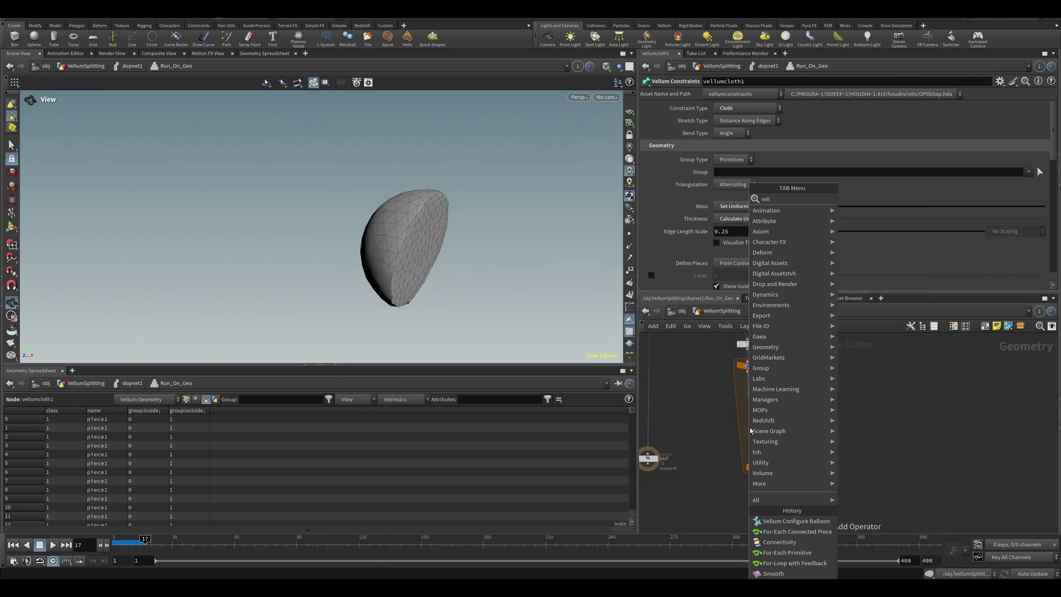
{"action": "key", "text": "Return"}
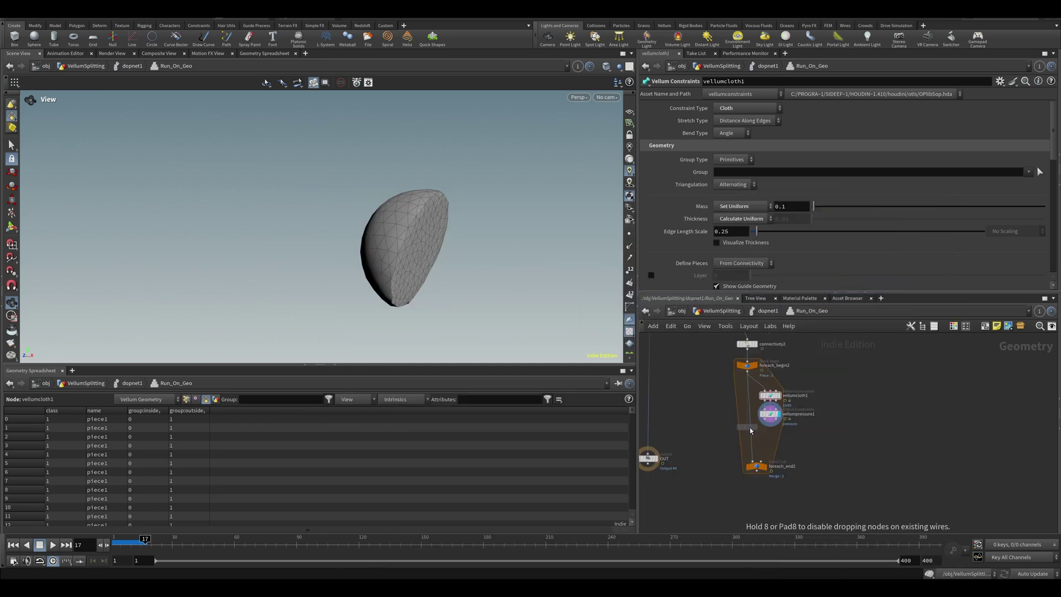
{"action": "left_click", "coordinate": [771, 434]}
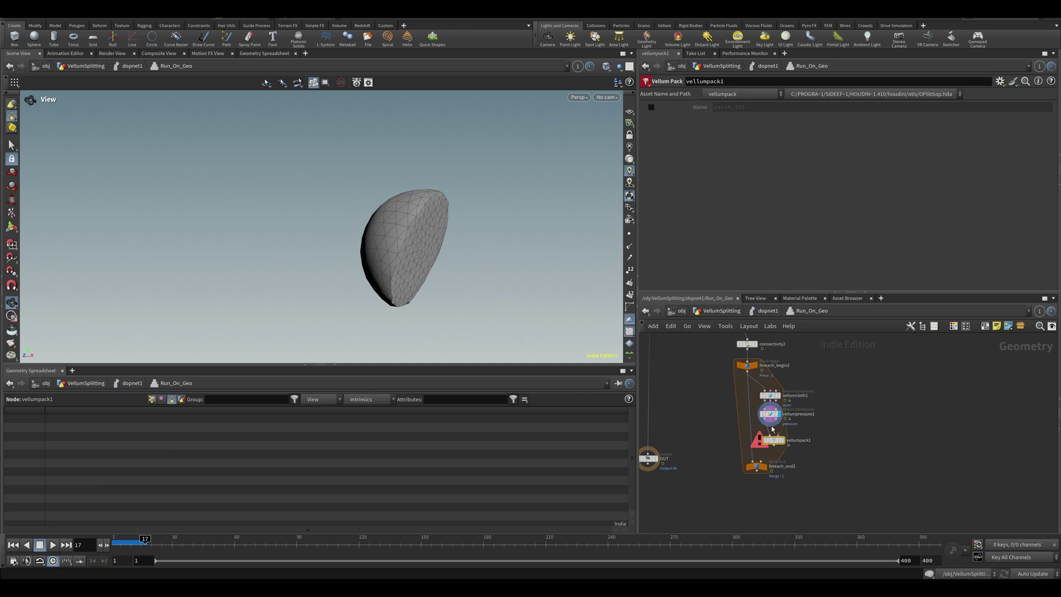
- Wire vellumpressure1 through vellumpack1 into foreach_end2, display foreach_end2, and align the Vellum nodes under foreach_begin2
{"action": "left_click", "coordinate": [767, 427]}
{"action": "left_click", "coordinate": [774, 440]}
{"action": "left_click_drag", "start_coordinate": [775, 444], "coordinate": [764, 473]}
{"action": "left_click", "coordinate": [763, 443]}
{"action": "left_click", "coordinate": [752, 461]}
{"action": "left_click", "coordinate": [768, 455]}
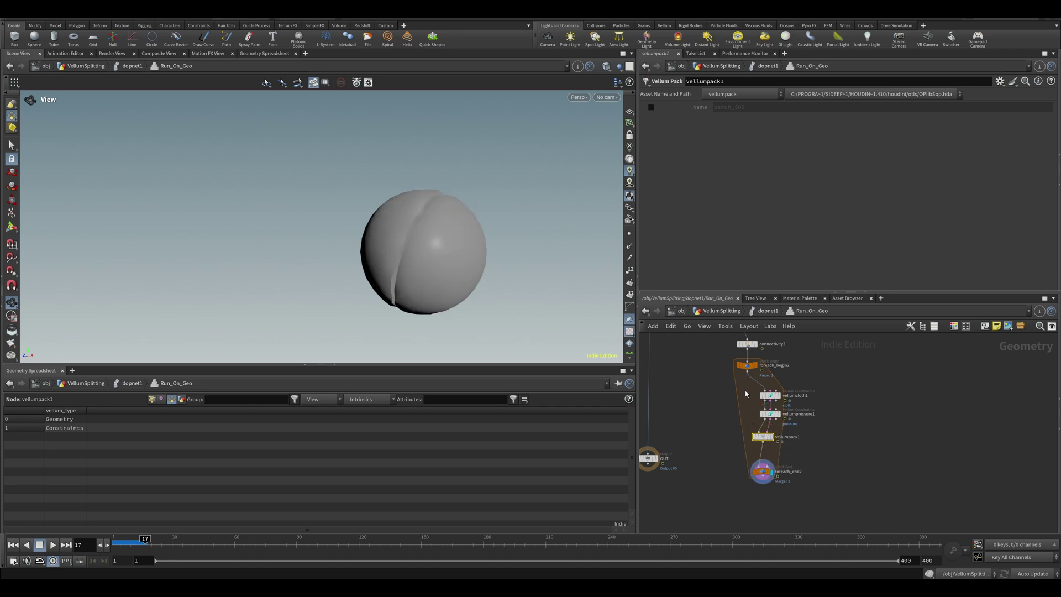
{"action": "left_click_drag", "start_coordinate": [788, 389], "coordinate": [758, 412]}
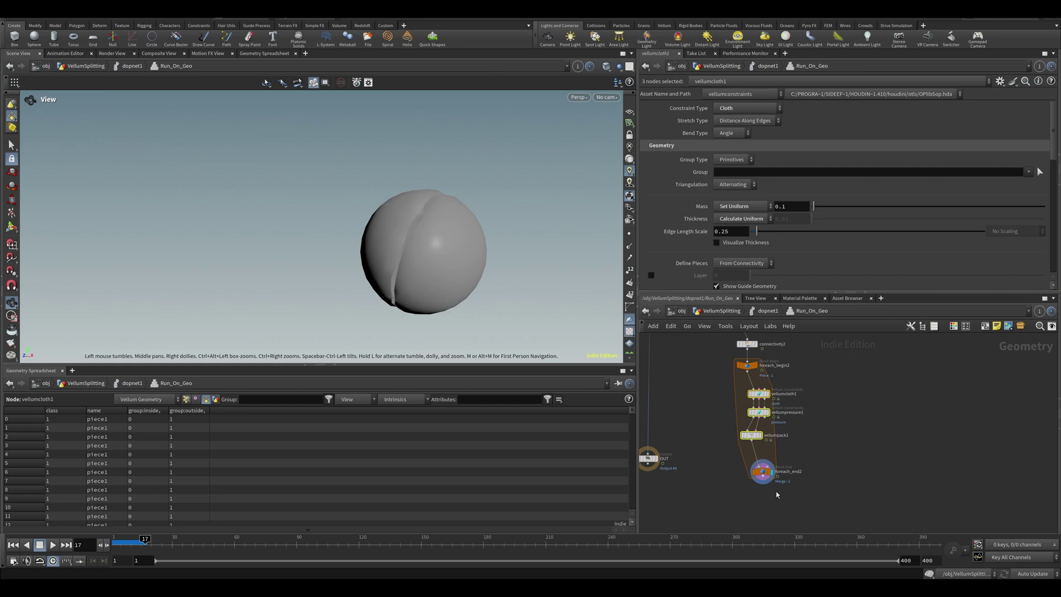
- Add a Vellum Unpack node below foreach_end2, connect it to the loop's output, and display it
{"action": "middle_click_drag", "start_coordinate": [776, 495], "coordinate": [776, 455]}
{"action": "left_click", "coordinate": [776, 455]}
{"action": "key", "text": "Tab"}
{"action": "type", "text": "vellum un"}
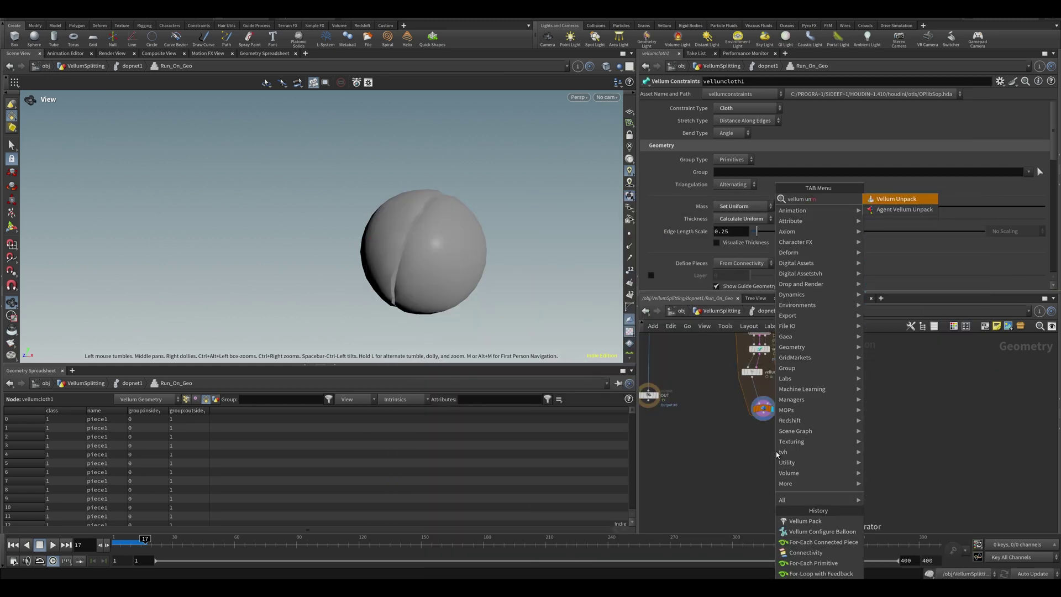
{"action": "key", "text": "Return"}
{"action": "left_click", "coordinate": [757, 452]}
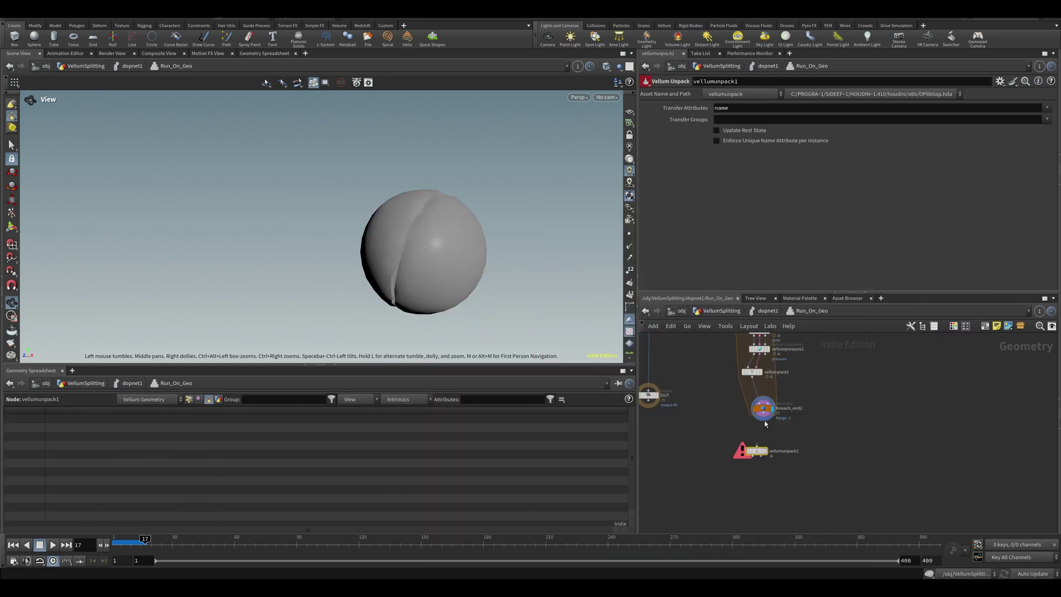
{"action": "left_click_drag", "start_coordinate": [757, 452], "coordinate": [763, 439]}
{"action": "left_click", "coordinate": [771, 438]}
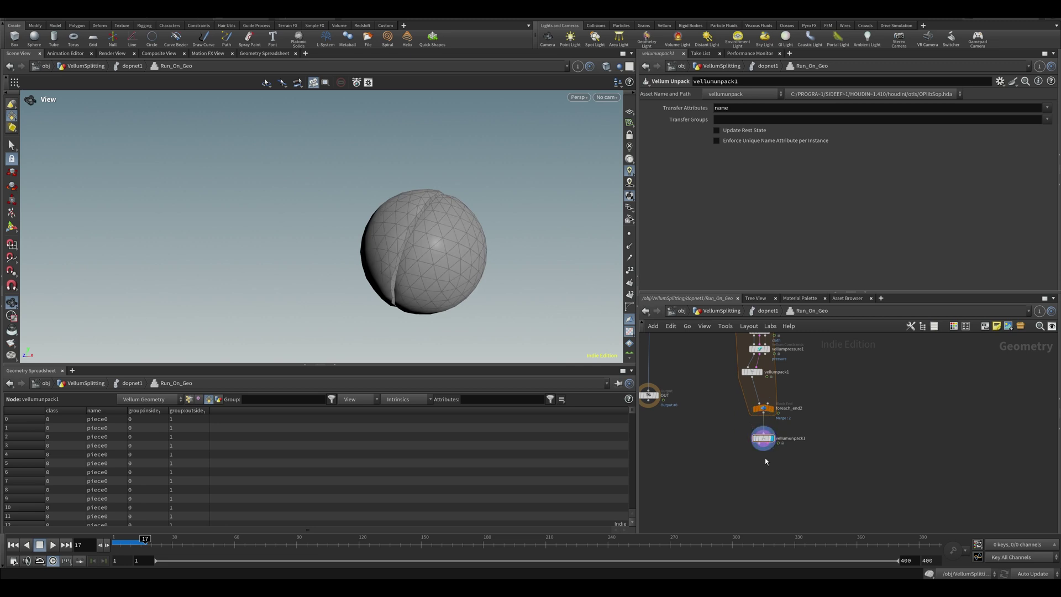
- Add a Null node below vellumunpack1, connected to its geometry output, and name it SPLIT_GEO
{"action": "key", "text": "Tab"}
{"action": "type", "text": "null"}
{"action": "key", "text": "Return"}
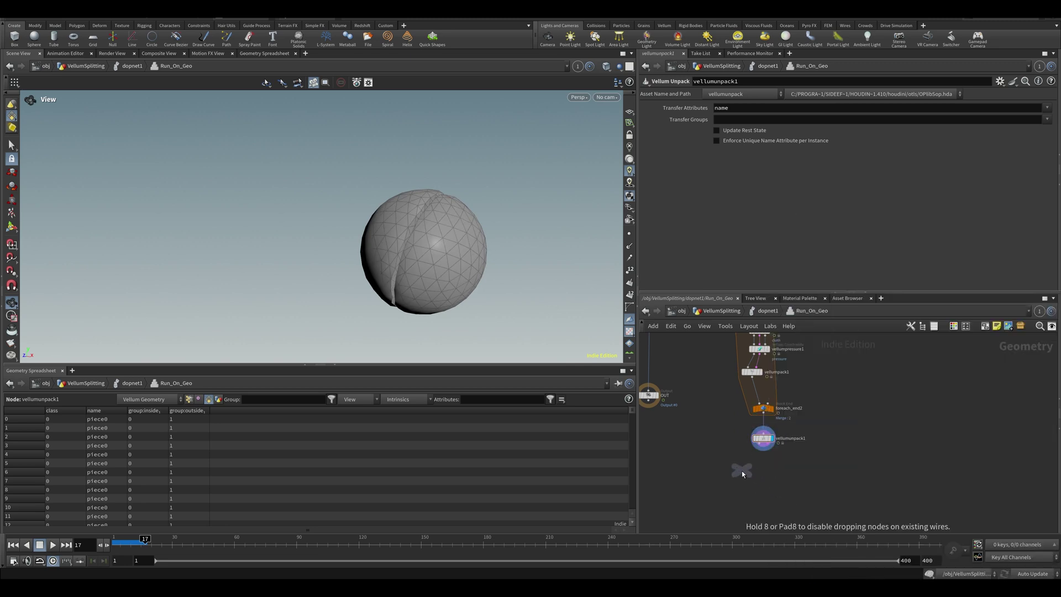
{"action": "left_click", "coordinate": [738, 471]}
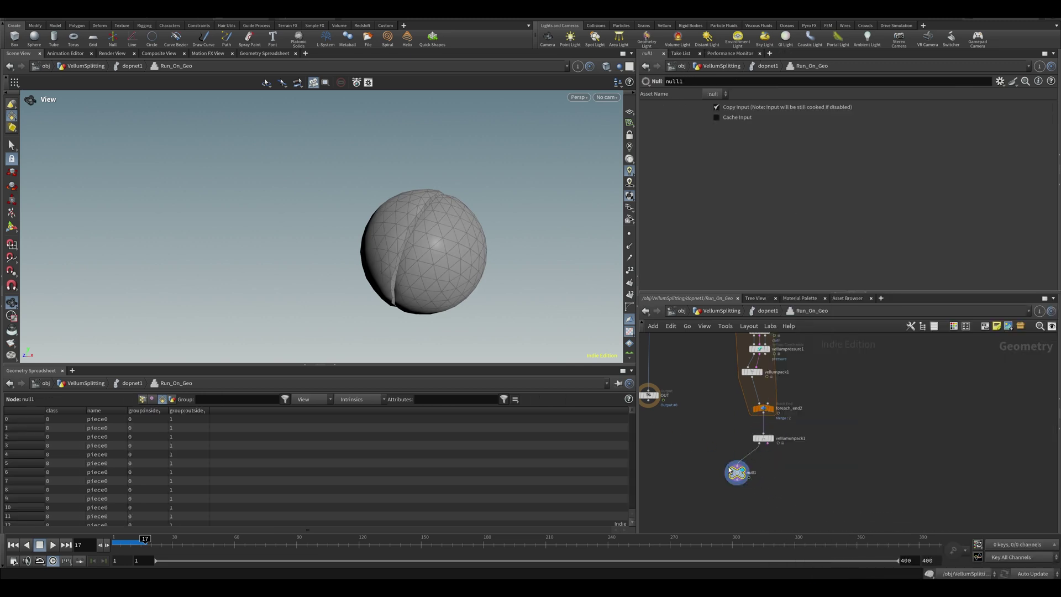
{"action": "double_click", "coordinate": [751, 473]}
{"action": "type", "text": "SPLIT_GEO"}
{"action": "key", "text": "Return"}
- Duplicate the SPLIT_GEO null as SPLIT_CON, feed it from vellumunpack1's constraint output, and move SPLIT_GEO slightly lower
{"action": "left_click_drag", "start_coordinate": [764, 492], "coordinate": [924, 478]}
{"action": "key", "text": "ctrl+c"}
{"action": "key", "text": "ctrl+v"}
{"action": "double_click", "coordinate": [807, 473]}
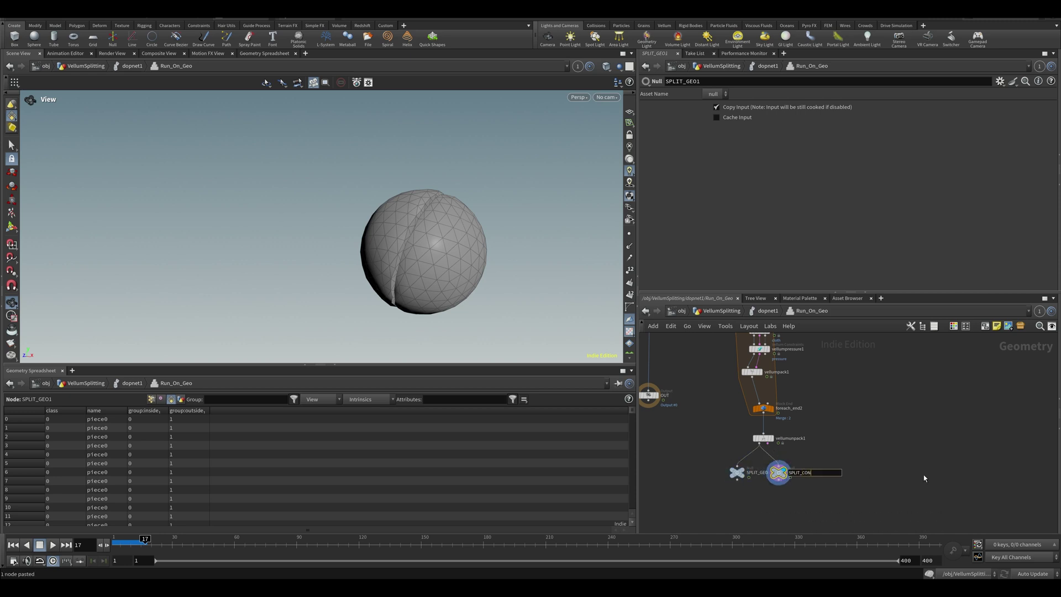
{"action": "type", "text": "CON"}
{"action": "key", "text": "Return"}
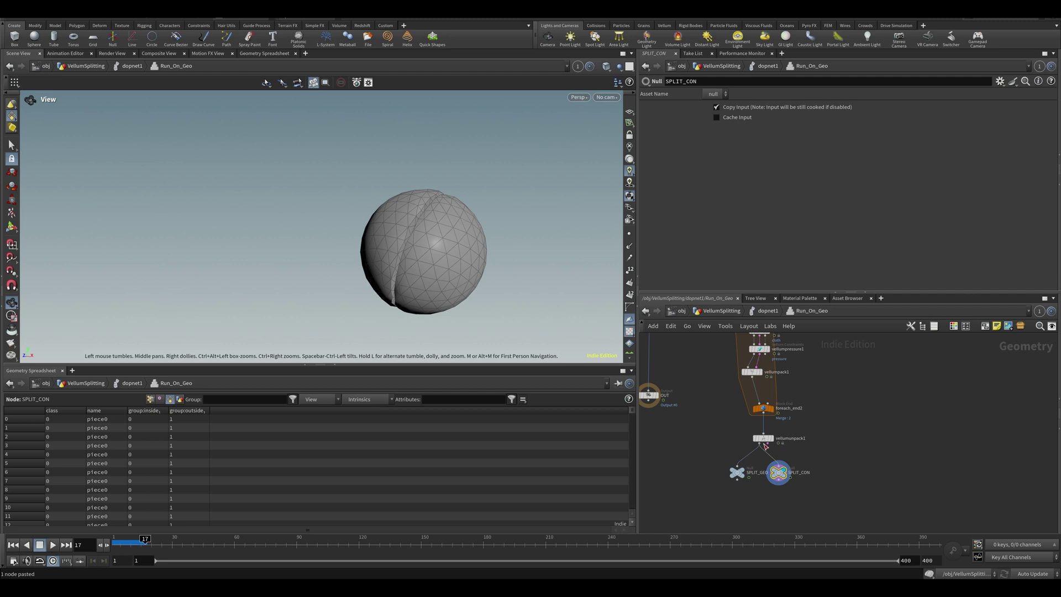
{"action": "left_click", "coordinate": [767, 444]}
{"action": "left_click_drag", "start_coordinate": [407, 277], "coordinate": [426, 267]}
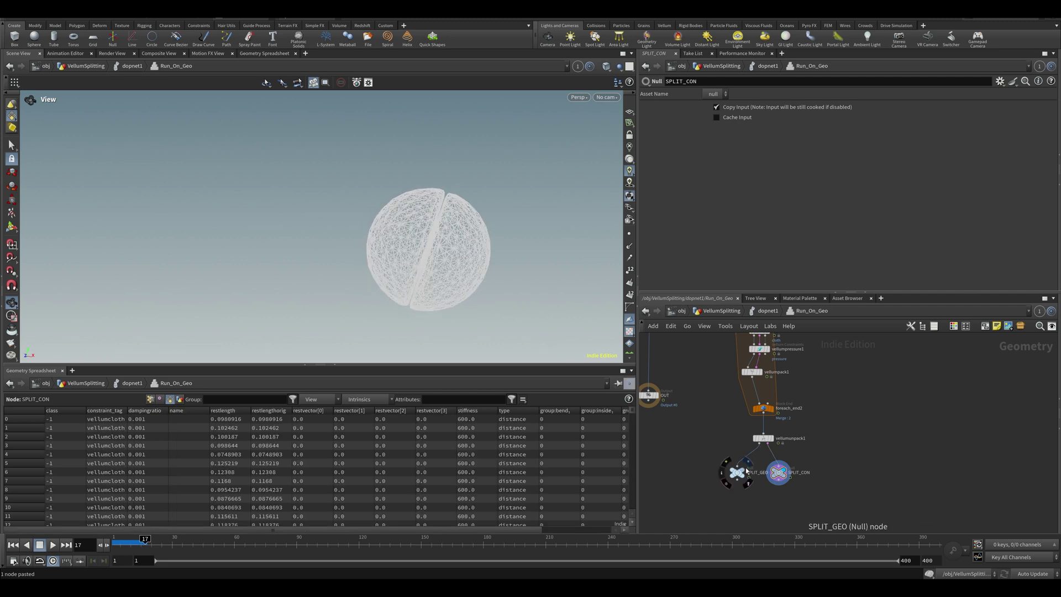
{"action": "left_click", "coordinate": [749, 462]}
{"action": "left_click", "coordinate": [787, 476]}
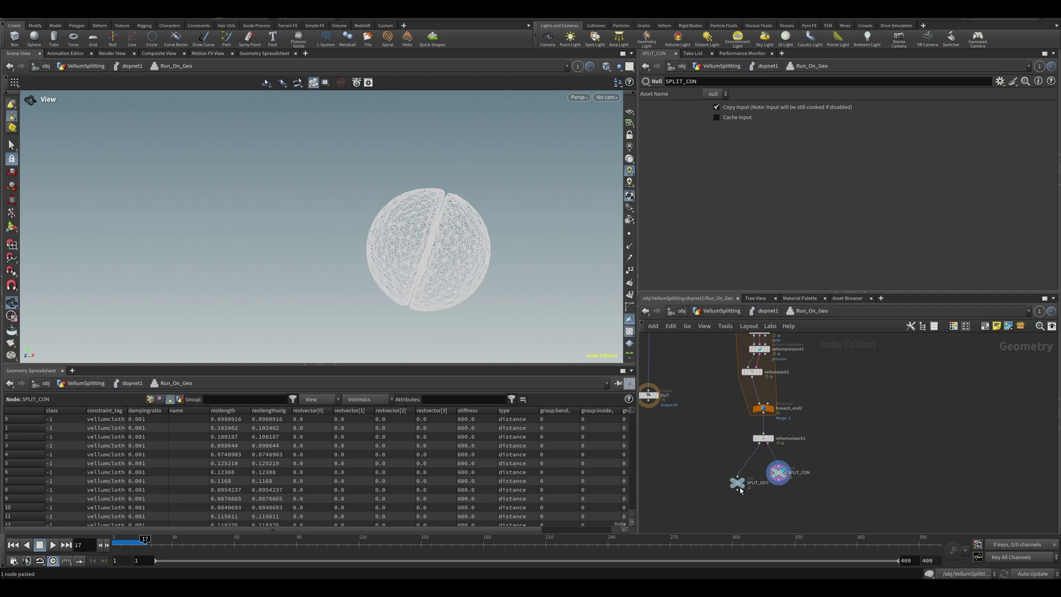
- Display the OUT node and move it down below the level of the two split nulls
{"action": "scroll", "coordinate": [795, 432], "scroll_direction": "down", "scroll_amount": 2}
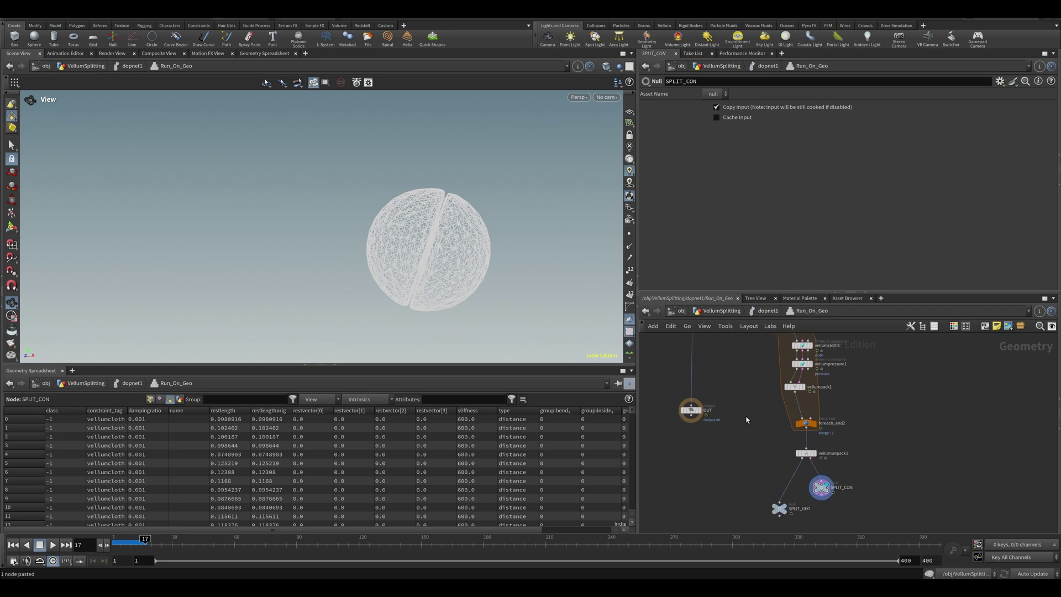
{"action": "left_click", "coordinate": [706, 404]}
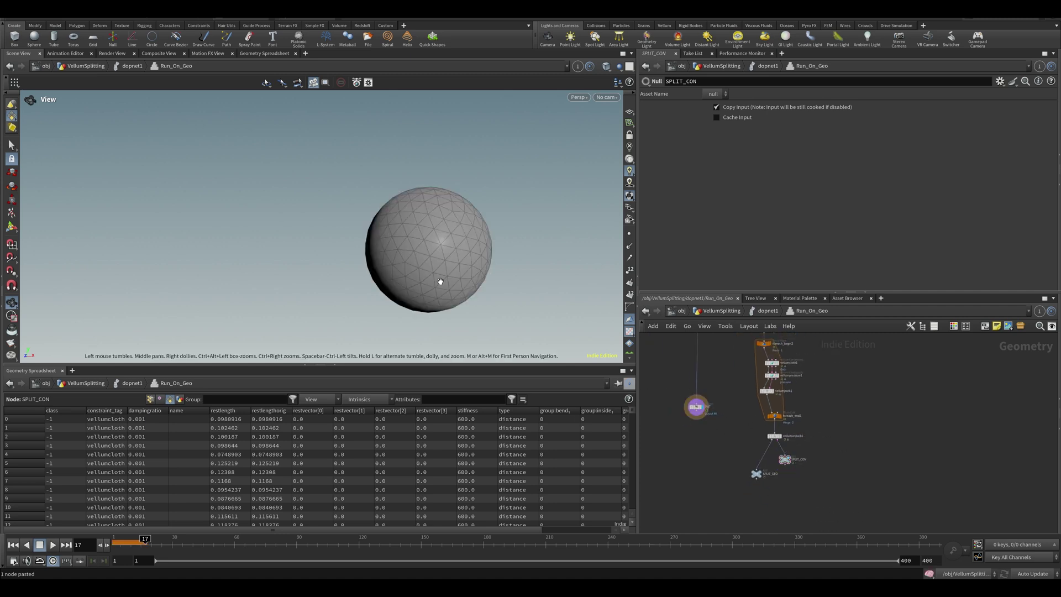
{"action": "left_click_drag", "start_coordinate": [696, 407], "coordinate": [704, 492]}
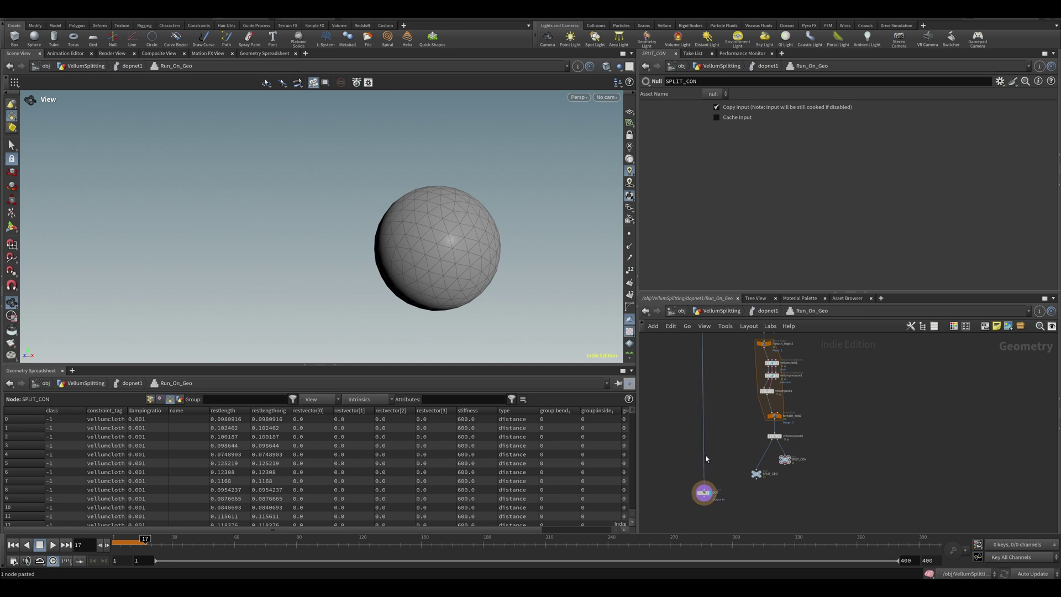
{"action": "left_click_drag", "start_coordinate": [440, 284], "coordinate": [487, 287]}
{"action": "middle_click_drag", "start_coordinate": [411, 243], "coordinate": [337, 212]}
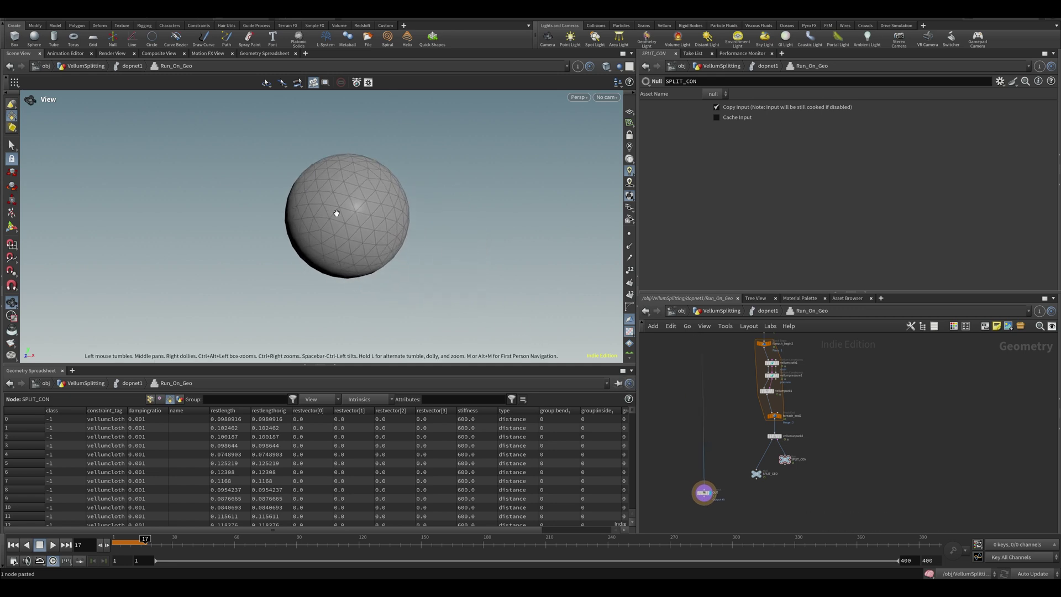
{"action": "left_click", "coordinate": [703, 492]}
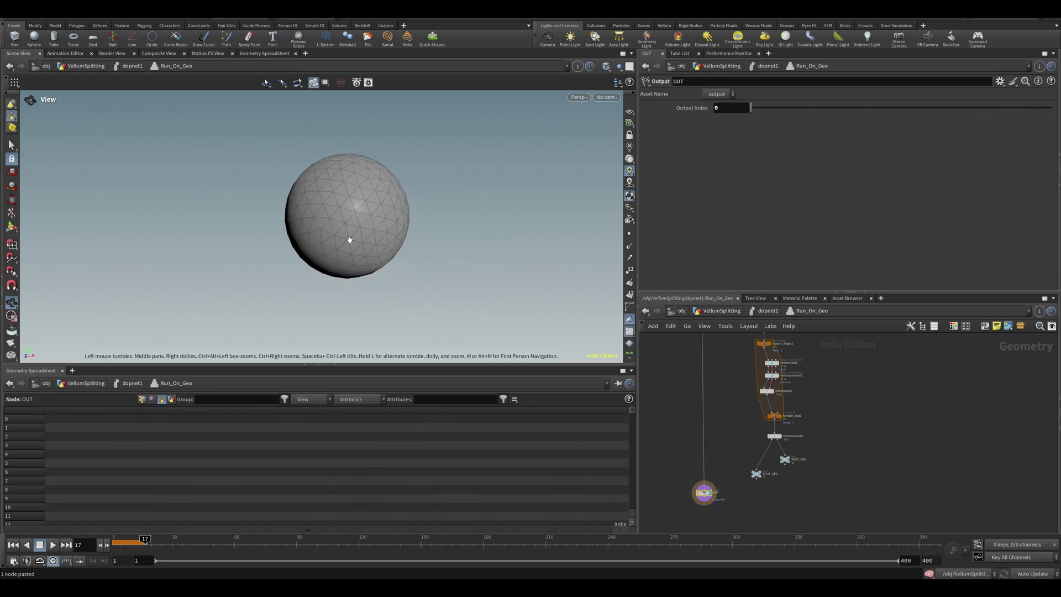
- Display SPLIT_GEO and SPLIT_CON in turn to compare them, aligning SPLIT_CON beside SPLIT_GEO
{"action": "key", "text": "r"}
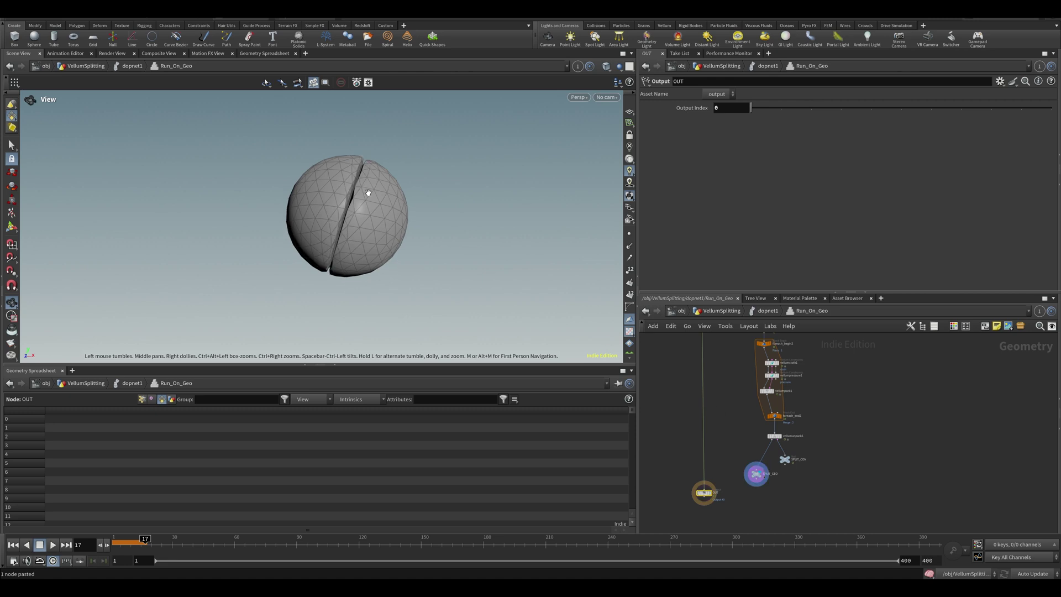
{"action": "left_click_drag", "start_coordinate": [785, 459], "coordinate": [791, 474]}
{"action": "key", "text": "r"}
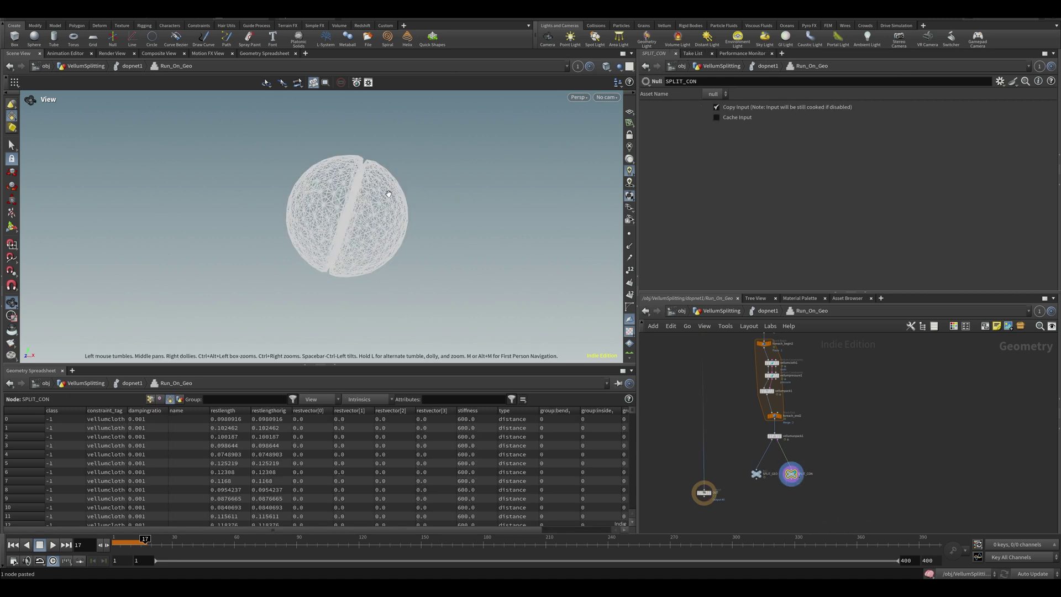
{"action": "left_click_drag", "start_coordinate": [389, 194], "coordinate": [399, 199]}
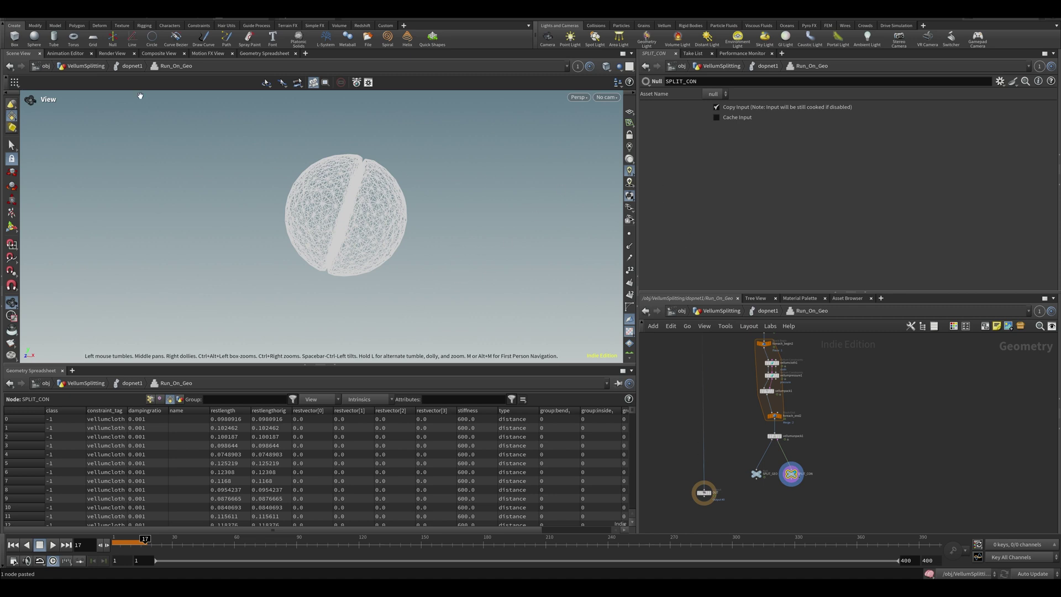
{"action": "left_click_drag", "start_coordinate": [220, 213], "coordinate": [349, 239]}
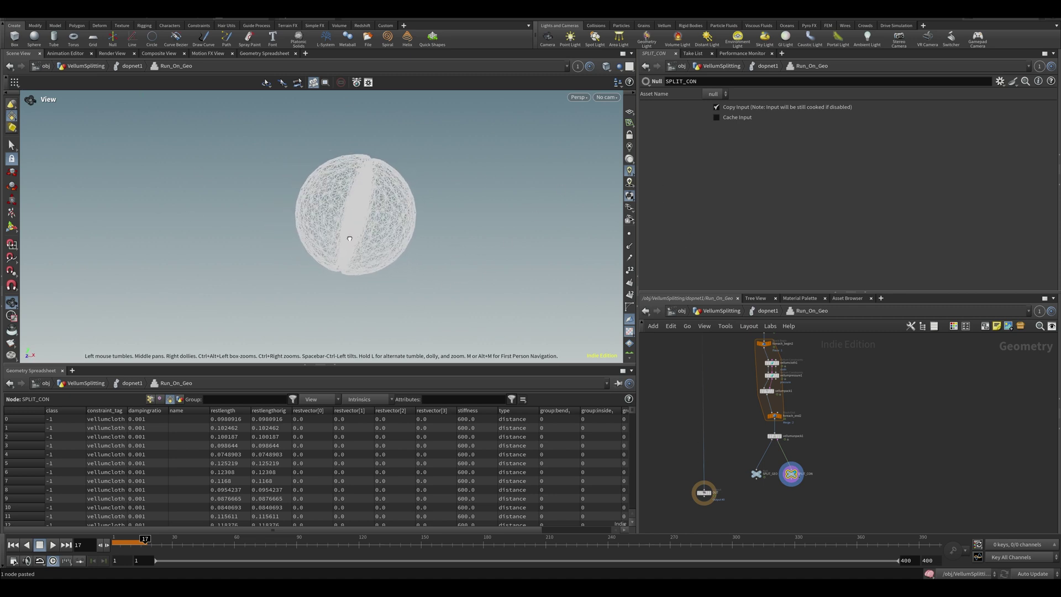
{"action": "left_click_drag", "start_coordinate": [392, 273], "coordinate": [298, 280]}
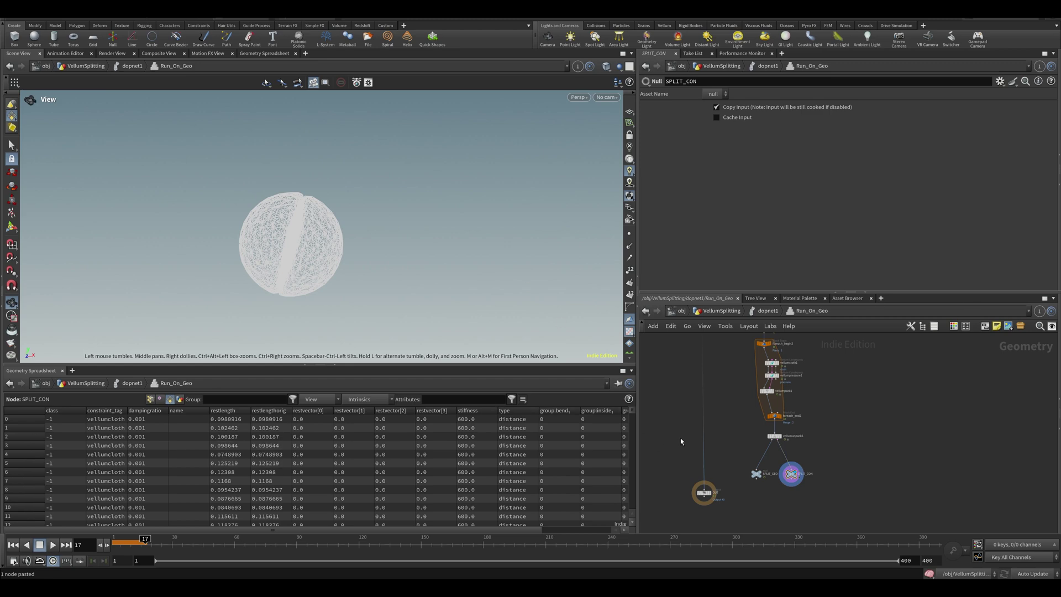
- Insert a Switch node on the wire between dop_geometry and OUT, just above OUT
{"action": "key", "text": "Tab"}
{"action": "type", "text": "s"}
{"action": "key", "text": "Return"}
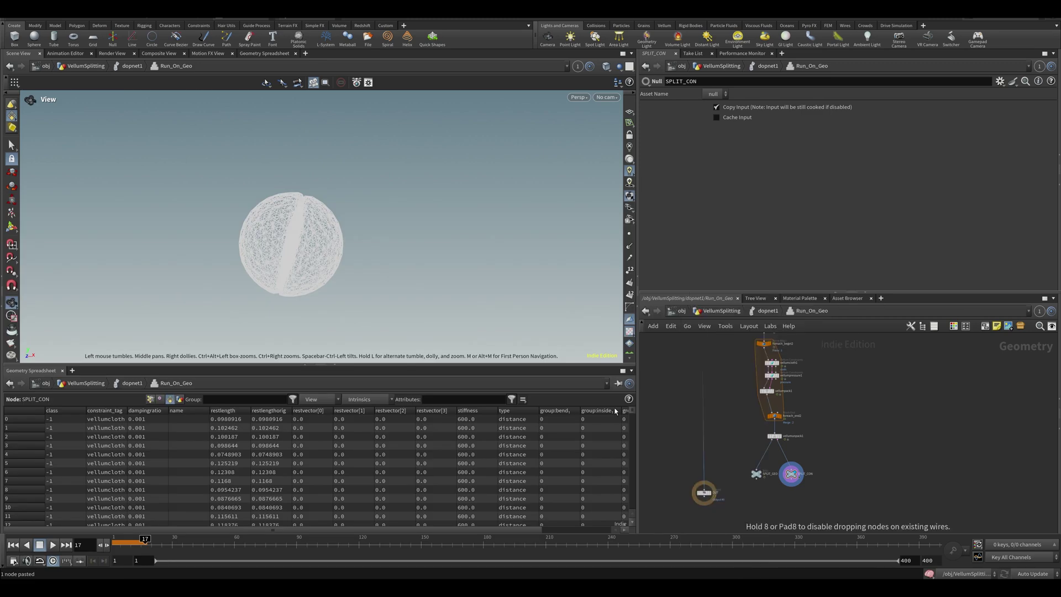
{"action": "scroll", "coordinate": [720, 431], "scroll_direction": "up", "scroll_amount": 2}
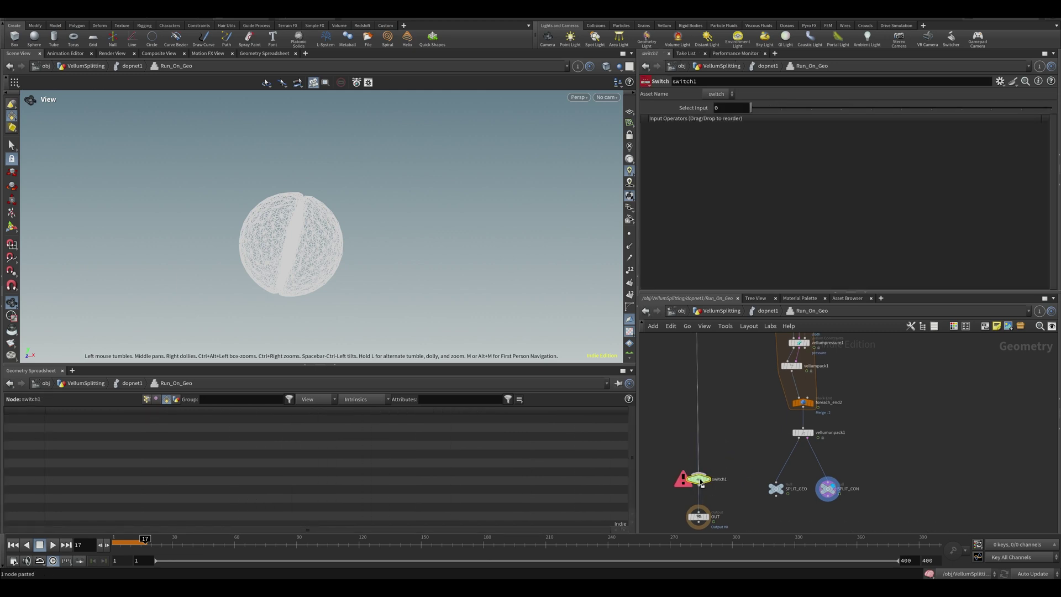
{"action": "left_click", "coordinate": [699, 480]}
{"action": "left_click_drag", "start_coordinate": [700, 482], "coordinate": [700, 486]}
- Connect SPLIT_GEO as the second input of switch1, shift SPLIT_GEO upward, and display the switch
{"action": "left_click", "coordinate": [699, 480]}
{"action": "left_click", "coordinate": [775, 495]}
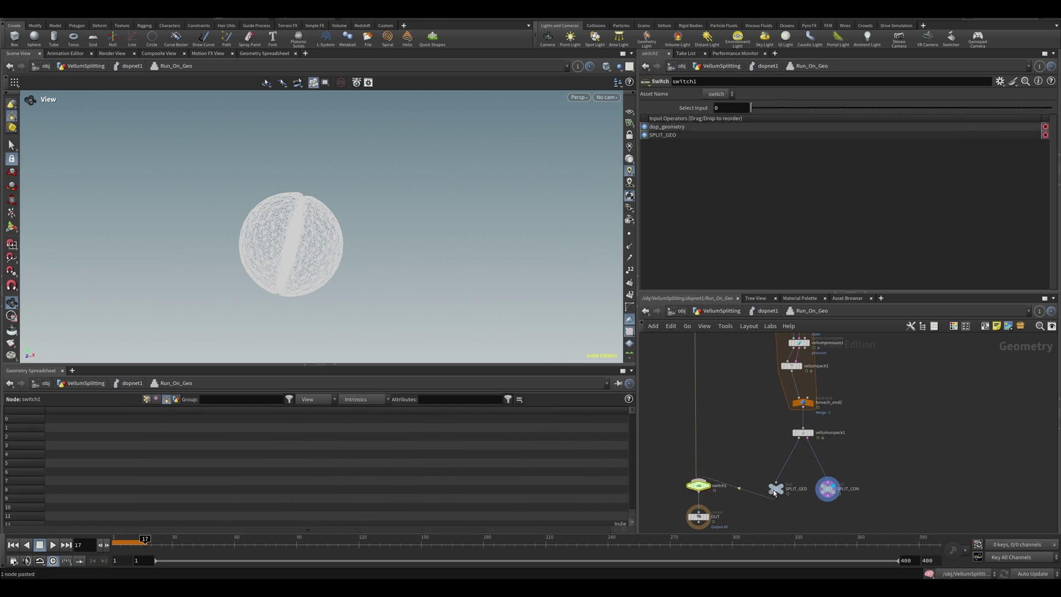
{"action": "mouse_move", "coordinate": [777, 492]}
{"action": "left_mouse_down"}
{"action": "mouse_move", "coordinate": [781, 466]}
{"action": "mouse_move", "coordinate": [788, 473]}
{"action": "left_mouse_up"}
{"action": "left_click", "coordinate": [709, 486]}
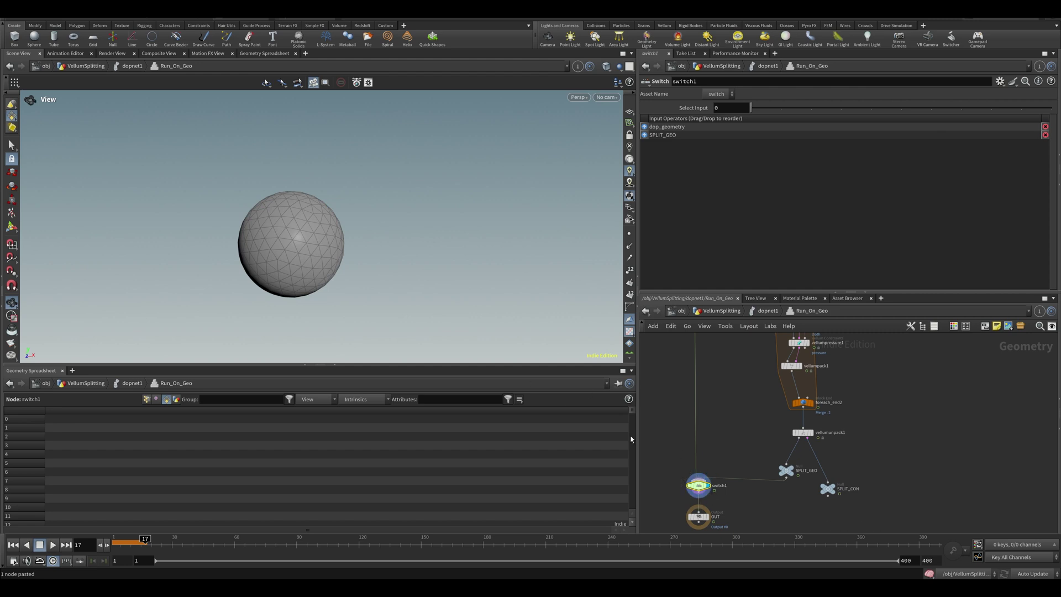
- Set switch1's Select Input to the expression $F>30
{"action": "left_click_drag", "start_coordinate": [765, 108], "coordinate": [718, 102]}
{"action": "left_click_drag", "start_coordinate": [651, 96], "coordinate": [641, 100]}
{"action": "type", "text": "$F>3"}
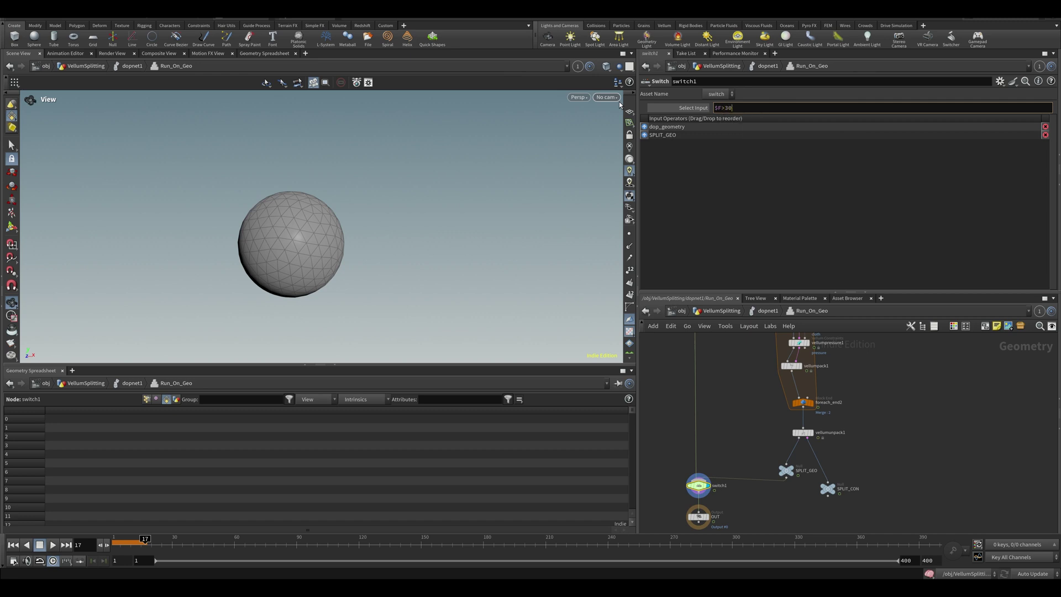
{"action": "key", "text": "Return"}
- Move the SPLIT_CON null up so it sits level with SPLIT_GEO under vellumunpack1
{"action": "middle_click_drag", "start_coordinate": [673, 497], "coordinate": [696, 416]}
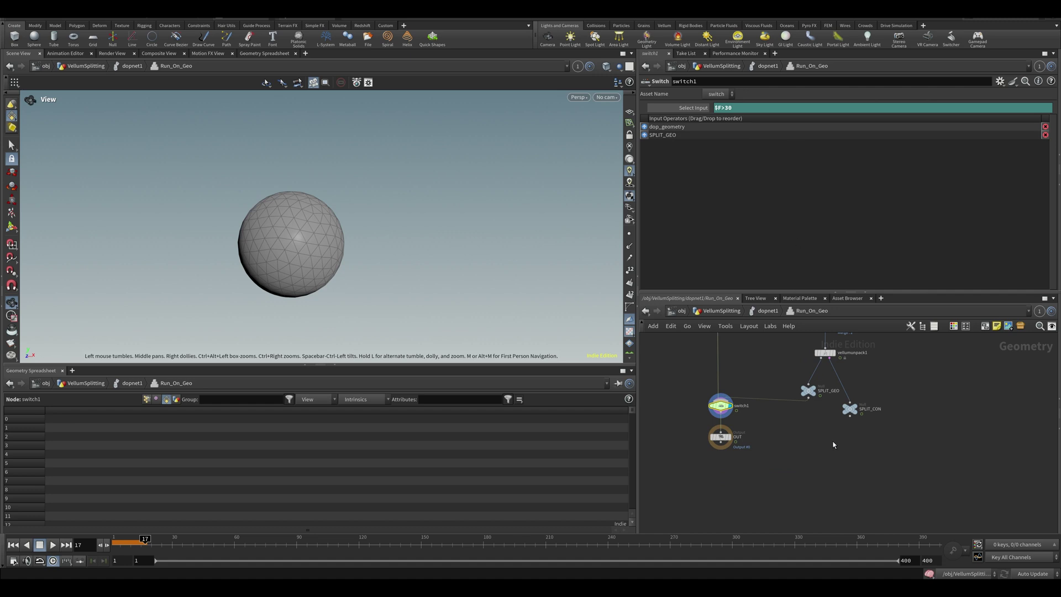
{"action": "middle_click_drag", "start_coordinate": [833, 445], "coordinate": [776, 495]}
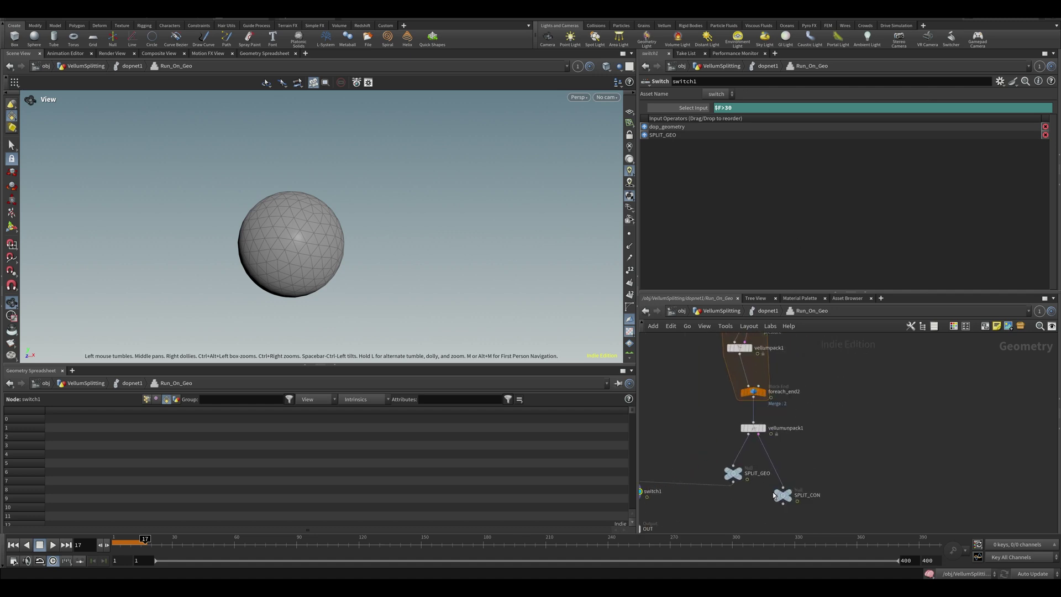
{"action": "left_click_drag", "start_coordinate": [775, 495], "coordinate": [790, 477]}
{"action": "scroll", "coordinate": [817, 472], "scroll_direction": "down", "scroll_amount": 4}
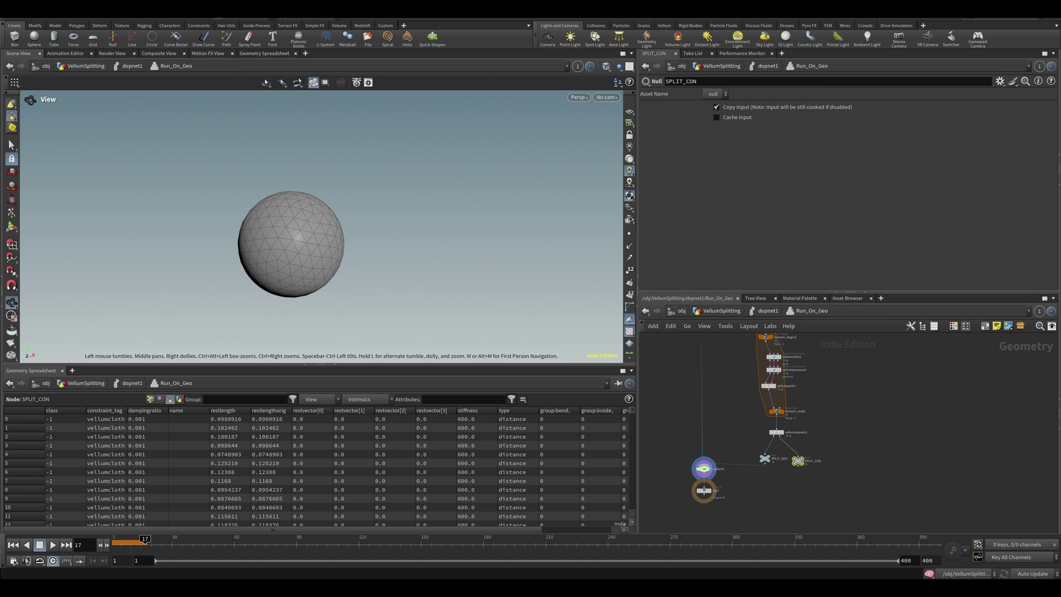
- Reveal the second network and parameter panes and open VellumSplitting's dopnet1 Run_On_Constraints solver there
{"action": "left_click", "coordinate": [1059, 400]}
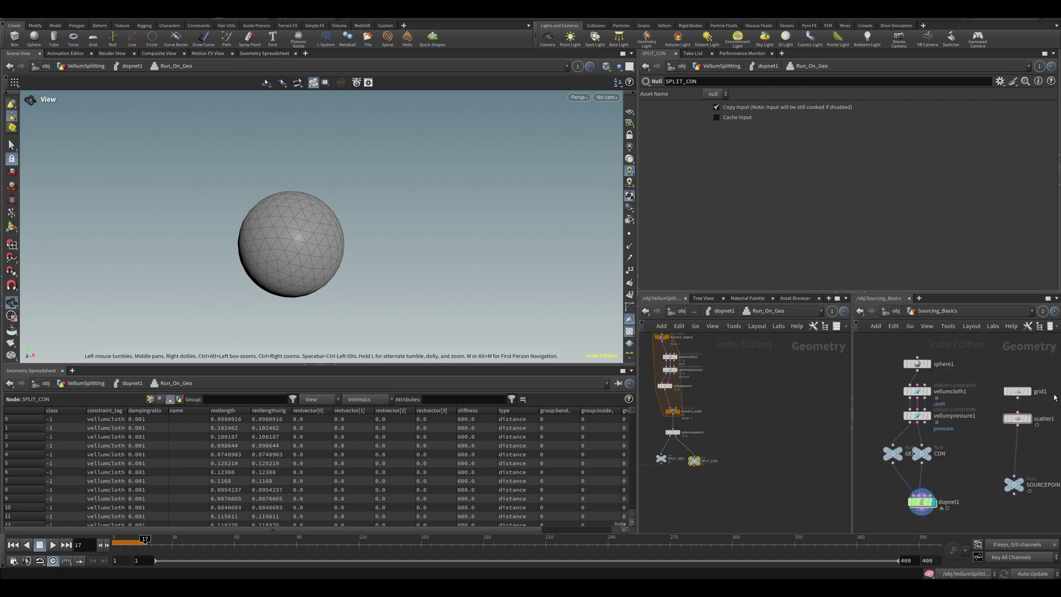
{"action": "left_click", "coordinate": [1058, 188]}
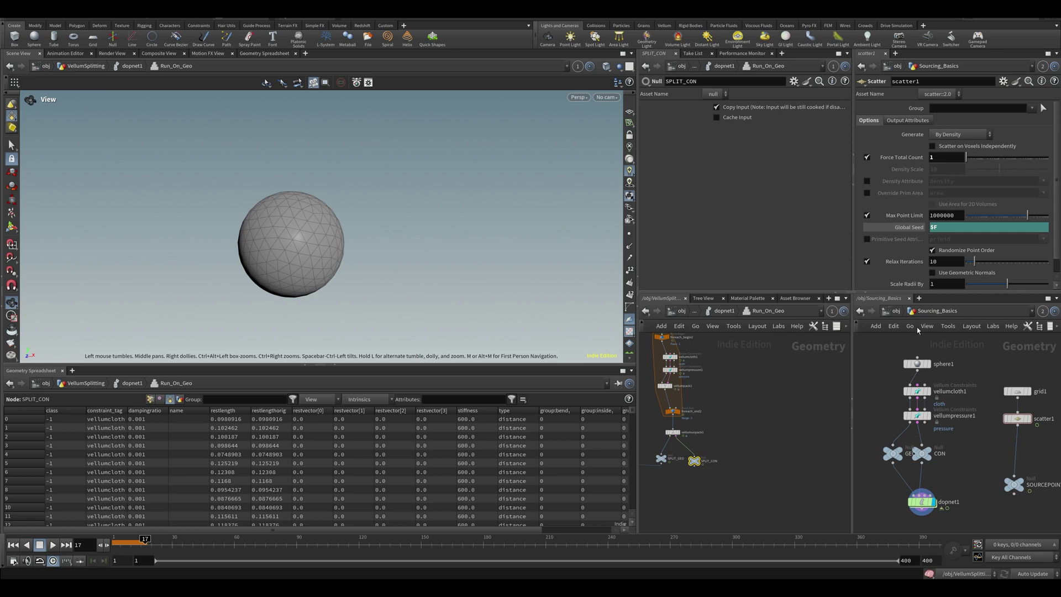
{"action": "left_click", "coordinate": [896, 313]}
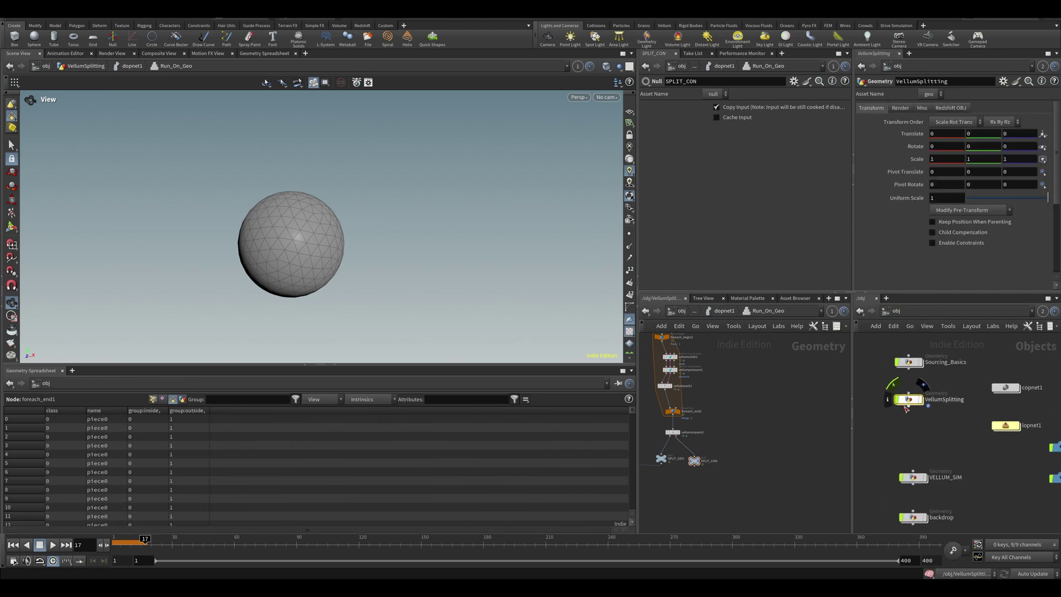
{"action": "scroll", "coordinate": [1005, 390], "scroll_direction": "up", "scroll_amount": 4}
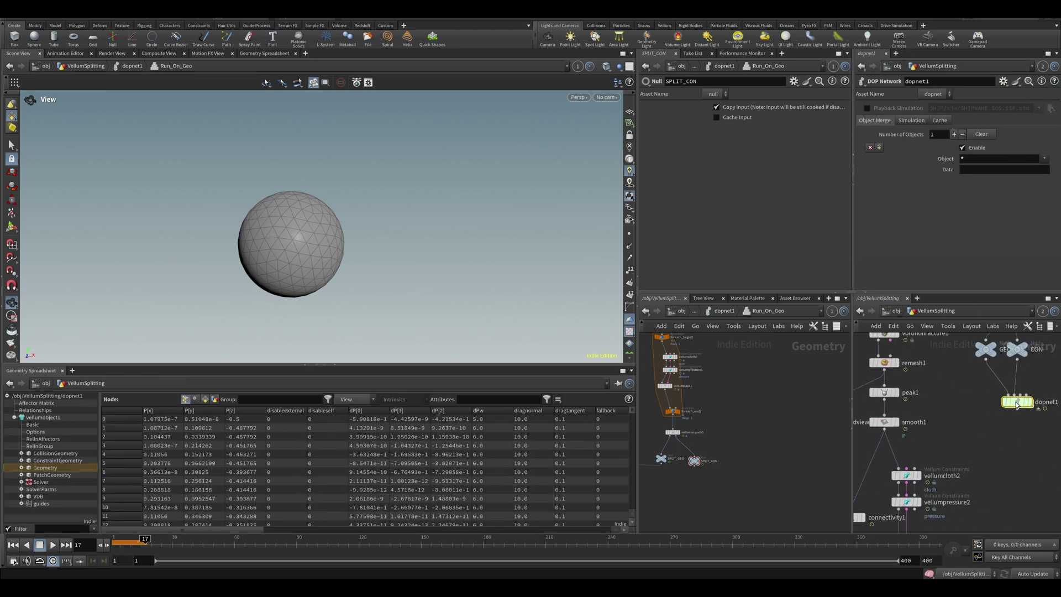
{"action": "double_click", "coordinate": [1015, 403]}
{"action": "double_click", "coordinate": [956, 404]}
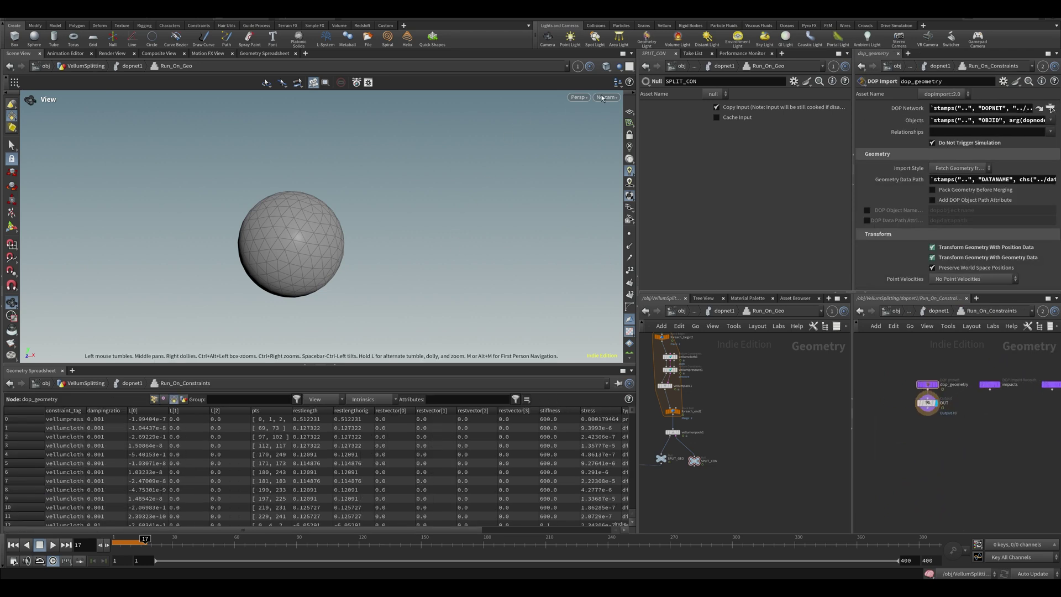
- Link the viewport to pane group 2 and move Run_On_Constraints' OUT node further below dop_geometry
{"action": "middle_click_drag", "start_coordinate": [747, 408], "coordinate": [764, 416]}
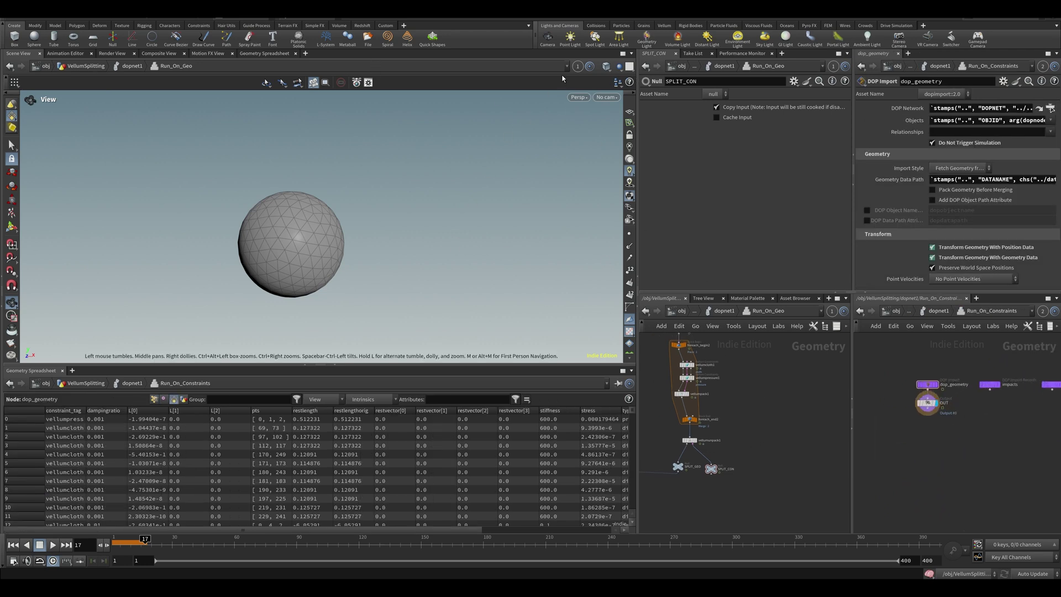
{"action": "left_click", "coordinate": [579, 67]}
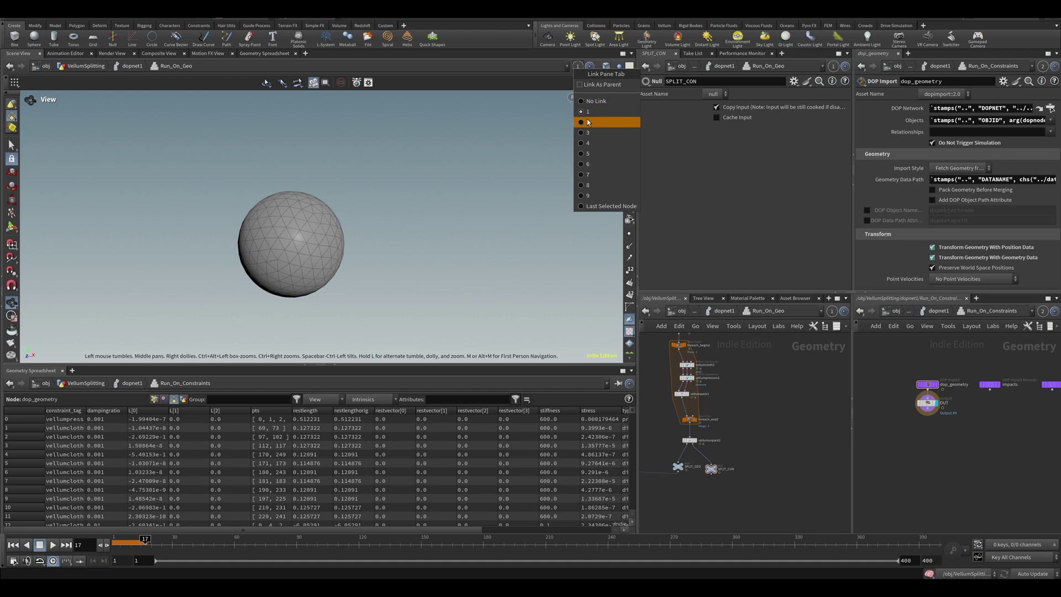
{"action": "left_click", "coordinate": [599, 118]}
{"action": "left_click_drag", "start_coordinate": [925, 412], "coordinate": [937, 446]}
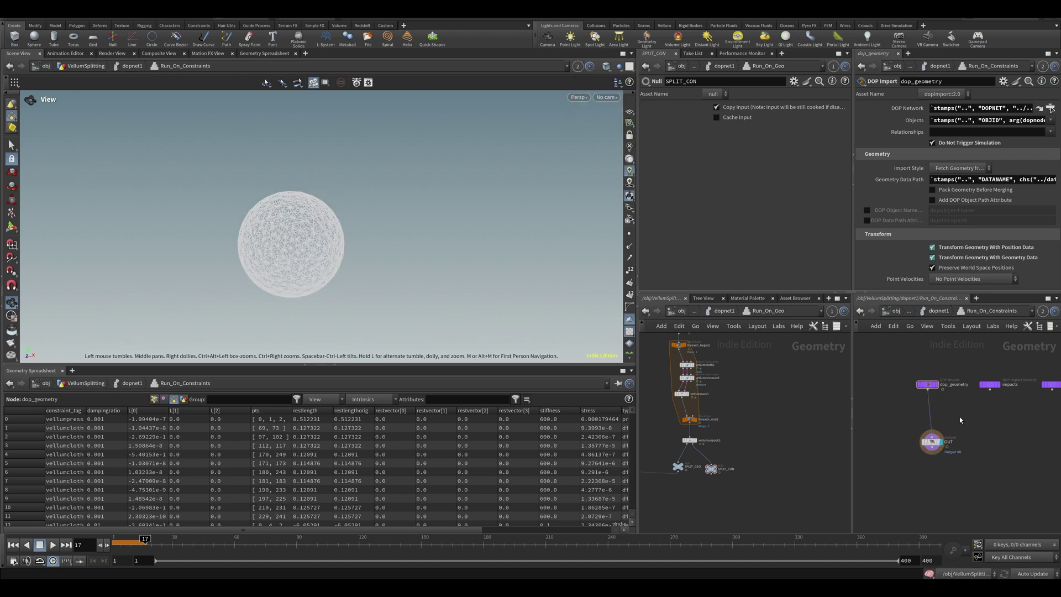
- Add an Object Merge beside dop_geometry in Run_On_Constraints, set its Object 1 to Run_On_Geo's SPLIT_CON, and display it
{"action": "key", "text": "Tab"}
{"action": "type", "text": "obj"}
{"action": "key", "text": "Return"}
{"action": "left_click", "coordinate": [961, 396]}
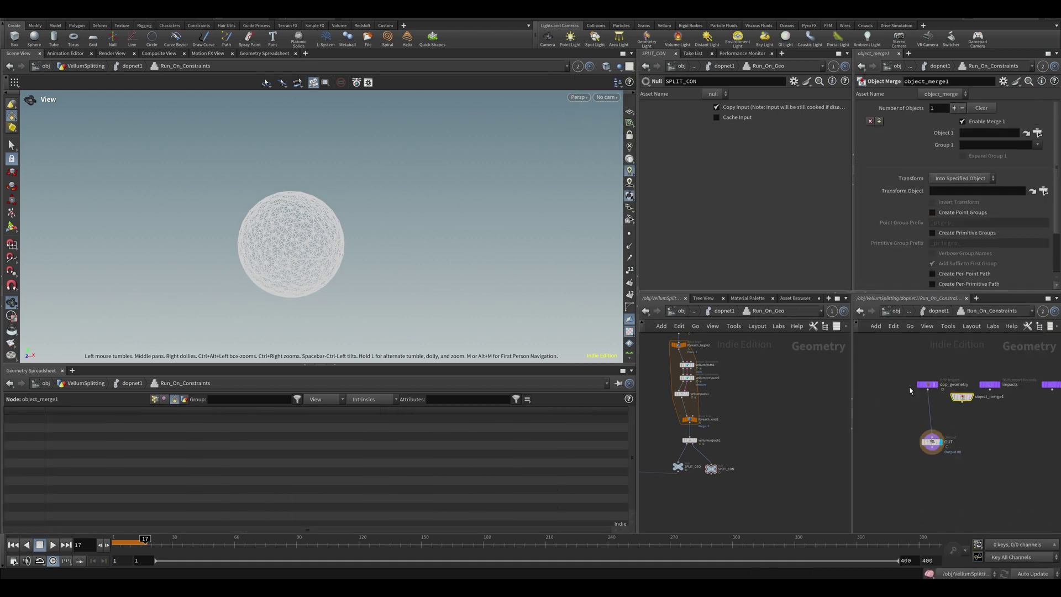
{"action": "left_click_drag", "start_coordinate": [723, 471], "coordinate": [968, 132]}
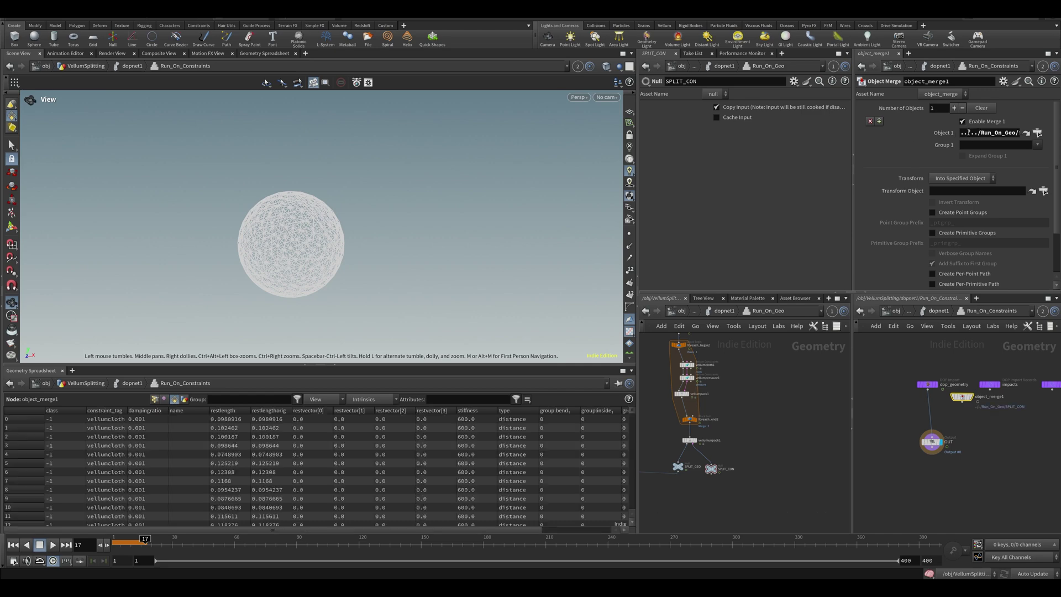
{"action": "left_click", "coordinate": [972, 397]}
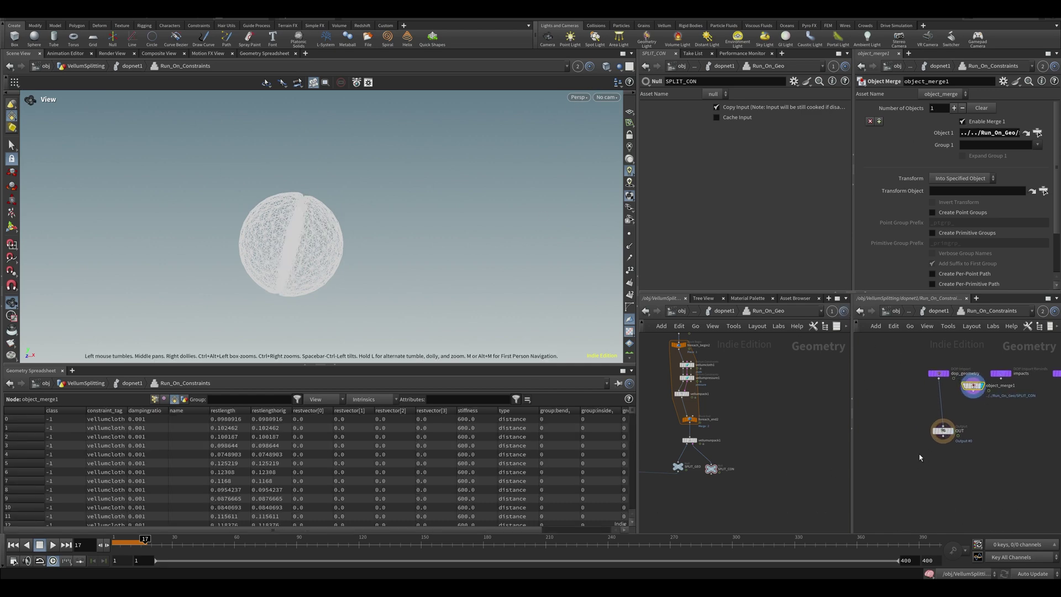
- Insert a Switch between dop_geometry and OUT in Run_On_Constraints, move OUT lower, and connect object_merge1 as the second input
{"action": "key", "text": "Tab"}
{"action": "type", "text": "swi"}
{"action": "key", "text": "Return"}
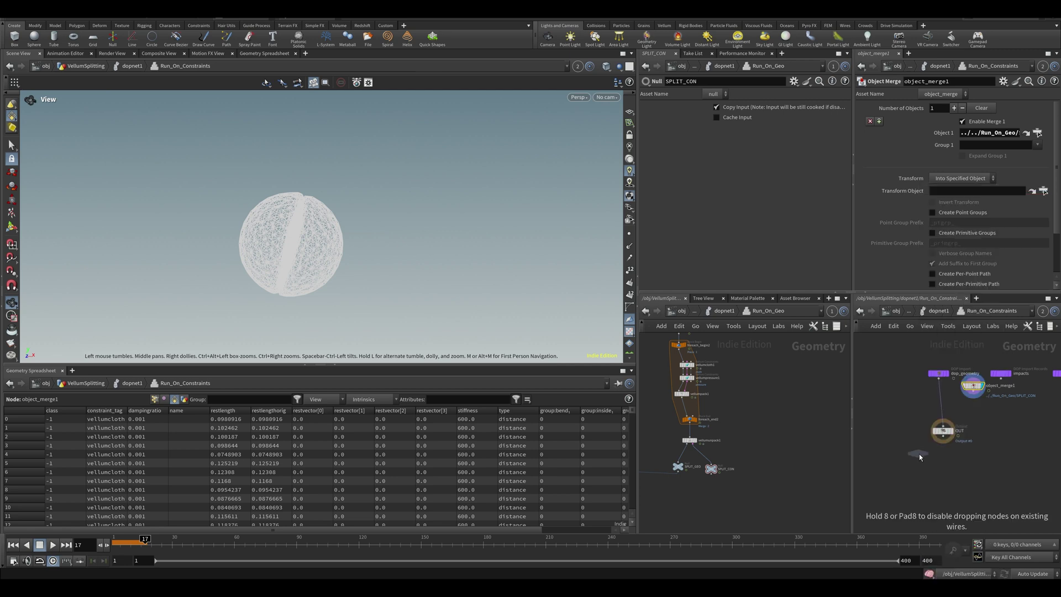
{"action": "left_click", "coordinate": [943, 406]}
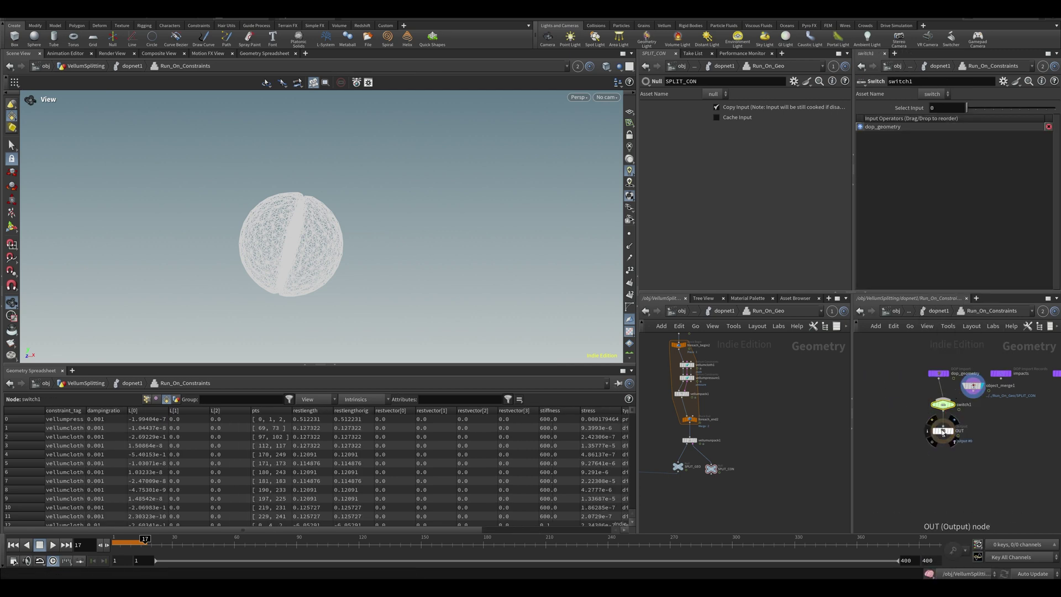
{"action": "left_click", "coordinate": [943, 429]}
{"action": "left_click", "coordinate": [973, 399]}
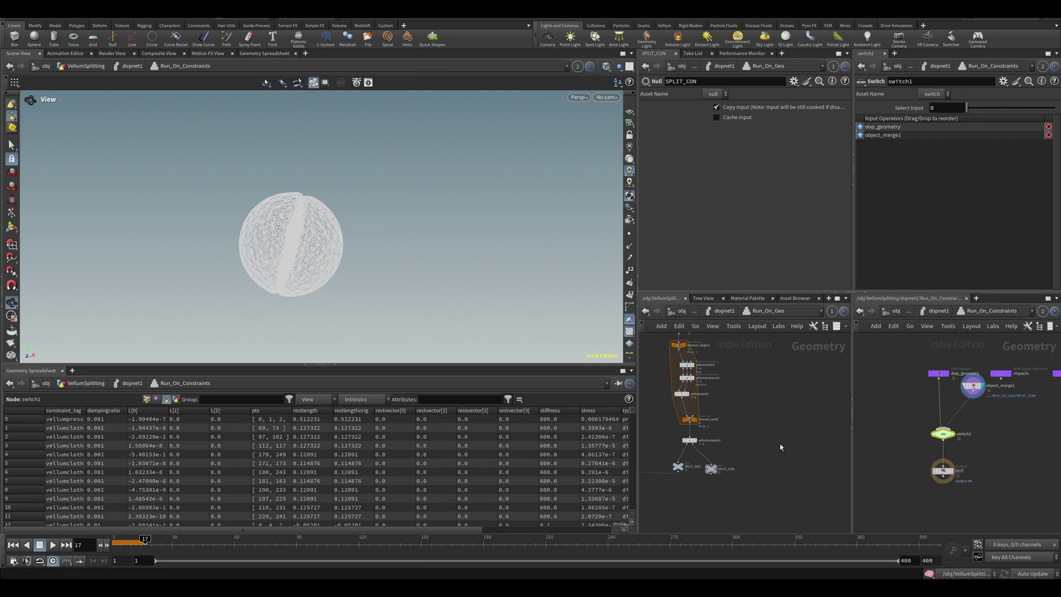
- Copy the Select Input parameter of Run_On_Geo's switch1, paste it as a relative reference into Run_On_Constraints' switch1, and save the scene
{"action": "middle_click_drag", "start_coordinate": [782, 445], "coordinate": [935, 396]}
{"action": "left_click", "coordinate": [772, 427]}
{"action": "right_click", "coordinate": [694, 110]}
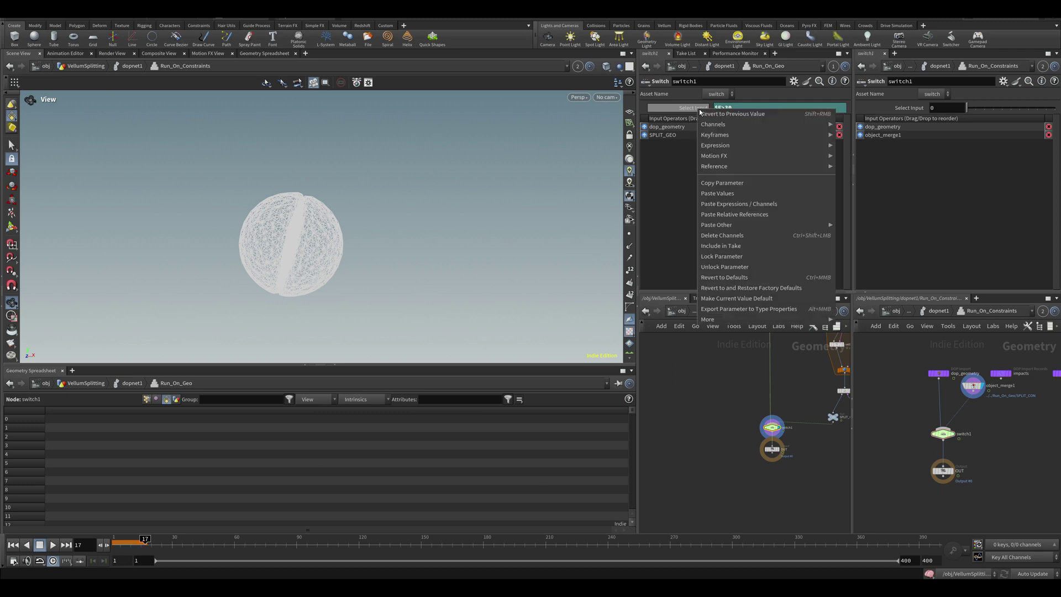
{"action": "left_click", "coordinate": [735, 184]}
{"action": "right_click", "coordinate": [738, 108]}
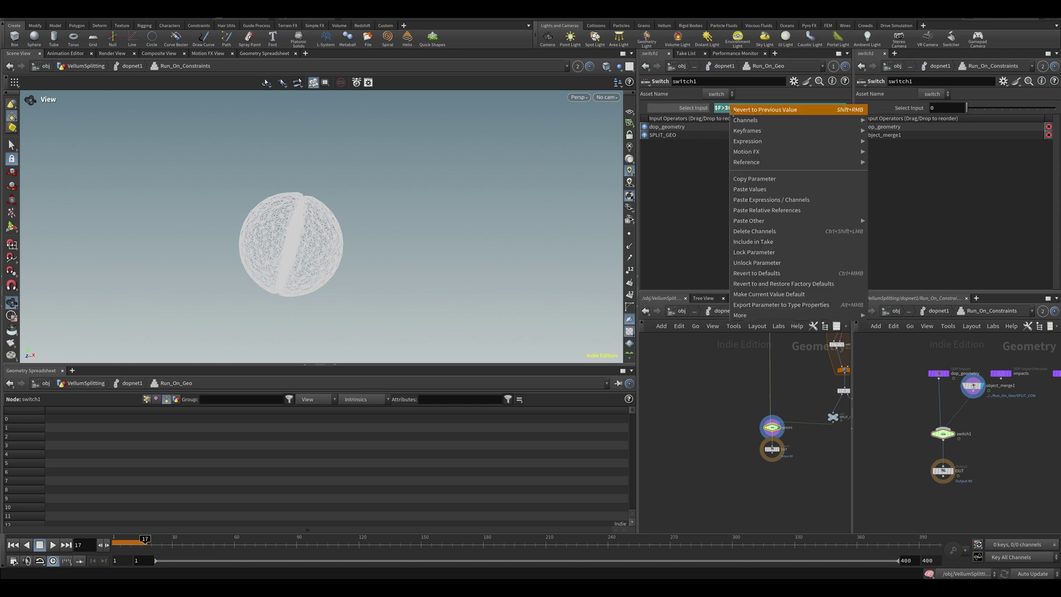
{"action": "left_click", "coordinate": [751, 178]}
{"action": "right_click", "coordinate": [928, 109]}
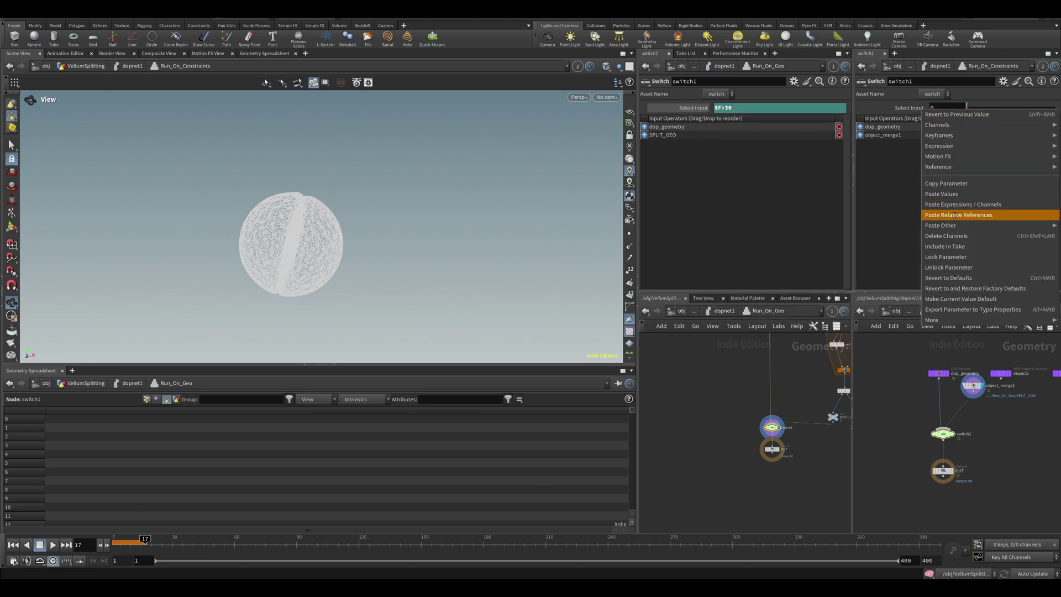
{"action": "left_click", "coordinate": [959, 215]}
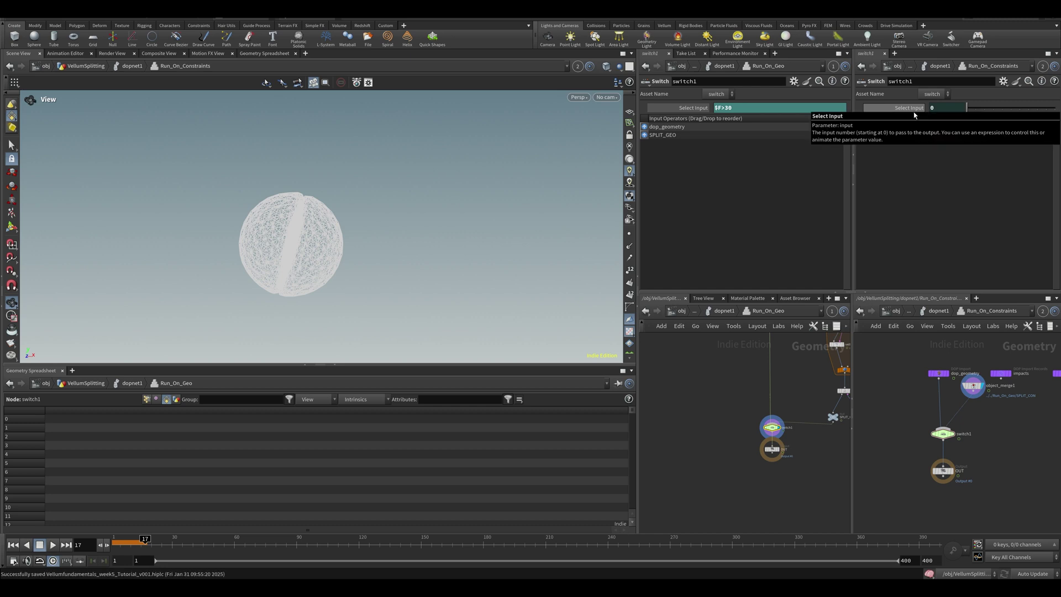
{"action": "key", "text": "ctrl+s"}
- Select switch1 in Run_On_Geo and in Run_On_Constraints to compare their Select Input settings
{"action": "middle_click_drag", "start_coordinate": [936, 429], "coordinate": [836, 438]}
{"action": "left_click_drag", "start_coordinate": [746, 424], "coordinate": [808, 456]}
{"action": "middle_click_drag", "start_coordinate": [793, 388], "coordinate": [739, 422]}
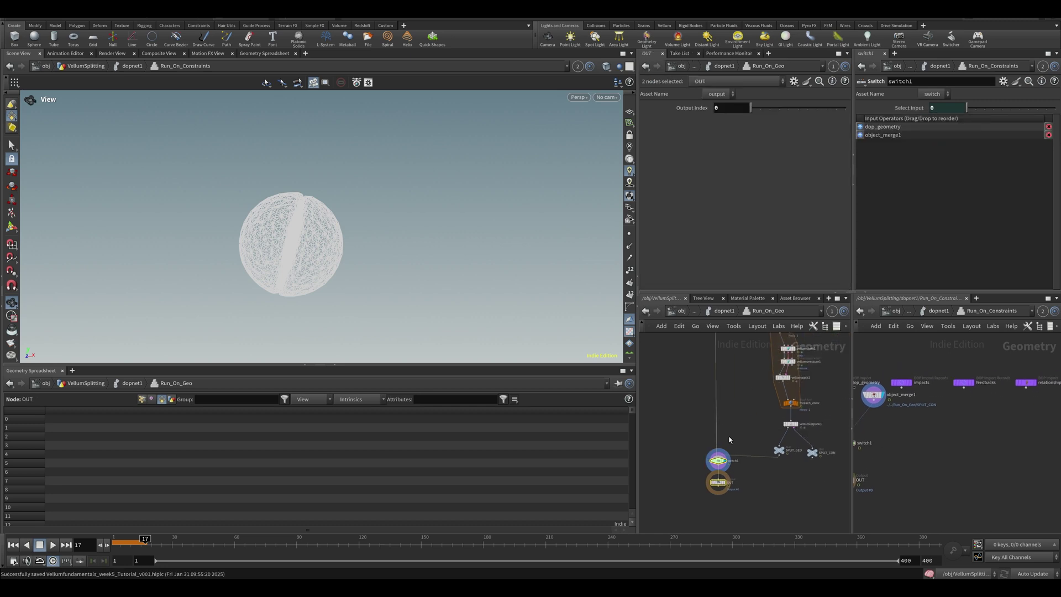
{"action": "left_click", "coordinate": [718, 461]}
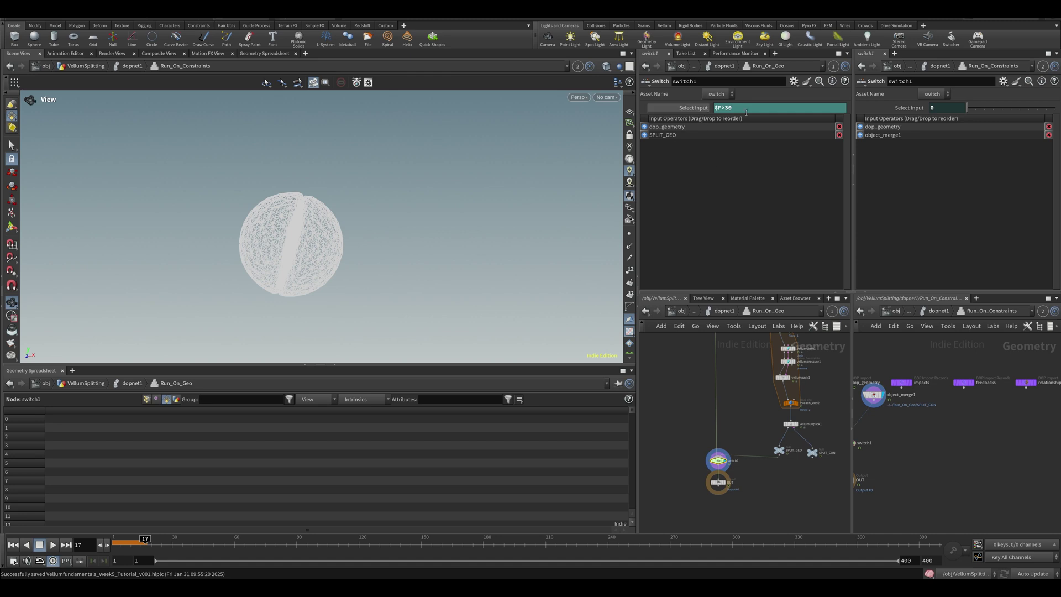
{"action": "middle_click_drag", "start_coordinate": [882, 445], "coordinate": [938, 424]}
{"action": "left_click", "coordinate": [902, 424]}
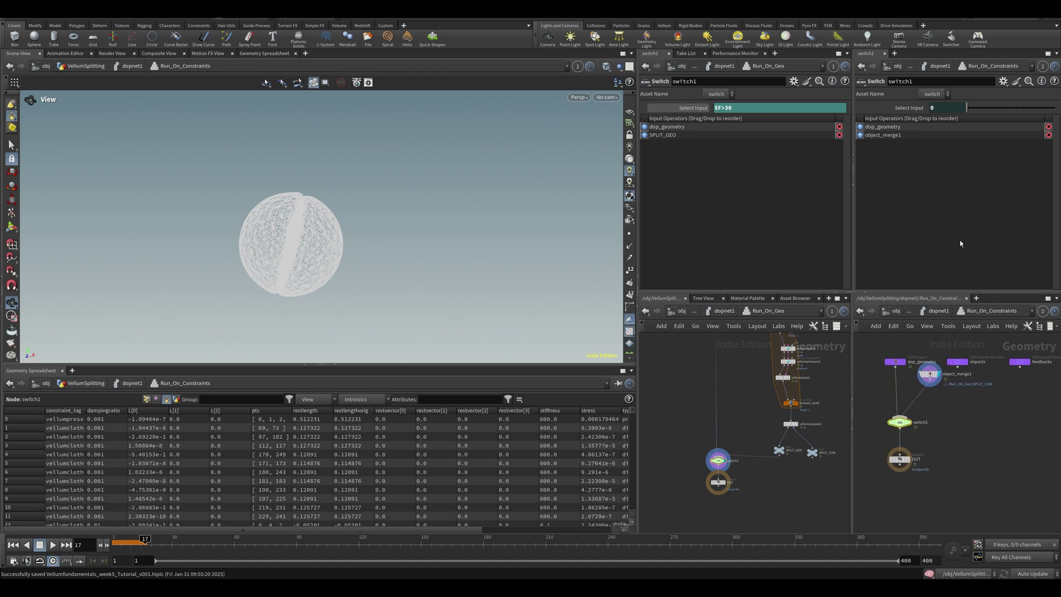
- Go up to dopnet1, rewind to frame 1, and link the viewport to pane group 1 to frame the sphere
{"action": "left_click", "coordinate": [725, 311]}
{"action": "left_click", "coordinate": [13, 545]}
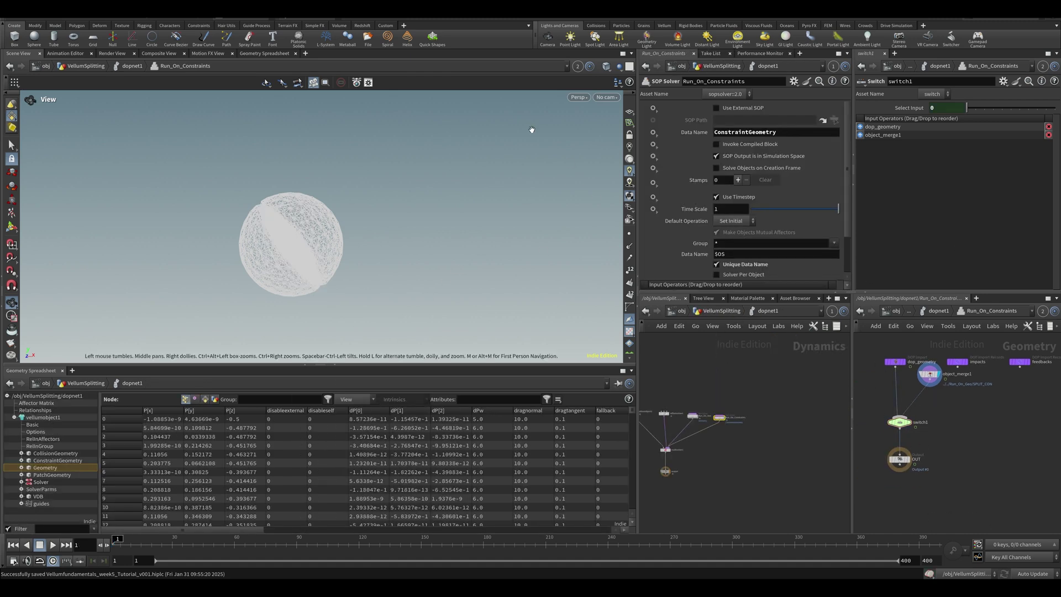
{"action": "left_click", "coordinate": [579, 69]}
{"action": "left_click", "coordinate": [588, 110]}
{"action": "middle_click_drag", "start_coordinate": [340, 238], "coordinate": [405, 223]}
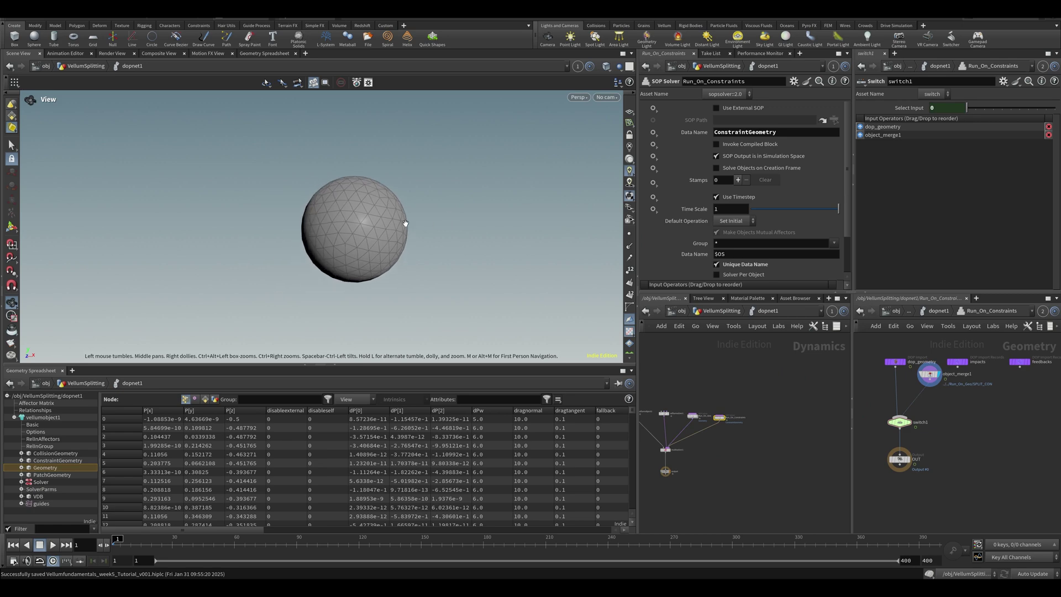
- Play the simulation past frame 30 and advance frame by frame to inspect the fracturing pieces up close
{"action": "key", "text": "Up"}
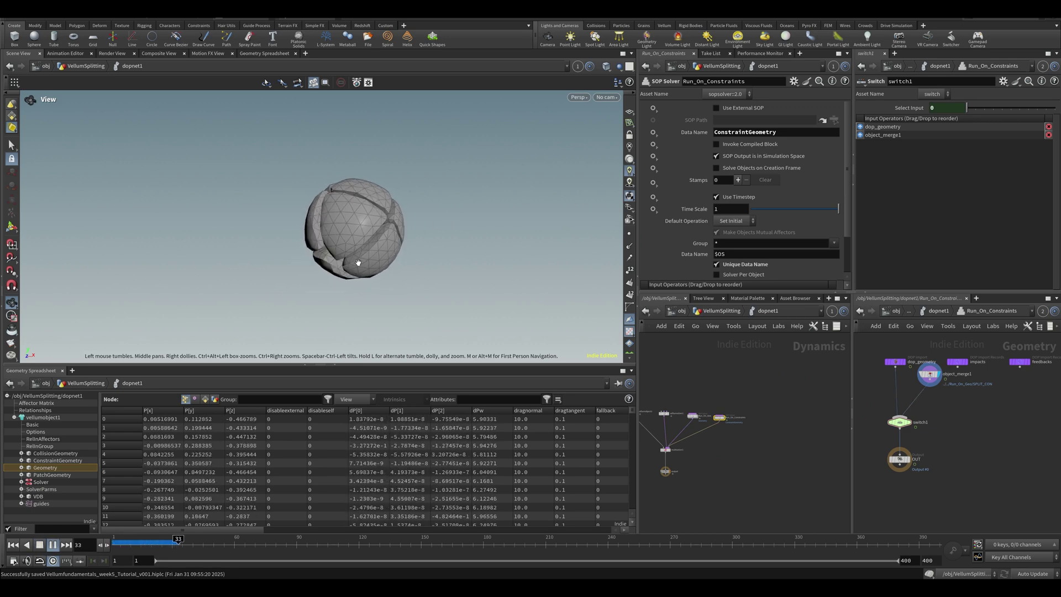
{"action": "key", "text": "Up"}
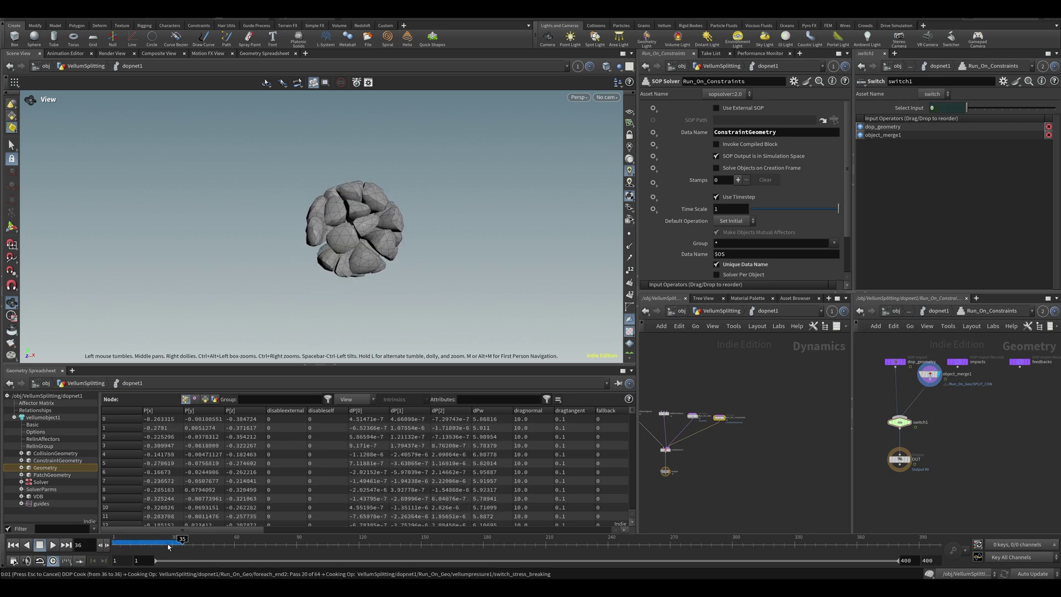
{"action": "left_click_drag", "start_coordinate": [166, 547], "coordinate": [171, 546]}
{"action": "scroll", "coordinate": [360, 262], "scroll_direction": "up", "scroll_amount": 3}
{"action": "key", "text": "Right"}
{"action": "key", "text": "Right"}
{"action": "key", "text": "Right"}
{"action": "key", "text": "Right"}
{"action": "left_click_drag", "start_coordinate": [332, 253], "coordinate": [409, 293]}
{"action": "middle_click_drag", "start_coordinate": [409, 293], "coordinate": [423, 306]}
{"action": "scroll", "coordinate": [423, 307], "scroll_direction": "up", "scroll_amount": 2}
{"action": "left_click_drag", "start_coordinate": [422, 306], "coordinate": [354, 273]}
{"action": "key", "text": "Right"}
{"action": "key", "text": "Right"}
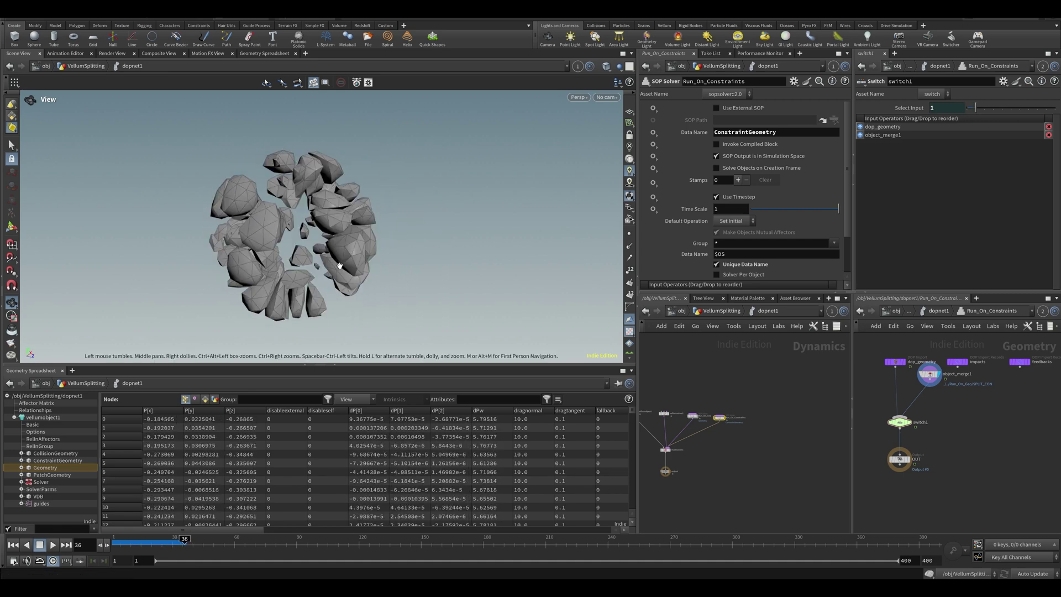
- Step back and forth through the frames just after 30 to examine how the sphere splits on each frame
{"action": "key", "text": "Left"}
{"action": "key", "text": "Left"}
{"action": "key", "text": "Left"}
{"action": "key", "text": "Left"}
{"action": "key", "text": "Left"}
{"action": "key", "text": "Left"}
{"action": "key", "text": "Right"}
{"action": "key", "text": "Right"}
{"action": "key", "text": "Right"}
{"action": "key", "text": "Right"}
{"action": "key", "text": "Right"}
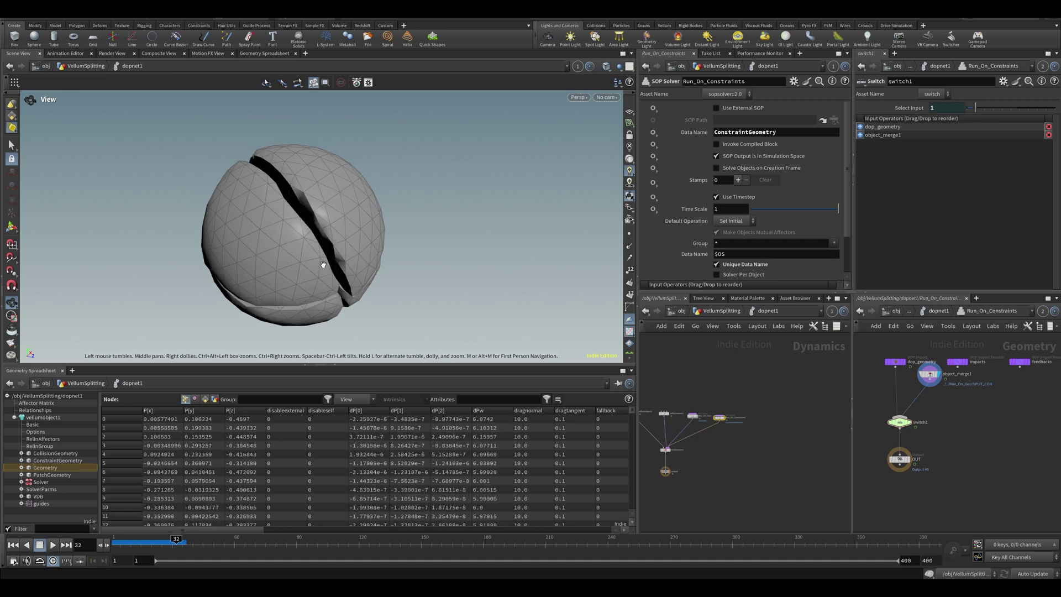
{"action": "left_click_drag", "start_coordinate": [322, 265], "coordinate": [234, 239]}
{"action": "key", "text": "Right"}
{"action": "key", "text": "Left"}
{"action": "key", "text": "Left"}
{"action": "key", "text": "Left"}
{"action": "key", "text": "Left"}
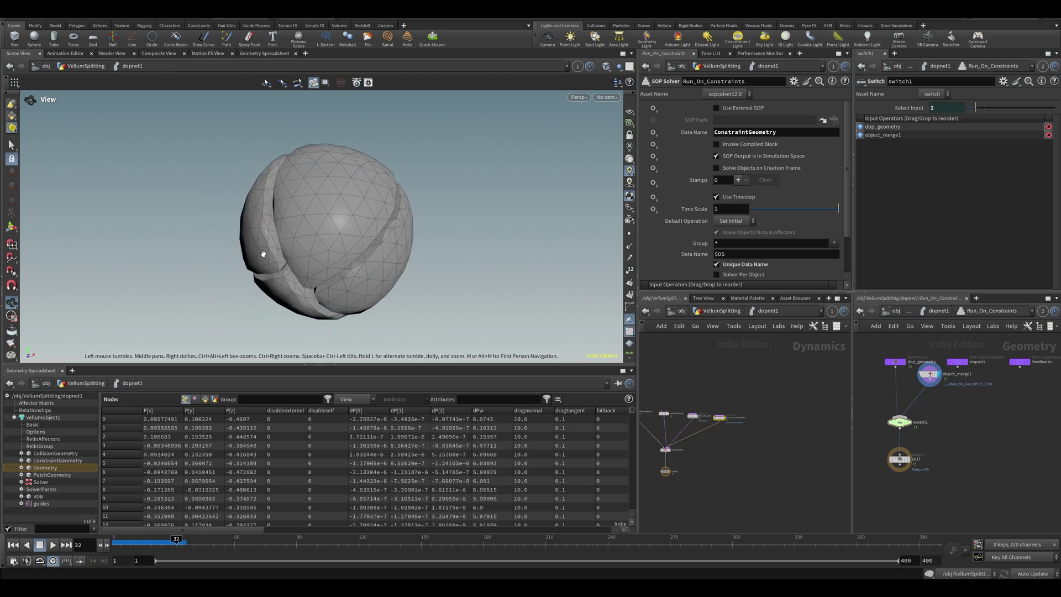
{"action": "key", "text": "Right"}
{"action": "key", "text": "Right"}
{"action": "key", "text": "Left"}
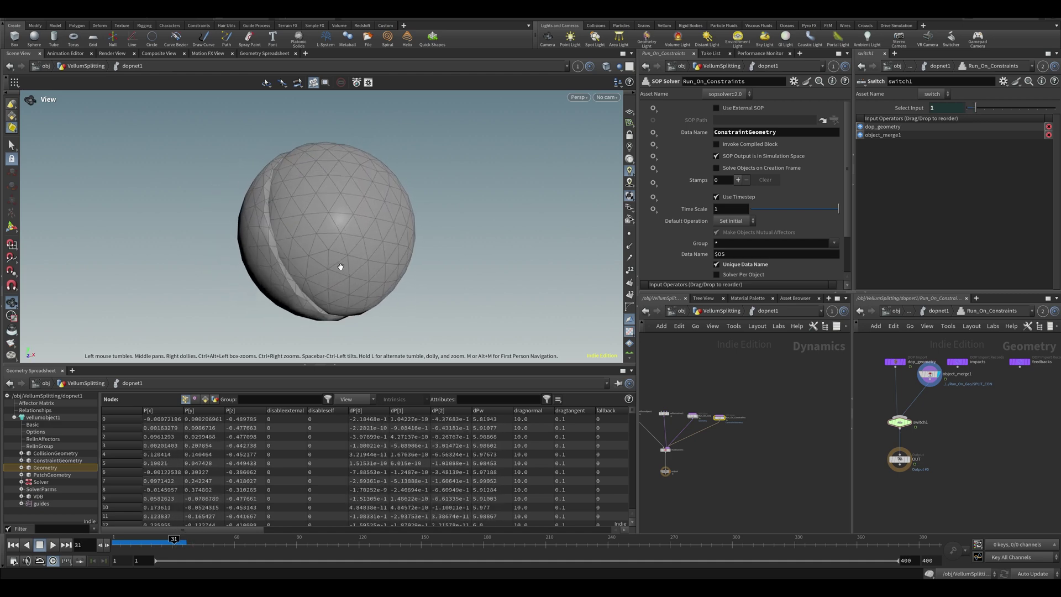
- Select the switch in Run_On_Constraints and reopen dopnet1's Run_On_Geo solver in the first network pane
{"action": "middle_click_drag", "start_coordinate": [953, 428], "coordinate": [951, 409]}
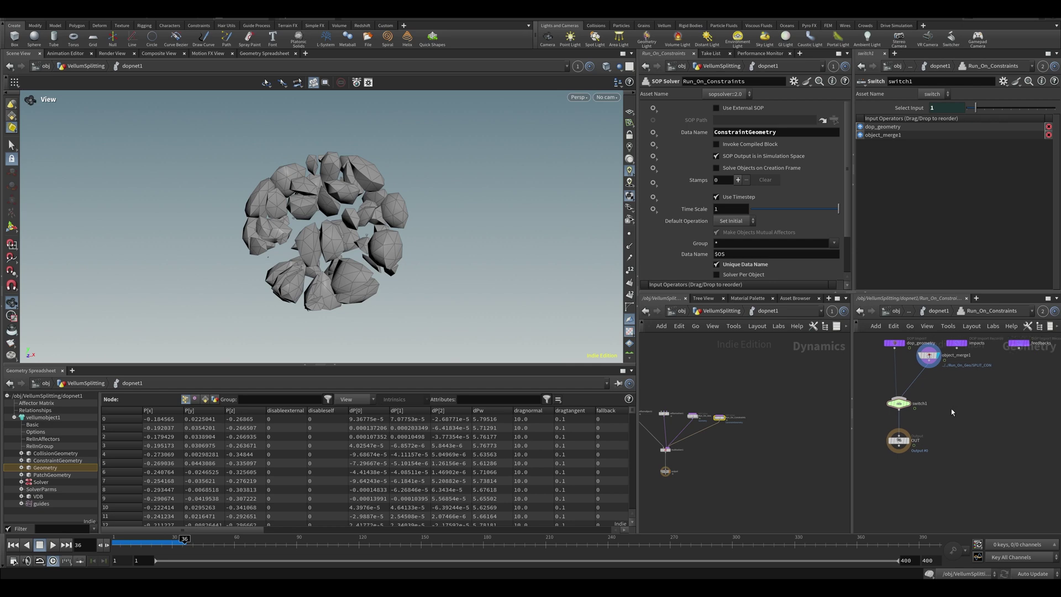
{"action": "left_click", "coordinate": [918, 402]}
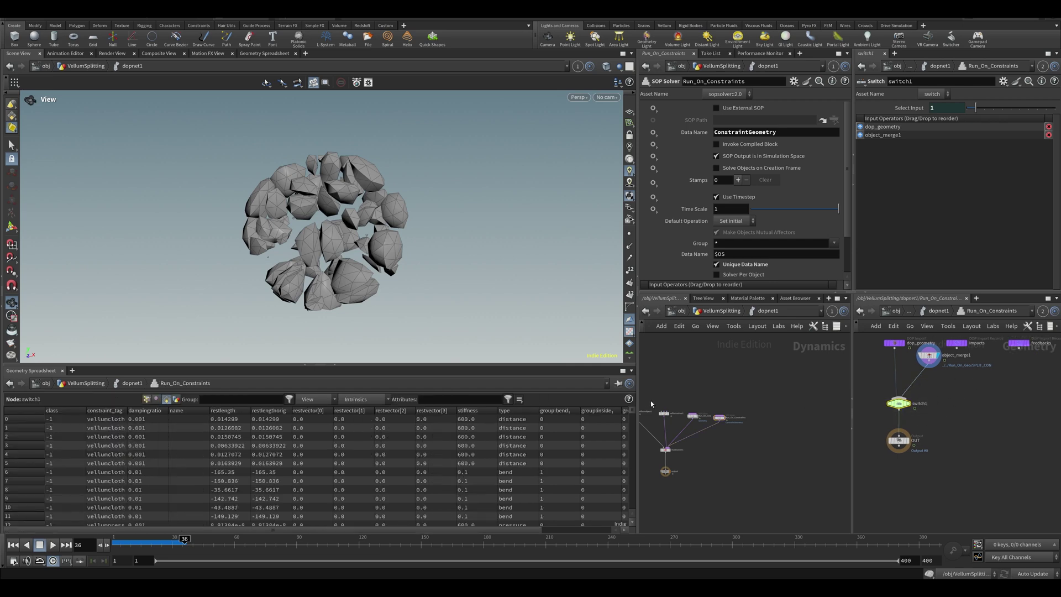
{"action": "middle_click_drag", "start_coordinate": [779, 381], "coordinate": [826, 384]}
{"action": "left_click", "coordinate": [717, 312]}
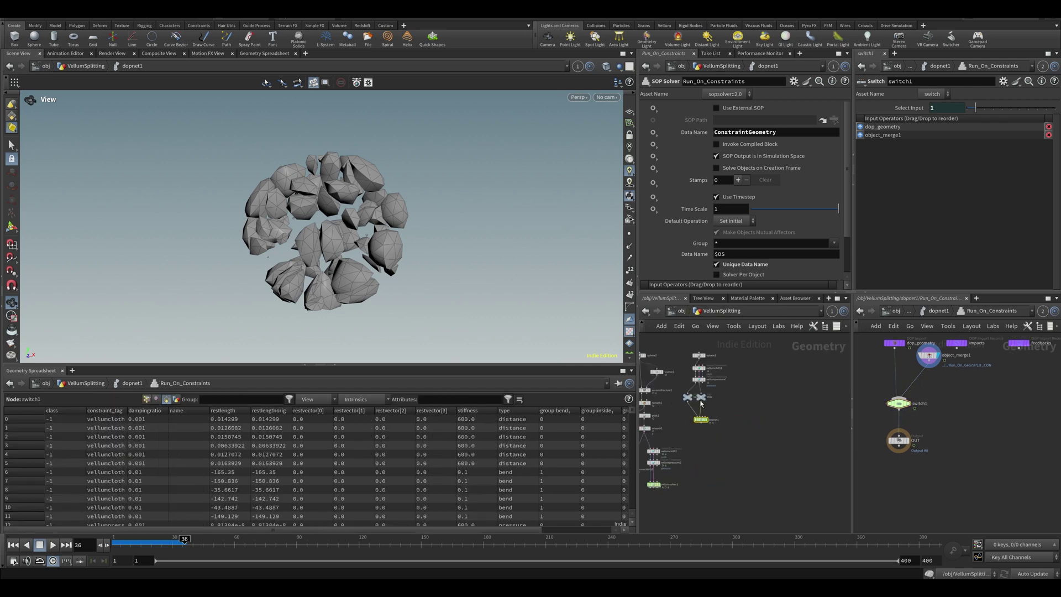
{"action": "double_click", "coordinate": [702, 422]}
{"action": "double_click", "coordinate": [743, 420]}
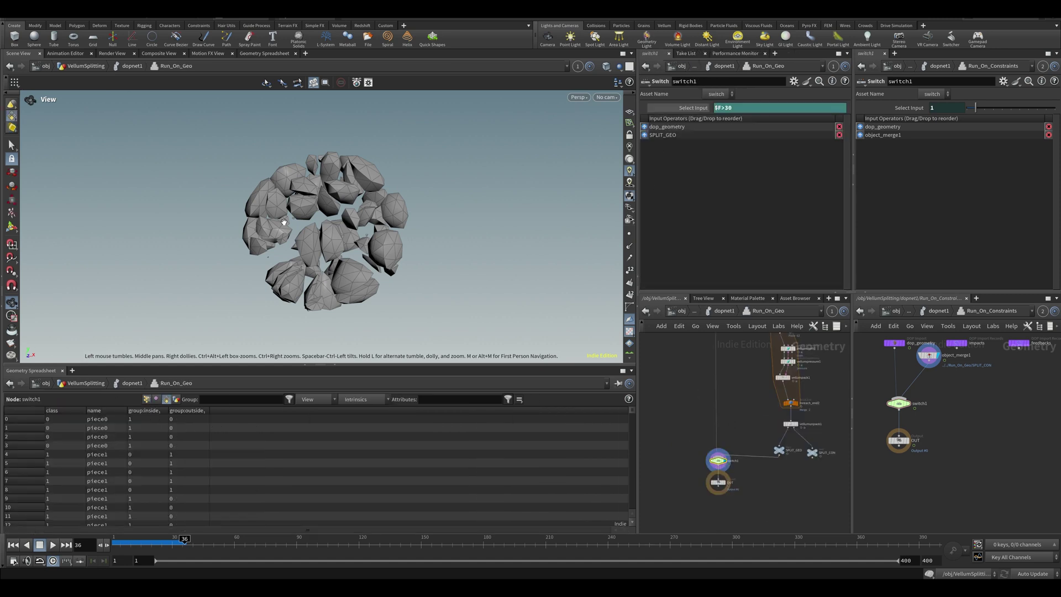
- Change the Select Input expression of Run_On_Geo's switch1 to $F%30==1 and rewind to frame 1
{"action": "left_click_drag", "start_coordinate": [323, 233], "coordinate": [335, 236]}
{"action": "left_click_drag", "start_coordinate": [748, 108], "coordinate": [656, 95]}
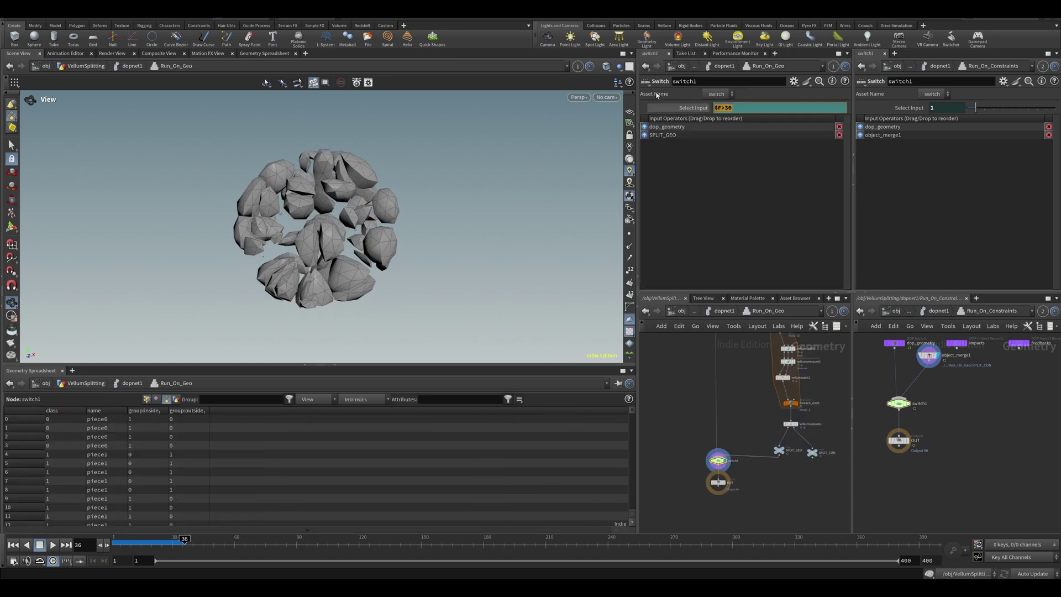
{"action": "type", "text": "$F%"}
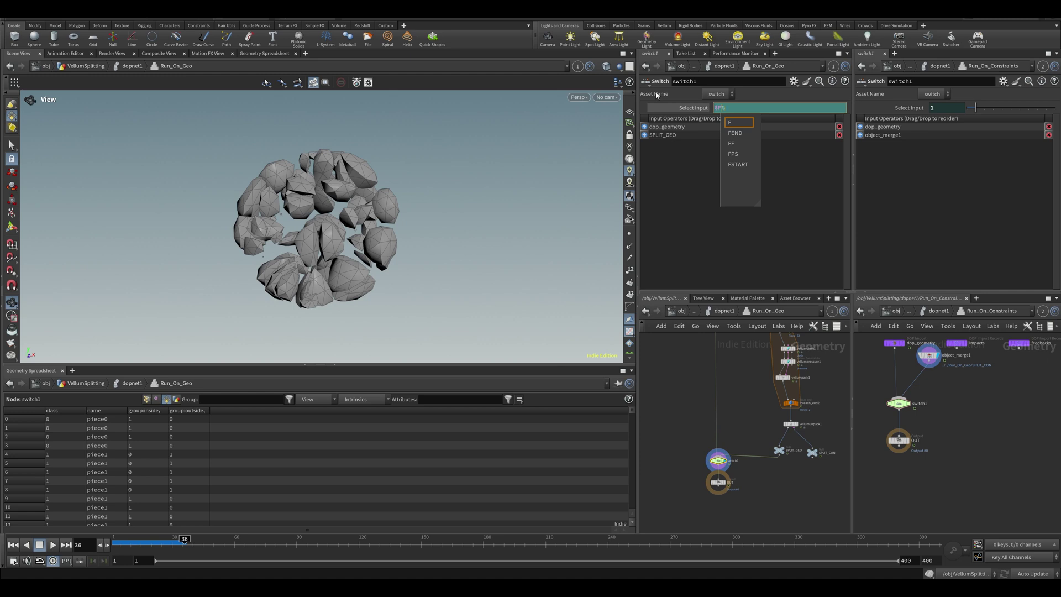
{"action": "key", "text": "Escape"}
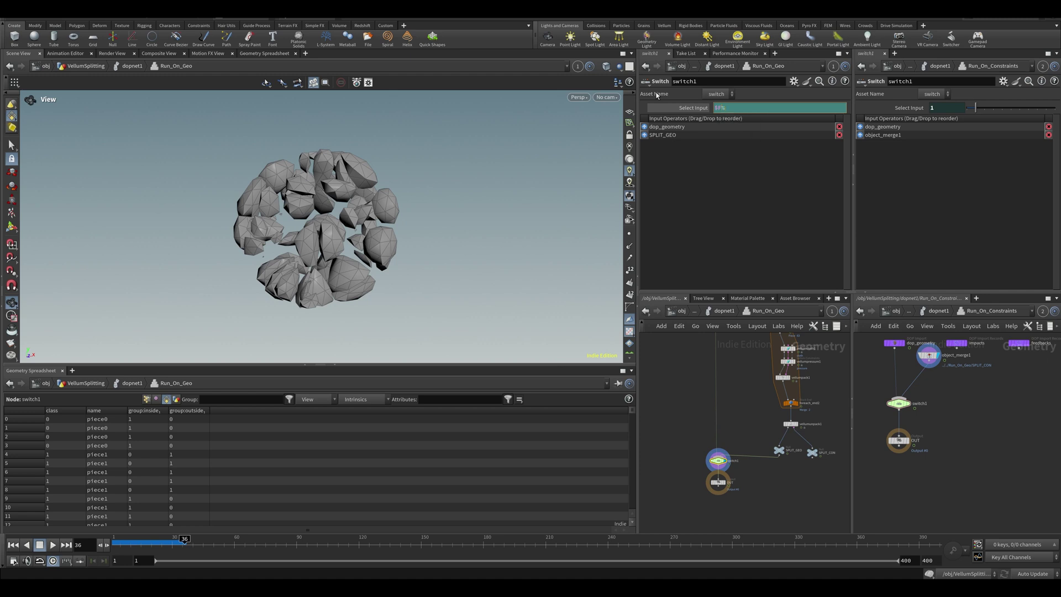
{"action": "type", "text": "%30==1"}
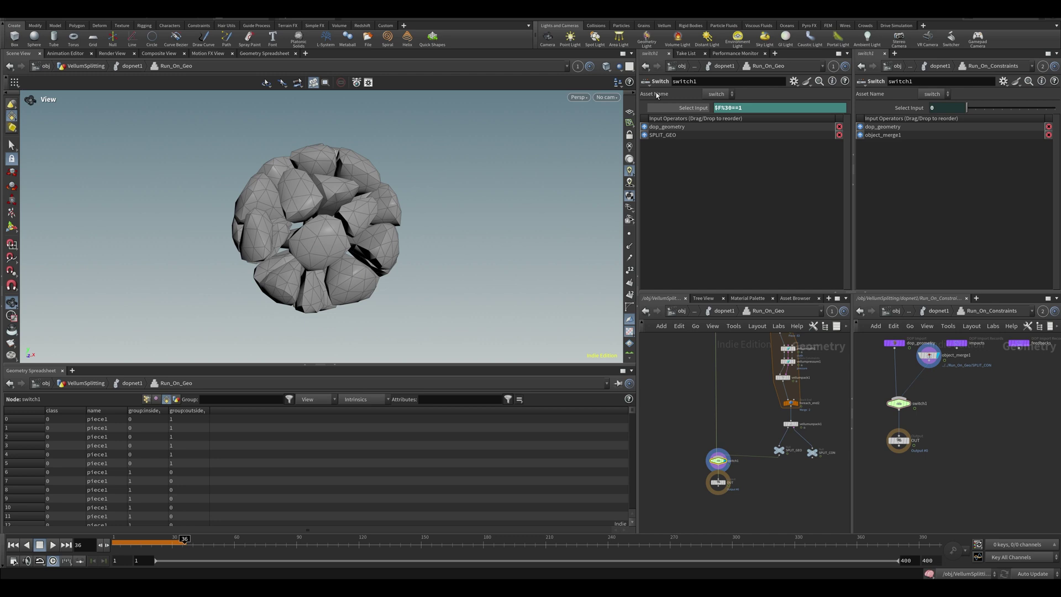
{"action": "key", "text": "ctrl+Up"}
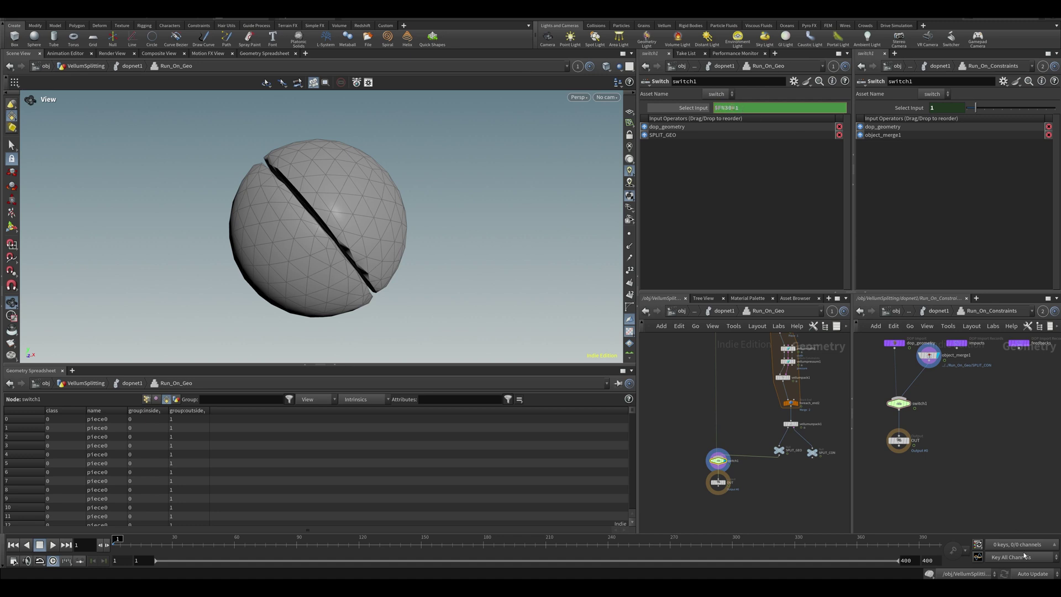
- Set the scene's update mode to Manual
{"action": "left_click", "coordinate": [1029, 573]}
{"action": "left_click", "coordinate": [1028, 574]}
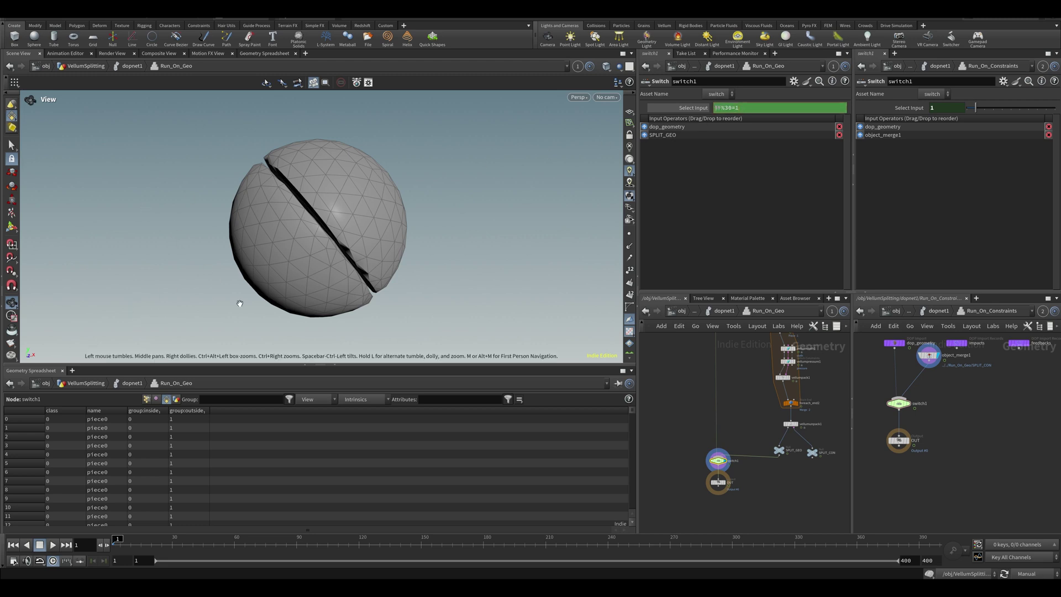
{"action": "right_click", "coordinate": [693, 113]}
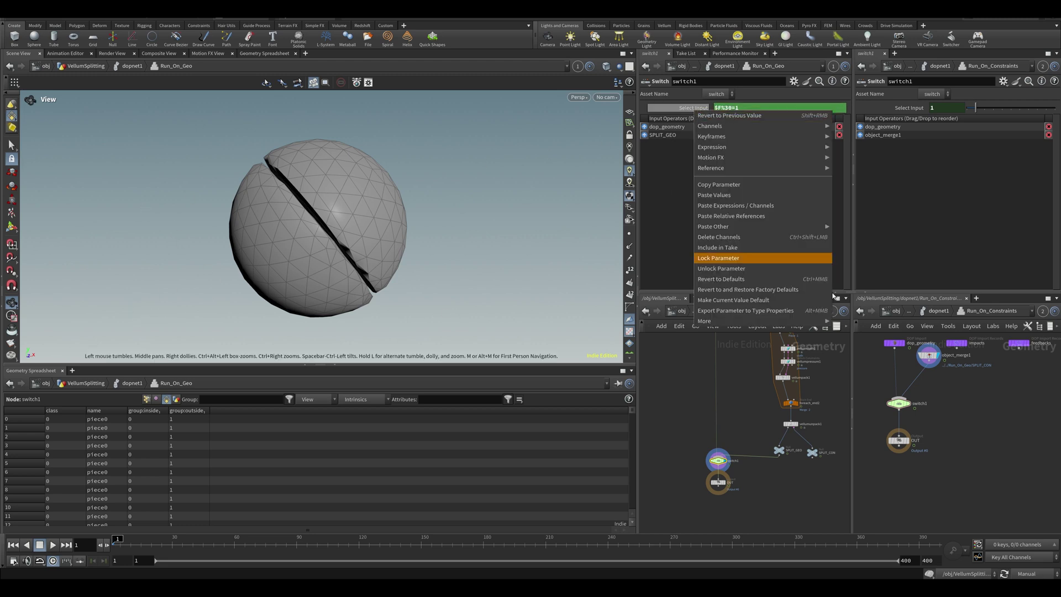
{"action": "left_click", "coordinate": [719, 258]}
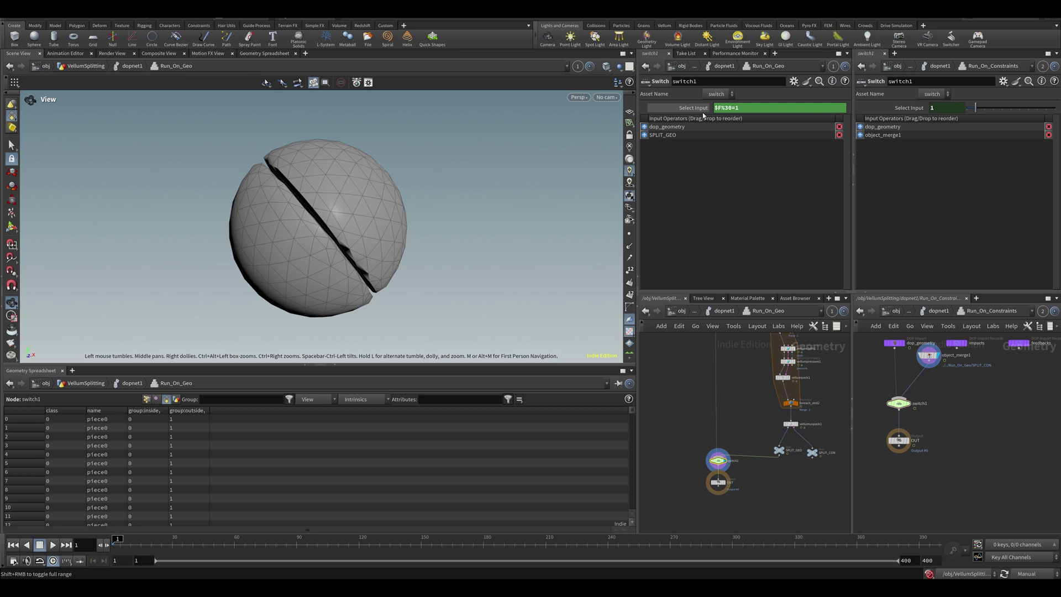
- Shorten the Select Input expression of Run_On_Geo's switch1 to $F%30 and show its evaluated value
{"action": "left_click", "coordinate": [747, 108]}
{"action": "key", "text": "BackSpace"}
{"action": "key", "text": "BackSpace"}
{"action": "key", "text": "Return"}
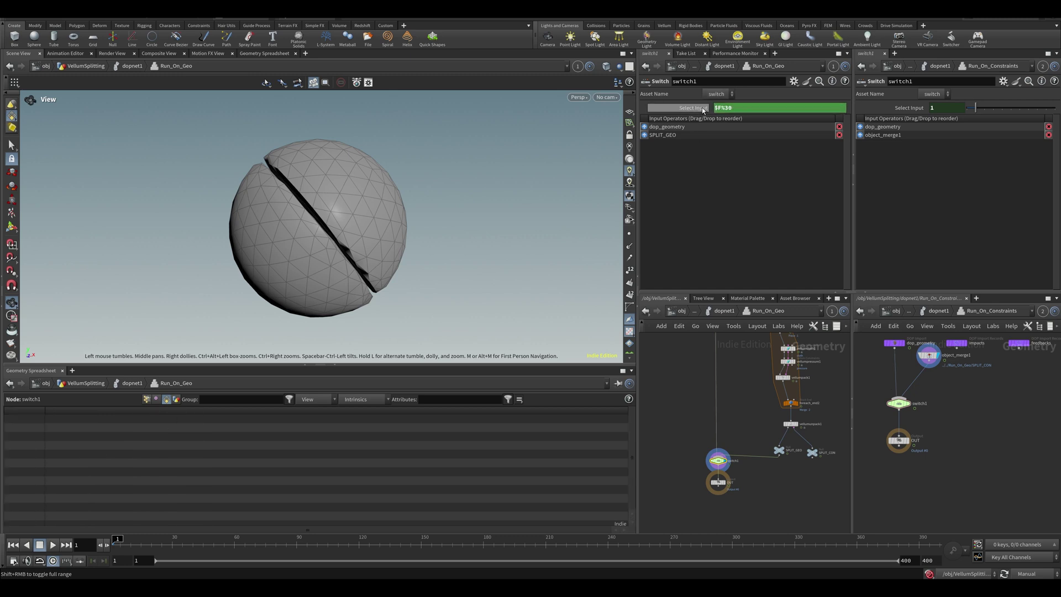
{"action": "left_click", "coordinate": [703, 110]}
- Scrub and play through frames around 31, 63 and 13 to examine how $F%30 evaluates in Select Input
{"action": "left_click_drag", "start_coordinate": [118, 546], "coordinate": [181, 545]}
{"action": "key", "text": "Right"}
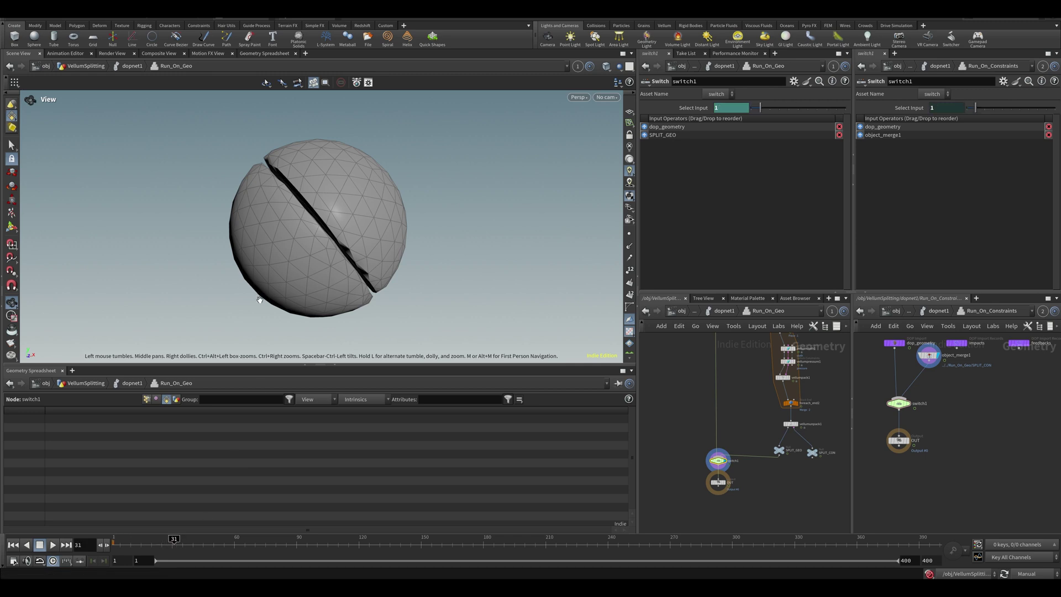
{"action": "key", "text": "Up"}
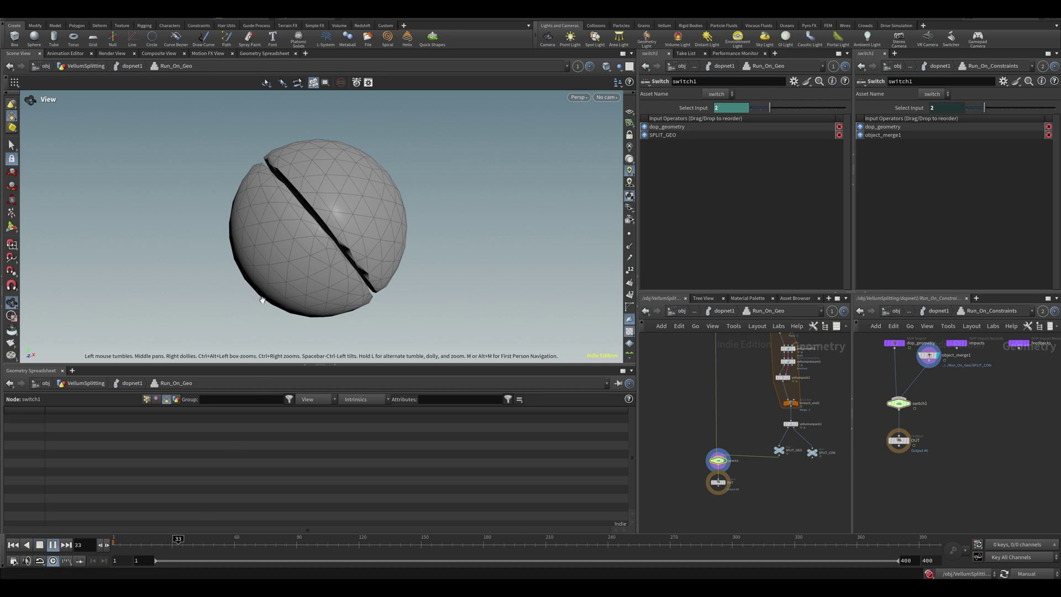
{"action": "left_click", "coordinate": [694, 108]}
{"action": "left_click", "coordinate": [241, 545]}
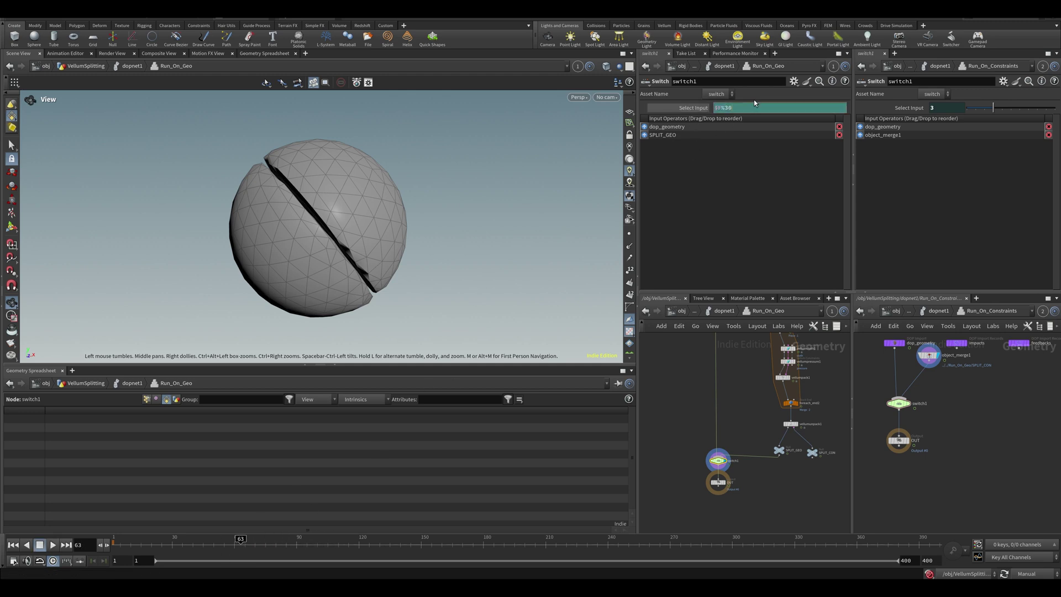
{"action": "type", "text": "=1"}
{"action": "key", "text": "Return"}
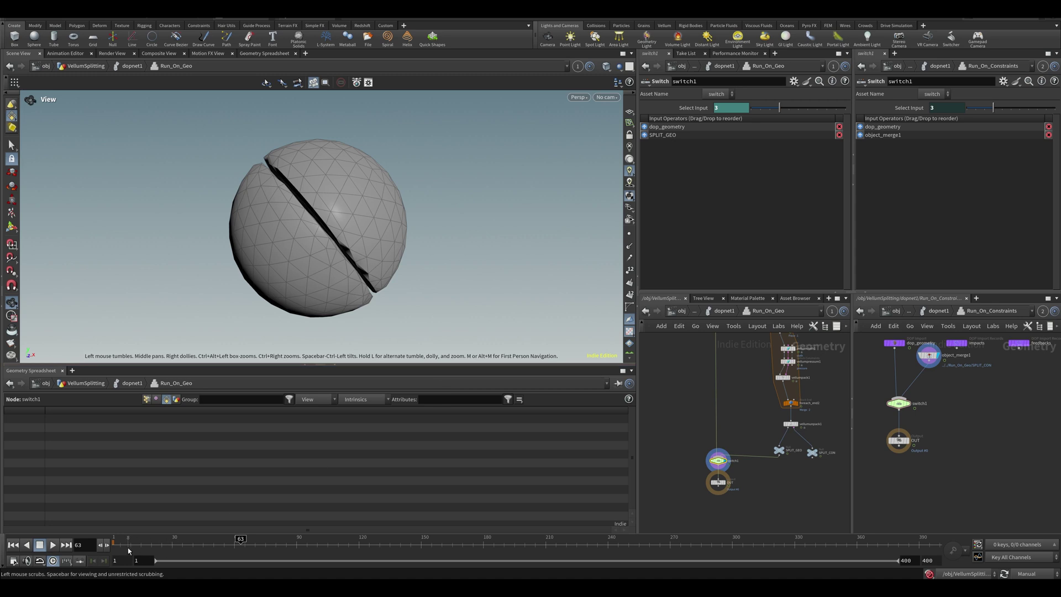
{"action": "left_click", "coordinate": [142, 544]}
{"action": "left_click_drag", "start_coordinate": [144, 544], "coordinate": [139, 543]}
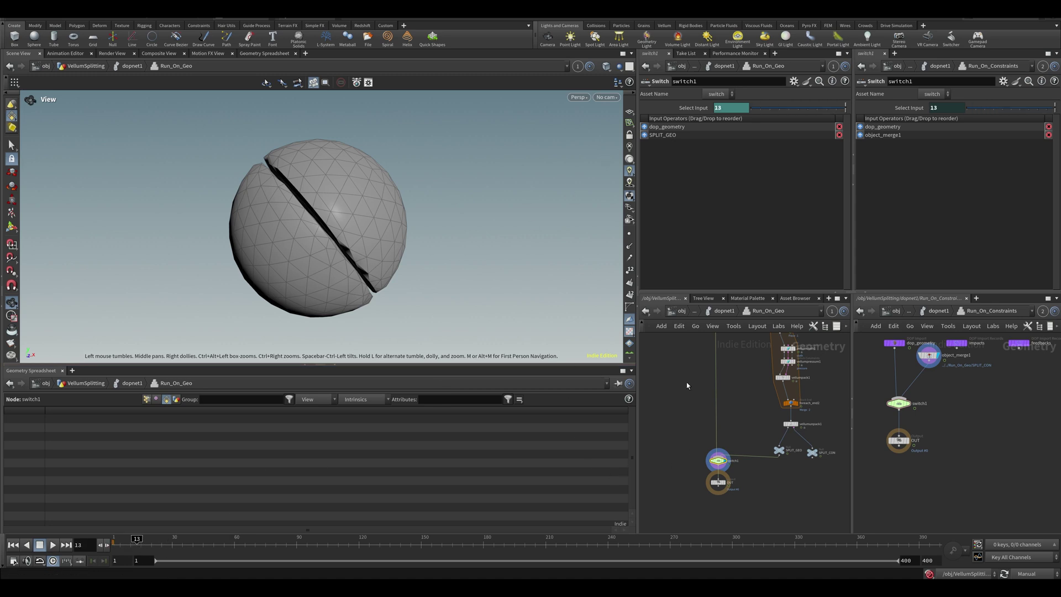
- Set the Select Input expression of switch1 in Run_On_Geo to ($F%30)==1 and scrub the timeline to check its result
{"action": "left_click", "coordinate": [691, 108]}
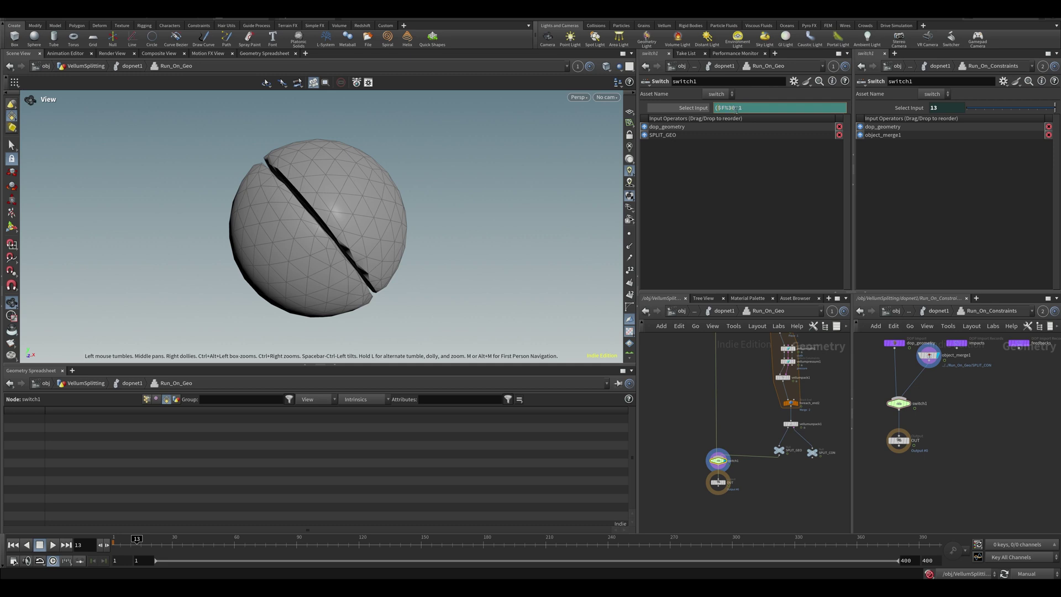
{"action": "left_click", "coordinate": [691, 108]}
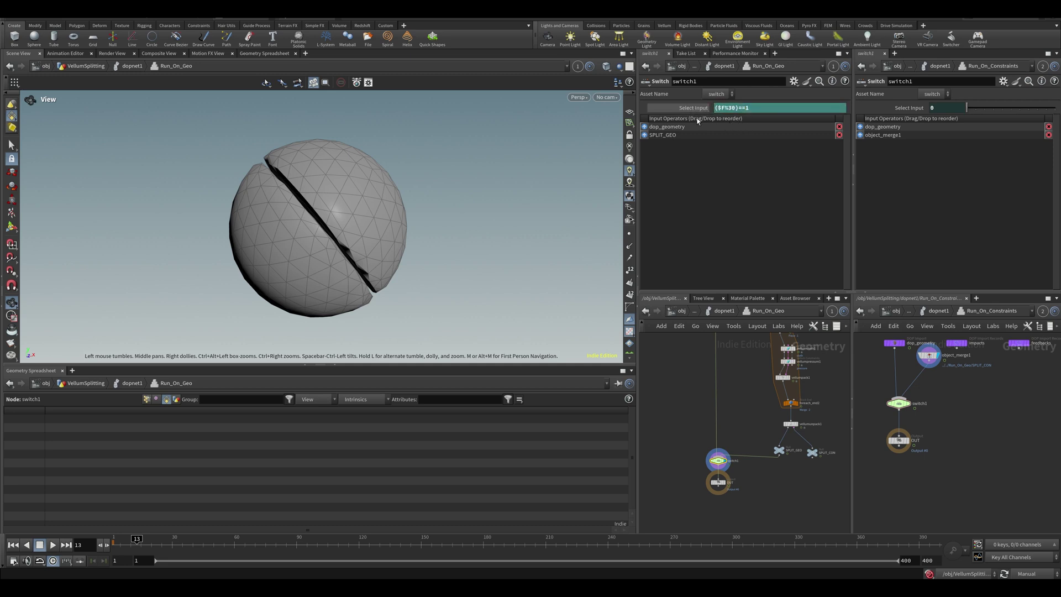
{"action": "mouse_move", "coordinate": [124, 544]}
{"action": "left_mouse_down"}
{"action": "mouse_move", "coordinate": [149, 544]}
{"action": "mouse_move", "coordinate": [114, 544]}
{"action": "mouse_move", "coordinate": [749, 544]}
{"action": "left_mouse_up"}
- Make room above the OUT node in Run_On_Geo and add a new Switch node beside switch1
{"action": "left_click_drag", "start_coordinate": [724, 482], "coordinate": [725, 506]}
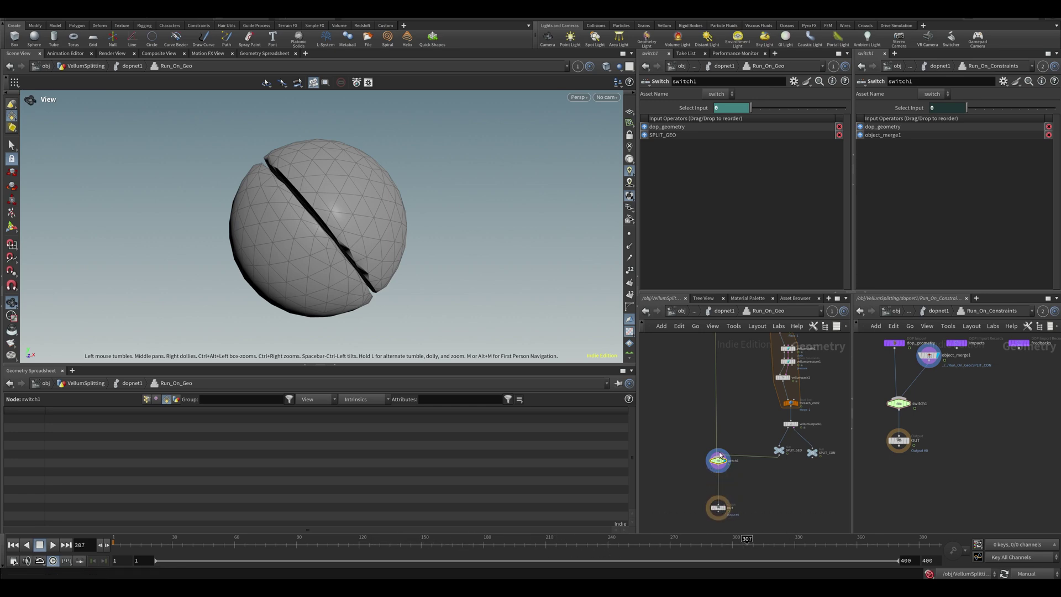
{"action": "key", "text": "Tab"}
{"action": "key", "text": "Escape"}
{"action": "key", "text": "ctrl+Up"}
{"action": "key", "text": "Tab"}
{"action": "type", "text": "sw"}
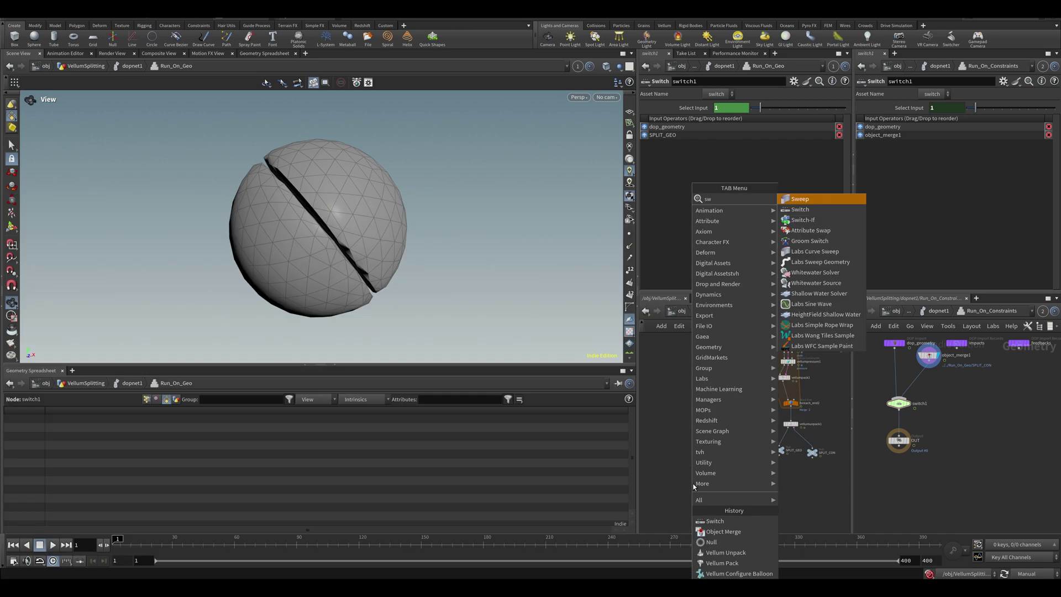
{"action": "type", "text": "itch"}
{"action": "key", "text": "Return"}
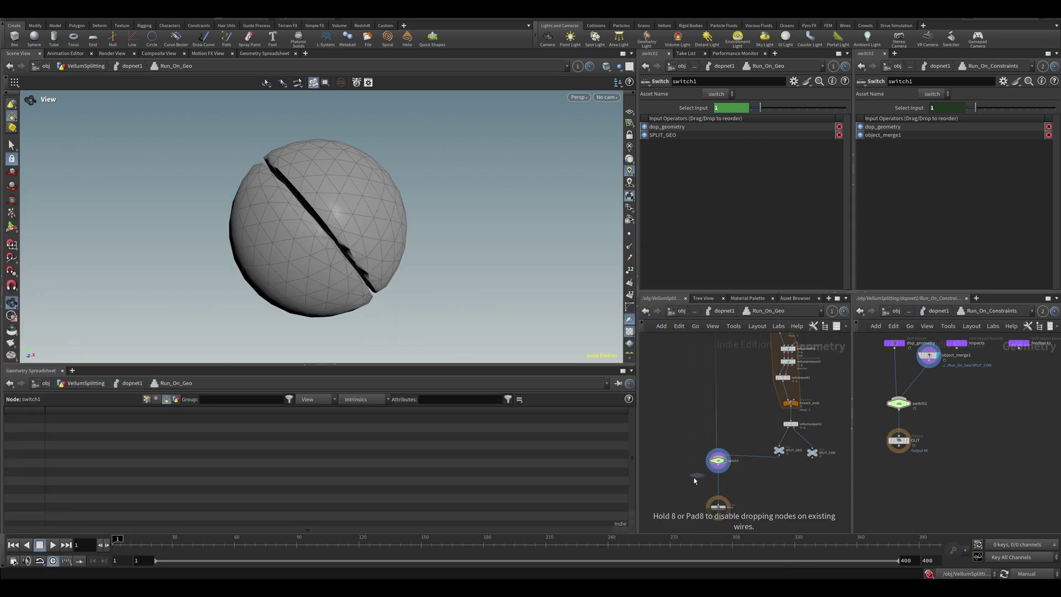
{"action": "left_click", "coordinate": [695, 480]}
- Maximize the network view and insert a Null node on the wire between dop_geometry and switch1
{"action": "scroll", "coordinate": [722, 496], "scroll_direction": "down", "scroll_amount": 3}
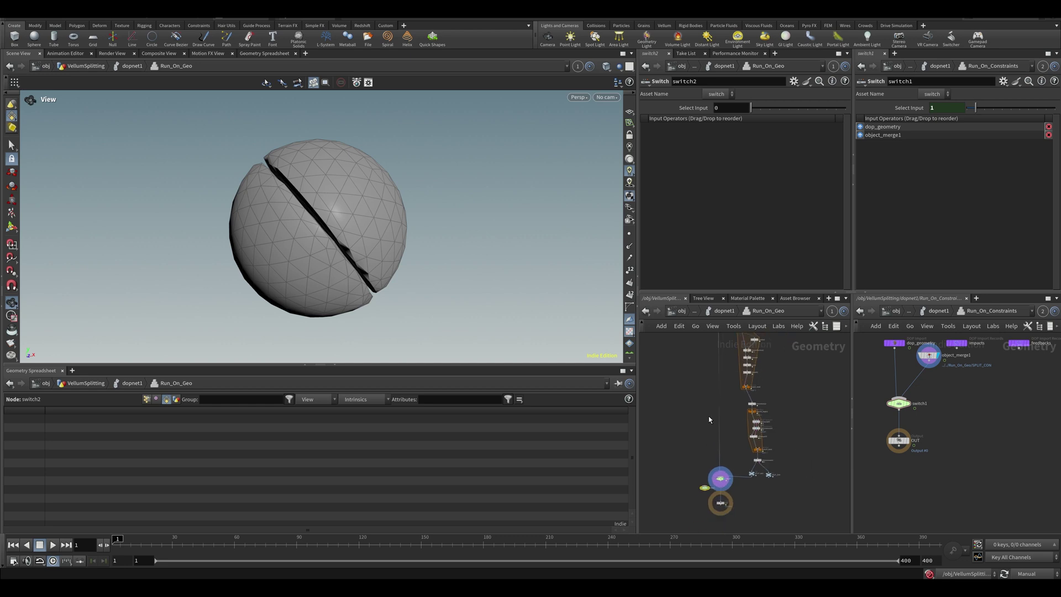
{"action": "key", "text": "ctrl+b"}
{"action": "scroll", "coordinate": [511, 191], "scroll_direction": "up", "scroll_amount": 5}
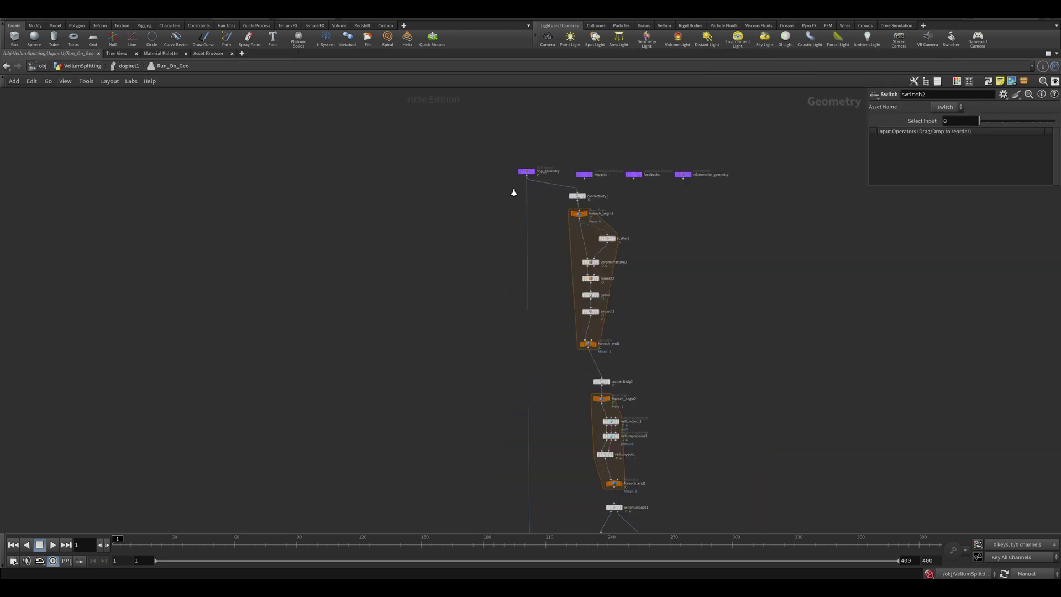
{"action": "middle_click_drag", "start_coordinate": [527, 408], "coordinate": [484, 288]}
{"action": "key", "text": "Tab"}
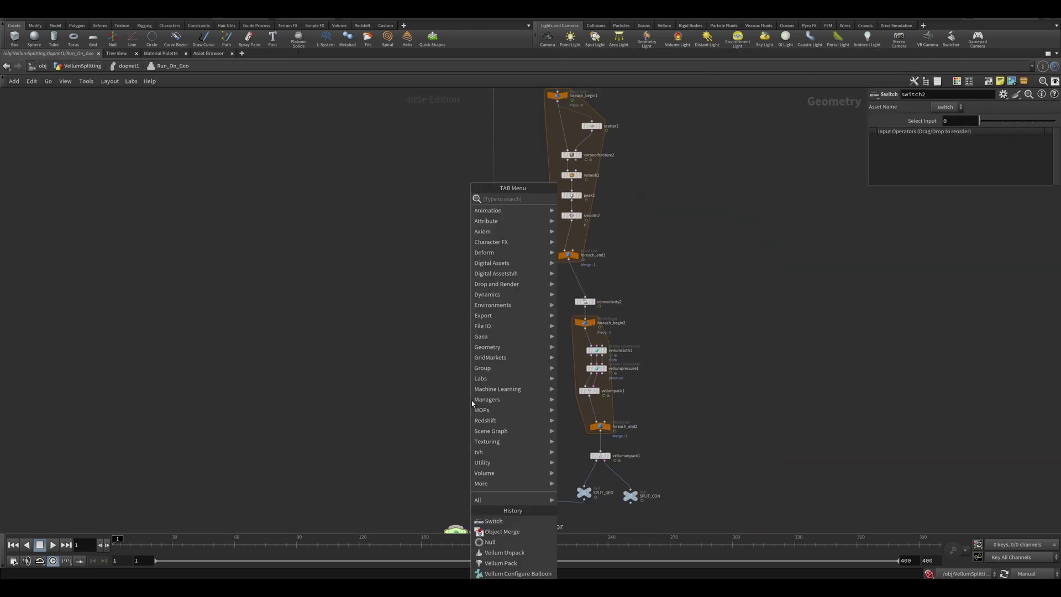
{"action": "type", "text": "nul"}
{"action": "key", "text": "Return"}
{"action": "left_click", "coordinate": [498, 460]}
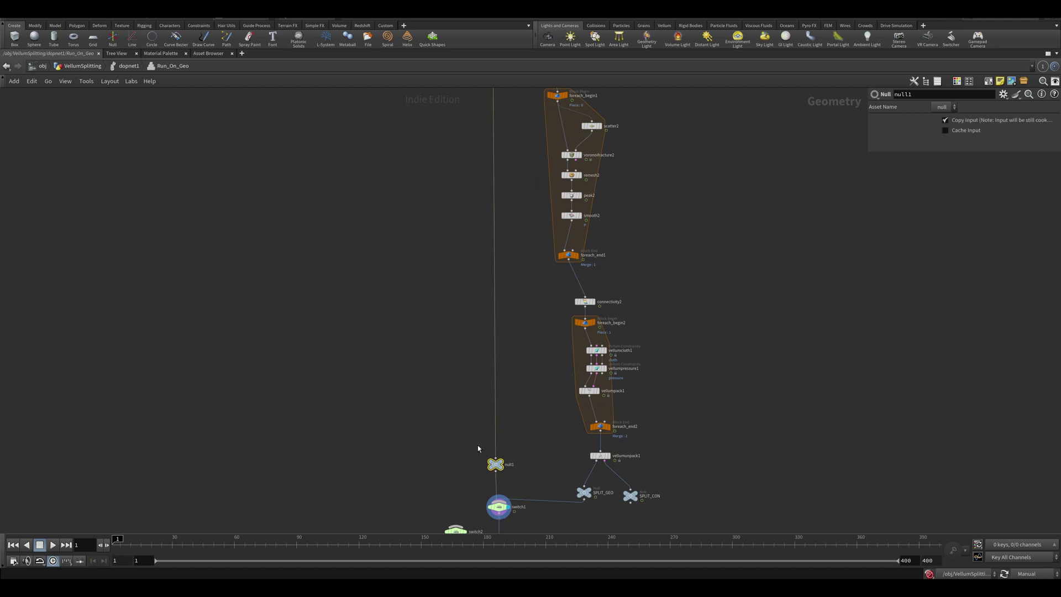
- Wire null1 and switch1 into switch2 as first and second inputs, and feed switch2 into OUT
{"action": "middle_click_drag", "start_coordinate": [483, 449], "coordinate": [489, 374]}
{"action": "left_click_drag", "start_coordinate": [463, 455], "coordinate": [502, 490]}
{"action": "left_click", "coordinate": [464, 465]}
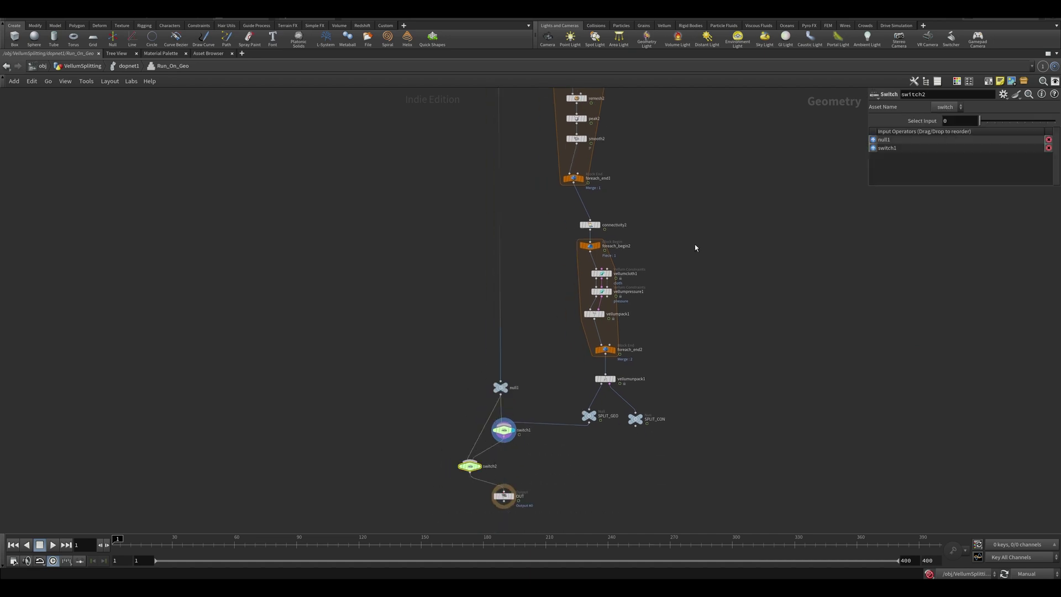
- Set the Select Input of switch2 to the expression $F>20
{"action": "left_click", "coordinate": [965, 124]}
{"action": "type", "text": "$F>"}
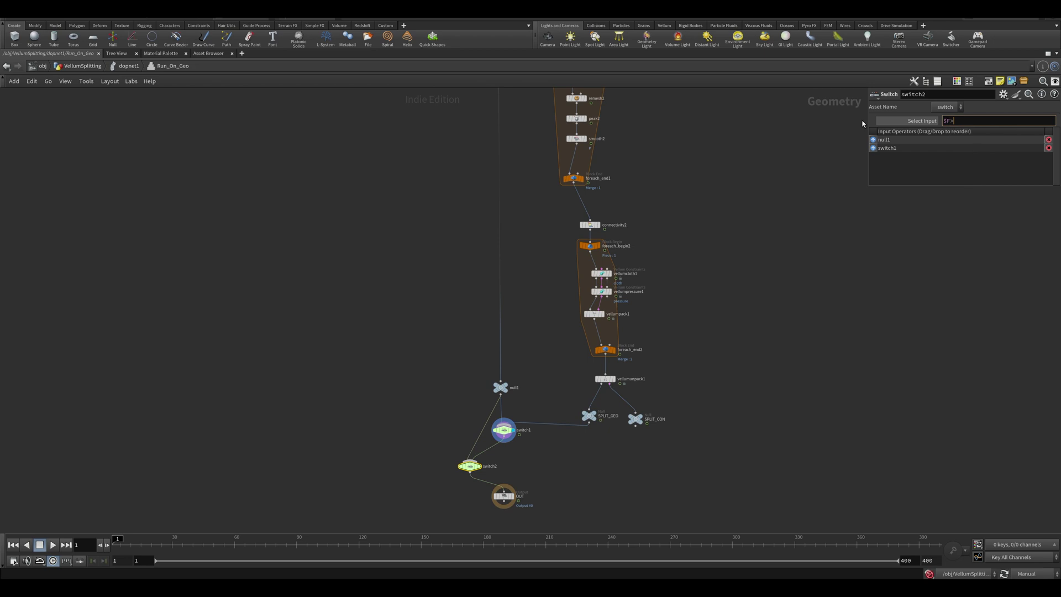
{"action": "type", "text": "20"}
{"action": "key", "text": "Return"}
- Line up switch2 between null1 and OUT with switch1 offset beside them, and restore the multi-pane layout
{"action": "left_click_drag", "start_coordinate": [504, 429], "coordinate": [523, 426]}
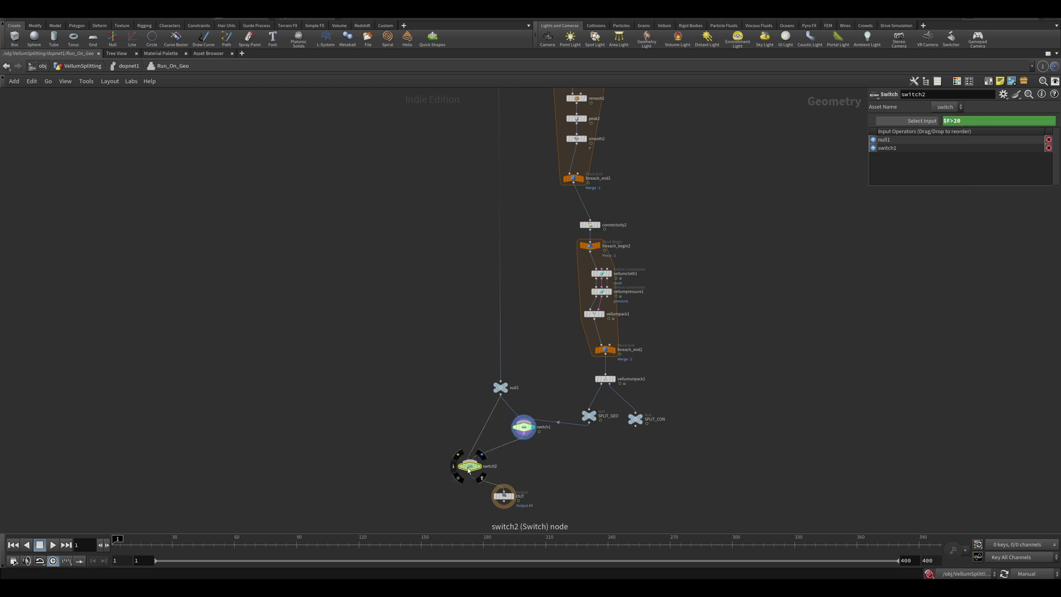
{"action": "left_click_drag", "start_coordinate": [469, 466], "coordinate": [503, 460]}
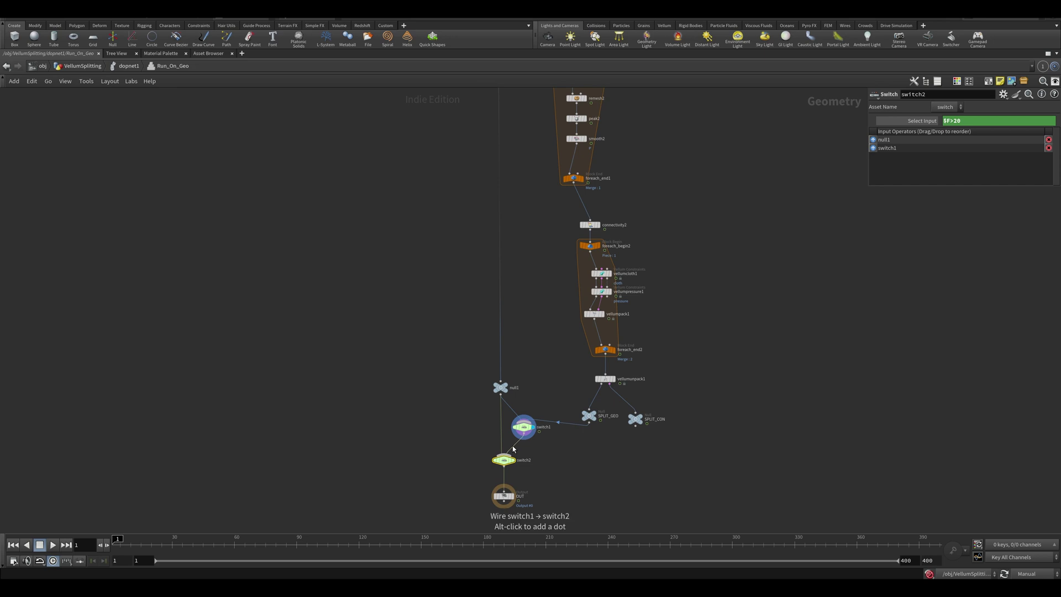
{"action": "left_click", "coordinate": [503, 487]}
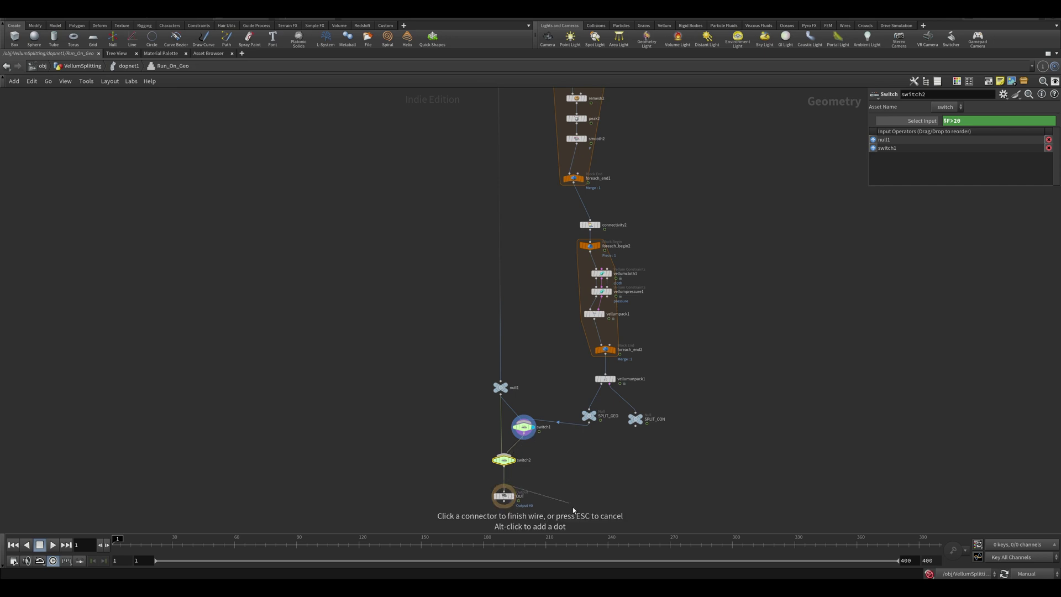
{"action": "key", "text": "Escape"}
{"action": "scroll", "coordinate": [556, 489], "scroll_direction": "down", "scroll_amount": 3}
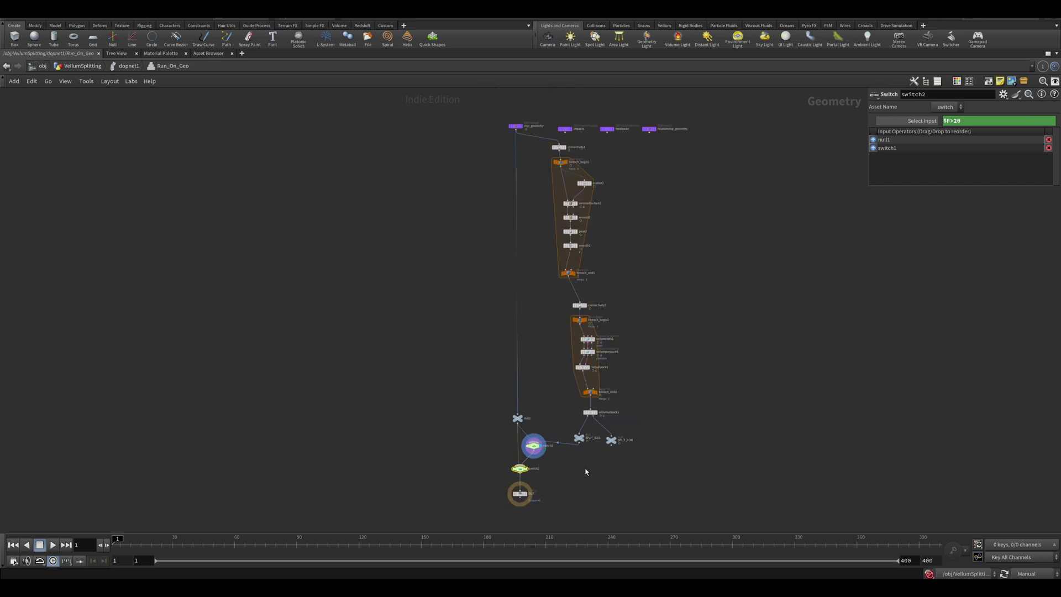
{"action": "key", "text": "ctrl+b"}
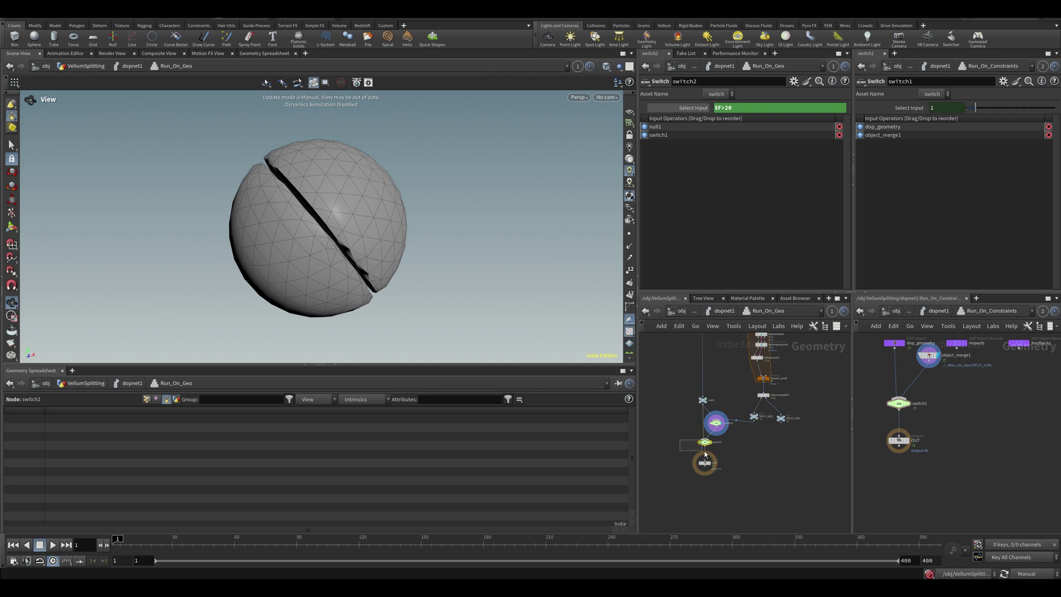
- Copy switch2 from Run_On_Geo into Run_On_Constraints and wire dop_geometry into its first input
{"action": "left_click_drag", "start_coordinate": [705, 455], "coordinate": [706, 455]}
{"action": "key", "text": "ctrl+c"}
{"action": "key", "text": "ctrl+v"}
{"action": "left_click", "coordinate": [894, 348]}
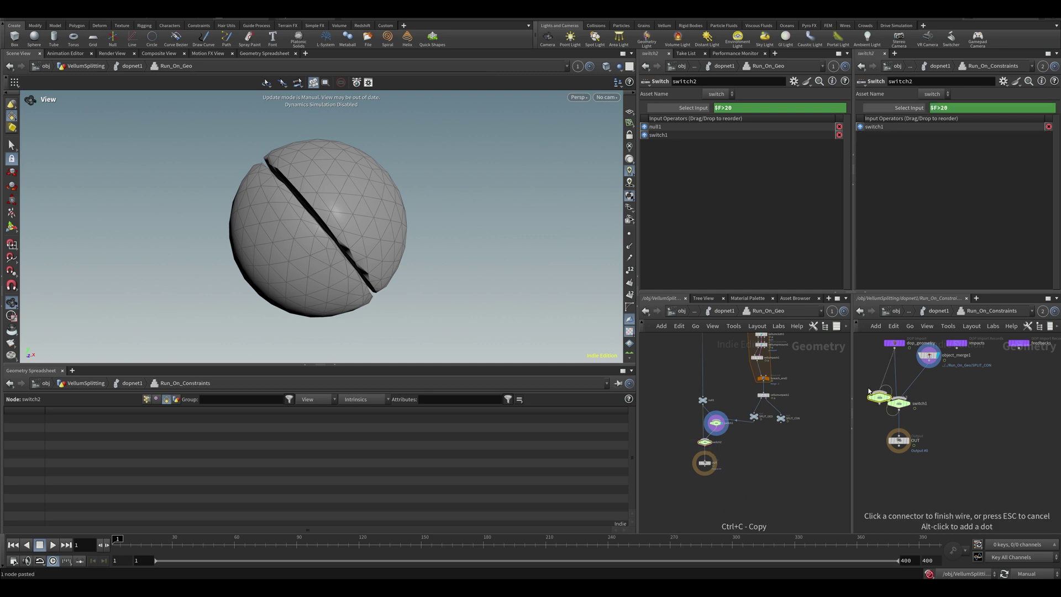
{"action": "left_click", "coordinate": [882, 391]}
{"action": "left_click", "coordinate": [876, 392]}
{"action": "left_click", "coordinate": [865, 413]}
{"action": "mouse_move", "coordinate": [879, 398]}
{"action": "left_mouse_down"}
{"action": "mouse_move", "coordinate": [867, 432]}
{"action": "mouse_move", "coordinate": [879, 425]}
{"action": "left_mouse_up"}
{"action": "key", "text": "y"}
{"action": "left_click", "coordinate": [894, 348]}
{"action": "left_click", "coordinate": [867, 426]}
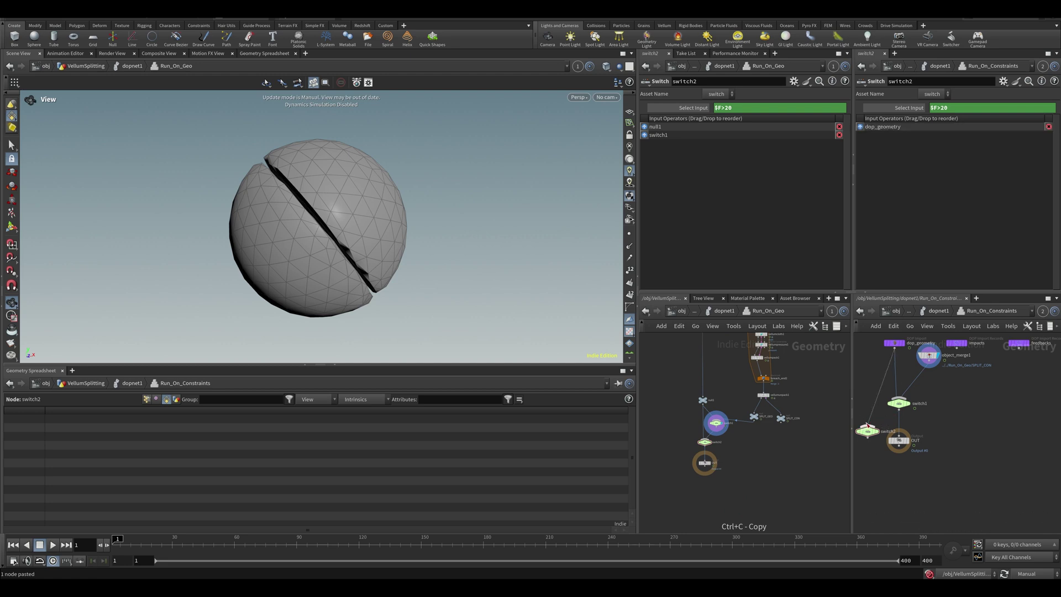
- Route switch1 through the second input of switch2 into OUT in Run_On_Constraints, and save the scene
{"action": "left_click", "coordinate": [899, 410]}
{"action": "left_click", "coordinate": [868, 425]}
{"action": "left_click_drag", "start_coordinate": [901, 438], "coordinate": [892, 471]}
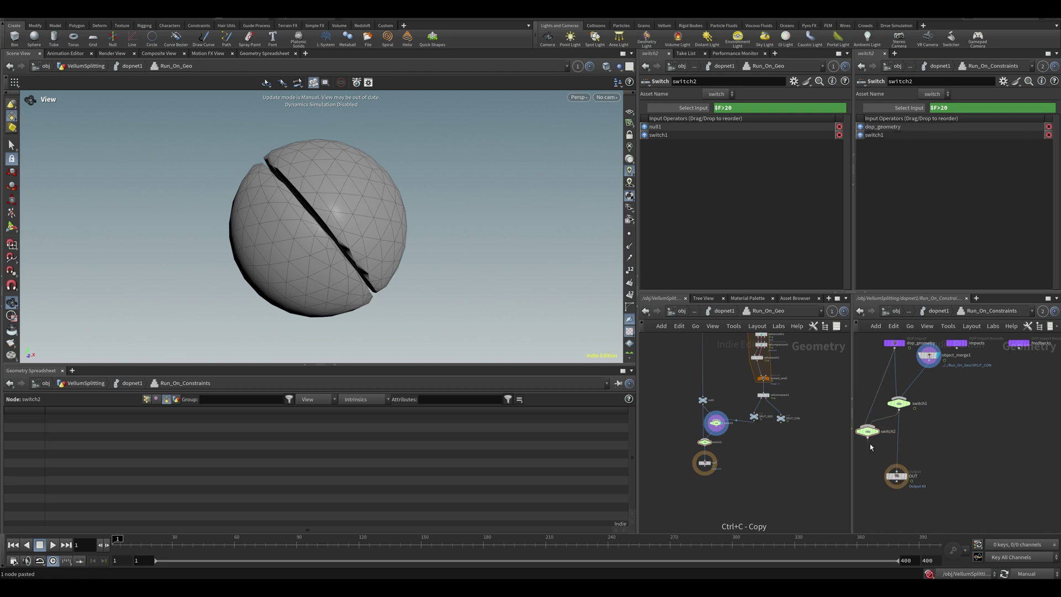
{"action": "key", "text": "ctrl+s"}
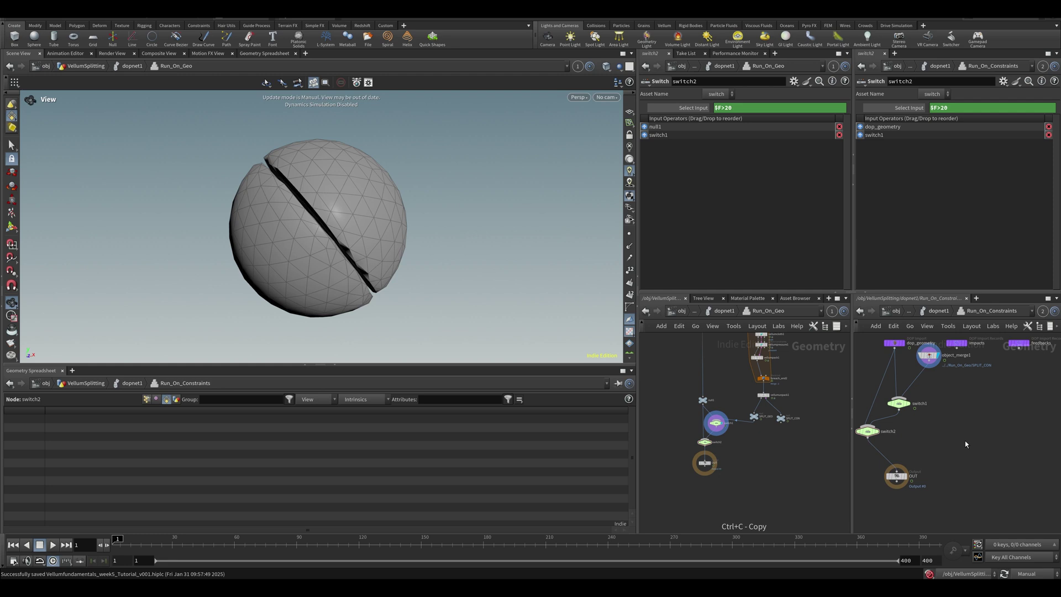
- Display the OUT node of Run_On_Geo and set the update mode to Auto Update at the dopnet1 level
{"action": "left_click", "coordinate": [714, 457]}
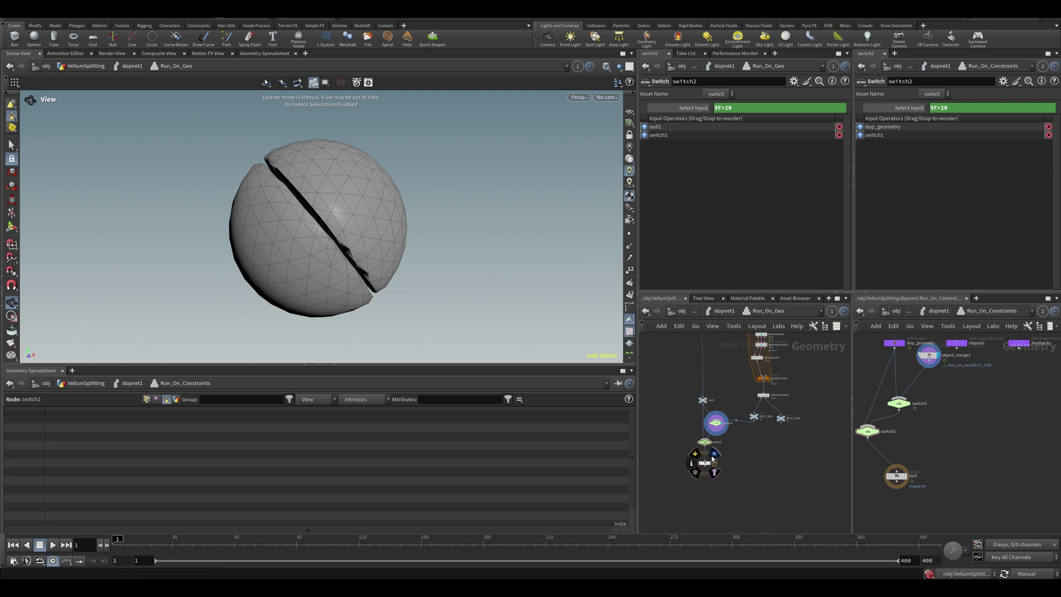
{"action": "left_click", "coordinate": [737, 312]}
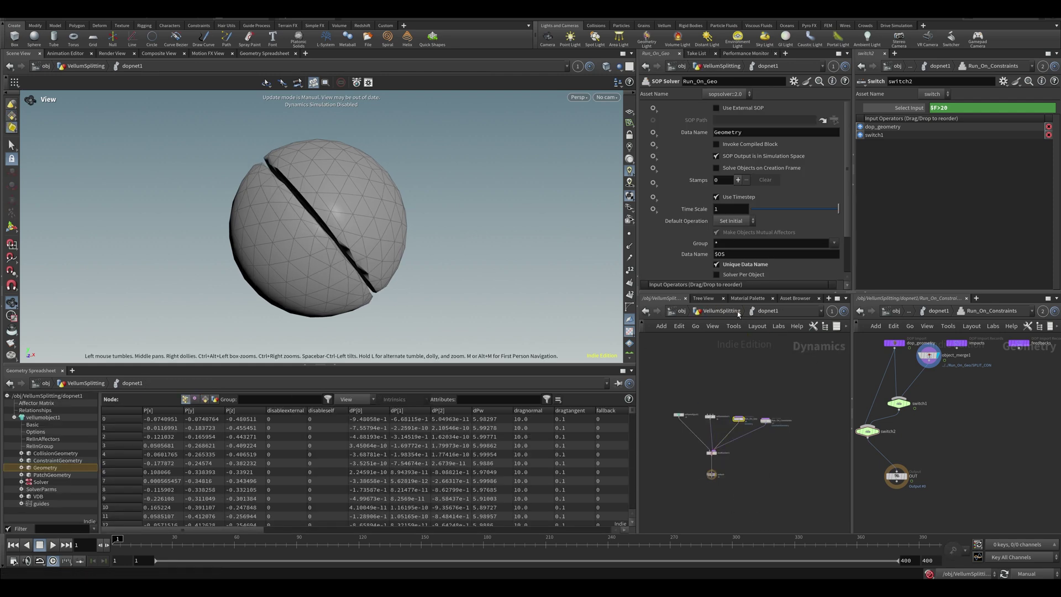
{"action": "left_click", "coordinate": [1027, 574]}
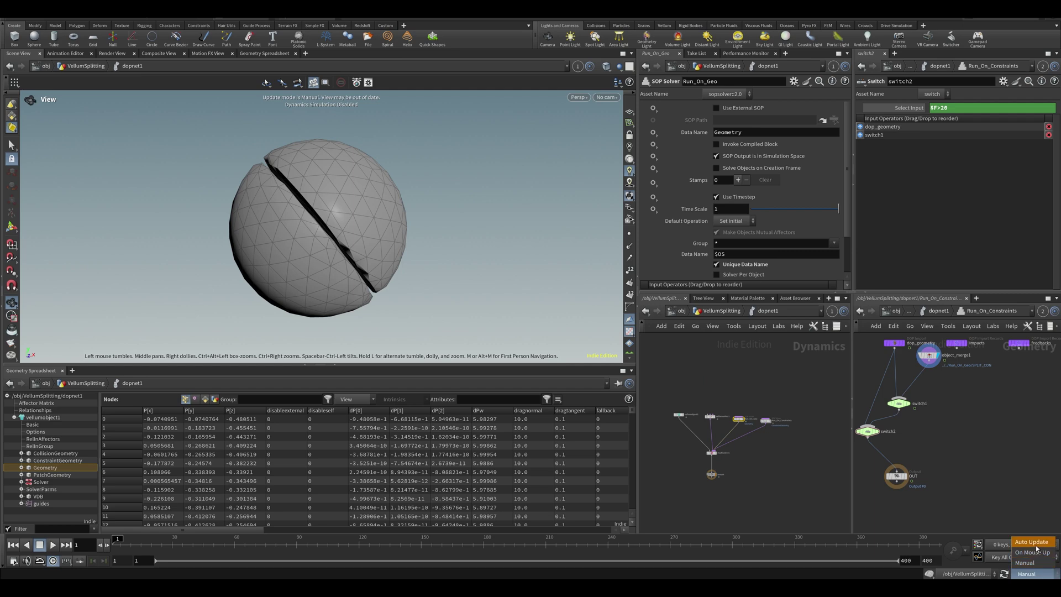
{"action": "left_click", "coordinate": [1034, 546]}
- Play and scrub the simulation from the start, examining how the sphere splits into pieces from different angles
{"action": "right_click_drag", "start_coordinate": [319, 218], "coordinate": [232, 270]}
{"action": "middle_click_drag", "start_coordinate": [340, 275], "coordinate": [313, 270]}
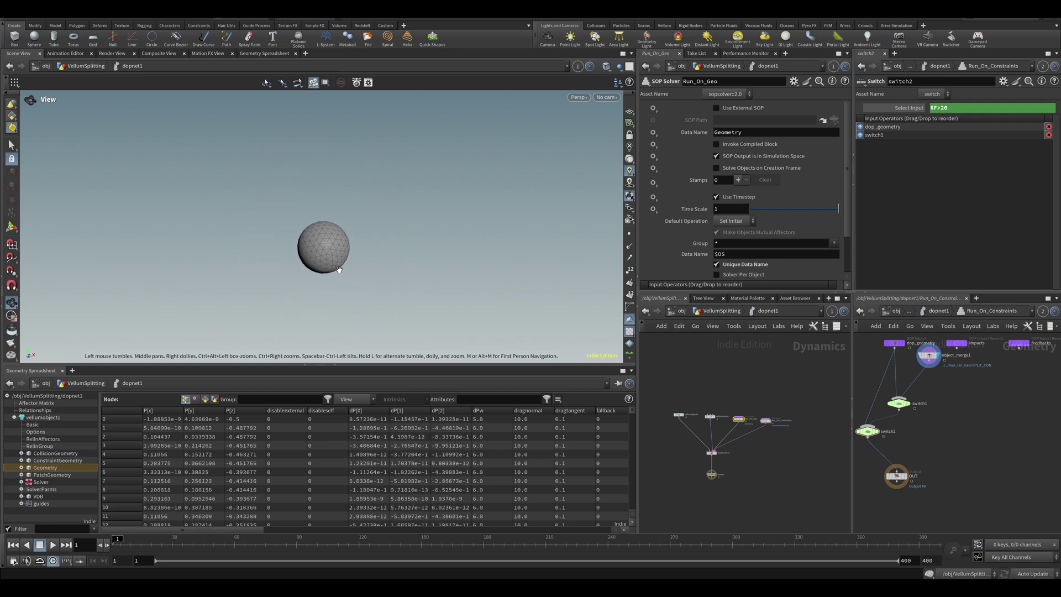
{"action": "key", "text": "Up"}
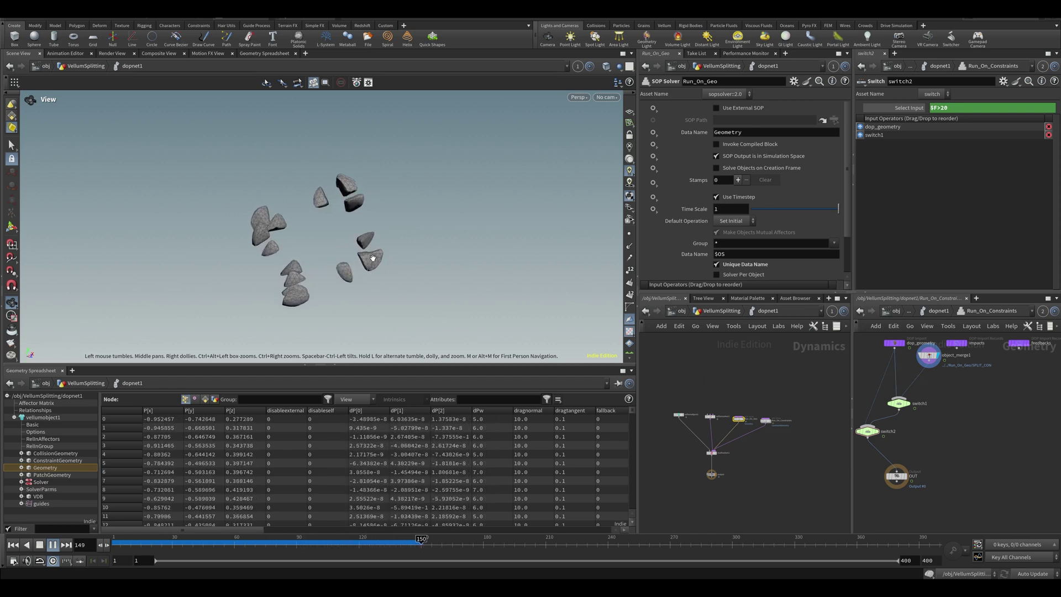
{"action": "key", "text": "Up"}
{"action": "left_click_drag", "start_coordinate": [332, 243], "coordinate": [237, 257]}
{"action": "left_click_drag", "start_coordinate": [148, 544], "coordinate": [246, 543]}
{"action": "key", "text": "Up"}
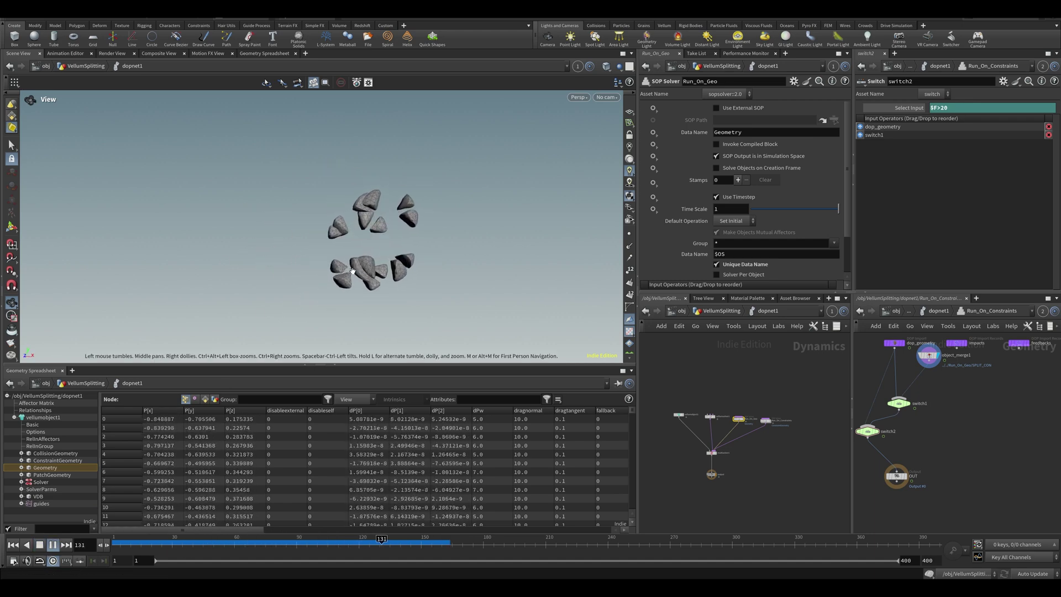
{"action": "left_click_drag", "start_coordinate": [187, 540], "coordinate": [348, 540]}
{"action": "key", "text": "ctrl+Left"}
{"action": "key", "text": "Up"}
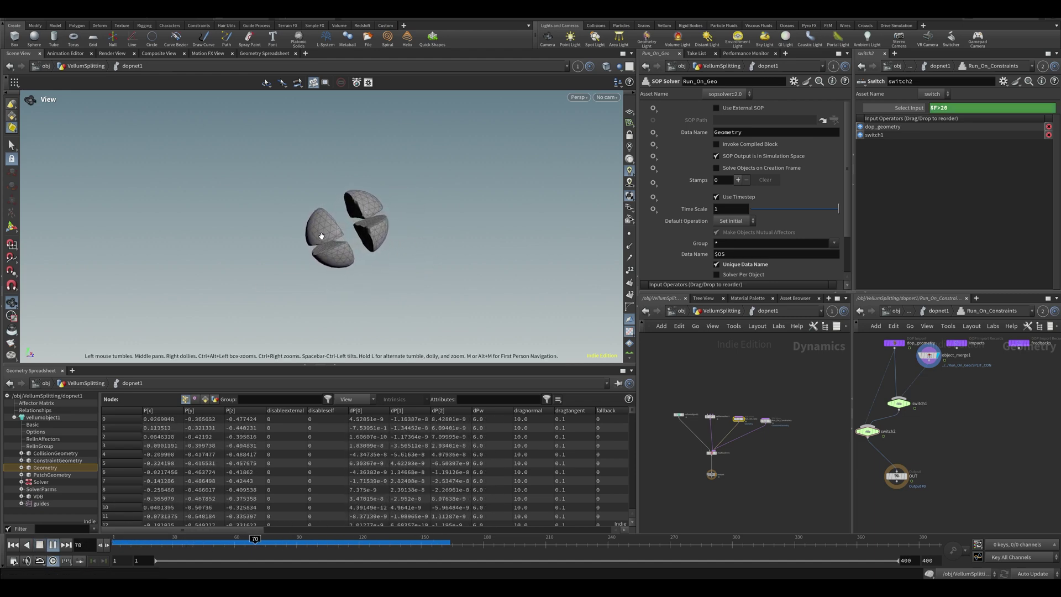
{"action": "left_click", "coordinate": [677, 386]}
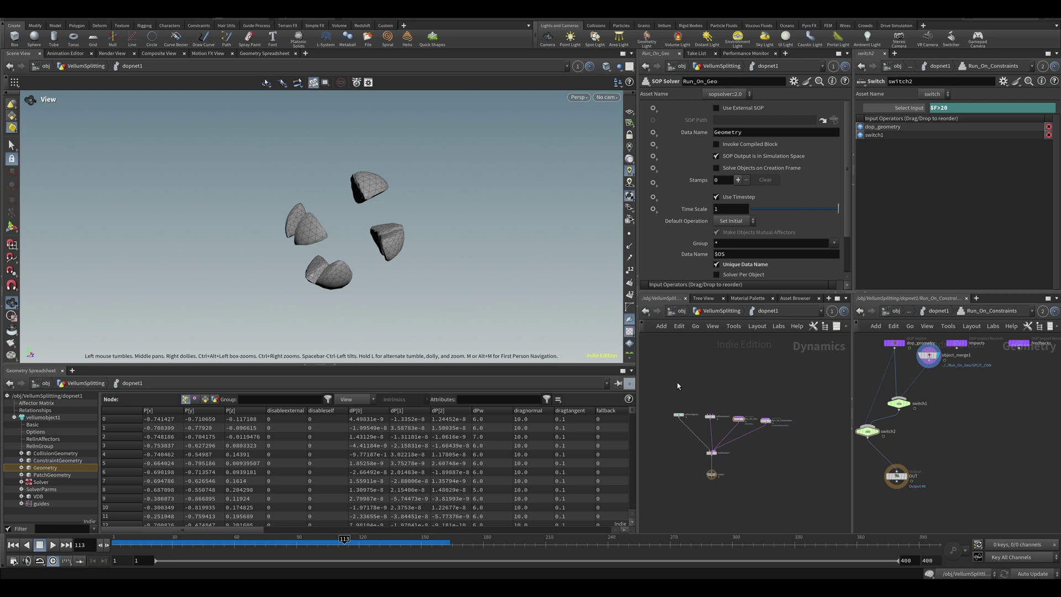
- Save the scene and return to the VellumSplitting network at the first frame
{"action": "key", "text": "ctrl+s"}
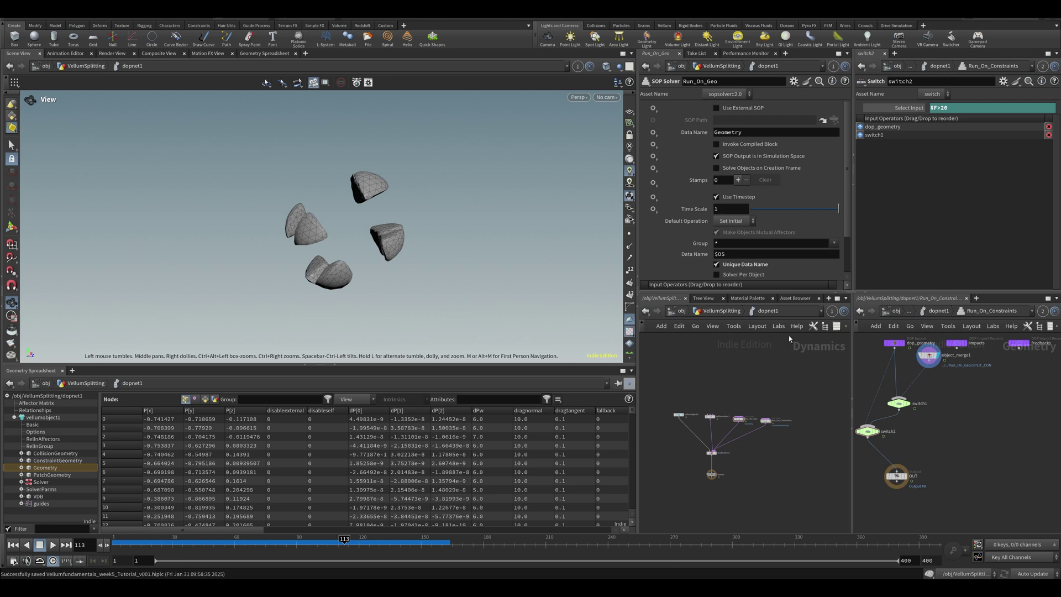
{"action": "key", "text": "ctrl+Up"}
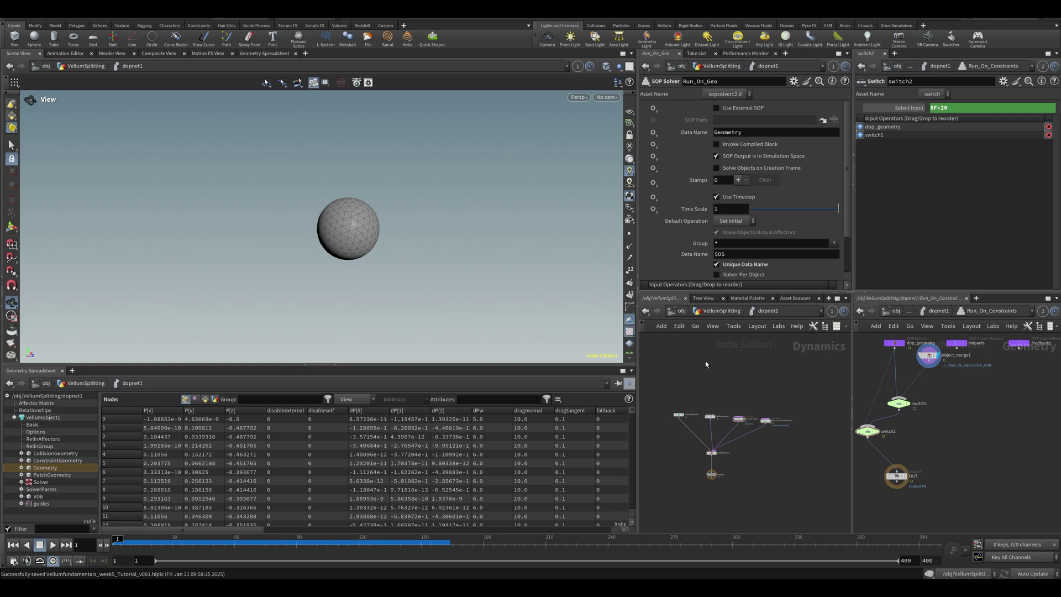
{"action": "key", "text": "u"}
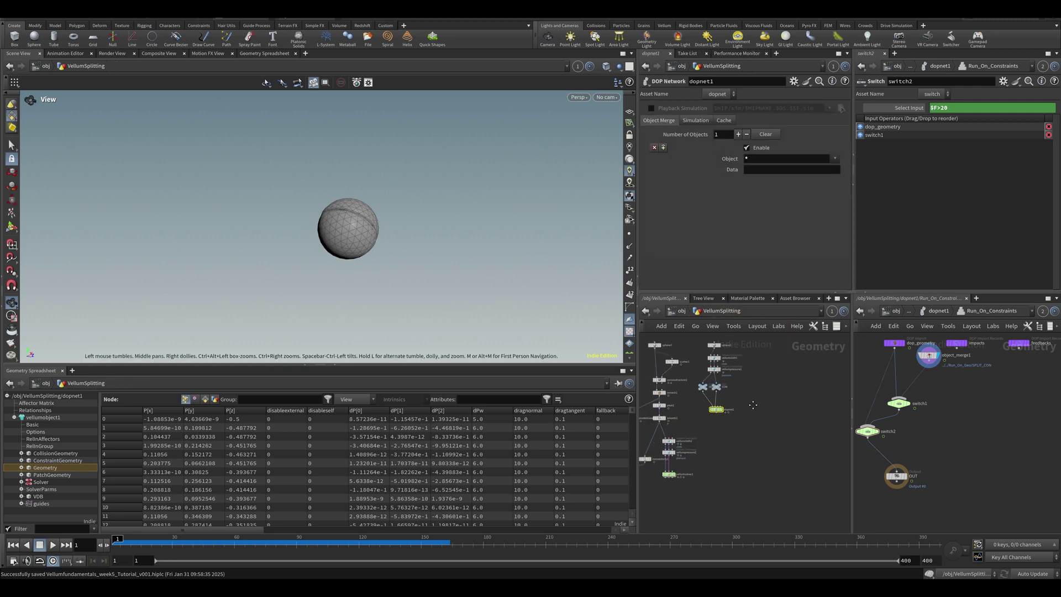
- Show the Stretch and Breaking settings of the vellumpressure1 node below the source sphere in an enlarged parameter area
{"action": "scroll", "coordinate": [718, 382], "scroll_direction": "up", "scroll_amount": 3}
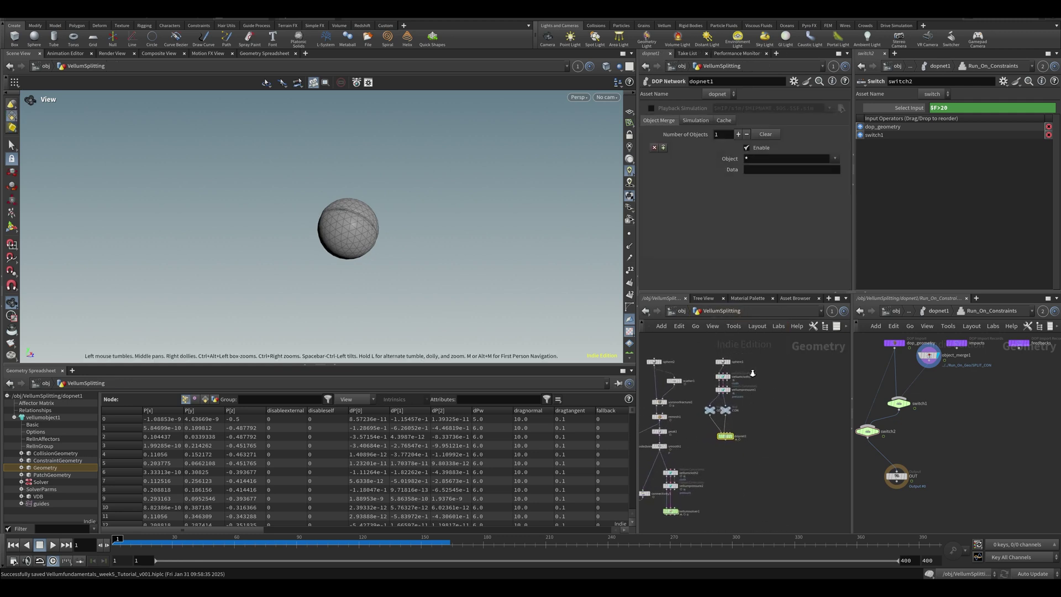
{"action": "left_click", "coordinate": [711, 393]}
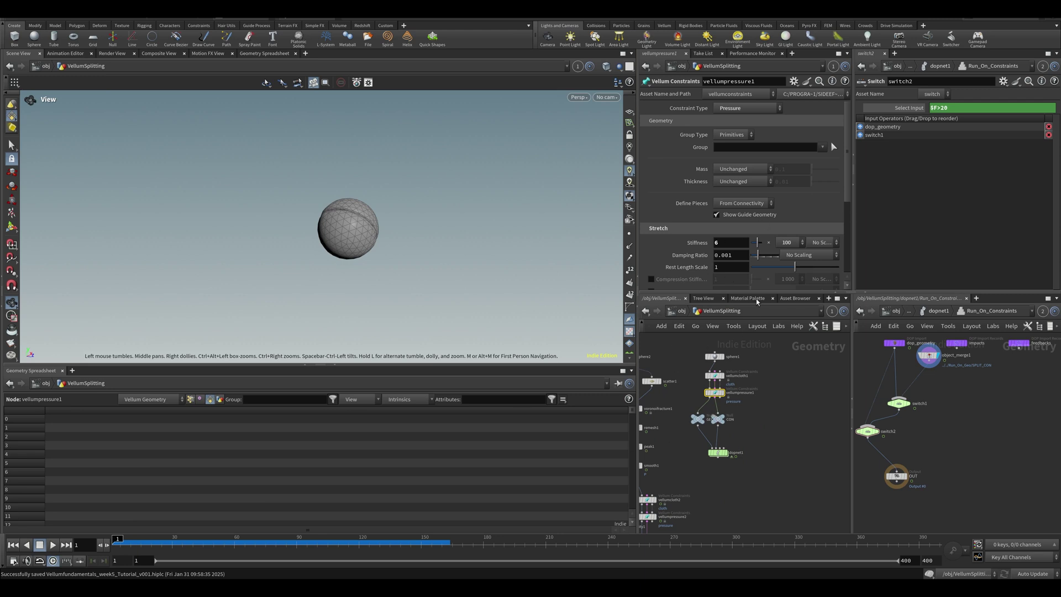
{"action": "scroll", "coordinate": [847, 203], "scroll_direction": "down", "scroll_amount": 4}
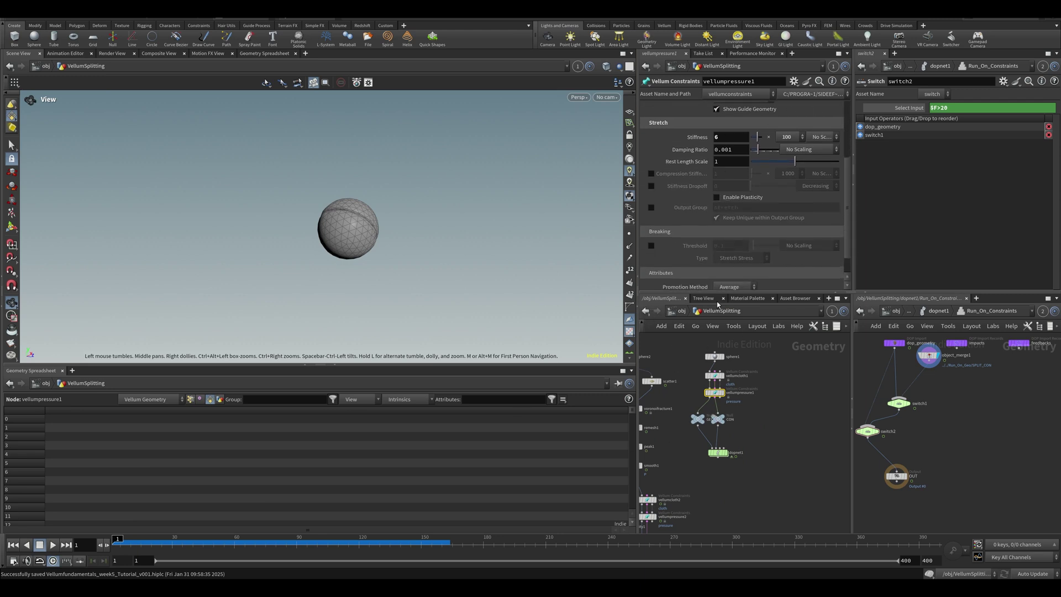
{"action": "left_click_drag", "start_coordinate": [733, 293], "coordinate": [785, 342]}
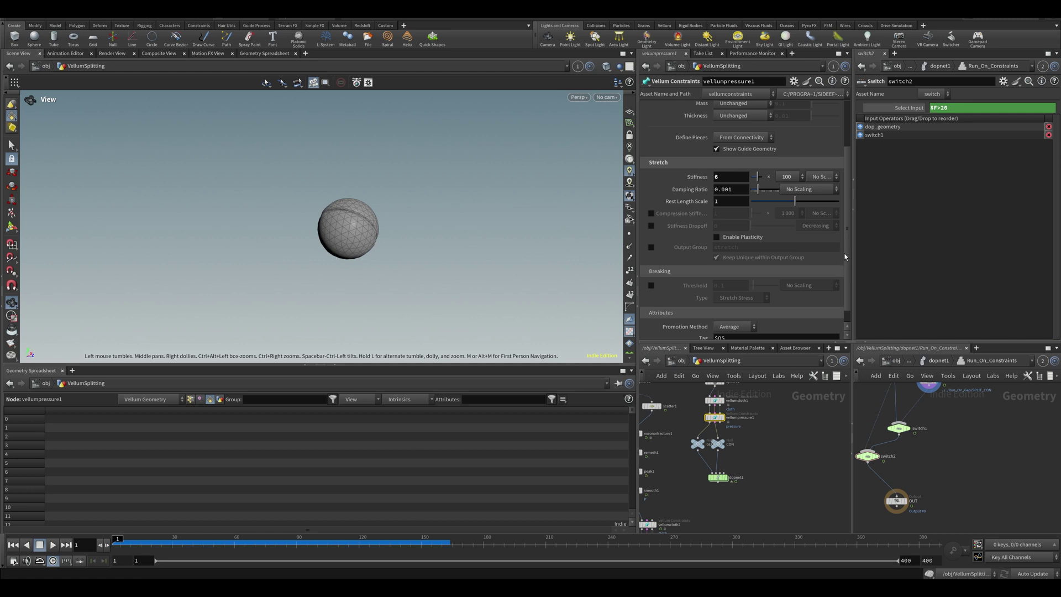
- Enable the "pressure" output group on the vellumpressure1 node below the source sphere and save the scene
{"action": "left_click_drag", "start_coordinate": [847, 257], "coordinate": [855, 286]}
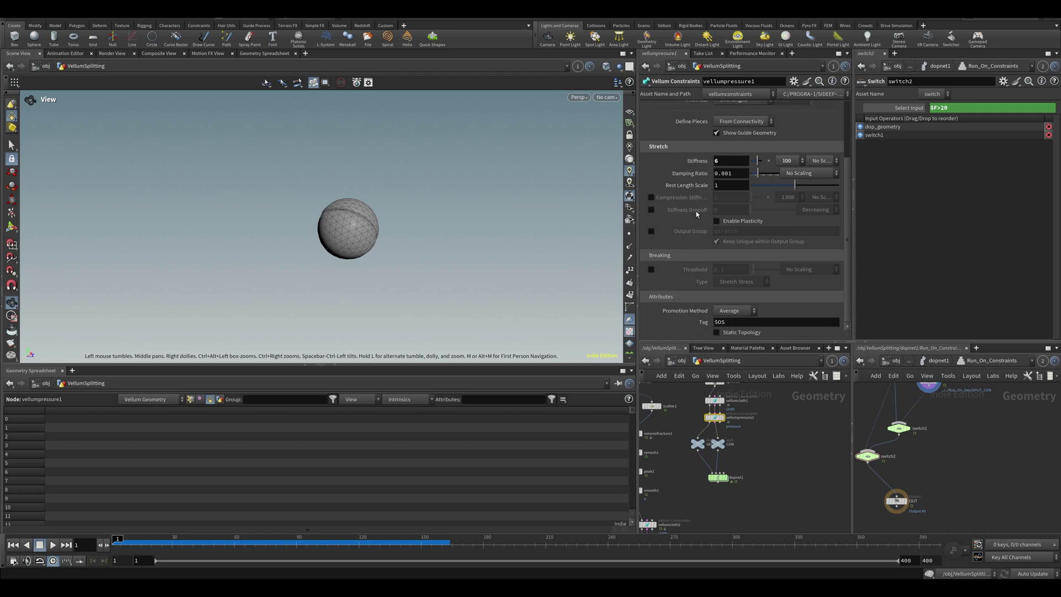
{"action": "left_click", "coordinate": [651, 231]}
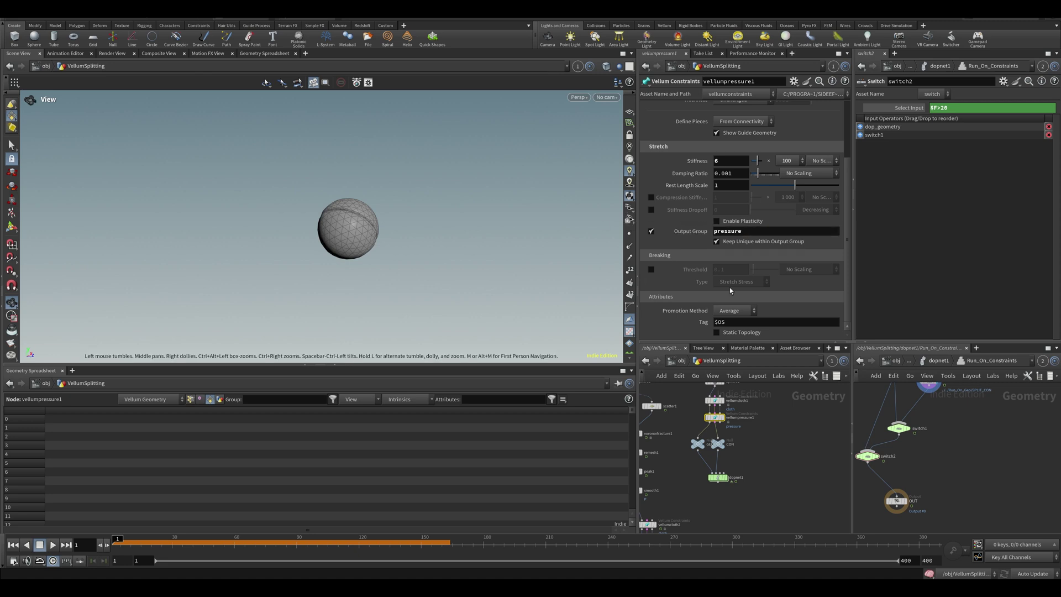
{"action": "key", "text": "ctrl+s"}
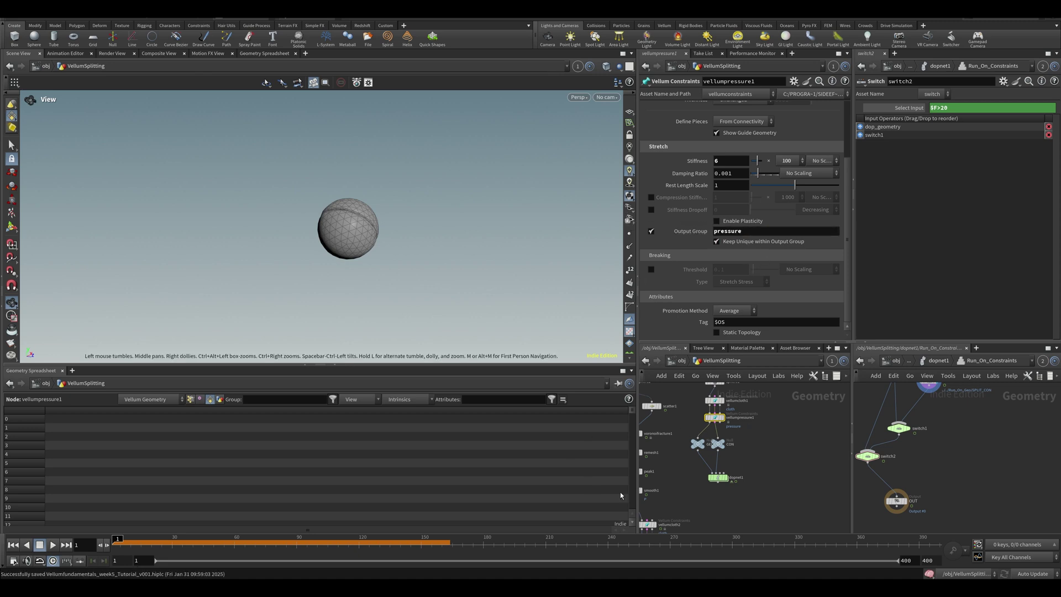
- Enable the "pressure" output group on vellumpressure1 inside Run_On_Geo, save the scene and return to dopnet1
{"action": "double_click", "coordinate": [718, 477]}
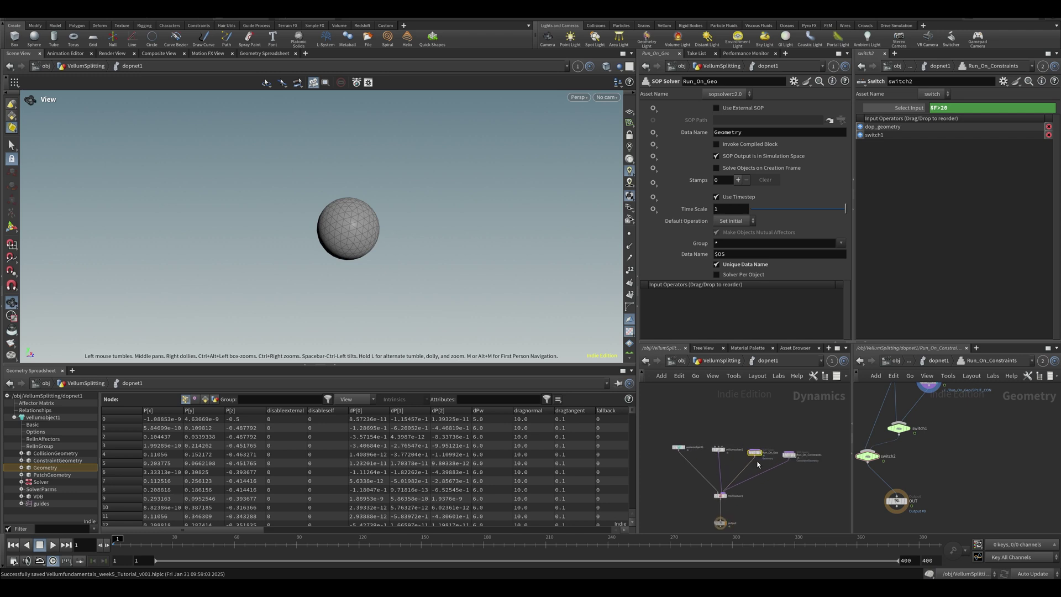
{"action": "double_click", "coordinate": [740, 449]}
{"action": "middle_click_drag", "start_coordinate": [758, 414], "coordinate": [735, 484]}
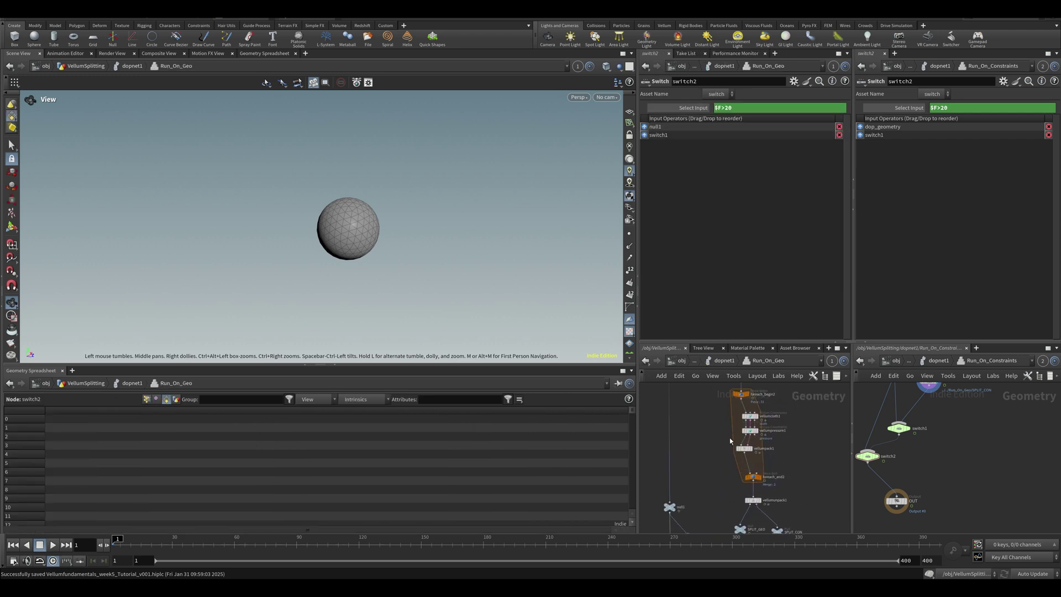
{"action": "left_click", "coordinate": [750, 431]}
{"action": "left_click", "coordinate": [652, 231]}
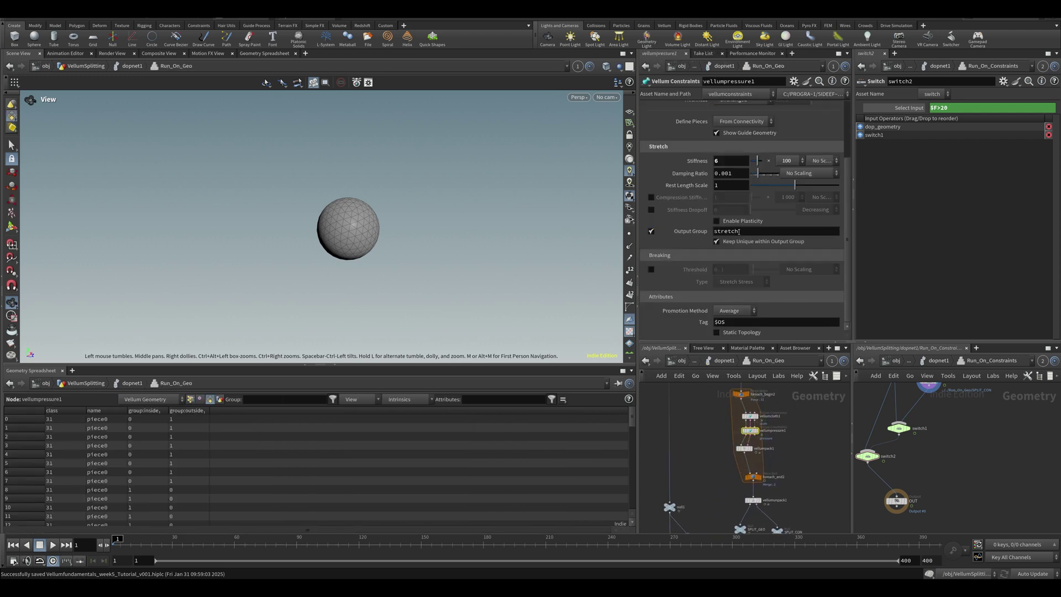
{"action": "type", "text": "pressure"}
{"action": "key", "text": "Return"}
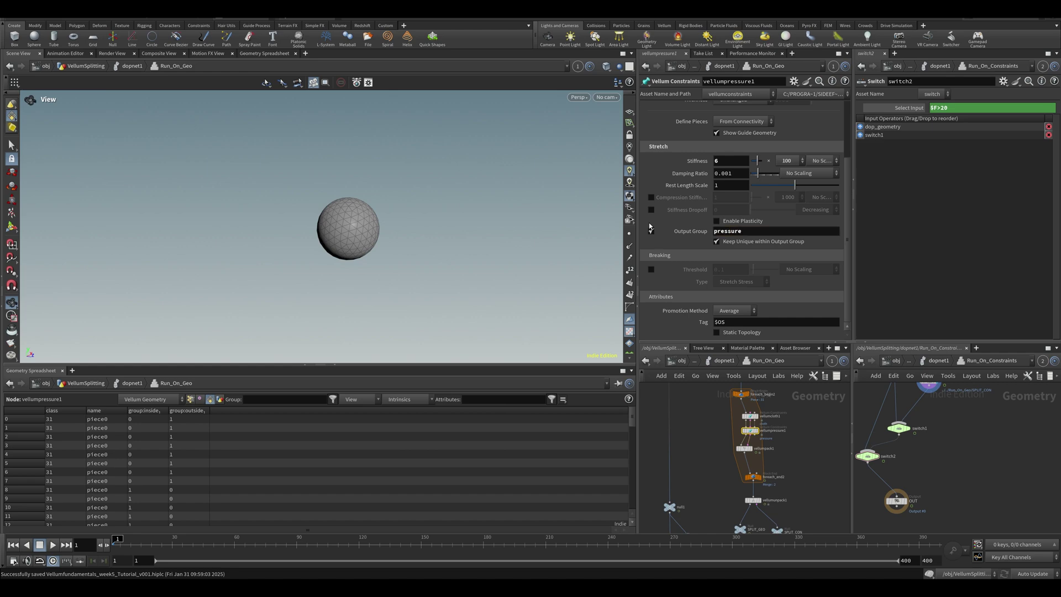
{"action": "key", "text": "ctrl+s"}
{"action": "left_click", "coordinate": [723, 360]}
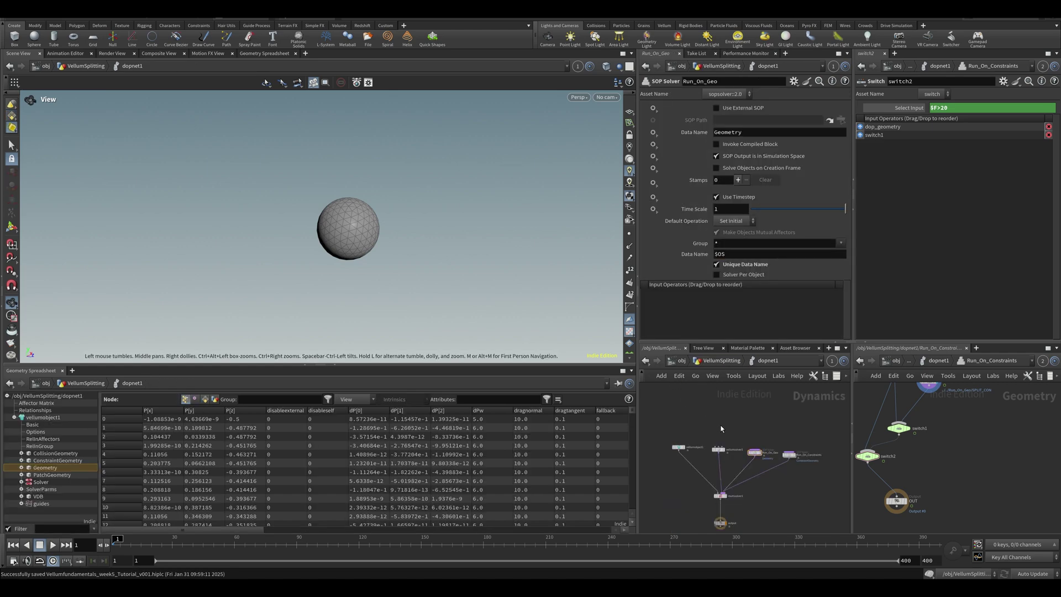
{"action": "key", "text": "Tab"}
{"action": "type", "text": "vellum con"}
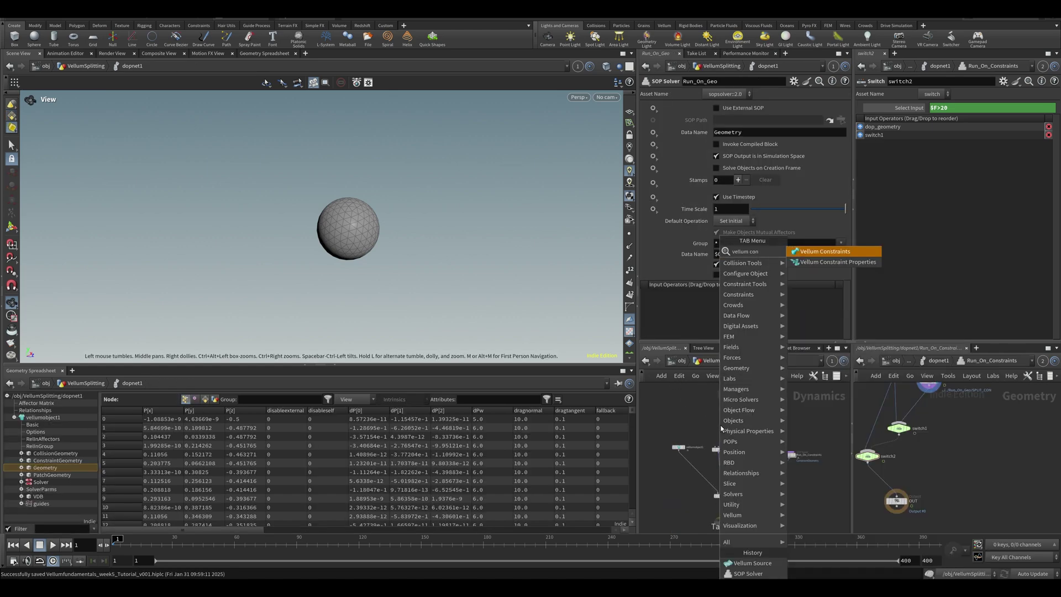
{"action": "key", "text": "Return"}
{"action": "left_click", "coordinate": [708, 430]}
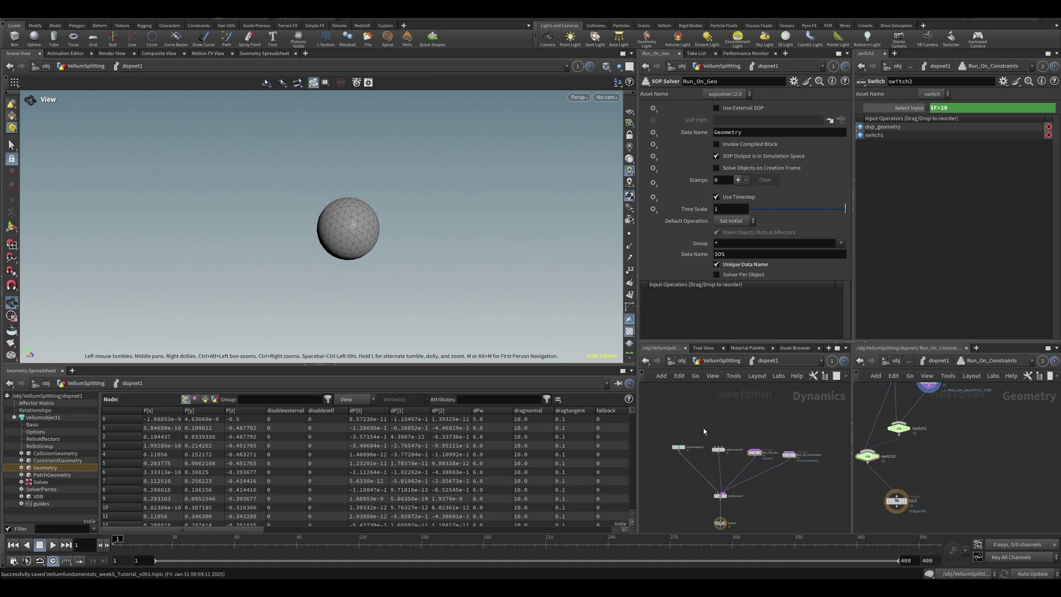
- Add a Vellum Constraint Properties node above the Vellum solver in dopnet1 and wire it into the solver
{"action": "key", "text": "Tab"}
{"action": "type", "text": "vell"}
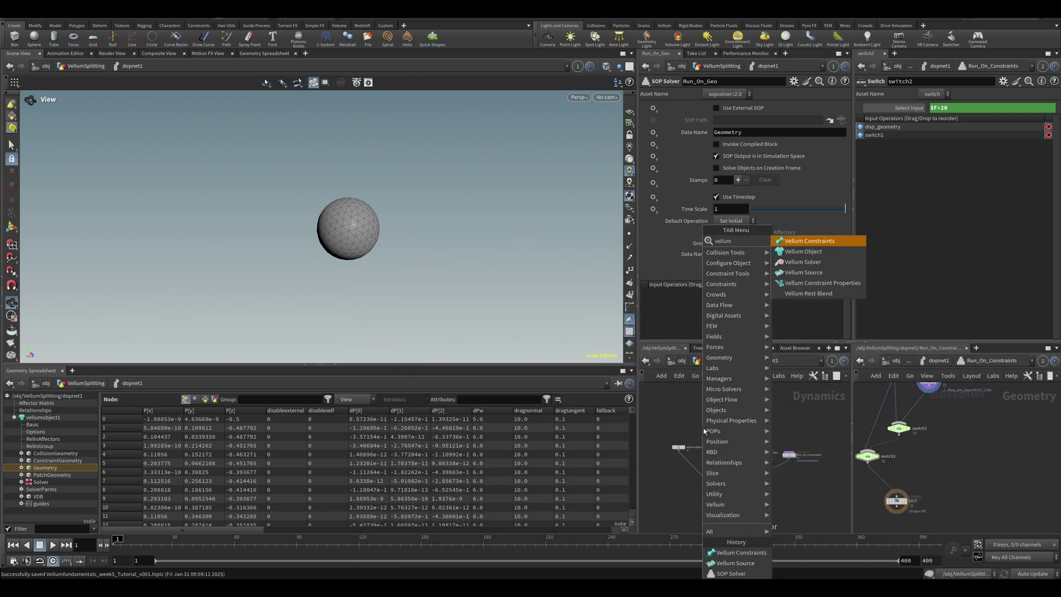
{"action": "key", "text": "Down"}
{"action": "key", "text": "Down"}
{"action": "key", "text": "Down"}
{"action": "key", "text": "Down"}
{"action": "key", "text": "Return"}
{"action": "left_click", "coordinate": [718, 416]}
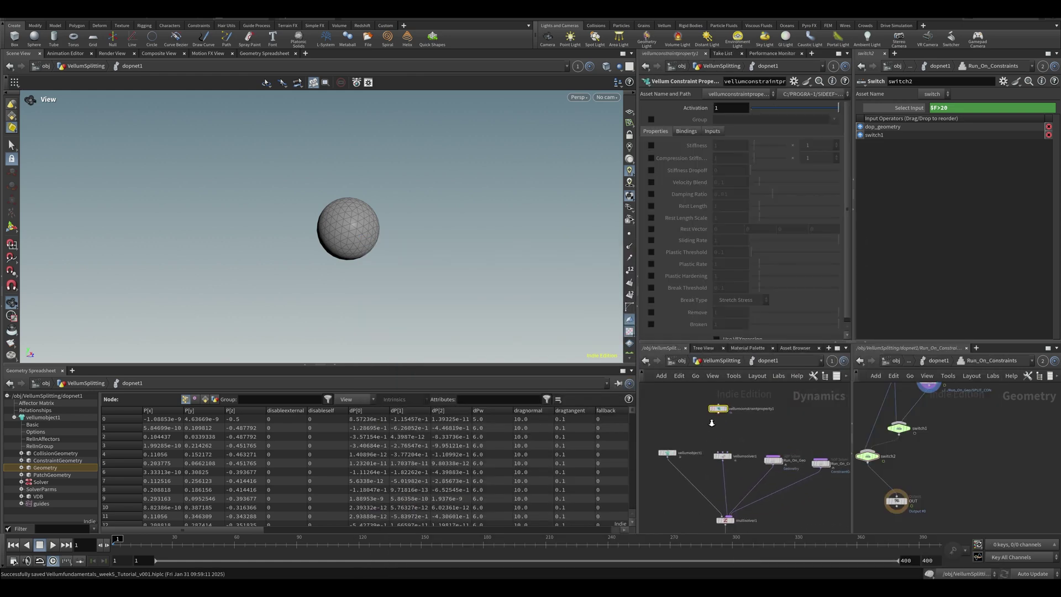
{"action": "scroll", "coordinate": [718, 447], "scroll_direction": "up", "scroll_amount": 2}
{"action": "left_click", "coordinate": [725, 456]}
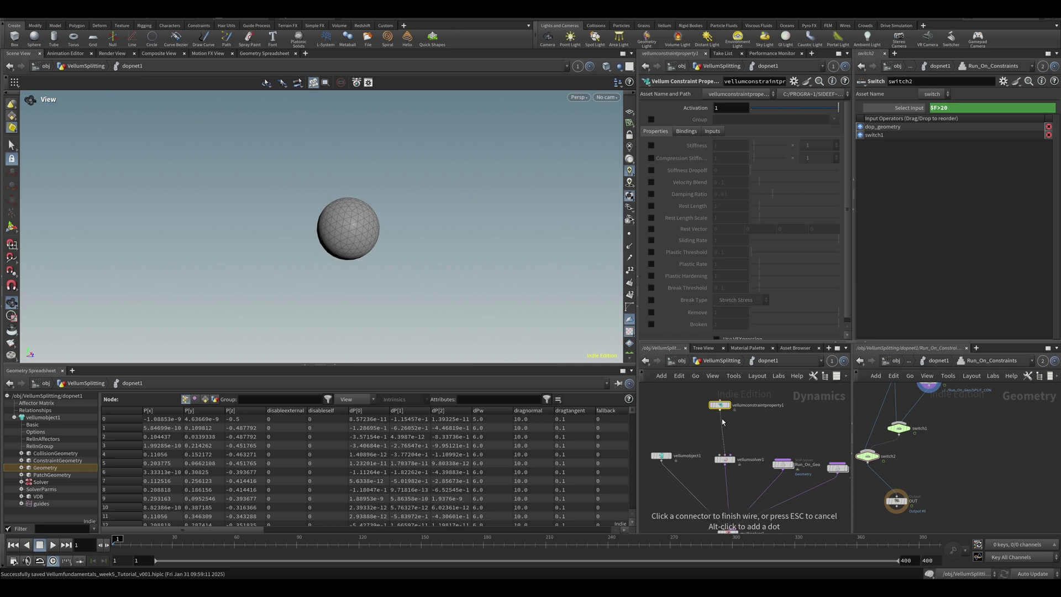
{"action": "left_click", "coordinate": [719, 410]}
- Restrict the Vellum Constraint Properties node to the pressure group
{"action": "left_click", "coordinate": [651, 119]}
{"action": "left_click", "coordinate": [834, 119]}
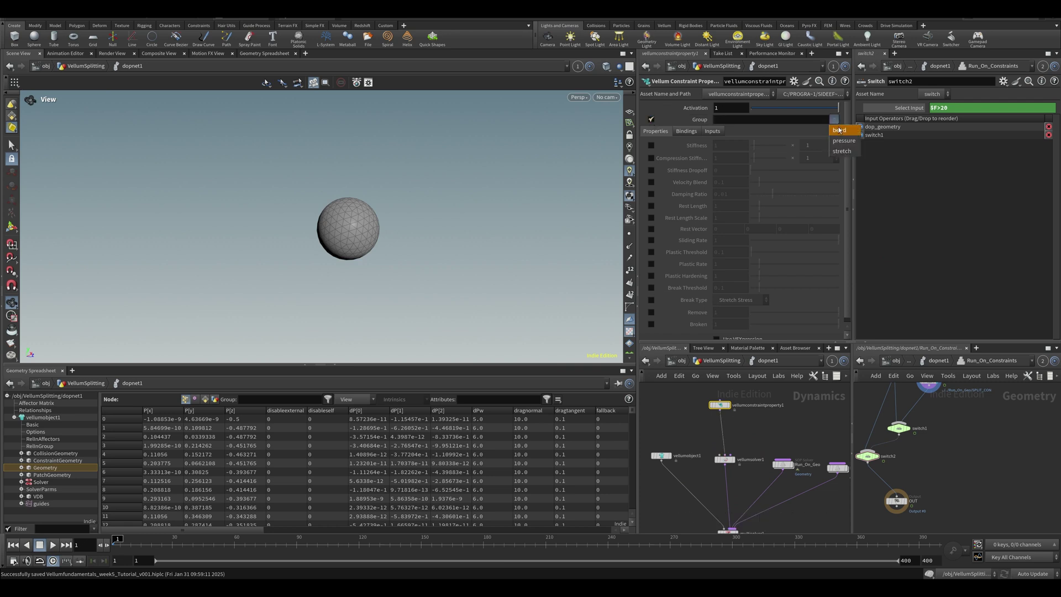
{"action": "left_click", "coordinate": [843, 133]}
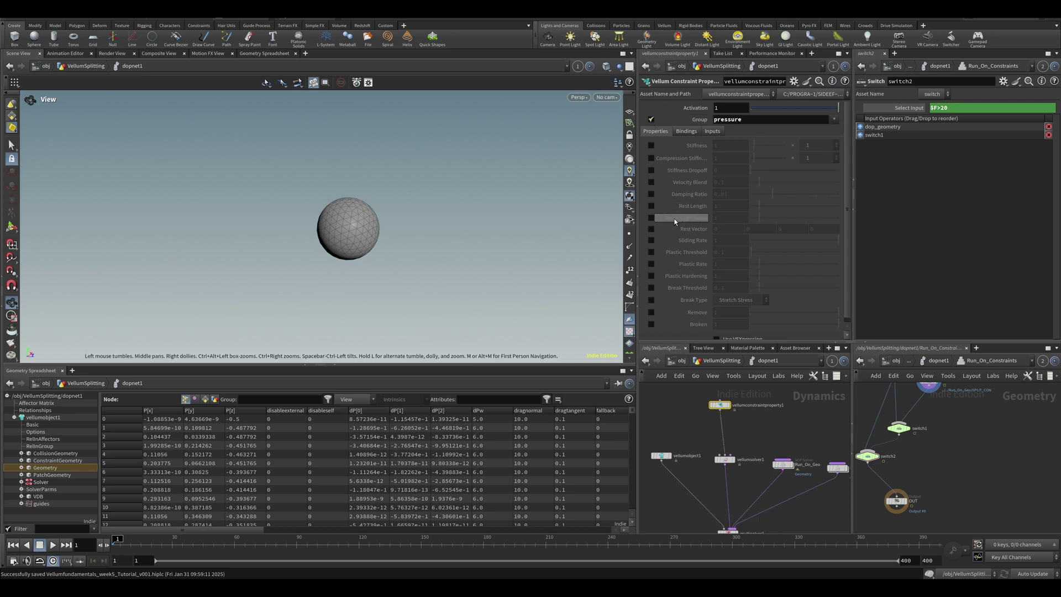
- Try a Rest Length Scale override of 1 while playing the simulation, and turn the override off again
{"action": "left_click", "coordinate": [652, 217]}
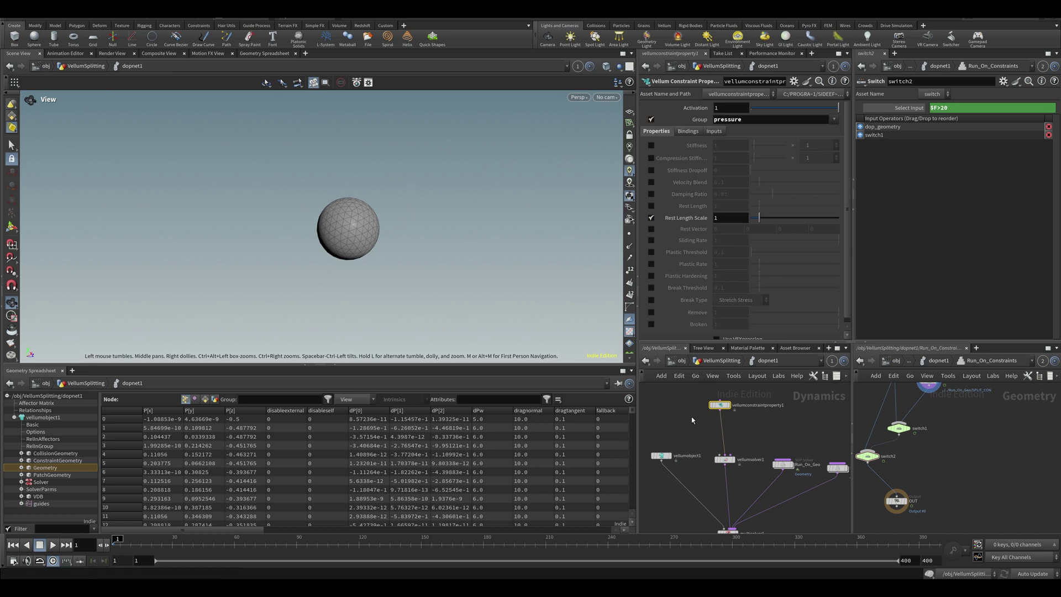
{"action": "middle_click_drag", "start_coordinate": [691, 421], "coordinate": [699, 375]}
{"action": "middle_click_drag", "start_coordinate": [445, 274], "coordinate": [411, 272]}
{"action": "right_click_drag", "start_coordinate": [412, 271], "coordinate": [304, 269]}
{"action": "key", "text": "Up"}
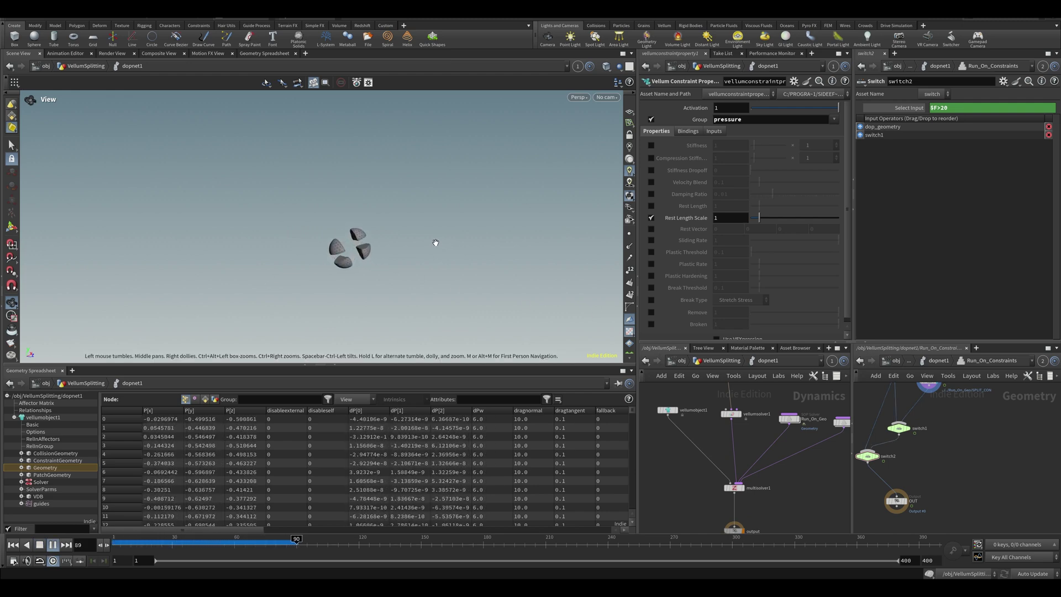
{"action": "key", "text": "ctrl+Up"}
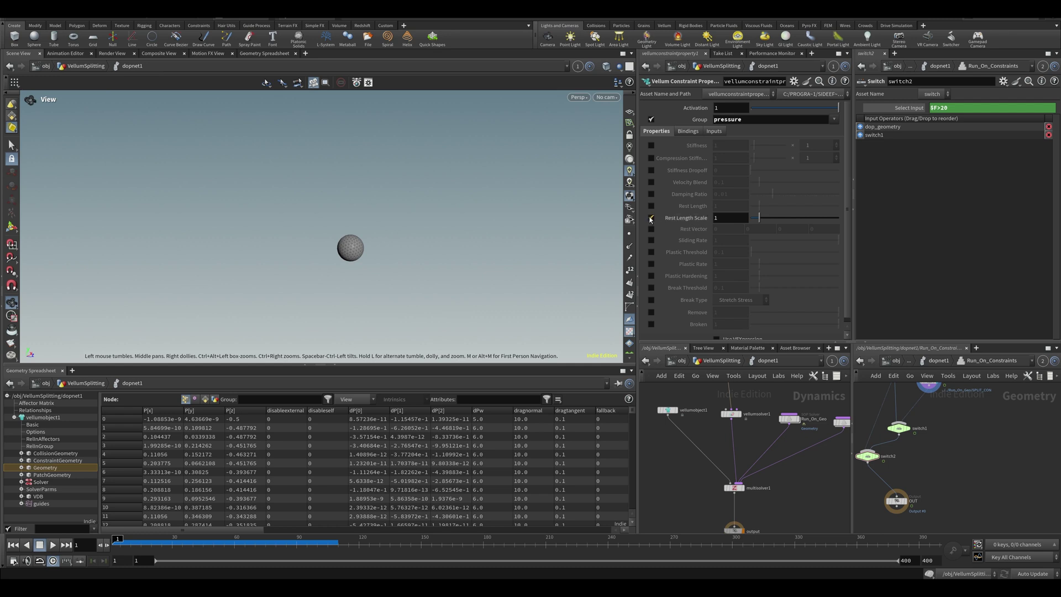
{"action": "left_click", "coordinate": [651, 218]}
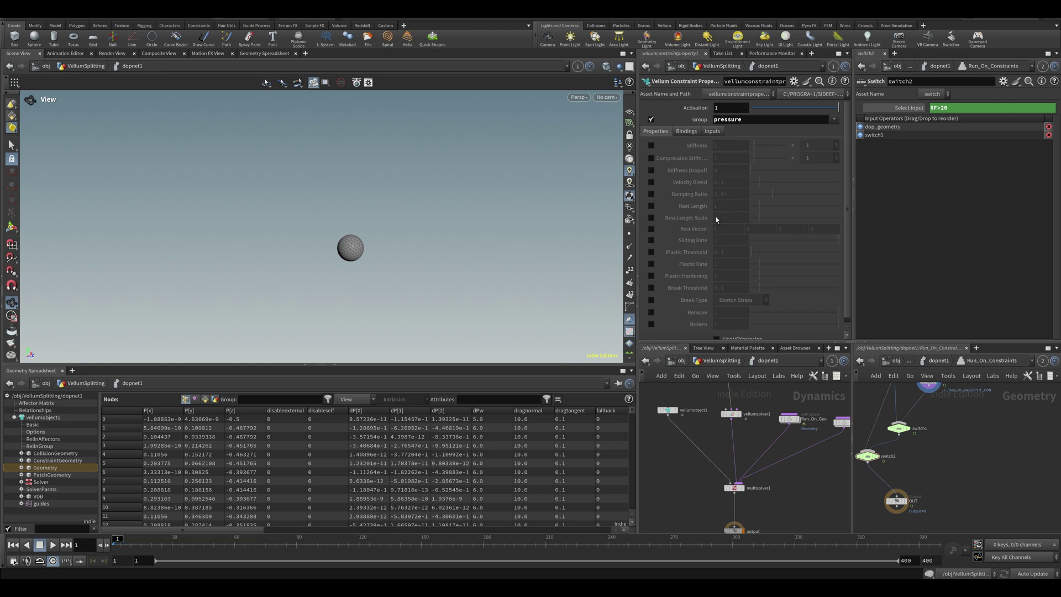
- Enable a Rest Length override of 1 for the pressure constraints and play the simulation, stopping at frame 98
{"action": "left_click", "coordinate": [650, 206]}
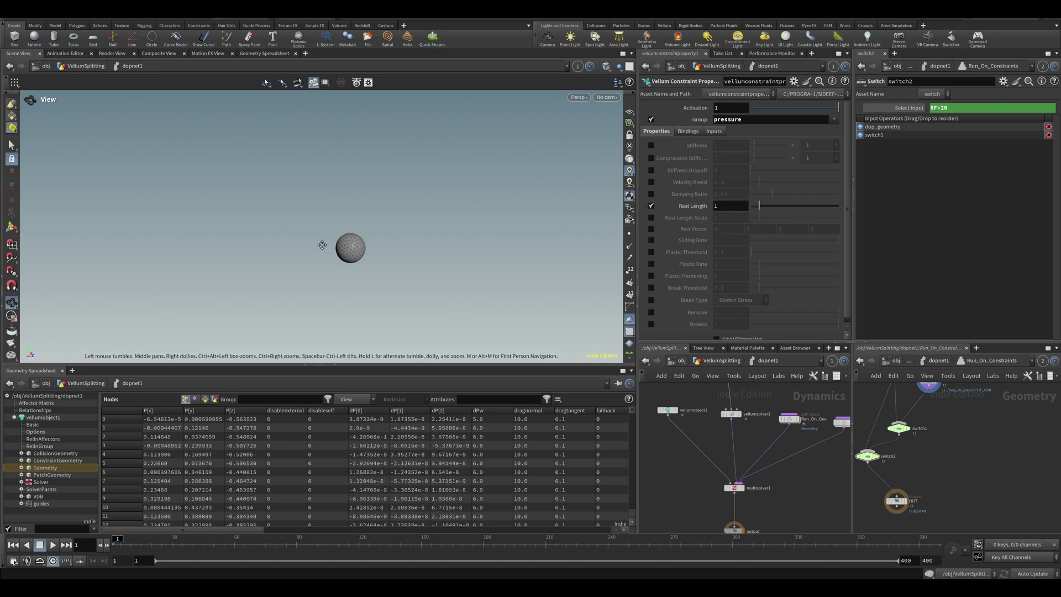
{"action": "key", "text": "Up"}
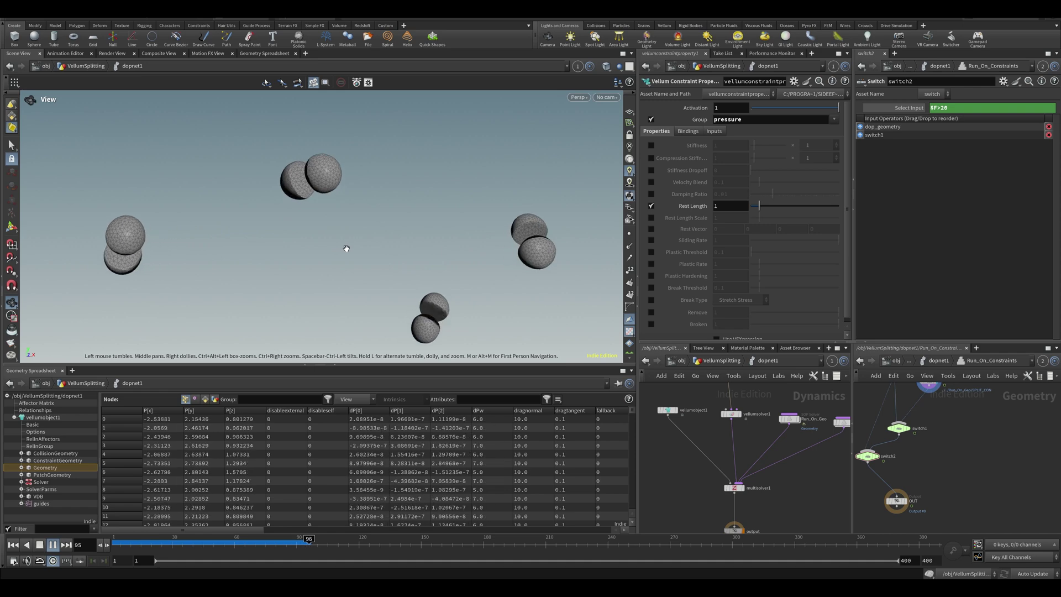
{"action": "key", "text": "Up"}
{"action": "left_click", "coordinate": [313, 542]}
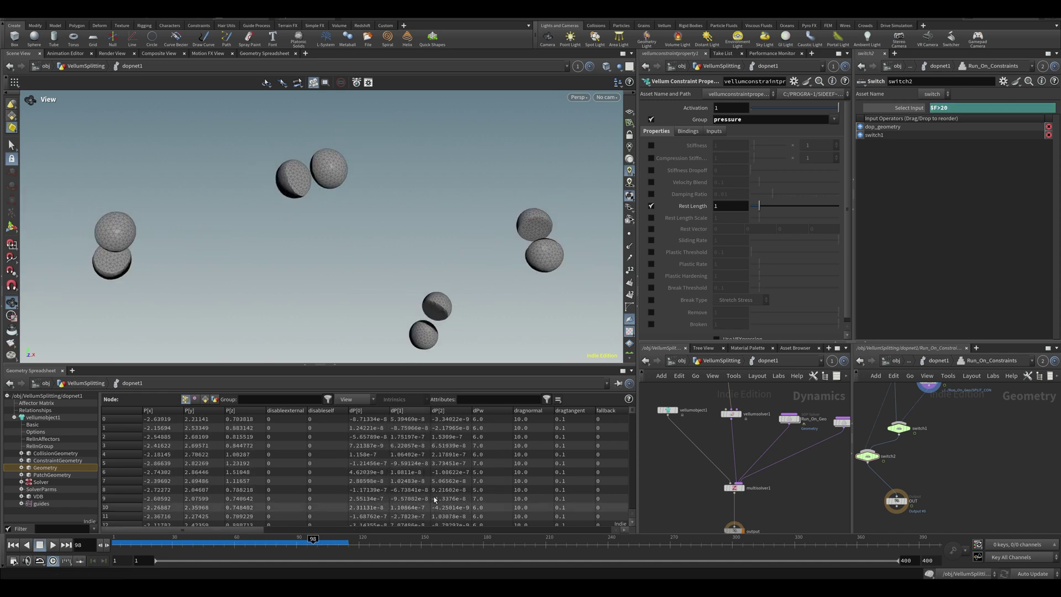
{"action": "middle_click_drag", "start_coordinate": [532, 214], "coordinate": [479, 219]}
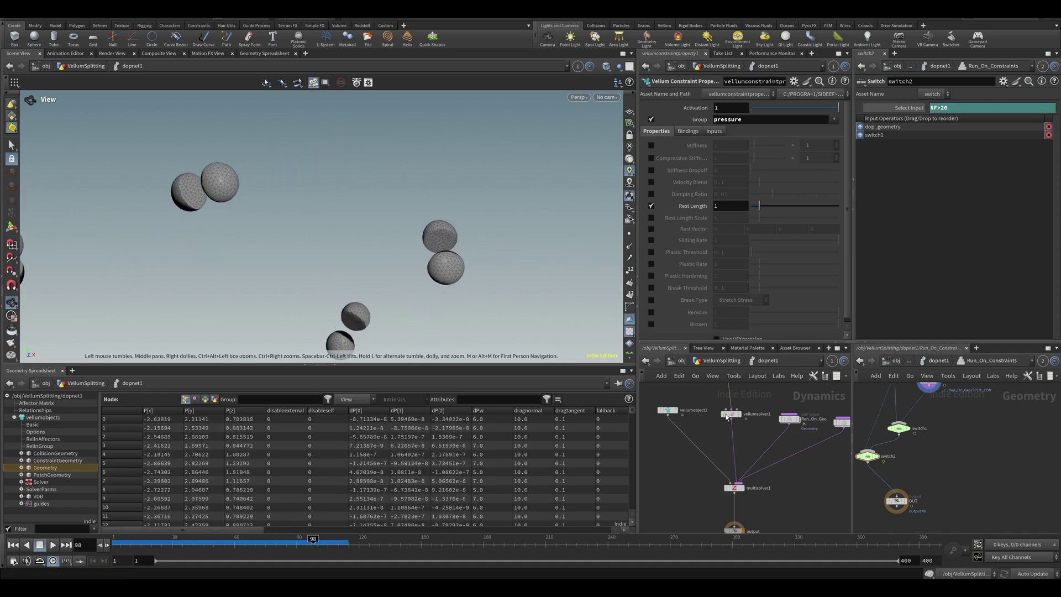
- Go into the Run_On_Geo network and bring the SPLIT_GEO and SPLIT_CON nodes below the loop into view
{"action": "middle_click_drag", "start_coordinate": [757, 417], "coordinate": [711, 454]}
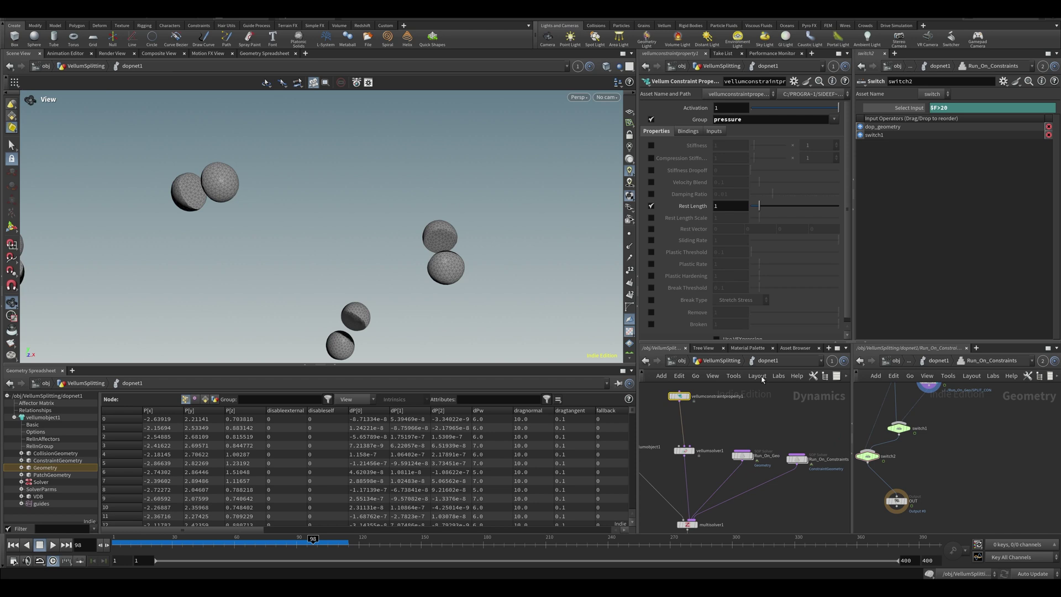
{"action": "left_click", "coordinate": [732, 363]}
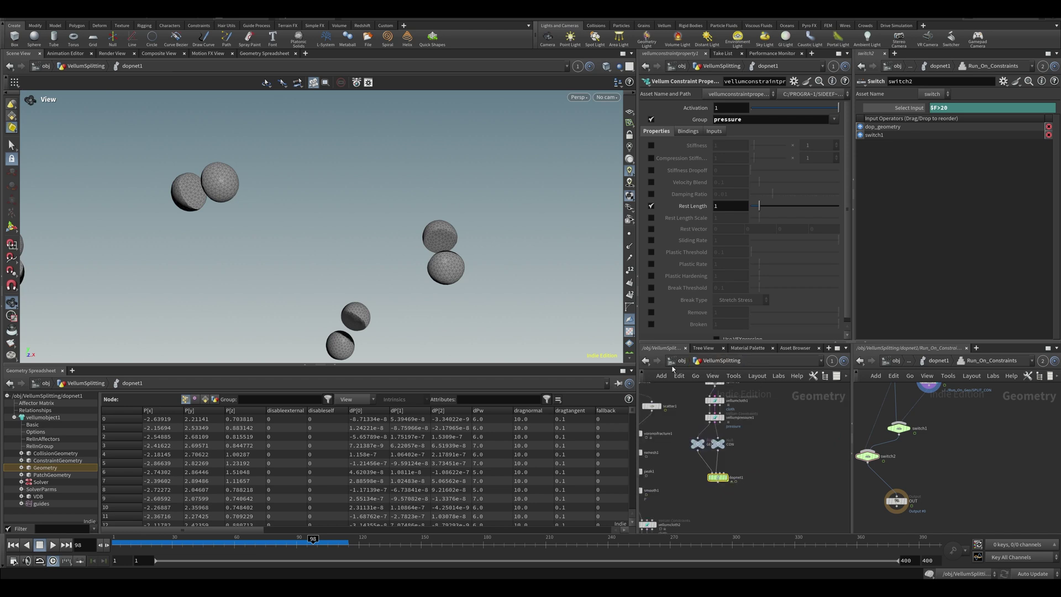
{"action": "double_click", "coordinate": [713, 480]}
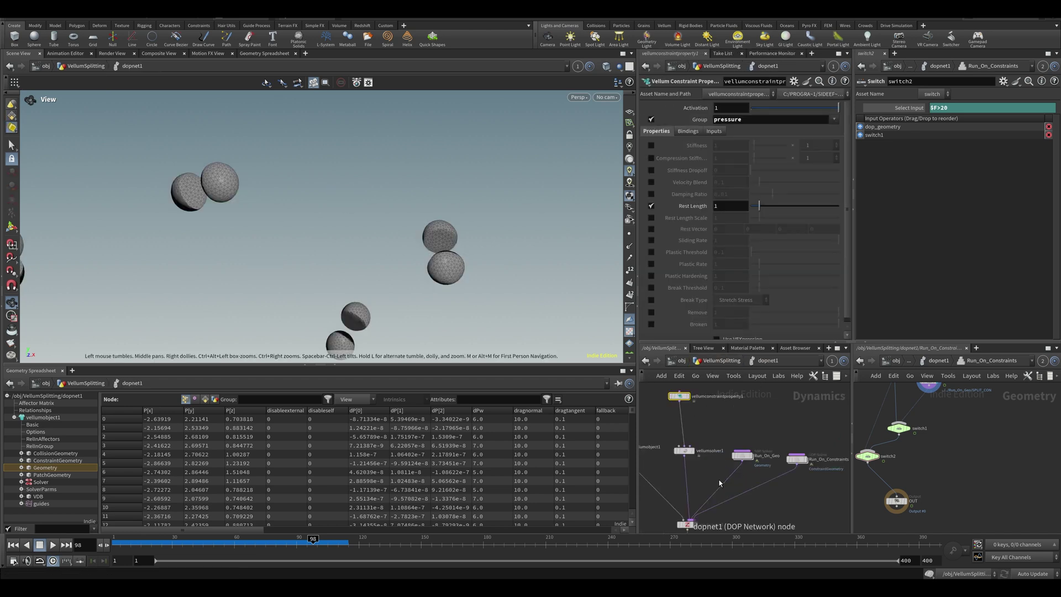
{"action": "left_click", "coordinate": [741, 457]}
{"action": "double_click", "coordinate": [741, 454]}
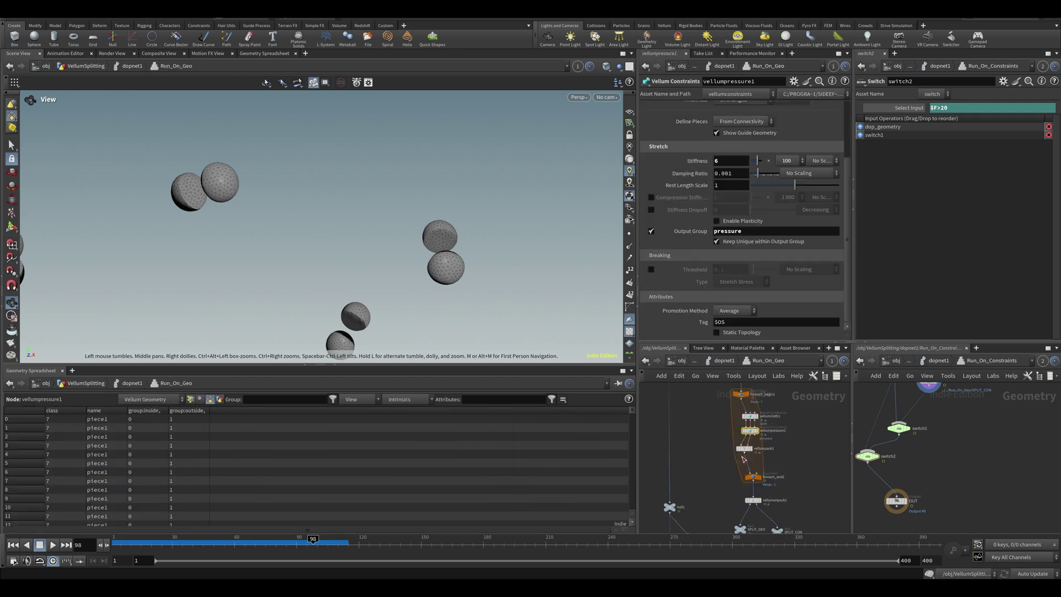
{"action": "mouse_move", "coordinate": [739, 441]}
{"action": "middle_mouse_down"}
{"action": "mouse_move", "coordinate": [738, 397]}
{"action": "mouse_move", "coordinate": [739, 453]}
{"action": "middle_mouse_up"}
{"action": "left_click", "coordinate": [738, 452]}
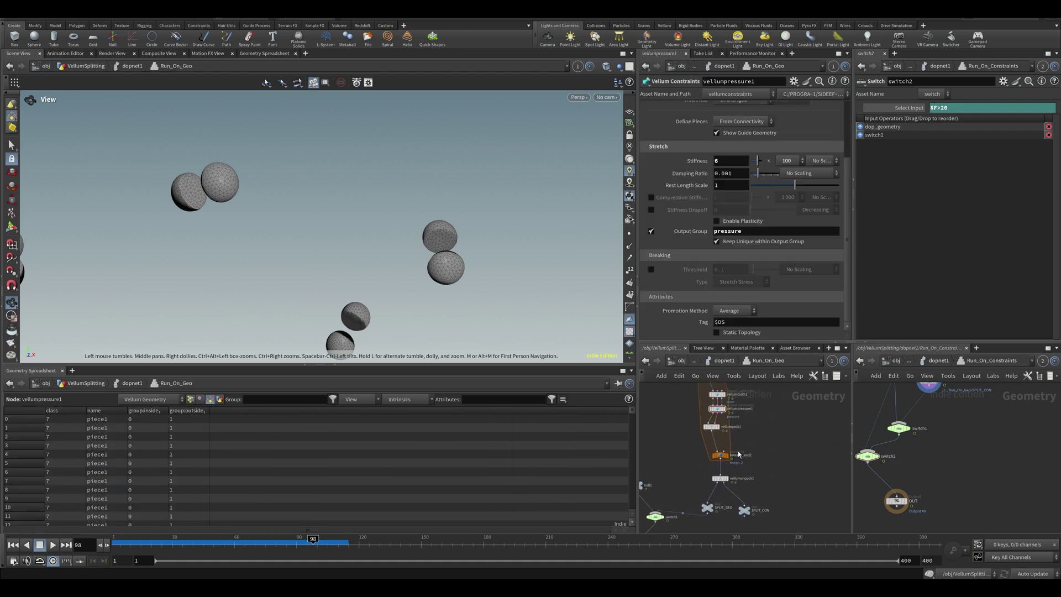
{"action": "key", "text": "Tab"}
{"action": "type", "text": "n"}
{"action": "key", "text": "Escape"}
- Add a Delete node next to SPLIT_CON, feed it the constraint output of the Vellum Unpack node, and display it
{"action": "left_click", "coordinate": [750, 510]}
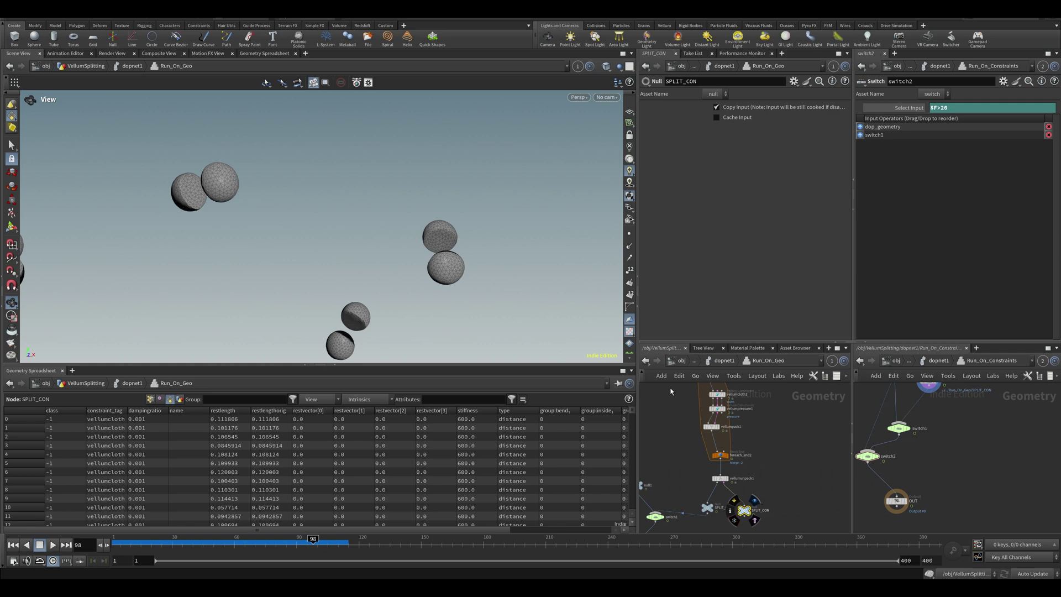
{"action": "left_click", "coordinate": [755, 500]}
{"action": "middle_click_drag", "start_coordinate": [765, 509], "coordinate": [760, 464]}
{"action": "key", "text": "Tab"}
{"action": "type", "text": "delete"}
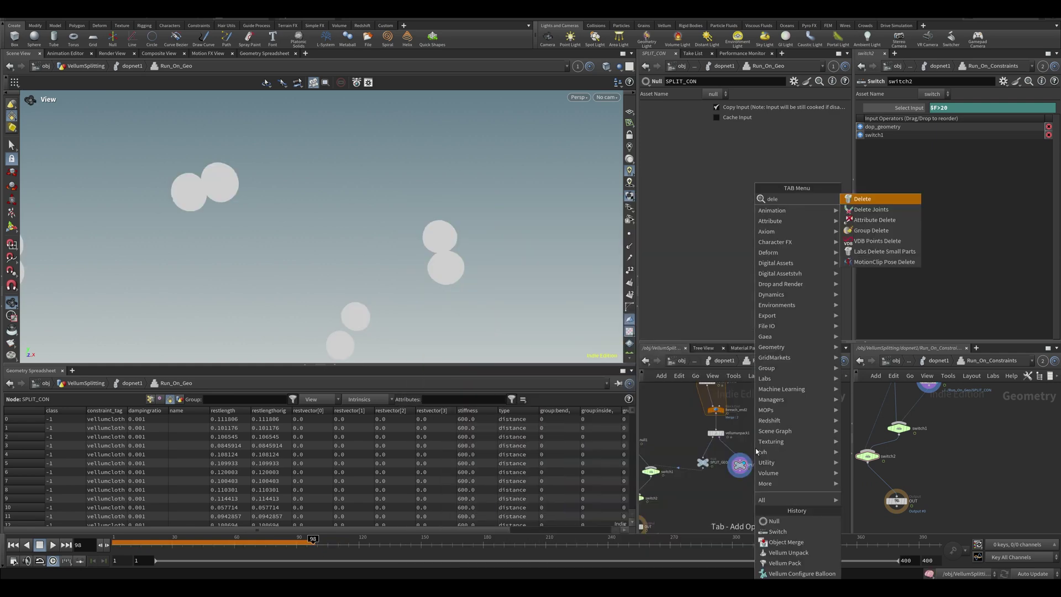
{"action": "key", "text": "Return"}
{"action": "left_click", "coordinate": [752, 452]}
{"action": "left_click", "coordinate": [719, 437]}
{"action": "left_click", "coordinate": [751, 447]}
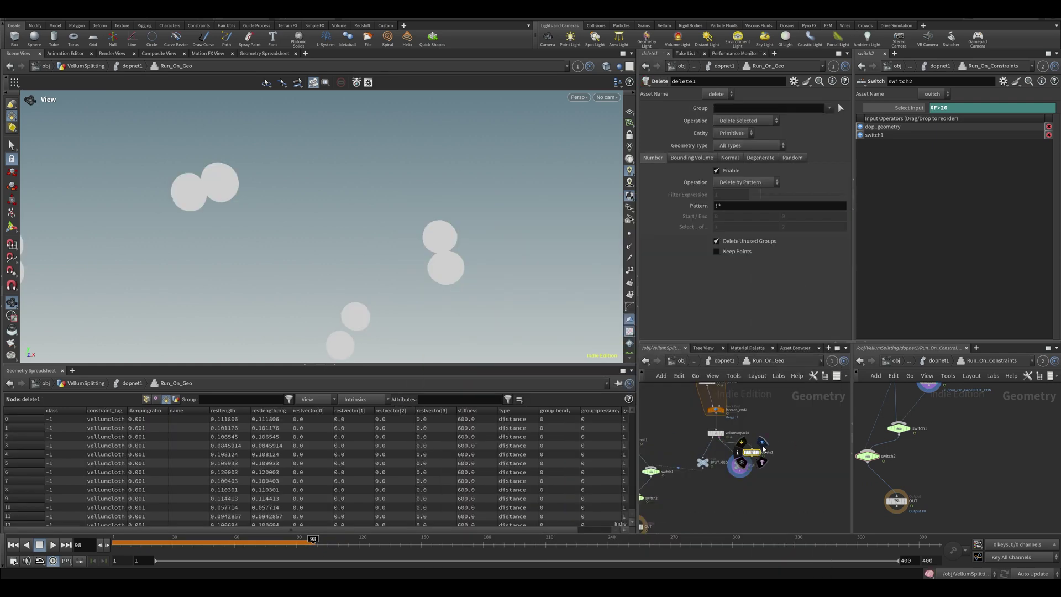
{"action": "left_click", "coordinate": [761, 445]}
- Set the Delete node to Delete Non-Selected with the pressure group, and sort the primitive spreadsheet by restlengthorig
{"action": "left_click", "coordinate": [830, 108]}
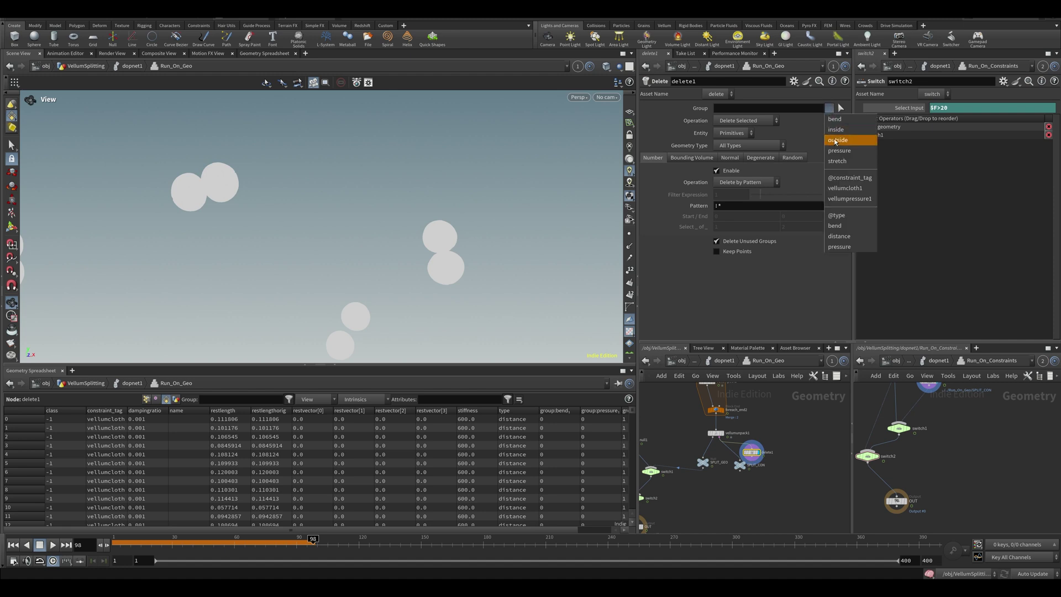
{"action": "left_click", "coordinate": [840, 154]}
{"action": "left_click", "coordinate": [746, 120]}
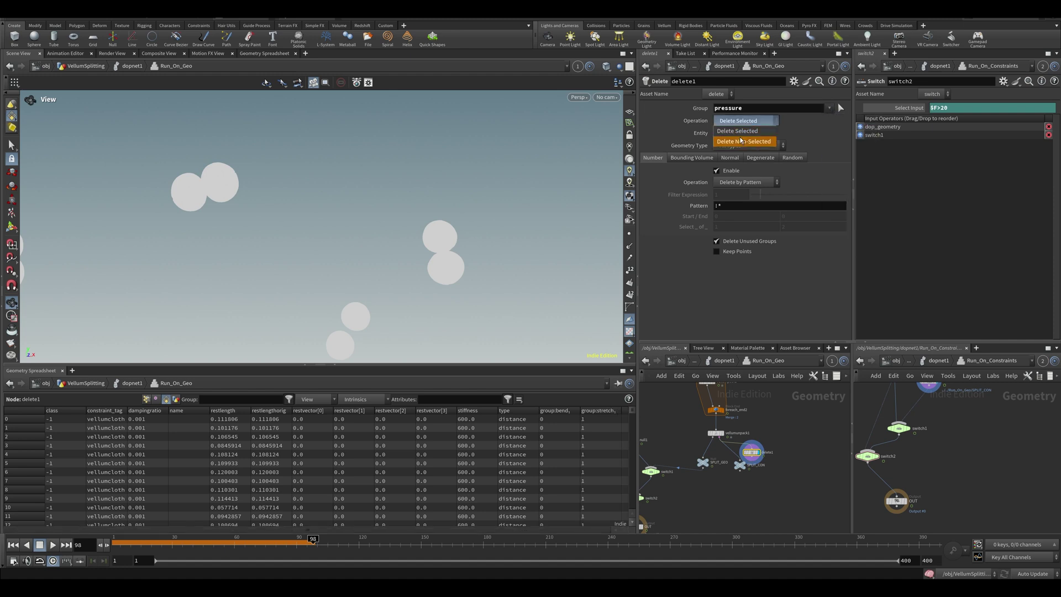
{"action": "left_click", "coordinate": [743, 141]}
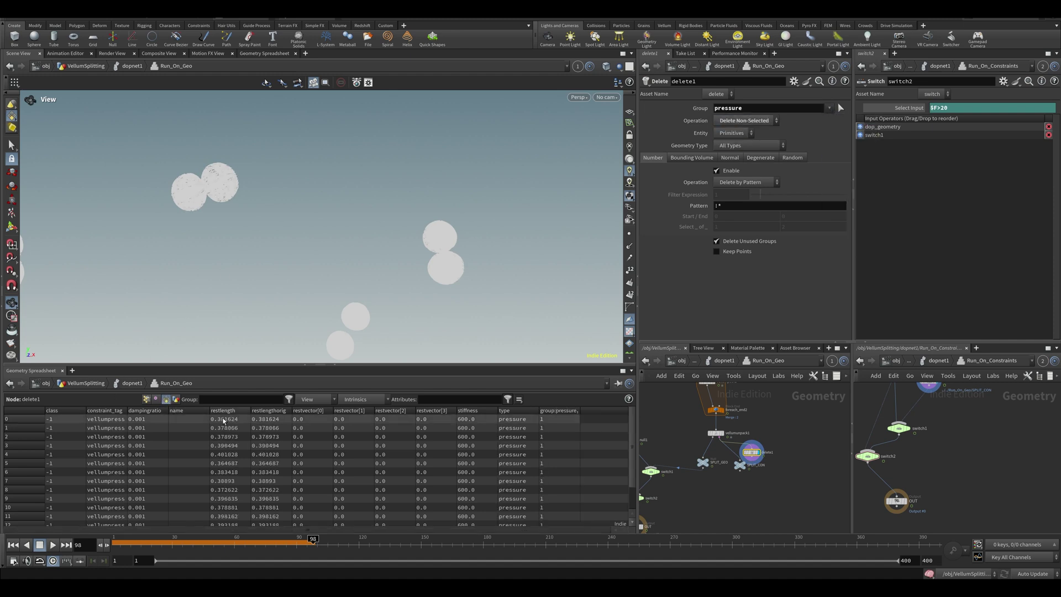
{"action": "left_click", "coordinate": [269, 410]}
{"action": "scroll", "coordinate": [265, 437], "scroll_direction": "down", "scroll_amount": 3}
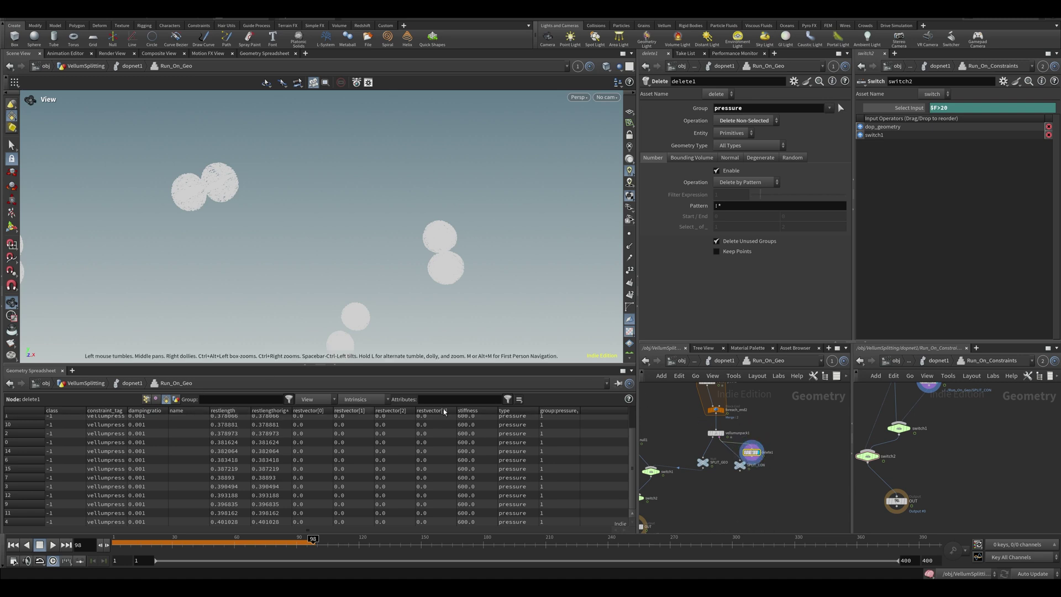
- Delete the Delete node in Run_On_Geo, return to dopnet1 and disable the Rest Length override in the Vellum Constraint Property node
{"action": "key", "text": "Delete"}
{"action": "left_click", "coordinate": [724, 360]}
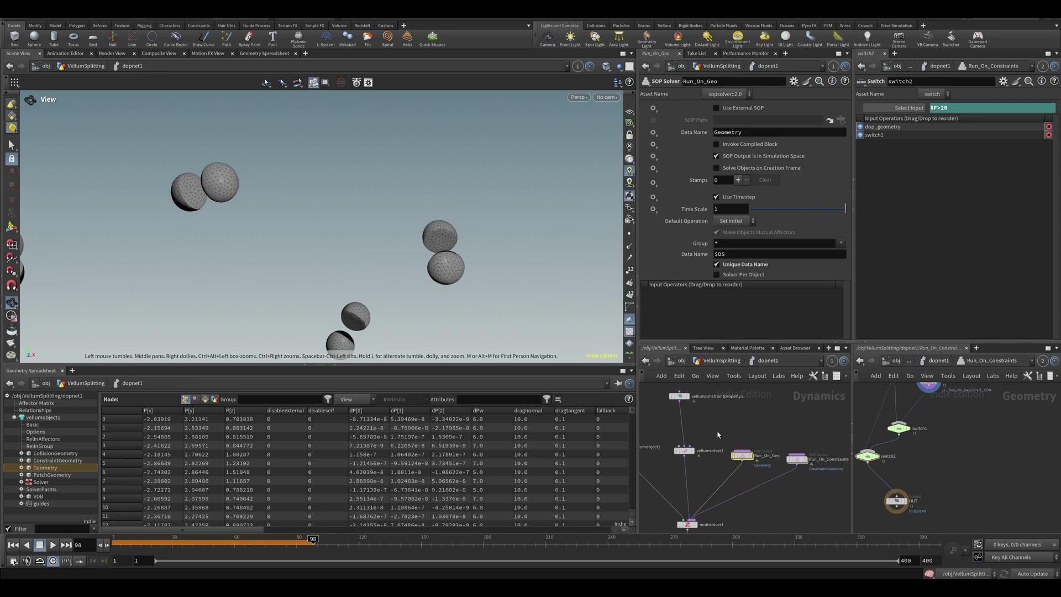
{"action": "left_click", "coordinate": [704, 396]}
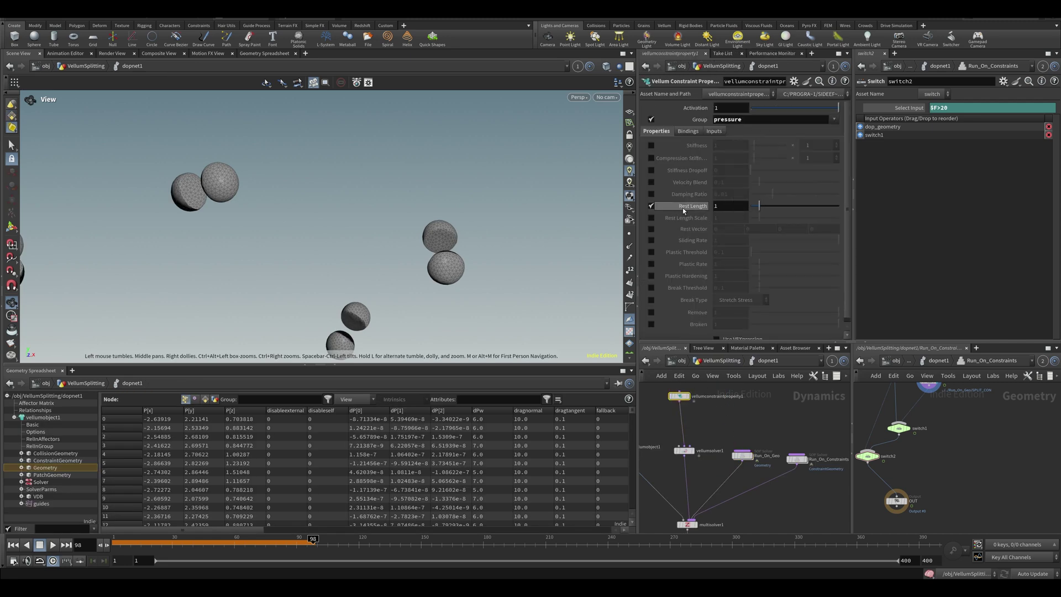
{"action": "left_click", "coordinate": [652, 207]}
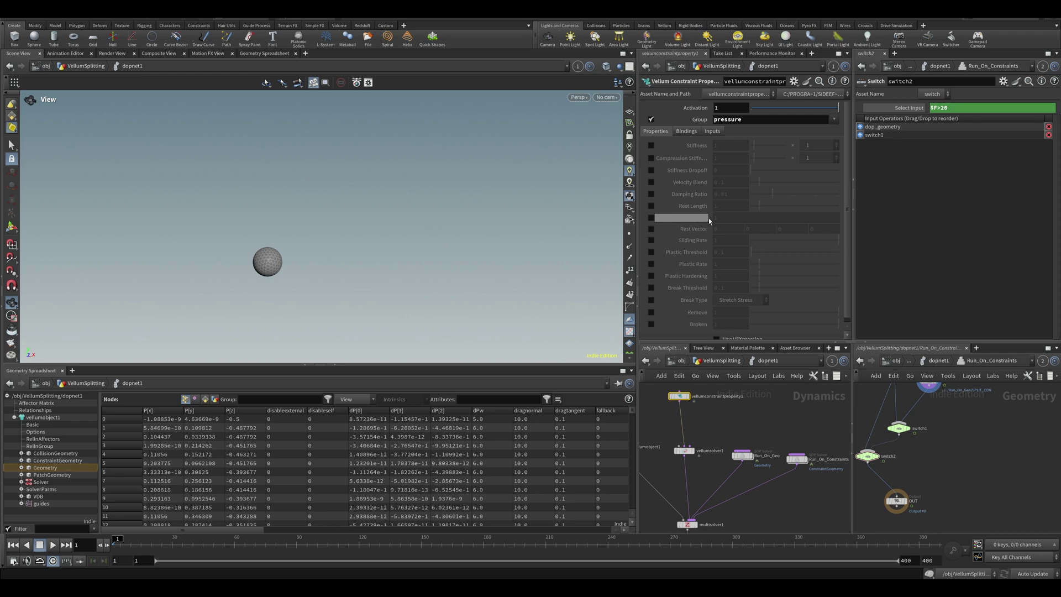
- Enable the Rest Length Scale override for the pressure constraints, play the simulation at 3, set the scale to 4 and replay
{"action": "left_click", "coordinate": [652, 218]}
{"action": "key", "text": "Up"}
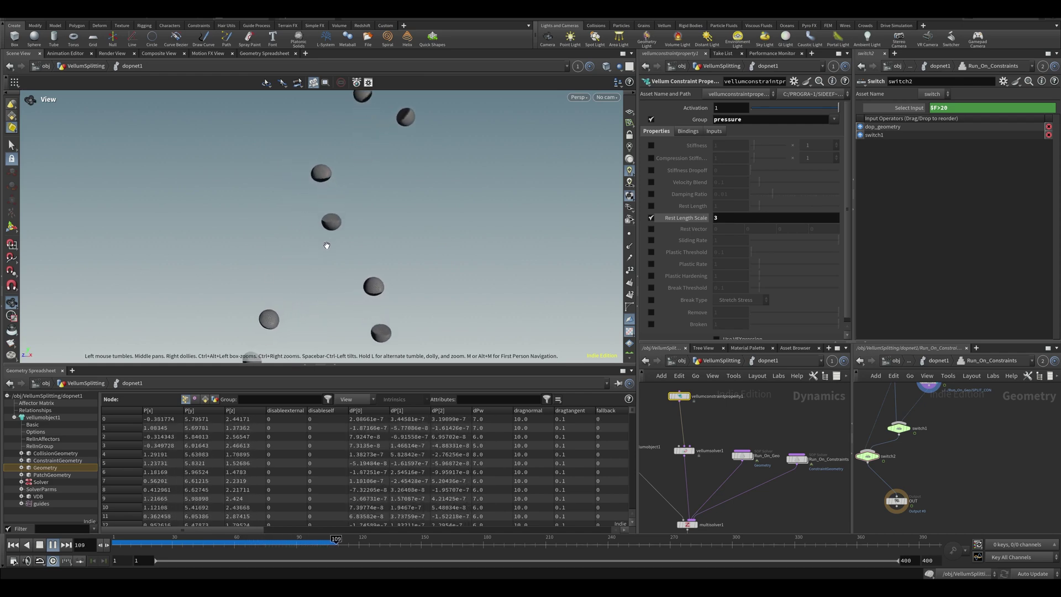
{"action": "key", "text": "ctrl+Up"}
{"action": "type", "text": "4"}
{"action": "key", "text": "Return"}
{"action": "key", "text": "Up"}
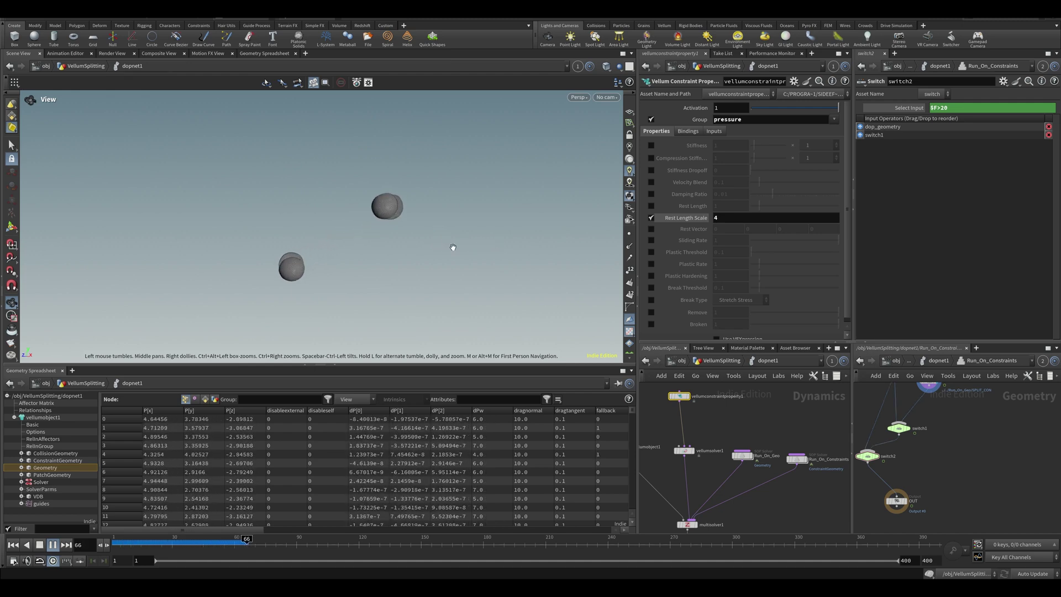
{"action": "left_click_drag", "start_coordinate": [365, 231], "coordinate": [423, 235]}
{"action": "key", "text": "ctrl+Up"}
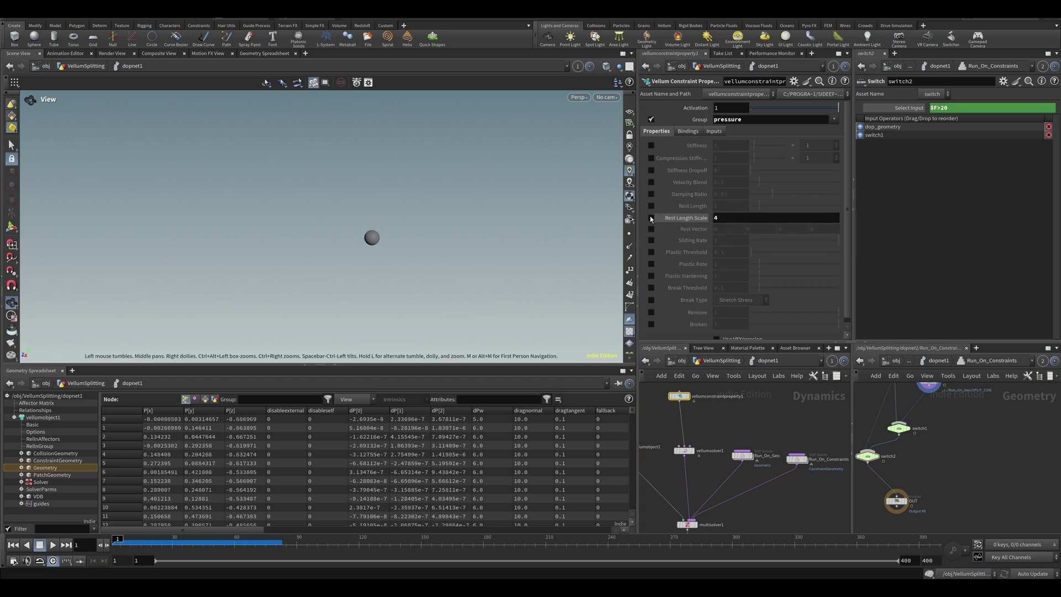
- Swap the Rest Length Scale override for a Rest Length of 1 to compare the sphere at frame 1, and restore the scale override
{"action": "left_click", "coordinate": [651, 206]}
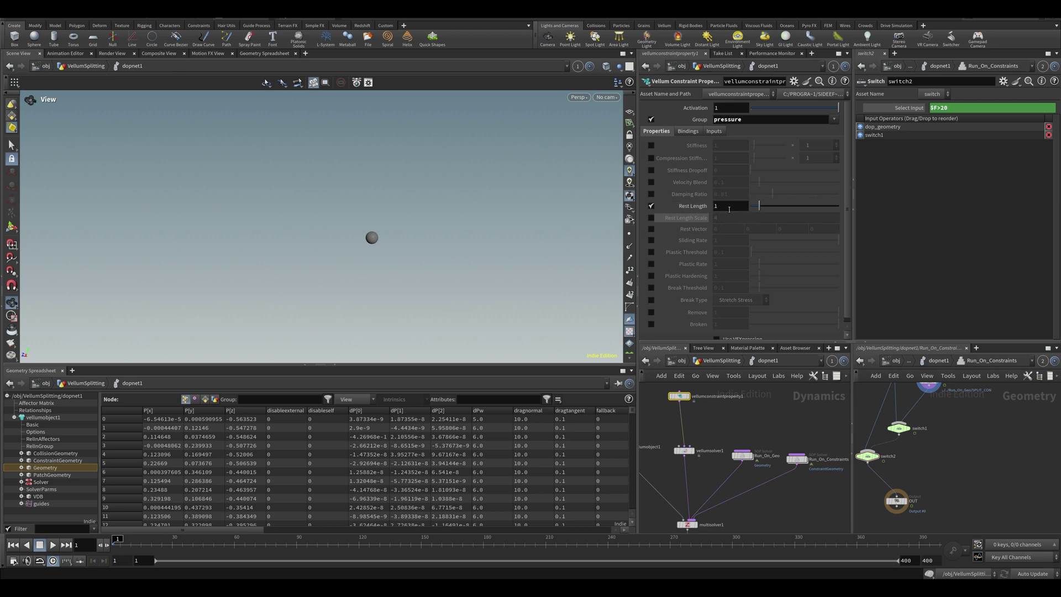
{"action": "right_click_drag", "start_coordinate": [420, 235], "coordinate": [477, 242]}
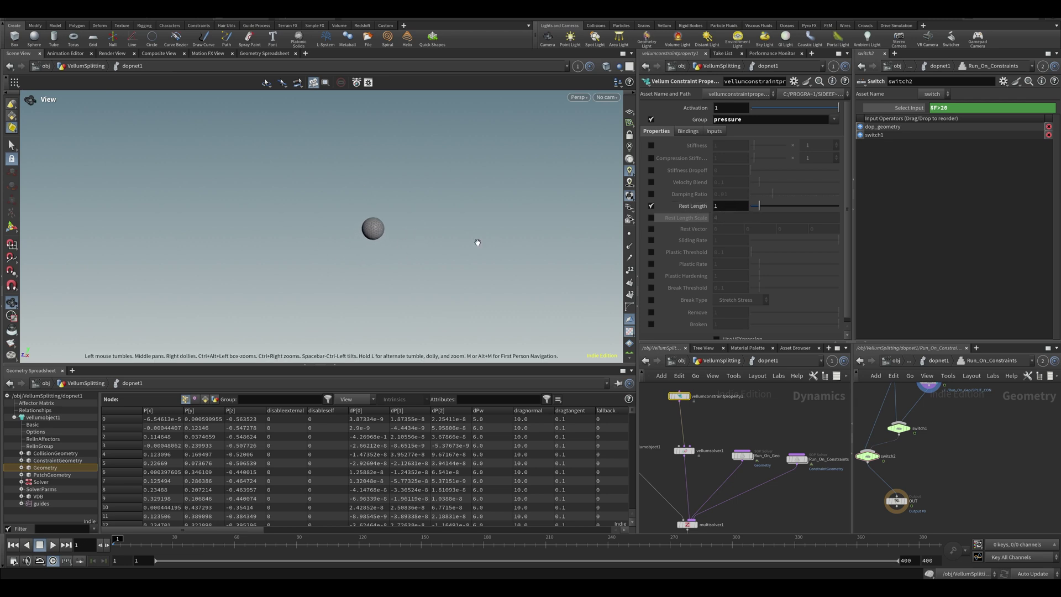
{"action": "middle_click_drag", "start_coordinate": [477, 242], "coordinate": [412, 239]}
{"action": "right_click_drag", "start_coordinate": [412, 240], "coordinate": [491, 223]}
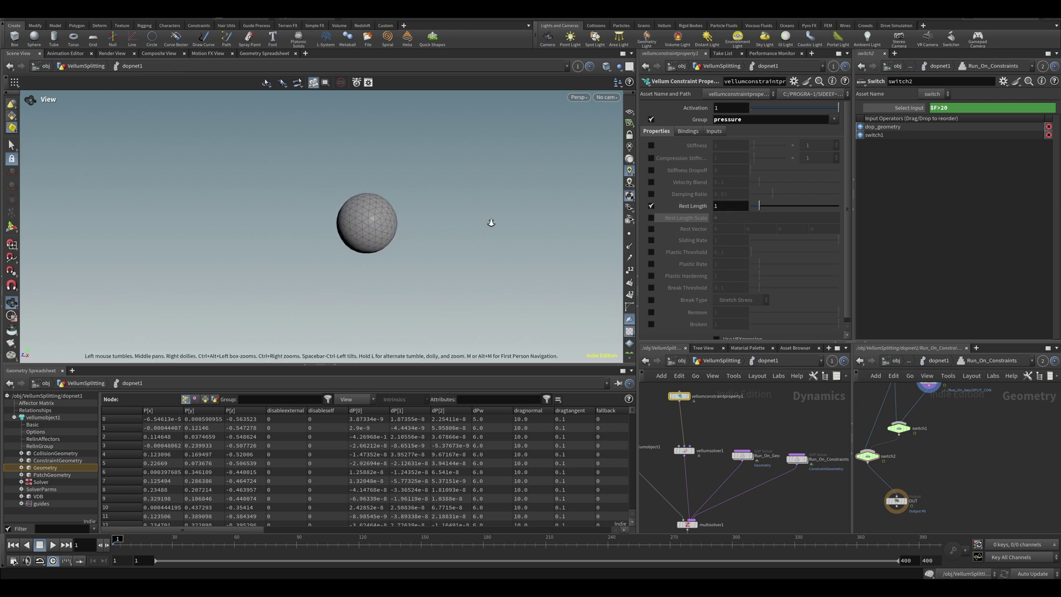
{"action": "left_click", "coordinate": [651, 206]}
{"action": "left_click", "coordinate": [651, 217]}
{"action": "middle_click_drag", "start_coordinate": [375, 215], "coordinate": [347, 212]}
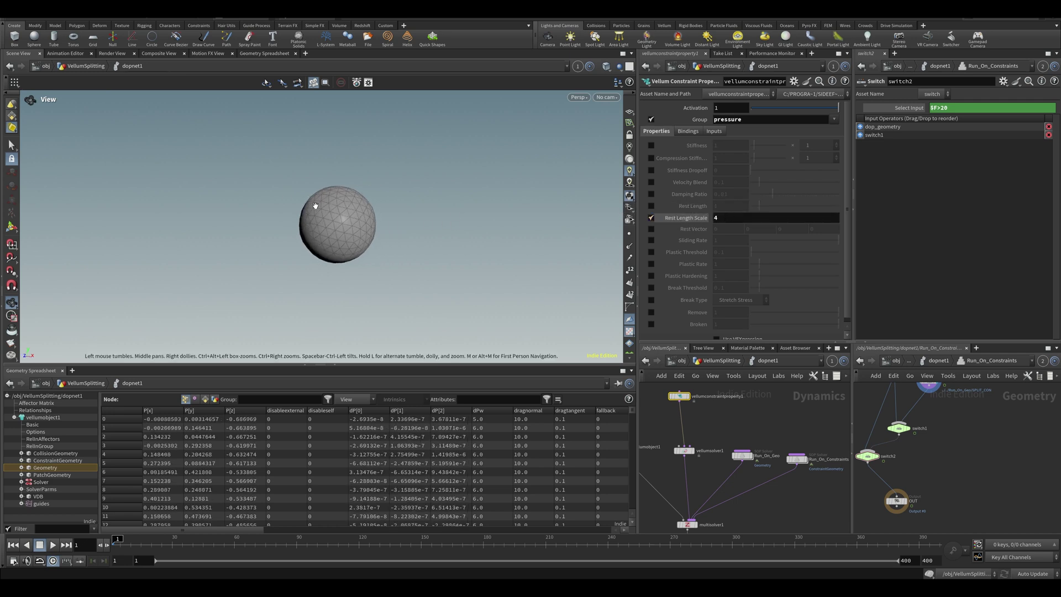
{"action": "double_click", "coordinate": [731, 218]}
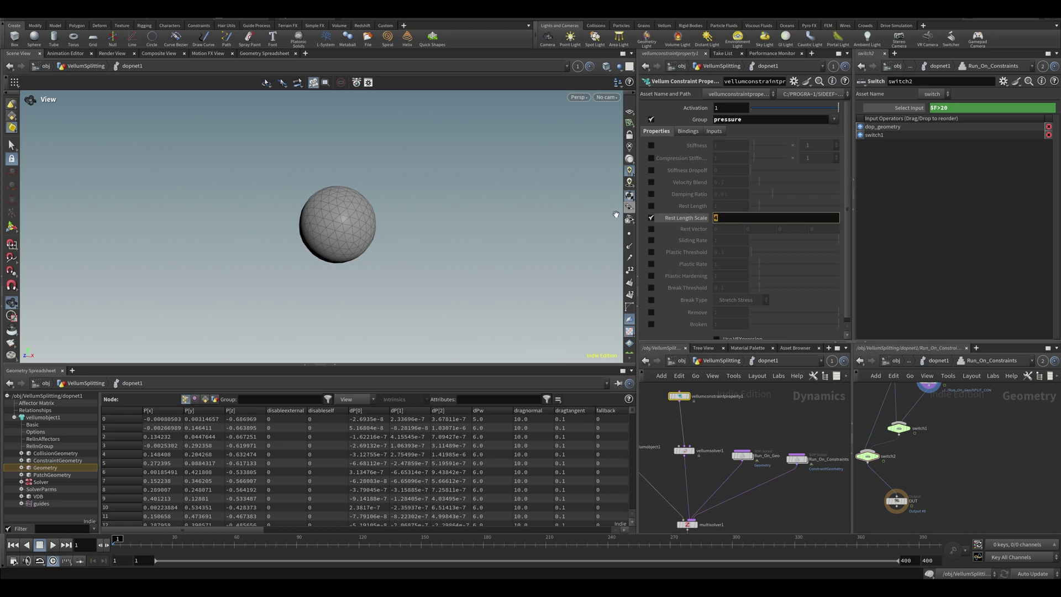
{"action": "left_click", "coordinate": [332, 224]}
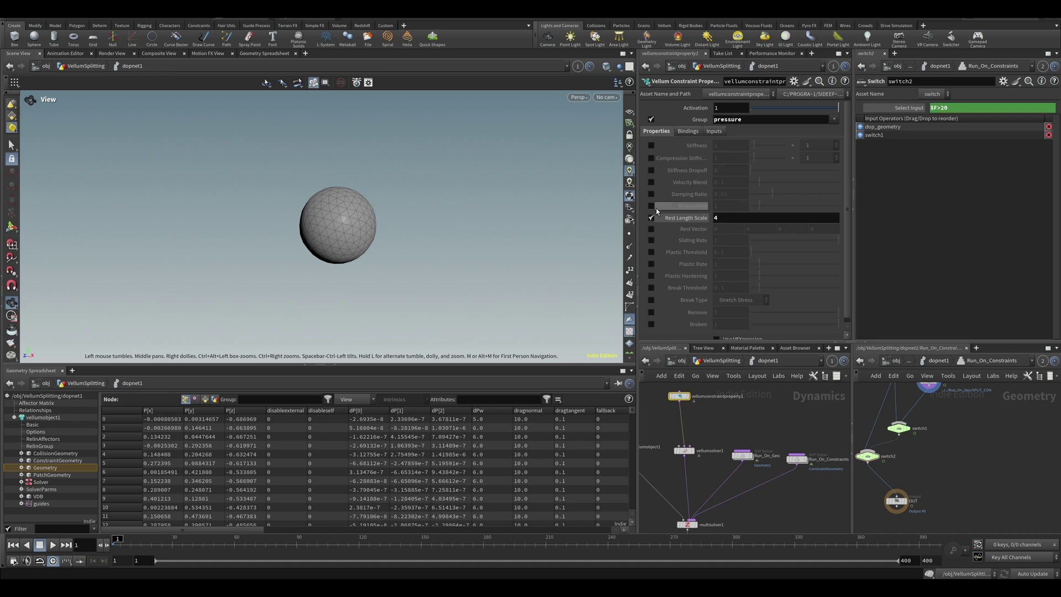
- Play the simulation to frame 71 and save the scene file during playback
{"action": "key", "text": "Up"}
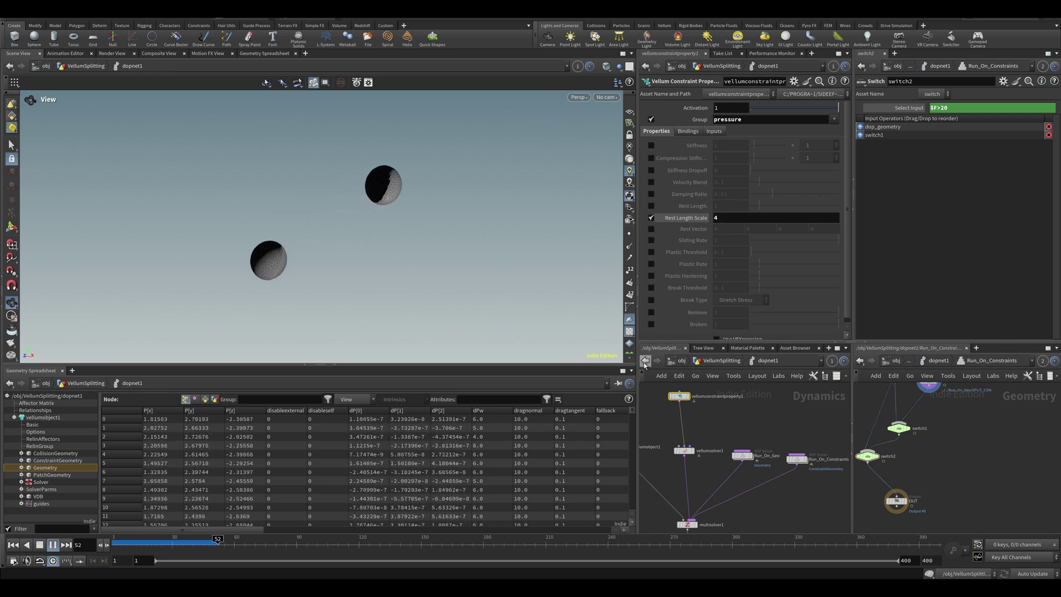
{"action": "key", "text": "ctrl+s"}
{"action": "key", "text": "Up"}
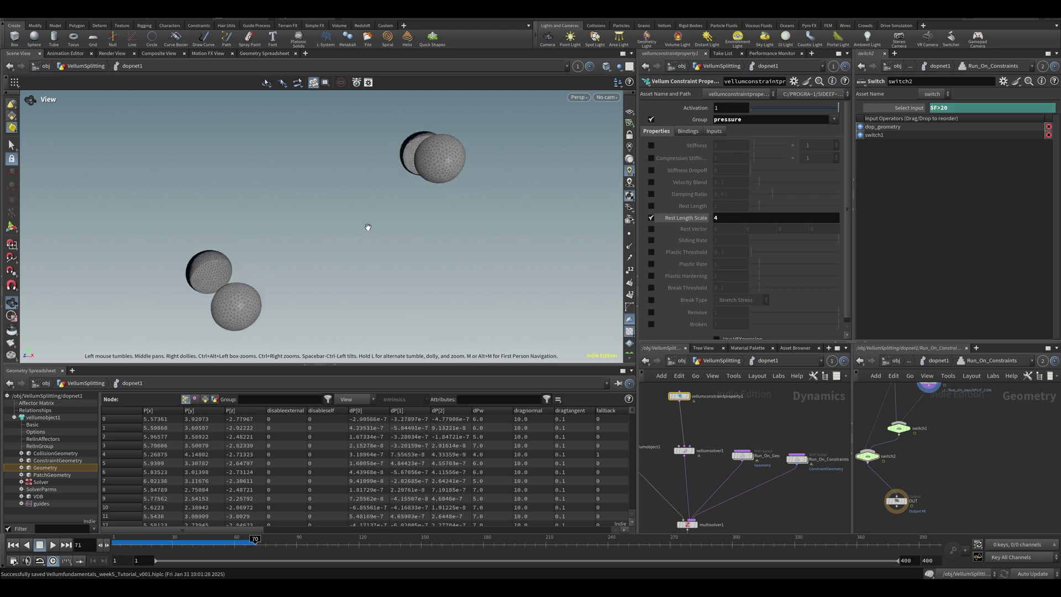
- Set the Vellum Solver's Velocity Damping to .5 and replay the simulation from the start, stopping at frame 108
{"action": "right_click_drag", "start_coordinate": [367, 230], "coordinate": [595, 399]}
{"action": "middle_click_drag", "start_coordinate": [713, 508], "coordinate": [710, 479]}
{"action": "left_click", "coordinate": [684, 494]}
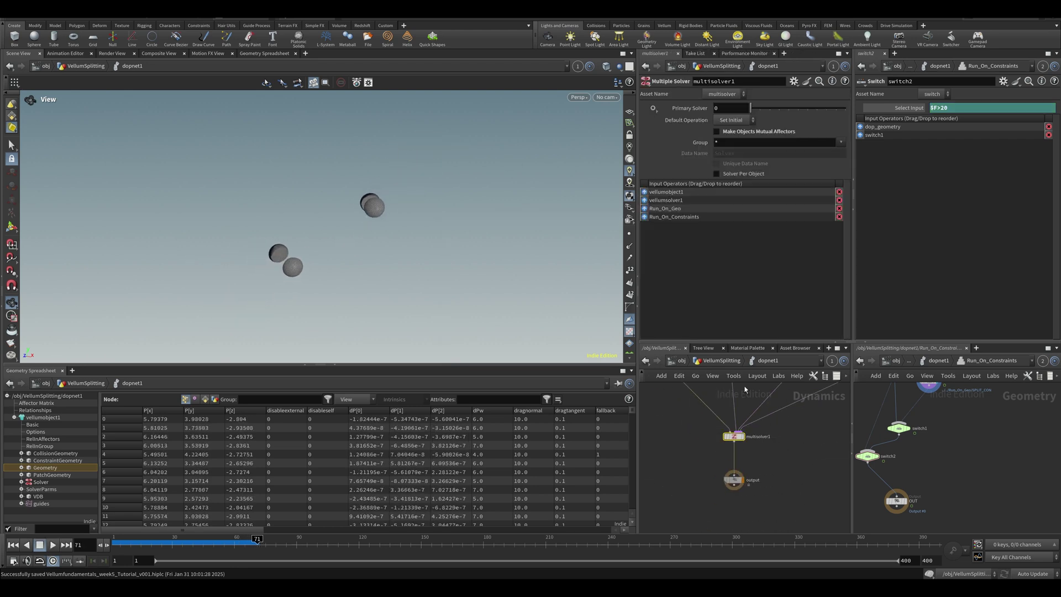
{"action": "left_click", "coordinate": [681, 421]}
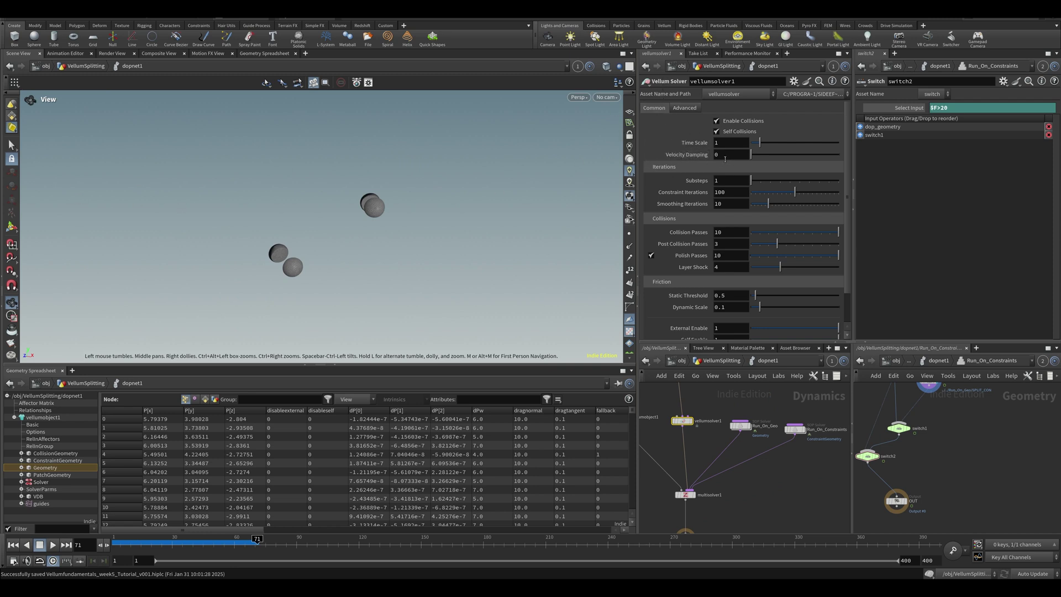
{"action": "key", "text": "ctrl+Up"}
{"action": "key", "text": "Up"}
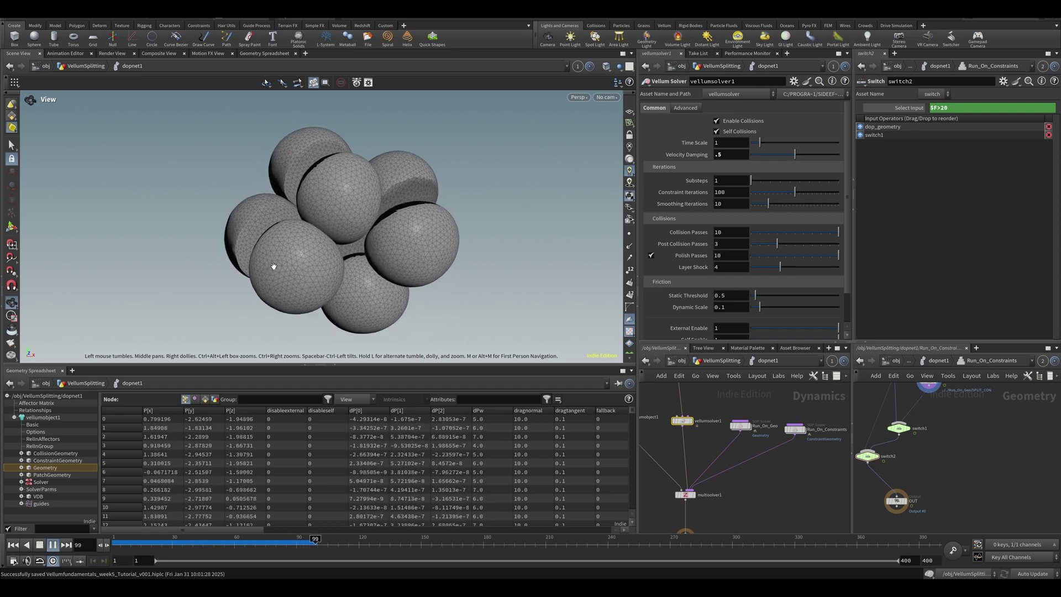
{"action": "key", "text": "Up"}
{"action": "left_click_drag", "start_coordinate": [454, 182], "coordinate": [589, 343]}
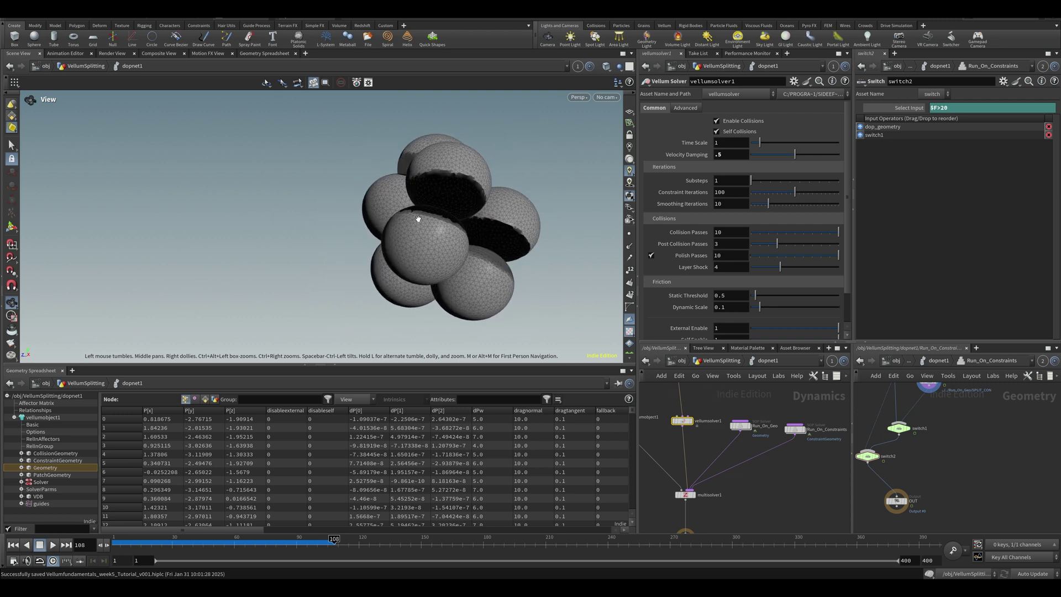
{"action": "left_click_drag", "start_coordinate": [418, 219], "coordinate": [533, 266]}
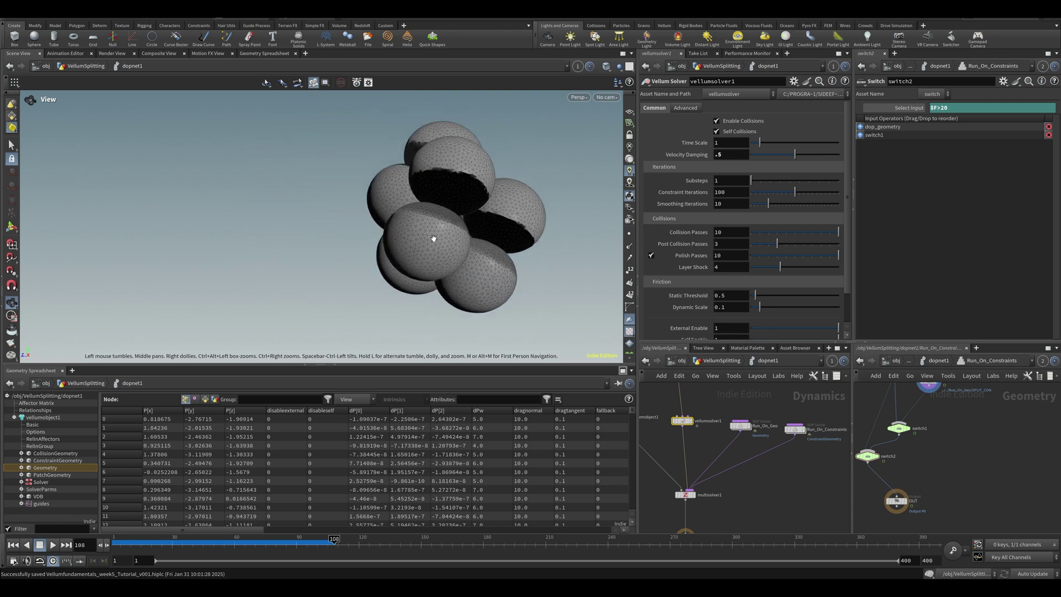
- In Run_On_Geo at frame 46, add a Normal node and insert it into the first loop just before its block end
{"action": "mouse_move", "coordinate": [741, 431]}
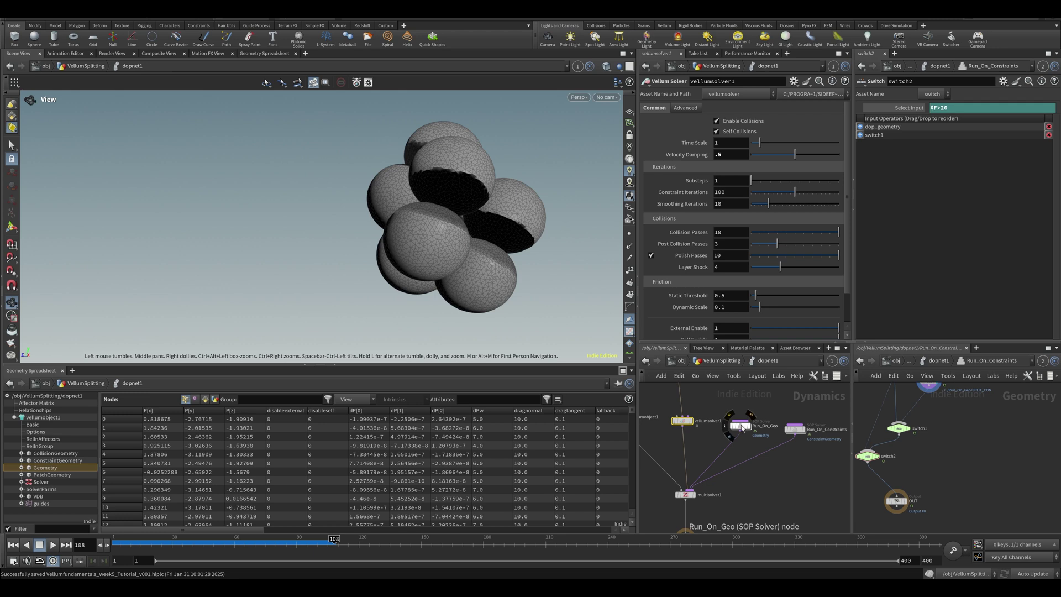
{"action": "left_click_drag", "start_coordinate": [551, 303], "coordinate": [475, 279]}
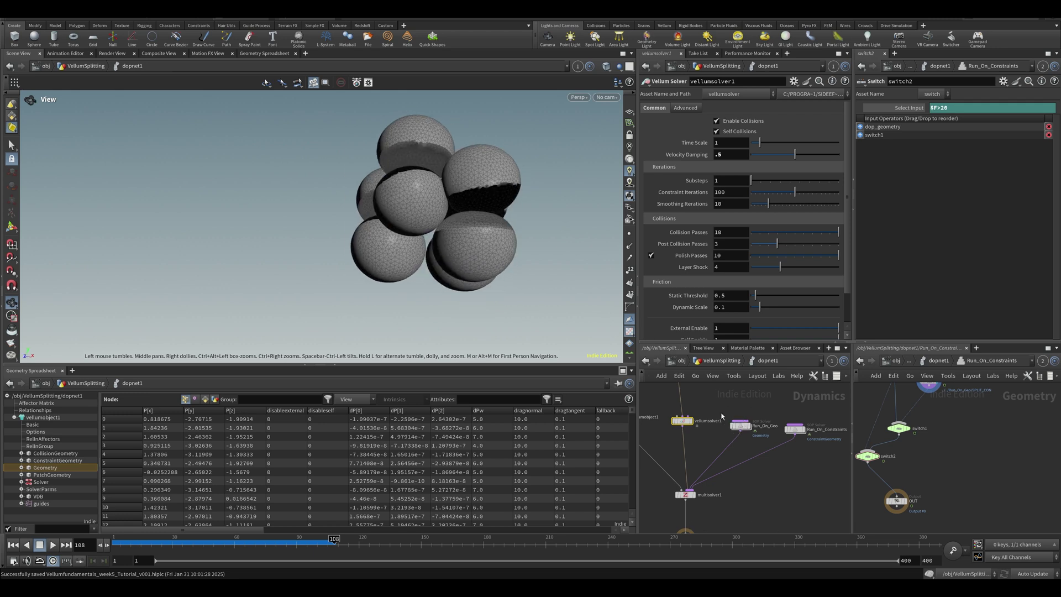
{"action": "double_click", "coordinate": [741, 425]}
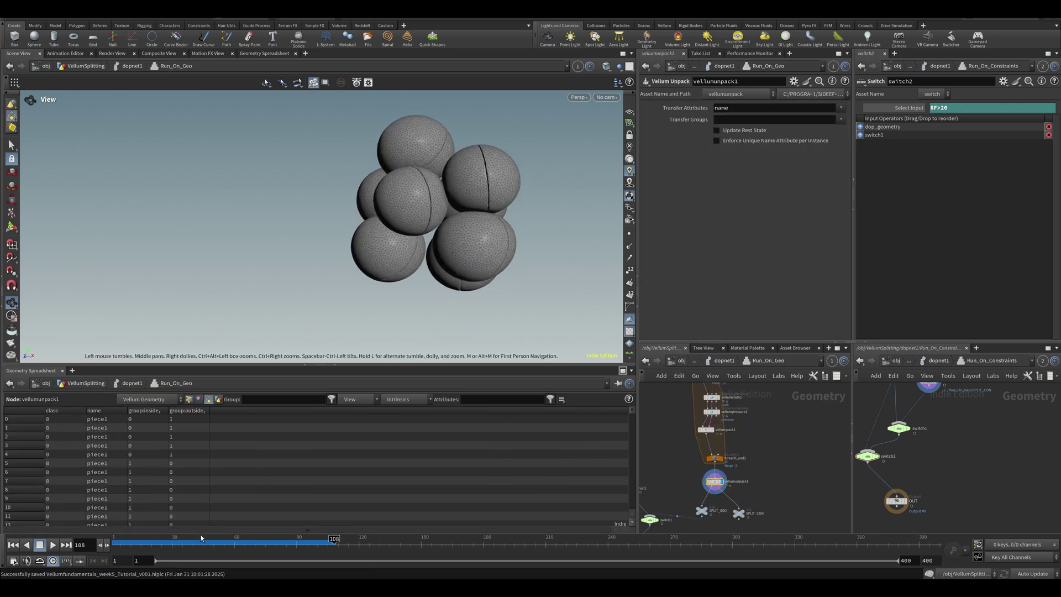
{"action": "left_click", "coordinate": [206, 541]}
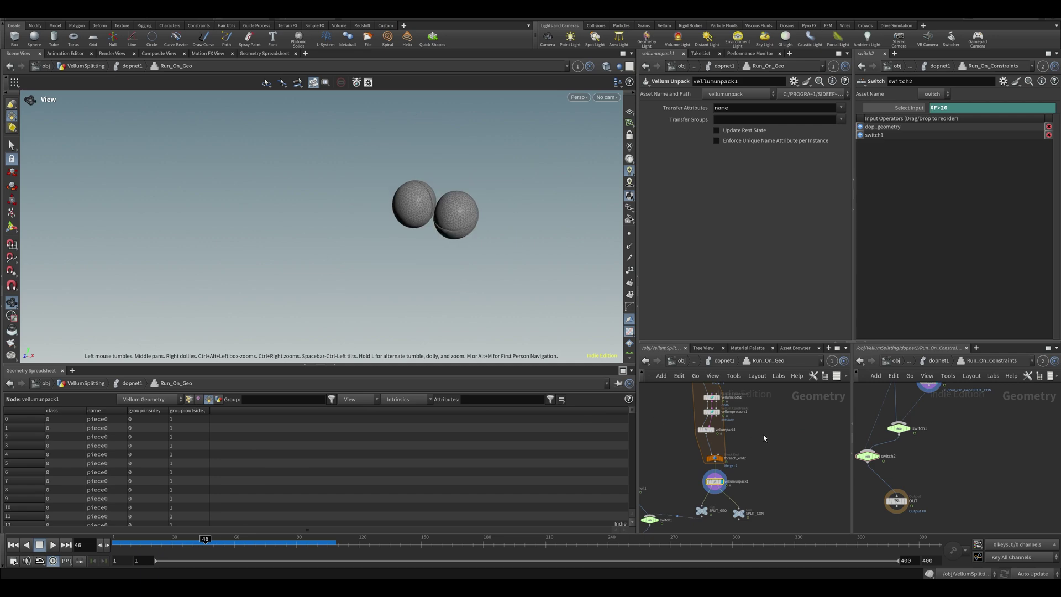
{"action": "key", "text": "Tab"}
{"action": "type", "text": "n"}
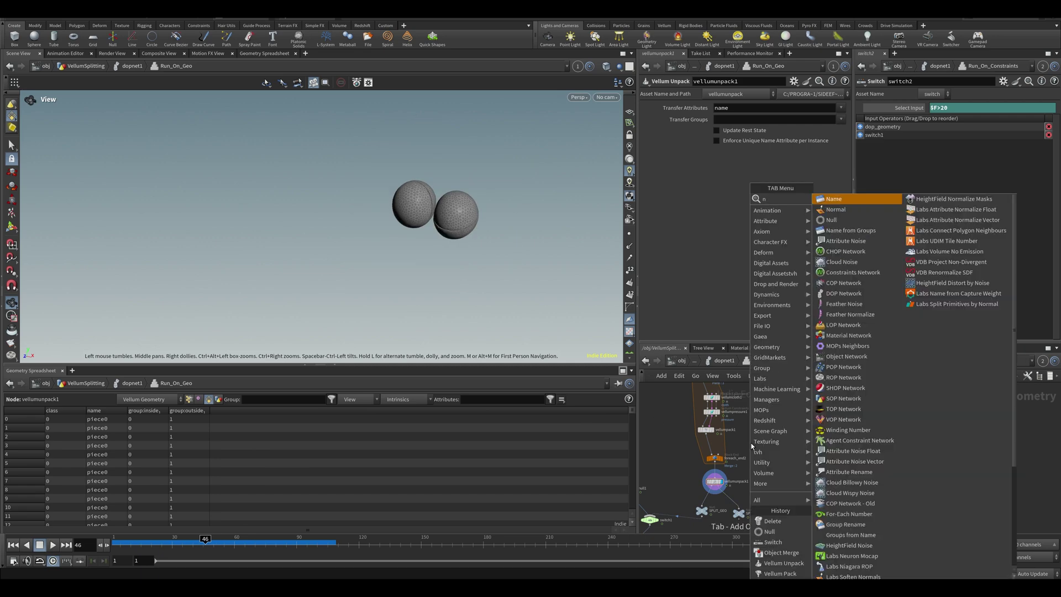
{"action": "left_click", "coordinate": [836, 209]}
{"action": "left_click", "coordinate": [662, 415]}
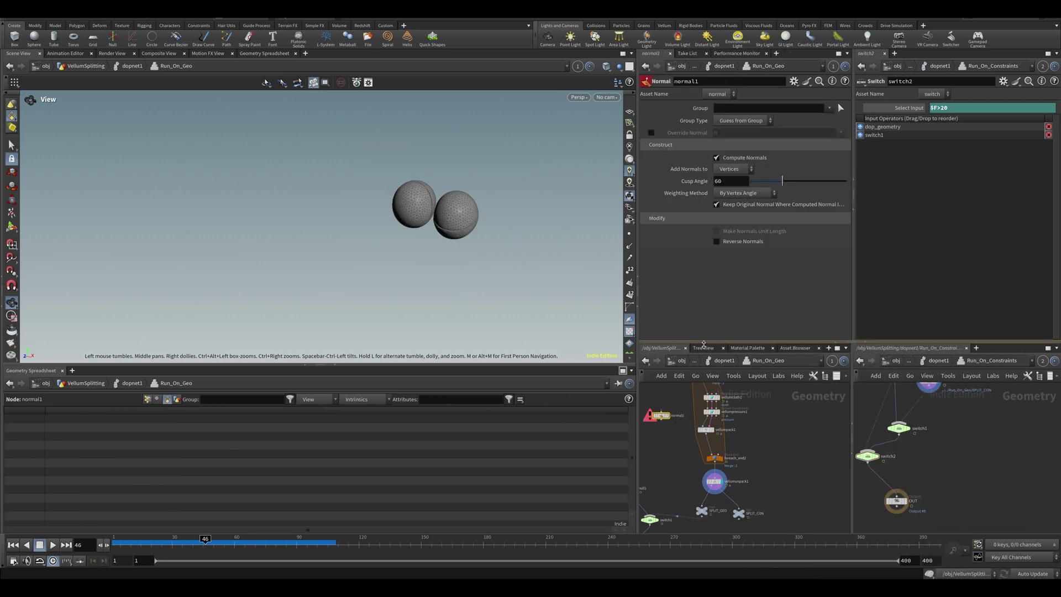
{"action": "left_click_drag", "start_coordinate": [697, 342], "coordinate": [689, 226]}
{"action": "middle_click_drag", "start_coordinate": [671, 332], "coordinate": [685, 434]}
{"action": "left_click_drag", "start_coordinate": [673, 463], "coordinate": [708, 359]}
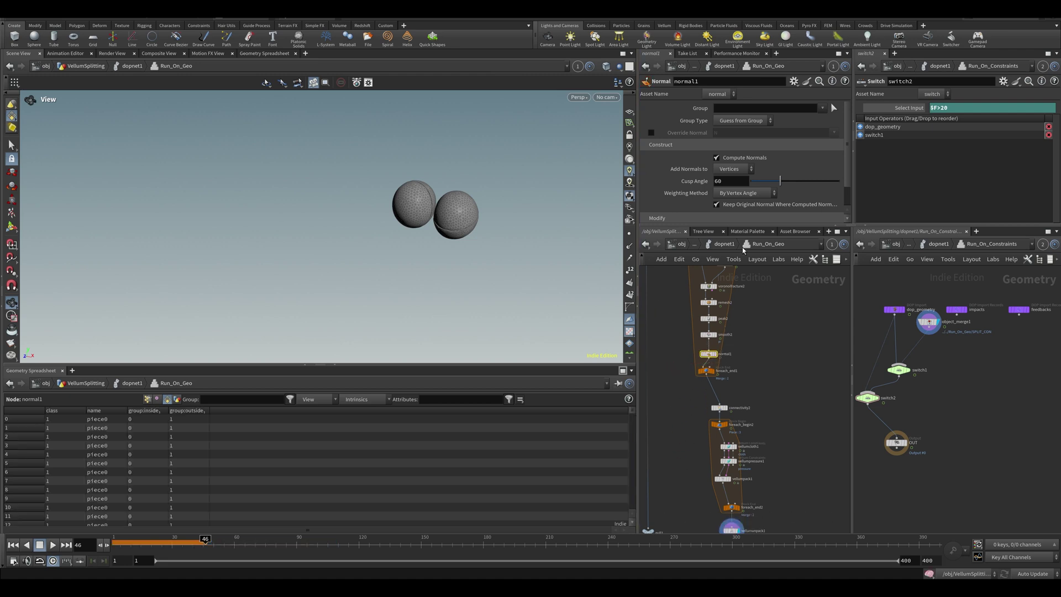
- Return to dopnet1 and replay the simulation from the start, stopping at frame 47
{"action": "left_click", "coordinate": [724, 245]}
{"action": "key", "text": "ctrl+Up"}
{"action": "key", "text": "Up"}
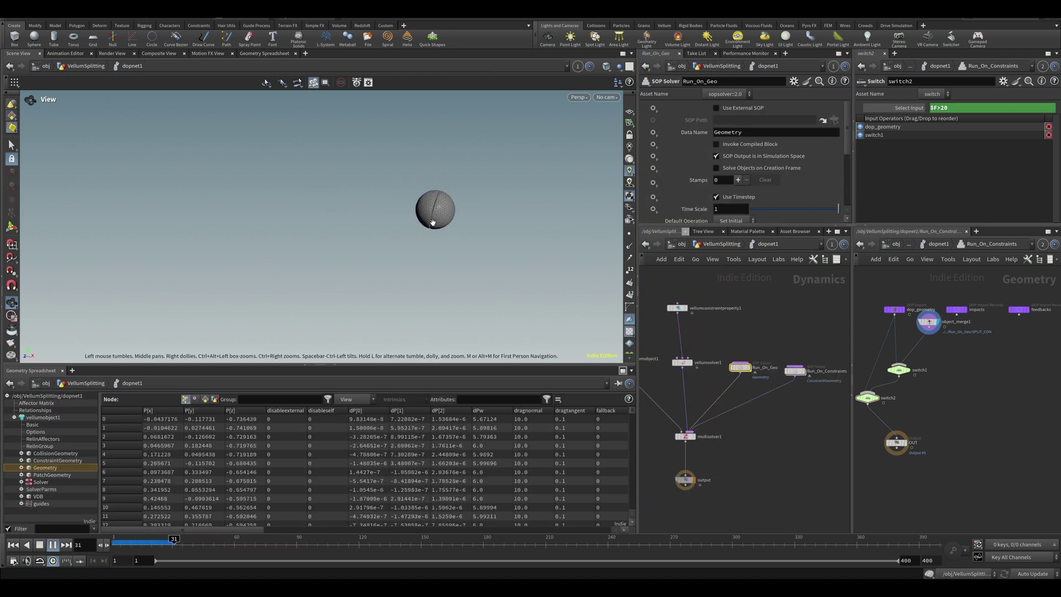
{"action": "key", "text": "Up"}
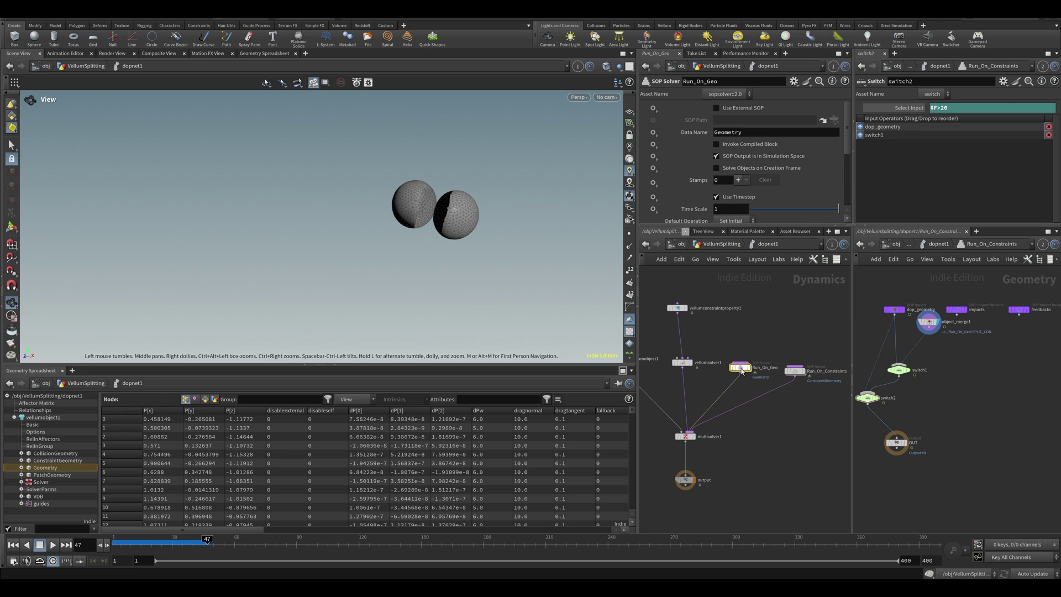
- Move the Normal node out of the loop and place it between the last Vellum Unpack node and SPLIT_GEO
{"action": "double_click", "coordinate": [741, 371]}
{"action": "key", "text": "ctrl+x"}
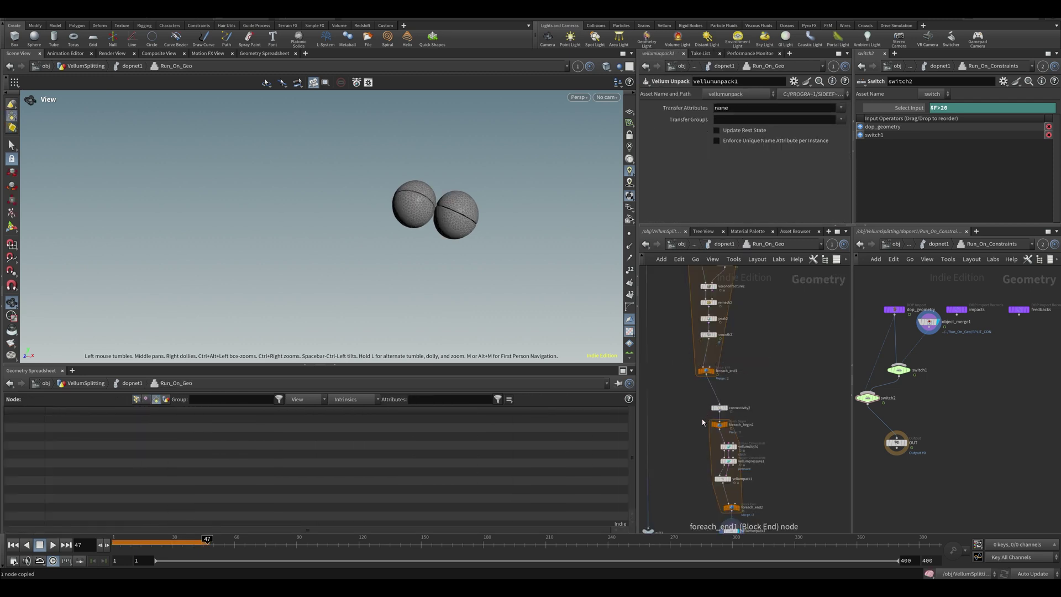
{"action": "middle_click_drag", "start_coordinate": [702, 422], "coordinate": [714, 332]}
{"action": "key", "text": "ctrl+v"}
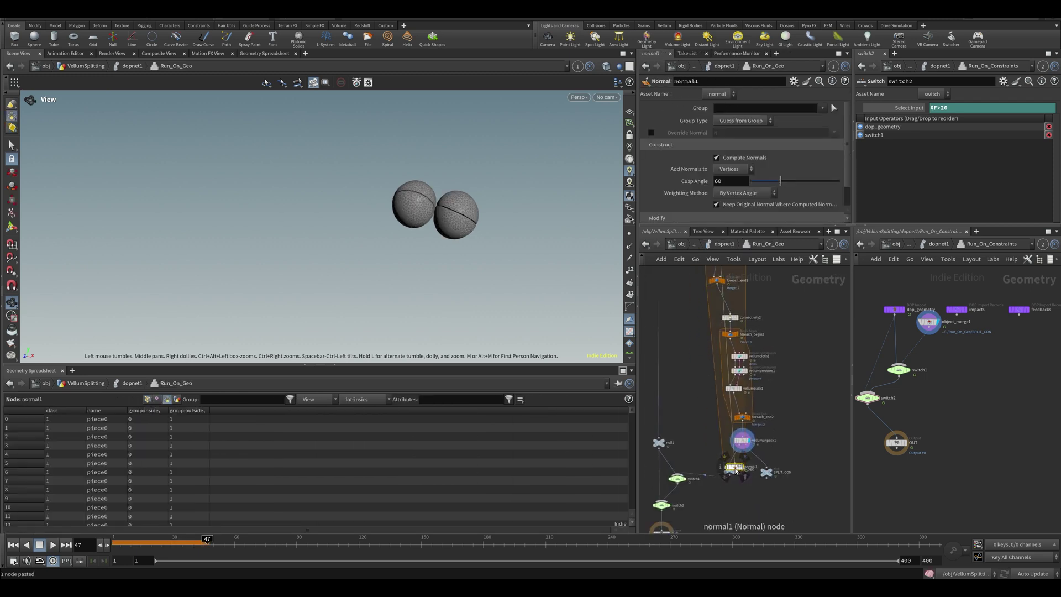
- Replay the simulation in dopnet1 up to frame 72 and examine the shading of the split spheres up close
{"action": "left_click", "coordinate": [711, 242]}
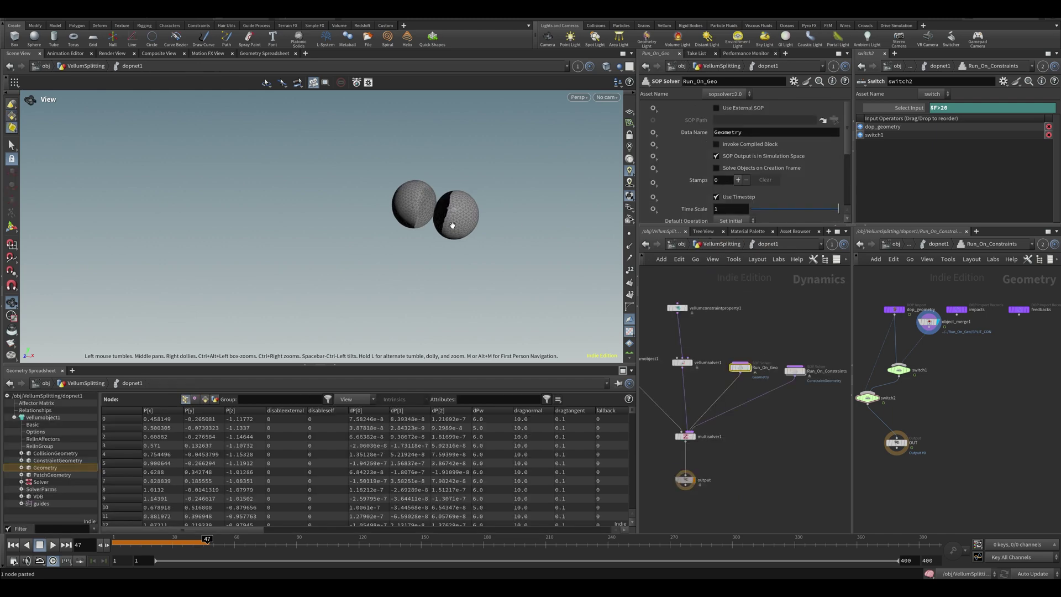
{"action": "key", "text": "ctrl+Up"}
{"action": "key", "text": "Up"}
{"action": "left_click_drag", "start_coordinate": [421, 267], "coordinate": [528, 280]}
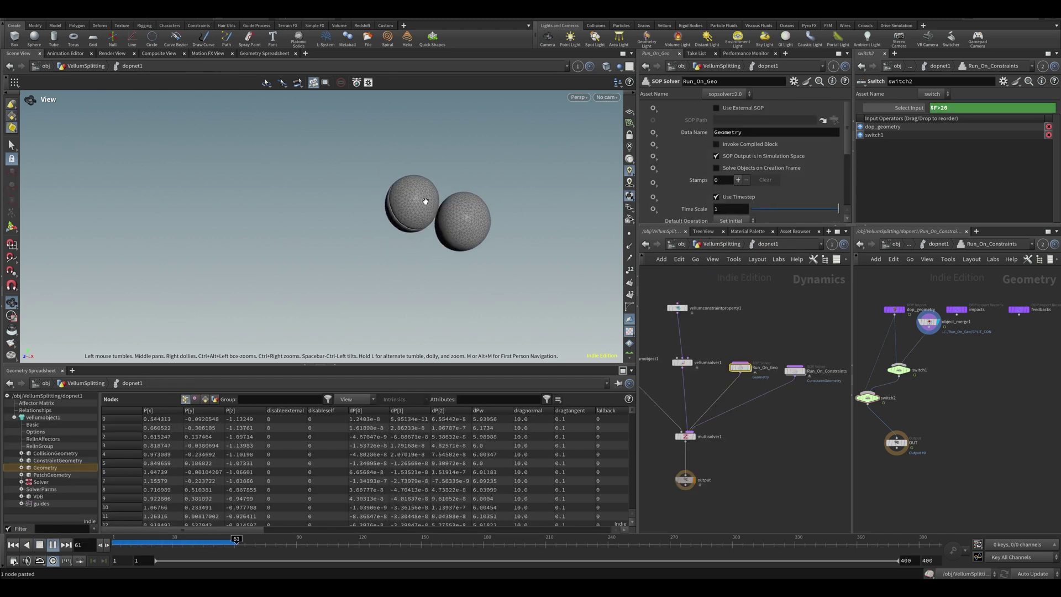
{"action": "scroll", "coordinate": [422, 201], "scroll_direction": "up", "scroll_amount": 5}
{"action": "key", "text": "Up"}
{"action": "left_click_drag", "start_coordinate": [422, 204], "coordinate": [364, 239]}
{"action": "mouse_move", "coordinate": [462, 248]}
{"action": "left_mouse_down"}
{"action": "mouse_move", "coordinate": [349, 213]}
{"action": "mouse_move", "coordinate": [453, 243]}
{"action": "left_mouse_up"}
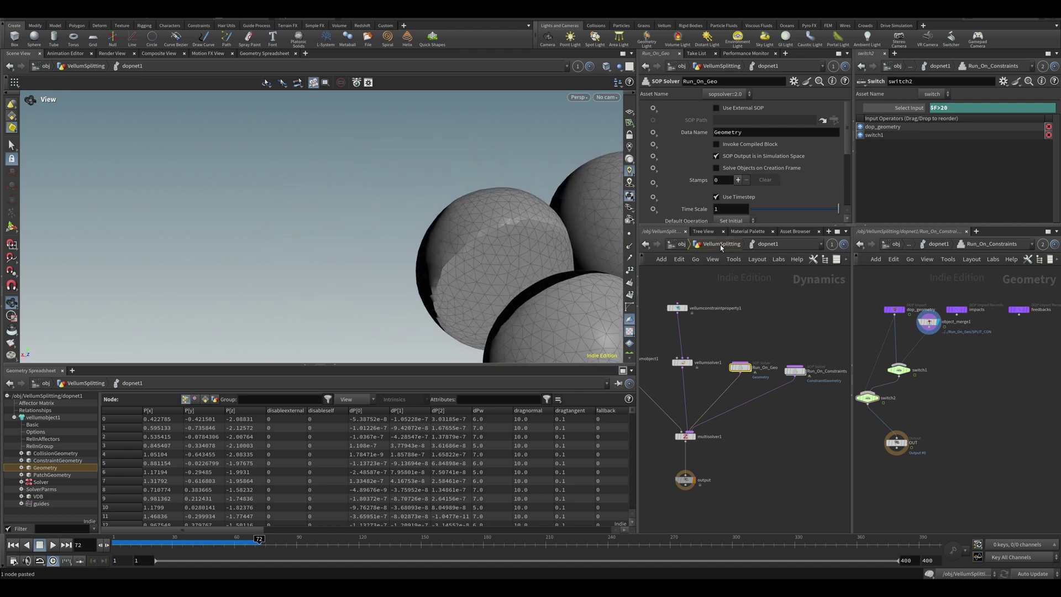
- Add a Normal node below dopnet1 in VellumSplitting, display it and examine the shading of the split spheres
{"action": "key", "text": "u"}
{"action": "left_click", "coordinate": [728, 420]}
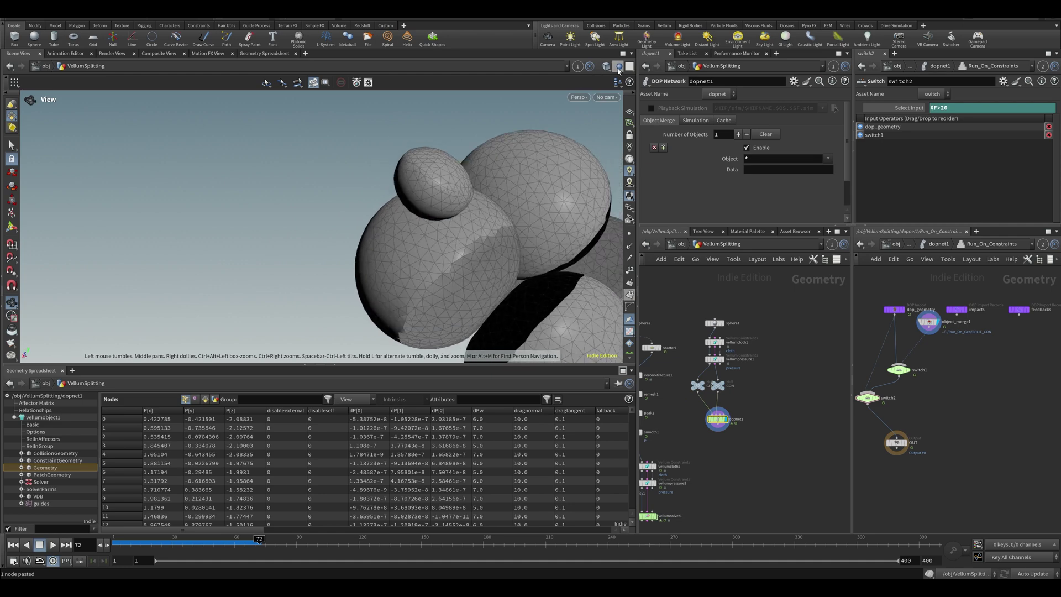
{"action": "middle_click_drag", "start_coordinate": [753, 472], "coordinate": [740, 431]}
{"action": "key", "text": "Tab"}
{"action": "type", "text": "no"}
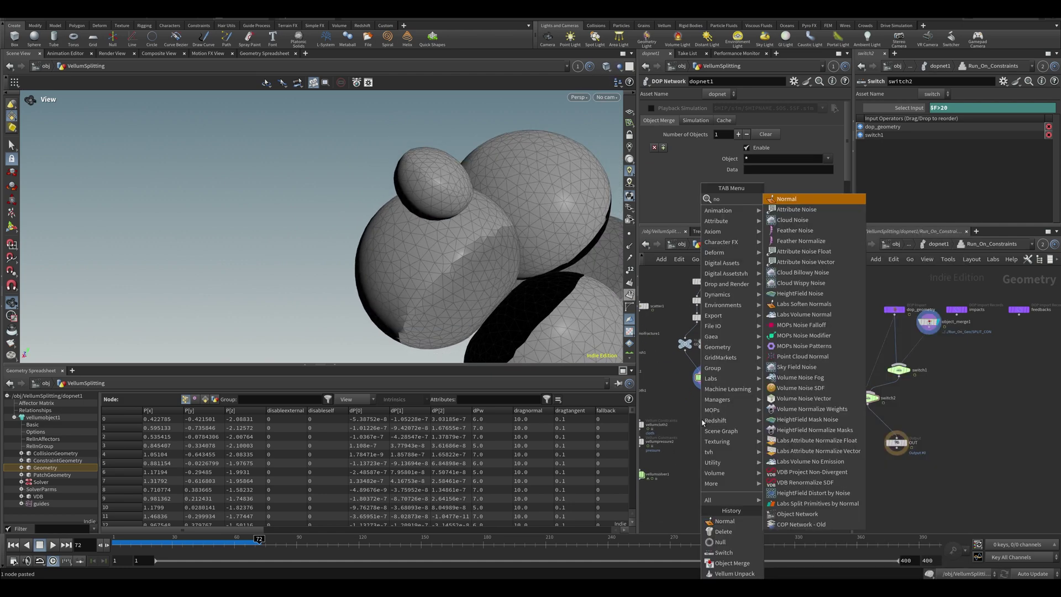
{"action": "key", "text": "Return"}
{"action": "left_click", "coordinate": [705, 409]}
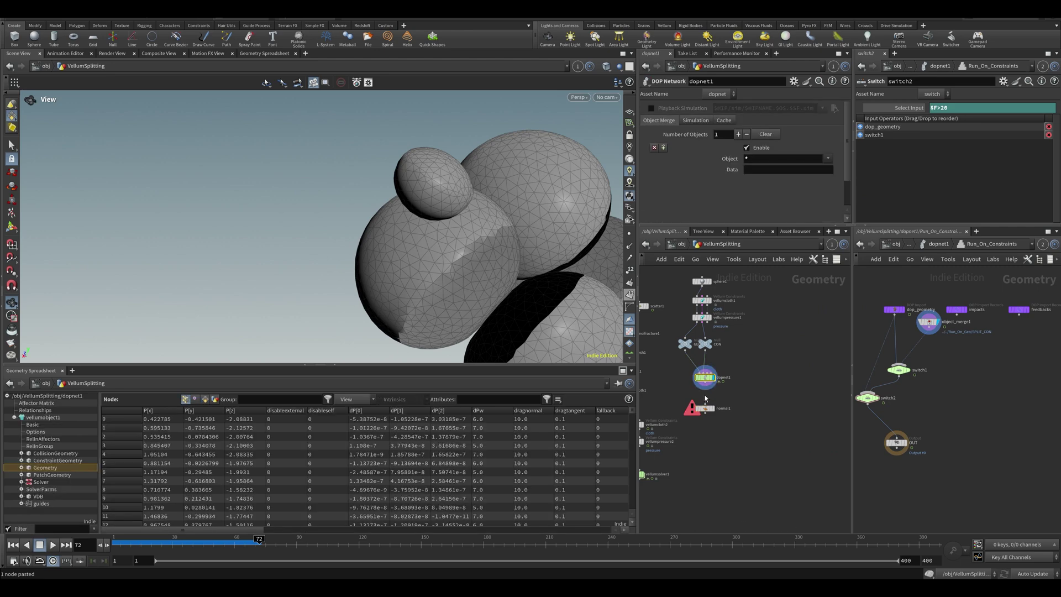
{"action": "left_click", "coordinate": [705, 405]}
{"action": "left_click", "coordinate": [705, 409]}
{"action": "mouse_move", "coordinate": [474, 296]}
{"action": "left_mouse_down"}
{"action": "mouse_move", "coordinate": [532, 300]}
{"action": "mouse_move", "coordinate": [462, 291]}
{"action": "left_mouse_up"}
{"action": "right_click_drag", "start_coordinate": [462, 291], "coordinate": [381, 287]}
{"action": "left_click_drag", "start_coordinate": [497, 326], "coordinate": [549, 340]}
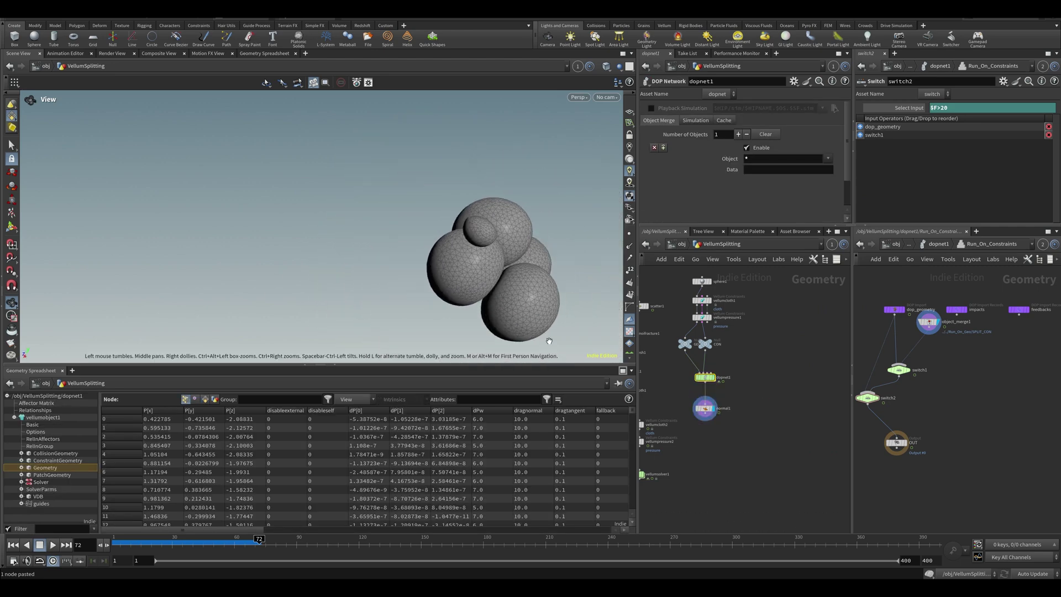
- In Run_On_Geo, move the Normal node from before SPLIT_GEO to the wire between dop_geometry and null1
{"action": "double_click", "coordinate": [712, 378]}
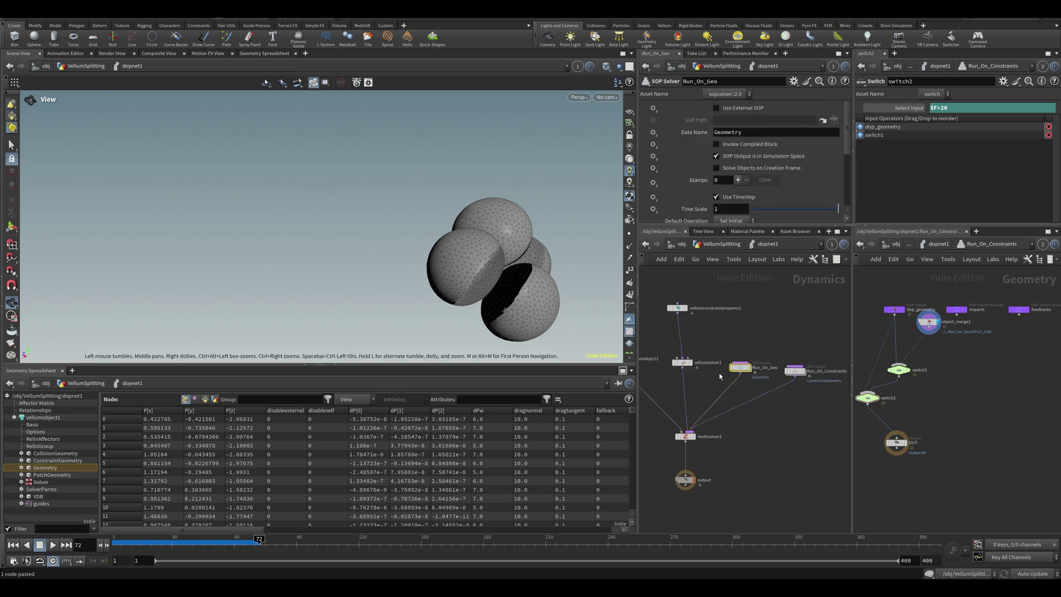
{"action": "double_click", "coordinate": [739, 368]}
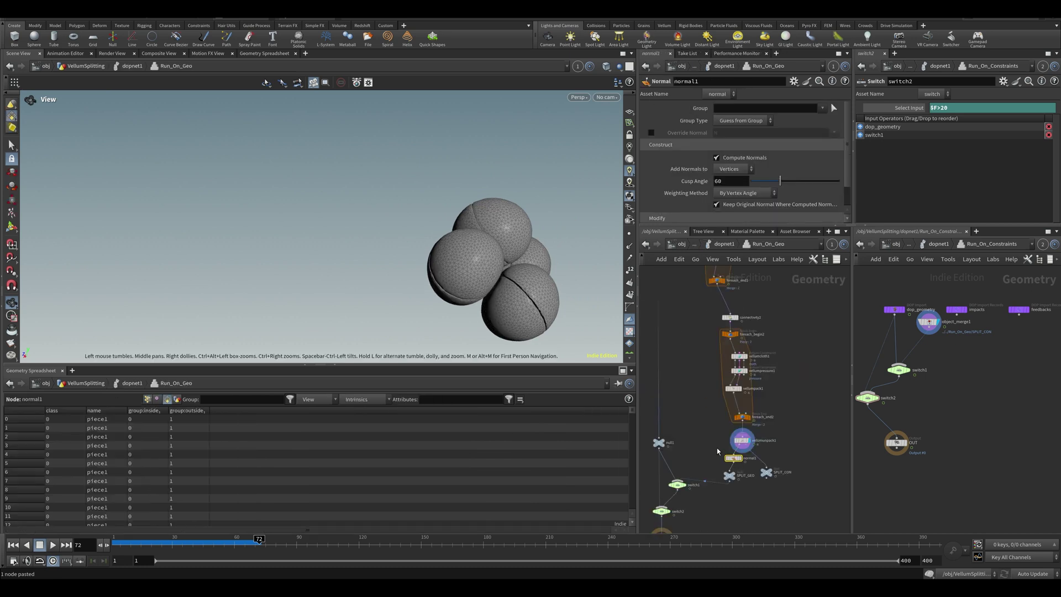
{"action": "key", "text": "ctrl+x"}
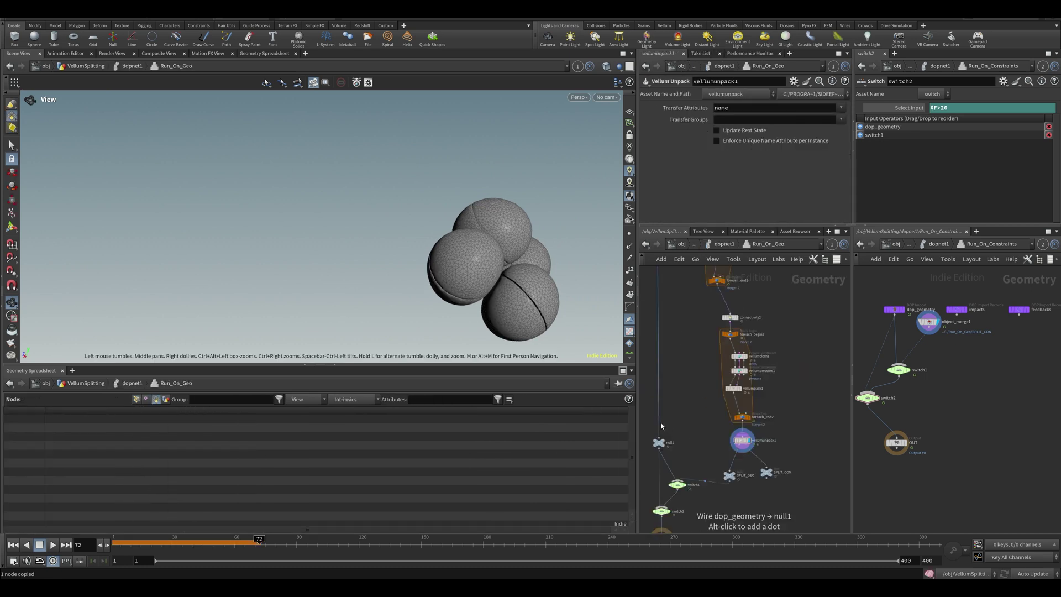
{"action": "key", "text": "ctrl+v"}
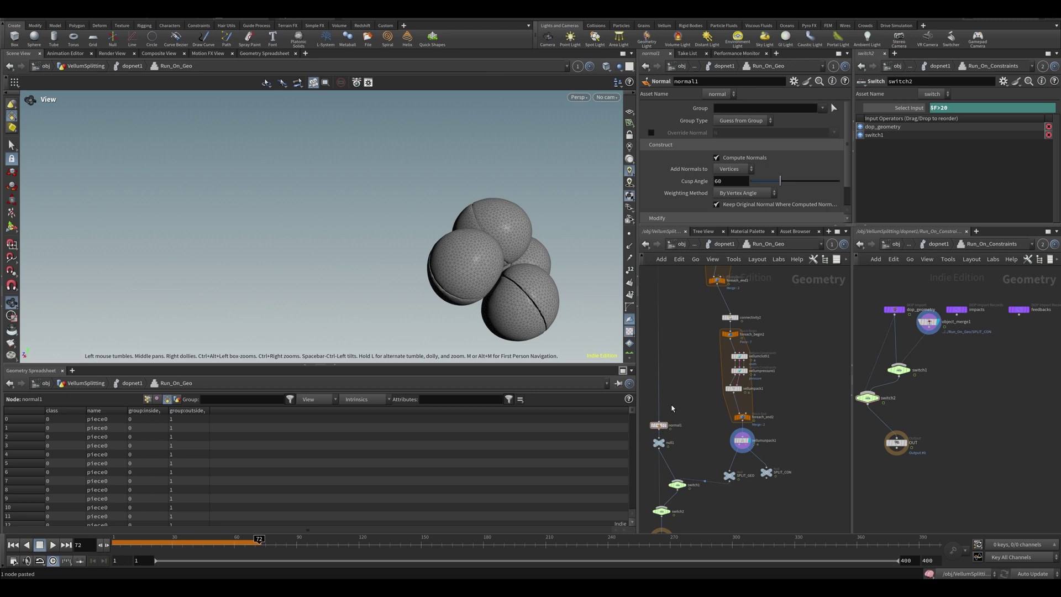
- Delete the Normal node below dopnet1 in VellumSplitting, replay the simulation from the start and scrub back to frame 69
{"action": "key", "text": "u"}
{"action": "key", "text": "ctrl+Up"}
{"action": "key", "text": "u"}
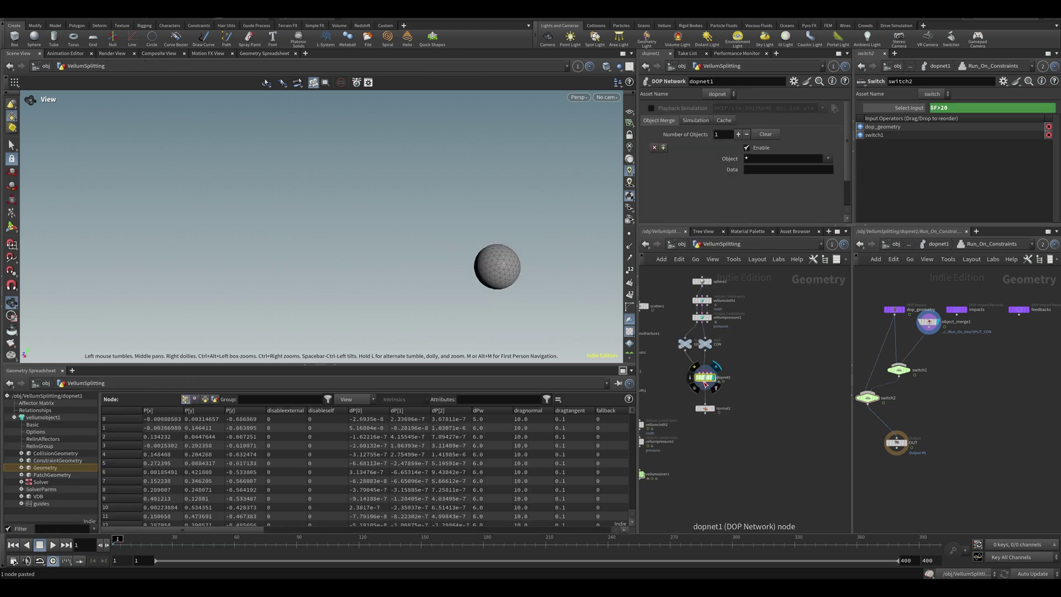
{"action": "left_click", "coordinate": [705, 409]}
{"action": "key", "text": "Up"}
{"action": "key", "text": "Delete"}
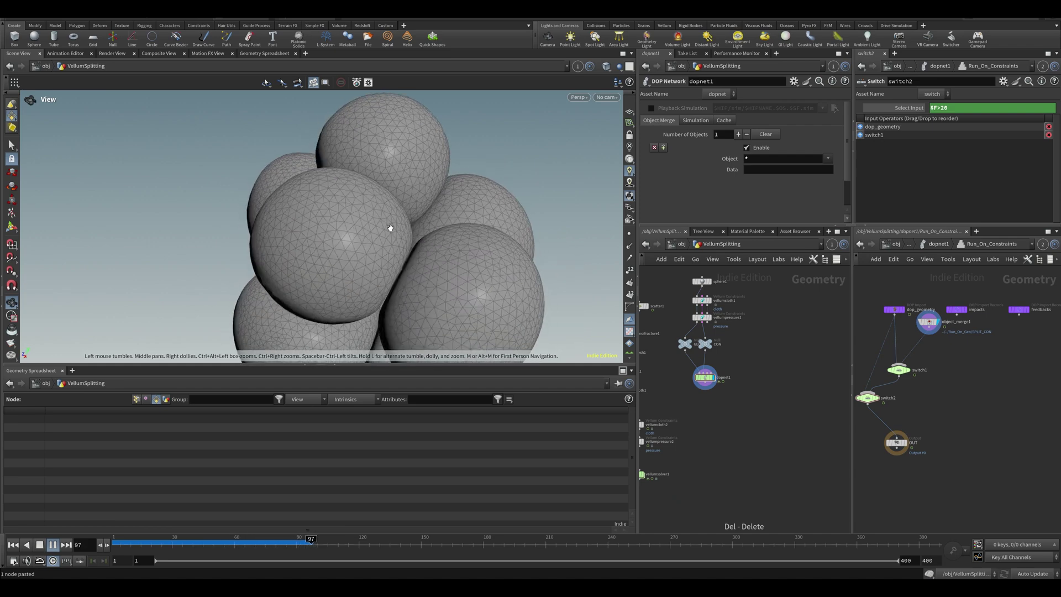
{"action": "key", "text": "Escape"}
{"action": "left_click_drag", "start_coordinate": [296, 546], "coordinate": [253, 545]}
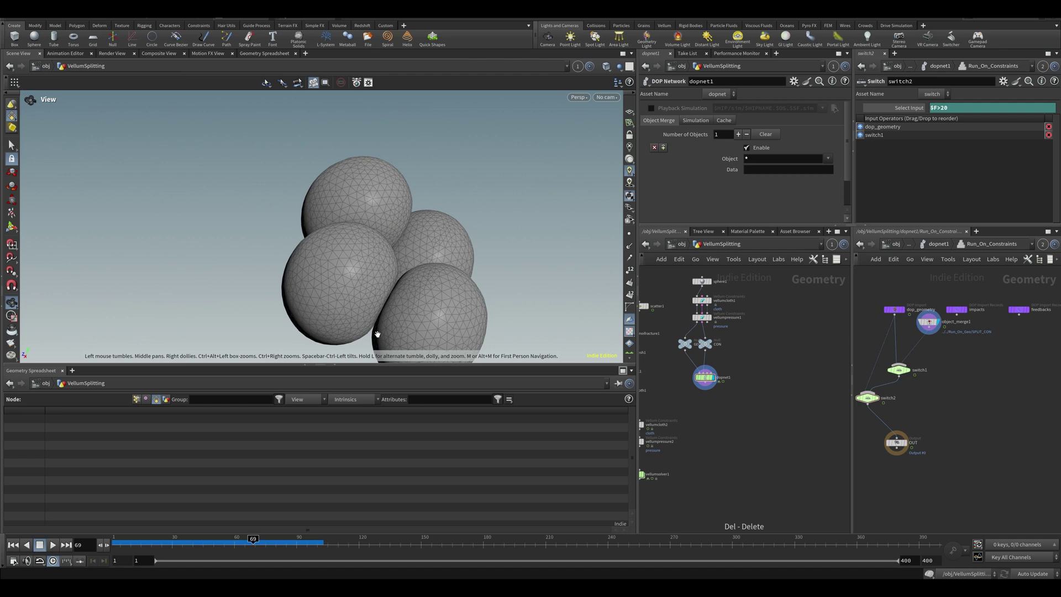
- Examine the spheres' surface inside Run_On_Geo and return to dopnet1 to compare the shading there
{"action": "double_click", "coordinate": [706, 379]}
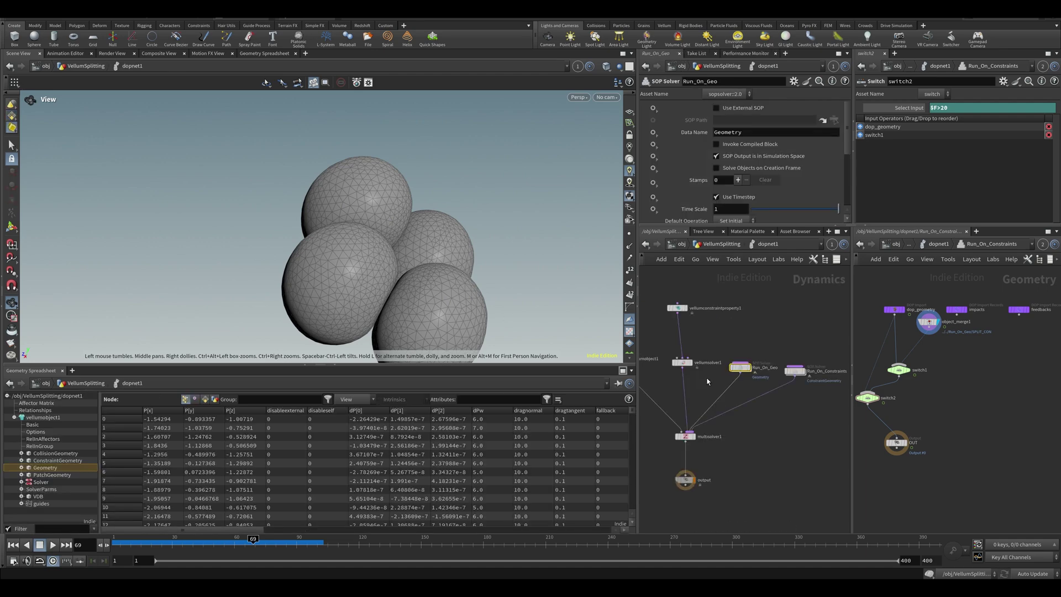
{"action": "double_click", "coordinate": [743, 367]}
{"action": "left_click", "coordinate": [732, 388]}
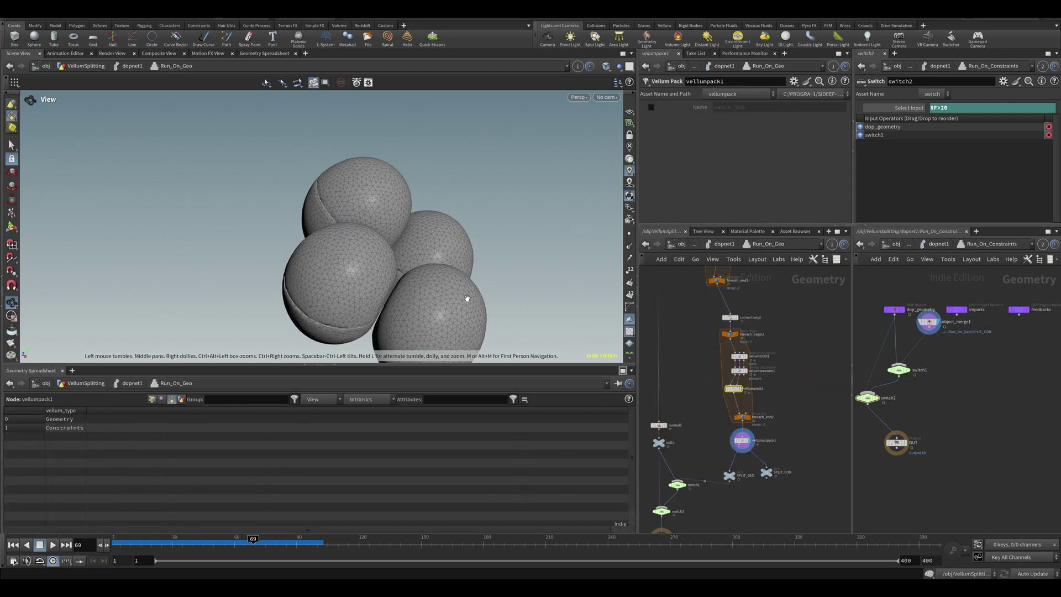
{"action": "left_click_drag", "start_coordinate": [474, 299], "coordinate": [417, 292]}
{"action": "left_click", "coordinate": [713, 244]}
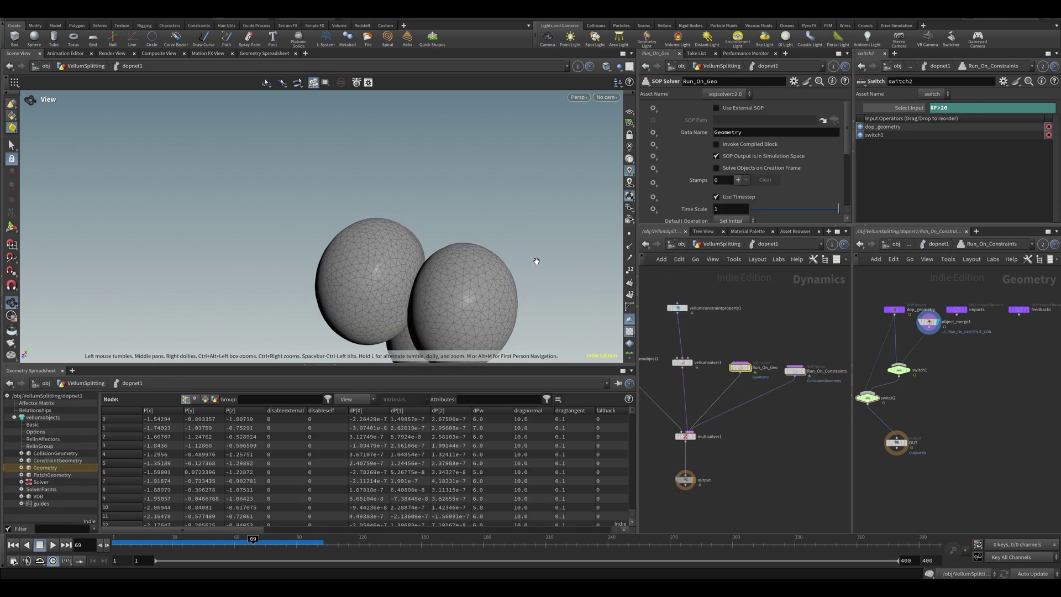
{"action": "left_click_drag", "start_coordinate": [536, 258], "coordinate": [372, 269]}
- Shade the viewport smoothly without wireframe, play the simulation up to frame 129 and scrub back to frame 83
{"action": "scroll", "coordinate": [372, 269], "scroll_direction": "down", "scroll_amount": 5}
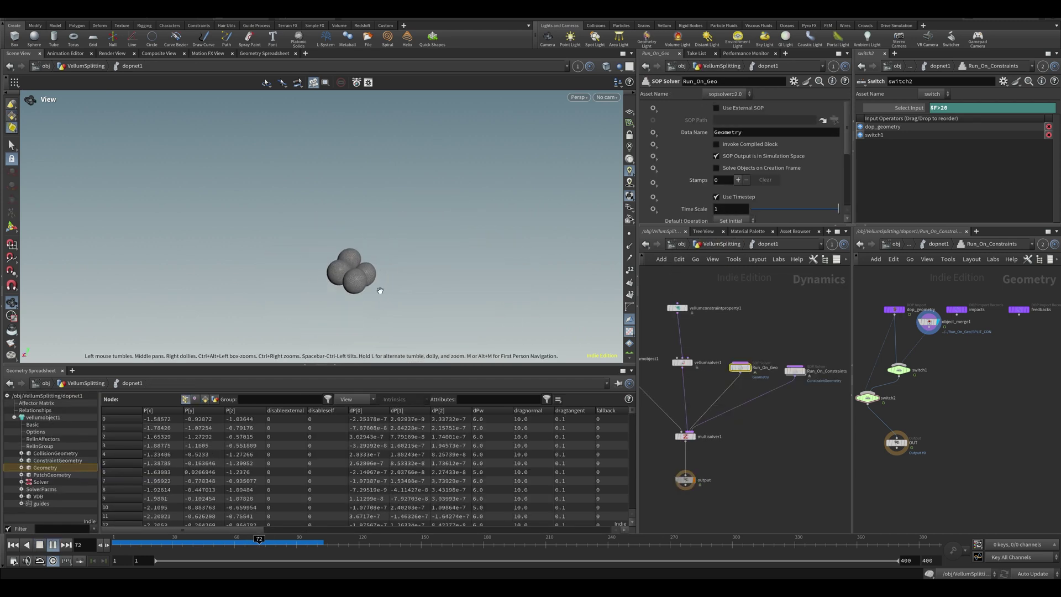
{"action": "left_click", "coordinate": [606, 66]}
{"action": "left_click", "coordinate": [635, 183]}
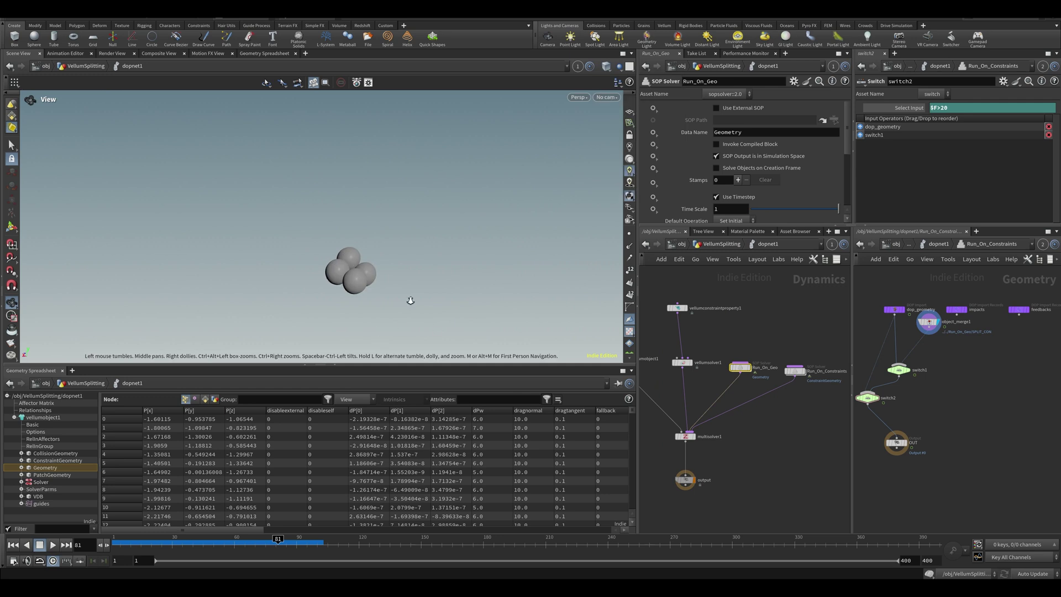
{"action": "scroll", "coordinate": [326, 268], "scroll_direction": "up", "scroll_amount": 5}
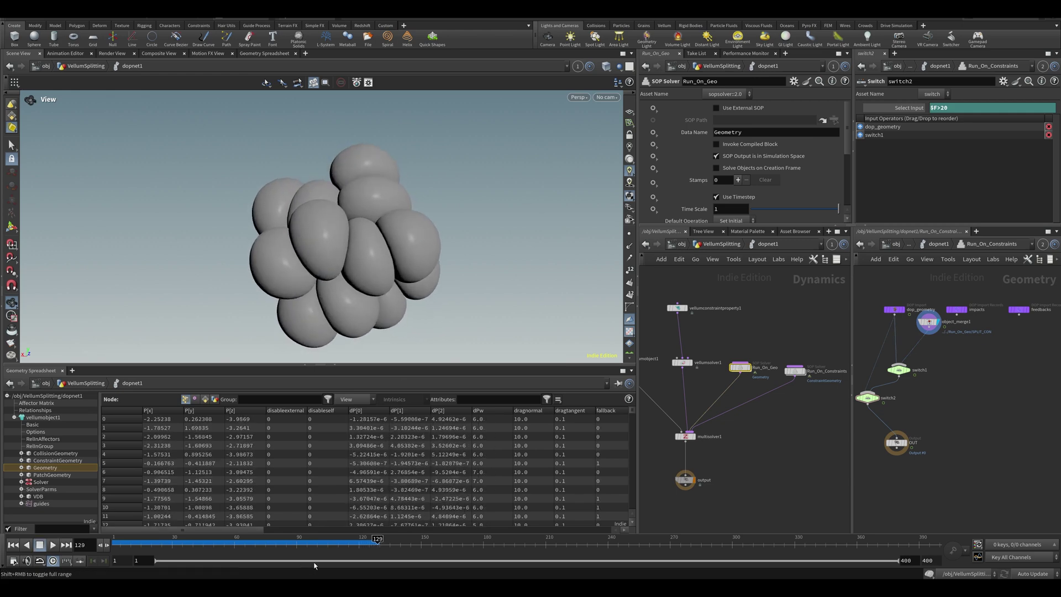
{"action": "mouse_move", "coordinate": [263, 539]}
{"action": "left_mouse_down"}
{"action": "mouse_move", "coordinate": [302, 534]}
{"action": "mouse_move", "coordinate": [281, 535]}
{"action": "left_mouse_up"}
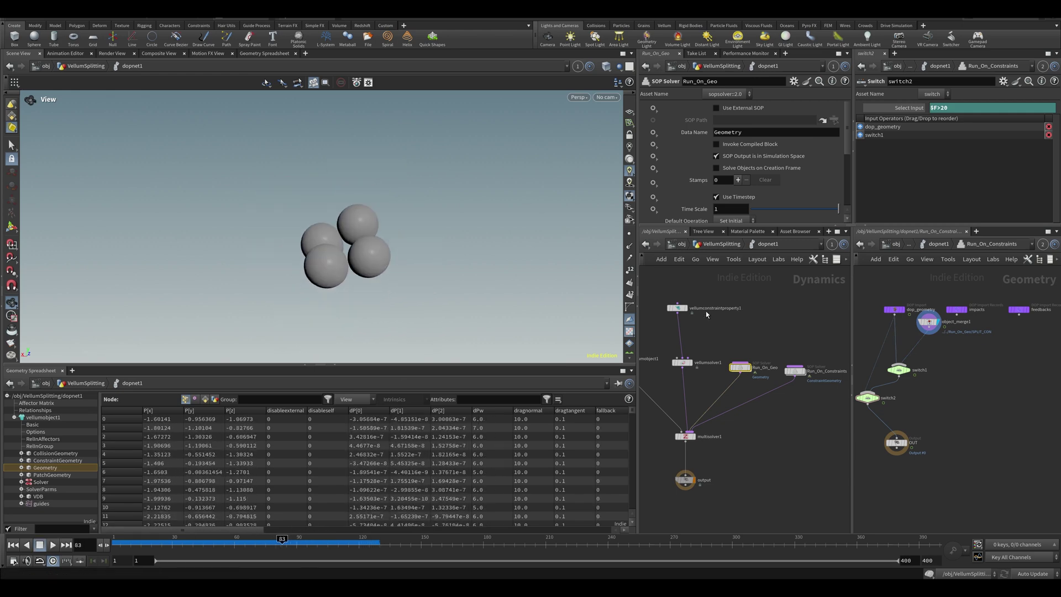
- On vellumconstraintproperty1, disable Rest Length Scale, enable Rest Length at 1 and replay the simulation up to frame 128
{"action": "left_click", "coordinate": [676, 308]}
{"action": "left_click_drag", "start_coordinate": [732, 219], "coordinate": [645, 220]}
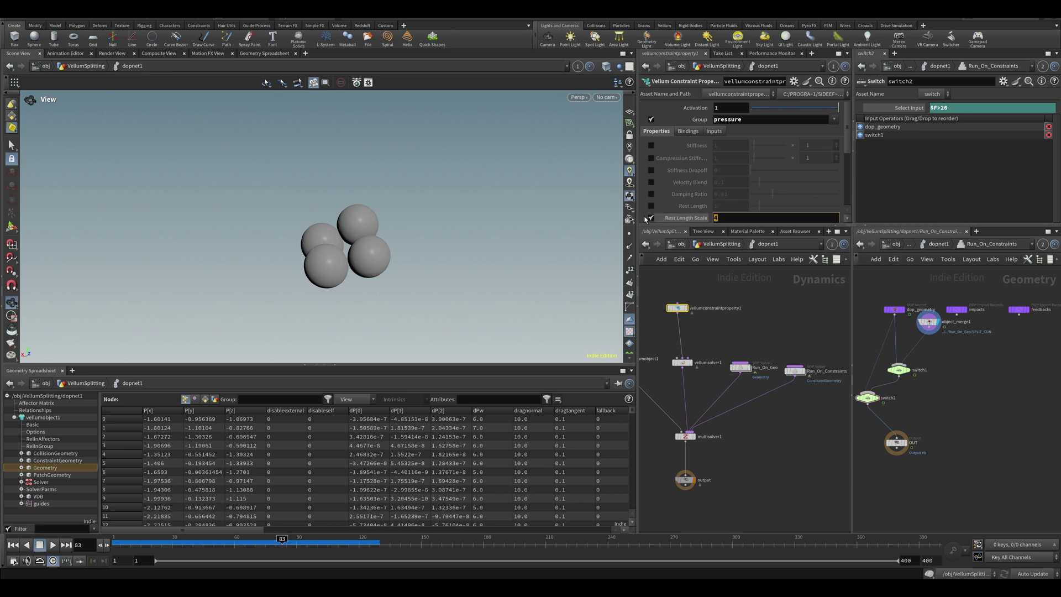
{"action": "left_click", "coordinate": [653, 219]}
{"action": "left_click", "coordinate": [652, 206]}
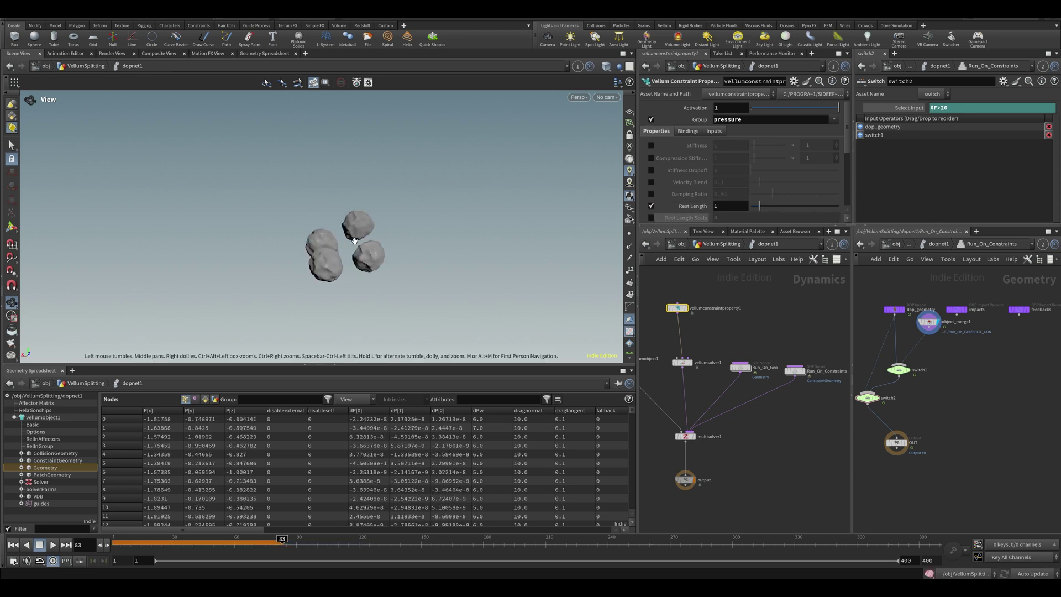
{"action": "key", "text": "ctrl+Up"}
{"action": "key", "text": "Up"}
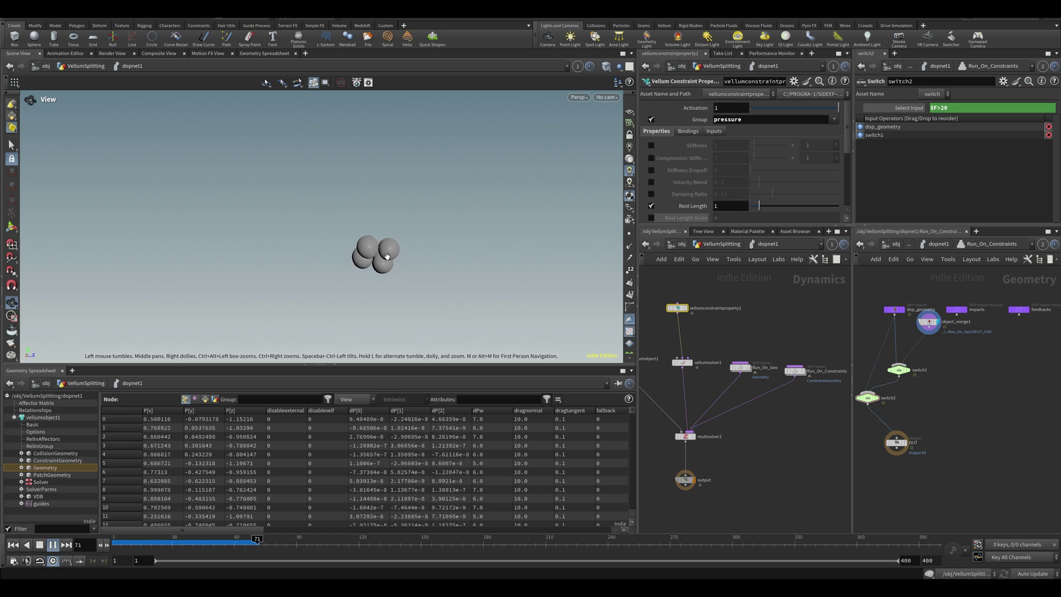
{"action": "scroll", "coordinate": [375, 253], "scroll_direction": "up", "scroll_amount": 4}
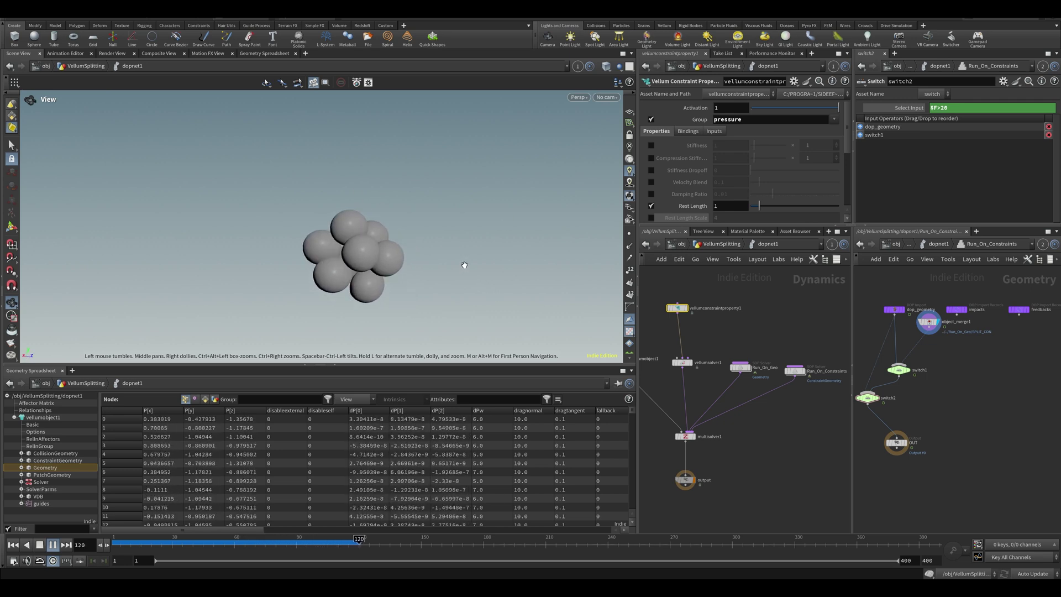
{"action": "key", "text": "Up"}
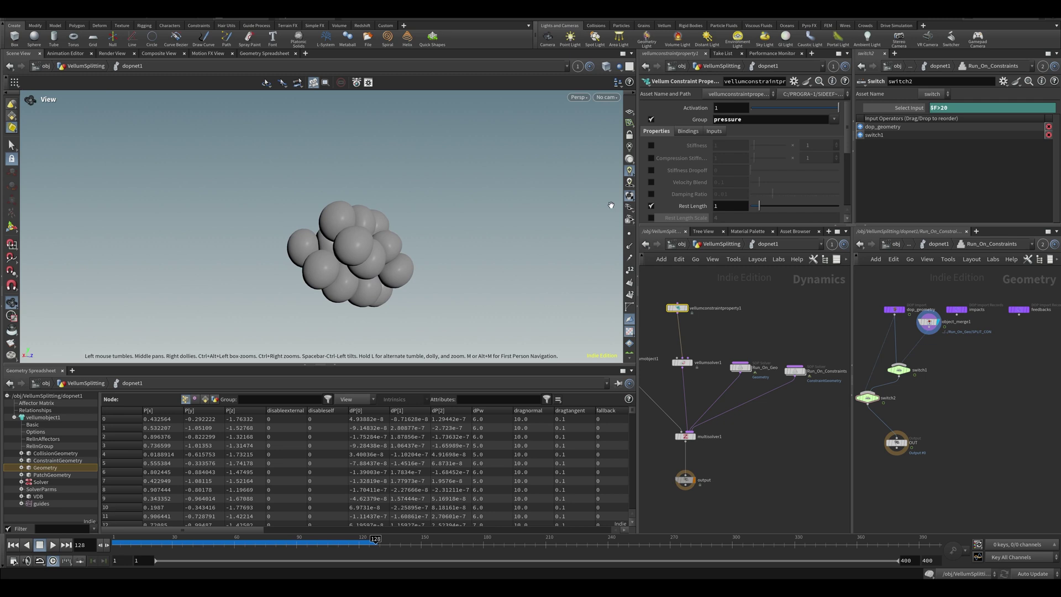
- Disable Rest Length, re-enable Rest Length Scale at 4 and replay the simulation from the start for comparison
{"action": "left_click", "coordinate": [650, 206]}
{"action": "left_click", "coordinate": [651, 218]}
{"action": "key", "text": "ctrl+Up"}
{"action": "key", "text": "Up"}
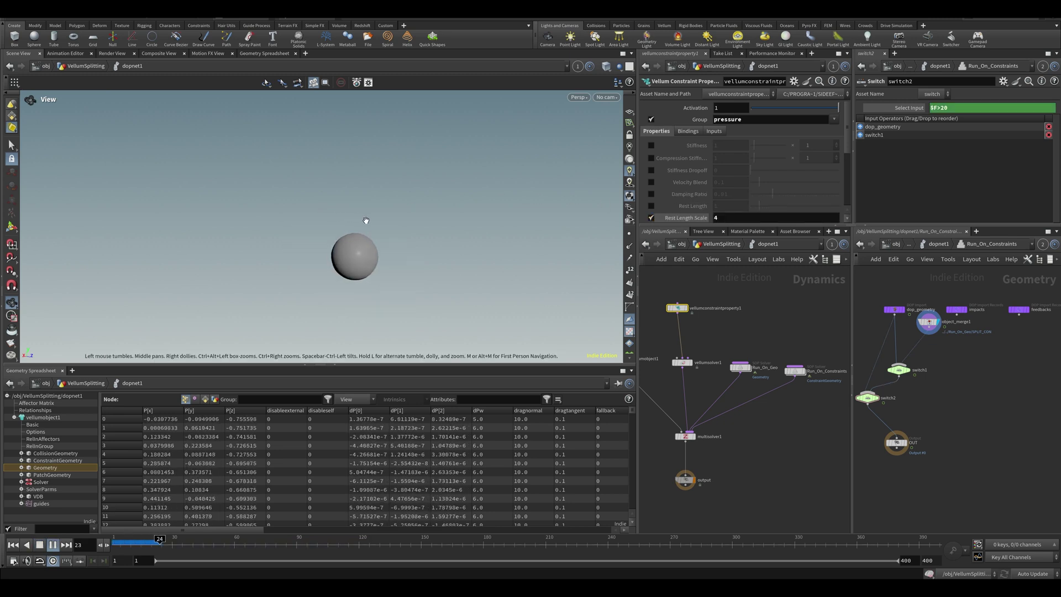
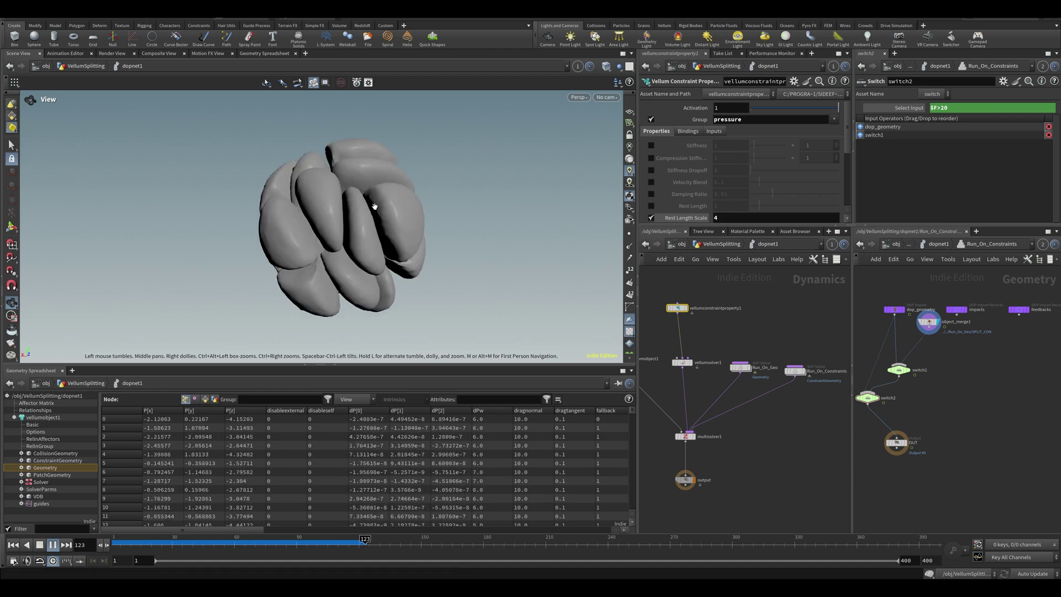
- Switch the pressure constraint back from Rest Length Scale to Rest Length 1, replay up to frame 122 and save the scene
{"action": "left_click", "coordinate": [651, 217]}
{"action": "left_click", "coordinate": [651, 205]}
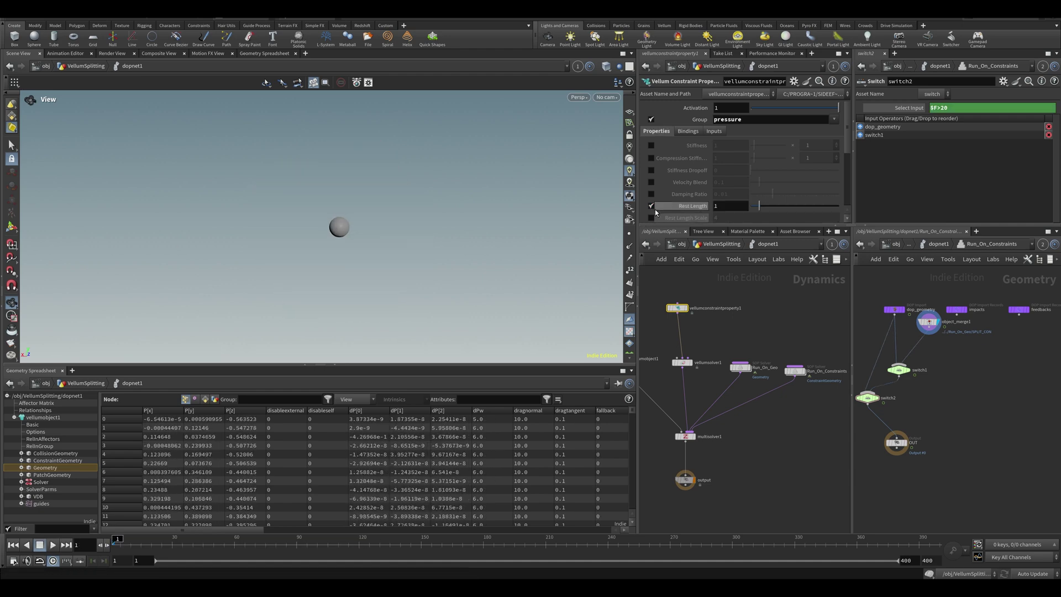
{"action": "key", "text": "Up"}
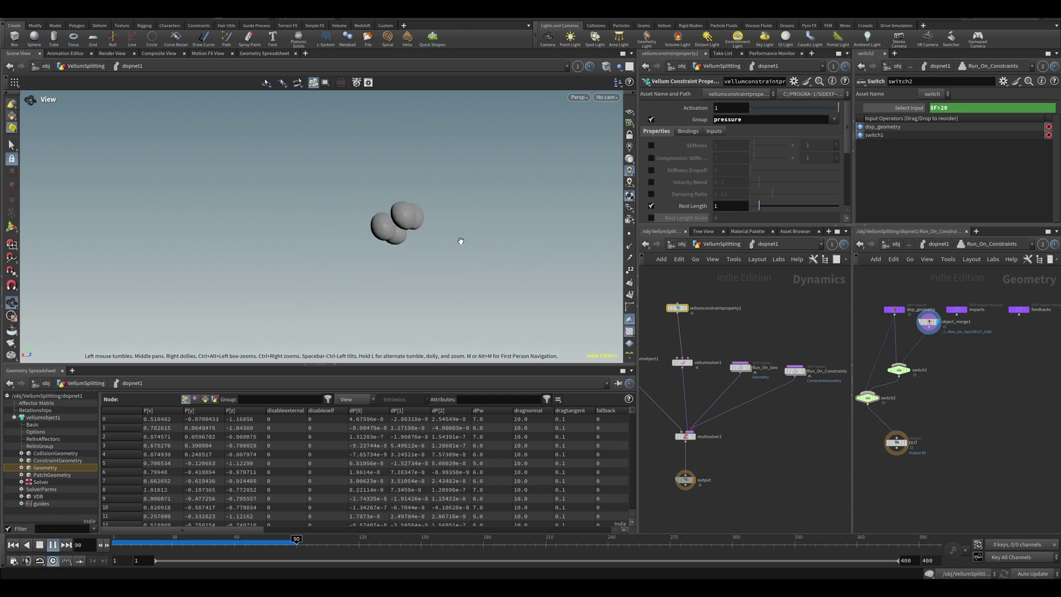
{"action": "middle_click_drag", "start_coordinate": [655, 312], "coordinate": [664, 352]}
{"action": "key", "text": "ctrl+s"}
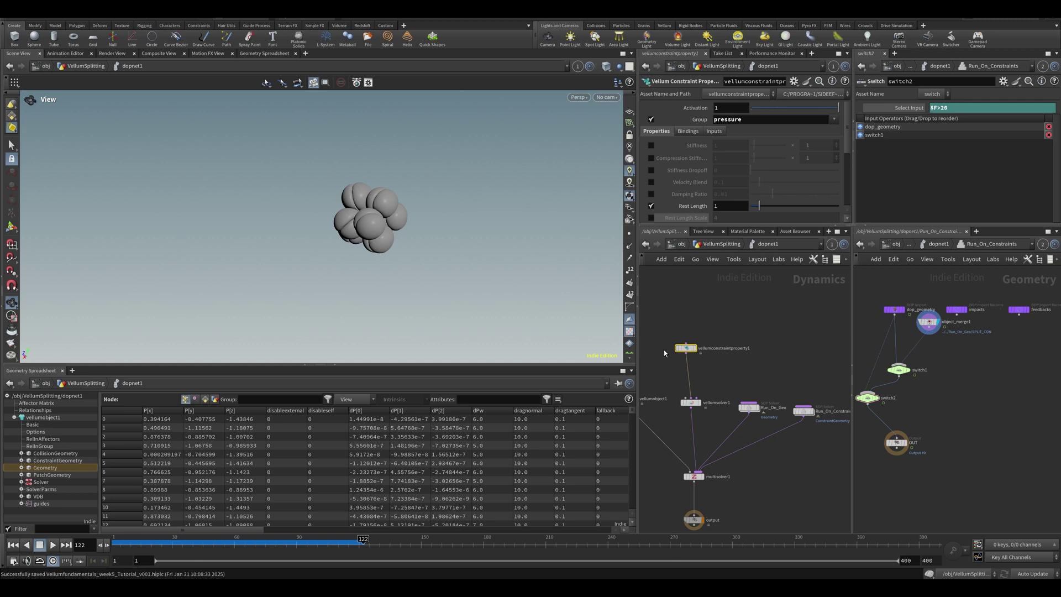
- Scrub to frame 12 and play the simulation up to about frame 165 to examine the splitting spheres
{"action": "mouse_move", "coordinate": [155, 544]}
{"action": "left_mouse_down"}
{"action": "mouse_move", "coordinate": [120, 544]}
{"action": "mouse_move", "coordinate": [136, 544]}
{"action": "left_mouse_up"}
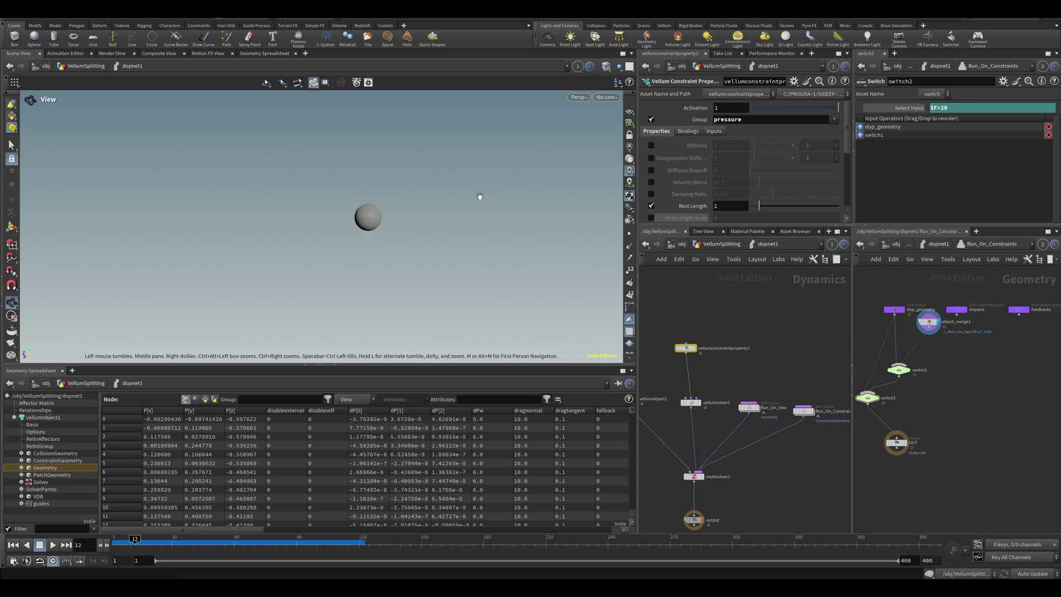
{"action": "scroll", "coordinate": [345, 207], "scroll_direction": "up", "scroll_amount": 4}
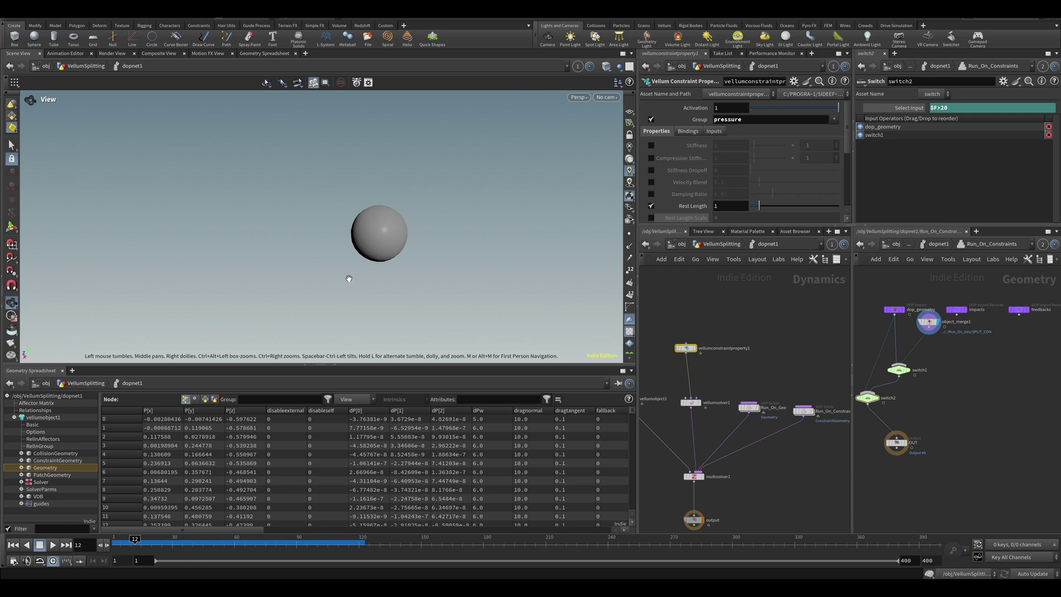
{"action": "key", "text": "Up"}
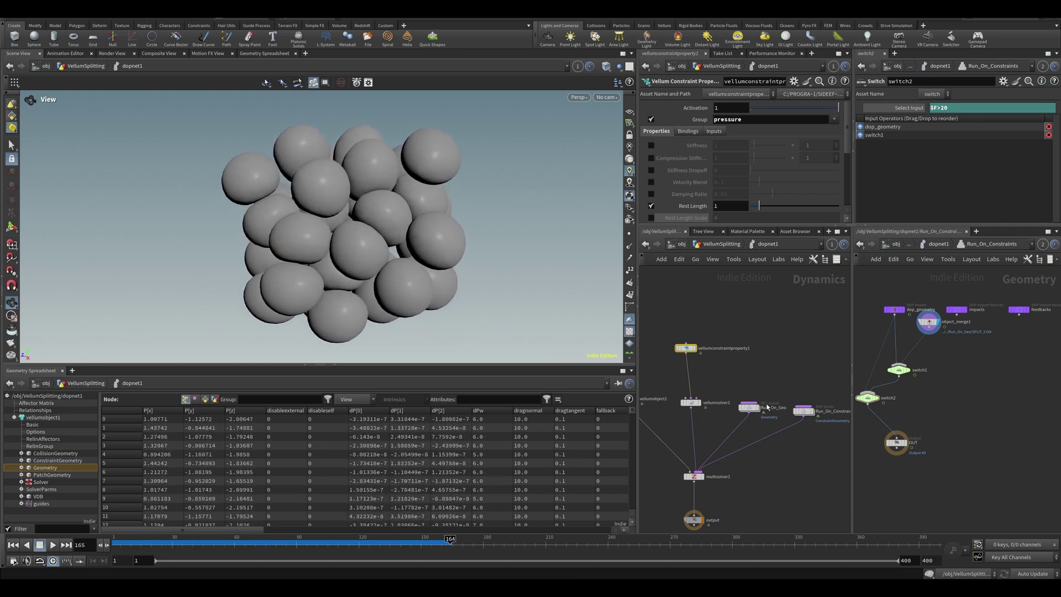
- Rewind to frame 1 and review the node networks of Run_On_Geo and Run_On_Constraints
{"action": "key", "text": "ctrl+Up"}
{"action": "double_click", "coordinate": [749, 407]}
{"action": "mouse_move", "coordinate": [691, 365]}
{"action": "middle_mouse_down"}
{"action": "mouse_move", "coordinate": [719, 459]}
{"action": "mouse_move", "coordinate": [713, 522]}
{"action": "mouse_move", "coordinate": [693, 360]}
{"action": "middle_mouse_up"}
{"action": "scroll", "coordinate": [715, 415], "scroll_direction": "down", "scroll_amount": 3}
{"action": "middle_click_drag", "start_coordinate": [698, 406], "coordinate": [694, 441]}
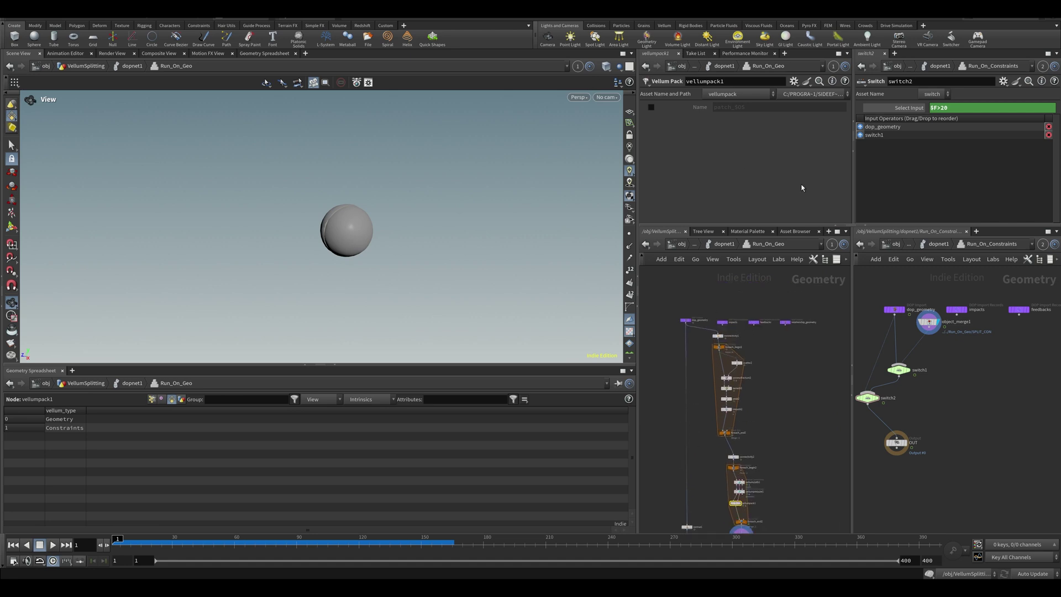
{"action": "scroll", "coordinate": [688, 334], "scroll_direction": "up", "scroll_amount": 4}
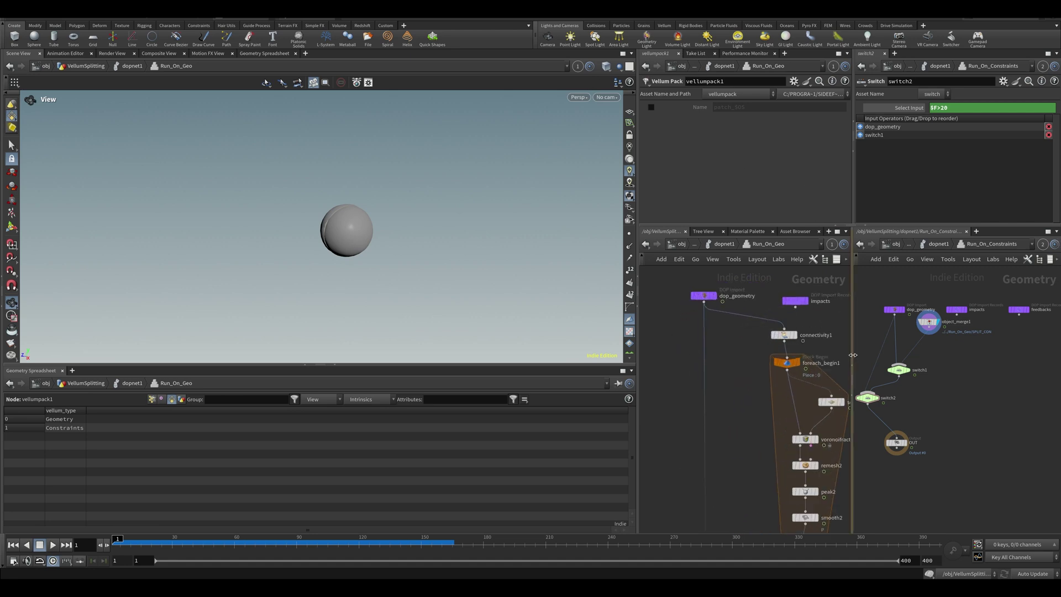
{"action": "key", "text": "ctrl+b"}
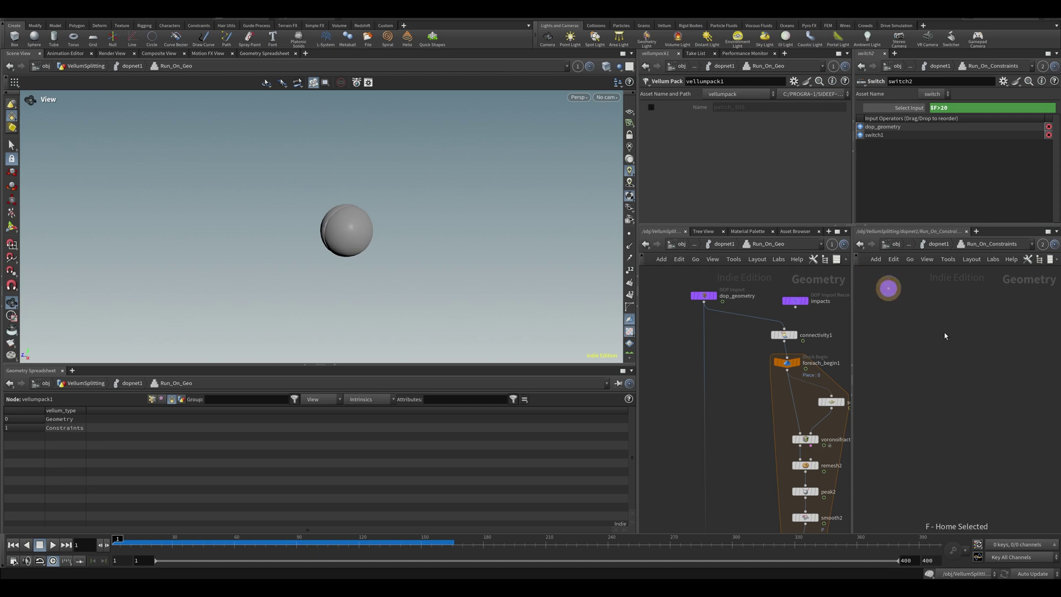
{"action": "key", "text": "space+h"}
{"action": "scroll", "coordinate": [708, 382], "scroll_direction": "up", "scroll_amount": 2}
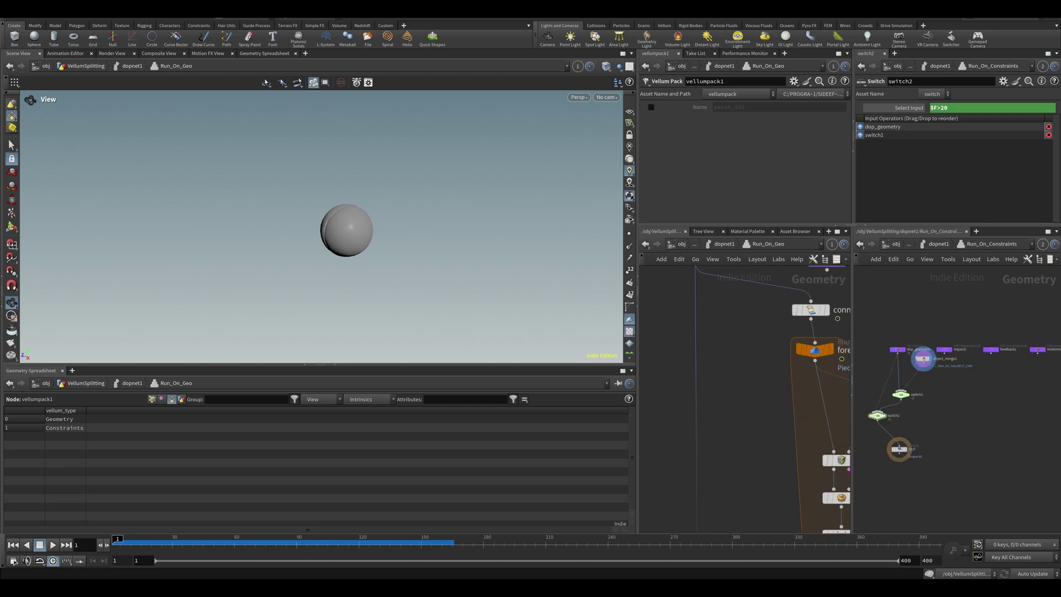
- Insert an Attribute Wrangle on the wire directly below dop_geometry in Run_On_Geo and rename it create_age
{"action": "scroll", "coordinate": [710, 361], "scroll_direction": "down", "scroll_amount": 2}
{"action": "key", "text": "Tab"}
{"action": "type", "text": "aw"}
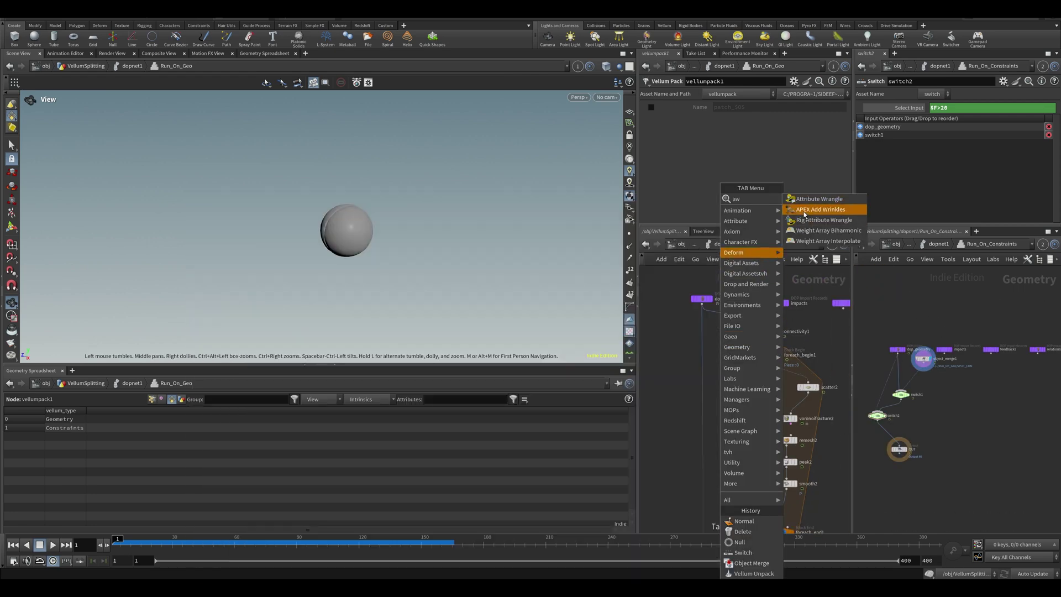
{"action": "left_click", "coordinate": [802, 199]}
{"action": "left_click", "coordinate": [697, 369]}
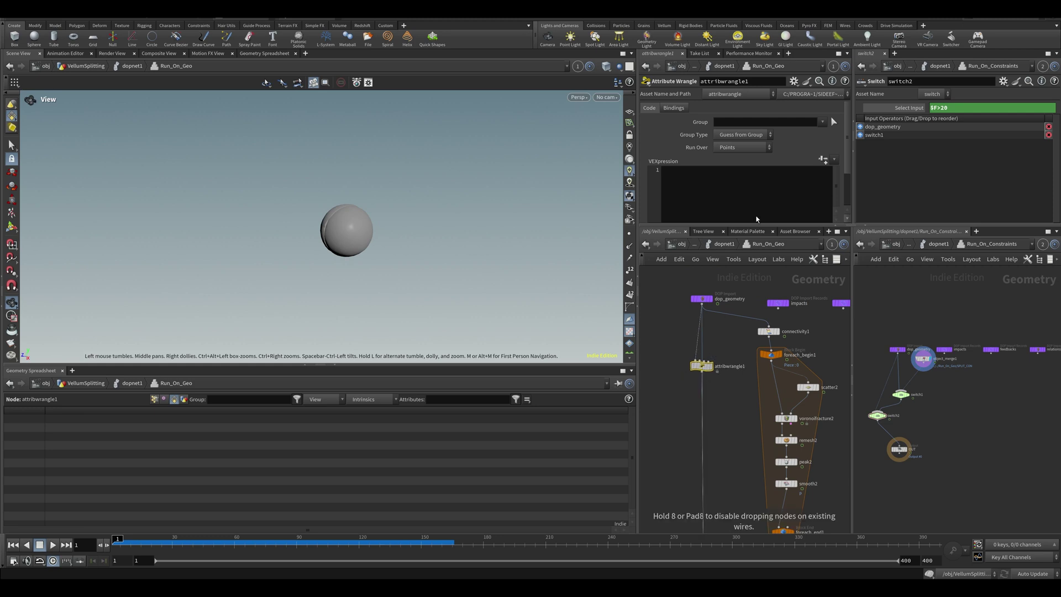
{"action": "double_click", "coordinate": [730, 367]}
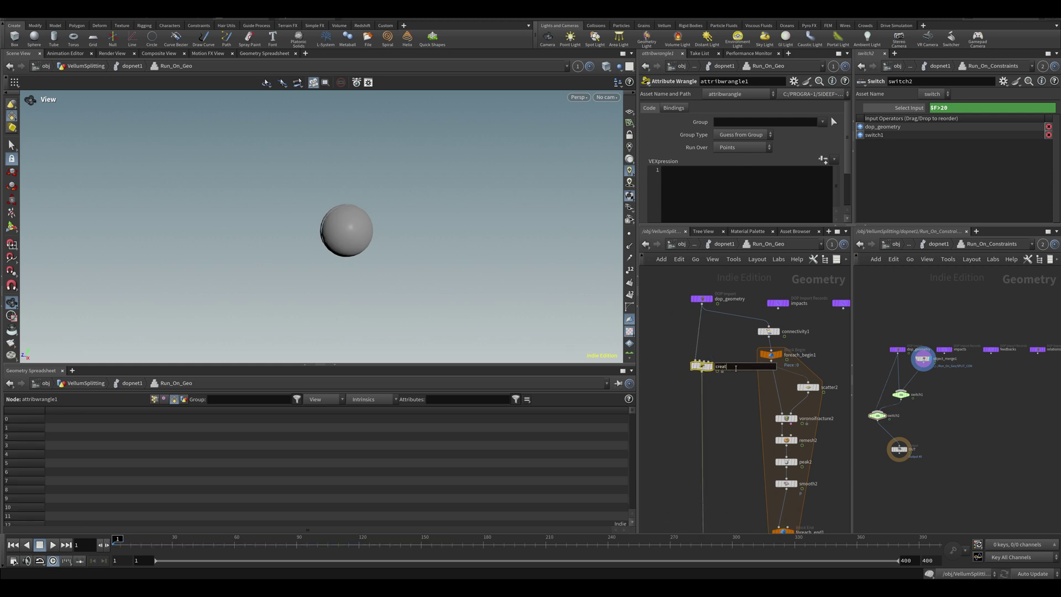
{"action": "type", "text": "create_age"}
{"action": "key", "text": "Return"}
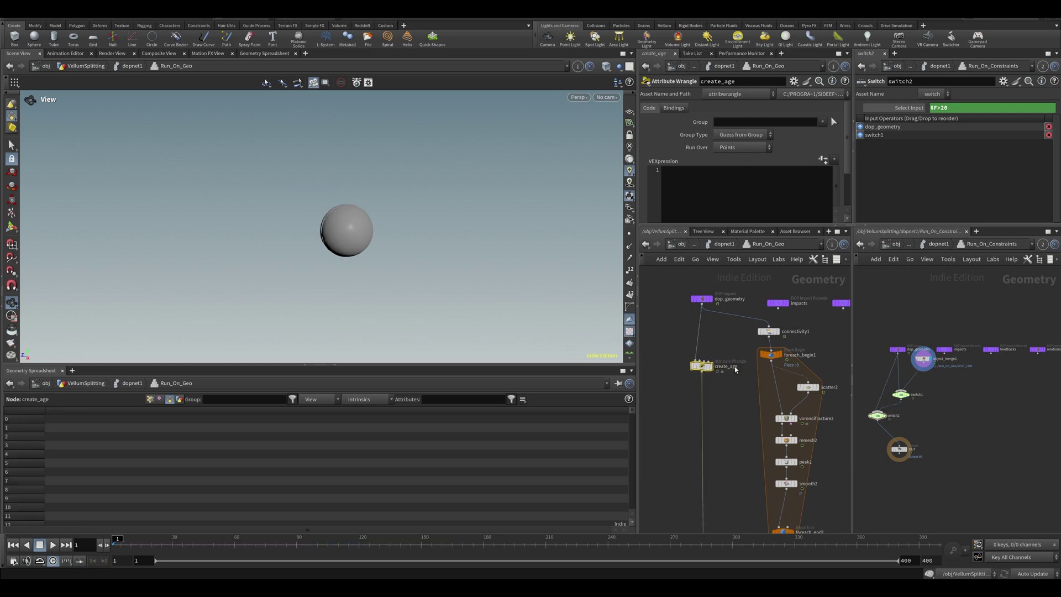
- Set create_age to run over Primitives and rewire connectivity1 so it is fed by create_age's output
{"action": "left_click", "coordinate": [732, 148]}
{"action": "left_click", "coordinate": [729, 170]}
{"action": "scroll", "coordinate": [722, 362], "scroll_direction": "up", "scroll_amount": 3}
{"action": "left_click_drag", "start_coordinate": [785, 323], "coordinate": [790, 457], "text": "ctrl"}
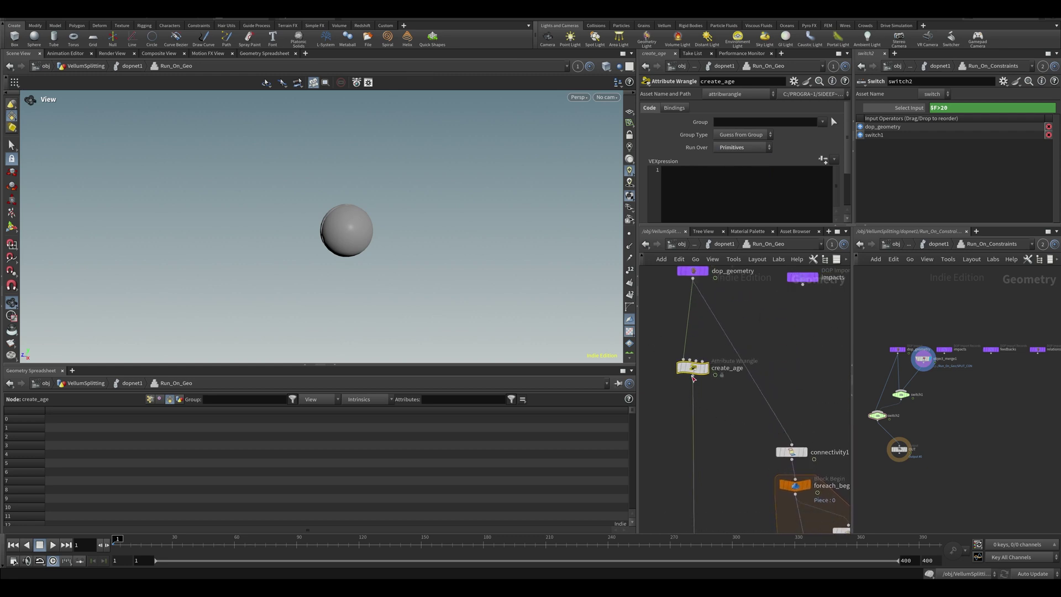
{"action": "left_click_drag", "start_coordinate": [694, 378], "coordinate": [773, 445]}
{"action": "left_click_drag", "start_coordinate": [700, 374], "coordinate": [700, 318]}
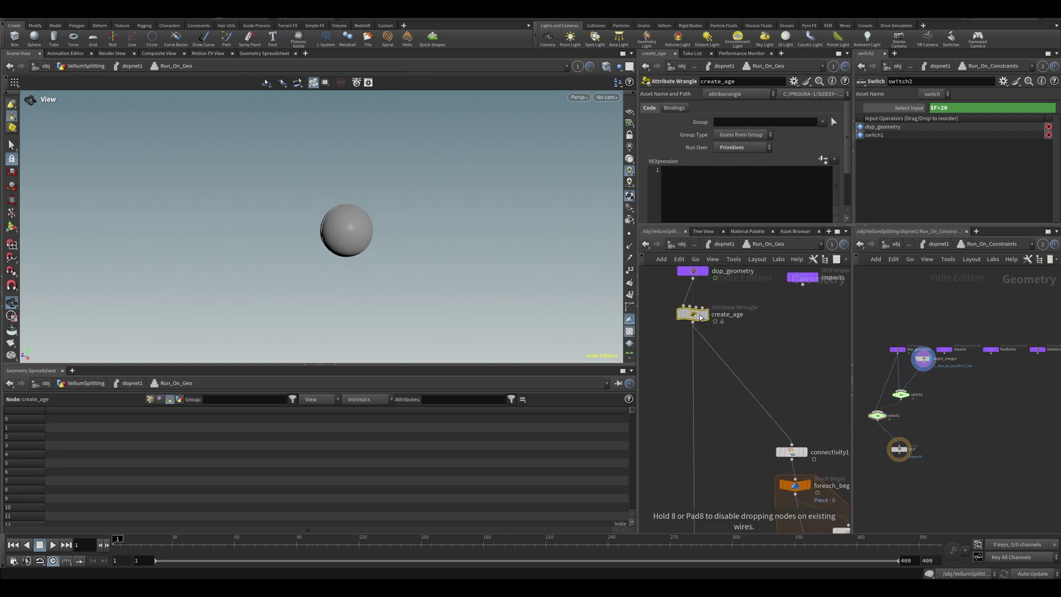
{"action": "left_click", "coordinate": [737, 188]}
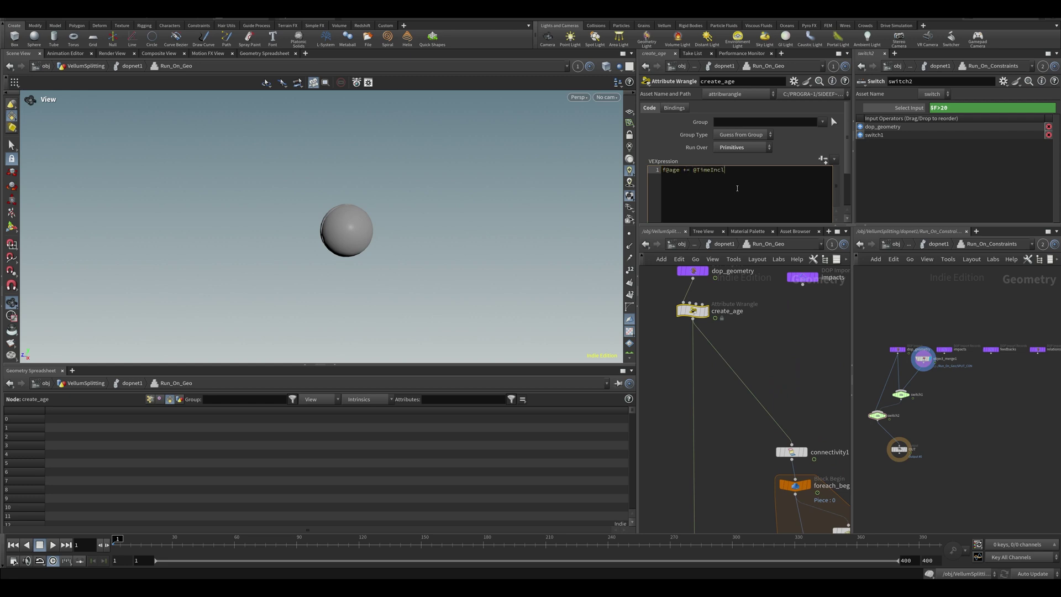
{"action": "type", "text": ";"}
{"action": "key", "text": "ctrl+s"}
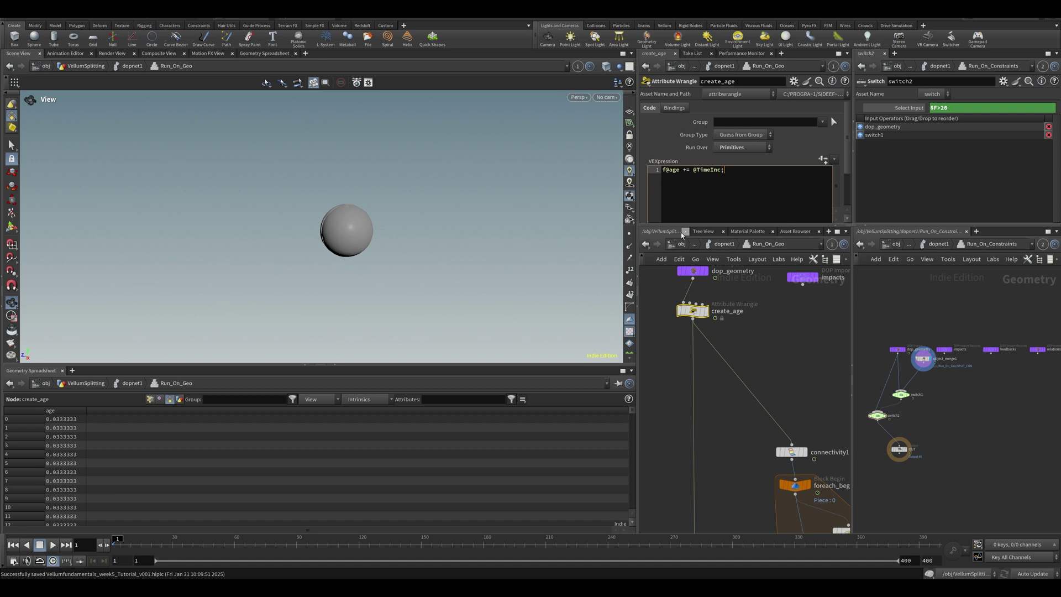
- Go up to dopnet1 and copy the Substeps parameter of vellumsolver1
{"action": "left_click", "coordinate": [723, 244]}
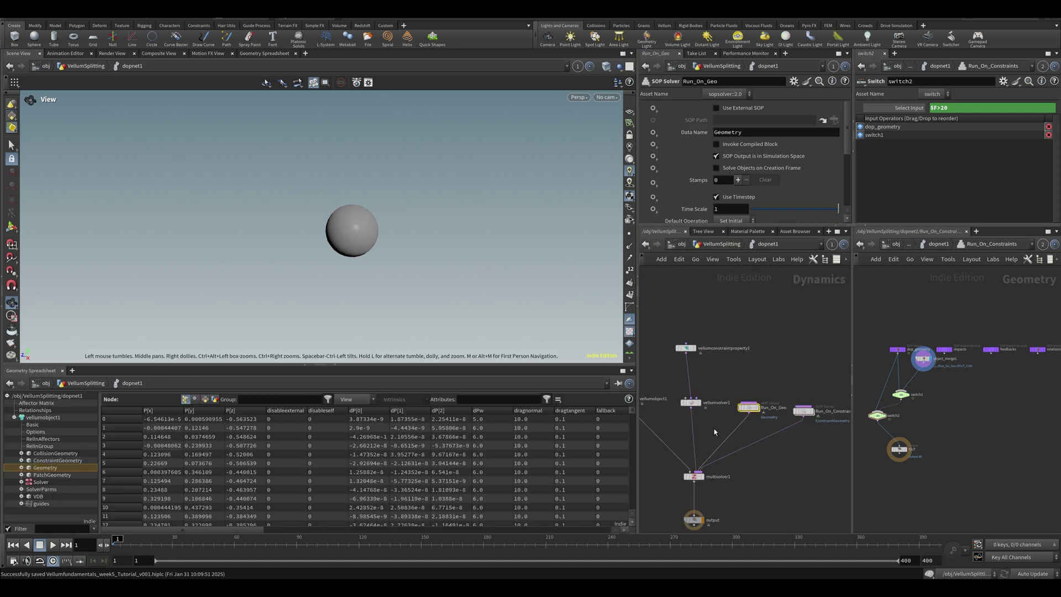
{"action": "left_click", "coordinate": [691, 402]}
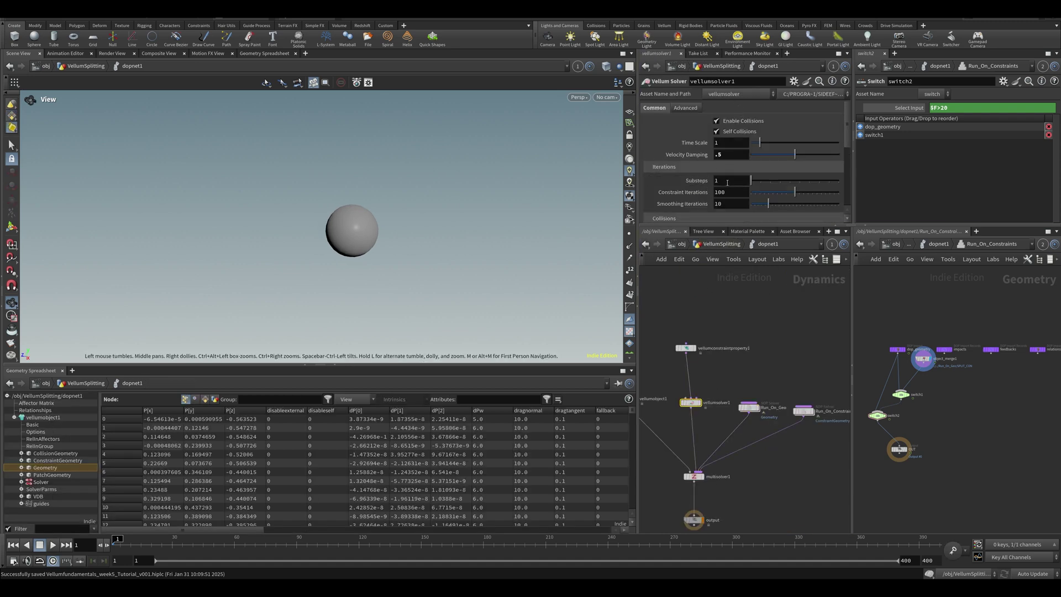
{"action": "right_click", "coordinate": [723, 180]}
{"action": "left_click", "coordinate": [737, 254]}
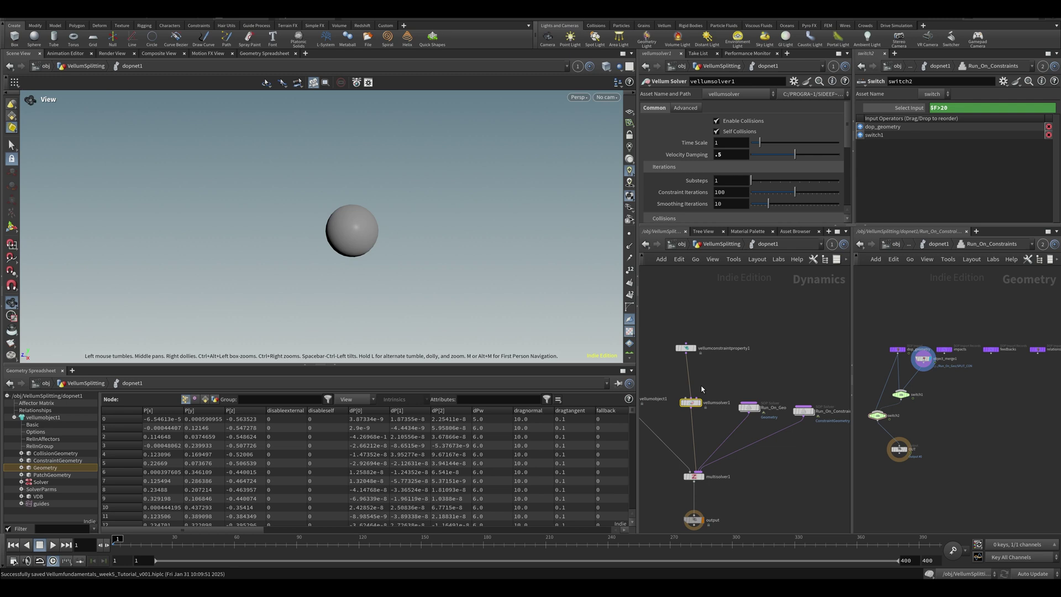
- Add int substeps = chi('substeps'); as the first line of the create_age code and generate its Substeps parameter
{"action": "double_click", "coordinate": [750, 409]}
{"action": "left_click", "coordinate": [758, 180]}
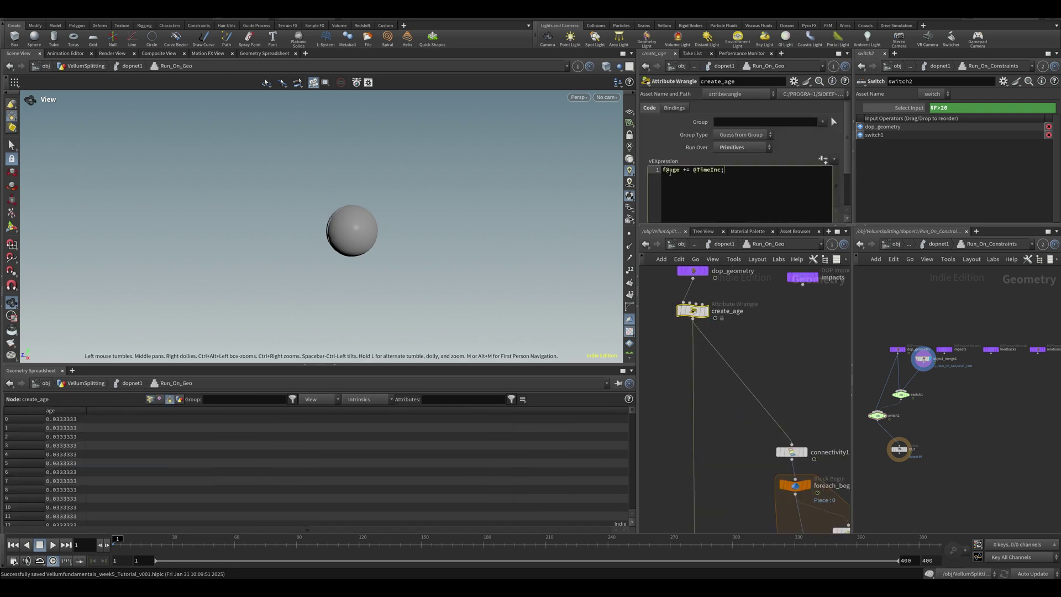
{"action": "key", "text": "Return"}
{"action": "type", "text": "int subst"}
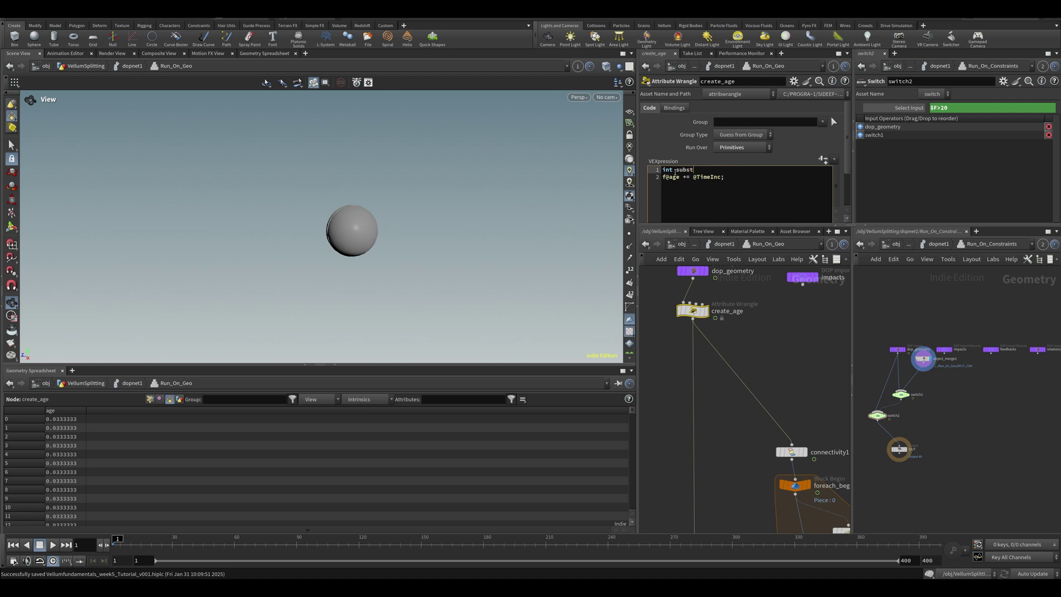
{"action": "type", "text": "eps = chi('"}
{"action": "left_click", "coordinate": [823, 160]}
{"action": "right_click", "coordinate": [731, 160]}
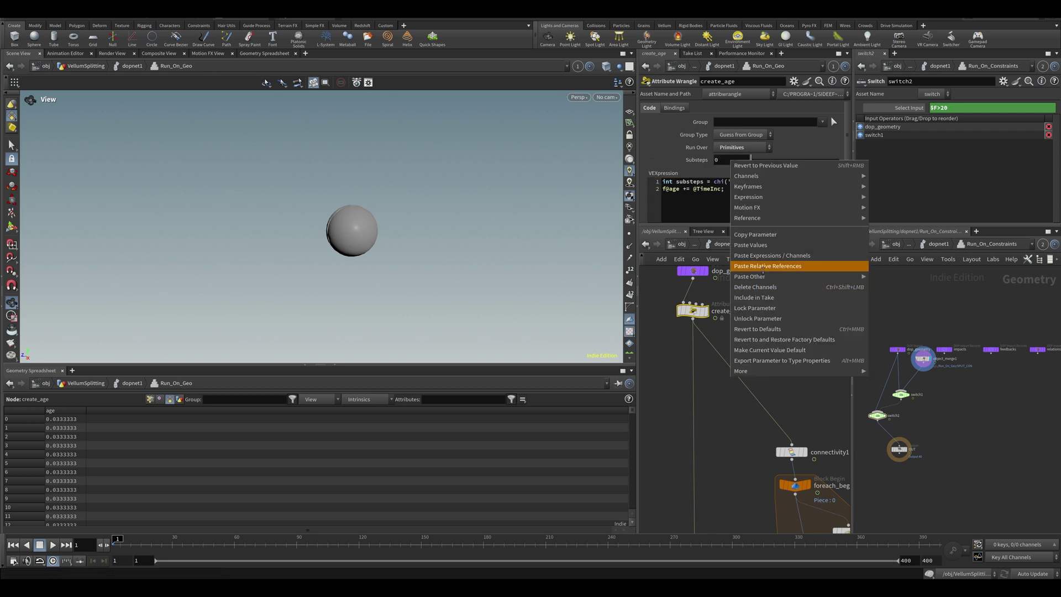
{"action": "left_click", "coordinate": [762, 265]}
{"action": "left_click_drag", "start_coordinate": [742, 227], "coordinate": [743, 315]}
{"action": "key", "text": "ctrl+s"}
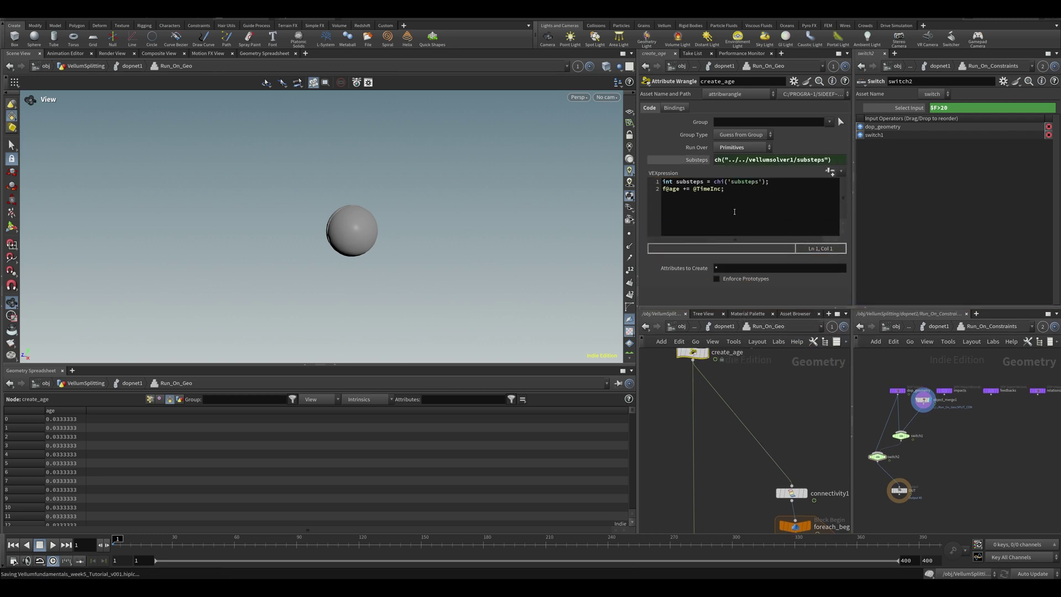
{"action": "left_click", "coordinate": [736, 196]}
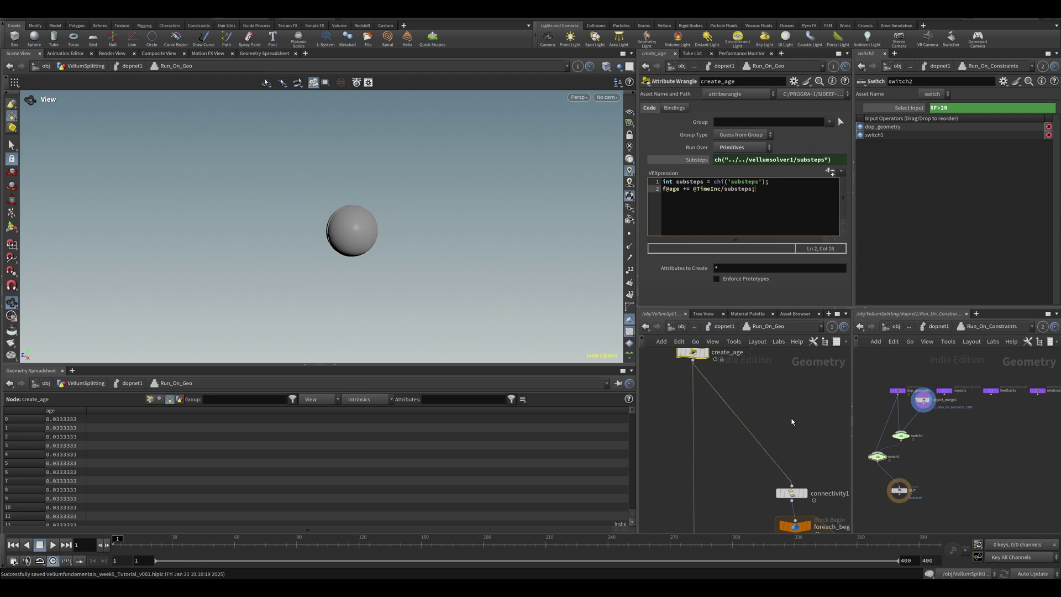
- Play the simulation to frame 20 to check the age values, and continue from dopnet1 to frame 76
{"action": "scroll", "coordinate": [304, 238], "scroll_direction": "down", "scroll_amount": 3}
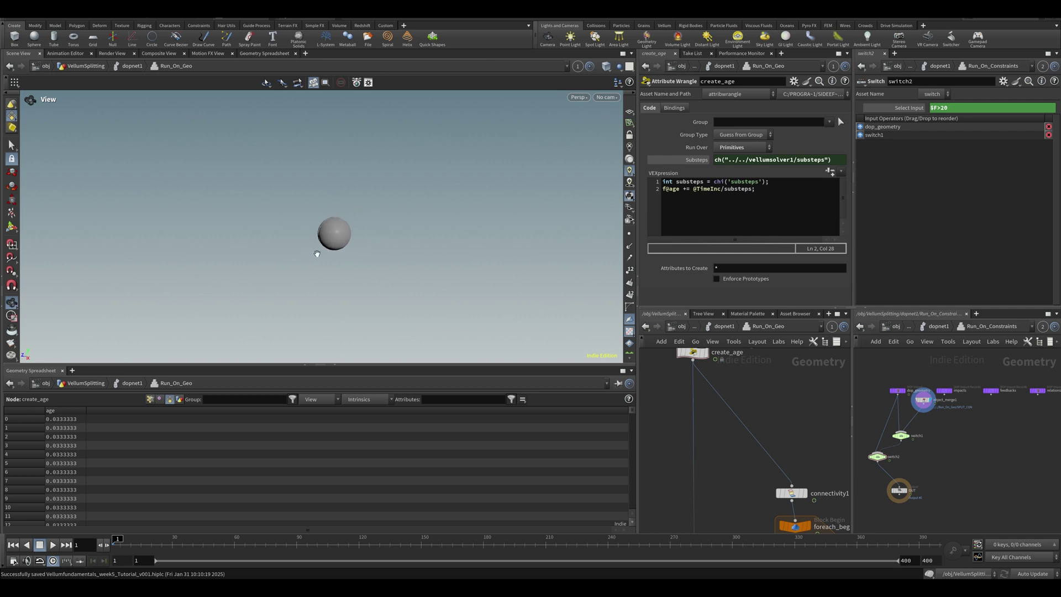
{"action": "left_click_drag", "start_coordinate": [317, 253], "coordinate": [428, 267]}
{"action": "middle_click_drag", "start_coordinate": [786, 403], "coordinate": [794, 431]}
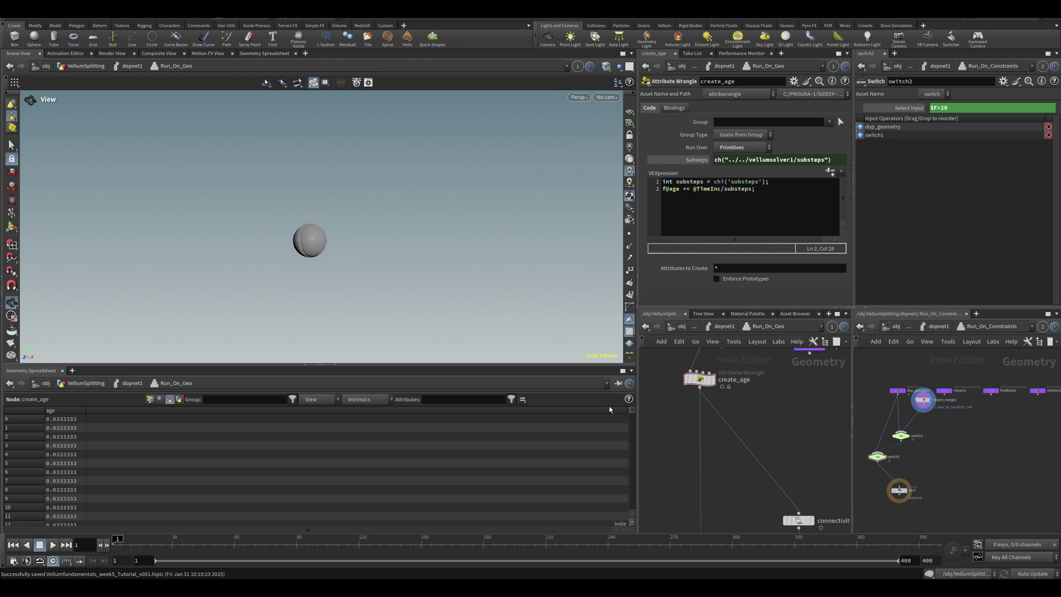
{"action": "key", "text": "Up"}
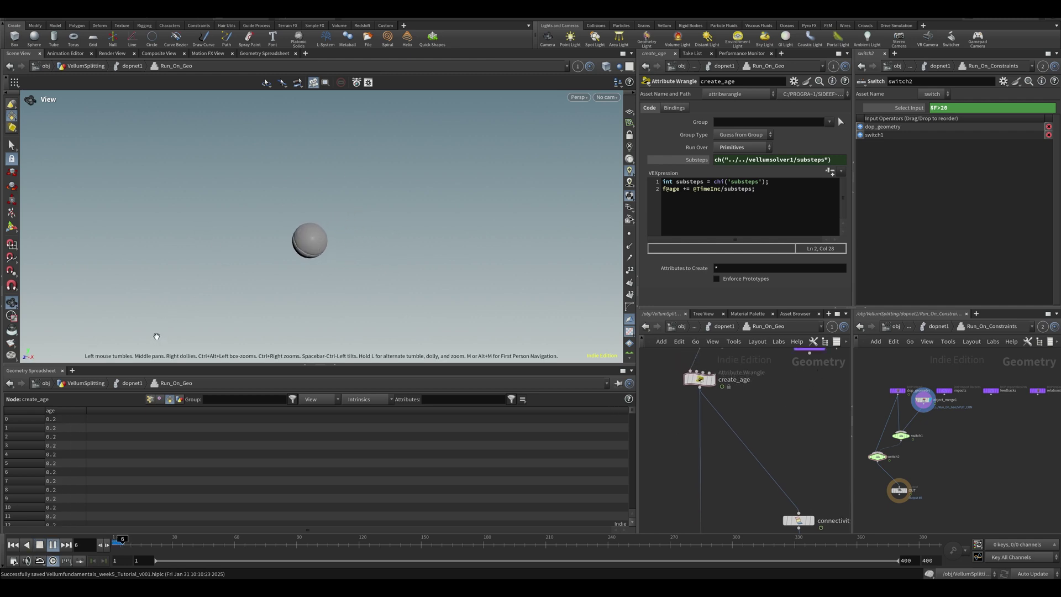
{"action": "key", "text": "Up"}
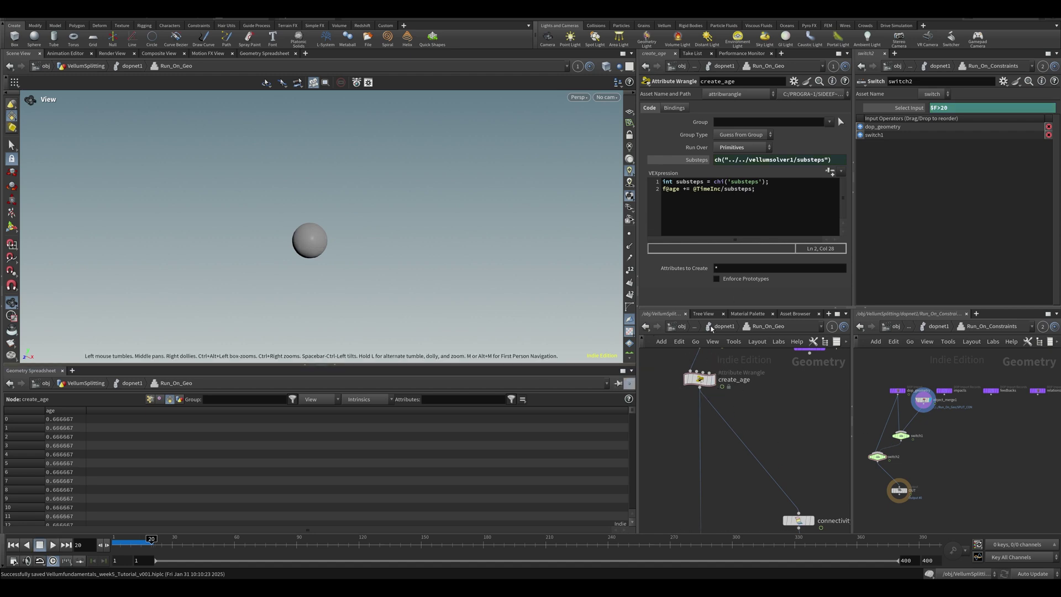
{"action": "left_click", "coordinate": [722, 326]}
{"action": "key", "text": "Up"}
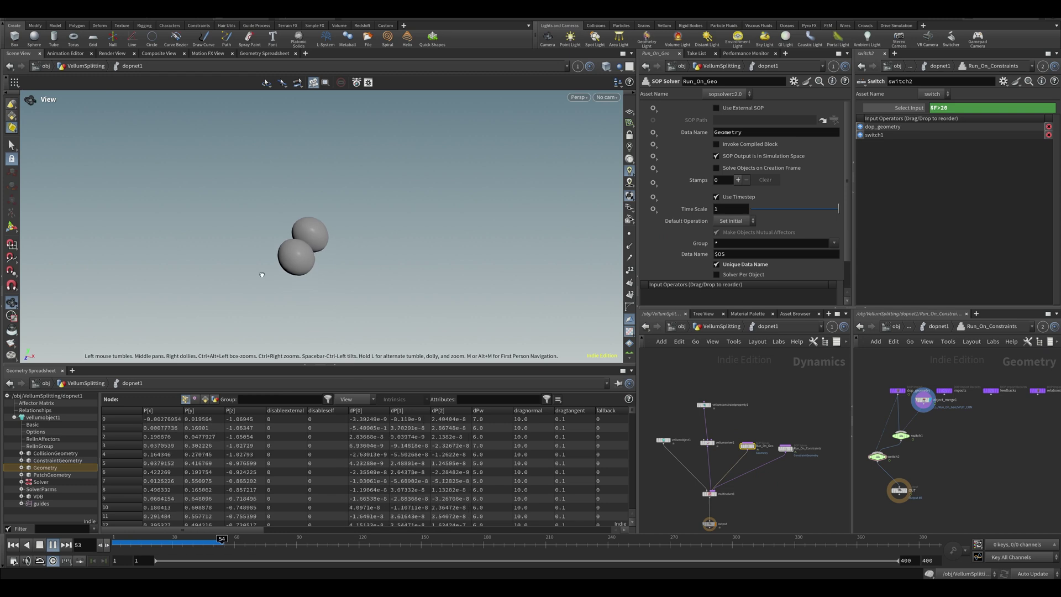
{"action": "key", "text": "Up"}
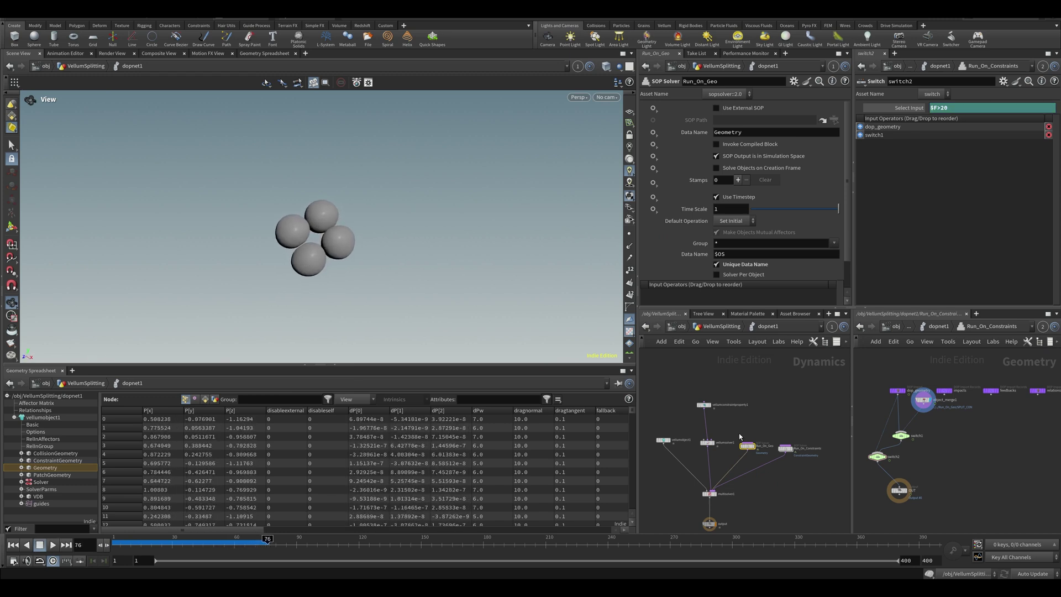
- Return to Run_On_Geo and insert a second Attribute Wrangle directly below create_age, feeding both the main branch and connectivity1
{"action": "double_click", "coordinate": [747, 446]}
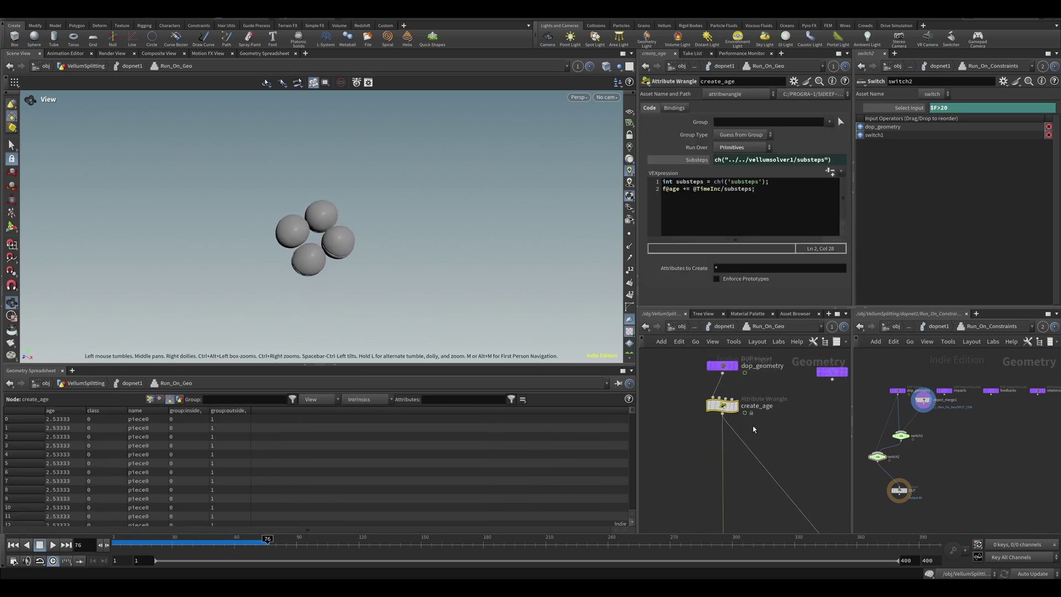
{"action": "middle_click_drag", "start_coordinate": [747, 501], "coordinate": [739, 431]}
{"action": "scroll", "coordinate": [740, 431], "scroll_direction": "up", "scroll_amount": 2}
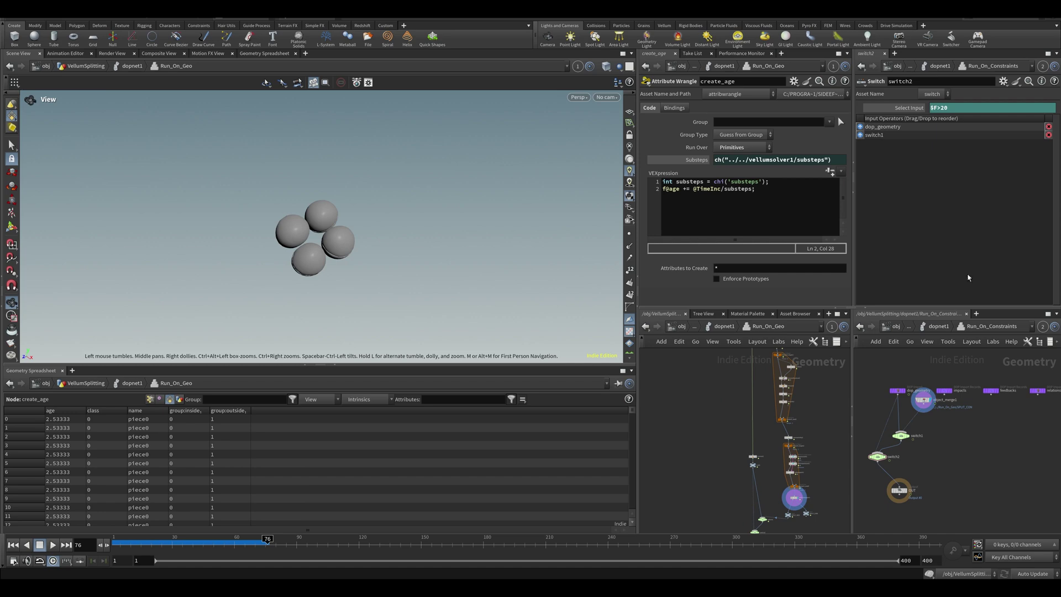
{"action": "middle_click_drag", "start_coordinate": [674, 403], "coordinate": [652, 463]}
{"action": "scroll", "coordinate": [707, 395], "scroll_direction": "up", "scroll_amount": 5}
{"action": "middle_click_drag", "start_coordinate": [709, 390], "coordinate": [690, 452]}
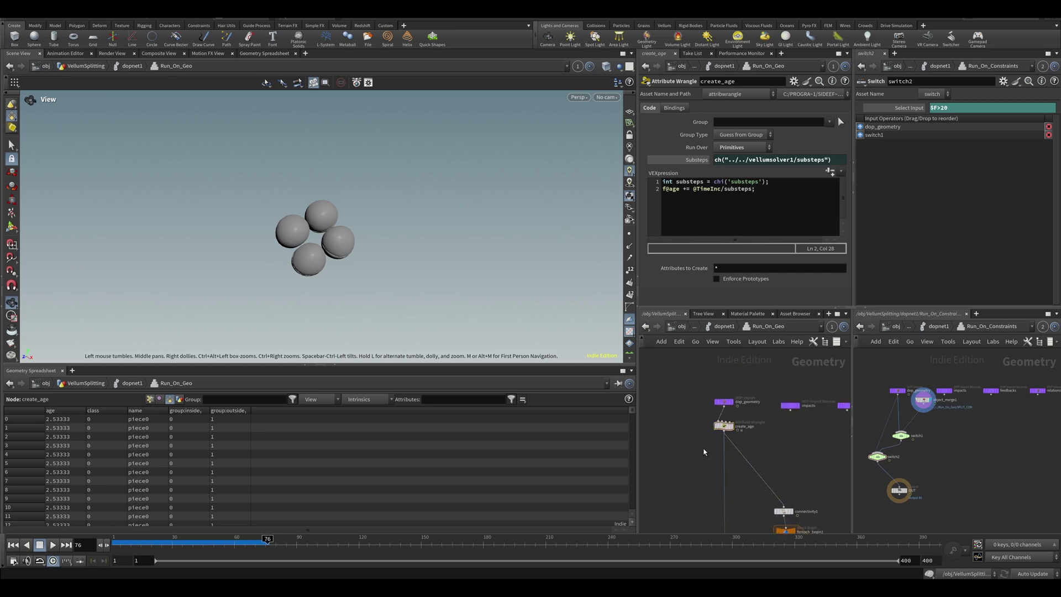
{"action": "key", "text": "Tab"}
{"action": "type", "text": "aw"}
{"action": "key", "text": "Return"}
{"action": "left_click", "coordinate": [725, 455]}
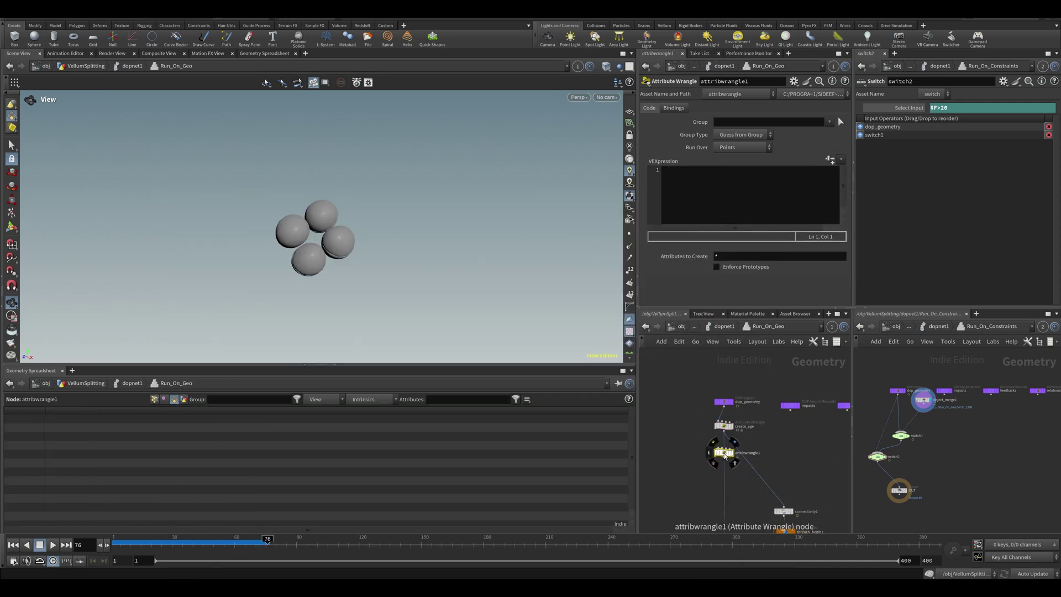
{"action": "double_click", "coordinate": [752, 456]}
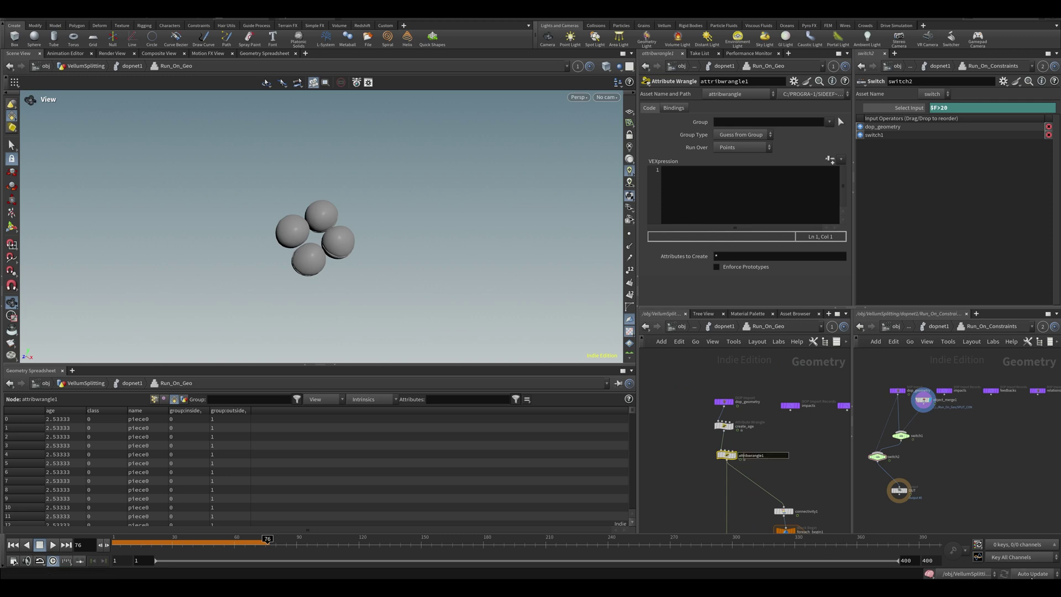
- Set the update mode to Manual, move connectivity1 between dop_geometry and create_age, and save the scene
{"action": "left_click", "coordinate": [1031, 573]}
{"action": "left_click", "coordinate": [1031, 569]}
{"action": "left_click_drag", "start_coordinate": [823, 491], "coordinate": [775, 521]}
{"action": "key", "text": "ctrl+x"}
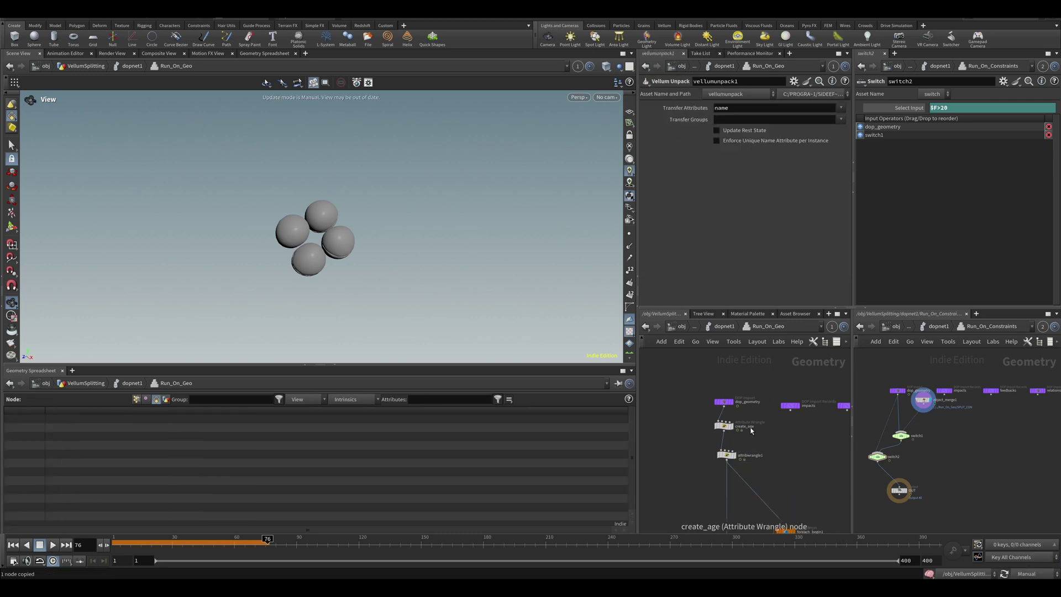
{"action": "key", "text": "ctrl+v"}
{"action": "left_click_drag", "start_coordinate": [721, 417], "coordinate": [721, 420]}
{"action": "middle_click_drag", "start_coordinate": [784, 475], "coordinate": [772, 427]}
{"action": "key", "text": "ctrl+s"}
{"action": "left_click", "coordinate": [714, 422]}
{"action": "left_click", "coordinate": [741, 200]}
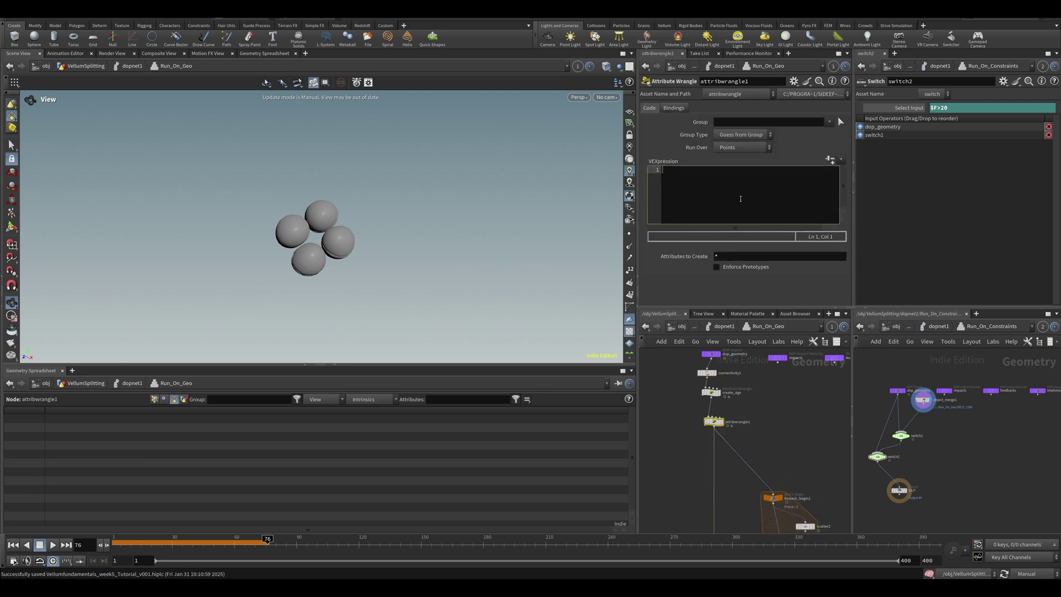
{"action": "left_click", "coordinate": [743, 147]}
{"action": "left_click", "coordinate": [735, 162]}
{"action": "type", "text": "flo"}
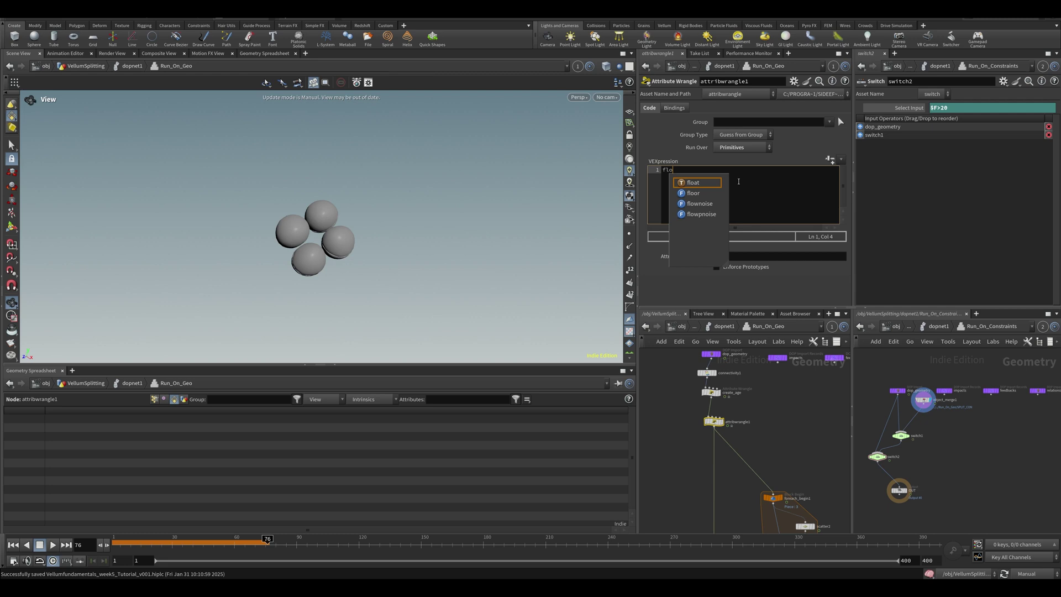
{"action": "type", "text": "at rand"}
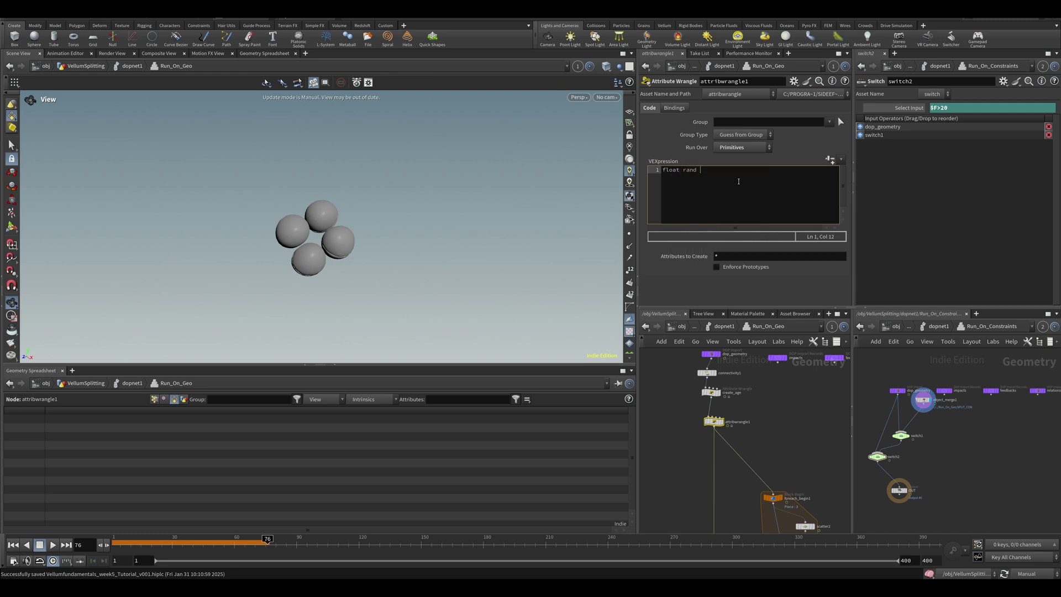
{"action": "type", "text": "and(@class);"}
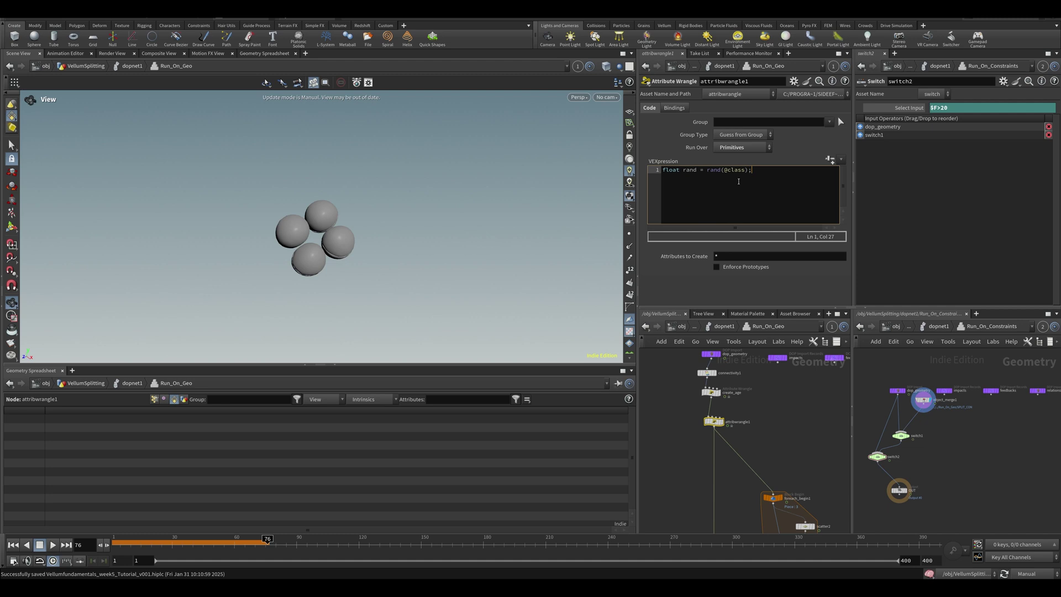
{"action": "key", "text": "ctrl+s"}
- Check connectivity1's settings, display attribwrangle1 and update the scene to refresh its primitive attributes
{"action": "left_click", "coordinate": [706, 373]}
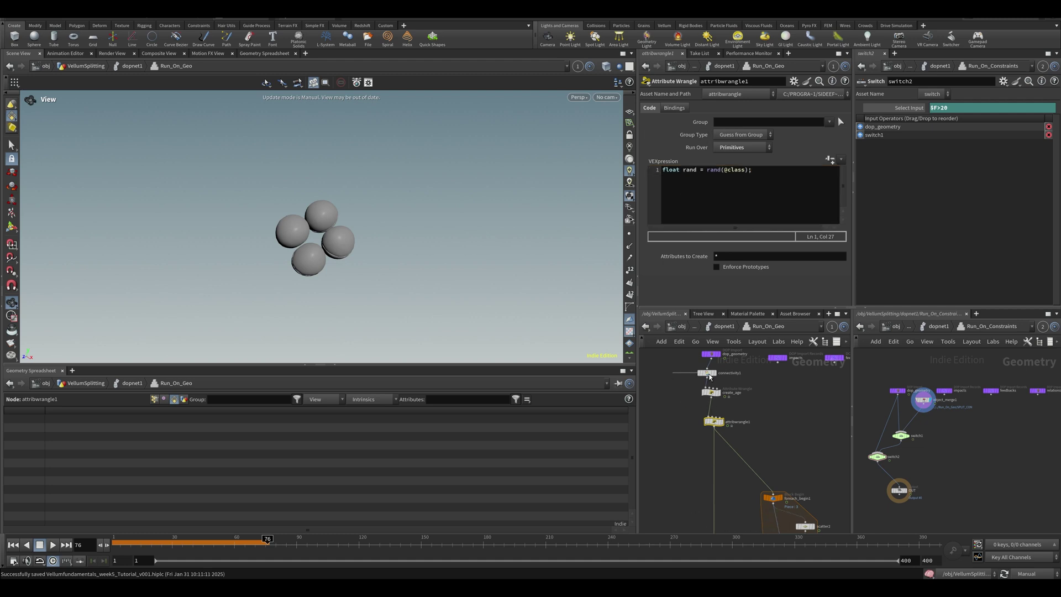
{"action": "left_click", "coordinate": [723, 422]}
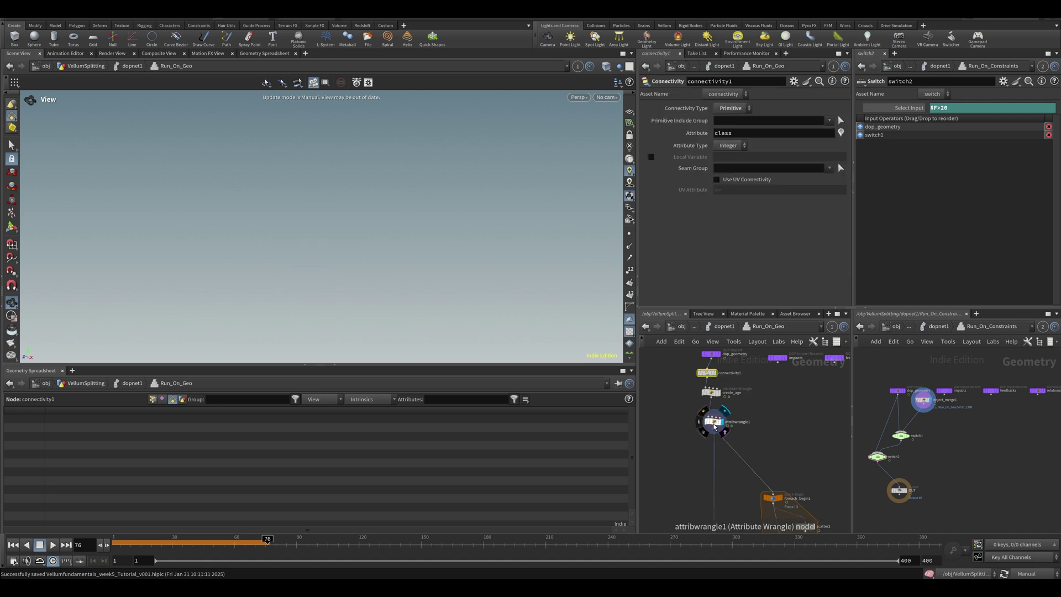
{"action": "left_click", "coordinate": [714, 422]}
{"action": "left_click", "coordinate": [1026, 574]}
{"action": "left_click", "coordinate": [1027, 545]}
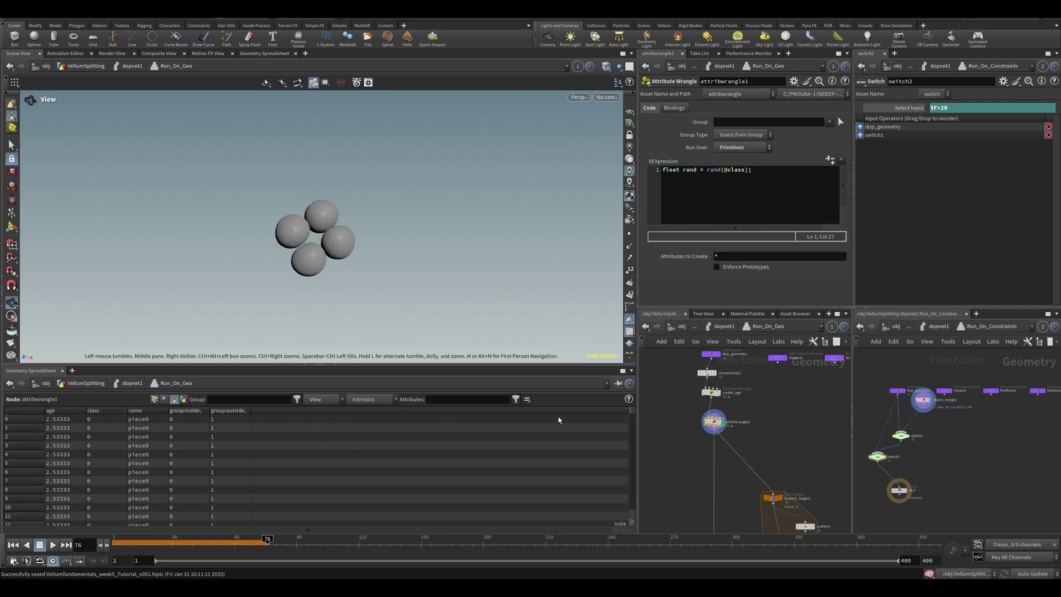
- Add the line f@rand = rand; to attribwrangle1 and check the resulting rand values across the primitives in the spreadsheet
{"action": "left_click_drag", "start_coordinate": [627, 413], "coordinate": [639, 510]}
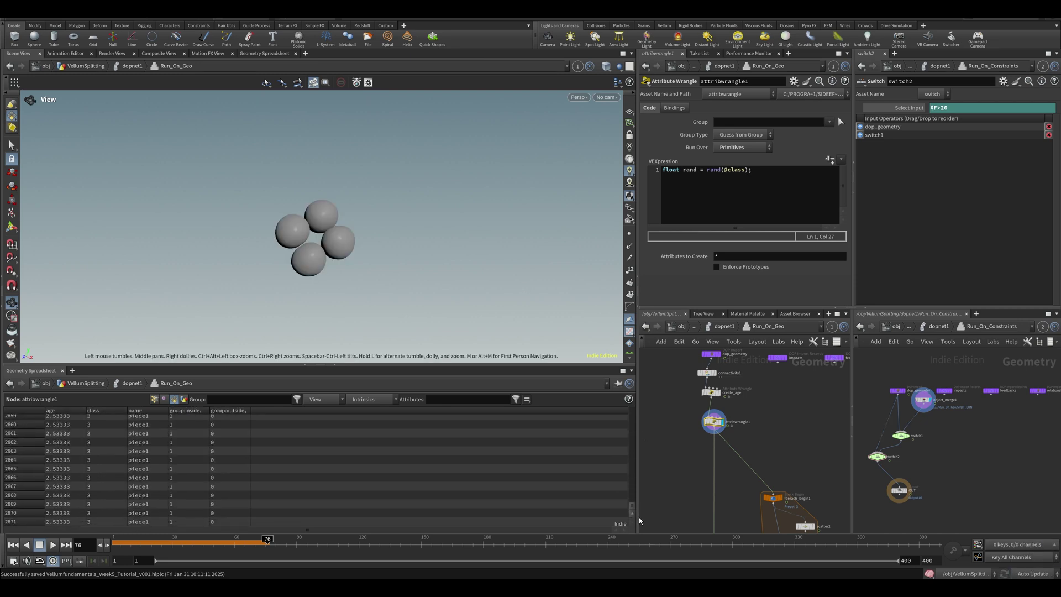
{"action": "left_click", "coordinate": [807, 190]}
{"action": "key", "text": "Return"}
{"action": "type", "text": "f"}
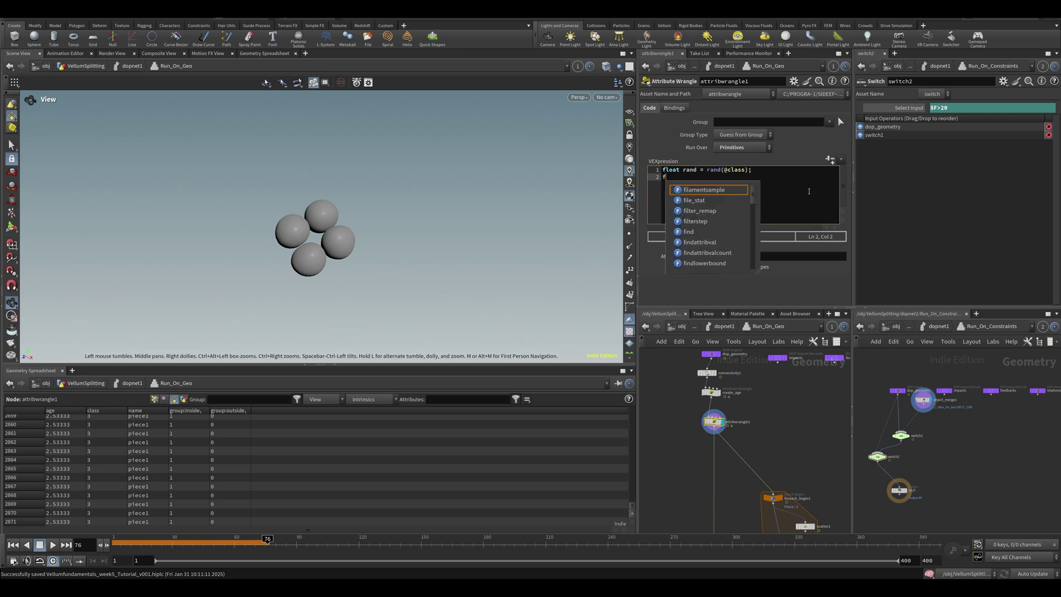
{"action": "type", "text": "@rand = rand;"}
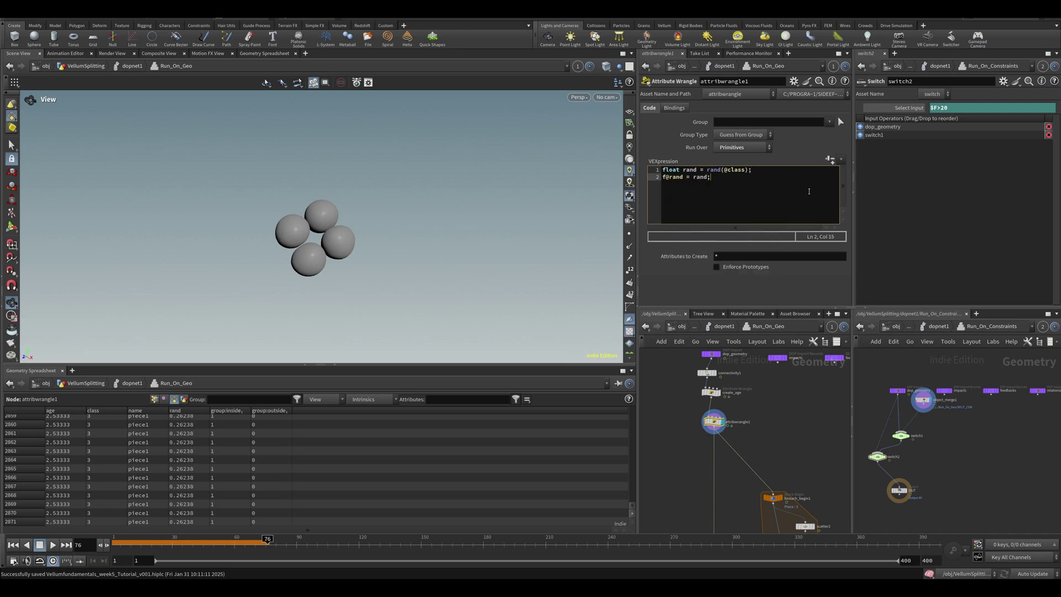
{"action": "left_click_drag", "start_coordinate": [628, 502], "coordinate": [708, 571]}
- Replace the second line of attribwrangle1's code with rand = fit01(rand, 0.3,1); and save the scene
{"action": "left_click", "coordinate": [764, 214]}
{"action": "left_click_drag", "start_coordinate": [764, 214], "coordinate": [651, 235]}
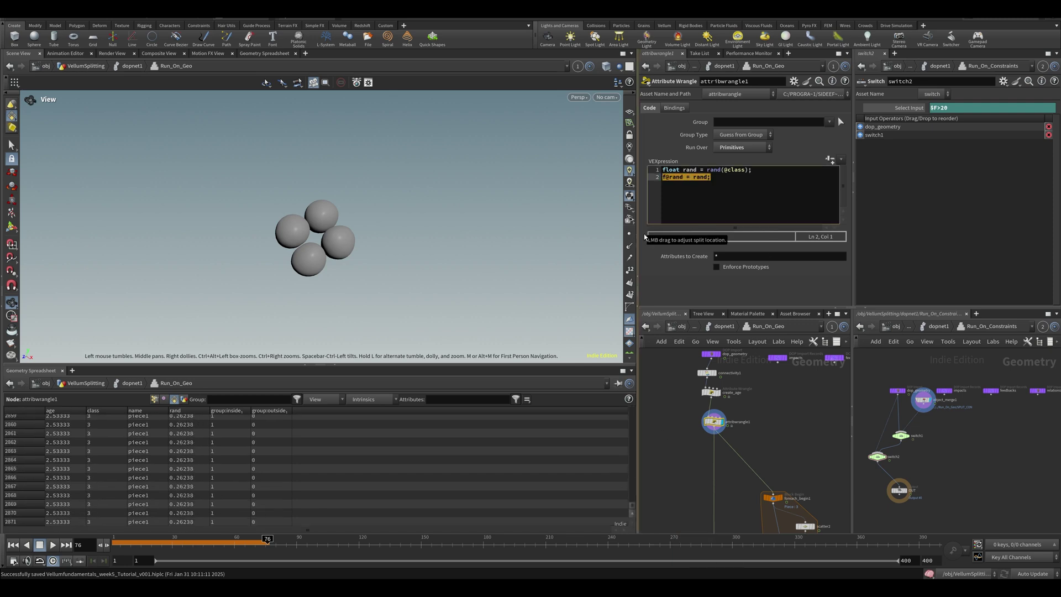
{"action": "key", "text": "BackSpace"}
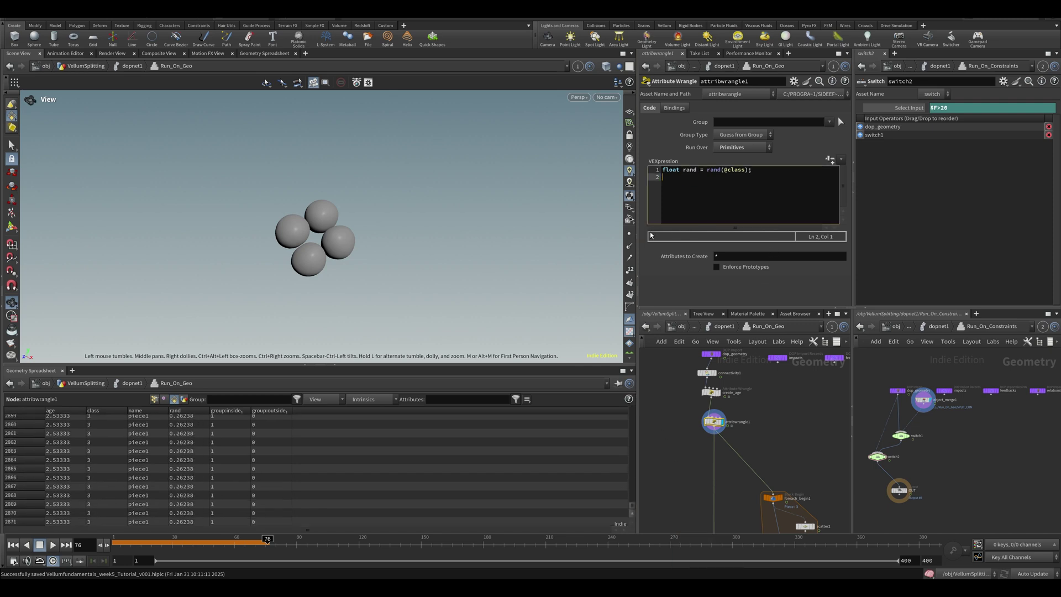
{"action": "type", "text": "rand = fit01("}
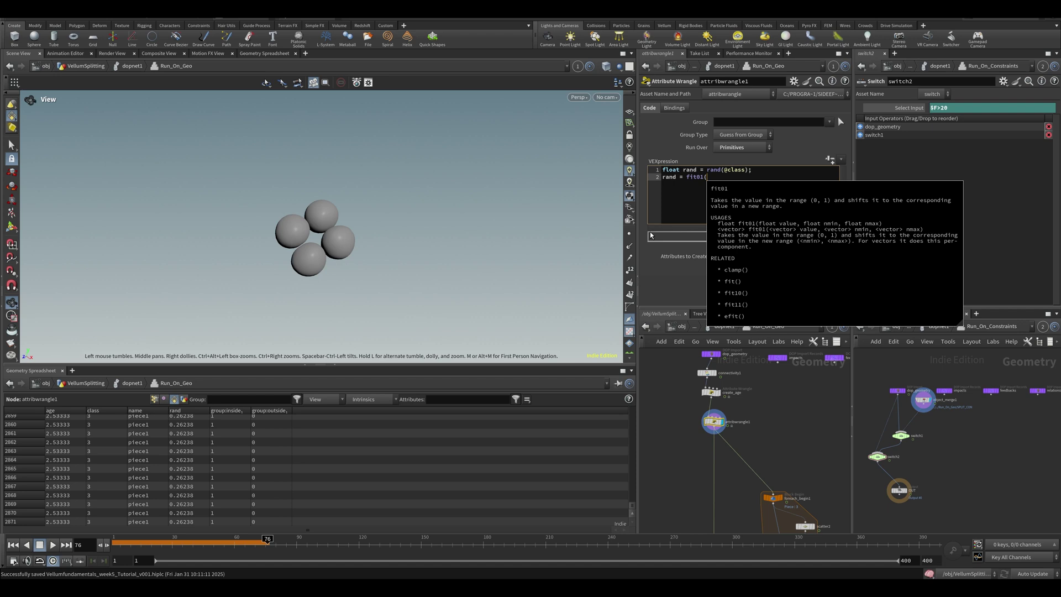
{"action": "type", "text": "r"}
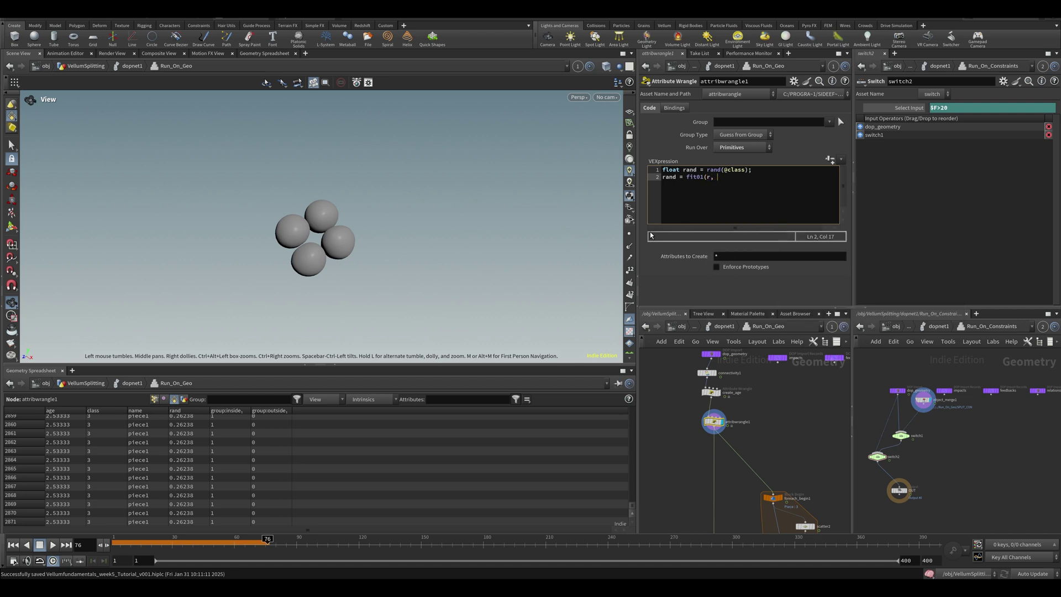
{"action": "type", "text": ", 0,"}
{"action": "type", "text": "3,1"}
{"action": "key", "text": "ctrl+s"}
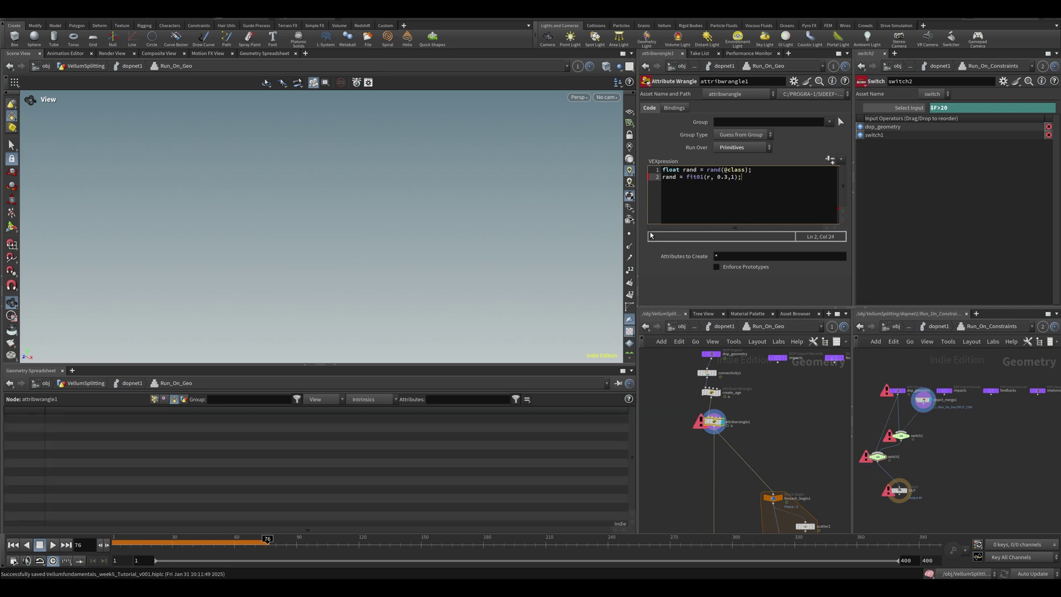
{"action": "key", "text": "BackSpace"}
{"action": "type", "text": "and"}
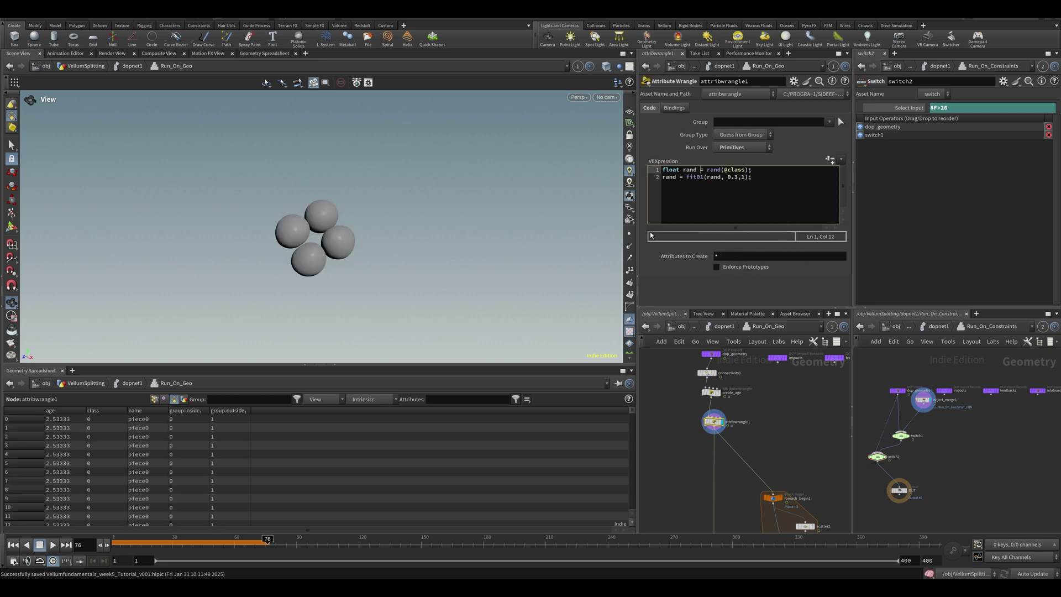
{"action": "key", "text": "Right"}
{"action": "key", "text": "Right"}
{"action": "key", "text": "Right"}
{"action": "key", "text": "Right"}
{"action": "key", "text": "Right"}
{"action": "key", "text": "Right"}
{"action": "key", "text": "Right"}
{"action": "key", "text": "Right"}
{"action": "key", "text": "Right"}
{"action": "key", "text": "Right"}
{"action": "key", "text": "Right"}
{"action": "key", "text": "Right"}
{"action": "key", "text": "Down"}
{"action": "key", "text": "Return"}
{"action": "key", "text": "Return"}
{"action": "type", "text": "if (@ag"}
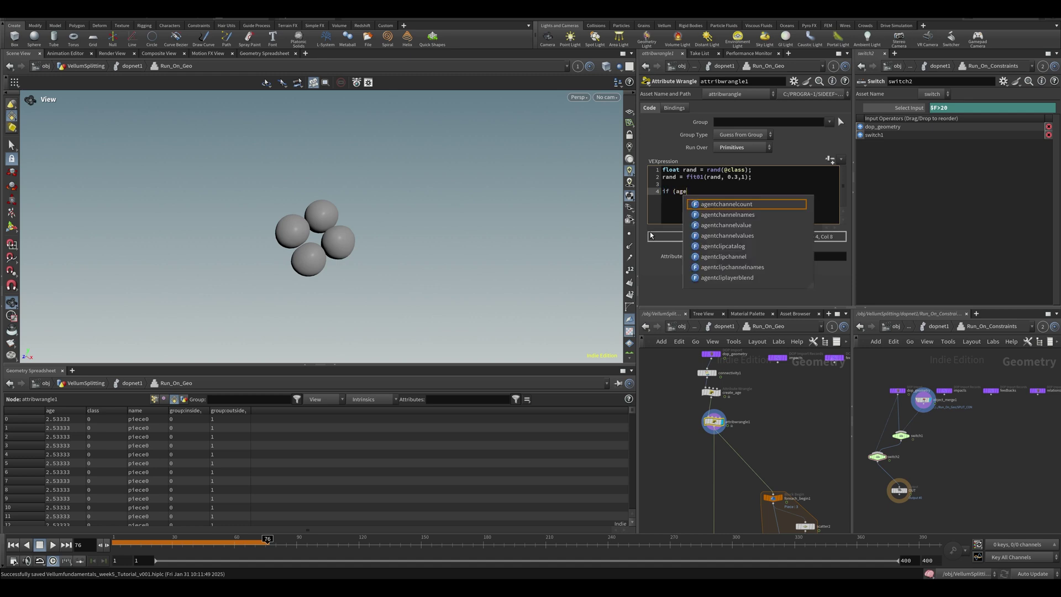
{"action": "type", "text": "e "}
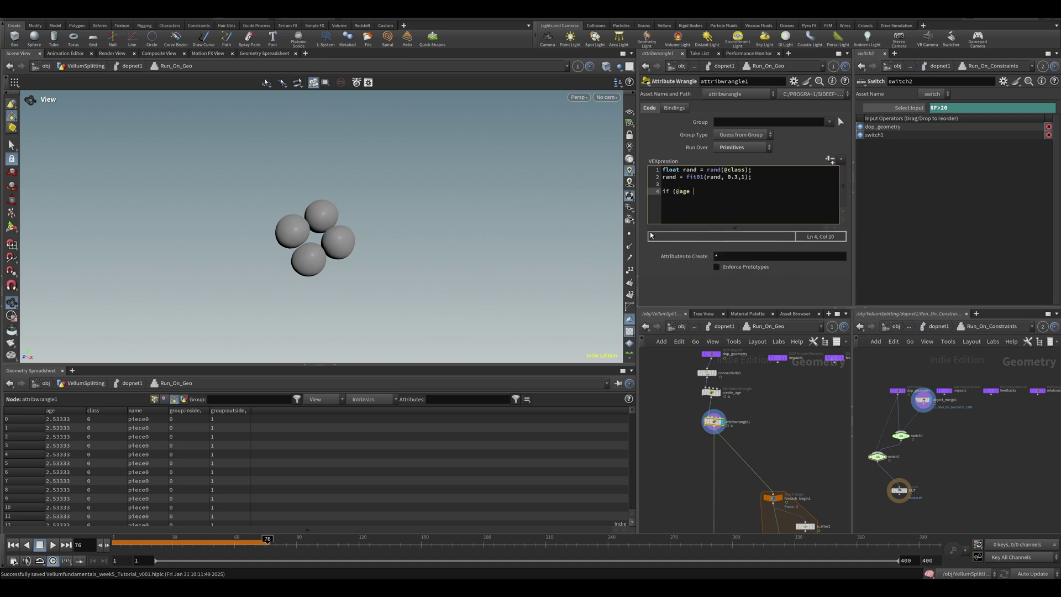
{"action": "type", "text": ">= rand && rand > 0.3"}
{"action": "type", "text": ") i@mysplit = 1;"}
{"action": "key", "text": "ctrl+s"}
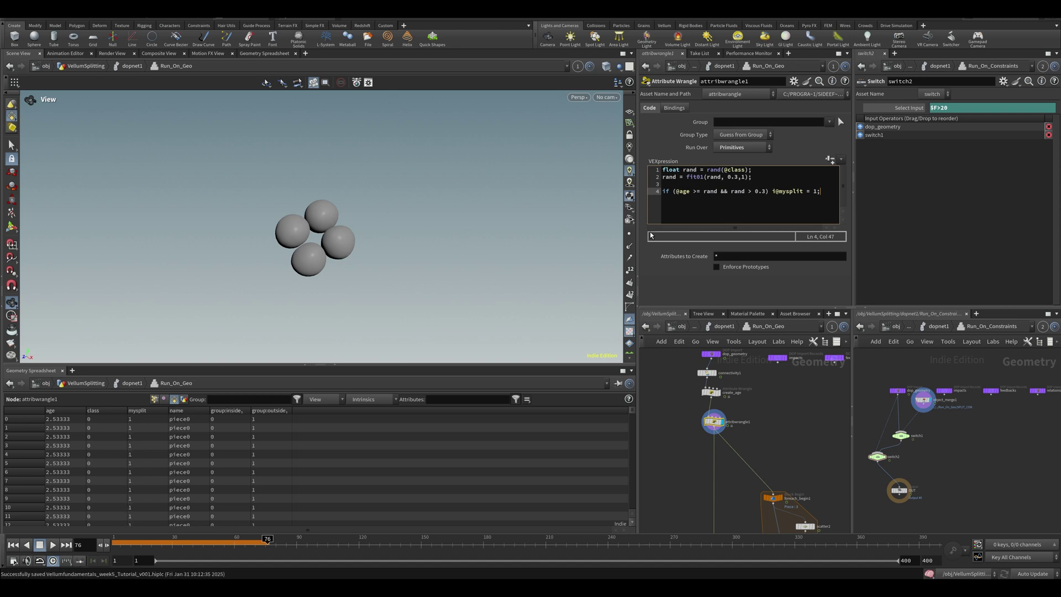
{"action": "left_click", "coordinate": [148, 411]}
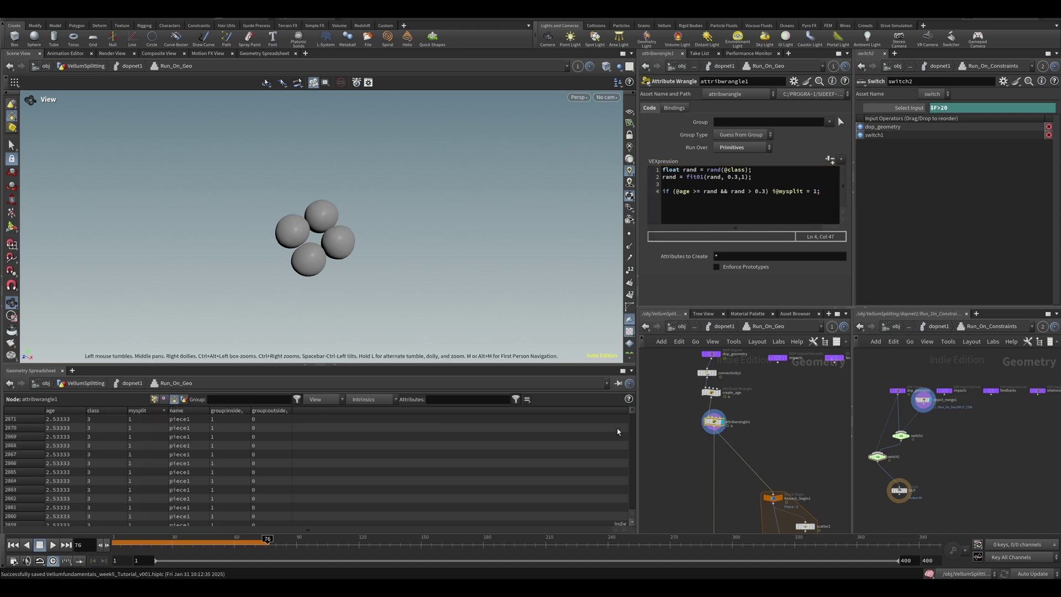
{"action": "mouse_move", "coordinate": [632, 412]}
{"action": "left_mouse_down"}
{"action": "mouse_move", "coordinate": [629, 531]}
{"action": "mouse_move", "coordinate": [631, 418]}
{"action": "left_mouse_up"}
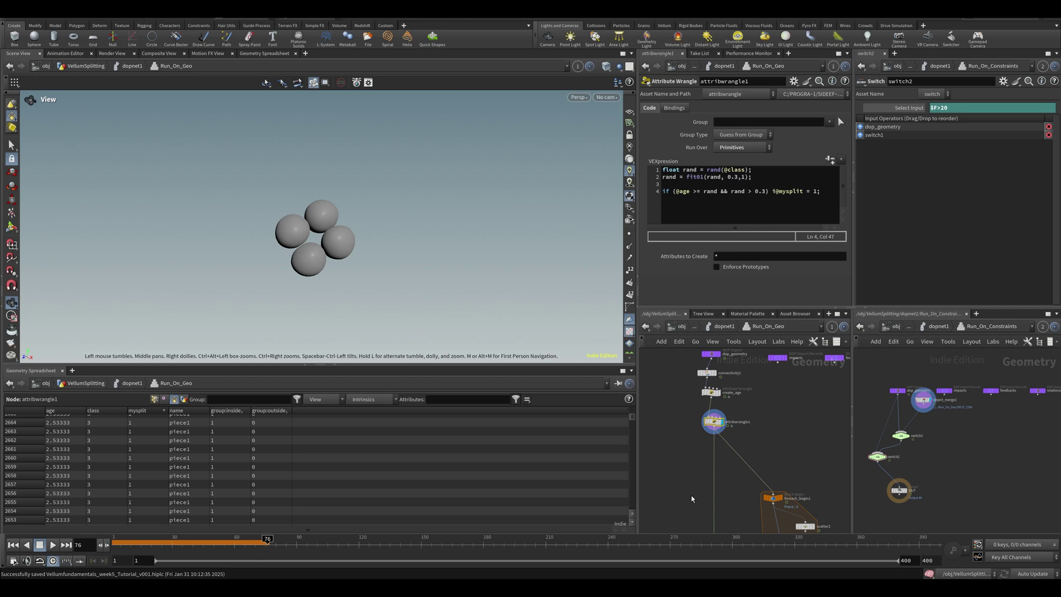
- Insert a new Attribute Wrangle in the second for-each loop, directly below its begin node and above the Vellum cloth constraint
{"action": "middle_click_drag", "start_coordinate": [716, 502], "coordinate": [677, 355]}
{"action": "middle_click_drag", "start_coordinate": [688, 525], "coordinate": [678, 457]}
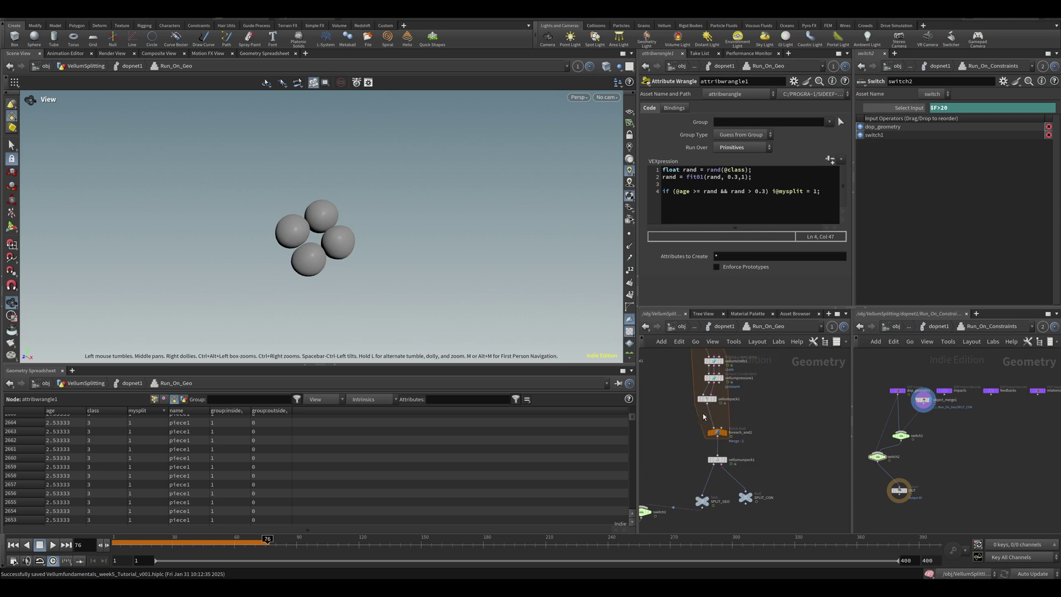
{"action": "key", "text": "Tab"}
{"action": "type", "text": "aw"}
{"action": "key", "text": "Return"}
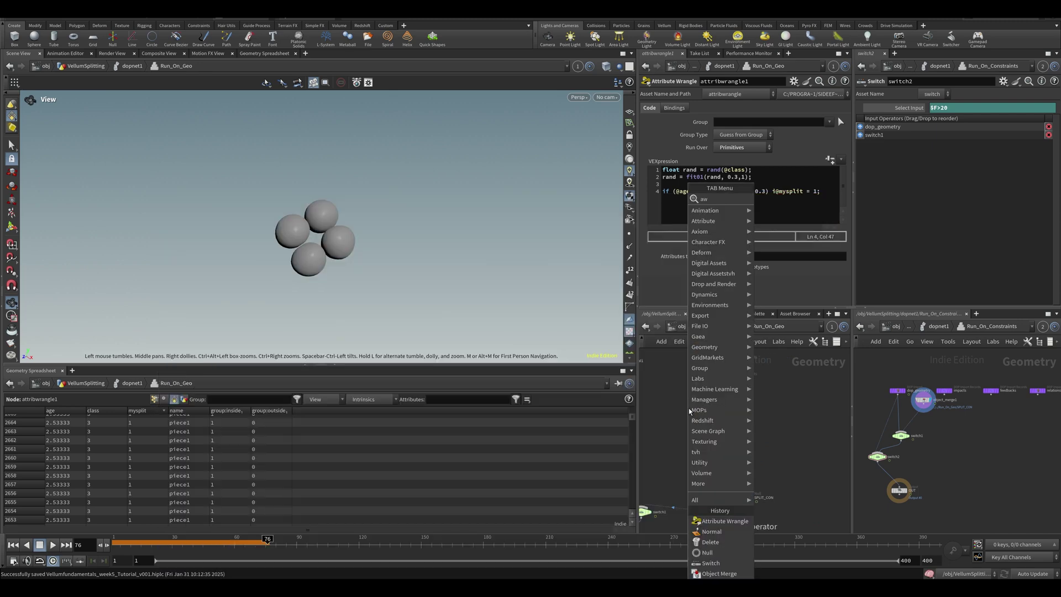
{"action": "left_click", "coordinate": [697, 411]}
{"action": "left_click", "coordinate": [700, 417]}
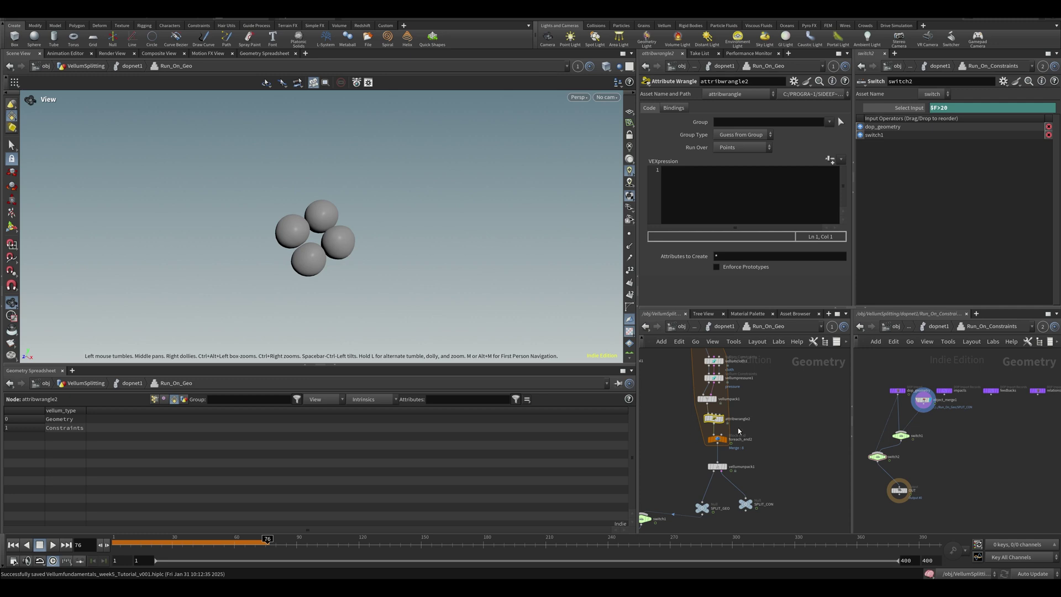
{"action": "key", "text": "ctrl+x"}
{"action": "middle_click_drag", "start_coordinate": [717, 411], "coordinate": [712, 450]}
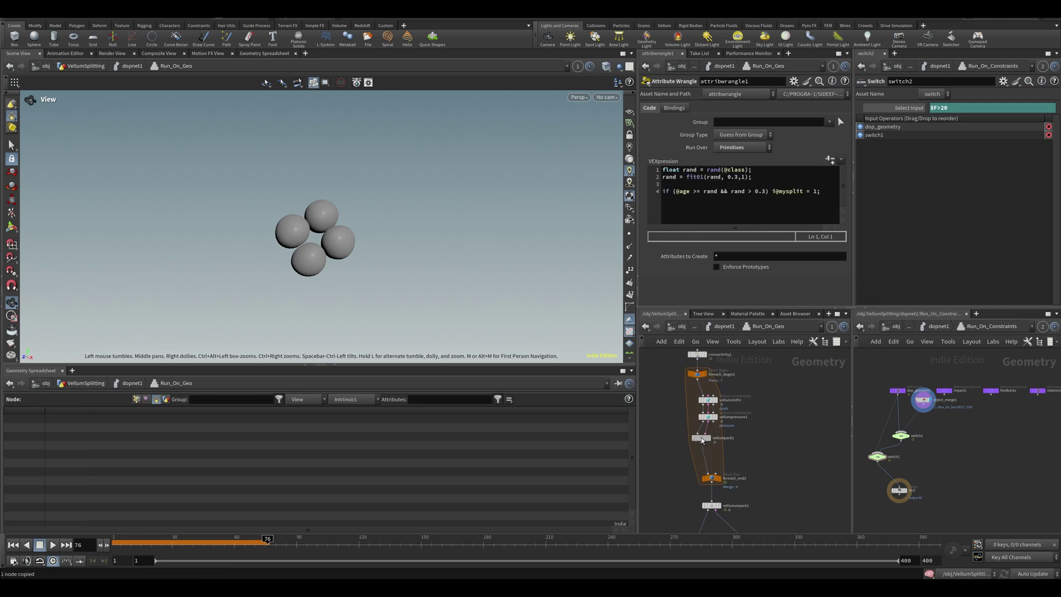
{"action": "left_click_drag", "start_coordinate": [703, 439], "coordinate": [706, 451]}
{"action": "key", "text": "ctrl+v"}
{"action": "left_click_drag", "start_coordinate": [701, 394], "coordinate": [700, 391]}
- Set attribwrangle2 to run over Primitives with the code lines f@age = 0; and i@mysplit = 0; and save the scene
{"action": "left_click", "coordinate": [702, 190]}
{"action": "left_click", "coordinate": [740, 147]}
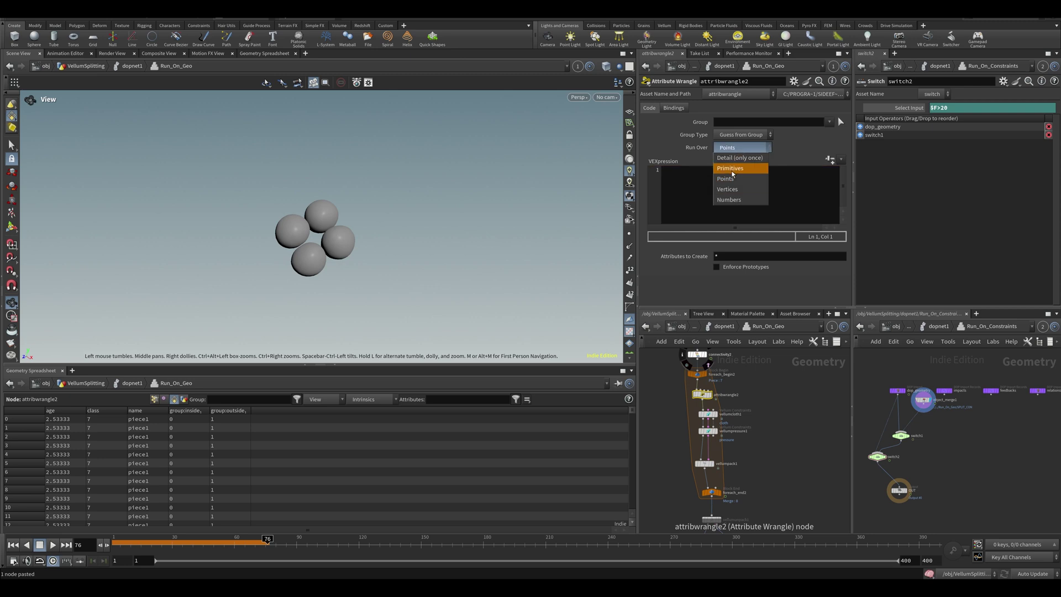
{"action": "left_click", "coordinate": [733, 171]}
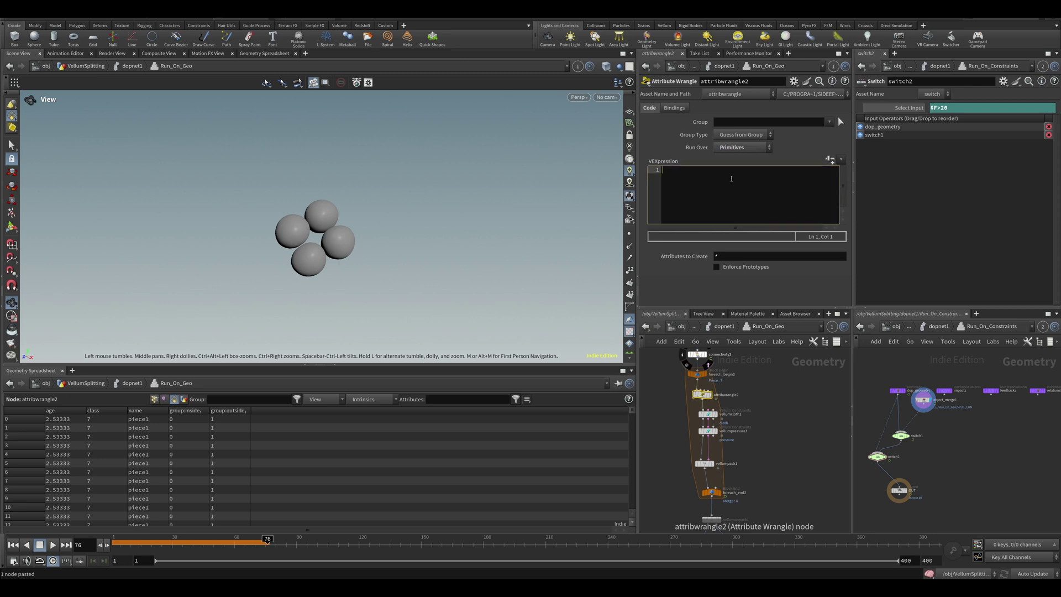
{"action": "type", "text": "f@age = 0;"}
{"action": "key", "text": "Return"}
{"action": "type", "text": "i@mysplit = 0;"}
{"action": "key", "text": "ctrl+s"}
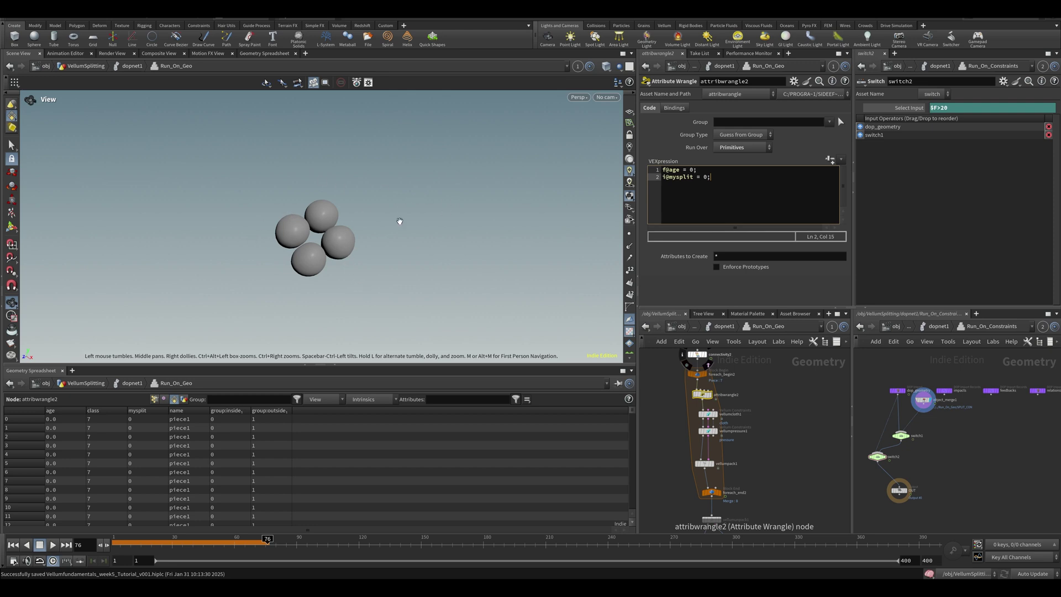
- Go up to dopnet1 and play the simulation through the first split to about frame 54
{"action": "middle_click_drag", "start_coordinate": [668, 409], "coordinate": [691, 402]}
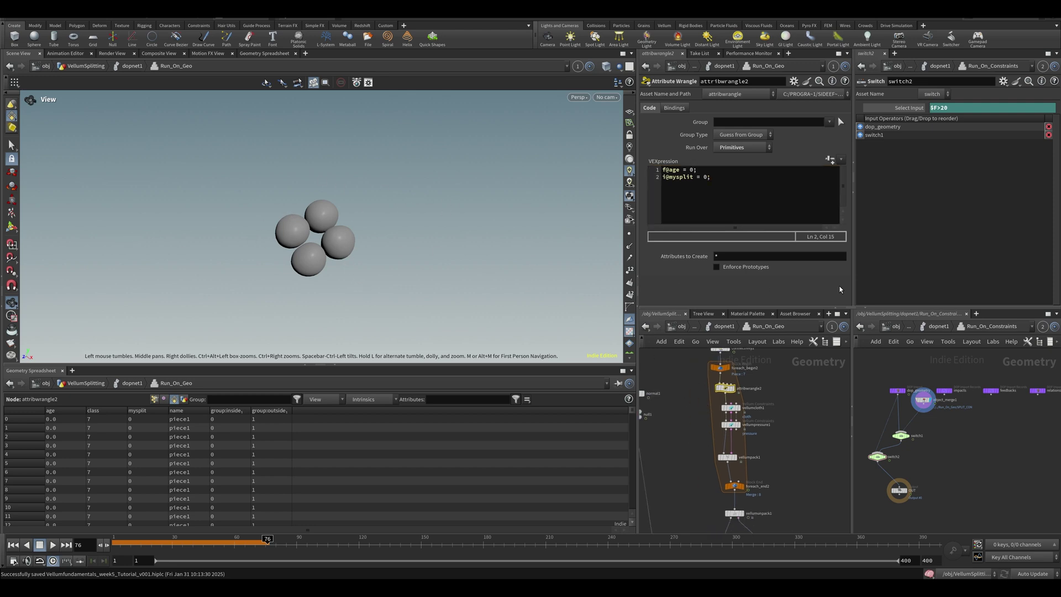
{"action": "left_click", "coordinate": [721, 326]}
{"action": "key", "text": "Up"}
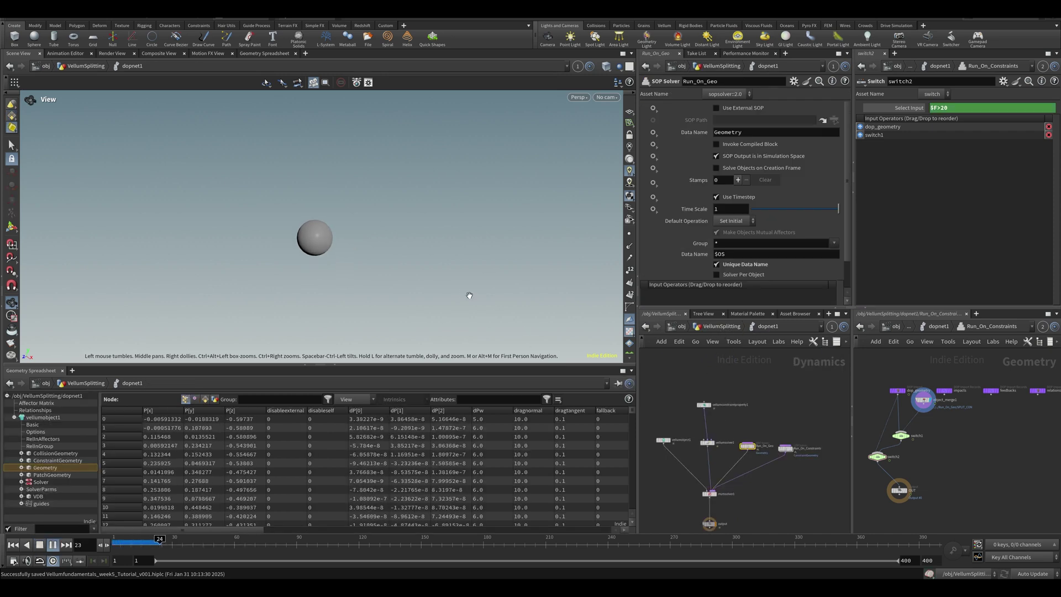
{"action": "key", "text": "Up"}
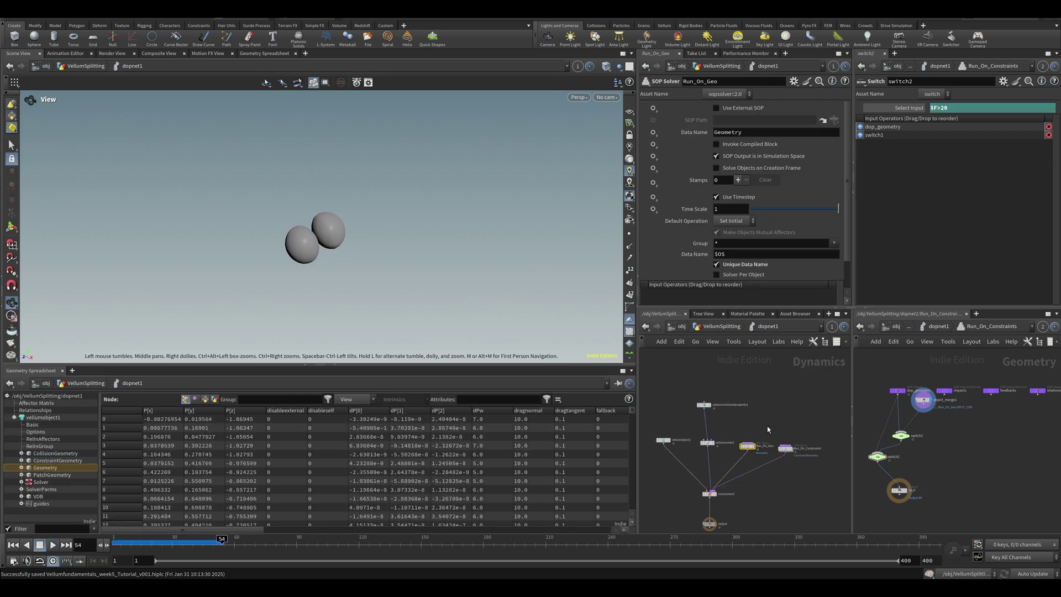
- Return to Run_On_Geo, select null1 and examine its age and mysplit primitive attributes just after the split, around frames 31 to 33
{"action": "mouse_move", "coordinate": [749, 449]}
{"action": "double_click", "coordinate": [752, 450]}
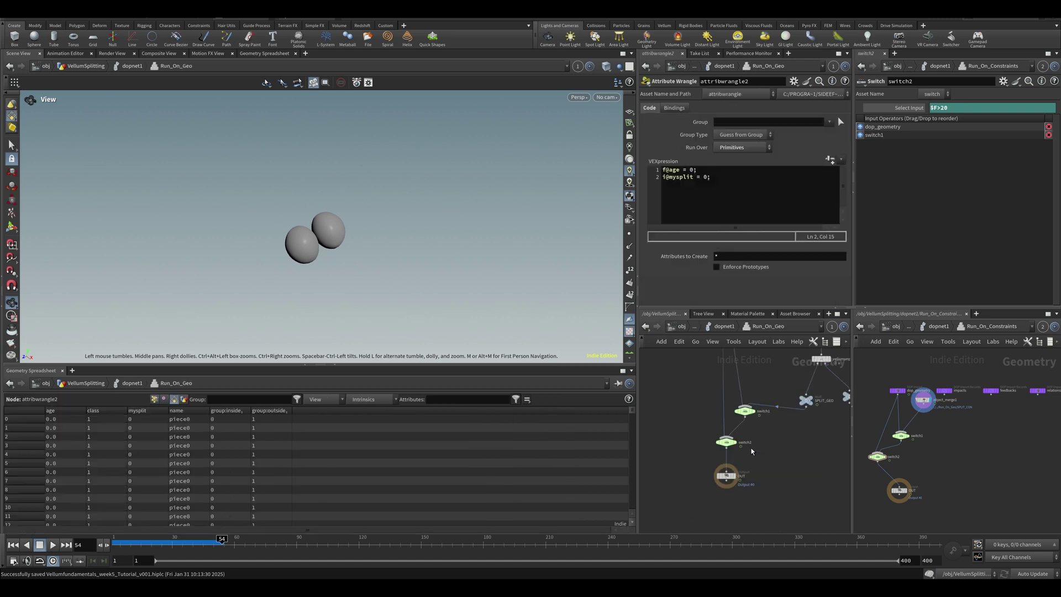
{"action": "middle_click_drag", "start_coordinate": [717, 445], "coordinate": [714, 496]}
{"action": "left_click", "coordinate": [733, 445]}
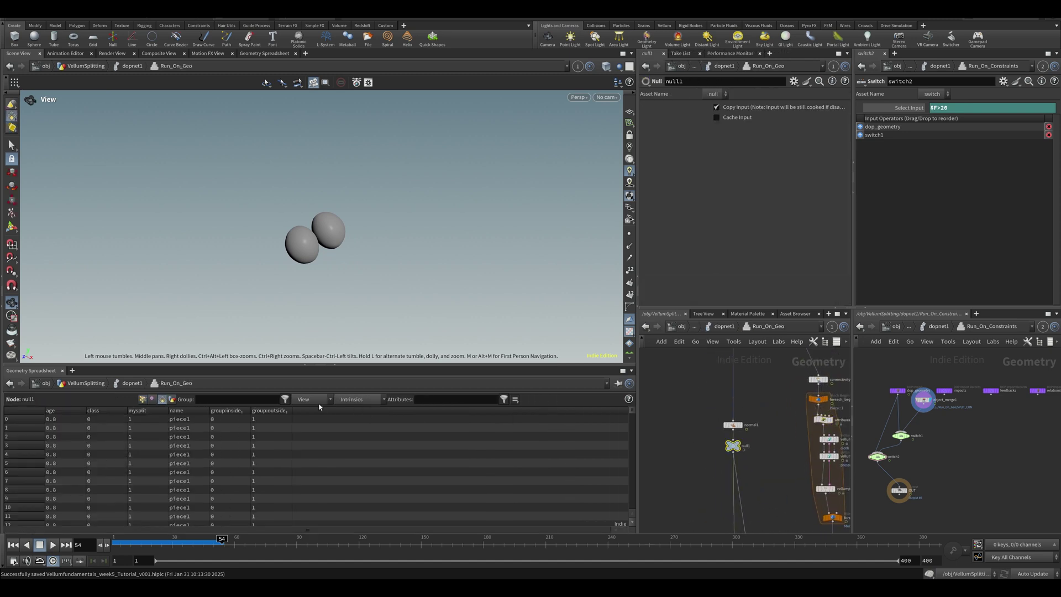
{"action": "left_click", "coordinate": [173, 544]}
{"action": "mouse_move", "coordinate": [173, 545]}
{"action": "left_mouse_down"}
{"action": "mouse_move", "coordinate": [165, 545]}
{"action": "mouse_move", "coordinate": [188, 545]}
{"action": "mouse_move", "coordinate": [179, 545]}
{"action": "left_mouse_up"}
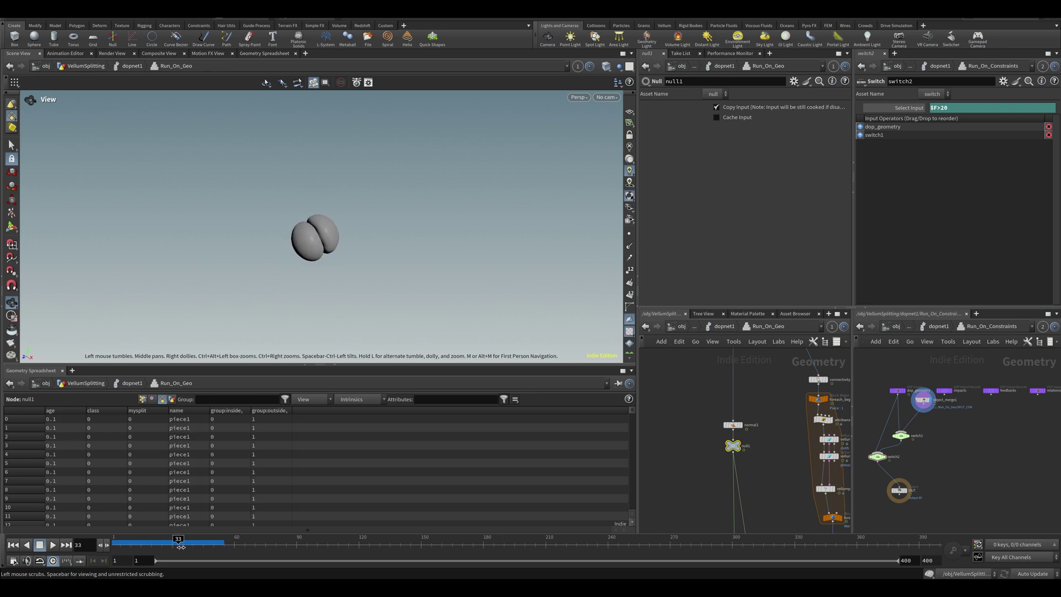
{"action": "key", "text": "Left"}
{"action": "key", "text": "Left"}
{"action": "key", "text": "Left"}
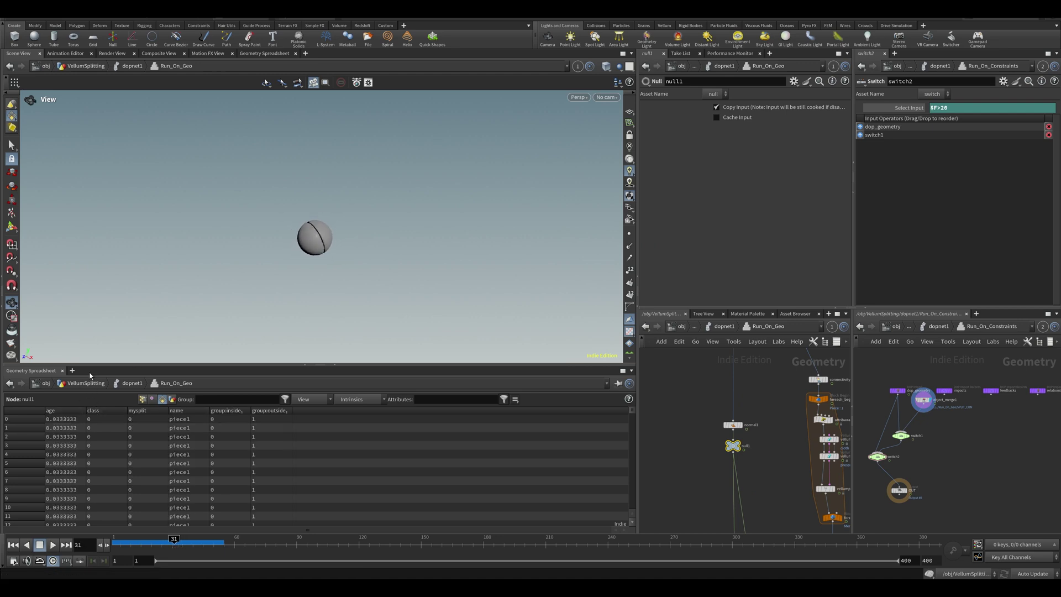
{"action": "key", "text": "Right"}
{"action": "key", "text": "Up"}
{"action": "key", "text": "Up"}
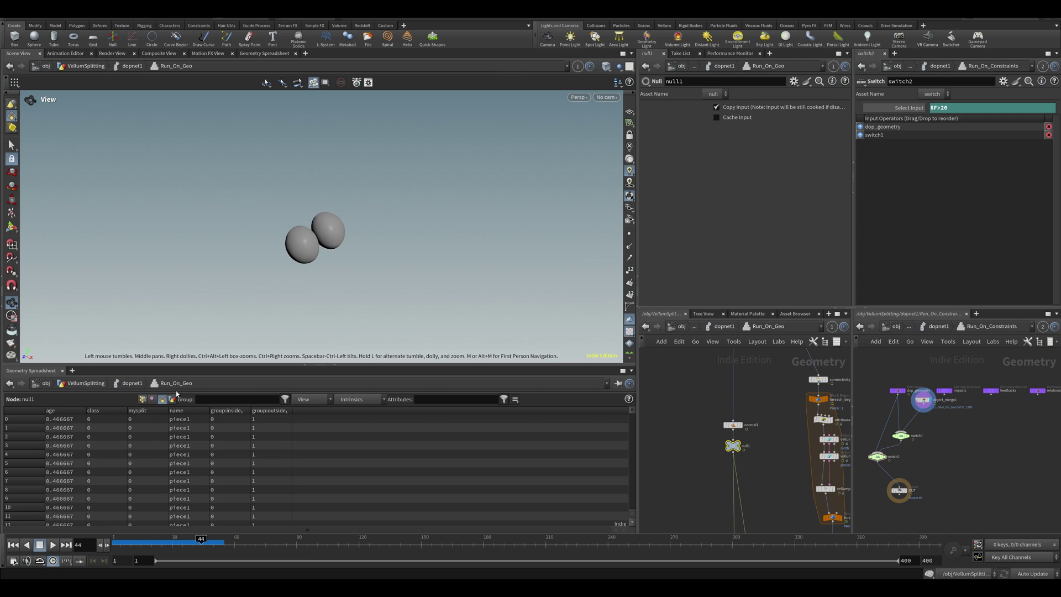
- Go back to frame 29 and step forward to frame 48, examining how age and mysplit change on null1
{"action": "left_click_drag", "start_coordinate": [184, 553], "coordinate": [173, 547]}
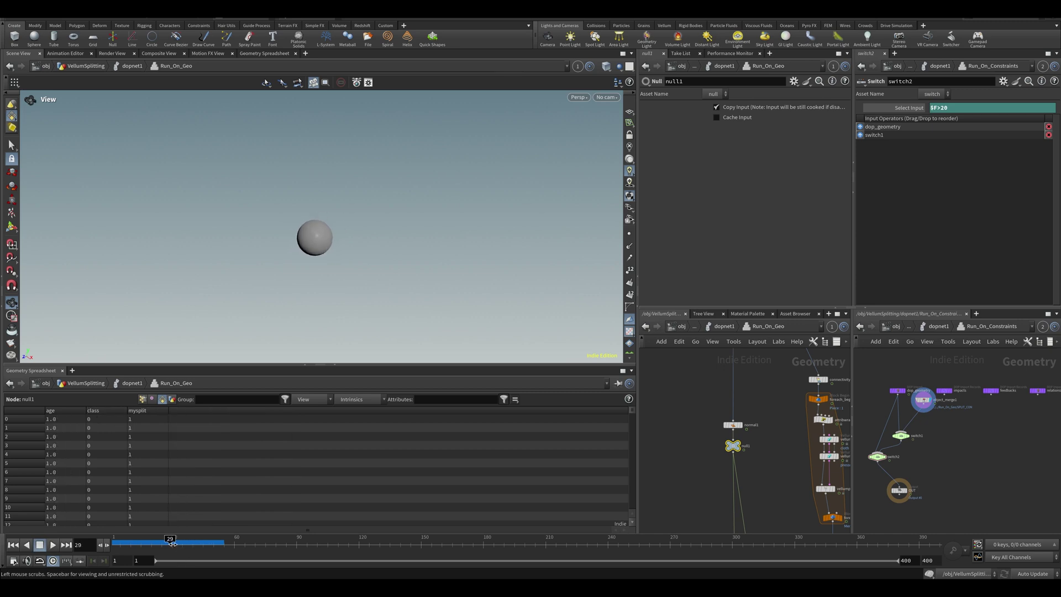
{"action": "key", "text": "Right"}
{"action": "key", "text": "Right"}
{"action": "key", "text": "Right"}
{"action": "key", "text": "Right"}
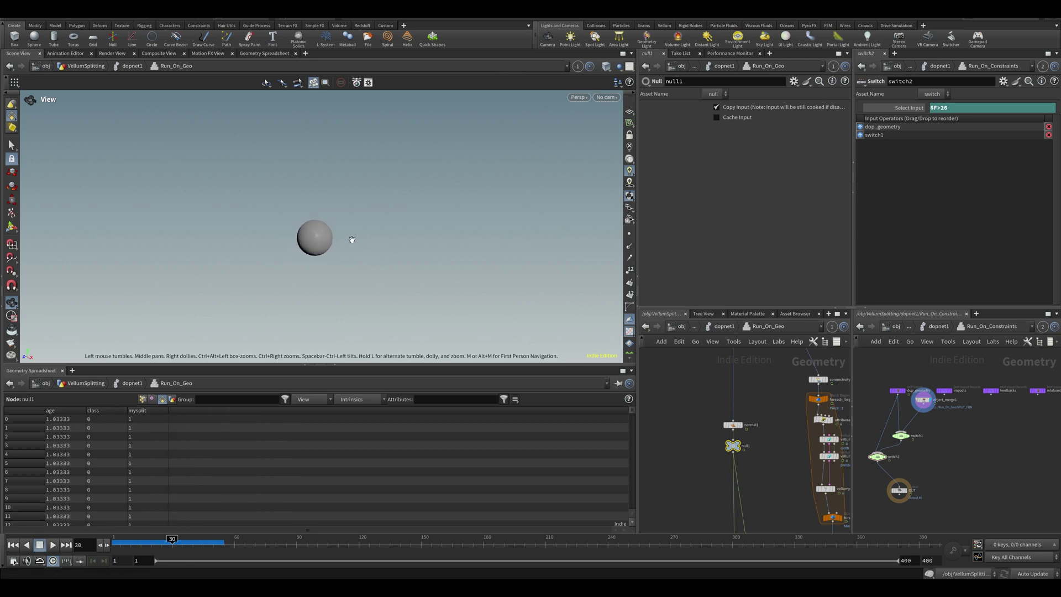
{"action": "key", "text": "Right"}
{"action": "key", "text": "Right"}
{"action": "key", "text": "Right"}
{"action": "key", "text": "Right"}
{"action": "key", "text": "Right"}
{"action": "key", "text": "Right"}
{"action": "key", "text": "Right"}
{"action": "key", "text": "Right"}
{"action": "key", "text": "Right"}
{"action": "key", "text": "Right"}
{"action": "key", "text": "Right"}
{"action": "key", "text": "Right"}
{"action": "key", "text": "Right"}
{"action": "key", "text": "Right"}
{"action": "key", "text": "Right"}
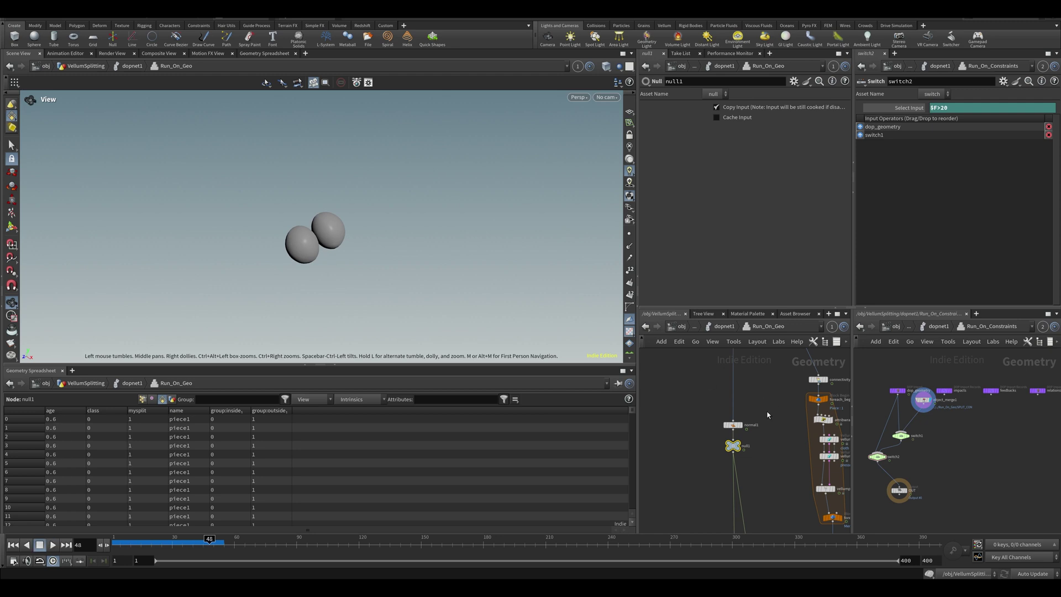
- Save the scene and delete the switch1 and switch2 nodes above OUT in Run_On_Geo
{"action": "middle_click_drag", "start_coordinate": [709, 438], "coordinate": [695, 406]}
{"action": "key", "text": "ctrl+s"}
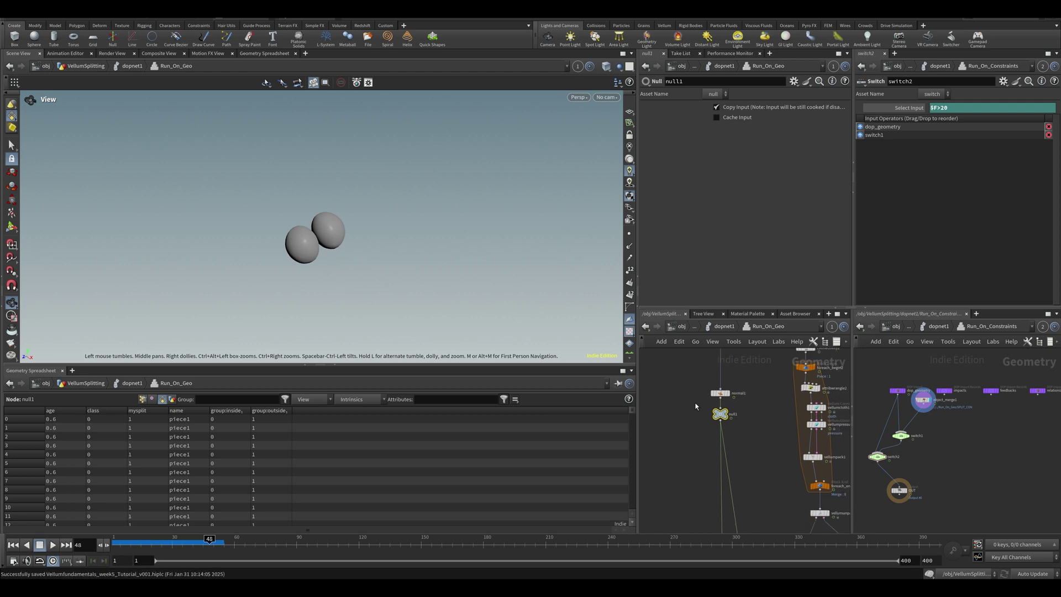
{"action": "middle_click_drag", "start_coordinate": [701, 499], "coordinate": [713, 403]}
{"action": "scroll", "coordinate": [714, 400], "scroll_direction": "down", "scroll_amount": 5}
{"action": "middle_click_drag", "start_coordinate": [708, 367], "coordinate": [685, 447]}
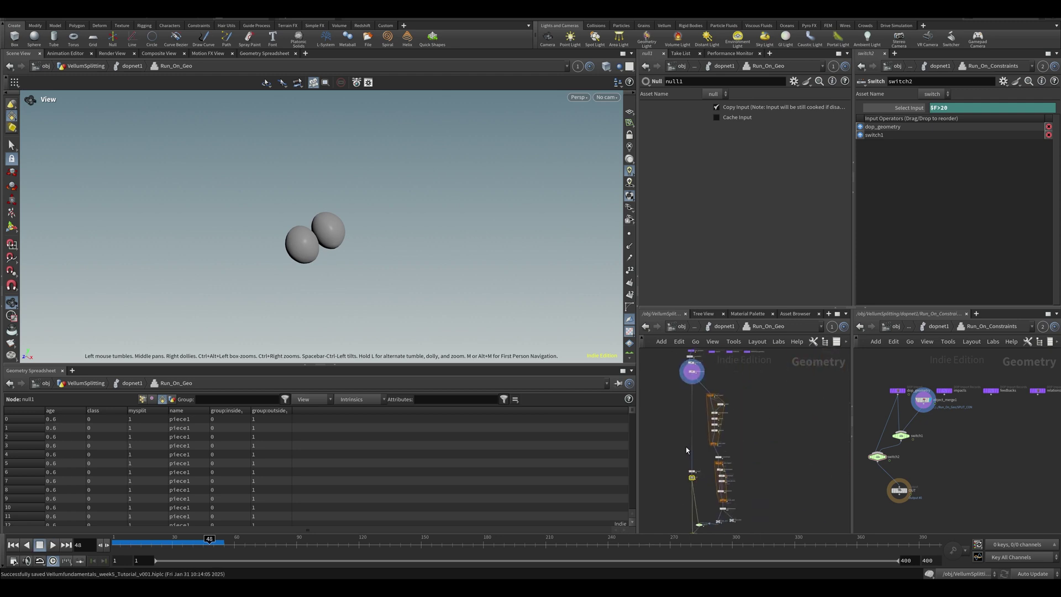
{"action": "middle_click_drag", "start_coordinate": [682, 513], "coordinate": [688, 440]}
{"action": "scroll", "coordinate": [688, 439], "scroll_direction": "up", "scroll_amount": 5}
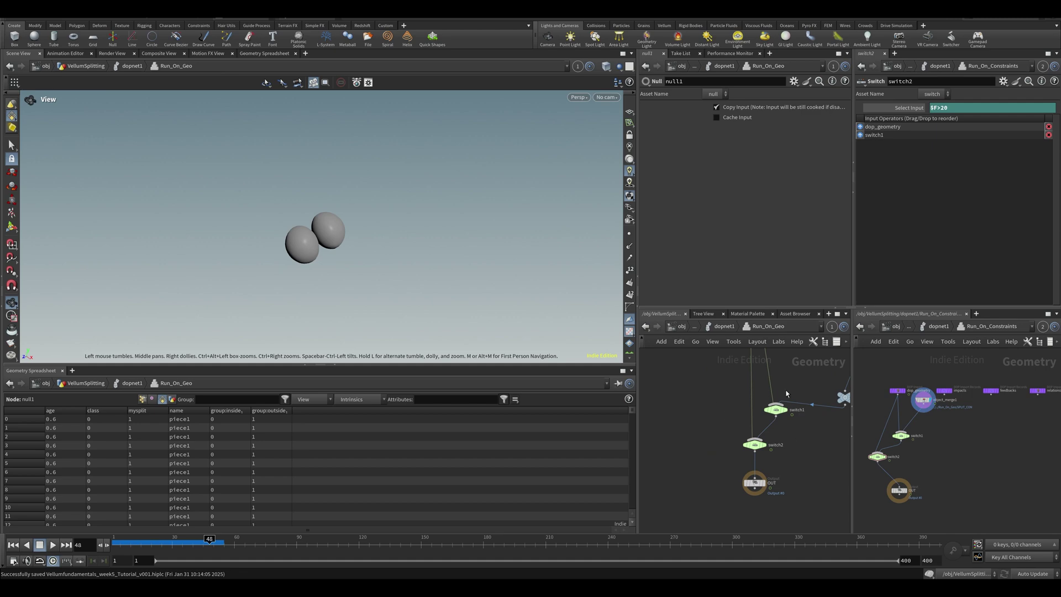
{"action": "middle_click_drag", "start_coordinate": [786, 393], "coordinate": [750, 385]}
{"action": "left_click_drag", "start_coordinate": [659, 405], "coordinate": [738, 505]}
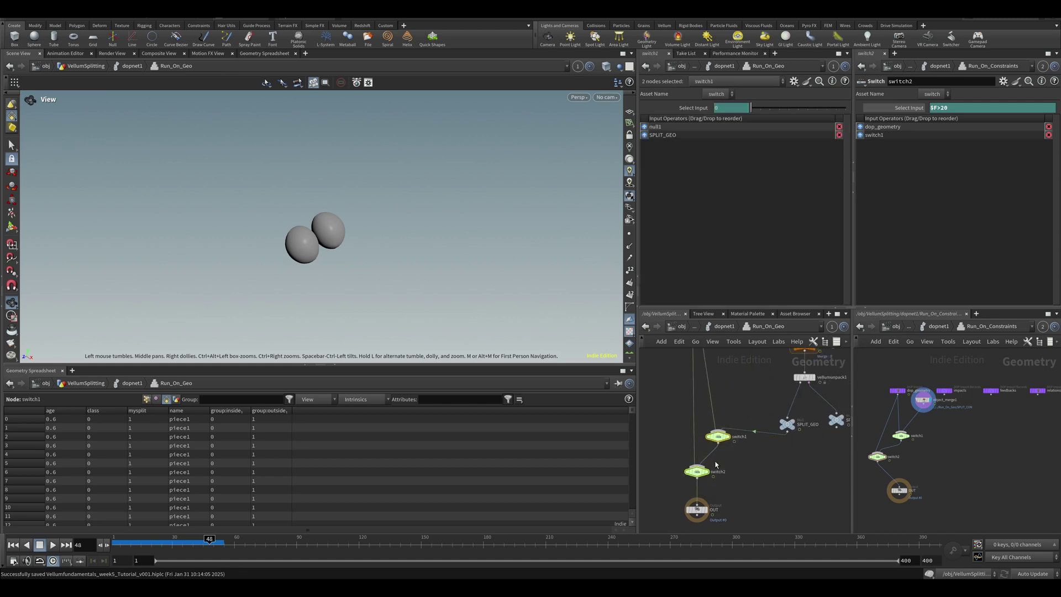
{"action": "key", "text": "Delete"}
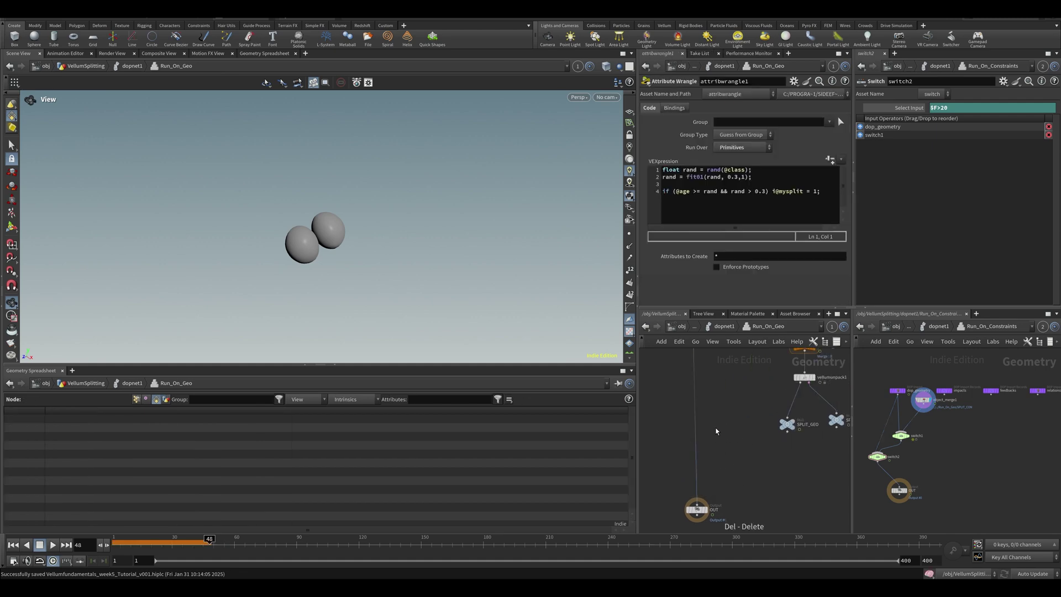
- Insert a Switch-If node on the wire above OUT in Run_On_Geo
{"action": "key", "text": "Tab"}
{"action": "type", "text": "swit"}
{"action": "key", "text": "Down"}
{"action": "key", "text": "Return"}
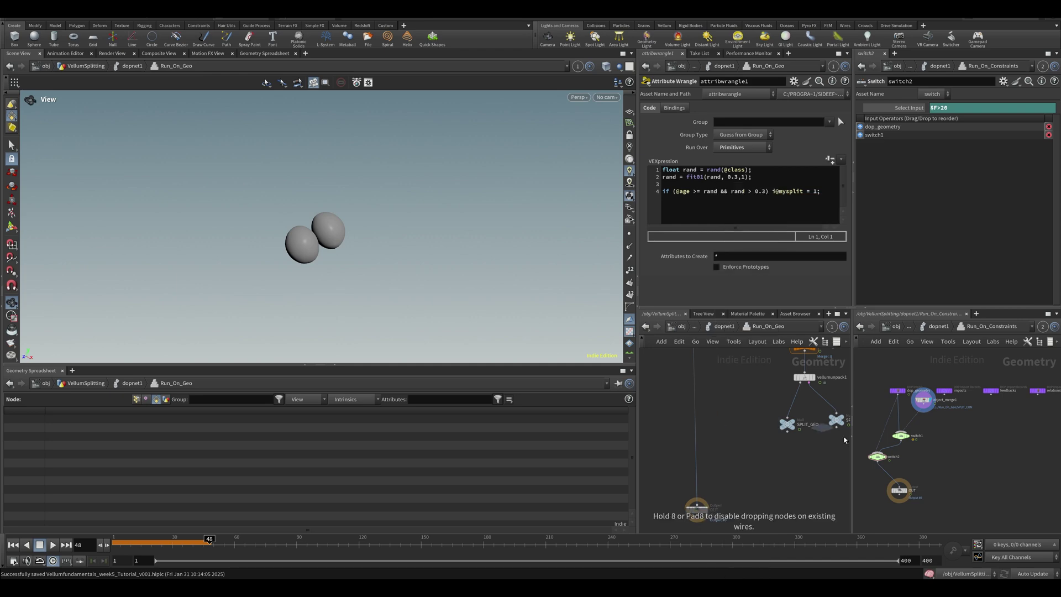
{"action": "left_click", "coordinate": [696, 456]}
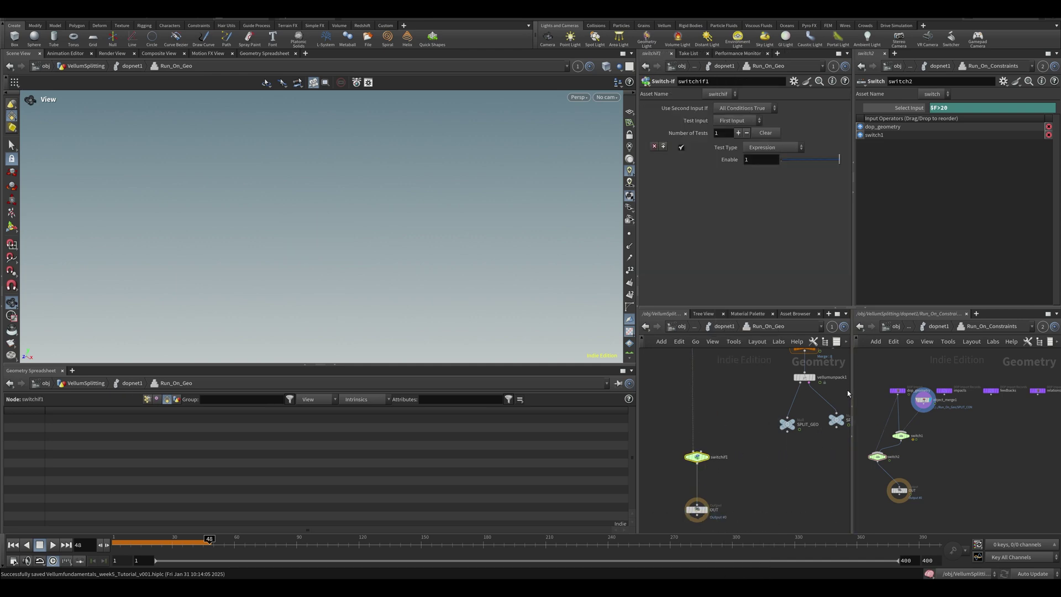
{"action": "key", "text": "u"}
{"action": "key", "text": "Tab"}
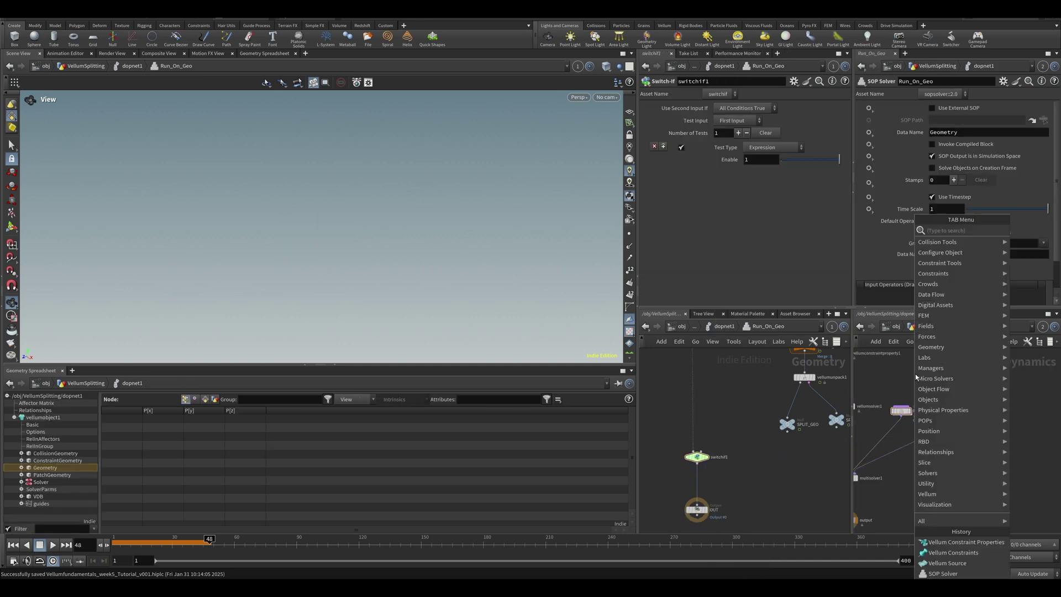
{"action": "type", "text": "sop sol"}
{"action": "key", "text": "Return"}
{"action": "left_click", "coordinate": [914, 375]}
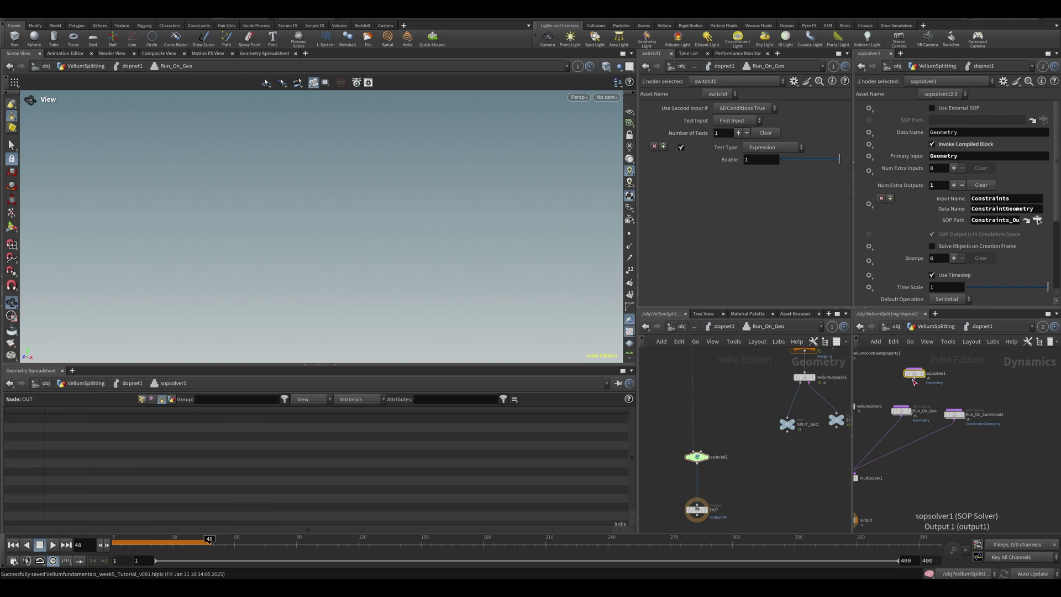
{"action": "key", "text": "Delete"}
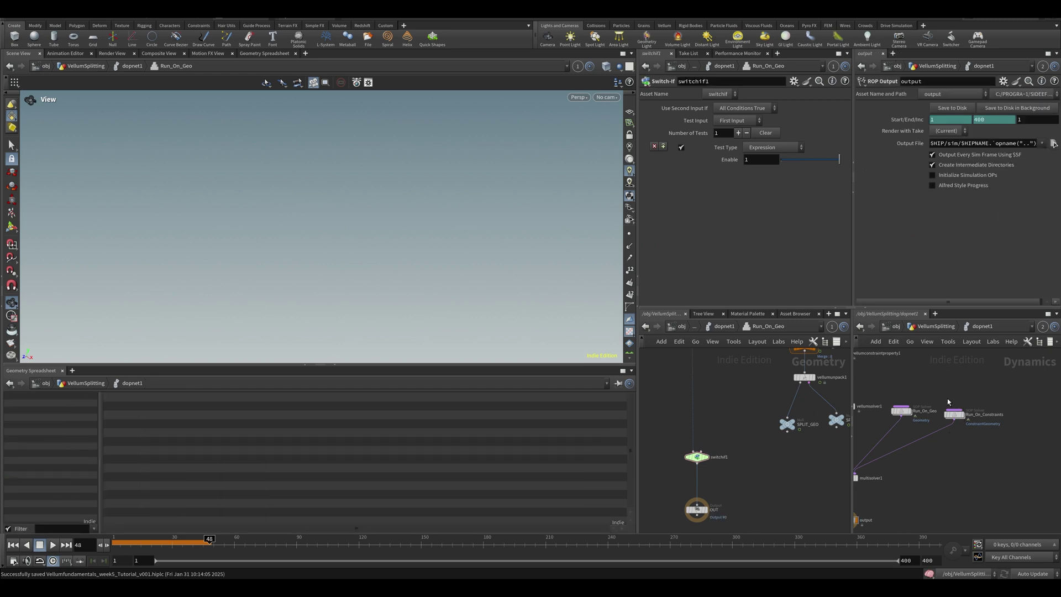
- Wire SPLIT_GEO into switchif1 as its second input and set the Test Type to Attribute Value
{"action": "left_click", "coordinate": [700, 450]}
{"action": "left_click", "coordinate": [787, 432]}
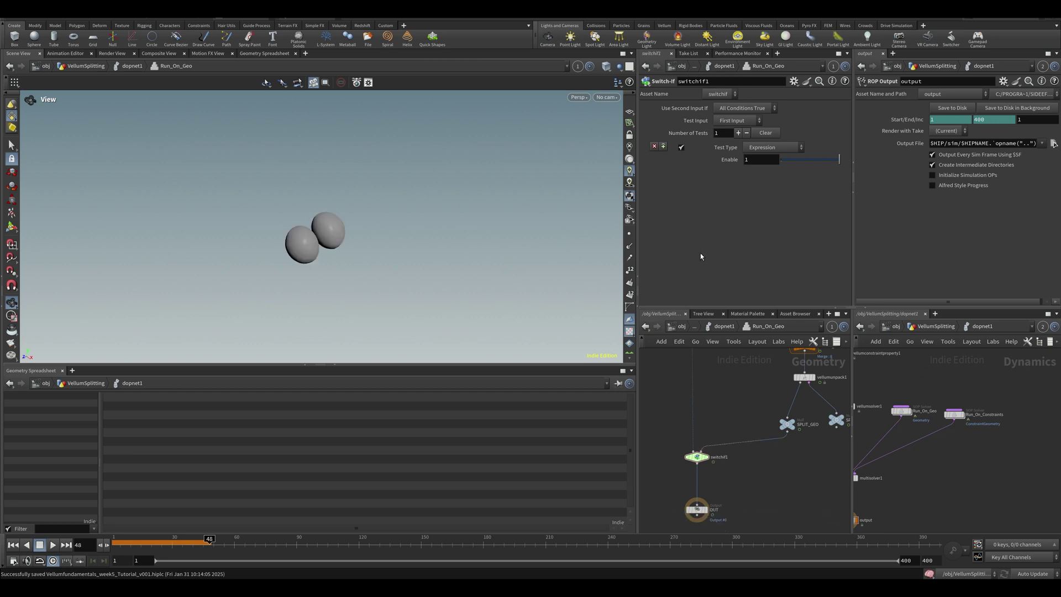
{"action": "left_click", "coordinate": [747, 148]}
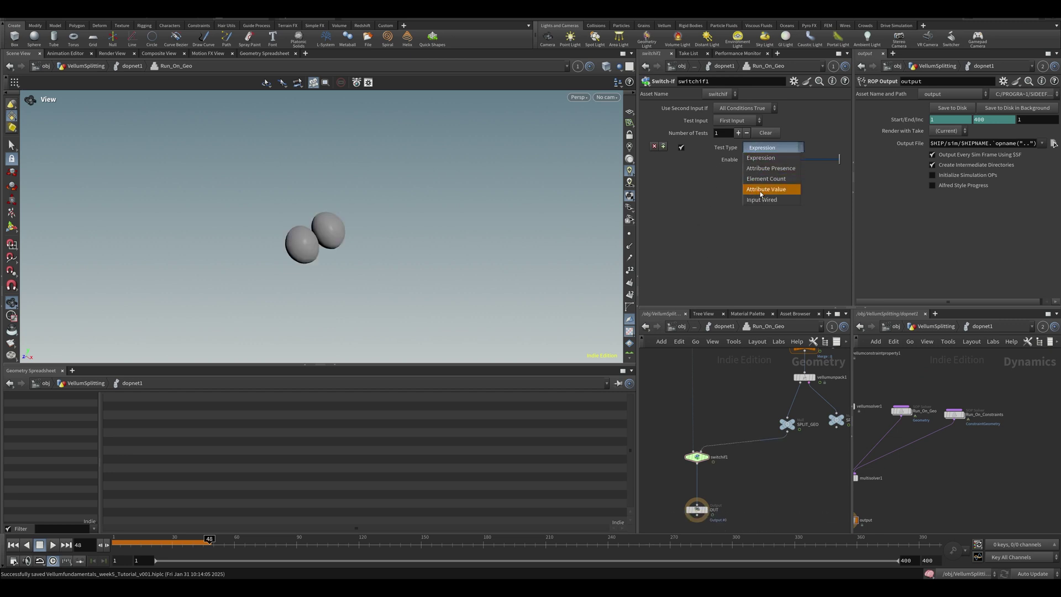
{"action": "left_click", "coordinate": [760, 190]}
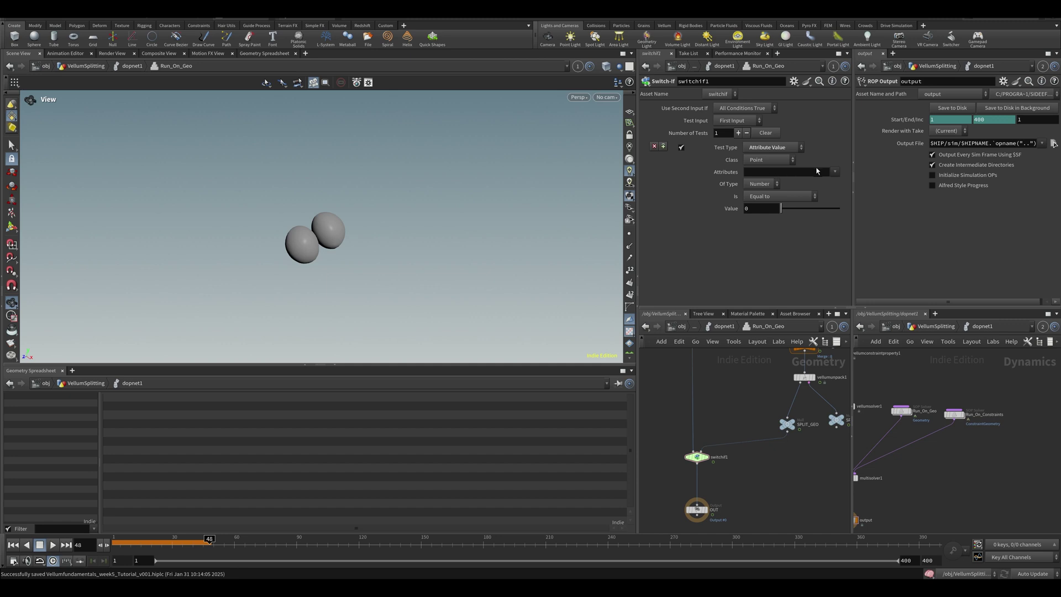
- Check which attributes are available for the switchif1 test, inspecting attribwrangle1, and reselect switchif1
{"action": "left_click", "coordinate": [835, 172]}
{"action": "left_click", "coordinate": [774, 173]}
{"action": "left_click", "coordinate": [772, 171]}
{"action": "middle_click_drag", "start_coordinate": [696, 360], "coordinate": [734, 538]}
{"action": "left_click", "coordinate": [733, 439]}
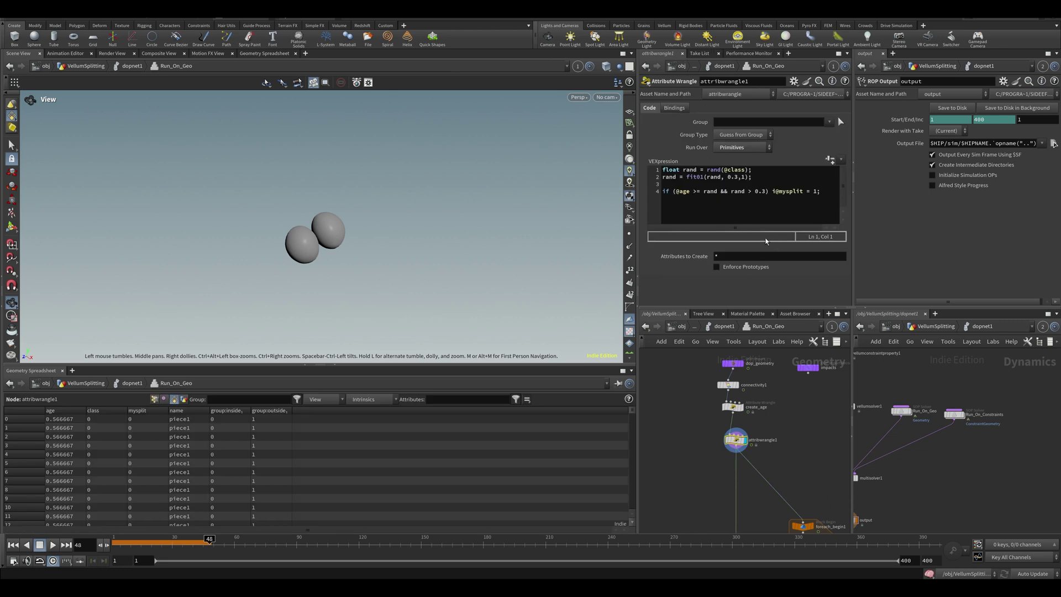
{"action": "middle_click_drag", "start_coordinate": [738, 500], "coordinate": [736, 357]}
{"action": "left_click", "coordinate": [720, 453]}
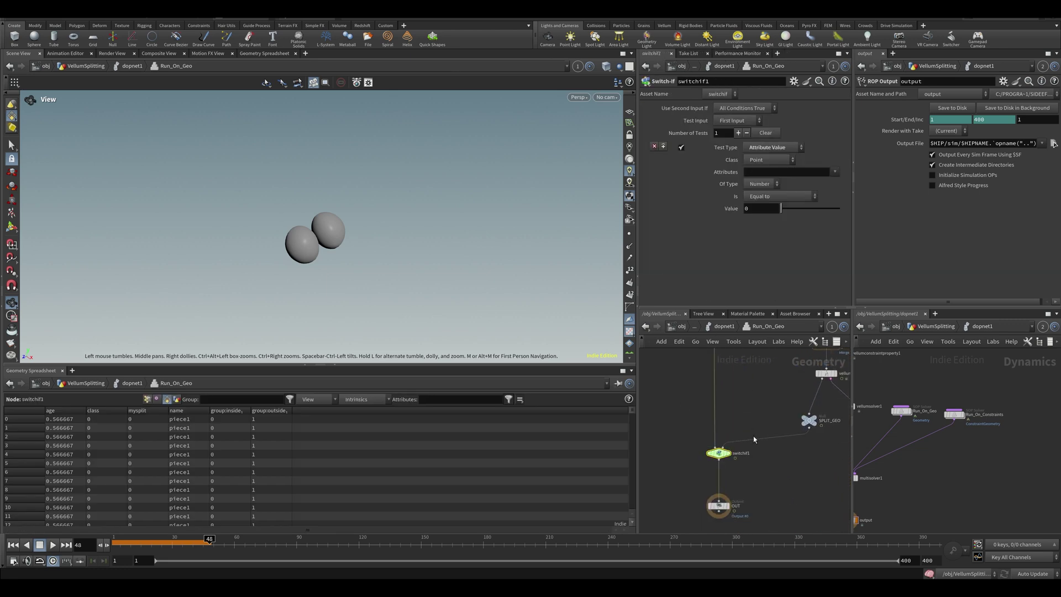
- Make switchif1 test whether the Primitive attribute mysplit is Greater than or Equal to 1, and save the scene
{"action": "left_click", "coordinate": [805, 169]}
{"action": "type", "text": "mysplit"}
{"action": "left_click", "coordinate": [769, 160]}
{"action": "left_click", "coordinate": [762, 182]}
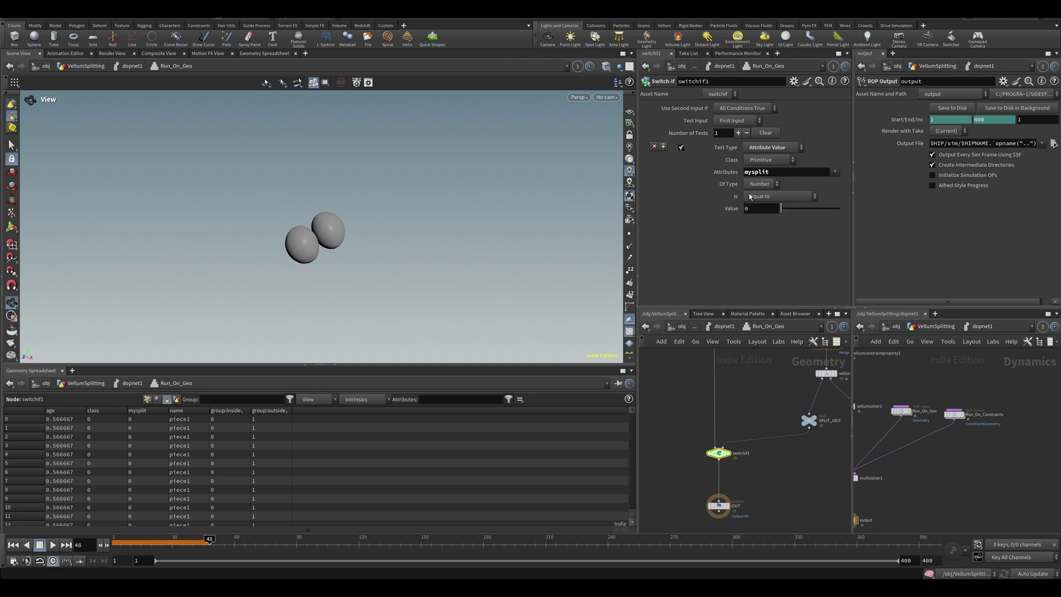
{"action": "left_click", "coordinate": [761, 197]}
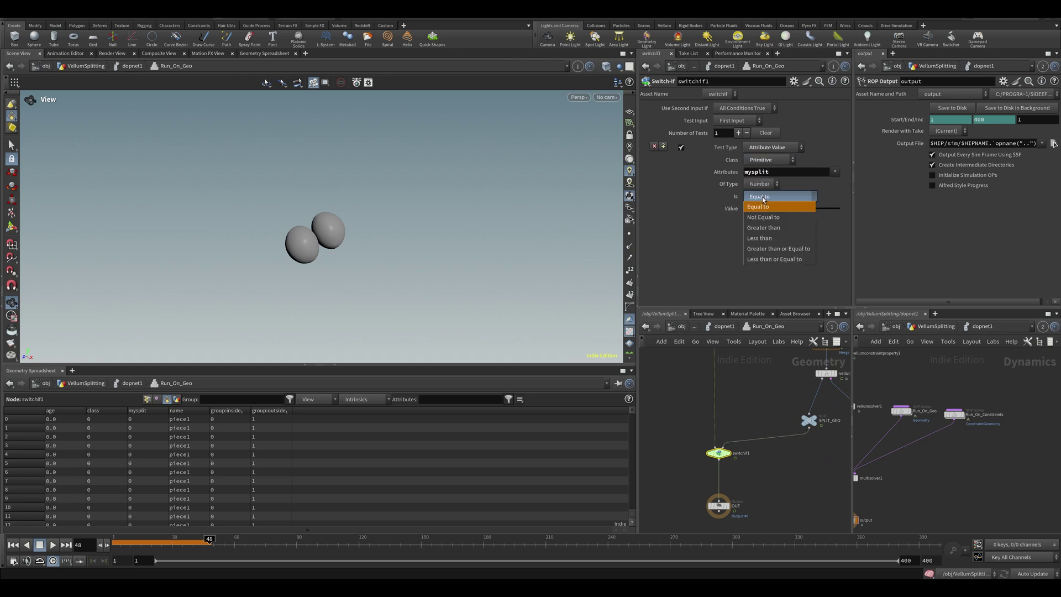
{"action": "left_click", "coordinate": [784, 250]}
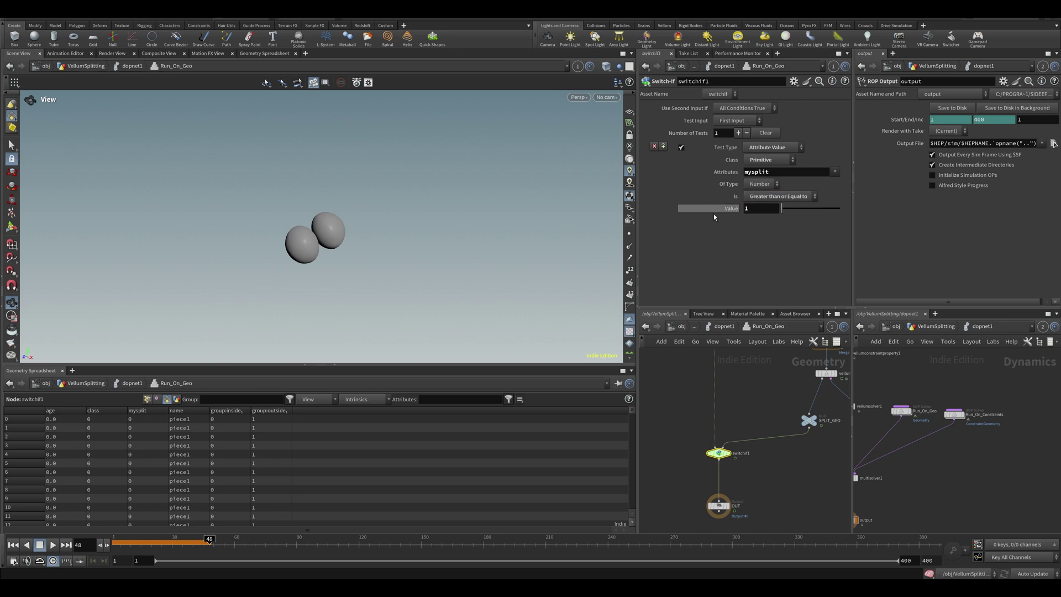
{"action": "key", "text": "ctrl+s"}
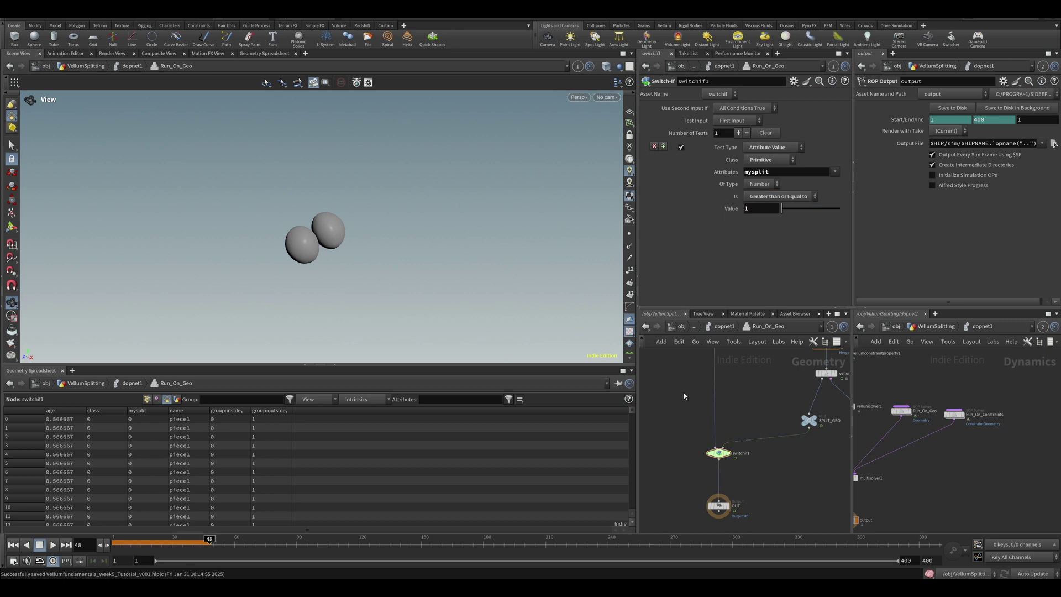
- Change the comparison in switchif1 to Equal to and save the scene
{"action": "left_click", "coordinate": [771, 198]}
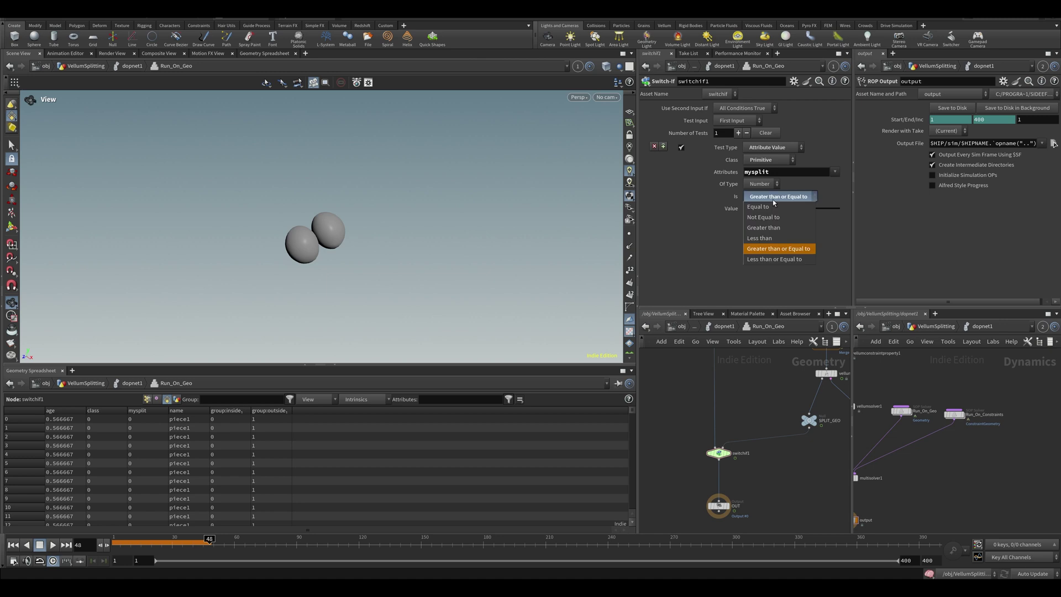
{"action": "left_click", "coordinate": [772, 200]}
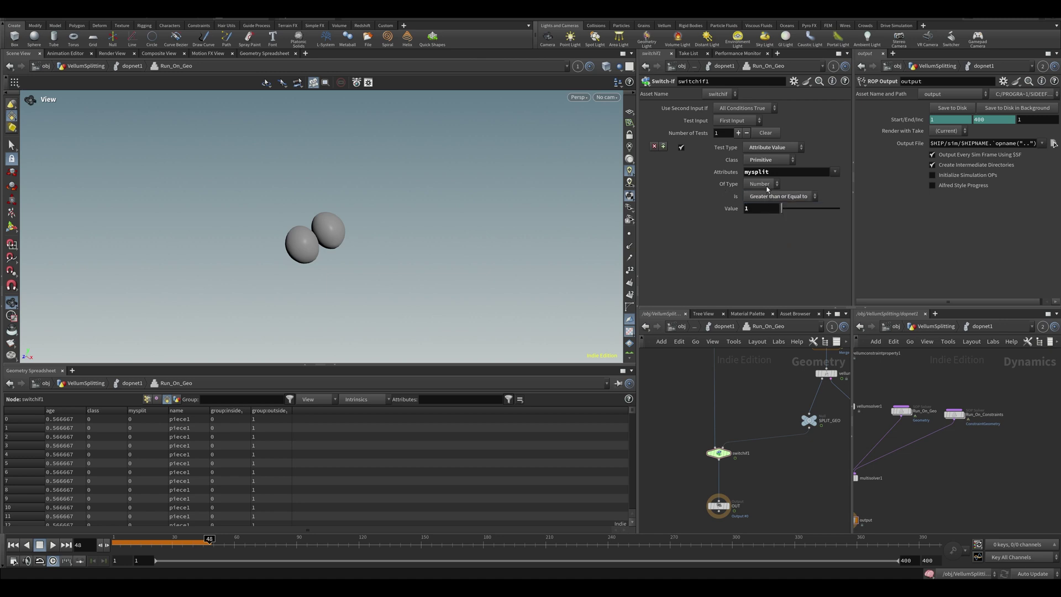
{"action": "left_click", "coordinate": [777, 198]}
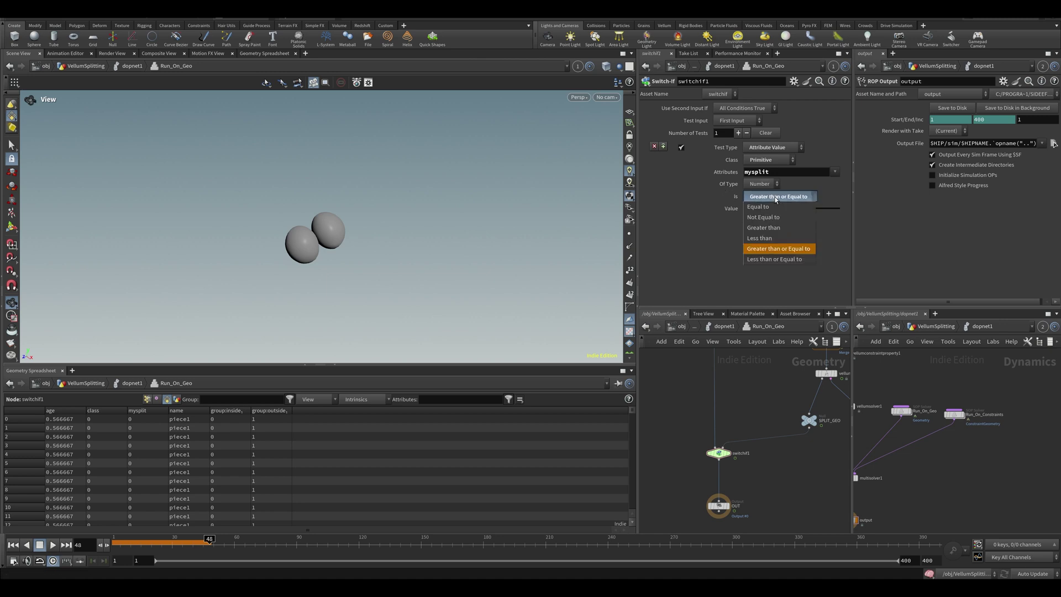
{"action": "left_click", "coordinate": [767, 206]}
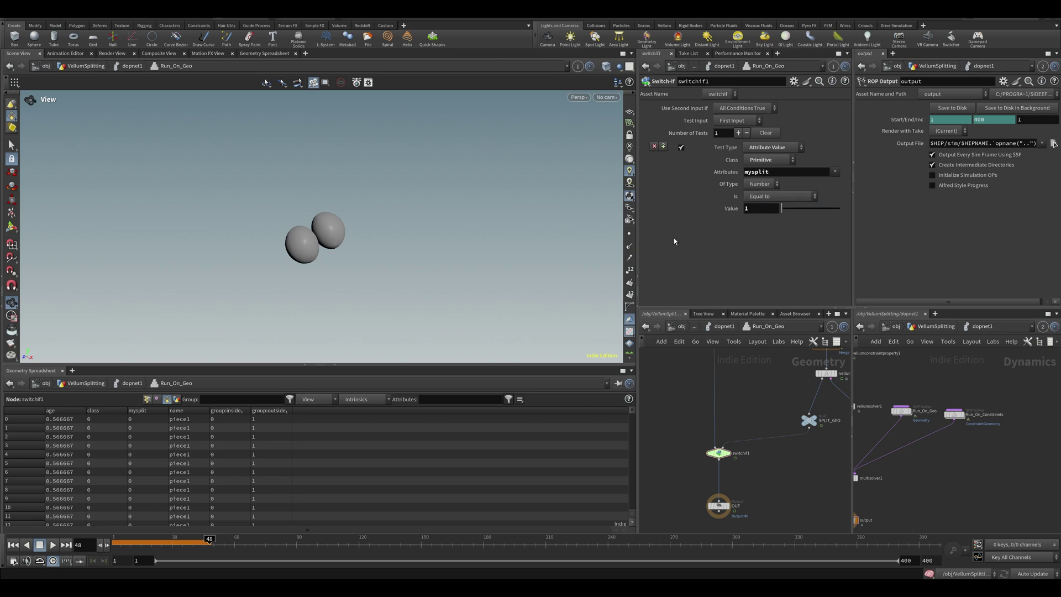
{"action": "key", "text": "ctrl+s"}
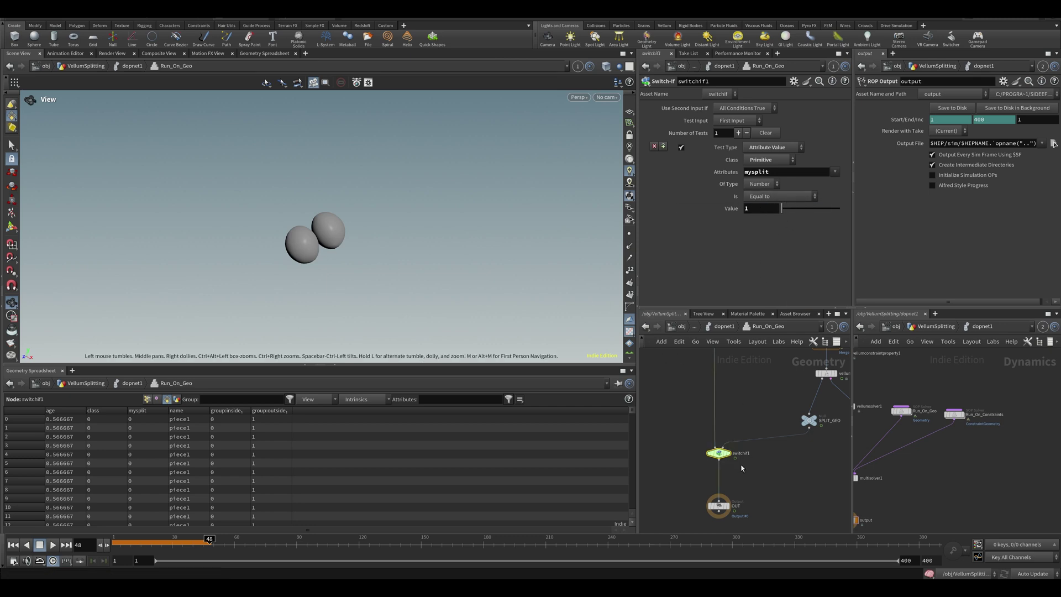
{"action": "scroll", "coordinate": [750, 454], "scroll_direction": "down", "scroll_amount": 3}
{"action": "key", "text": "ctrl+s"}
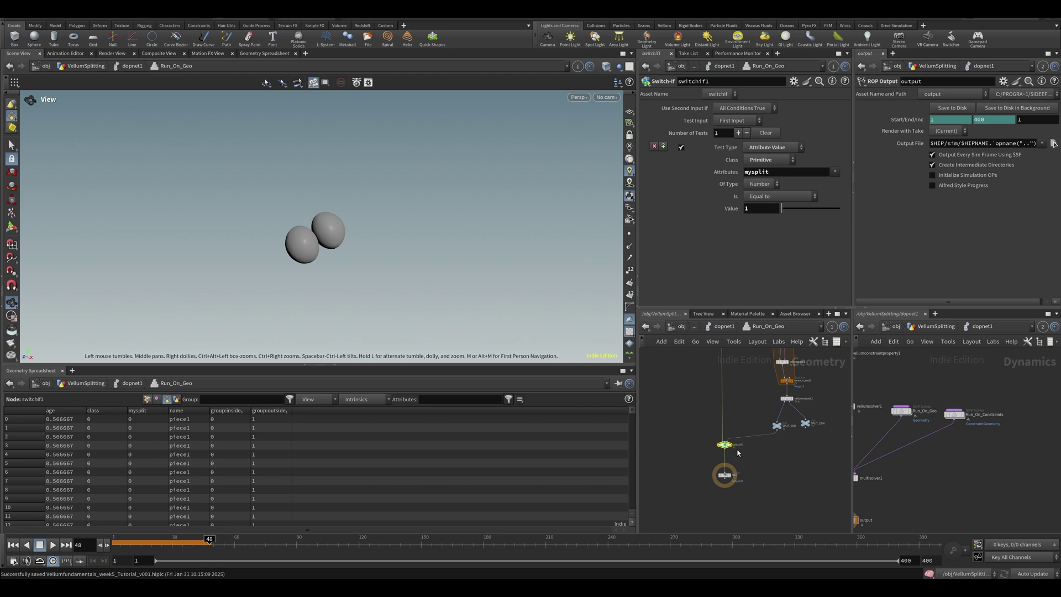
- Enter the Run_On_Constraints solver from dopnet1 in the second network view
{"action": "middle_click_drag", "start_coordinate": [954, 418], "coordinate": [980, 410]}
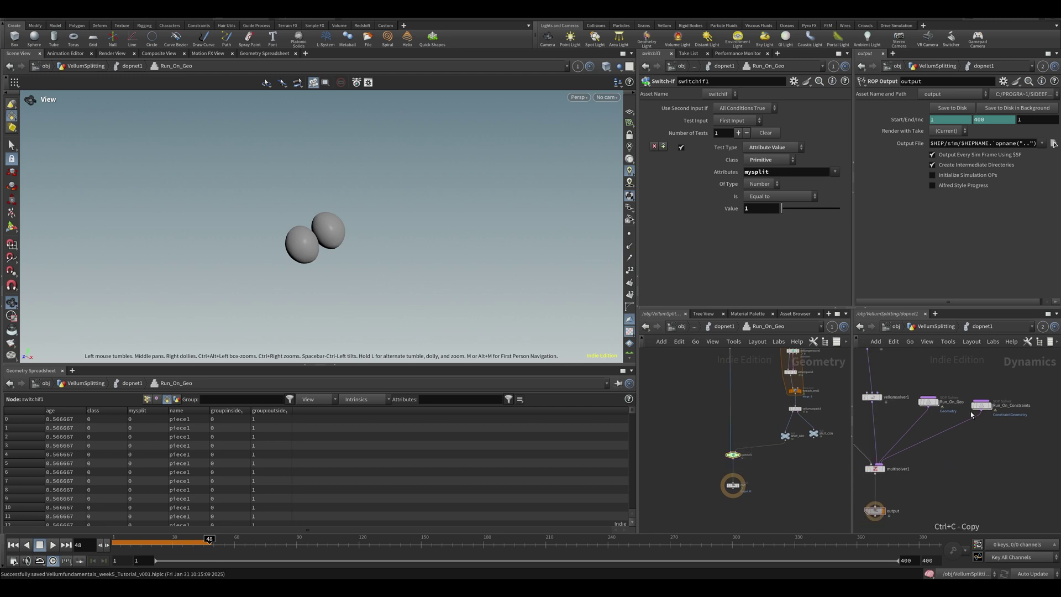
{"action": "left_click", "coordinate": [981, 406]}
{"action": "double_click", "coordinate": [981, 406]}
- Move attribwrangle2 between vellumpressure1 and vellumpack1 on the geometry wire, place a copy on the constraint wire, and save the scene
{"action": "scroll", "coordinate": [772, 408], "scroll_direction": "up", "scroll_amount": 3}
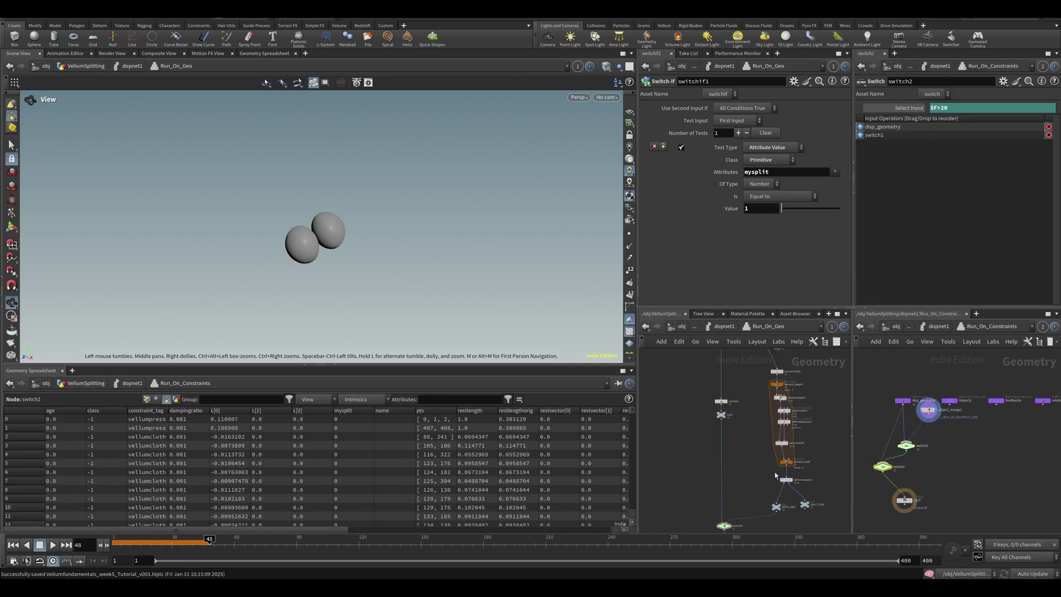
{"action": "scroll", "coordinate": [772, 407], "scroll_direction": "up", "scroll_amount": 3}
{"action": "middle_click_drag", "start_coordinate": [757, 423], "coordinate": [744, 471]}
{"action": "scroll", "coordinate": [763, 448], "scroll_direction": "down", "scroll_amount": 3}
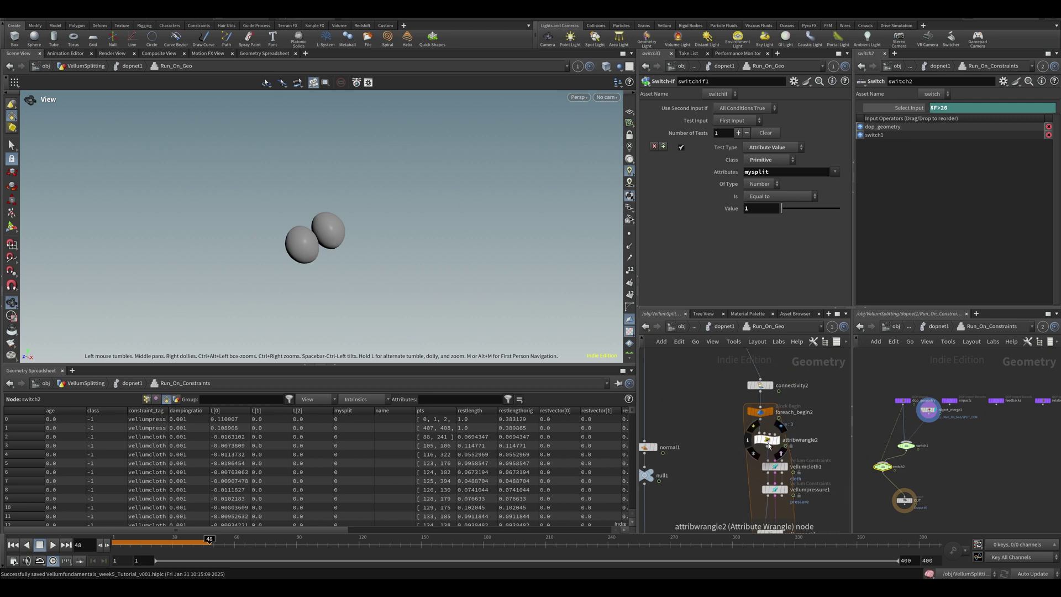
{"action": "left_click", "coordinate": [768, 442]}
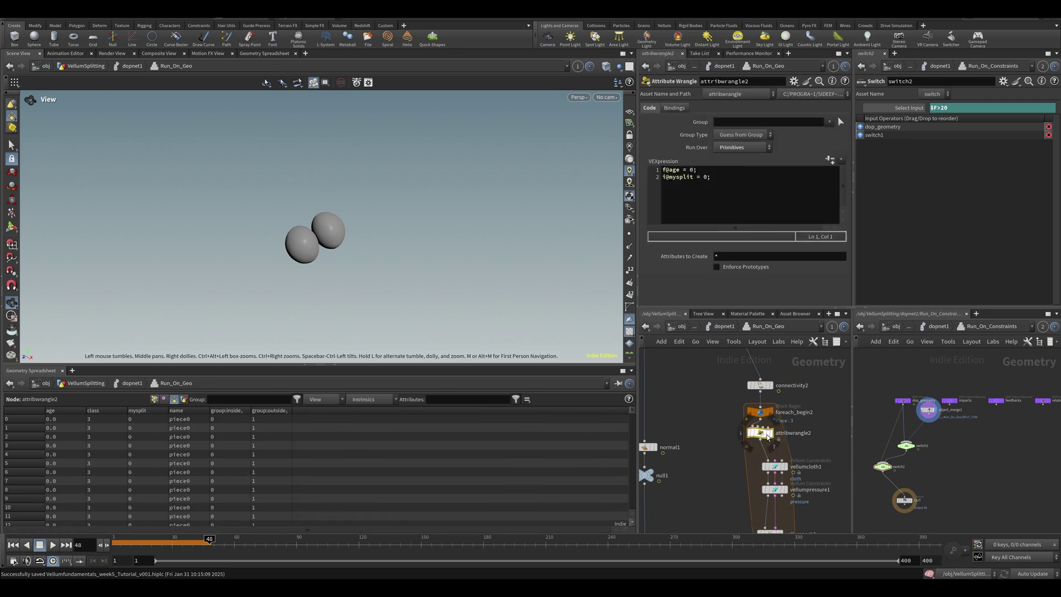
{"action": "key", "text": "ctrl+x"}
{"action": "middle_click_drag", "start_coordinate": [754, 479], "coordinate": [740, 429]}
{"action": "scroll", "coordinate": [742, 449], "scroll_direction": "up", "scroll_amount": 2}
{"action": "key", "text": "ctrl+v"}
{"action": "left_click_drag", "start_coordinate": [745, 460], "coordinate": [726, 468]}
{"action": "scroll", "coordinate": [727, 461], "scroll_direction": "down", "scroll_amount": 3}
{"action": "key", "text": "ctrl+s"}
{"action": "middle_click_drag", "start_coordinate": [802, 469], "coordinate": [785, 435]}
{"action": "scroll", "coordinate": [747, 382], "scroll_direction": "up", "scroll_amount": 2}
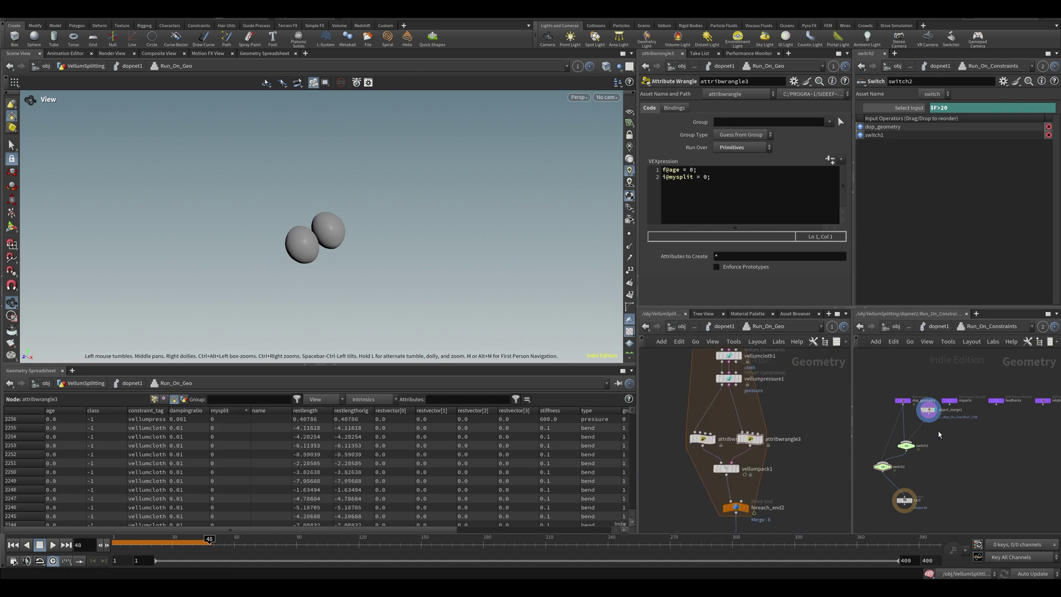
- Spread out the dop_geometry, object_merge1 and switch1 nodes in Run_On_Constraints to make room for another node
{"action": "middle_click_drag", "start_coordinate": [933, 424], "coordinate": [929, 406]}
{"action": "left_click_drag", "start_coordinate": [925, 392], "coordinate": [929, 390]}
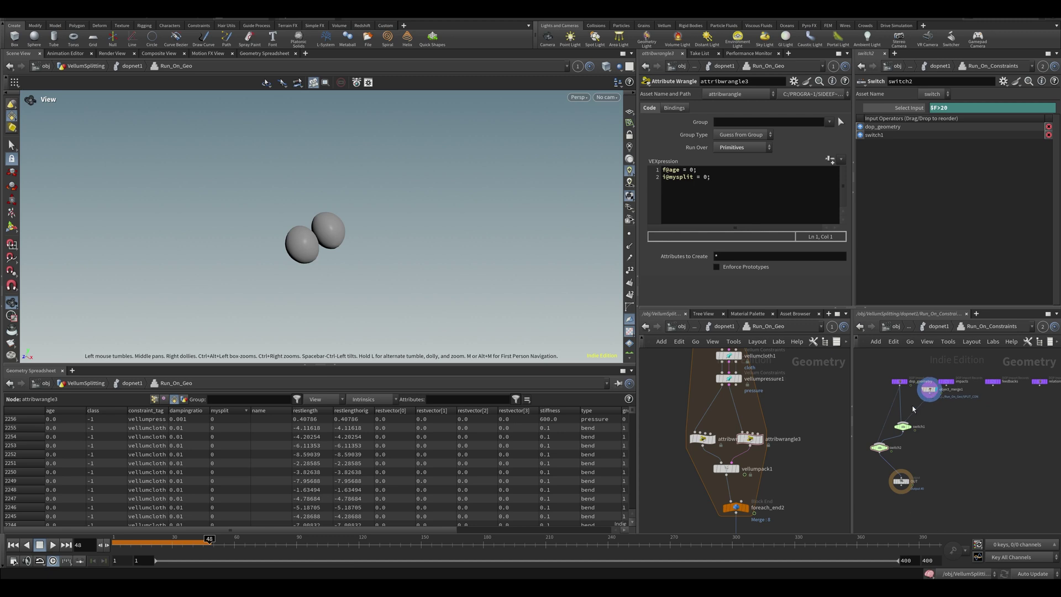
{"action": "left_click_drag", "start_coordinate": [903, 430], "coordinate": [908, 434]}
{"action": "left_click_drag", "start_coordinate": [899, 381], "coordinate": [879, 375]}
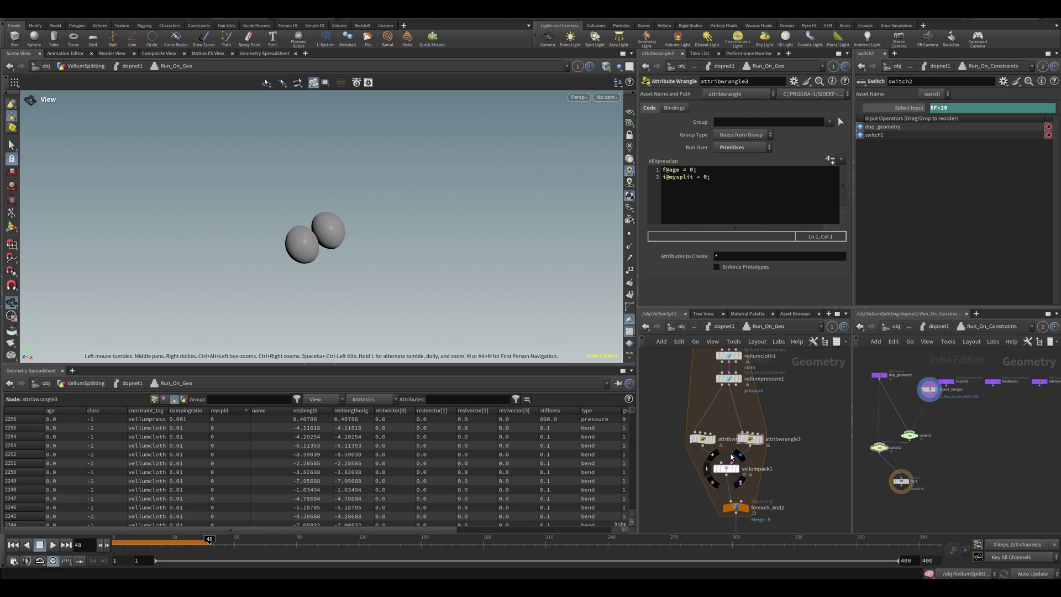
{"action": "middle_click_drag", "start_coordinate": [670, 426], "coordinate": [786, 263]}
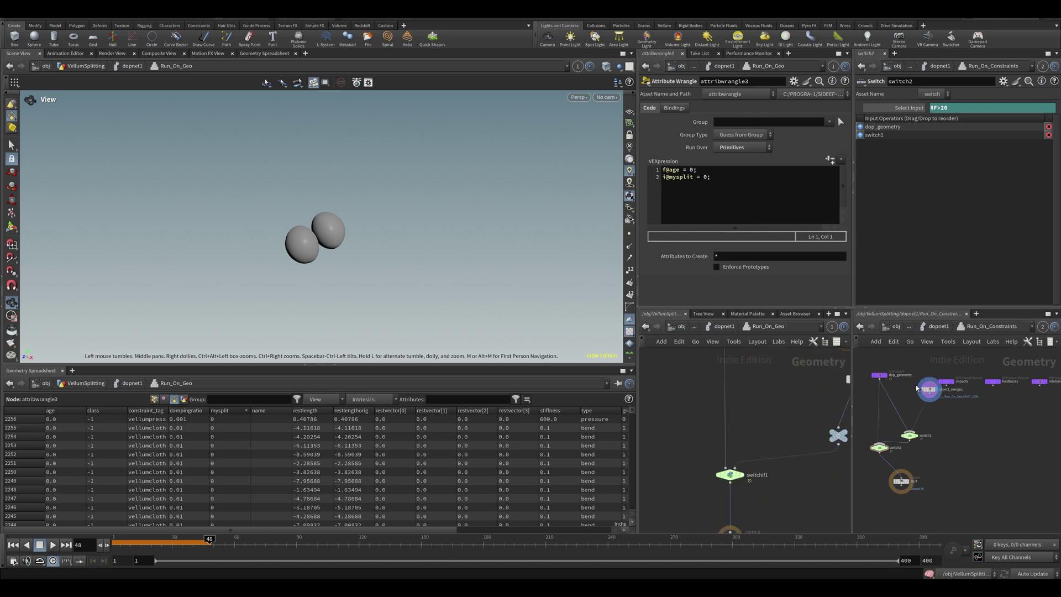
{"action": "left_click_drag", "start_coordinate": [917, 391], "coordinate": [902, 390]}
{"action": "middle_click_drag", "start_coordinate": [910, 372], "coordinate": [901, 397]}
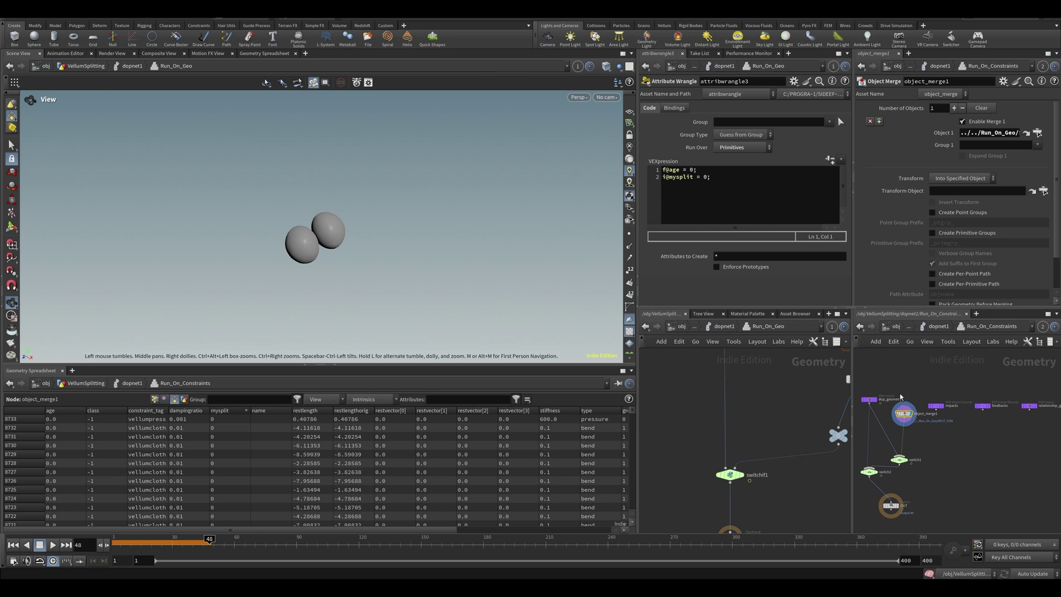
{"action": "left_click_drag", "start_coordinate": [872, 398], "coordinate": [863, 397]}
- Add an Object Merge node in Run_On_Constraints and set its Object 1 to the OUT node of Run_On_Geo
{"action": "left_click", "coordinate": [884, 376]}
{"action": "key", "text": "Tab"}
{"action": "type", "text": "obj"}
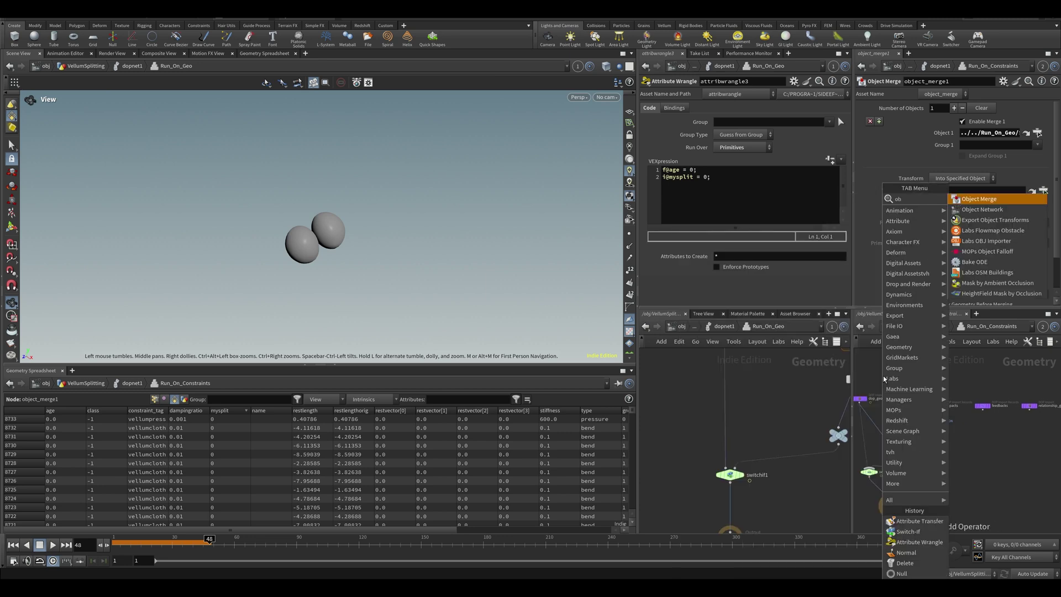
{"action": "key", "text": "Return"}
{"action": "left_click", "coordinate": [891, 379]}
{"action": "middle_click_drag", "start_coordinate": [689, 476], "coordinate": [691, 391]}
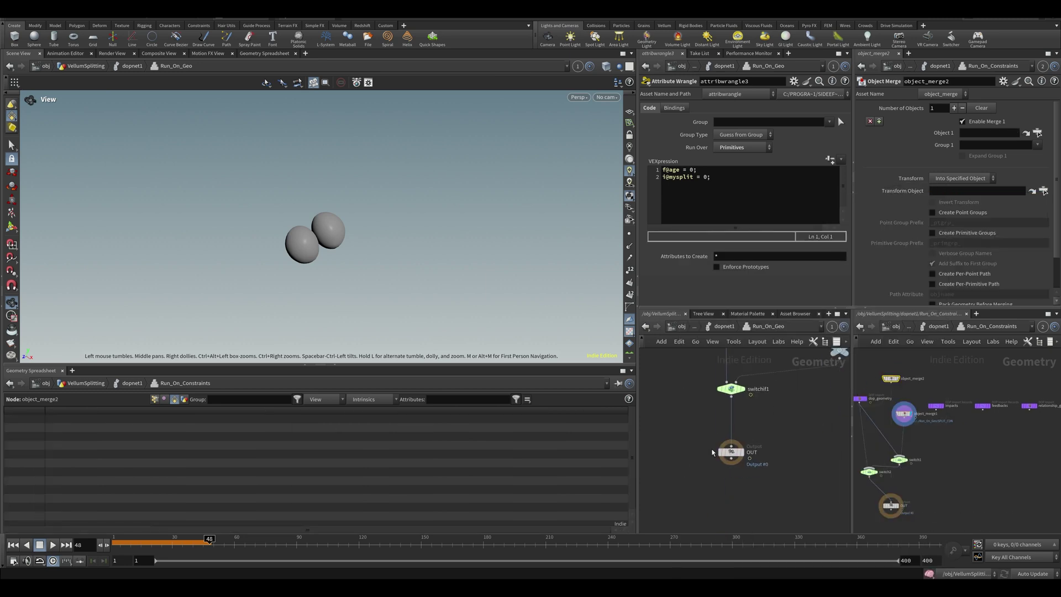
{"action": "left_click", "coordinate": [731, 452]}
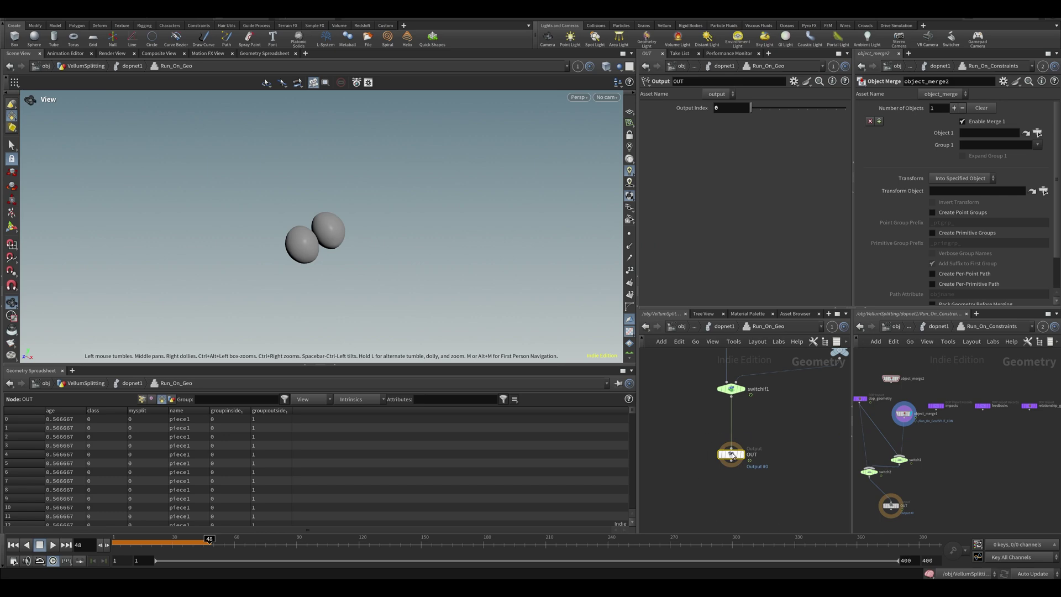
{"action": "left_click_drag", "start_coordinate": [730, 453], "coordinate": [979, 135]}
- Insert an Attribute Transfer node after dop_geometry in Run_On_Constraints with object_merge2 as its source, and tidy the node positions
{"action": "key", "text": "Tab"}
{"action": "type", "text": "atrans"}
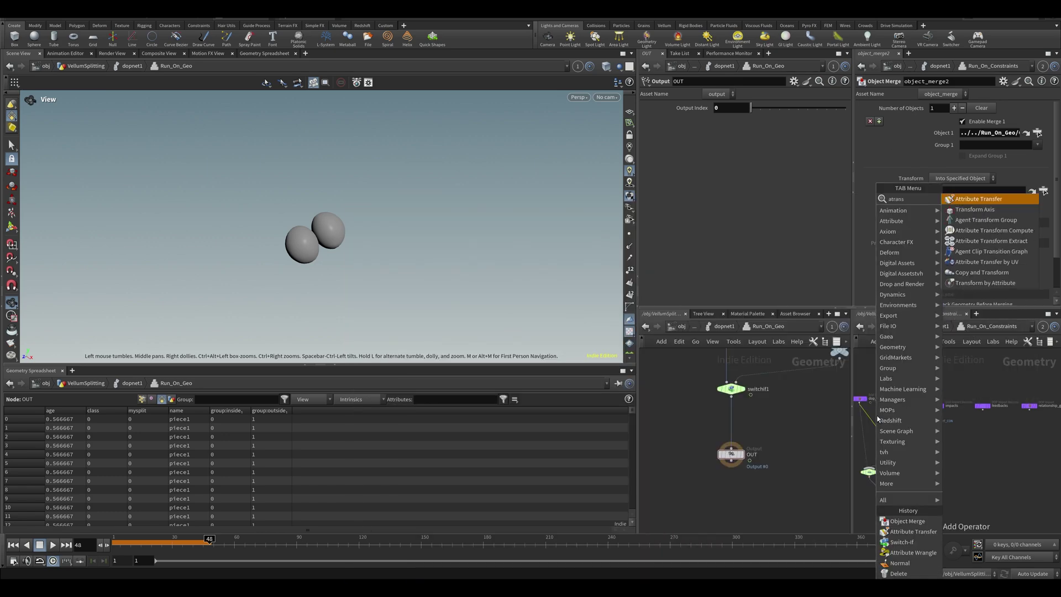
{"action": "key", "text": "Return"}
{"action": "left_click", "coordinate": [887, 435]}
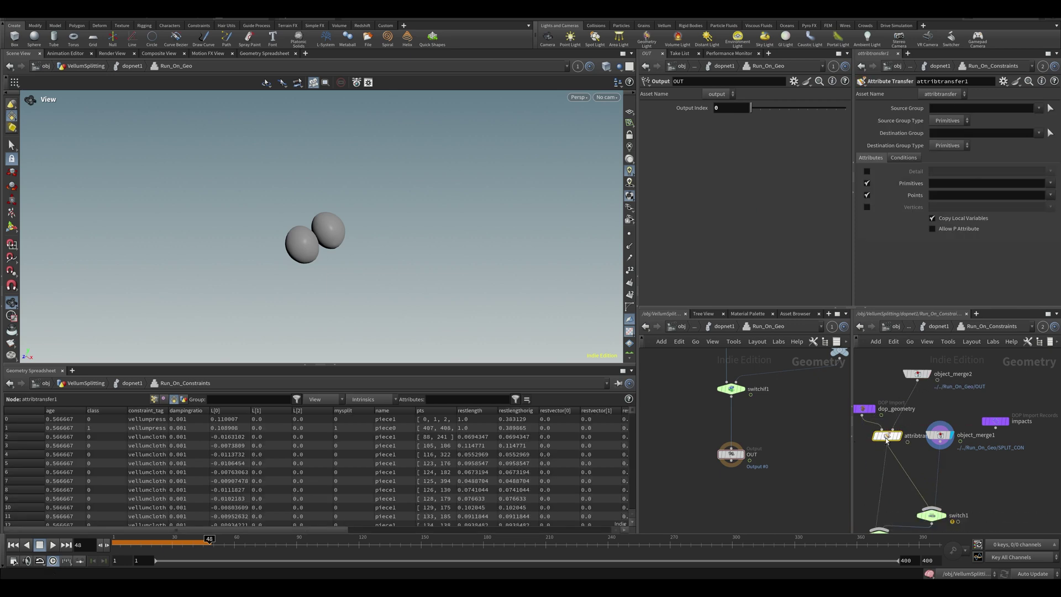
{"action": "left_click_drag", "start_coordinate": [886, 439], "coordinate": [864, 453]}
{"action": "middle_click_drag", "start_coordinate": [966, 426], "coordinate": [991, 394]}
{"action": "left_click_drag", "start_coordinate": [888, 379], "coordinate": [876, 368]}
- Disable point attributes in attribtransfer1 and limit the transferred primitive attributes to age and mysplit
{"action": "left_click", "coordinate": [1050, 197]}
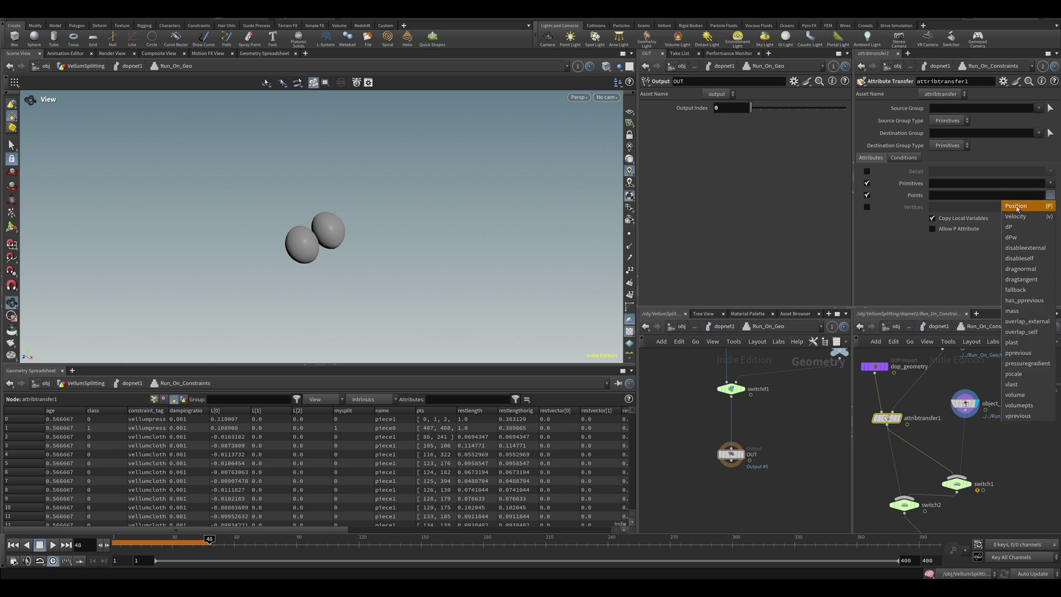
{"action": "left_click", "coordinate": [968, 196]}
{"action": "left_click", "coordinate": [868, 195]}
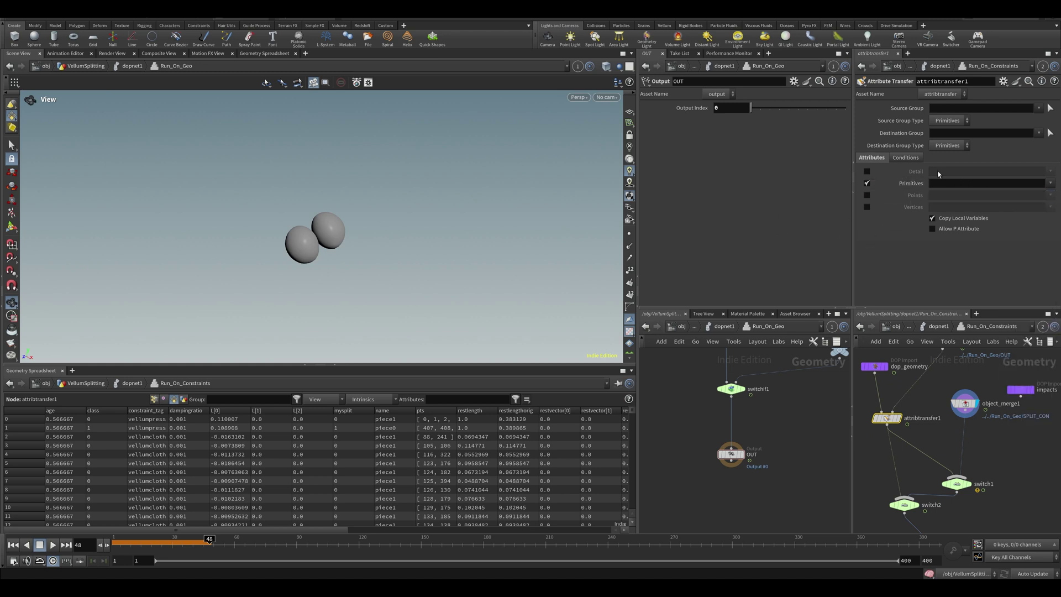
{"action": "left_click", "coordinate": [950, 183]}
{"action": "key", "text": "Return"}
- Replace the two switch nodes in Run_On_Constraints with a copy of Run_On_Geo's switchif1, wired between attribtransfer1, object_merge1 and the output
{"action": "left_click", "coordinate": [731, 388]}
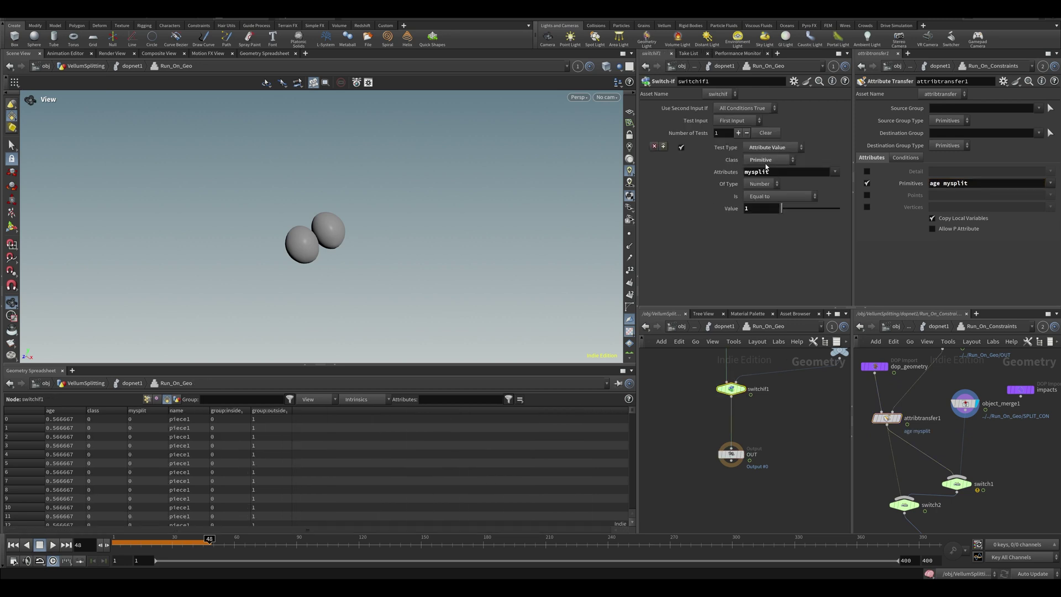
{"action": "middle_click_drag", "start_coordinate": [929, 414], "coordinate": [938, 393]}
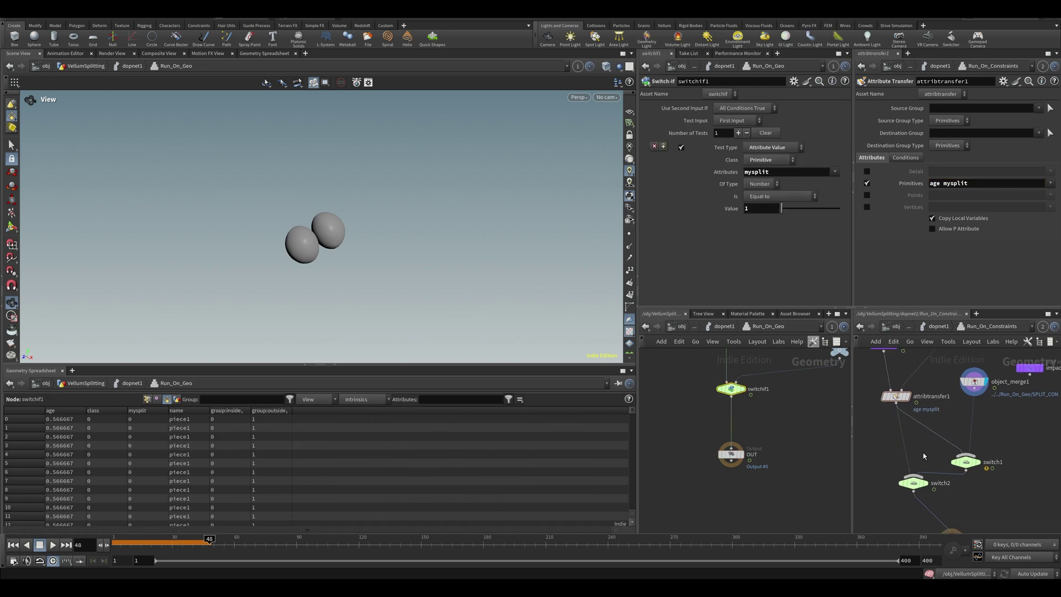
{"action": "middle_click_drag", "start_coordinate": [767, 390], "coordinate": [762, 457]}
{"action": "key", "text": "ctrl+c"}
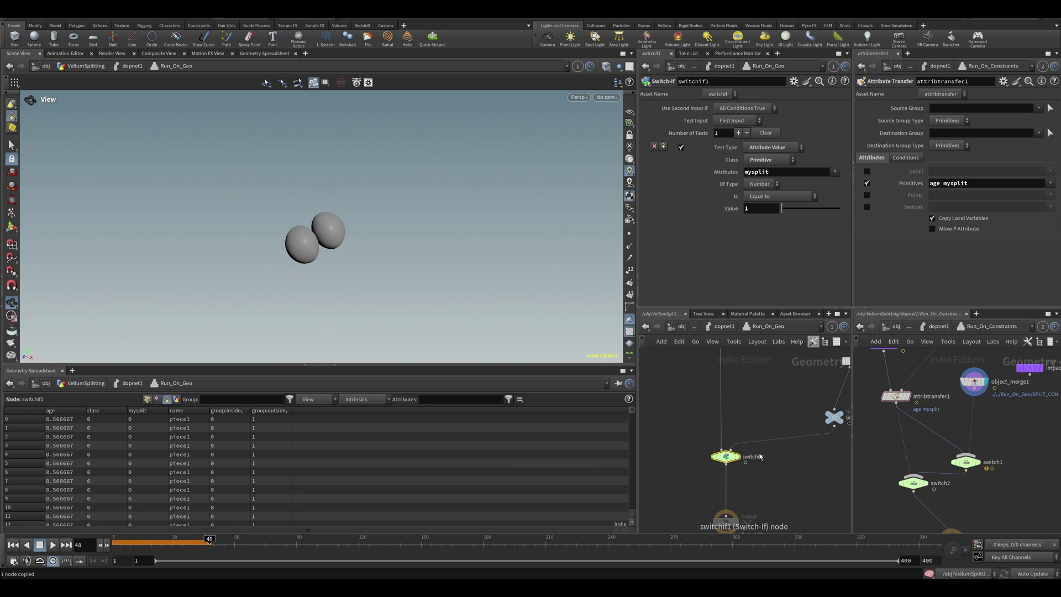
{"action": "scroll", "coordinate": [835, 452], "scroll_direction": "down", "scroll_amount": 3}
{"action": "scroll", "coordinate": [879, 496], "scroll_direction": "down", "scroll_amount": 3}
{"action": "left_click_drag", "start_coordinate": [877, 502], "coordinate": [901, 491]}
{"action": "key", "text": "Delete"}
{"action": "key", "text": "ctrl+c"}
{"action": "key", "text": "ctrl+v"}
{"action": "left_click", "coordinate": [903, 466]}
{"action": "left_click", "coordinate": [923, 456]}
{"action": "middle_click_drag", "start_coordinate": [934, 472], "coordinate": [947, 444]}
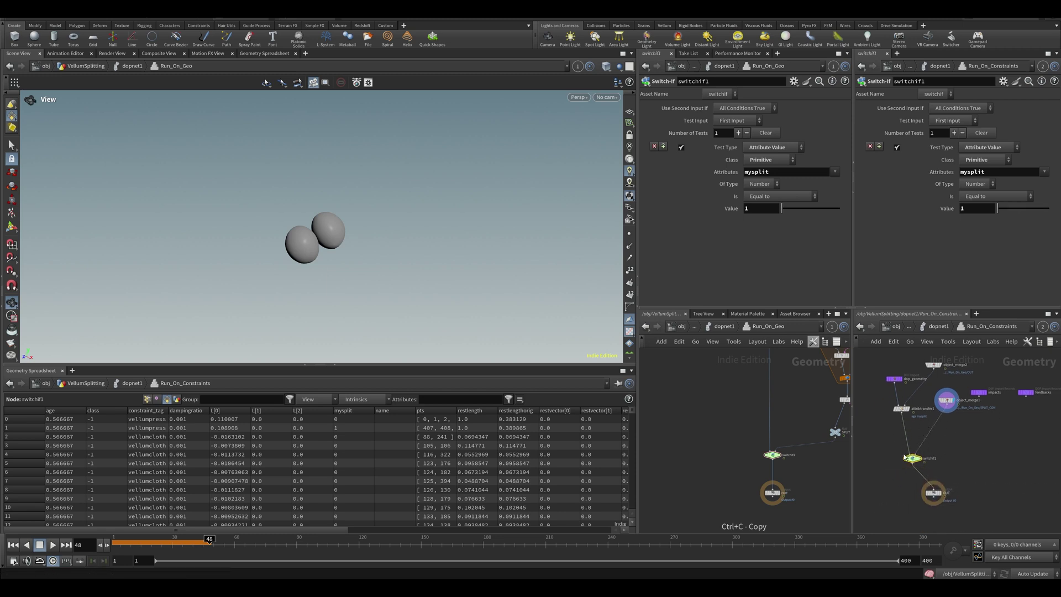
{"action": "left_click_drag", "start_coordinate": [902, 410], "coordinate": [891, 374]}
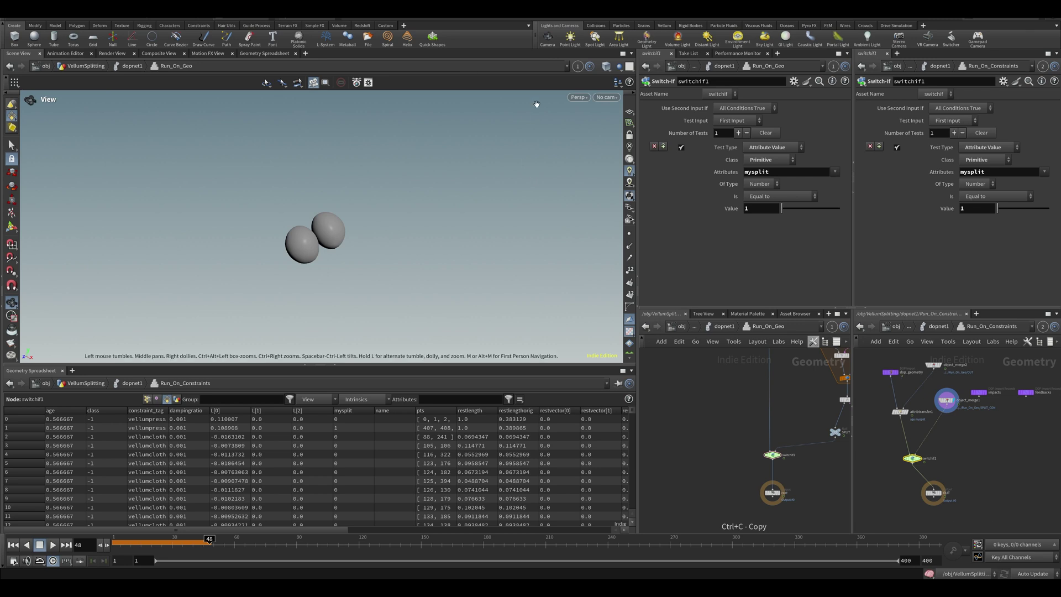
- Link the scene view to network 2 and examine dop_geometry, attribtransfer1 and switchif1 in Run_On_Constraints
{"action": "left_click", "coordinate": [577, 68]}
{"action": "left_click", "coordinate": [572, 136]}
{"action": "left_click", "coordinate": [577, 66]}
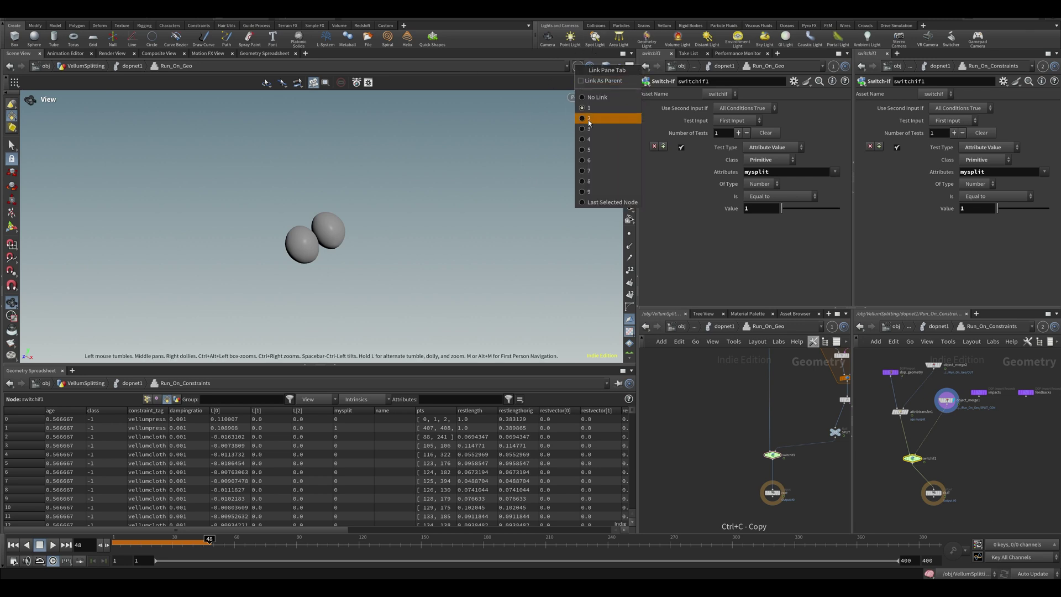
{"action": "left_click", "coordinate": [602, 119]}
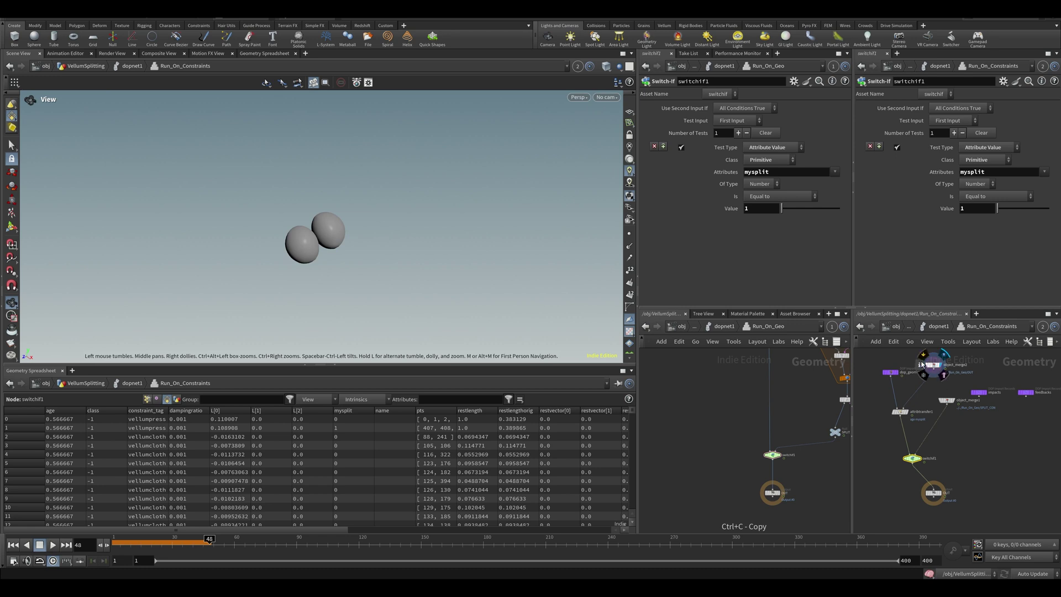
{"action": "left_click", "coordinate": [890, 372]}
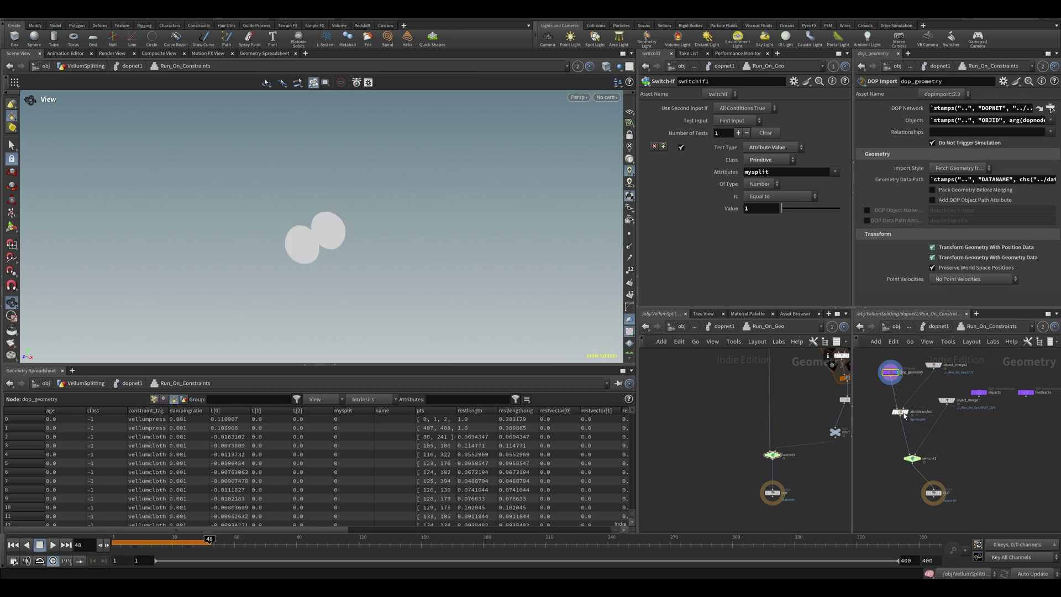
{"action": "left_click", "coordinate": [900, 412]}
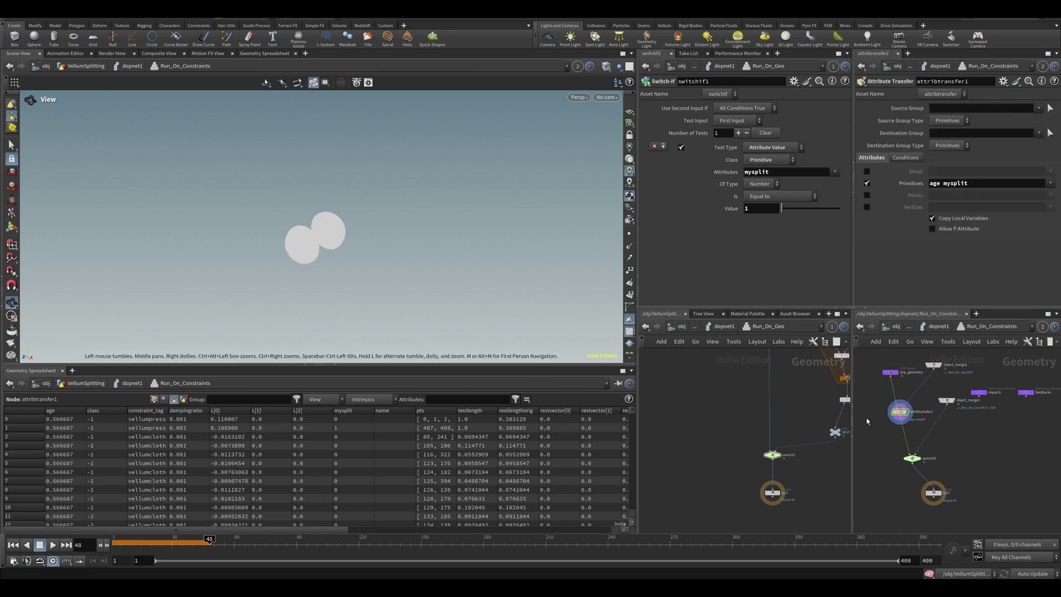
{"action": "left_click", "coordinate": [912, 458]}
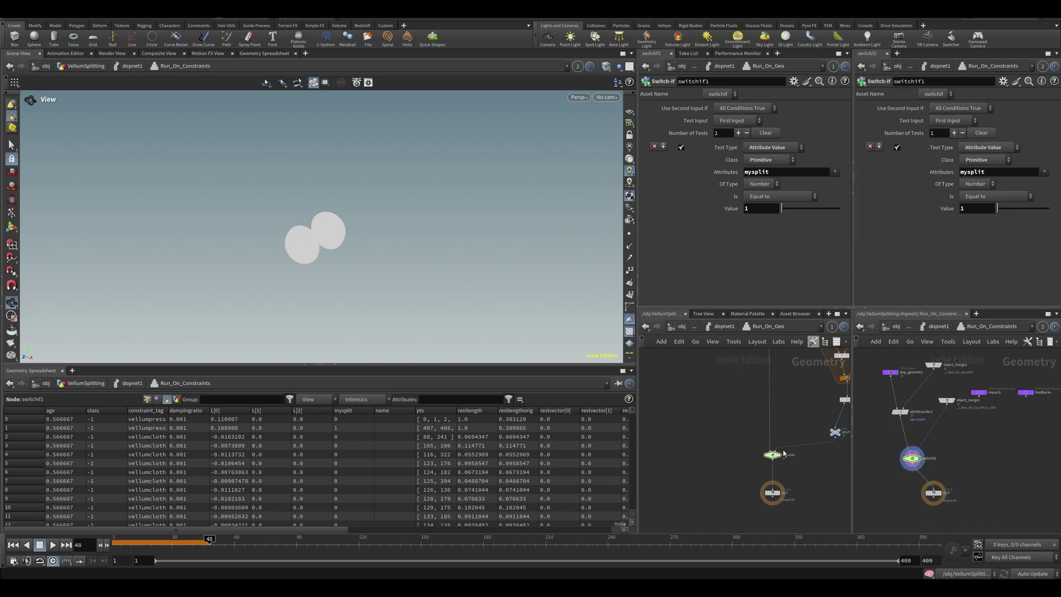
- Return the first network view to dopnet1, play the simulation with the scene view linked to network 1, and save the scene
{"action": "left_click", "coordinate": [705, 326]}
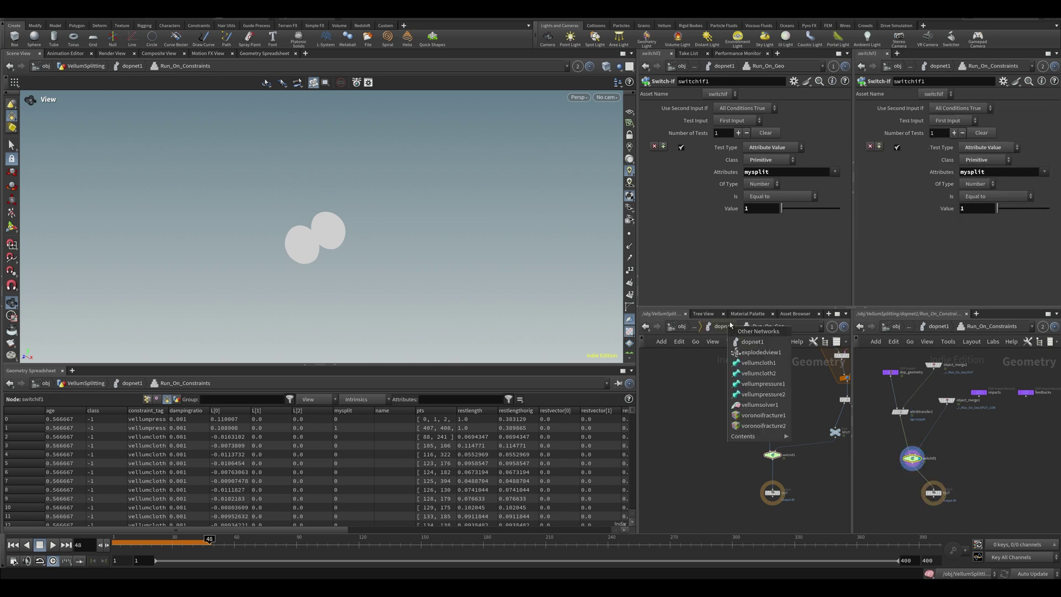
{"action": "left_click", "coordinate": [741, 346]}
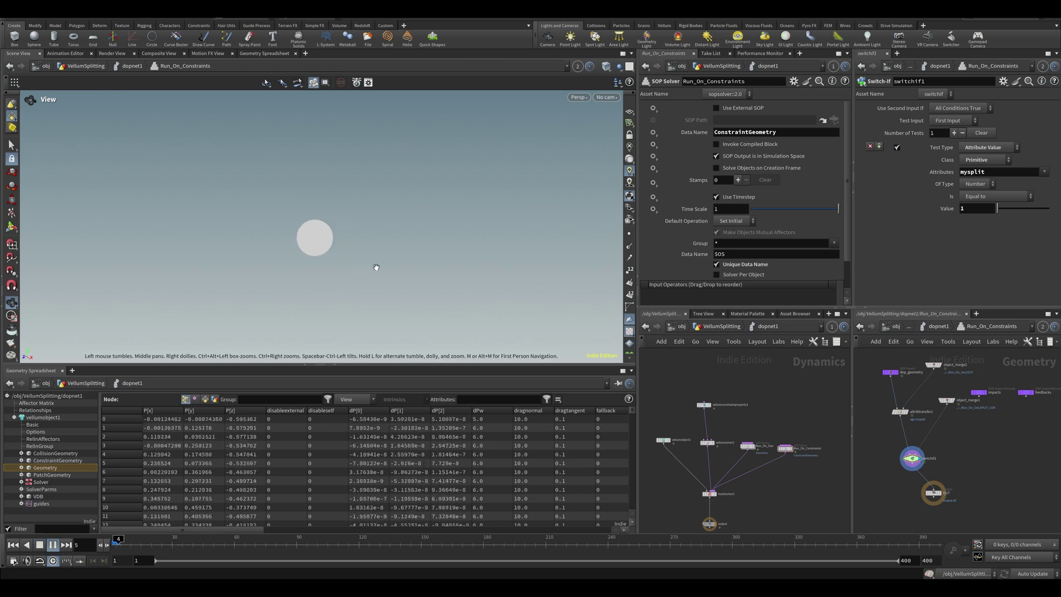
{"action": "left_click", "coordinate": [578, 66]}
{"action": "left_click", "coordinate": [595, 116]}
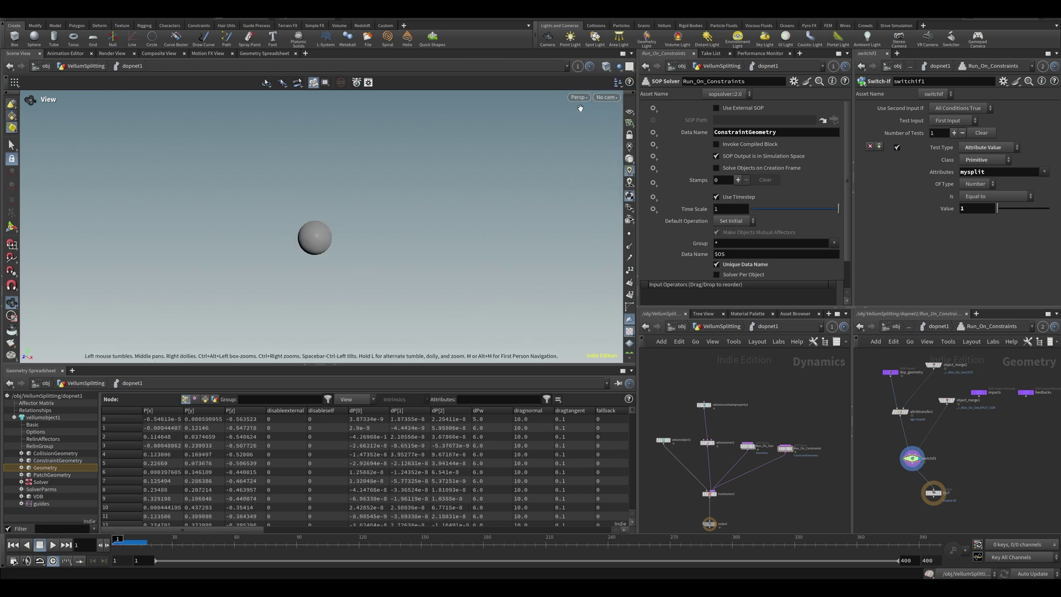
{"action": "key", "text": "Up"}
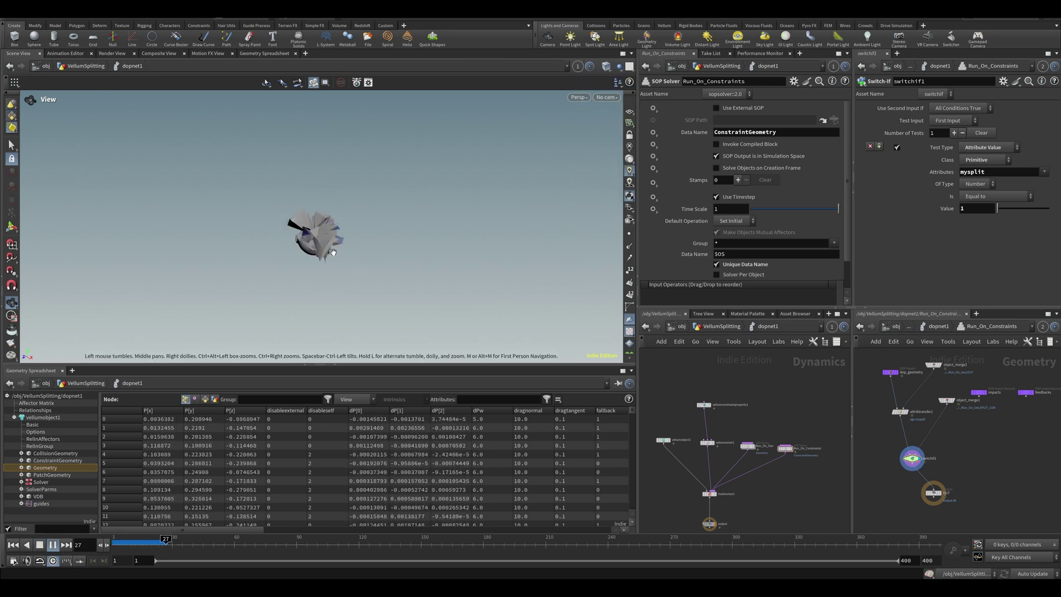
{"action": "key", "text": "ctrl+s"}
- Enter Run_On_Geo, scrub to frame 17 and display the SPLIT_GEO output to examine the split geometry
{"action": "double_click", "coordinate": [745, 446]}
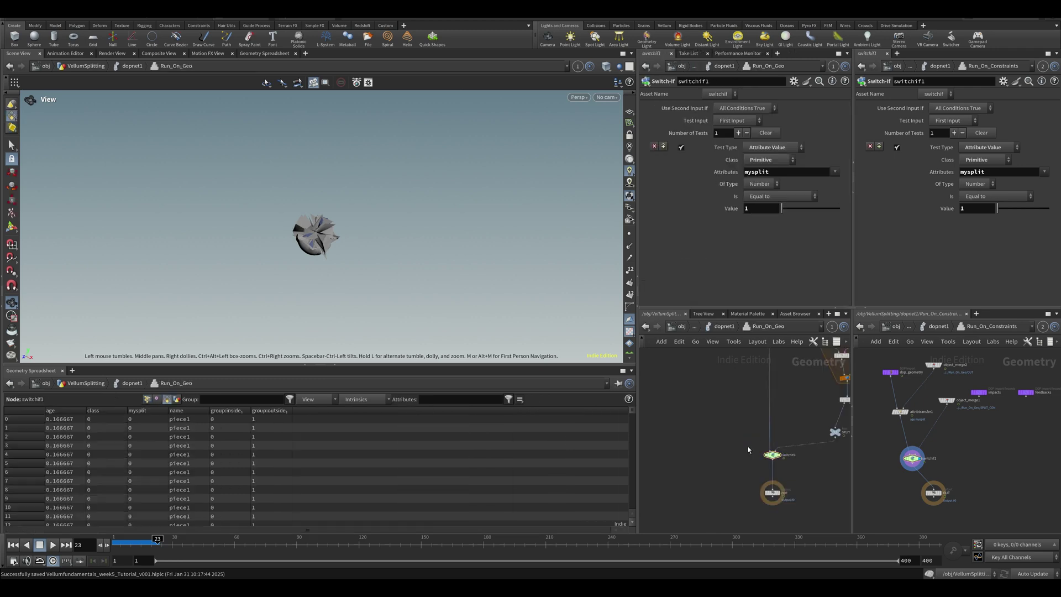
{"action": "mouse_move", "coordinate": [132, 541]}
{"action": "left_mouse_down"}
{"action": "mouse_move", "coordinate": [158, 541]}
{"action": "mouse_move", "coordinate": [145, 541]}
{"action": "left_mouse_up"}
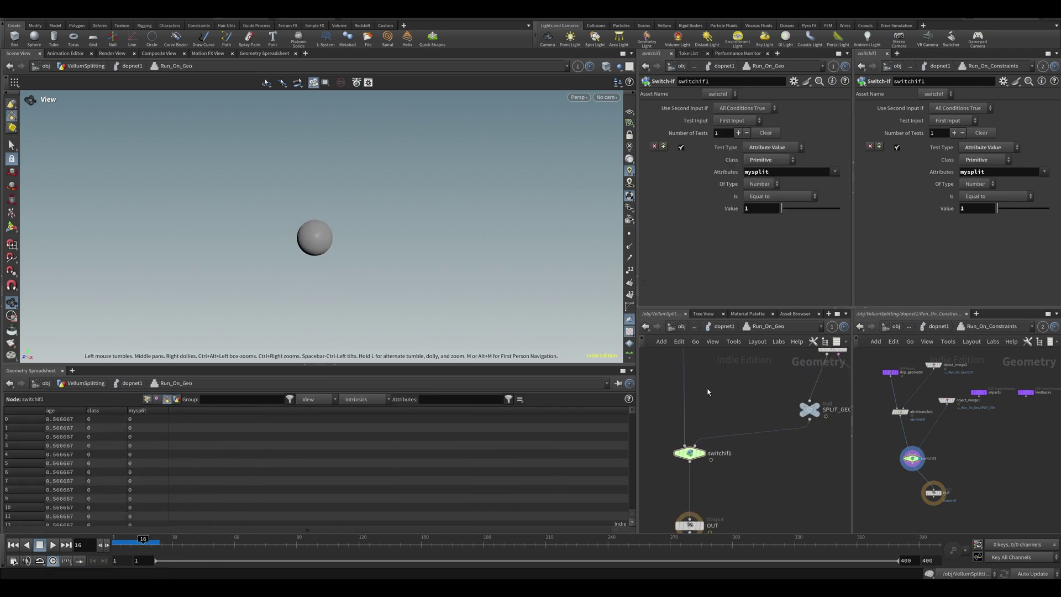
{"action": "middle_click_drag", "start_coordinate": [744, 421], "coordinate": [716, 442]}
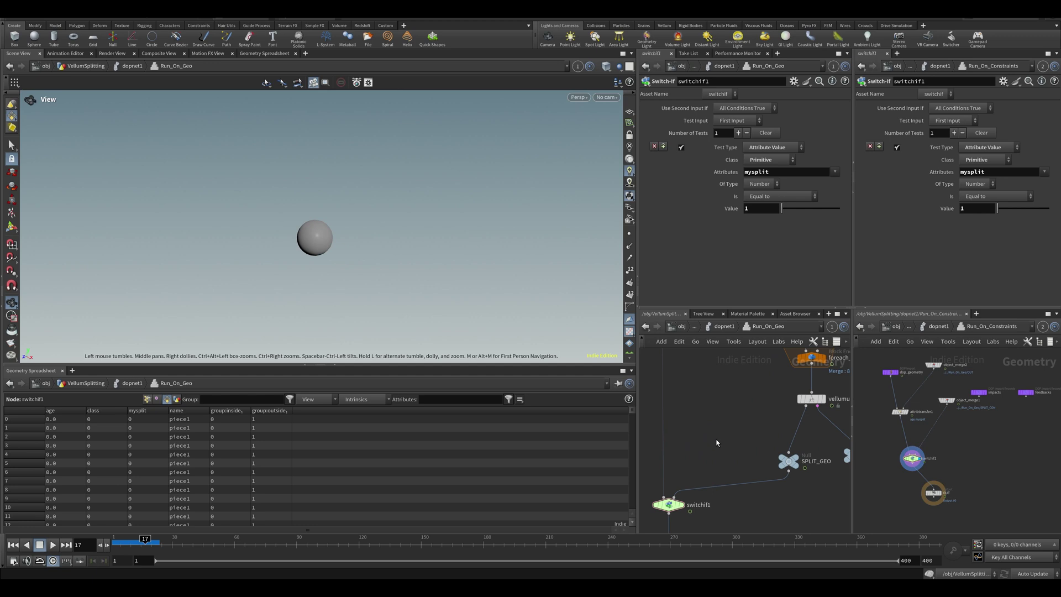
{"action": "key", "text": "ctrl+a"}
{"action": "left_click", "coordinate": [803, 451]}
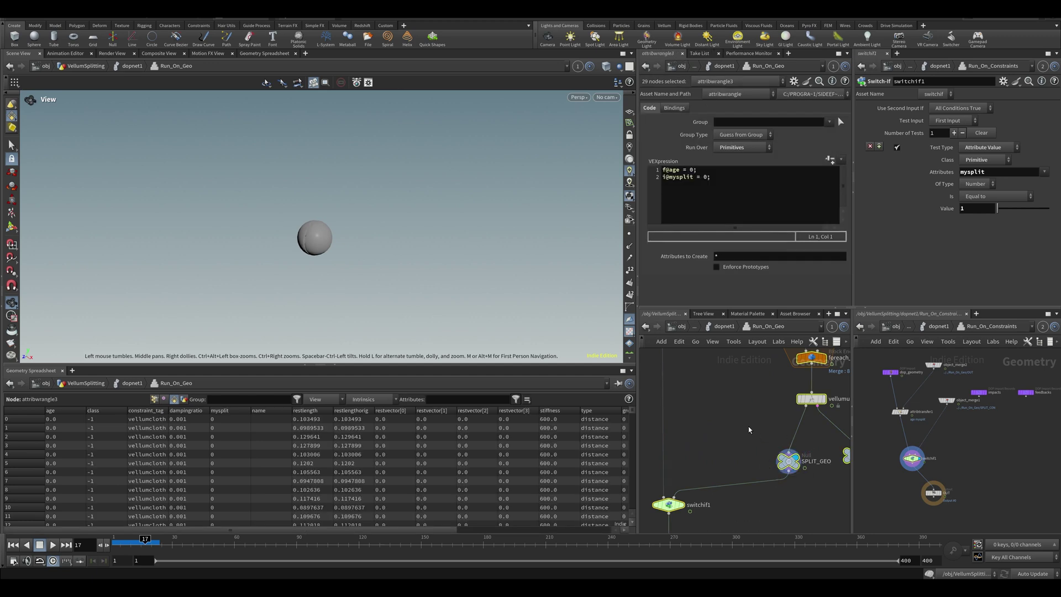
{"action": "left_click", "coordinate": [748, 428]}
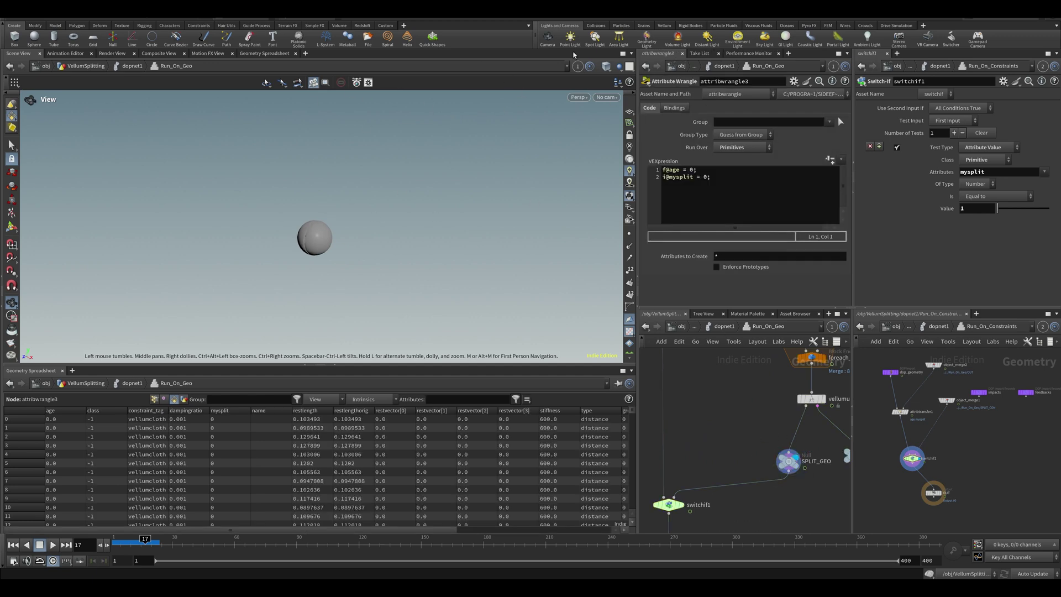
- Link the scene view to network 2 and compare the dop_geometry and object_merge2 attributes in Run_On_Constraints
{"action": "left_click", "coordinate": [579, 69]}
{"action": "left_click", "coordinate": [593, 122]}
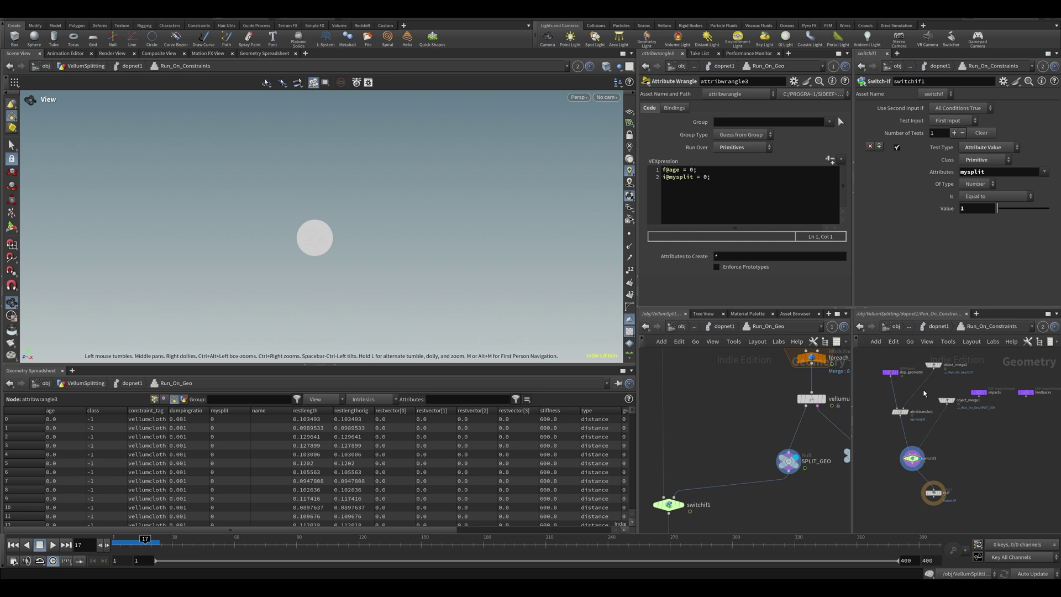
{"action": "left_click", "coordinate": [891, 373]}
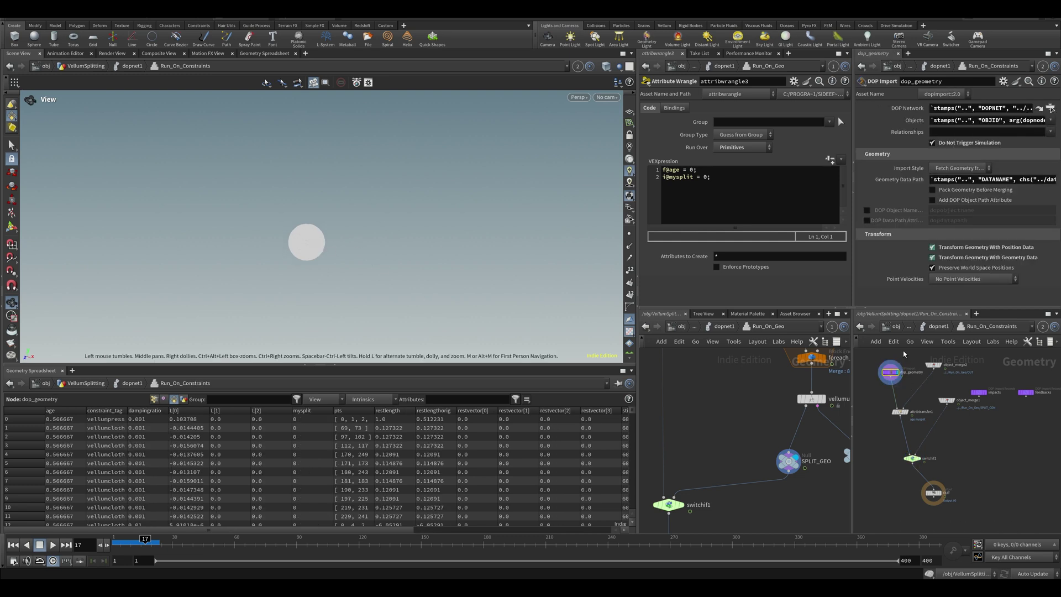
{"action": "left_click", "coordinate": [934, 365]}
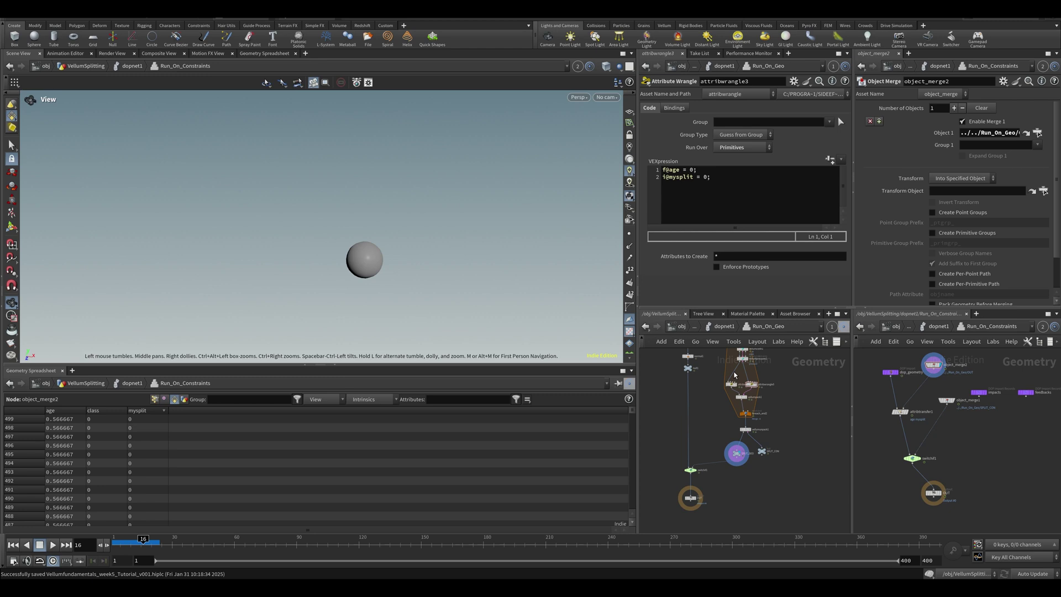
- Check the null below normal1 in Run_On_Geo, return to dopnet1 and play the simulation
{"action": "scroll", "coordinate": [697, 369], "scroll_direction": "up", "scroll_amount": 4}
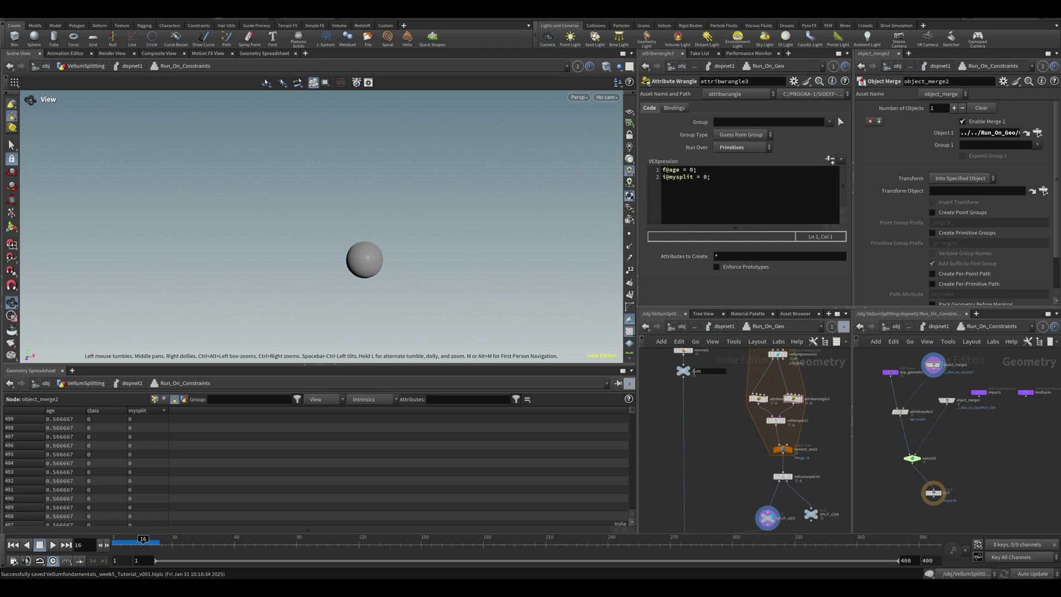
{"action": "left_click", "coordinate": [699, 372]}
{"action": "left_click", "coordinate": [683, 371]}
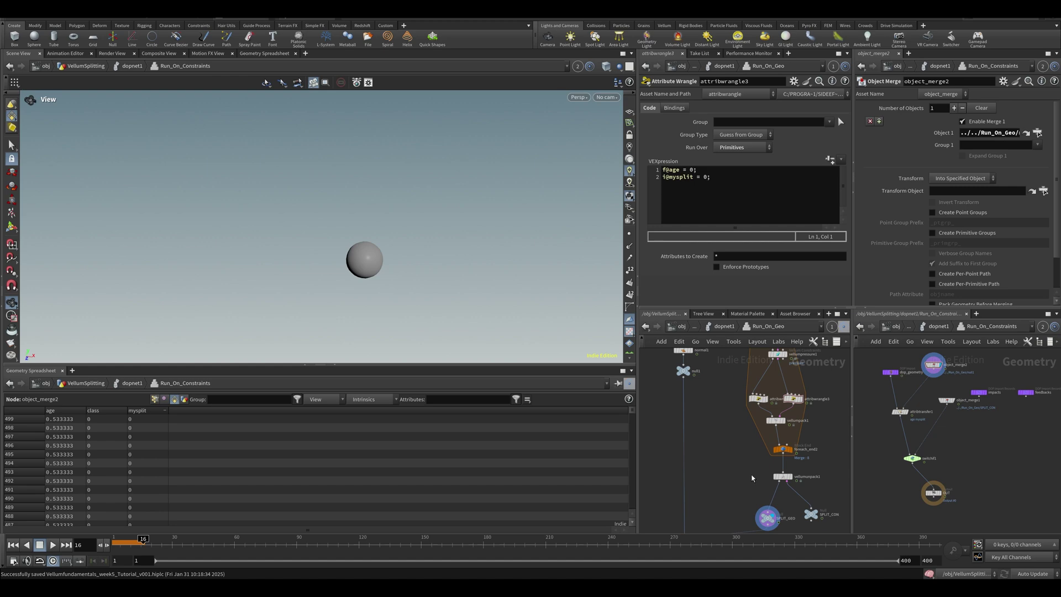
{"action": "scroll", "coordinate": [752, 478], "scroll_direction": "down", "scroll_amount": 1}
{"action": "middle_click_drag", "start_coordinate": [751, 478], "coordinate": [737, 355]}
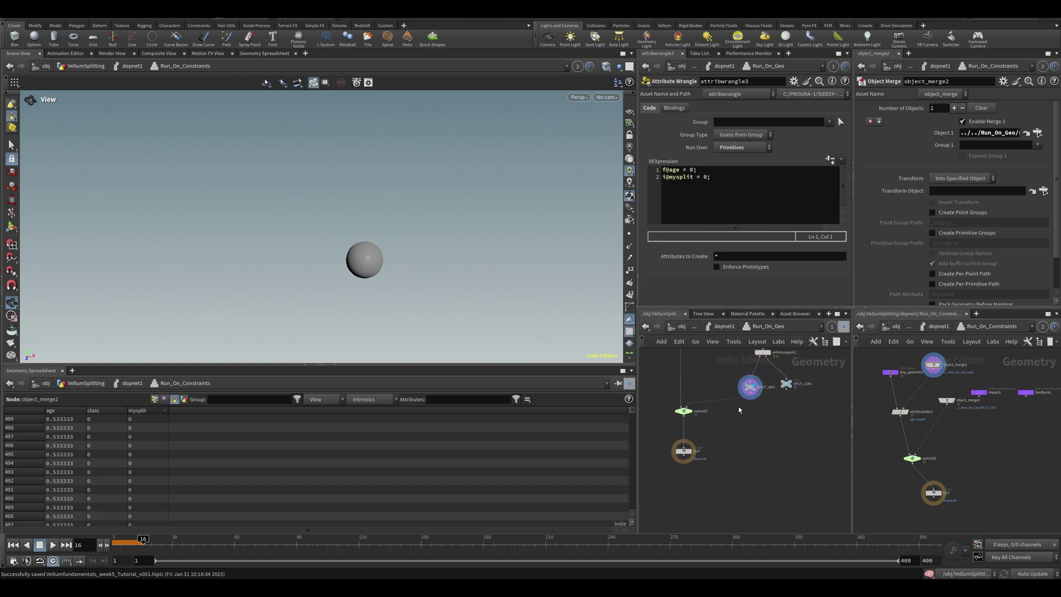
{"action": "left_click", "coordinate": [724, 327]}
{"action": "key", "text": "Up"}
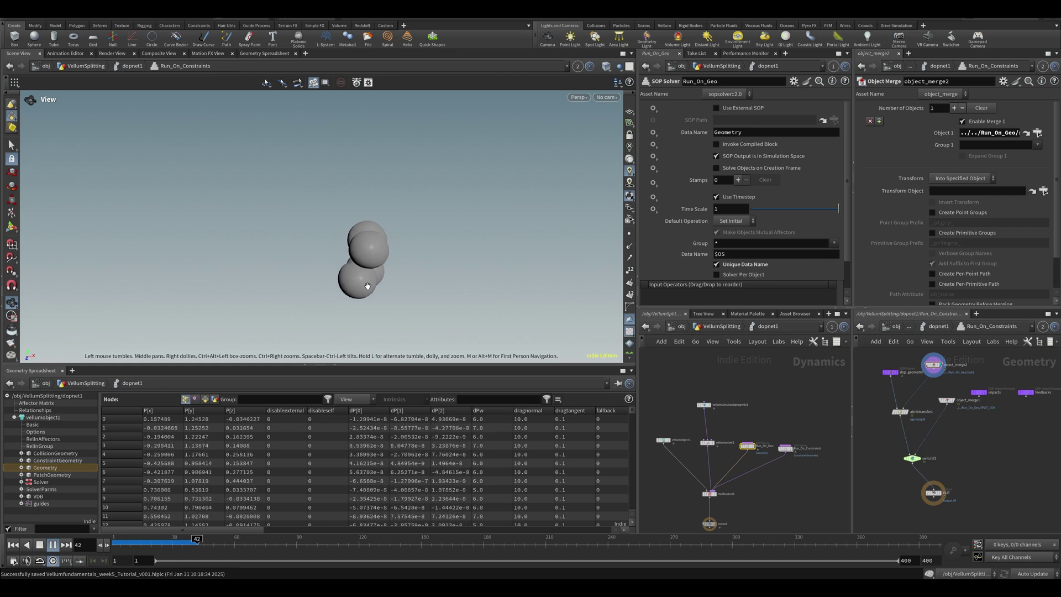
- Enter Run_On_Geo again and examine the attribute values on switchif1 and SPLIT_GEO
{"action": "double_click", "coordinate": [746, 445]}
{"action": "left_click", "coordinate": [690, 440]}
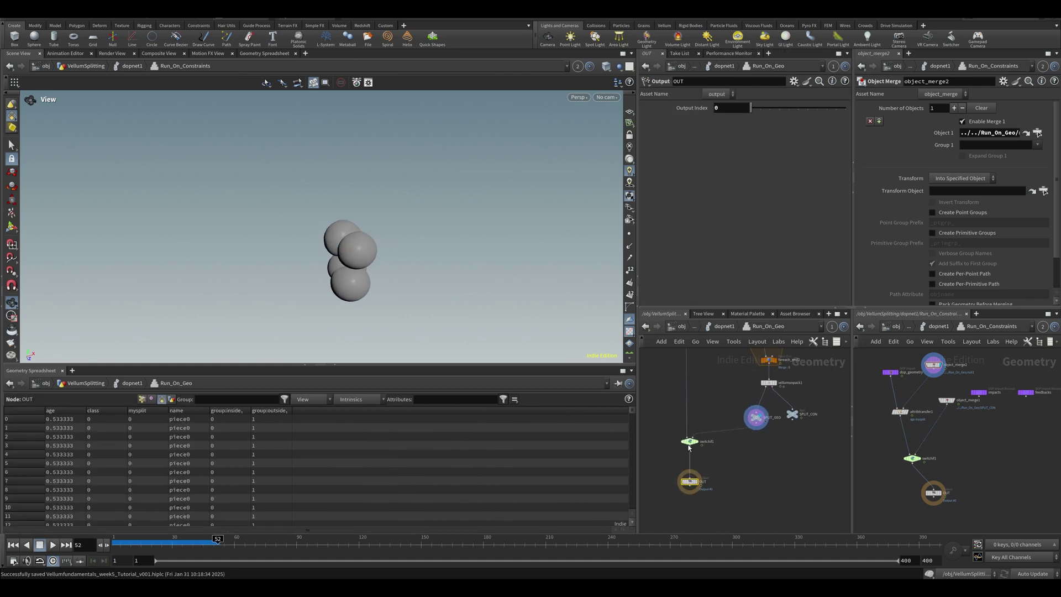
{"action": "left_click", "coordinate": [756, 418]}
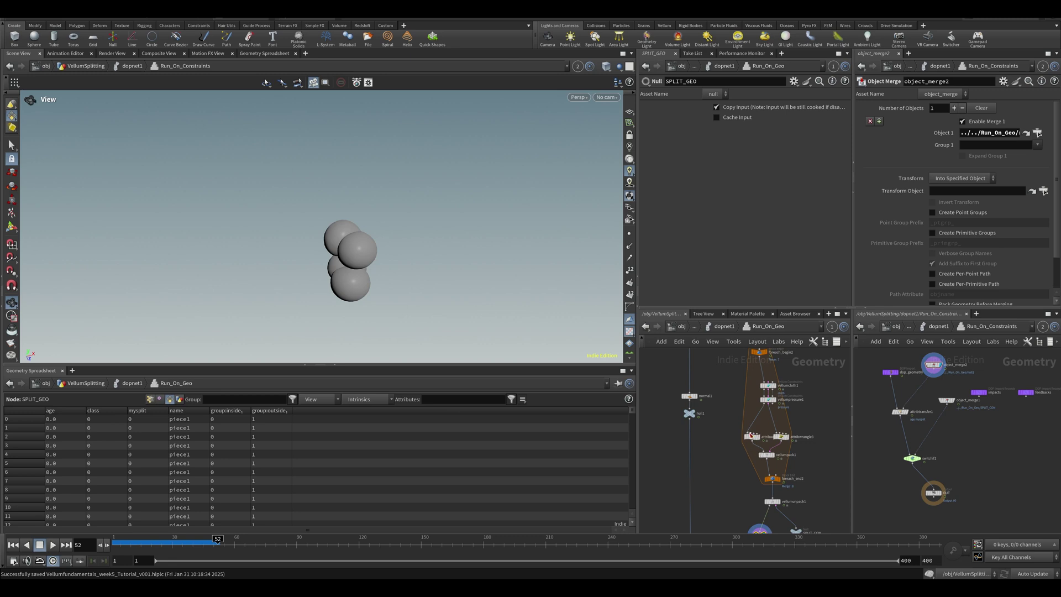
- Display the null below normal1 in Run_On_Geo, rename it OUT_PREFRACTURE, align it under normal1 and save the scene
{"action": "left_click", "coordinate": [780, 437]}
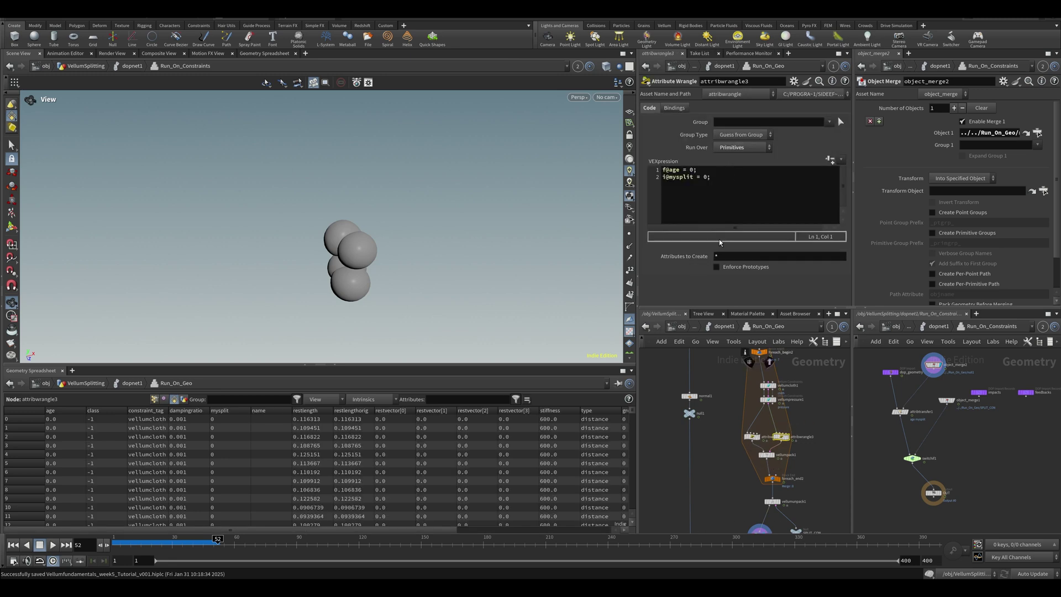
{"action": "left_click", "coordinate": [690, 414]}
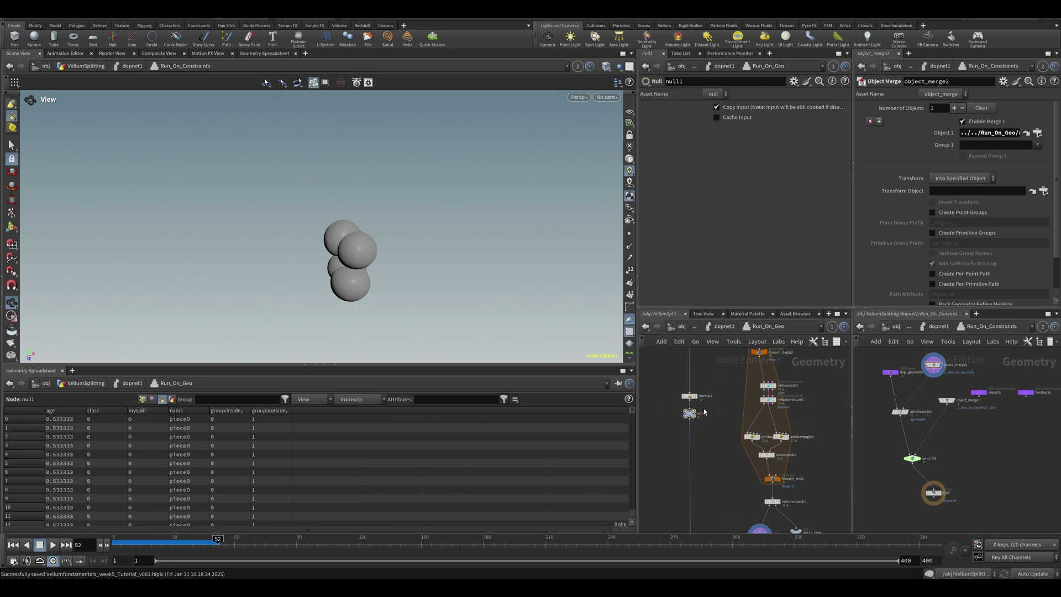
{"action": "left_click_drag", "start_coordinate": [695, 413], "coordinate": [701, 413]}
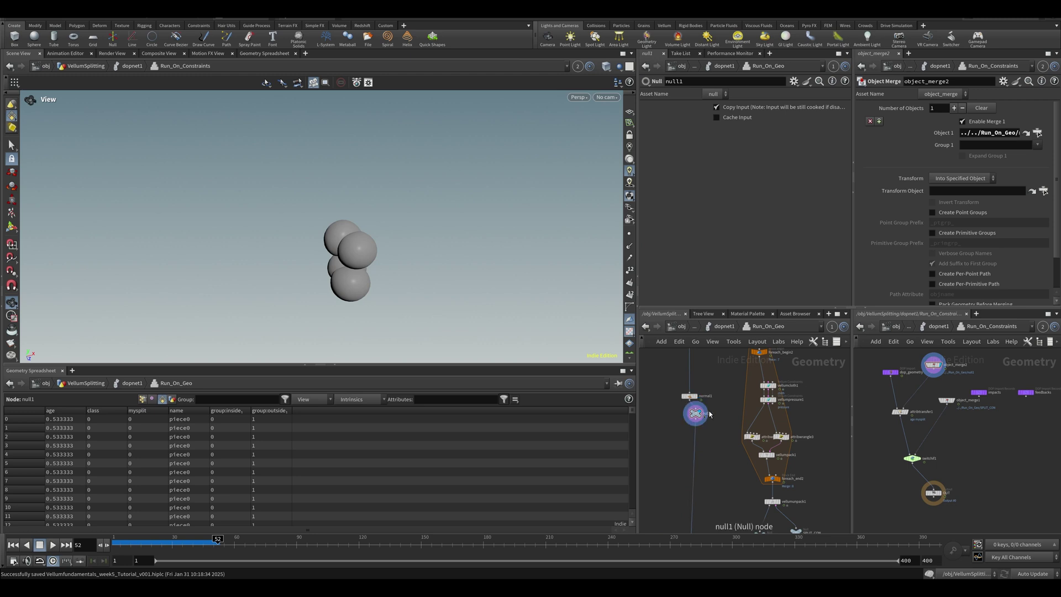
{"action": "scroll", "coordinate": [710, 414], "scroll_direction": "up", "scroll_amount": 2}
{"action": "double_click", "coordinate": [707, 410]}
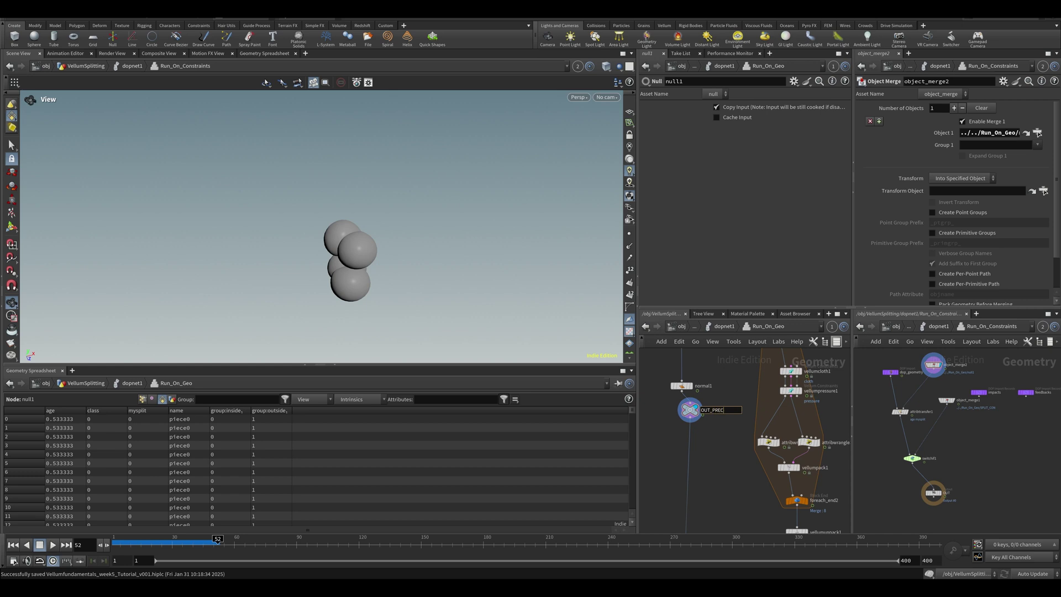
{"action": "type", "text": "OUT_PREFRACTURE"}
{"action": "key", "text": "Return"}
{"action": "key", "text": "ctrl+s"}
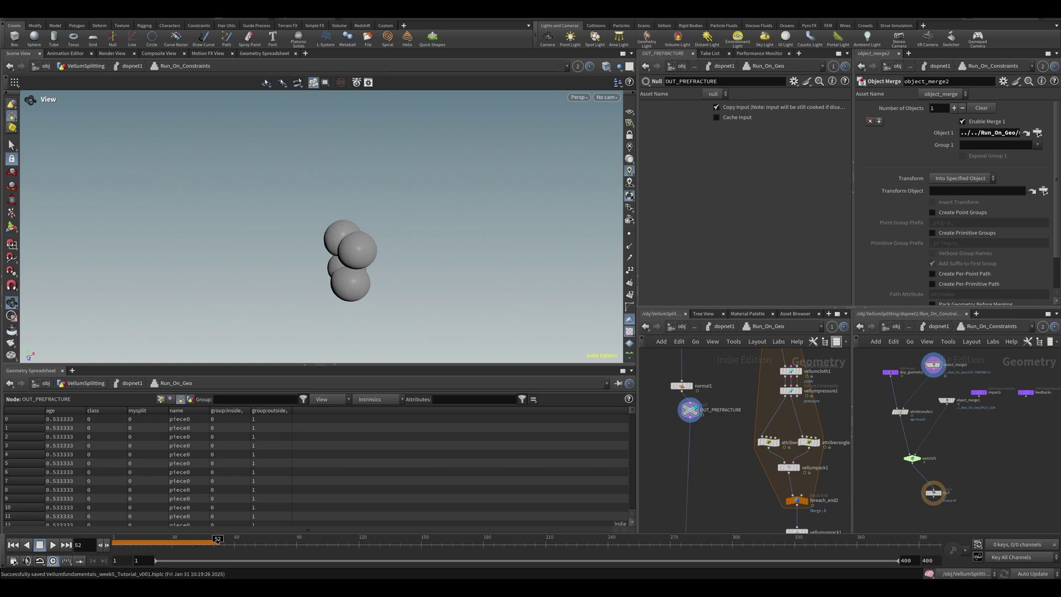
{"action": "left_click_drag", "start_coordinate": [685, 419], "coordinate": [676, 429]}
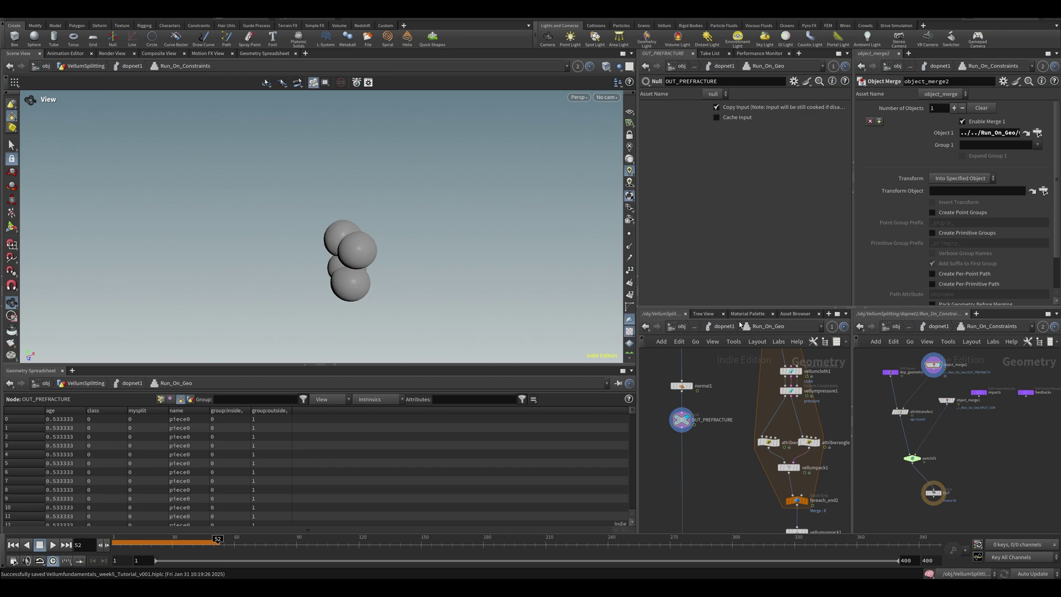
- Return to dopnet1, play the simulation from the first frame and scrub back to frame 88 to examine the splitting
{"action": "left_click", "coordinate": [721, 327]}
{"action": "middle_click_drag", "start_coordinate": [682, 430], "coordinate": [664, 371]}
{"action": "key", "text": "ctrl+Up"}
{"action": "key", "text": "Up"}
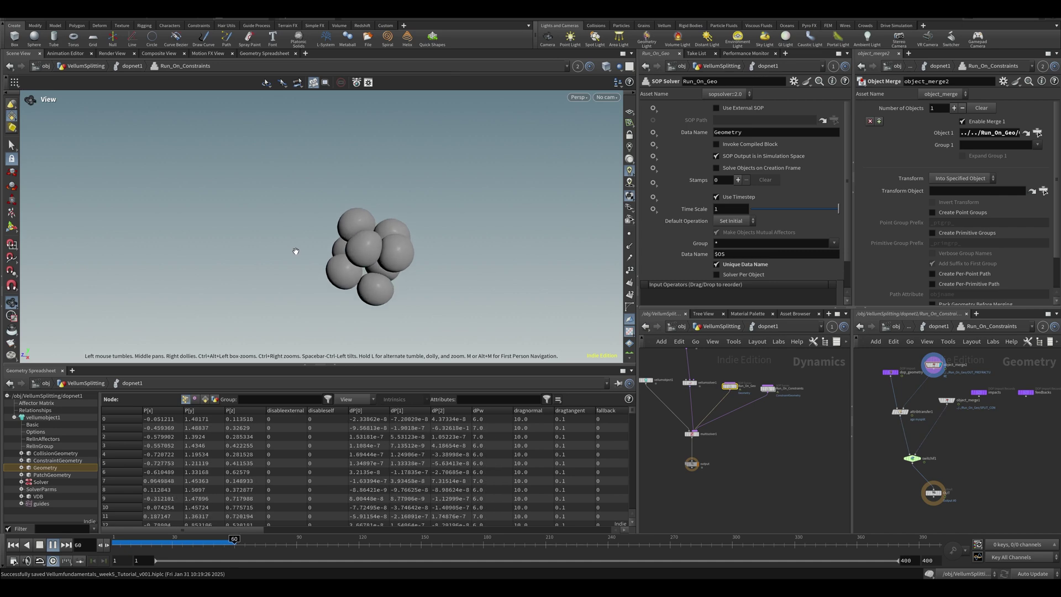
{"action": "key", "text": "Up"}
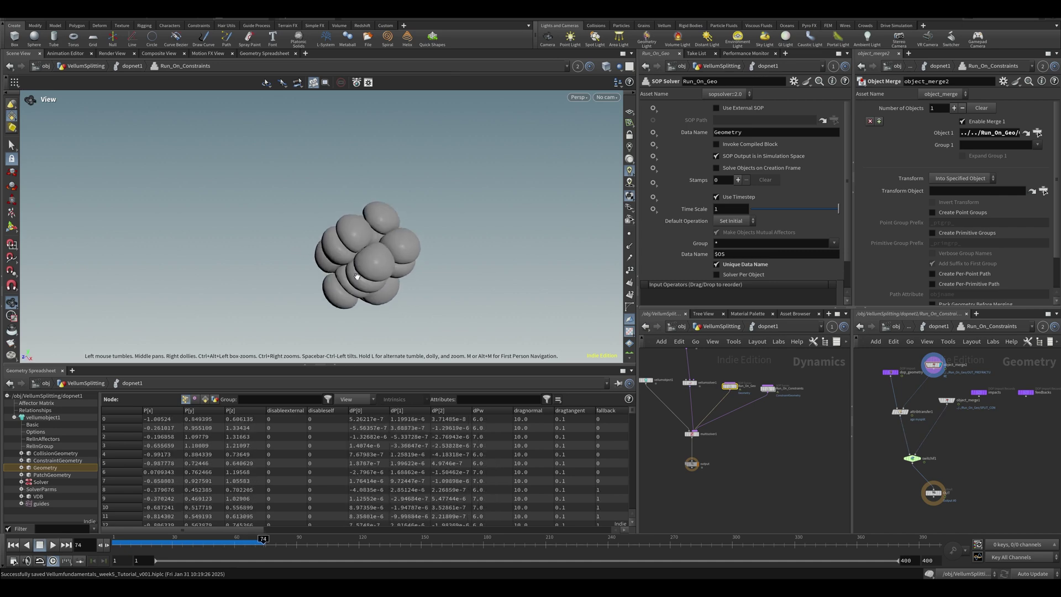
{"action": "left_click_drag", "start_coordinate": [358, 277], "coordinate": [317, 248]}
{"action": "key", "text": "Left"}
{"action": "key", "text": "Left"}
{"action": "key", "text": "Right"}
{"action": "key", "text": "Right"}
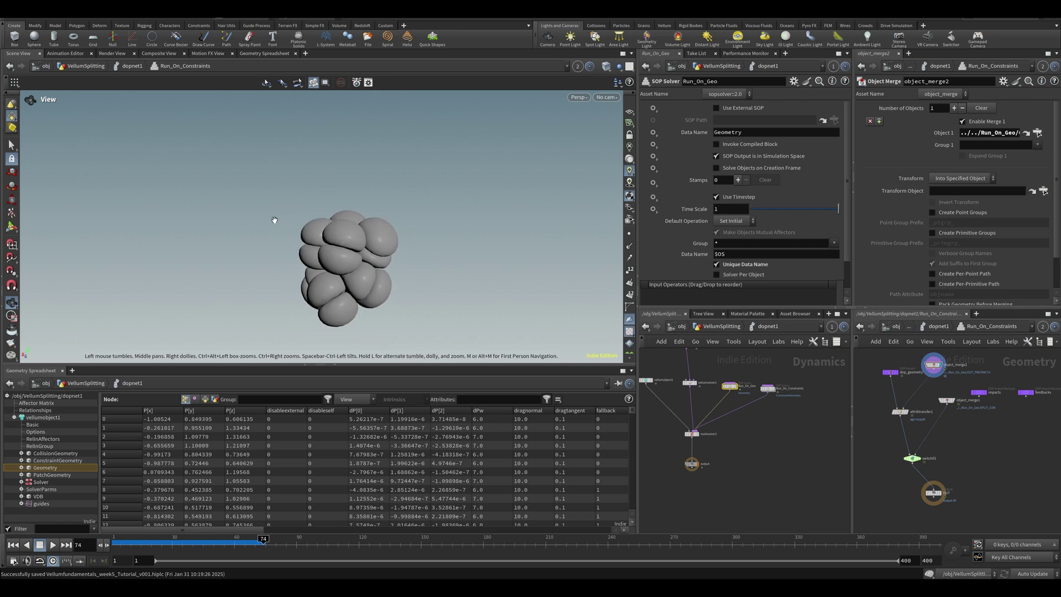
{"action": "key", "text": "Up"}
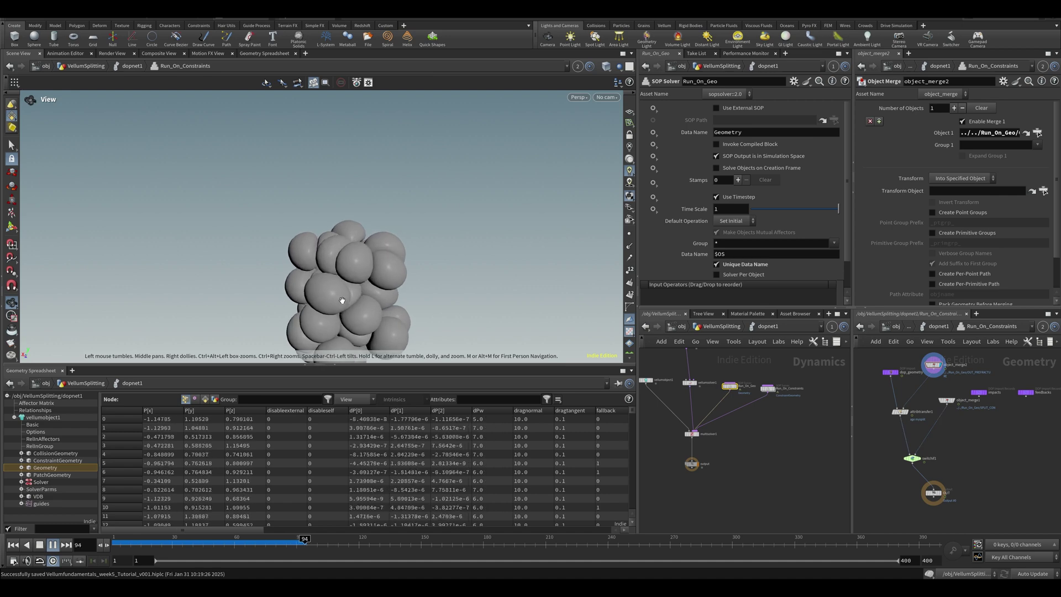
{"action": "left_click_drag", "start_coordinate": [305, 544], "coordinate": [296, 544]}
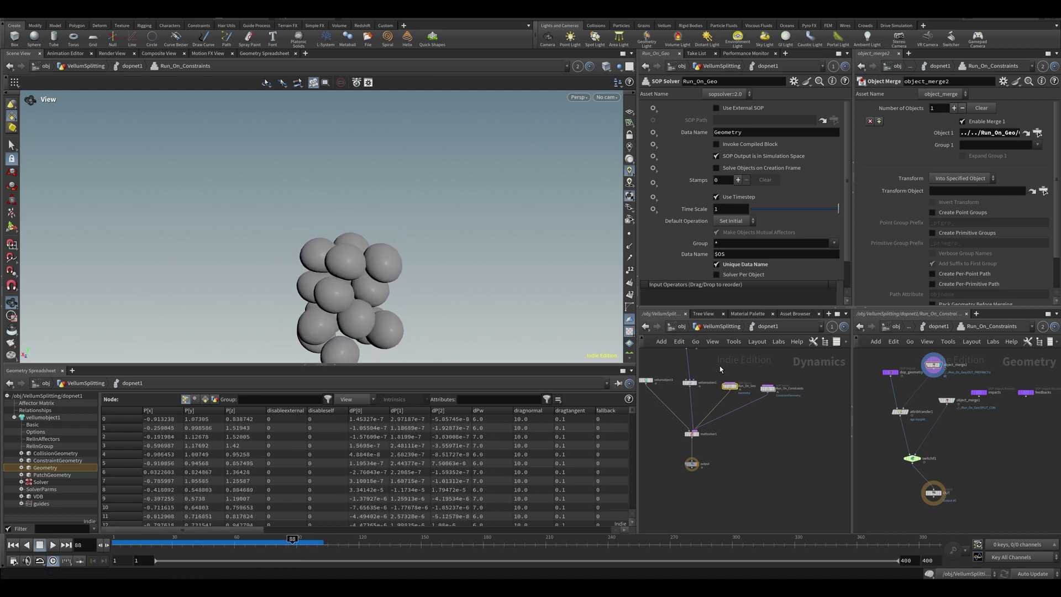
- Try a rand threshold of 0.9 in the attribwrangle1 condition of Run_On_Geo and replay the simulation in dopnet1
{"action": "double_click", "coordinate": [730, 386]}
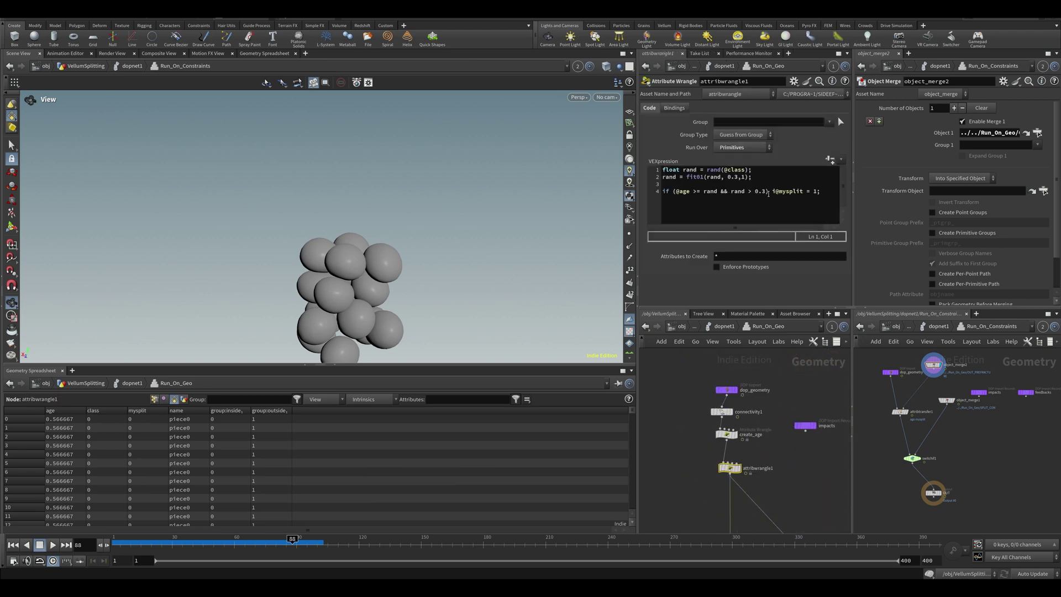
{"action": "left_click", "coordinate": [767, 192]}
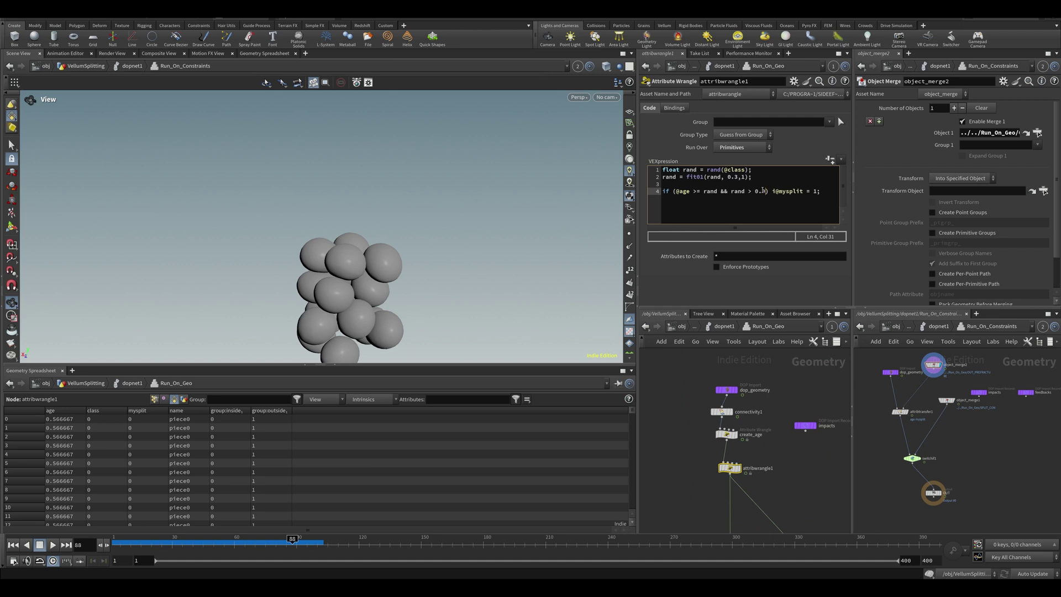
{"action": "key", "text": "ctrl+Return"}
{"action": "left_click", "coordinate": [685, 364]}
{"action": "key", "text": "u"}
{"action": "key", "text": "ctrl+Up"}
{"action": "key", "text": "Up"}
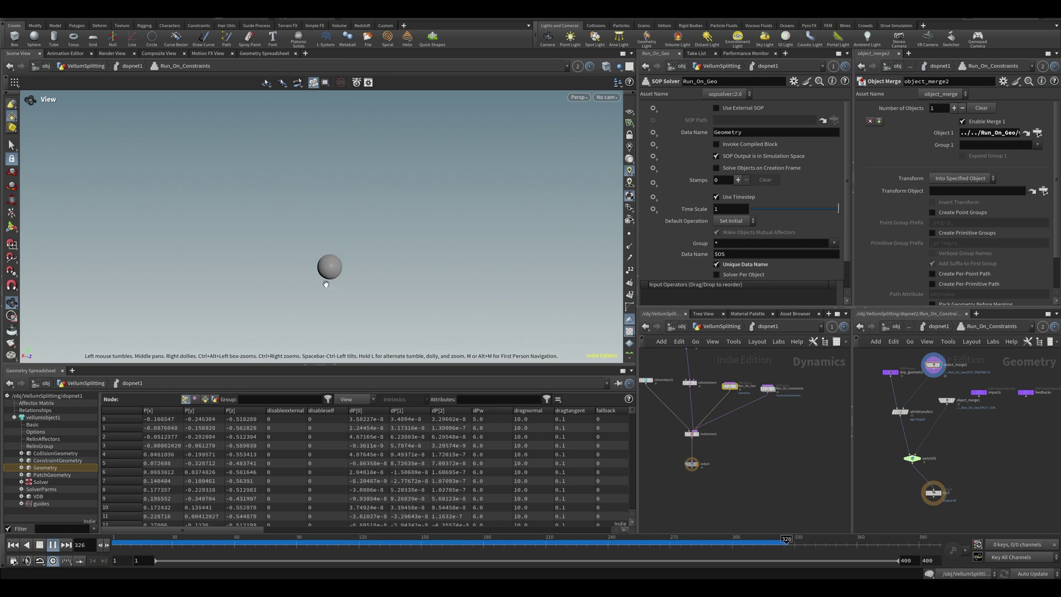
{"action": "key", "text": "ctrl+Up"}
{"action": "double_click", "coordinate": [730, 388]}
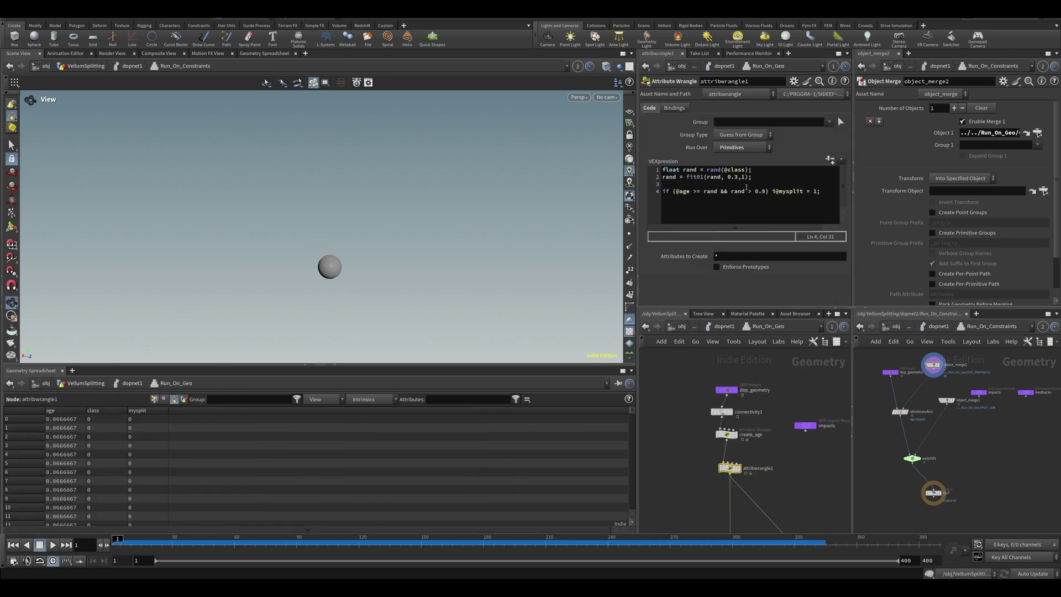
{"action": "left_click", "coordinate": [763, 192]}
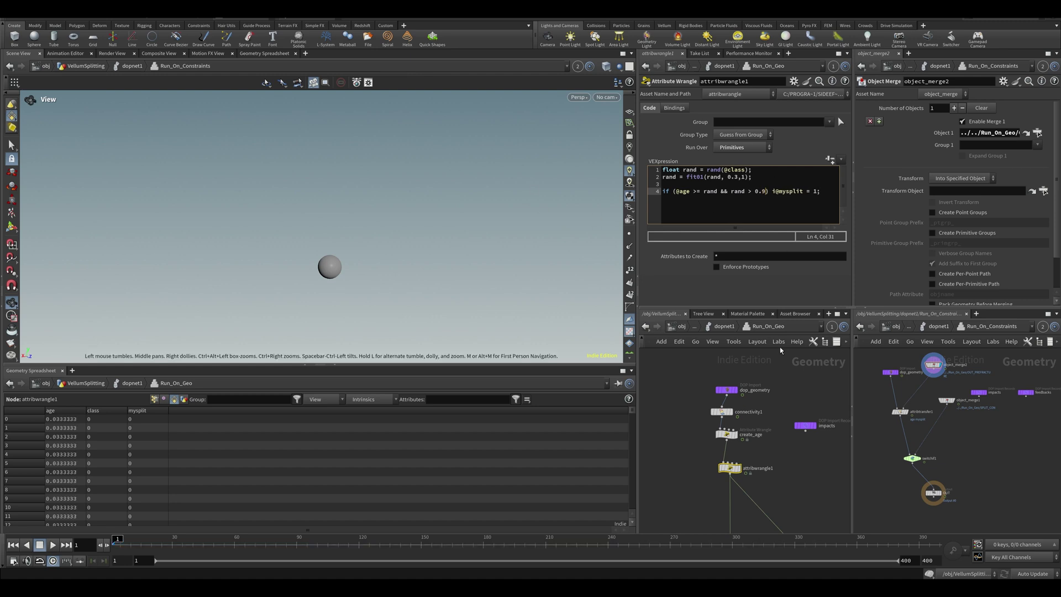
{"action": "key", "text": "ctrl+s"}
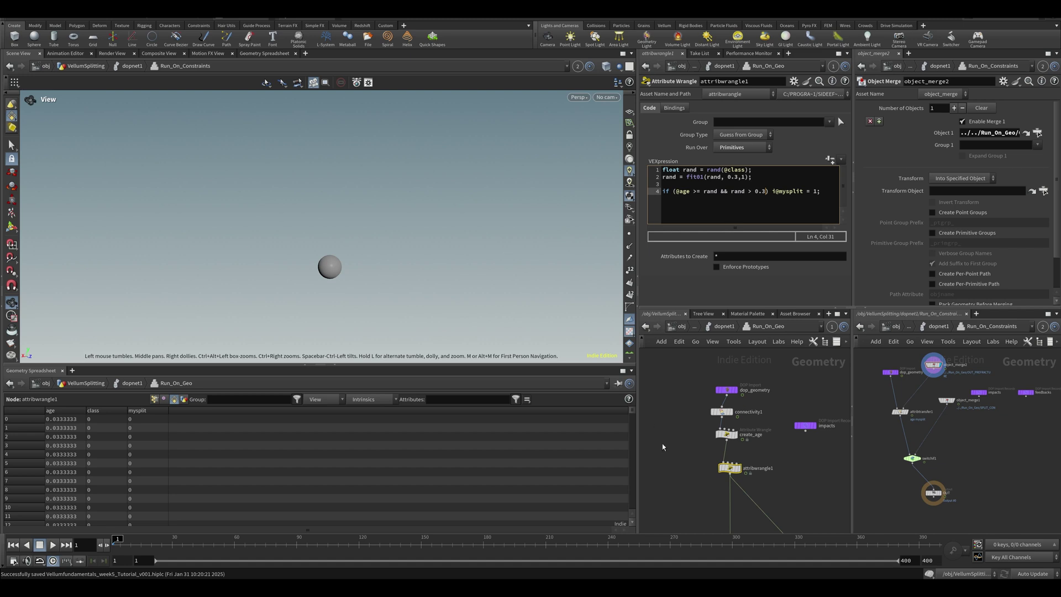
{"action": "left_click_drag", "start_coordinate": [691, 461], "coordinate": [772, 480]}
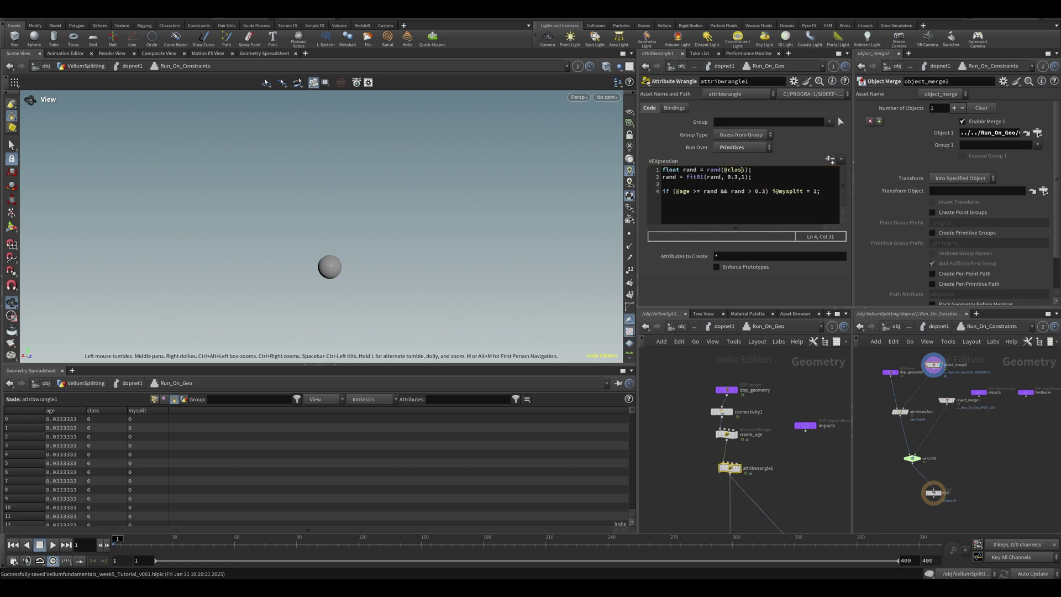
{"action": "left_click", "coordinate": [742, 170]}
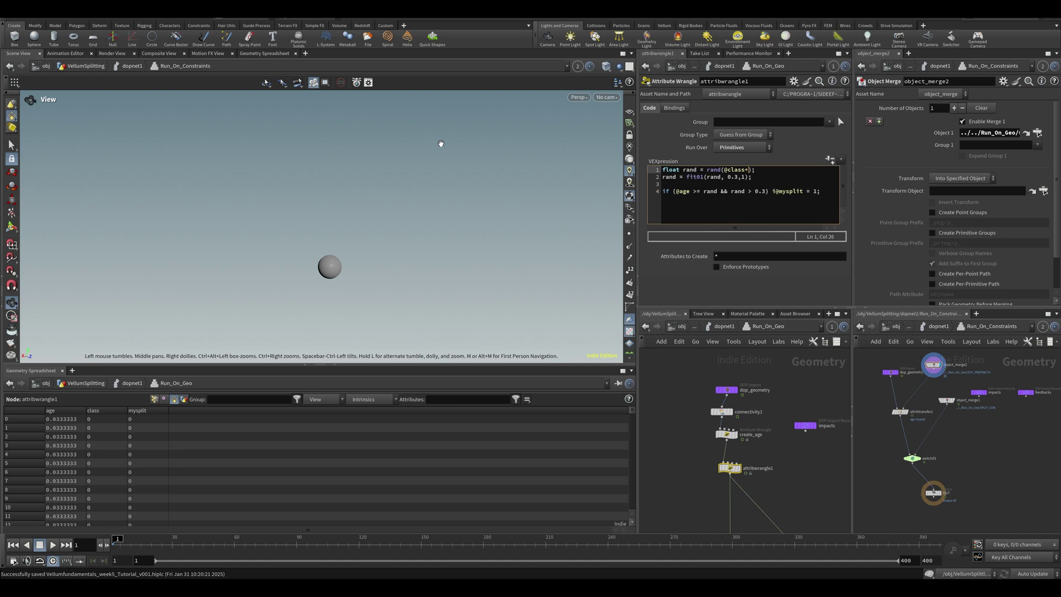
{"action": "type", "text": "Frame"}
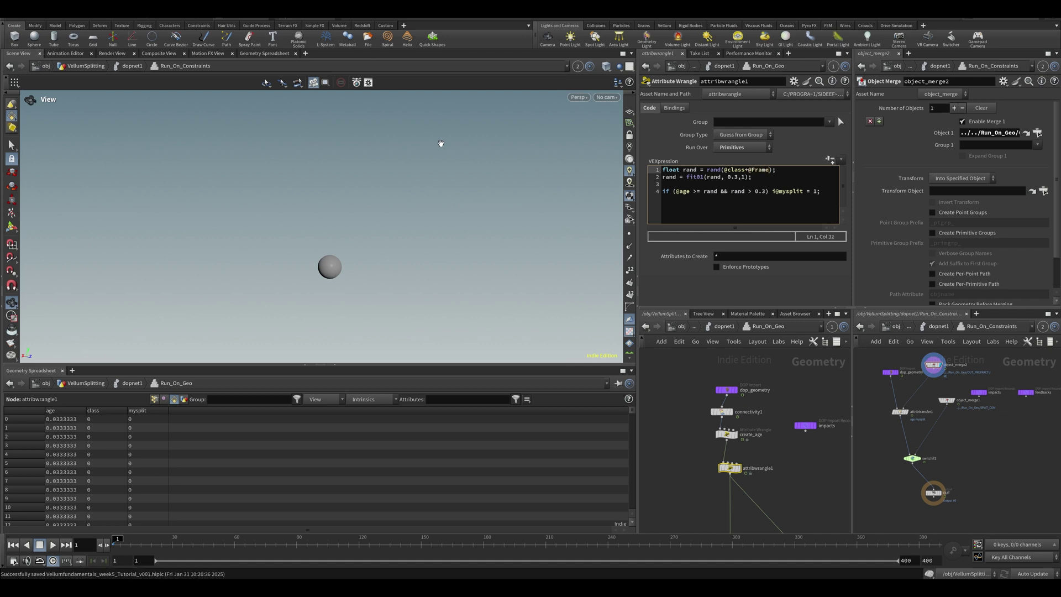
- Return to dopnet1, play the simulation with the frame-based seed and scrub to frame 72 to examine the split shapes
{"action": "left_click", "coordinate": [721, 326]}
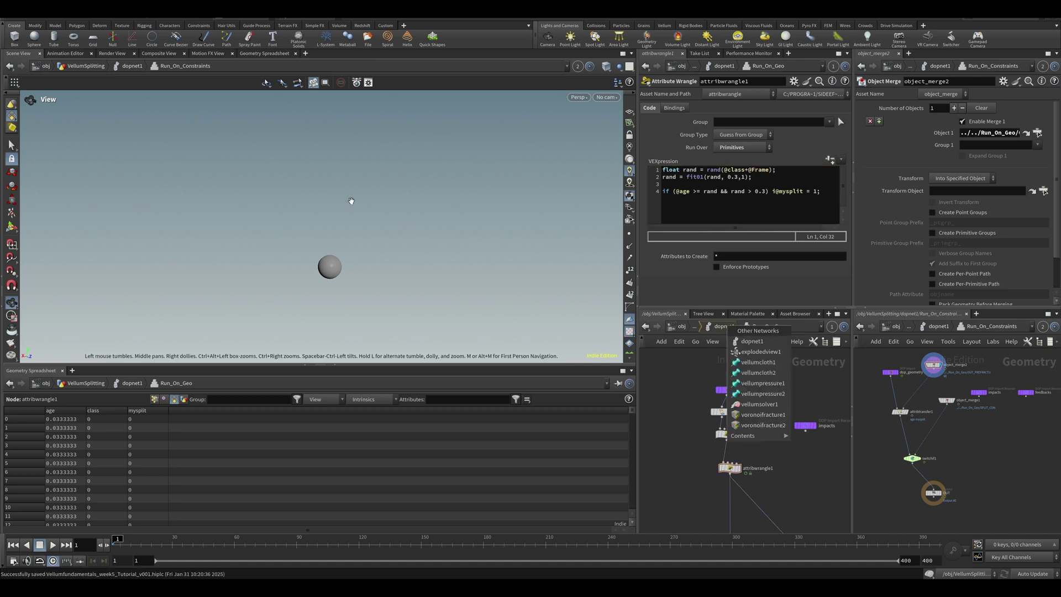
{"action": "left_click", "coordinate": [691, 385]}
{"action": "left_click", "coordinate": [713, 326]}
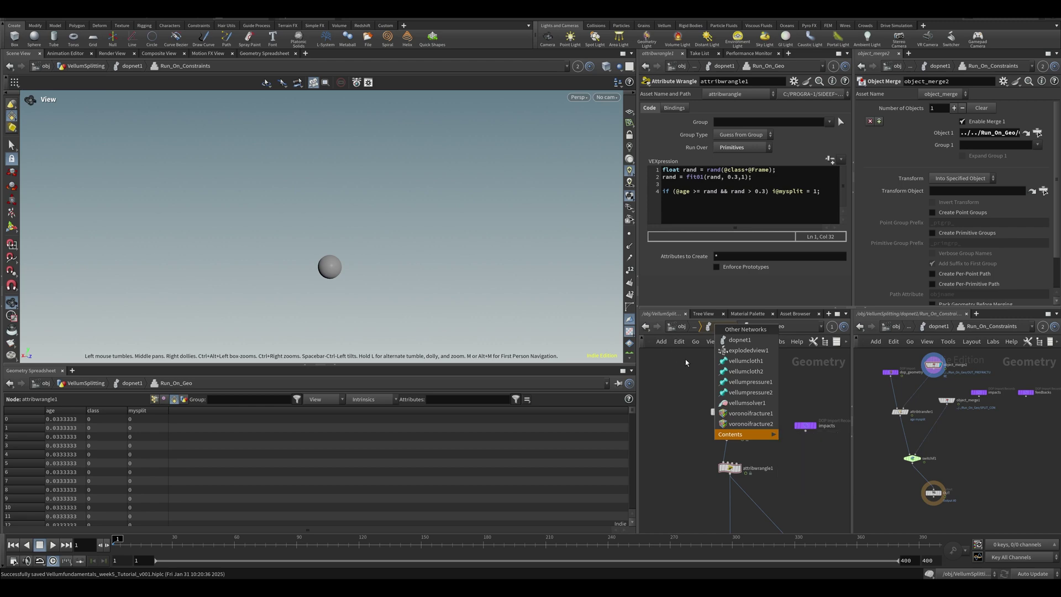
{"action": "left_click", "coordinate": [688, 362]}
{"action": "left_click", "coordinate": [711, 328]}
{"action": "key", "text": "Up"}
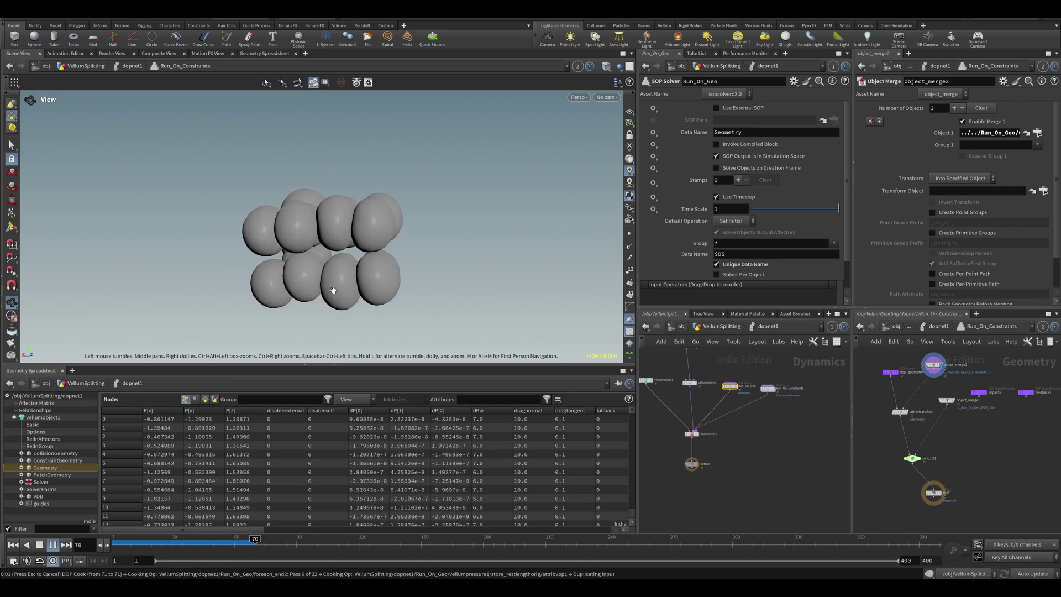
{"action": "left_click", "coordinate": [270, 540]}
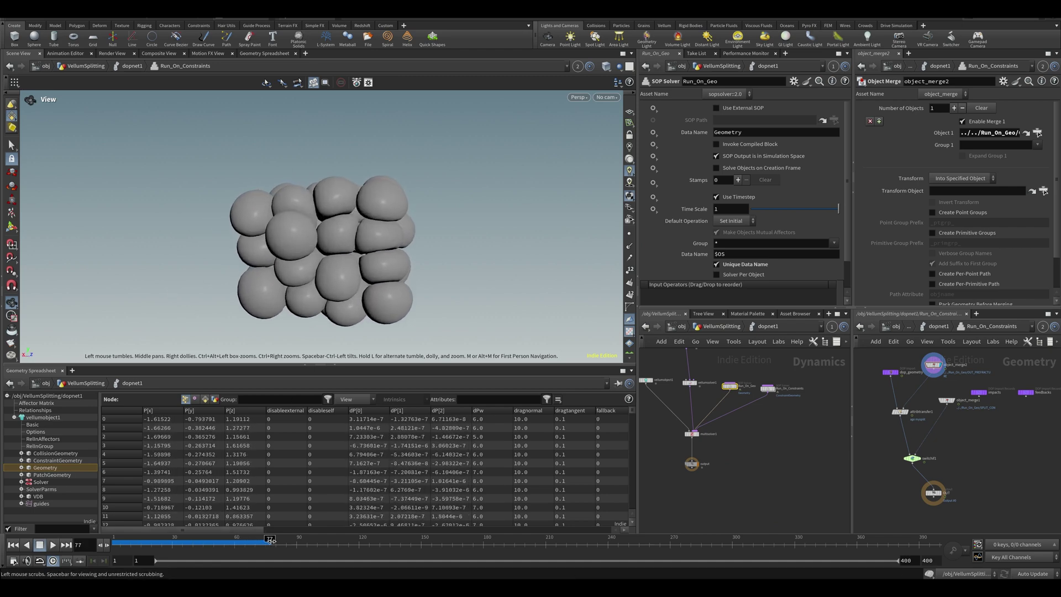
{"action": "left_click_drag", "start_coordinate": [270, 540], "coordinate": [260, 544]}
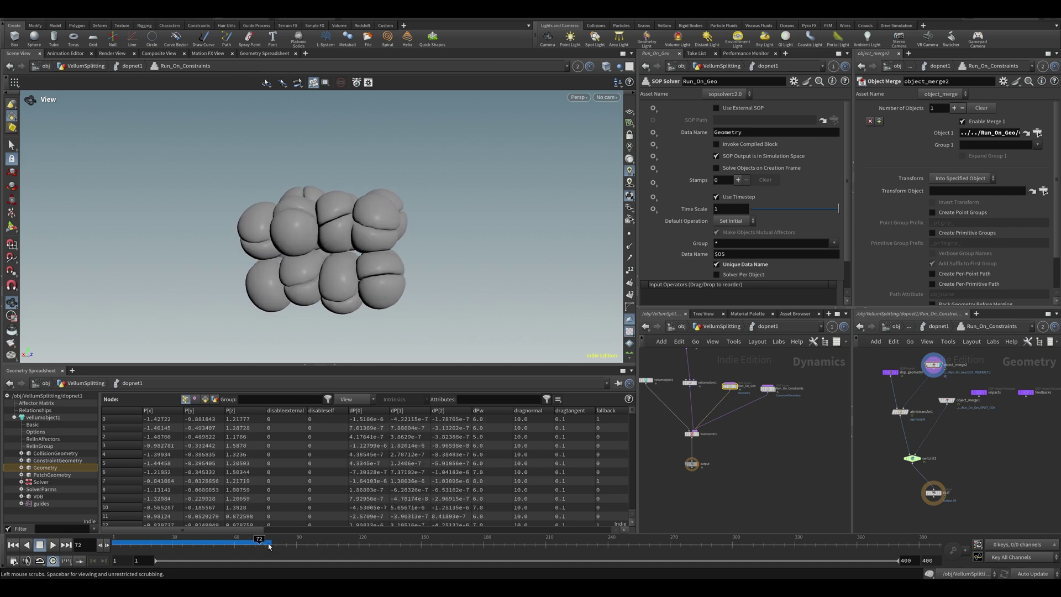
- Set the rand threshold in the attribwrangle1 condition of Run_On_Geo to 0.8
{"action": "double_click", "coordinate": [729, 386]}
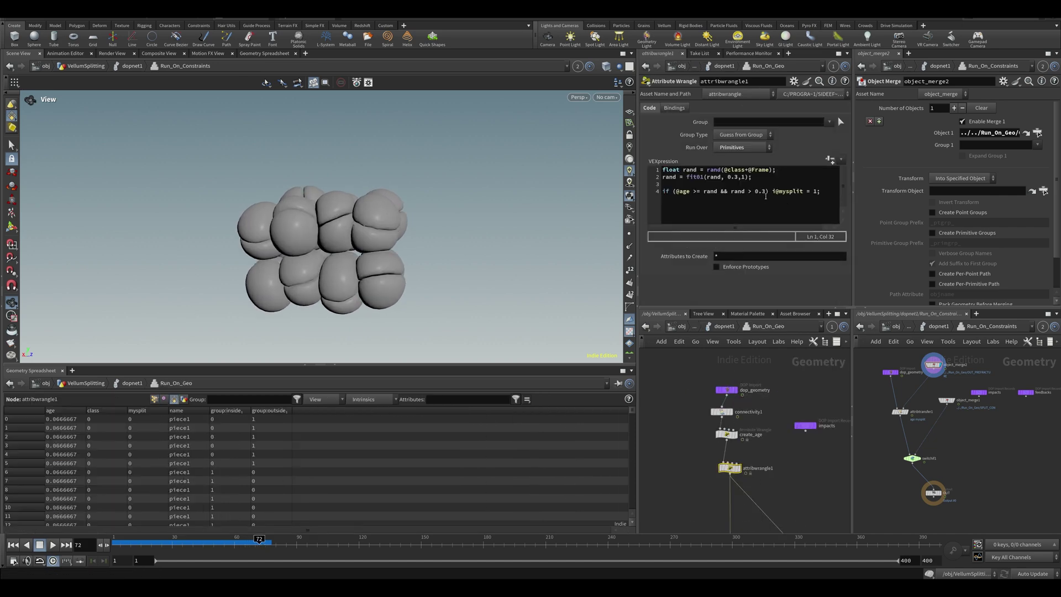
{"action": "left_click", "coordinate": [773, 191]}
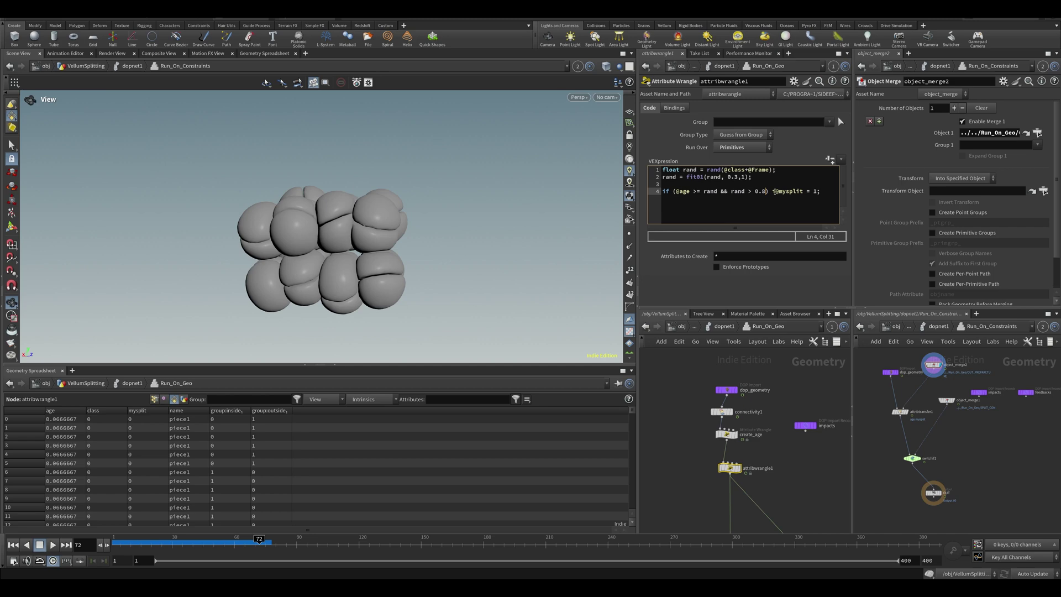
{"action": "key", "text": "ctrl+Return"}
- Replay the simulation from the first frame in dopnet1 to examine how the spheres split up to frame 118
{"action": "left_click", "coordinate": [725, 326]}
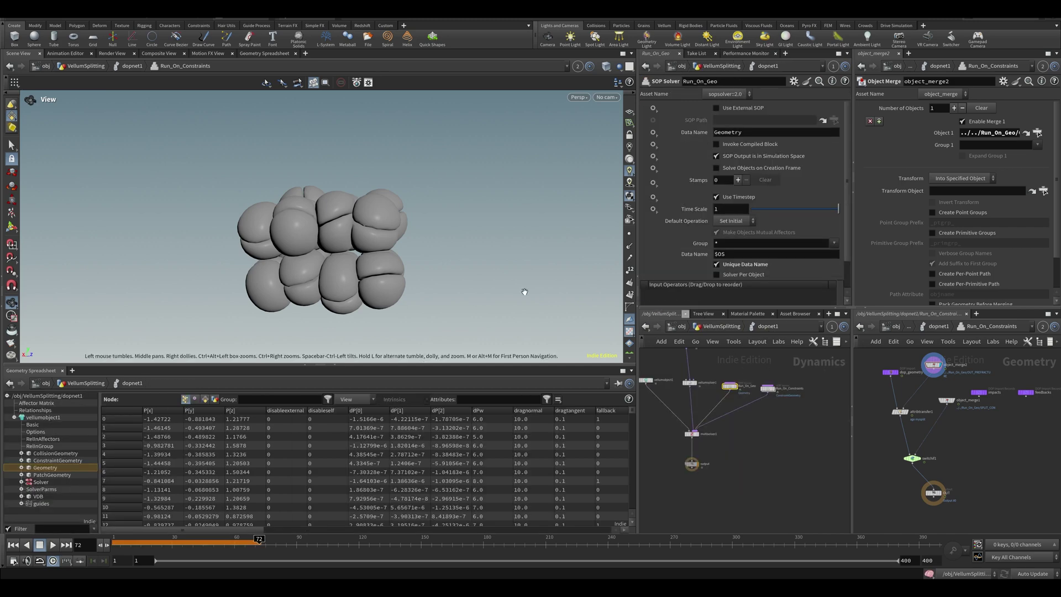
{"action": "key", "text": "ctrl+Up"}
{"action": "key", "text": "Up"}
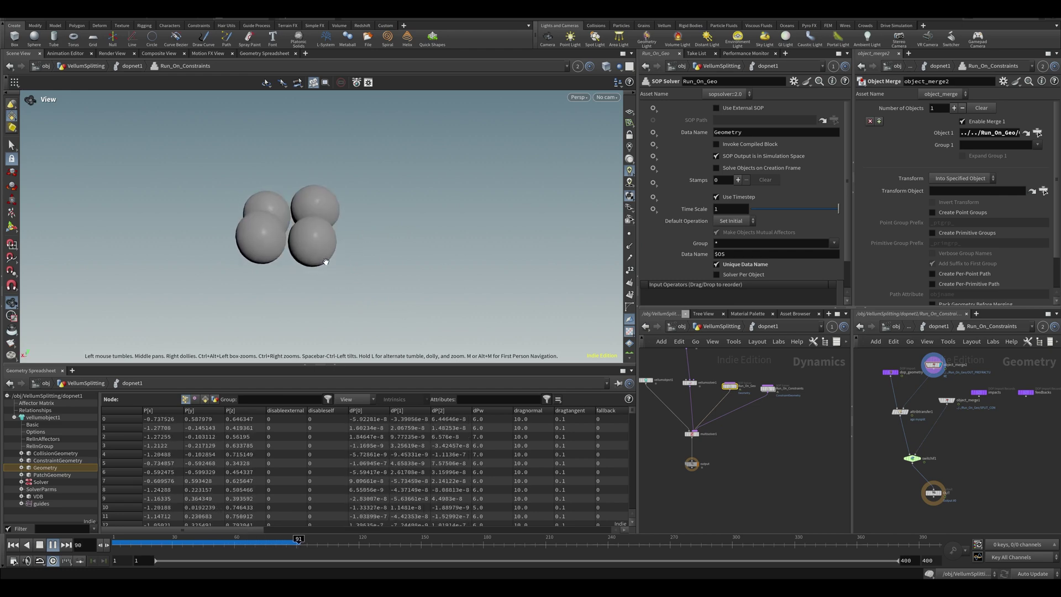
{"action": "left_click_drag", "start_coordinate": [312, 540], "coordinate": [301, 540]}
{"action": "key", "text": "Up"}
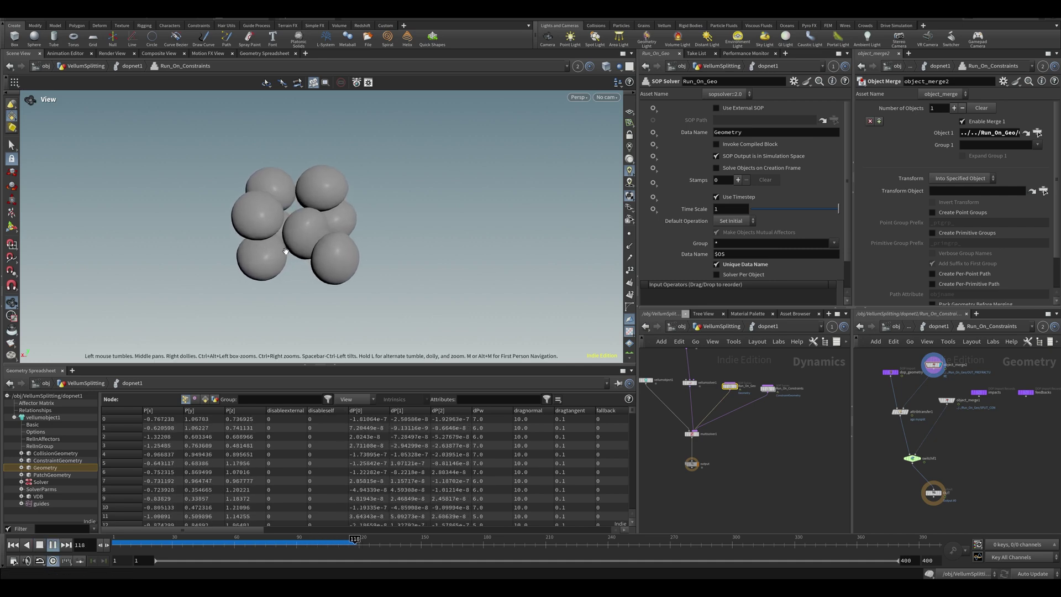
{"action": "key", "text": "Up"}
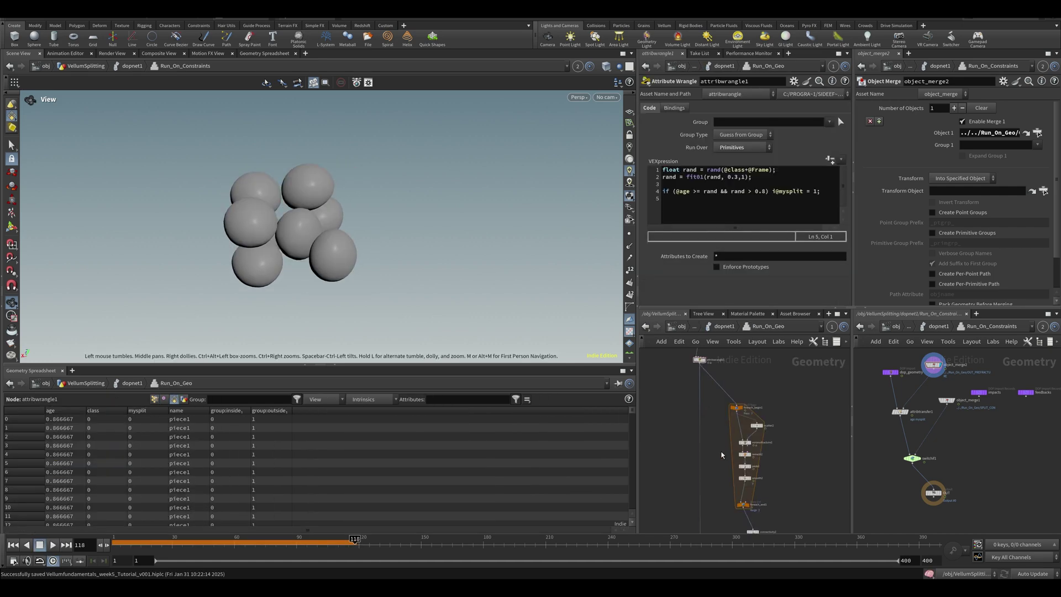
- Examine switchif1's mysplit test in Run_On_Geo and the OUT_PREFRACTURE and SPLIT_GEO branches feeding it
{"action": "scroll", "coordinate": [721, 455], "scroll_direction": "up", "scroll_amount": 4}
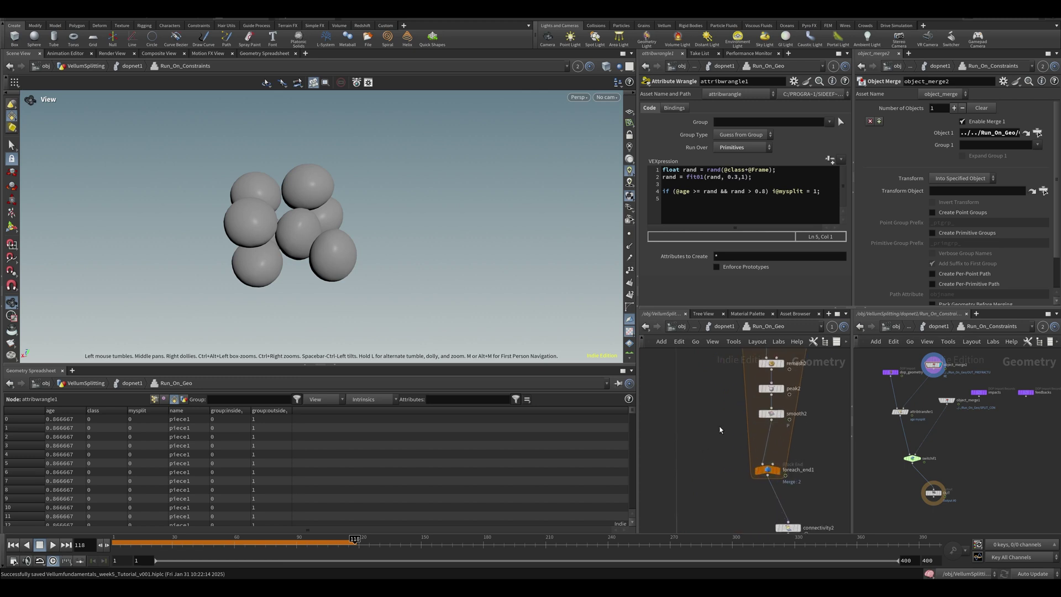
{"action": "scroll", "coordinate": [738, 460], "scroll_direction": "down", "scroll_amount": 5}
{"action": "middle_click_drag", "start_coordinate": [711, 471], "coordinate": [722, 381]}
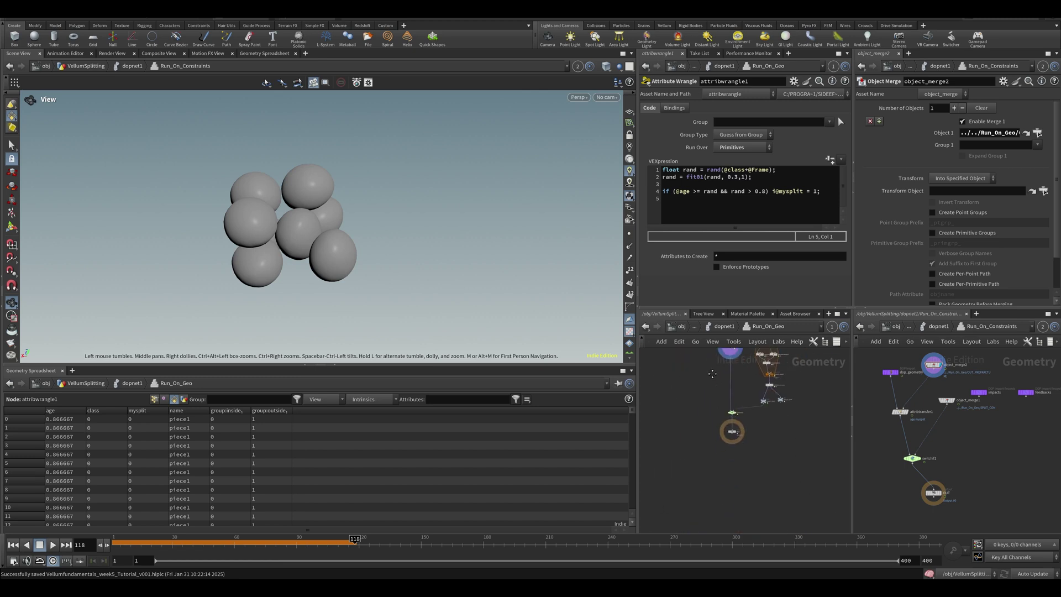
{"action": "scroll", "coordinate": [725, 400], "scroll_direction": "up", "scroll_amount": 2}
{"action": "left_click", "coordinate": [747, 400]}
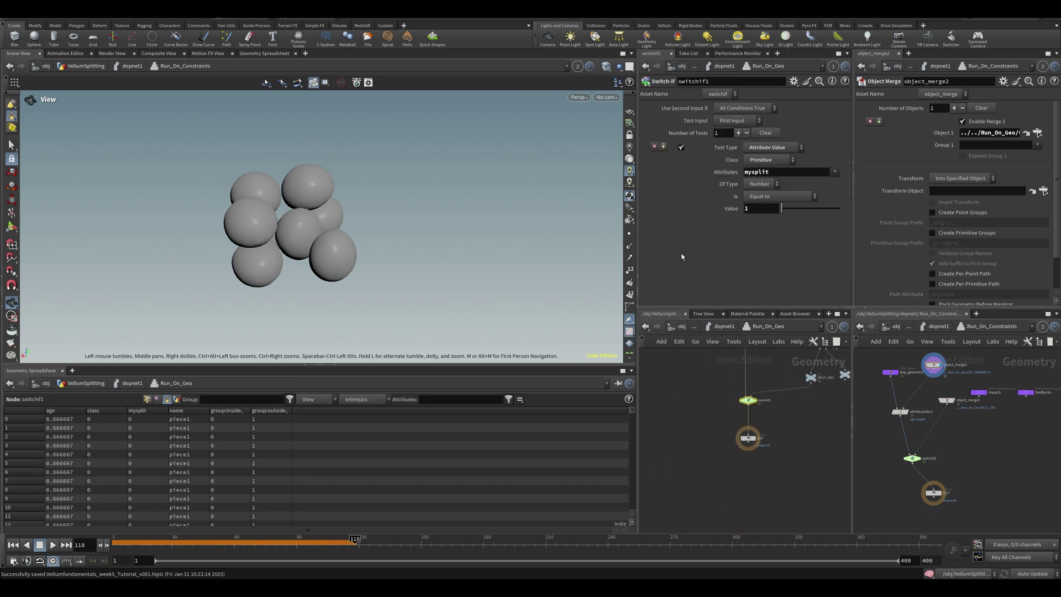
{"action": "middle_click_drag", "start_coordinate": [766, 404], "coordinate": [749, 468]}
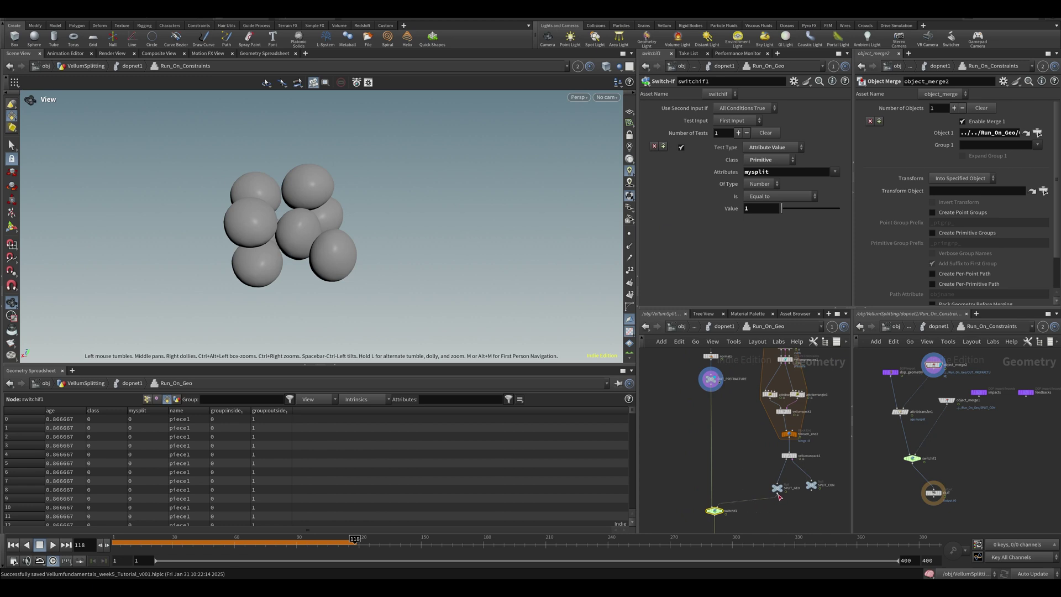
- At frame 65, insert a Switch-If between the split chain and foreach_end1 in Run_On_Geo, and wire foreach_begin1 into it
{"action": "middle_click_drag", "start_coordinate": [777, 368], "coordinate": [741, 555]}
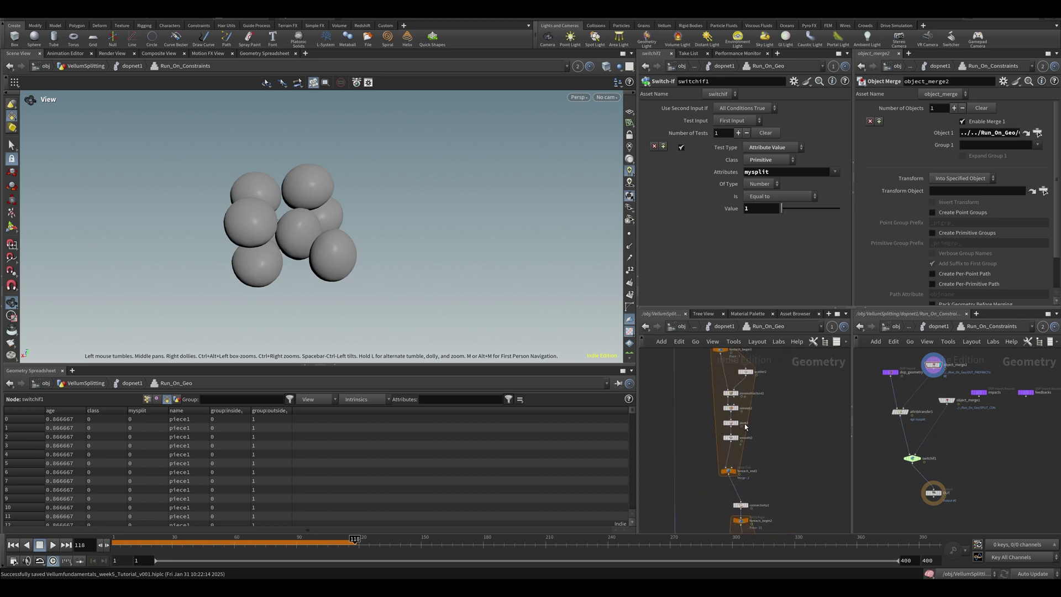
{"action": "middle_click_drag", "start_coordinate": [767, 367], "coordinate": [752, 438]}
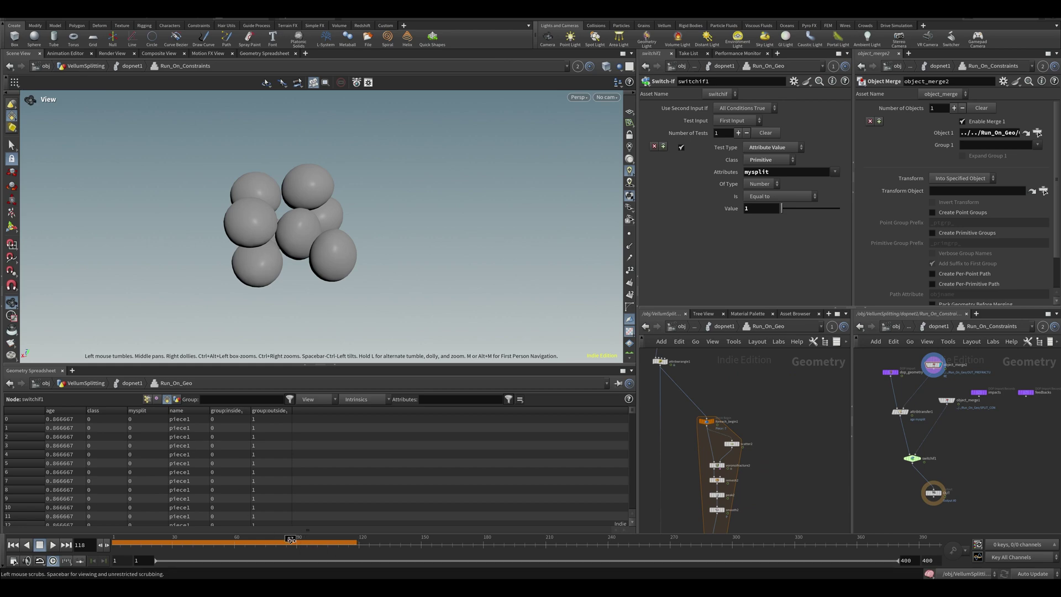
{"action": "left_click", "coordinate": [245, 544]}
{"action": "left_click_drag", "start_coordinate": [772, 404], "coordinate": [706, 500]}
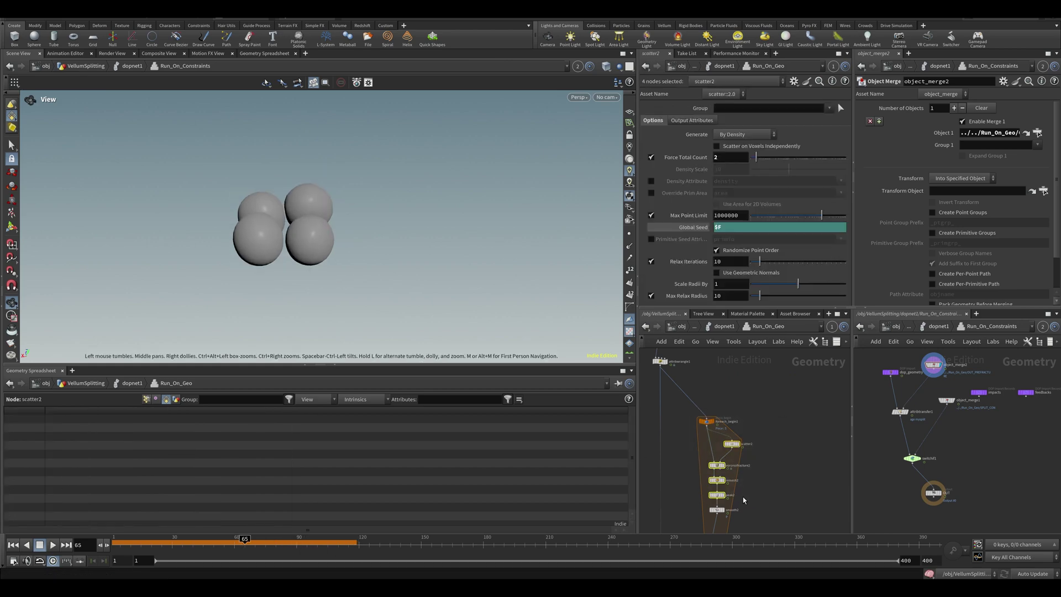
{"action": "mouse_move", "coordinate": [785, 476]}
{"action": "middle_mouse_down"}
{"action": "mouse_move", "coordinate": [784, 394]}
{"action": "mouse_move", "coordinate": [776, 466]}
{"action": "middle_mouse_up"}
{"action": "mouse_move", "coordinate": [752, 381]}
{"action": "left_mouse_down"}
{"action": "mouse_move", "coordinate": [684, 513]}
{"action": "mouse_move", "coordinate": [726, 493]}
{"action": "left_mouse_up"}
{"action": "left_click", "coordinate": [696, 479]}
{"action": "key", "text": "Tab"}
{"action": "type", "text": "switch"}
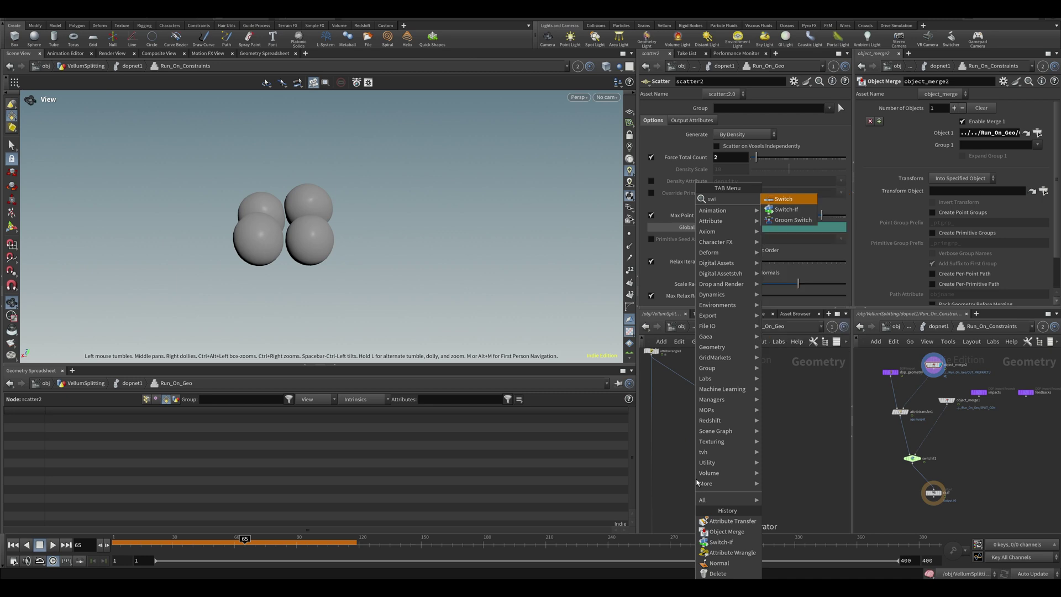
{"action": "key", "text": "Down"}
{"action": "key", "text": "Return"}
{"action": "left_click", "coordinate": [715, 506]}
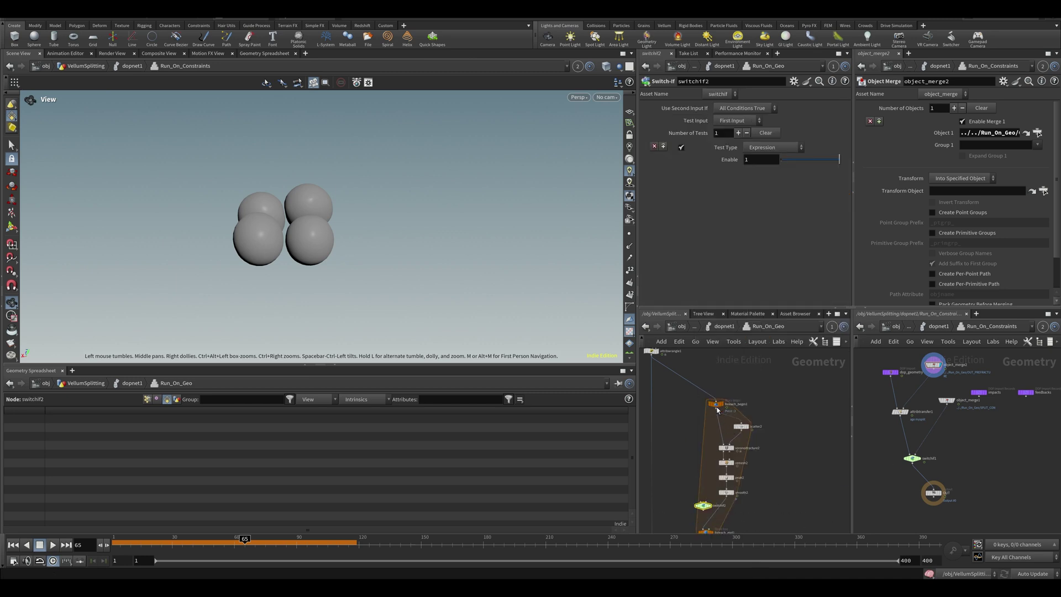
{"action": "left_click", "coordinate": [717, 409]}
{"action": "left_click_drag", "start_coordinate": [716, 410], "coordinate": [726, 496]}
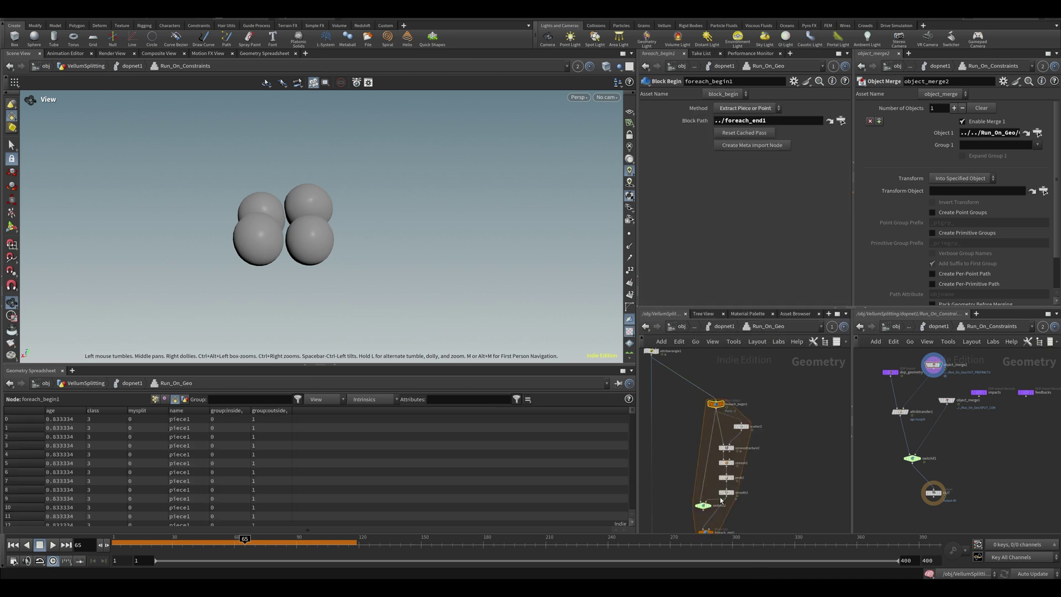
- Set switchif2's test type to Attribute Value
{"action": "middle_click_drag", "start_coordinate": [721, 522], "coordinate": [694, 453]}
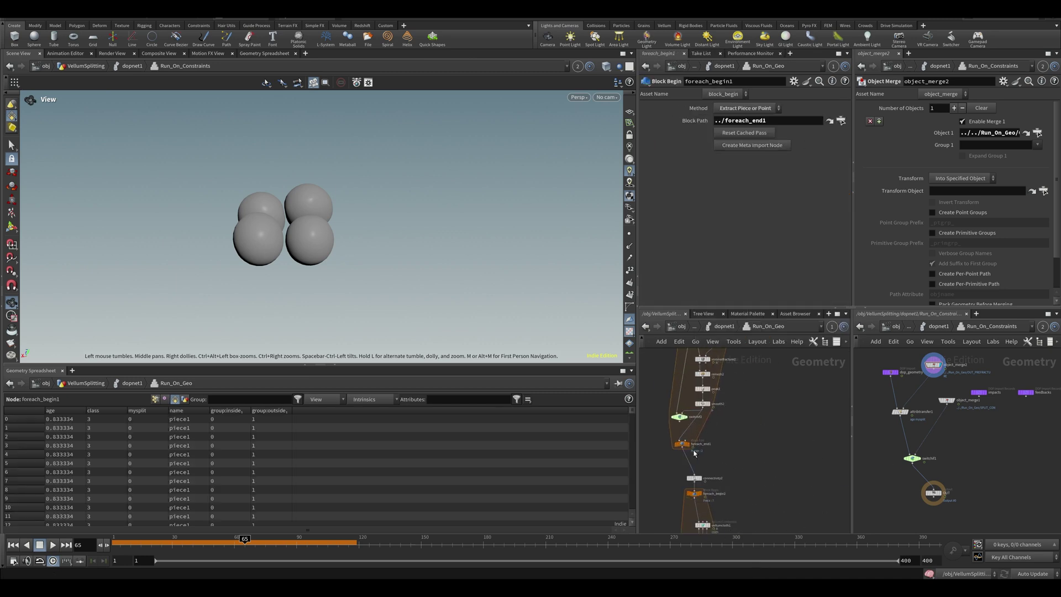
{"action": "left_click", "coordinate": [676, 417]}
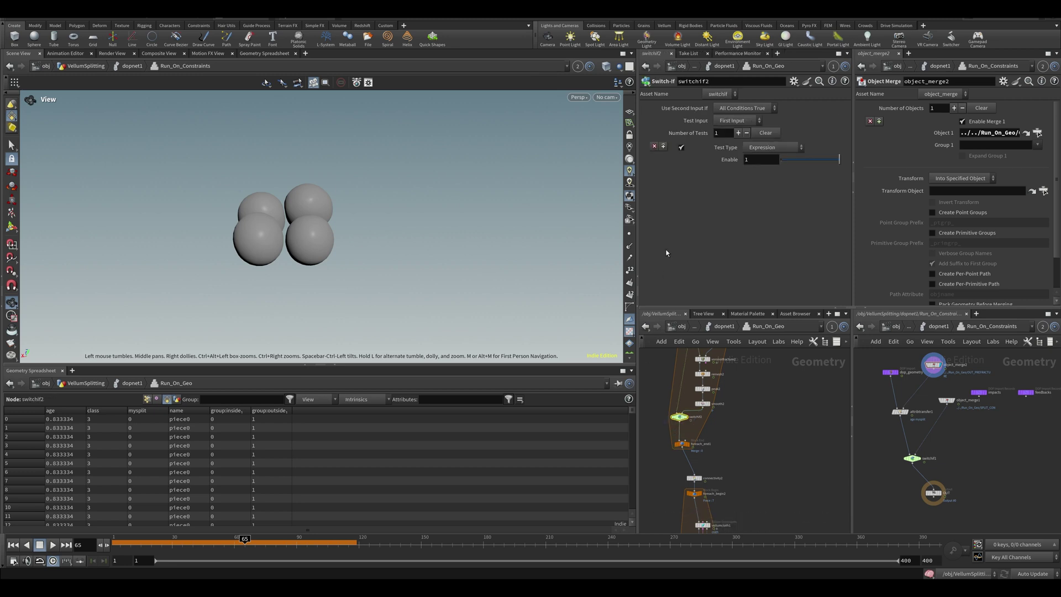
{"action": "left_click", "coordinate": [754, 147]}
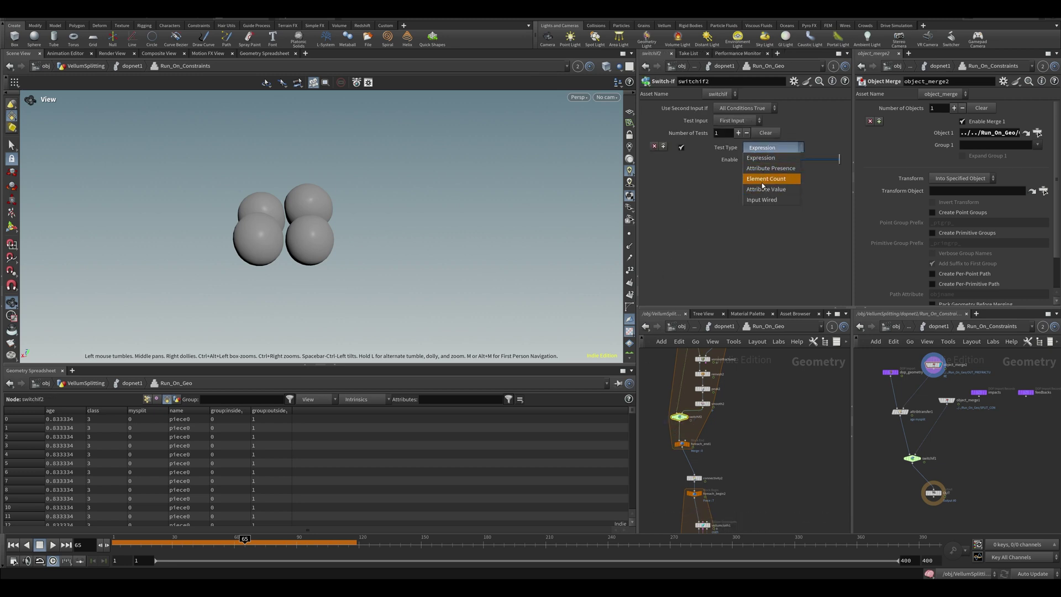
{"action": "left_click", "coordinate": [761, 189]}
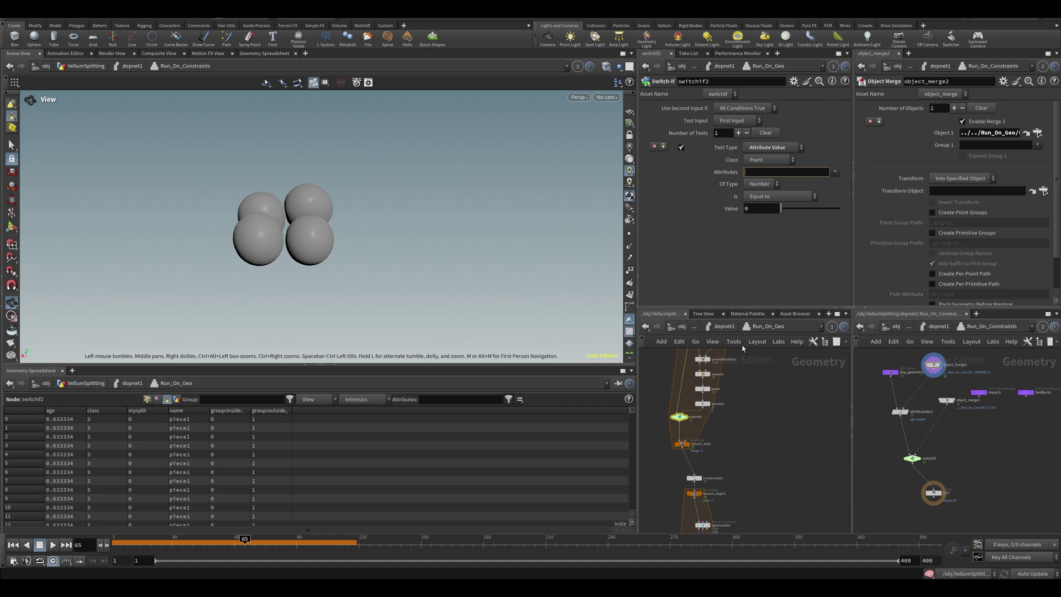
- Check the attribute name in attribwrangle1 and make switchif2 test for primitive attribute mysplit equal to 1
{"action": "middle_click_drag", "start_coordinate": [743, 348], "coordinate": [803, 409]}
{"action": "left_click", "coordinate": [718, 436]}
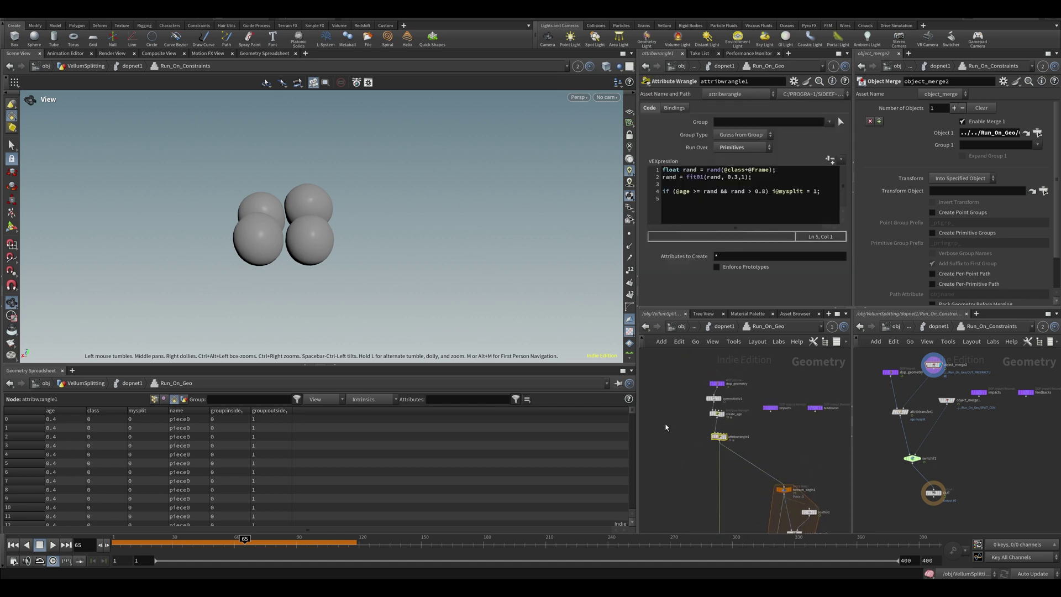
{"action": "middle_click_drag", "start_coordinate": [765, 512], "coordinate": [750, 341]}
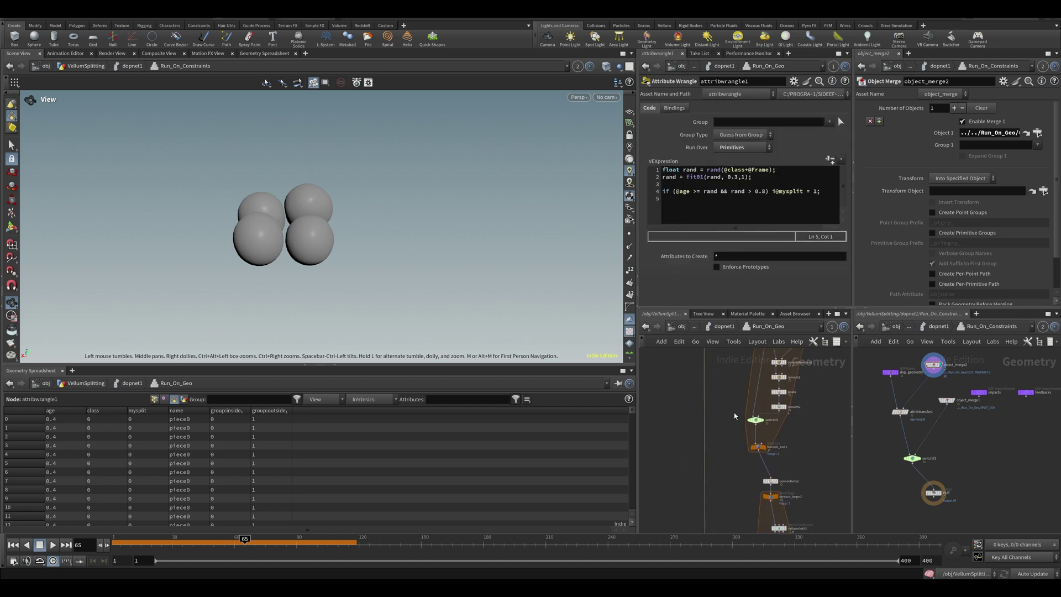
{"action": "left_click", "coordinate": [755, 419]}
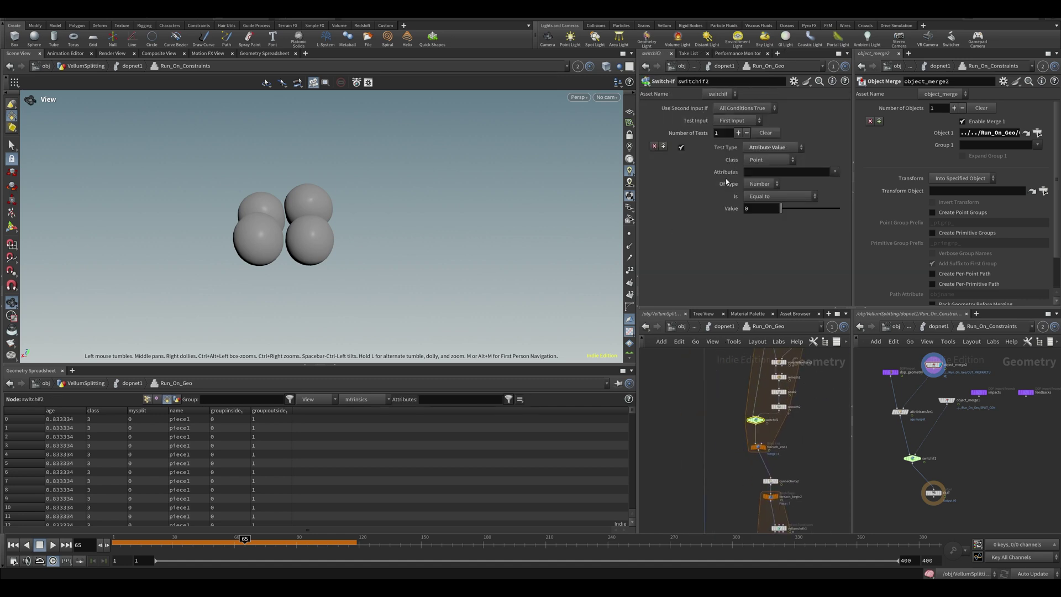
{"action": "left_click", "coordinate": [761, 185]}
{"action": "left_click", "coordinate": [758, 195]}
{"action": "left_click", "coordinate": [758, 161]}
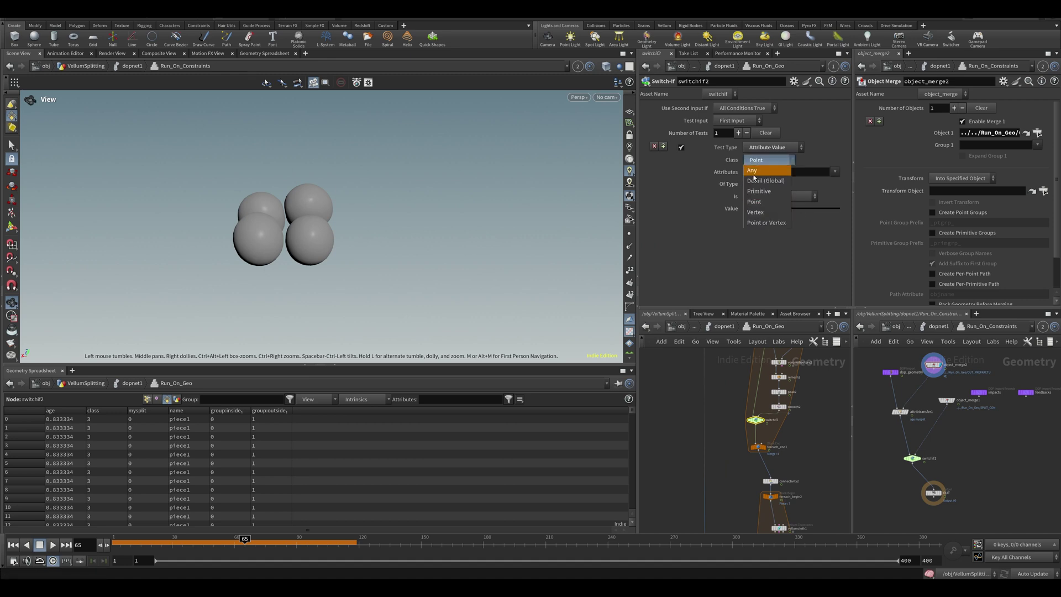
{"action": "left_click", "coordinate": [758, 192]}
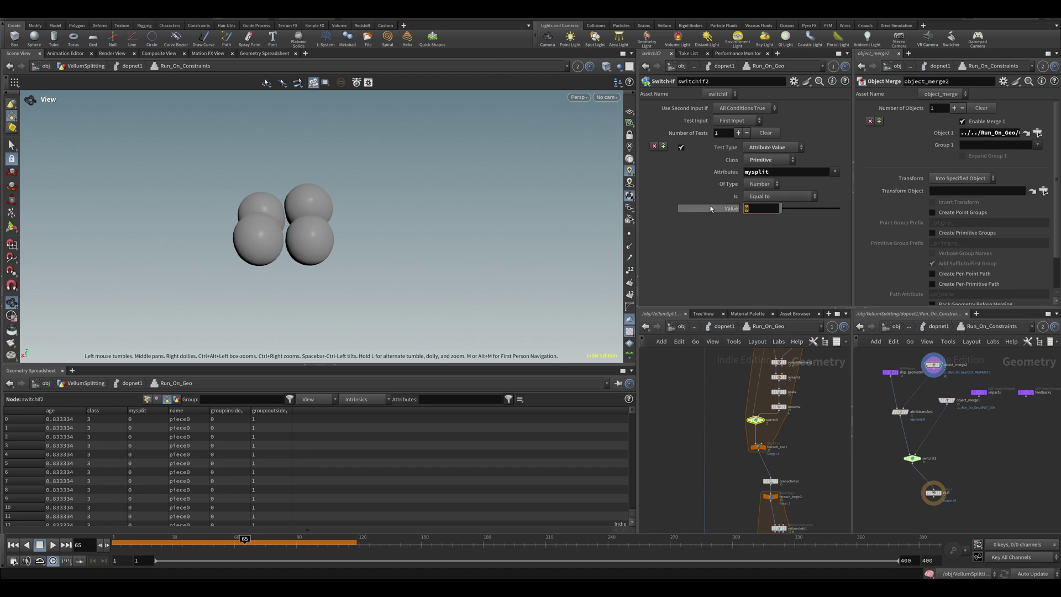
{"action": "type", "text": "1"}
{"action": "key", "text": "Return"}
- Return to dopnet1, replay the simulation from the first frame and examine the splitting between frames 116 and 129
{"action": "left_click", "coordinate": [721, 327]}
{"action": "key", "text": "ctrl+Up"}
{"action": "key", "text": "Up"}
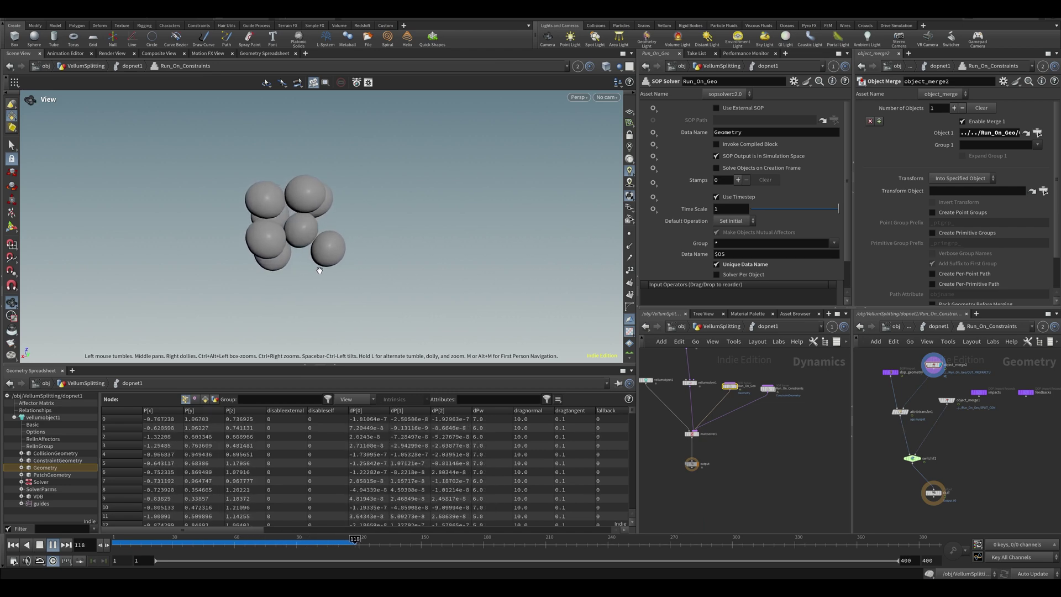
{"action": "key", "text": "Up"}
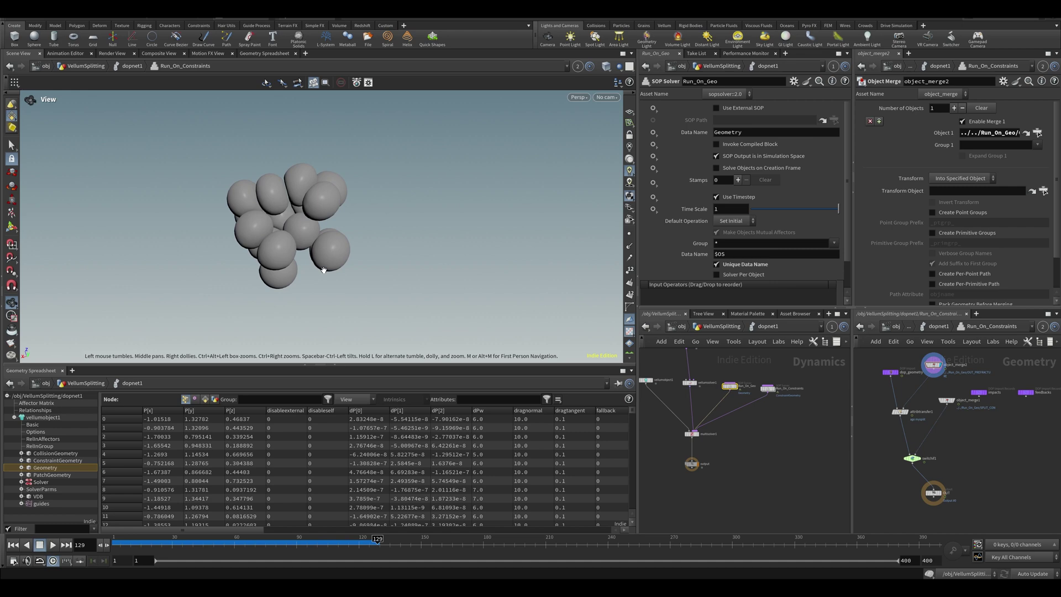
{"action": "left_click_drag", "start_coordinate": [362, 544], "coordinate": [352, 544]}
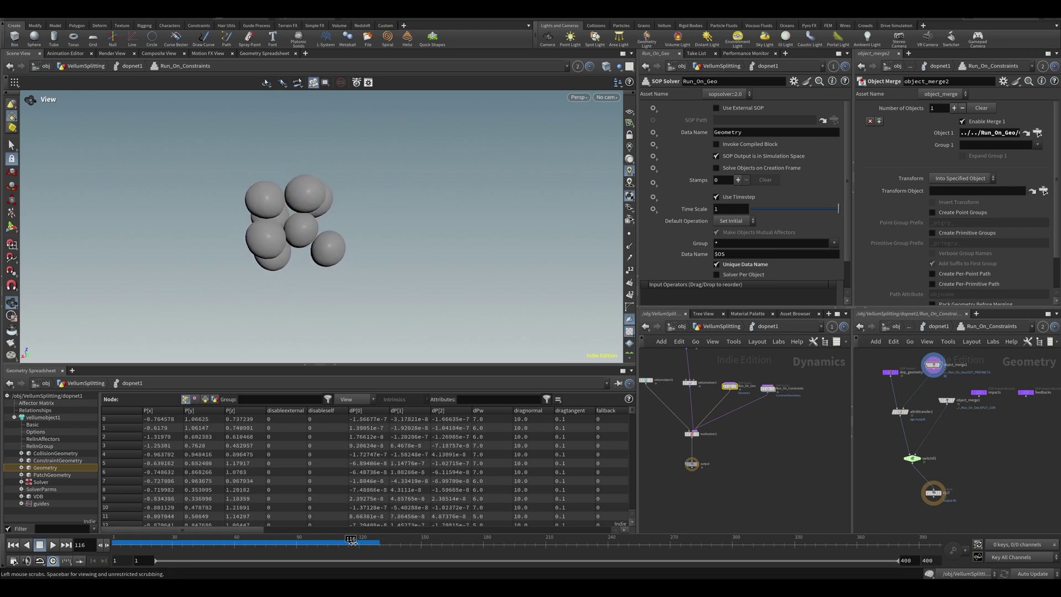
{"action": "key", "text": "Up"}
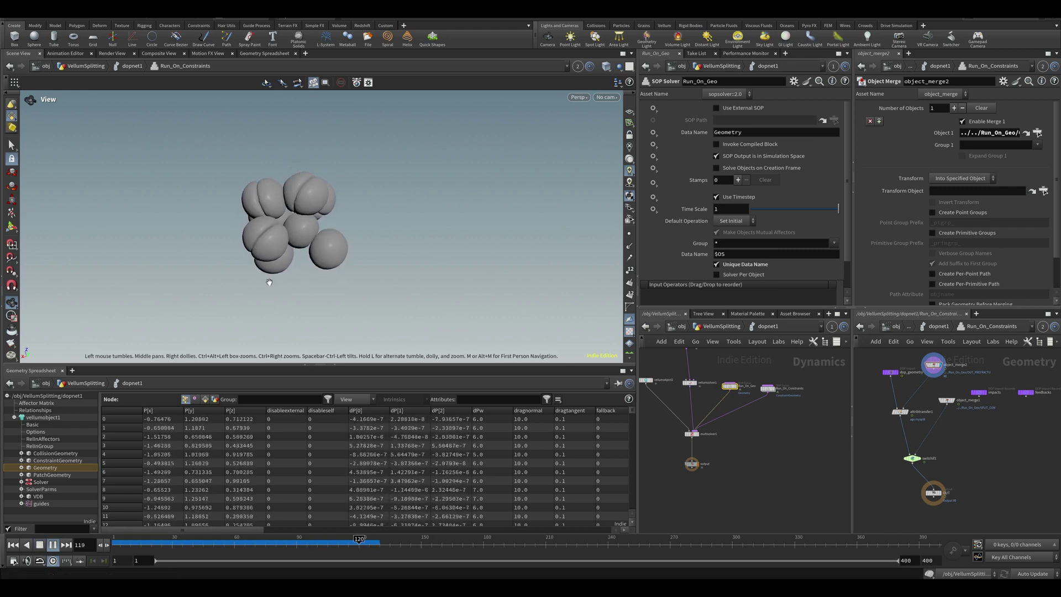
{"action": "left_click", "coordinate": [356, 544]}
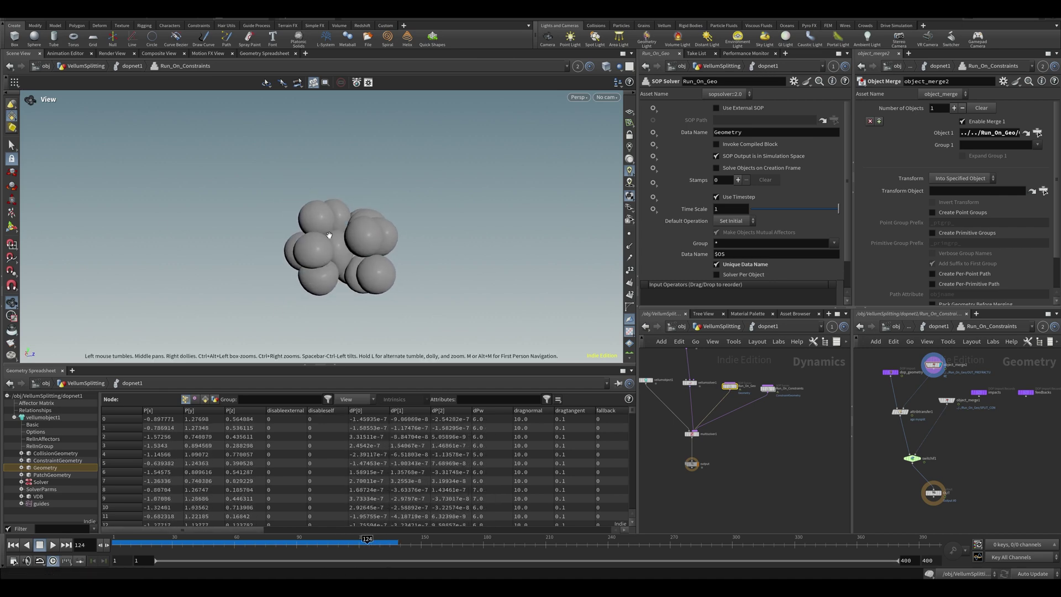
- Examine the cluster of split spheres around frame 124 up close and from several angles
{"action": "scroll", "coordinate": [431, 241], "scroll_direction": "up", "scroll_amount": 5}
{"action": "middle_click_drag", "start_coordinate": [293, 274], "coordinate": [362, 190]}
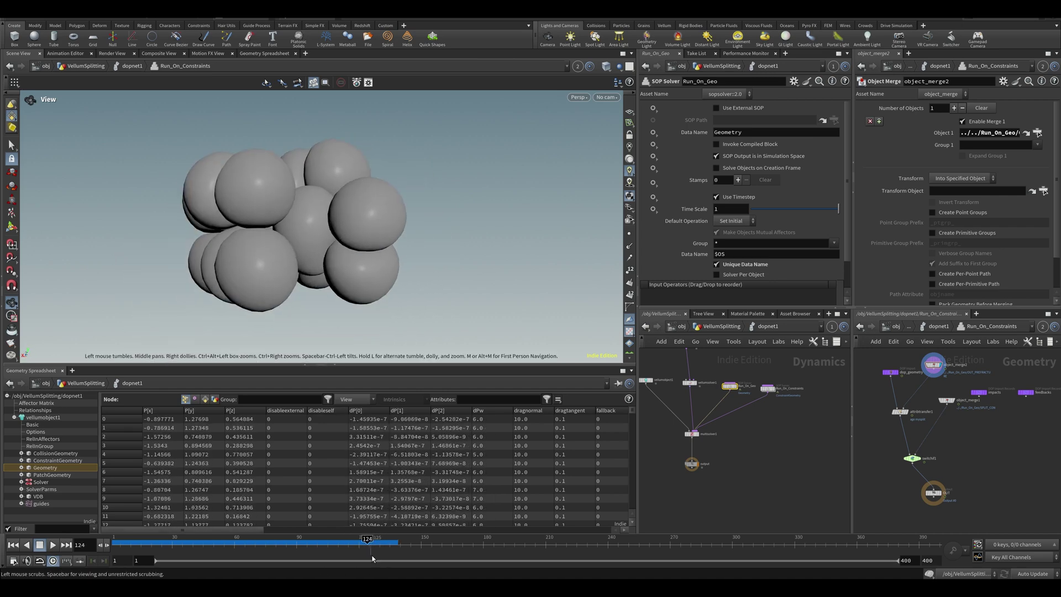
{"action": "left_click_drag", "start_coordinate": [363, 545], "coordinate": [364, 544]}
{"action": "left_click_drag", "start_coordinate": [235, 270], "coordinate": [325, 272]}
{"action": "left_click_drag", "start_coordinate": [342, 543], "coordinate": [367, 540]}
{"action": "middle_click_drag", "start_coordinate": [276, 252], "coordinate": [422, 238]}
{"action": "scroll", "coordinate": [429, 237], "scroll_direction": "down", "scroll_amount": 5}
{"action": "left_click_drag", "start_coordinate": [428, 235], "coordinate": [362, 255]}
{"action": "scroll", "coordinate": [362, 255], "scroll_direction": "down", "scroll_amount": 5}
{"action": "middle_click_drag", "start_coordinate": [357, 258], "coordinate": [382, 219]}
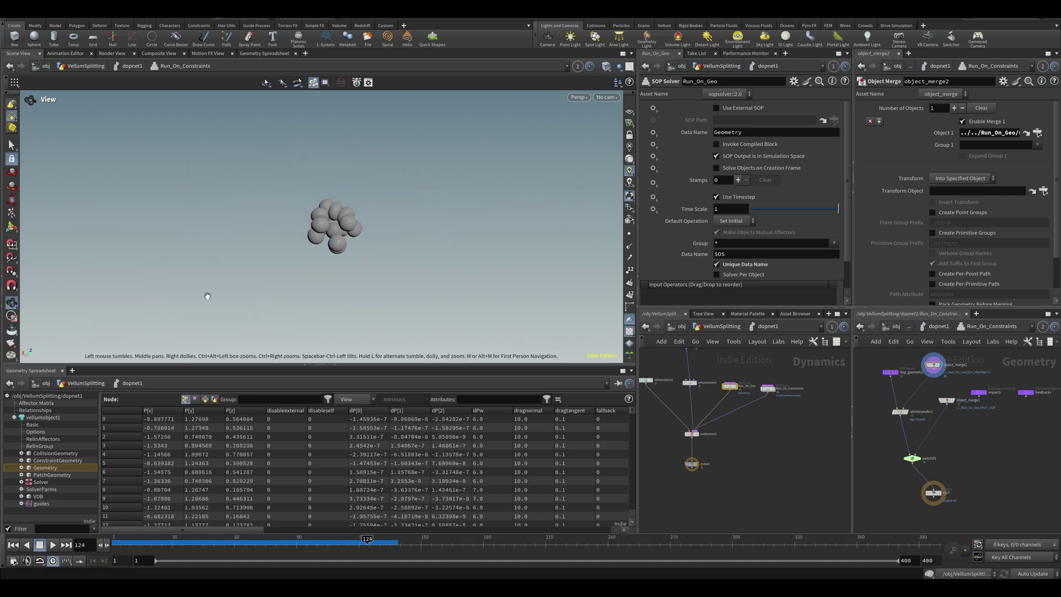
- Continue the simulation from frame 124 and stop it at frame 210 to examine the grown cluster
{"action": "left_click", "coordinate": [52, 545]}
{"action": "left_click_drag", "start_coordinate": [371, 216], "coordinate": [323, 198]}
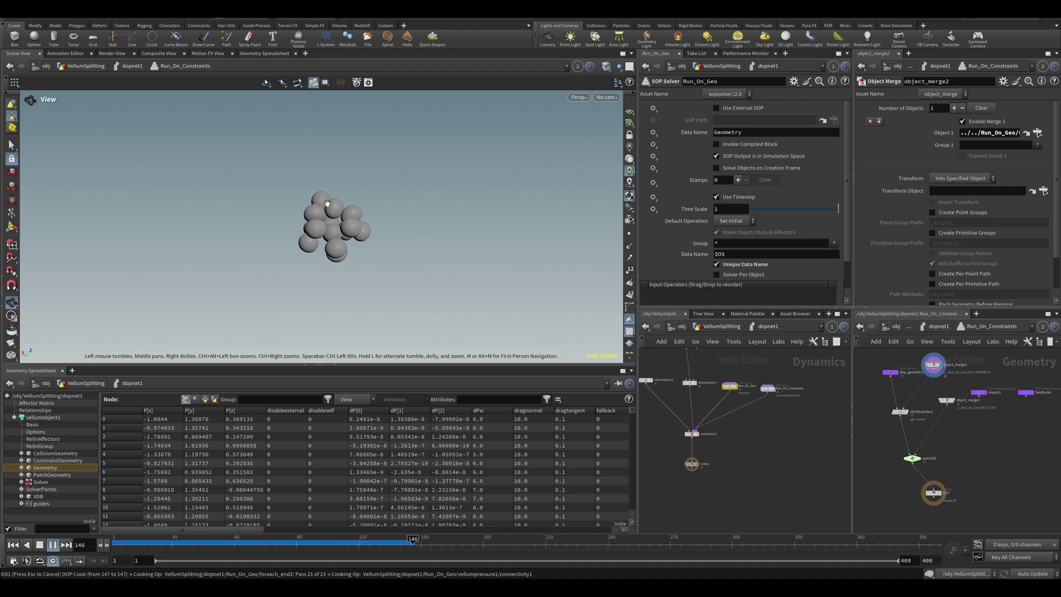
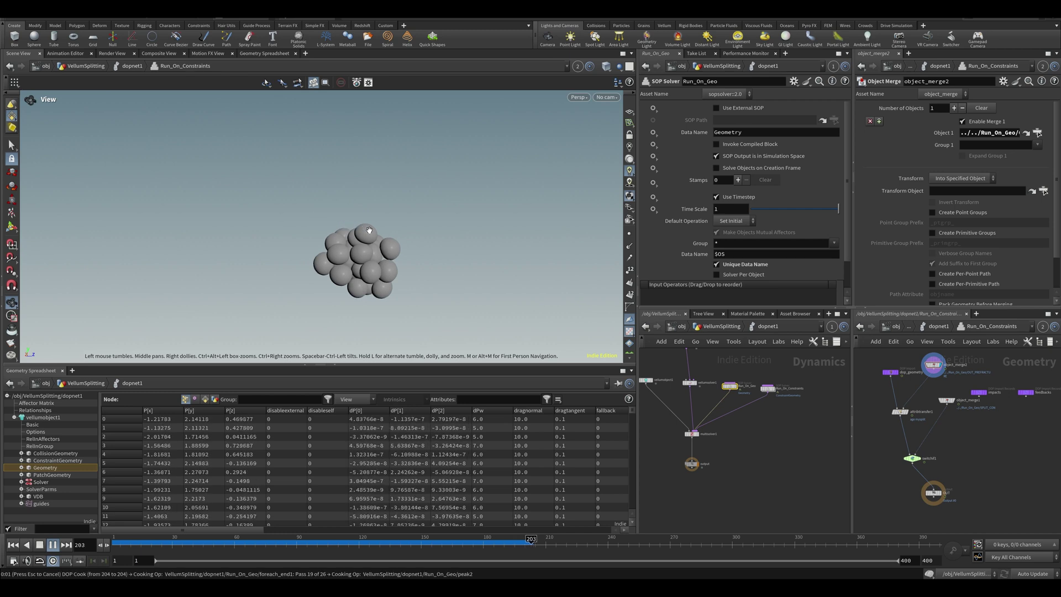
{"action": "key", "text": "Escape"}
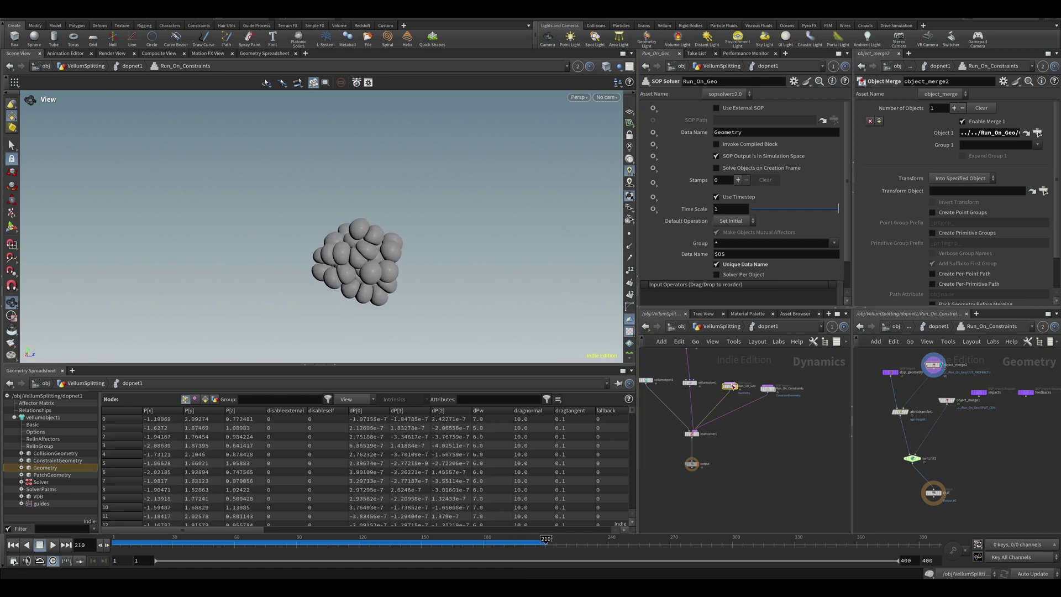
- Review attribwrangle1's split condition inside Run_On_Geo and save the scene
{"action": "double_click", "coordinate": [731, 386]}
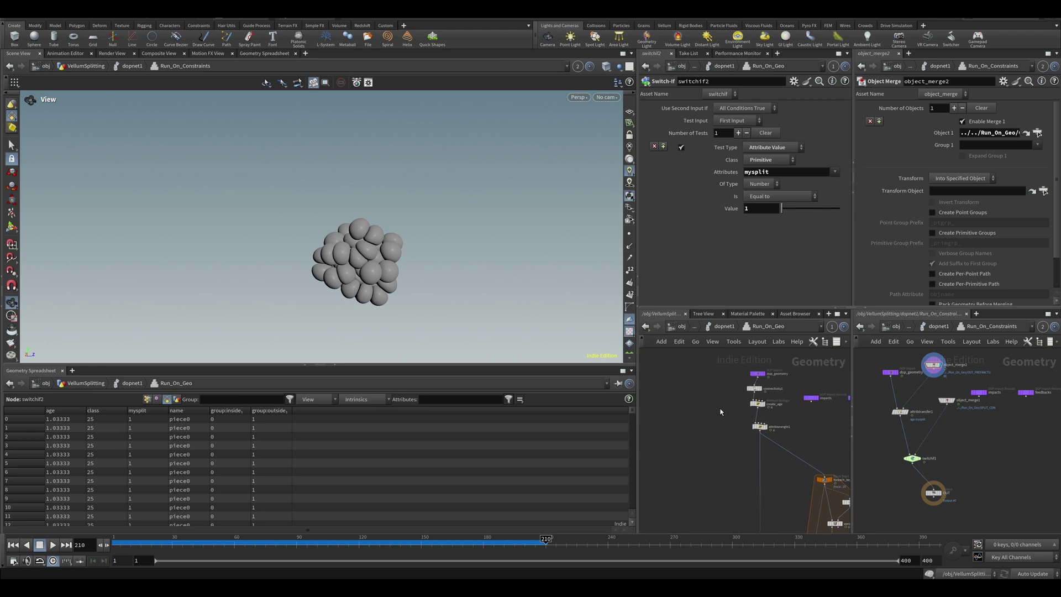
{"action": "left_click", "coordinate": [760, 426]}
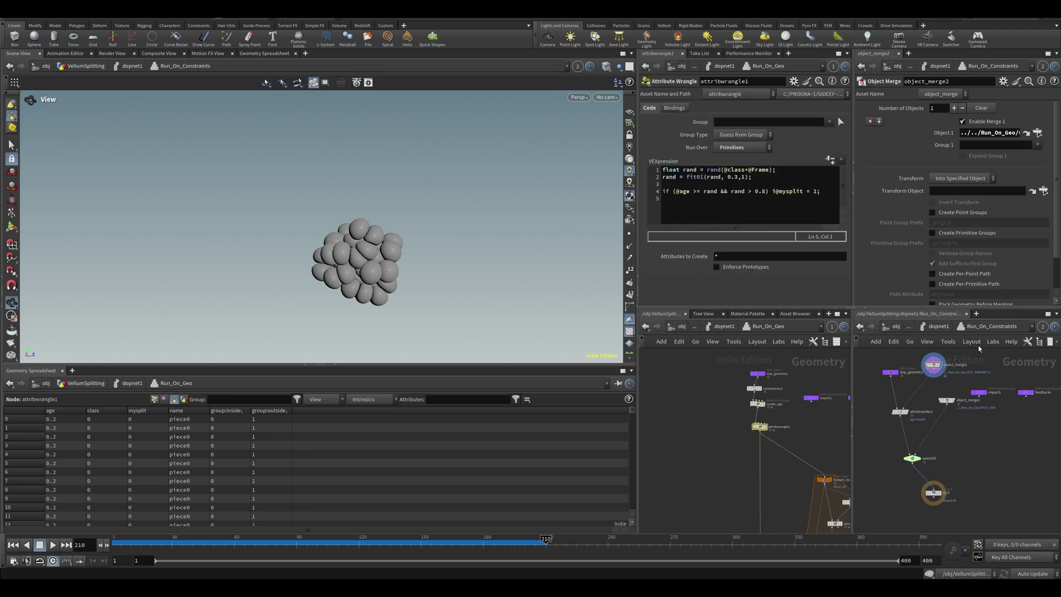
{"action": "key", "text": "ctrl+s"}
- Go up from Run_On_Geo through dopnet1 to the VellumSplitting network
{"action": "scroll", "coordinate": [826, 362], "scroll_direction": "down", "scroll_amount": 2}
{"action": "middle_click_drag", "start_coordinate": [826, 362], "coordinate": [801, 337]}
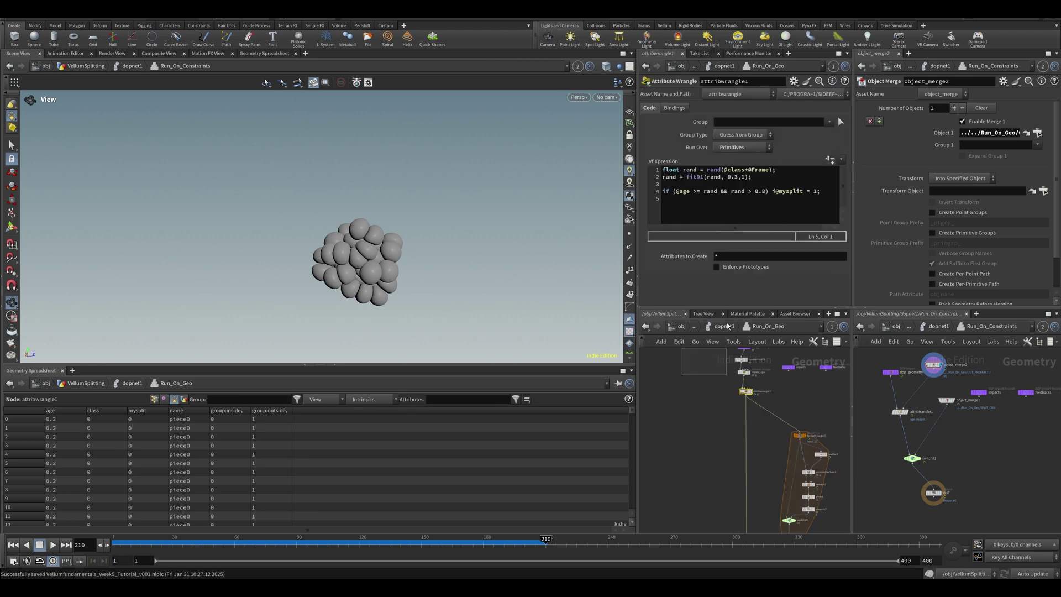
{"action": "left_click", "coordinate": [726, 326]}
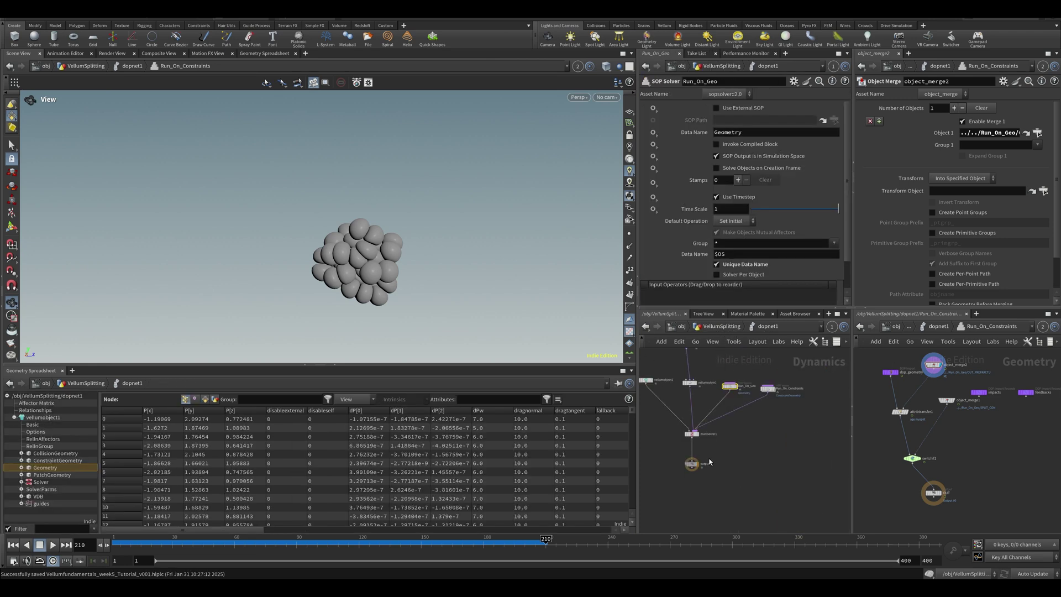
{"action": "left_click", "coordinate": [719, 326]}
{"action": "key", "text": "Tab"}
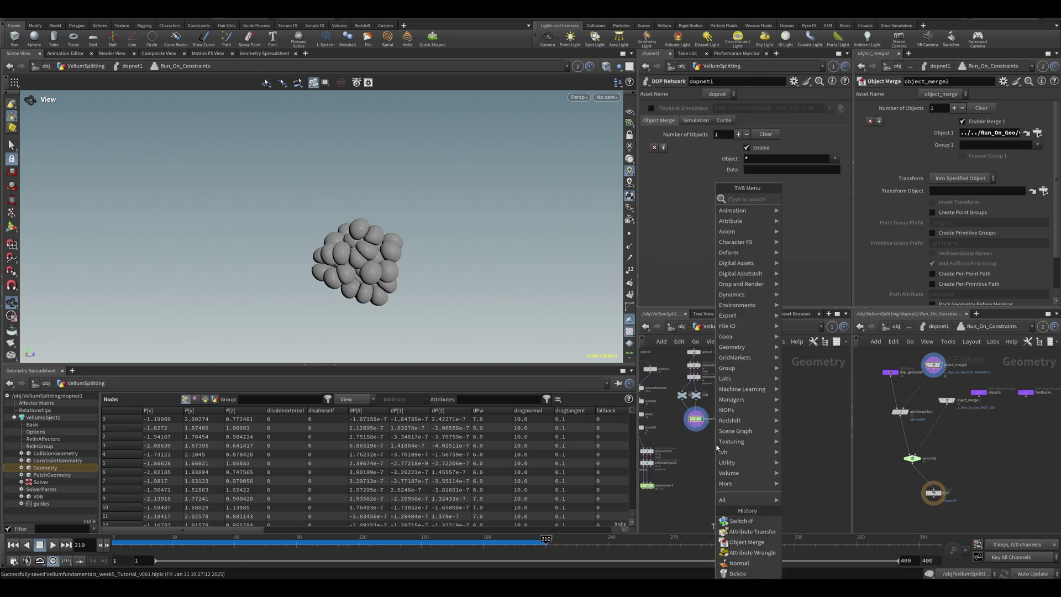
{"action": "type", "text": "velp"}
{"action": "key", "text": "BackSpace"}
{"action": "key", "text": "BackSpace"}
{"action": "key", "text": "Escape"}
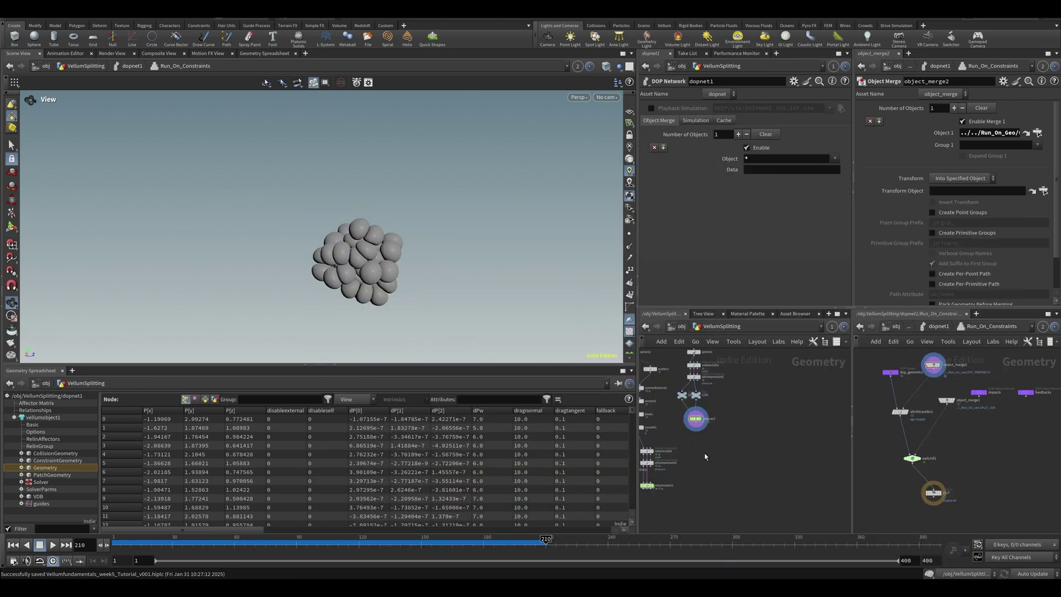
- Add a DOP I/O setup below dopnet1 in the VellumSplitting network
{"action": "scroll", "coordinate": [702, 432], "scroll_direction": "up", "scroll_amount": 3}
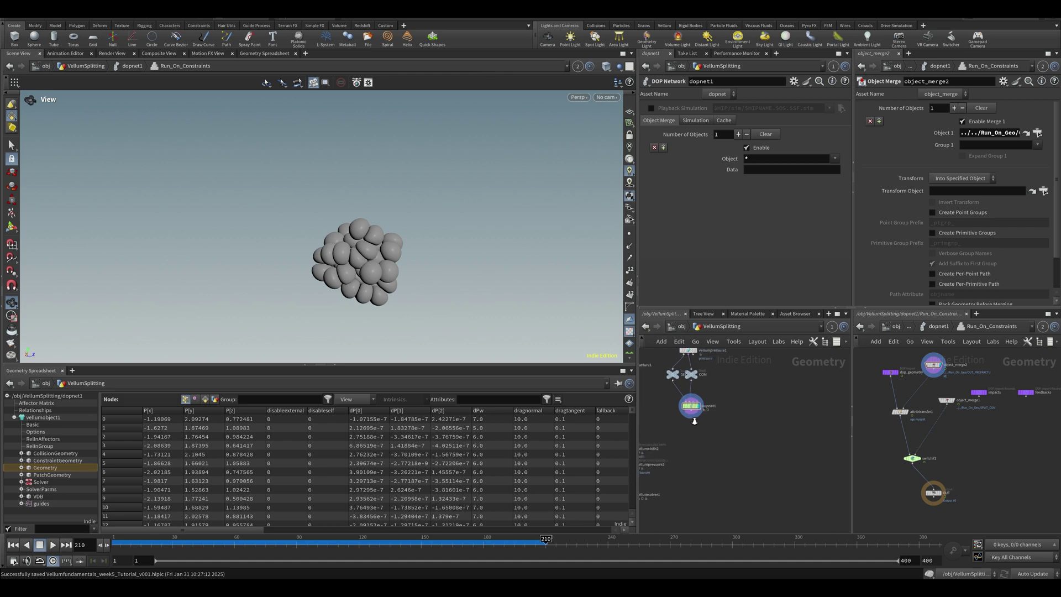
{"action": "key", "text": "Tab"}
{"action": "type", "text": "dop i"}
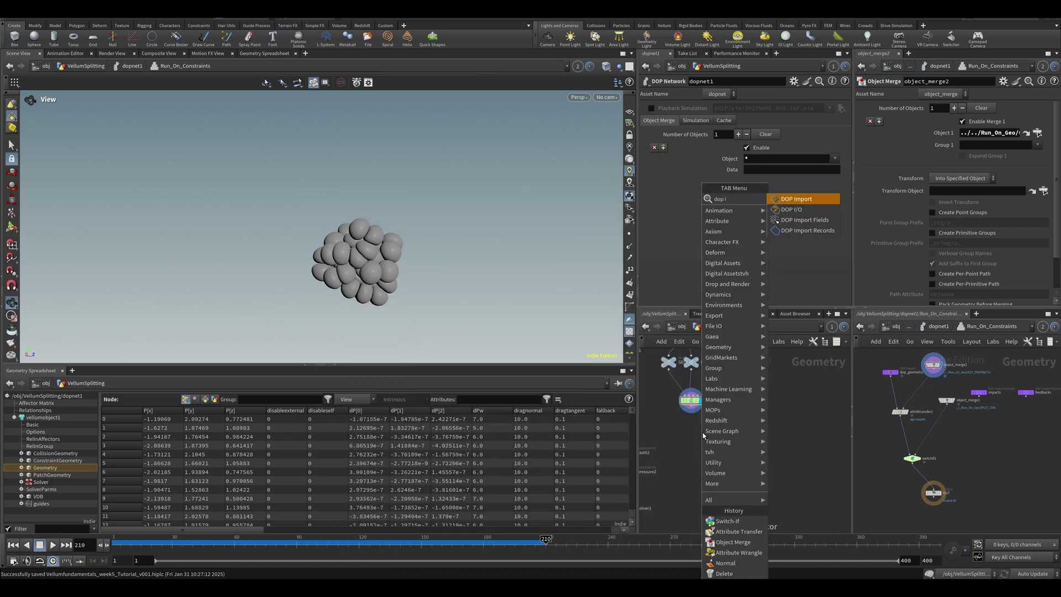
{"action": "key", "text": "Down"}
{"action": "key", "text": "Return"}
{"action": "key", "text": "Return"}
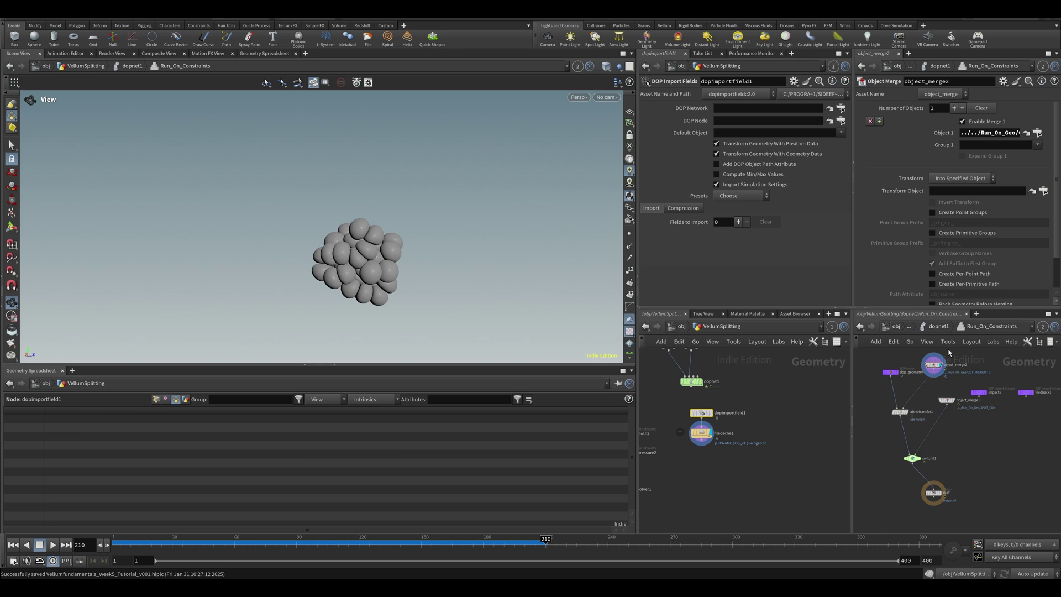
- Point dopimportfield1's DOP Network to dopnet1 and its DOP Node to dopnet1's vellumobject1
{"action": "left_click", "coordinate": [938, 326]}
{"action": "left_click", "coordinate": [702, 414]}
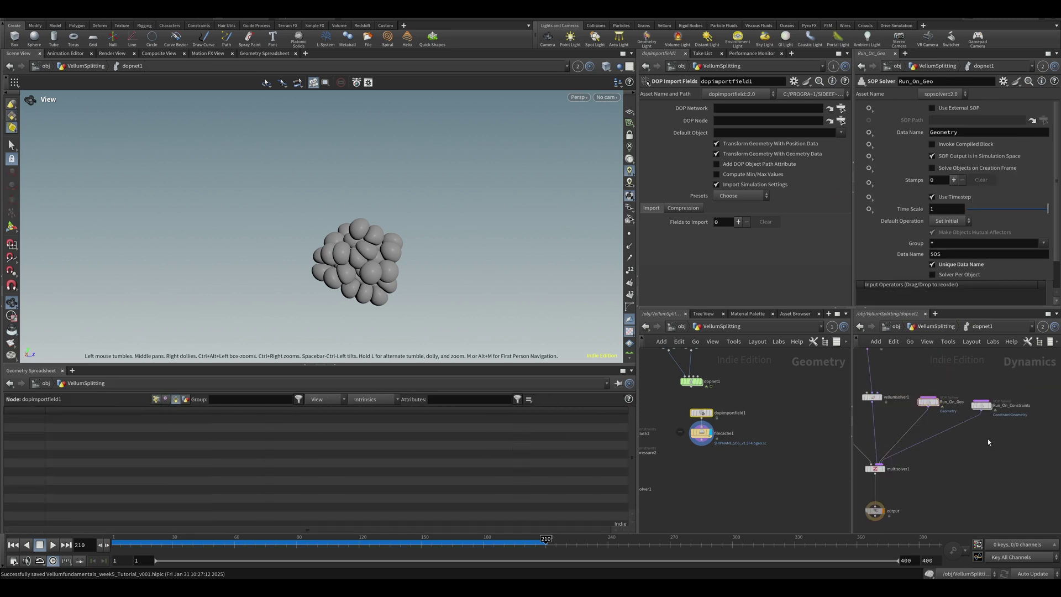
{"action": "middle_click_drag", "start_coordinate": [867, 458], "coordinate": [922, 436]}
{"action": "left_click", "coordinate": [934, 329]}
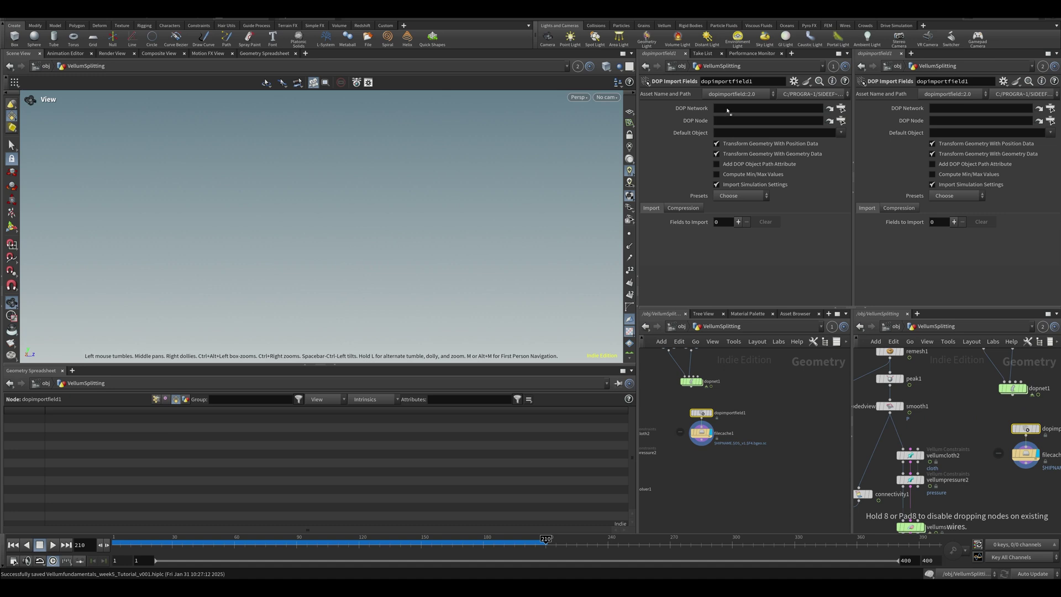
{"action": "left_click_drag", "start_coordinate": [728, 110], "coordinate": [727, 110]}
{"action": "left_click", "coordinate": [1012, 393]}
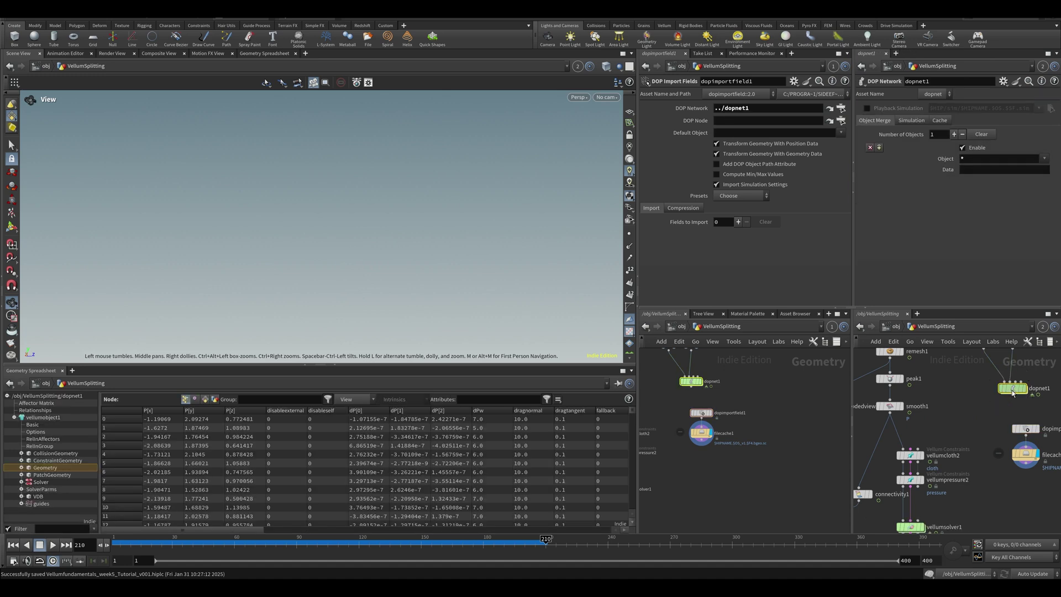
{"action": "double_click", "coordinate": [1013, 392]}
{"action": "left_click_drag", "start_coordinate": [896, 375], "coordinate": [733, 123]}
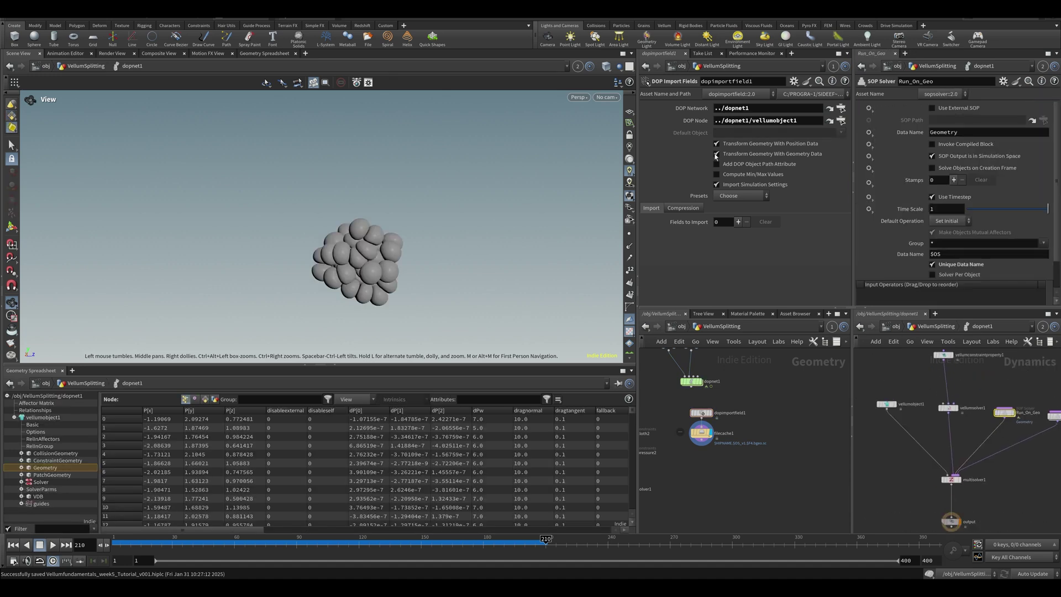
- Display dopimportfield1 and switch the viewport's link to group 1
{"action": "left_click", "coordinate": [711, 413]}
{"action": "left_click", "coordinate": [577, 67]}
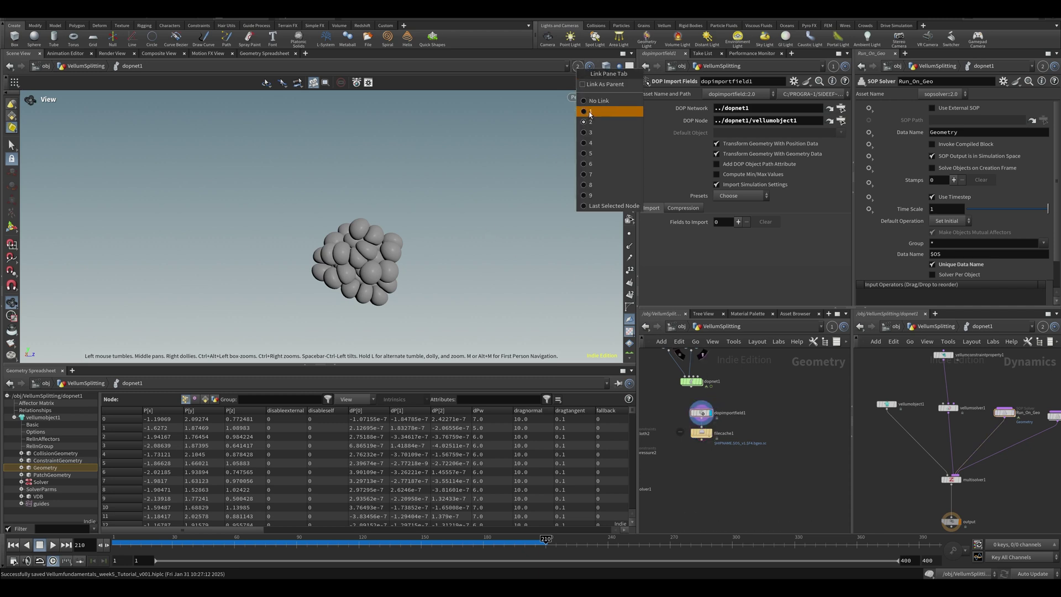
{"action": "left_click", "coordinate": [602, 107]}
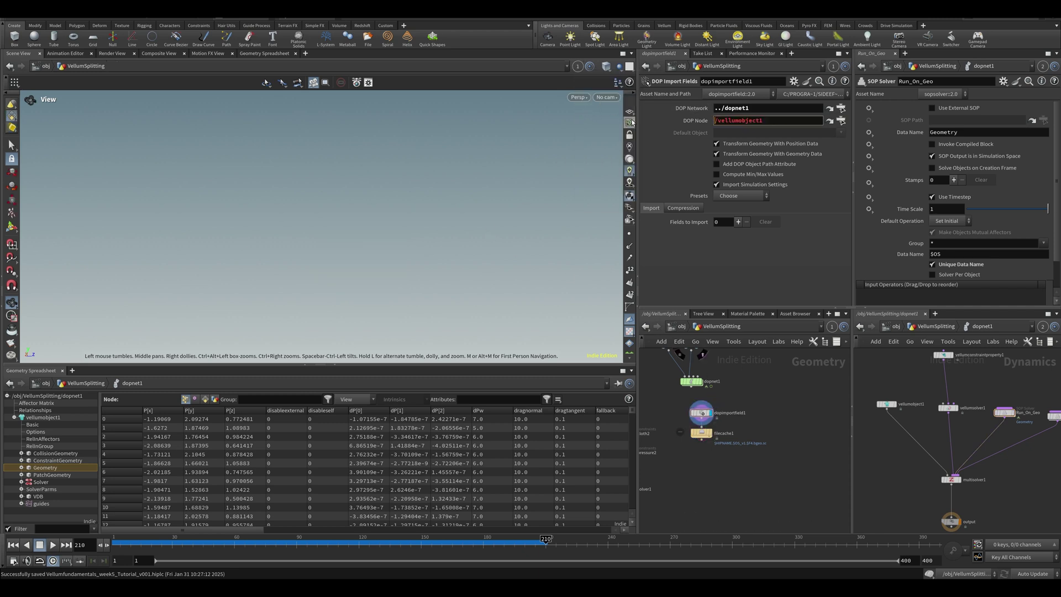
- Set dopimportfield1's DOP Node to vellumobject1 and apply the Particles preset to import the Geometry field
{"action": "left_click", "coordinate": [729, 195]}
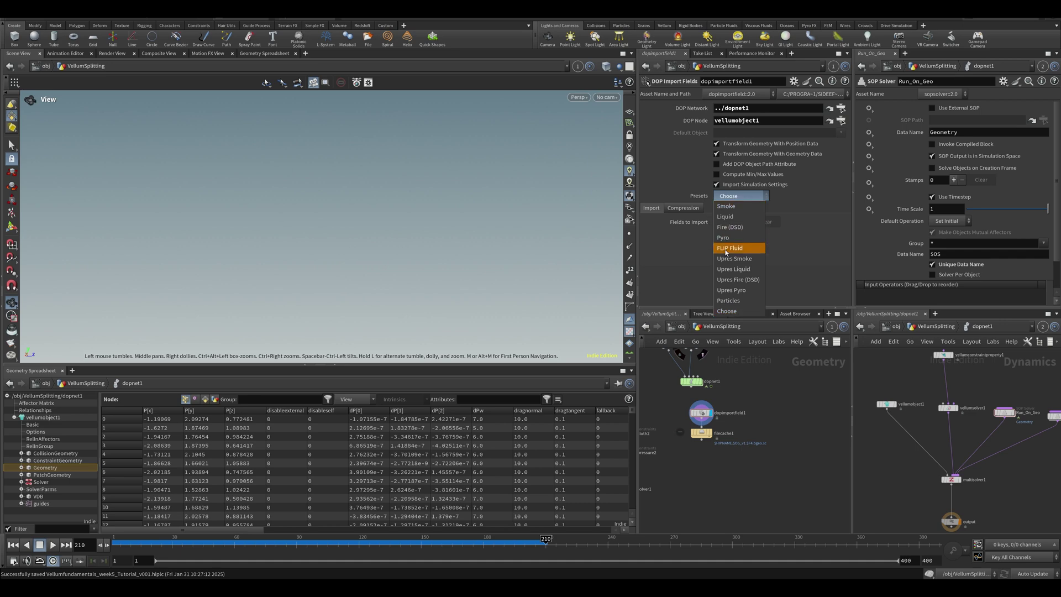
{"action": "left_click", "coordinate": [728, 300]}
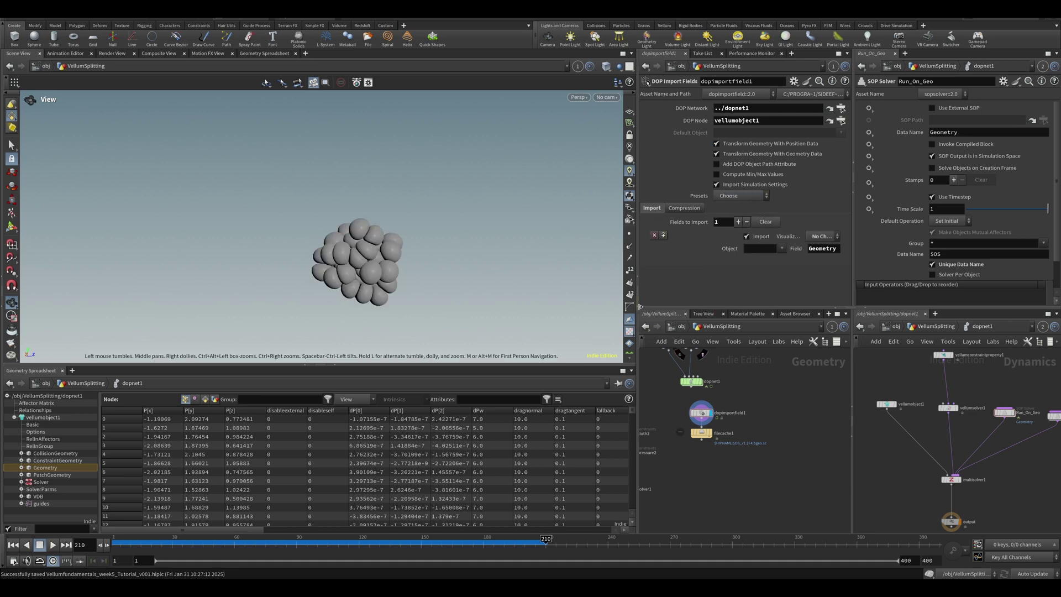
- Widen the parameter and network area, then duplicate dopimportfield1 and set the copy's Field to ConstraintGeometry
{"action": "left_click_drag", "start_coordinate": [637, 305], "coordinate": [467, 305]}
{"action": "right_click_drag", "start_coordinate": [264, 254], "coordinate": [377, 228]}
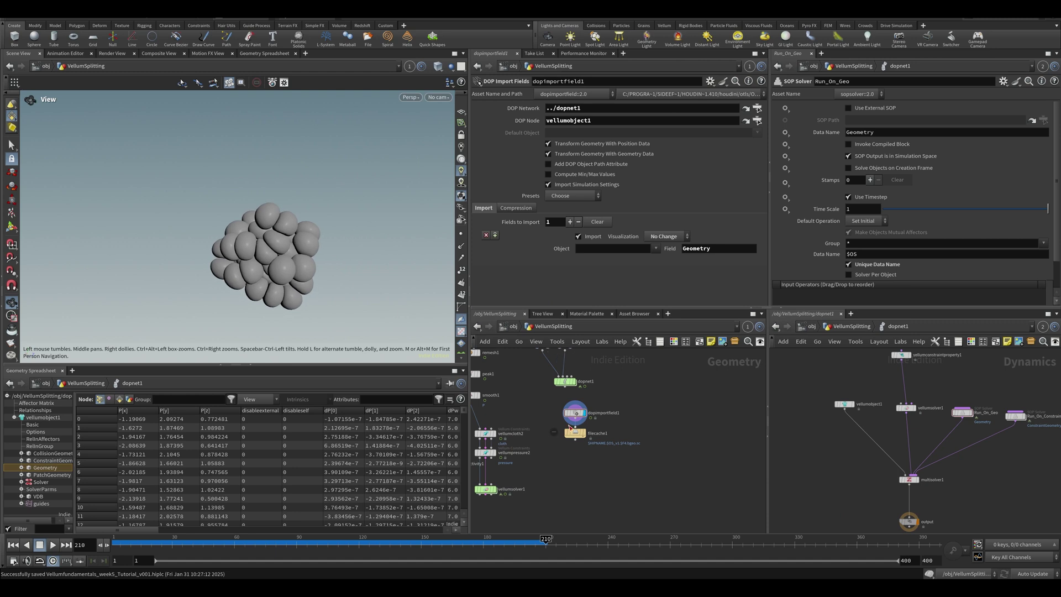
{"action": "left_click", "coordinate": [572, 416]}
{"action": "key", "text": "ctrl+v"}
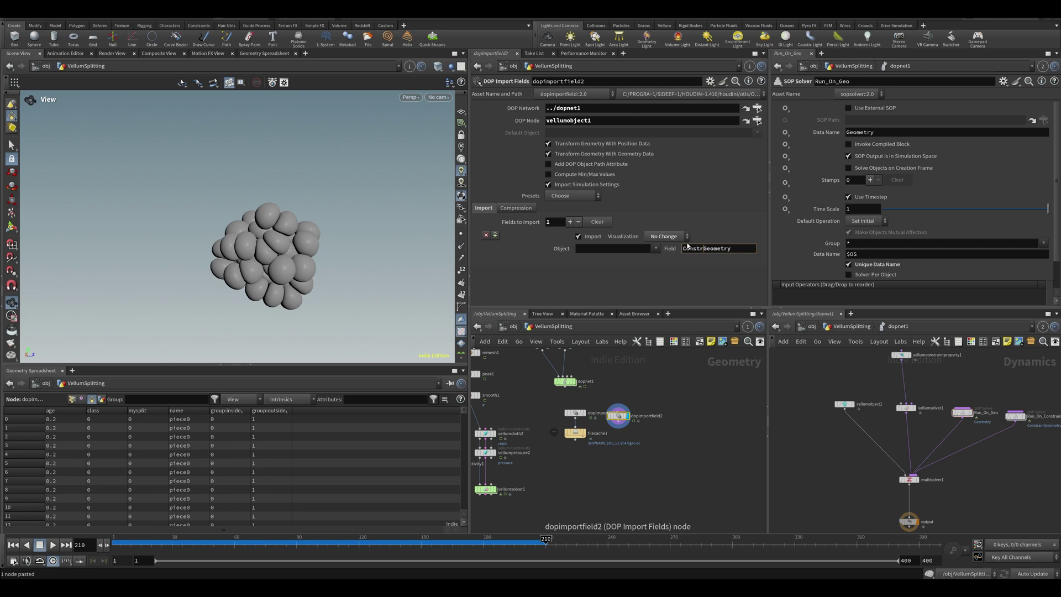
{"action": "key", "text": "Return"}
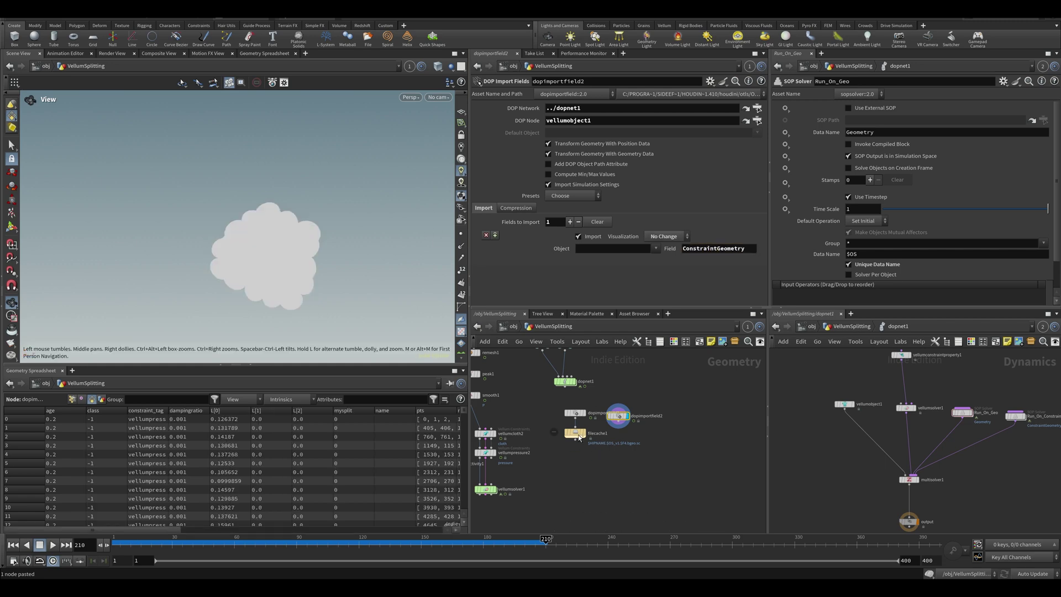
- Insert a Vellum I/O node between dopimportfield1 and filecache1, with dopimportfield2 feeding its Constraints input, and save the scene
{"action": "left_click_drag", "start_coordinate": [578, 437], "coordinate": [582, 481]}
{"action": "key", "text": "Tab"}
{"action": "type", "text": "vellum i"}
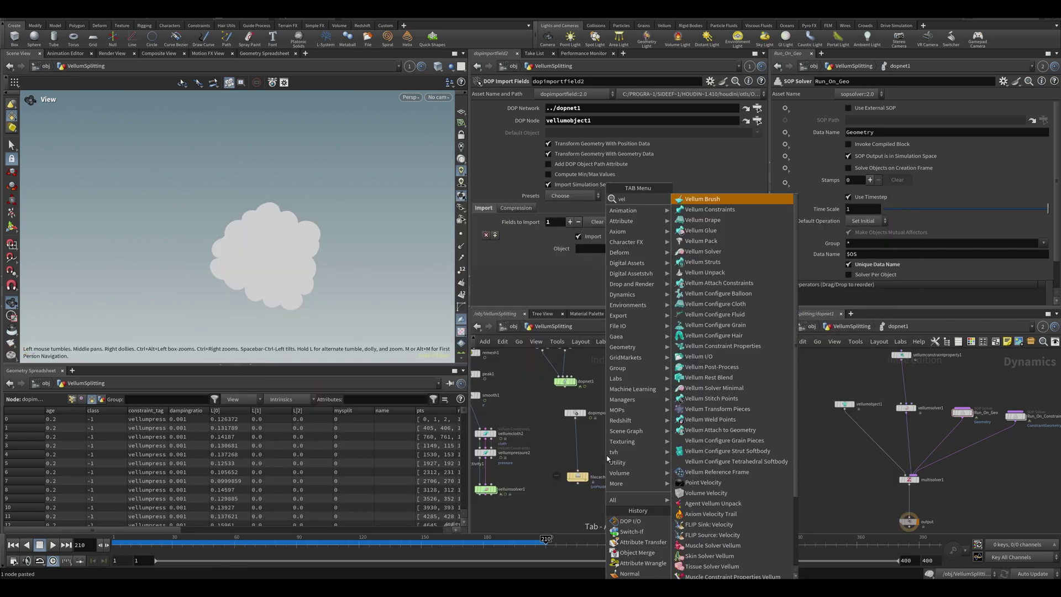
{"action": "key", "text": "Return"}
{"action": "left_click", "coordinate": [587, 449]}
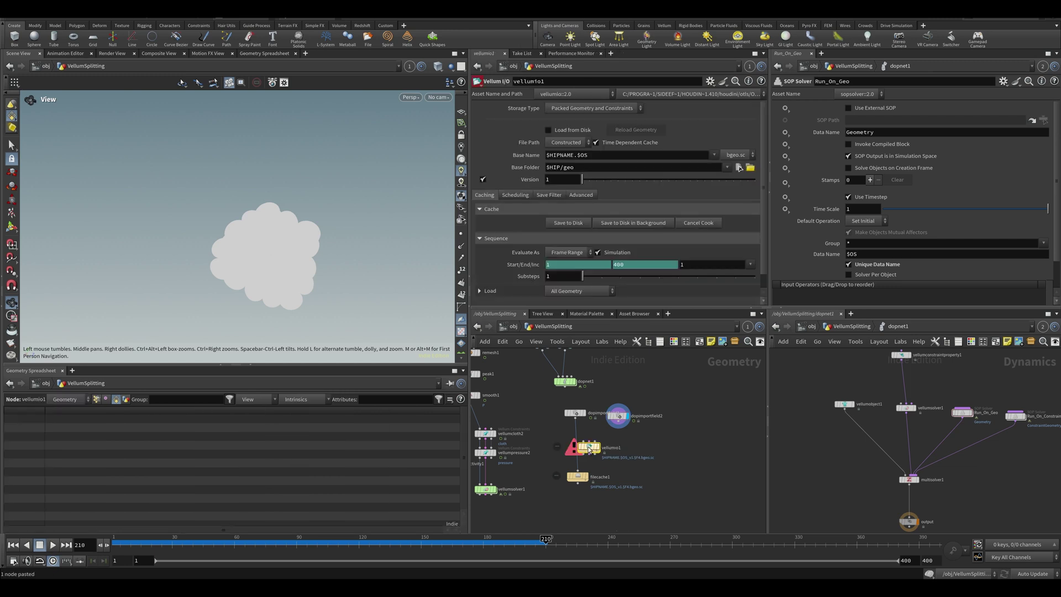
{"action": "double_click", "coordinate": [587, 449]}
{"action": "key", "text": "u"}
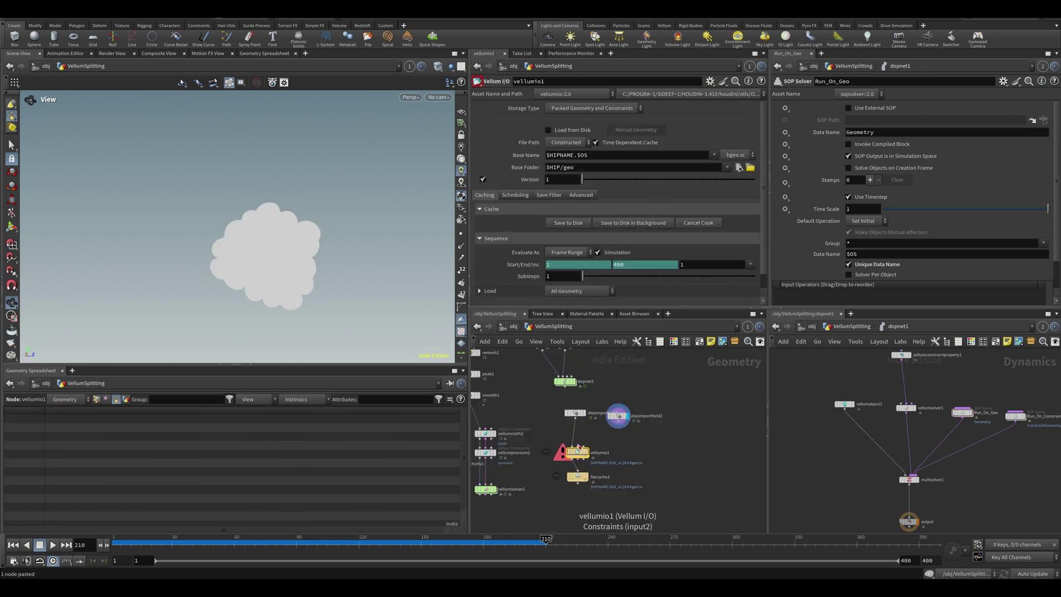
{"action": "key", "text": "ctrl+s"}
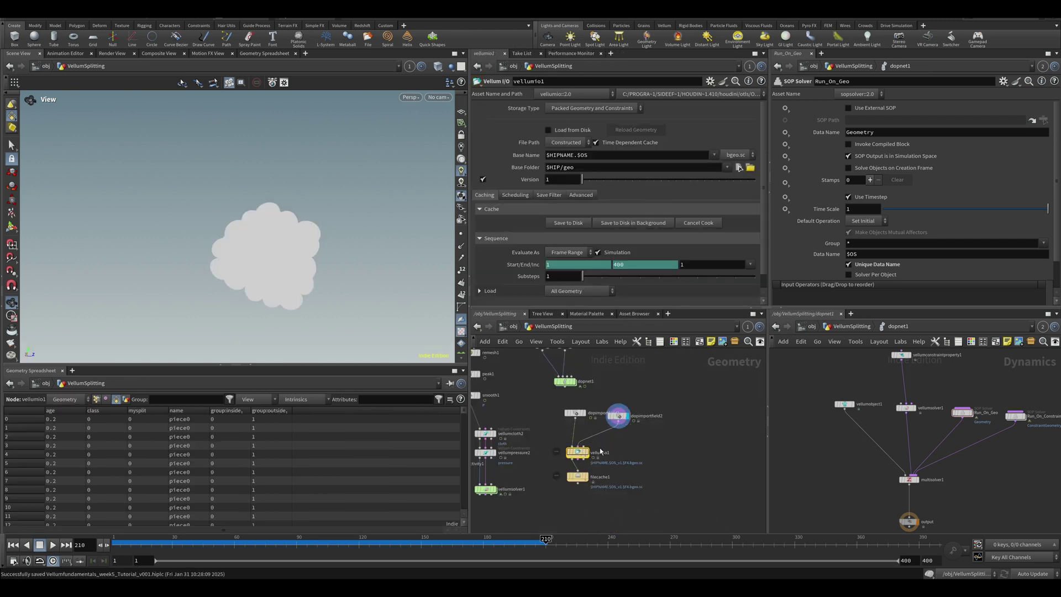
{"action": "left_click_drag", "start_coordinate": [578, 479], "coordinate": [569, 499]}
- Display dopimportfield1 and go to frame 61 to view the imported spheres
{"action": "middle_click_drag", "start_coordinate": [542, 418], "coordinate": [578, 448]}
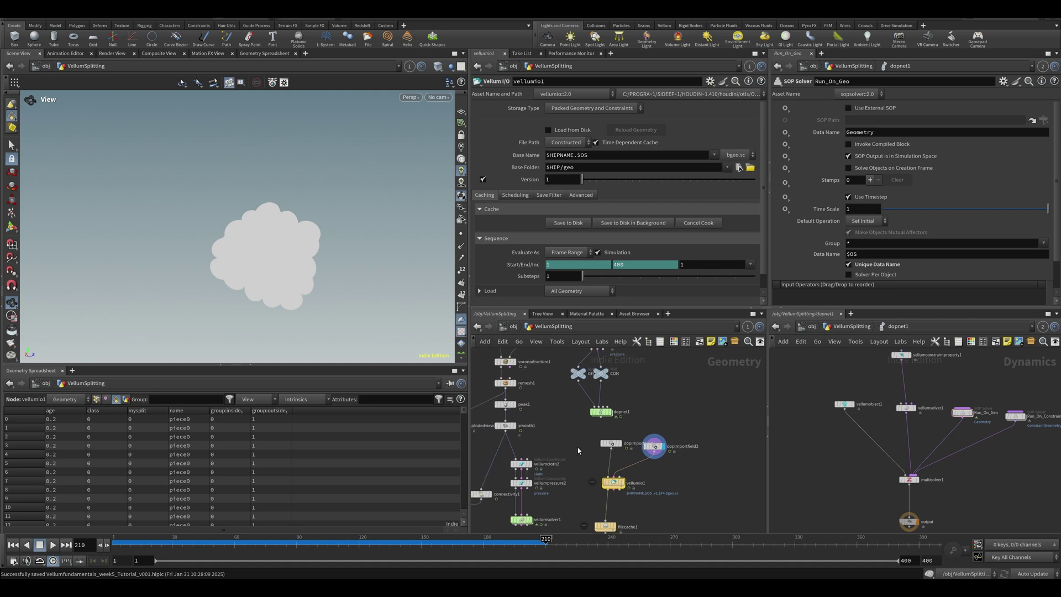
{"action": "middle_click_drag", "start_coordinate": [632, 370], "coordinate": [604, 427]}
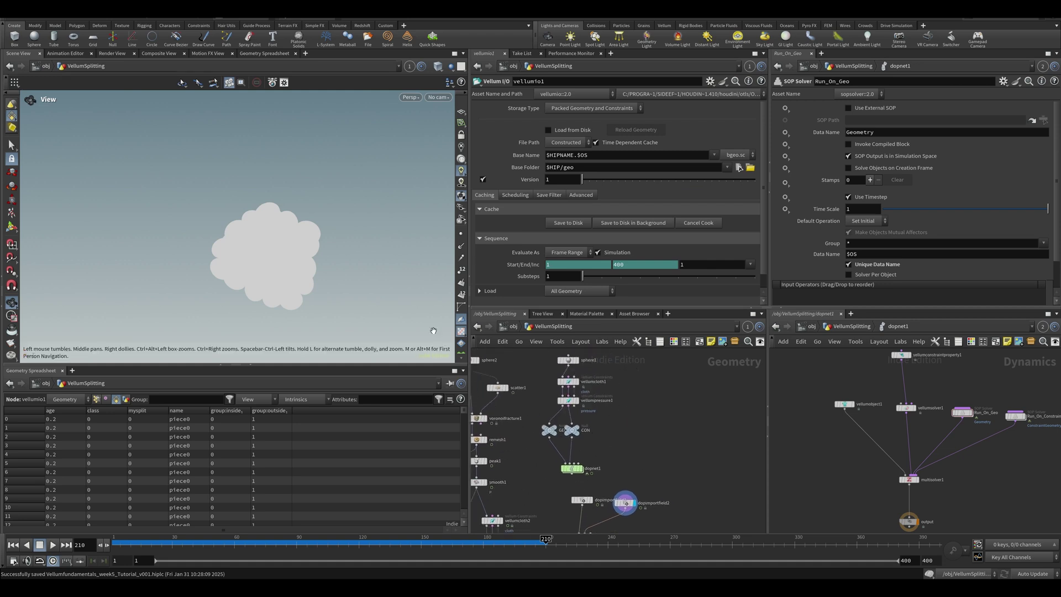
{"action": "left_click", "coordinate": [591, 500]}
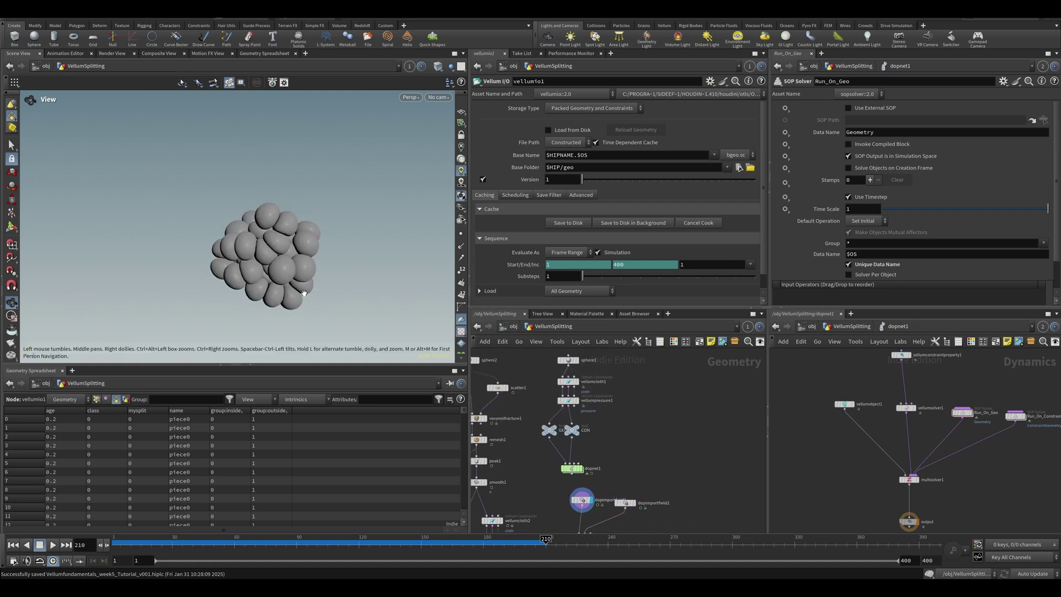
{"action": "right_click_drag", "start_coordinate": [251, 280], "coordinate": [307, 295]}
{"action": "left_click", "coordinate": [236, 543]}
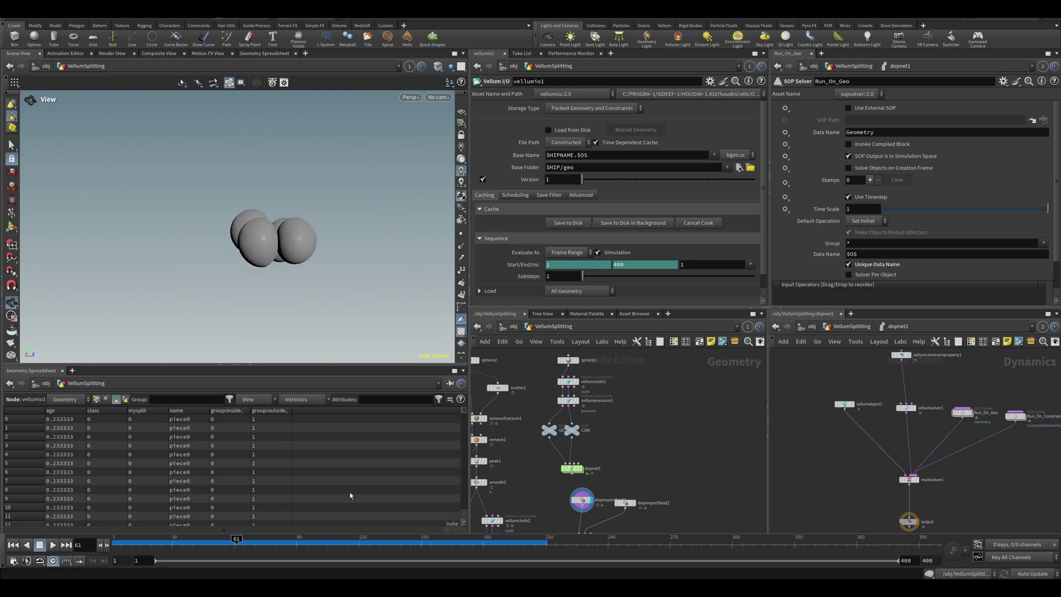
- Add a Rest Position node between the source sphere and its Vellum cloth constraint
{"action": "middle_click_drag", "start_coordinate": [655, 409], "coordinate": [664, 460]}
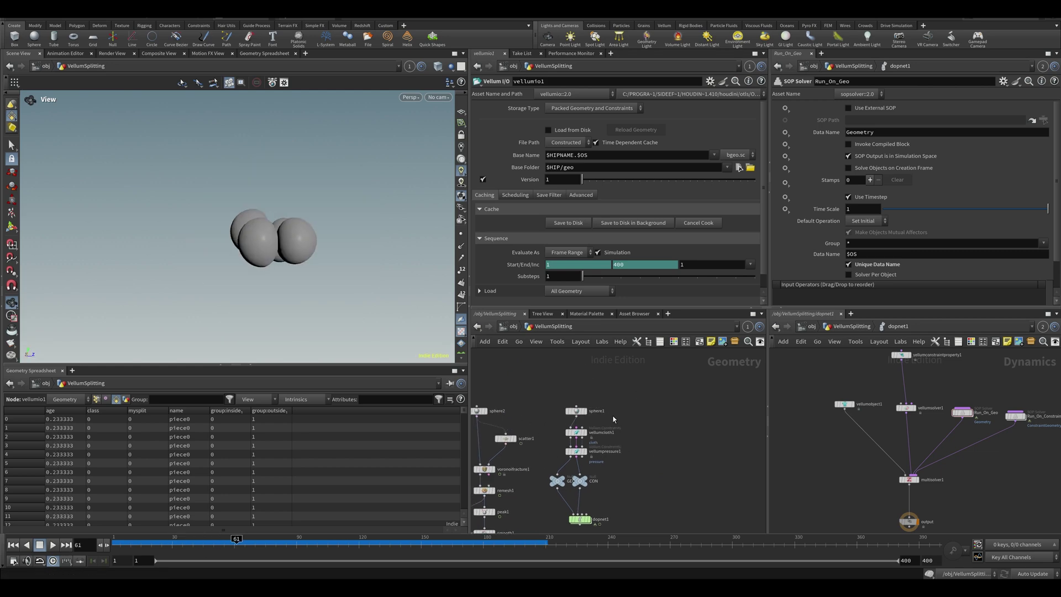
{"action": "scroll", "coordinate": [613, 420], "scroll_direction": "up", "scroll_amount": 2}
{"action": "key", "text": "Caps_Lock"}
{"action": "key", "text": "Tab"}
{"action": "type", "text": "res"}
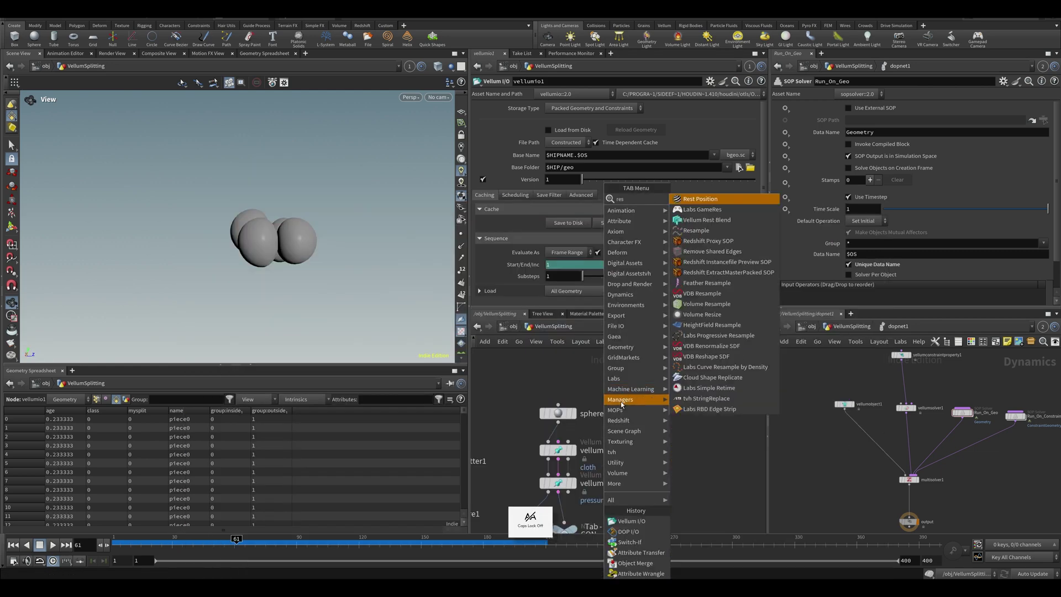
{"action": "type", "text": "t"}
{"action": "left_click", "coordinate": [691, 199]}
{"action": "left_click", "coordinate": [513, 437]}
{"action": "left_click_drag", "start_coordinate": [515, 437], "coordinate": [569, 446]}
- Copy the Rest Position node into Run_On_Geo and insert it between smooth2 and switchif2 in the for-each loop
{"action": "key", "text": "ctrl+c"}
{"action": "scroll", "coordinate": [589, 383], "scroll_direction": "down", "scroll_amount": 4}
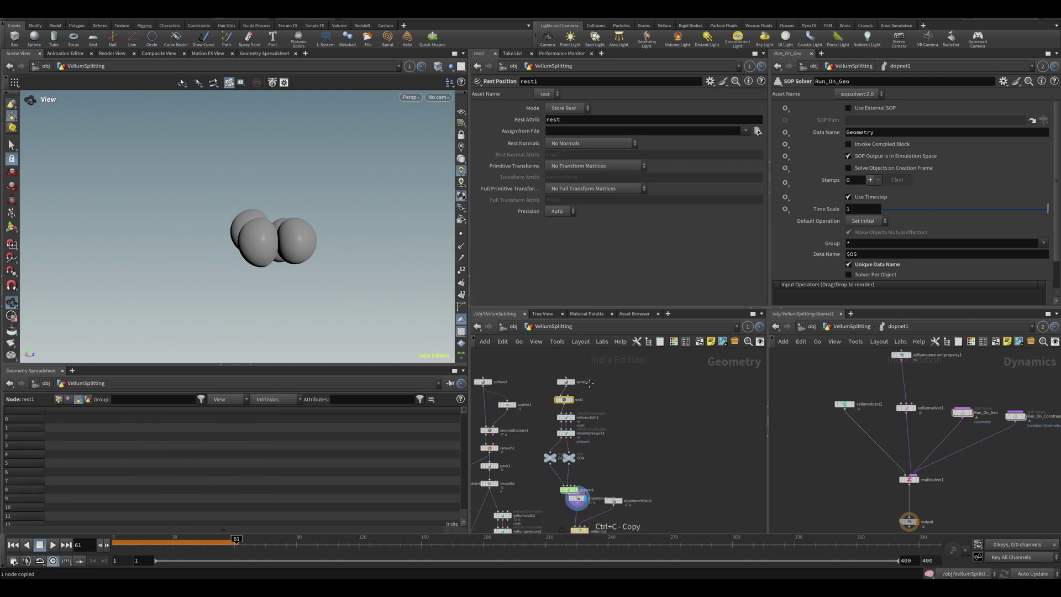
{"action": "middle_click_drag", "start_coordinate": [590, 383], "coordinate": [583, 305]}
{"action": "scroll", "coordinate": [599, 429], "scroll_direction": "up", "scroll_amount": 3}
{"action": "left_click_drag", "start_coordinate": [551, 406], "coordinate": [551, 390]}
{"action": "double_click", "coordinate": [550, 389]}
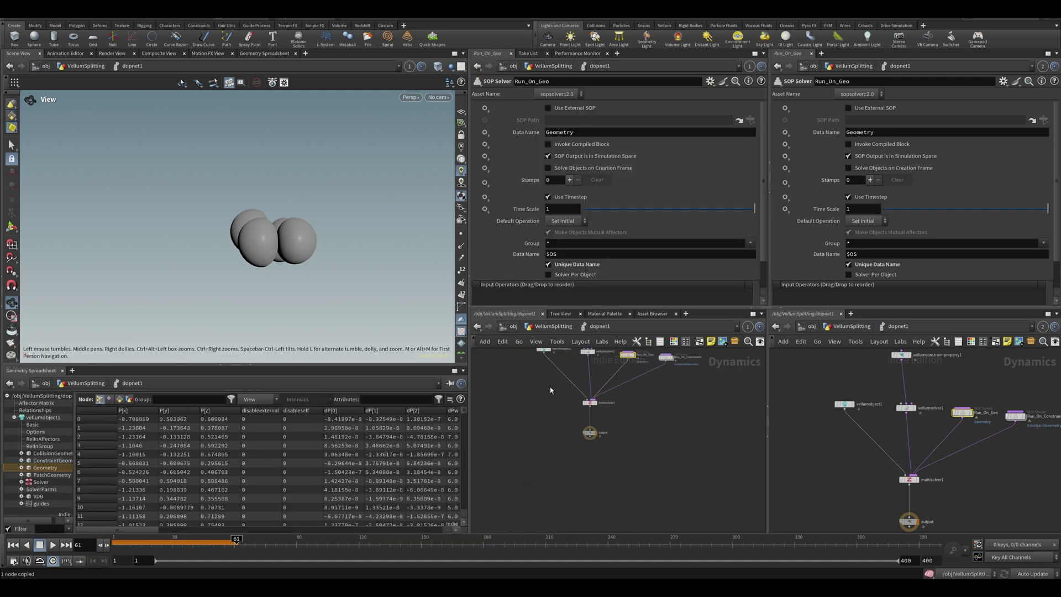
{"action": "double_click", "coordinate": [628, 355]}
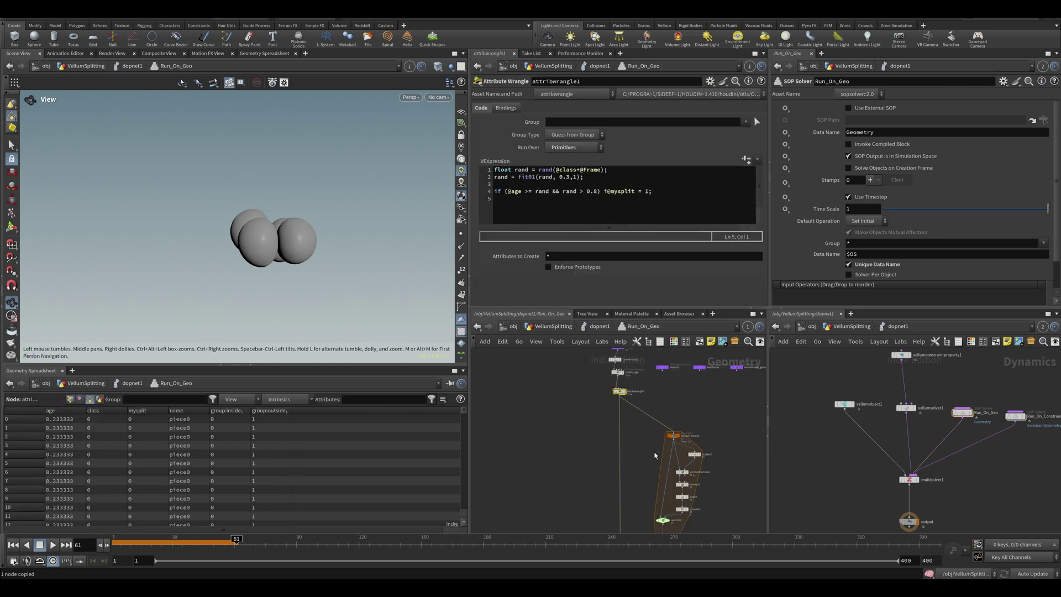
{"action": "scroll", "coordinate": [654, 455], "scroll_direction": "down", "scroll_amount": 5}
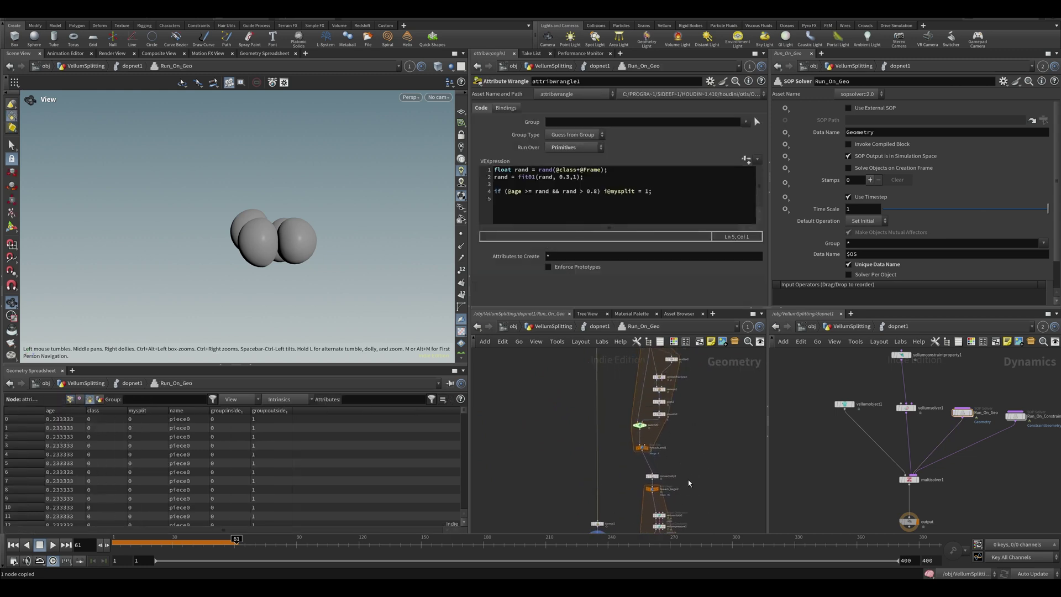
{"action": "scroll", "coordinate": [665, 423], "scroll_direction": "up", "scroll_amount": 4}
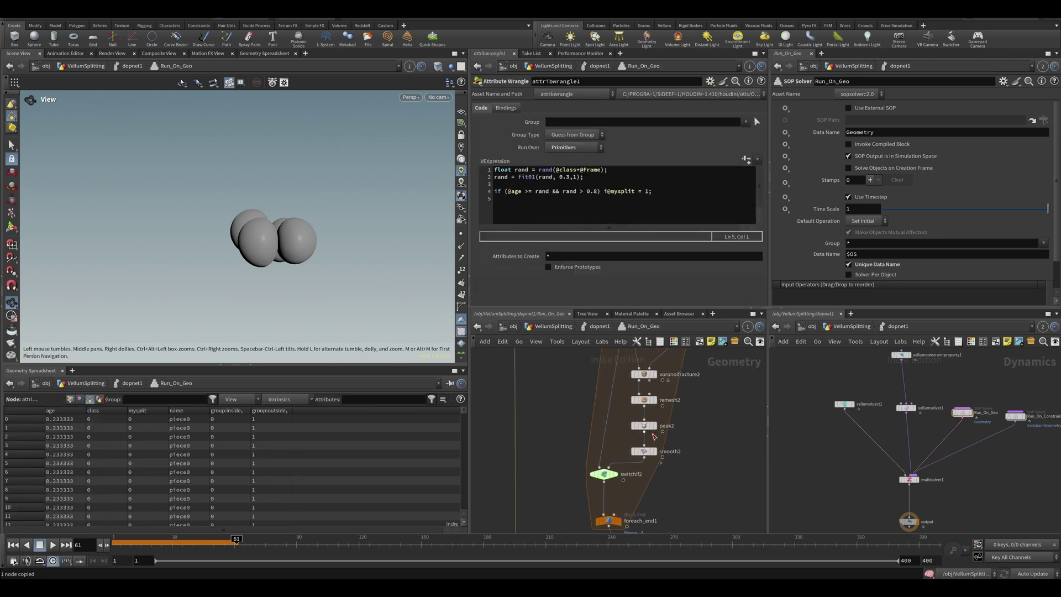
{"action": "key", "text": "ctrl+v"}
{"action": "mouse_move", "coordinate": [642, 454]}
{"action": "left_mouse_down"}
{"action": "mouse_move", "coordinate": [644, 470]}
{"action": "mouse_move", "coordinate": [628, 470]}
{"action": "mouse_move", "coordinate": [637, 468]}
{"action": "left_mouse_up"}
{"action": "scroll", "coordinate": [660, 471], "scroll_direction": "down", "scroll_amount": 4}
{"action": "middle_click_drag", "start_coordinate": [663, 478], "coordinate": [661, 432]}
{"action": "scroll", "coordinate": [663, 434], "scroll_direction": "up", "scroll_amount": 4}
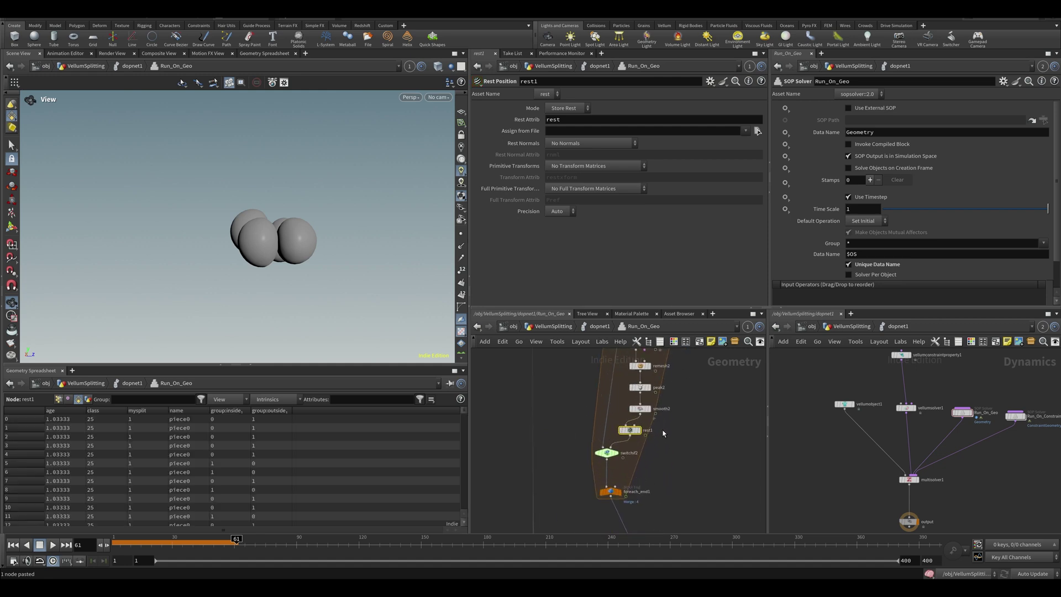
- Return from Run_On_Geo to the VellumSplitting network, examine the spheres up close, and select dopimportfield1
{"action": "left_click", "coordinate": [599, 325]}
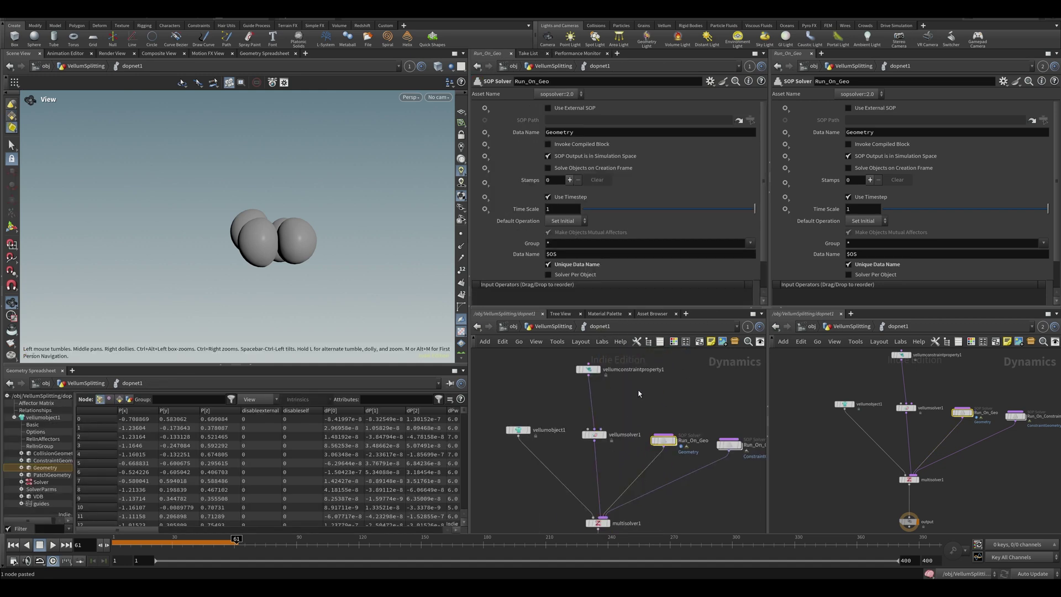
{"action": "middle_click_drag", "start_coordinate": [638, 393], "coordinate": [589, 384]}
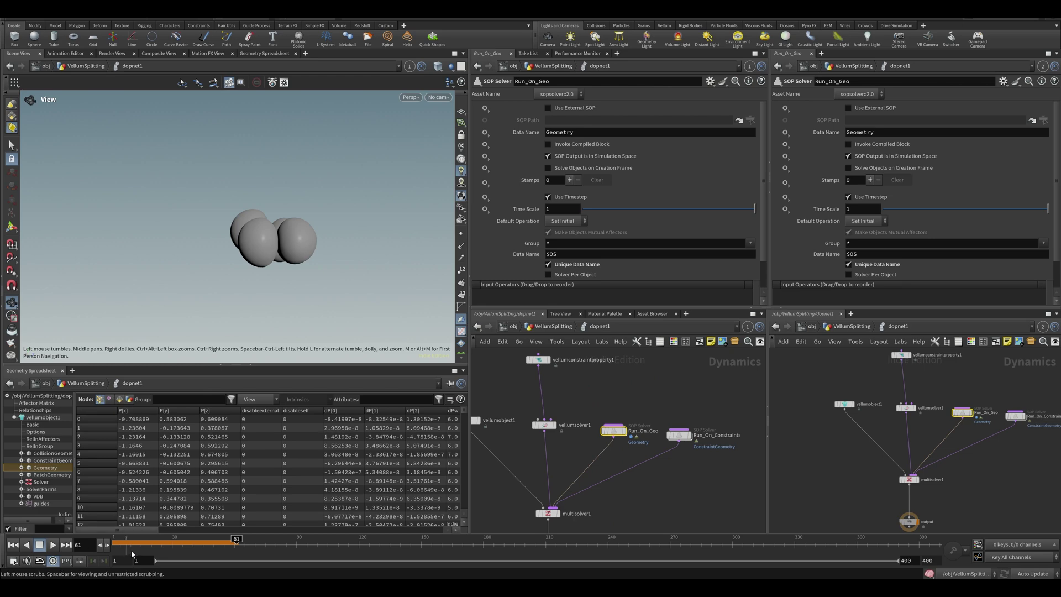
{"action": "left_click_drag", "start_coordinate": [341, 234], "coordinate": [336, 230]}
{"action": "left_click_drag", "start_coordinate": [239, 254], "coordinate": [290, 222]}
{"action": "right_click_drag", "start_coordinate": [290, 223], "coordinate": [353, 261]}
{"action": "left_click", "coordinate": [563, 328]}
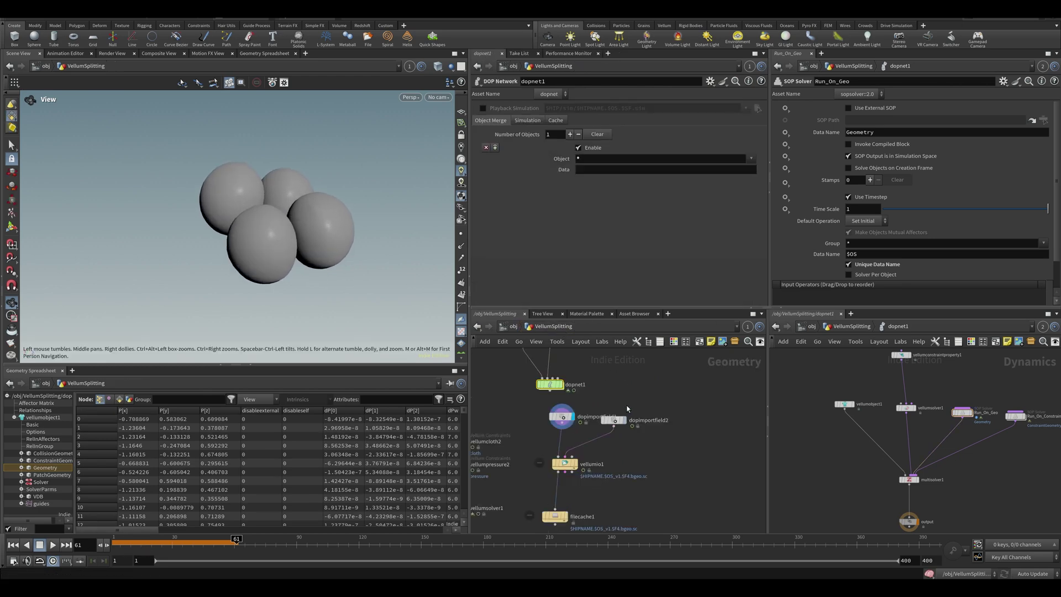
{"action": "left_click", "coordinate": [559, 421]}
- Space vellumio1 and filecache1 farther apart beneath the two DOP import nodes
{"action": "left_click_drag", "start_coordinate": [566, 465], "coordinate": [566, 474]}
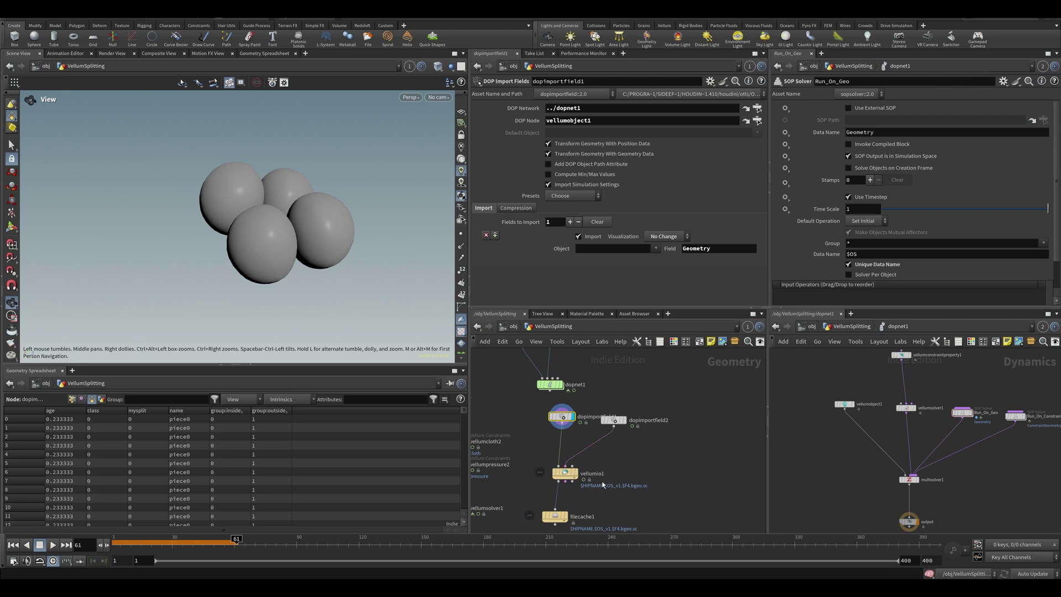
{"action": "middle_click_drag", "start_coordinate": [598, 522], "coordinate": [611, 504]}
{"action": "left_click_drag", "start_coordinate": [569, 476], "coordinate": [563, 508]}
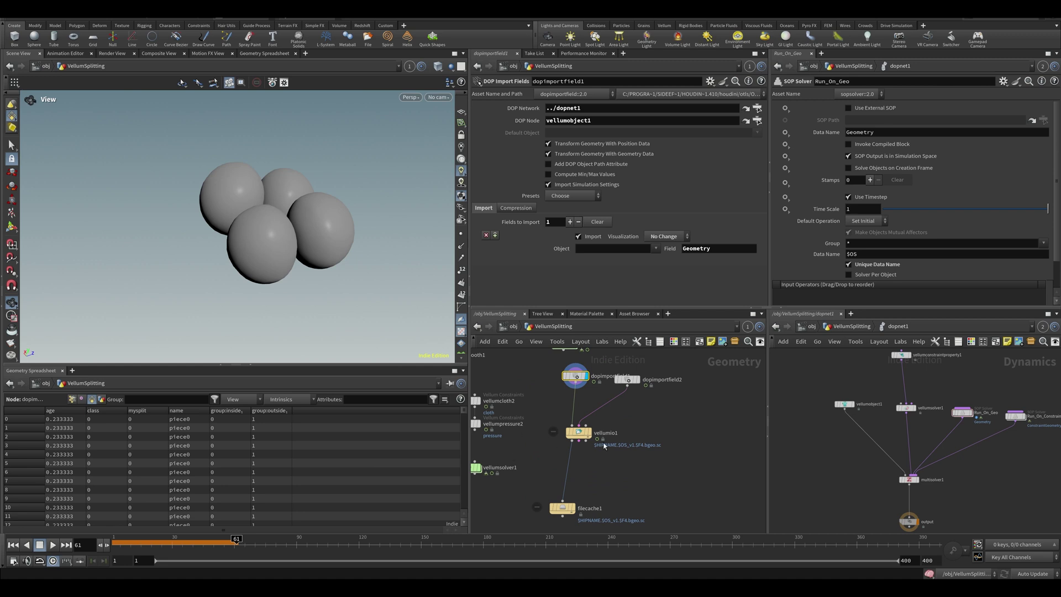
- Move vellumio1 beneath dopimportfield2 and start simulation playback
{"action": "left_click_drag", "start_coordinate": [272, 244], "coordinate": [199, 177]}
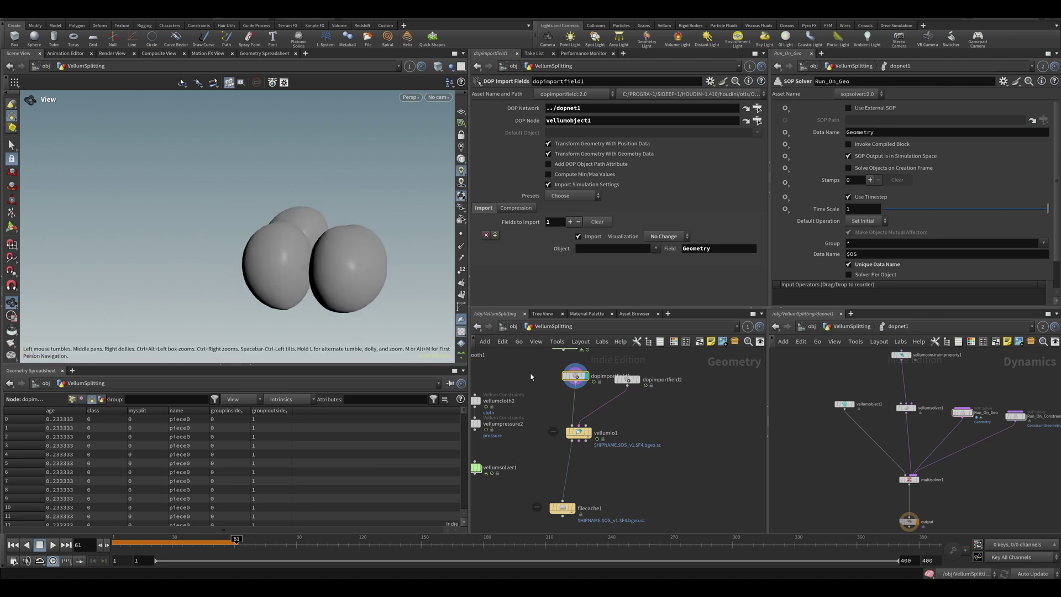
{"action": "left_click_drag", "start_coordinate": [588, 432], "coordinate": [631, 442]}
{"action": "key", "text": "Up"}
{"action": "key", "text": "ctrl+Up"}
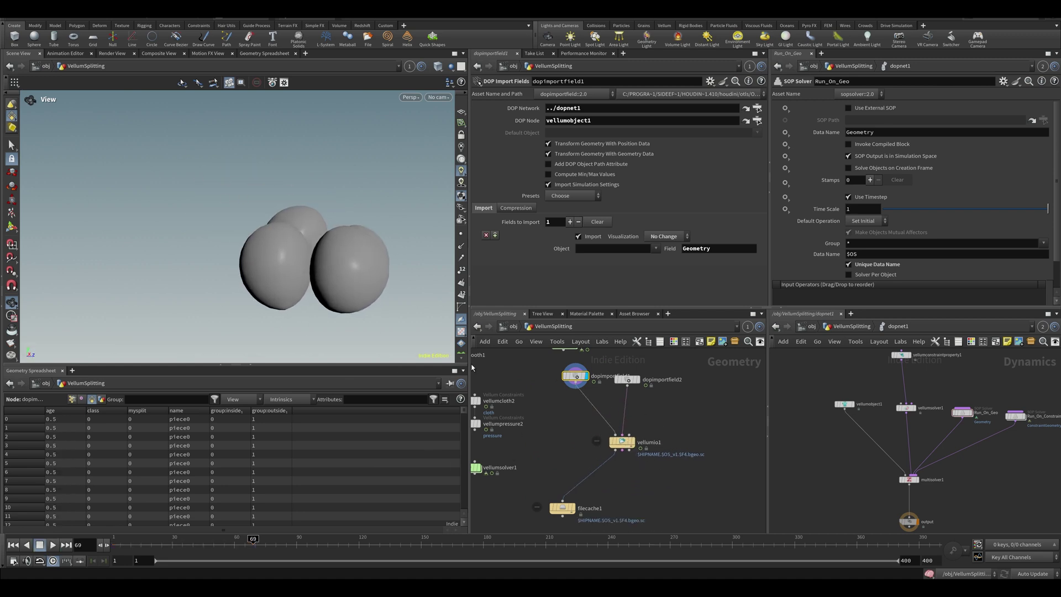
- Return the simulation to frame 36 and place an Attribute Noise Vector node below dopimportfield1
{"action": "key", "text": "Up"}
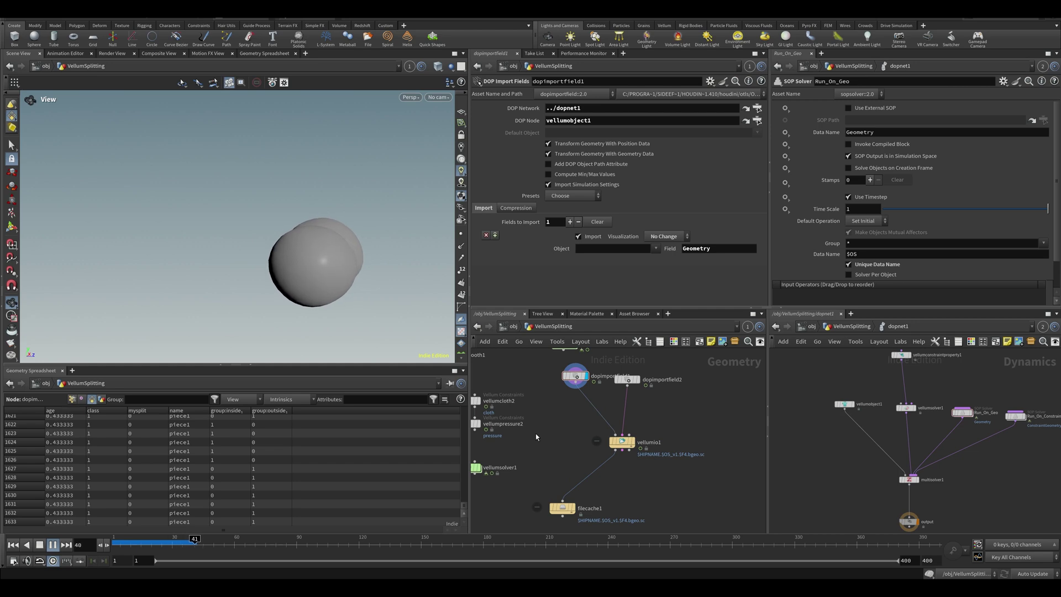
{"action": "left_click", "coordinate": [185, 546]}
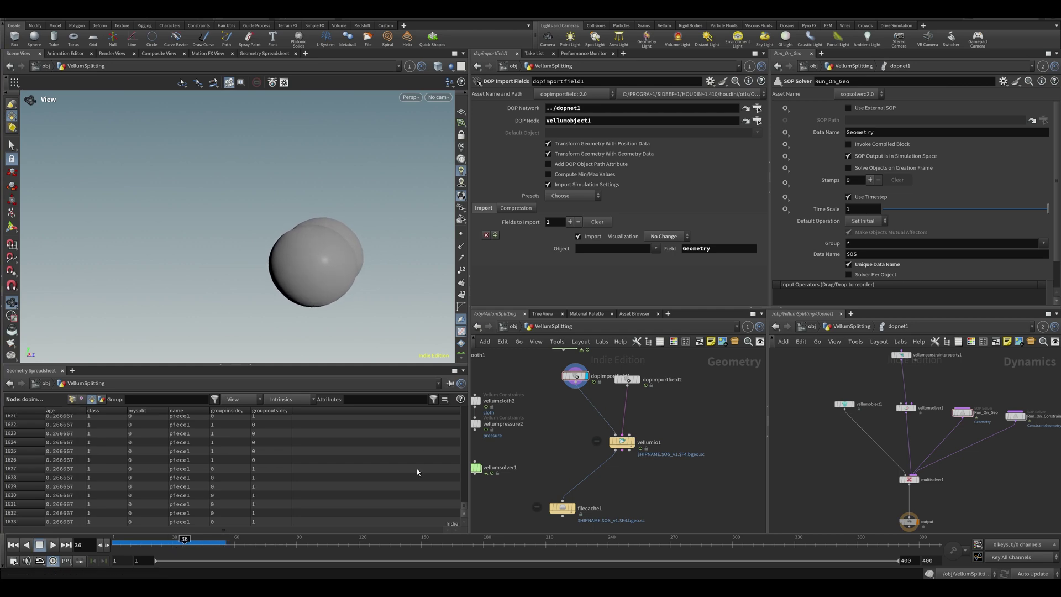
{"action": "key", "text": "Tab"}
{"action": "type", "text": "aan"}
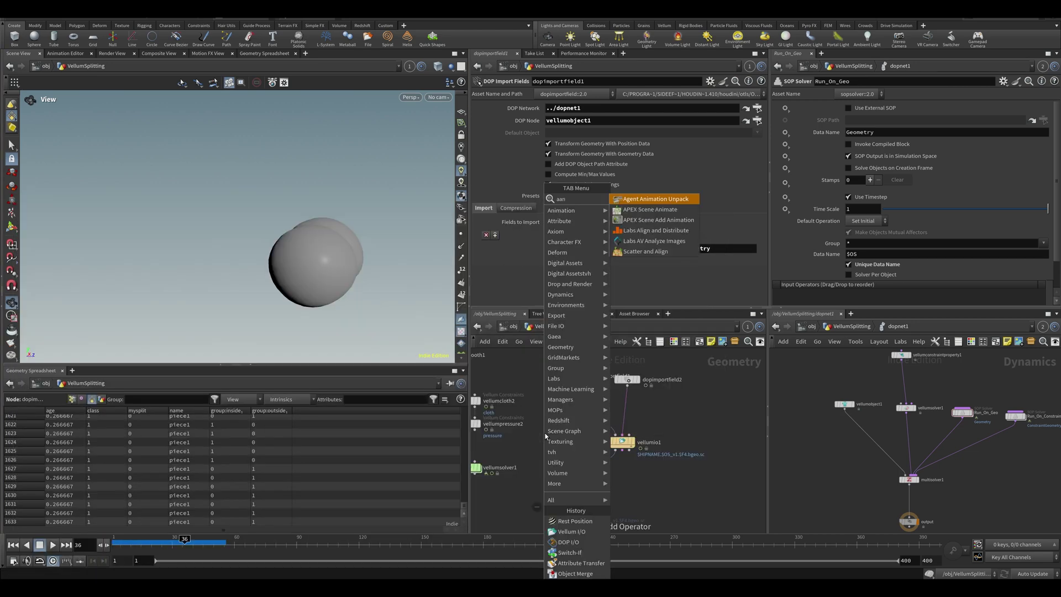
{"action": "key", "text": "BackSpace"}
{"action": "key", "text": "BackSpace"}
{"action": "type", "text": "no"}
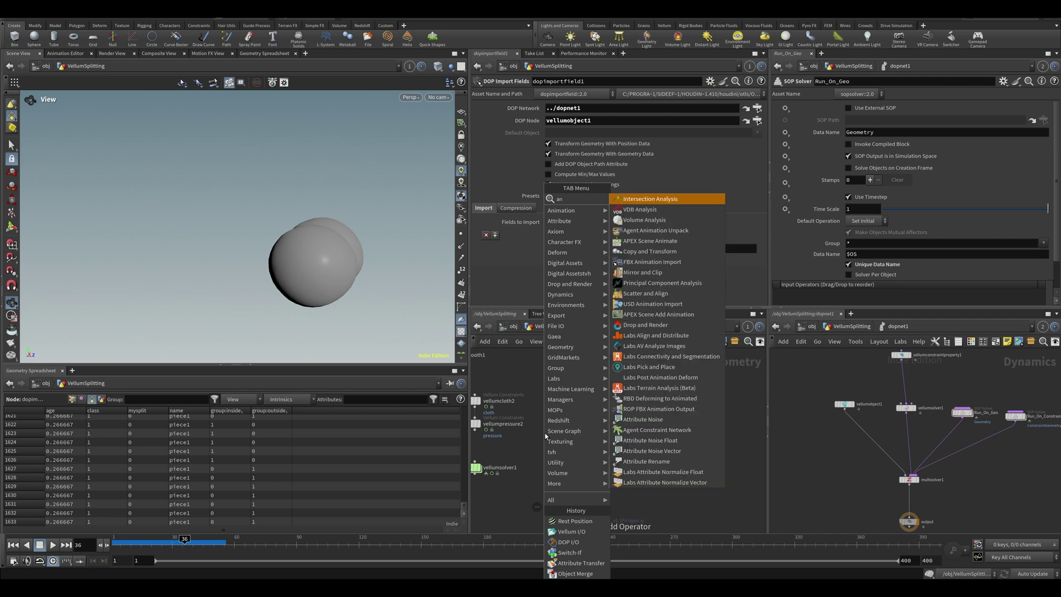
{"action": "type", "text": "i"}
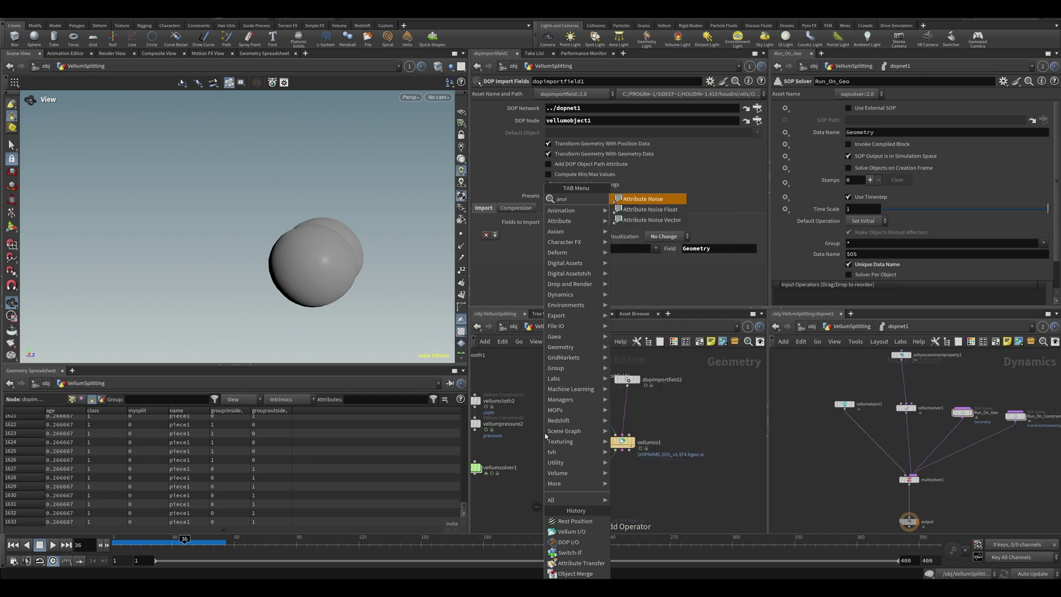
{"action": "key", "text": "Down"}
{"action": "key", "text": "Down"}
{"action": "key", "text": "Return"}
{"action": "left_click", "coordinate": [577, 424]}
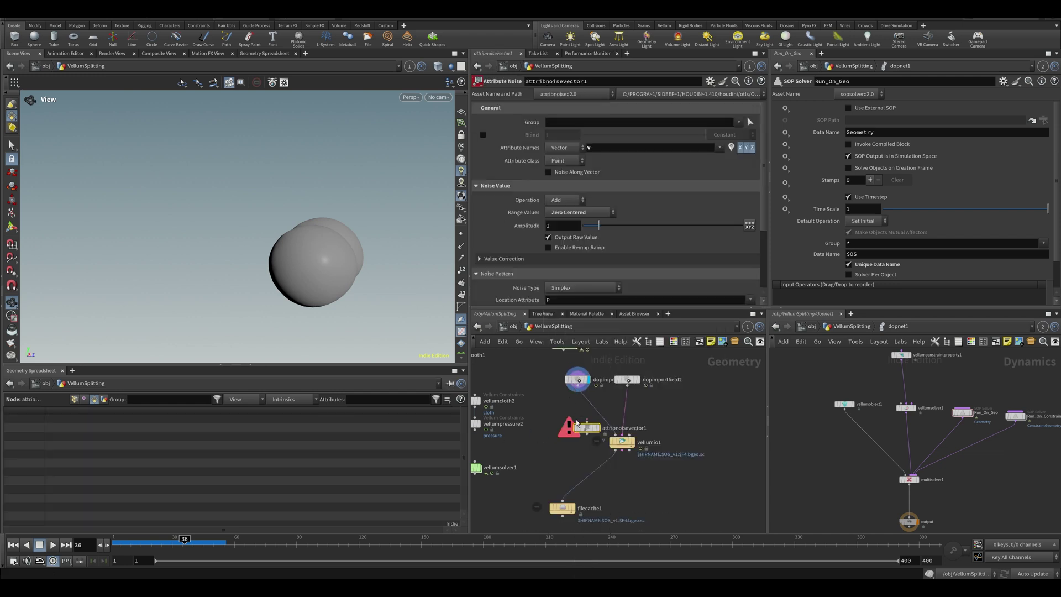
- Feed dopimportfield1 into the displayed noise node and set its attribute name to Cd
{"action": "left_click", "coordinate": [586, 421]}
{"action": "left_click", "coordinate": [578, 386]}
{"action": "left_click_drag", "start_coordinate": [587, 427], "coordinate": [563, 429]}
{"action": "left_click", "coordinate": [574, 429]}
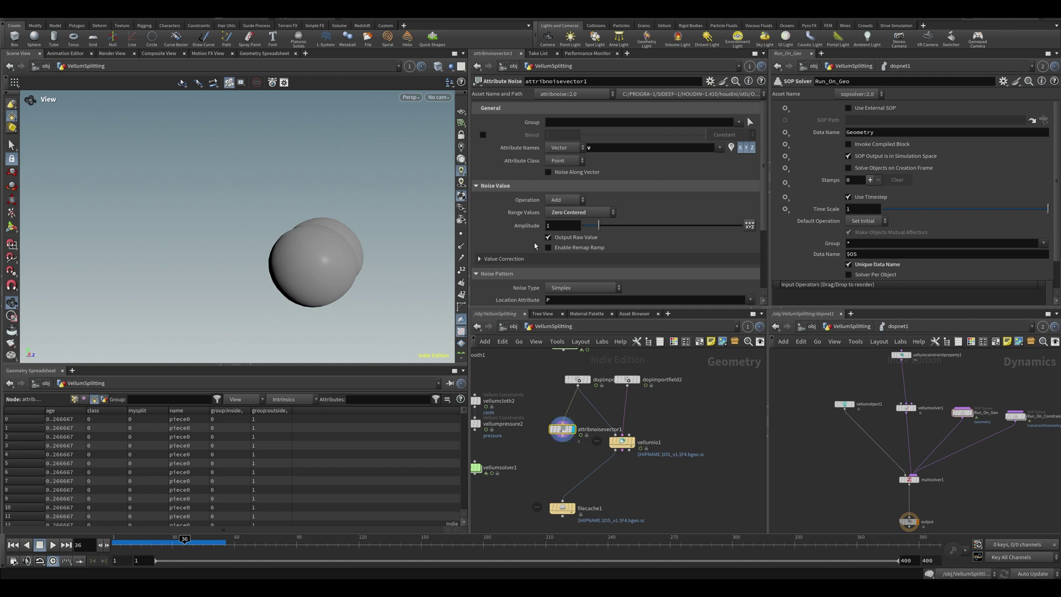
{"action": "key", "text": "Return"}
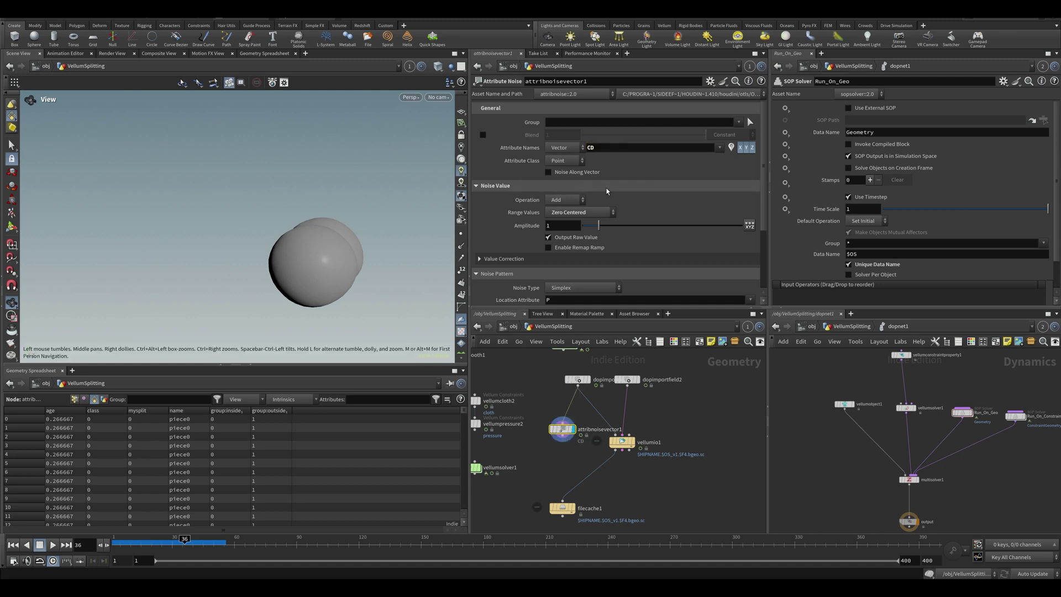
{"action": "key", "text": "Return"}
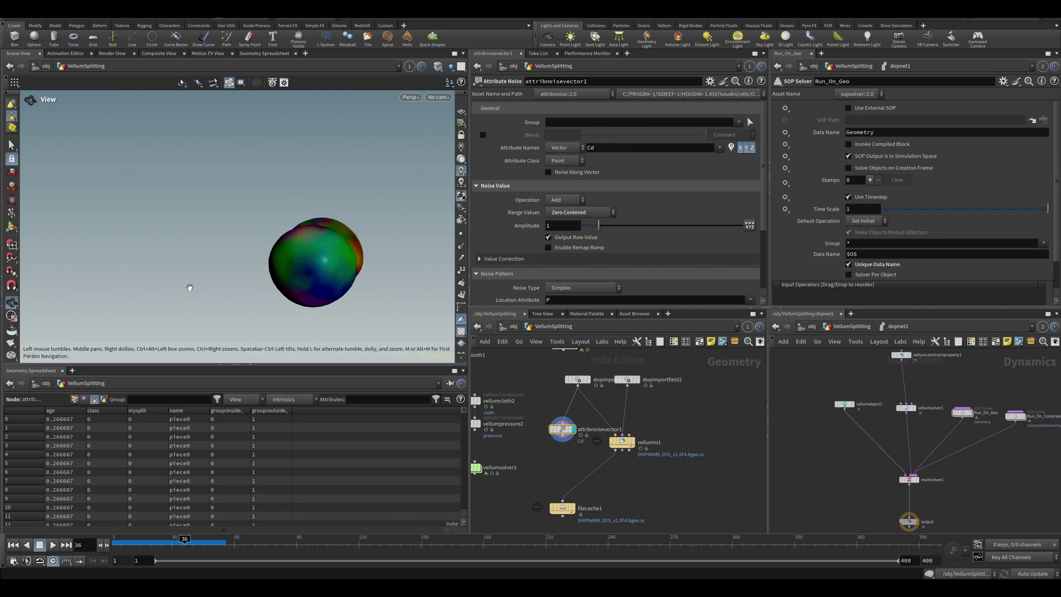
- Play and scrub the simulation to about frame 103, checking how the noise colours behave on the dividing cells
{"action": "key", "text": "Up"}
{"action": "left_click_drag", "start_coordinate": [177, 540], "coordinate": [187, 539]}
{"action": "key", "text": "Up"}
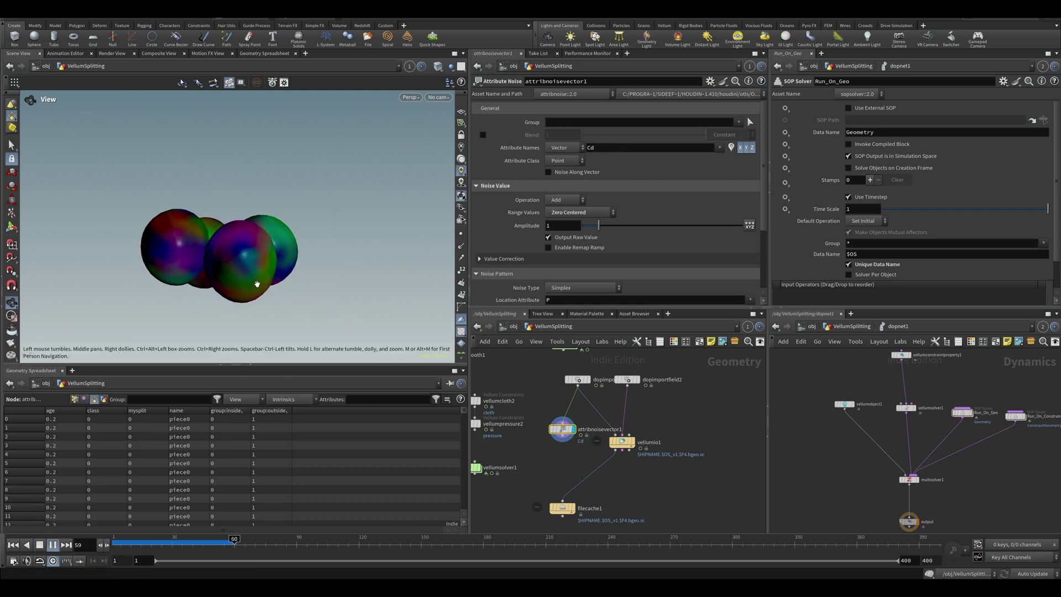
{"action": "key", "text": "Up"}
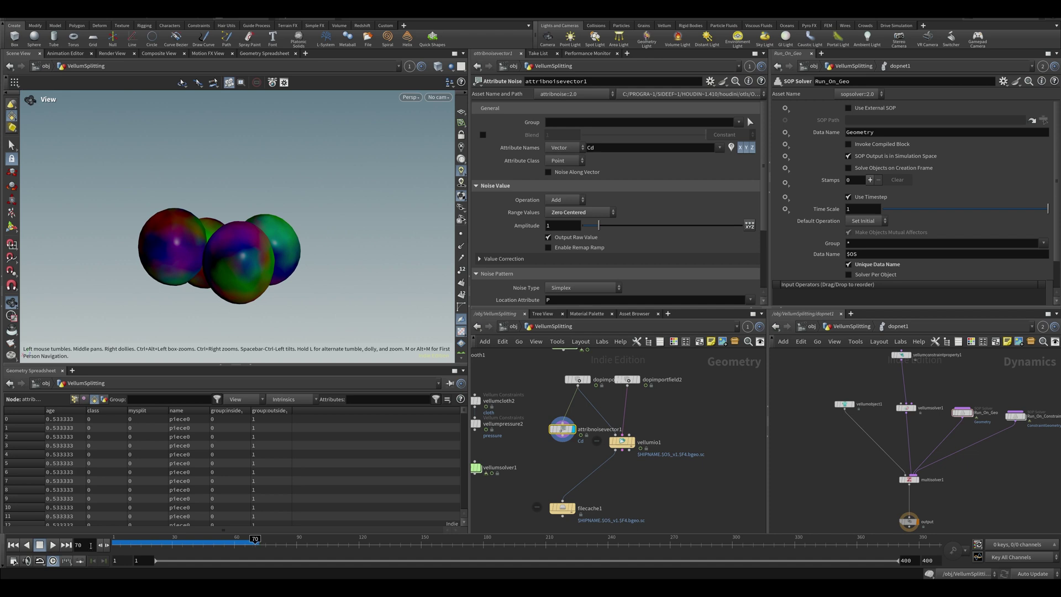
{"action": "left_click_drag", "start_coordinate": [152, 539], "coordinate": [171, 542]}
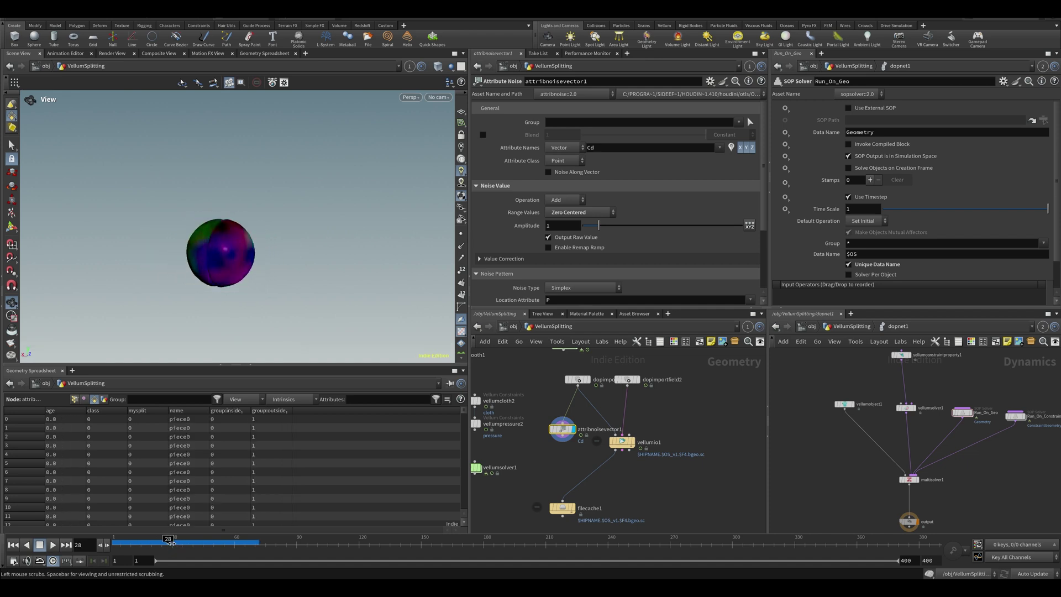
{"action": "key", "text": "Up"}
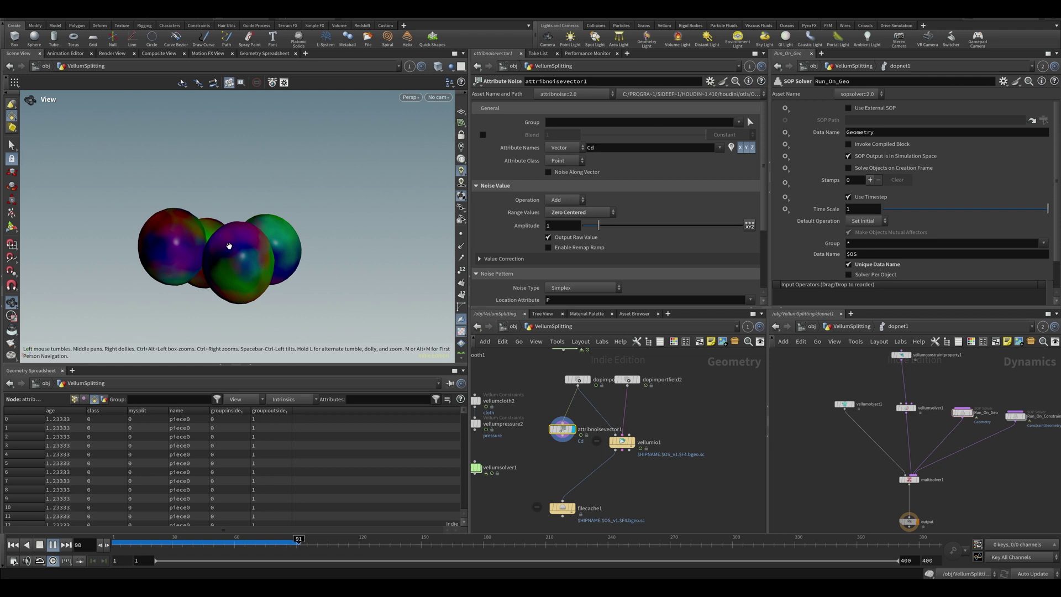
{"action": "key", "text": "Up"}
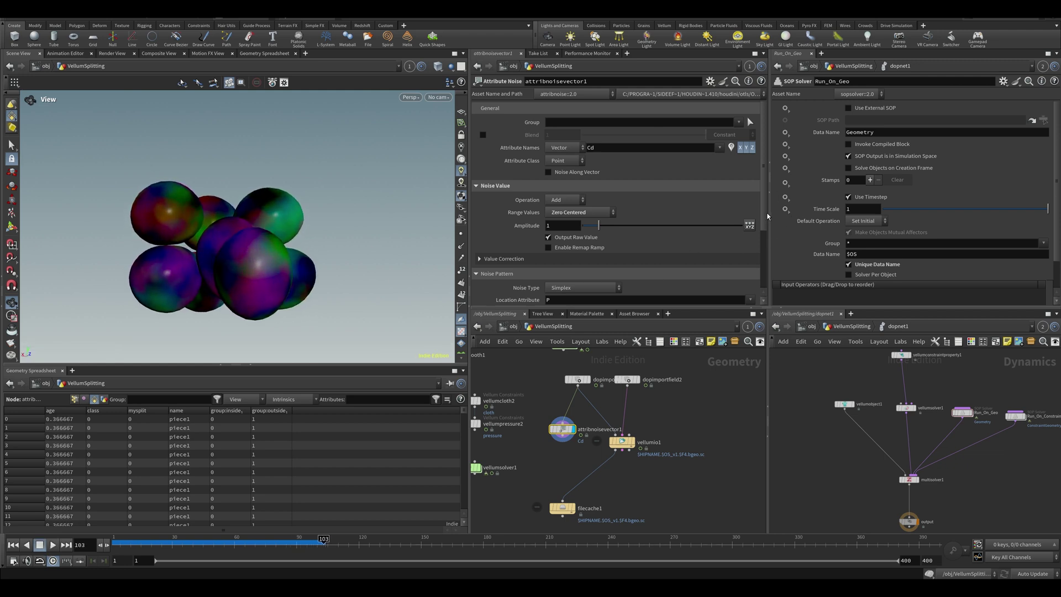
- Set the noise pattern's location attribute to rest
{"action": "scroll", "coordinate": [534, 251], "scroll_direction": "down", "scroll_amount": 3}
{"action": "left_click", "coordinate": [550, 241]}
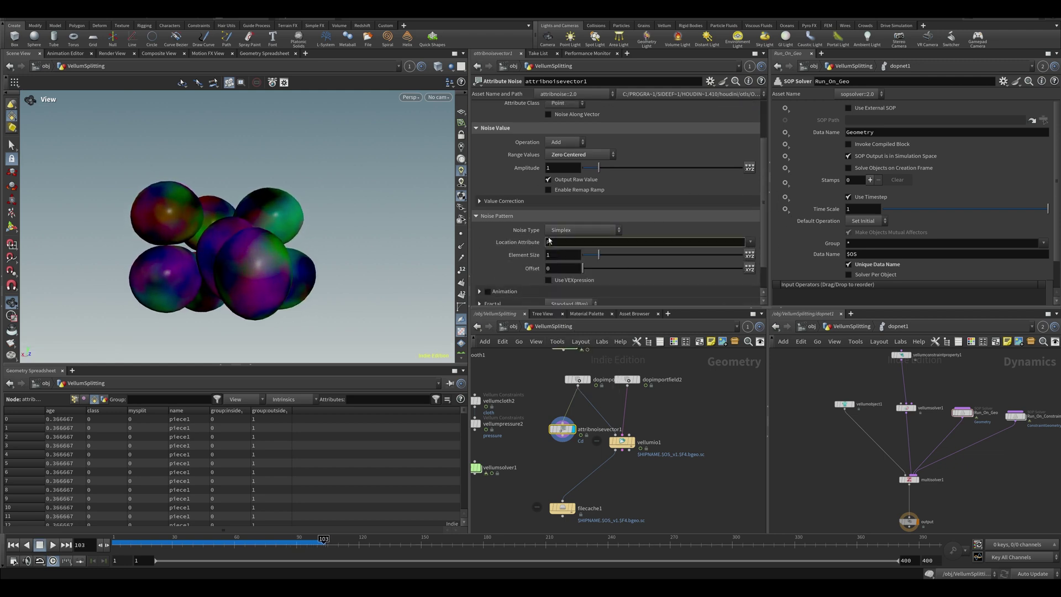
{"action": "type", "text": "rest"}
{"action": "key", "text": "Return"}
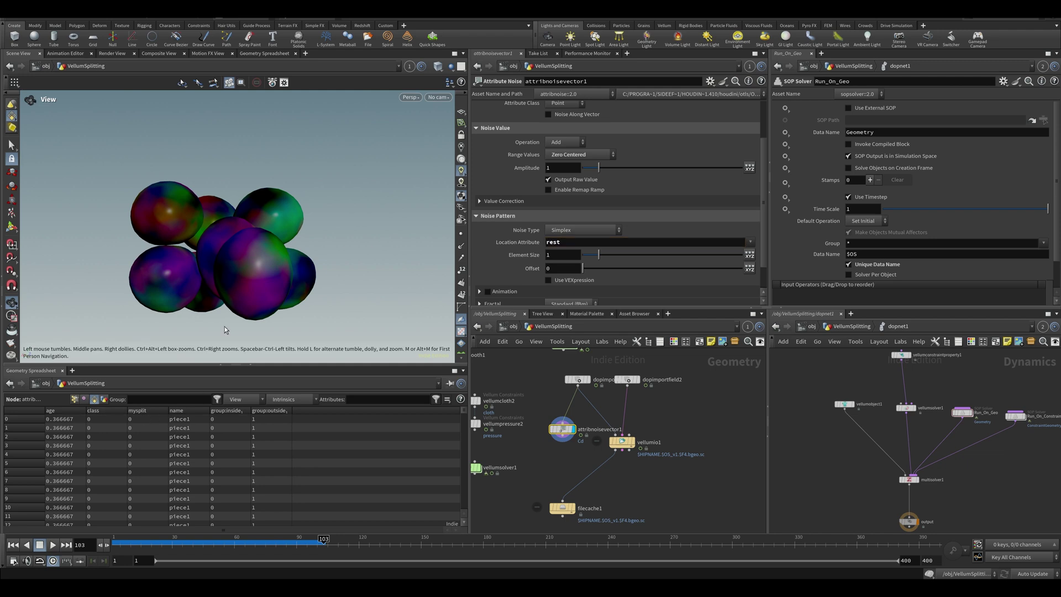
- Replay the simulation from near the start to frame 134 and examine the rest-based noise colours on the cells from several angles
{"action": "left_click_drag", "start_coordinate": [243, 263], "coordinate": [224, 282]}
{"action": "scroll", "coordinate": [195, 261], "scroll_direction": "up", "scroll_amount": 4}
{"action": "scroll", "coordinate": [252, 271], "scroll_direction": "down", "scroll_amount": 7}
{"action": "left_click", "coordinate": [114, 541]}
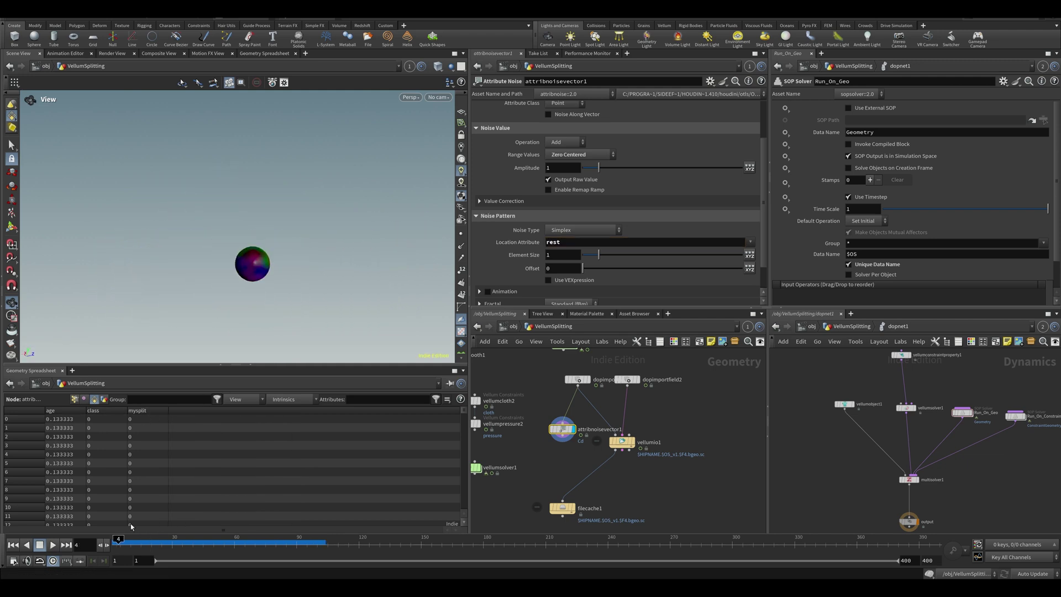
{"action": "key", "text": "Up"}
{"action": "scroll", "coordinate": [226, 279], "scroll_direction": "up", "scroll_amount": 6}
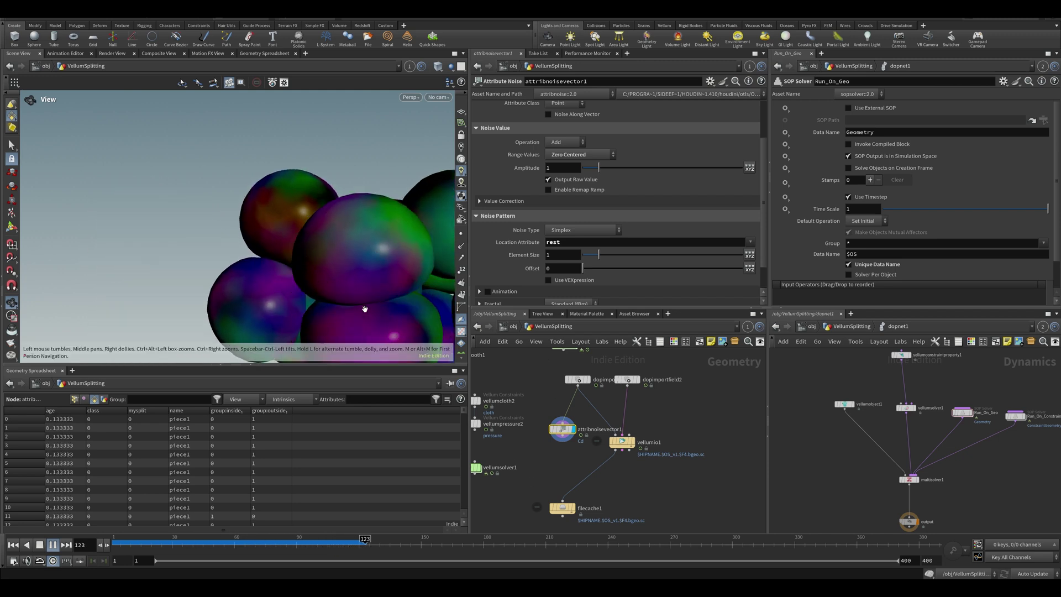
{"action": "key", "text": "Up"}
{"action": "right_click_drag", "start_coordinate": [312, 240], "coordinate": [86, 251]}
{"action": "left_click_drag", "start_coordinate": [85, 251], "coordinate": [276, 216]}
{"action": "middle_click_drag", "start_coordinate": [342, 247], "coordinate": [288, 284]}
{"action": "right_click_drag", "start_coordinate": [287, 284], "coordinate": [430, 231]}
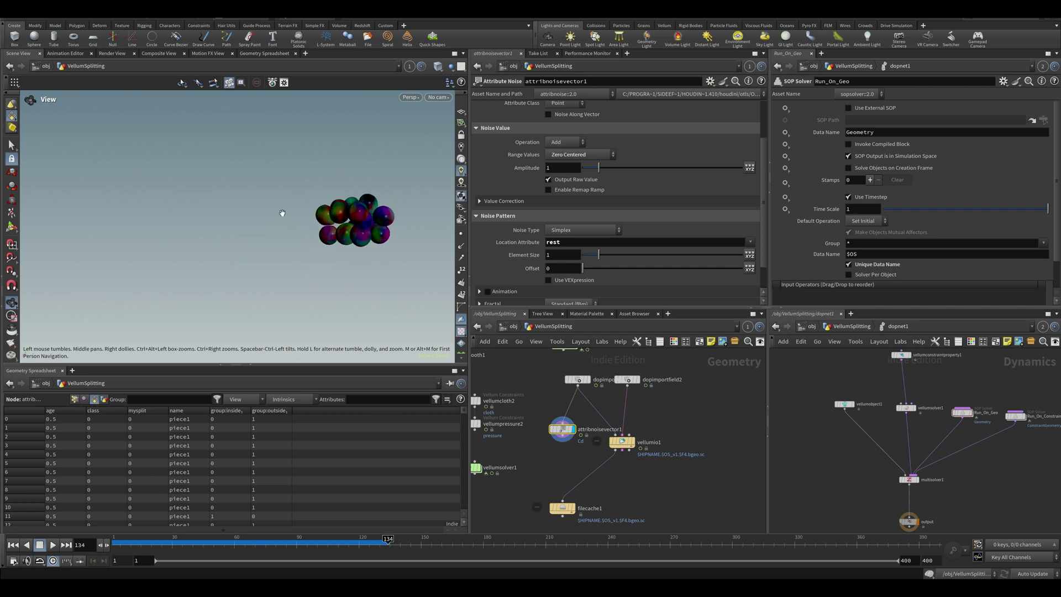
{"action": "middle_click_drag", "start_coordinate": [283, 214], "coordinate": [131, 285]}
{"action": "right_click_drag", "start_coordinate": [294, 256], "coordinate": [412, 276]}
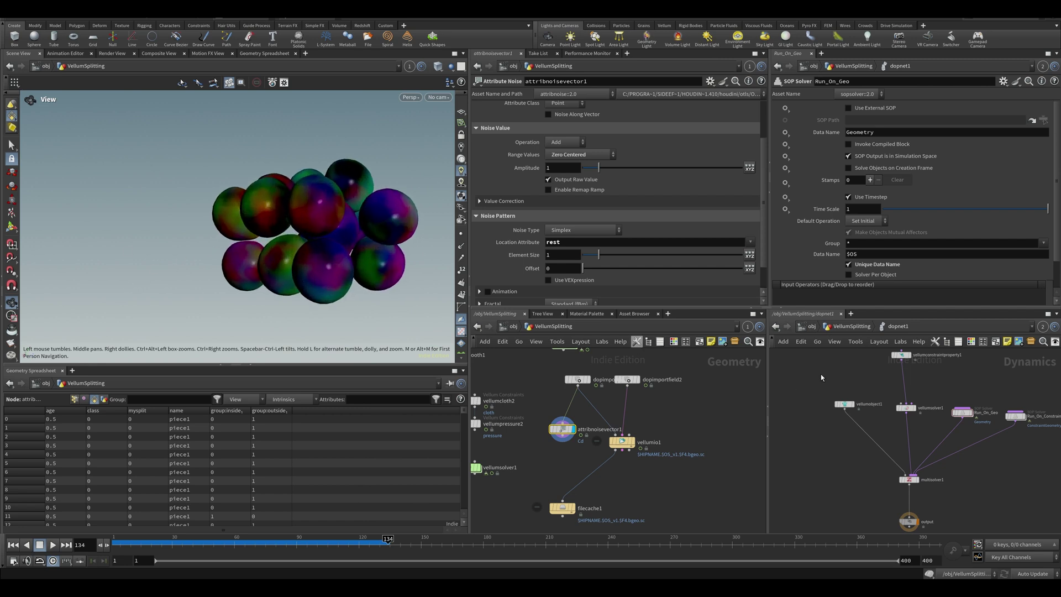
- Open the CELLS material network inside materiallibrary1 of lopnet1 in the second network editor
{"action": "left_click", "coordinate": [851, 326]}
{"action": "left_click", "coordinate": [811, 326]}
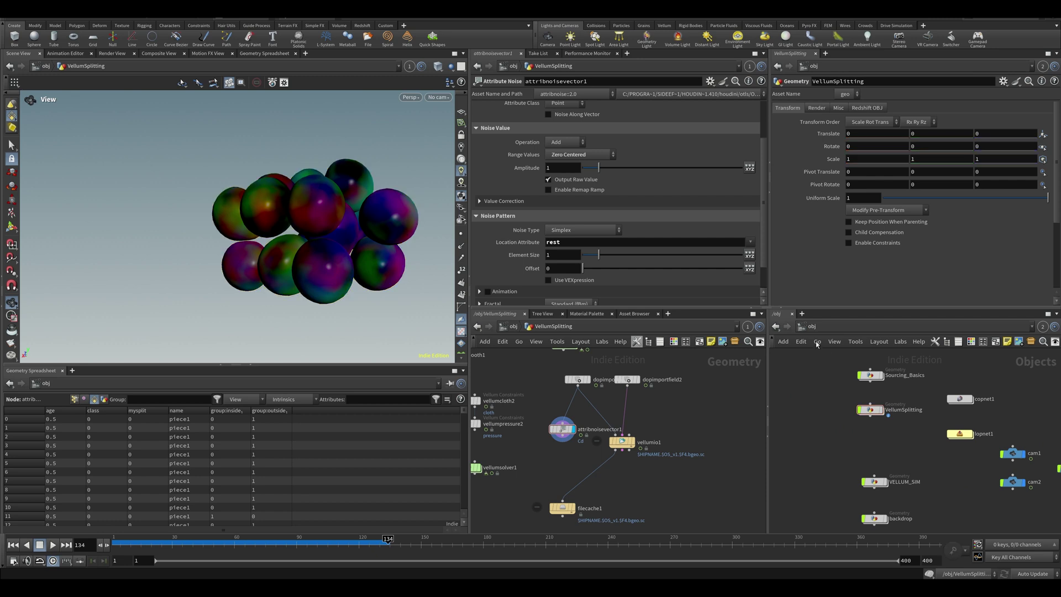
{"action": "double_click", "coordinate": [964, 433]}
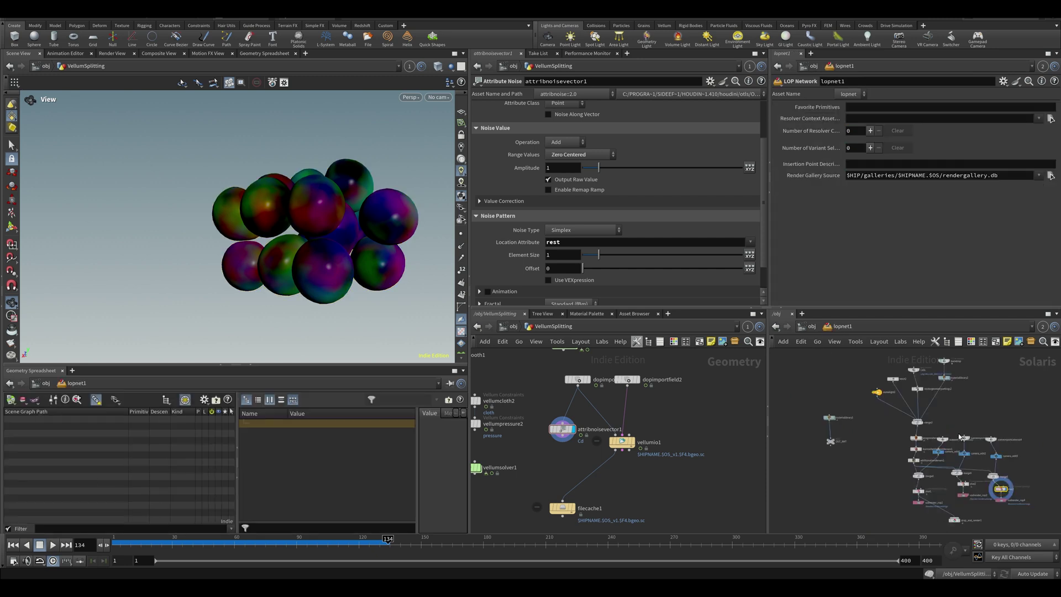
{"action": "double_click", "coordinate": [829, 418]}
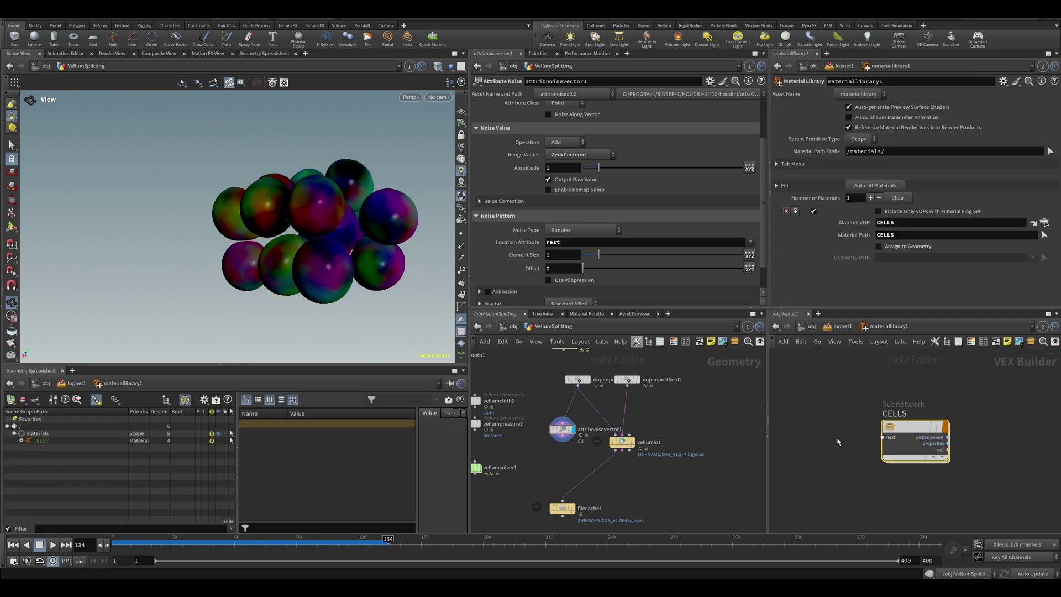
{"action": "double_click", "coordinate": [909, 427]}
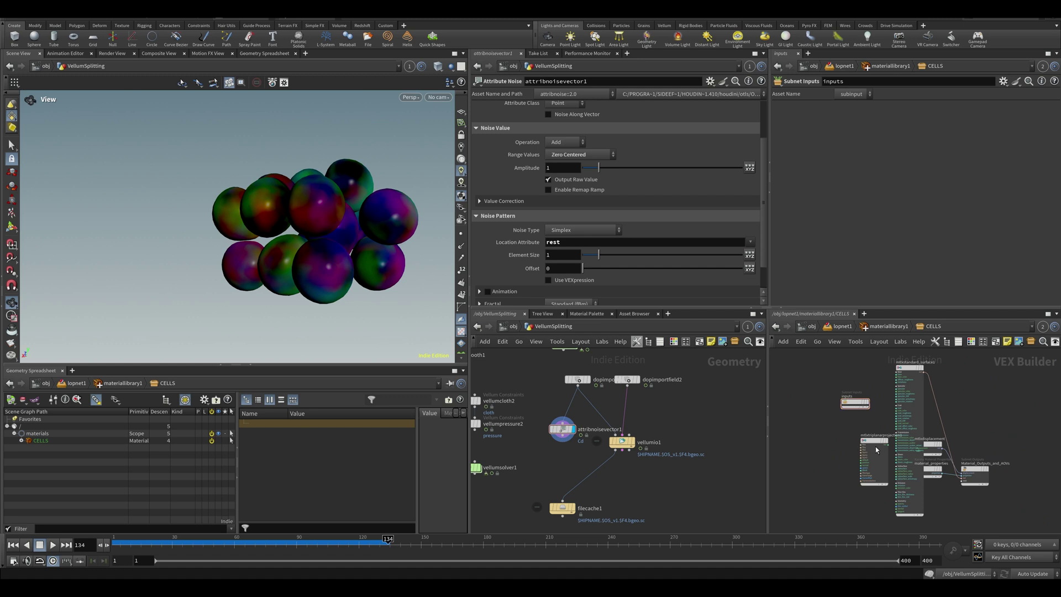
- Separate the triplanar projection node from the surface shader nodes and examine its File X texture path
{"action": "left_click_drag", "start_coordinate": [875, 446], "coordinate": [832, 434]}
{"action": "left_click", "coordinate": [840, 444]}
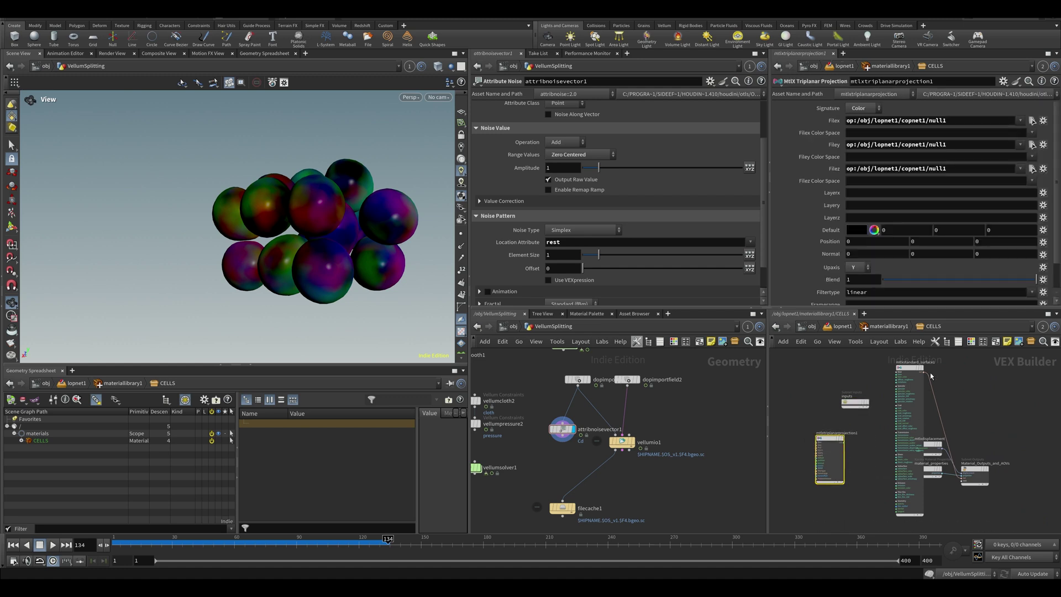
{"action": "left_click_drag", "start_coordinate": [915, 369], "coordinate": [877, 404]}
{"action": "middle_click_drag", "start_coordinate": [829, 425], "coordinate": [862, 386]}
{"action": "left_click_drag", "start_coordinate": [863, 406], "coordinate": [845, 399]}
{"action": "middle_click_drag", "start_coordinate": [818, 377], "coordinate": [838, 371]}
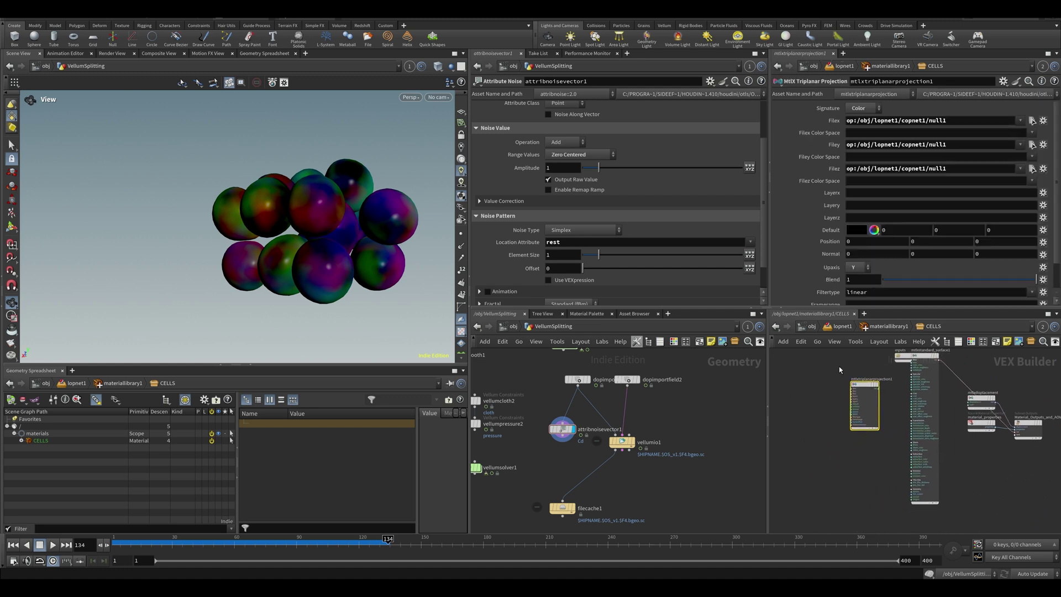
{"action": "scroll", "coordinate": [831, 386], "scroll_direction": "up", "scroll_amount": 4}
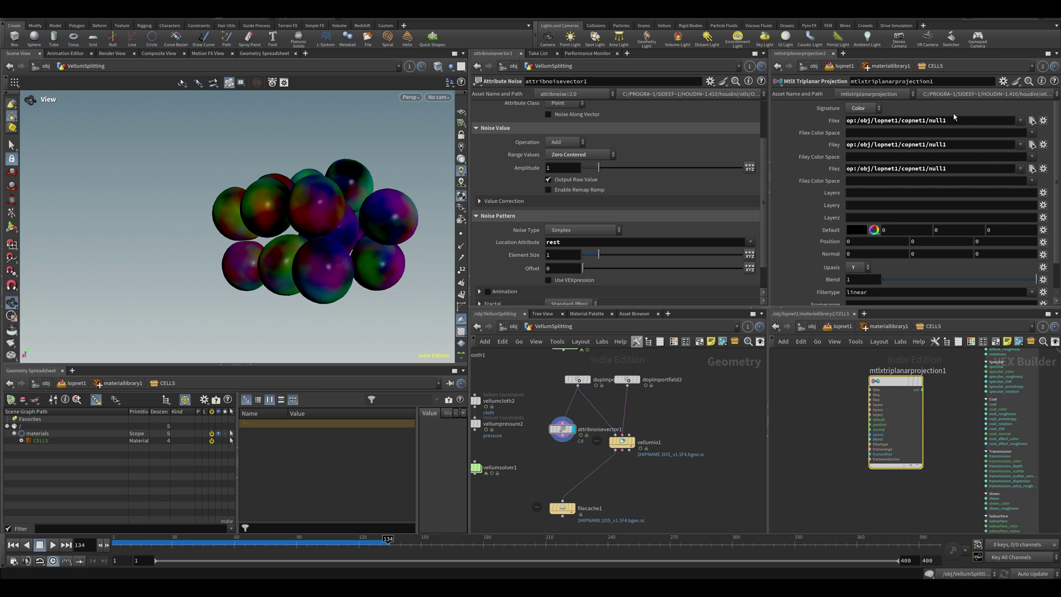
{"action": "left_click", "coordinate": [972, 121]}
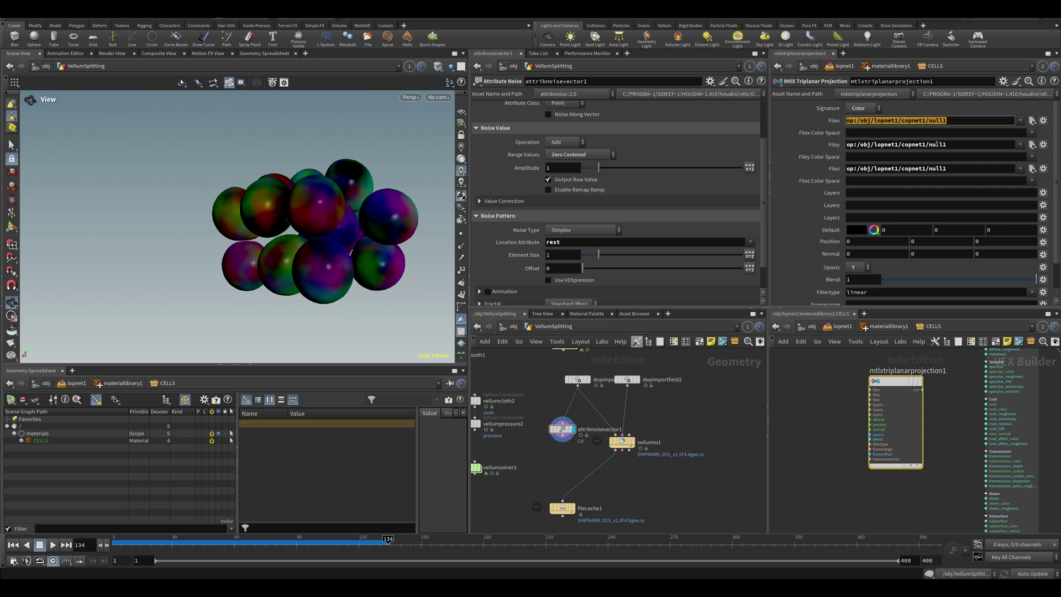
{"action": "left_click", "coordinate": [860, 393]}
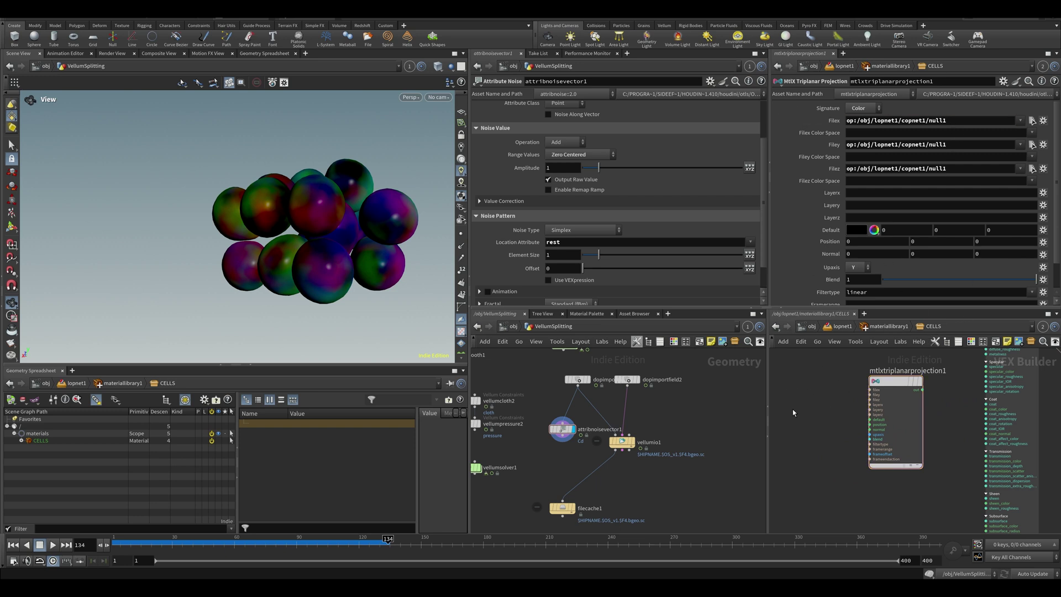
- Add a USD Prim Var Reader node beside the triplanar projection in the CELLS material
{"action": "middle_click_drag", "start_coordinate": [793, 413], "coordinate": [827, 416]}
{"action": "key", "text": "Tab"}
{"action": "type", "text": "p"}
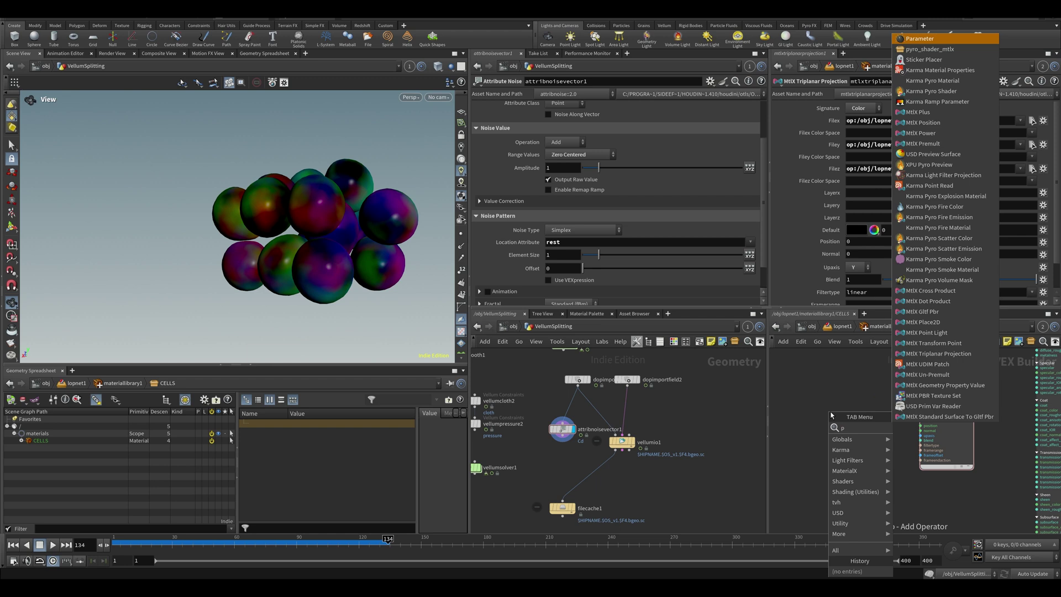
{"action": "type", "text": "rim"}
{"action": "key", "text": "Return"}
{"action": "key", "text": "Return"}
- Set the primvar reader's signature to Float 3 and its variable name to rest
{"action": "left_click", "coordinate": [863, 108]}
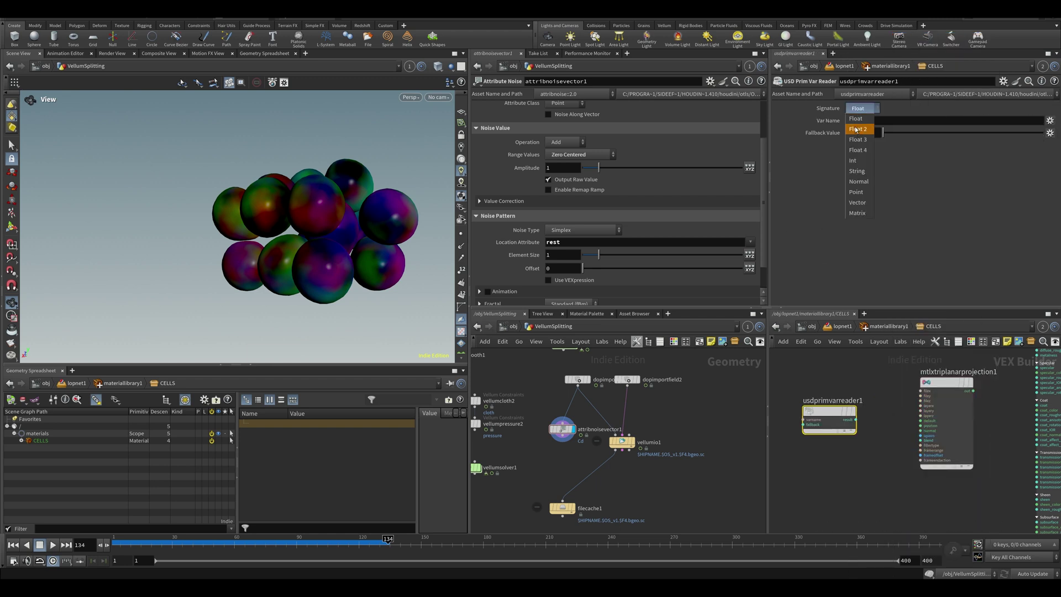
{"action": "left_click", "coordinate": [856, 139]}
{"action": "left_click", "coordinate": [861, 108]}
{"action": "left_click", "coordinate": [858, 139]}
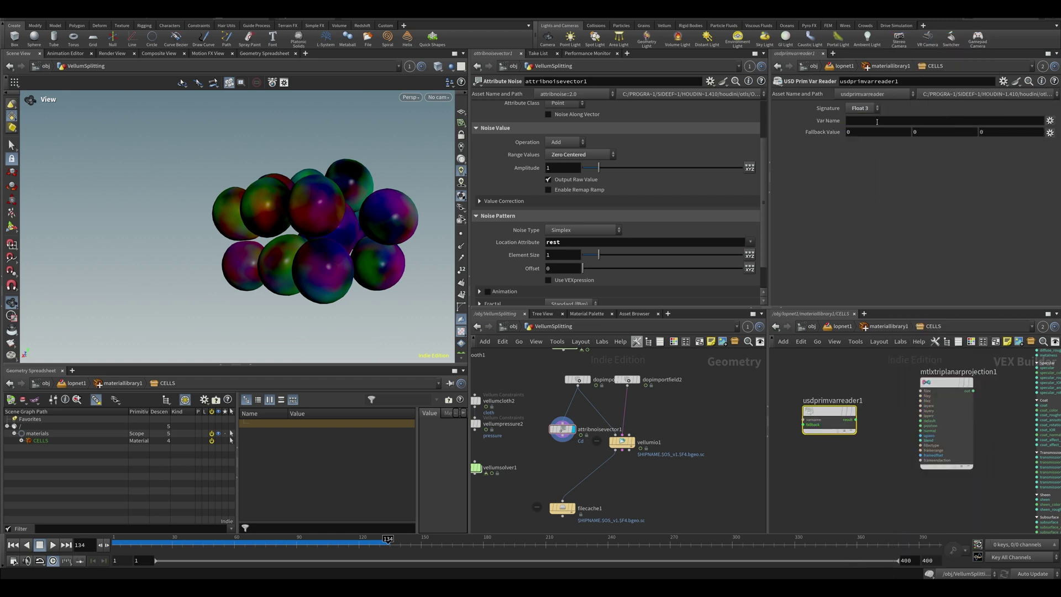
{"action": "left_click", "coordinate": [878, 120]}
{"action": "key", "text": "Return"}
- Connect the primvar reader's result to the triplanar projection's position input and select the projection node
{"action": "scroll", "coordinate": [856, 420], "scroll_direction": "up", "scroll_amount": 2}
{"action": "left_click", "coordinate": [853, 422]}
{"action": "left_click", "coordinate": [940, 429]}
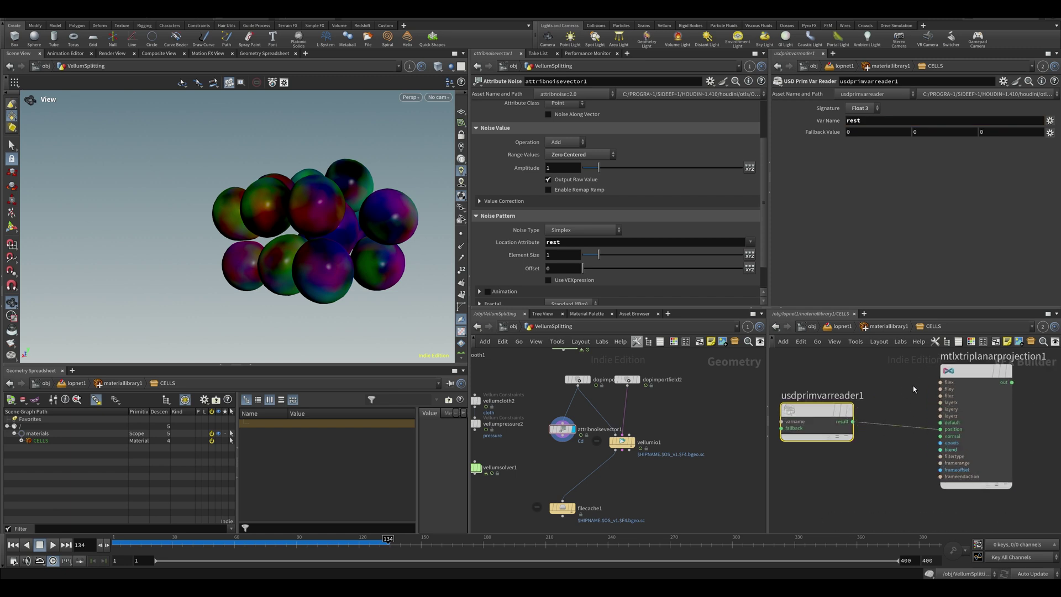
{"action": "middle_click_drag", "start_coordinate": [940, 430], "coordinate": [868, 459]}
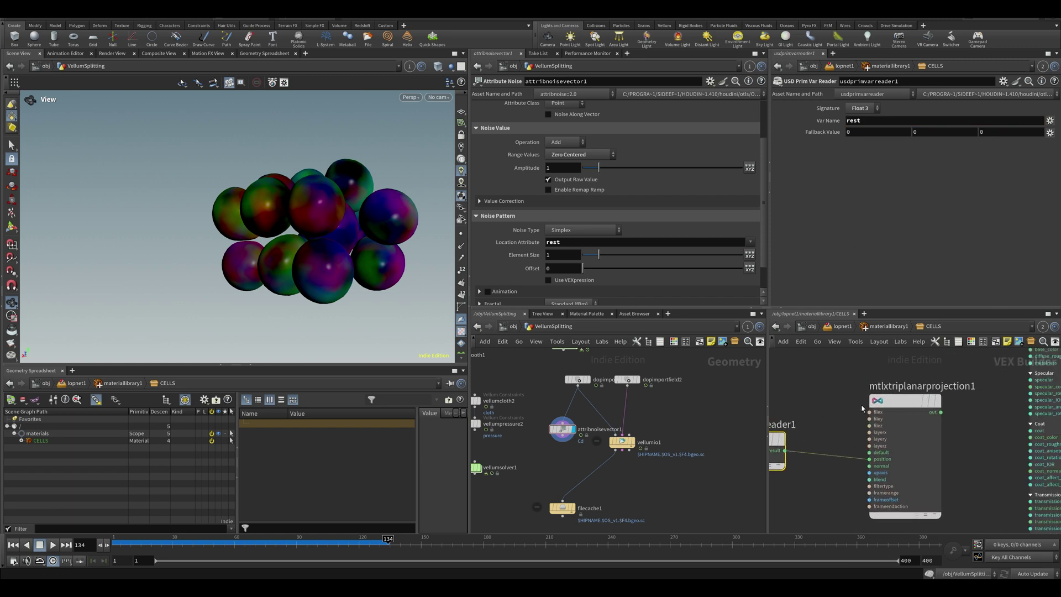
{"action": "left_click", "coordinate": [878, 401]}
{"action": "left_click_drag", "start_coordinate": [349, 232], "coordinate": [274, 256]}
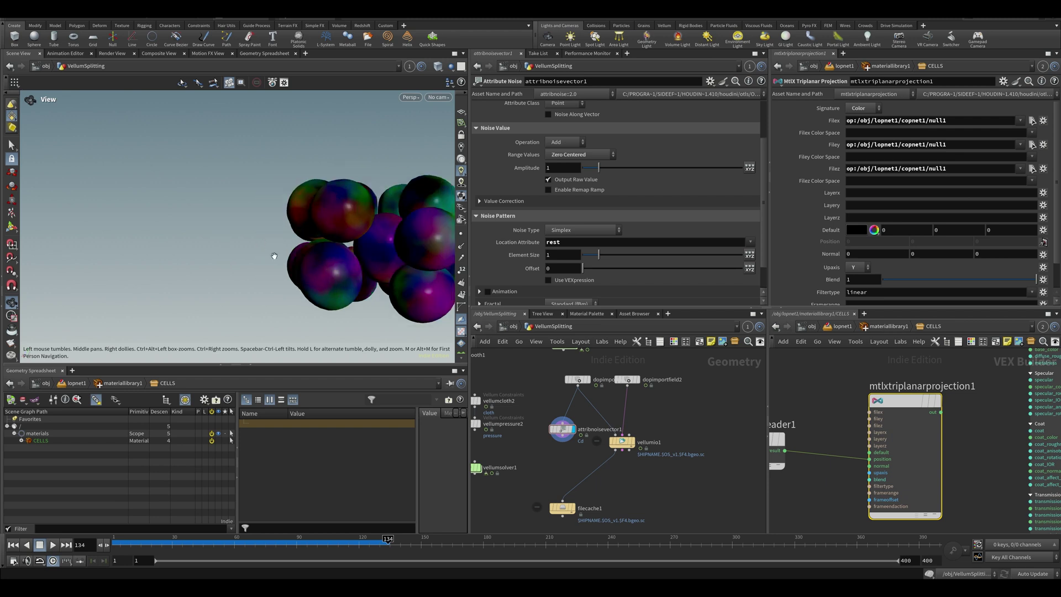
- Leave the CELLS material for the lopnet1 level and inspect the noise-coloured cells in the 3D view from several angles
{"action": "left_click", "coordinate": [887, 328]}
{"action": "left_click", "coordinate": [841, 327]}
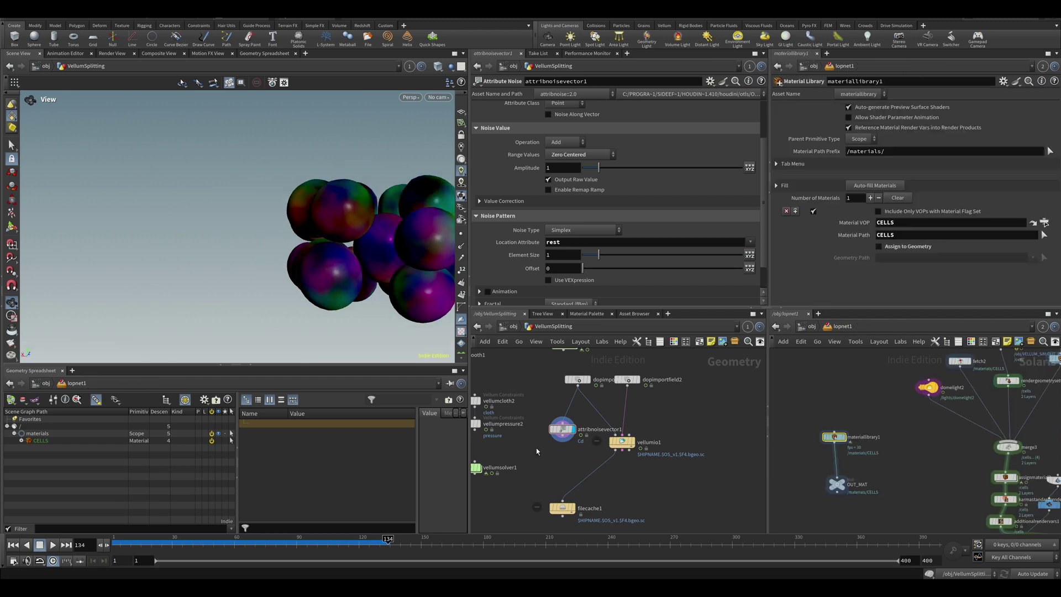
{"action": "left_click_drag", "start_coordinate": [360, 261], "coordinate": [378, 266]}
{"action": "right_click_drag", "start_coordinate": [350, 269], "coordinate": [260, 268]}
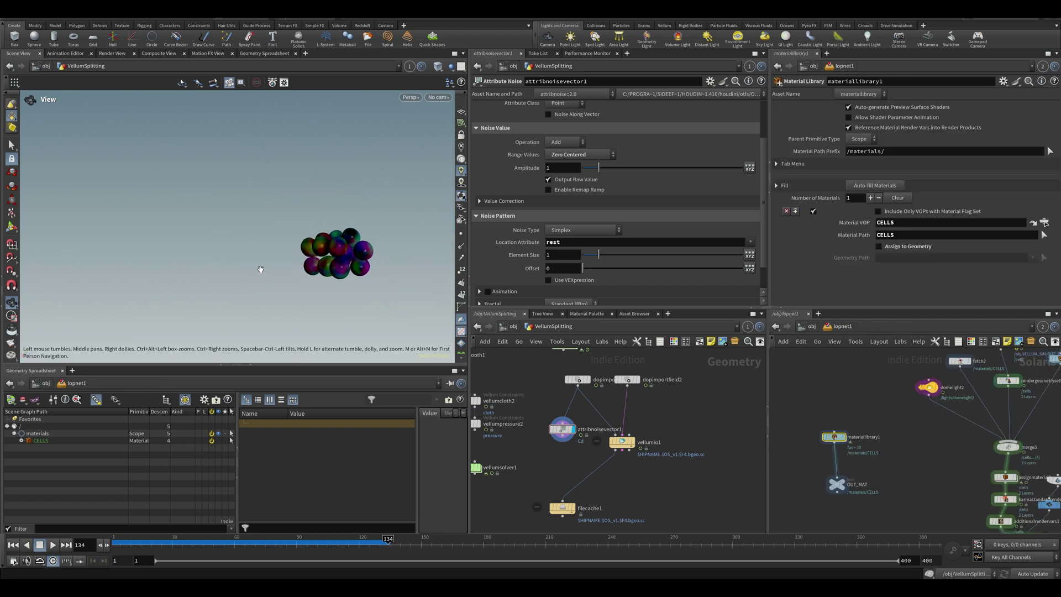
{"action": "left_click_drag", "start_coordinate": [260, 269], "coordinate": [325, 293]}
{"action": "scroll", "coordinate": [325, 292], "scroll_direction": "up", "scroll_amount": 5}
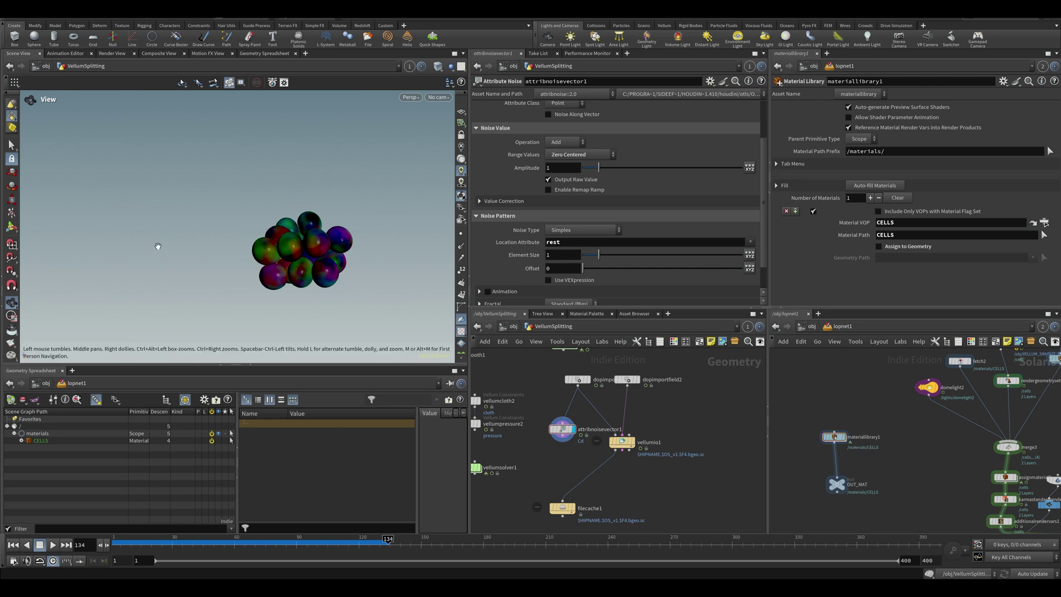
{"action": "left_click_drag", "start_coordinate": [350, 292], "coordinate": [350, 315]}
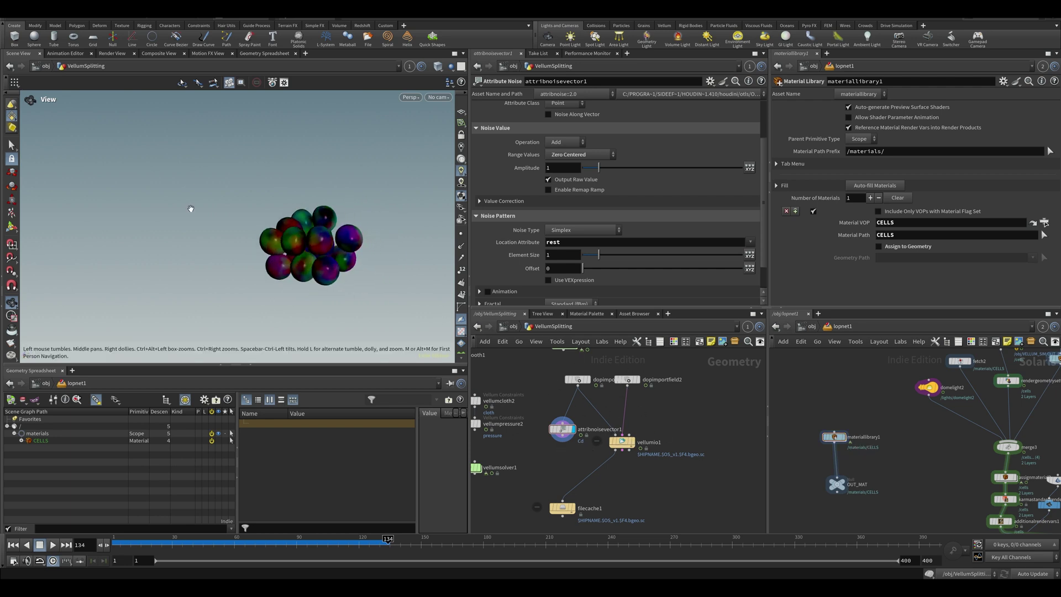
- Delete the attribnoisevector1 node and align the Vellum I/O node beneath the first DOP import
{"action": "left_click_drag", "start_coordinate": [619, 440], "coordinate": [532, 412]}
{"action": "left_click", "coordinate": [561, 429]}
{"action": "key", "text": "Delete"}
{"action": "left_click_drag", "start_coordinate": [587, 442], "coordinate": [567, 439]}
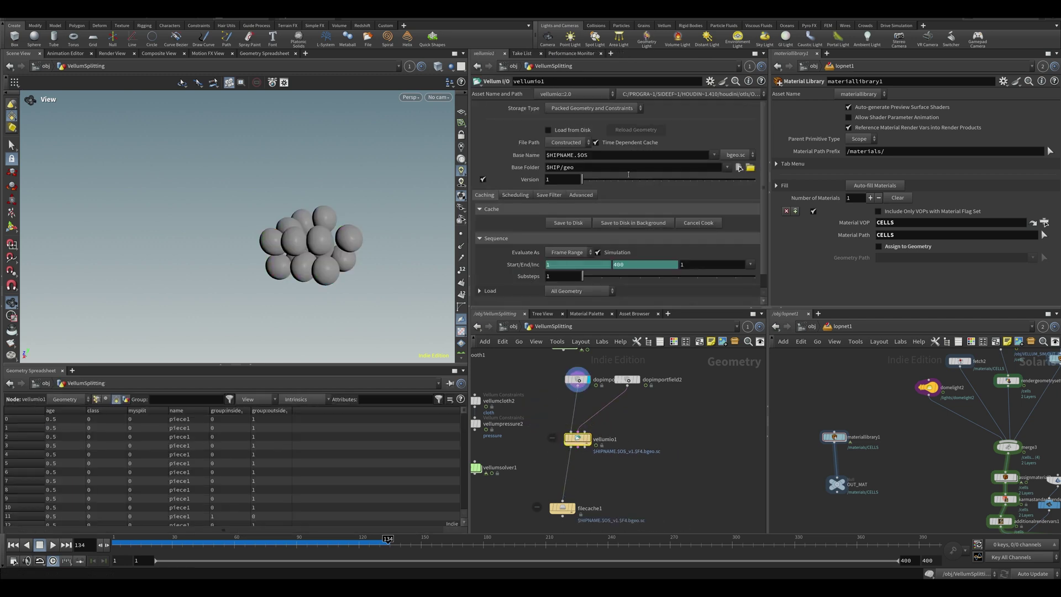
- Set the Vellum I/O cache's base name to cells and save the scene
{"action": "left_click_drag", "start_coordinate": [608, 155], "coordinate": [461, 146]}
{"action": "type", "text": "cells"}
{"action": "key", "text": "Return"}
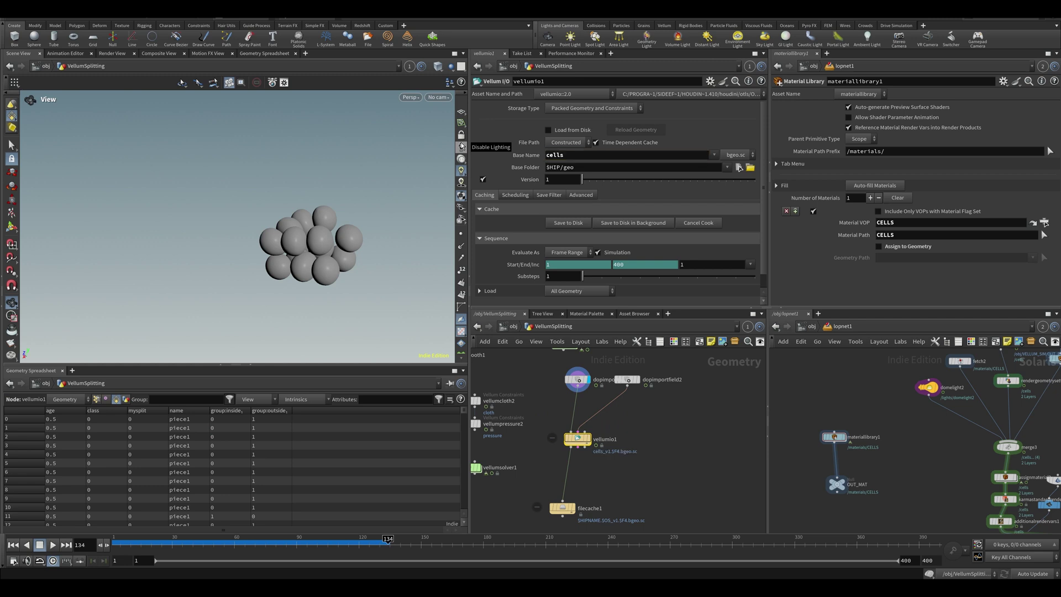
{"action": "key", "text": "ctrl+s"}
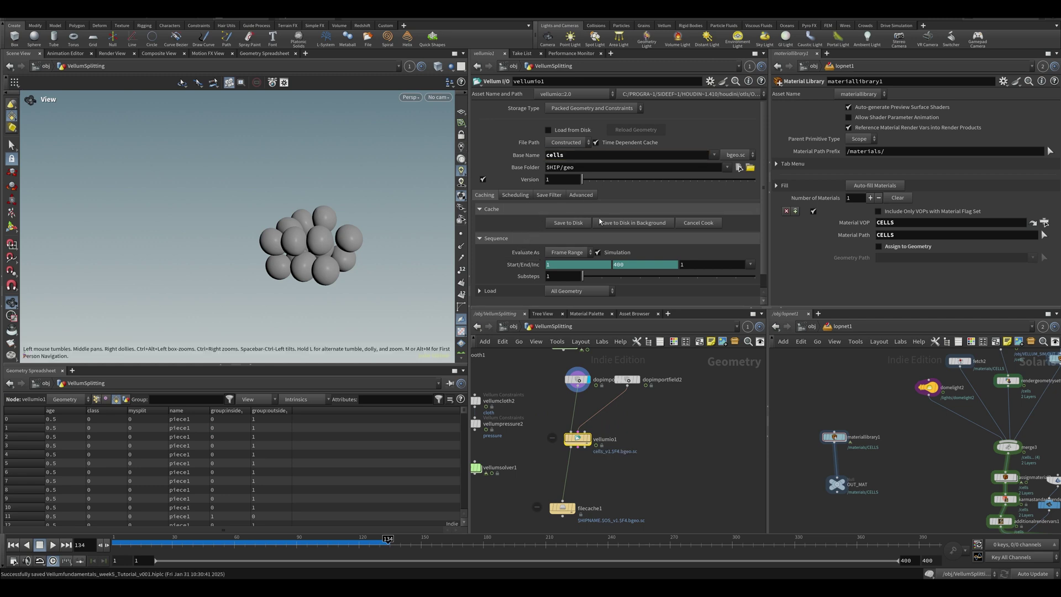
- Delete the channels on the Vellum I/O frame range and set its end frame to 300
{"action": "right_click", "coordinate": [514, 264]}
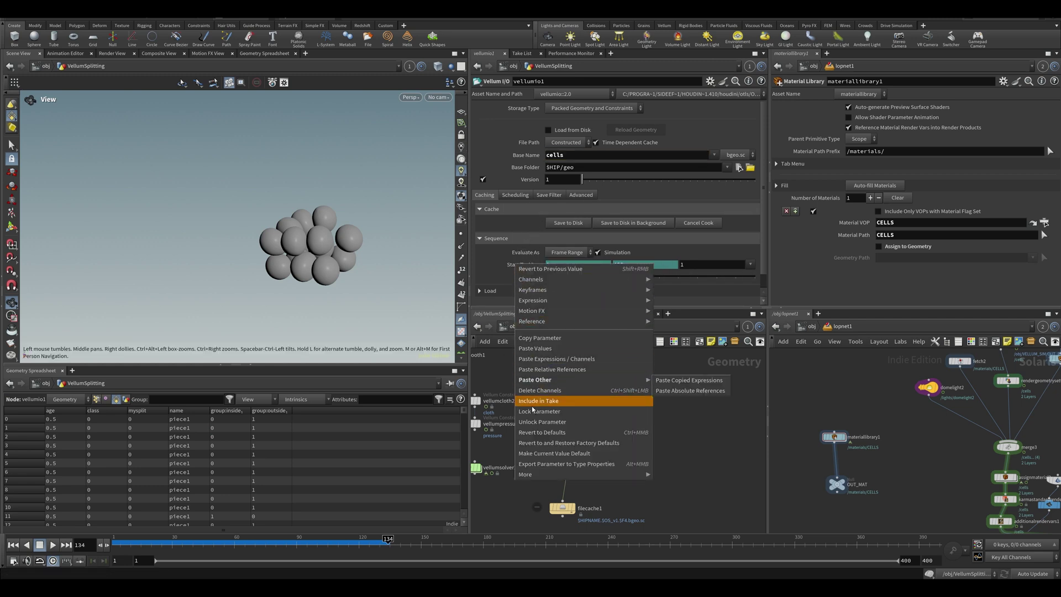
{"action": "left_click", "coordinate": [537, 392]}
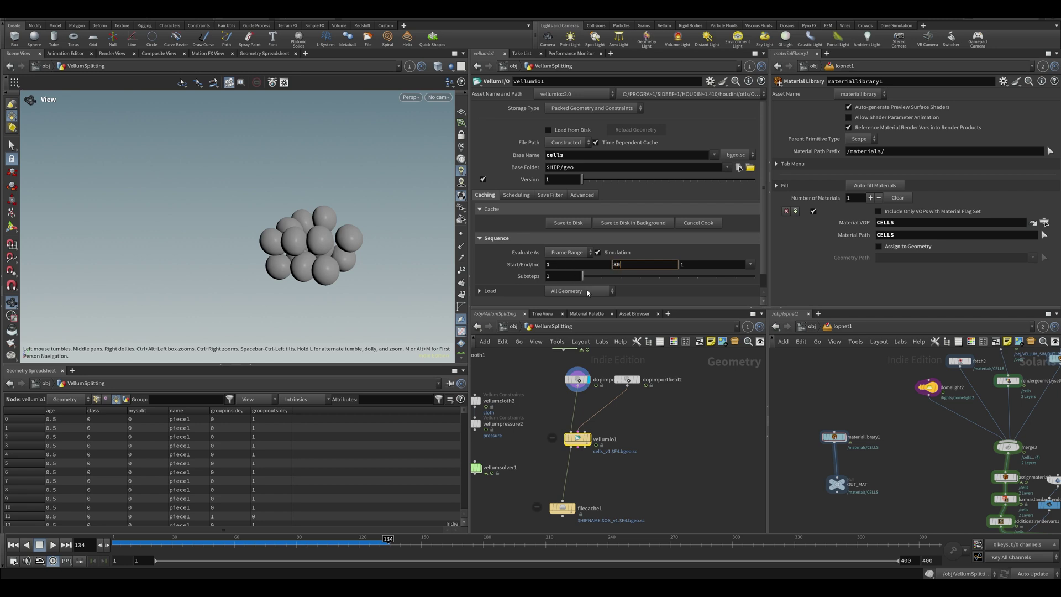
- Open the dopnet1 dynamics network and move the timeline to frame 100 to examine the split cells
{"action": "middle_click_drag", "start_coordinate": [585, 365], "coordinate": [567, 433]}
{"action": "double_click", "coordinate": [545, 412]}
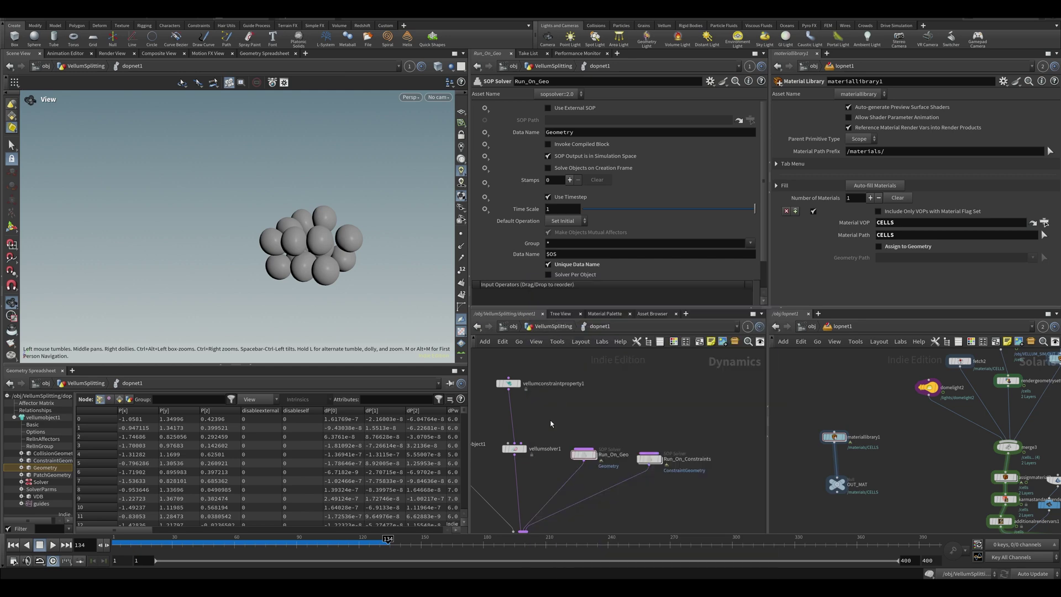
{"action": "scroll", "coordinate": [296, 251], "scroll_direction": "up", "scroll_amount": 4}
{"action": "left_click_drag", "start_coordinate": [297, 251], "coordinate": [287, 326]}
{"action": "left_click_drag", "start_coordinate": [144, 544], "coordinate": [318, 538]}
{"action": "middle_click_drag", "start_coordinate": [545, 481], "coordinate": [587, 429]}
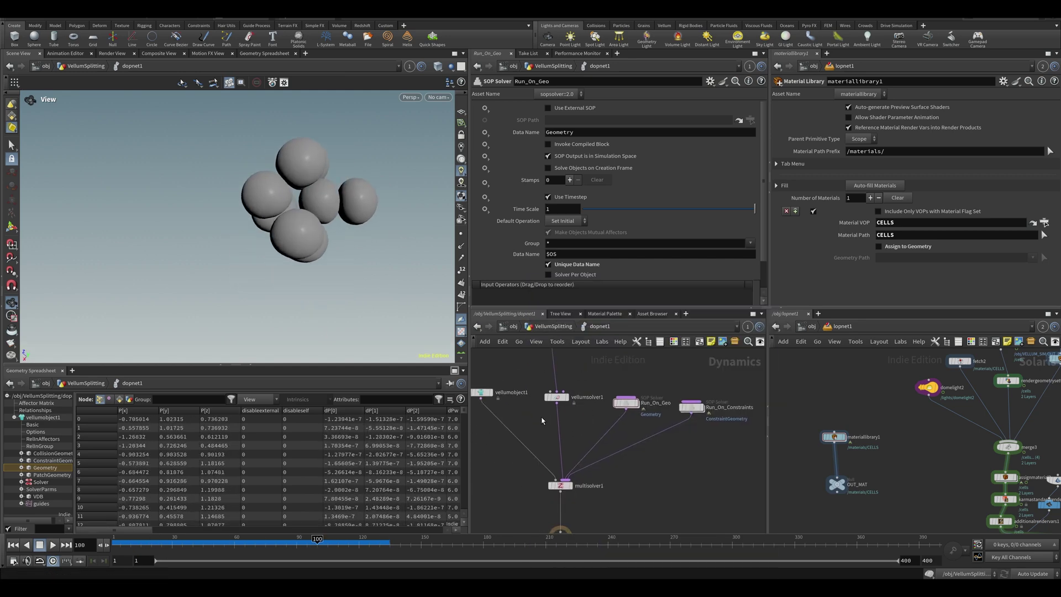
- Set the Vellum solver's velocity damping to 1 and replay the simulation from the first frame
{"action": "left_click", "coordinate": [555, 397]}
{"action": "double_click", "coordinate": [559, 155]}
{"action": "type", "text": "1"}
{"action": "key", "text": "Return"}
{"action": "key", "text": "ctrl+Up"}
{"action": "key", "text": "Up"}
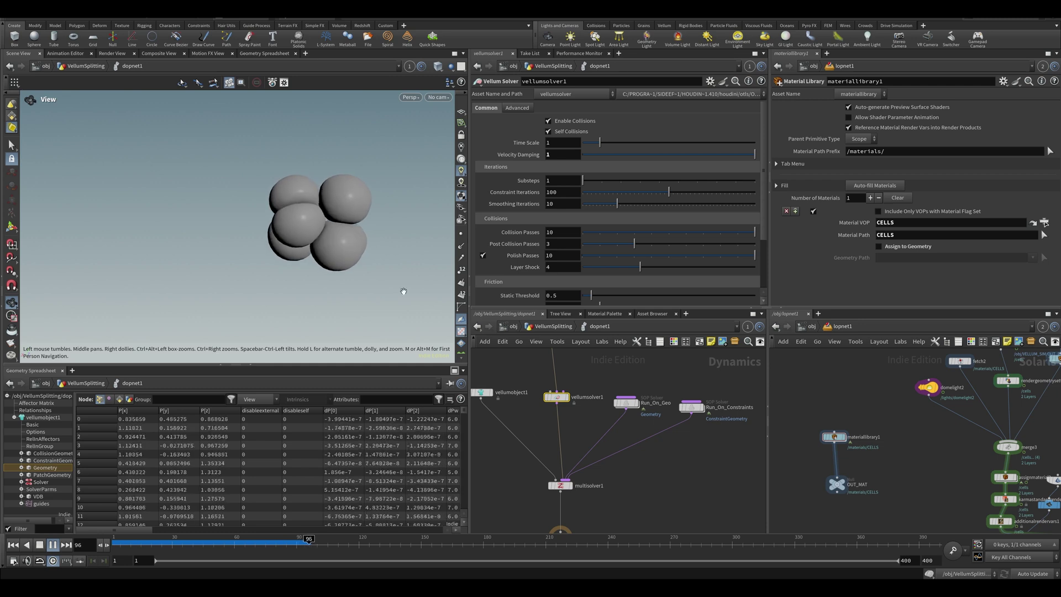
- Examine the solver setup inside the dopnet1 network of the VELLUM_SIM object
{"action": "left_click", "coordinate": [553, 326]}
{"action": "scroll", "coordinate": [130, 263], "scroll_direction": "down", "scroll_amount": 5}
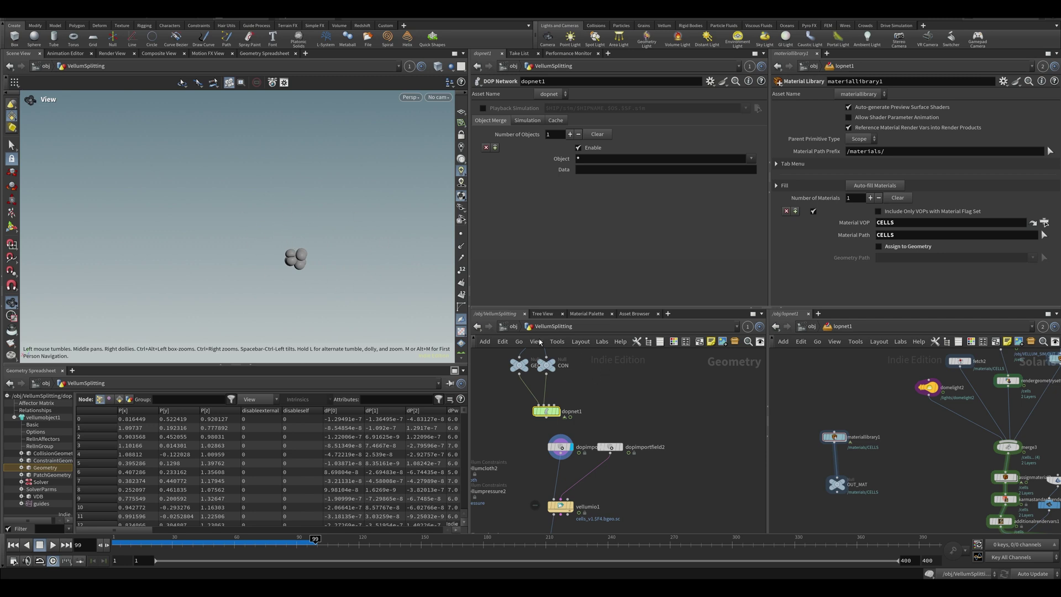
{"action": "left_click", "coordinate": [515, 327]}
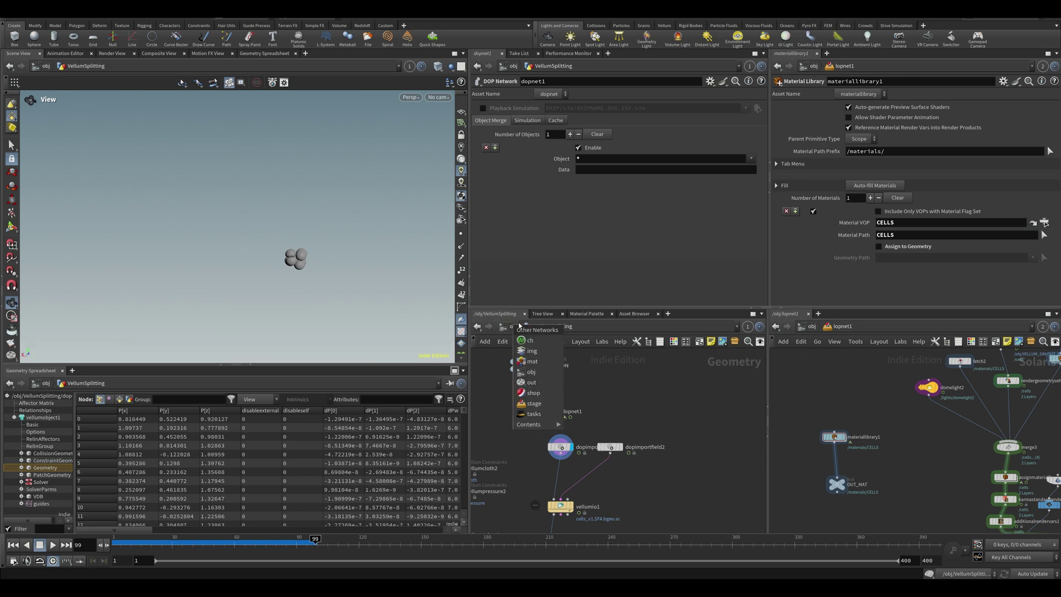
{"action": "left_click", "coordinate": [519, 331]}
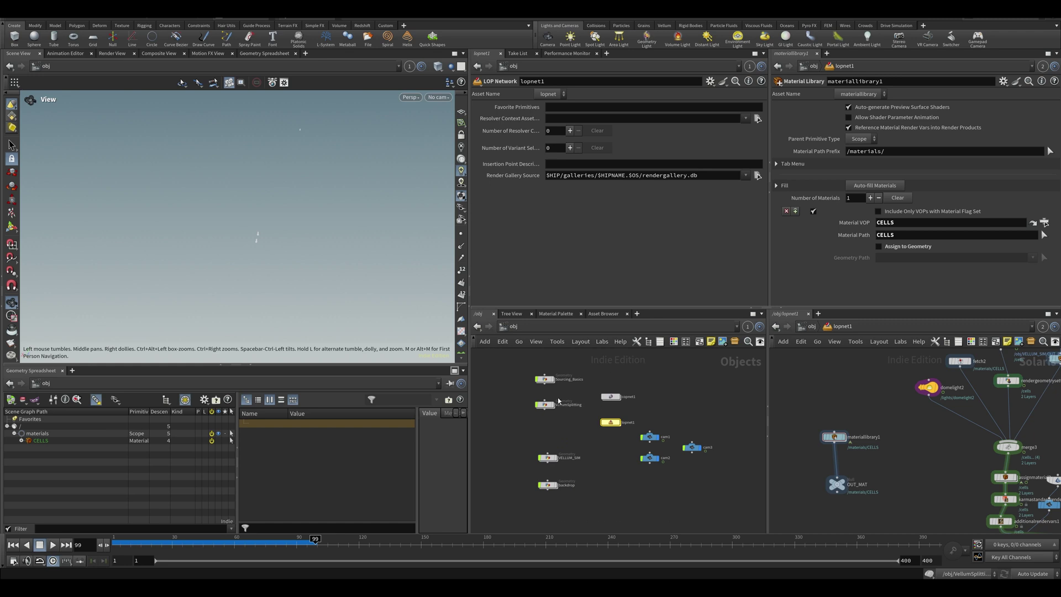
{"action": "double_click", "coordinate": [545, 459]}
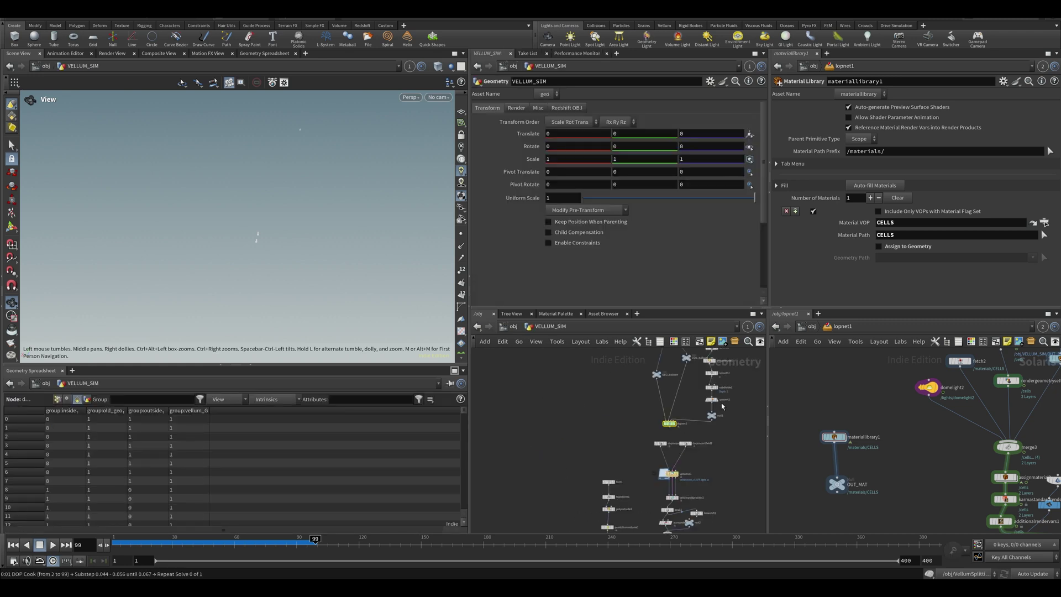
{"action": "left_click", "coordinate": [669, 424]}
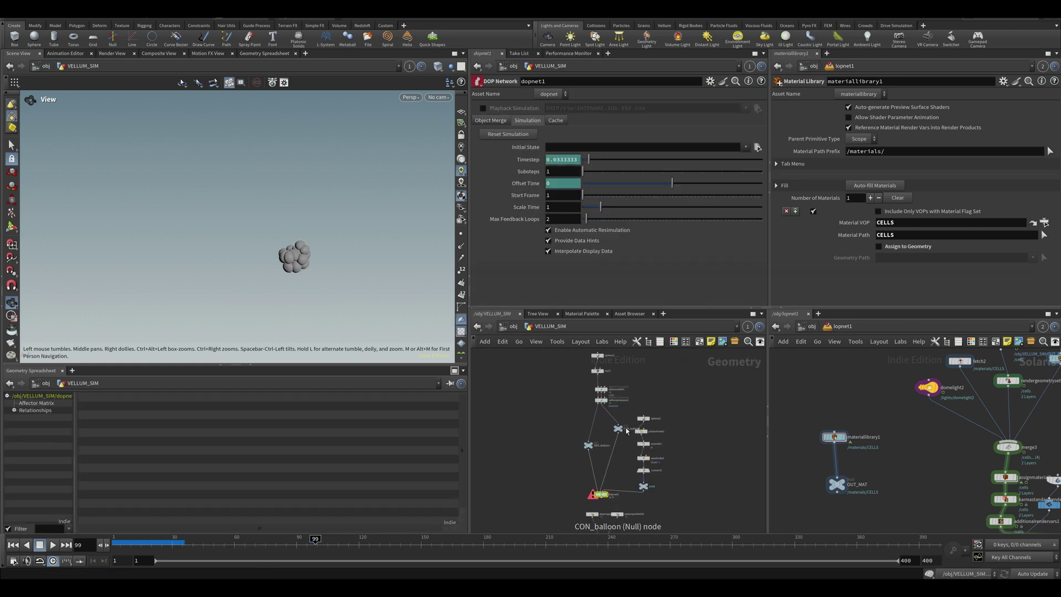
{"action": "double_click", "coordinate": [601, 497]}
{"action": "scroll", "coordinate": [604, 406], "scroll_direction": "down", "scroll_amount": 8}
{"action": "middle_click_drag", "start_coordinate": [564, 450], "coordinate": [584, 434]}
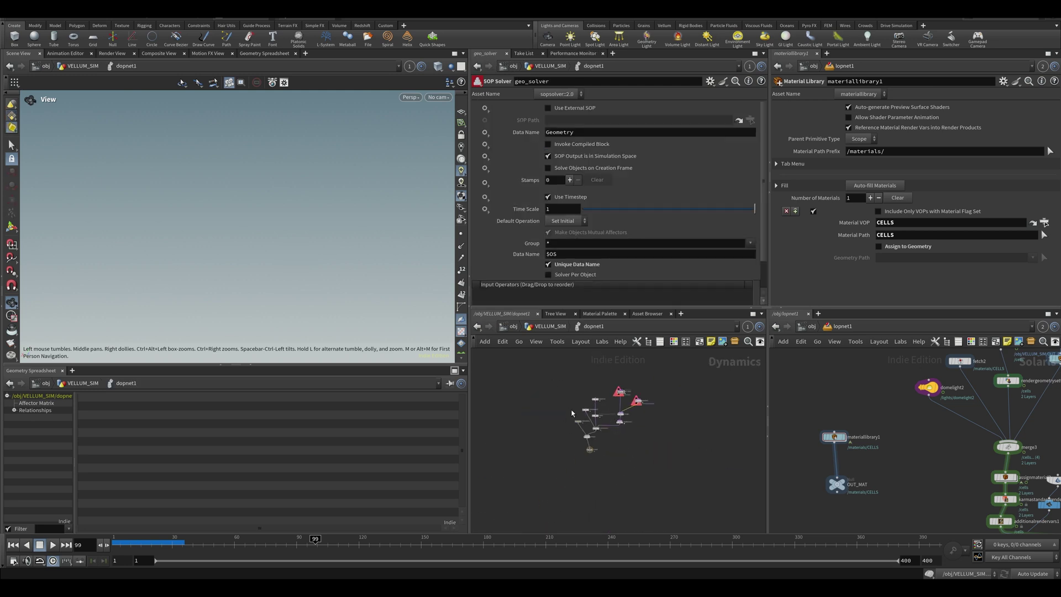
{"action": "scroll", "coordinate": [585, 435], "scroll_direction": "up", "scroll_amount": 4}
{"action": "key", "text": "u"}
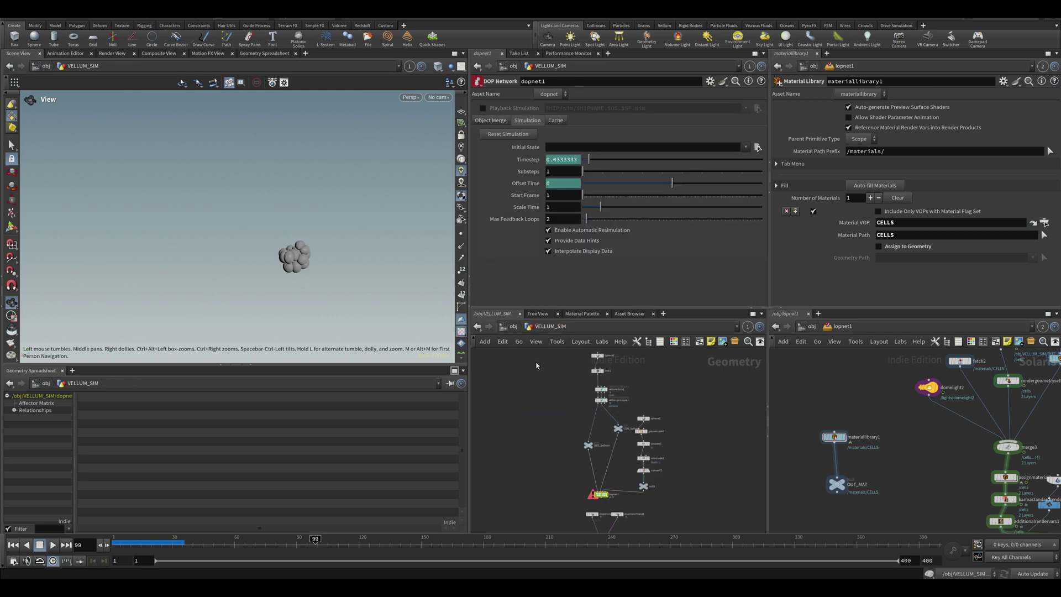
- Return to the VellumSplitting network and check the Vellum I/O node's cache settings
{"action": "left_click", "coordinate": [511, 327]}
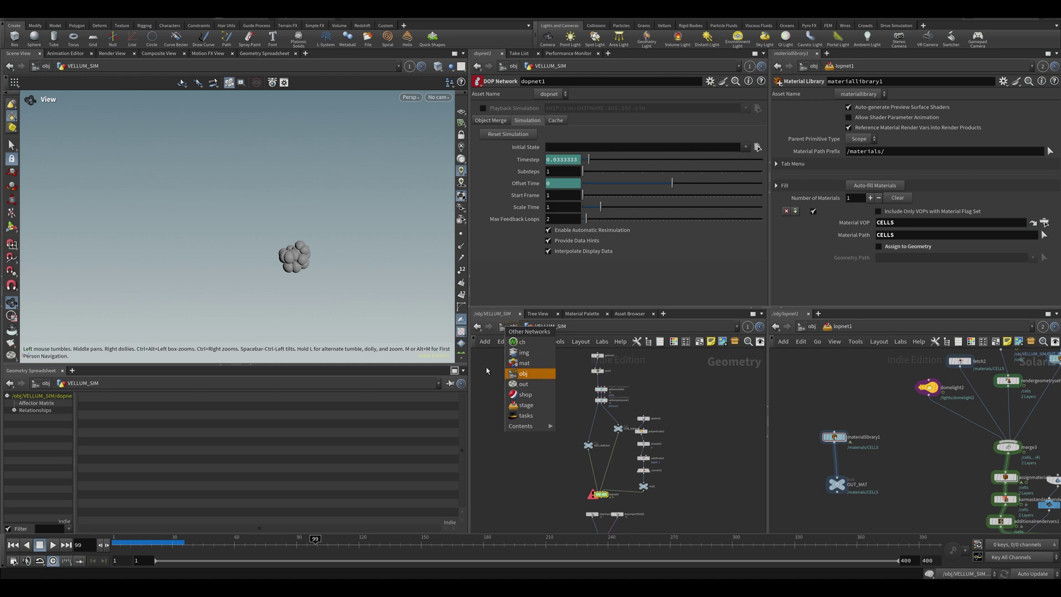
{"action": "left_click", "coordinate": [523, 374]}
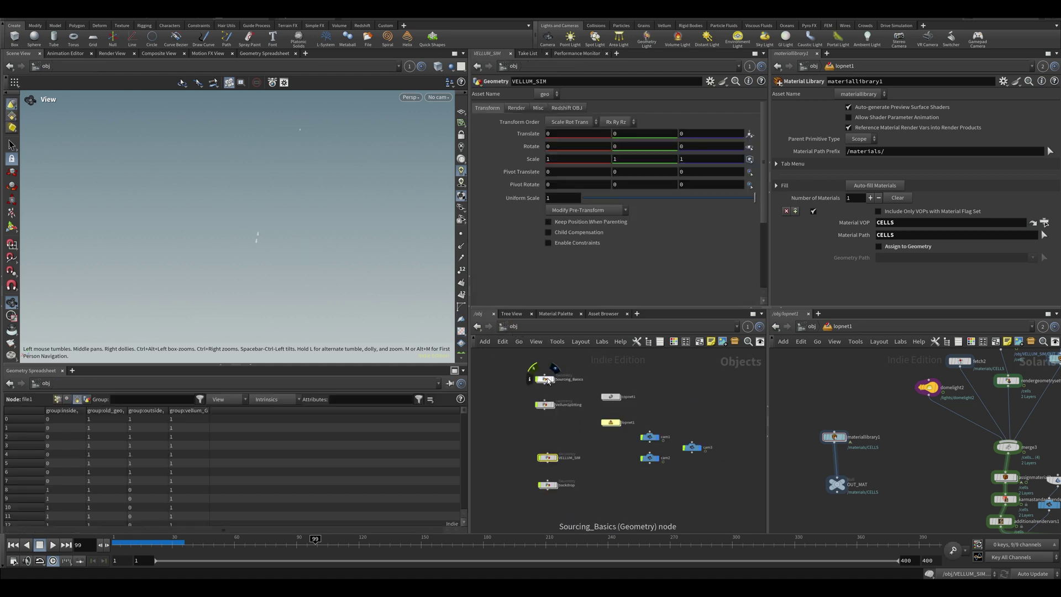
{"action": "double_click", "coordinate": [546, 405]}
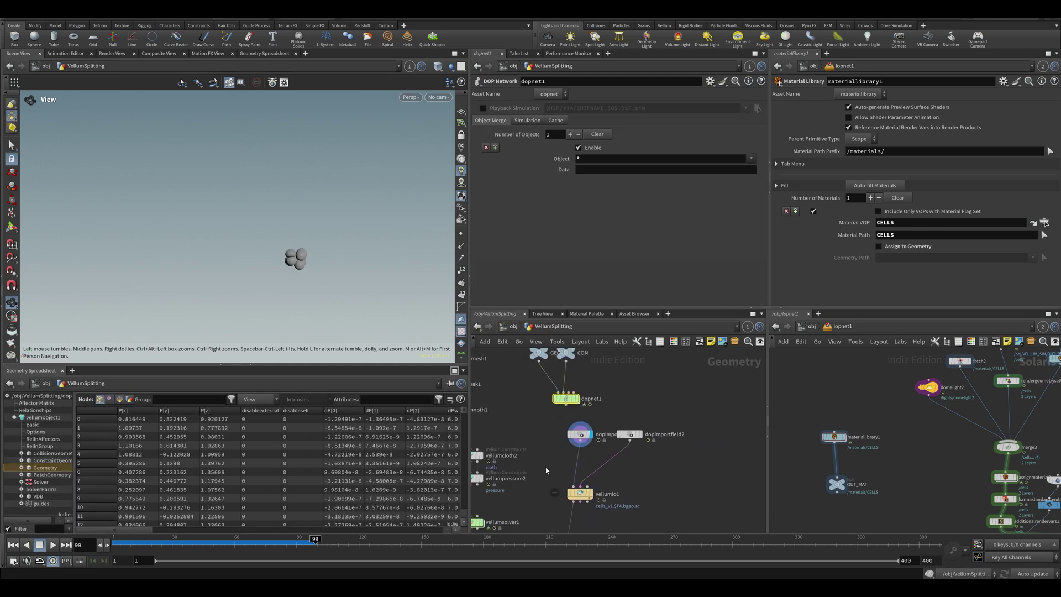
{"action": "left_click", "coordinate": [579, 493]}
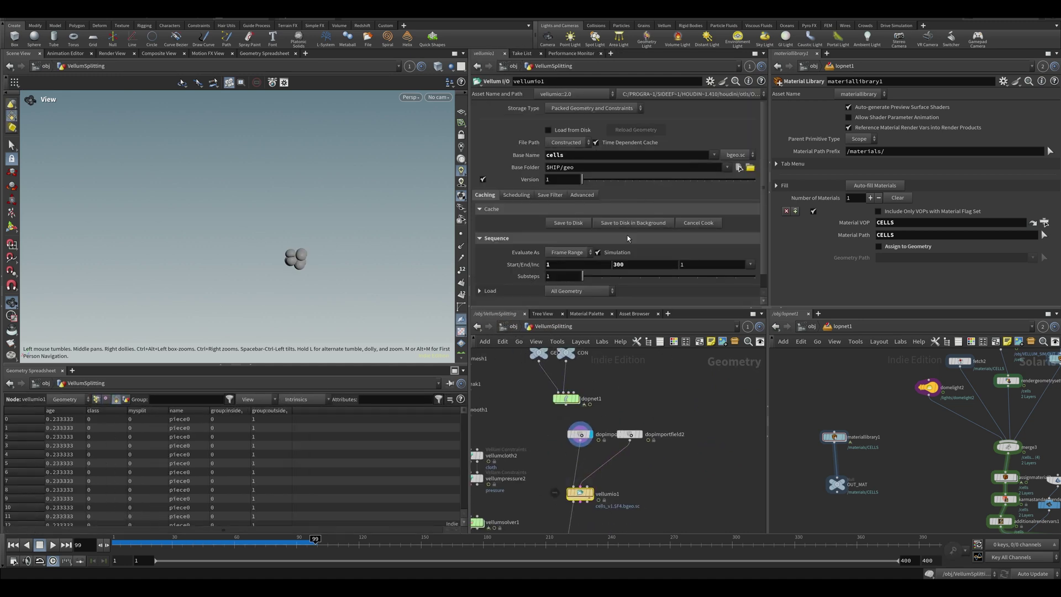
- Insert an Enable Solver node between Run_On_Geo and the multisolver in the VellumSplitting dopnet1 network
{"action": "double_click", "coordinate": [565, 399]}
{"action": "left_click", "coordinate": [565, 398]}
{"action": "middle_click_drag", "start_coordinate": [625, 368], "coordinate": [619, 429]}
{"action": "scroll", "coordinate": [605, 400], "scroll_direction": "down", "scroll_amount": 4}
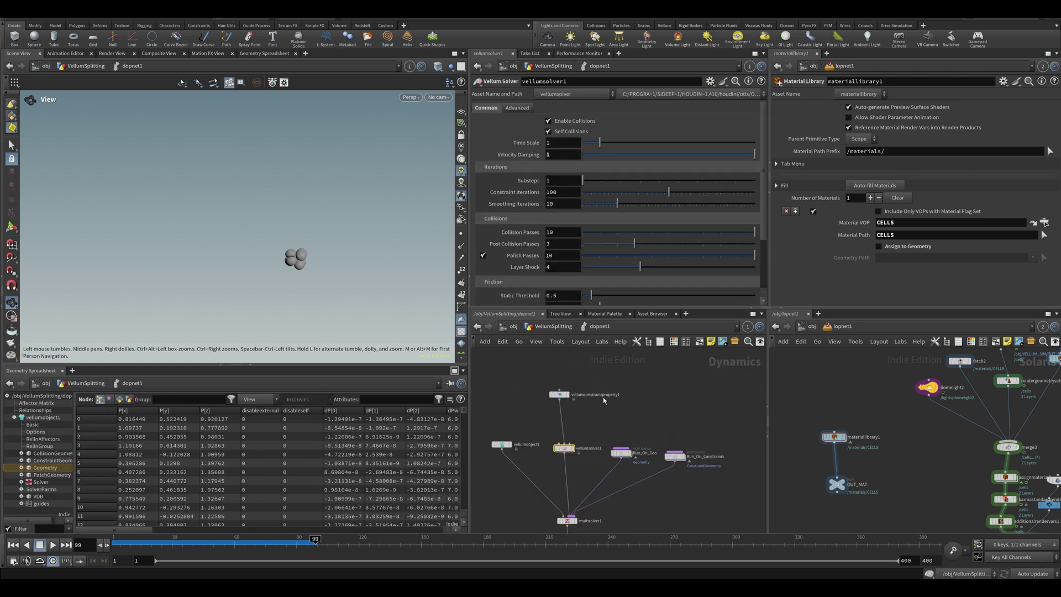
{"action": "middle_click_drag", "start_coordinate": [518, 437], "coordinate": [540, 401]}
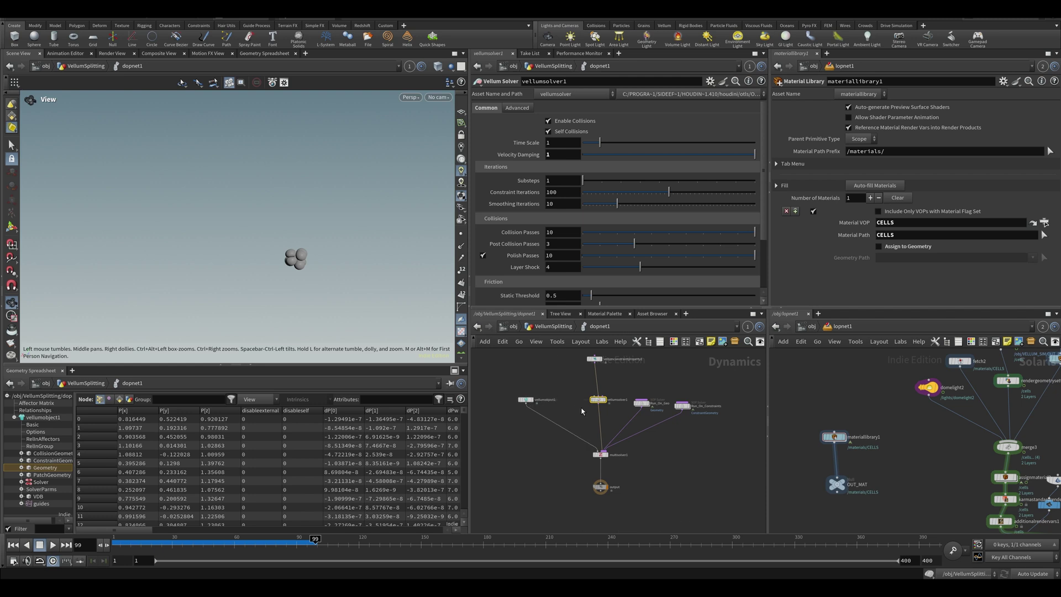
{"action": "scroll", "coordinate": [554, 403], "scroll_direction": "up", "scroll_amount": 3}
{"action": "key", "text": "Tab"}
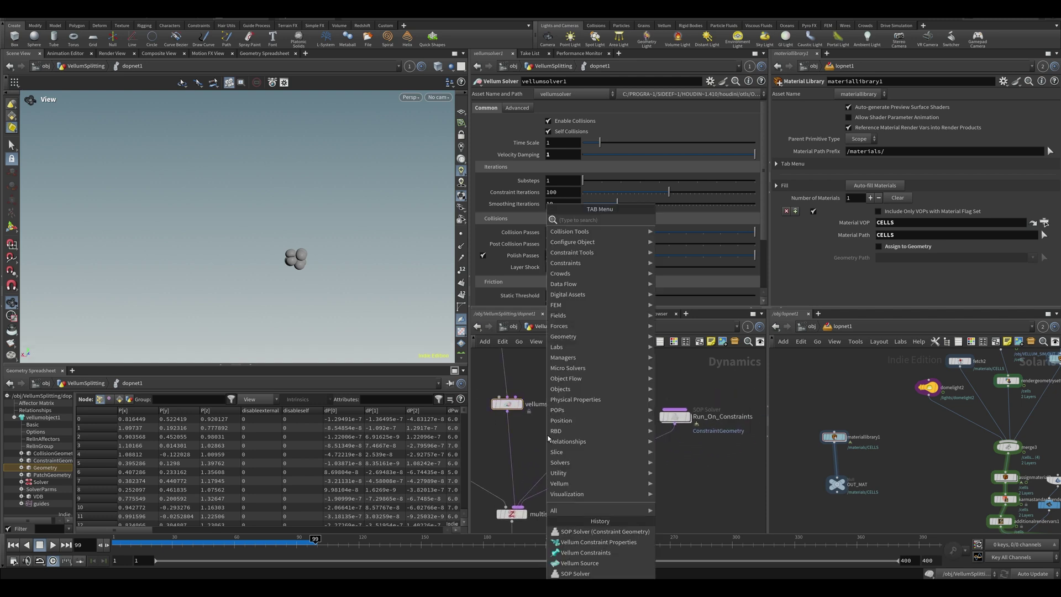
{"action": "type", "text": "sopso"}
{"action": "key", "text": "Return"}
{"action": "key", "text": "Escape"}
{"action": "left_click", "coordinate": [580, 448]}
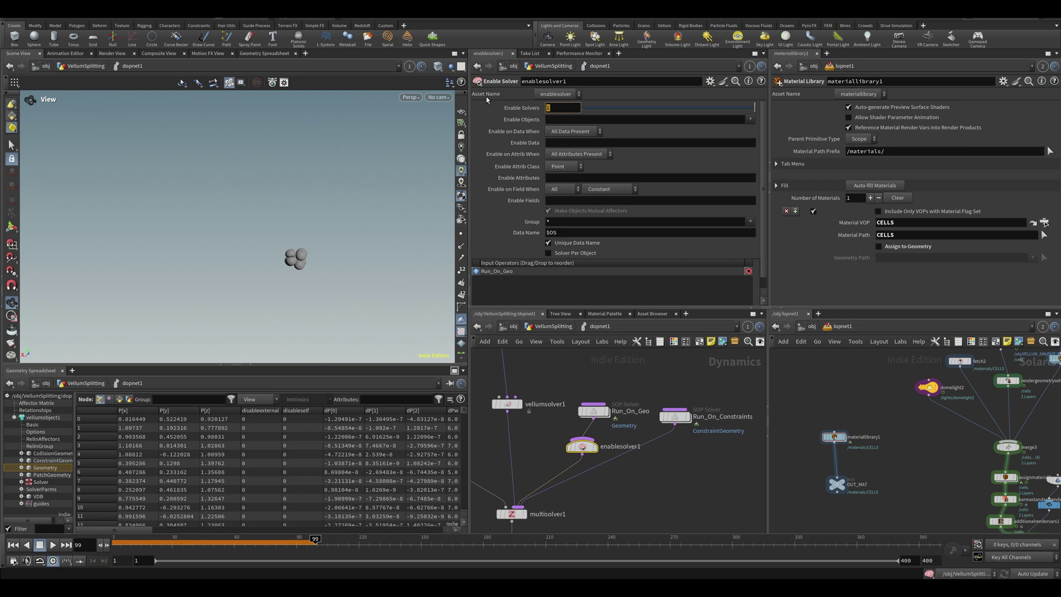
- Drive Enable Solvers with a $F less-than expression that limits the active frames, and check it by scrubbing to frame 306 with simulation disabled
{"action": "type", "text": "$F<2"}
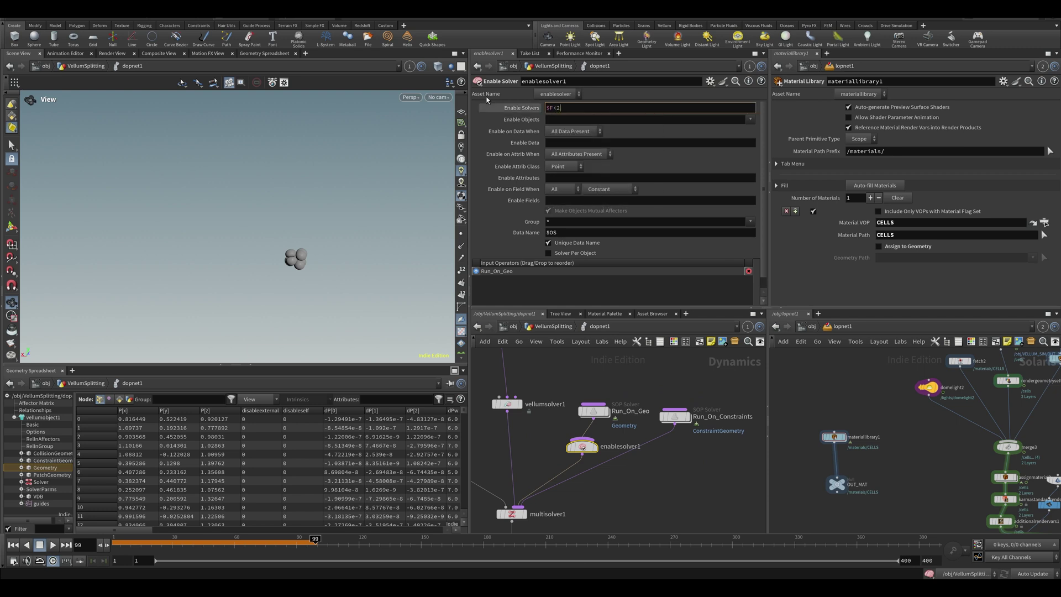
{"action": "key", "text": "Return"}
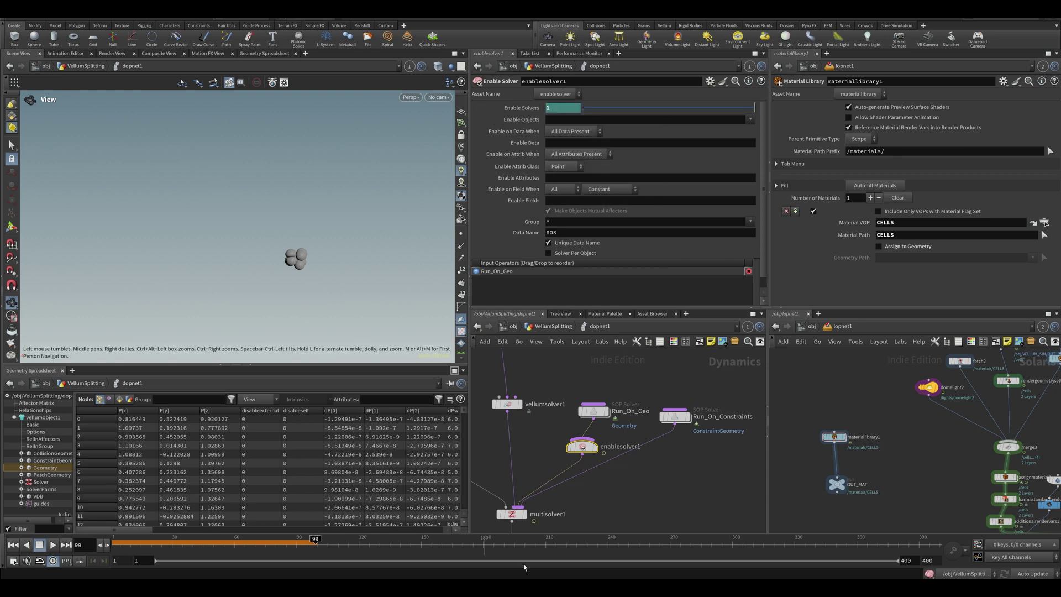
{"action": "left_click", "coordinate": [930, 573]}
{"action": "left_click_drag", "start_coordinate": [317, 544], "coordinate": [384, 545]}
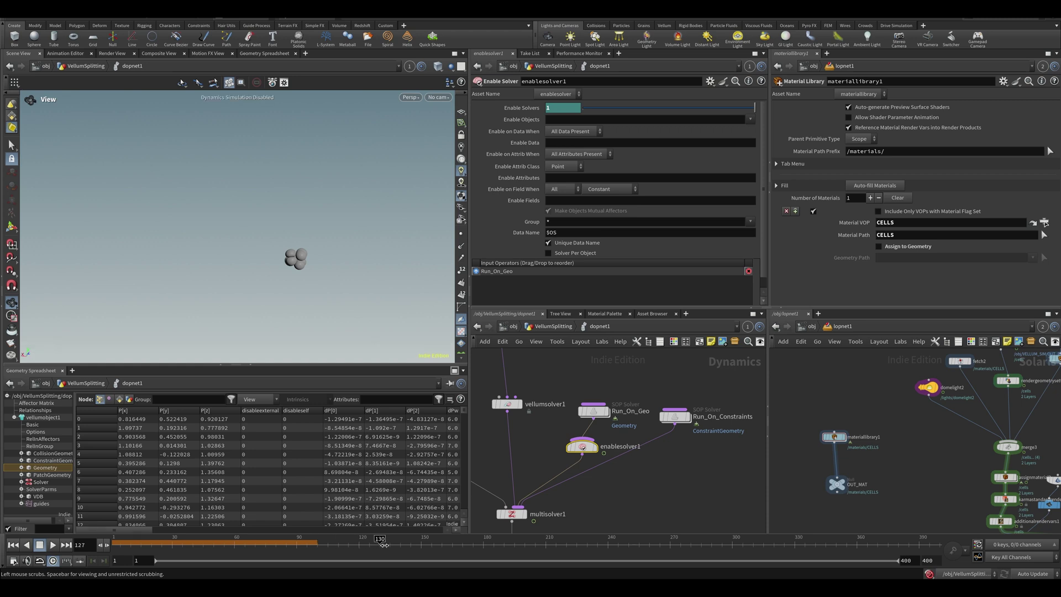
{"action": "left_click_drag", "start_coordinate": [628, 548], "coordinate": [745, 546]}
- Duplicate the Enable Solver node and wire the copy between Run_On_Constraints and the multisolver
{"action": "left_click_drag", "start_coordinate": [581, 450], "coordinate": [678, 459]}
{"action": "key", "text": "ctrl+c"}
{"action": "key", "text": "ctrl+v"}
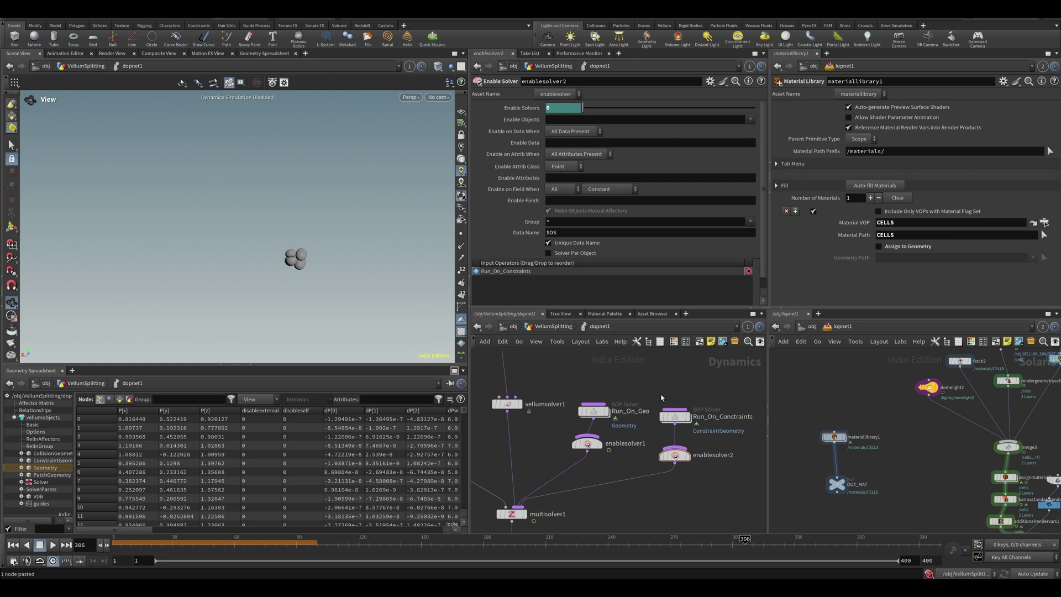
{"action": "left_click_drag", "start_coordinate": [583, 445], "coordinate": [590, 456]}
- Save the scene and write the cell simulation to disk from the Vellum I/O node in VellumSplitting
{"action": "scroll", "coordinate": [641, 362], "scroll_direction": "down", "scroll_amount": 5}
{"action": "left_click", "coordinate": [564, 328]}
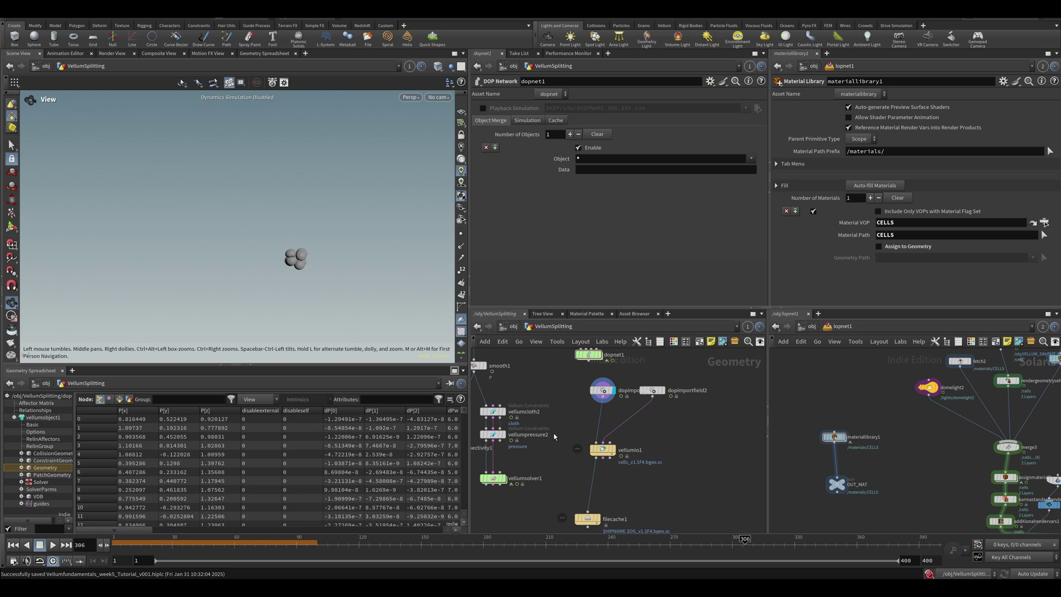
{"action": "left_click", "coordinate": [602, 449]}
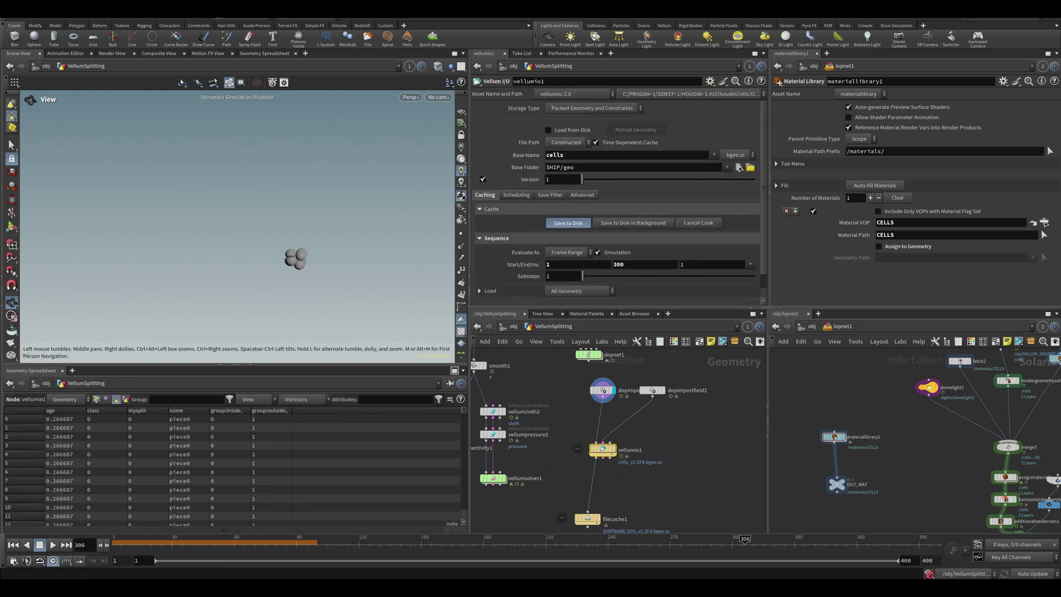
- Scrub the cached simulation to frame 265 and inspect the cell cluster from different angles
{"action": "left_click_drag", "start_coordinate": [224, 542], "coordinate": [661, 545]}
{"action": "right_click_drag", "start_coordinate": [287, 305], "coordinate": [418, 266]}
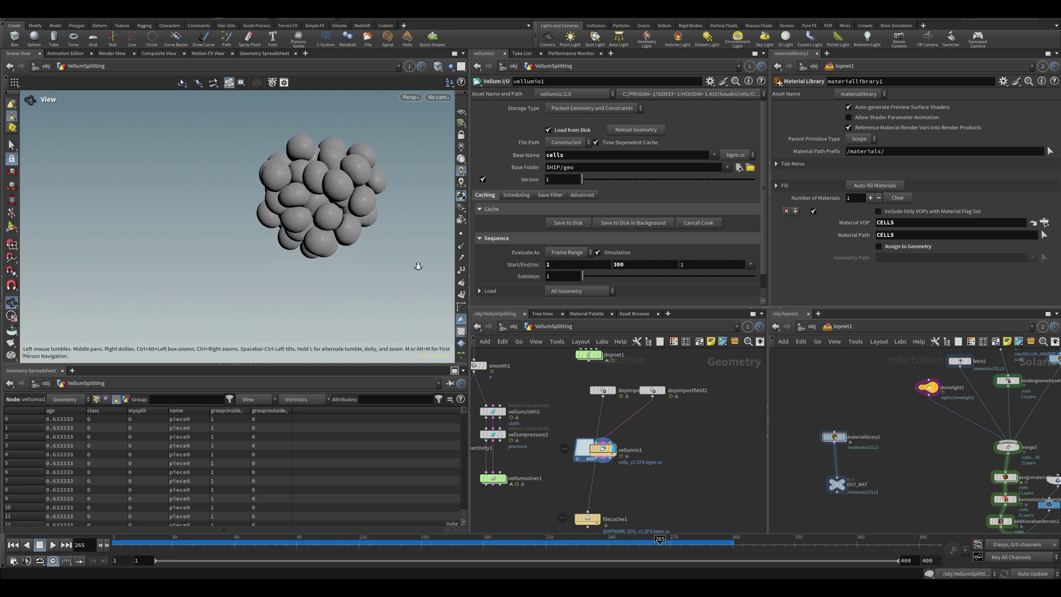
{"action": "left_click_drag", "start_coordinate": [418, 266], "coordinate": [140, 269]}
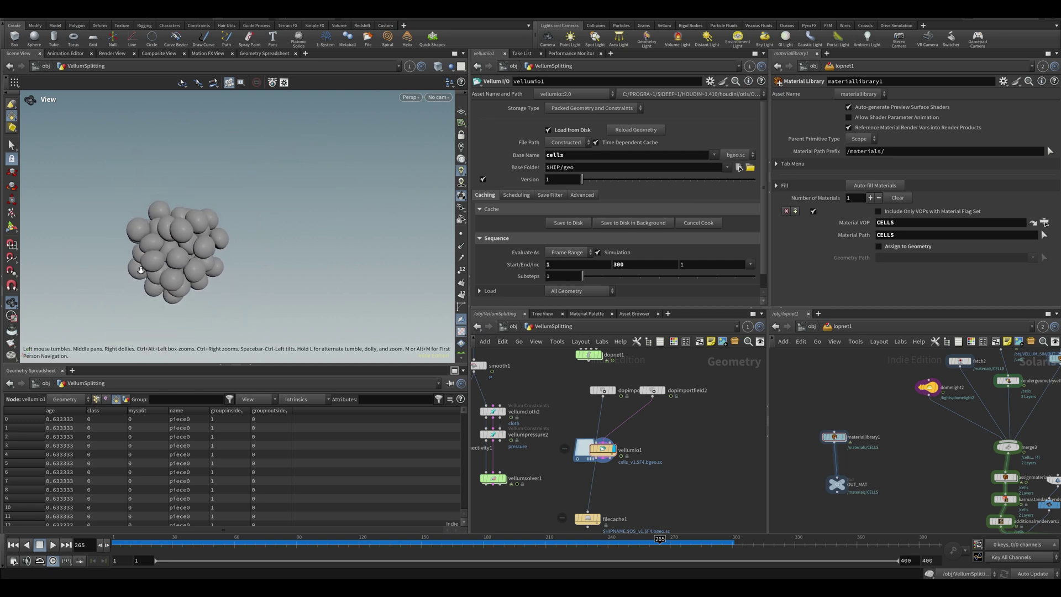
- Play and scrub the cached cell simulation in an enlarged viewport to review the splitting up to frame 290
{"action": "right_click_drag", "start_coordinate": [141, 270], "coordinate": [123, 320]}
{"action": "left_click_drag", "start_coordinate": [152, 544], "coordinate": [689, 540]}
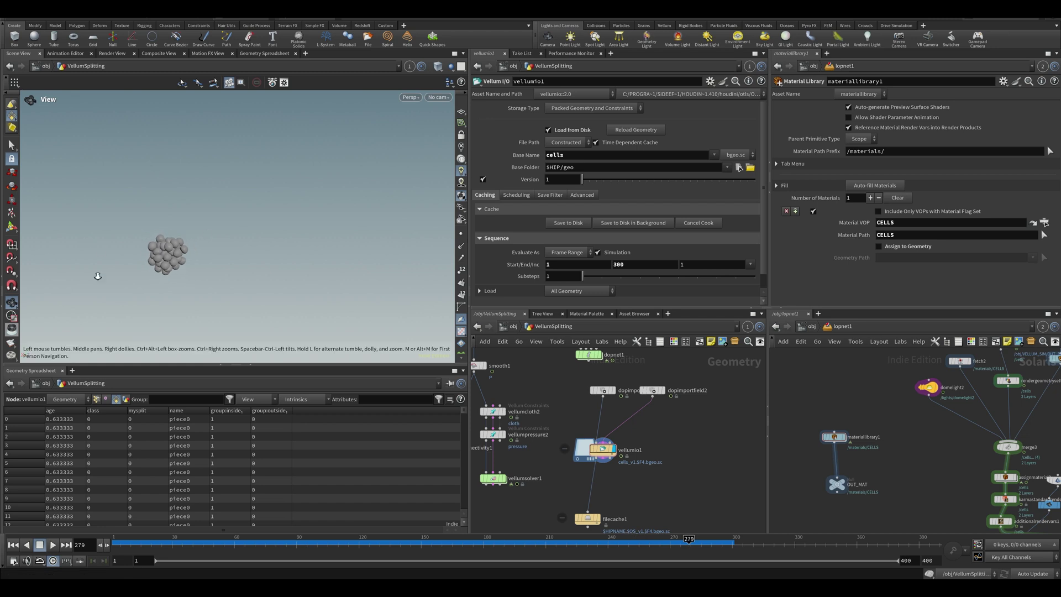
{"action": "left_click", "coordinate": [360, 543]}
{"action": "key", "text": "Up"}
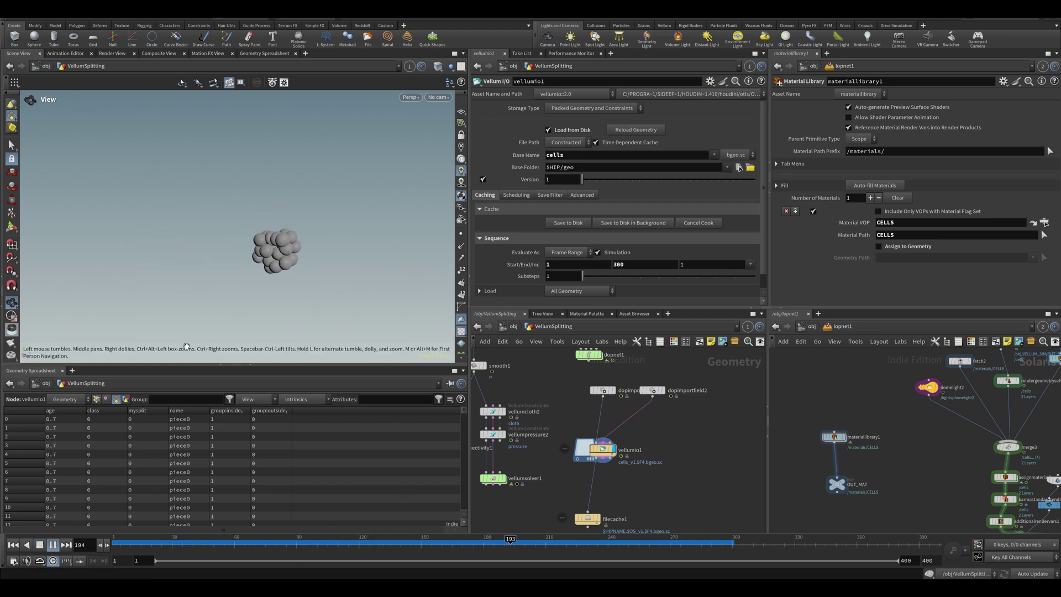
{"action": "left_click_drag", "start_coordinate": [238, 364], "coordinate": [238, 411]}
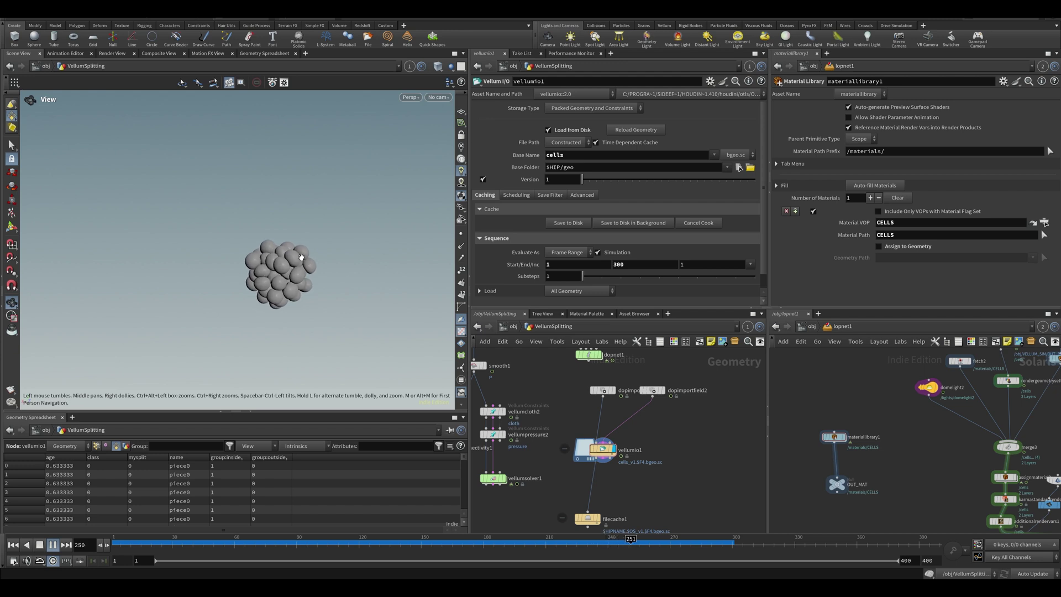
- Remove the filecache1 node below vellumio1
{"action": "middle_click_drag", "start_coordinate": [559, 490], "coordinate": [631, 442]}
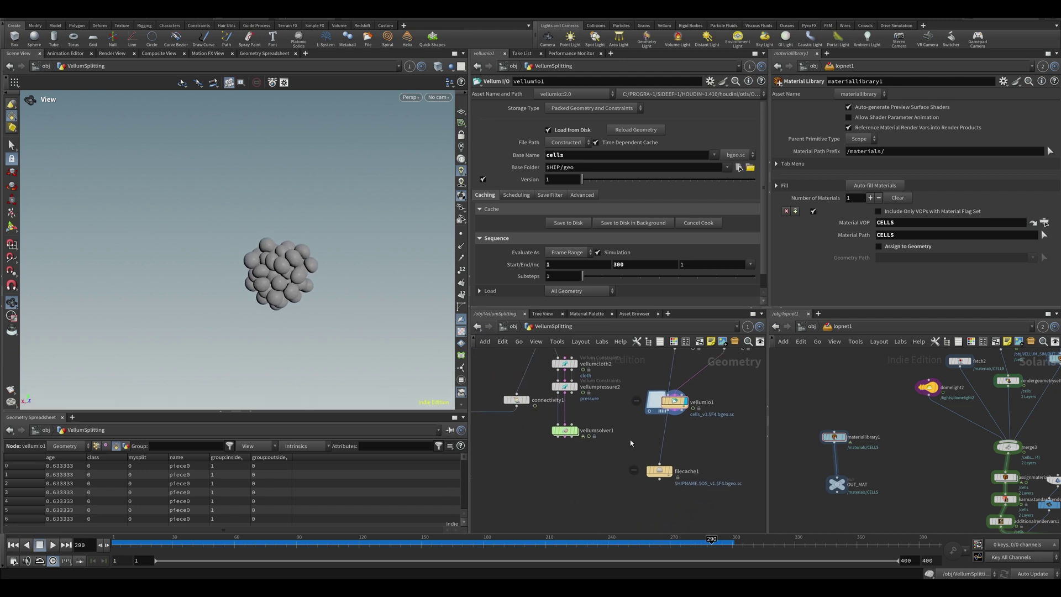
{"action": "left_click", "coordinate": [660, 471]}
{"action": "scroll", "coordinate": [326, 276], "scroll_direction": "down", "scroll_amount": 3}
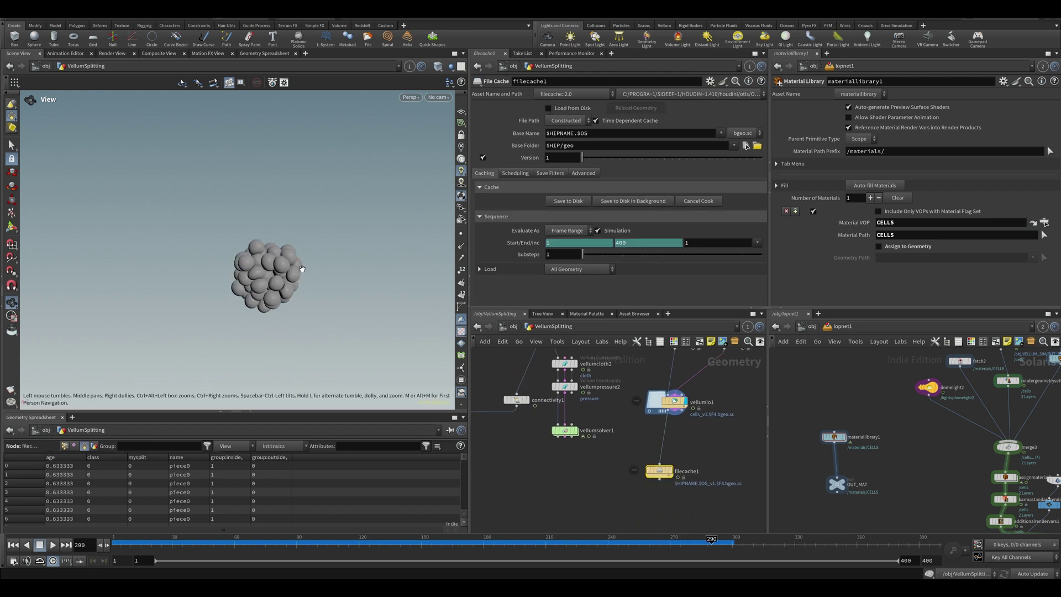
{"action": "scroll", "coordinate": [255, 278], "scroll_direction": "up", "scroll_amount": 4}
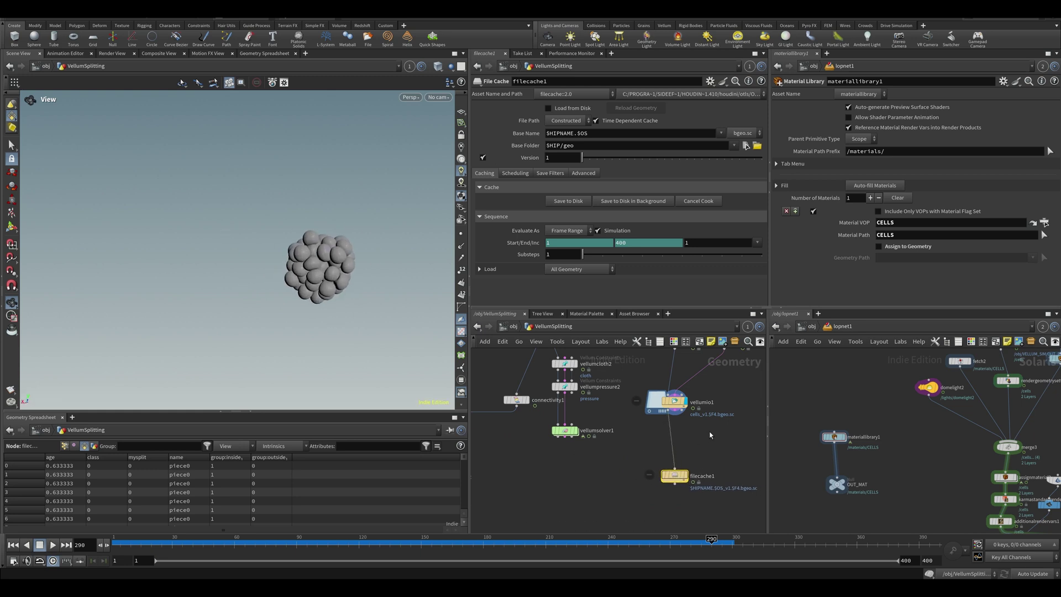
{"action": "middle_click_drag", "start_coordinate": [693, 436], "coordinate": [657, 438]}
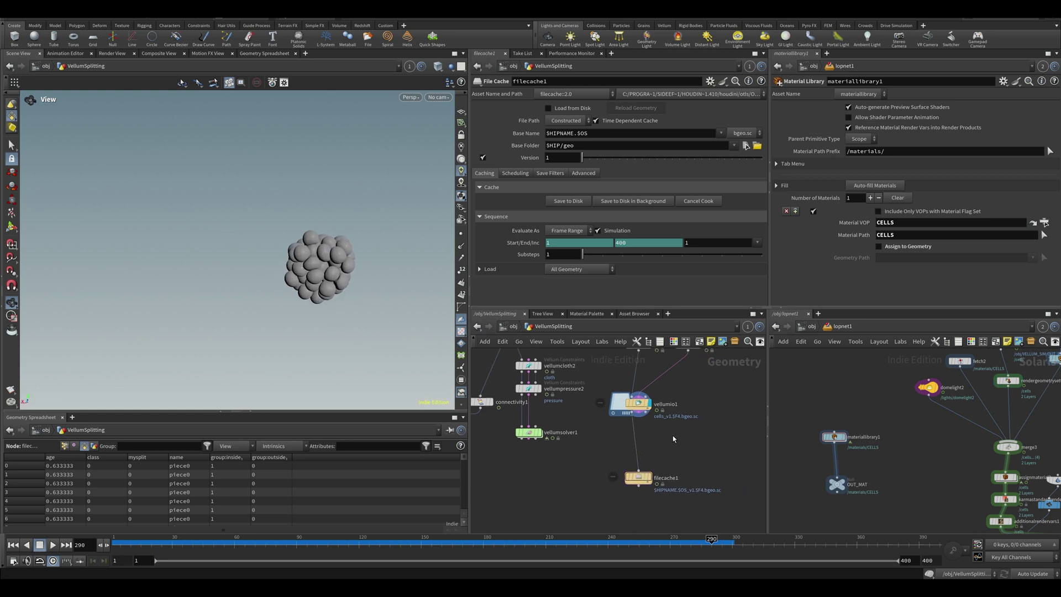
{"action": "key", "text": "ctrl+x"}
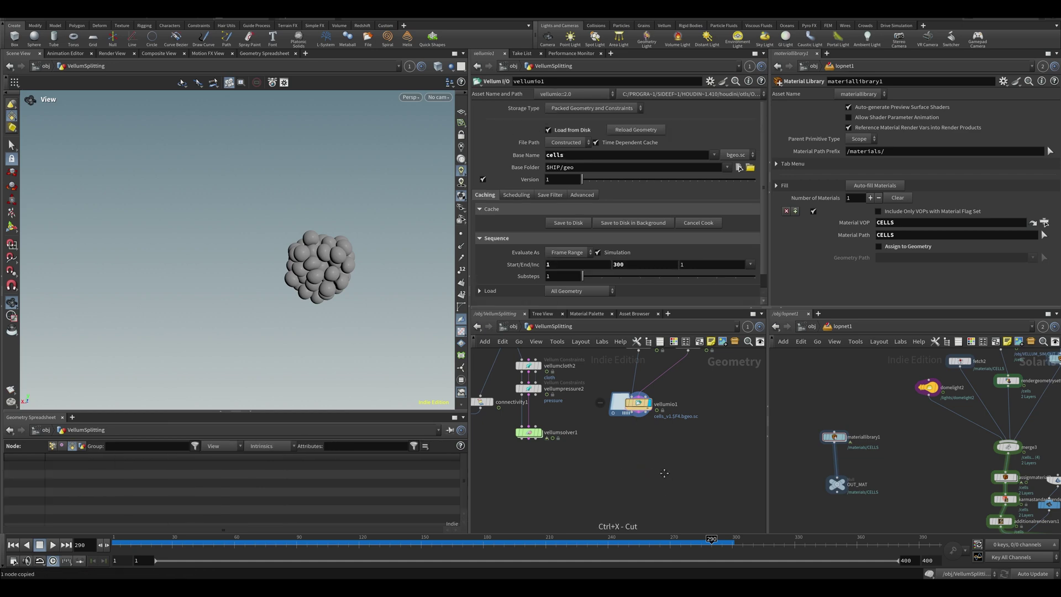
- Add a Sphere node below vellumio1 with primitive type Polygon, frequency 5 and uniform scale 5.48
{"action": "key", "text": "Tab"}
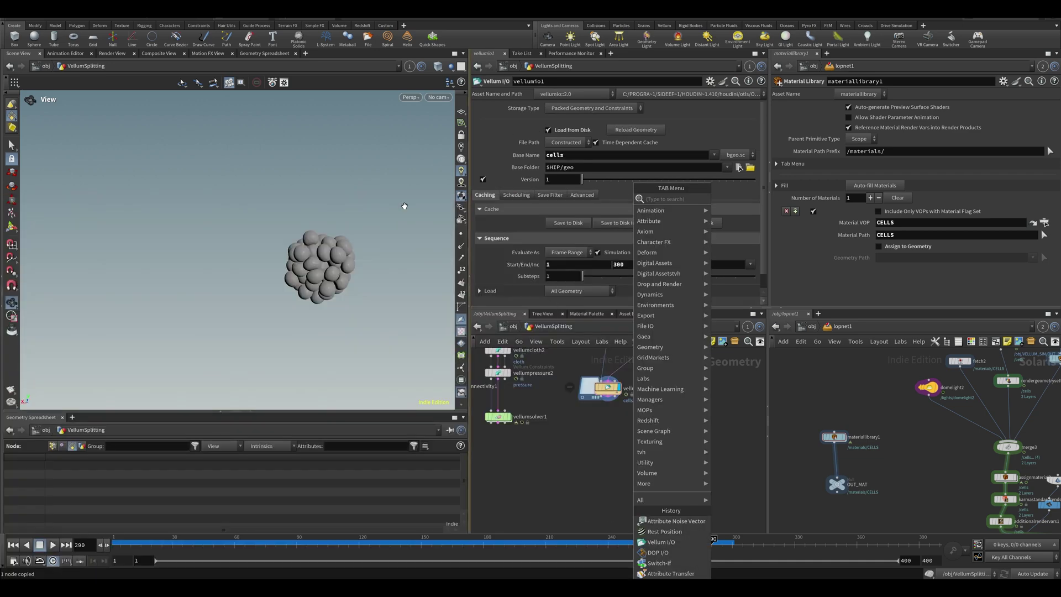
{"action": "key", "text": "Tab"}
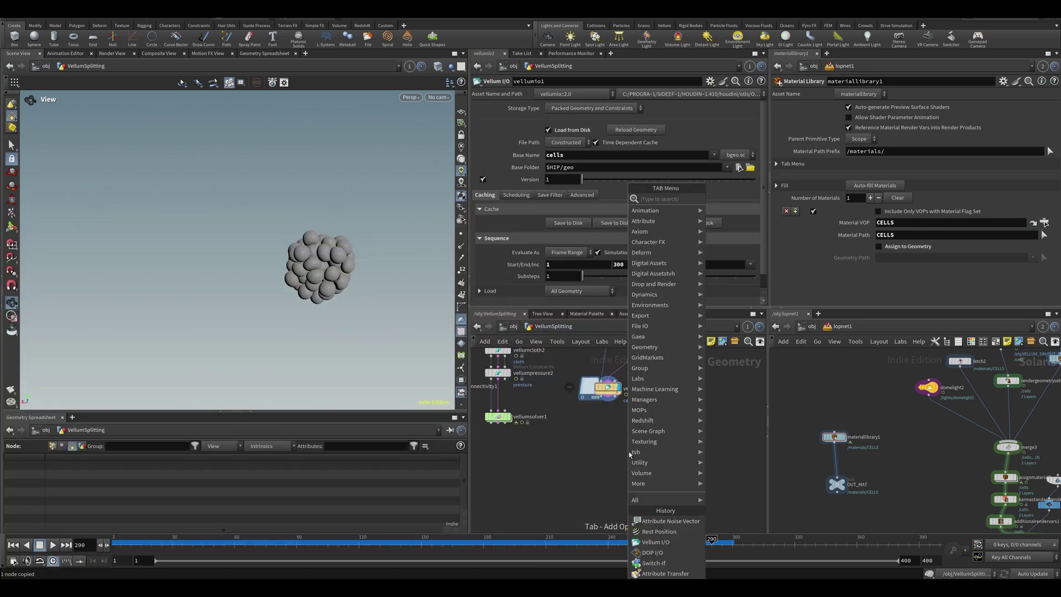
{"action": "type", "text": "null"}
{"action": "key", "text": "Return"}
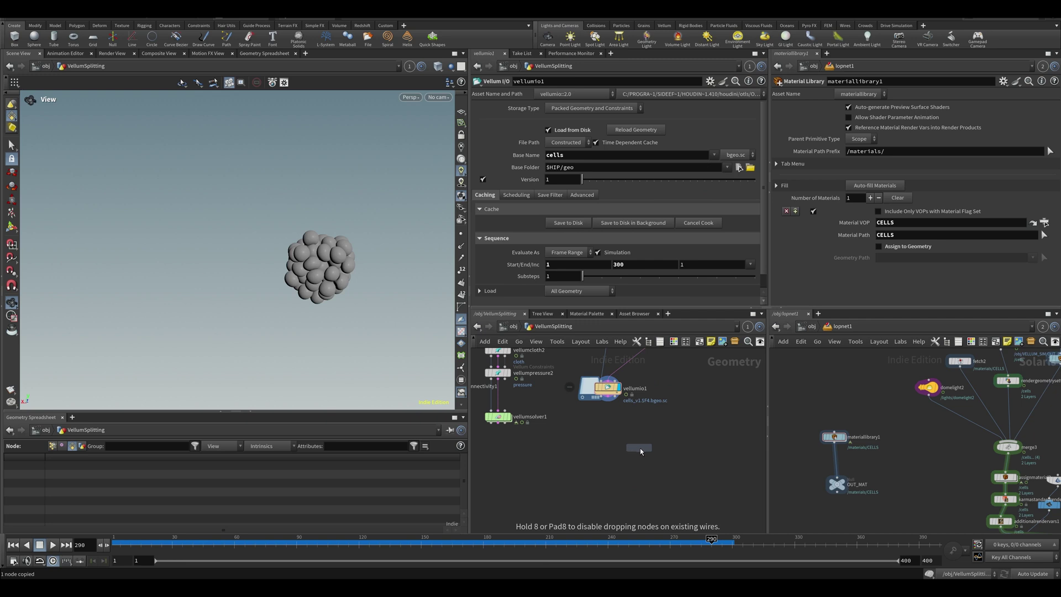
{"action": "left_click", "coordinate": [641, 451]}
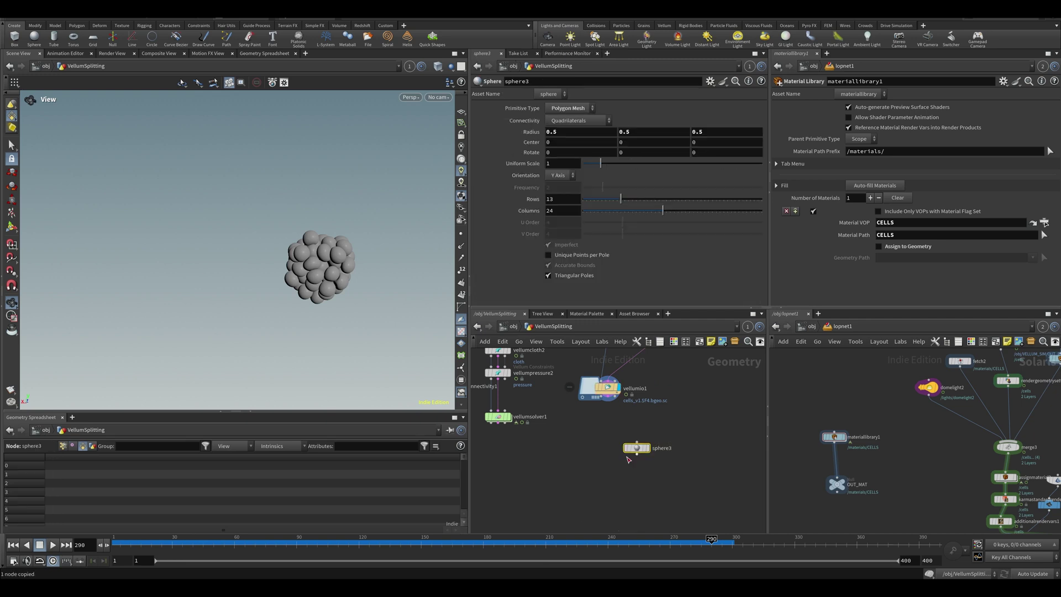
{"action": "left_click", "coordinate": [569, 108]}
{"action": "left_click", "coordinate": [564, 119]}
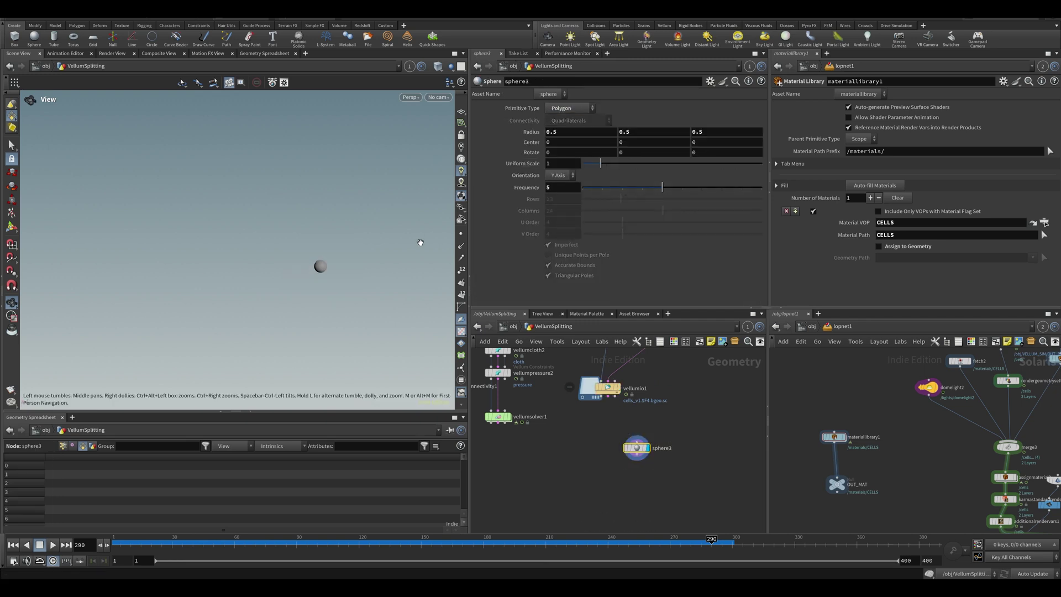
{"action": "key", "text": "f"}
{"action": "left_click_drag", "start_coordinate": [603, 165], "coordinate": [683, 165]}
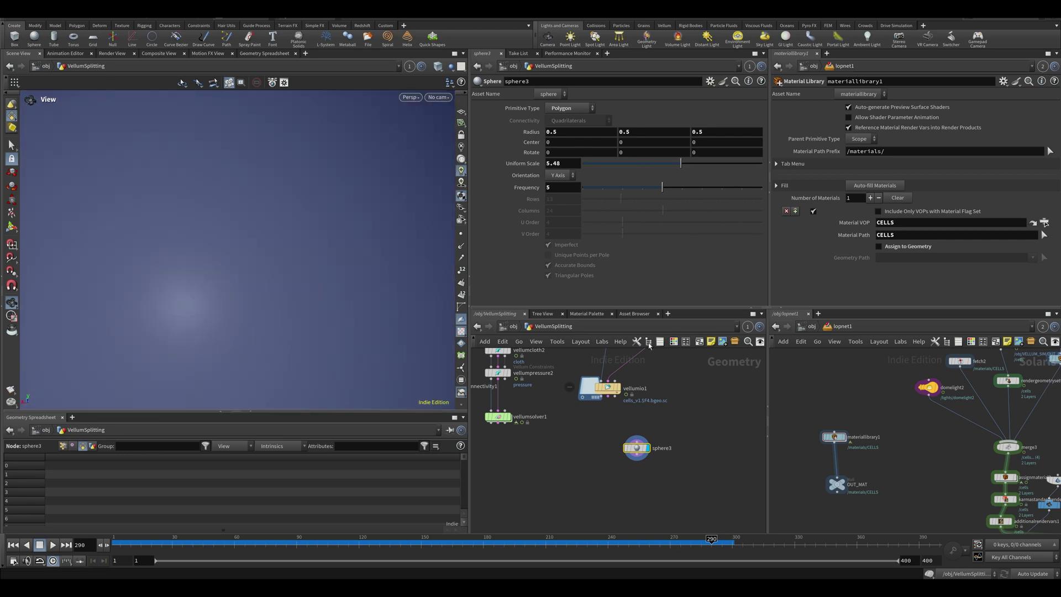
- Add a Ray node under sphere3, feed vellumio1 in as its collision geometry, and display the result
{"action": "scroll", "coordinate": [644, 452], "scroll_direction": "down", "scroll_amount": 2}
{"action": "key", "text": "Tab"}
{"action": "type", "text": "er"}
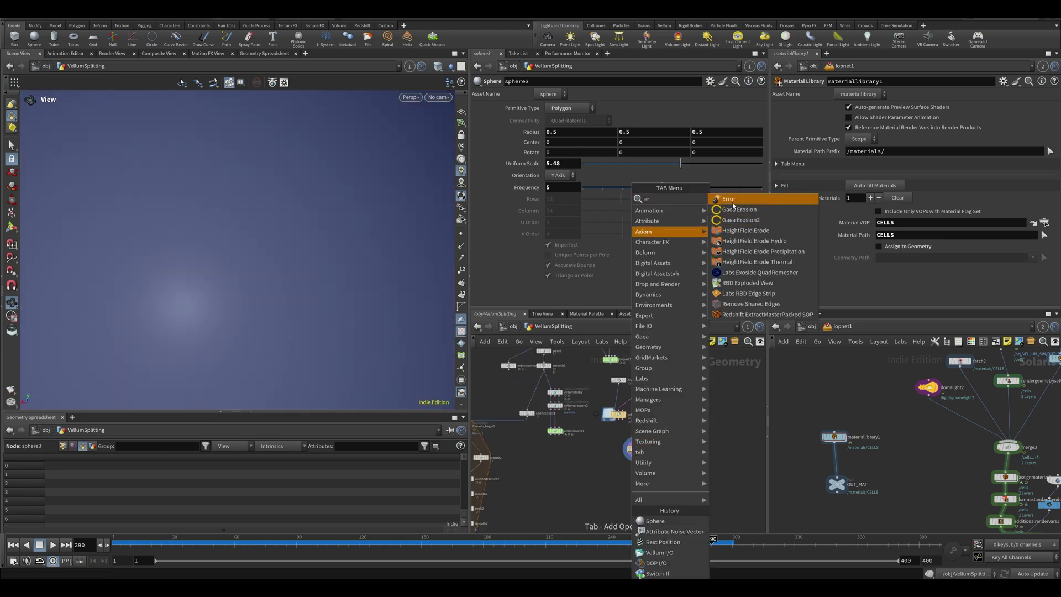
{"action": "key", "text": "BackSpace"}
{"action": "key", "text": "BackSpace"}
{"action": "key", "text": "BackSpace"}
{"action": "key", "text": "BackSpace"}
{"action": "type", "text": "ray"}
{"action": "key", "text": "Return"}
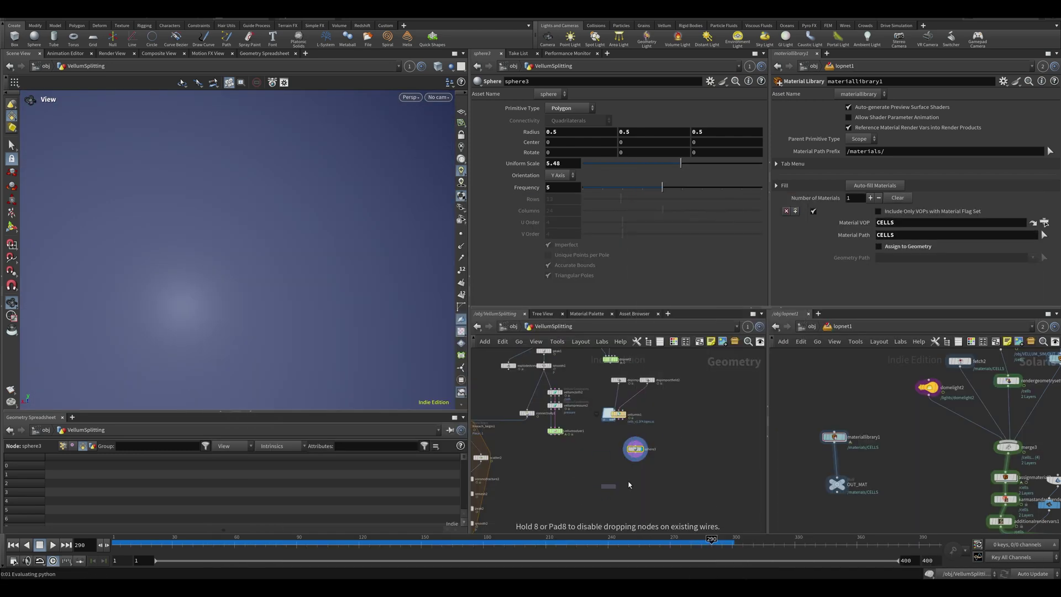
{"action": "left_click", "coordinate": [635, 477]}
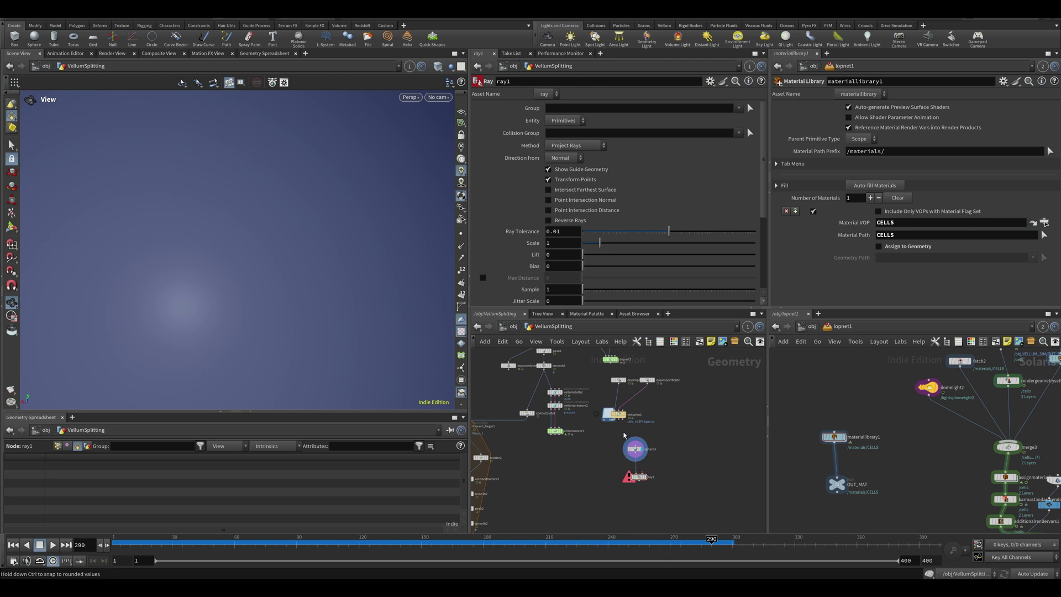
{"action": "left_click_drag", "start_coordinate": [620, 436], "coordinate": [642, 473]}
{"action": "left_click", "coordinate": [649, 471]}
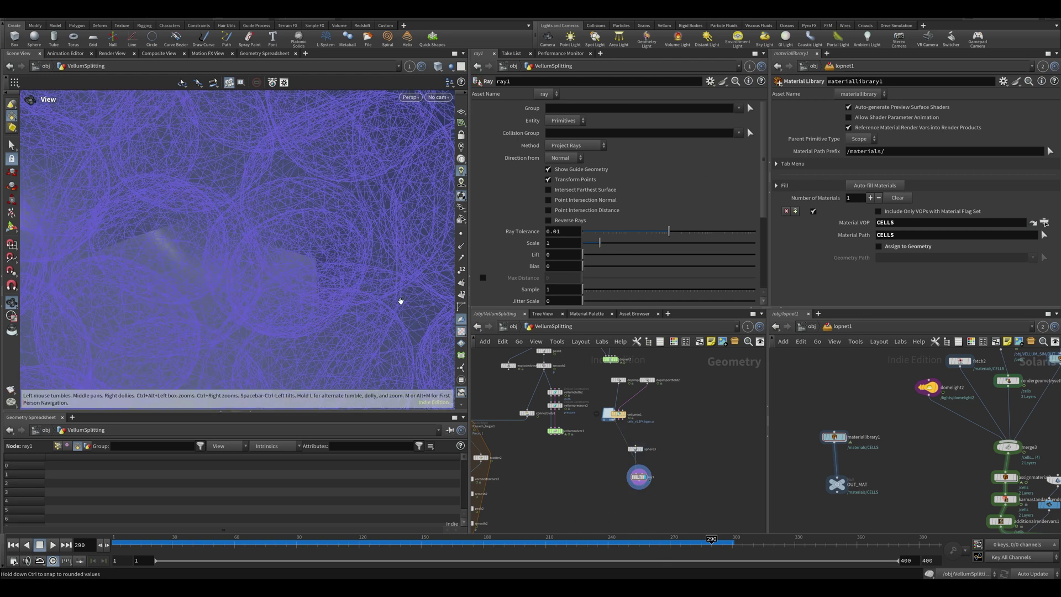
- Set the Ray method to Minimum Distance and scrub to frame 284 to check the wrapped proxy sphere
{"action": "scroll", "coordinate": [309, 238], "scroll_direction": "down", "scroll_amount": 10}
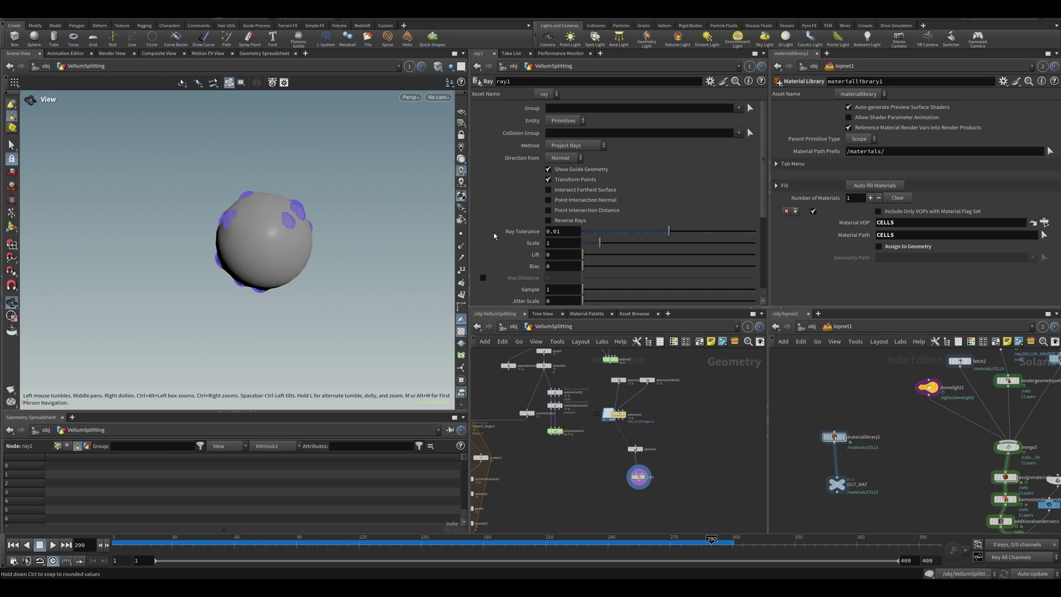
{"action": "left_click", "coordinate": [561, 145]}
{"action": "left_click", "coordinate": [561, 160]}
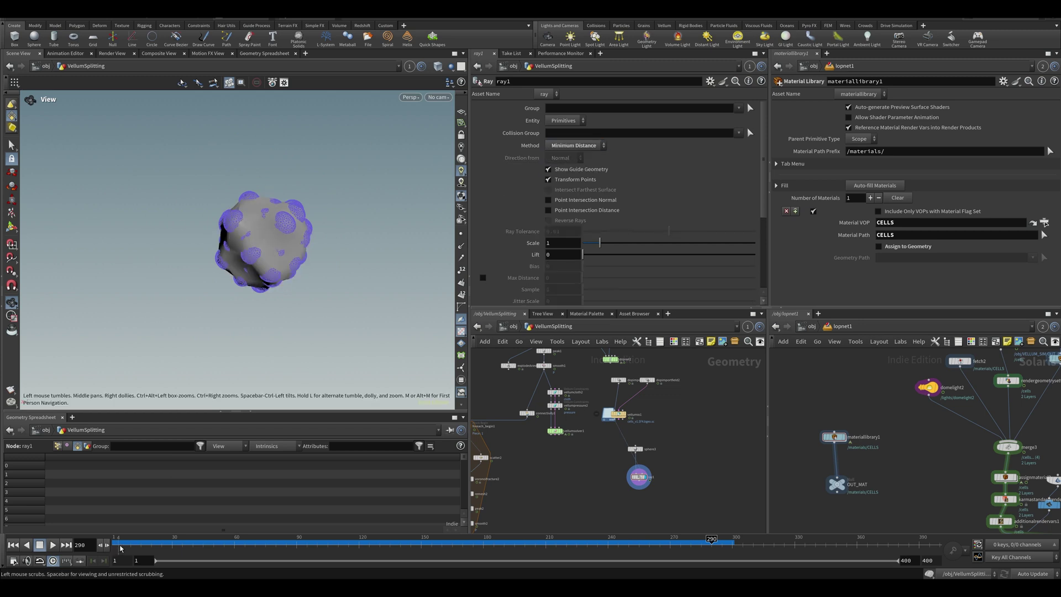
{"action": "left_click_drag", "start_coordinate": [119, 542], "coordinate": [329, 537]}
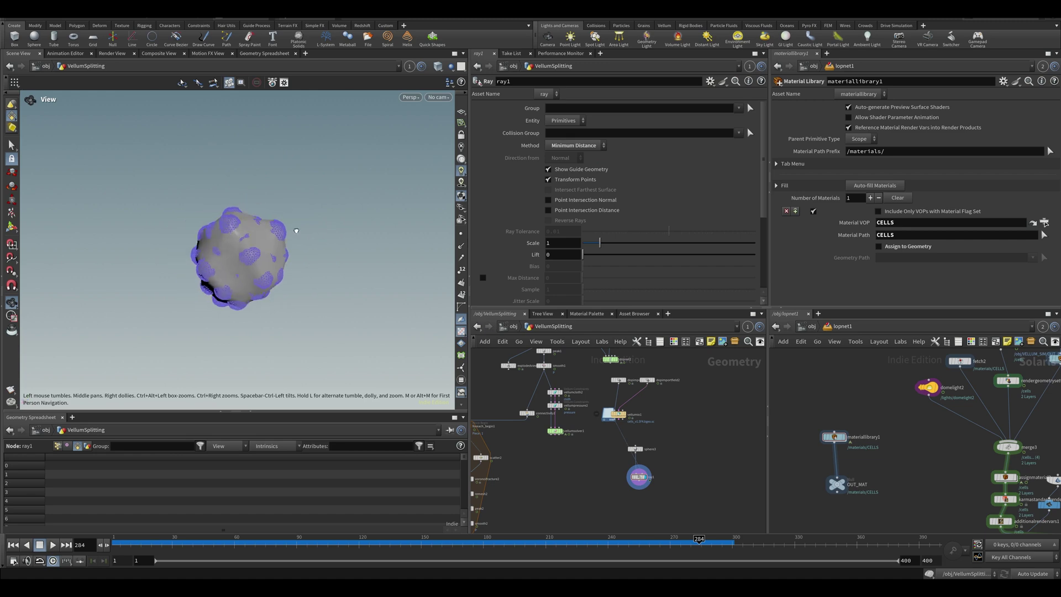
{"action": "scroll", "coordinate": [285, 228], "scroll_direction": "up", "scroll_amount": 5}
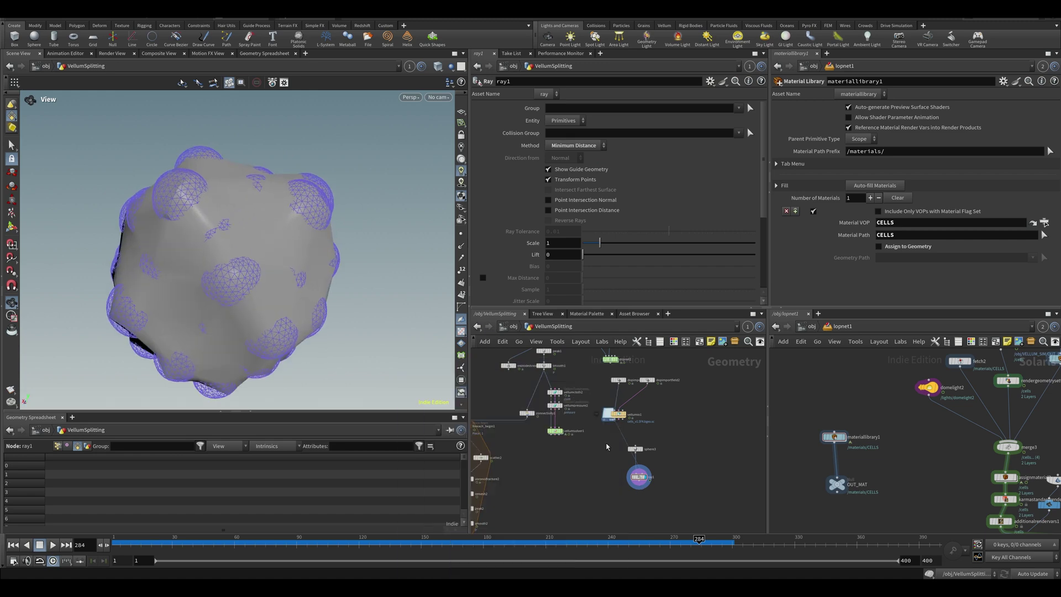
- Add a ROP Geometry Output node below ray1
{"action": "middle_click_drag", "start_coordinate": [628, 498], "coordinate": [627, 465]}
{"action": "key", "text": "Tab"}
{"action": "type", "text": "rop"}
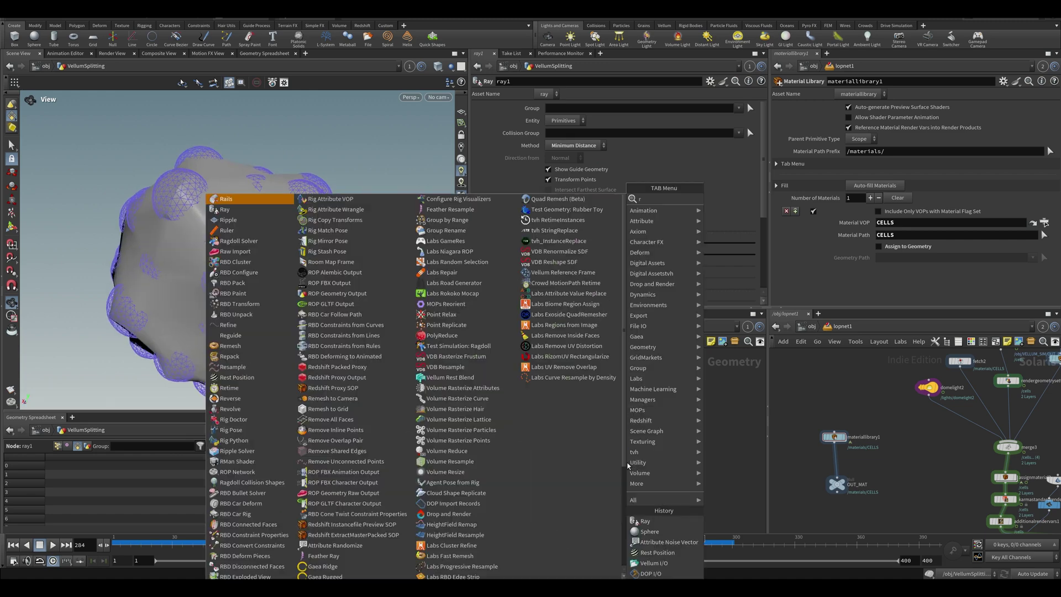
{"action": "key", "text": "Down"}
{"action": "key", "text": "Down"}
{"action": "key", "text": "Down"}
{"action": "key", "text": "Return"}
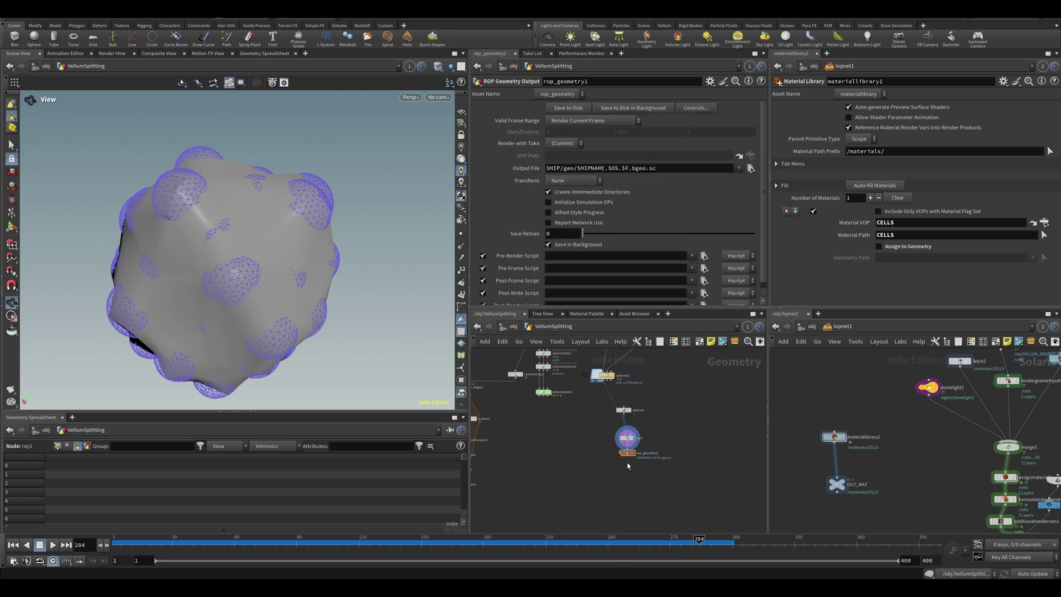
- Set the proxy output file to $HIP/geo/proxy/1/proxy_$F4.bgeo.sc and save the scene
{"action": "double_click", "coordinate": [587, 168]}
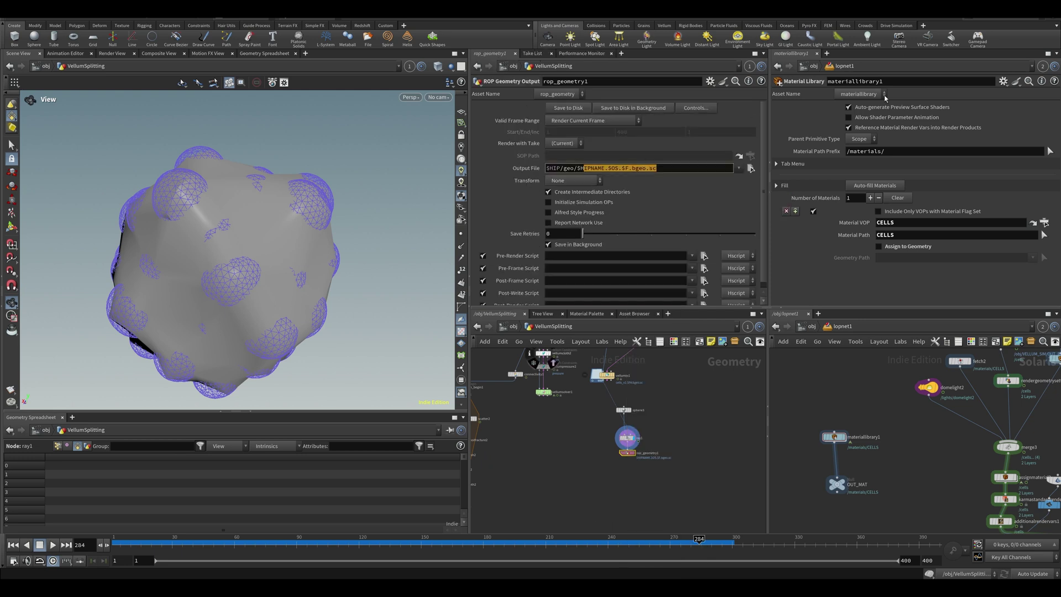
{"action": "type", "text": "proxy/1/proxy_$F4."}
{"action": "key", "text": "Return"}
{"action": "key", "text": "ctrl+s"}
- Set rop_geometry1 to Render Frame Range 1 to 300, save the scene, and write the proxy to disk
{"action": "left_click", "coordinate": [593, 120]}
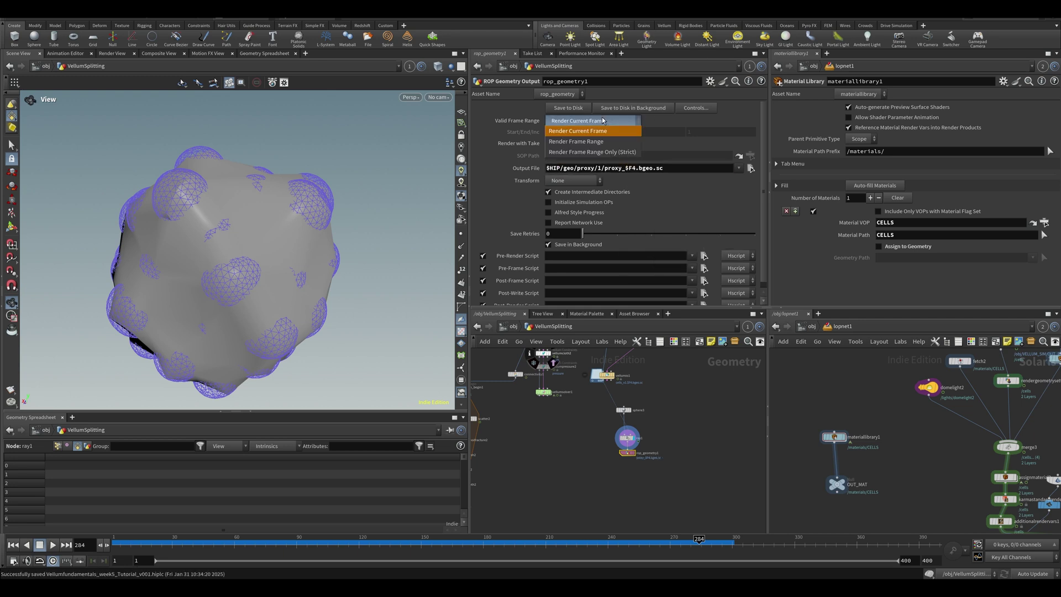
{"action": "left_click", "coordinate": [585, 131]}
{"action": "right_click", "coordinate": [522, 132]}
{"action": "left_click", "coordinate": [575, 258]}
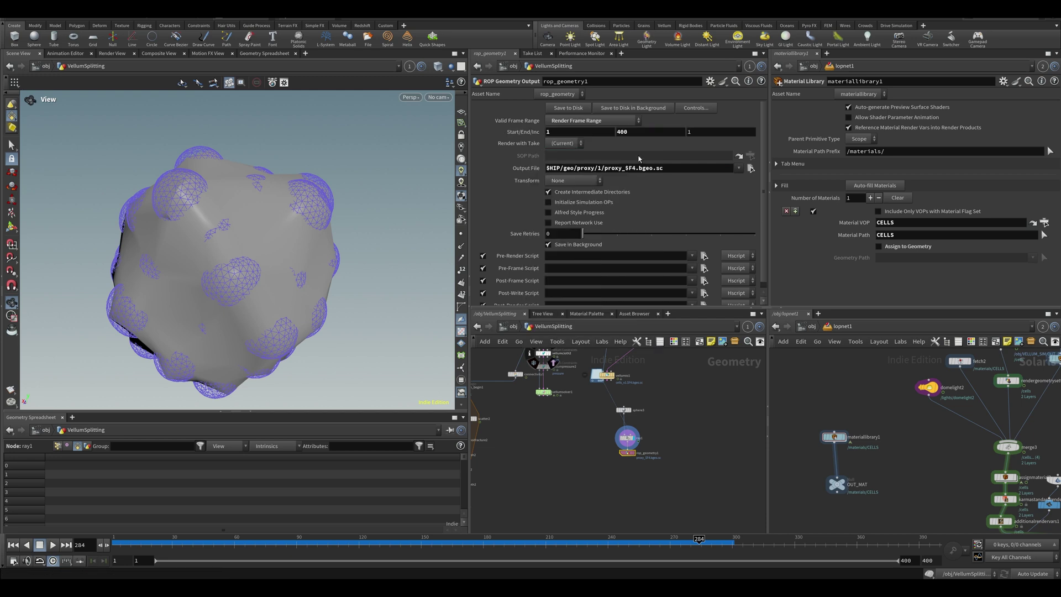
{"action": "key", "text": "ctrl+s"}
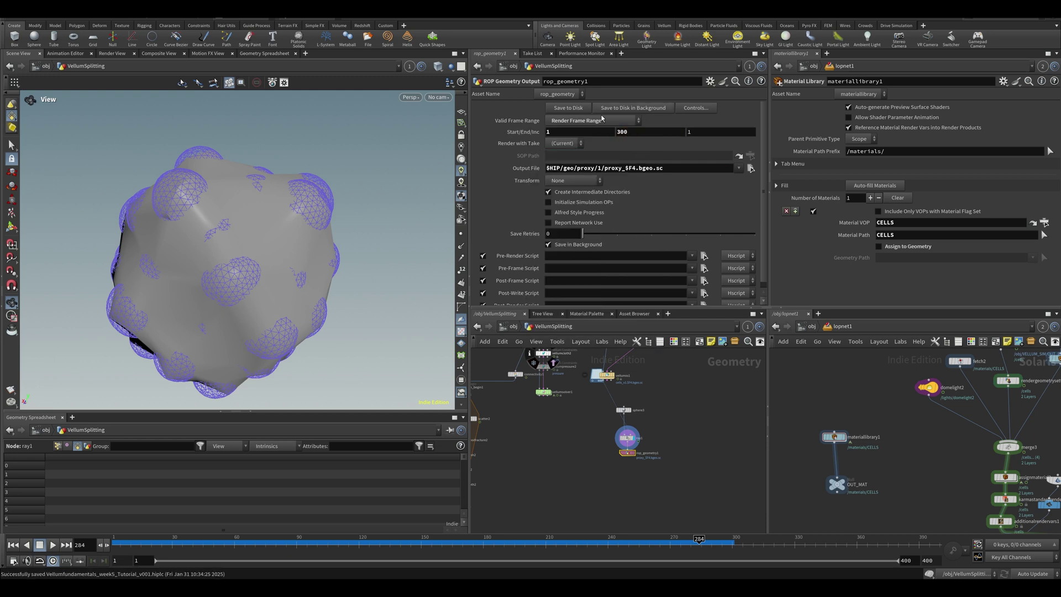
{"action": "left_click", "coordinate": [568, 108]}
- Duplicate the ROP Geometry Output node, wire the copy to the vellumio1 geometry output, and place it beside the proxy branch
{"action": "key", "text": "ctrl+v"}
{"action": "scroll", "coordinate": [595, 426], "scroll_direction": "up", "scroll_amount": 3}
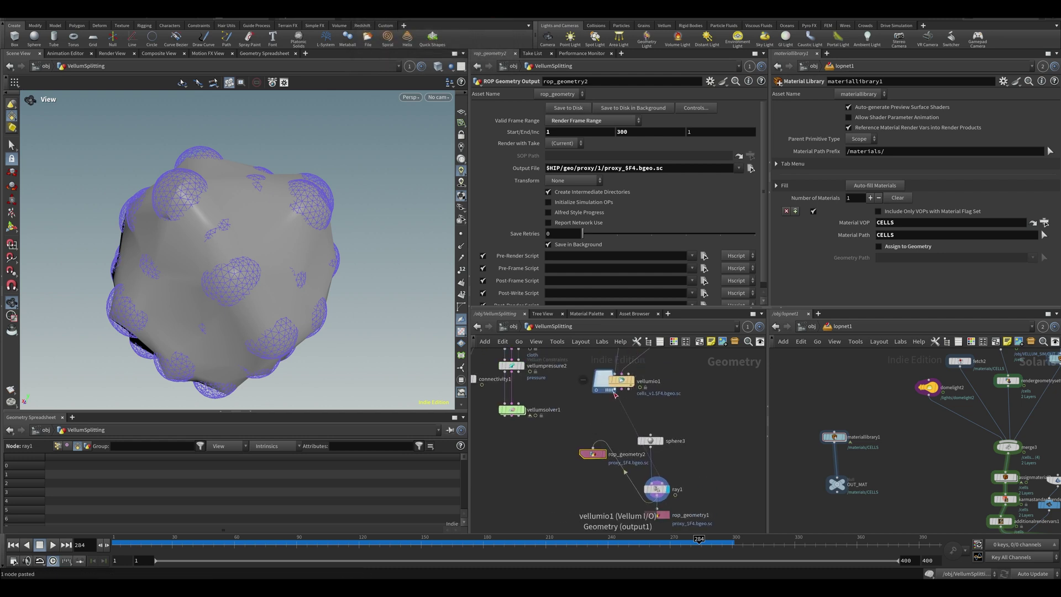
{"action": "left_click", "coordinate": [613, 392]}
{"action": "left_click", "coordinate": [593, 447]}
{"action": "left_click_drag", "start_coordinate": [593, 455], "coordinate": [576, 482]}
{"action": "left_click_drag", "start_coordinate": [180, 251], "coordinate": [241, 265]}
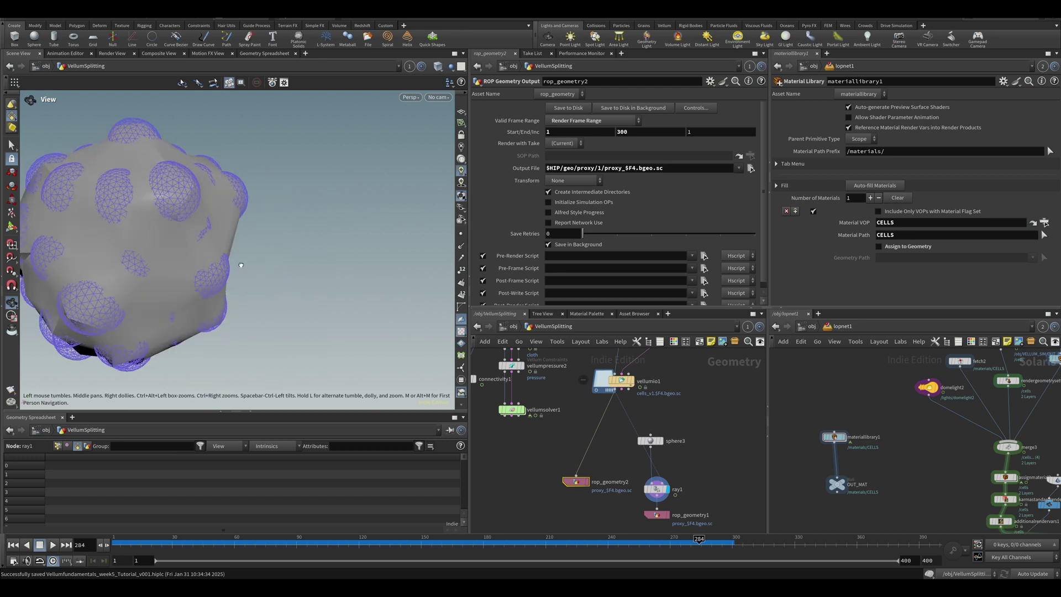
- Display vellumio1 and scrub the cached cells to frame 144
{"action": "left_click", "coordinate": [620, 384]}
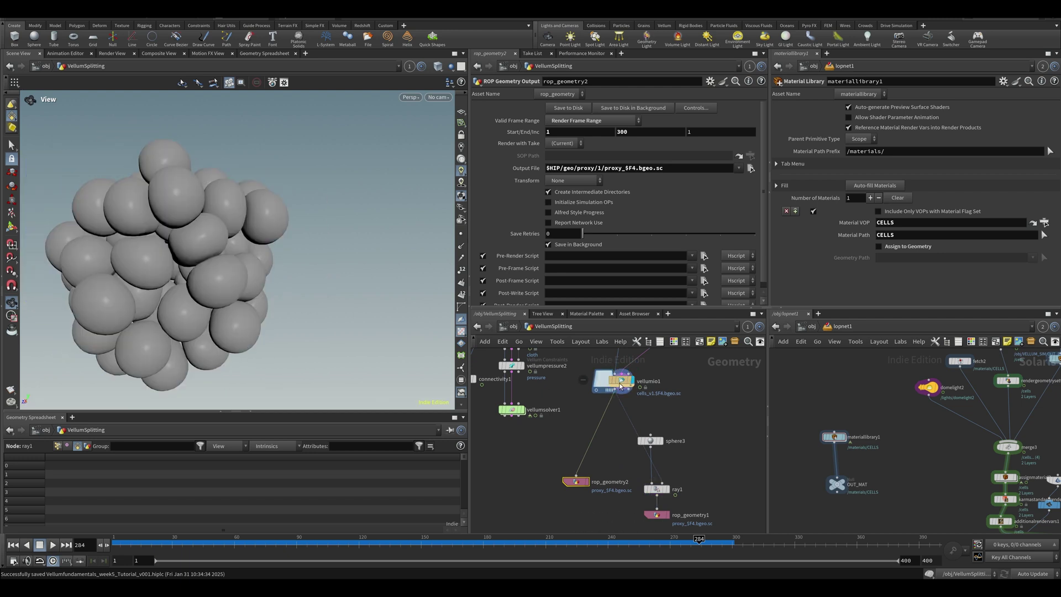
{"action": "left_click", "coordinate": [620, 385]}
{"action": "scroll", "coordinate": [258, 301], "scroll_direction": "down", "scroll_amount": 5}
{"action": "left_click_drag", "start_coordinate": [201, 545], "coordinate": [409, 545]}
- Insert a Vellum Post-Process node between vellumio1 and rop_geometry2 and display it to inspect the cells up close
{"action": "key", "text": "Tab"}
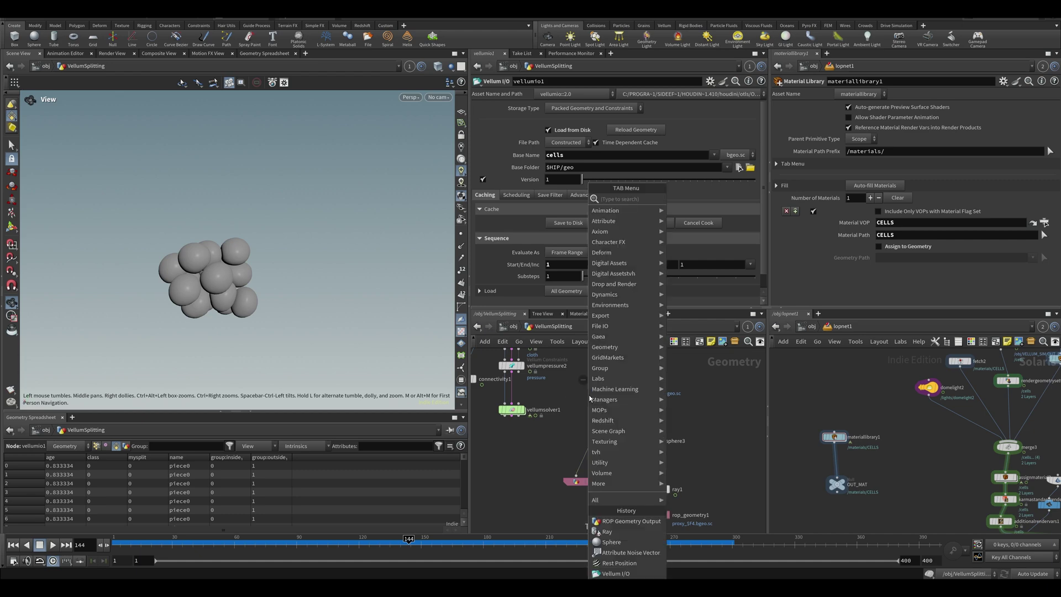
{"action": "type", "text": "vellun"}
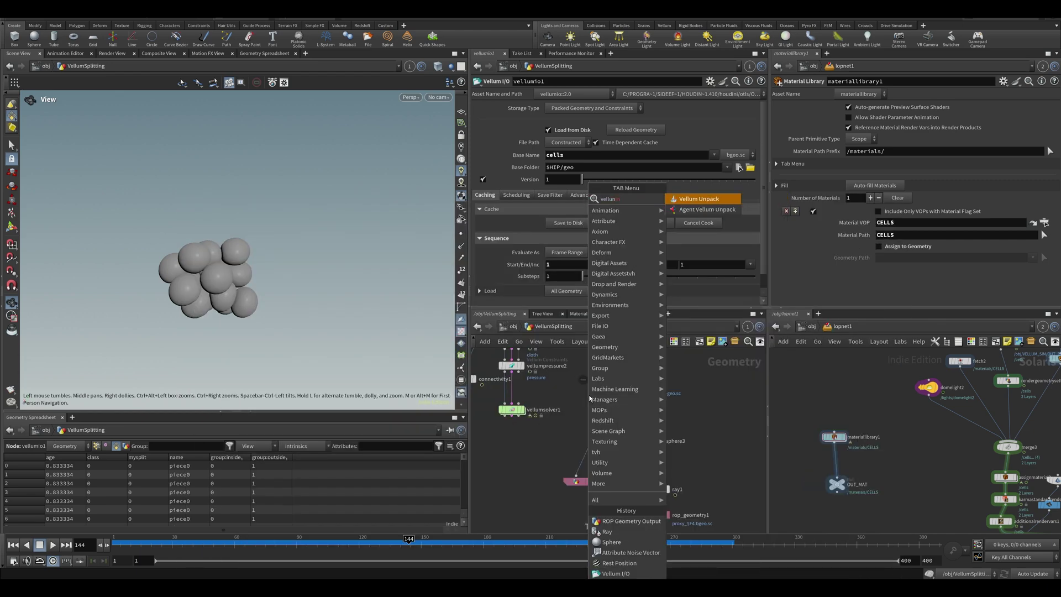
{"action": "key", "text": "BackSpace"}
{"action": "key", "text": "BackSpace"}
{"action": "type", "text": "mpo"}
{"action": "key", "text": "Return"}
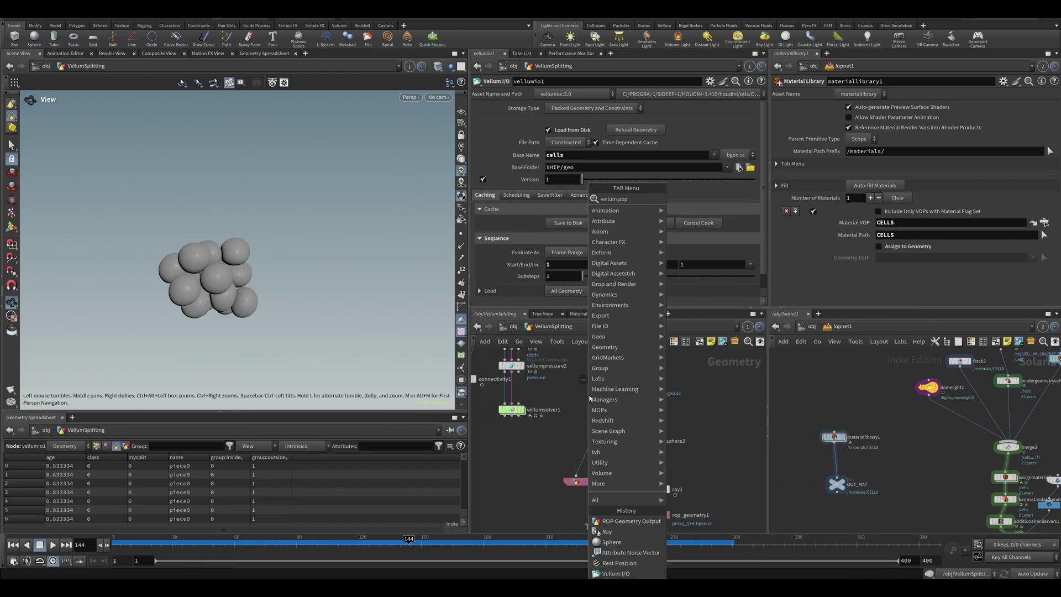
{"action": "left_click", "coordinate": [575, 403]}
{"action": "left_click_drag", "start_coordinate": [576, 403], "coordinate": [616, 418]}
{"action": "left_click", "coordinate": [611, 403]}
{"action": "left_click", "coordinate": [621, 391]}
{"action": "left_click", "coordinate": [618, 418]}
{"action": "scroll", "coordinate": [293, 305], "scroll_direction": "up", "scroll_amount": 5}
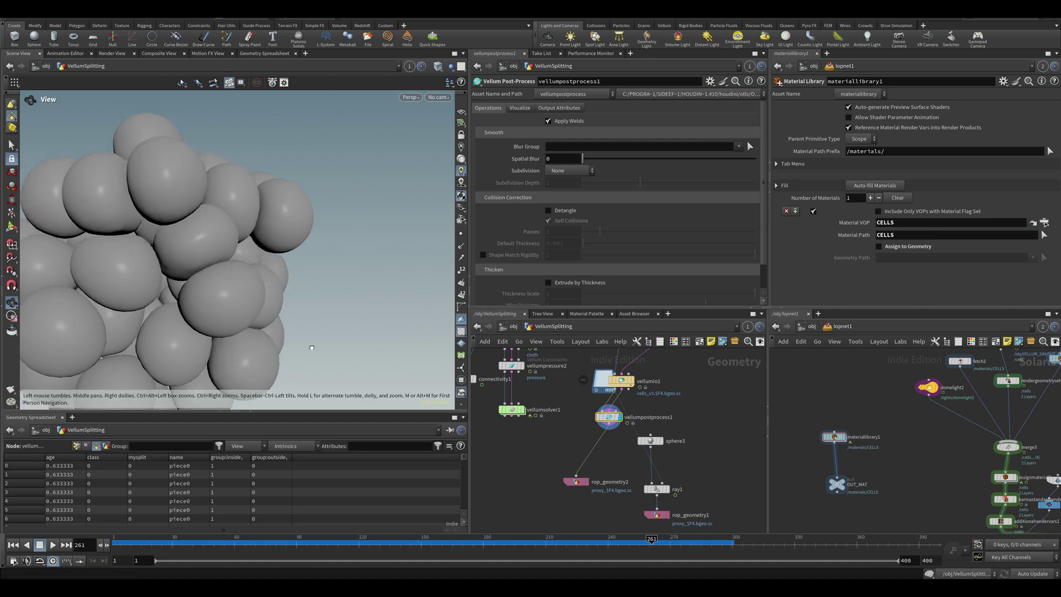
- Insert a Peak node between vellumpostprocess1 and rop_geometry2, display it, set its Distance to 0.02, and save the scene
{"action": "left_click_drag", "start_coordinate": [287, 372], "coordinate": [268, 359]}
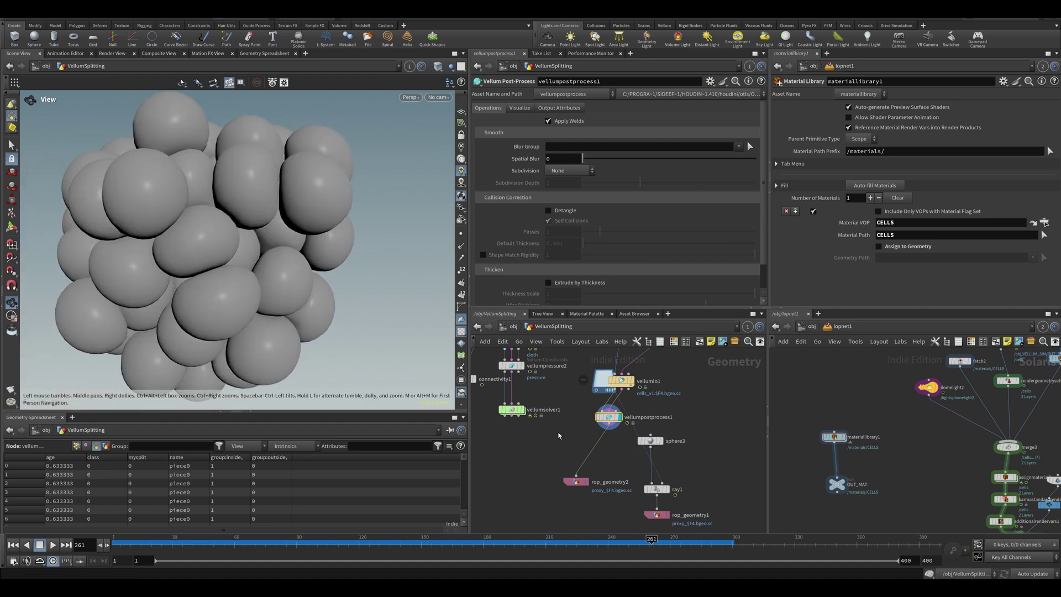
{"action": "key", "text": "Tab"}
{"action": "type", "text": "peak"}
{"action": "key", "text": "Return"}
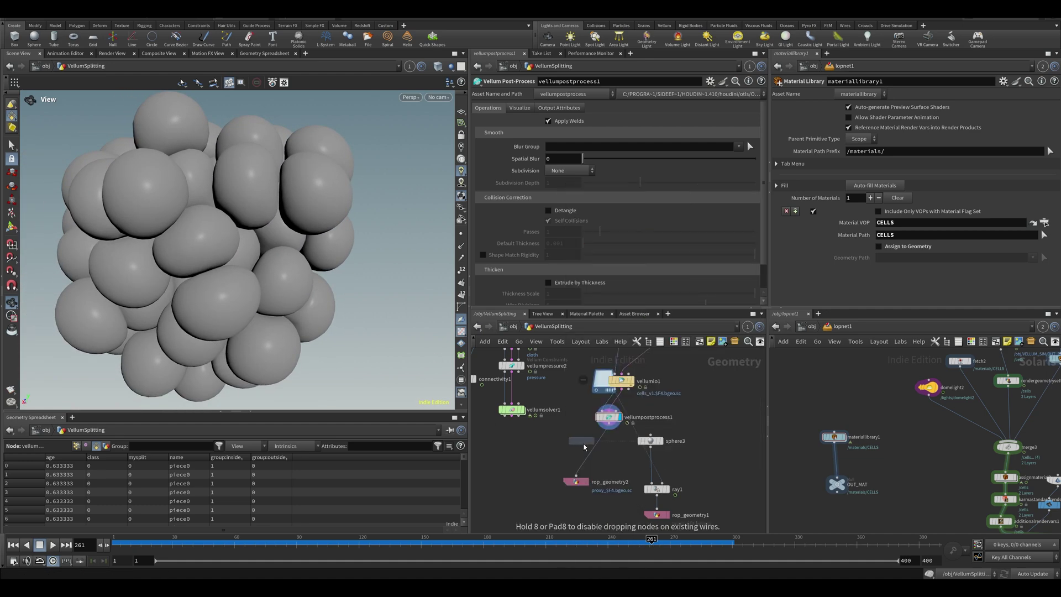
{"action": "left_click", "coordinate": [598, 446]}
{"action": "left_click", "coordinate": [606, 443]}
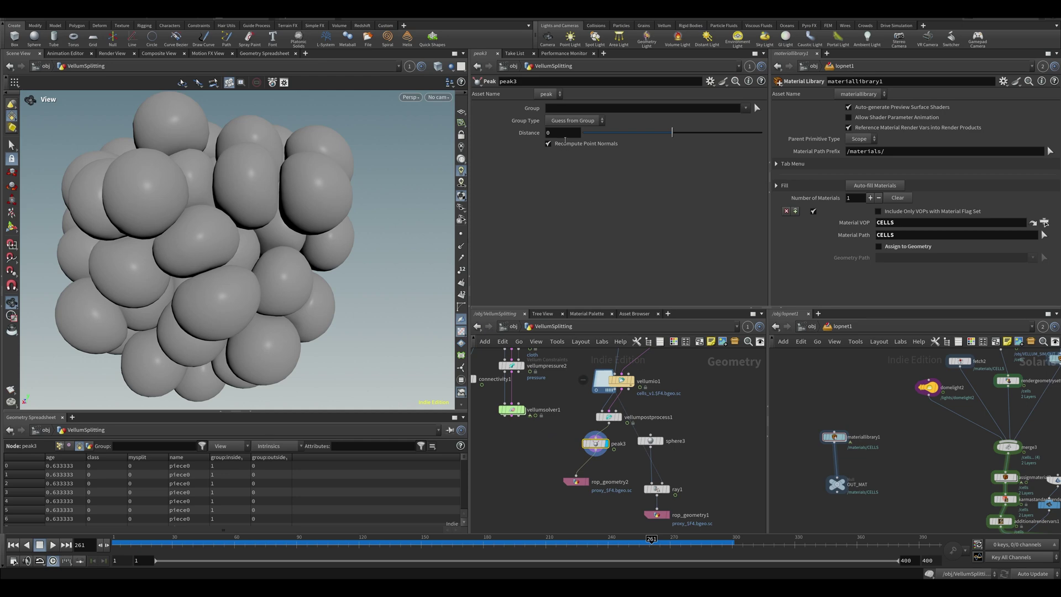
{"action": "middle_click_drag", "start_coordinate": [565, 141], "coordinate": [582, 157]}
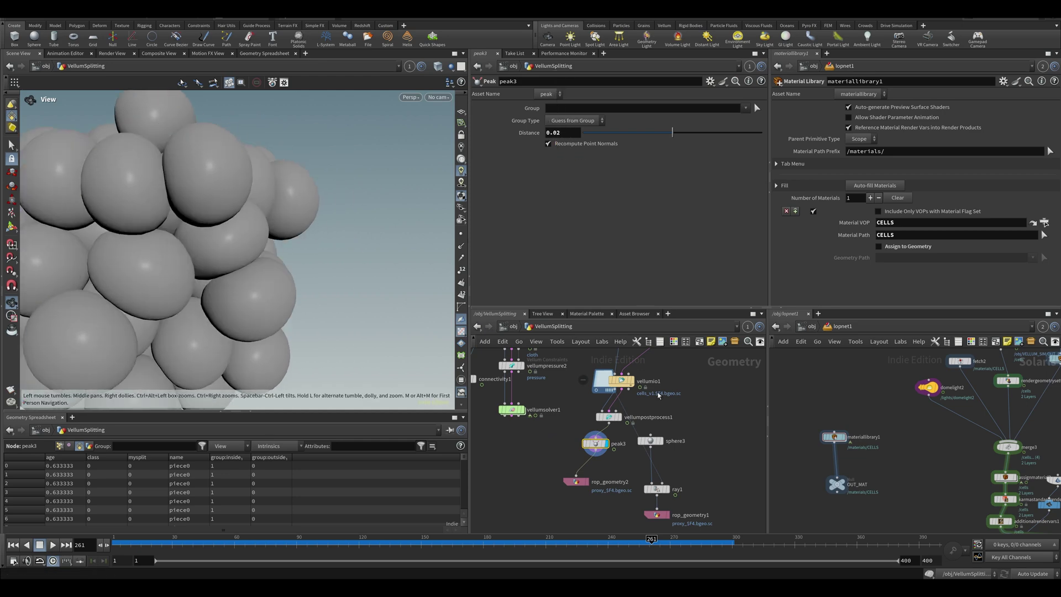
{"action": "key", "text": "ctrl+s"}
- Insert an Attribute Delete node between peak3 and rop_geometry2
{"action": "left_click", "coordinate": [576, 481]}
{"action": "key", "text": "Tab"}
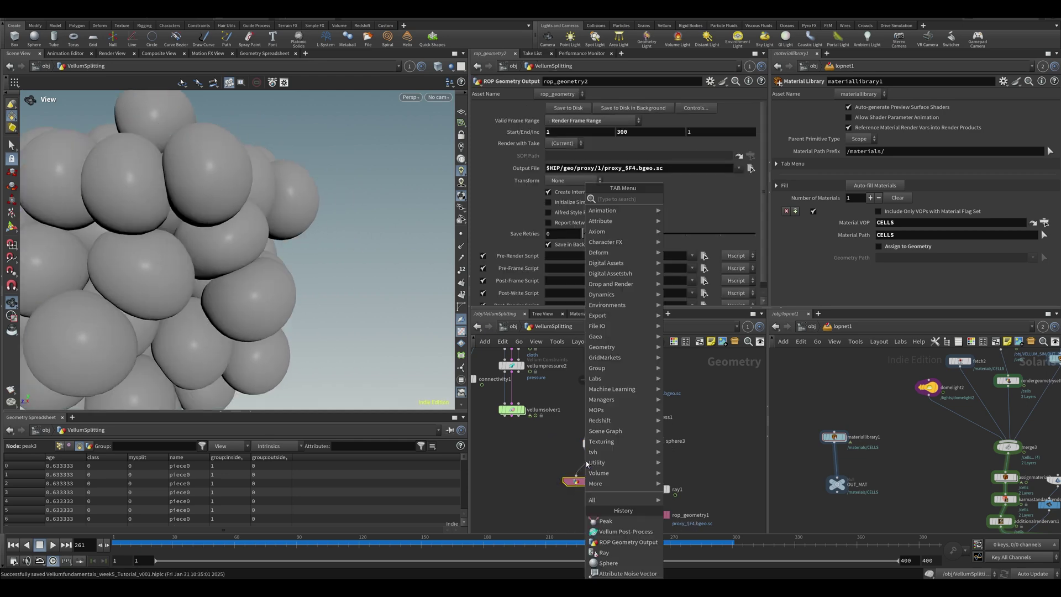
{"action": "type", "text": "ade"}
{"action": "key", "text": "Return"}
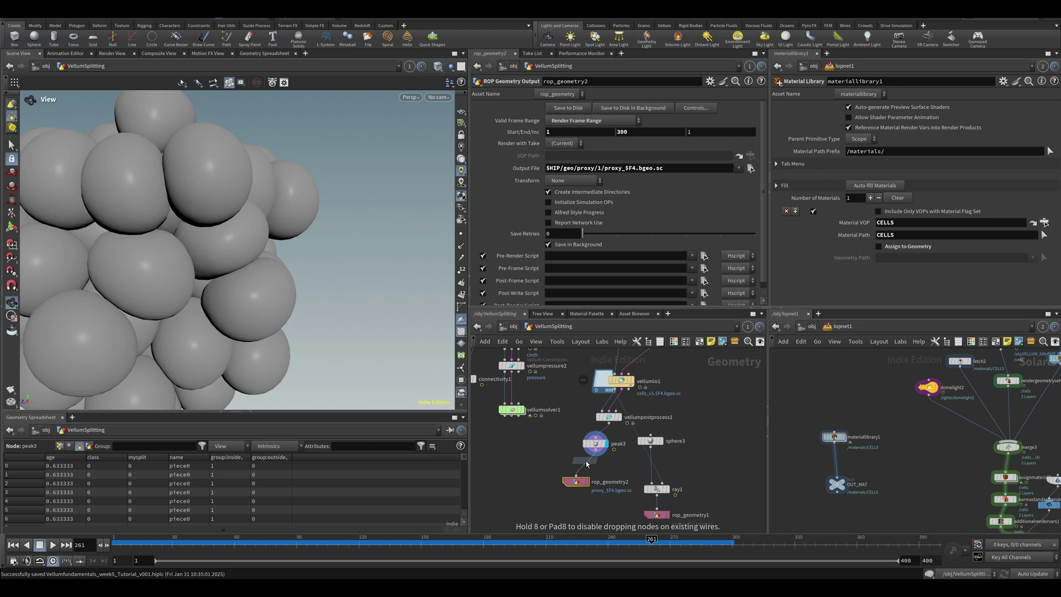
{"action": "left_click", "coordinate": [586, 461]}
{"action": "scroll", "coordinate": [586, 461], "scroll_direction": "up", "scroll_amount": 3}
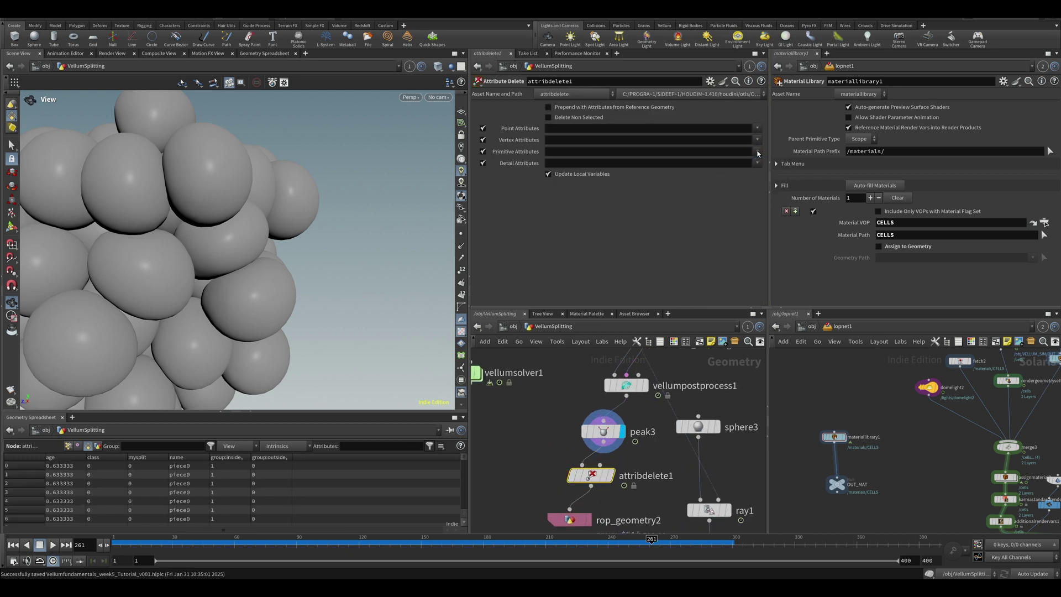
- Set attribdelete1 to remove the primitive attributes class, age, mysplit and name
{"action": "left_click", "coordinate": [758, 154]}
{"action": "left_click", "coordinate": [765, 168]}
{"action": "left_click", "coordinate": [758, 154]}
{"action": "left_click", "coordinate": [766, 161]}
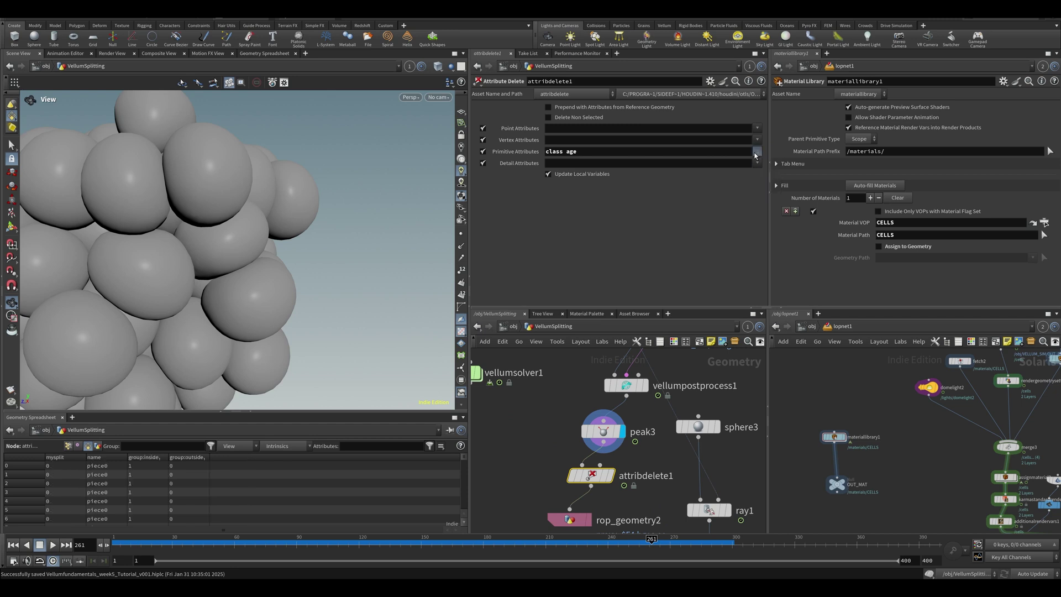
{"action": "left_click", "coordinate": [757, 153]}
{"action": "left_click", "coordinate": [763, 189]}
{"action": "left_click", "coordinate": [757, 154]}
{"action": "left_click", "coordinate": [766, 196]}
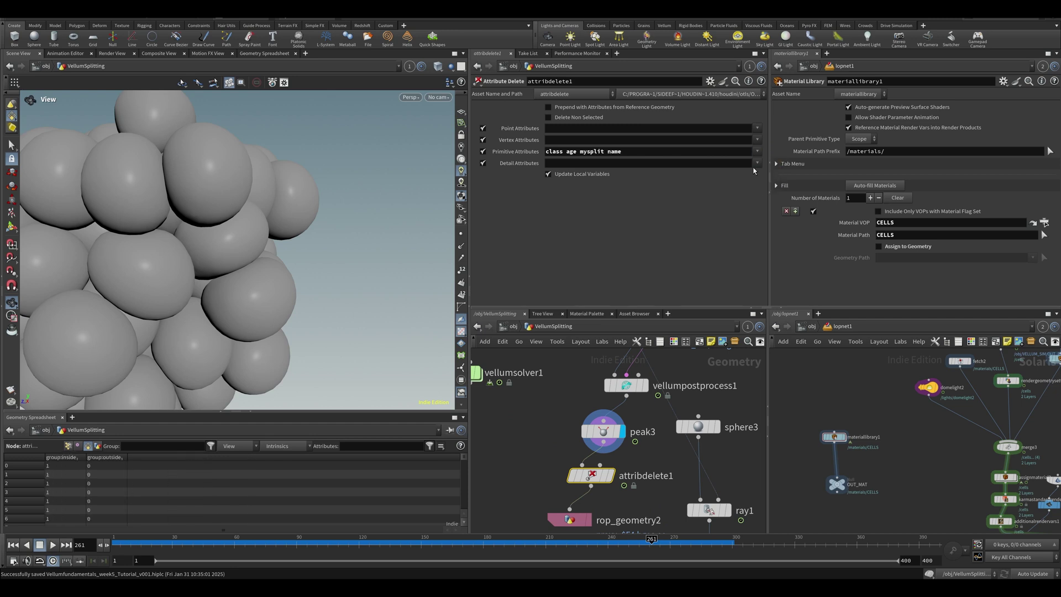
- Set attribdelete1 to remove the detail attributes rest2_ratio, rest_ratio and timescale
{"action": "left_click", "coordinate": [757, 163]}
{"action": "left_click", "coordinate": [765, 170]}
{"action": "left_click", "coordinate": [757, 163]}
{"action": "left_click", "coordinate": [764, 177]}
{"action": "left_click", "coordinate": [757, 163]}
{"action": "left_click", "coordinate": [765, 184]}
- Set the Point Attributes pattern of attribdelete1 to *^v ^rest so that only velocity and rest are kept, and save the scene
{"action": "left_click", "coordinate": [758, 129]}
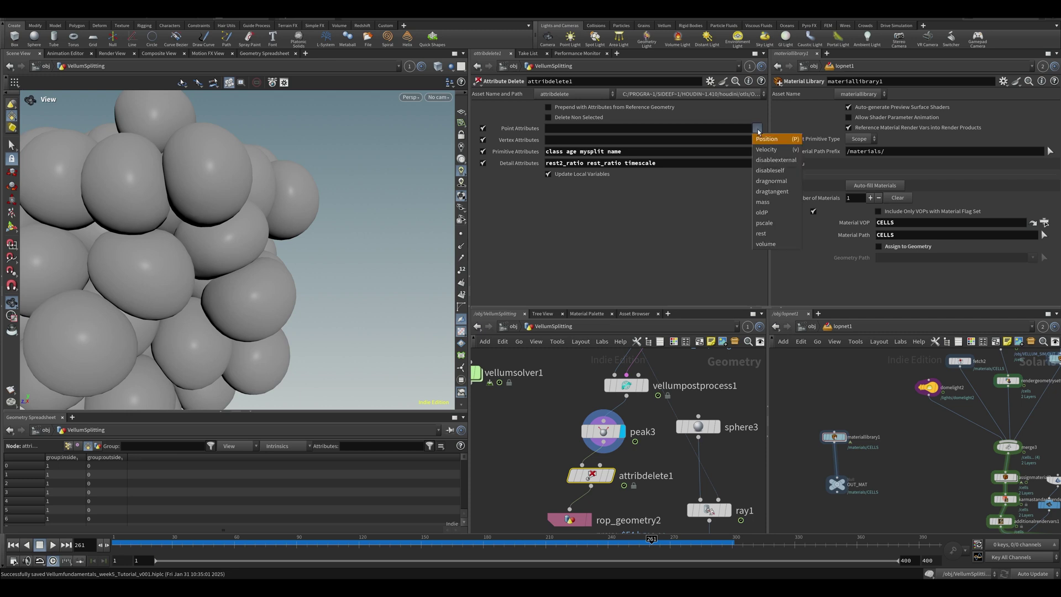
{"action": "left_click", "coordinate": [710, 133]}
{"action": "left_click", "coordinate": [702, 128]}
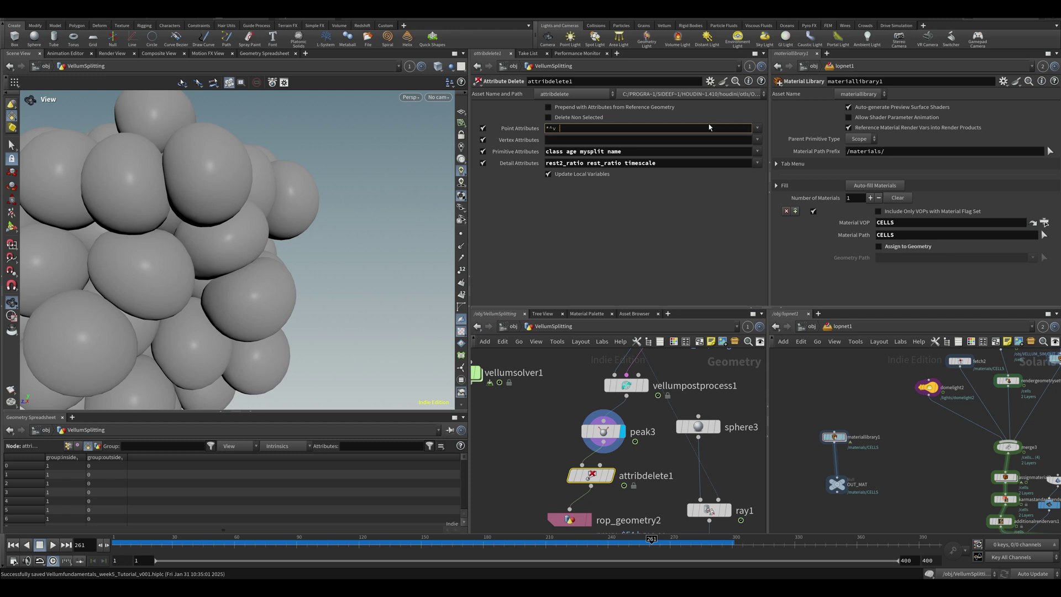
{"action": "type", "text": "*^v ^rest"}
{"action": "key", "text": "Return"}
{"action": "scroll", "coordinate": [243, 246], "scroll_direction": "down", "scroll_amount": 10}
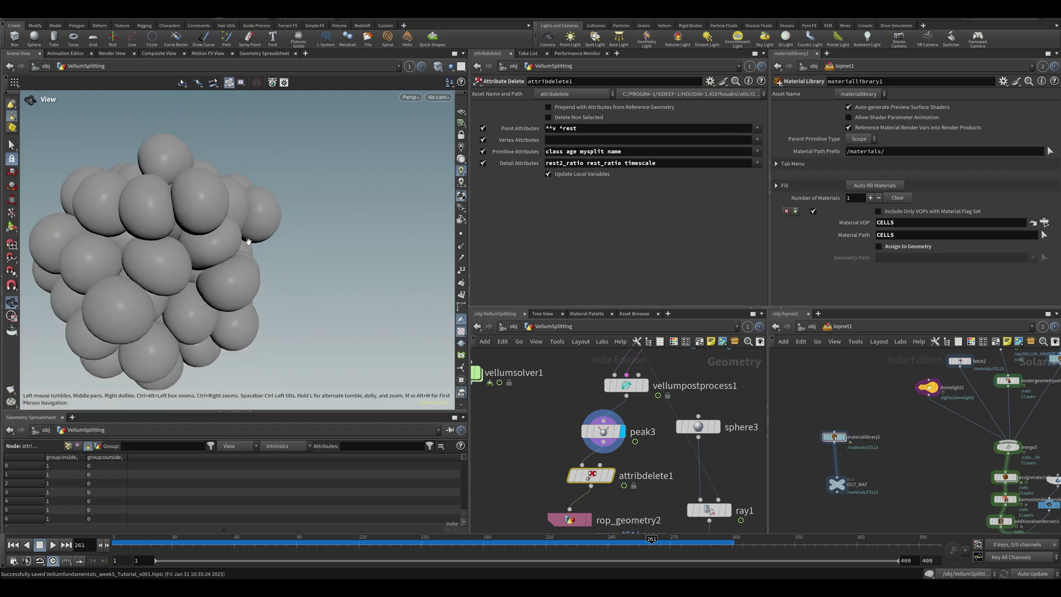
{"action": "scroll", "coordinate": [583, 445], "scroll_direction": "down", "scroll_amount": 4}
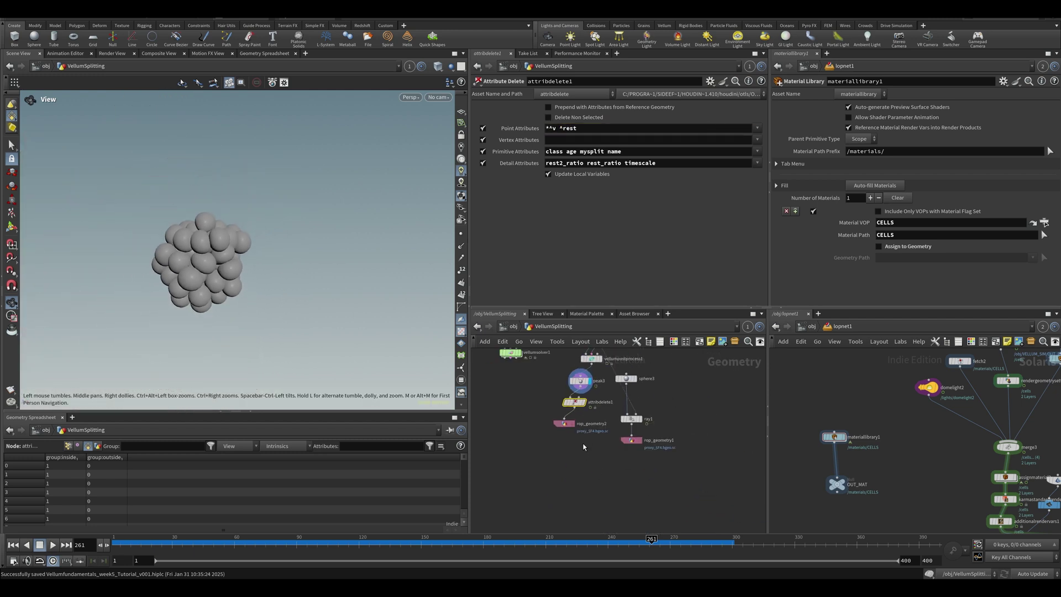
- Set rop_geometry2's output file to $HIP/geo/rendergeo/1/rendergeo_$F4.bgeo.sc, save the scene, and write the render geometry to disk
{"action": "left_click", "coordinate": [556, 423]}
{"action": "double_click", "coordinate": [598, 168]}
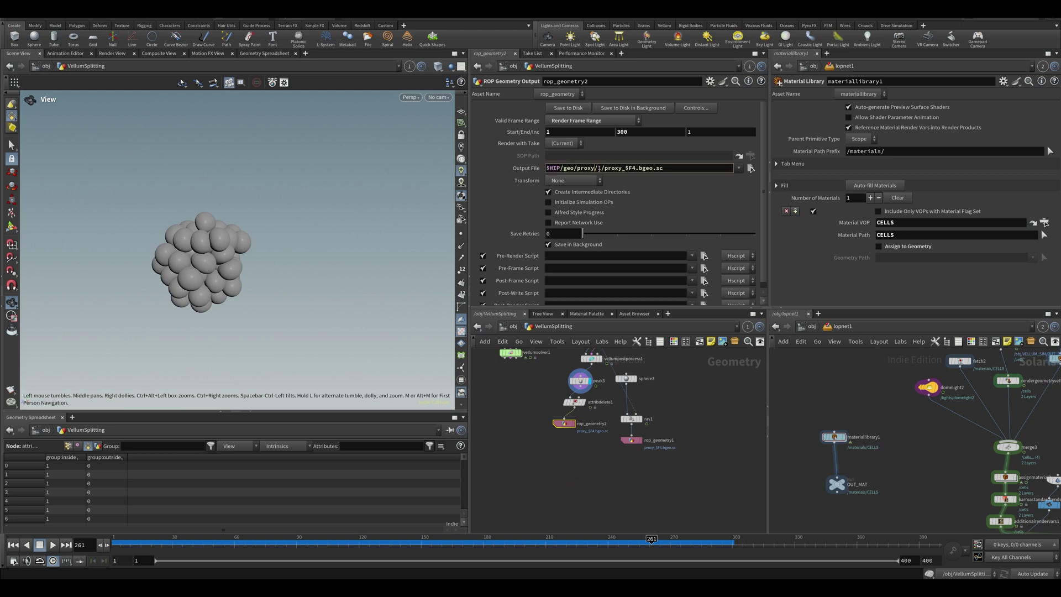
{"action": "type", "text": "rendergeo"}
{"action": "key", "text": "Return"}
{"action": "key", "text": "ctrl+s"}
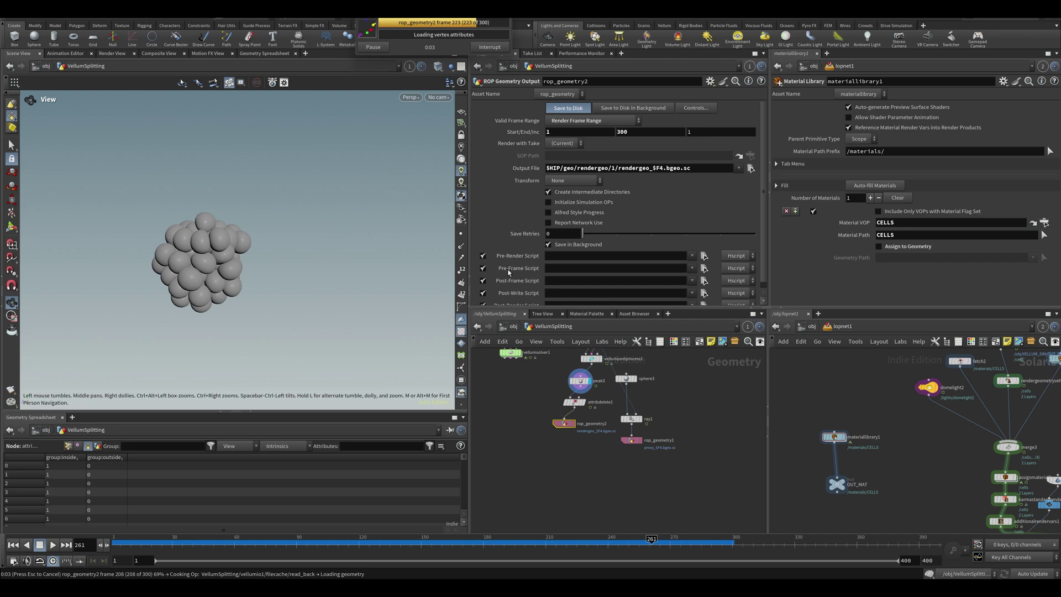
{"action": "middle_click_drag", "start_coordinate": [385, 400], "coordinate": [448, 405]}
{"action": "scroll", "coordinate": [649, 436], "scroll_direction": "down", "scroll_amount": 1}
{"action": "middle_click_drag", "start_coordinate": [506, 368], "coordinate": [580, 415]}
{"action": "key", "text": "Tab"}
{"action": "type", "text": "font"}
{"action": "key", "text": "Return"}
{"action": "key", "text": "Return"}
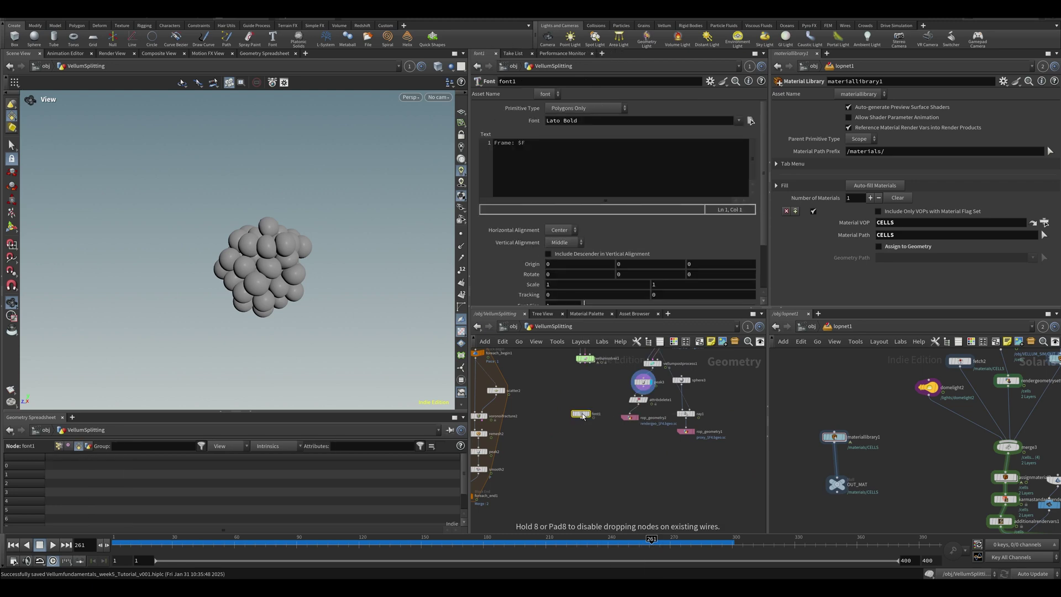
{"action": "left_click", "coordinate": [581, 413]}
{"action": "left_click", "coordinate": [588, 413]}
{"action": "key", "text": "f"}
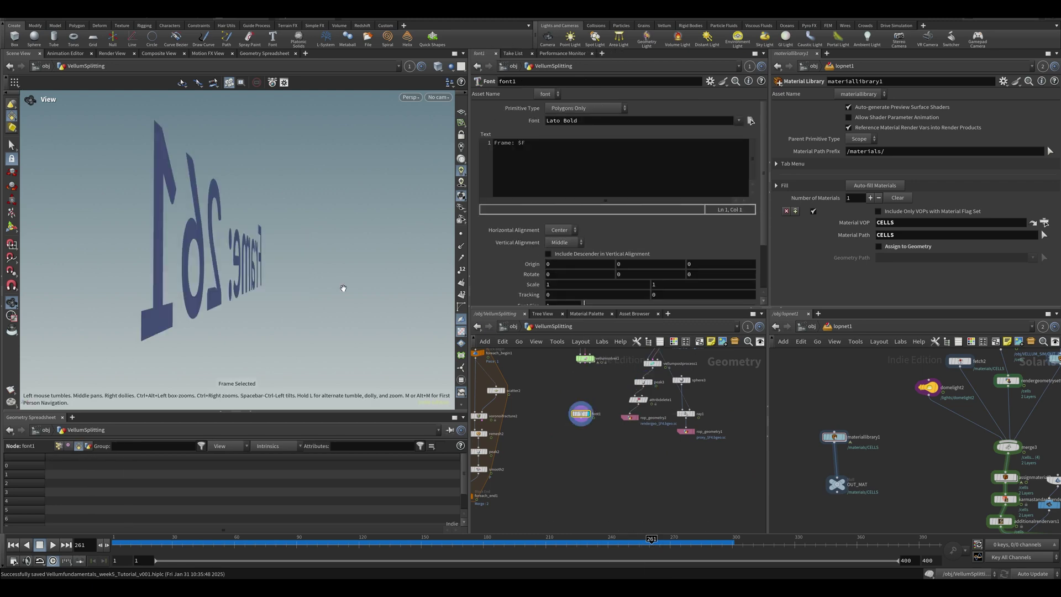
{"action": "left_click_drag", "start_coordinate": [587, 396], "coordinate": [589, 396]}
{"action": "key", "text": "ctrl+x"}
- Add a Test Geometry: Pig Head beside the export branches, display it framed from the front, and save the scene
{"action": "key", "text": "Tab"}
{"action": "type", "text": "rop geo"}
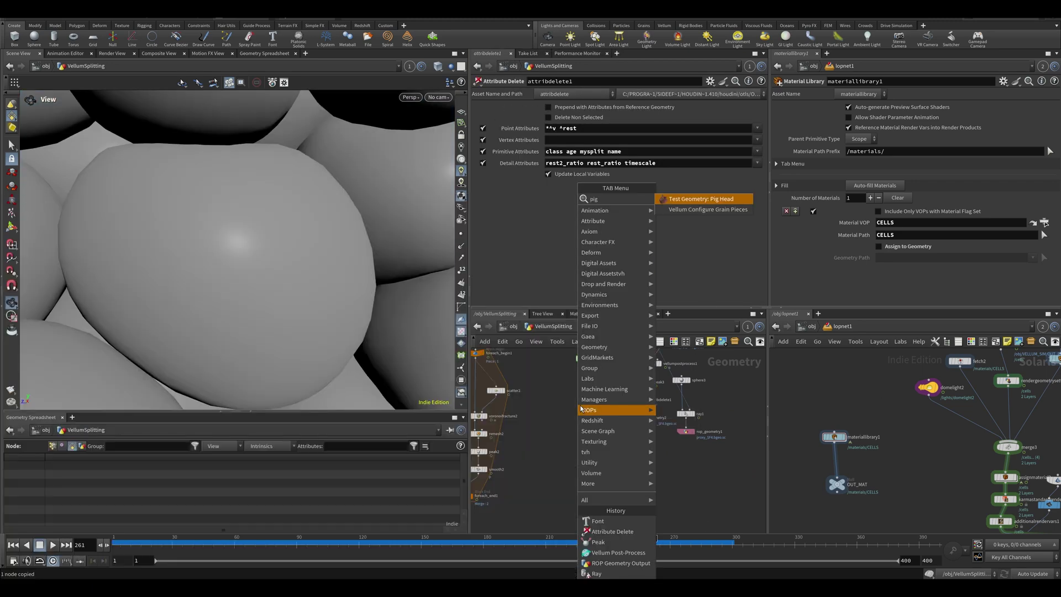
{"action": "key", "text": "Return"}
{"action": "left_click", "coordinate": [580, 408]}
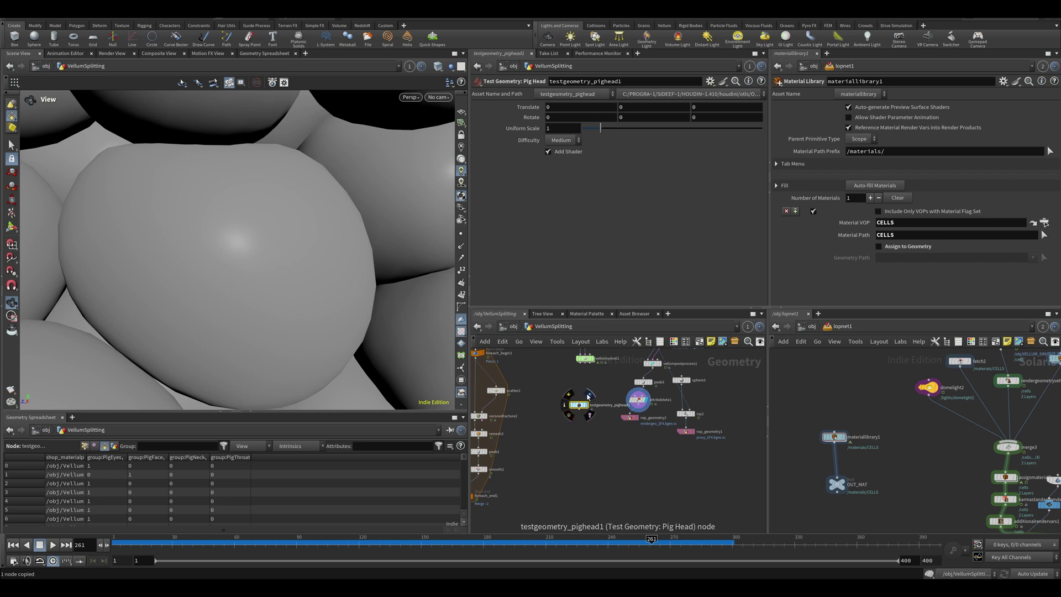
{"action": "left_click", "coordinate": [587, 404]}
{"action": "key", "text": "f"}
{"action": "left_click_drag", "start_coordinate": [243, 265], "coordinate": [377, 259]}
{"action": "left_click_drag", "start_coordinate": [231, 243], "coordinate": [303, 232]}
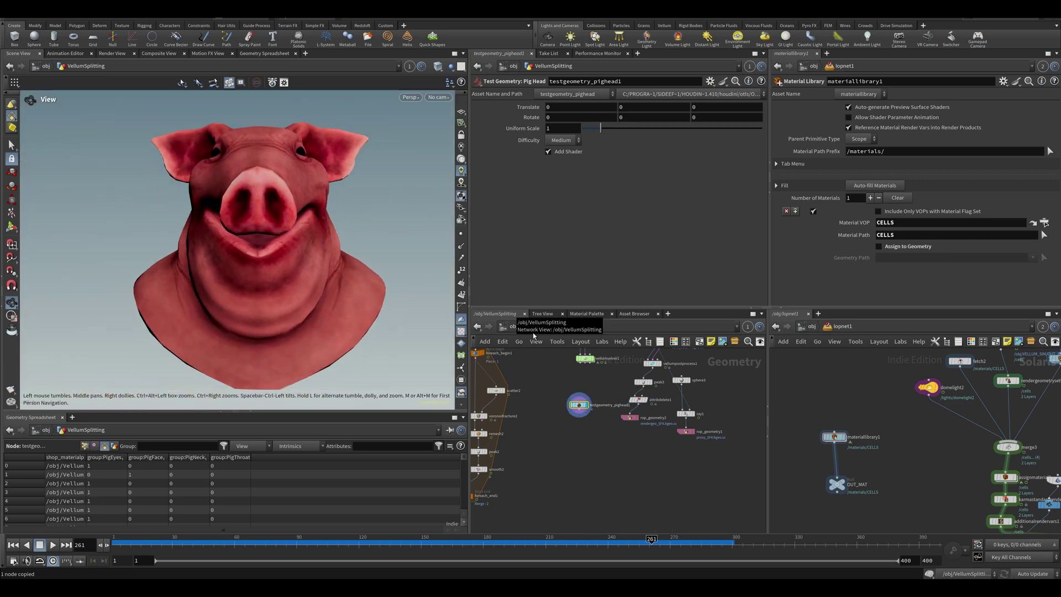
{"action": "key", "text": "ctrl+s"}
- Append a Points from Volume node to the pig head with Point Separation 0.19, Jitter Seed 0.21 and Jitter Scale 0.53
{"action": "key", "text": "Tab"}
{"action": "type", "text": "points from"}
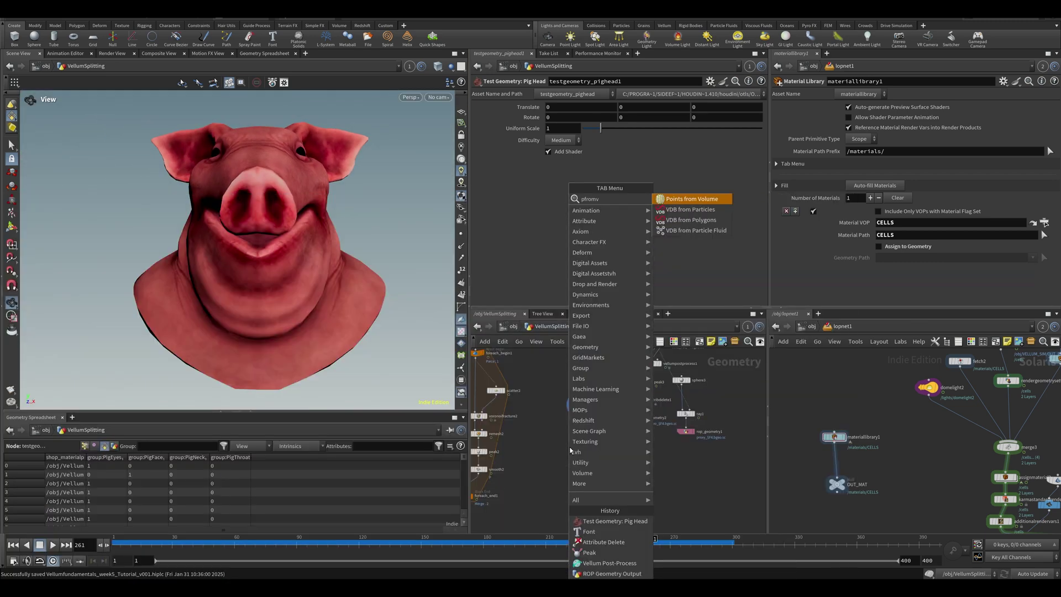
{"action": "key", "text": "Return"}
{"action": "left_click_drag", "start_coordinate": [362, 251], "coordinate": [331, 243]}
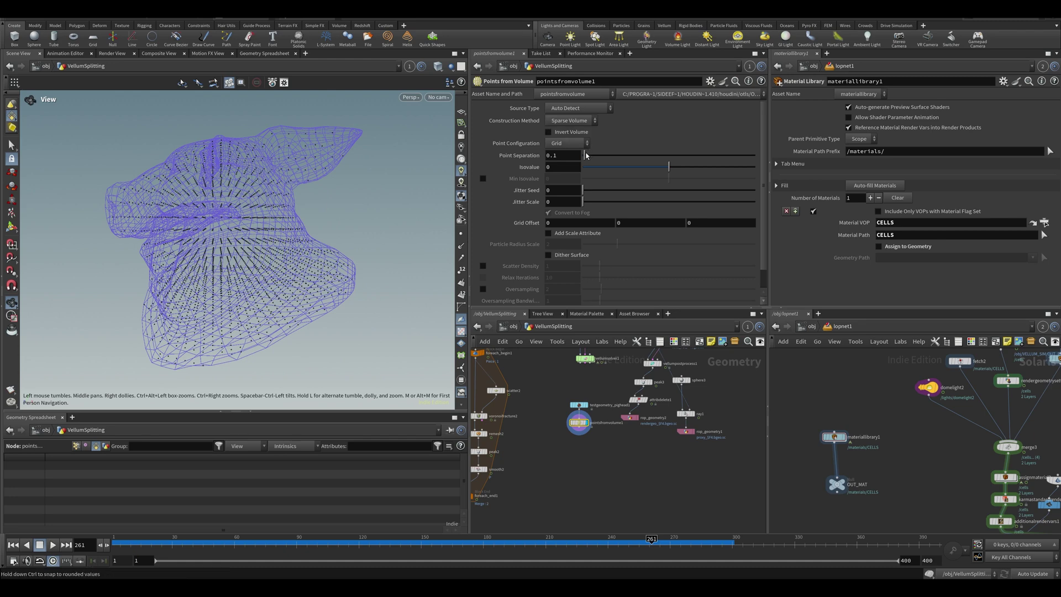
{"action": "left_click_drag", "start_coordinate": [584, 155], "coordinate": [589, 155]}
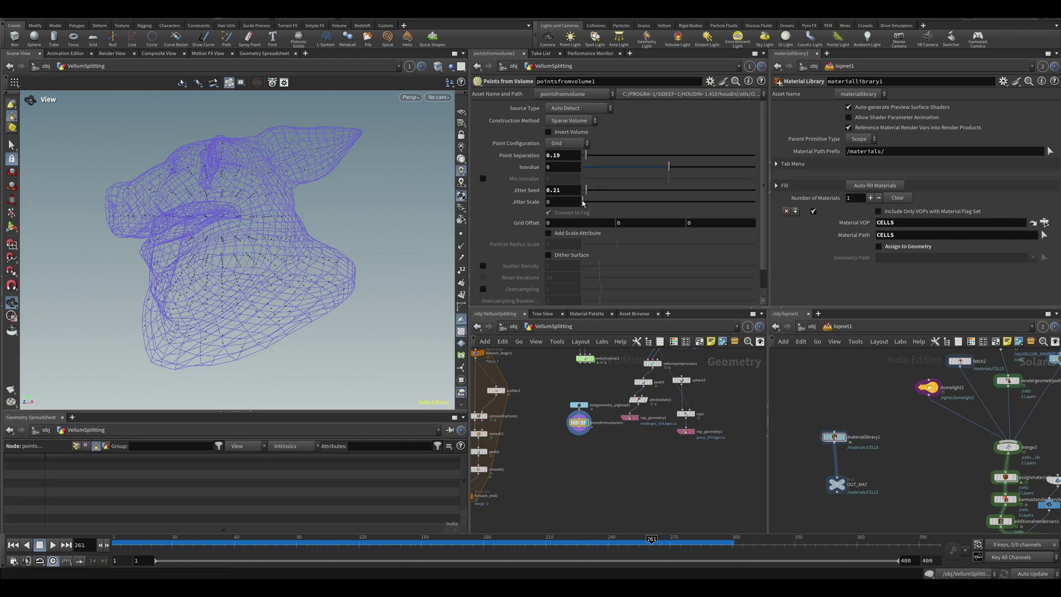
{"action": "left_click_drag", "start_coordinate": [591, 204], "coordinate": [592, 203]}
{"action": "left_click_drag", "start_coordinate": [343, 238], "coordinate": [422, 240]}
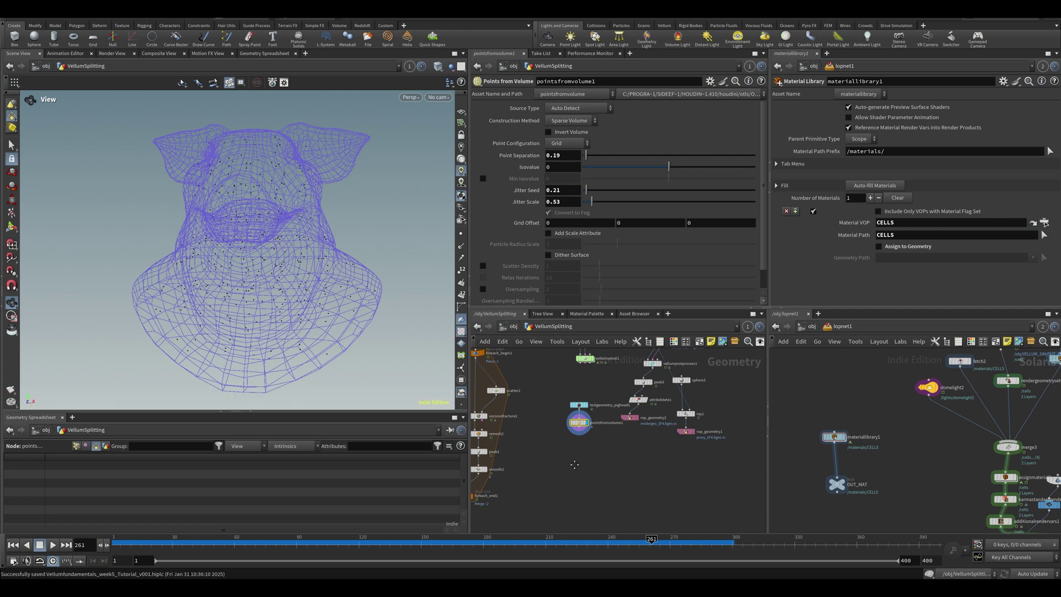
- Inspect the jittered points inside the pig head from several angles and save the scene
{"action": "middle_click_drag", "start_coordinate": [577, 465], "coordinate": [581, 455]}
{"action": "key", "text": "Tab"}
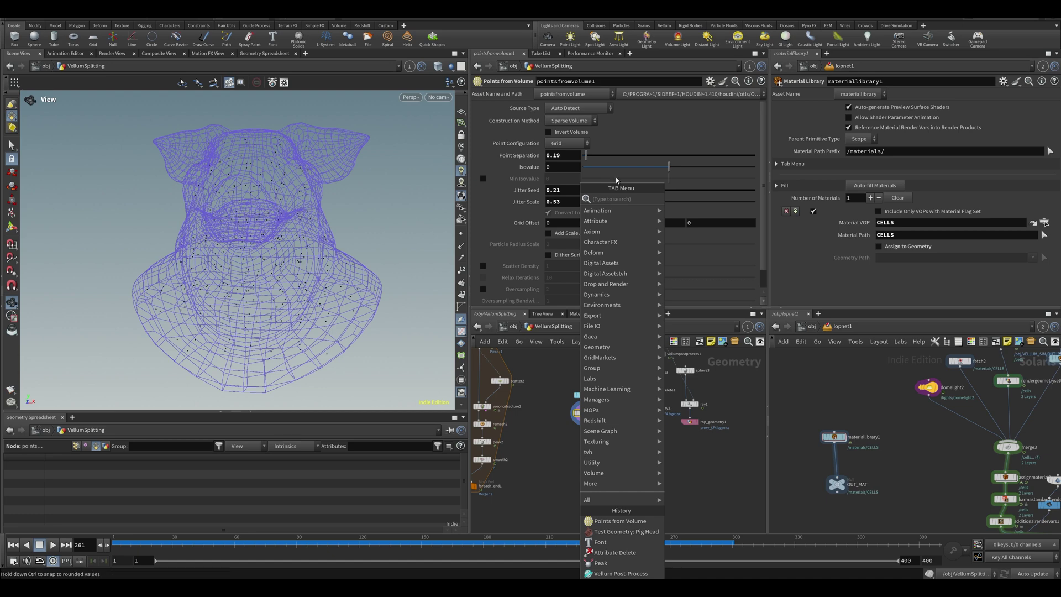
{"action": "left_click", "coordinate": [540, 450]}
{"action": "scroll", "coordinate": [586, 436], "scroll_direction": "up", "scroll_amount": 4}
{"action": "mouse_move", "coordinate": [599, 429]}
{"action": "middle_mouse_down"}
{"action": "mouse_move", "coordinate": [586, 437]}
{"action": "mouse_move", "coordinate": [606, 426]}
{"action": "middle_mouse_up"}
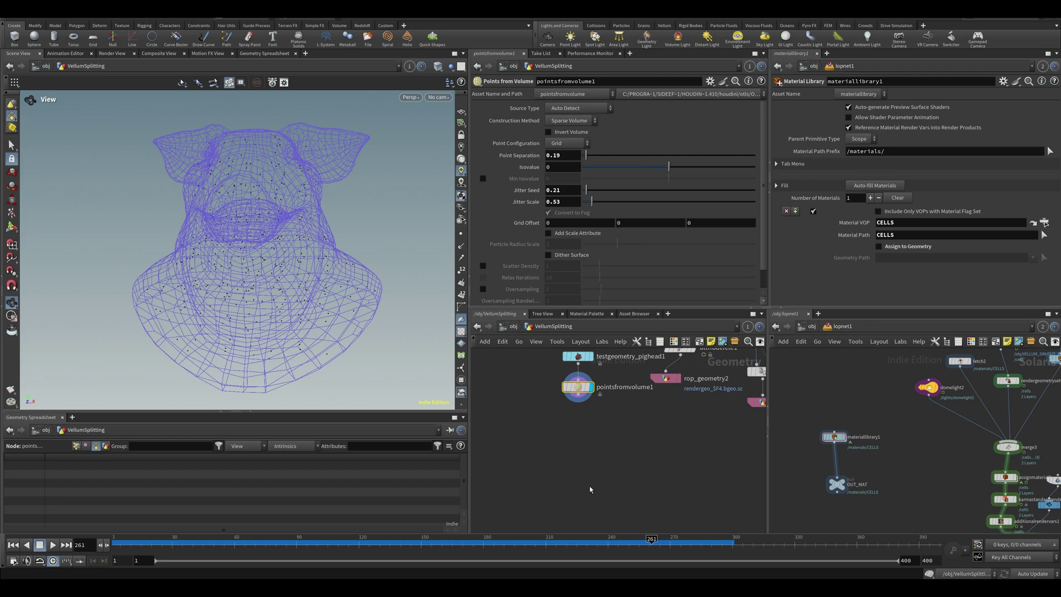
{"action": "scroll", "coordinate": [590, 486], "scroll_direction": "down", "scroll_amount": 3}
{"action": "scroll", "coordinate": [586, 464], "scroll_direction": "up", "scroll_amount": 4}
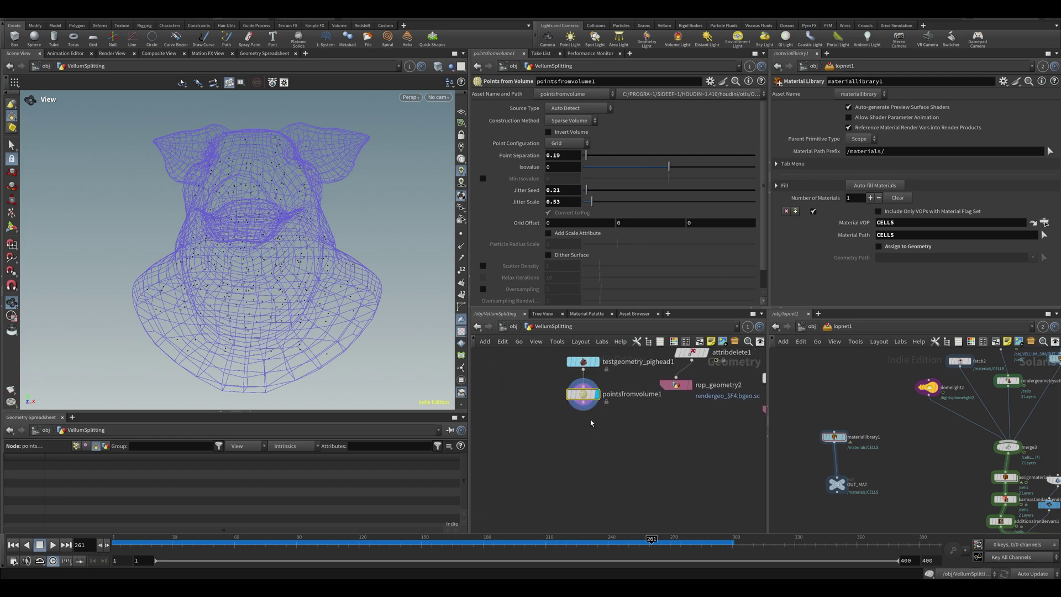
{"action": "left_click_drag", "start_coordinate": [287, 216], "coordinate": [311, 307]}
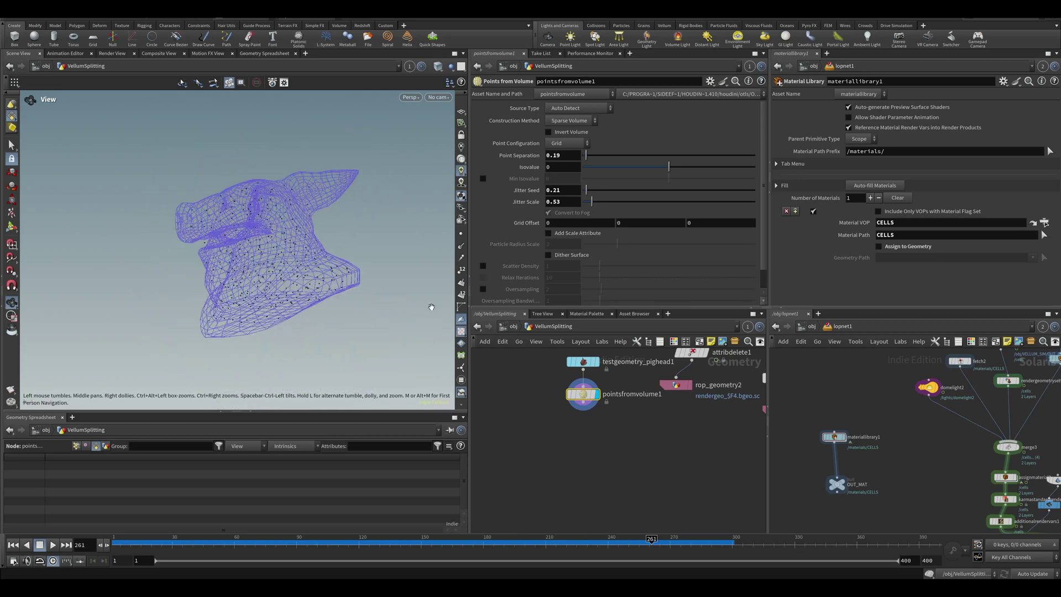
{"action": "left_click_drag", "start_coordinate": [300, 254], "coordinate": [276, 282]}
{"action": "scroll", "coordinate": [592, 424], "scroll_direction": "down", "scroll_amount": 5}
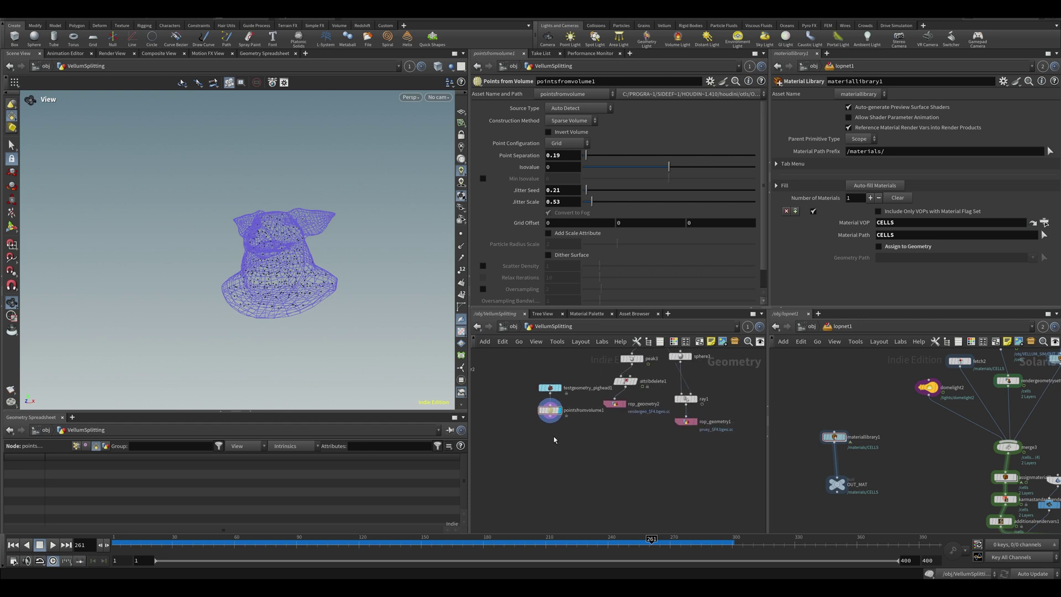
{"action": "key", "text": "ctrl+s"}
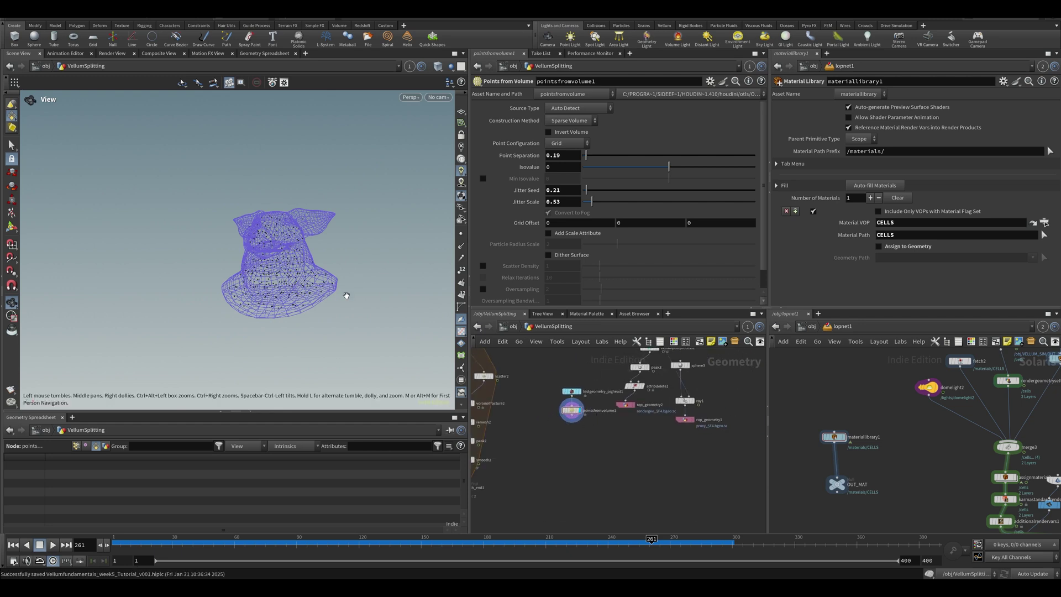
{"action": "left_click_drag", "start_coordinate": [346, 293], "coordinate": [355, 353]}
{"action": "scroll", "coordinate": [548, 410], "scroll_direction": "up", "scroll_amount": 3}
{"action": "scroll", "coordinate": [624, 480], "scroll_direction": "up", "scroll_amount": 3}
{"action": "scroll", "coordinate": [604, 452], "scroll_direction": "down", "scroll_amount": 5}
{"action": "left_click_drag", "start_coordinate": [321, 296], "coordinate": [257, 288]}
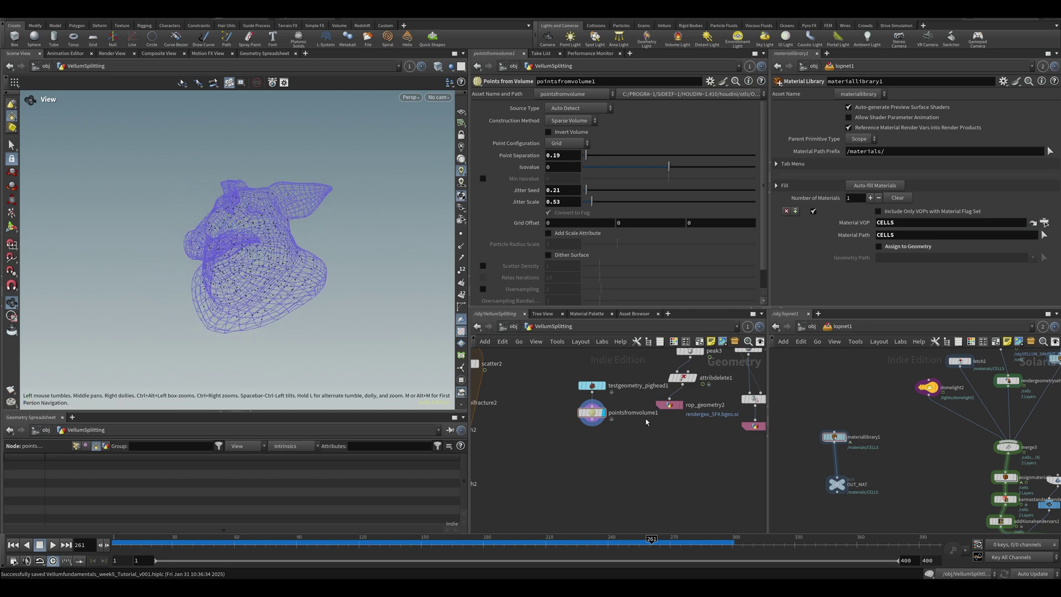
{"action": "scroll", "coordinate": [686, 426], "scroll_direction": "down", "scroll_amount": 2}
{"action": "middle_click_drag", "start_coordinate": [710, 430], "coordinate": [639, 455]}
{"action": "left_click", "coordinate": [617, 432]}
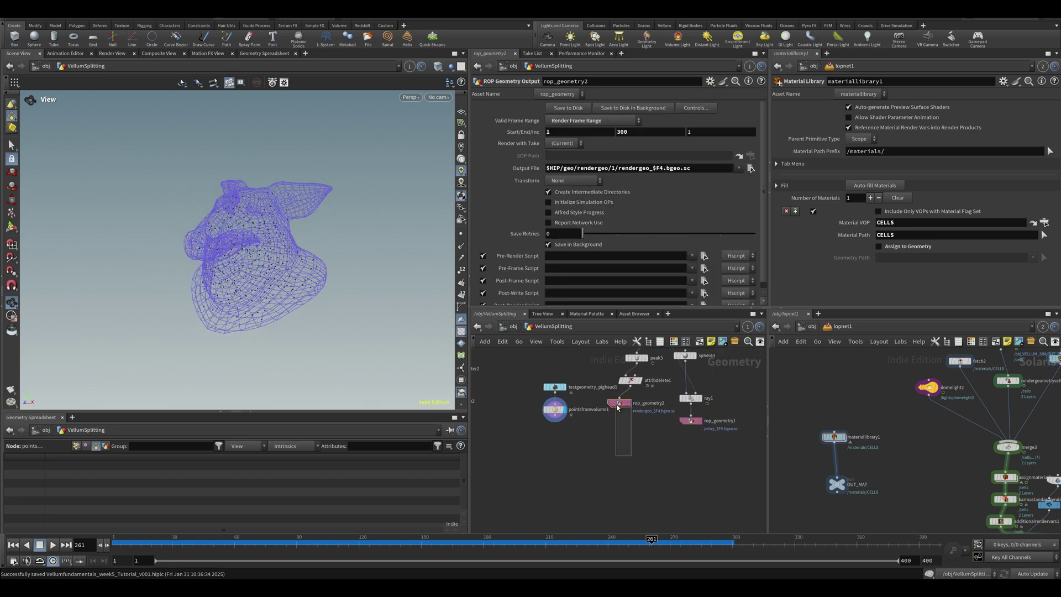
{"action": "left_click_drag", "start_coordinate": [616, 408], "coordinate": [631, 415]}
{"action": "scroll", "coordinate": [530, 402], "scroll_direction": "down", "scroll_amount": 2}
{"action": "middle_click_drag", "start_coordinate": [525, 403], "coordinate": [617, 423]}
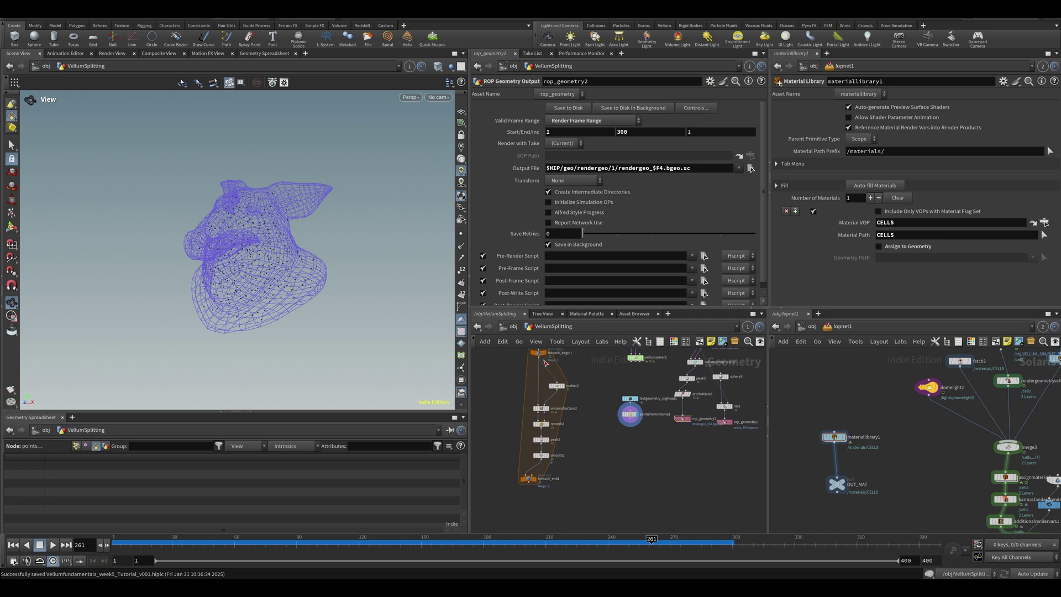
- Add a tvh Initialize Attributes node, connect it after pointsfromvolume1, and display its result
{"action": "scroll", "coordinate": [613, 434], "scroll_direction": "up", "scroll_amount": 3}
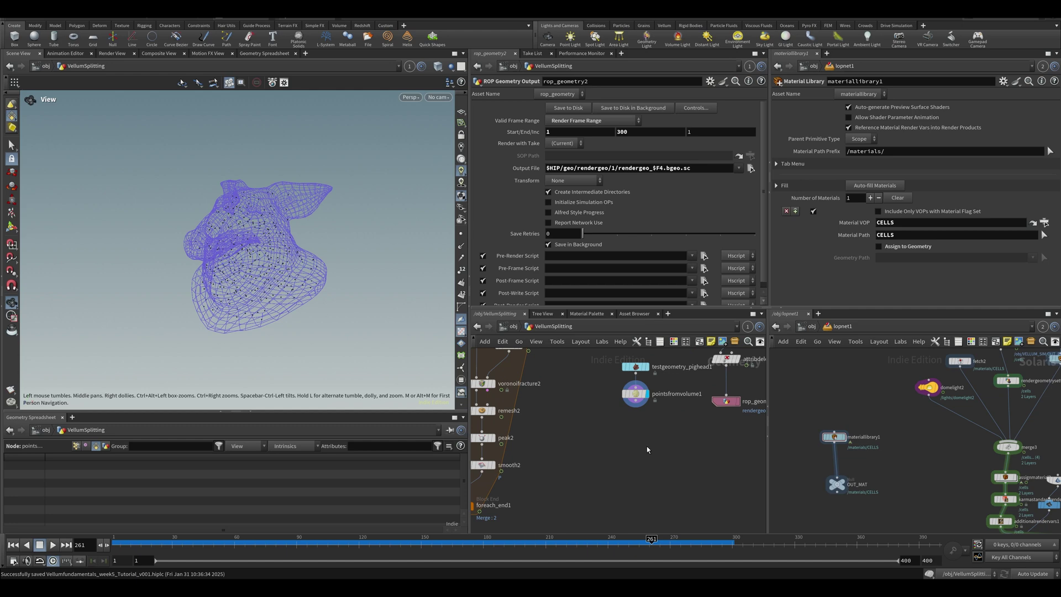
{"action": "key", "text": "Tab"}
{"action": "type", "text": "tvh in"}
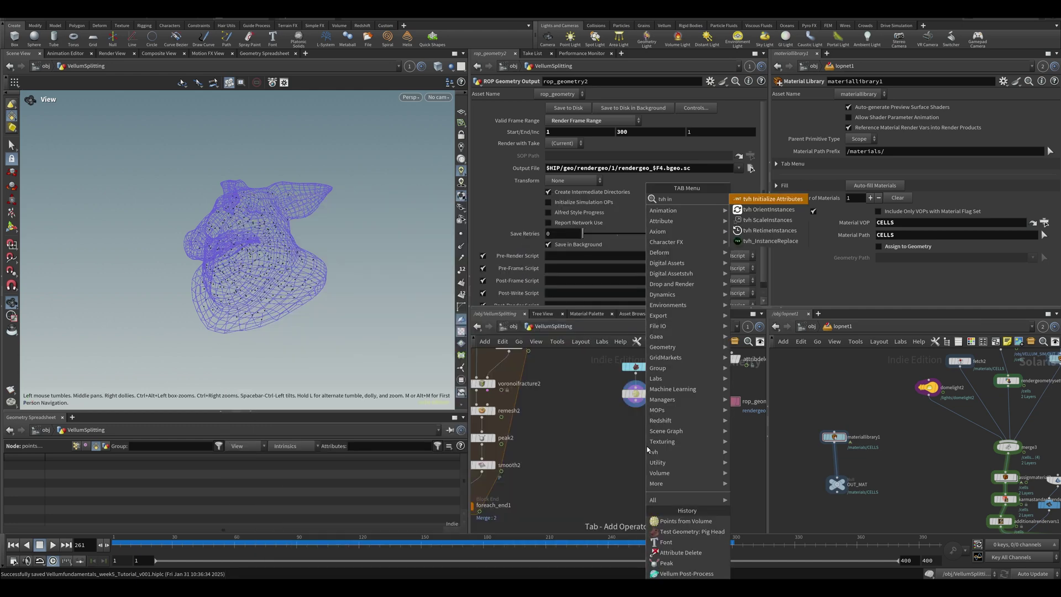
{"action": "key", "text": "Return"}
{"action": "left_click", "coordinate": [506, 525]}
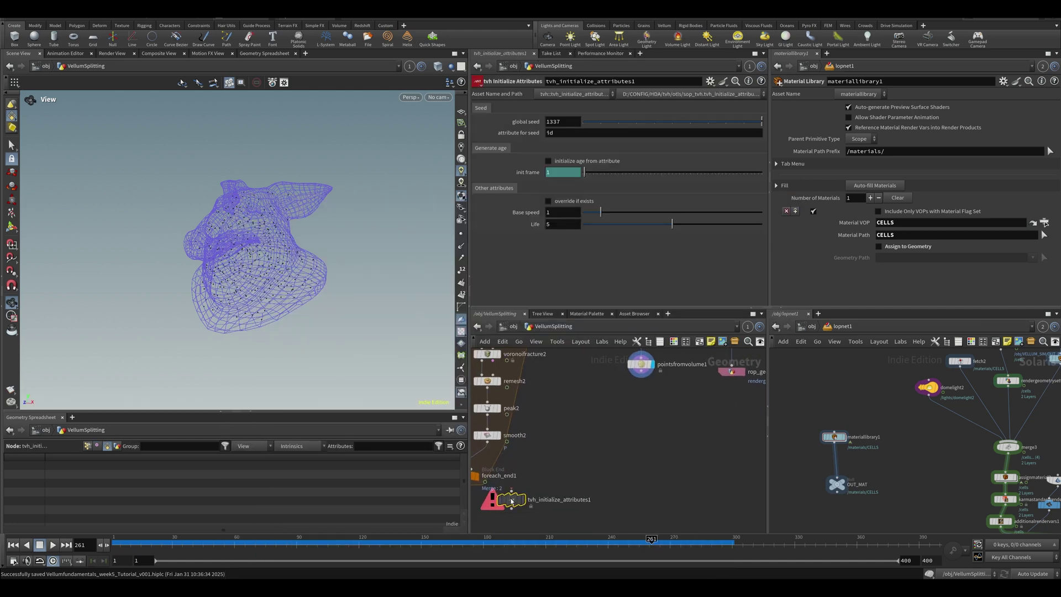
{"action": "left_click_drag", "start_coordinate": [511, 500], "coordinate": [649, 415]}
{"action": "left_click", "coordinate": [641, 371]}
{"action": "left_click", "coordinate": [648, 407]}
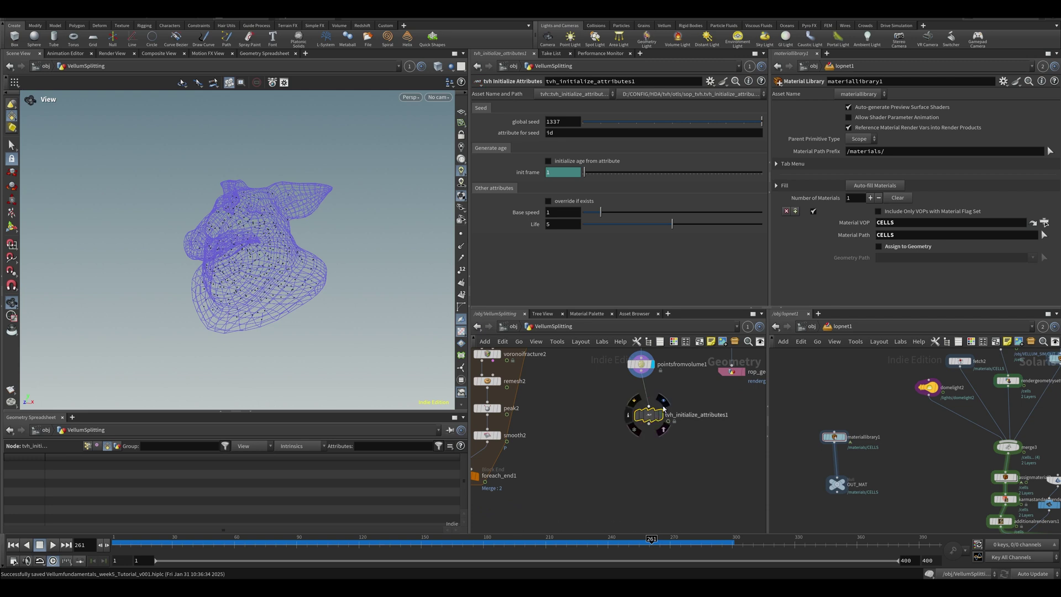
{"action": "left_click", "coordinate": [664, 409]}
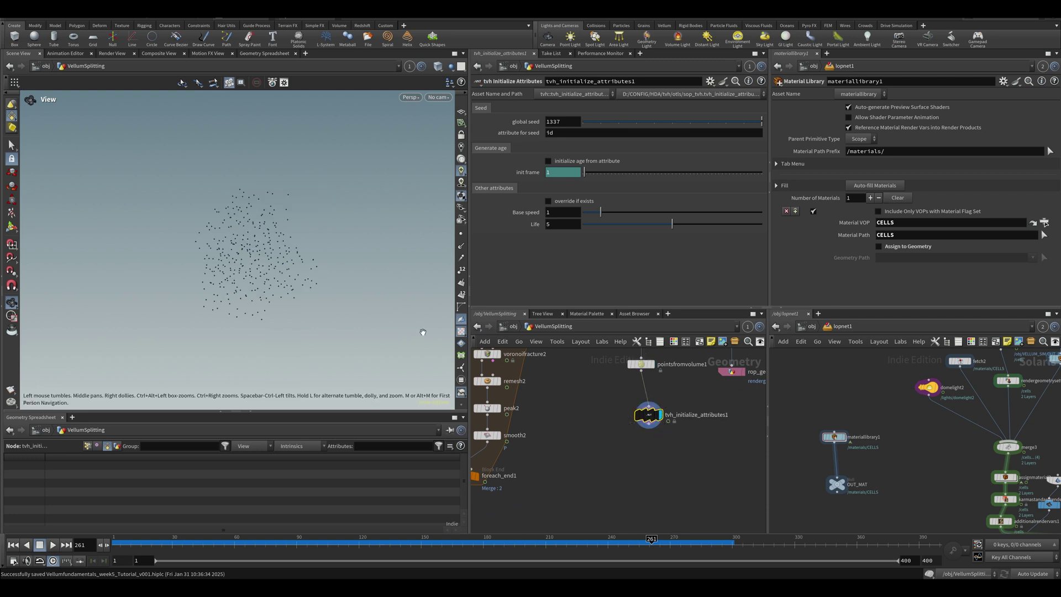
- Examine the initialized point attributes in the spreadsheet at several frames, from frame 1 to frame 98, and save the scene
{"action": "left_click", "coordinate": [87, 446]}
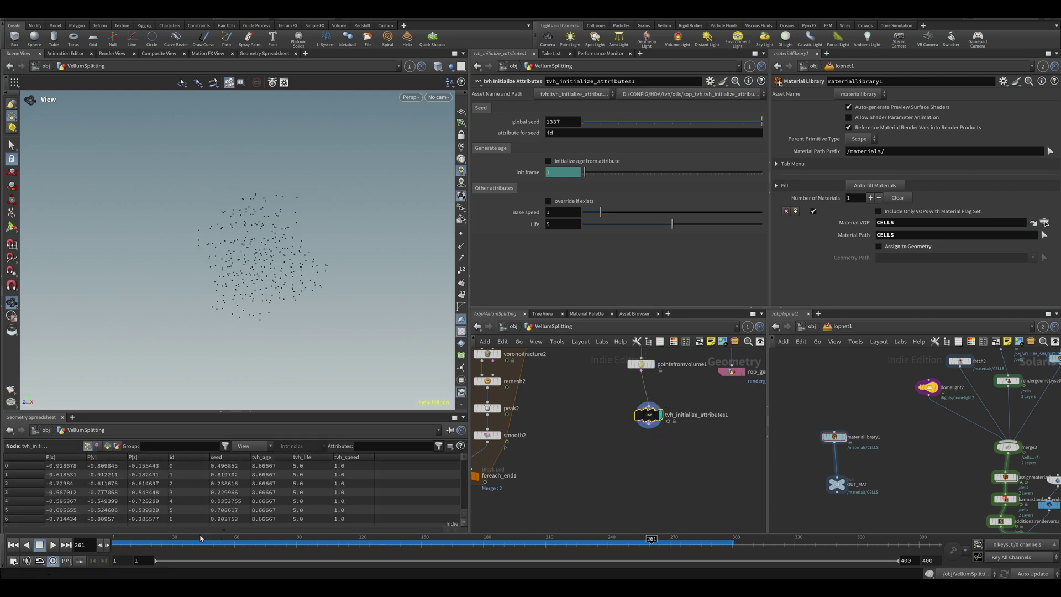
{"action": "left_click", "coordinate": [116, 539]}
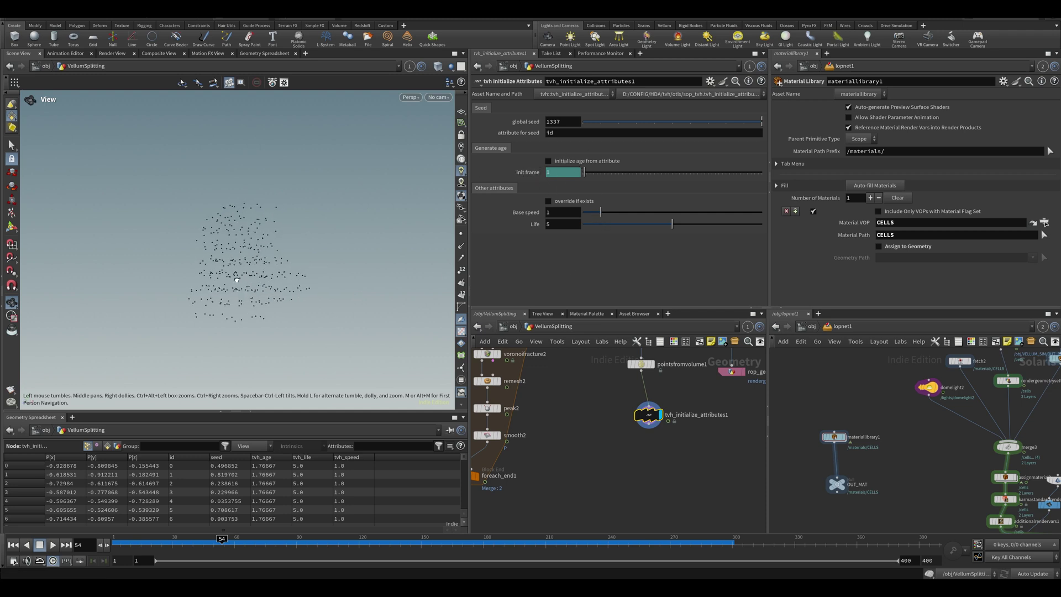
{"action": "left_click", "coordinate": [119, 556]}
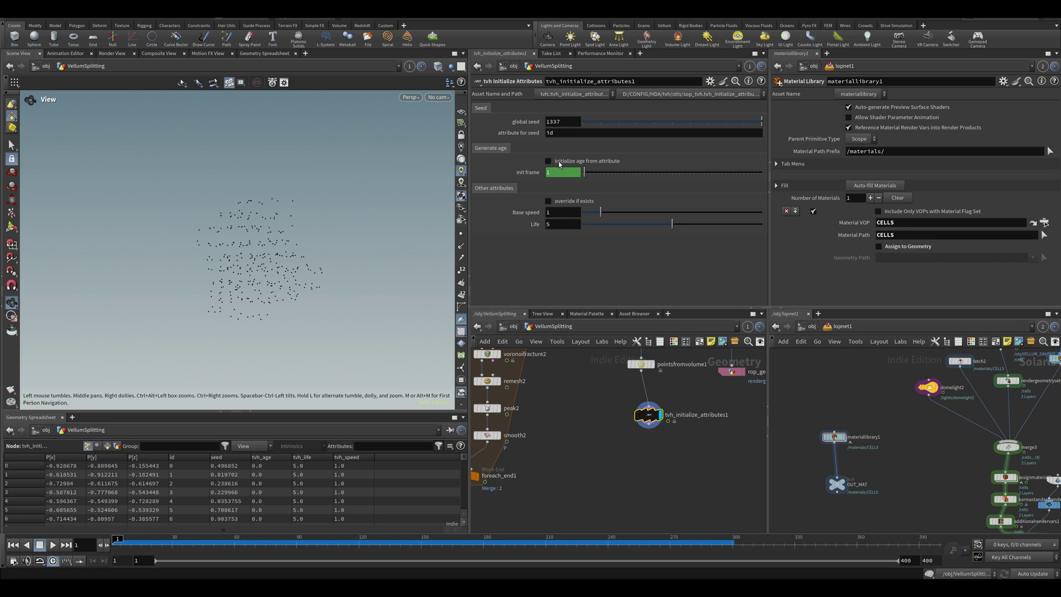
{"action": "left_click_drag", "start_coordinate": [116, 544], "coordinate": [312, 544]}
{"action": "key", "text": "ctrl+s"}
- Append a tvh GeoSequence node to tvh_initialize_attributes1 and display it
{"action": "middle_click_drag", "start_coordinate": [659, 433], "coordinate": [625, 417]}
{"action": "left_click_drag", "start_coordinate": [615, 400], "coordinate": [612, 393]}
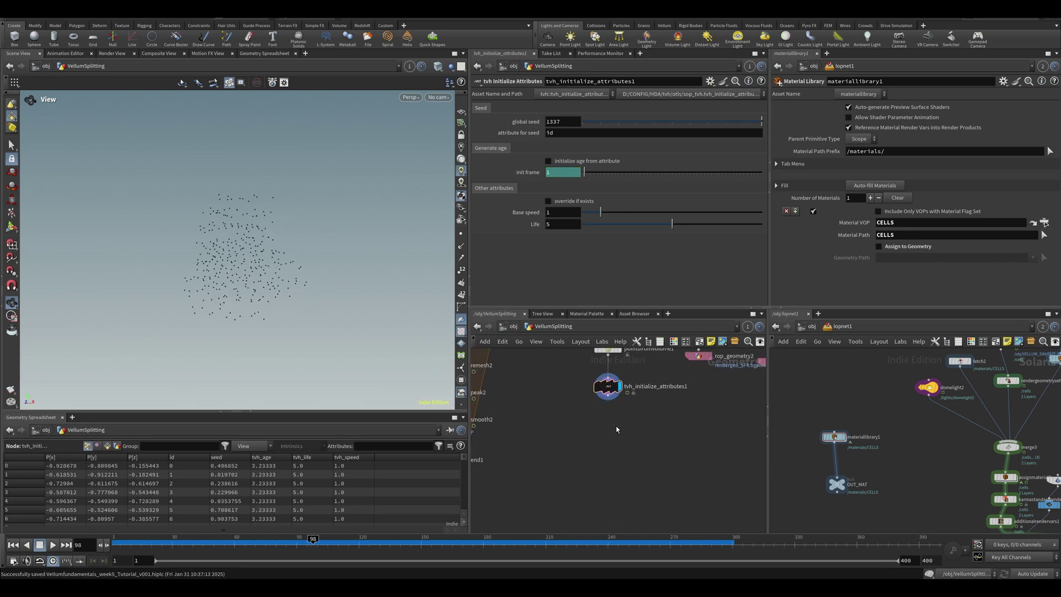
{"action": "key", "text": "Tab"}
{"action": "type", "text": "tvh"}
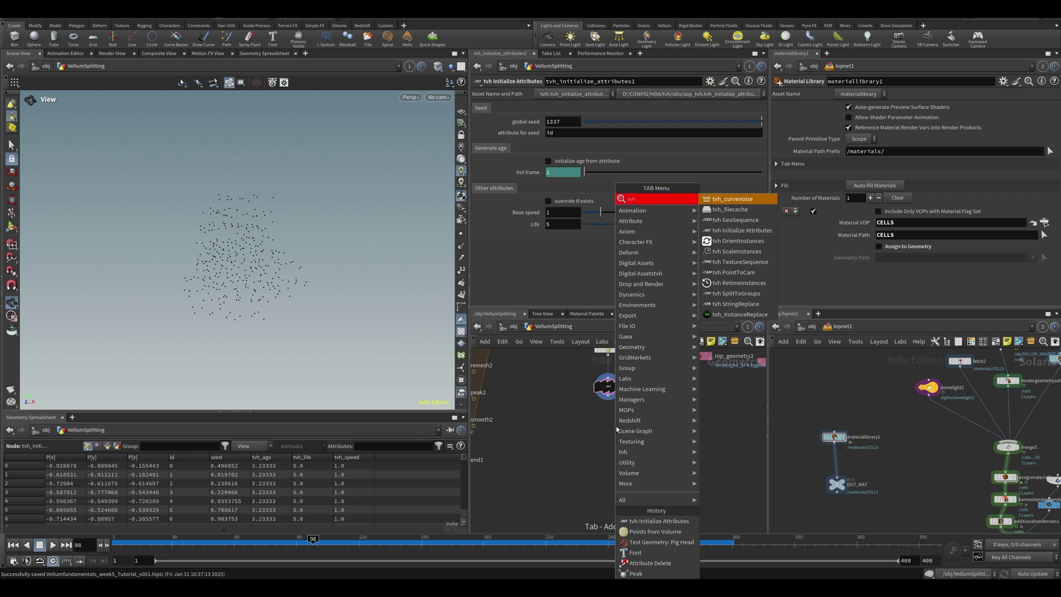
{"action": "type", "text": " g"}
{"action": "key", "text": "Return"}
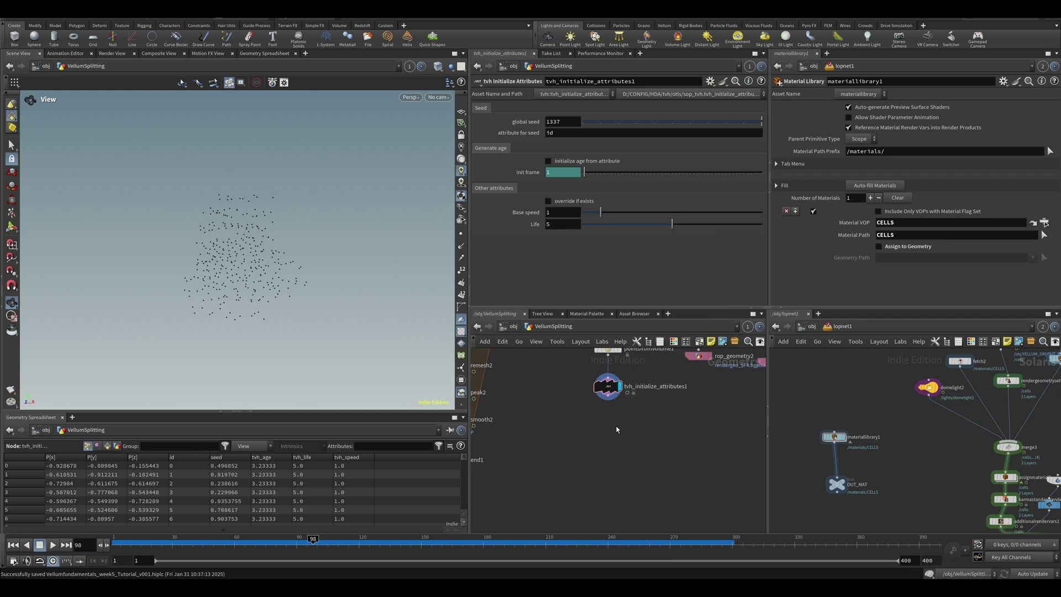
{"action": "left_click", "coordinate": [607, 417]}
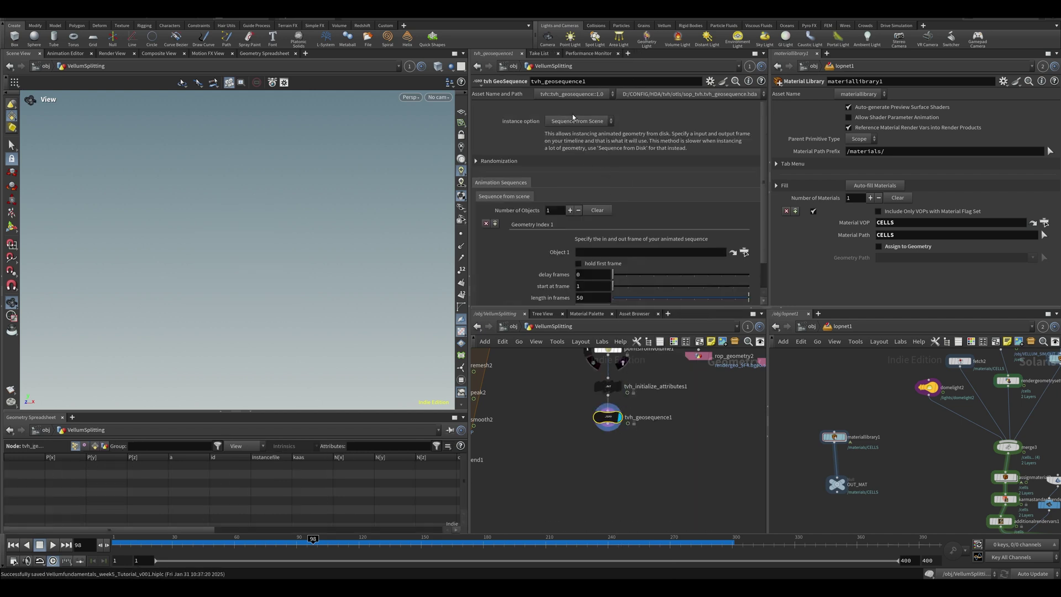
- Set the GeoSequence instance option to Sequence from Disk and add one file sequence entry
{"action": "left_click", "coordinate": [573, 121]}
{"action": "left_click", "coordinate": [387, 249]}
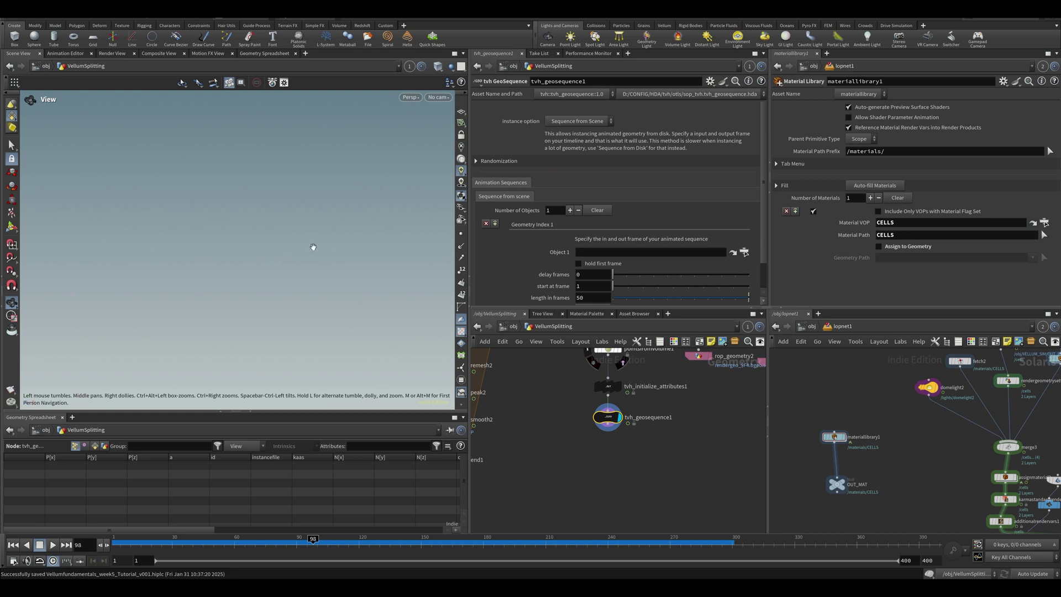
{"action": "left_click", "coordinate": [585, 121]}
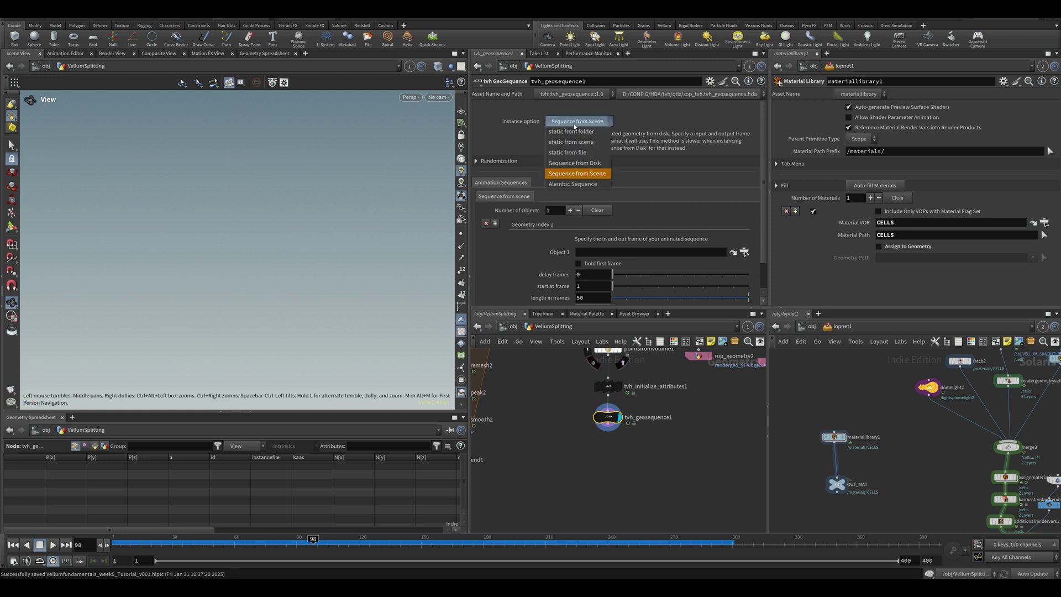
{"action": "left_click", "coordinate": [581, 165]}
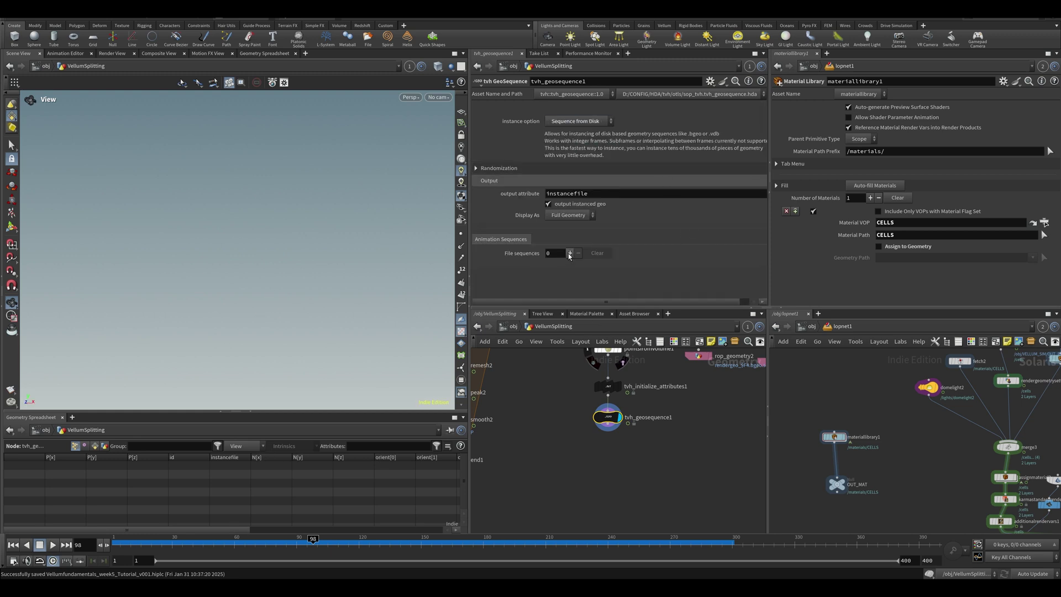
{"action": "left_click", "coordinate": [569, 253]}
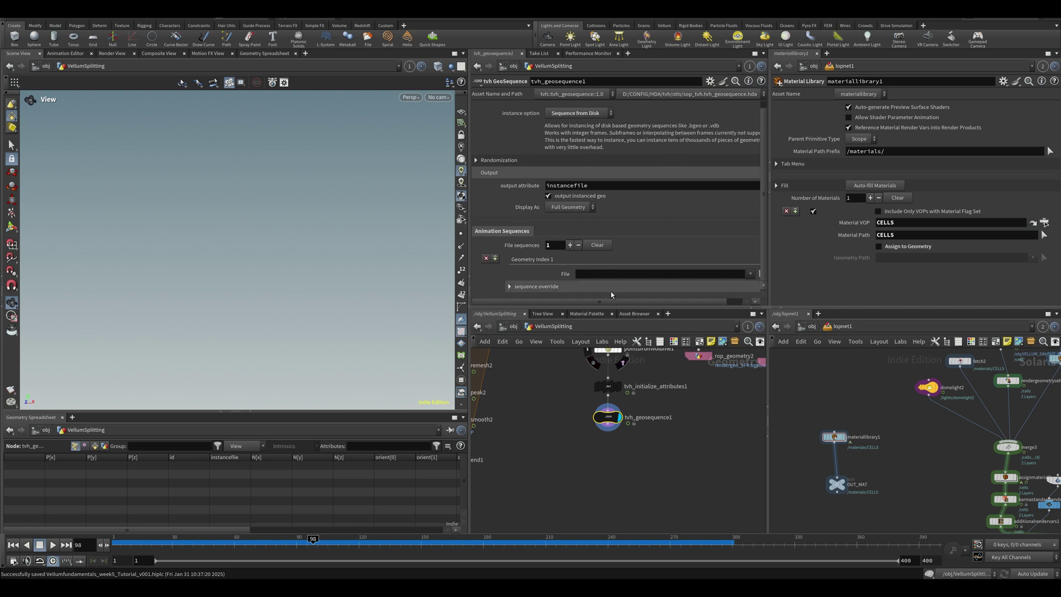
- Load $HIP/geo/rendergeo/1/rendergeo_$F4.bgeo.sc as the geometry file of the sequence entry
{"action": "left_click", "coordinate": [745, 274]}
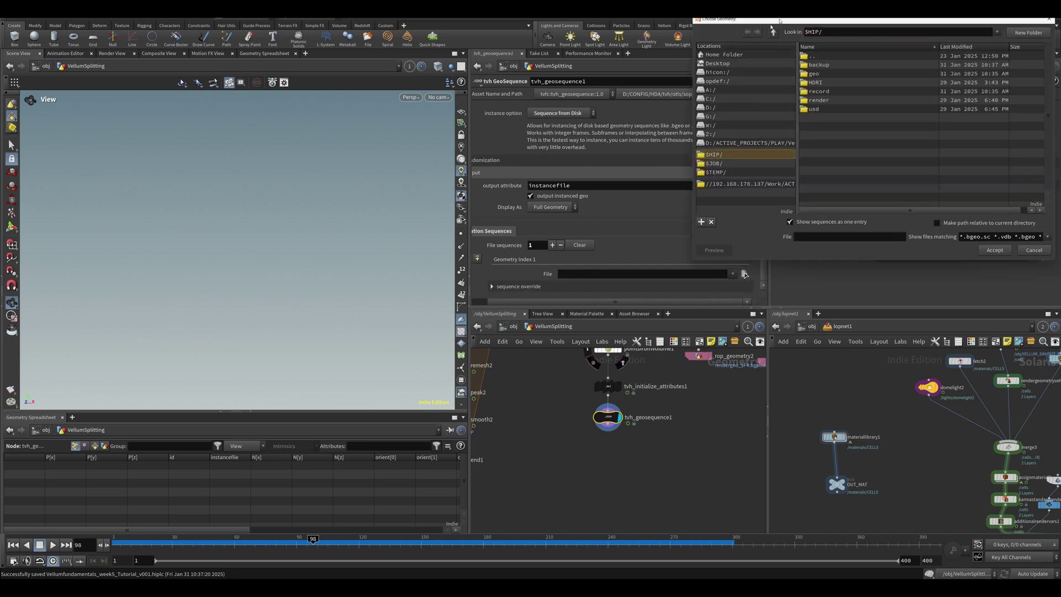
{"action": "double_click", "coordinate": [479, 243]}
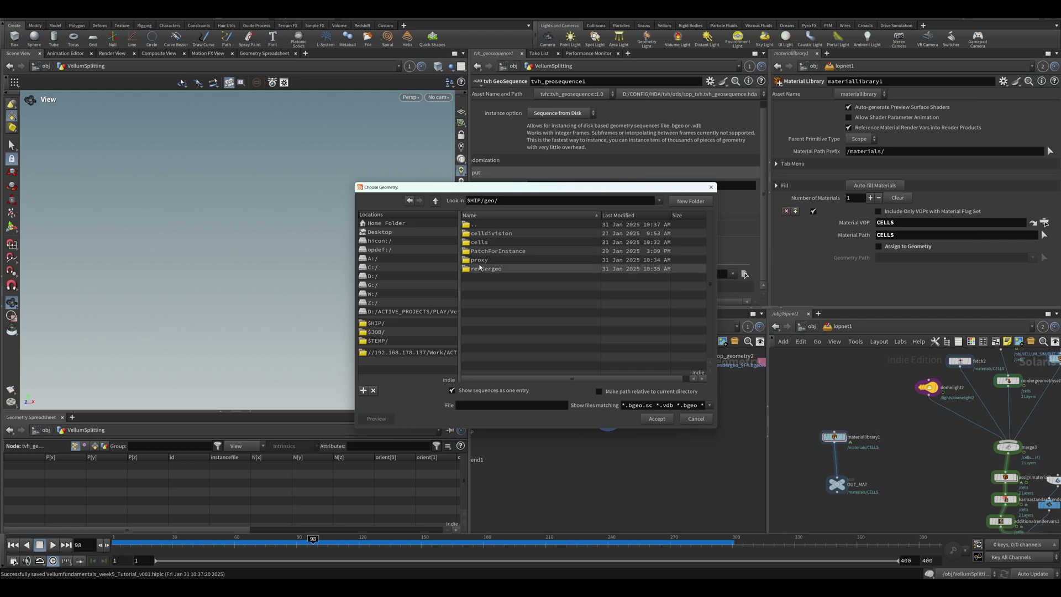
{"action": "double_click", "coordinate": [478, 268]}
{"action": "double_click", "coordinate": [480, 234]}
{"action": "double_click", "coordinate": [480, 234]}
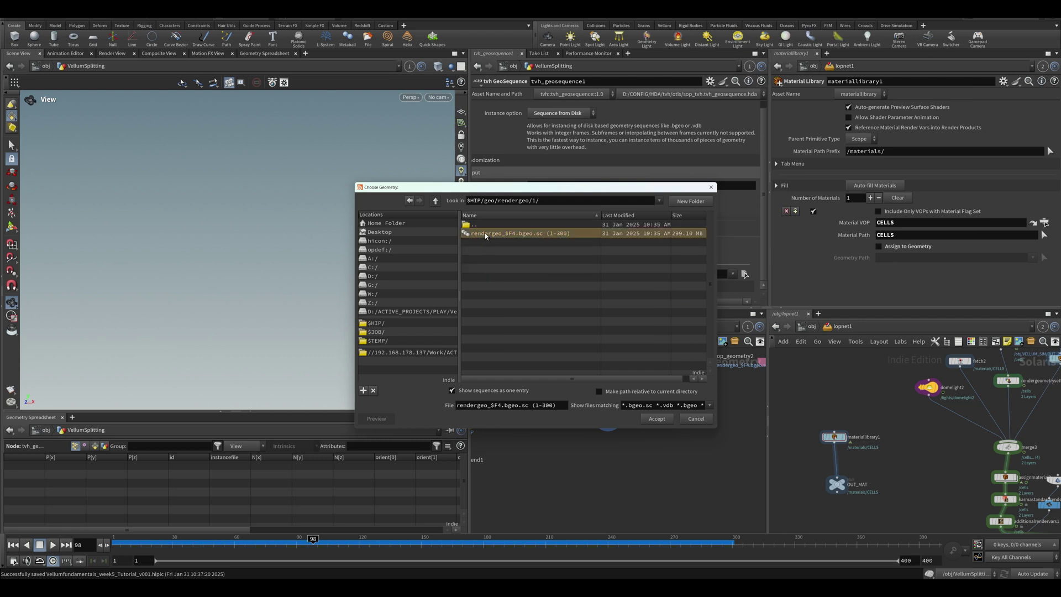
- Insert a tvh ScaleInstances node before the GeoSequence with pscale global 0.12 and min 0.48, and inspect the scaled instances
{"action": "scroll", "coordinate": [306, 294], "scroll_direction": "down", "scroll_amount": 5}
{"action": "scroll", "coordinate": [609, 391], "scroll_direction": "up", "scroll_amount": 5}
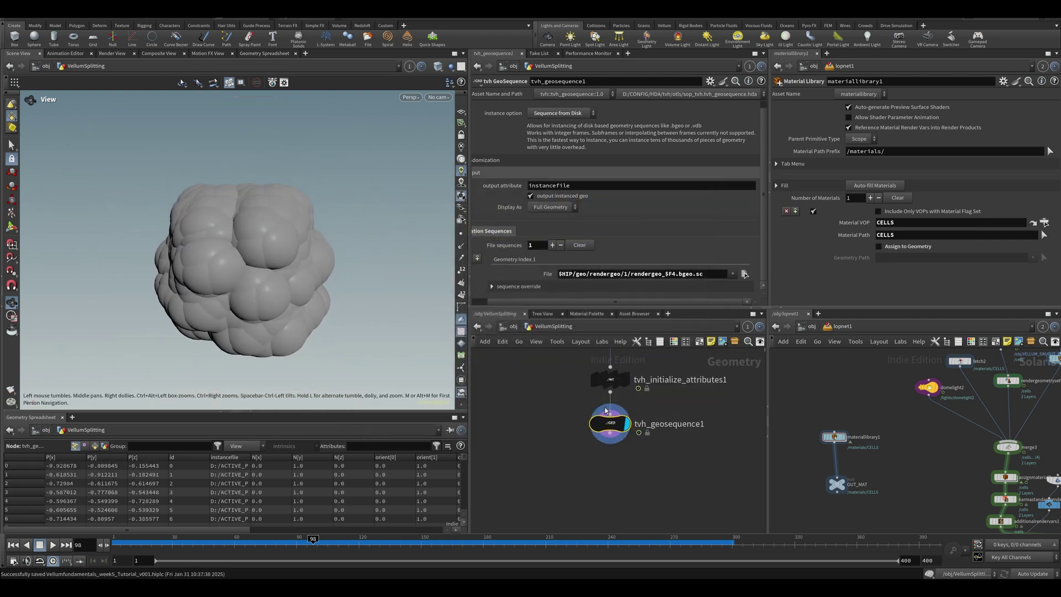
{"action": "key", "text": "Tab"}
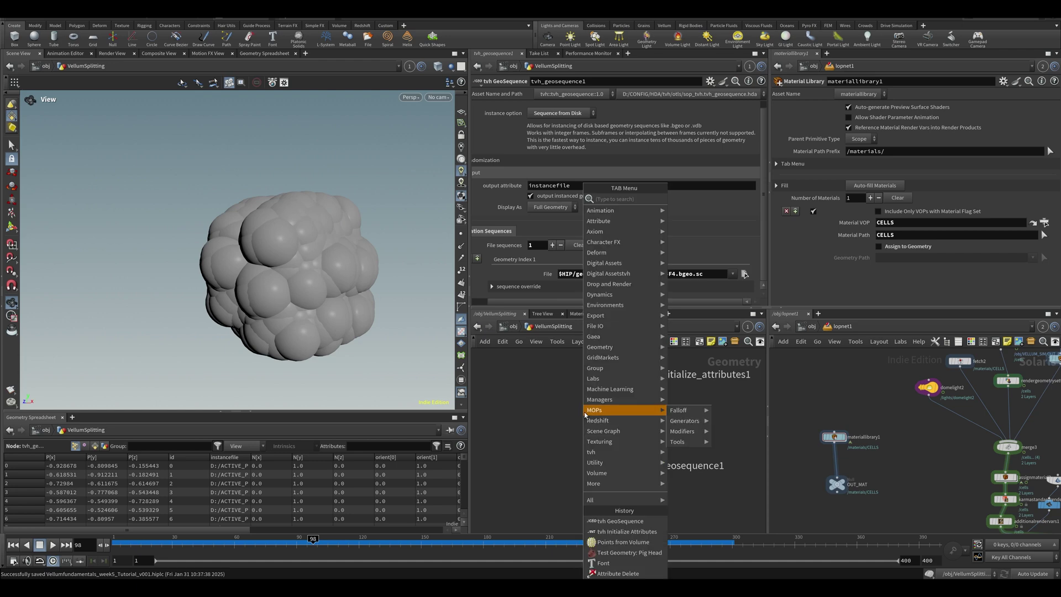
{"action": "type", "text": "tvh sc"}
{"action": "key", "text": "Return"}
{"action": "left_click", "coordinate": [584, 412]}
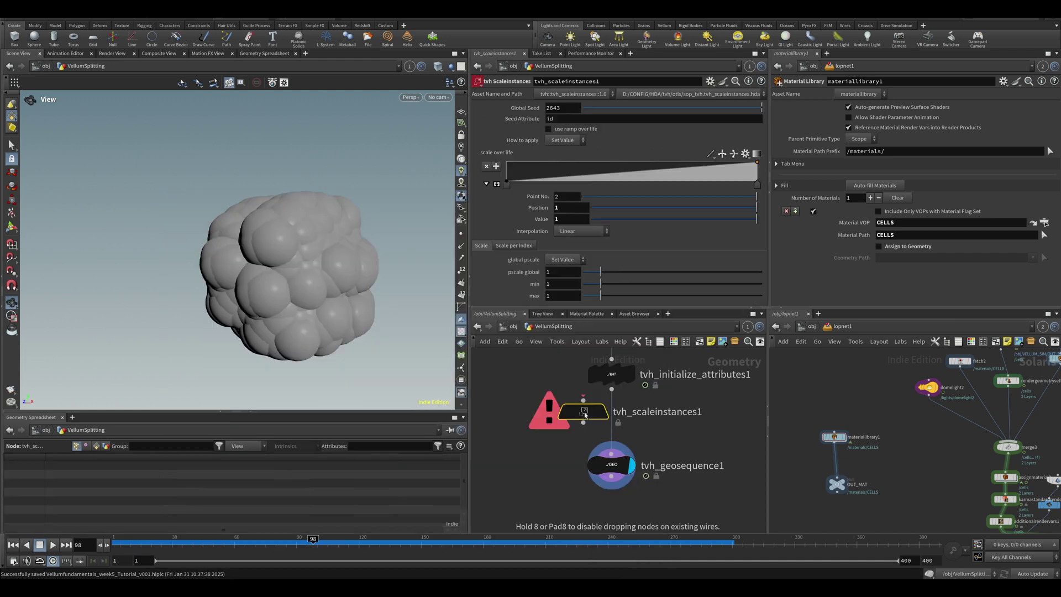
{"action": "left_click_drag", "start_coordinate": [585, 412], "coordinate": [623, 424]}
{"action": "left_click_drag", "start_coordinate": [590, 271], "coordinate": [592, 289]}
{"action": "scroll", "coordinate": [278, 275], "scroll_direction": "up", "scroll_amount": 5}
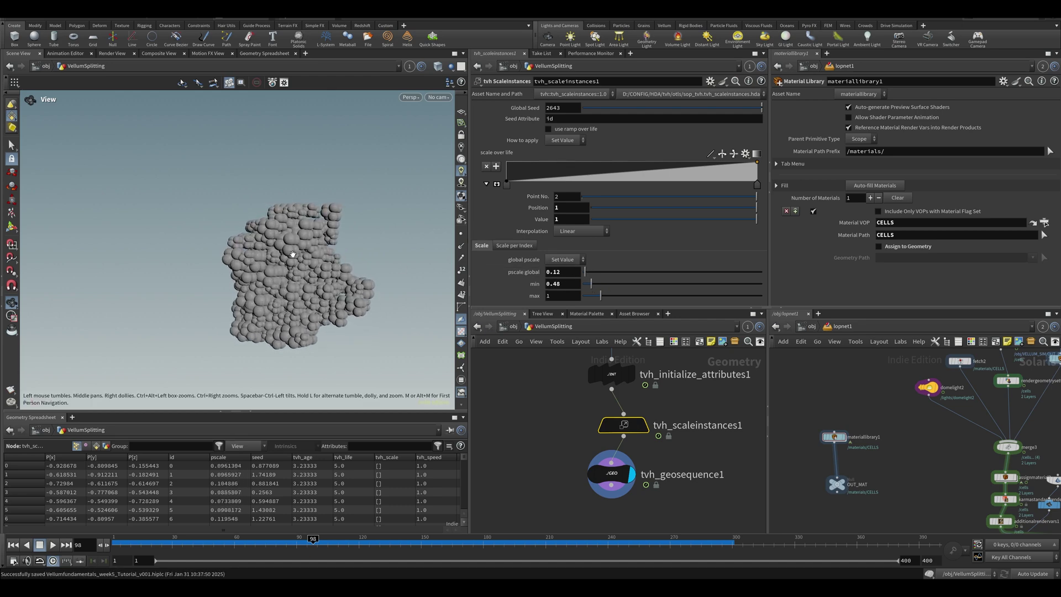
{"action": "scroll", "coordinate": [289, 256], "scroll_direction": "up", "scroll_amount": 2}
{"action": "mouse_move", "coordinate": [289, 255]}
{"action": "left_mouse_down"}
{"action": "mouse_move", "coordinate": [348, 266]}
{"action": "mouse_move", "coordinate": [216, 262]}
{"action": "mouse_move", "coordinate": [302, 268]}
{"action": "left_mouse_up"}
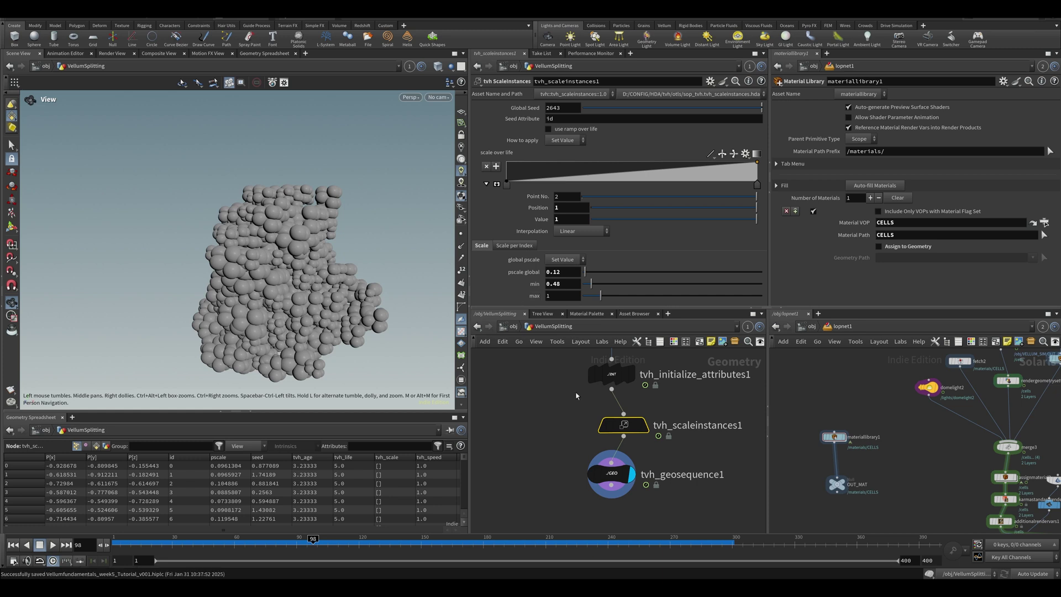
- Set pointsfromvolume1's Point Separation to 0.12, save the scene, and set tvh_scaleinstances1's pscale global to 0.07
{"action": "scroll", "coordinate": [576, 394], "scroll_direction": "down", "scroll_amount": 3}
{"action": "middle_click_drag", "start_coordinate": [576, 375], "coordinate": [561, 436]}
{"action": "left_click", "coordinate": [582, 398]}
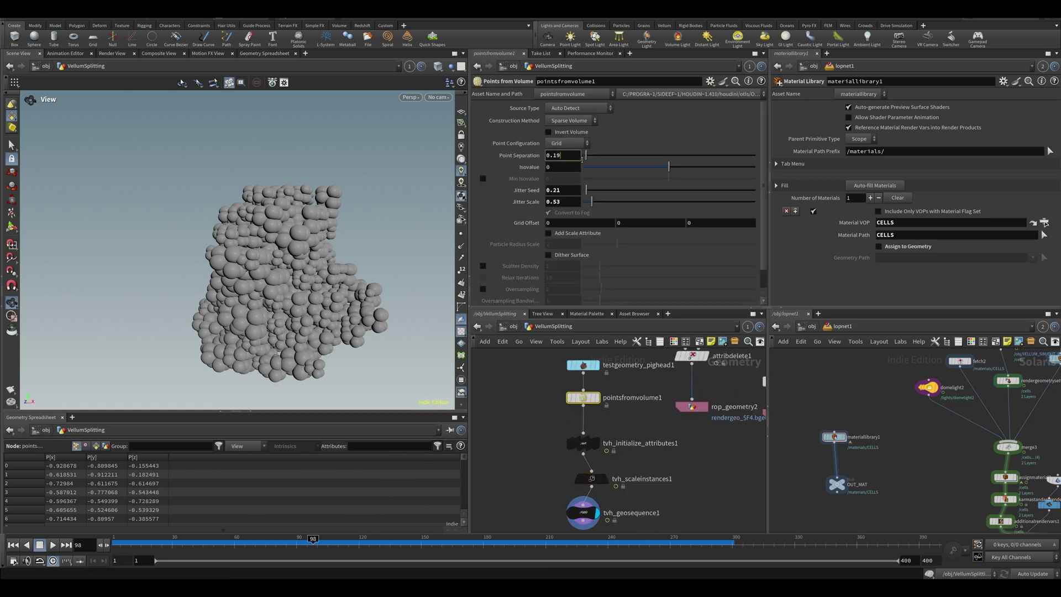
{"action": "key", "text": "ctrl+s"}
{"action": "middle_click_drag", "start_coordinate": [535, 457], "coordinate": [525, 434]}
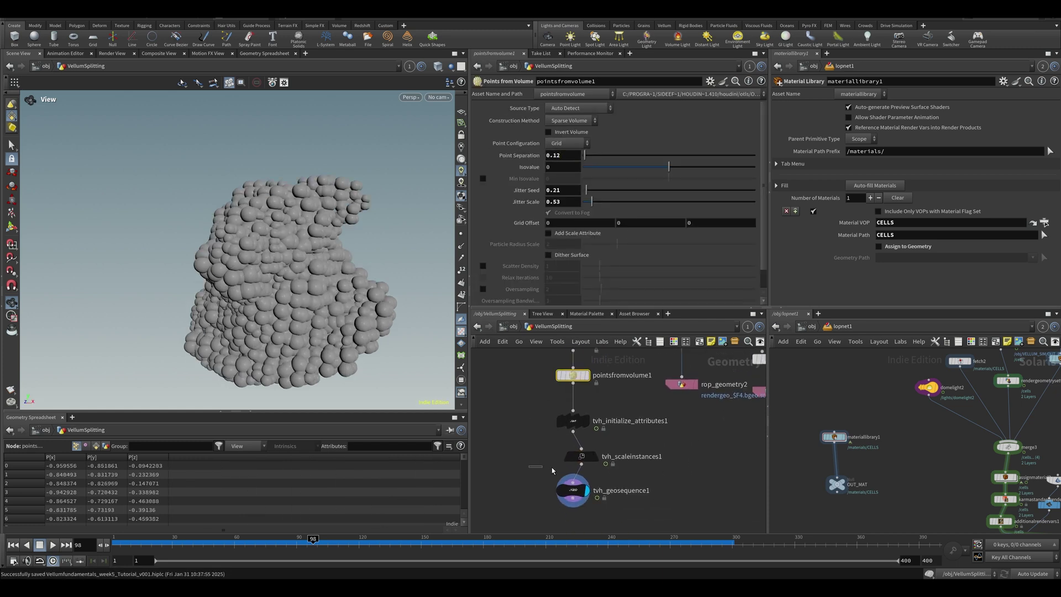
{"action": "left_click", "coordinate": [589, 457]}
{"action": "middle_click_drag", "start_coordinate": [574, 272], "coordinate": [547, 302]}
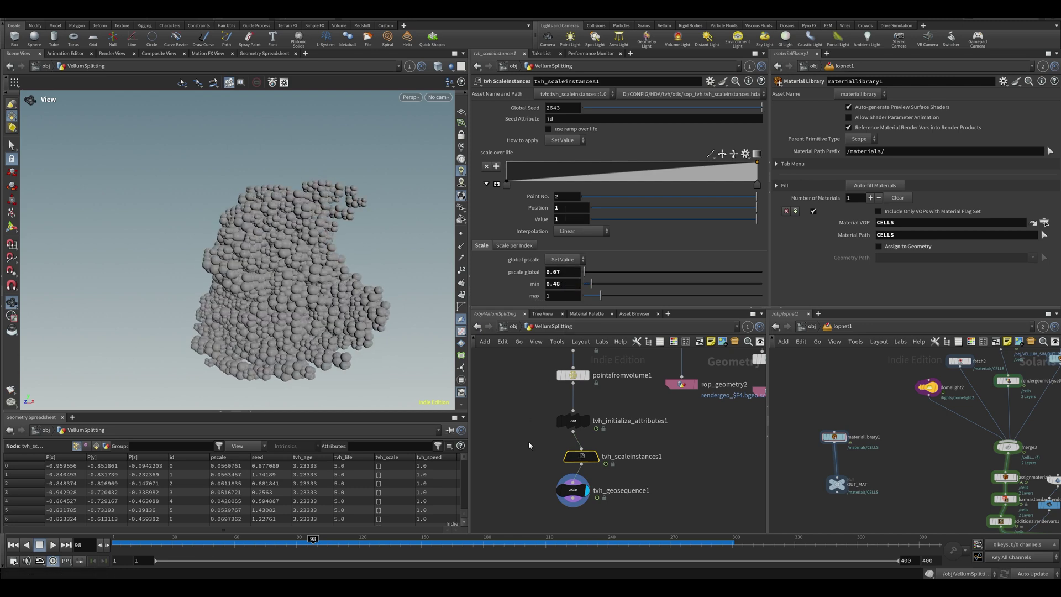
- Try rotating the instances with a tvh OrientInstances node at min 141.1, max 89.4 and overall 212.8, and delete that node
{"action": "key", "text": "Tab"}
{"action": "type", "text": "tvh or"}
{"action": "key", "text": "Return"}
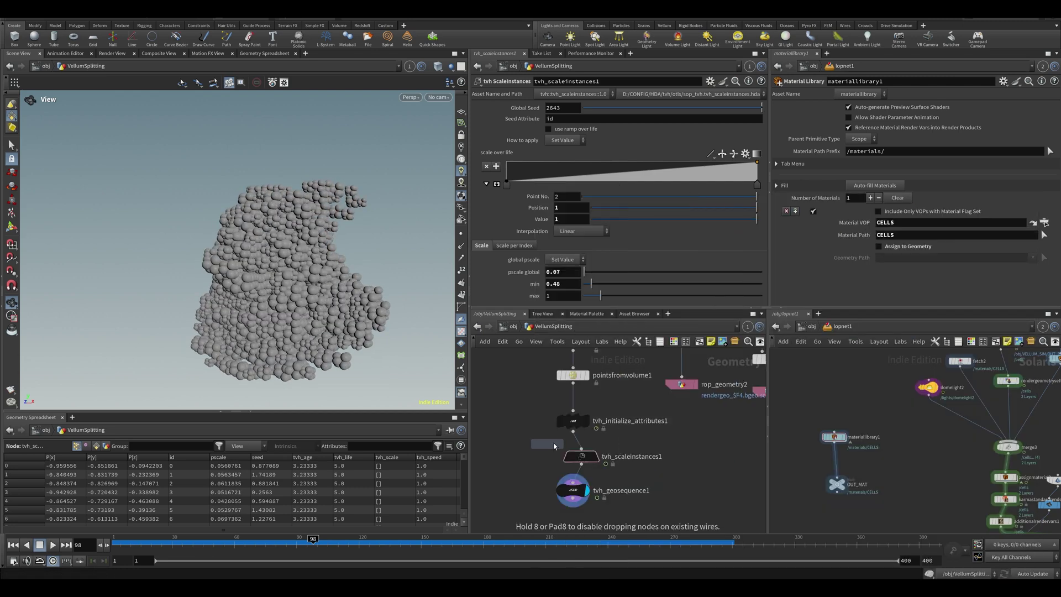
{"action": "left_click", "coordinate": [539, 448]}
{"action": "left_click_drag", "start_coordinate": [543, 451], "coordinate": [578, 484]}
{"action": "middle_click_drag", "start_coordinate": [515, 430], "coordinate": [513, 385]}
{"action": "left_click_drag", "start_coordinate": [586, 171], "coordinate": [652, 160]}
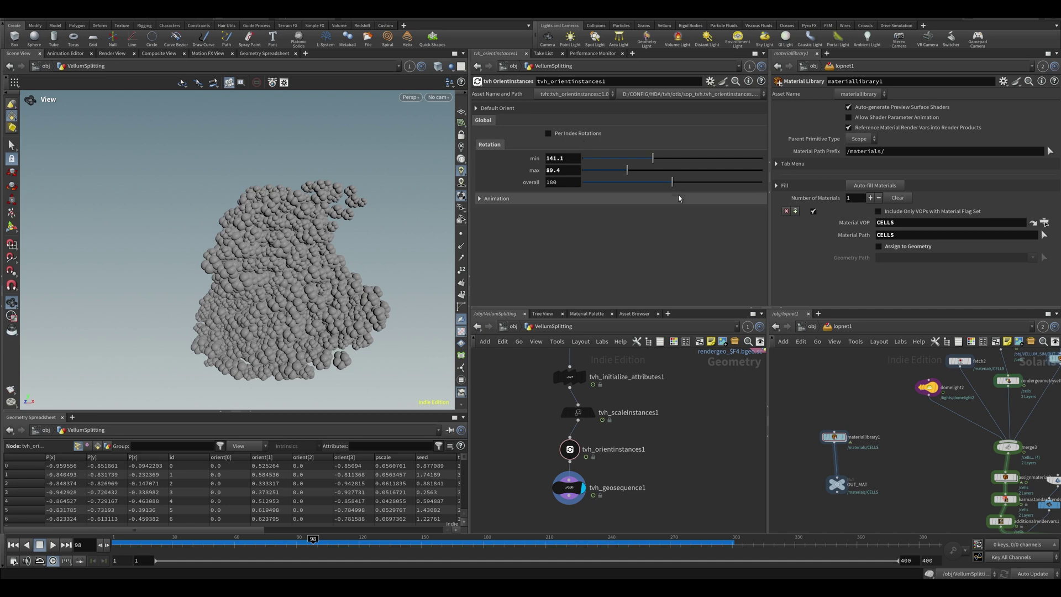
{"action": "left_click_drag", "start_coordinate": [672, 183], "coordinate": [691, 183]}
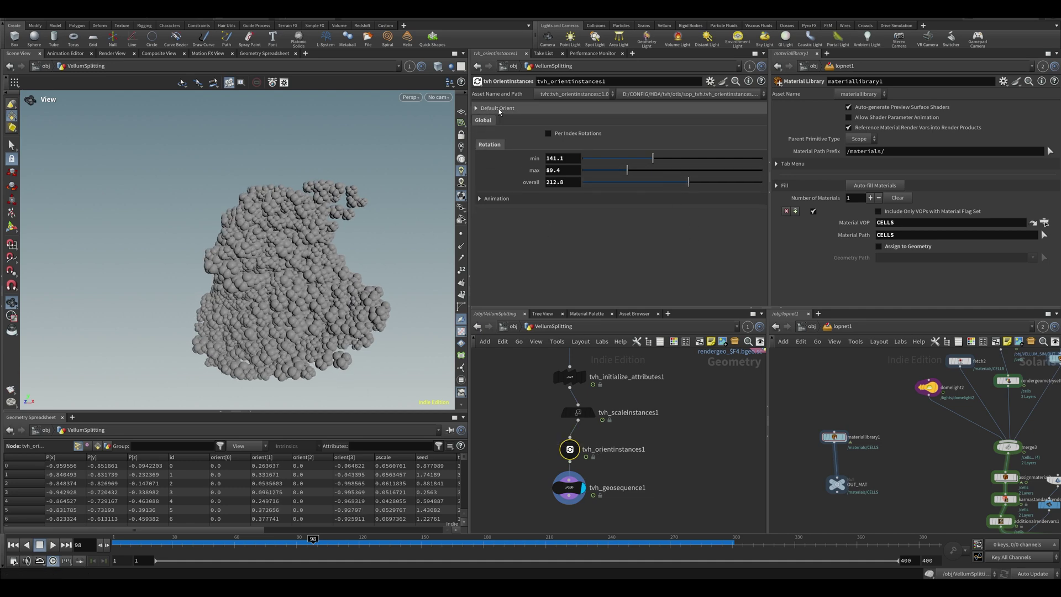
{"action": "key", "text": "Delete"}
- Insert an Attribute Randomize node between scaling and GeoSequence with Attribute Name orient and 4 Dimensions, and save the scene
{"action": "key", "text": "Tab"}
{"action": "type", "text": "arand"}
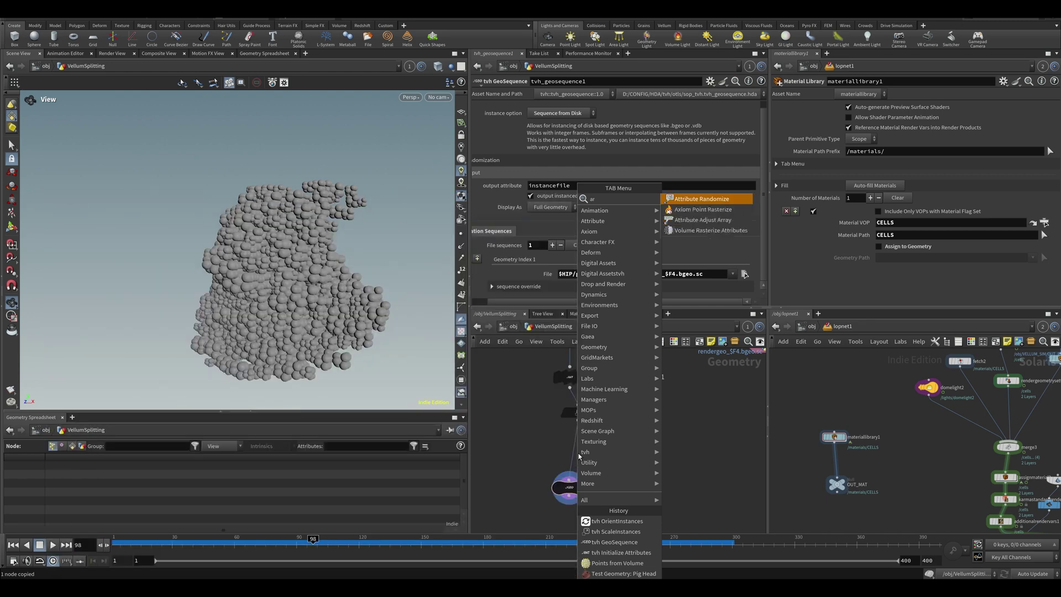
{"action": "key", "text": "Return"}
{"action": "left_click", "coordinate": [578, 454]}
{"action": "left_click", "coordinate": [571, 449]}
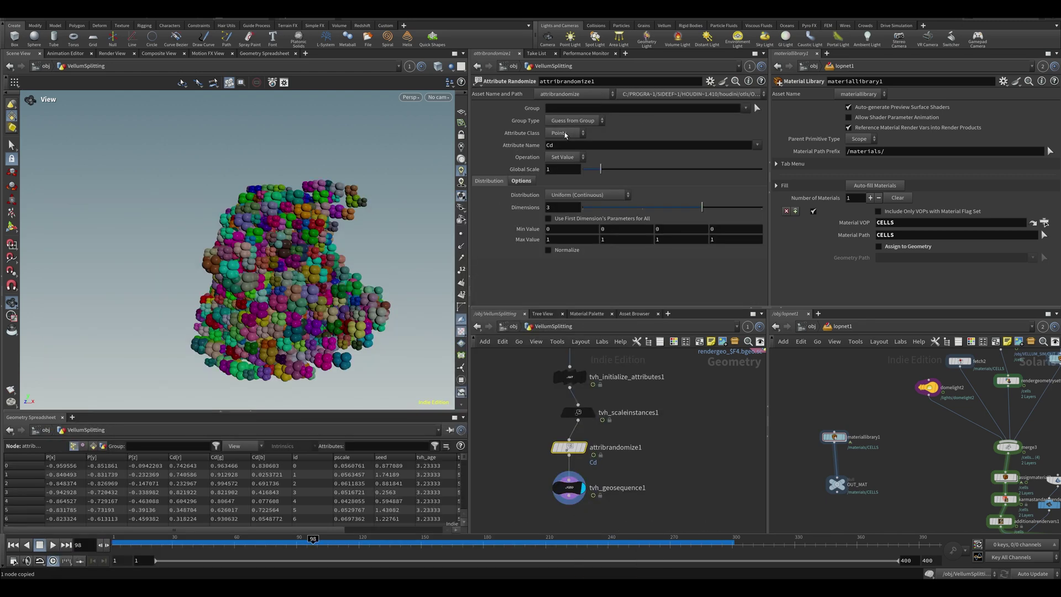
{"action": "type", "text": "orient"}
{"action": "key", "text": "Return"}
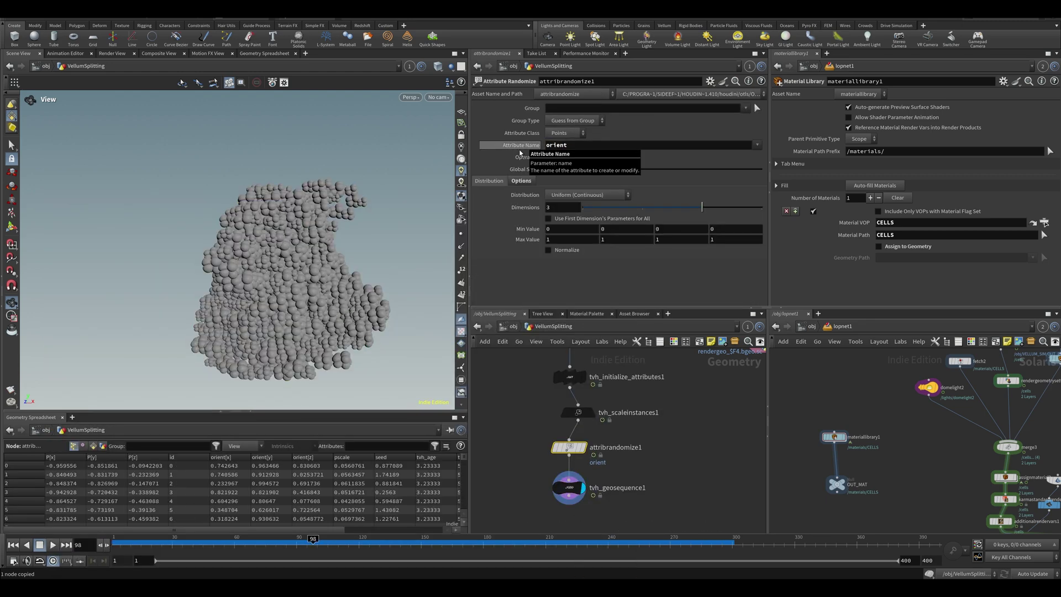
{"action": "key", "text": "ctrl+s"}
{"action": "left_click", "coordinate": [761, 207]}
- Inspect the randomly oriented cell instances up close and scrub the timeline to frame 284
{"action": "scroll", "coordinate": [301, 259], "scroll_direction": "up", "scroll_amount": 5}
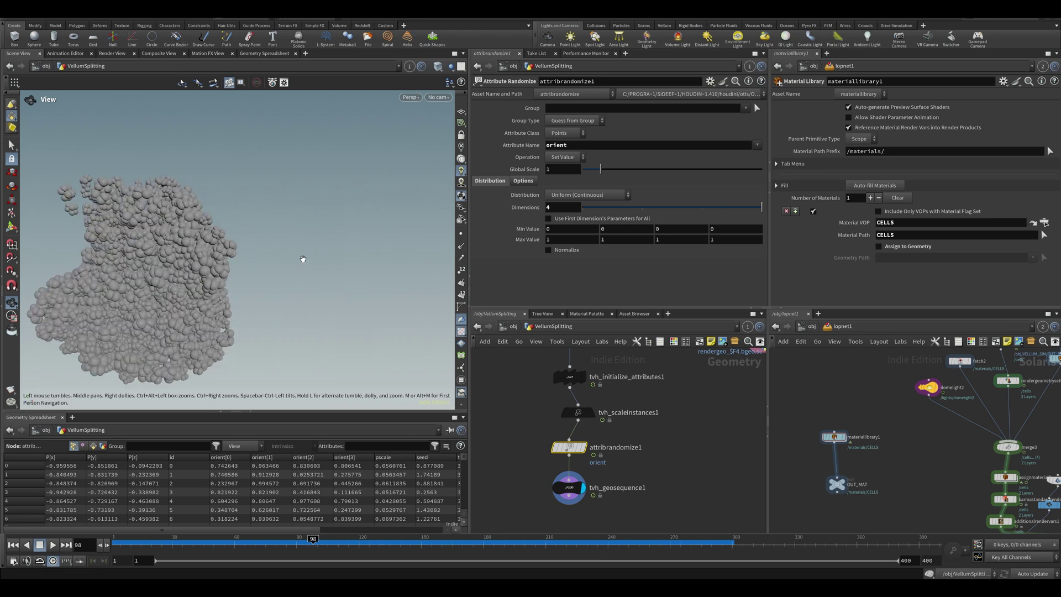
{"action": "left_click_drag", "start_coordinate": [295, 283], "coordinate": [206, 282]}
{"action": "left_click_drag", "start_coordinate": [157, 545], "coordinate": [698, 544]}
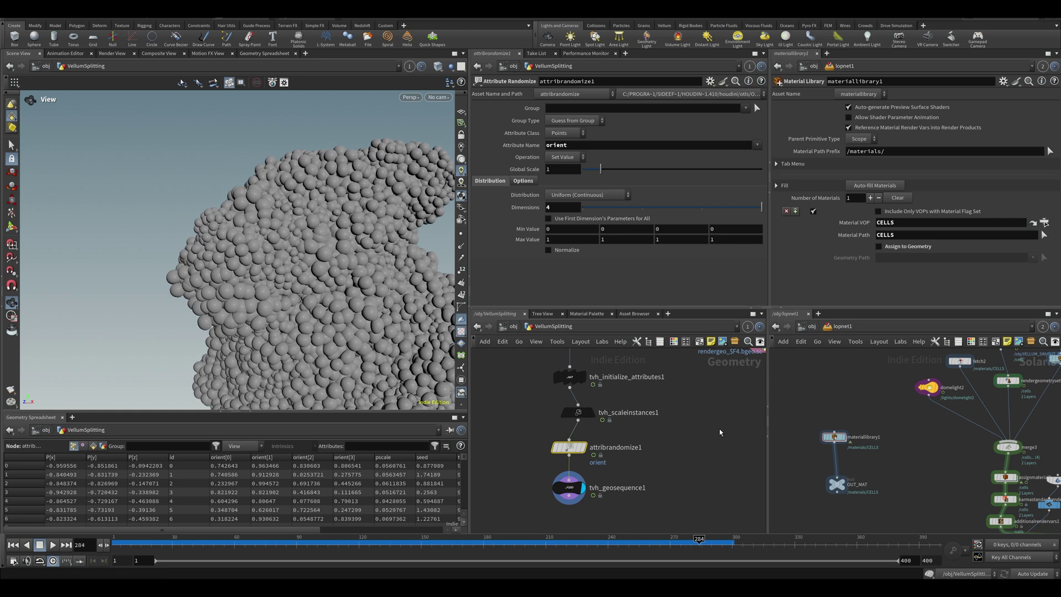
- Insert a Transform node between attribdelete1 and rop_geometry2
{"action": "scroll", "coordinate": [681, 422], "scroll_direction": "down", "scroll_amount": 3}
{"action": "scroll", "coordinate": [682, 422], "scroll_direction": "up", "scroll_amount": 3}
{"action": "middle_click_drag", "start_coordinate": [682, 422], "coordinate": [671, 470]}
{"action": "left_click", "coordinate": [639, 385]}
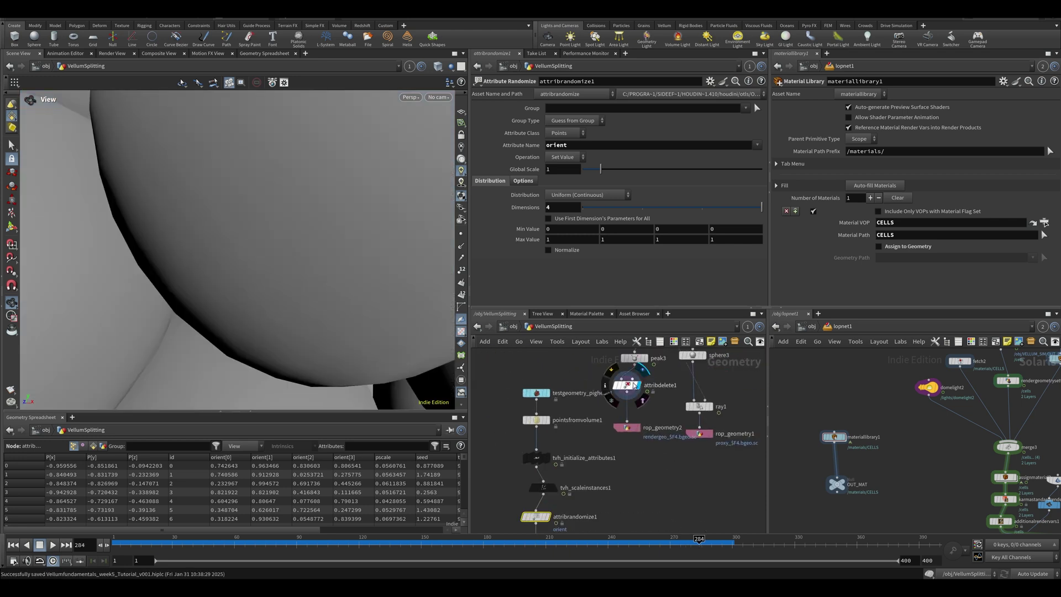
{"action": "left_click", "coordinate": [627, 385]}
{"action": "scroll", "coordinate": [326, 287], "scroll_direction": "down", "scroll_amount": 10}
{"action": "left_click_drag", "start_coordinate": [142, 545], "coordinate": [114, 545]}
{"action": "scroll", "coordinate": [637, 399], "scroll_direction": "up", "scroll_amount": 1}
{"action": "key", "text": "Tab"}
{"action": "type", "text": "tran"}
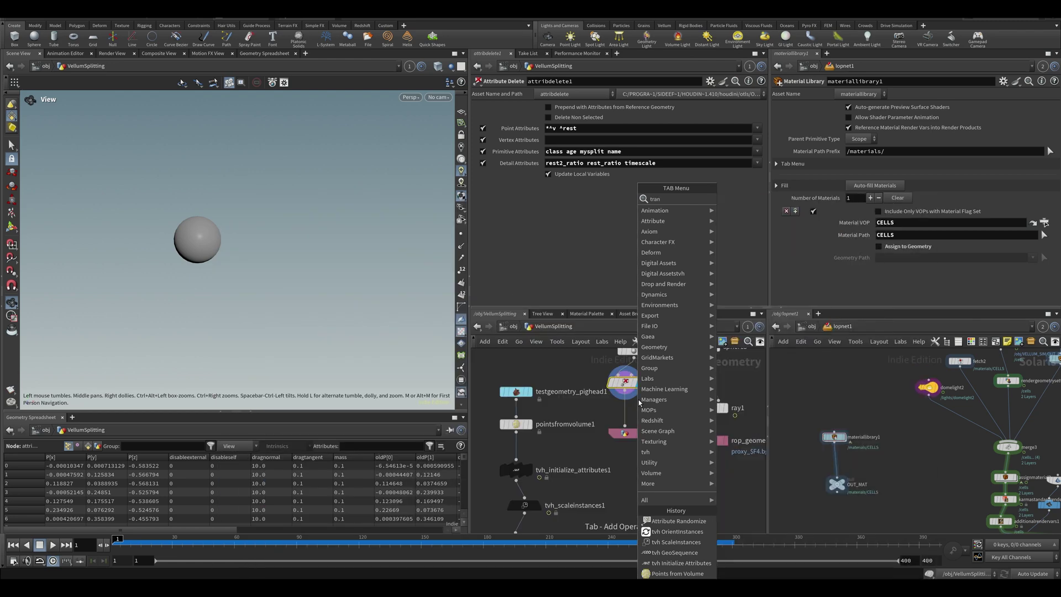
{"action": "key", "text": "Return"}
{"action": "left_click", "coordinate": [607, 415]}
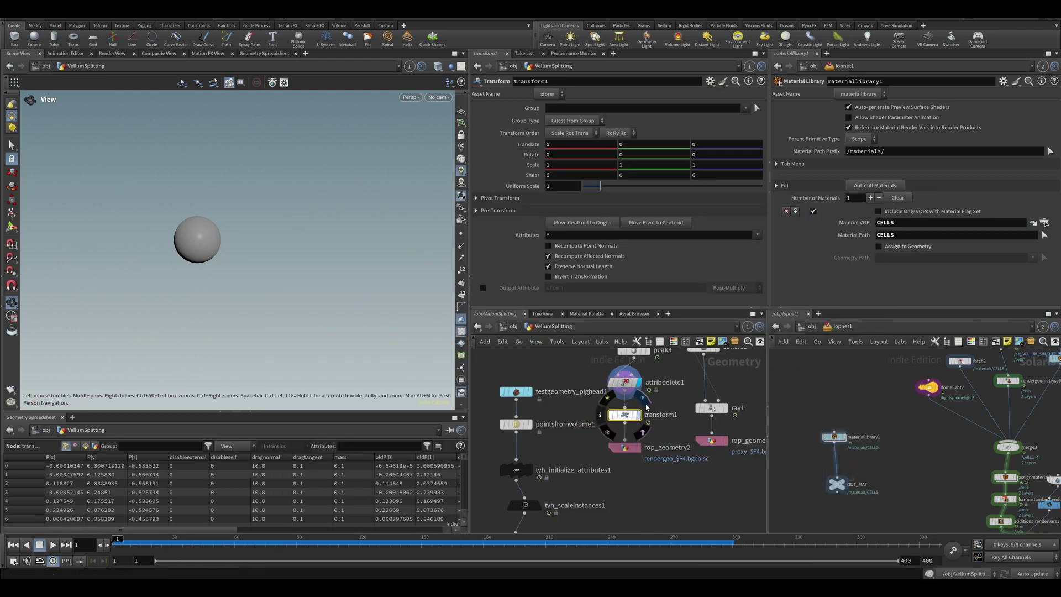
- Display transform1, keyframe its Uniform Scale from 0 at frame 5 to 1 at frame 23, and save the scene
{"action": "left_click", "coordinate": [636, 414]}
{"action": "left_click_drag", "start_coordinate": [117, 539], "coordinate": [159, 539]}
{"action": "left_click", "coordinate": [529, 186], "text": "alt"}
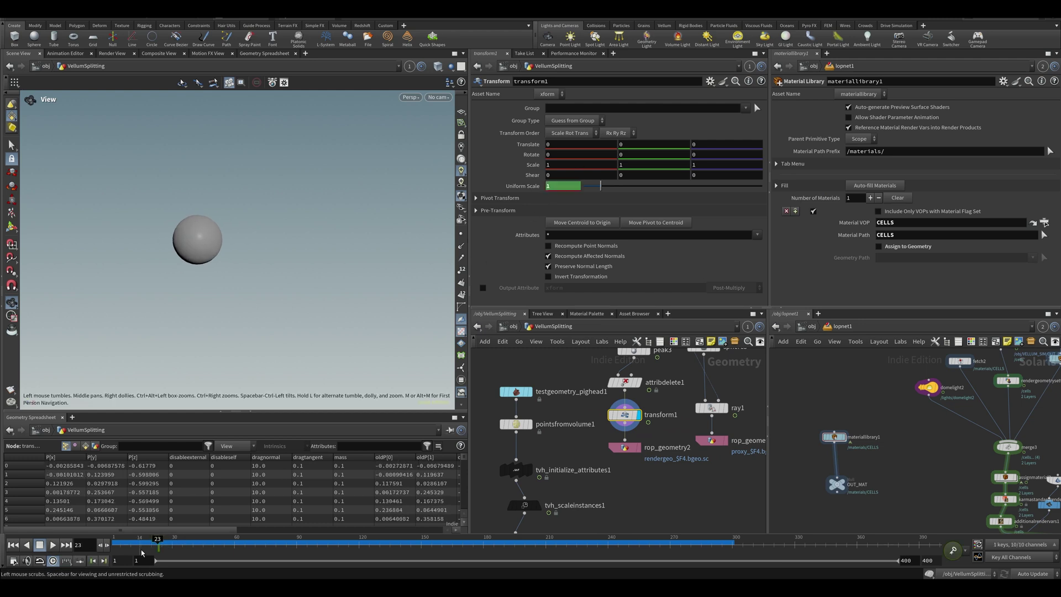
{"action": "left_click", "coordinate": [121, 545]}
{"action": "left_click_drag", "start_coordinate": [600, 186], "coordinate": [564, 185]}
{"action": "key", "text": "ctrl+s"}
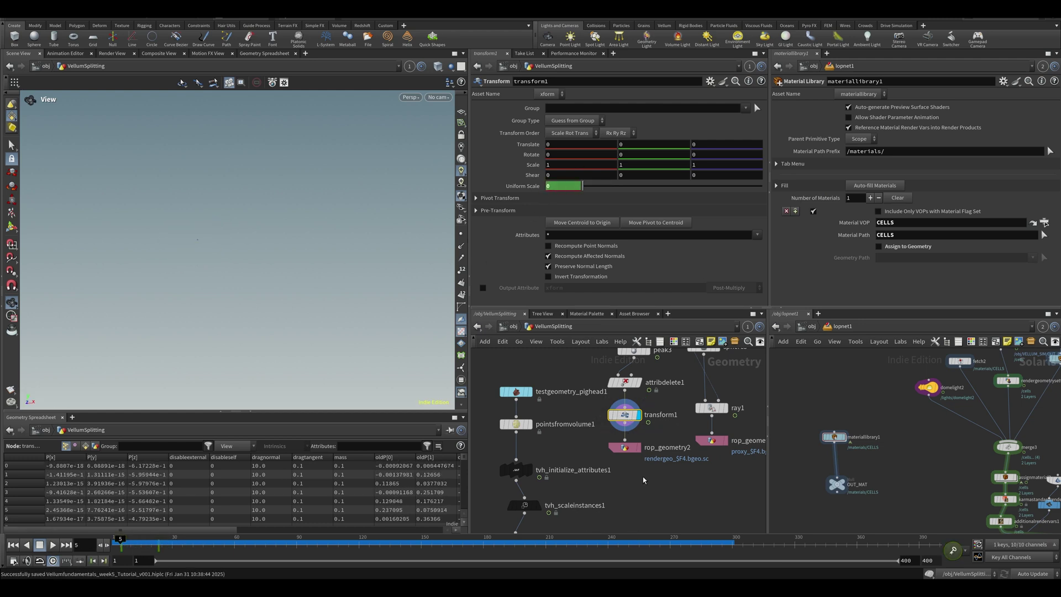
- Save the rop_geometry2 sequence to disk again, feed transform1 into ray1, and re-export the rop_geometry1 proxy sequence
{"action": "left_click", "coordinate": [624, 447]}
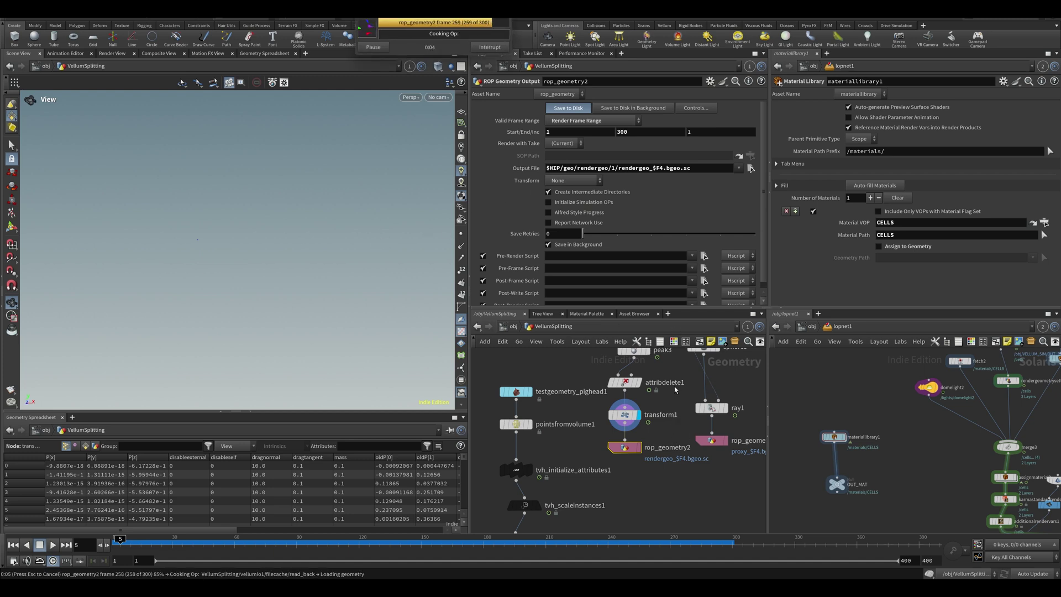
{"action": "middle_click_drag", "start_coordinate": [679, 386], "coordinate": [614, 416]}
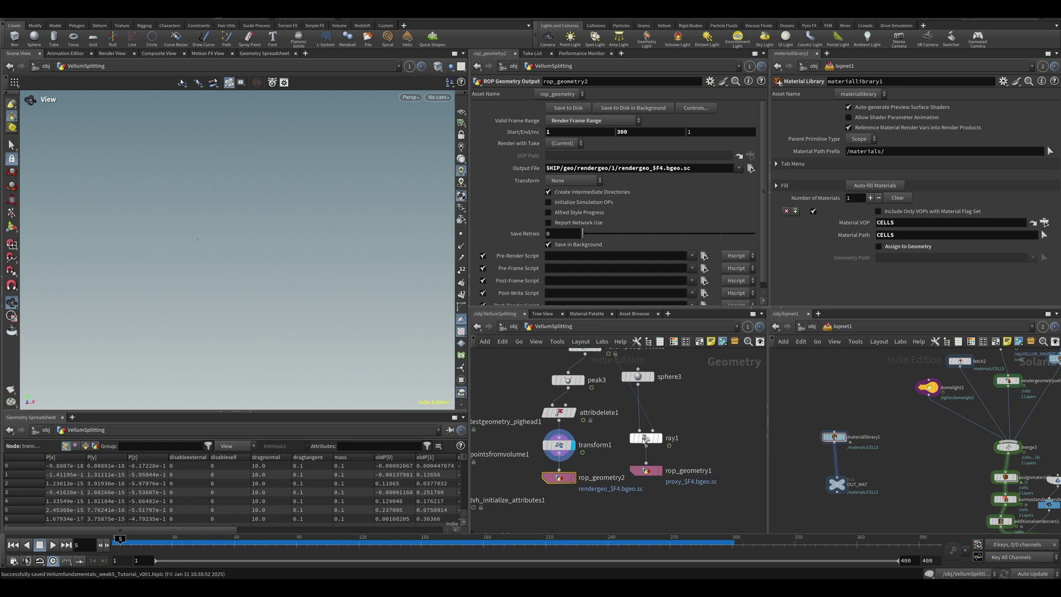
{"action": "left_click_drag", "start_coordinate": [653, 429], "coordinate": [559, 453]}
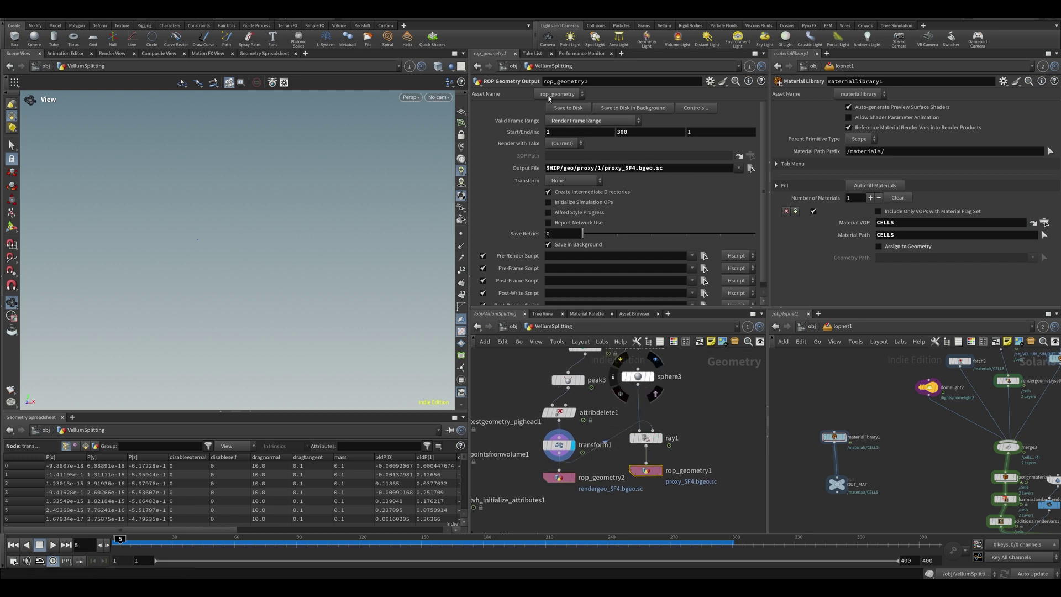
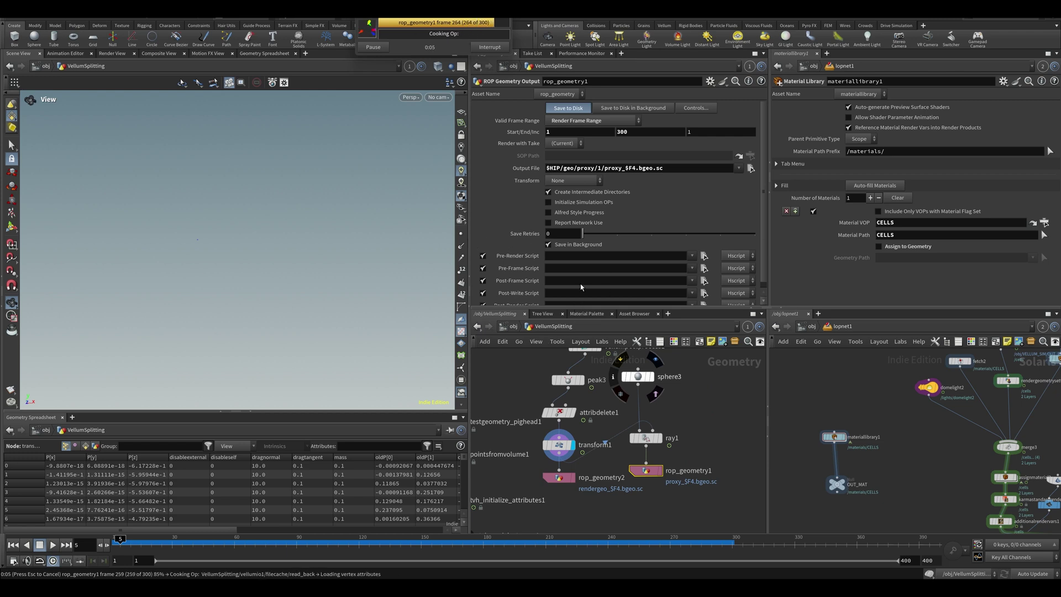
- Display tvh_geosequence1, check the instances at early frames while toggling the node's bypass, and save the scene
{"action": "scroll", "coordinate": [520, 479], "scroll_direction": "down", "scroll_amount": 4}
{"action": "middle_click_drag", "start_coordinate": [522, 498], "coordinate": [556, 434]}
{"action": "scroll", "coordinate": [529, 461], "scroll_direction": "up", "scroll_amount": 3}
{"action": "left_click", "coordinate": [529, 465]}
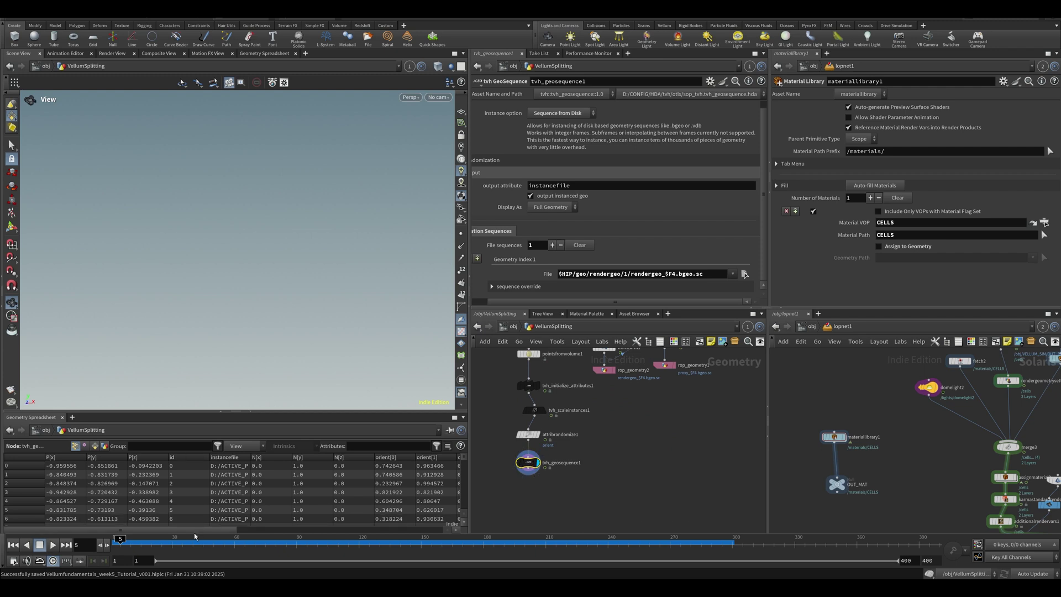
{"action": "left_click", "coordinate": [136, 543]}
{"action": "left_click_drag", "start_coordinate": [159, 545], "coordinate": [125, 544]}
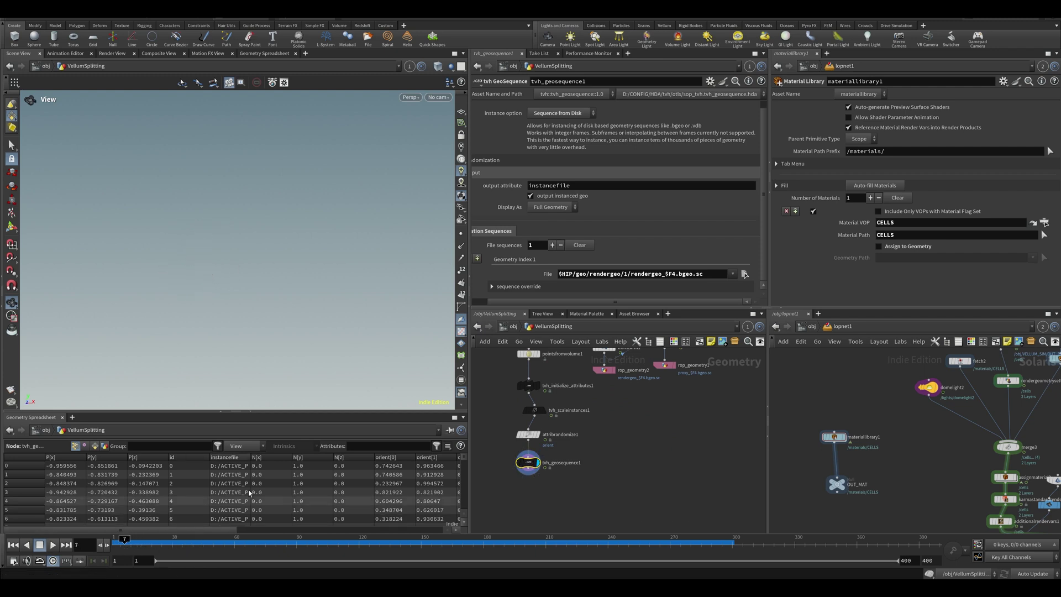
{"action": "left_click", "coordinate": [515, 450]}
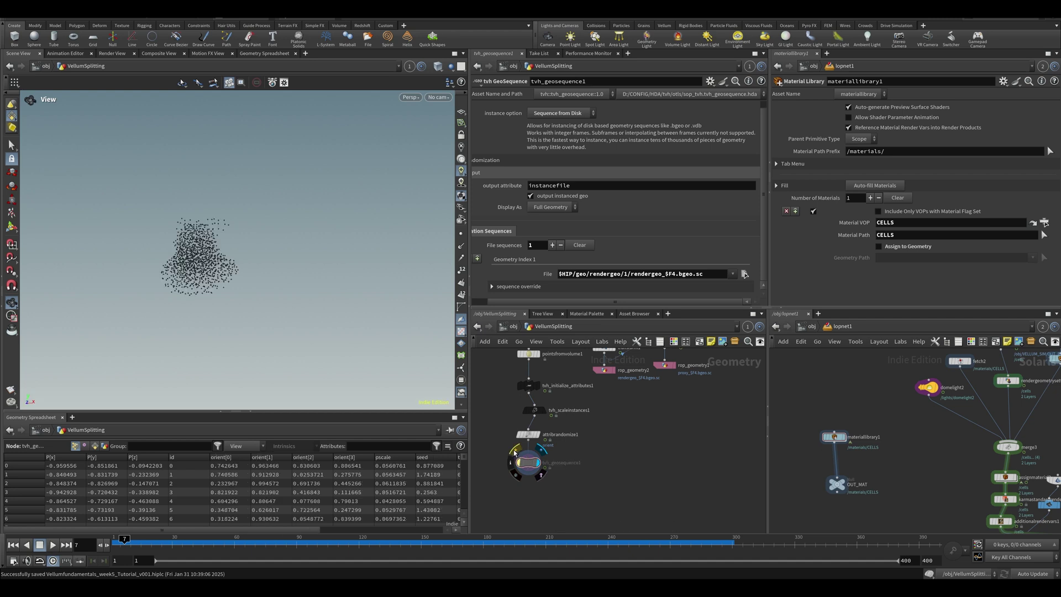
{"action": "left_click", "coordinate": [514, 449]}
{"action": "mouse_move", "coordinate": [134, 542]}
{"action": "left_mouse_down"}
{"action": "mouse_move", "coordinate": [210, 546]}
{"action": "mouse_move", "coordinate": [126, 549]}
{"action": "left_mouse_up"}
{"action": "key", "text": "ctrl+s"}
- Display and frame transform1, and play the single cell's scale animation from frame 1
{"action": "middle_click_drag", "start_coordinate": [615, 349], "coordinate": [598, 402]}
{"action": "left_click", "coordinate": [592, 402]}
{"action": "key", "text": "f"}
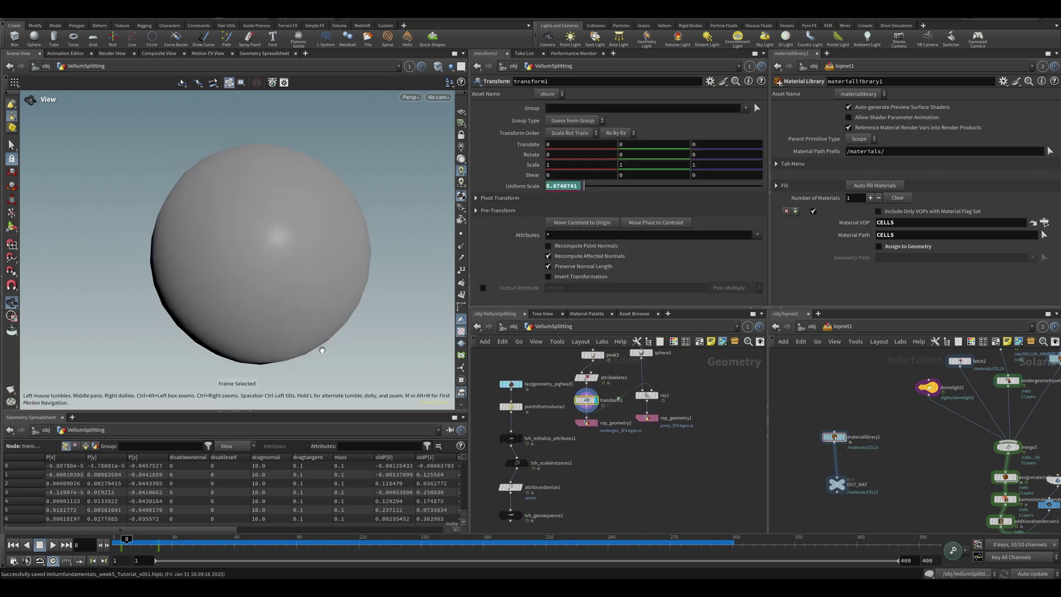
{"action": "mouse_move", "coordinate": [133, 546]}
{"action": "left_mouse_down"}
{"action": "mouse_move", "coordinate": [142, 546]}
{"action": "mouse_move", "coordinate": [114, 548]}
{"action": "left_mouse_up"}
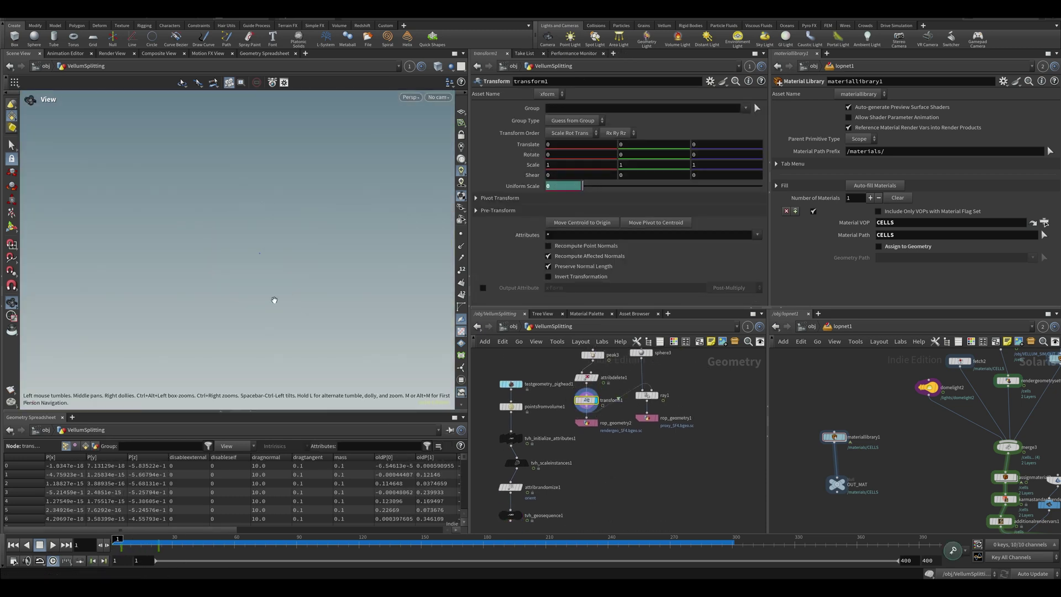
{"action": "key", "text": "Up"}
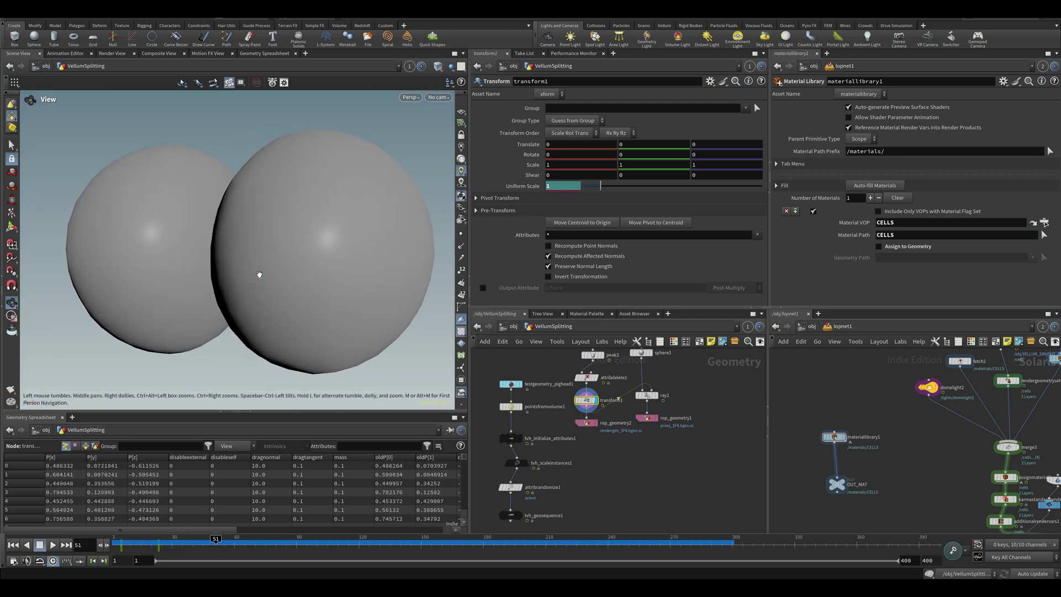
- Display tvh_geosequence1 again and check the instanced cells' growth by playback and scrubbing early frames
{"action": "middle_click_drag", "start_coordinate": [583, 484], "coordinate": [654, 431]}
{"action": "left_click", "coordinate": [563, 445]}
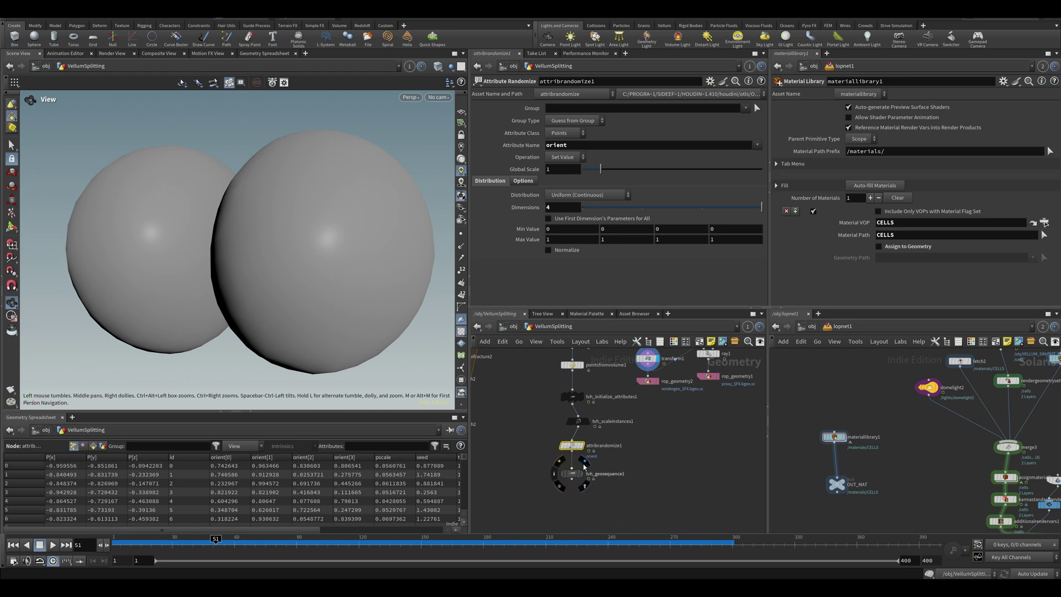
{"action": "left_click", "coordinate": [584, 467]}
{"action": "key", "text": "Up"}
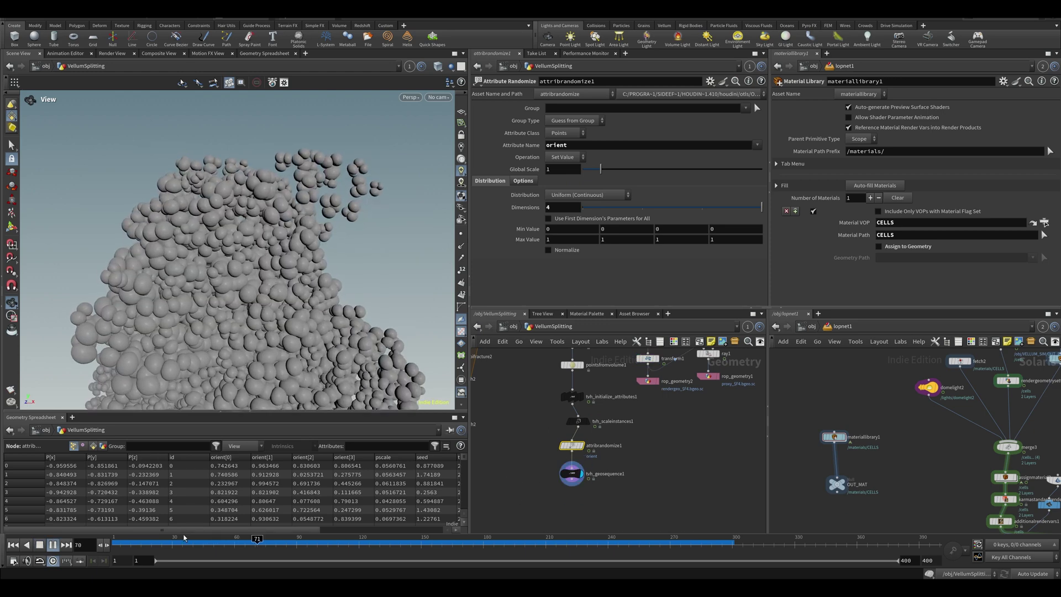
{"action": "left_click", "coordinate": [127, 543]}
{"action": "left_click_drag", "start_coordinate": [137, 545], "coordinate": [139, 545]}
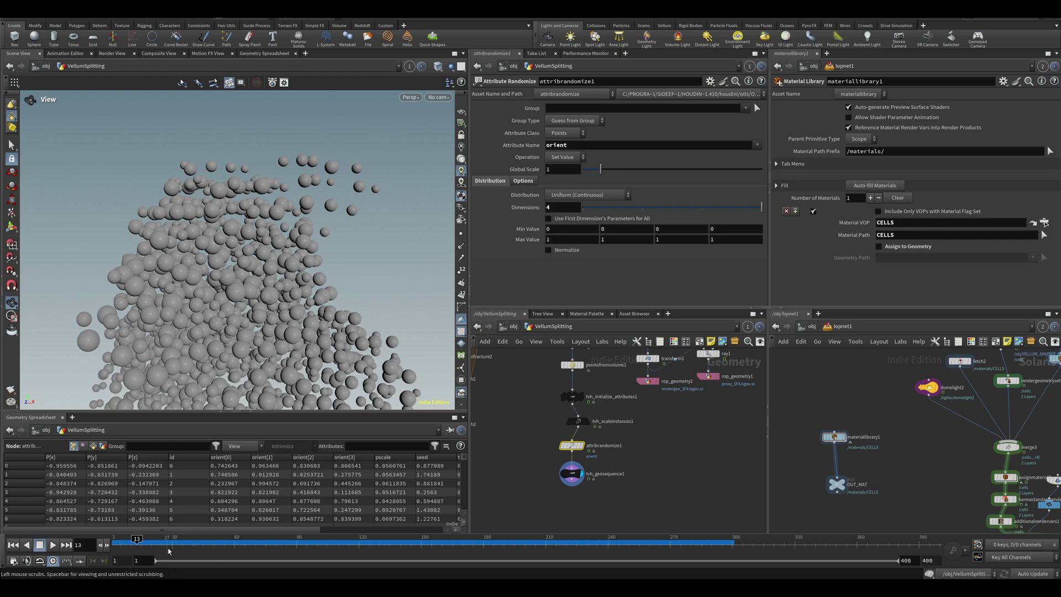
- Reload the scene file Vellumfundamentals_week5_Tutorial_v001.hiplc
{"action": "left_click", "coordinate": [65, 18]}
{"action": "mouse_move", "coordinate": [104, 47]}
{"action": "left_click", "coordinate": [233, 48]}
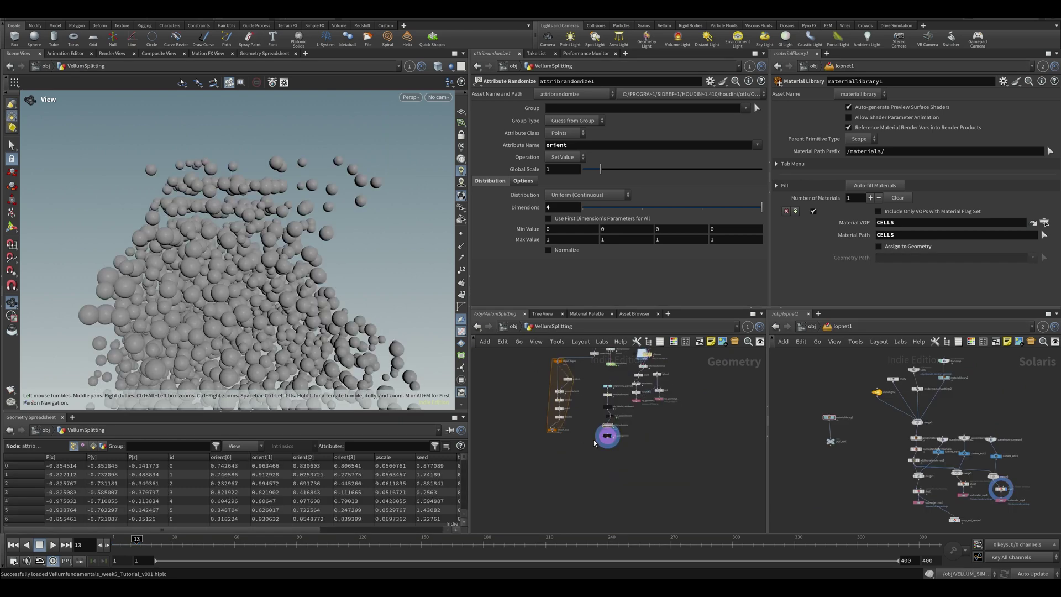
- Play and scrub the reloaded instance sequence through its early frames to examine how the cells grow and split
{"action": "left_click_drag", "start_coordinate": [120, 546], "coordinate": [113, 546]}
{"action": "key", "text": "Up"}
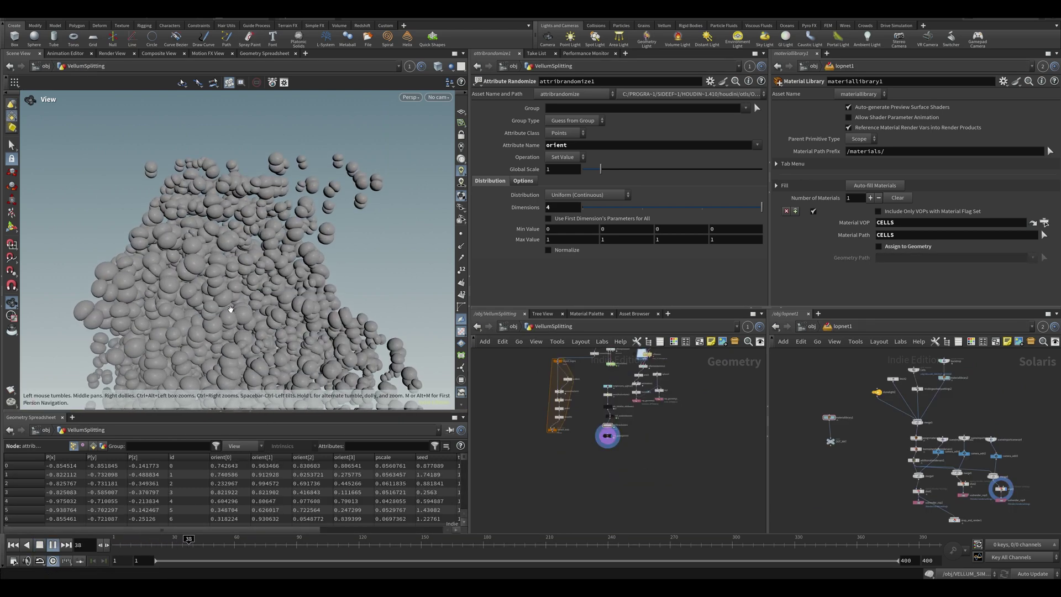
{"action": "key", "text": "ctrl+Up"}
{"action": "left_click", "coordinate": [141, 539]}
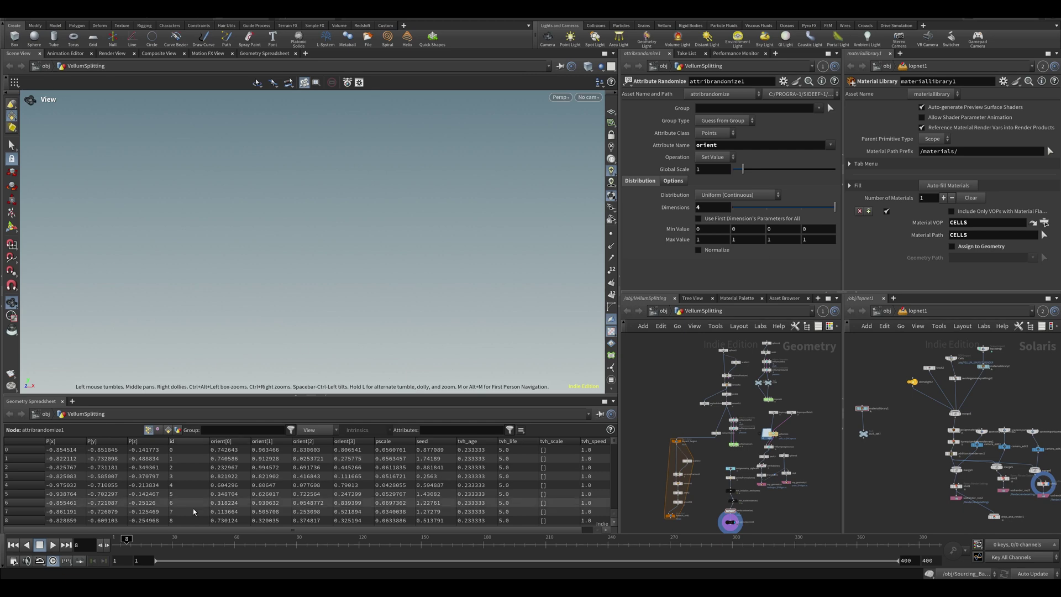
{"action": "left_click_drag", "start_coordinate": [144, 544], "coordinate": [168, 542]}
{"action": "middle_click_drag", "start_coordinate": [260, 312], "coordinate": [263, 247]}
{"action": "scroll", "coordinate": [263, 247], "scroll_direction": "down", "scroll_amount": 5}
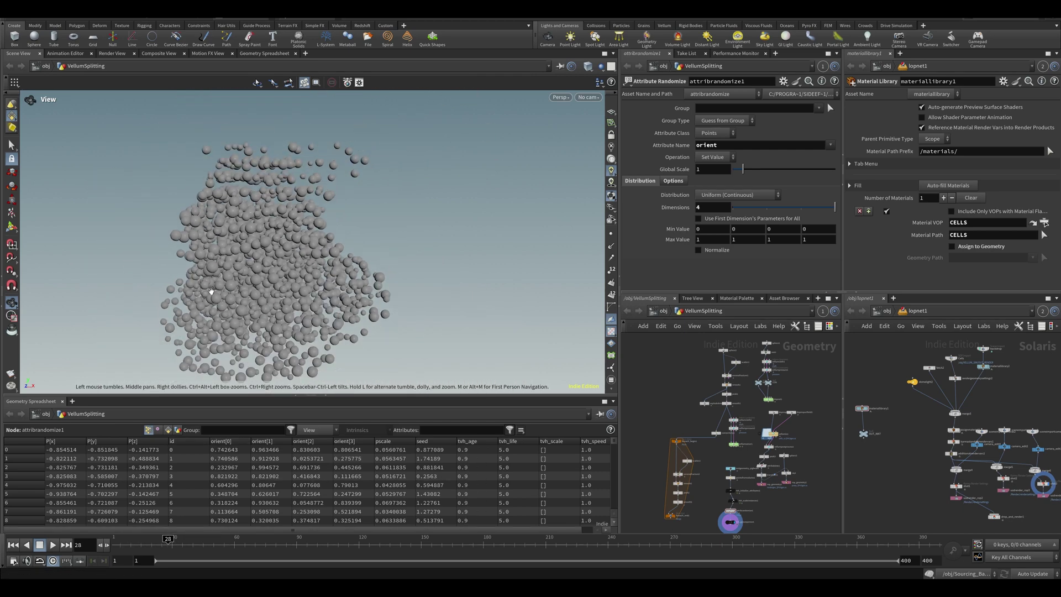
{"action": "key", "text": "Up"}
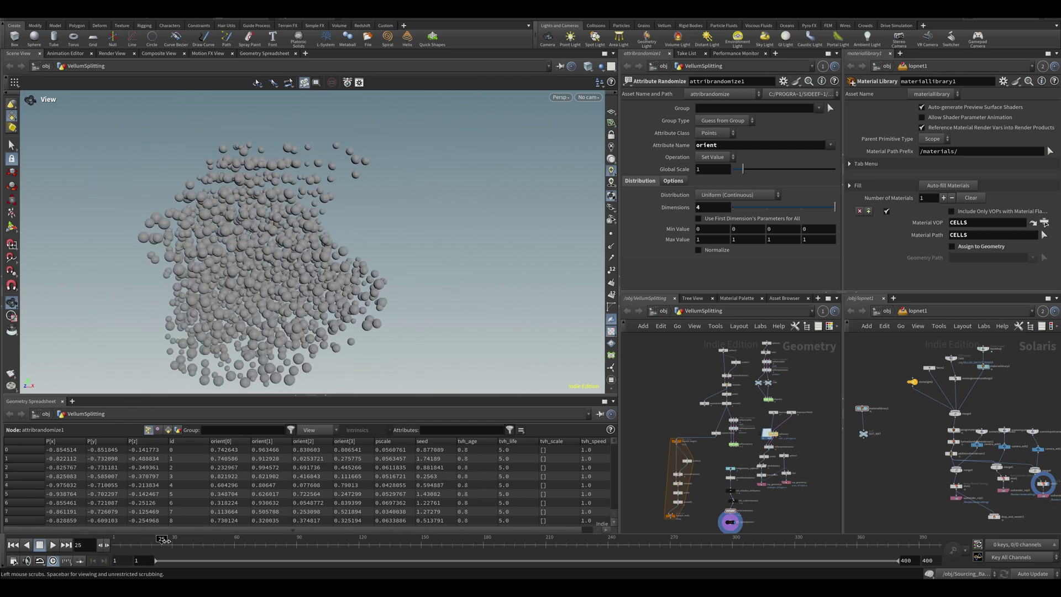
{"action": "left_click", "coordinate": [188, 541]}
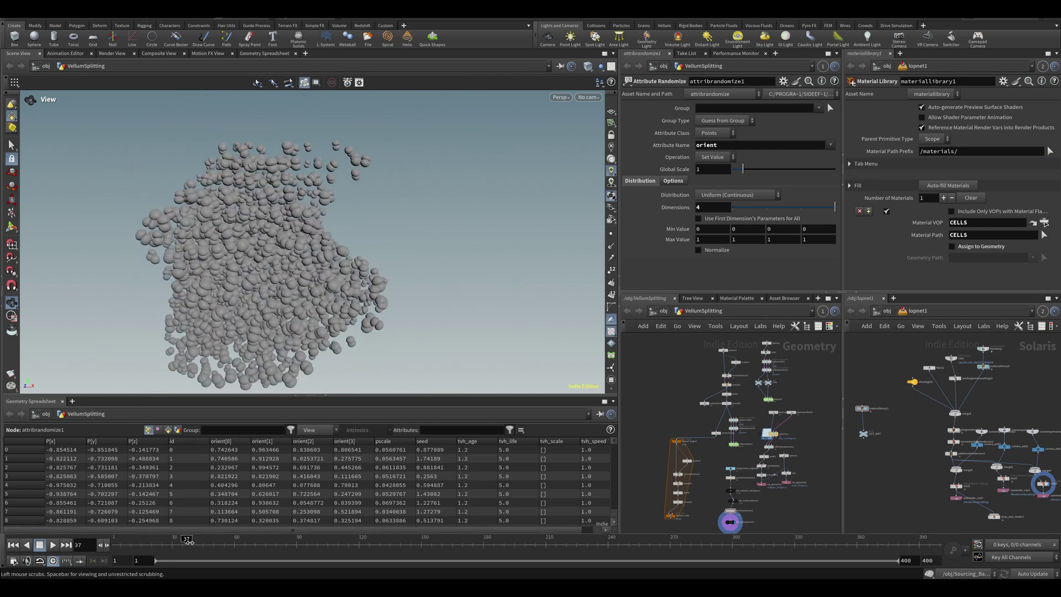
{"action": "left_click", "coordinate": [134, 542]}
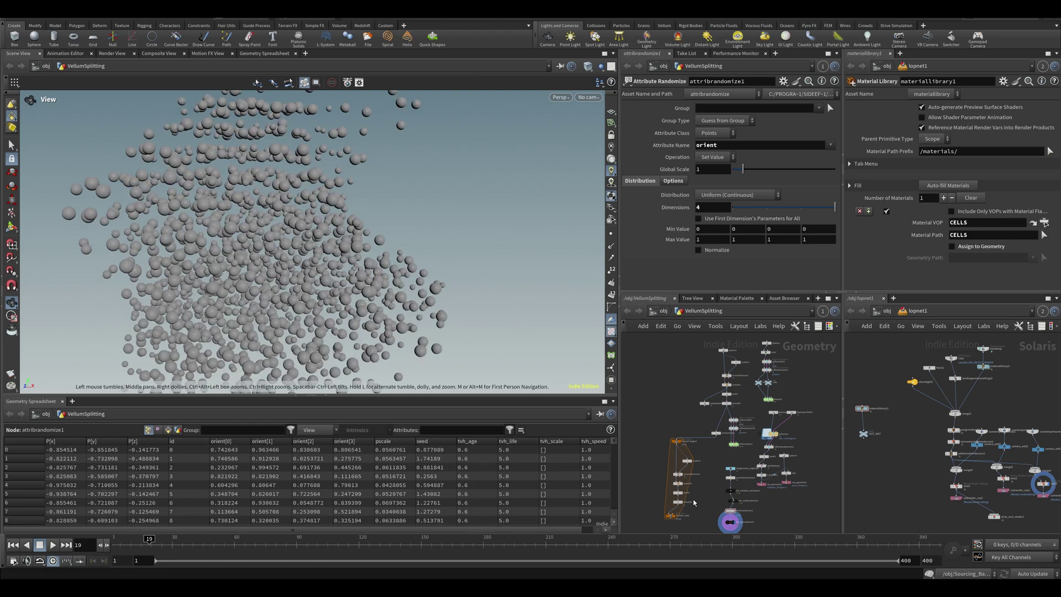
- Insert a tvh RetimeInstances node between attribrandomize1 and tvh_geosequence1
{"action": "scroll", "coordinate": [694, 501], "scroll_direction": "up", "scroll_amount": 5}
{"action": "left_click", "coordinate": [746, 449]}
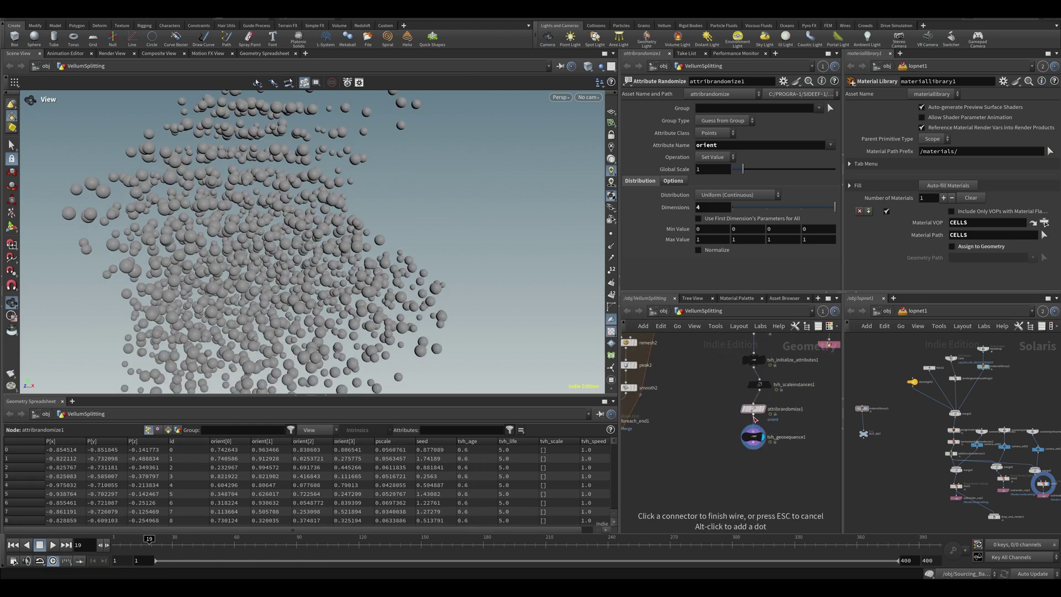
{"action": "left_click", "coordinate": [735, 431]}
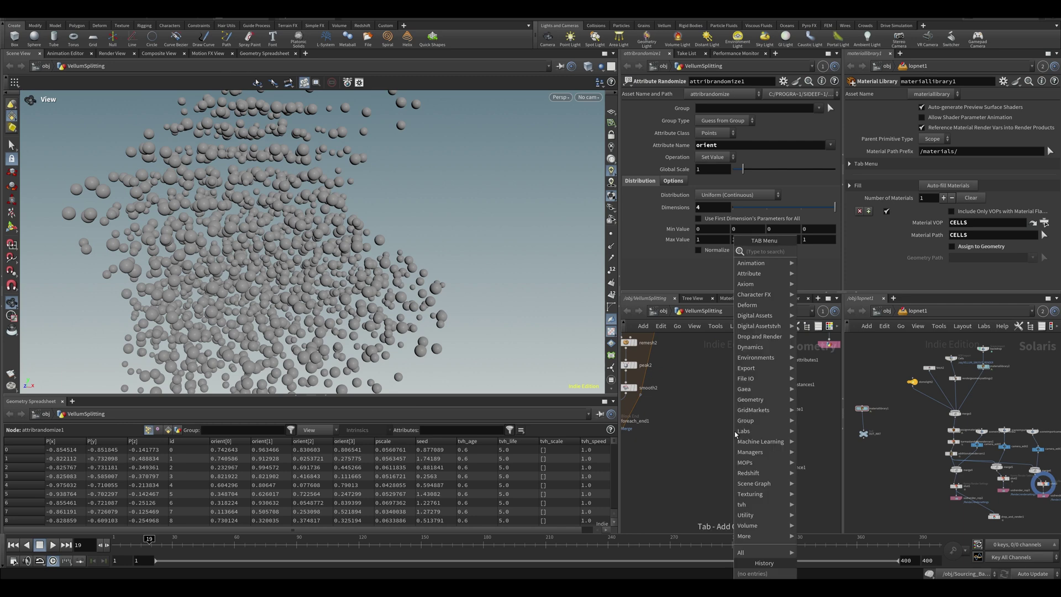
{"action": "type", "text": "tvhre"}
{"action": "key", "text": "Return"}
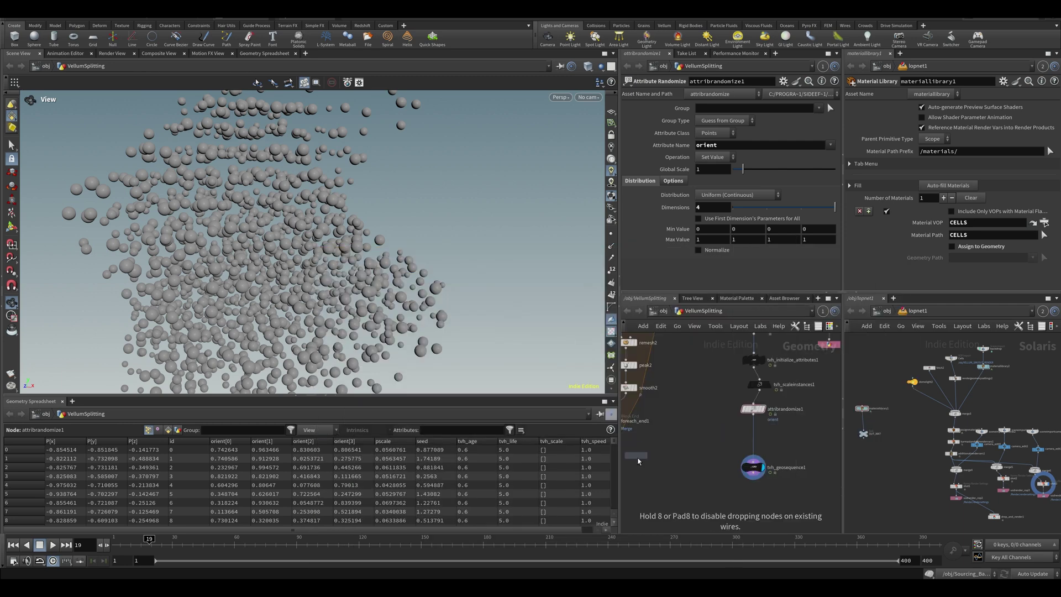
{"action": "left_click", "coordinate": [752, 436]}
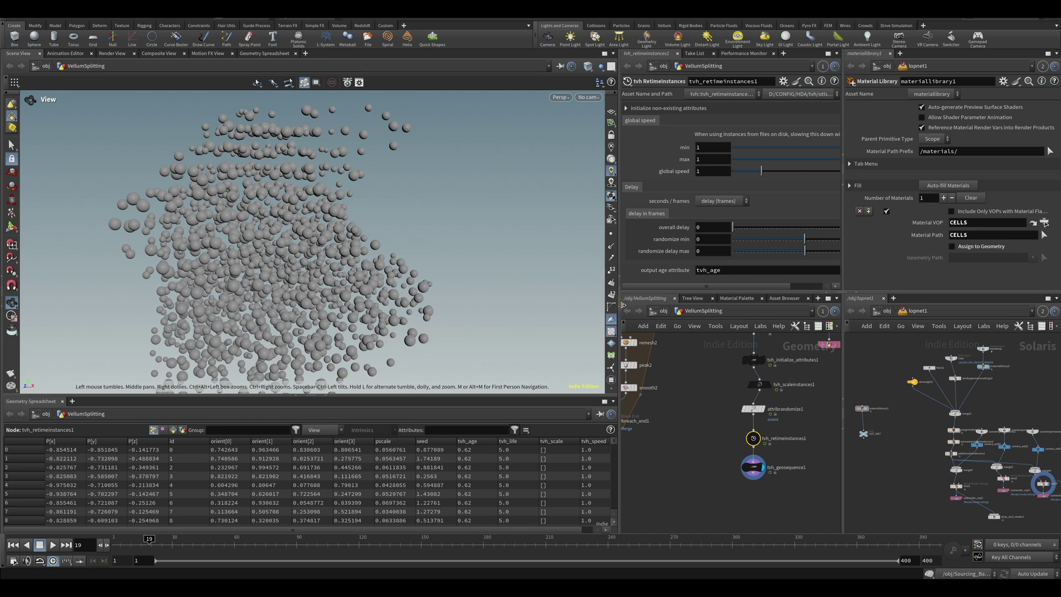
- Widen the parameter area and set tvh_retimeinstances1's randomize delay max to 100 frames
{"action": "left_click_drag", "start_coordinate": [622, 305], "coordinate": [539, 307]}
{"action": "mouse_move", "coordinate": [720, 251]}
{"action": "left_mouse_down"}
{"action": "mouse_move", "coordinate": [742, 250]}
{"action": "mouse_move", "coordinate": [719, 250]}
{"action": "left_mouse_up"}
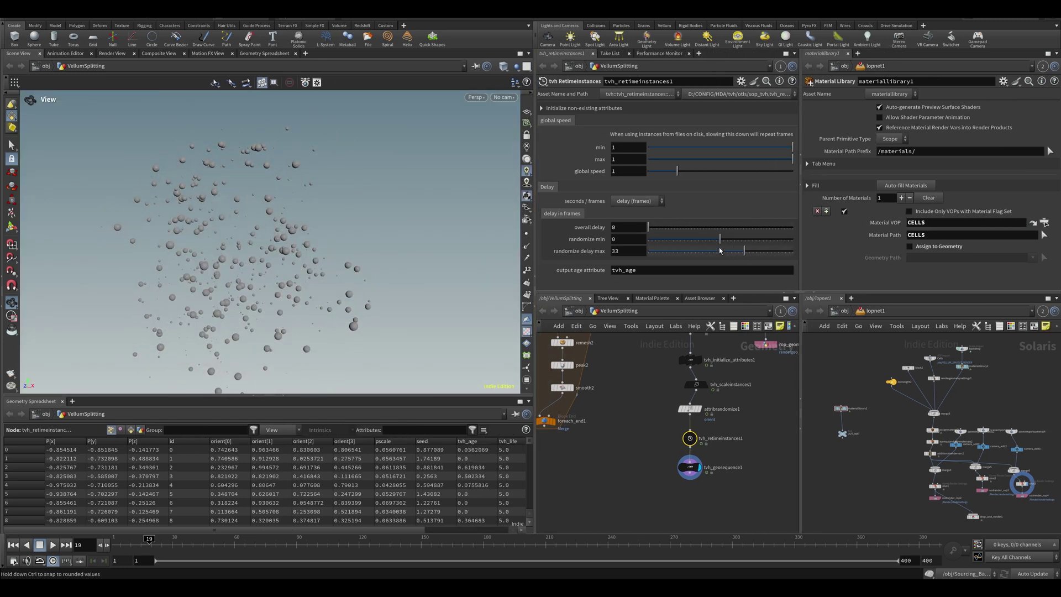
{"action": "left_click_drag", "start_coordinate": [135, 544], "coordinate": [97, 546]}
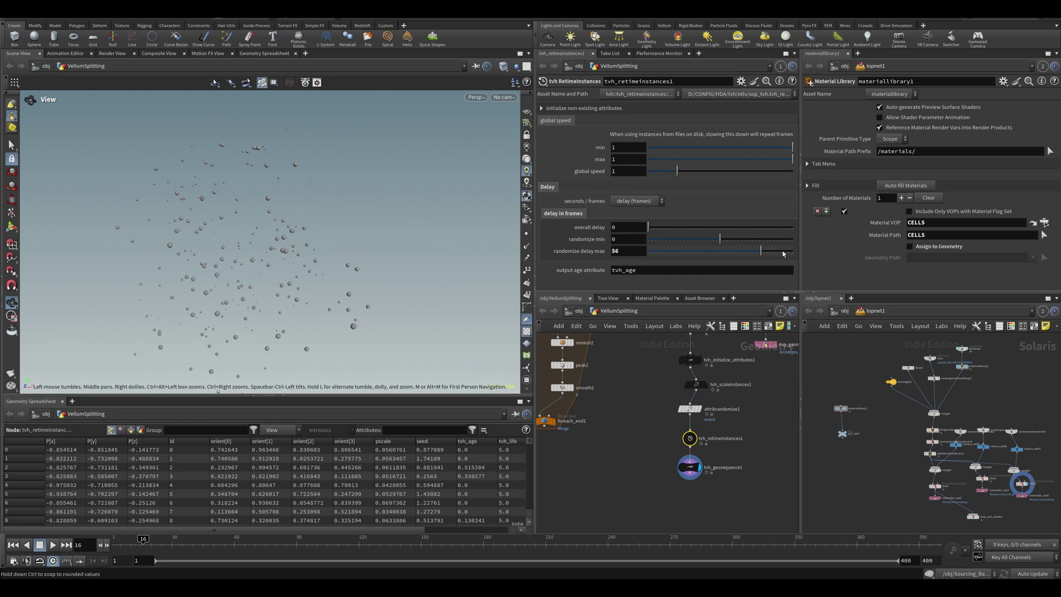
{"action": "left_click_drag", "start_coordinate": [784, 253], "coordinate": [796, 254]}
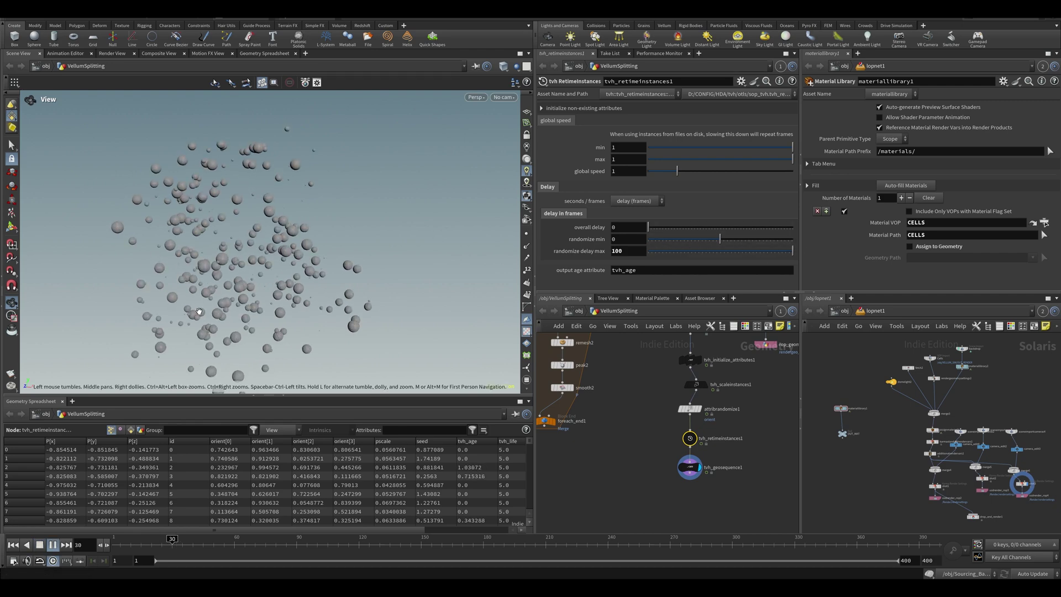
- Examine the randomly delayed cell growth from several angles, scrubbing forward to frame 190
{"action": "right_click_drag", "start_coordinate": [199, 311], "coordinate": [182, 263]}
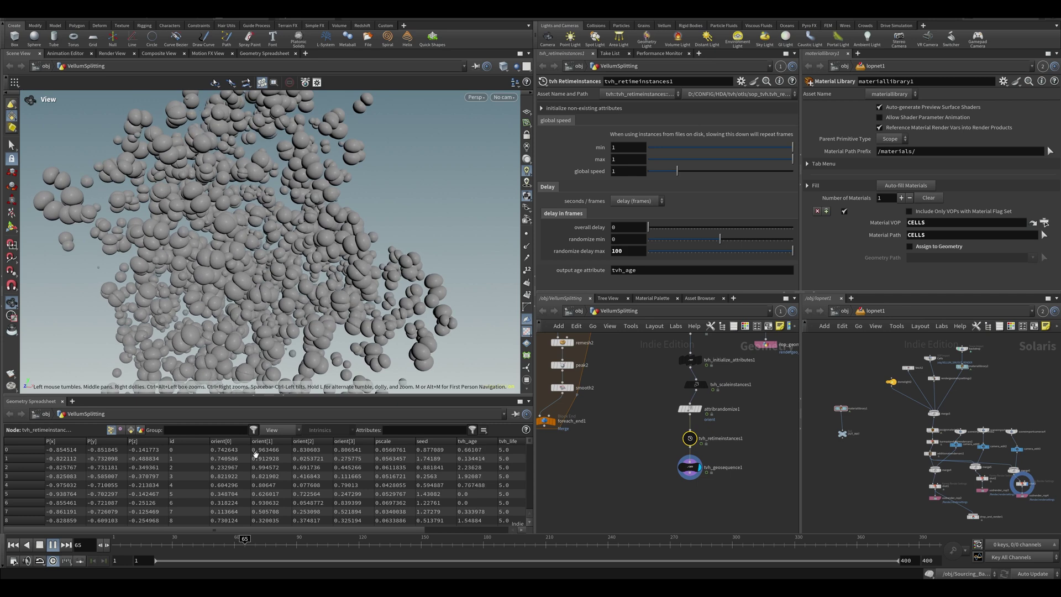
{"action": "left_click_drag", "start_coordinate": [266, 544], "coordinate": [475, 546]}
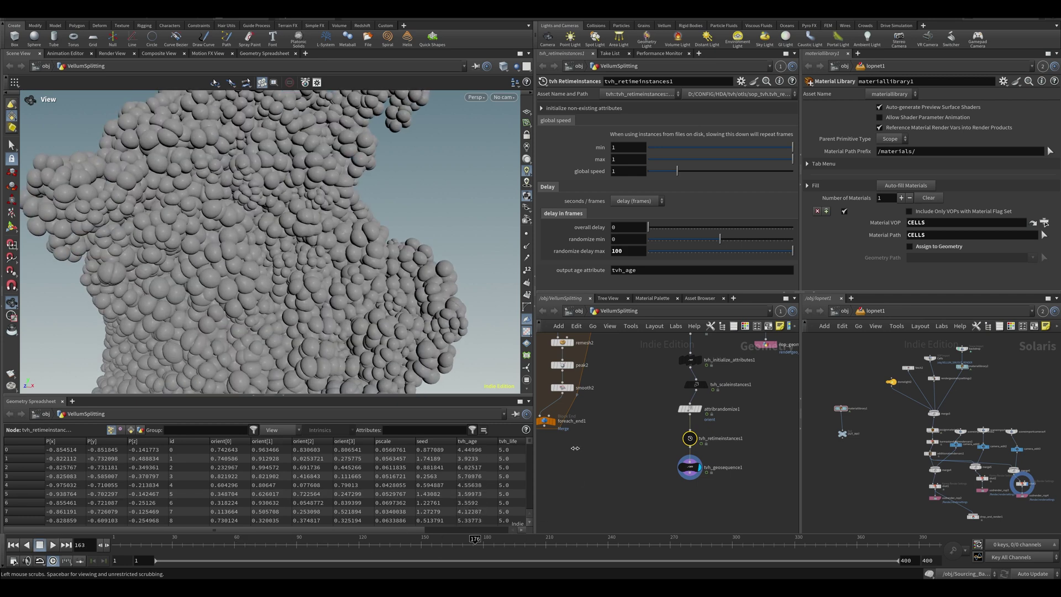
{"action": "right_click_drag", "start_coordinate": [276, 166], "coordinate": [216, 174]}
{"action": "left_click_drag", "start_coordinate": [216, 174], "coordinate": [315, 290]}
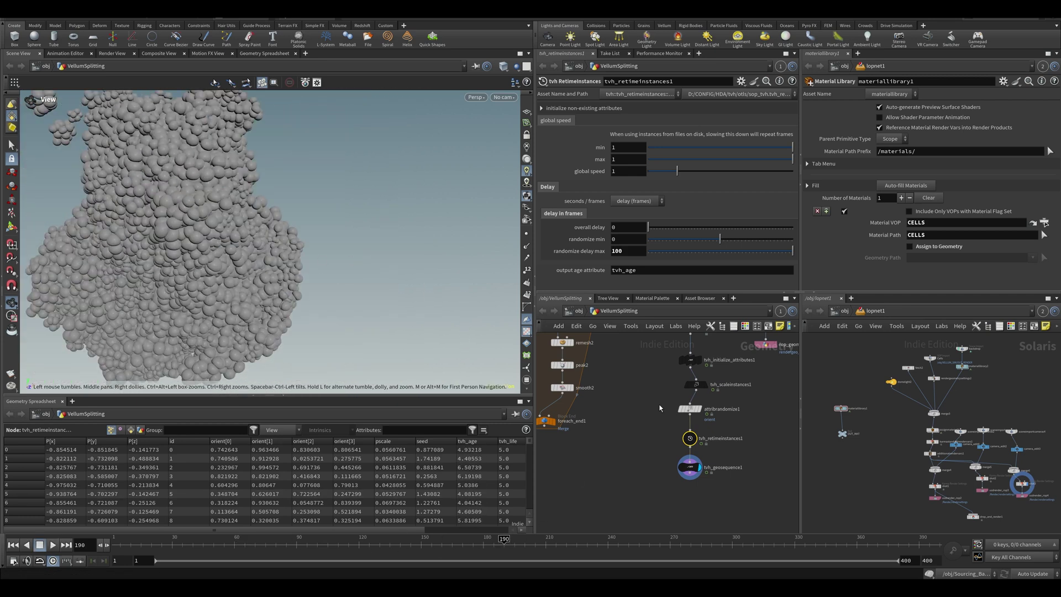
- Duplicate tvh_geosequence1 and point the copy's file sequence at the proxy cache in $HIP/geo/proxy/1
{"action": "left_click", "coordinate": [695, 468]}
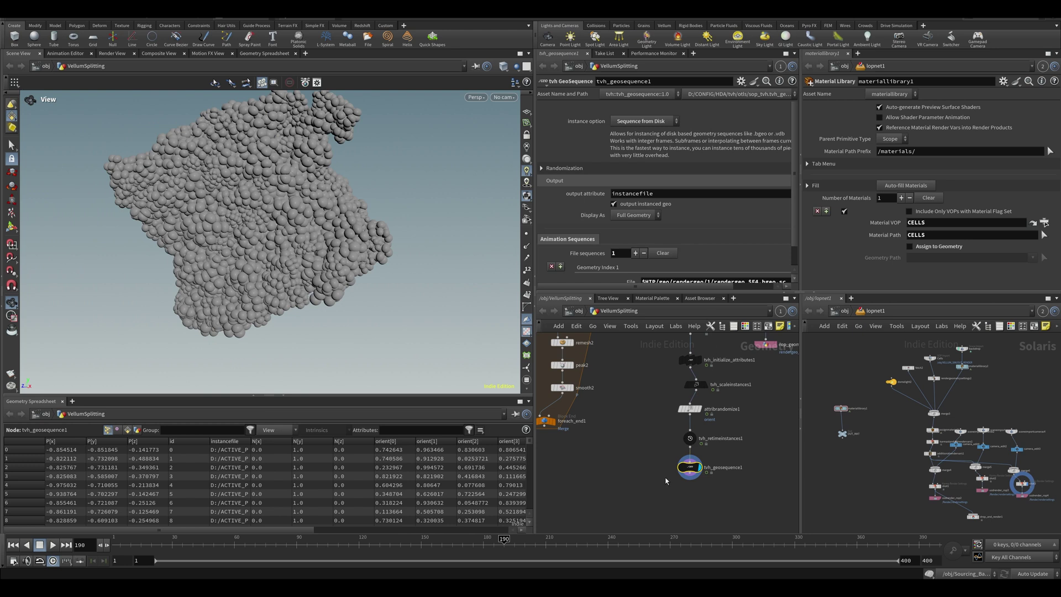
{"action": "key", "text": "ctrl+c"}
{"action": "key", "text": "ctrl+v"}
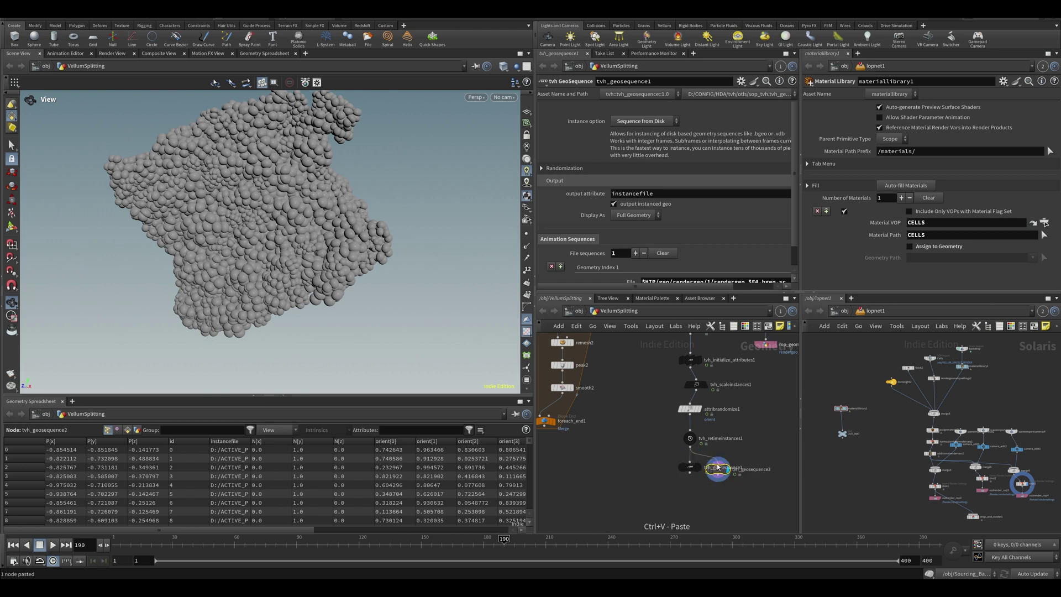
{"action": "left_click_drag", "start_coordinate": [729, 288], "coordinate": [797, 261]}
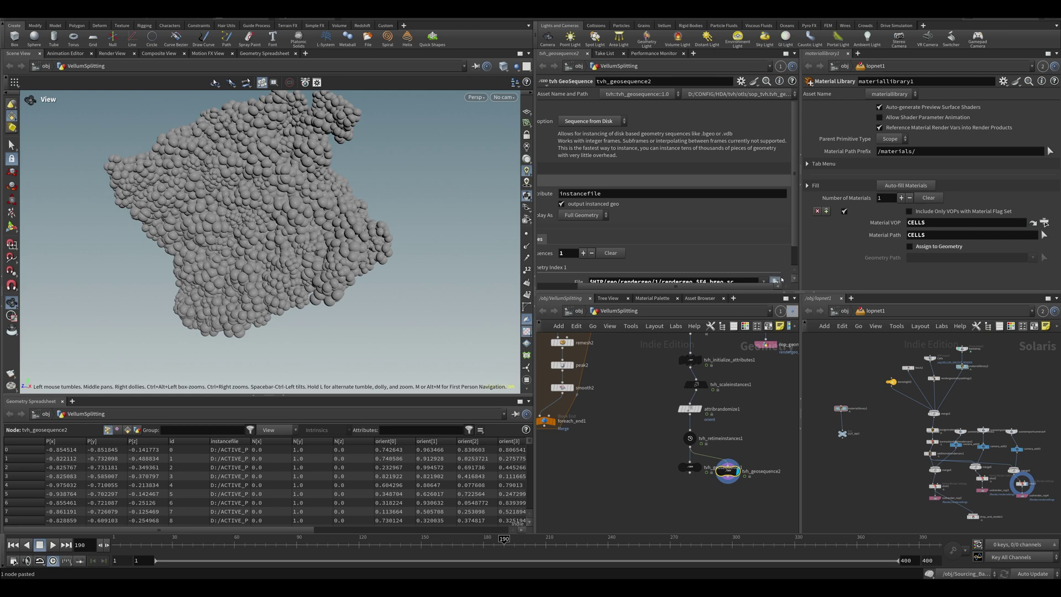
{"action": "left_click", "coordinate": [778, 280]}
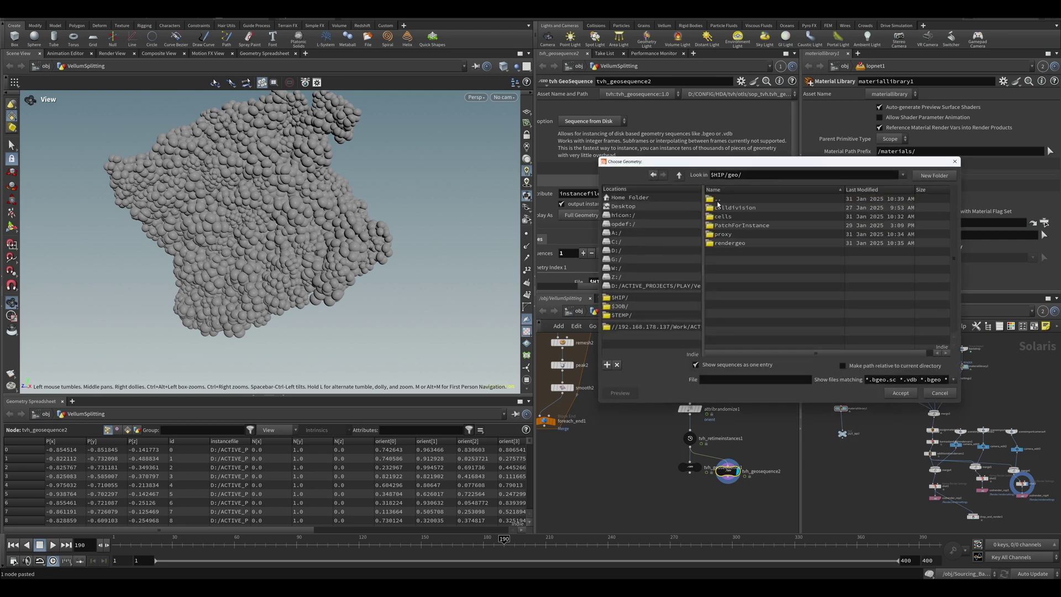
{"action": "double_click", "coordinate": [725, 235]}
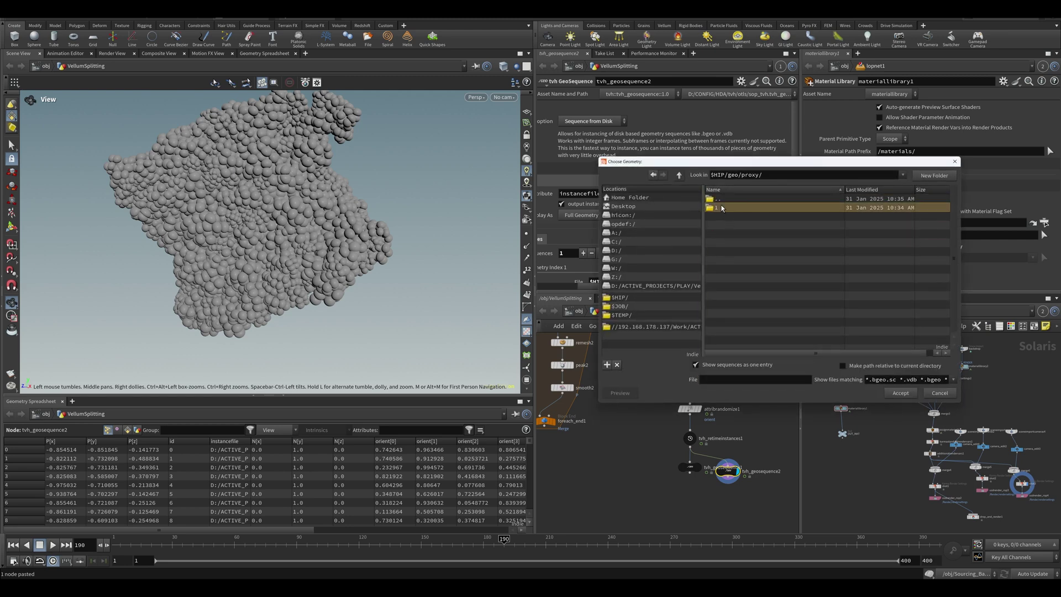
{"action": "double_click", "coordinate": [721, 208]}
{"action": "double_click", "coordinate": [723, 208]}
- Examine the proxy instances, display tvh_geosequence1 again and scrub through its cell growth up to frame 193
{"action": "left_click_drag", "start_coordinate": [235, 273], "coordinate": [227, 316]}
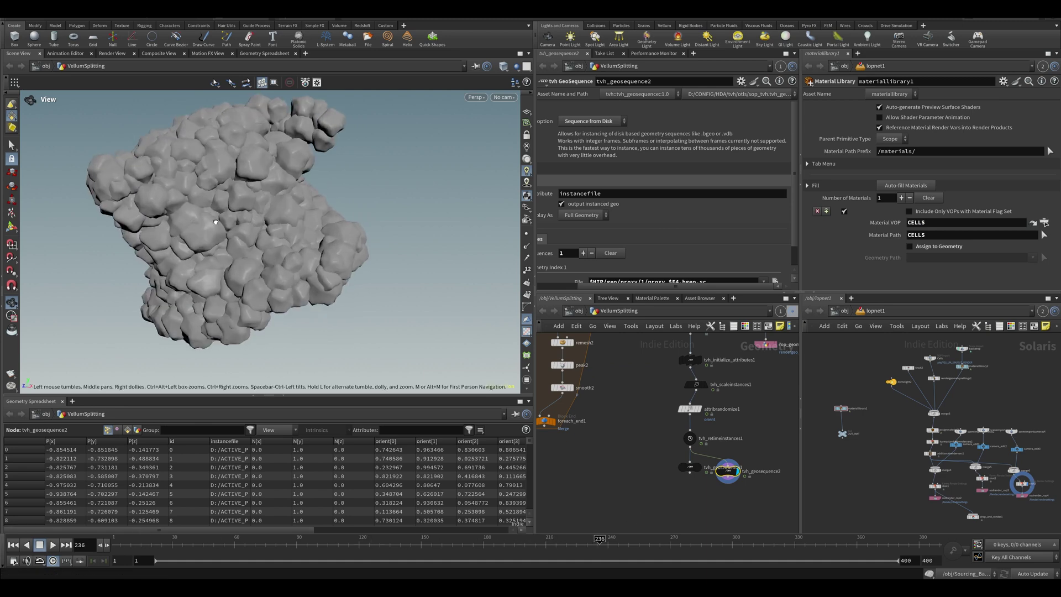
{"action": "left_click_drag", "start_coordinate": [216, 222], "coordinate": [229, 243]}
{"action": "mouse_move", "coordinate": [704, 459]}
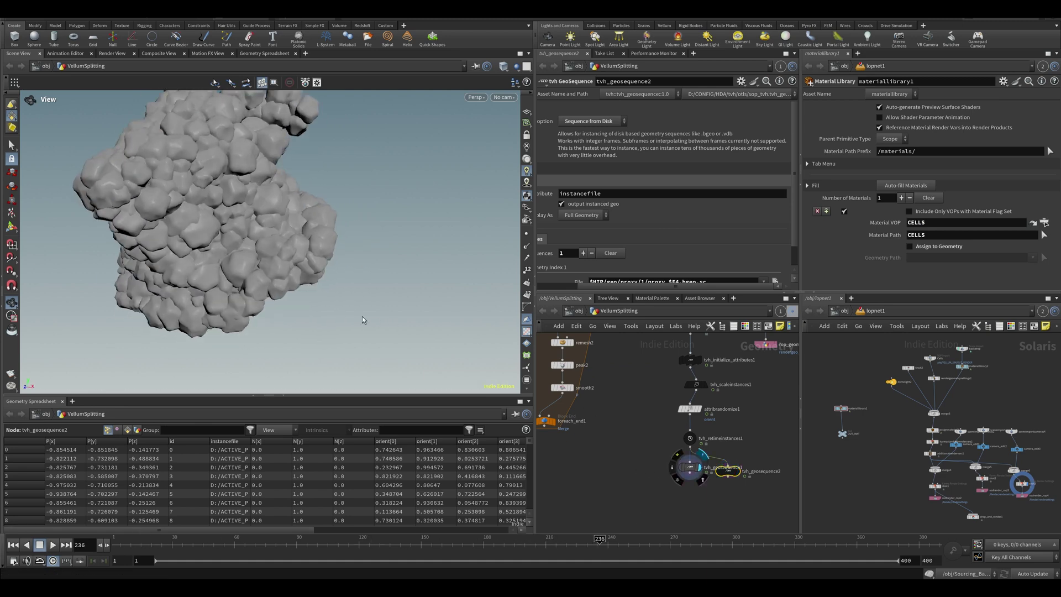
{"action": "middle_click_drag", "start_coordinate": [150, 233], "coordinate": [227, 270]}
{"action": "scroll", "coordinate": [227, 270], "scroll_direction": "down", "scroll_amount": 2}
{"action": "left_click_drag", "start_coordinate": [228, 270], "coordinate": [283, 349]}
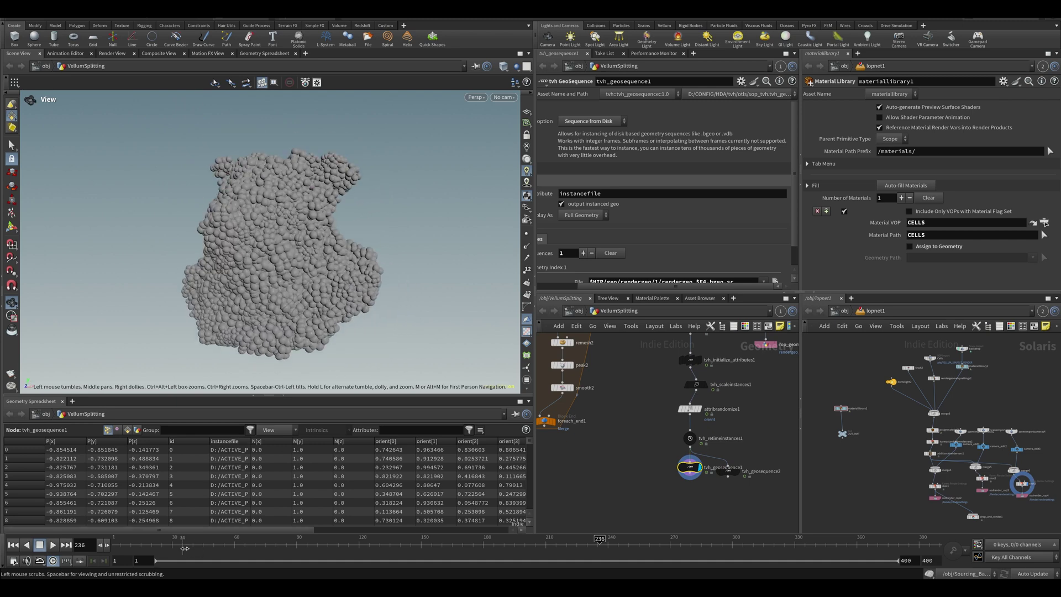
{"action": "left_click_drag", "start_coordinate": [185, 548], "coordinate": [485, 544]}
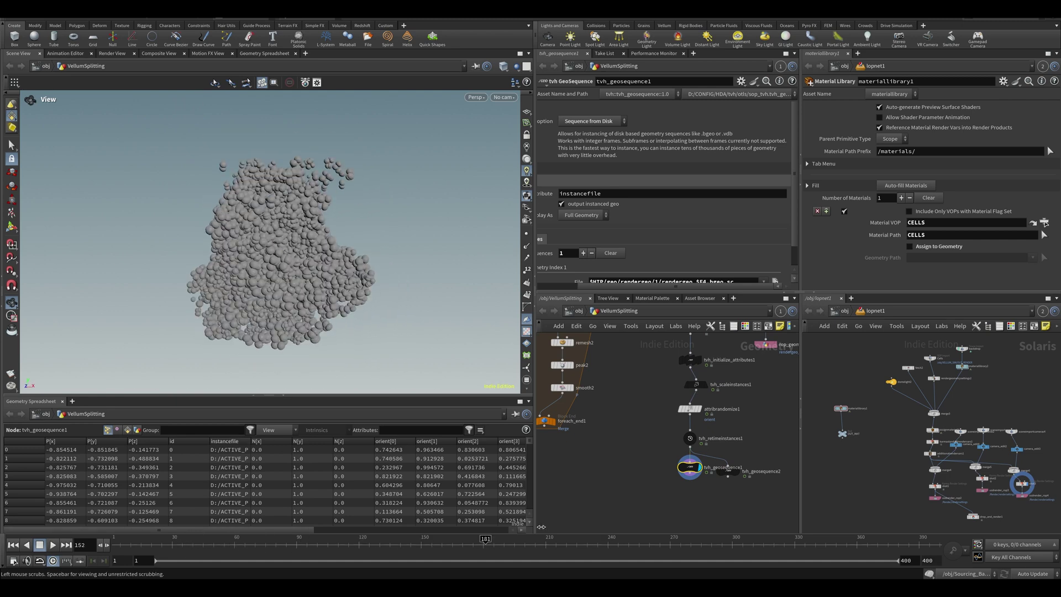
{"action": "key", "text": "ctrl+s"}
{"action": "left_click_drag", "start_coordinate": [152, 548], "coordinate": [510, 544]}
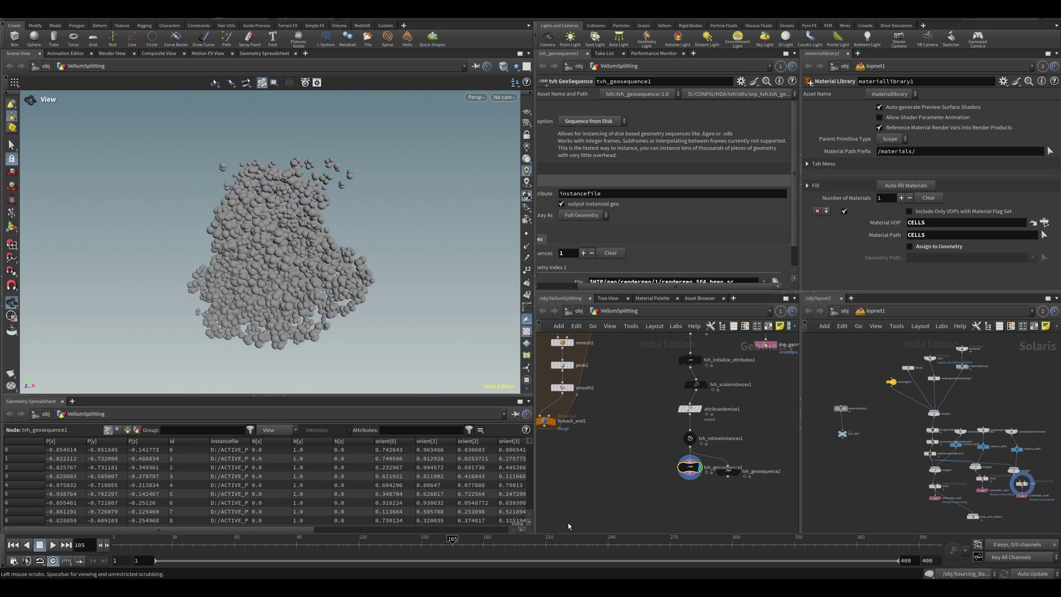
- Add a displayed Null named OUT below tvh_geosequence1 and save the scene
{"action": "middle_click_drag", "start_coordinate": [682, 524], "coordinate": [631, 454]}
{"action": "left_click", "coordinate": [631, 472]}
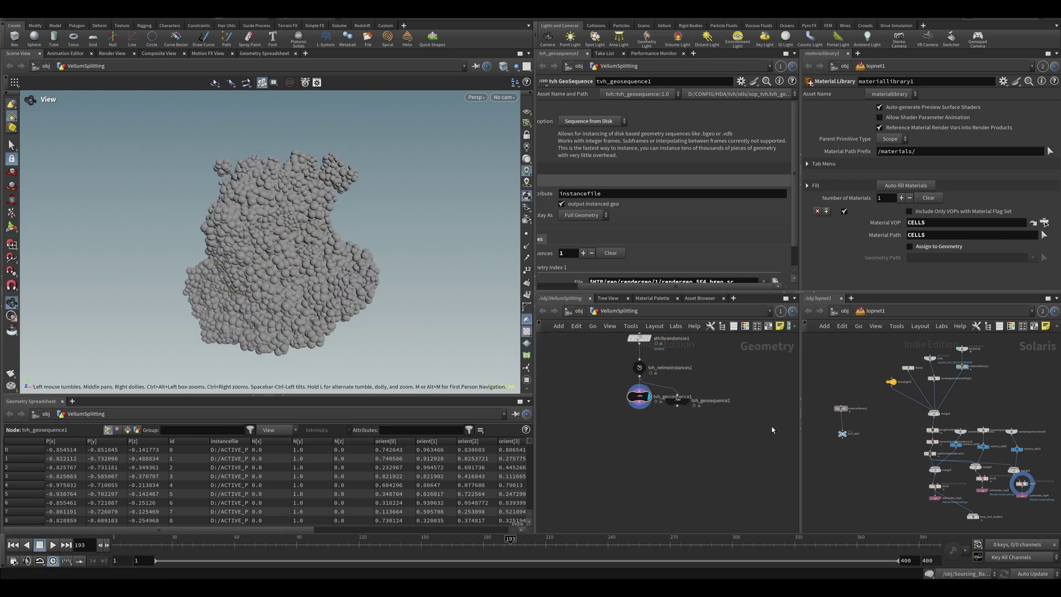
{"action": "key", "text": "Tab"}
{"action": "type", "text": "n"}
{"action": "key", "text": "Escape"}
{"action": "key", "text": "Escape"}
{"action": "key", "text": "Tab"}
{"action": "type", "text": "null"}
{"action": "key", "text": "Return"}
{"action": "key", "text": "Return"}
{"action": "left_click_drag", "start_coordinate": [646, 426], "coordinate": [645, 444]}
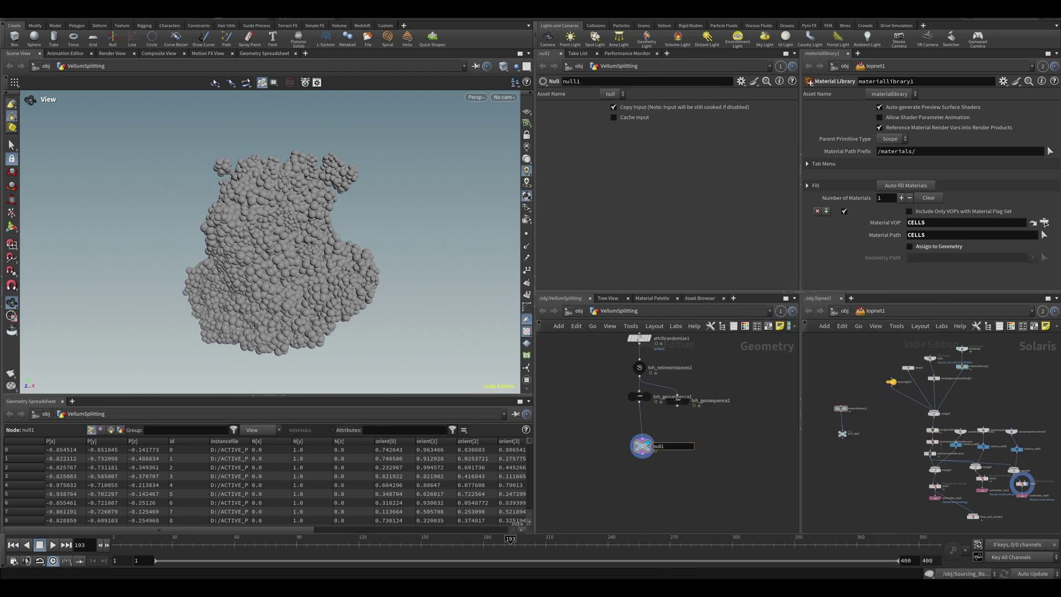
{"action": "type", "text": "OUT"}
{"action": "key", "text": "Return"}
{"action": "key", "text": "ctrl+s"}
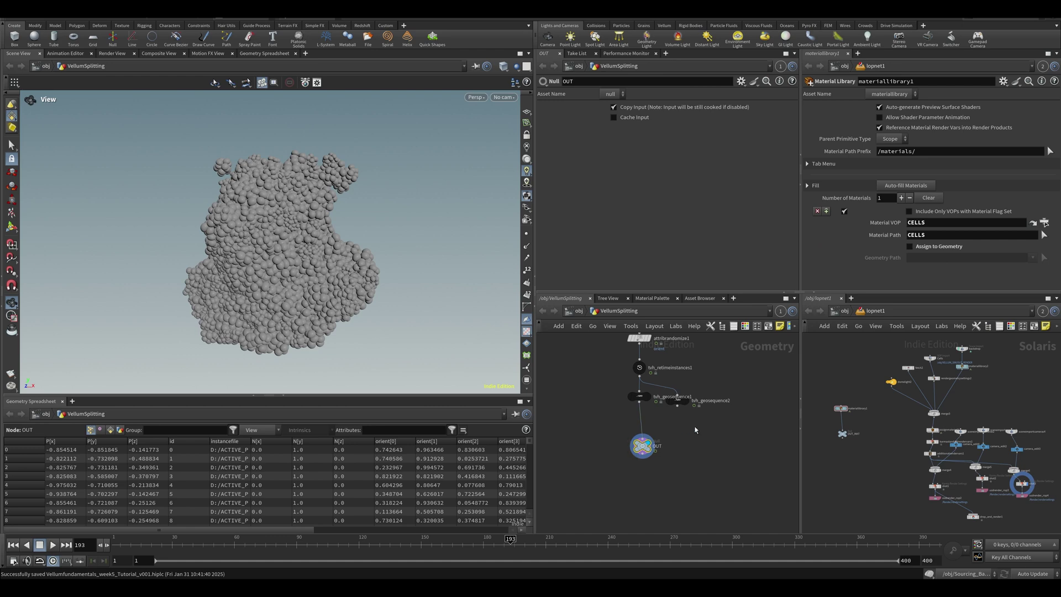
- Copy the OUT null, create a LOP Network below it and add a SOP Import node inside
{"action": "key", "text": "ctrl+c"}
{"action": "key", "text": "Tab"}
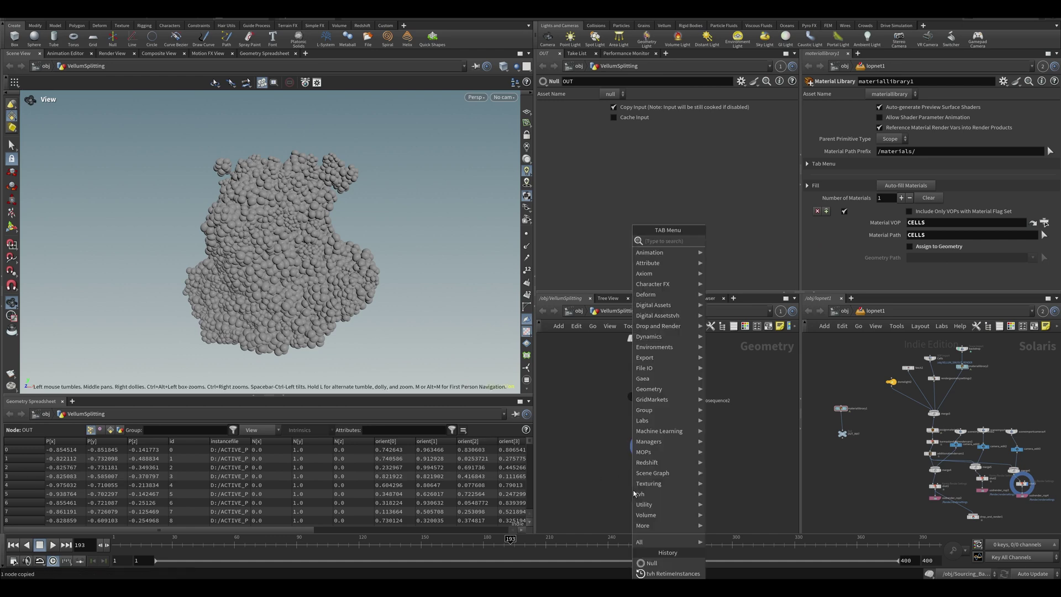
{"action": "type", "text": "lop"}
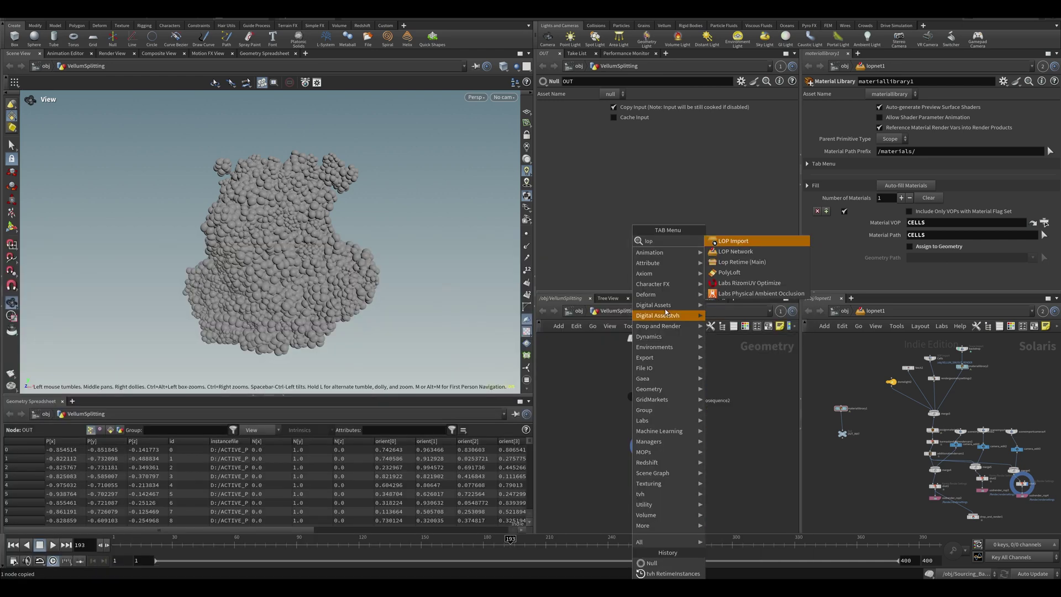
{"action": "left_click", "coordinate": [735, 252]}
{"action": "left_click", "coordinate": [639, 443]}
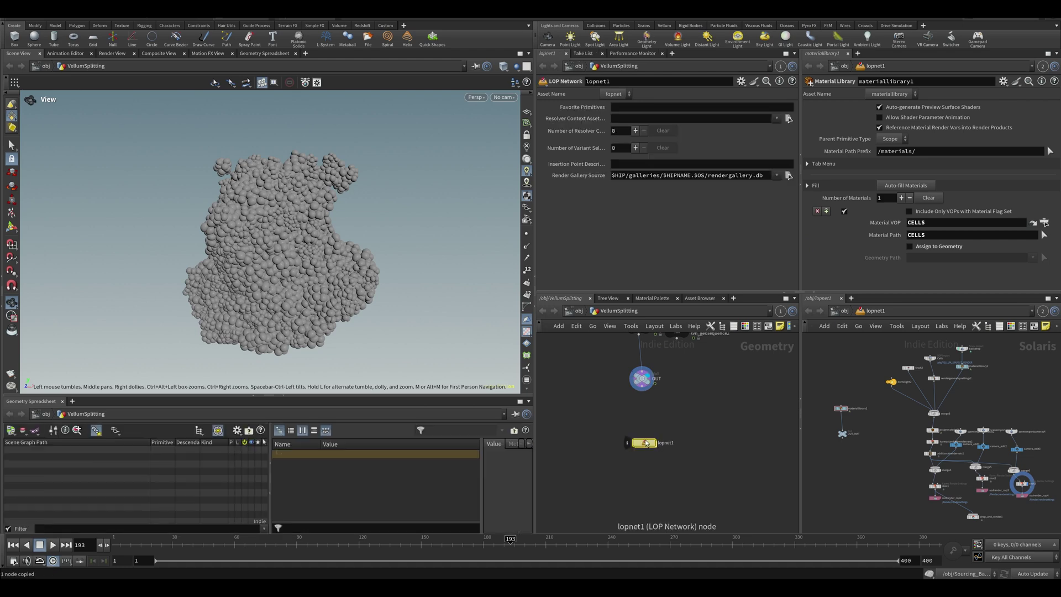
{"action": "double_click", "coordinate": [640, 443]}
{"action": "key", "text": "Tab"}
{"action": "type", "text": "sopi"}
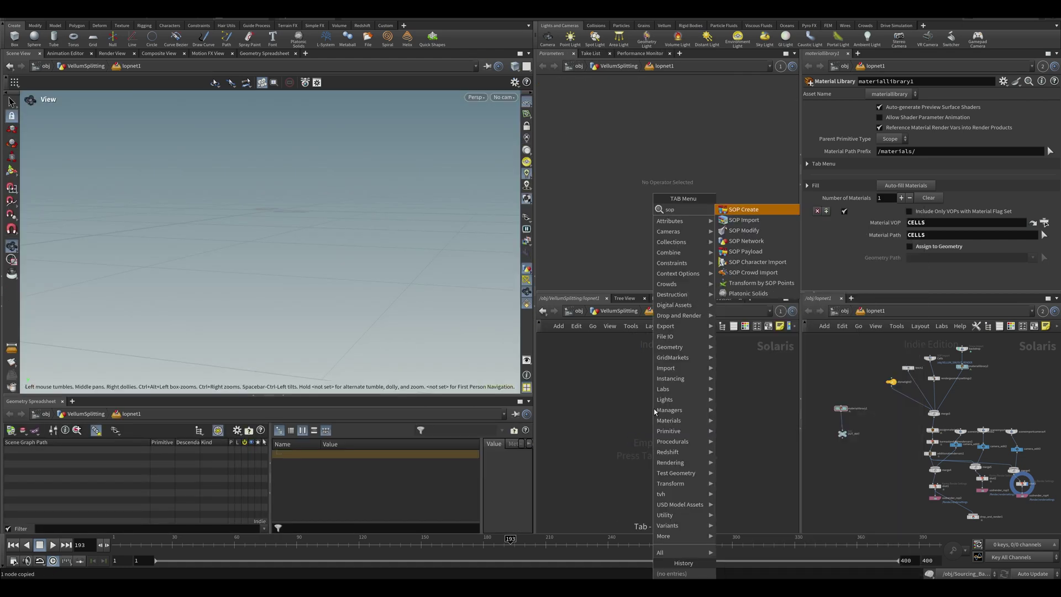
{"action": "key", "text": "Return"}
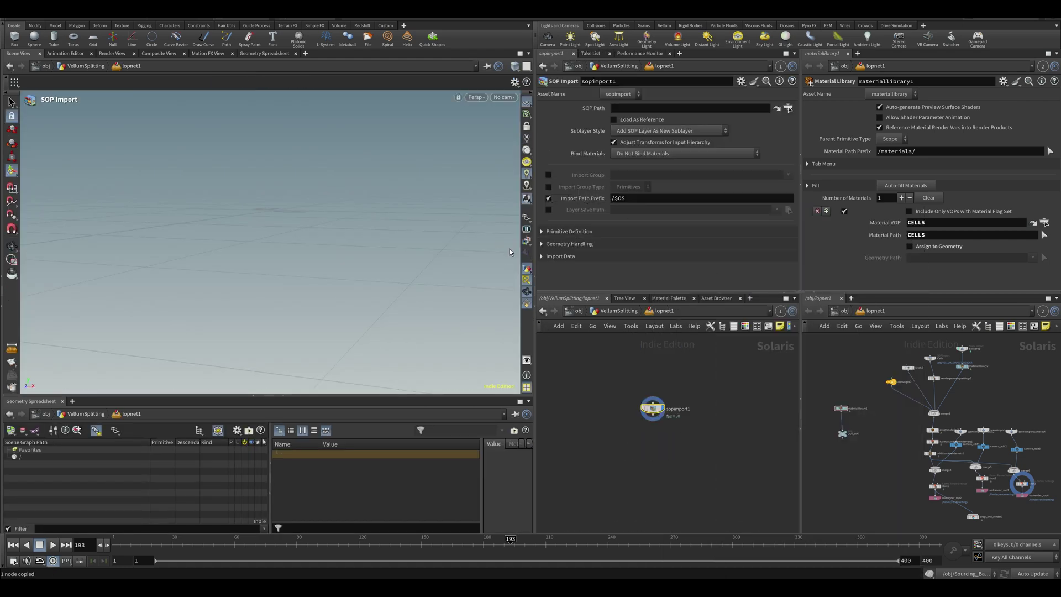
- Try to copy the OUT null in VellumSplitting and go back into lopnet1
{"action": "left_click", "coordinate": [616, 313]}
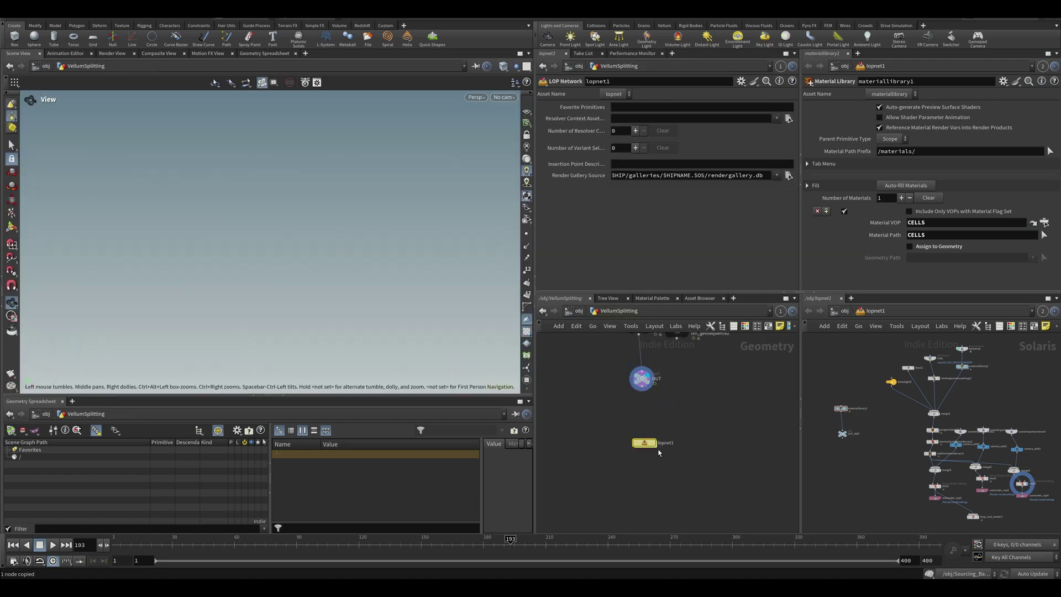
{"action": "left_click", "coordinate": [641, 378]}
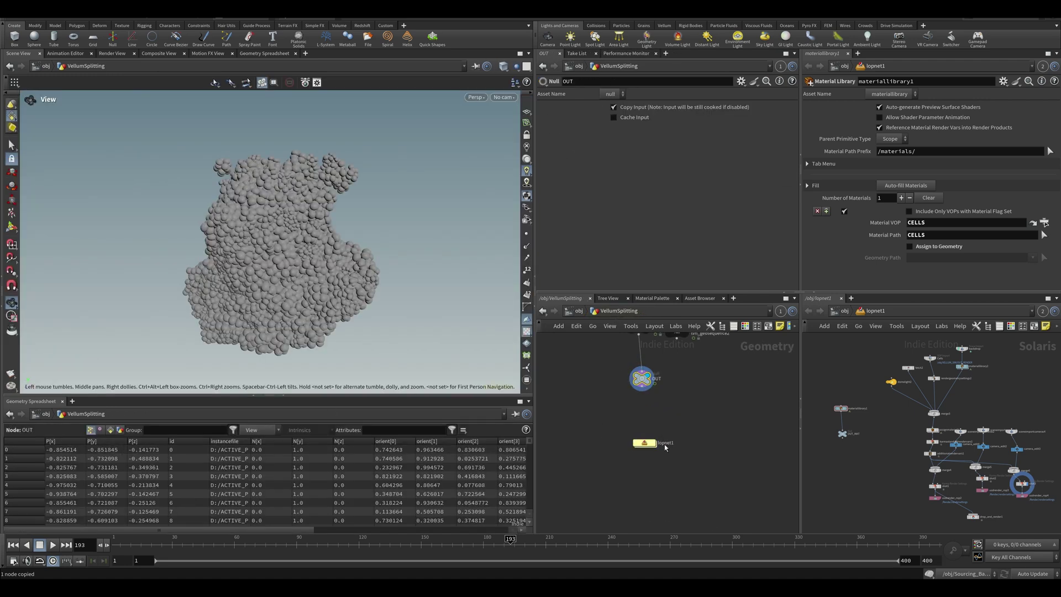
{"action": "double_click", "coordinate": [646, 444]}
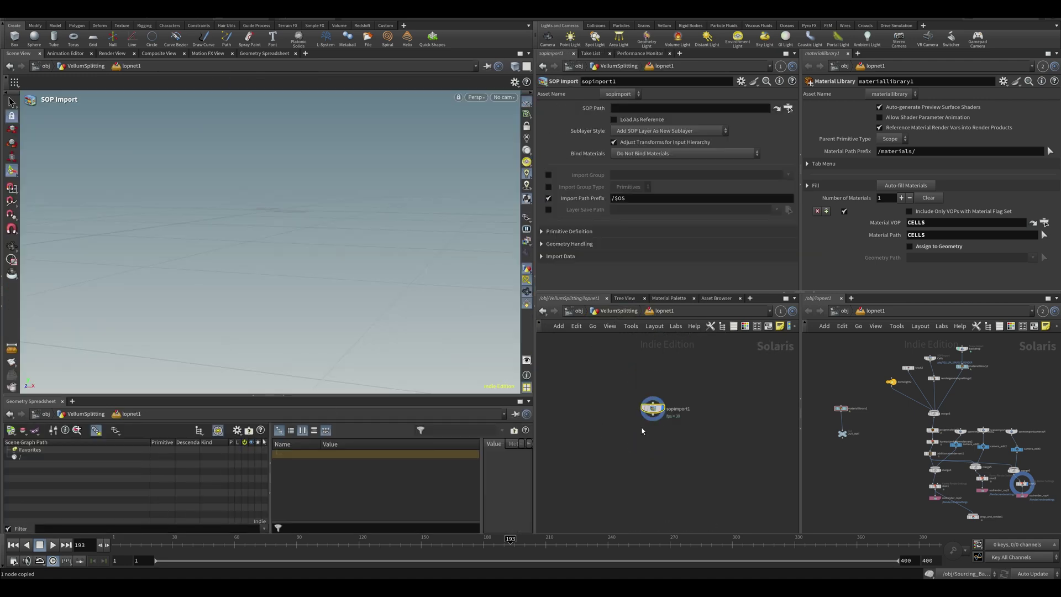
- Enable sopimport1's packed primitives option in its primitive definition and set it to Create Point Instancer
{"action": "left_click", "coordinate": [540, 246]}
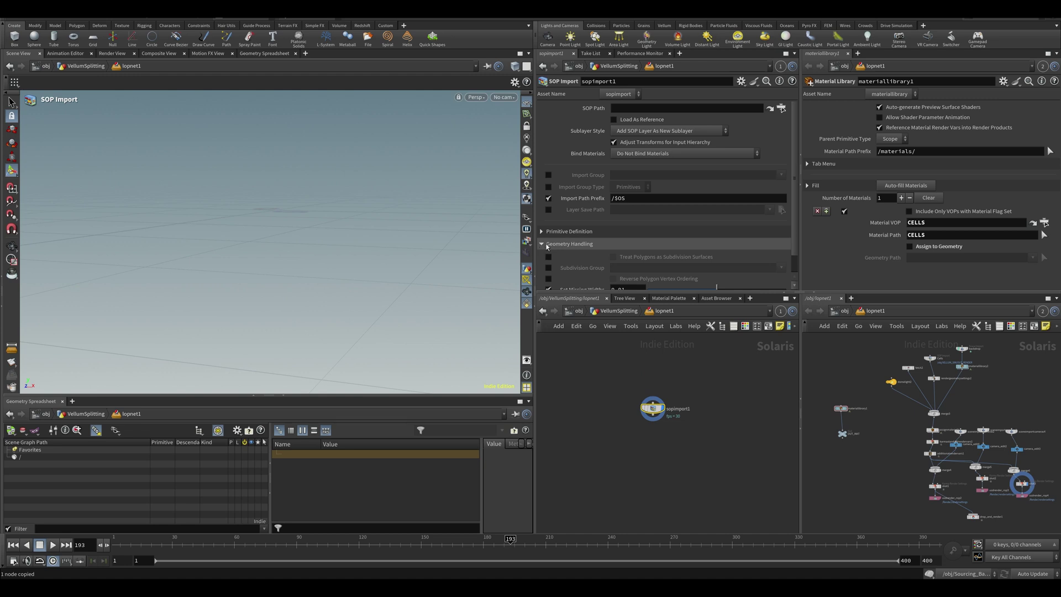
{"action": "left_click", "coordinate": [542, 246]}
{"action": "left_click", "coordinate": [544, 233]}
{"action": "scroll", "coordinate": [629, 224], "scroll_direction": "down", "scroll_amount": 3}
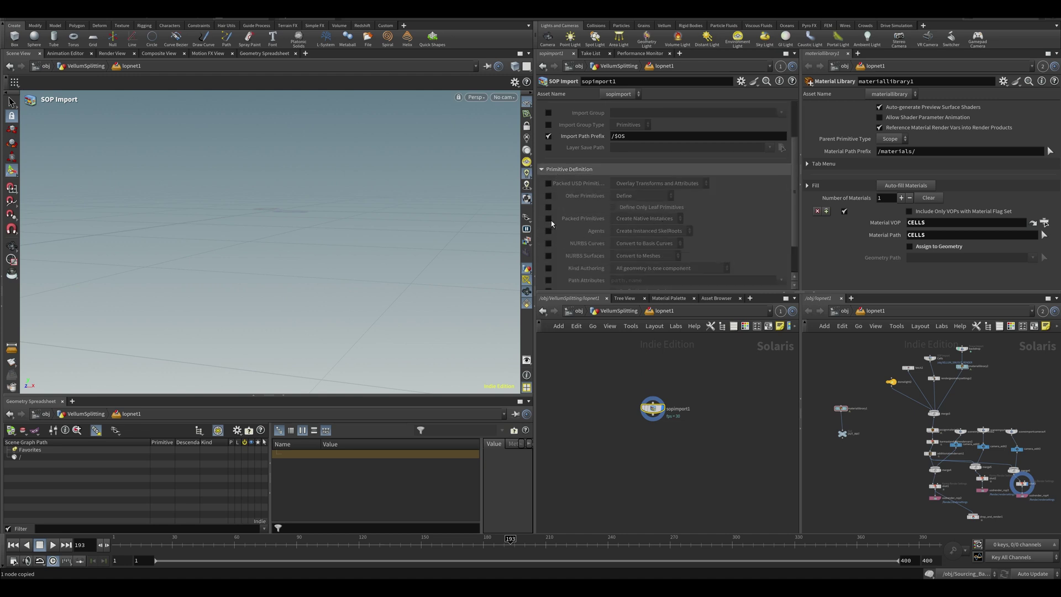
{"action": "left_click", "coordinate": [548, 219]}
{"action": "left_click", "coordinate": [651, 222]}
{"action": "left_click", "coordinate": [647, 240]}
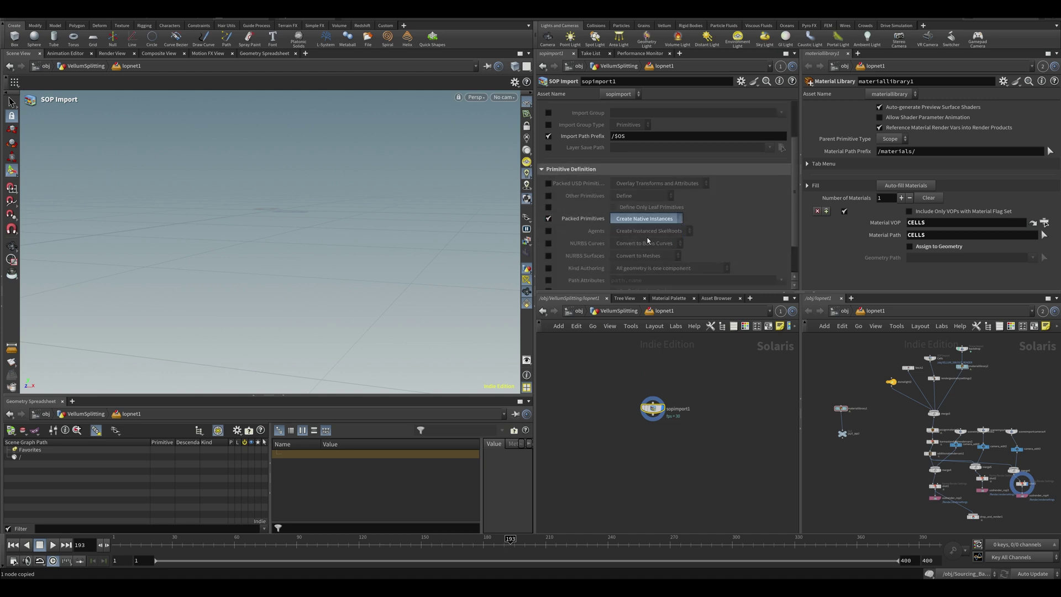
- Copy the OUT null in VellumSplitting and set sopimport1's SOP path to /obj/VellumSplitting/OUT
{"action": "scroll", "coordinate": [638, 117], "scroll_direction": "up", "scroll_amount": 2}
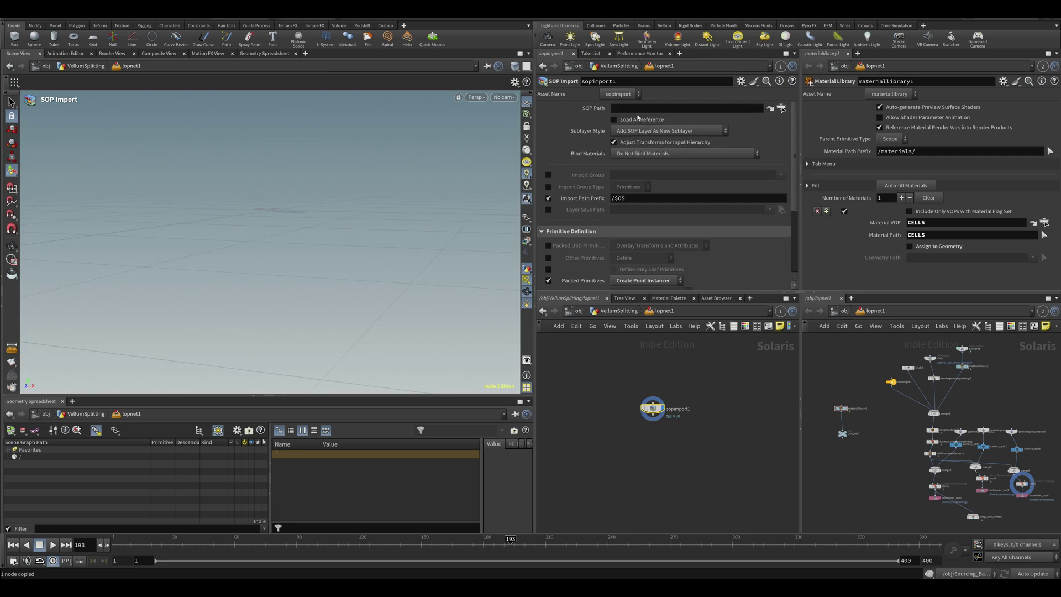
{"action": "key", "text": "Return"}
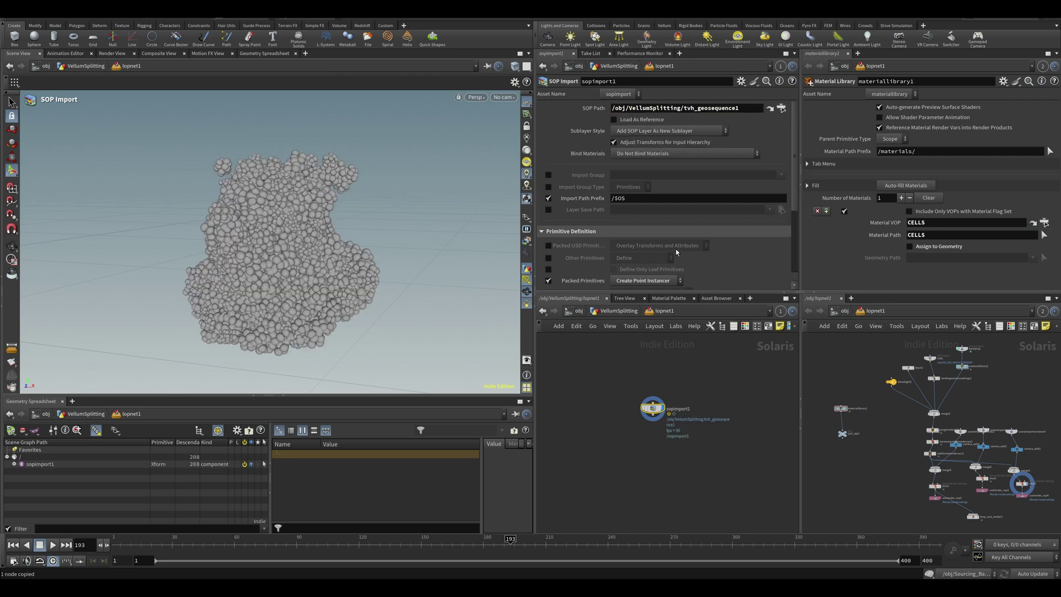
{"action": "key", "text": "u"}
{"action": "left_click", "coordinate": [641, 379]}
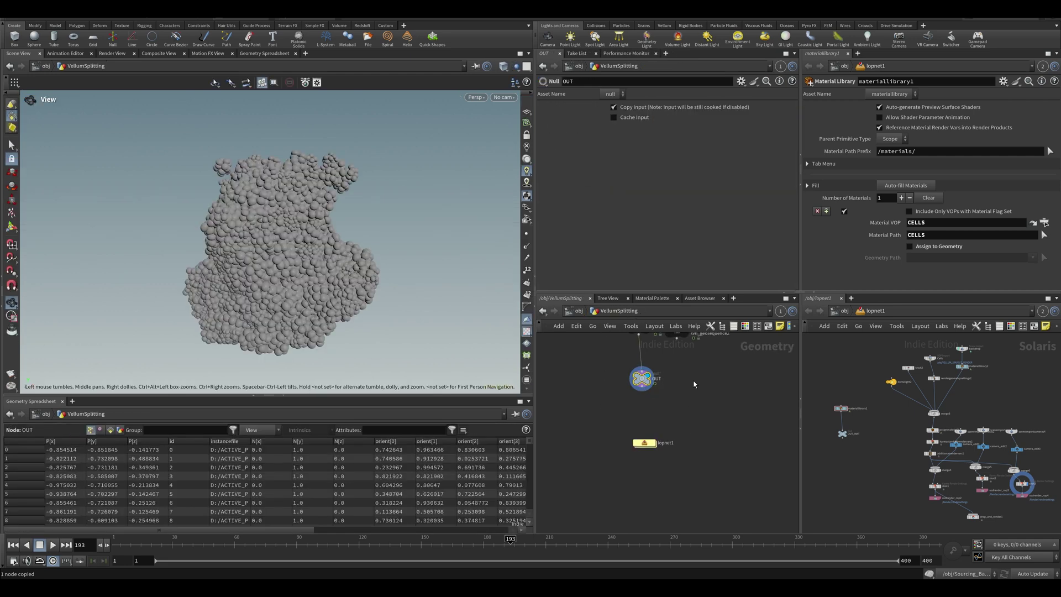
{"action": "double_click", "coordinate": [648, 445]}
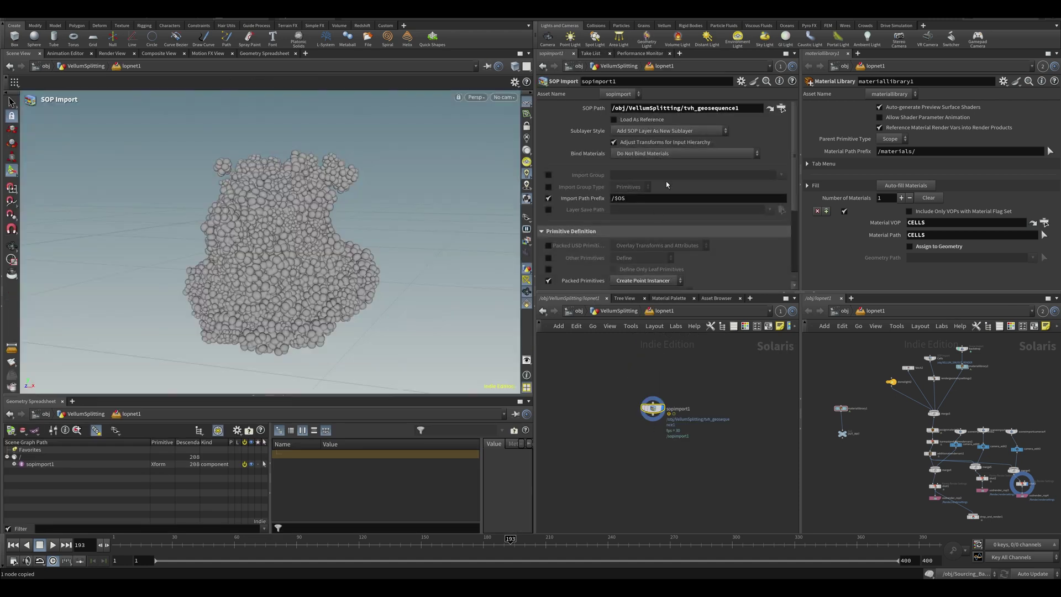
{"action": "triple_click", "coordinate": [742, 110]}
{"action": "key", "text": "ctrl+v"}
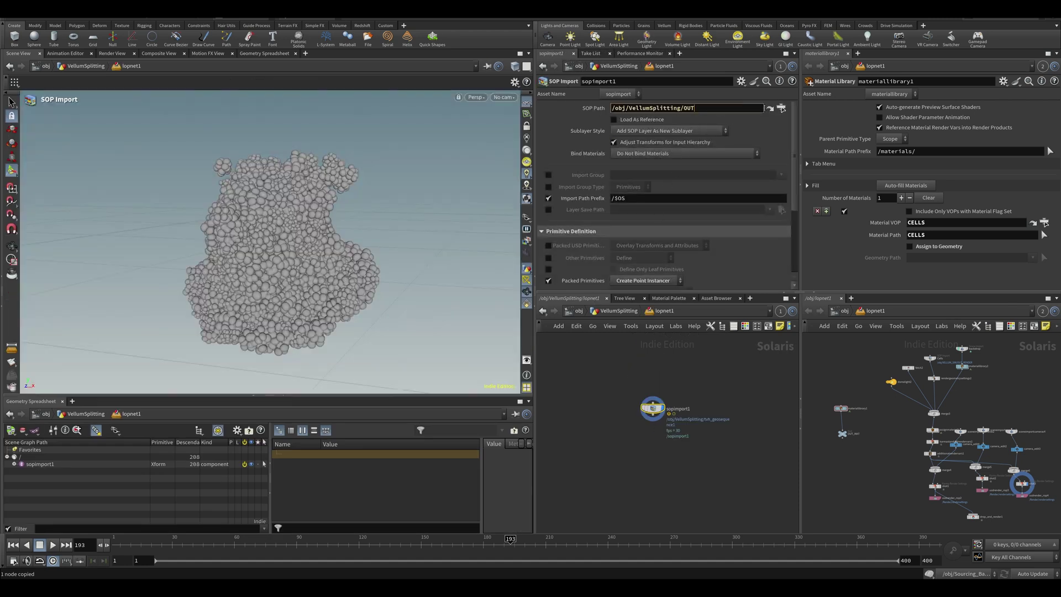
{"action": "key", "text": "Return"}
- Examine sopimport1's scene graph from instances through prototypes to rendergeo, collapse it and inspect the imported cells up close
{"action": "left_click", "coordinate": [14, 464]}
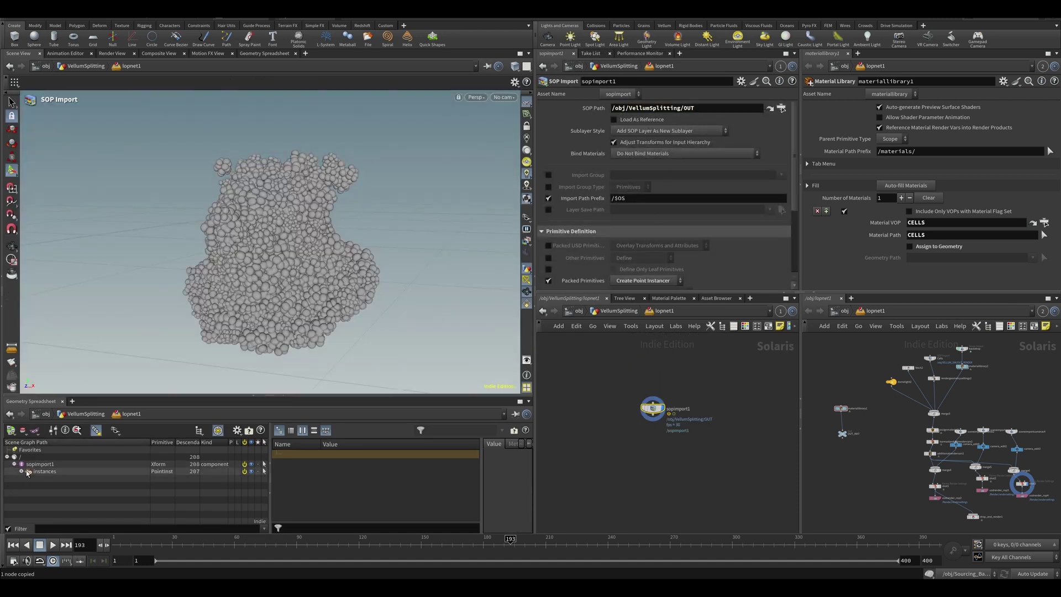
{"action": "left_click", "coordinate": [22, 471]}
{"action": "left_click", "coordinate": [30, 479]}
{"action": "left_click", "coordinate": [36, 486]}
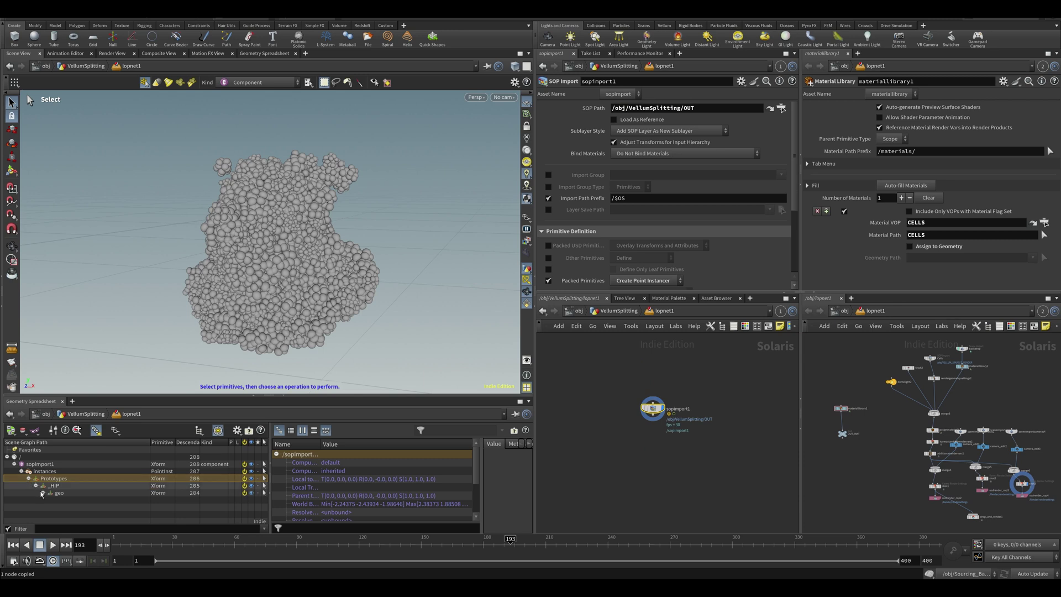
{"action": "left_click", "coordinate": [43, 492]}
{"action": "left_click", "coordinate": [50, 500]}
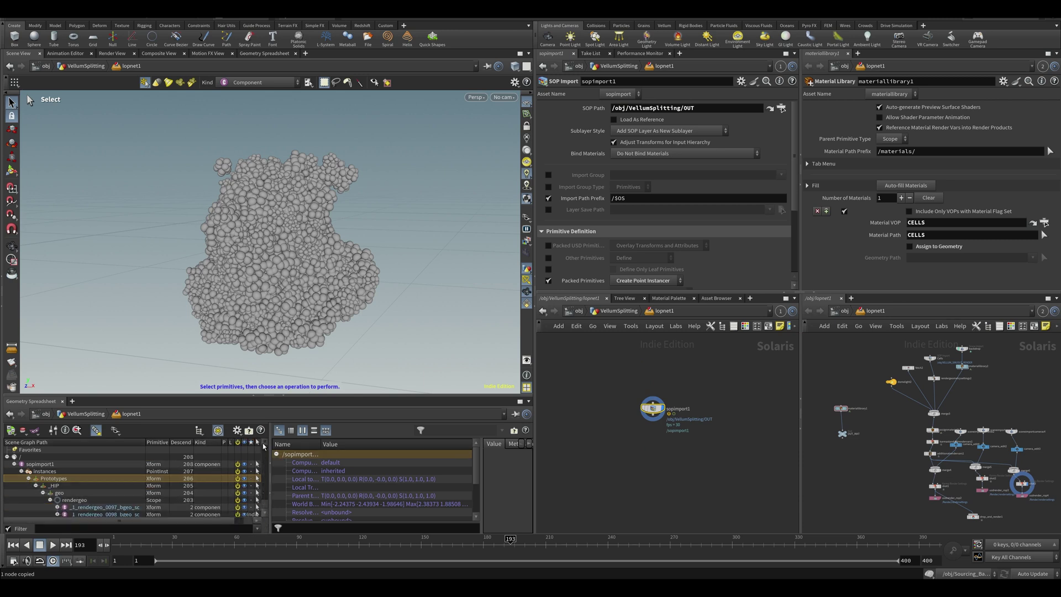
{"action": "mouse_move", "coordinate": [264, 448]}
{"action": "left_mouse_down"}
{"action": "mouse_move", "coordinate": [263, 501]}
{"action": "mouse_move", "coordinate": [271, 441]}
{"action": "left_mouse_up"}
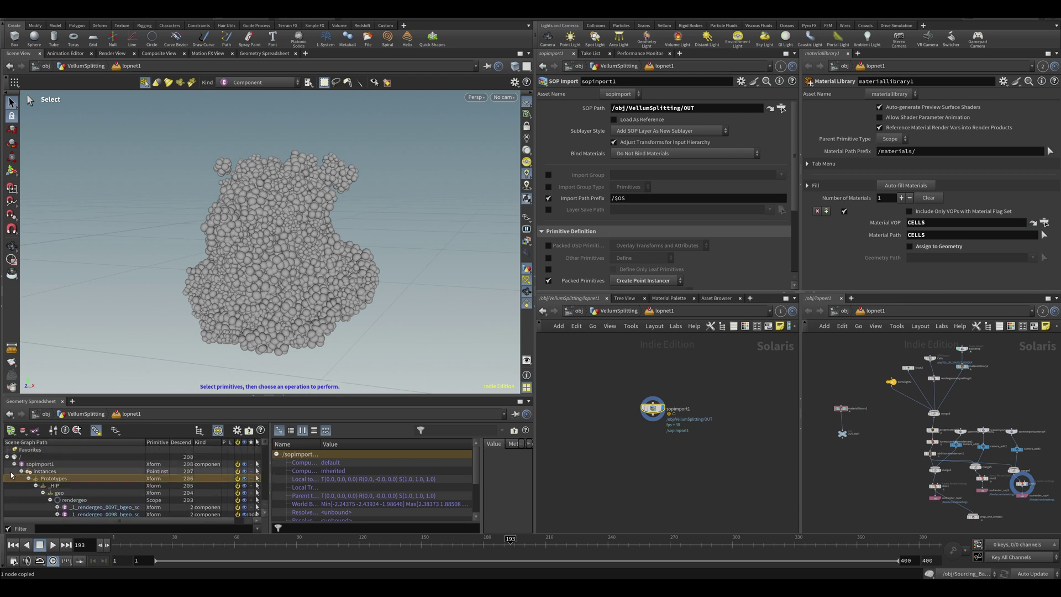
{"action": "left_click", "coordinate": [39, 463]}
{"action": "left_click", "coordinate": [15, 463]}
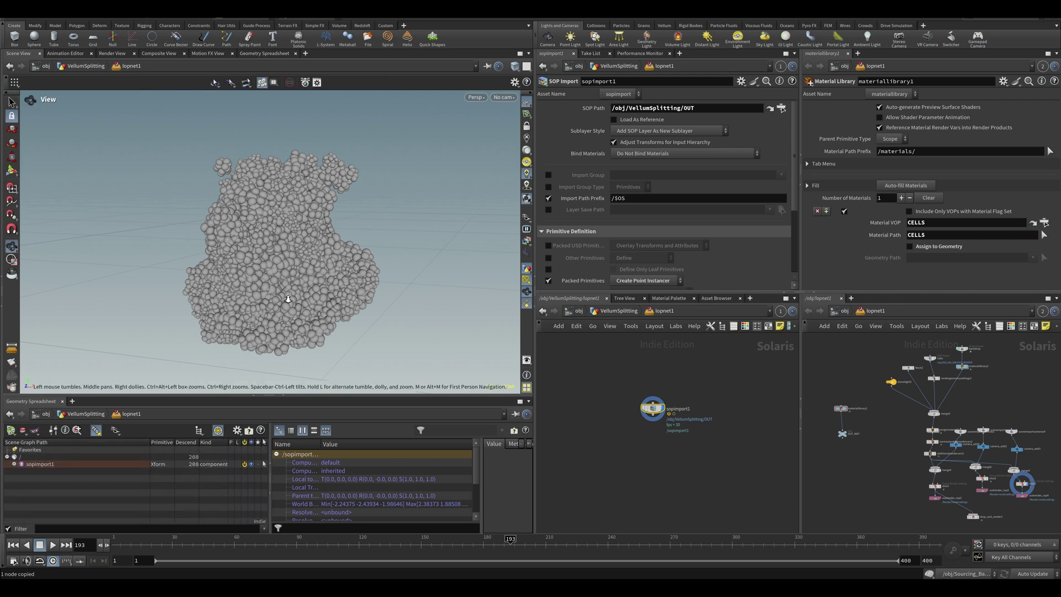
{"action": "scroll", "coordinate": [289, 294], "scroll_direction": "up", "scroll_amount": 5}
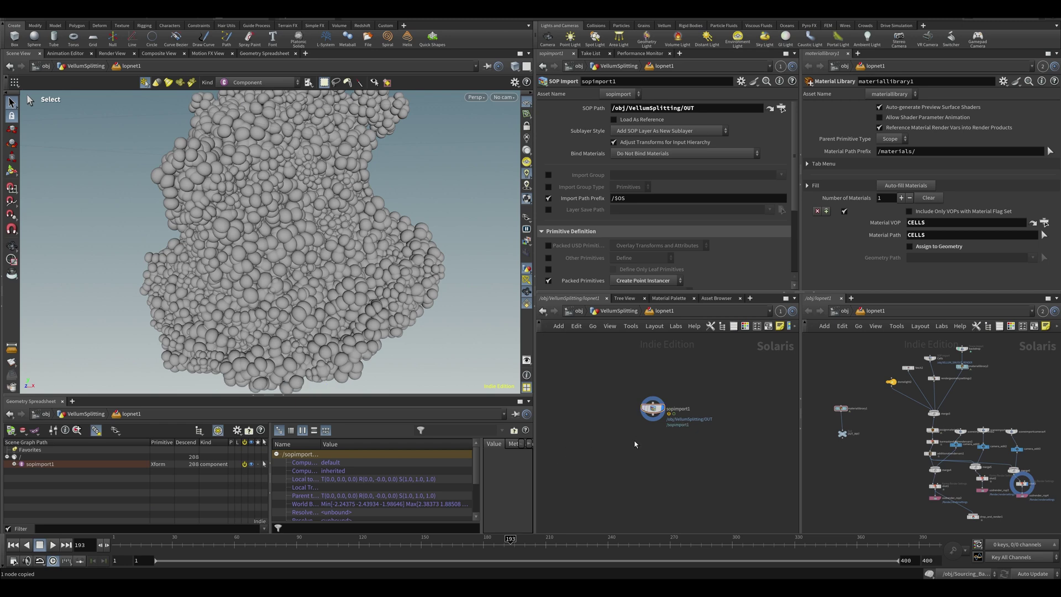
- Add a Dome Light after sopimport1 and set its texture to $HIP/HDRI/studio_small_02_4k.exr
{"action": "key", "text": "Tab"}
{"action": "type", "text": "dome"}
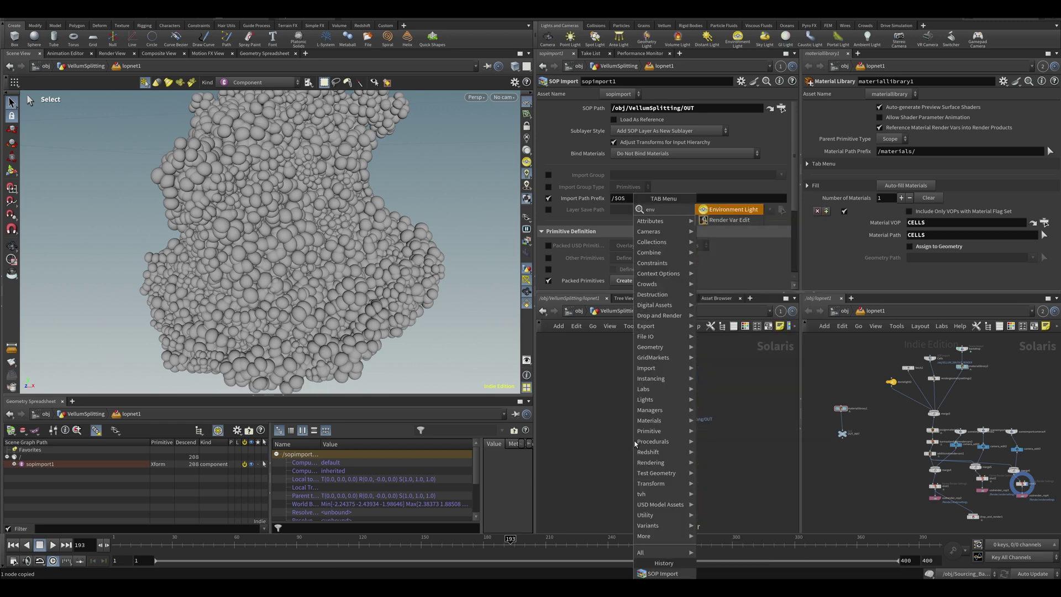
{"action": "key", "text": "Return"}
{"action": "left_click", "coordinate": [635, 443]}
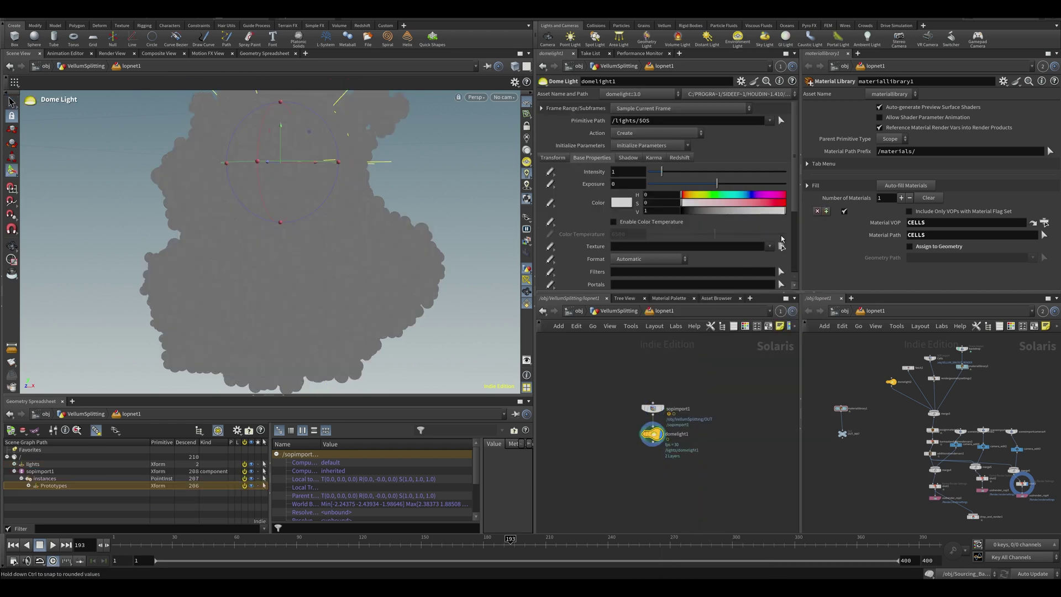
{"action": "left_click", "coordinate": [781, 246]}
{"action": "left_click", "coordinate": [620, 297]}
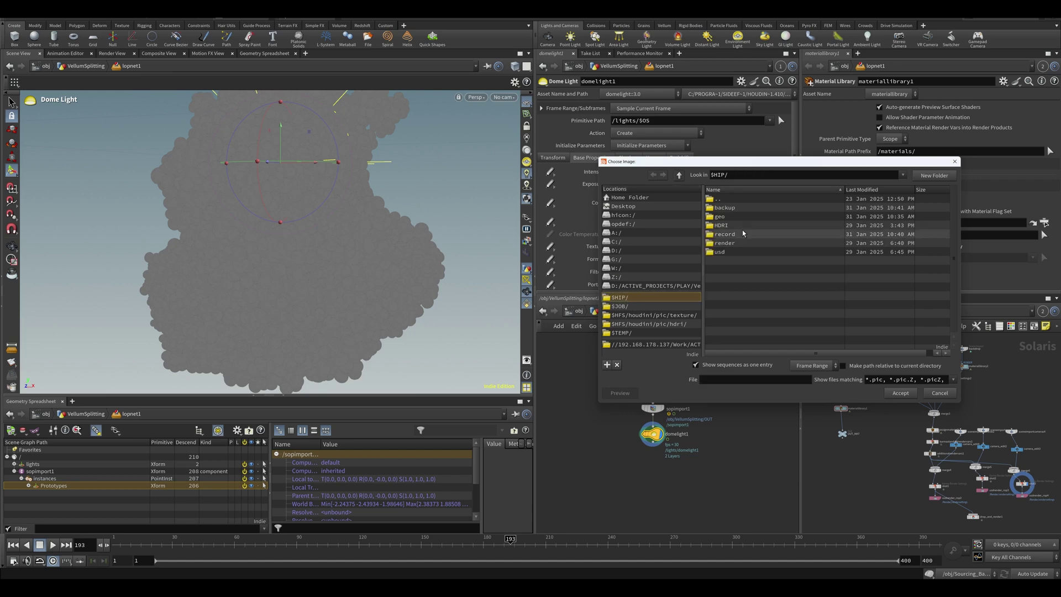
{"action": "double_click", "coordinate": [729, 225]}
{"action": "double_click", "coordinate": [742, 210]}
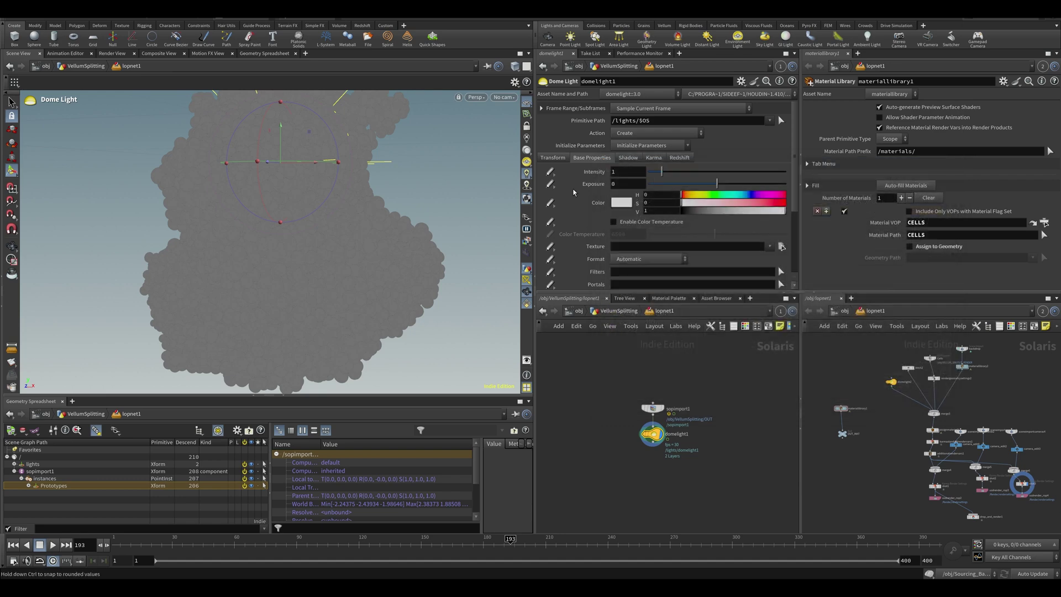
{"action": "scroll", "coordinate": [370, 222], "scroll_direction": "down", "scroll_amount": 3}
{"action": "left_click_drag", "start_coordinate": [368, 215], "coordinate": [365, 180], "text": "alt"}
{"action": "key", "text": "Return"}
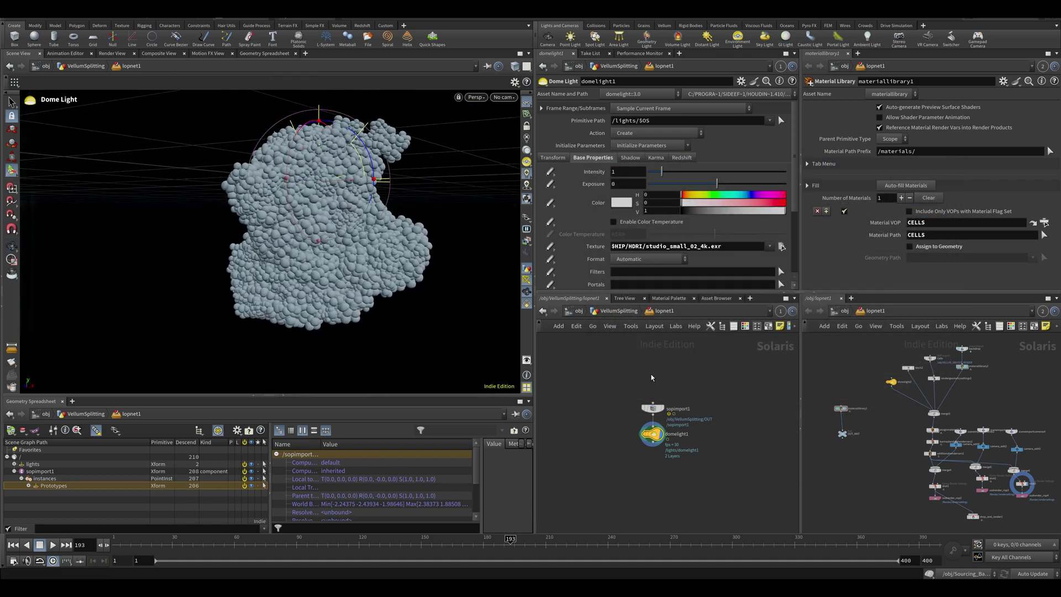
- Add a Camera node after domelight1 and look through camera1 in the viewport
{"action": "key", "text": "Tab"}
{"action": "type", "text": "cam"}
{"action": "key", "text": "Return"}
{"action": "key", "text": "Return"}
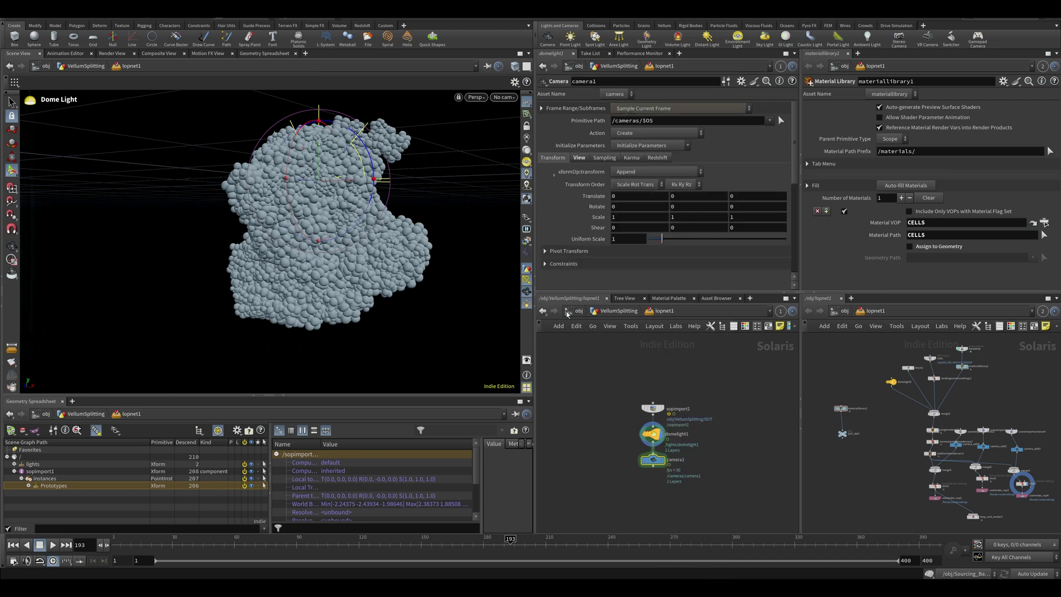
{"action": "left_click", "coordinate": [504, 97]}
{"action": "left_click", "coordinate": [630, 128]}
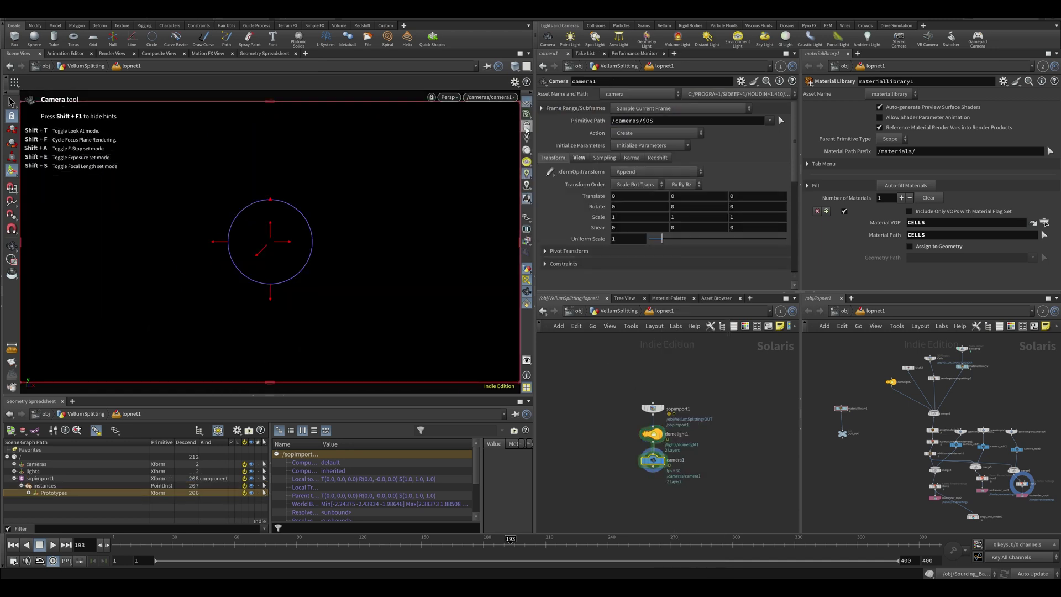
- Lock camera1 to the view and frame the whole cell cluster at frame 100, positioning the camera at about 6.67, -0.69, 7.39
{"action": "scroll", "coordinate": [307, 250], "scroll_direction": "down", "scroll_amount": 10}
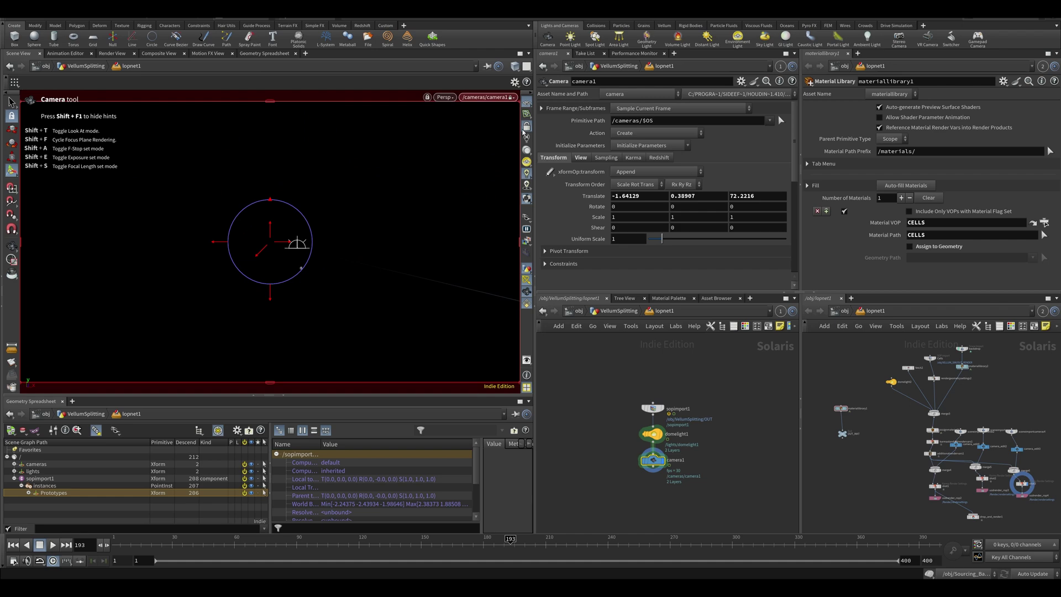
{"action": "left_click_drag", "start_coordinate": [403, 130], "coordinate": [367, 203]}
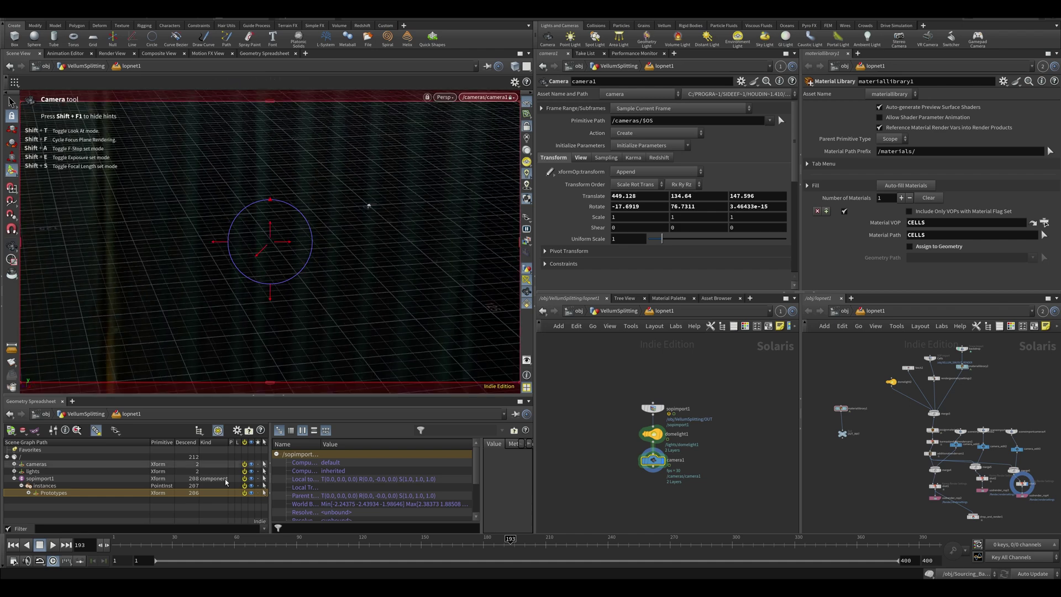
{"action": "left_click_drag", "start_coordinate": [183, 545], "coordinate": [199, 544]}
{"action": "key", "text": "space+g"}
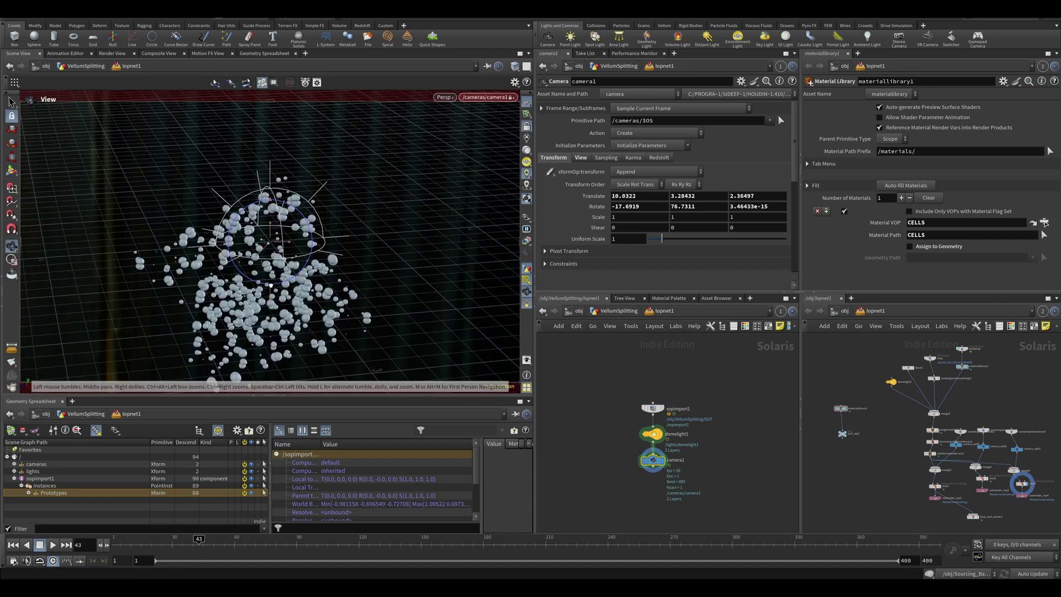
{"action": "left_click_drag", "start_coordinate": [273, 289], "coordinate": [278, 298]}
{"action": "middle_click_drag", "start_coordinate": [278, 297], "coordinate": [304, 308]}
{"action": "middle_click_drag", "start_coordinate": [326, 282], "coordinate": [341, 259]}
{"action": "left_click_drag", "start_coordinate": [306, 544], "coordinate": [319, 544]}
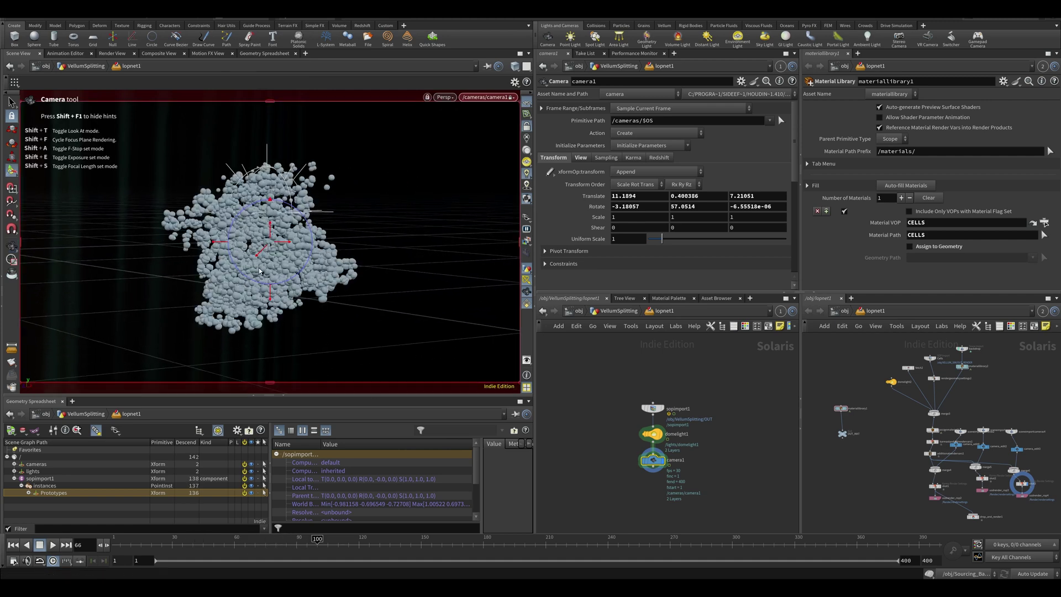
{"action": "right_click_drag", "start_coordinate": [259, 298], "coordinate": [274, 252], "text": "alt"}
{"action": "left_click_drag", "start_coordinate": [275, 252], "coordinate": [275, 260], "text": "alt"}
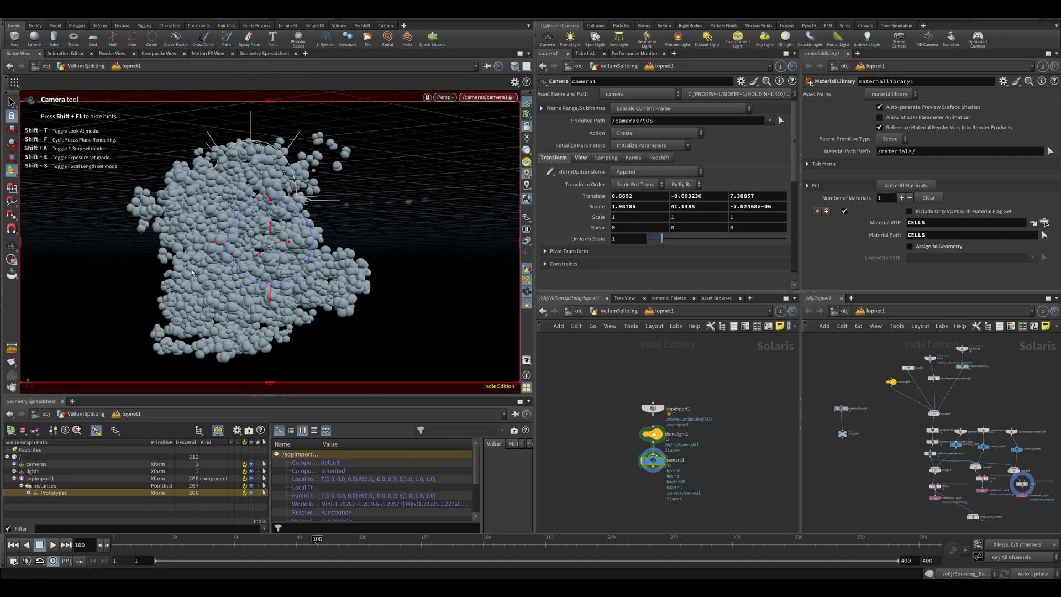
- Play the simulation up to frame 114 and switch the viewport renderer to Karma XPU
{"action": "left_click", "coordinate": [53, 545]}
{"action": "key", "text": "Escape"}
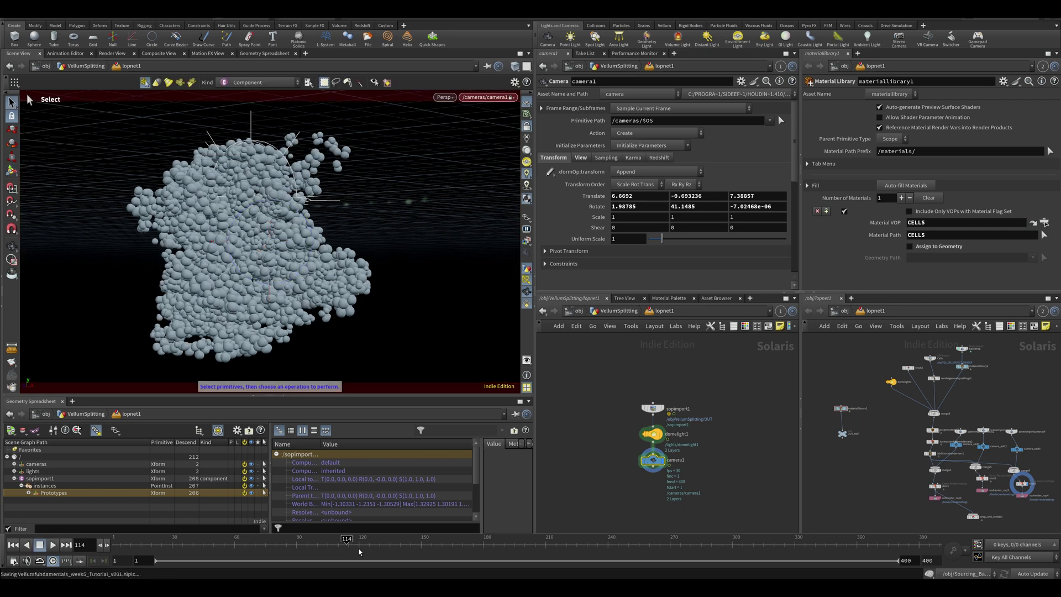
{"action": "left_click", "coordinate": [444, 97]}
{"action": "left_click", "coordinate": [456, 155]}
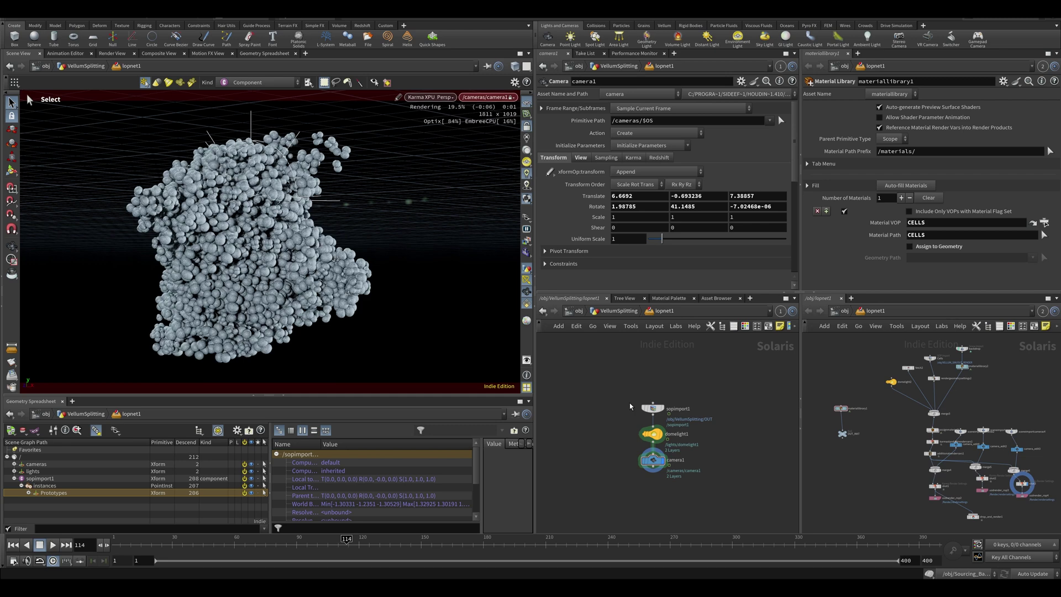
- Add a Quick Surface Material and insert it between sopimport1 and domelight1
{"action": "key", "text": "Tab"}
{"action": "type", "text": "qui"}
{"action": "key", "text": "Down"}
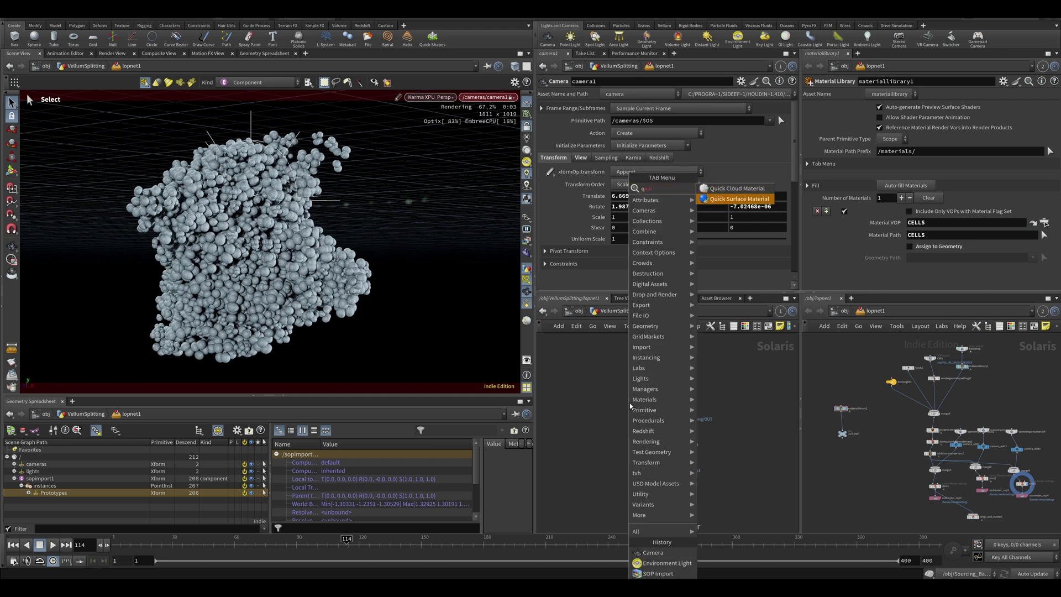
{"action": "key", "text": "Return"}
{"action": "left_click", "coordinate": [635, 381]}
{"action": "left_click_drag", "start_coordinate": [640, 383], "coordinate": [656, 423]}
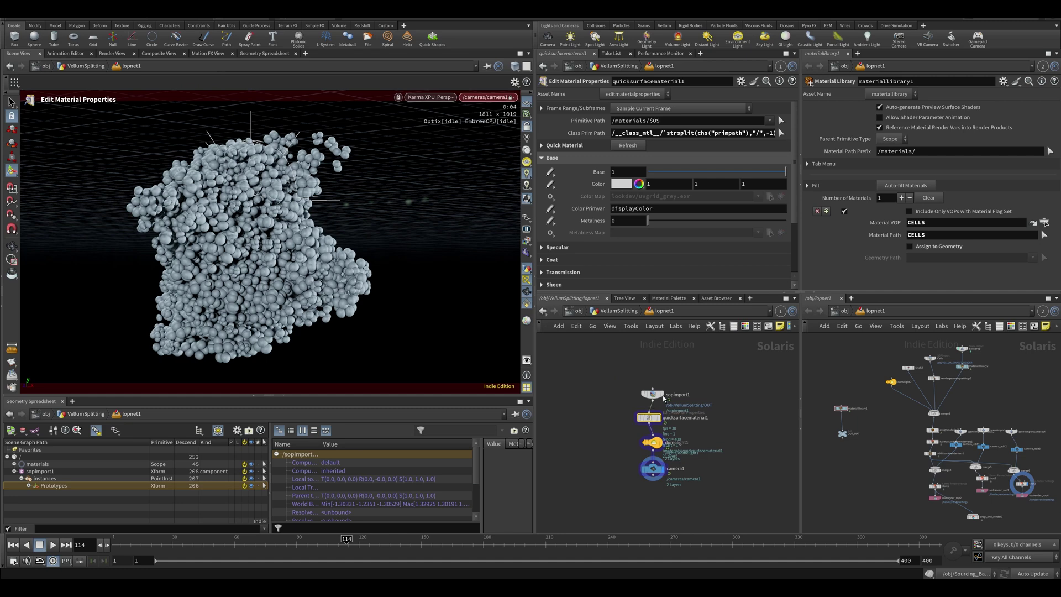
- Set the primitive path of quicksurfacematerial1 to /materials/cells
{"action": "left_click", "coordinate": [658, 120]}
{"action": "key", "text": "BackSpace"}
{"action": "key", "text": "BackSpace"}
{"action": "key", "text": "BackSpace"}
{"action": "type", "text": "c"}
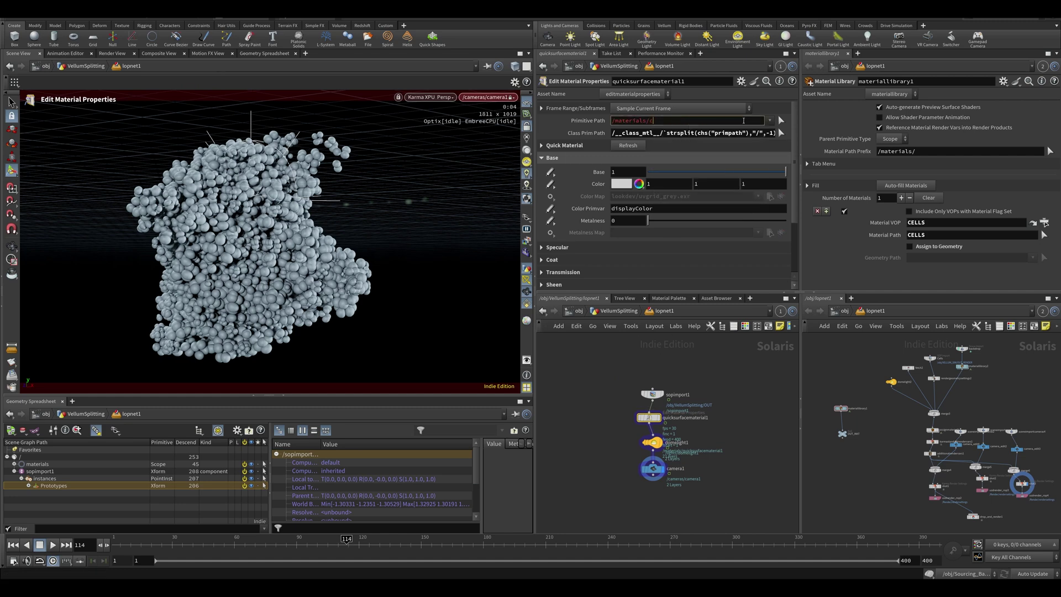
{"action": "type", "text": "ells"}
{"action": "key", "text": "Return"}
{"action": "key", "text": "Tab"}
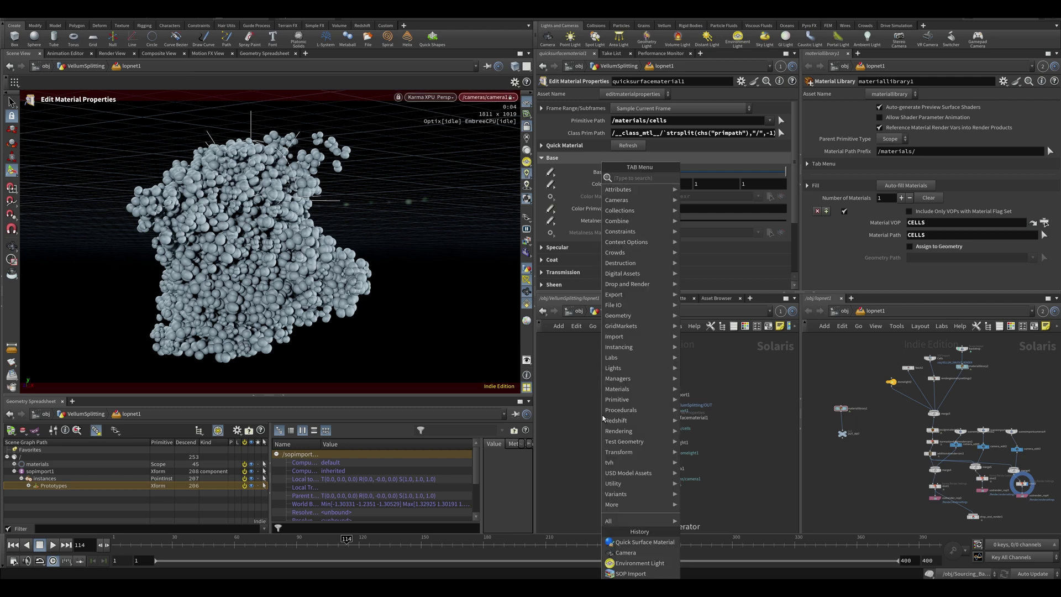
{"action": "type", "text": "ass"}
{"action": "key", "text": "Return"}
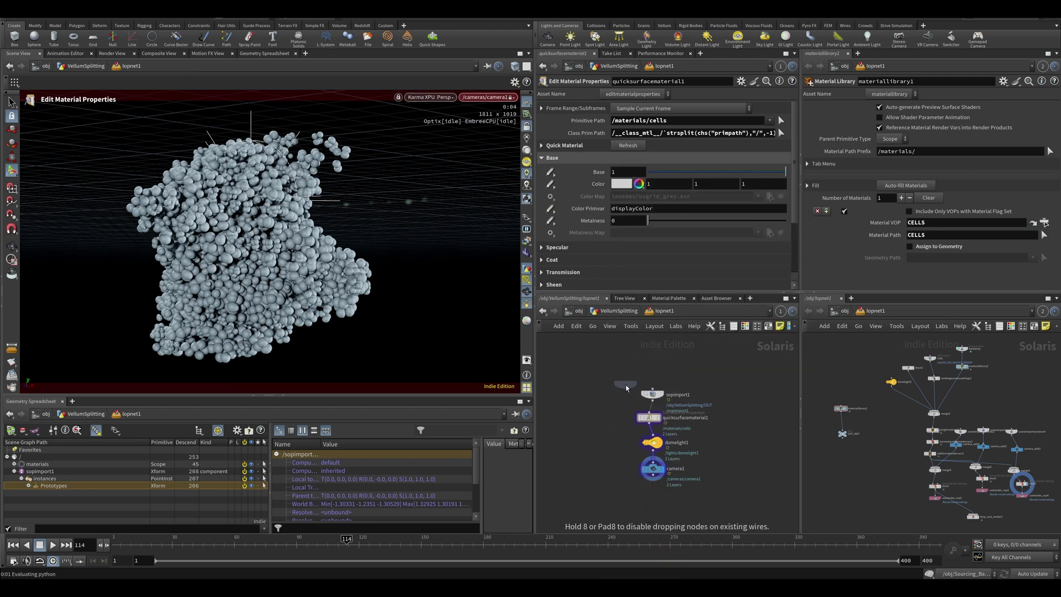
{"action": "key", "text": "Escape"}
- Add an Assign Material node between quicksurfacematerial1 and domelight1
{"action": "key", "text": "Tab"}
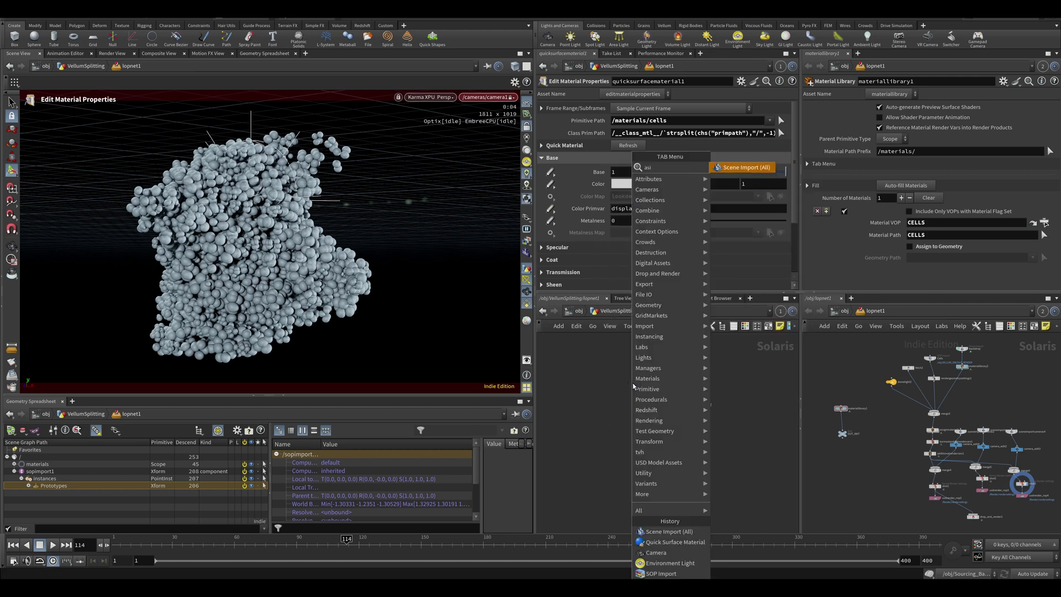
{"action": "key", "text": "Return"}
{"action": "left_click", "coordinate": [657, 437]}
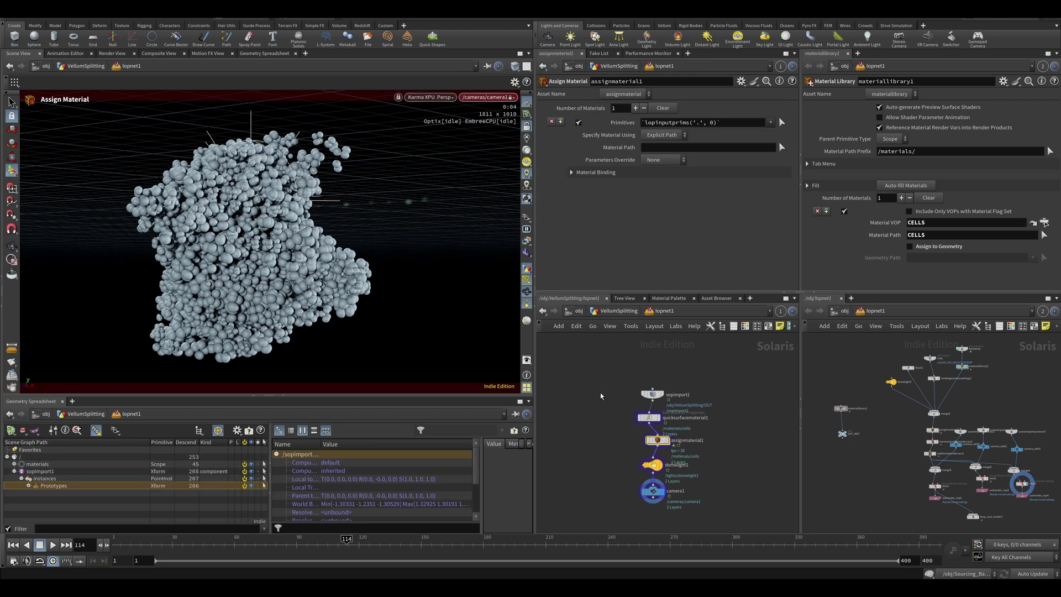
- Set sopimport1's import path prefix to /cells and save the scene
{"action": "left_click", "coordinate": [652, 394]}
{"action": "left_click", "coordinate": [633, 199]}
{"action": "key", "text": "BackSpace"}
{"action": "key", "text": "BackSpace"}
{"action": "key", "text": "BackSpace"}
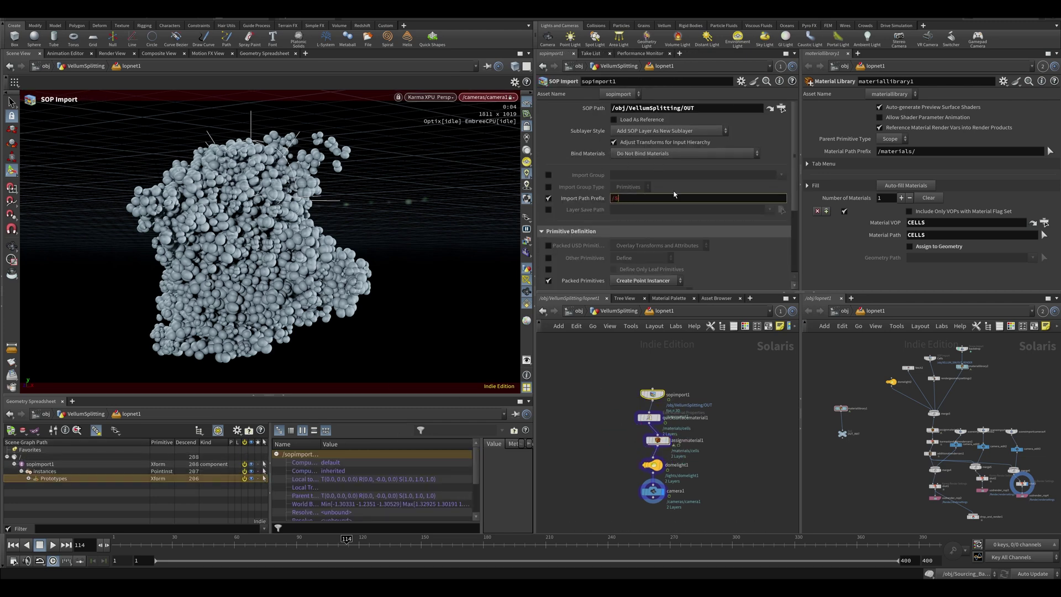
{"action": "type", "text": "cells"}
{"action": "key", "text": "Return"}
{"action": "key", "text": "ctrl+s"}
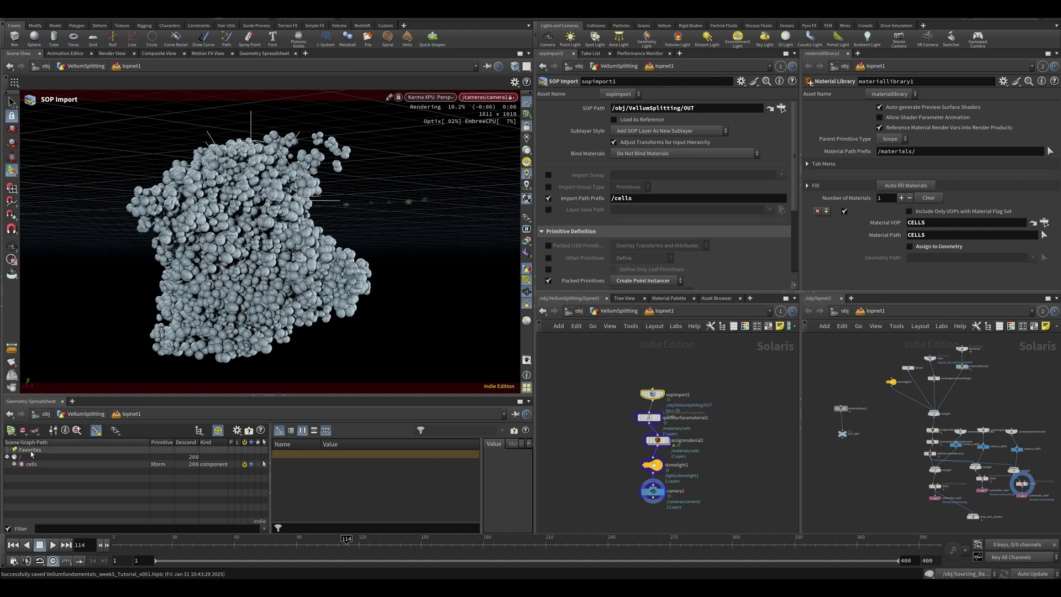
- In assignmaterial1, set the primitives to /cells and the material path to the cells material from the scene graph
{"action": "left_click", "coordinate": [655, 440]}
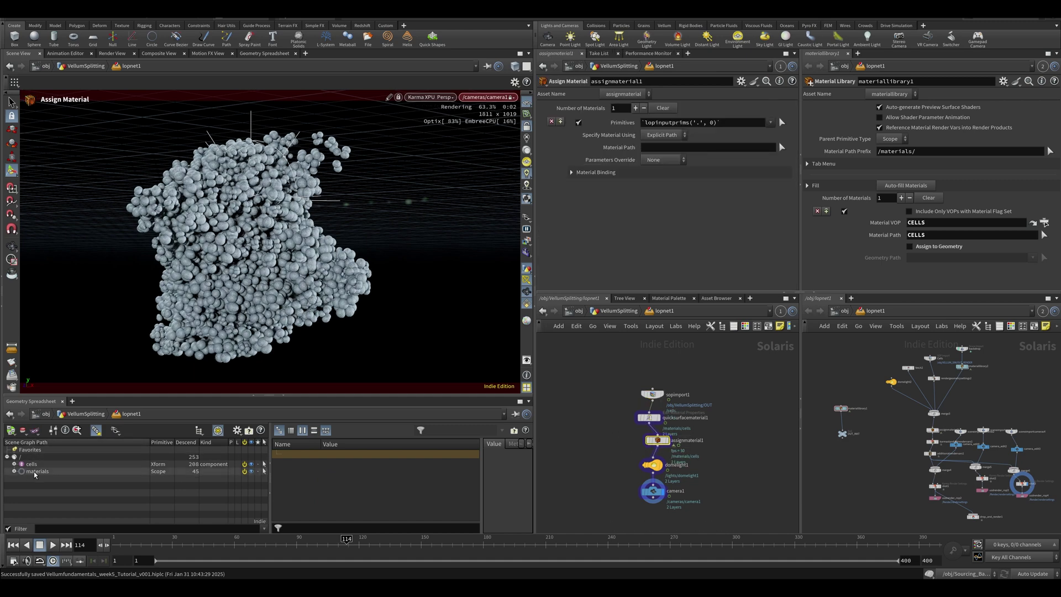
{"action": "left_click_drag", "start_coordinate": [671, 124], "coordinate": [671, 123]}
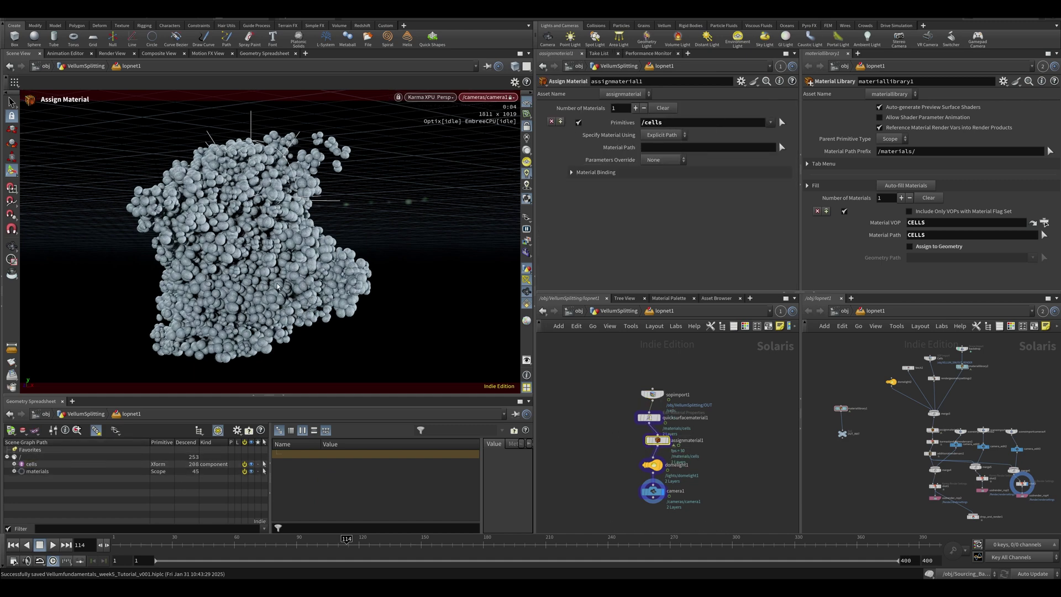
{"action": "double_click", "coordinate": [30, 473]}
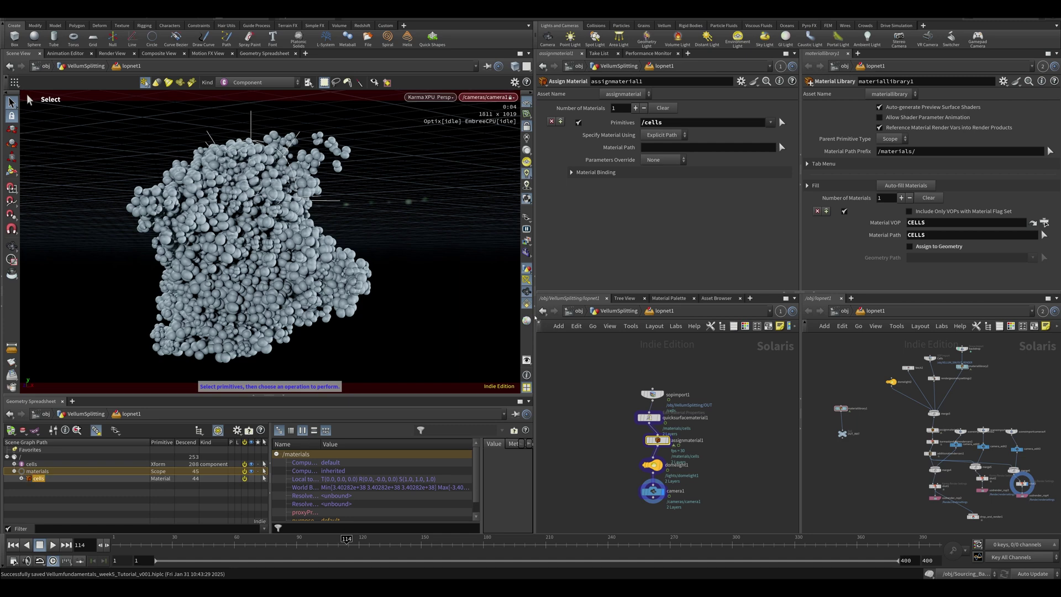
{"action": "left_click_drag", "start_coordinate": [650, 156], "coordinate": [651, 149]}
- Align quicksurfacematerial1 with the node chain and darken its base color to 0.05, 0.05, 0.05
{"action": "left_click_drag", "start_coordinate": [647, 418], "coordinate": [656, 418]}
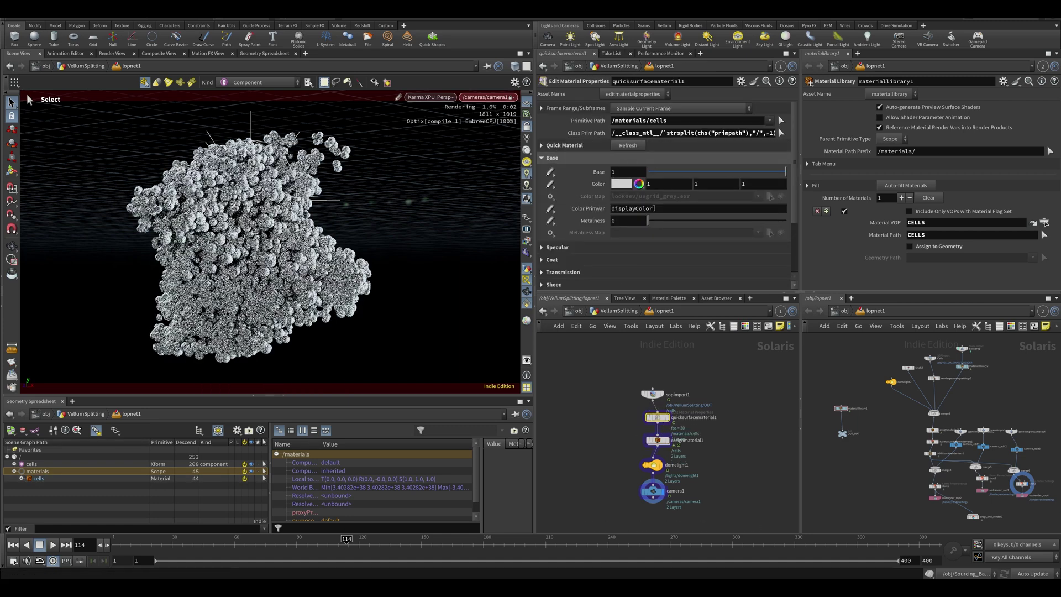
{"action": "left_click", "coordinate": [623, 187]}
{"action": "left_click", "coordinate": [622, 164]}
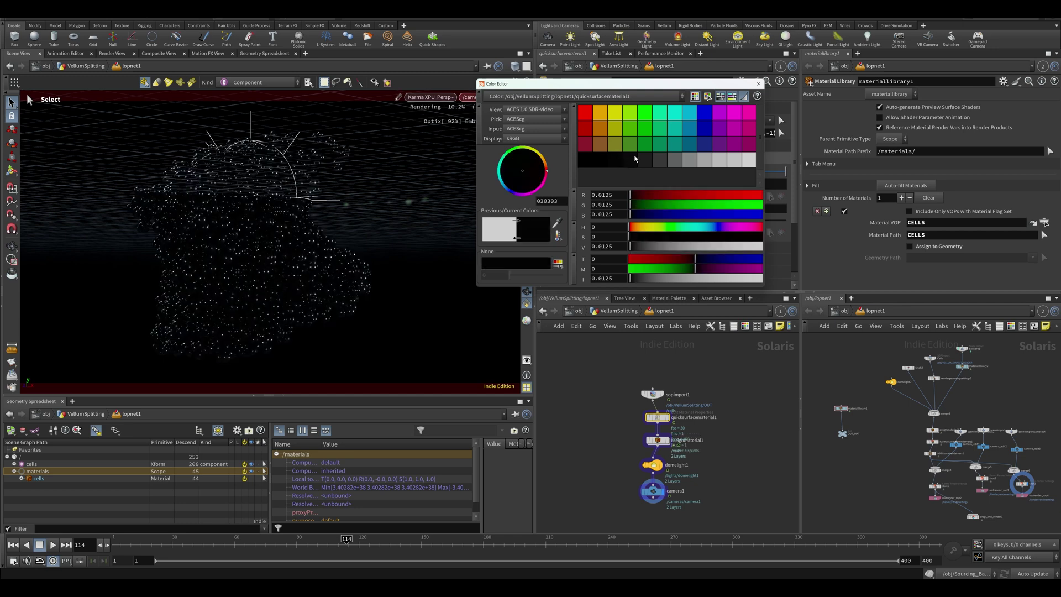
{"action": "left_click", "coordinate": [641, 161]}
{"action": "left_click", "coordinate": [759, 83]}
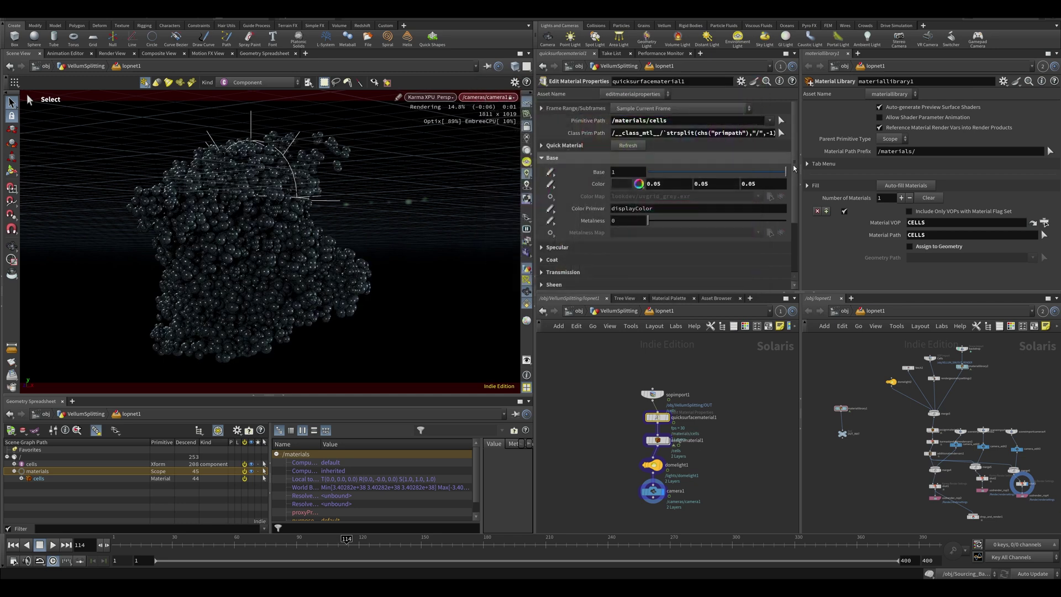
- Give quicksurfacematerial1 a subsurface amount of 1 and a pink subsurface color of 1, 0.342, 0.342
{"action": "scroll", "coordinate": [718, 193], "scroll_direction": "down", "scroll_amount": 3}
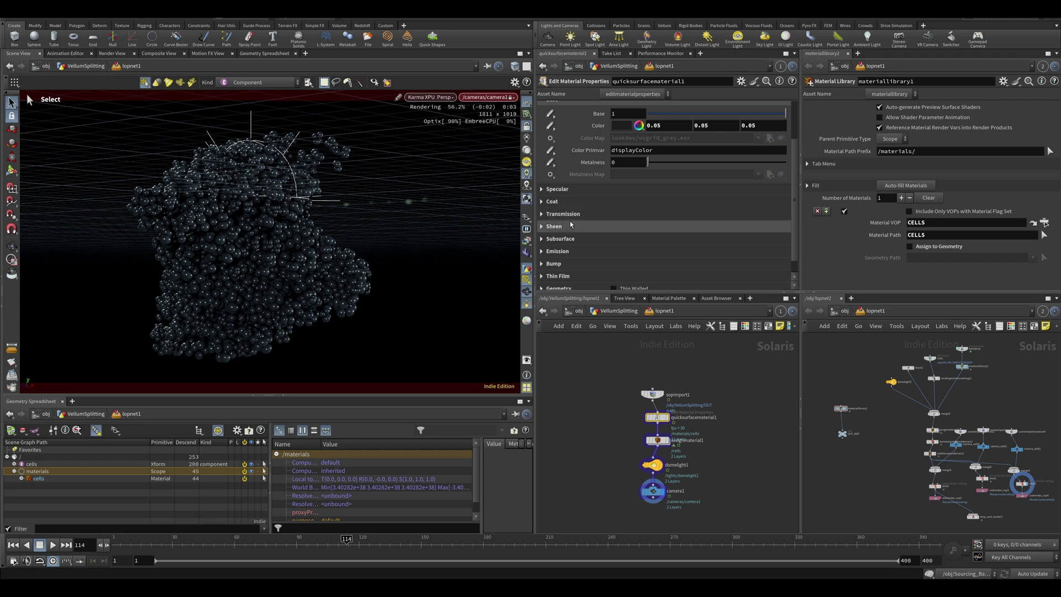
{"action": "left_click", "coordinate": [563, 215]}
{"action": "left_click", "coordinate": [563, 214]}
{"action": "left_click", "coordinate": [560, 238]}
{"action": "scroll", "coordinate": [685, 221], "scroll_direction": "down", "scroll_amount": 3}
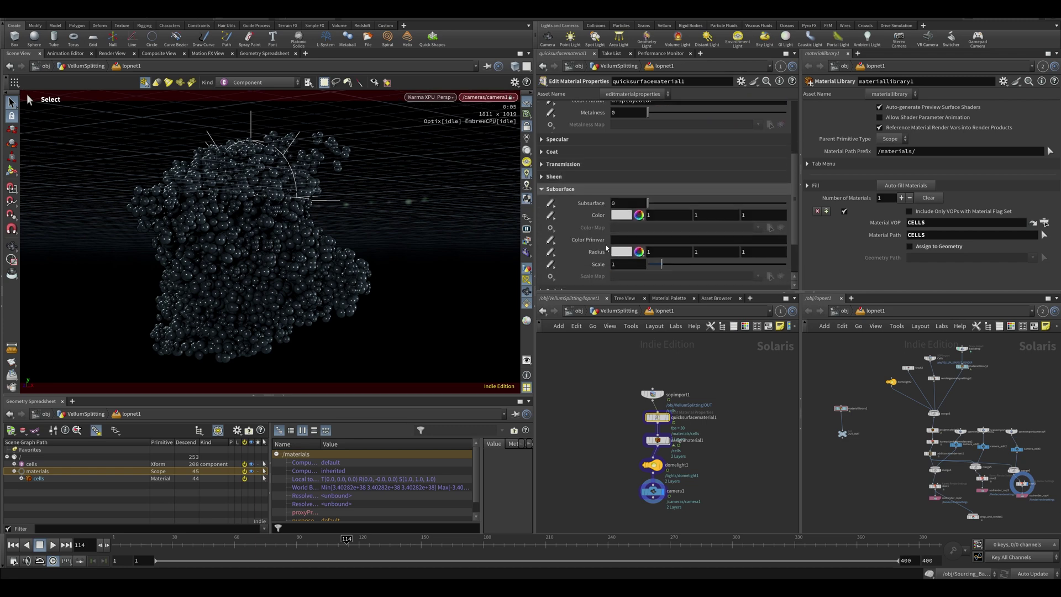
{"action": "left_click_drag", "start_coordinate": [647, 203], "coordinate": [689, 205]}
{"action": "left_click", "coordinate": [621, 215]}
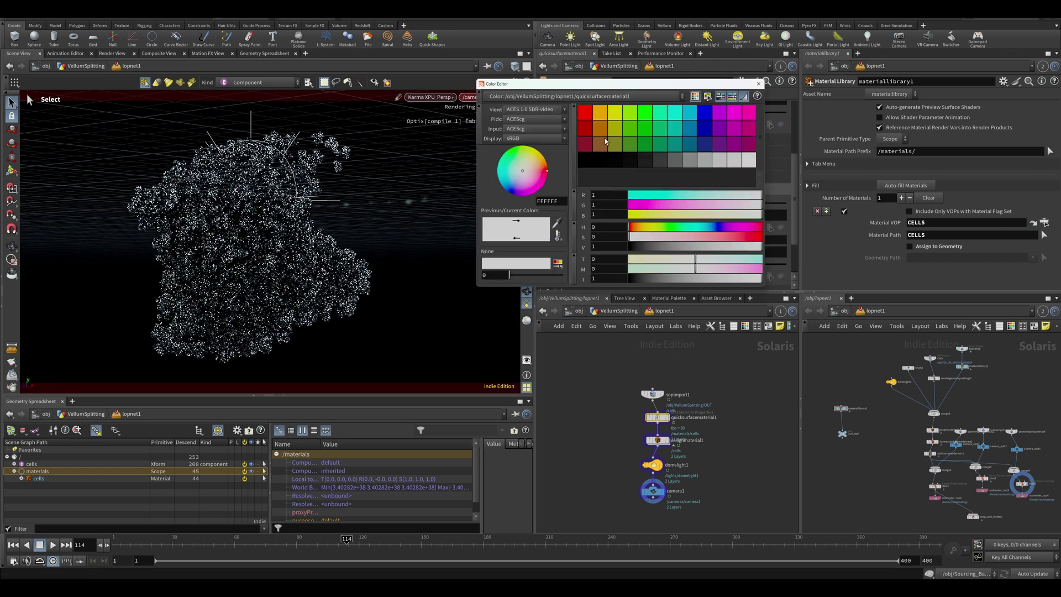
{"action": "left_click_drag", "start_coordinate": [726, 235], "coordinate": [721, 237]}
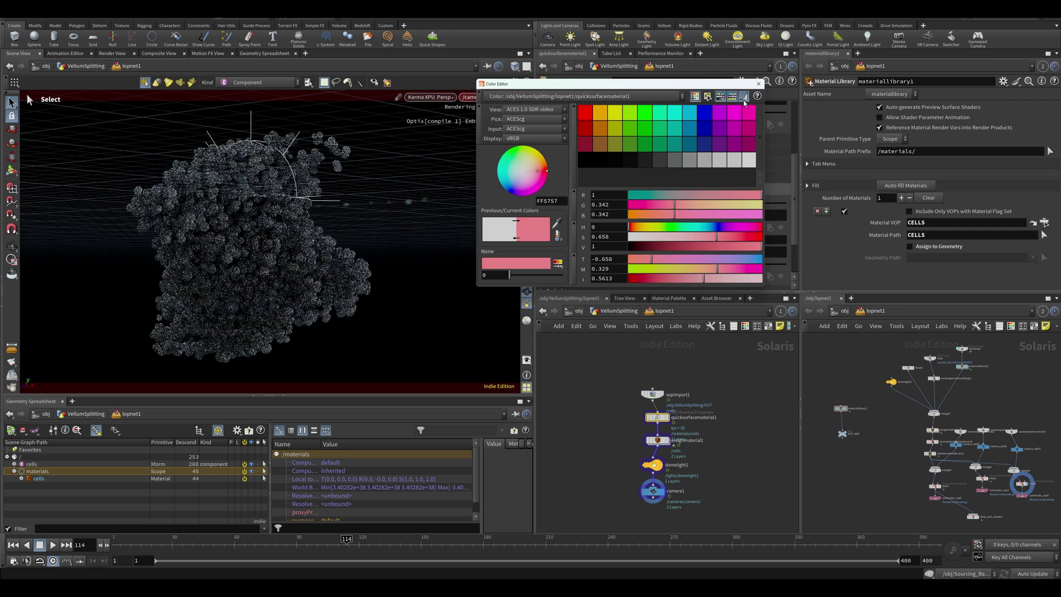
{"action": "left_click", "coordinate": [759, 84]}
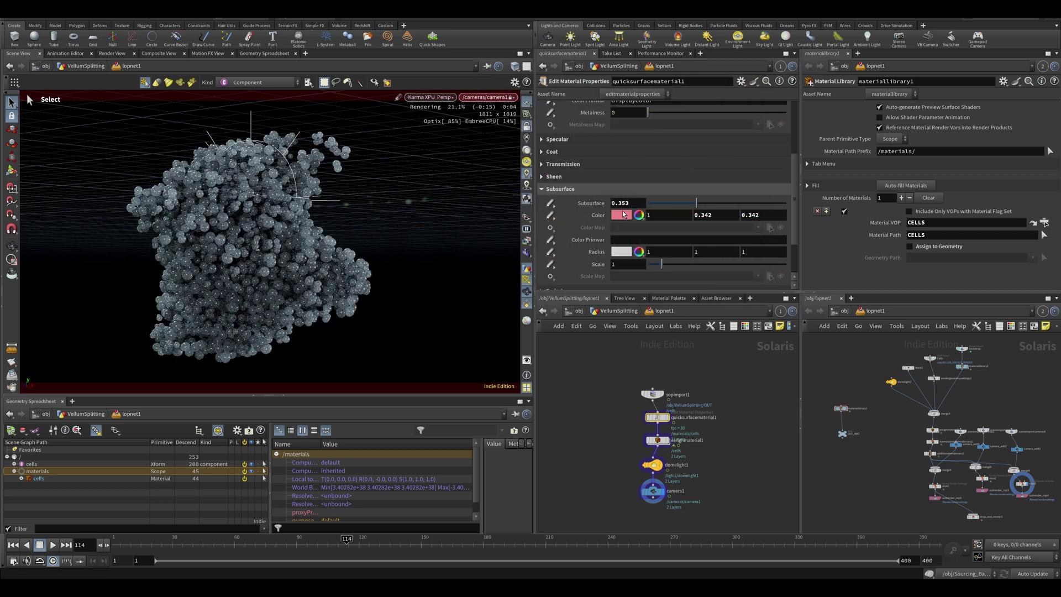
{"action": "left_click_drag", "start_coordinate": [694, 205], "coordinate": [787, 203]}
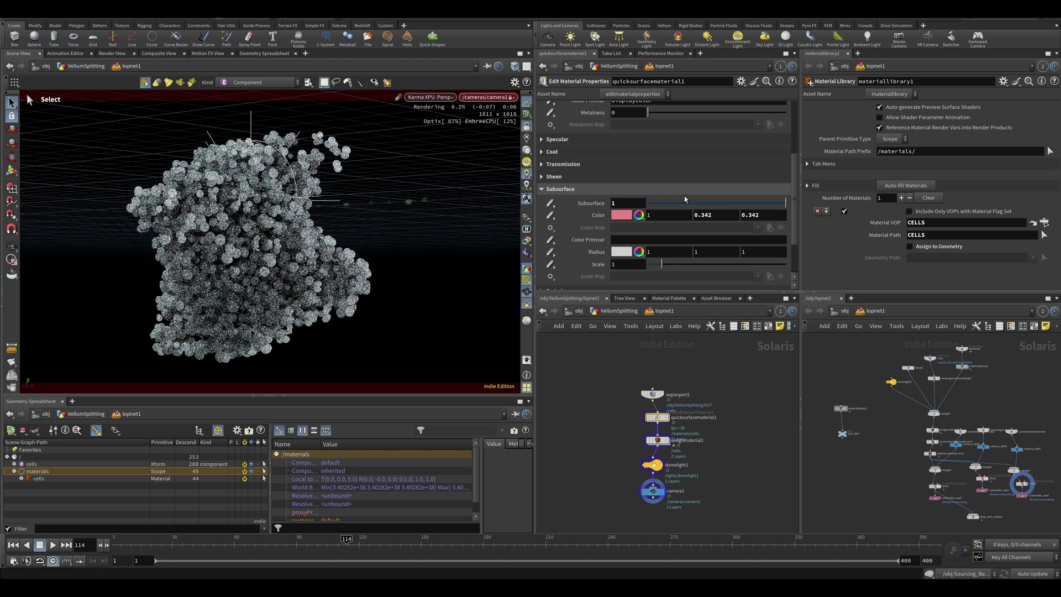
- Darken quicksurfacematerial1's subsurface radius to 0.0125 on all three channels
{"action": "left_click", "coordinate": [620, 253]}
{"action": "left_click", "coordinate": [628, 162]}
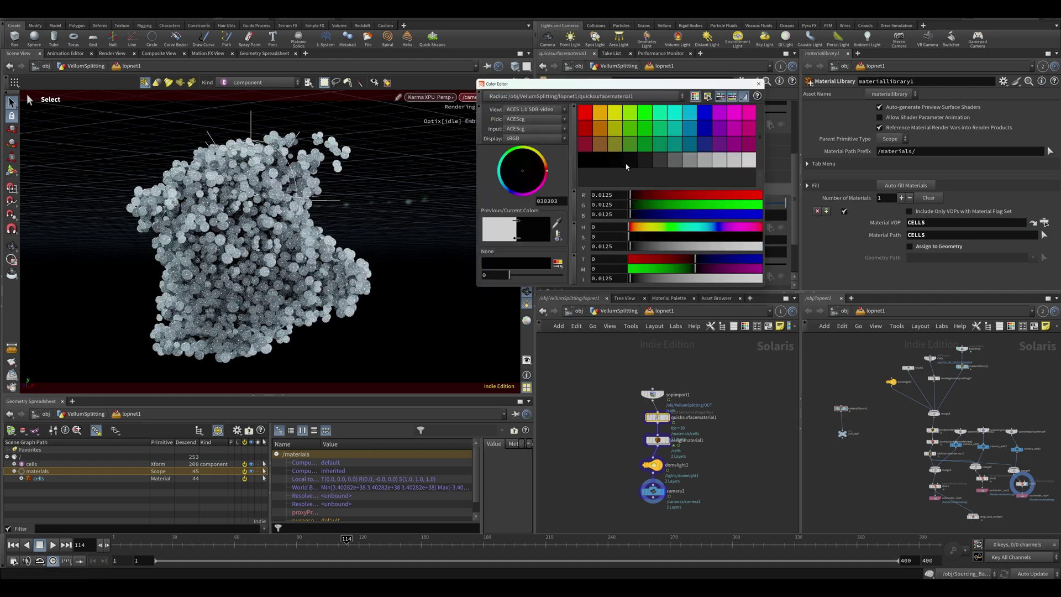
{"action": "left_click", "coordinate": [758, 83]}
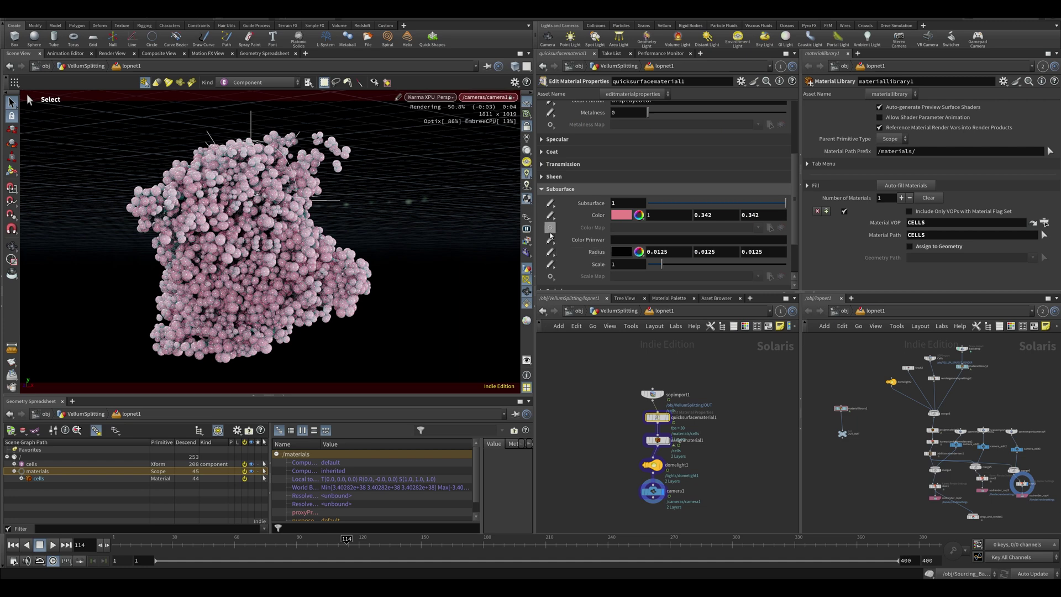
- Try a transmission amount of 0.351 on quicksurfacematerial1, then return it to 0
{"action": "scroll", "coordinate": [776, 194], "scroll_direction": "up", "scroll_amount": 4}
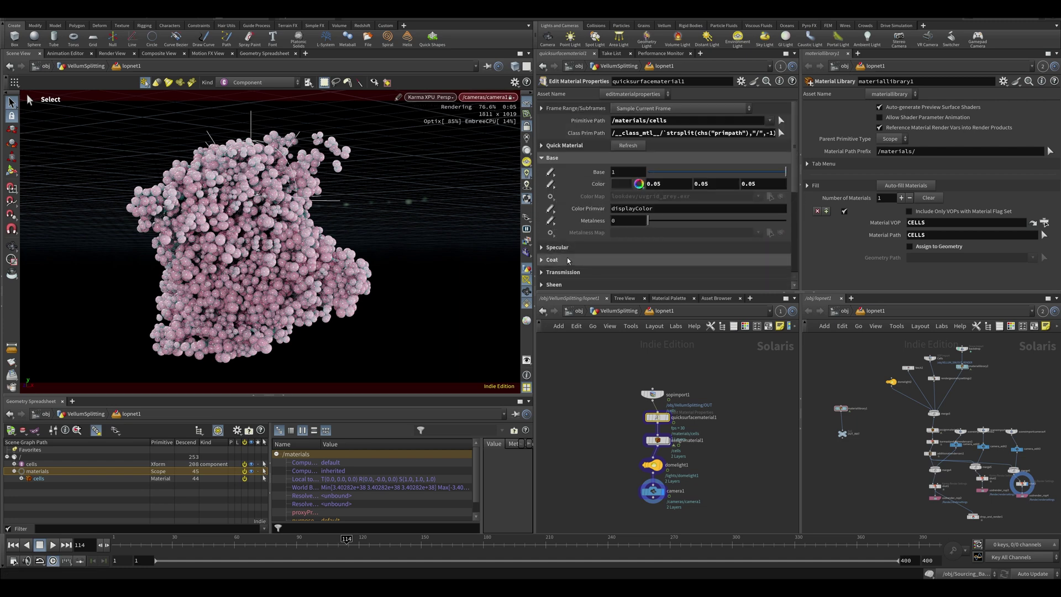
{"action": "left_click", "coordinate": [591, 272]}
{"action": "left_click", "coordinate": [696, 286]}
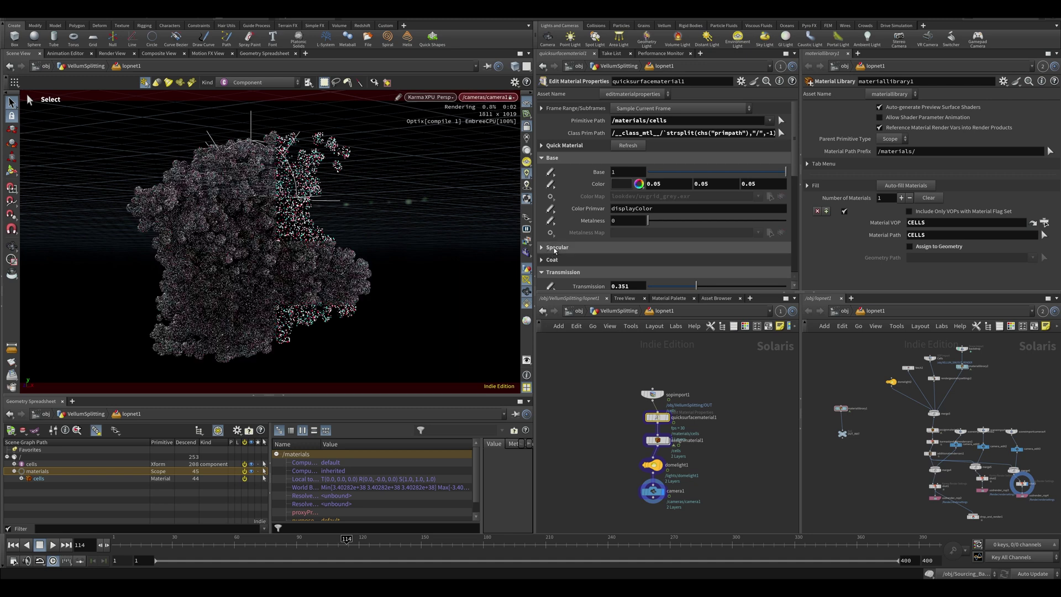
{"action": "left_click", "coordinate": [650, 248]}
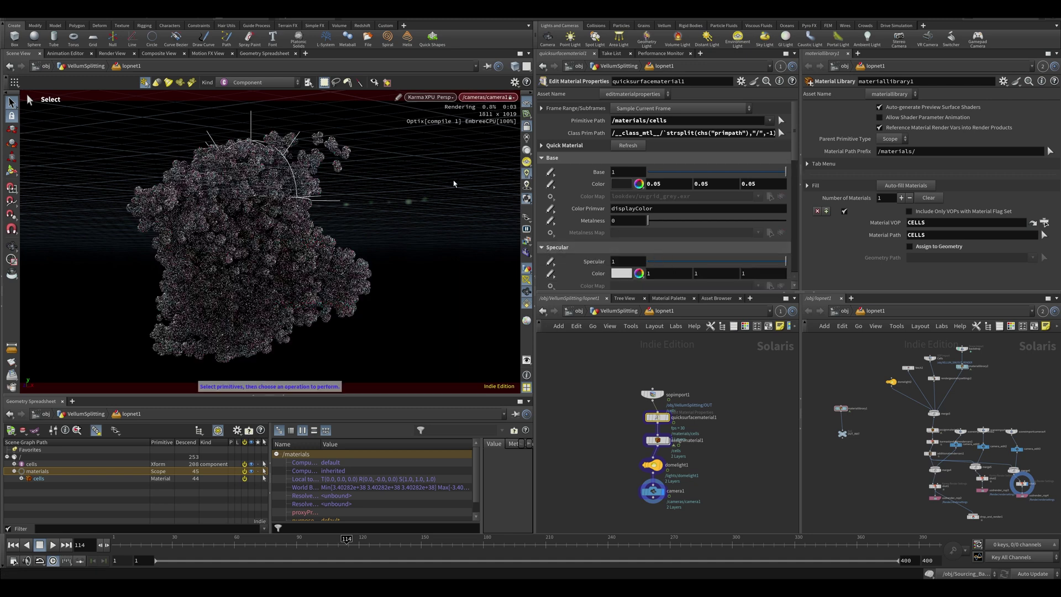
{"action": "scroll", "coordinate": [718, 221], "scroll_direction": "down", "scroll_amount": 5}
{"action": "left_click_drag", "start_coordinate": [806, 222], "coordinate": [805, 232]}
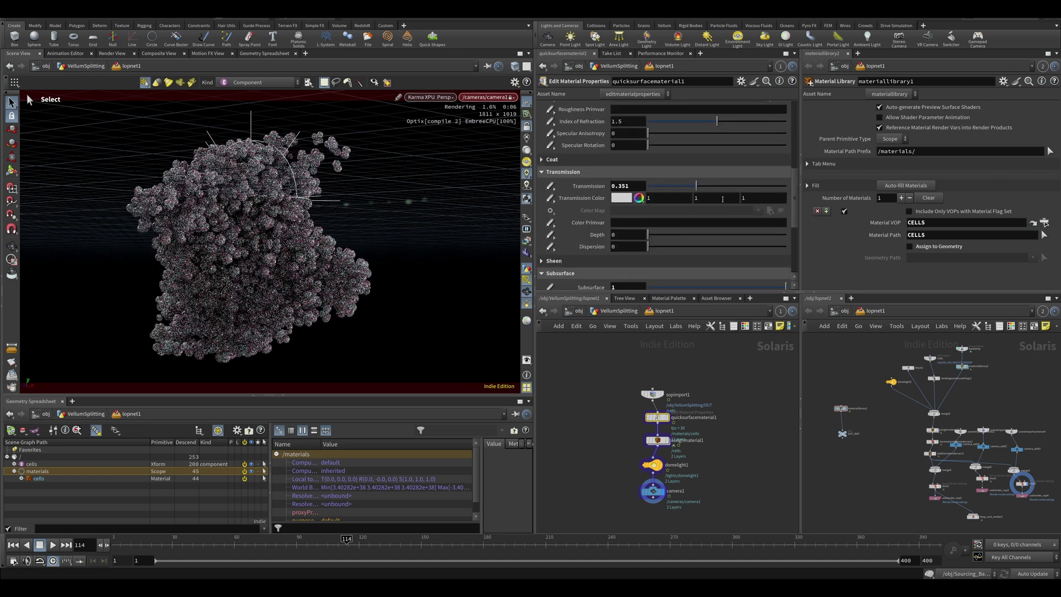
{"action": "left_click_drag", "start_coordinate": [696, 187], "coordinate": [644, 186]}
{"action": "scroll", "coordinate": [636, 187], "scroll_direction": "up", "scroll_amount": 3}
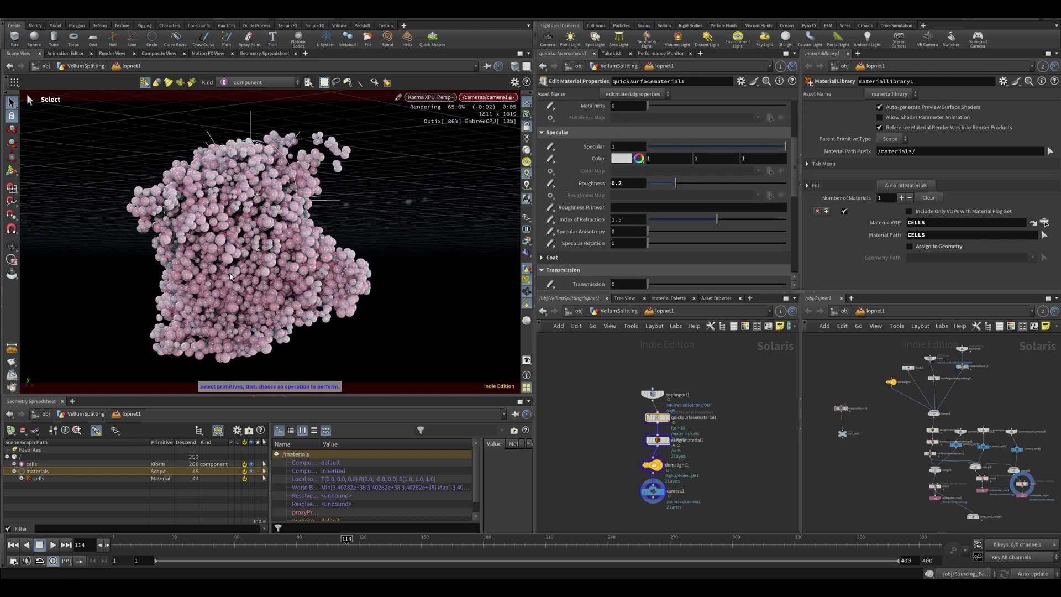
- Scrub the timeline through later frames such as 174 and 202 to examine the rendered cells
{"action": "left_click_drag", "start_coordinate": [378, 541], "coordinate": [394, 541]}
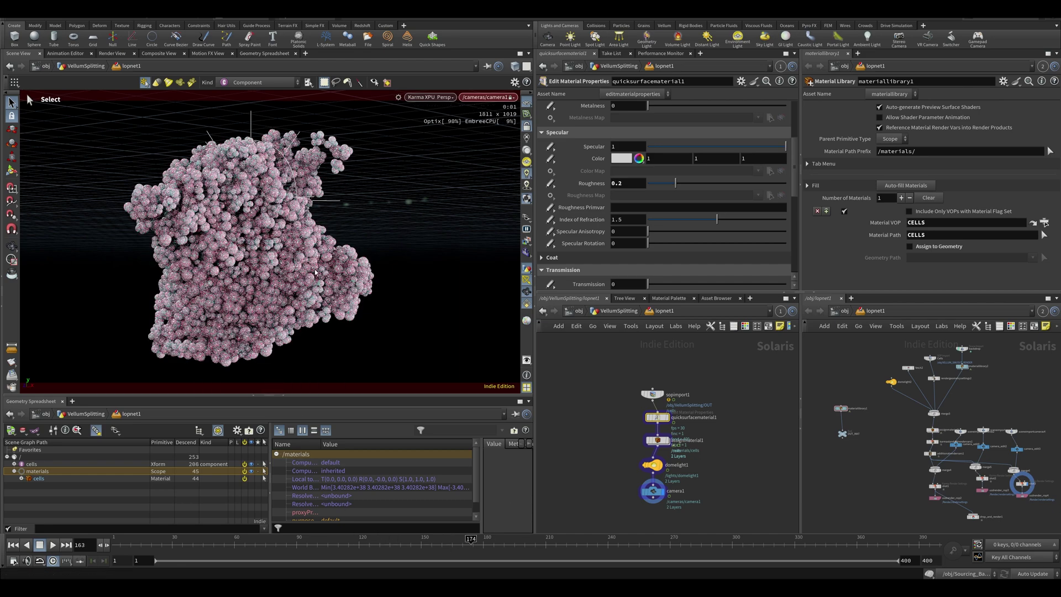
{"action": "left_click", "coordinate": [527, 539]}
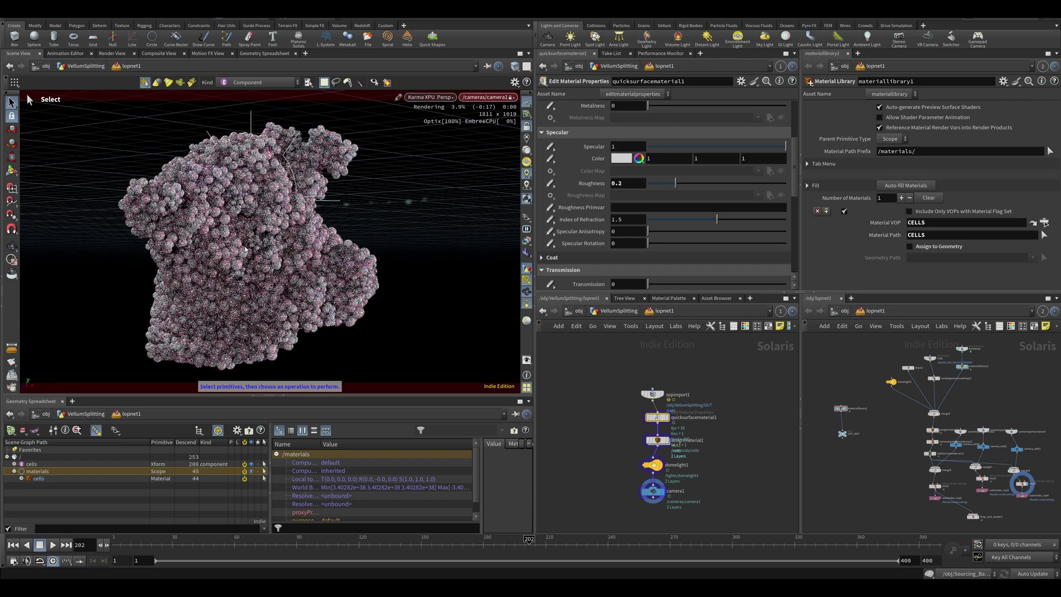
{"action": "left_click_drag", "start_coordinate": [256, 542], "coordinate": [215, 560]}
{"action": "left_click_drag", "start_coordinate": [194, 544], "coordinate": [292, 544]}
{"action": "left_click_drag", "start_coordinate": [216, 560], "coordinate": [95, 542]}
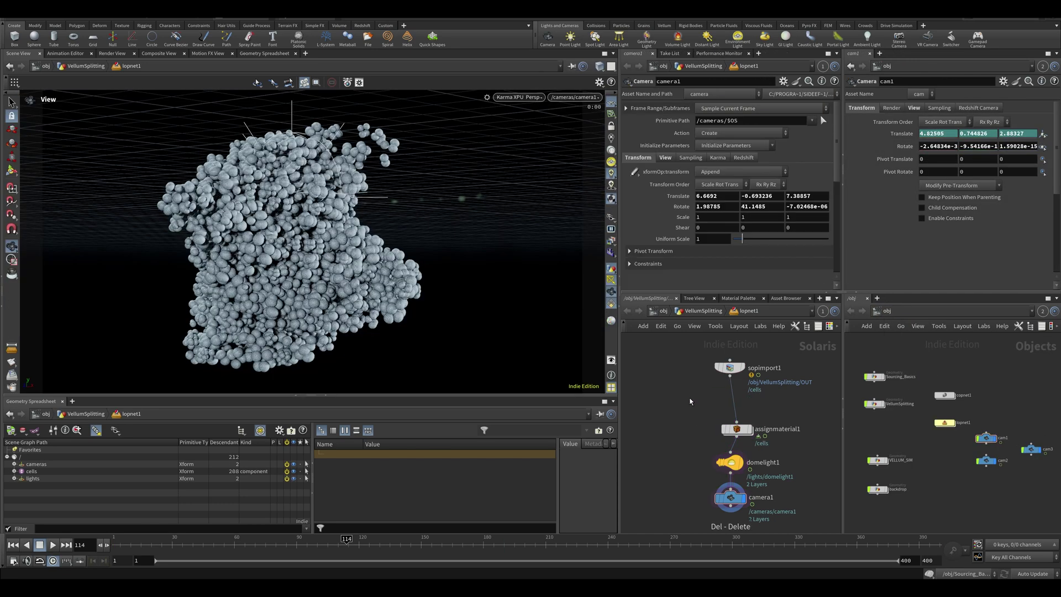
- Insert a Material Library node between sopimport1 and assignmaterial1, and switch the viewport renderer to Houdini VK
{"action": "key", "text": "Tab"}
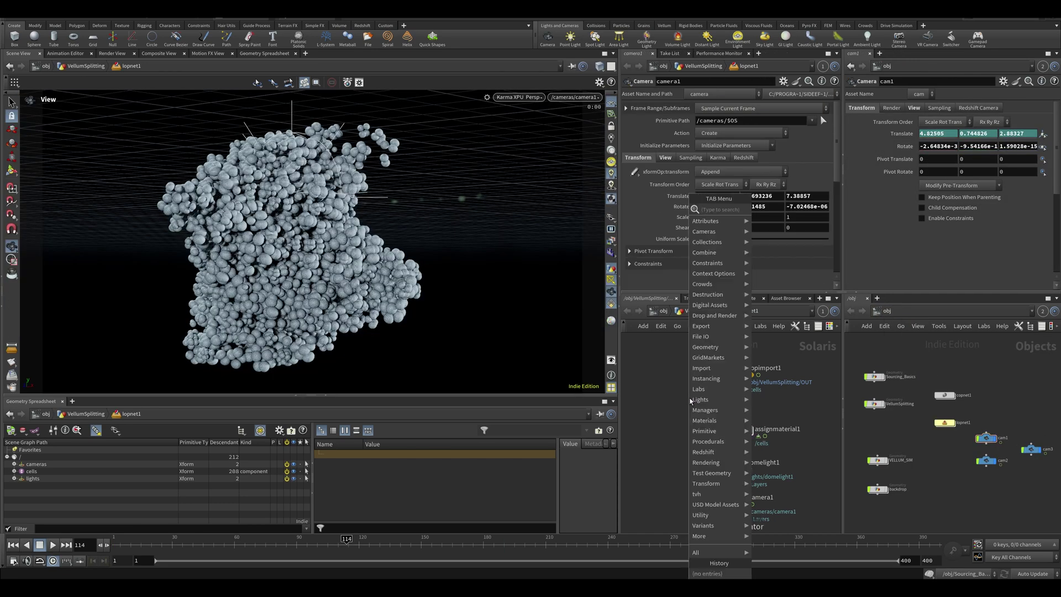
{"action": "type", "text": "mater"}
{"action": "key", "text": "Return"}
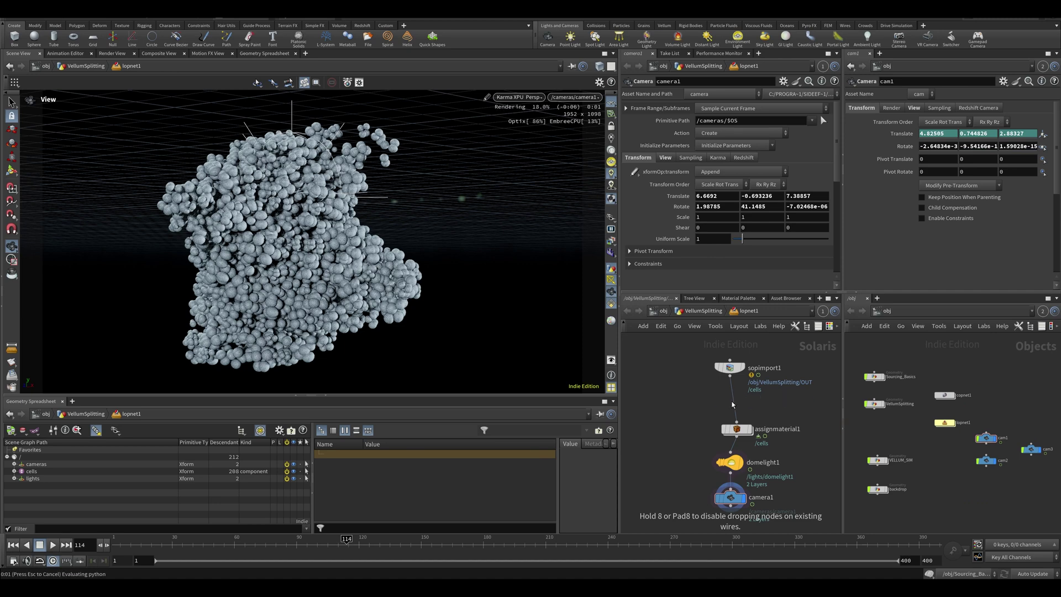
{"action": "left_click", "coordinate": [741, 404]}
{"action": "left_click", "coordinate": [521, 98]}
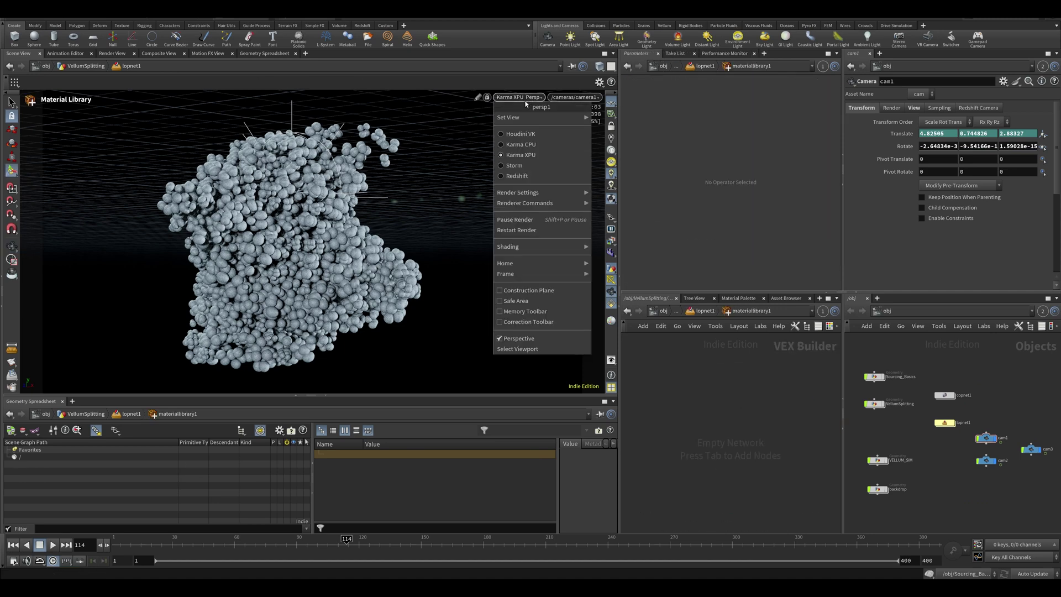
{"action": "left_click", "coordinate": [531, 133]}
{"action": "key", "text": "u"}
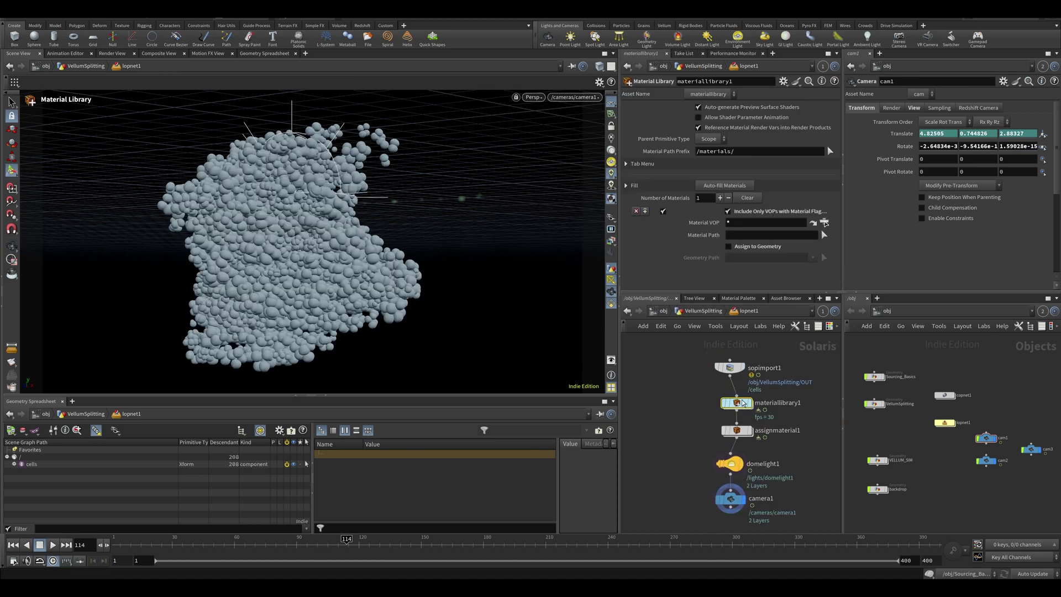
- Inside materiallibrary1, add a Karma Material Builder and rename it cells
{"action": "double_click", "coordinate": [730, 415]}
{"action": "key", "text": "Tab"}
{"action": "type", "text": "ka"}
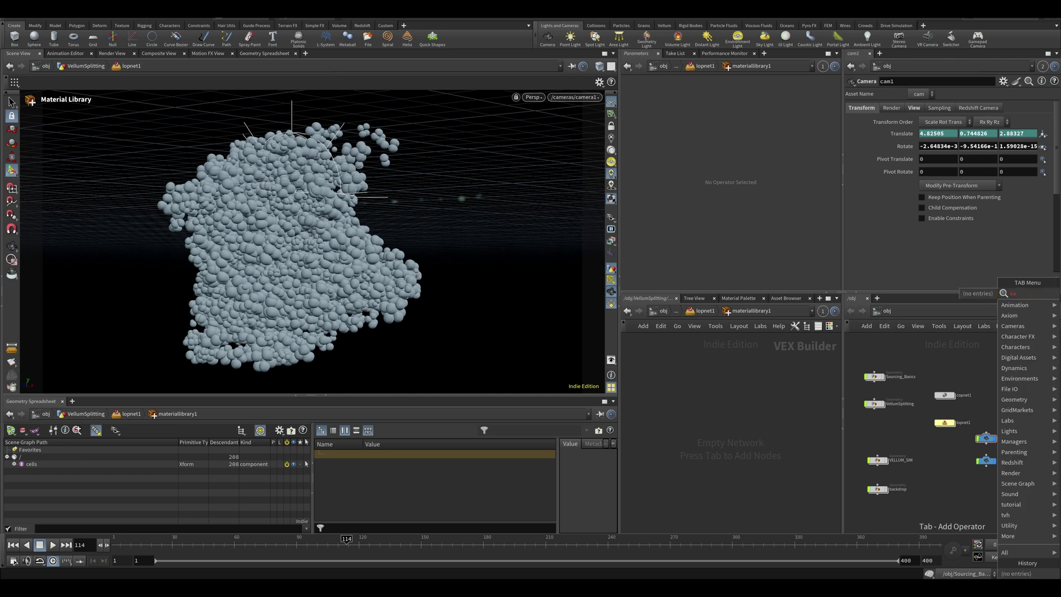
{"action": "key", "text": "Escape"}
{"action": "key", "text": "Tab"}
{"action": "type", "text": "k"}
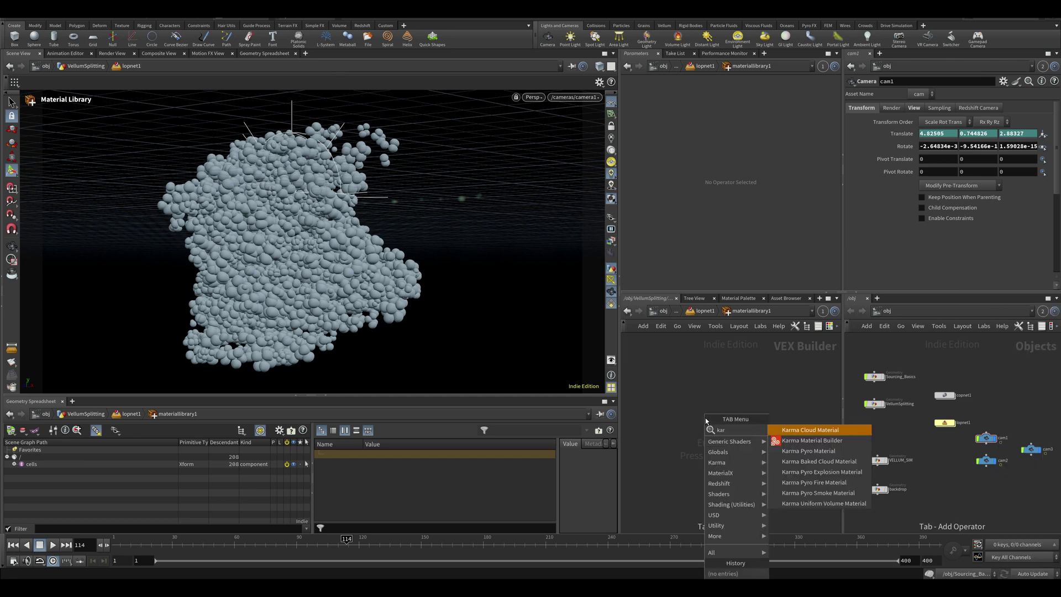
{"action": "key", "text": "Down"}
{"action": "key", "text": "Return"}
{"action": "left_click", "coordinate": [694, 393]}
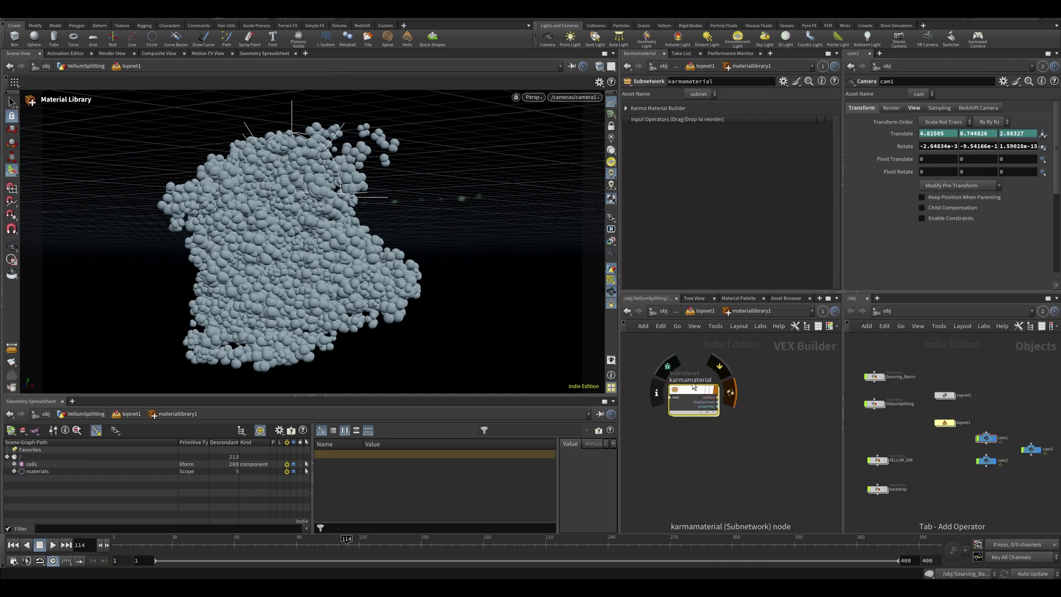
{"action": "double_click", "coordinate": [696, 380]}
{"action": "key", "text": "Return"}
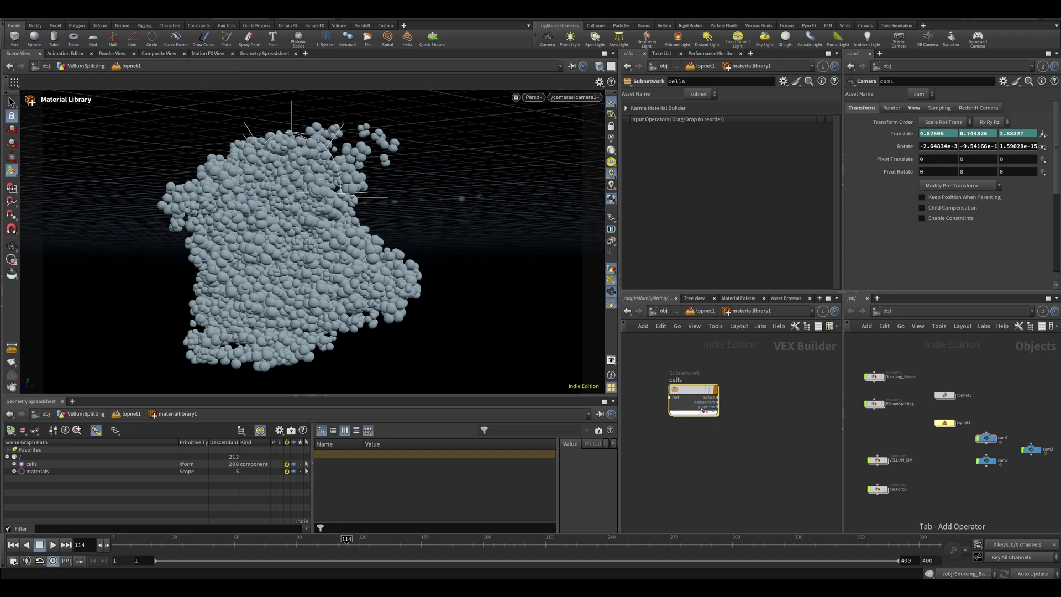
- Inside the cells material, add a MtlX Triplanar Projection node beside the standard surface shader
{"action": "double_click", "coordinate": [682, 394]}
{"action": "key", "text": "Tab"}
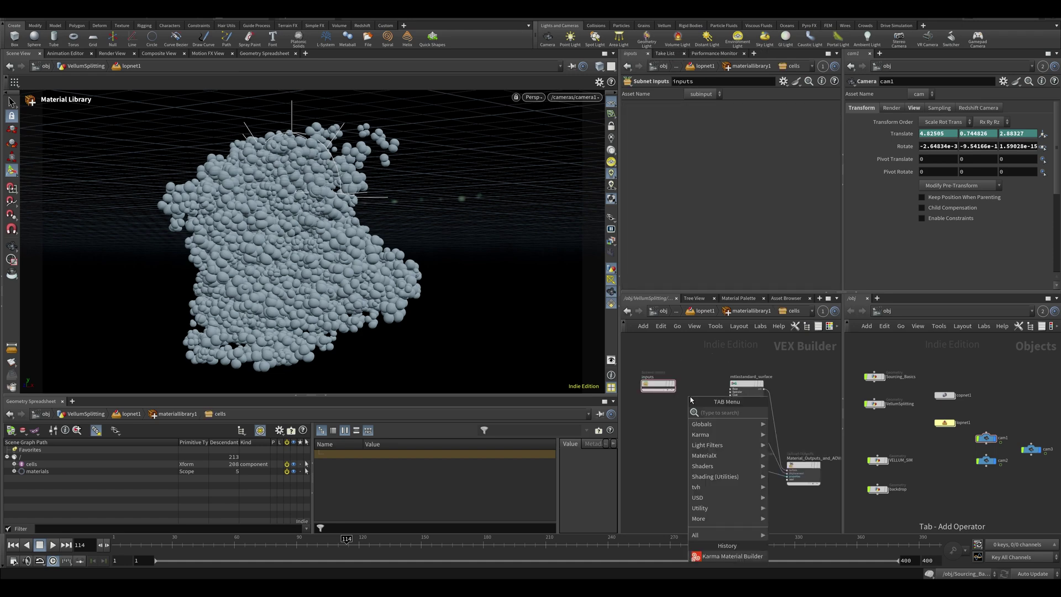
{"action": "type", "text": "tripl"}
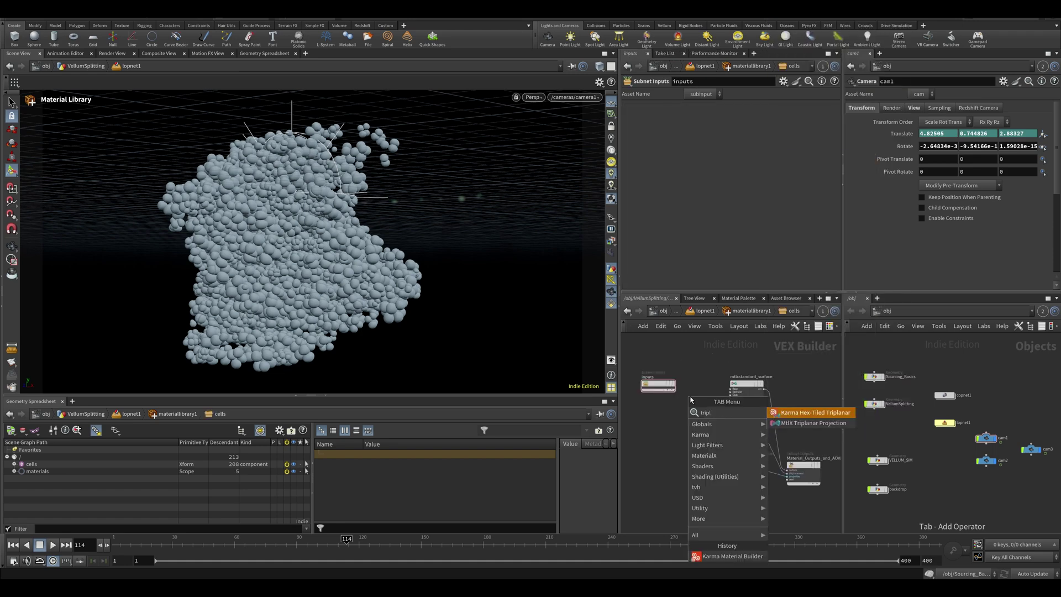
{"action": "left_click", "coordinate": [824, 424]}
{"action": "left_click", "coordinate": [655, 424]}
{"action": "scroll", "coordinate": [714, 385], "scroll_direction": "up", "scroll_amount": 2}
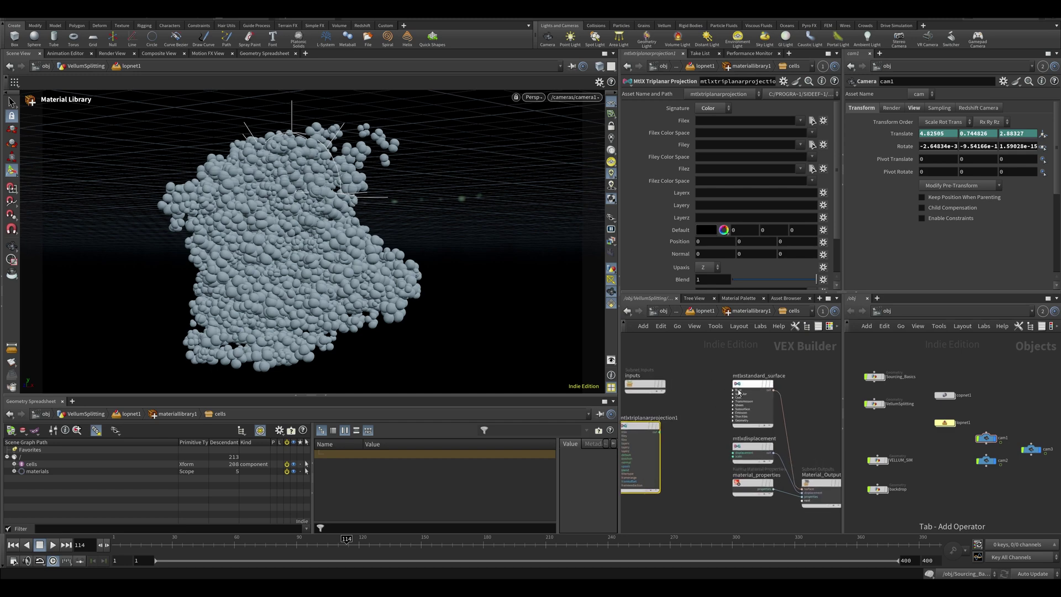
- Connect the triplanar projection's output to the standard surface's base color input
{"action": "left_click", "coordinate": [734, 390]}
{"action": "left_click", "coordinate": [733, 397]}
{"action": "middle_click_drag", "start_coordinate": [683, 388], "coordinate": [720, 375]}
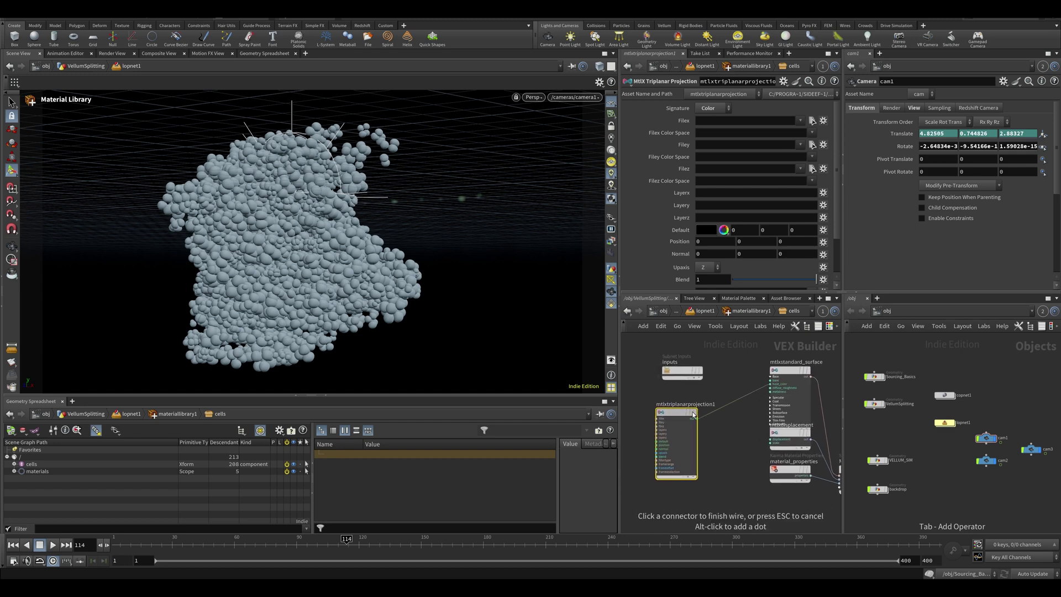
{"action": "left_click", "coordinate": [697, 419]}
{"action": "left_click_drag", "start_coordinate": [672, 410], "coordinate": [698, 400]}
- Load the texture image from the $HIP/tex folder as the triplanar projection's X file
{"action": "left_click", "coordinate": [814, 120]}
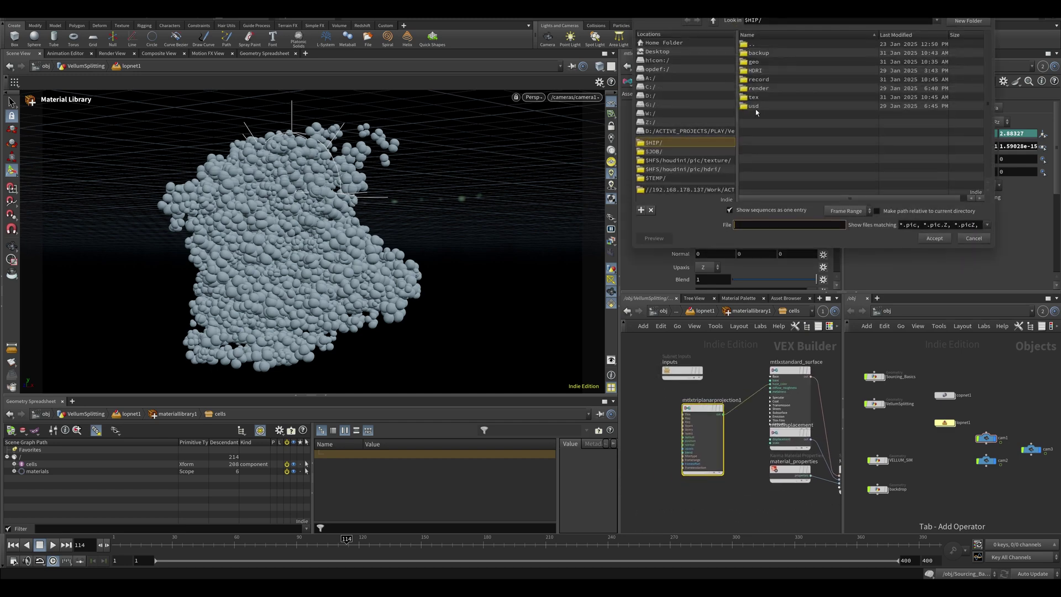
{"action": "double_click", "coordinate": [741, 100]}
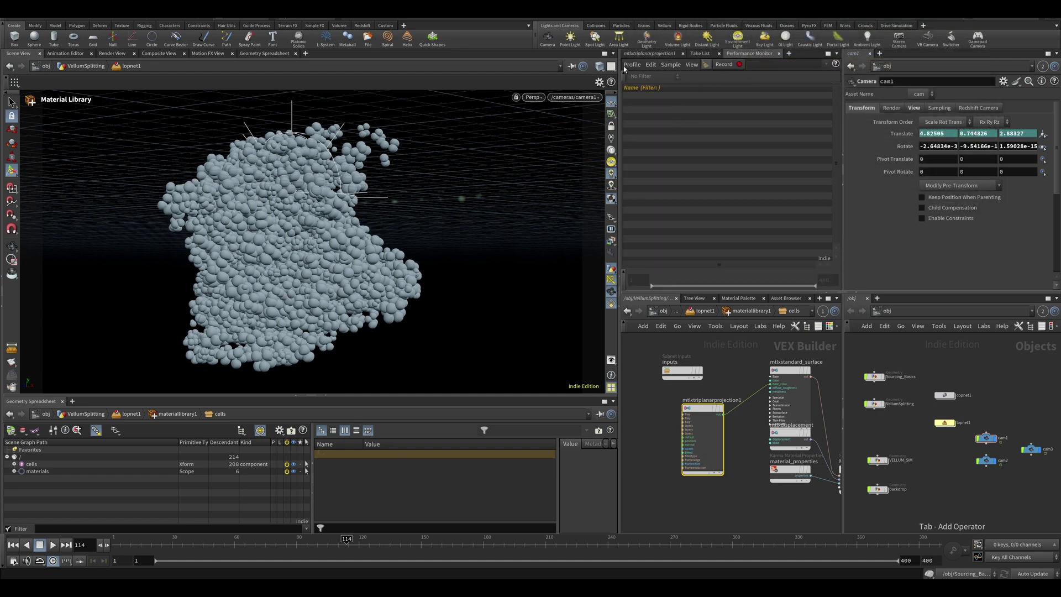
{"action": "left_click", "coordinate": [645, 54]}
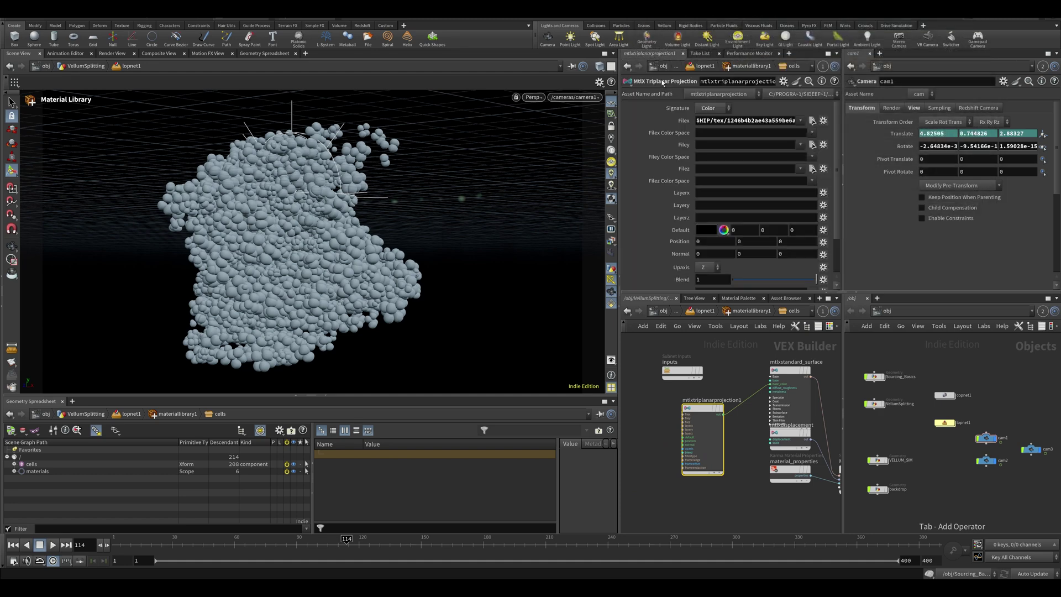
{"action": "triple_click", "coordinate": [713, 120]}
{"action": "type", "text": "cx"}
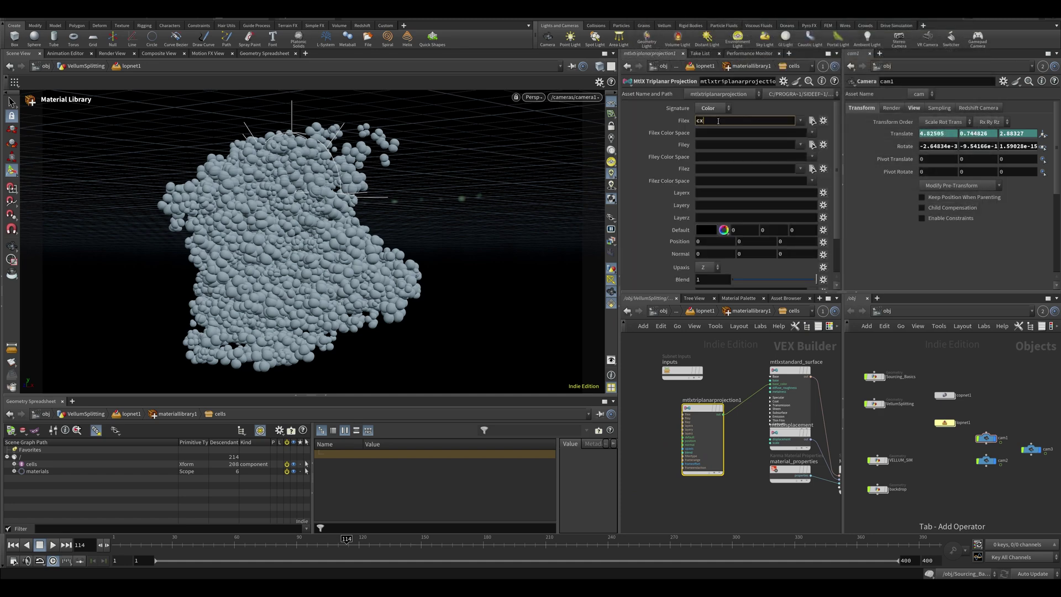
{"action": "key", "text": "ctrl+z"}
- Reference the X file in the triplanar projection's Y and Z files with `chs("filex")` and save the scene
{"action": "right_click", "coordinate": [682, 123]}
{"action": "left_click", "coordinate": [694, 208]}
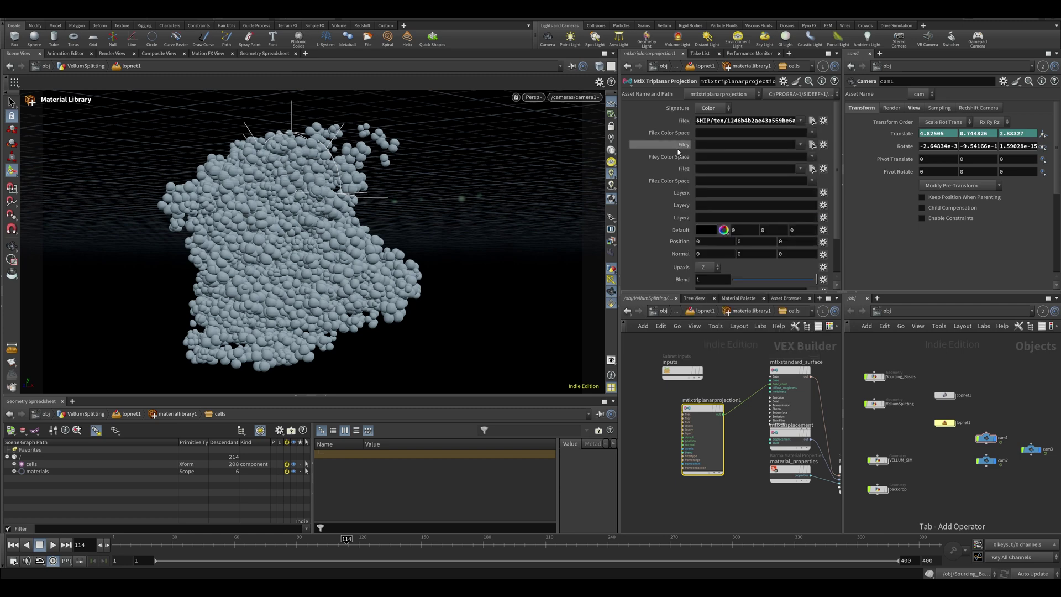
{"action": "right_click", "coordinate": [675, 157]}
{"action": "left_click", "coordinate": [705, 262]}
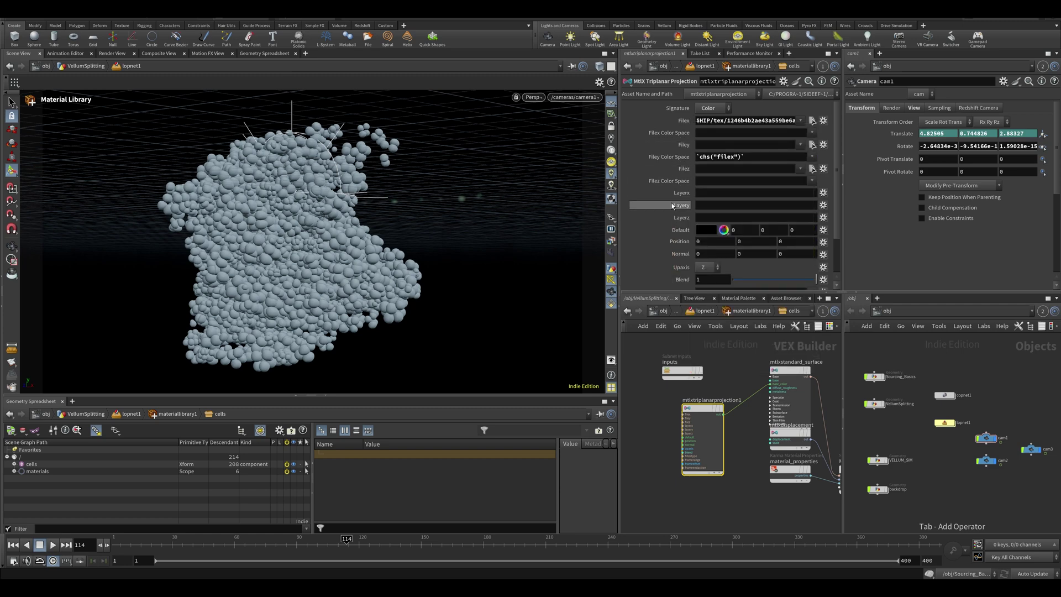
{"action": "right_click", "coordinate": [687, 242]}
{"action": "left_click", "coordinate": [684, 170]}
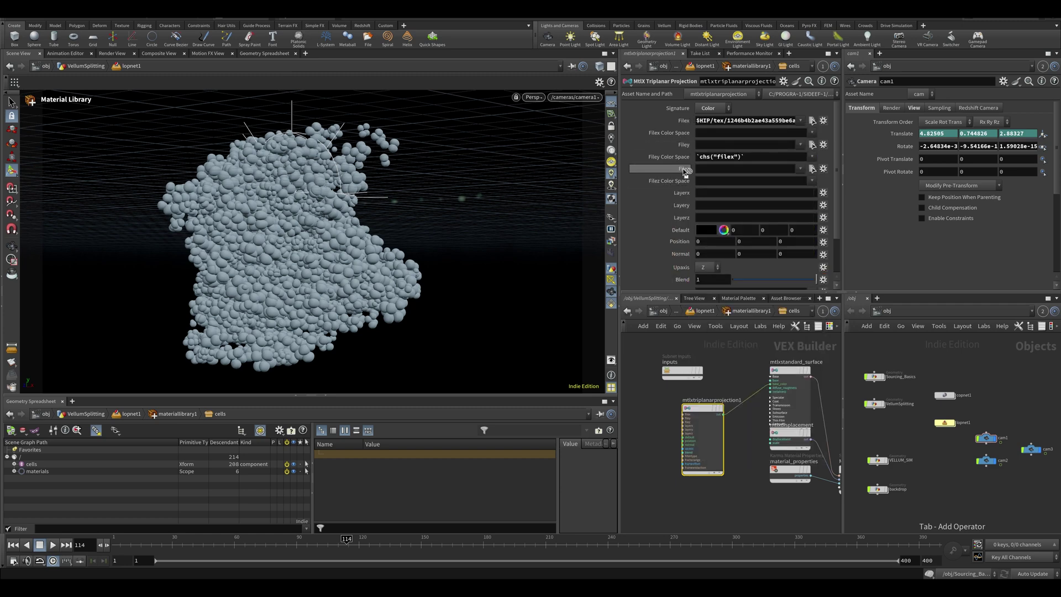
{"action": "left_click_drag", "start_coordinate": [755, 157], "coordinate": [656, 166]}
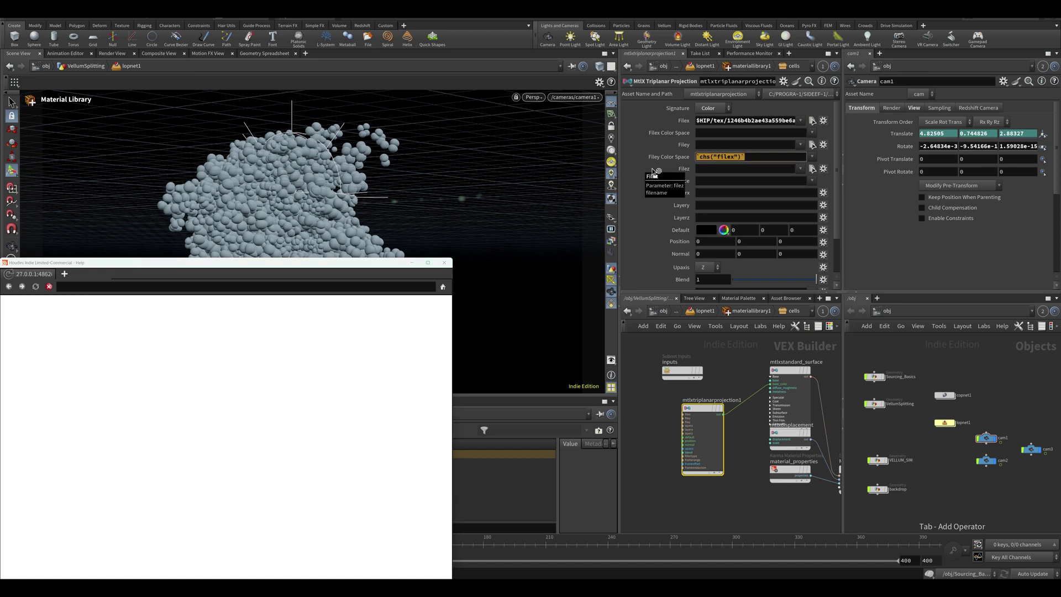
{"action": "key", "text": "BackSpace"}
{"action": "left_click", "coordinate": [454, 261]}
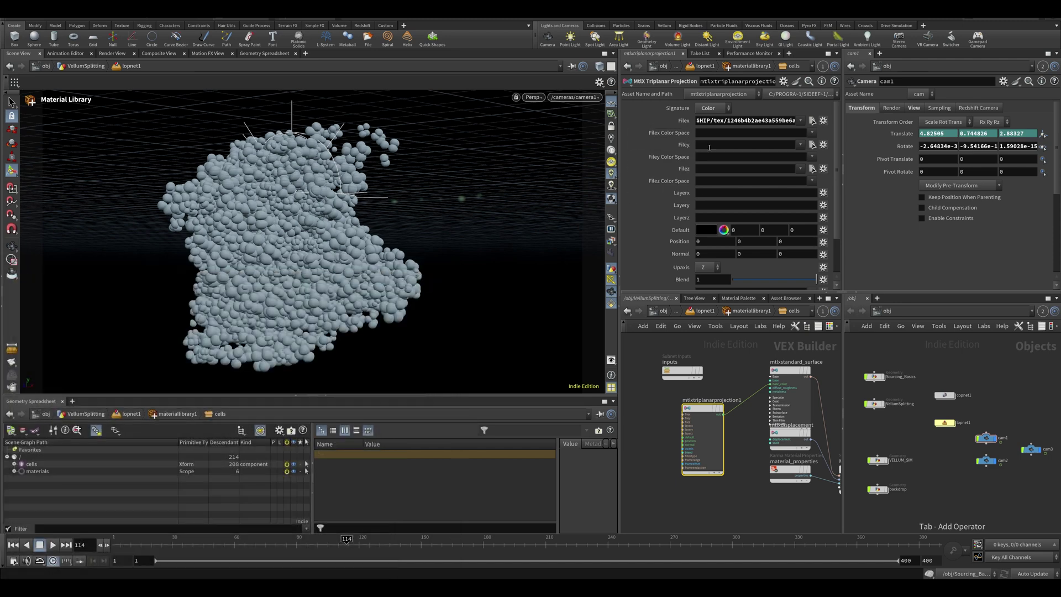
{"action": "left_click", "coordinate": [713, 168]}
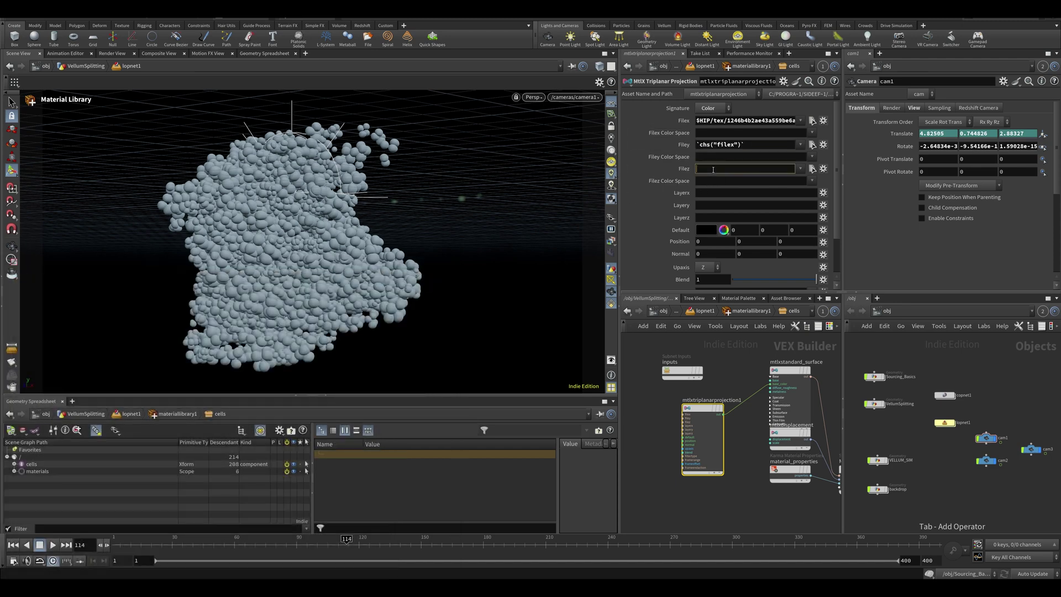
{"action": "left_click", "coordinate": [663, 421]}
{"action": "key", "text": "ctrl+s"}
{"action": "key", "text": "Escape"}
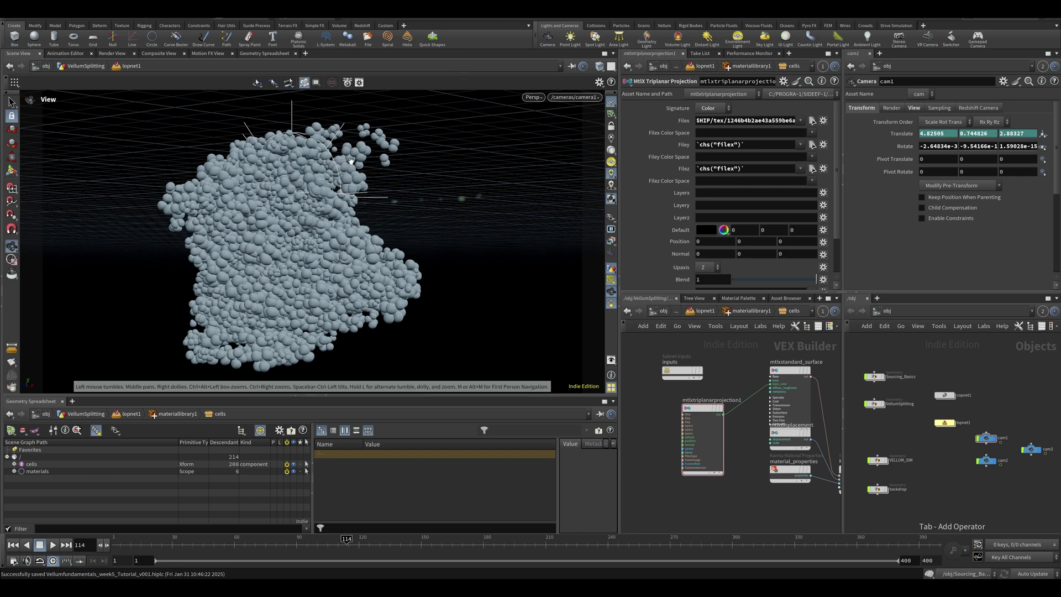
{"action": "right_click_drag", "start_coordinate": [304, 176], "coordinate": [287, 221]}
{"action": "left_click_drag", "start_coordinate": [227, 129], "coordinate": [249, 197]}
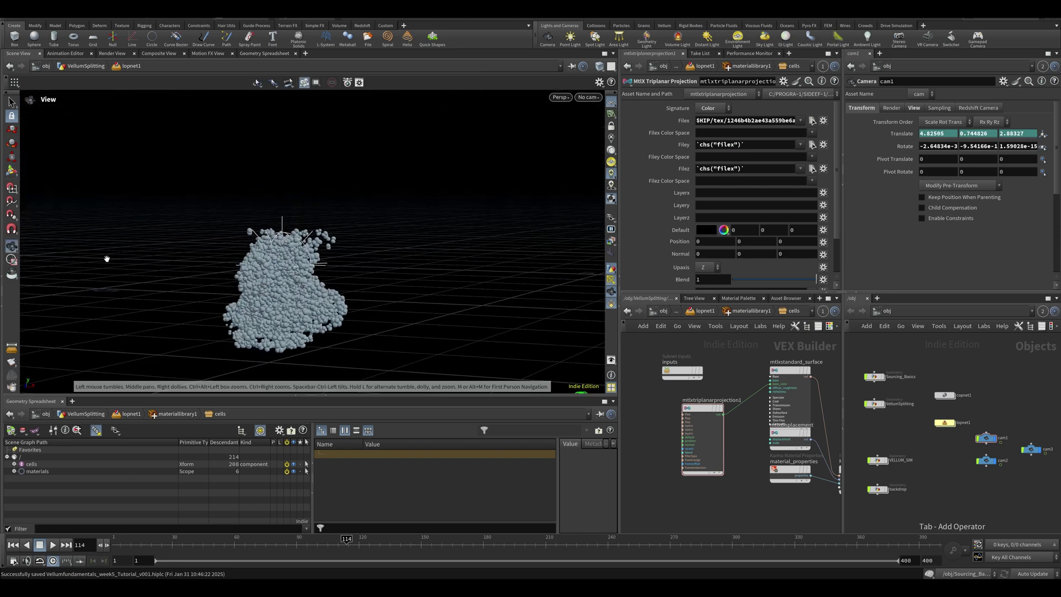
{"action": "key", "text": "Return"}
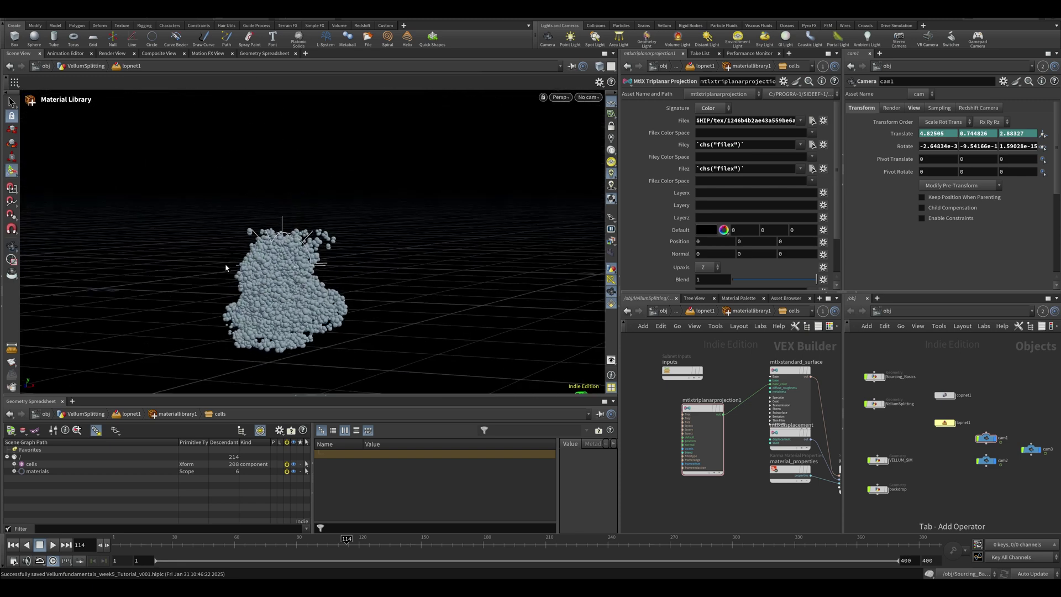
- Add a USD Prim Var Reader node beside the triplanar projection in the cells material
{"action": "middle_click_drag", "start_coordinate": [667, 406], "coordinate": [716, 400]}
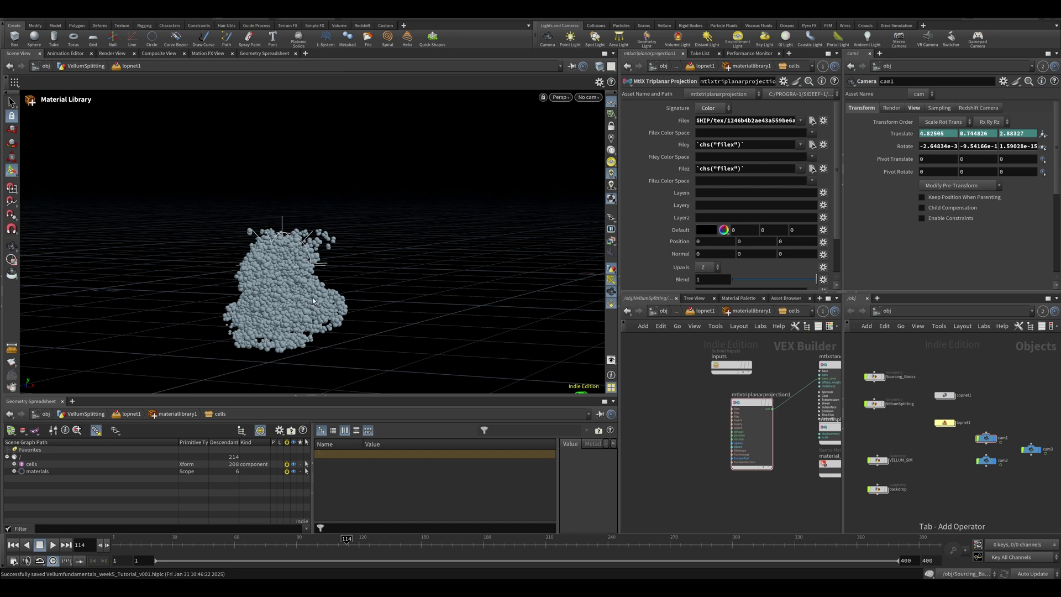
{"action": "key", "text": "Tab"}
{"action": "type", "text": "prim"}
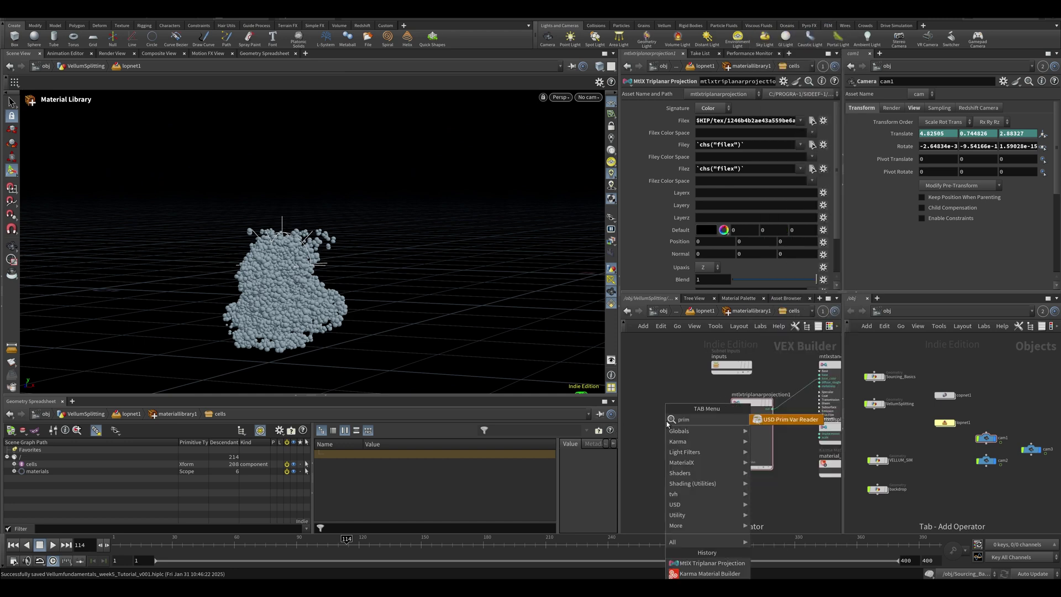
{"action": "key", "text": "Return"}
{"action": "left_click", "coordinate": [666, 424]}
- Set the primvar reader's signature to Float 3 and its variable name to rest, and save the scene
{"action": "left_click", "coordinate": [707, 109]}
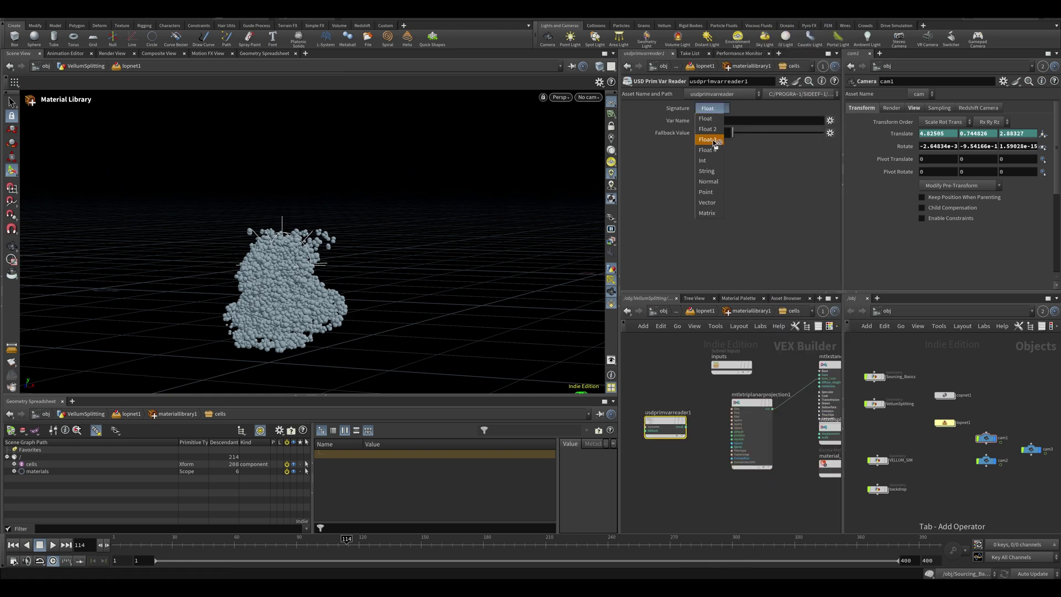
{"action": "left_click", "coordinate": [708, 139]}
{"action": "left_click", "coordinate": [723, 120]}
{"action": "type", "text": "rest"}
{"action": "key", "text": "Return"}
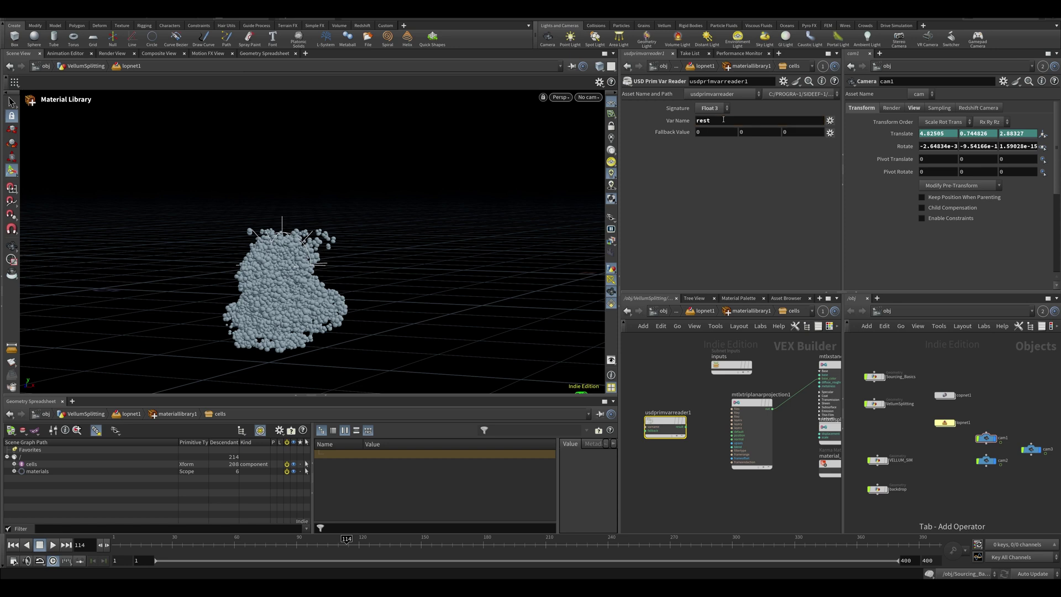
{"action": "key", "text": "ctrl+s"}
- Connect the primvar reader's result to the triplanar projection's position input
{"action": "scroll", "coordinate": [703, 449], "scroll_direction": "up", "scroll_amount": 4}
{"action": "left_click", "coordinate": [667, 406]}
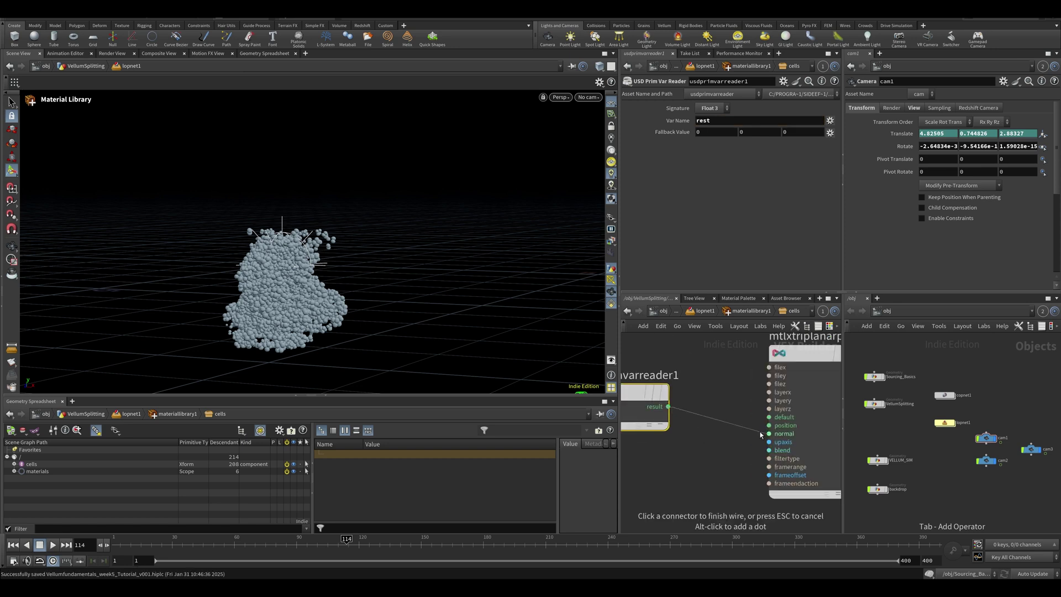
{"action": "left_click", "coordinate": [769, 380]}
- Insert a MtlX Multiply node between the primvar reader and the triplanar projection
{"action": "middle_click_drag", "start_coordinate": [733, 360], "coordinate": [787, 370]}
{"action": "left_click_drag", "start_coordinate": [701, 398], "coordinate": [657, 413]}
{"action": "key", "text": "Tab"}
{"action": "type", "text": "mult"}
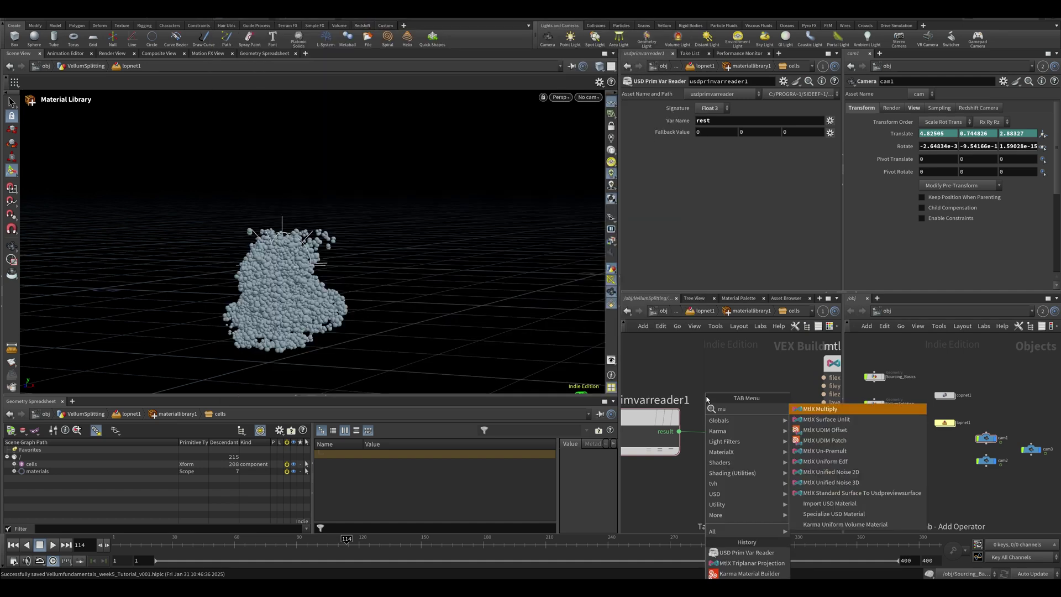
{"action": "key", "text": "Return"}
{"action": "left_click", "coordinate": [758, 436]}
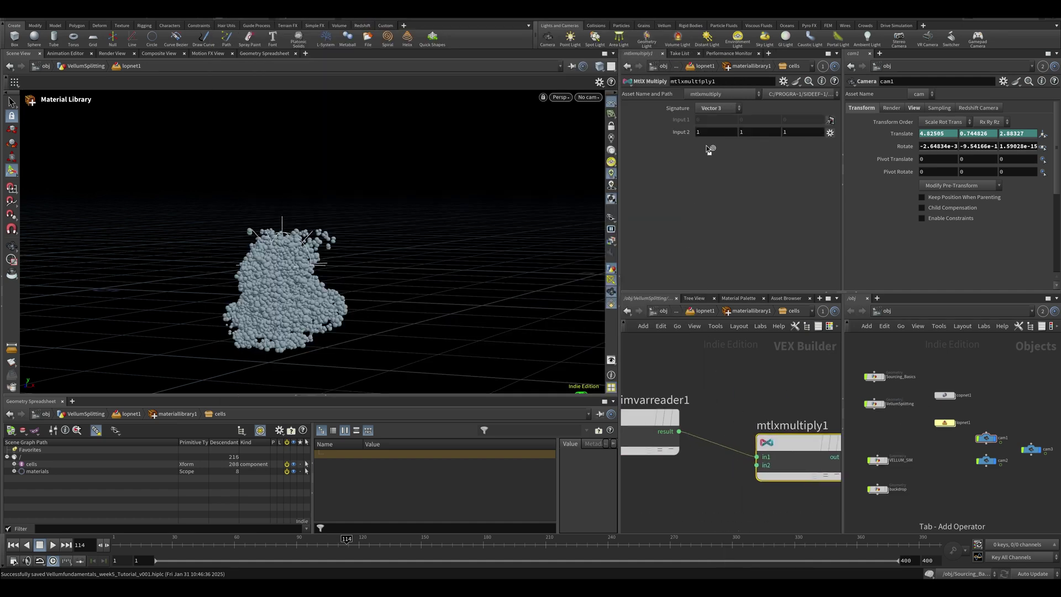
- Go back up to the lopnet1 network and delete the Assign Material node below the material library
{"action": "left_click", "coordinate": [569, 98]}
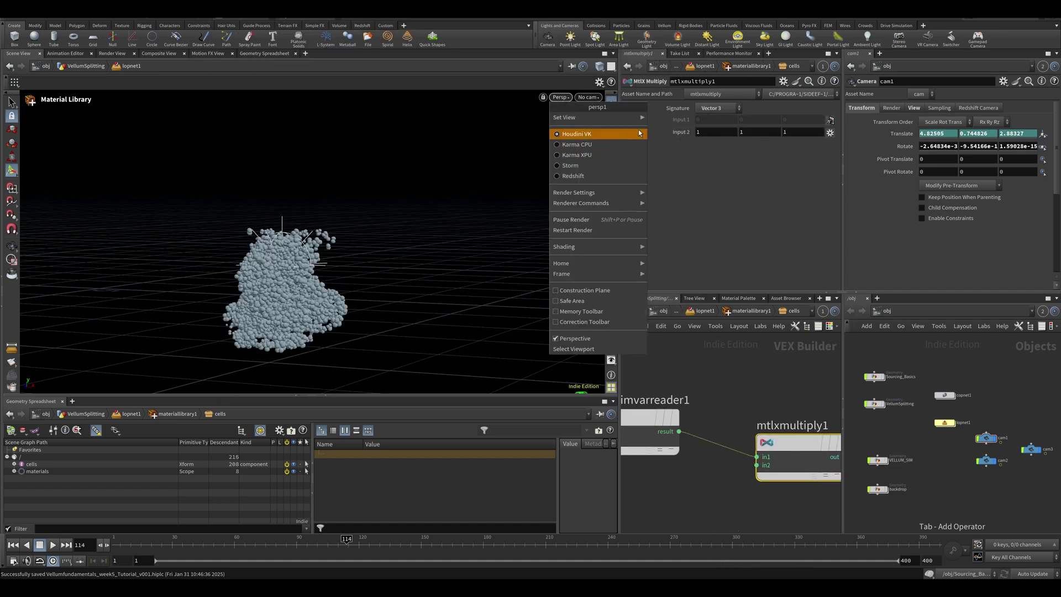
{"action": "left_click", "coordinate": [570, 134]}
{"action": "left_click", "coordinate": [705, 311]}
{"action": "left_click", "coordinate": [725, 434]}
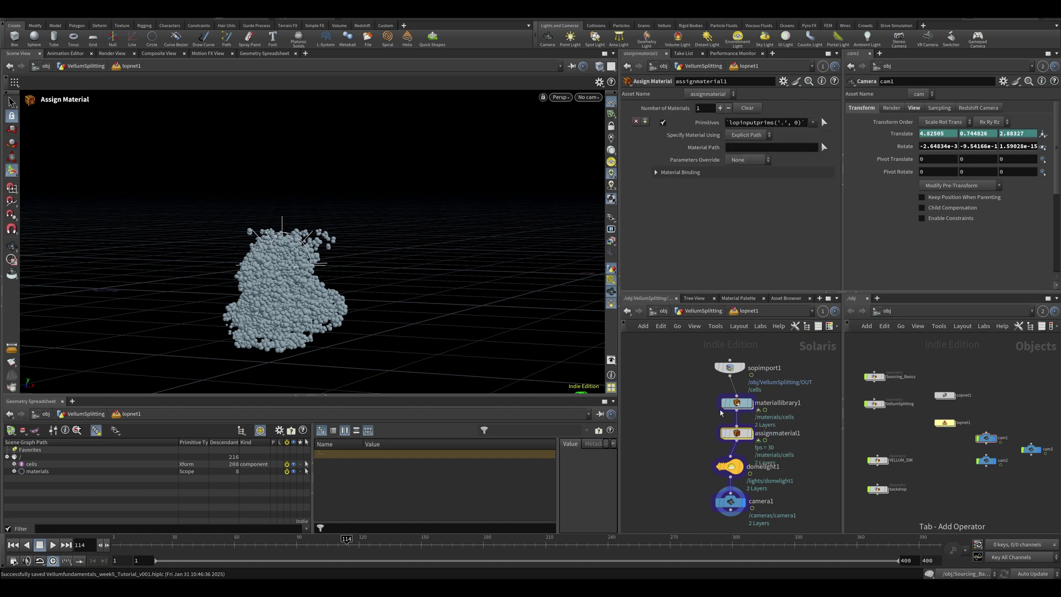
{"action": "key", "text": "Delete"}
{"action": "left_click_drag", "start_coordinate": [747, 201], "coordinate": [724, 222]}
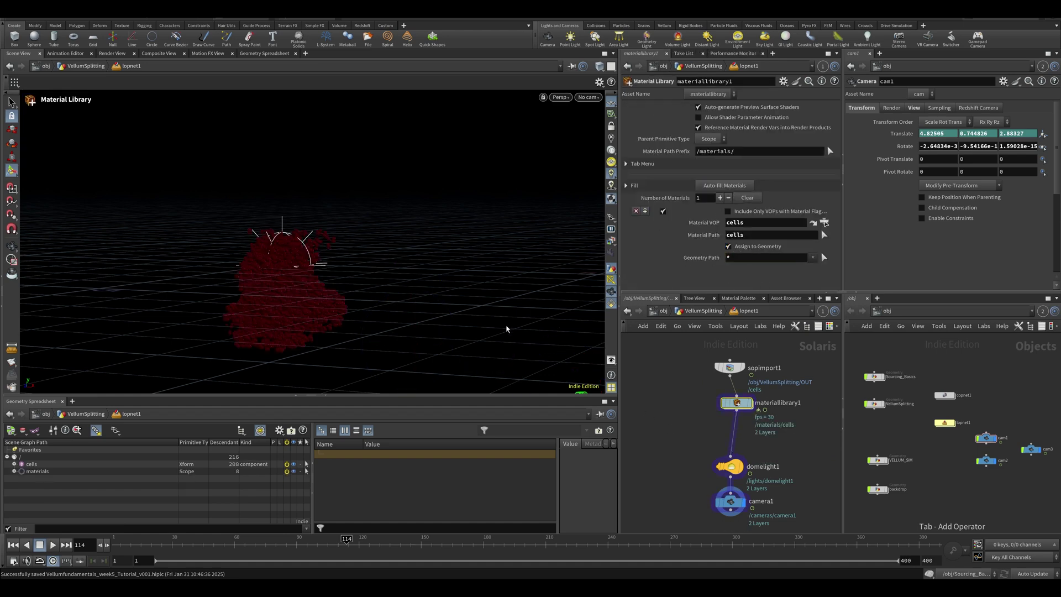
- Render the shaded cells in the viewport with Karma XPU
{"action": "right_click_drag", "start_coordinate": [304, 288], "coordinate": [370, 247], "text": "alt"}
{"action": "left_click", "coordinate": [561, 97]}
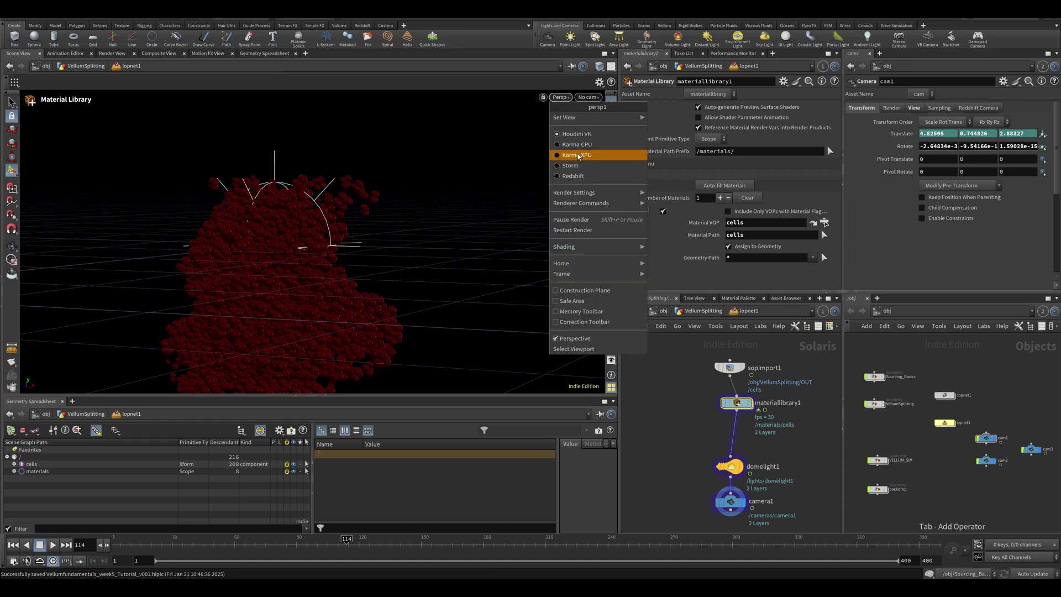
{"action": "left_click", "coordinate": [581, 157]}
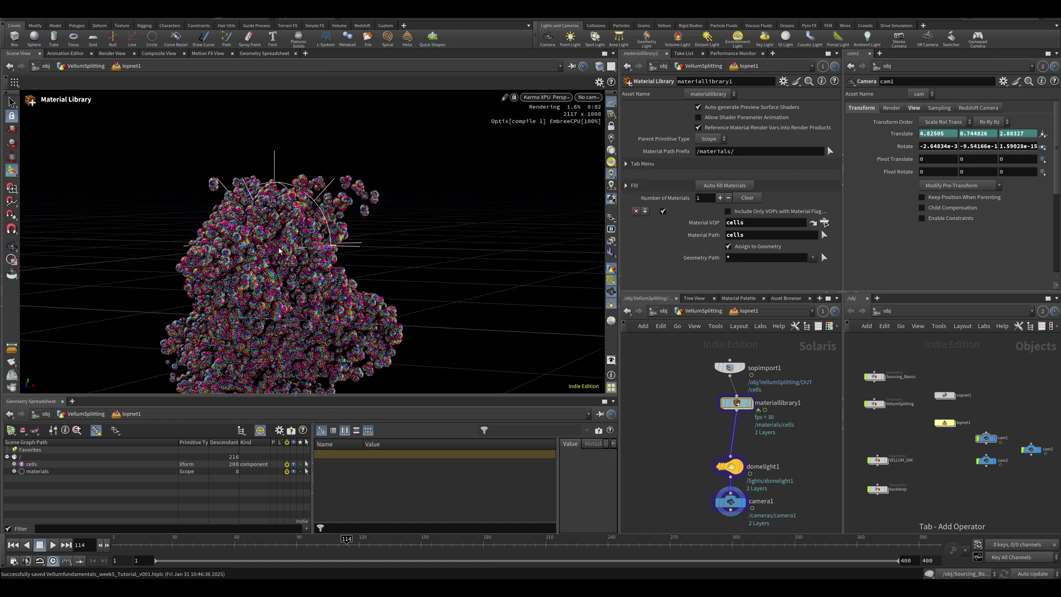
{"action": "mouse_move", "coordinate": [471, 586]}
{"action": "left_click", "coordinate": [503, 557]}
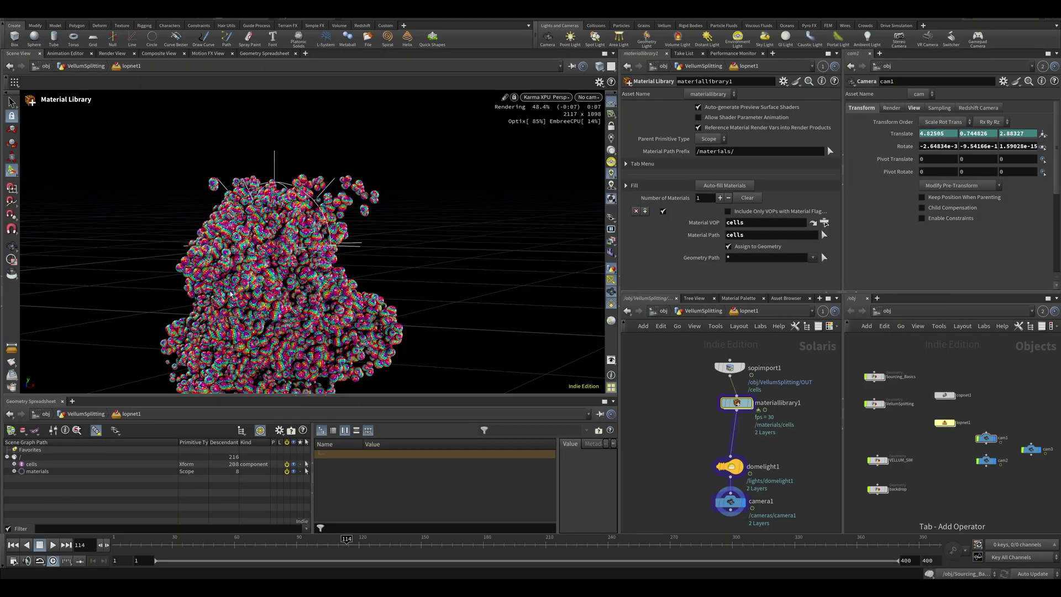
- Examine the texture on the cells up close in the Karma XPU render at several frames up to frame 60
{"action": "scroll", "coordinate": [230, 294], "scroll_direction": "up", "scroll_amount": 10}
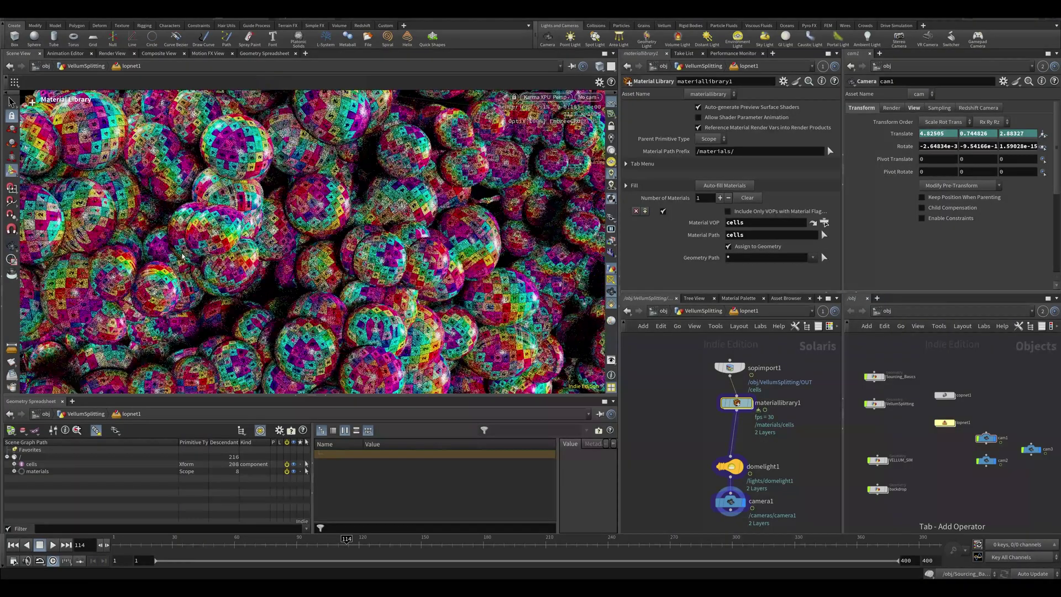
{"action": "left_click", "coordinate": [159, 543]}
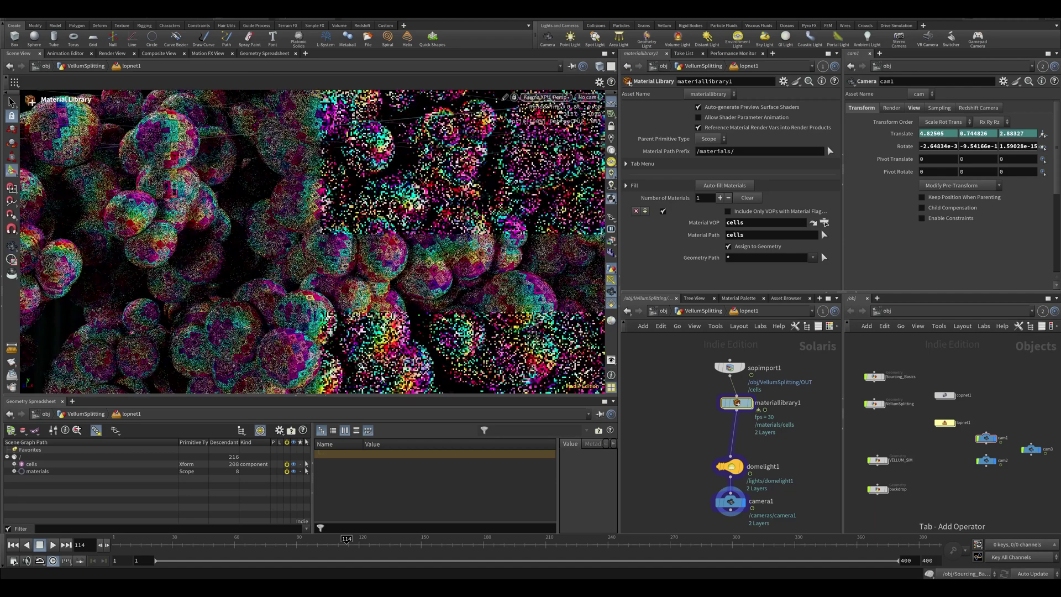
{"action": "left_click_drag", "start_coordinate": [159, 543], "coordinate": [157, 543]}
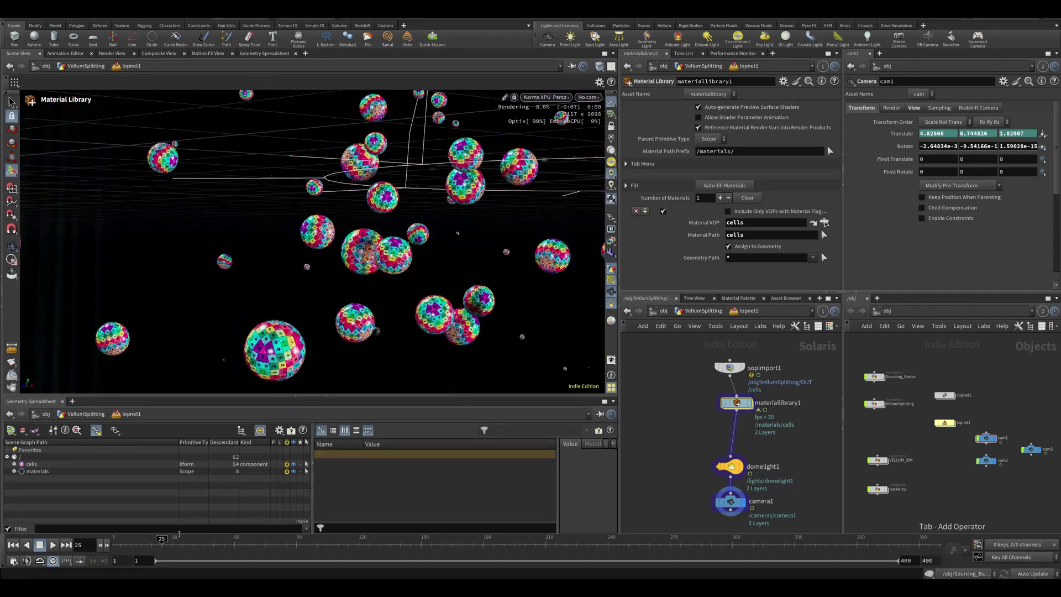
{"action": "left_click", "coordinate": [178, 543]}
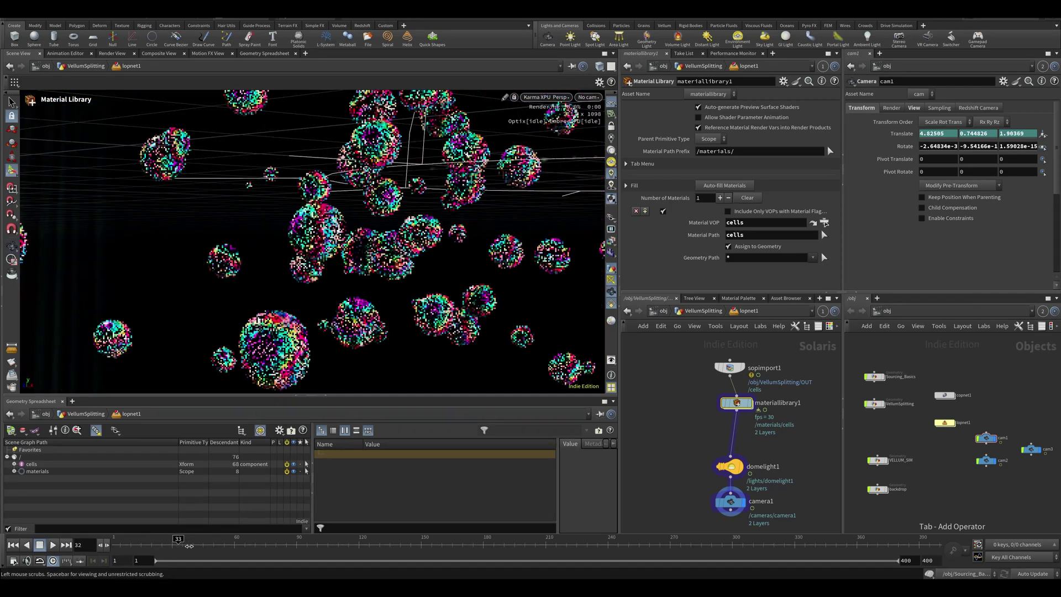
{"action": "left_click", "coordinate": [192, 544]}
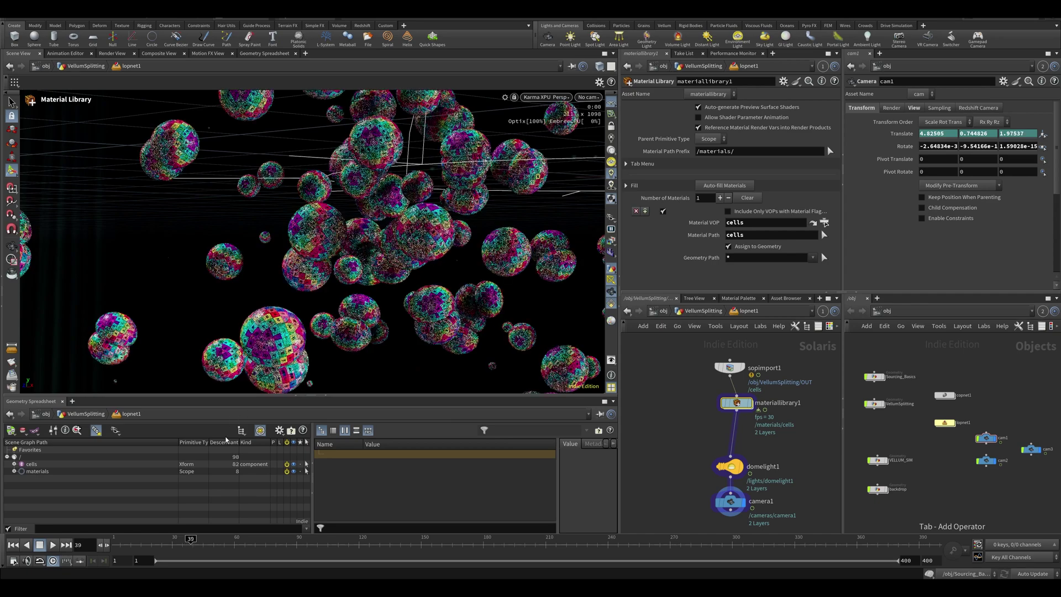
{"action": "left_click_drag", "start_coordinate": [207, 545], "coordinate": [237, 550]}
{"action": "scroll", "coordinate": [368, 246], "scroll_direction": "down", "scroll_amount": 10}
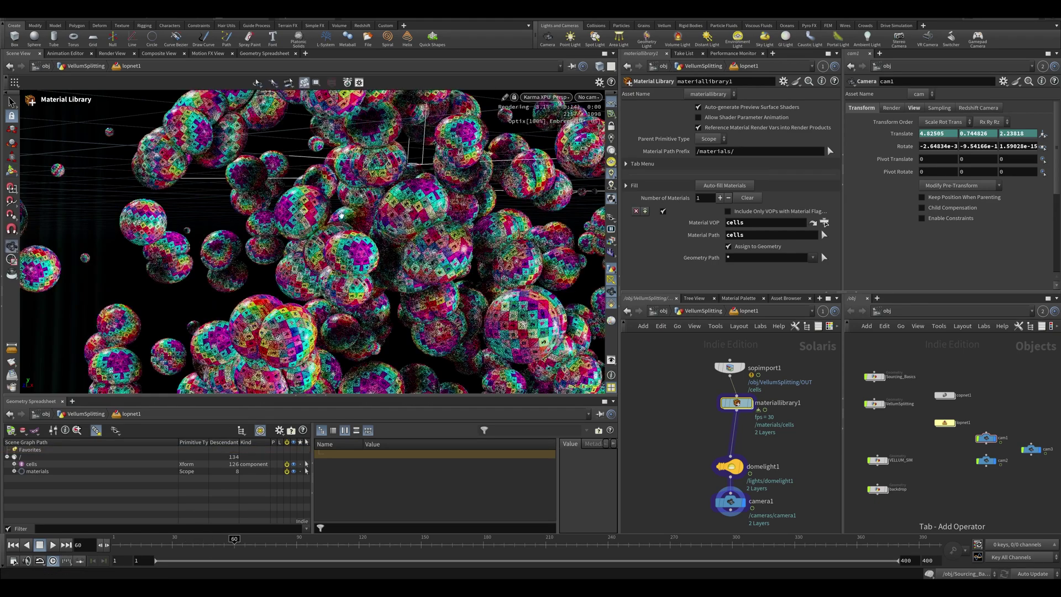
- Examine the whole cell cluster's growth and texture in Karma XPU at several frames, ending at frame 147
{"action": "left_click", "coordinate": [307, 544]}
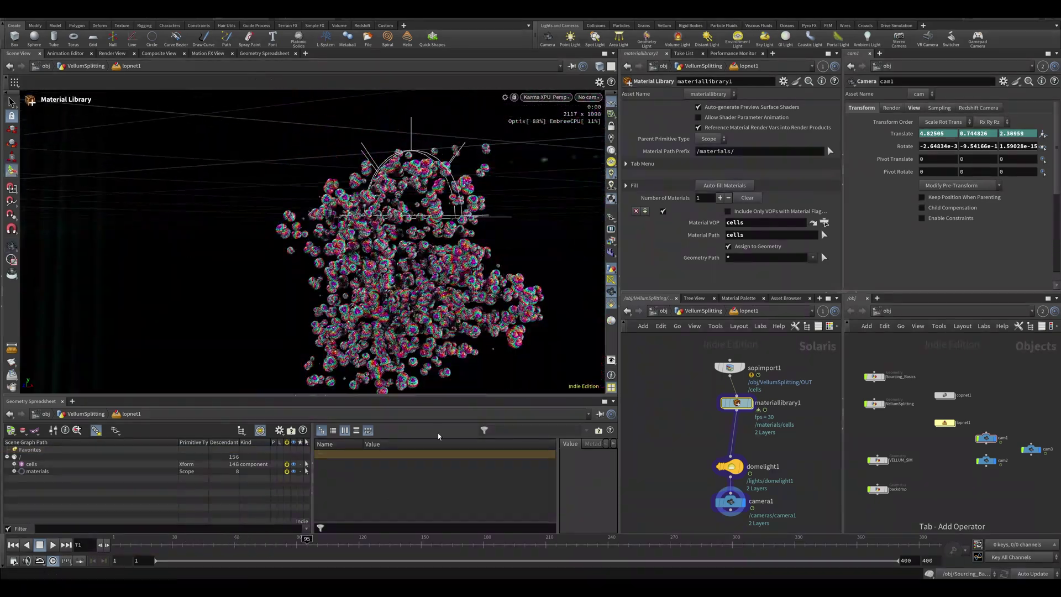
{"action": "key", "text": "Escape"}
{"action": "scroll", "coordinate": [363, 257], "scroll_direction": "down", "scroll_amount": 3}
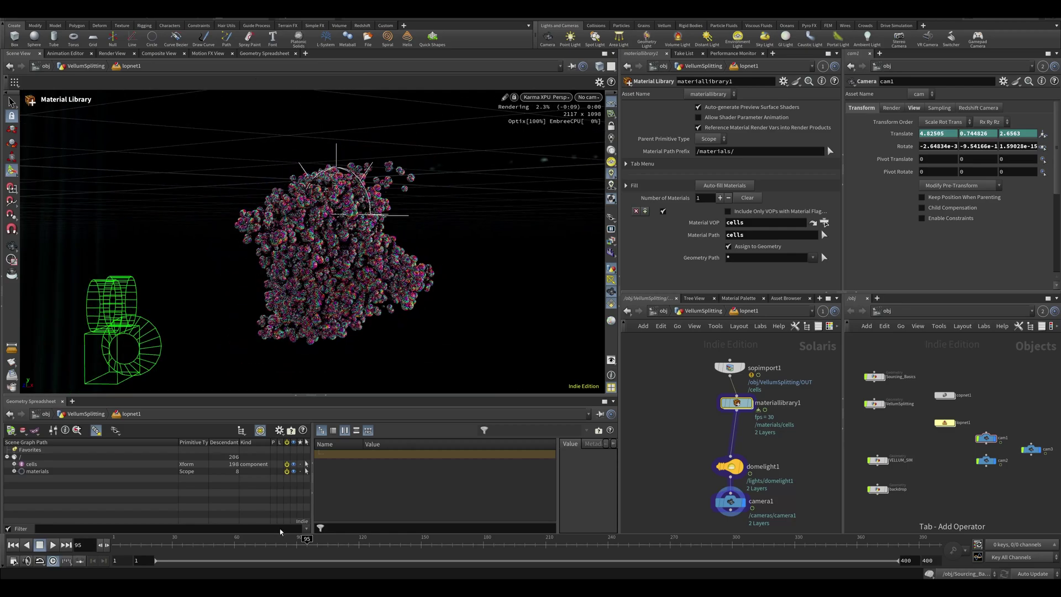
{"action": "left_click", "coordinate": [414, 535]}
{"action": "left_click_drag", "start_coordinate": [337, 300], "coordinate": [306, 289], "text": "alt"}
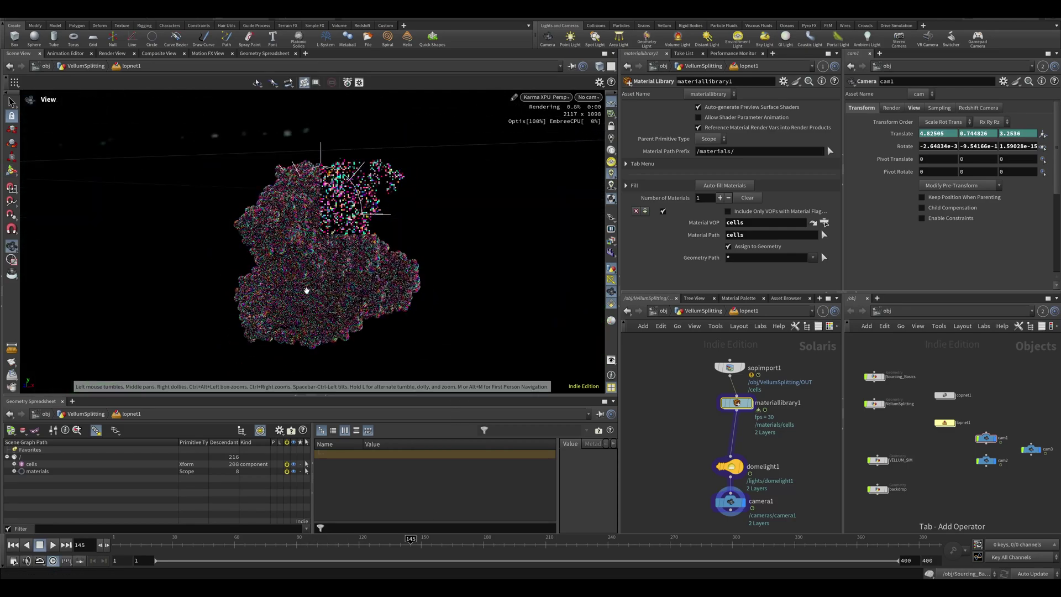
{"action": "scroll", "coordinate": [305, 289], "scroll_direction": "up", "scroll_amount": 3}
{"action": "left_click", "coordinate": [332, 544]}
{"action": "left_click", "coordinate": [479, 539]}
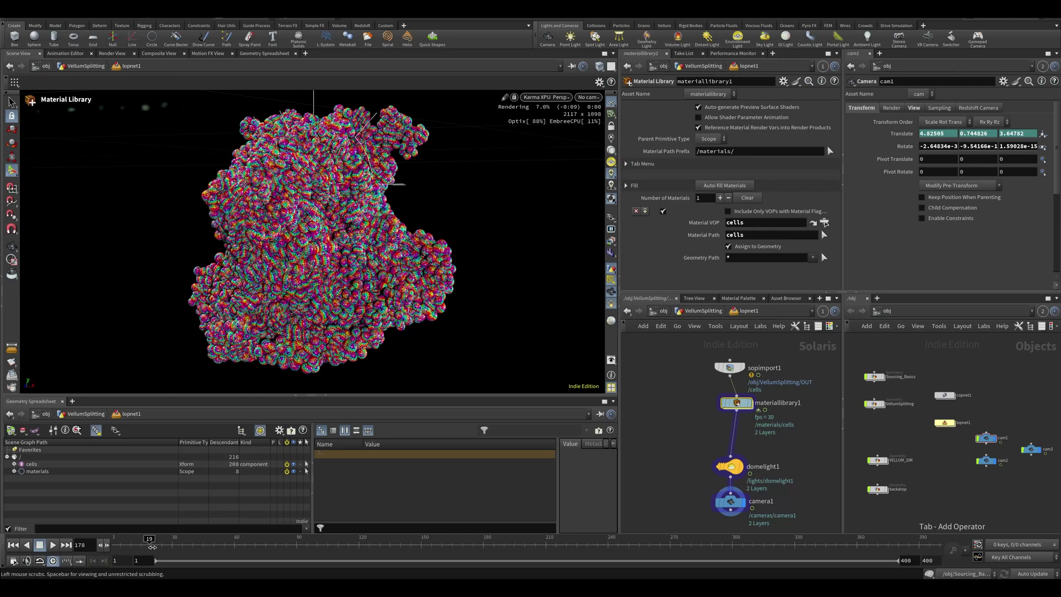
{"action": "left_click", "coordinate": [240, 538]}
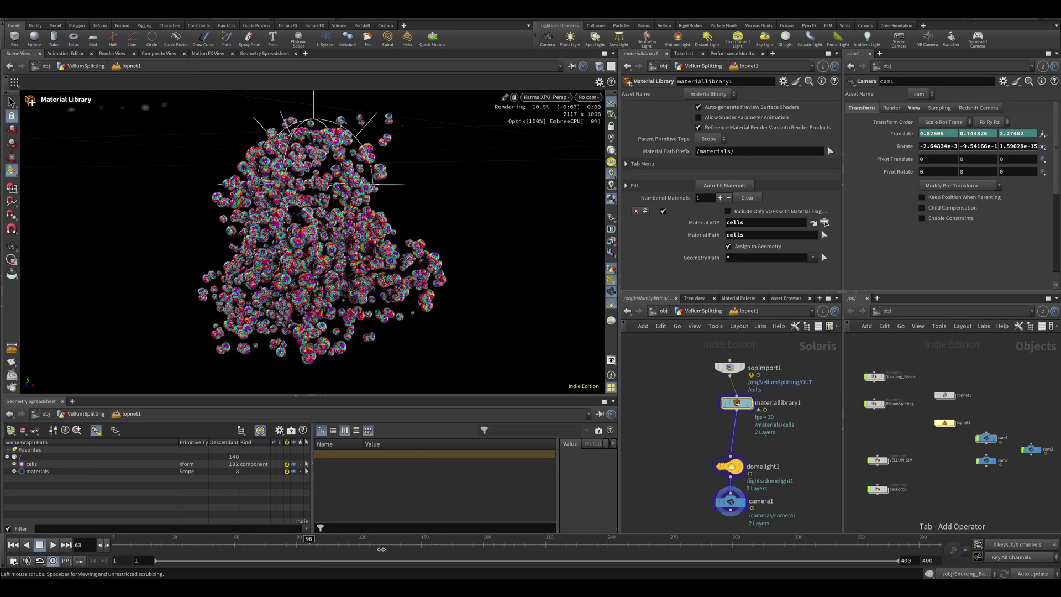
{"action": "left_click", "coordinate": [416, 544]}
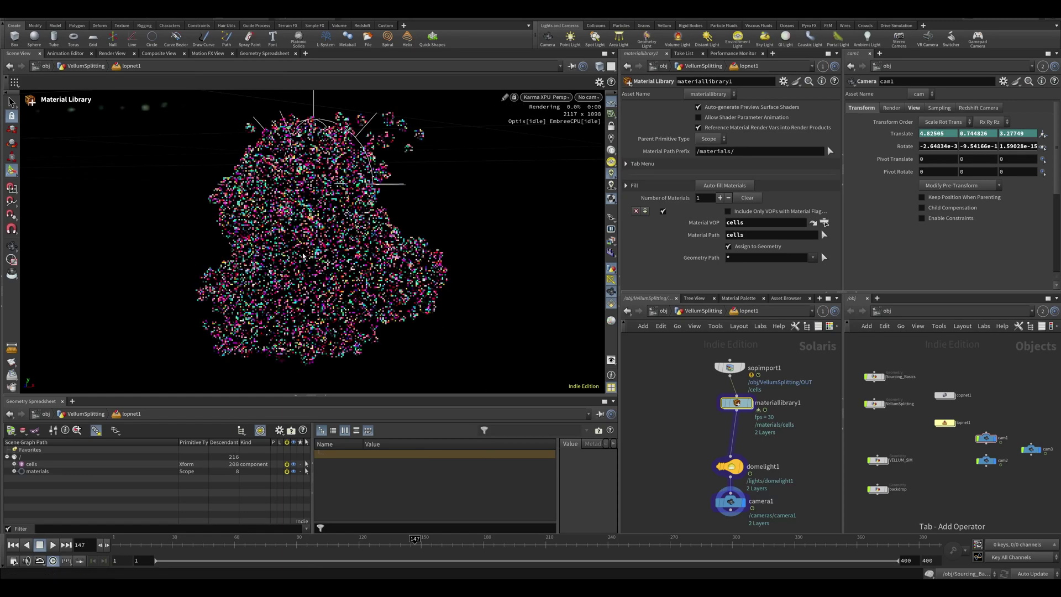
- Switch the viewport renderer back to Houdini VK and return to the VellumSplitting geometry network
{"action": "left_click", "coordinate": [541, 104]}
{"action": "left_click", "coordinate": [545, 137]}
{"action": "left_click", "coordinate": [700, 310]}
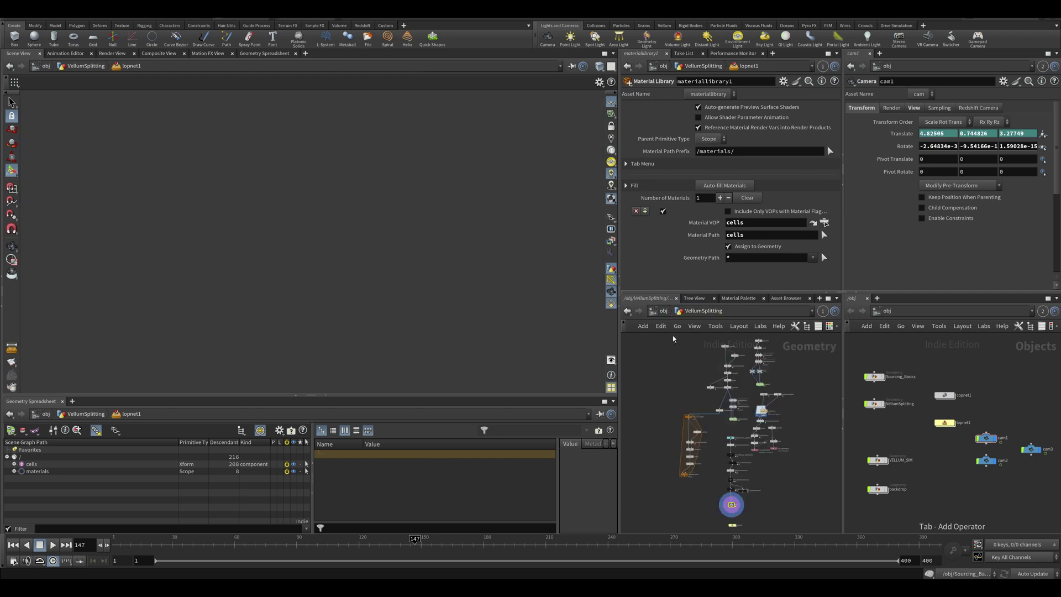
- Display and select the transform1 node above the rop_geometry2 node
{"action": "scroll", "coordinate": [308, 262], "scroll_direction": "up", "scroll_amount": 3}
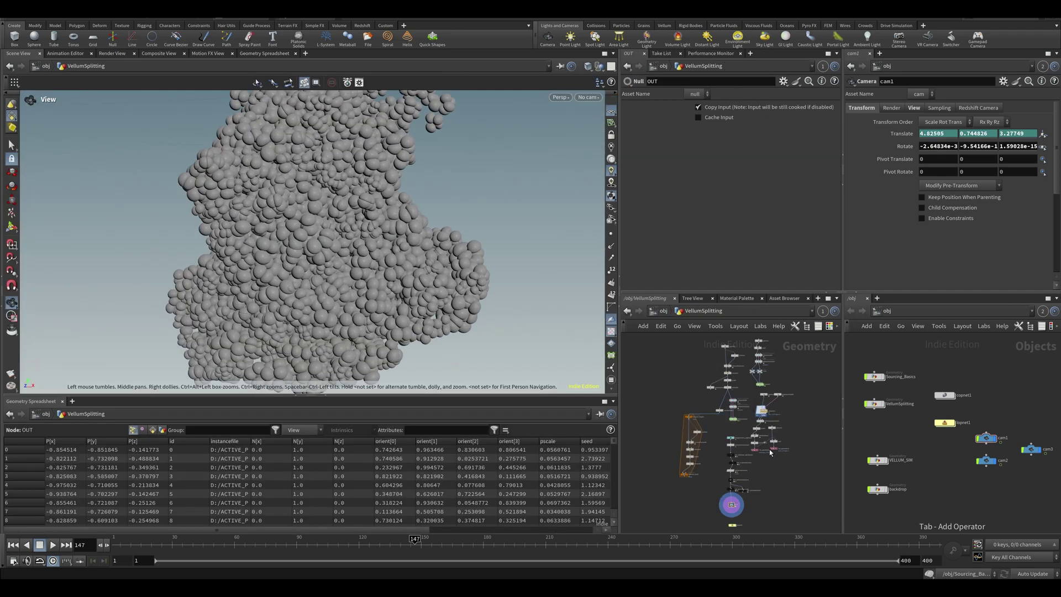
{"action": "scroll", "coordinate": [716, 390], "scroll_direction": "up", "scroll_amount": 5}
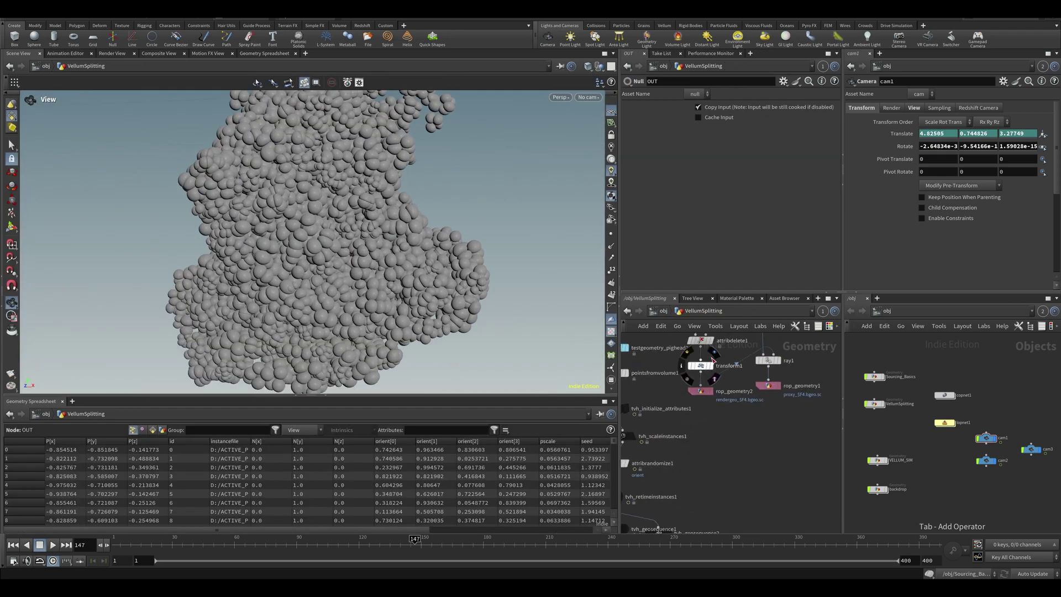
{"action": "left_click", "coordinate": [717, 353]}
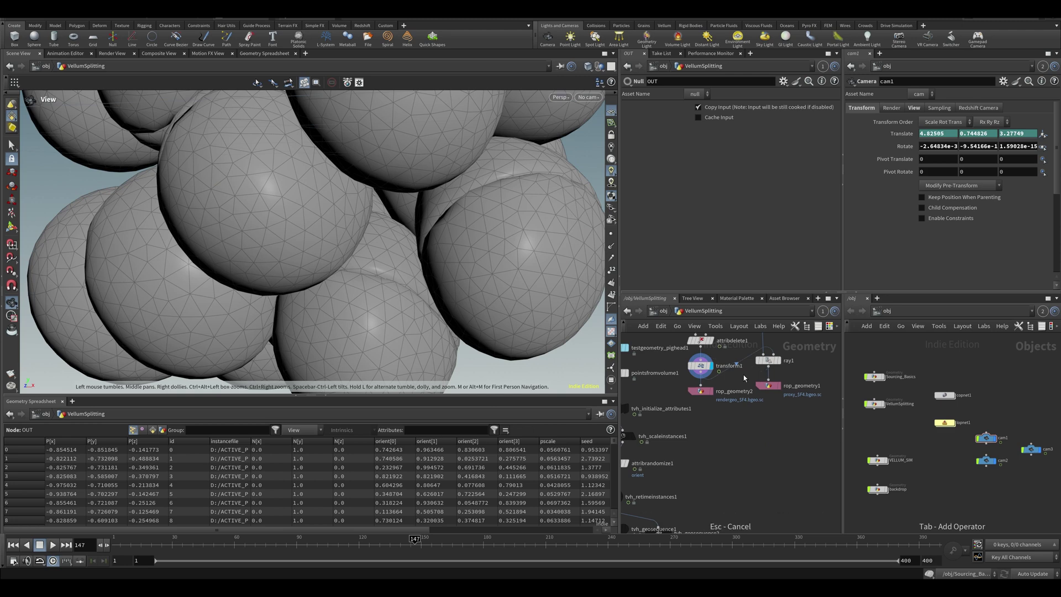
{"action": "left_click", "coordinate": [697, 365]}
{"action": "left_click_drag", "start_coordinate": [442, 343], "coordinate": [394, 369]}
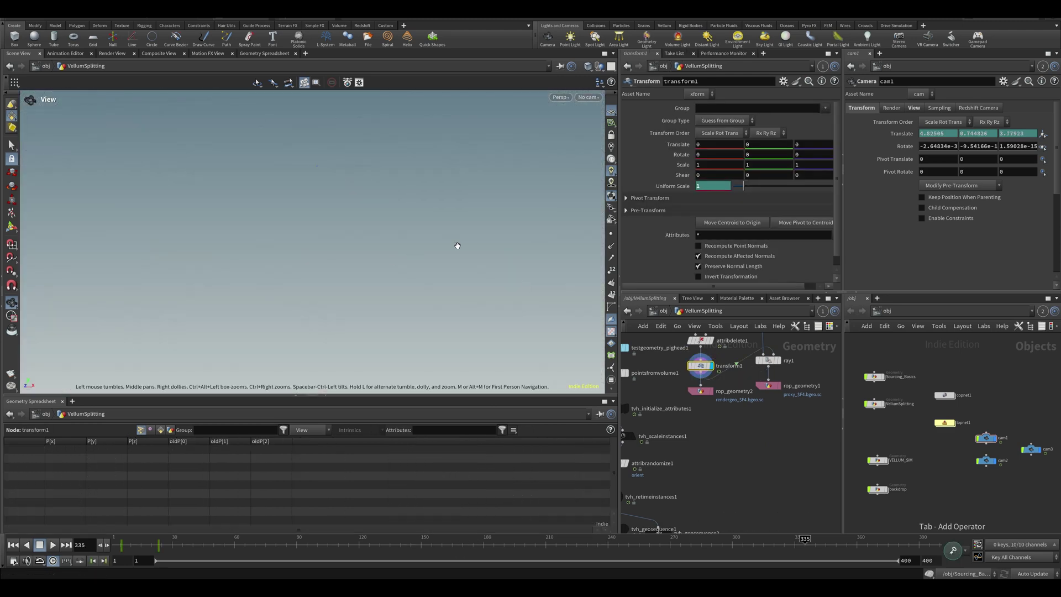
- Inspect the displayed cell simulation at frame 199 from several angles
{"action": "left_click", "coordinate": [451, 554]}
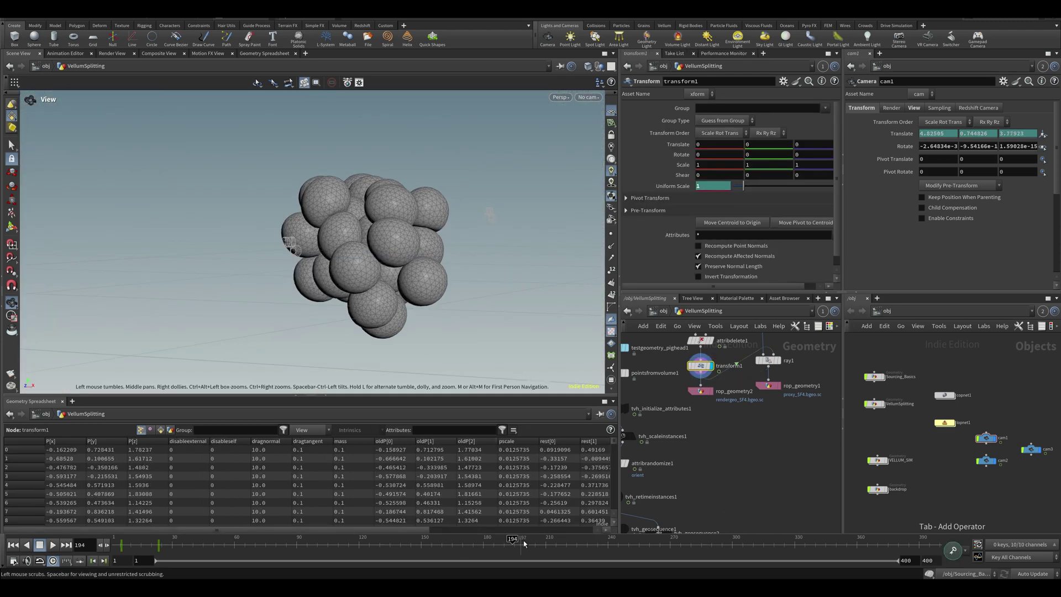
{"action": "left_click_drag", "start_coordinate": [522, 544], "coordinate": [524, 518]}
{"action": "left_click_drag", "start_coordinate": [457, 298], "coordinate": [318, 233]}
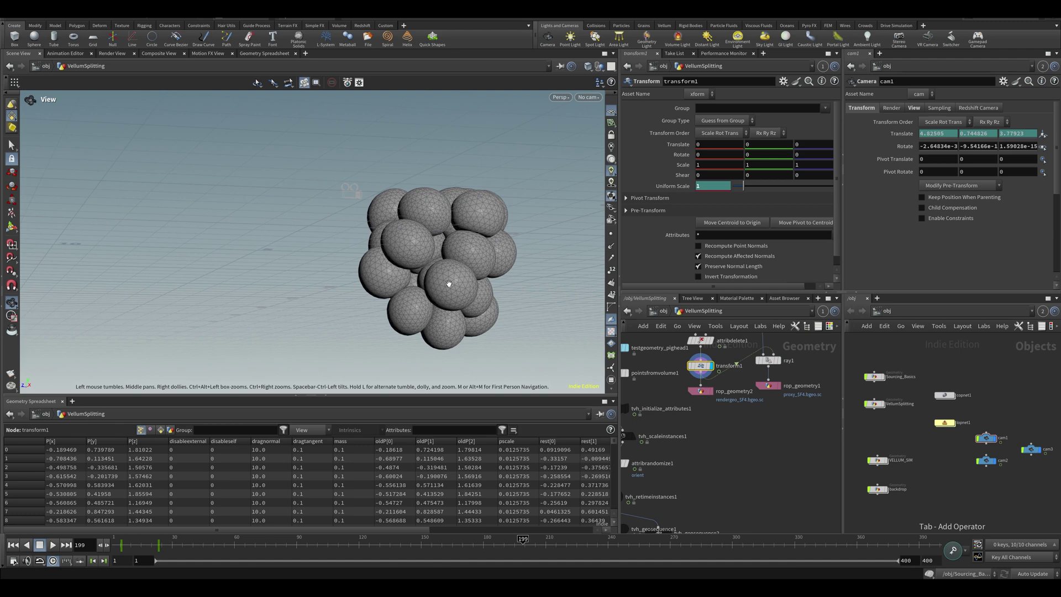
{"action": "left_click_drag", "start_coordinate": [449, 283], "coordinate": [354, 303]}
- Return to the first frame, open dopnet1 and set the Vellum Solver's time scale to 0.2
{"action": "middle_click_drag", "start_coordinate": [671, 419], "coordinate": [681, 522]}
{"action": "key", "text": "ctrl+Up"}
{"action": "middle_click_drag", "start_coordinate": [688, 395], "coordinate": [655, 512]}
{"action": "double_click", "coordinate": [686, 377]}
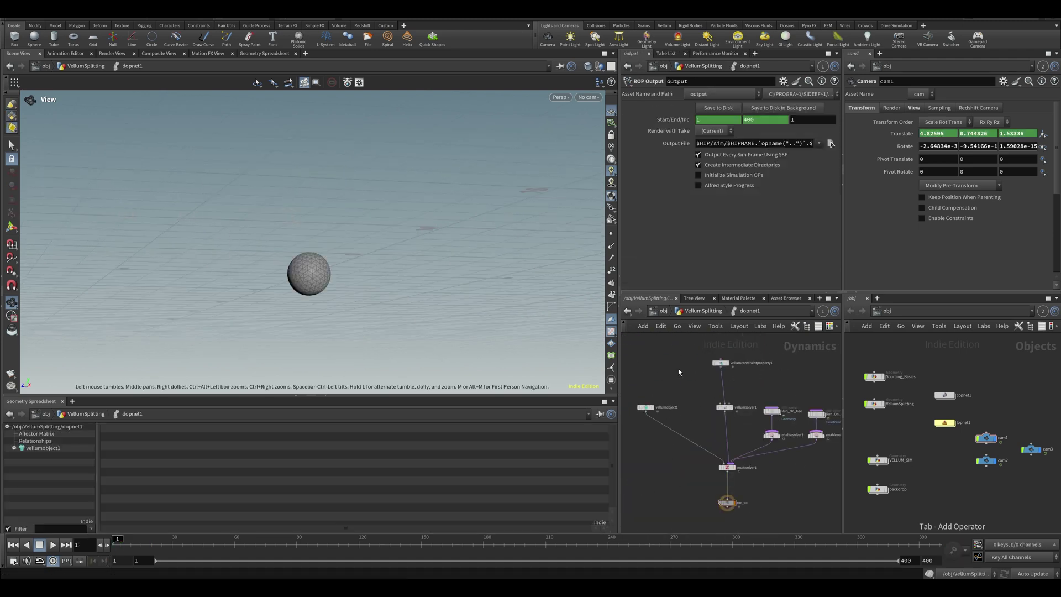
{"action": "left_click", "coordinate": [727, 467]}
{"action": "left_click", "coordinate": [723, 407]}
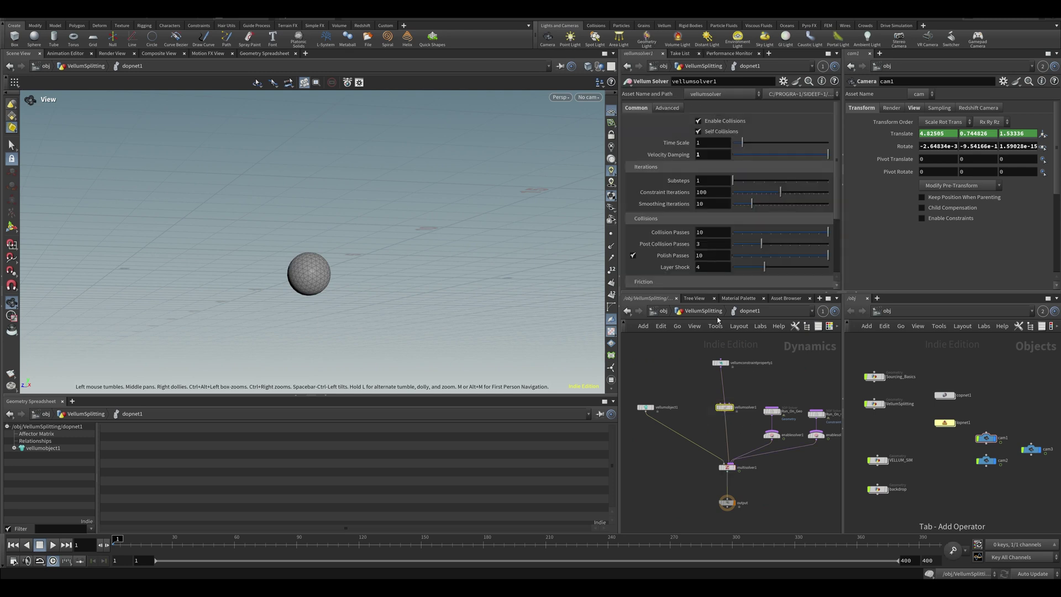
{"action": "type", "text": ".2"}
{"action": "key", "text": "Return"}
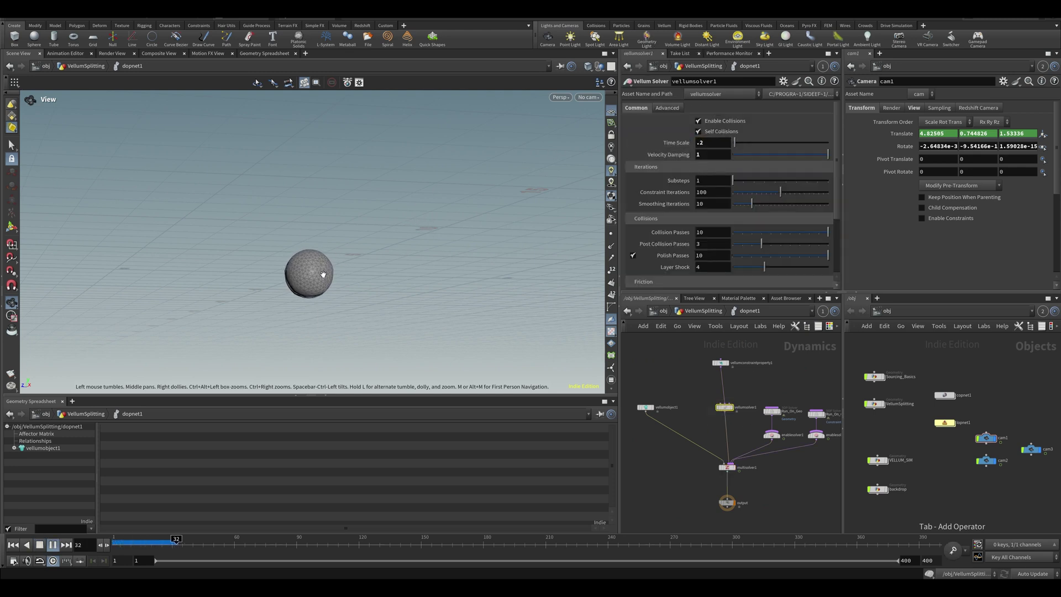
- Return to the first frame and set the Vellum Solver's time scale to 0.5 and velocity damping to 0.1
{"action": "left_click_drag", "start_coordinate": [236, 279], "coordinate": [458, 271]}
{"action": "left_click_drag", "start_coordinate": [372, 283], "coordinate": [380, 274]}
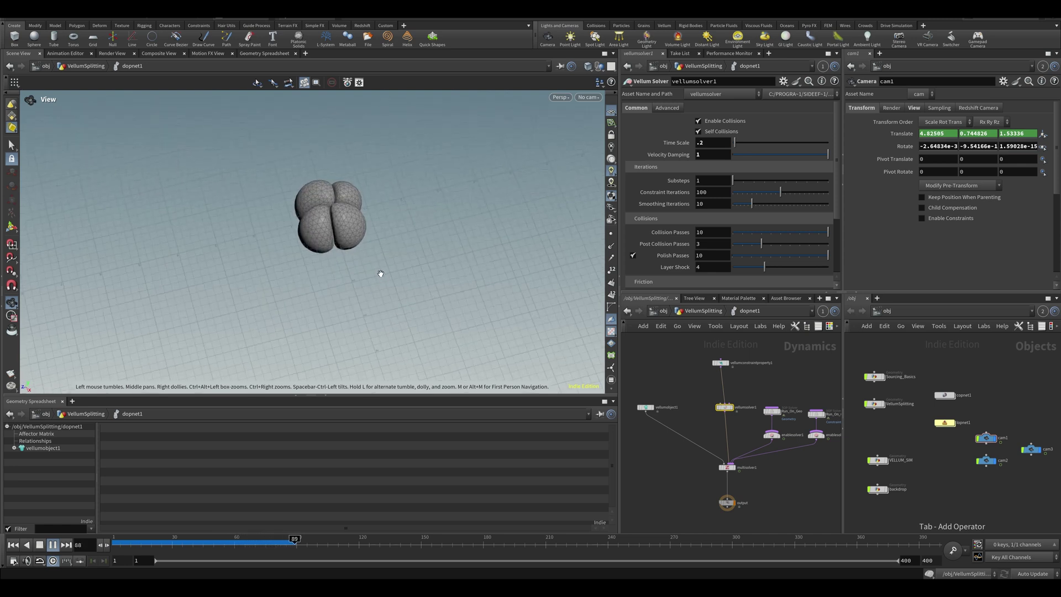
{"action": "key", "text": "ctrl+Up"}
{"action": "left_click_drag", "start_coordinate": [725, 143], "coordinate": [631, 146]}
{"action": "type", "text": ".5"}
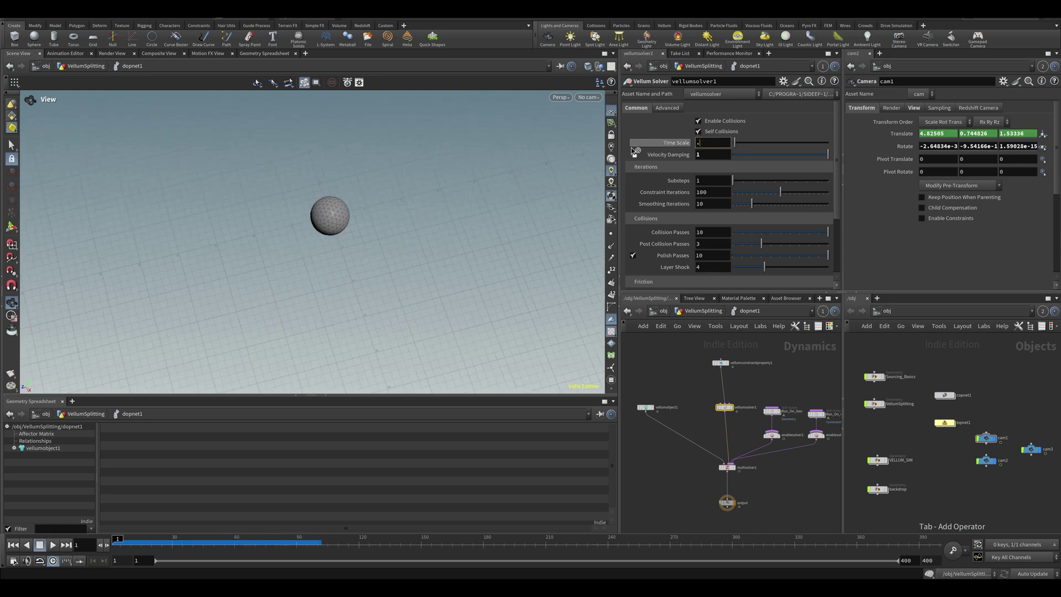
{"action": "key", "text": "Return"}
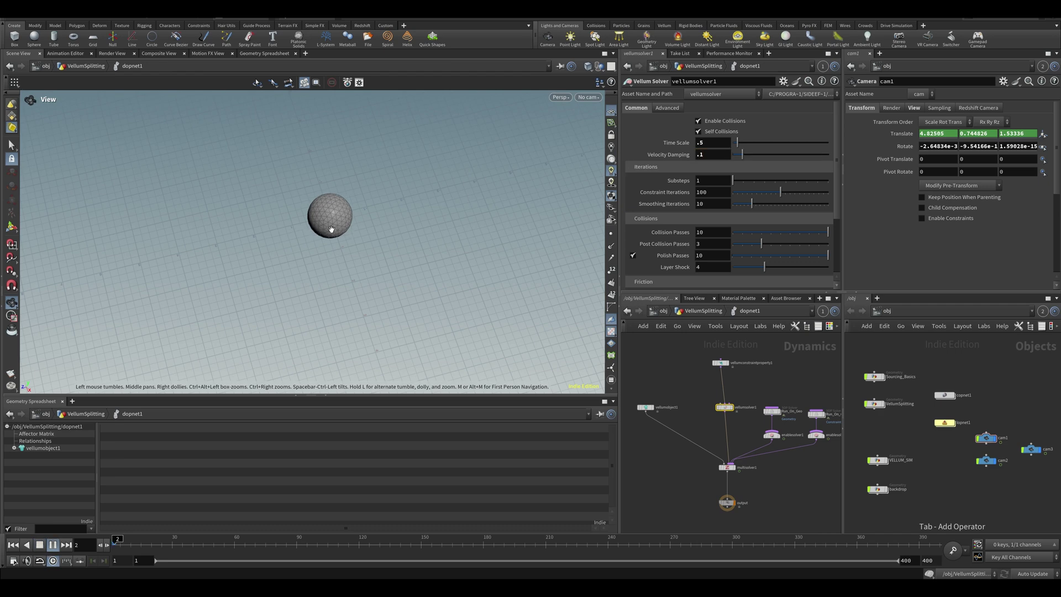
- Examine how the cells split and spread with the slowed, damped solver, across the timeline and from several angles
{"action": "left_click_drag", "start_coordinate": [283, 203], "coordinate": [177, 208]}
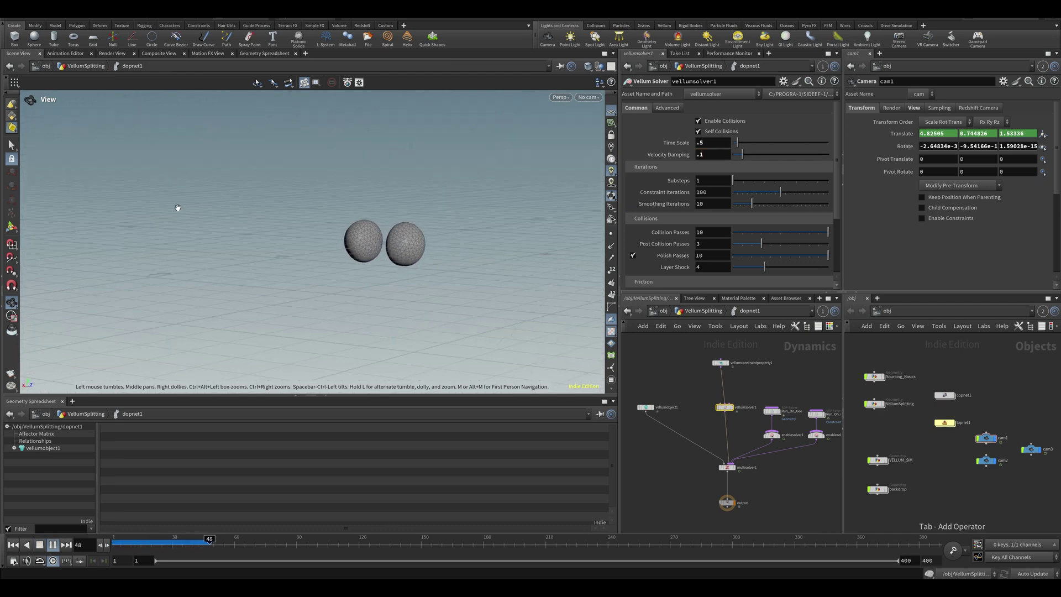
{"action": "left_click_drag", "start_coordinate": [343, 246], "coordinate": [244, 255]}
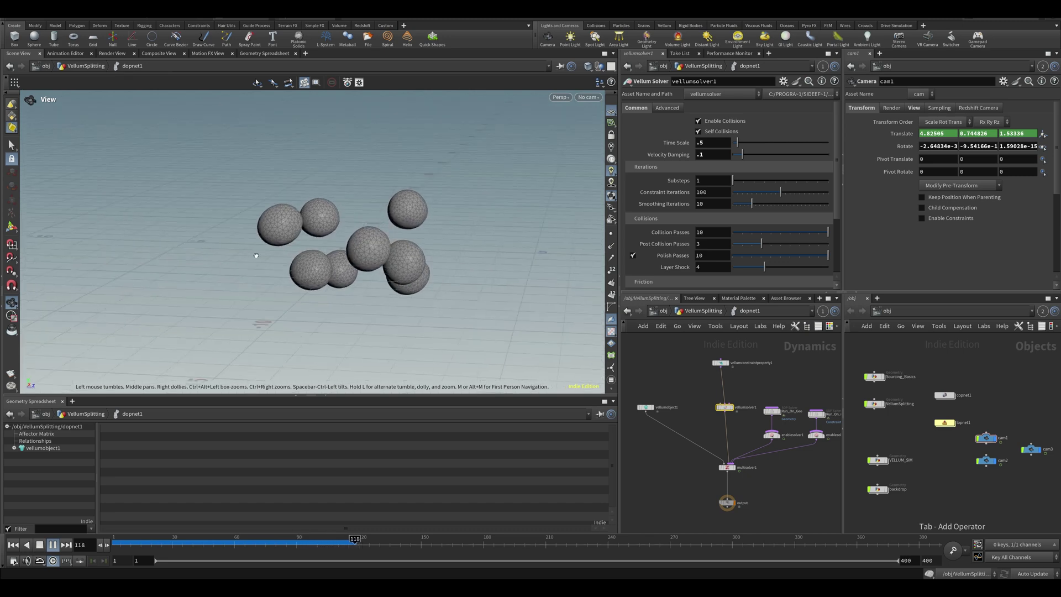
{"action": "left_click_drag", "start_coordinate": [256, 255], "coordinate": [338, 250]}
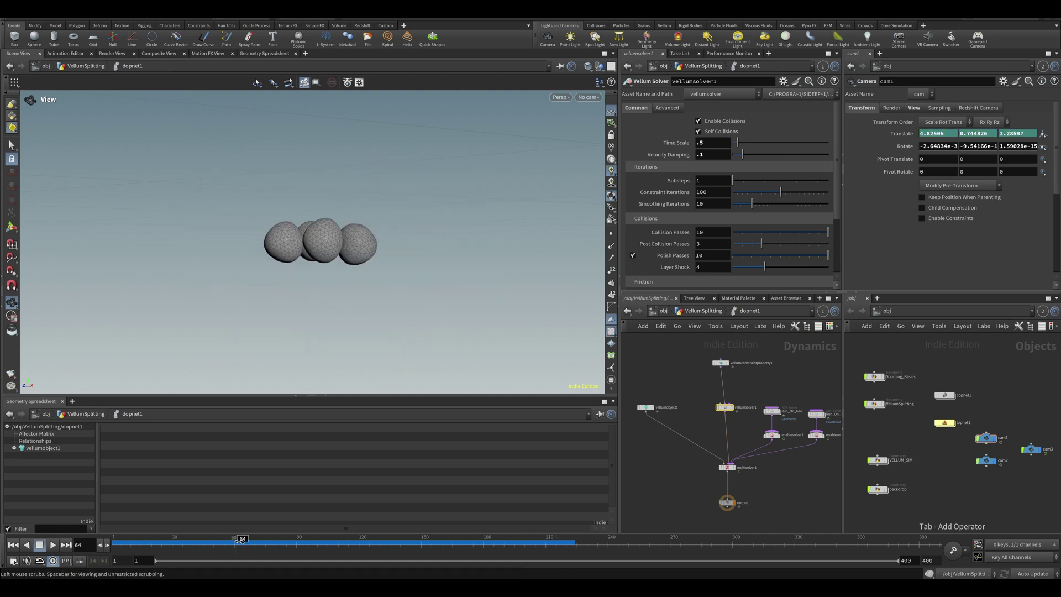
{"action": "scroll", "coordinate": [365, 293], "scroll_direction": "down", "scroll_amount": 5}
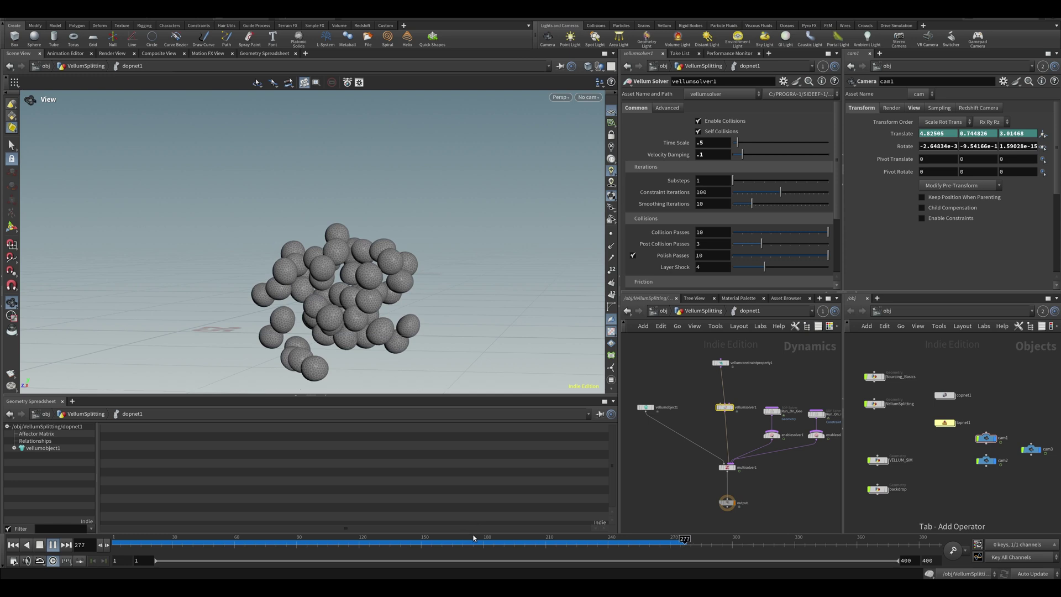
{"action": "left_click", "coordinate": [450, 549]}
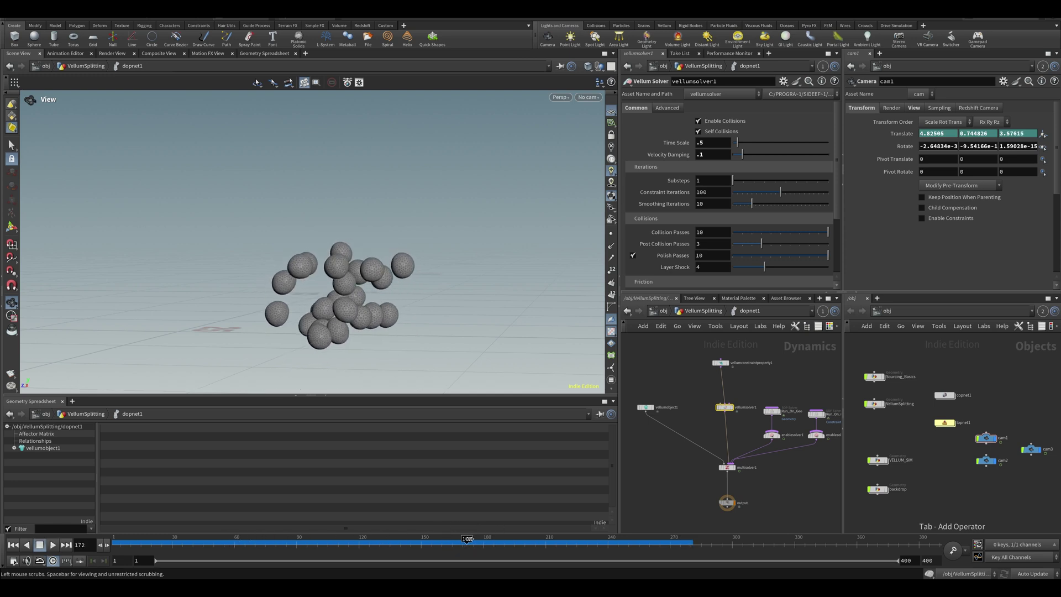
{"action": "left_click_drag", "start_coordinate": [459, 539], "coordinate": [558, 538]}
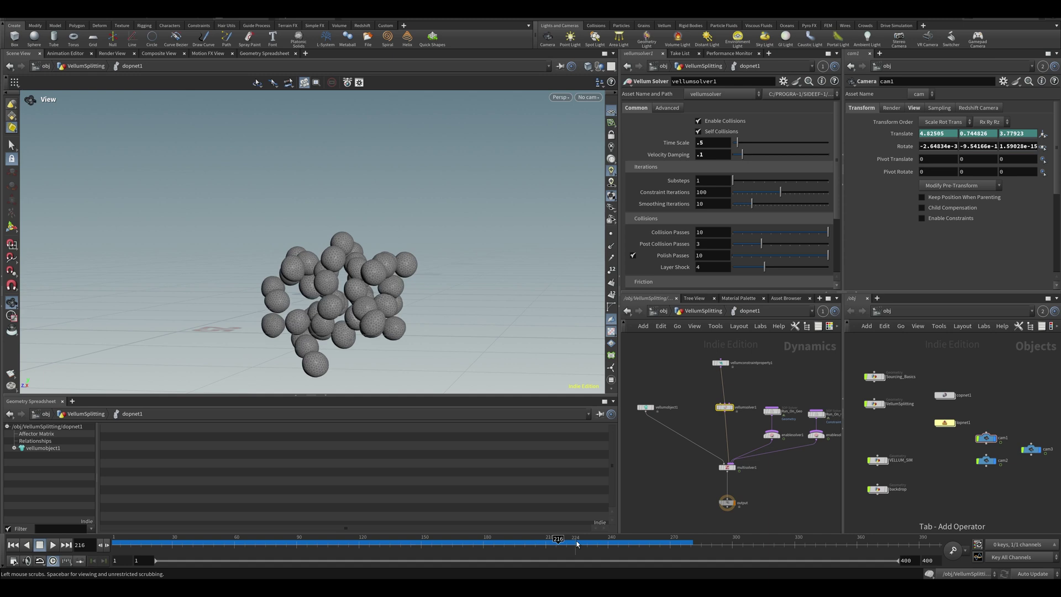
{"action": "mouse_move", "coordinate": [393, 325]}
{"action": "left_mouse_down"}
{"action": "mouse_move", "coordinate": [338, 242]}
{"action": "mouse_move", "coordinate": [229, 280]}
{"action": "mouse_move", "coordinate": [224, 343]}
{"action": "left_mouse_up"}
{"action": "left_click_drag", "start_coordinate": [271, 545], "coordinate": [288, 545]}
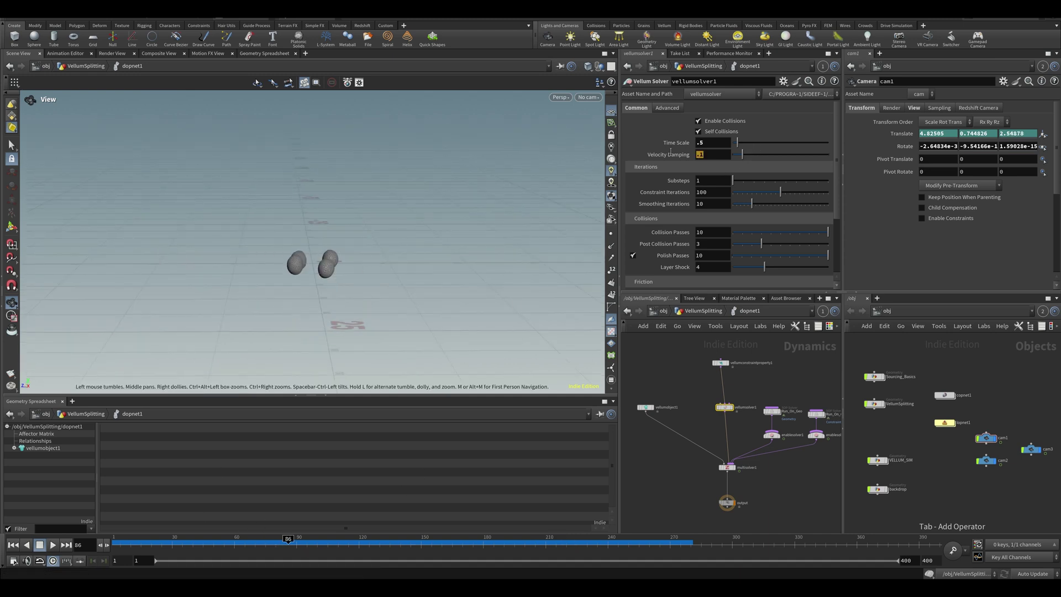
- Set the Vellum Solver's velocity damping and time scale both to 1, restarting from the first frame
{"action": "left_click_drag", "start_coordinate": [670, 150], "coordinate": [635, 148]}
{"action": "type", "text": "1"}
{"action": "key", "text": "Return"}
{"action": "key", "text": "ctrl+Up"}
{"action": "left_click_drag", "start_coordinate": [709, 143], "coordinate": [641, 146]}
{"action": "type", "text": "1"}
{"action": "key", "text": "Return"}
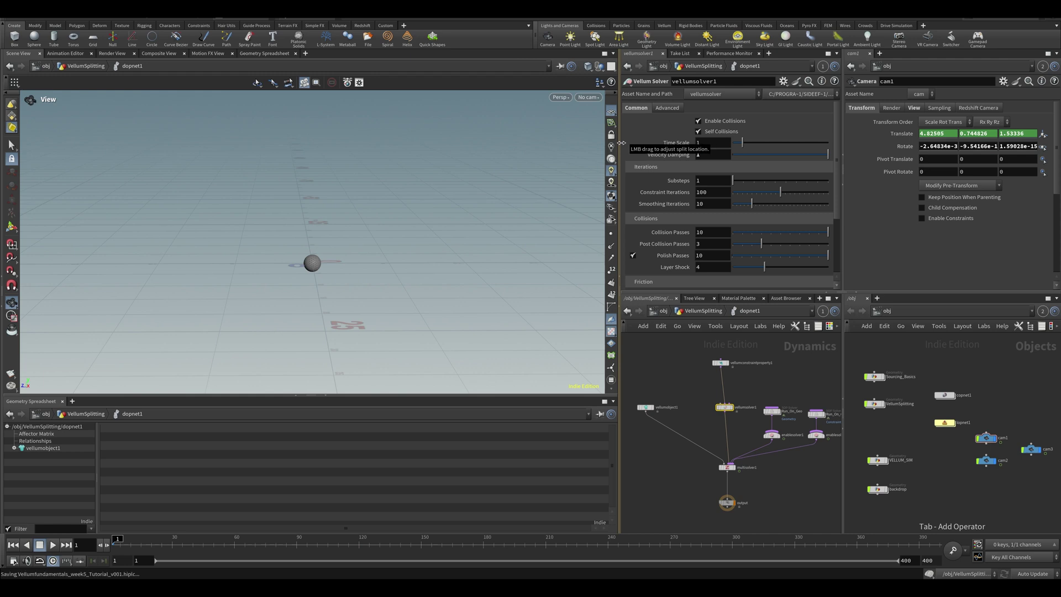
- Switch the viewport to Smooth Shaded display and hide the reference grid
{"action": "right_click_drag", "start_coordinate": [306, 269], "coordinate": [358, 273]}
{"action": "left_click_drag", "start_coordinate": [353, 270], "coordinate": [339, 230]}
{"action": "middle_click_drag", "start_coordinate": [315, 276], "coordinate": [281, 278]}
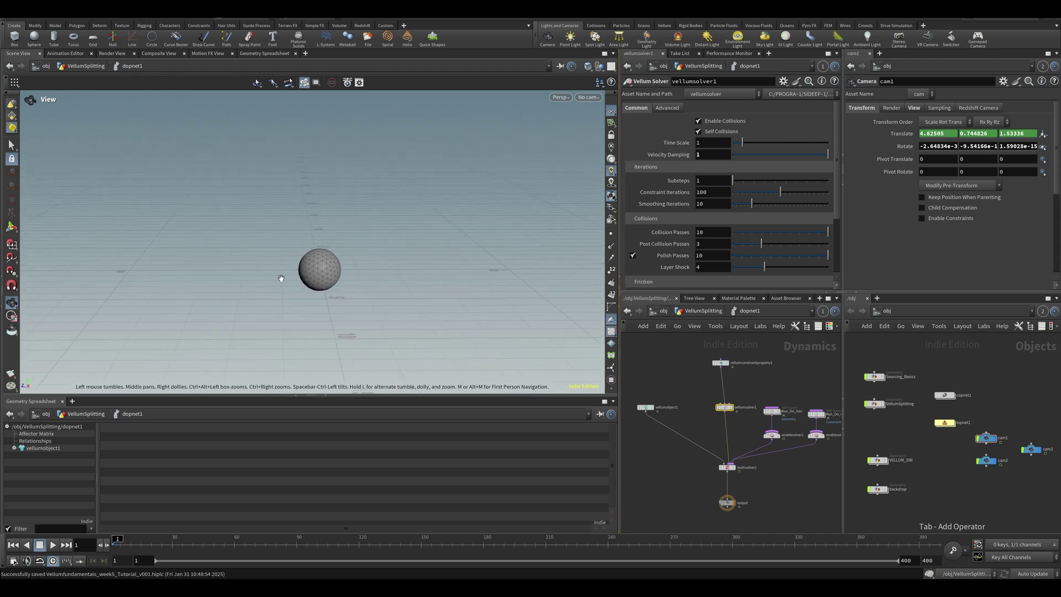
{"action": "scroll", "coordinate": [281, 278], "scroll_direction": "up", "scroll_amount": 3}
{"action": "left_click", "coordinate": [581, 68]}
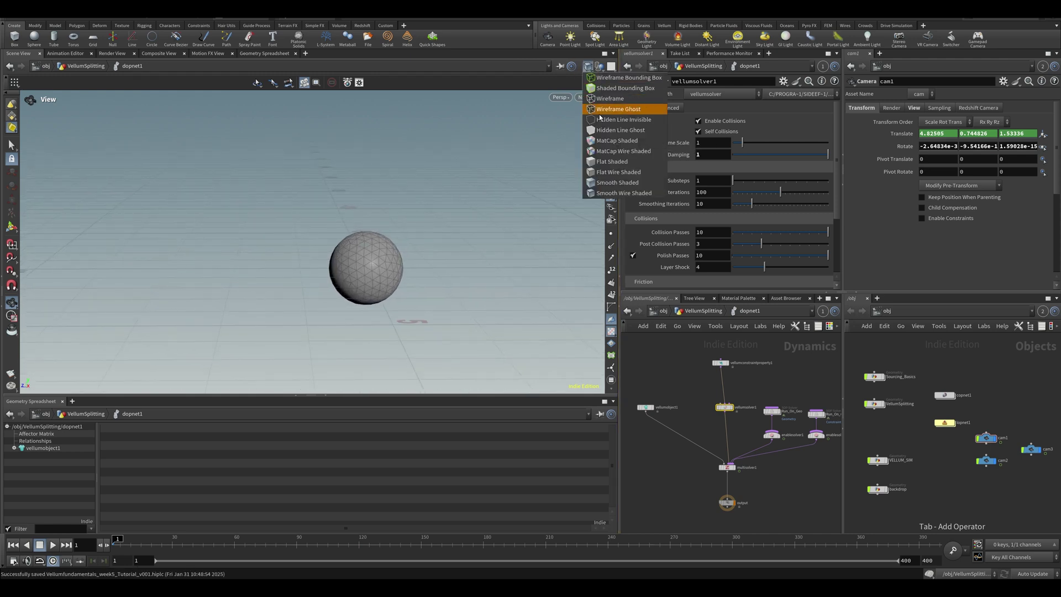
{"action": "left_click", "coordinate": [625, 180]}
{"action": "scroll", "coordinate": [68, 226], "scroll_direction": "down", "scroll_amount": 3}
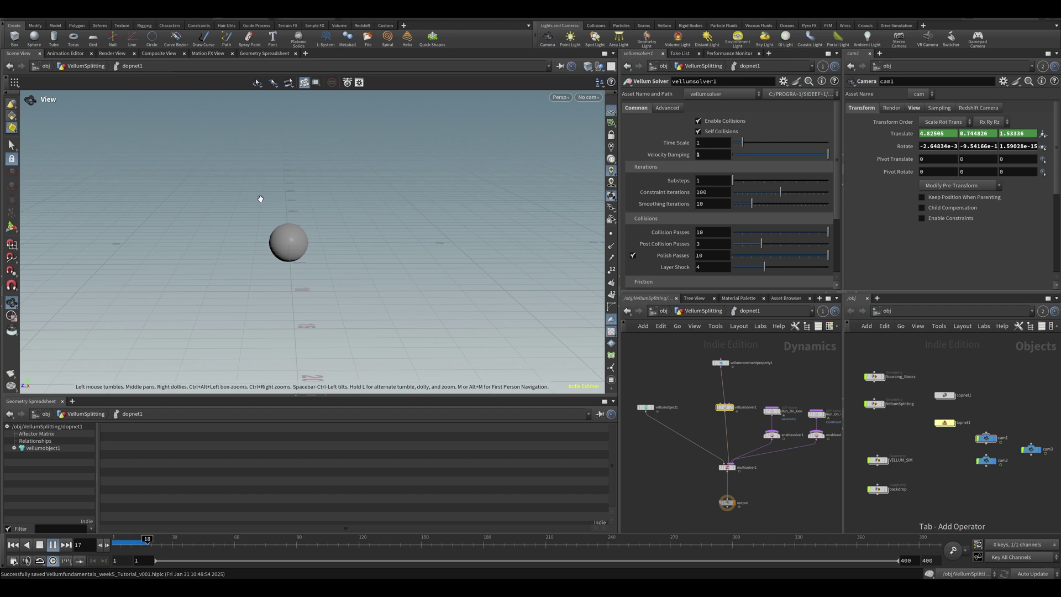
{"action": "left_click", "coordinate": [611, 111]}
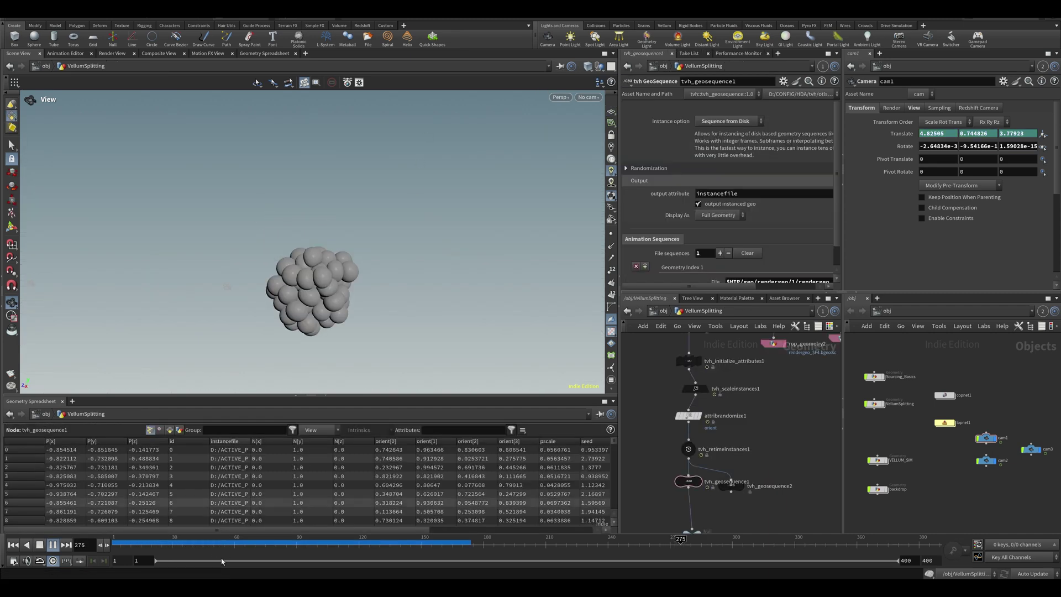
- Examine the single splitting cell cluster in the VellumSplitting network around frame 175
{"action": "left_click_drag", "start_coordinate": [234, 538], "coordinate": [270, 535]}
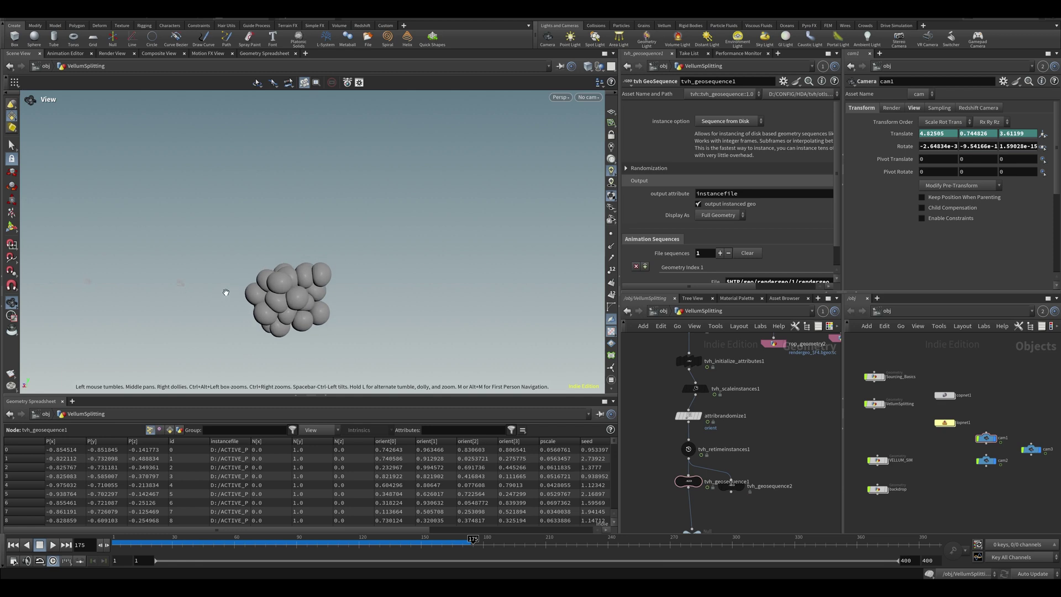
{"action": "left_click_drag", "start_coordinate": [263, 305], "coordinate": [473, 336]}
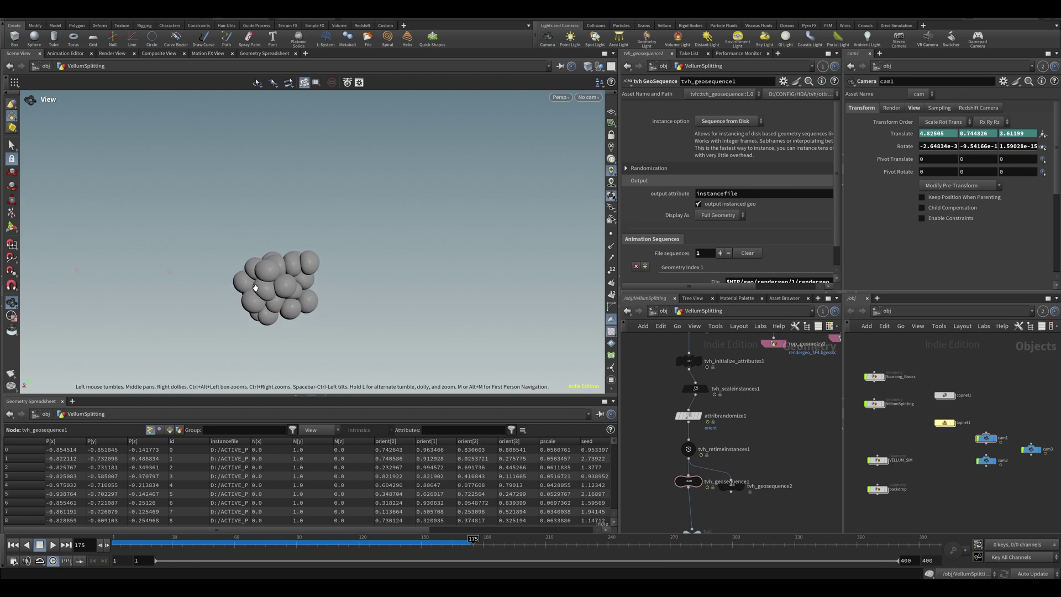
{"action": "right_click_drag", "start_coordinate": [320, 278], "coordinate": [226, 285]}
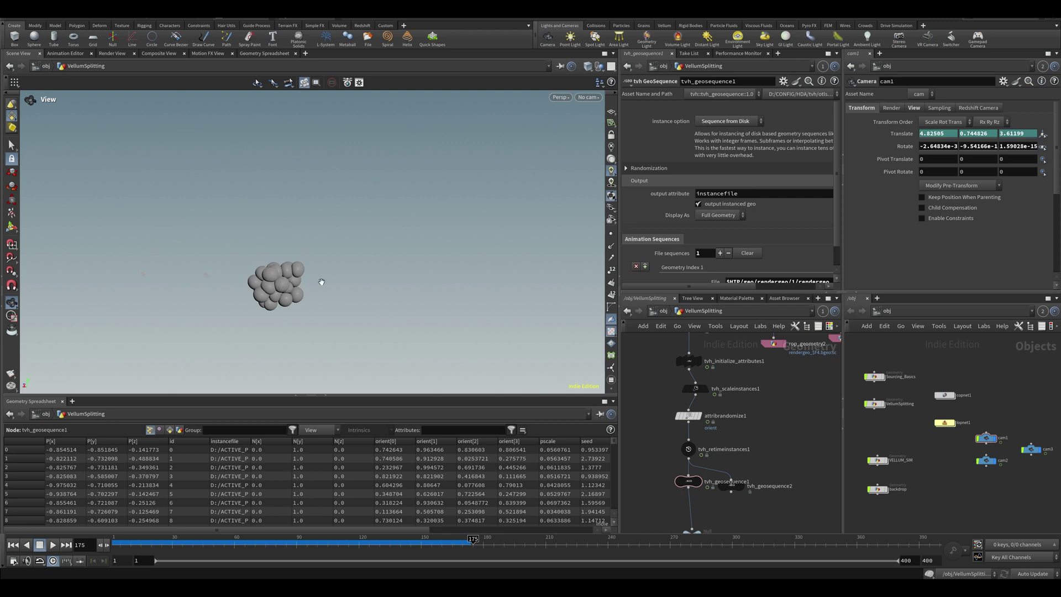
{"action": "left_click_drag", "start_coordinate": [473, 544], "coordinate": [436, 544]}
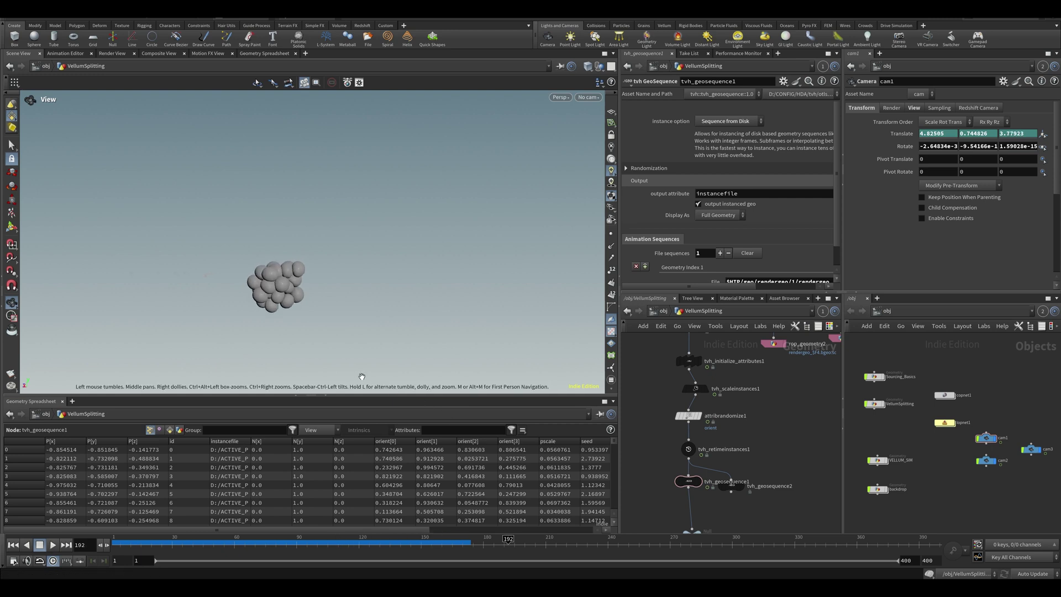
- Display the tvh_geosequence1 node at frame 82 and frame its instanced cells in the view
{"action": "left_click", "coordinate": [702, 490]}
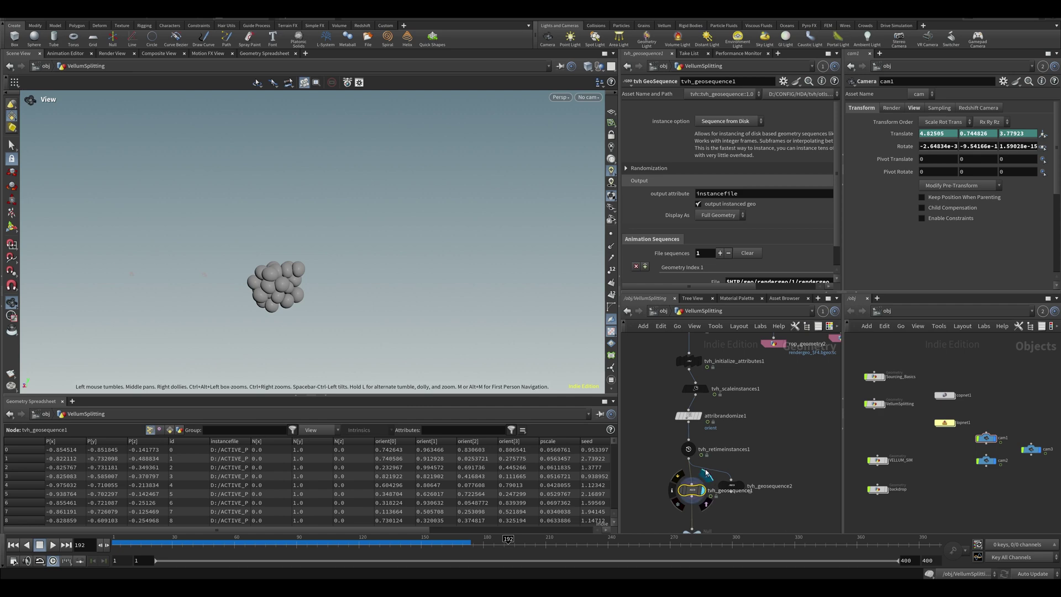
{"action": "left_click_drag", "start_coordinate": [270, 542], "coordinate": [279, 542]}
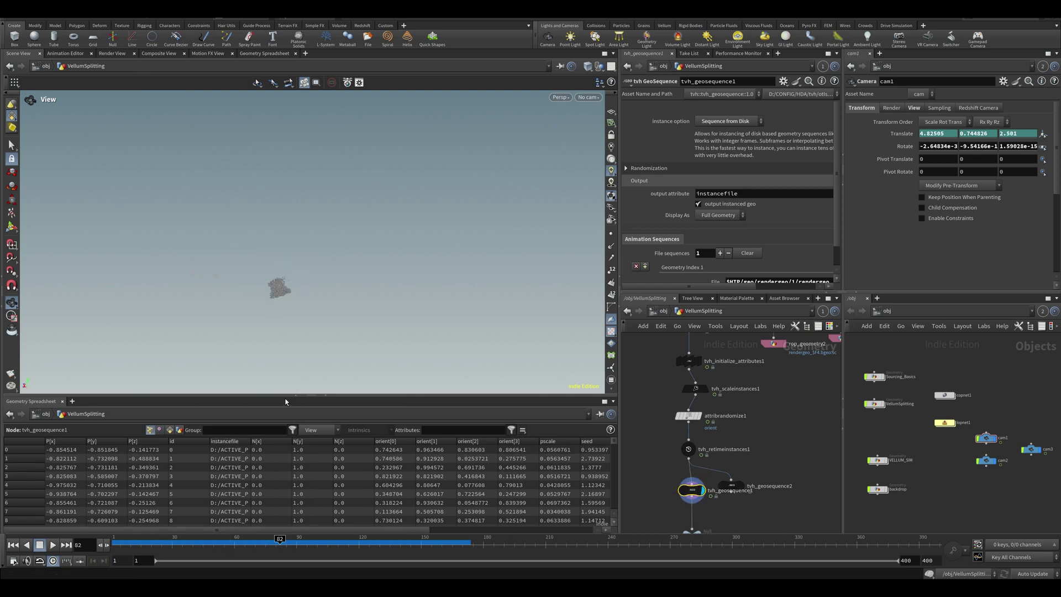
{"action": "key", "text": "space+g"}
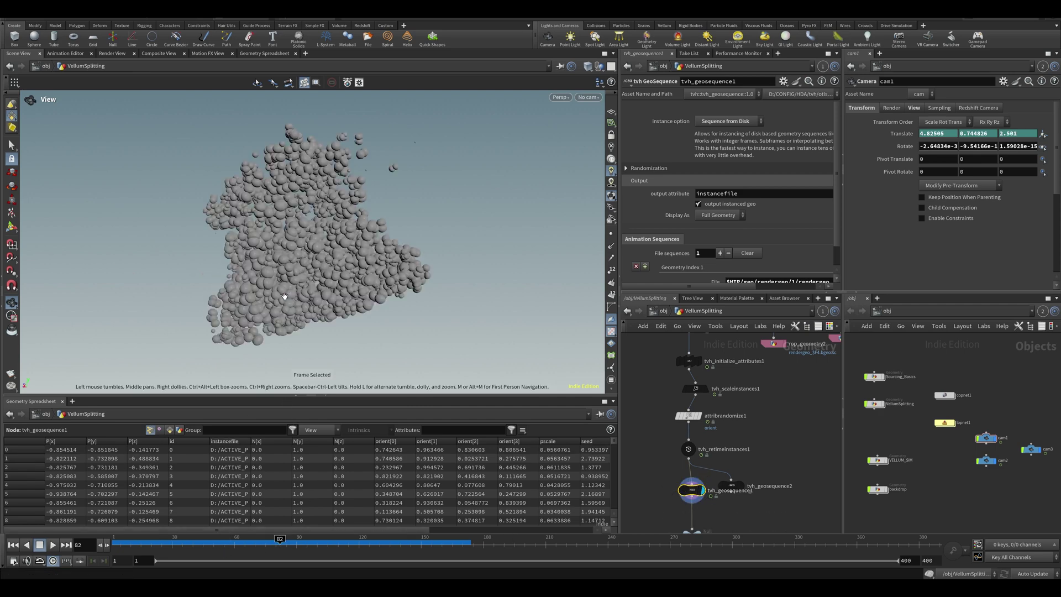
- Examine how the instanced cell clusters grow and fill the shape between frames 62 and 167, from several angles and distances
{"action": "left_click_drag", "start_coordinate": [284, 295], "coordinate": [216, 315]}
{"action": "left_click_drag", "start_coordinate": [195, 543], "coordinate": [208, 542]}
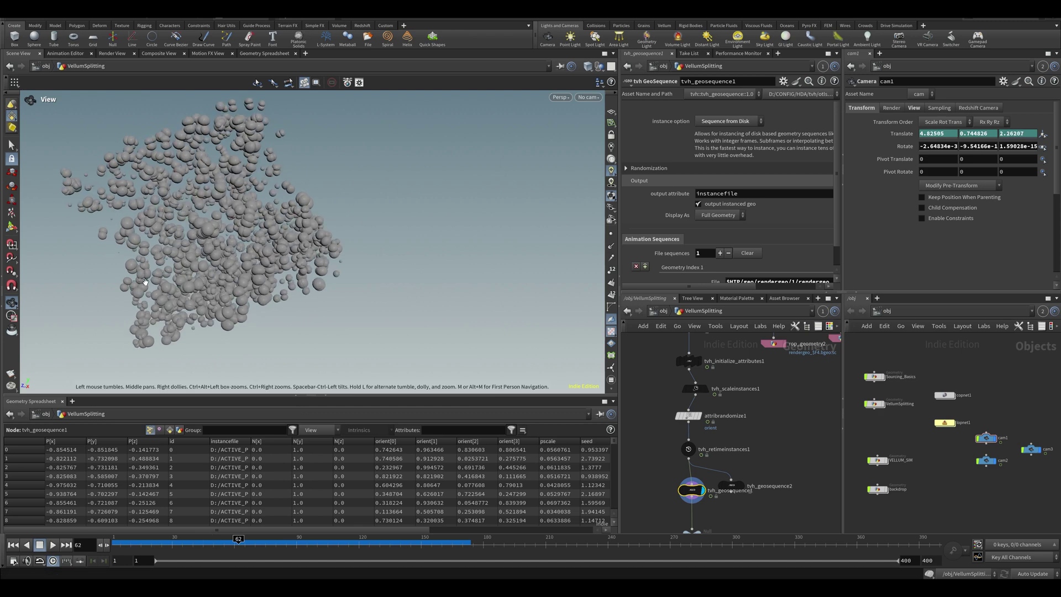
{"action": "left_click_drag", "start_coordinate": [277, 298], "coordinate": [337, 296]}
{"action": "right_click_drag", "start_coordinate": [326, 293], "coordinate": [271, 315]}
{"action": "left_click_drag", "start_coordinate": [208, 542], "coordinate": [369, 542]}
{"action": "left_click_drag", "start_coordinate": [246, 279], "coordinate": [265, 292]}
{"action": "left_click_drag", "start_coordinate": [235, 543], "coordinate": [374, 543]}
{"action": "left_click_drag", "start_coordinate": [388, 305], "coordinate": [206, 172]}
{"action": "middle_click_drag", "start_coordinate": [406, 329], "coordinate": [285, 309]}
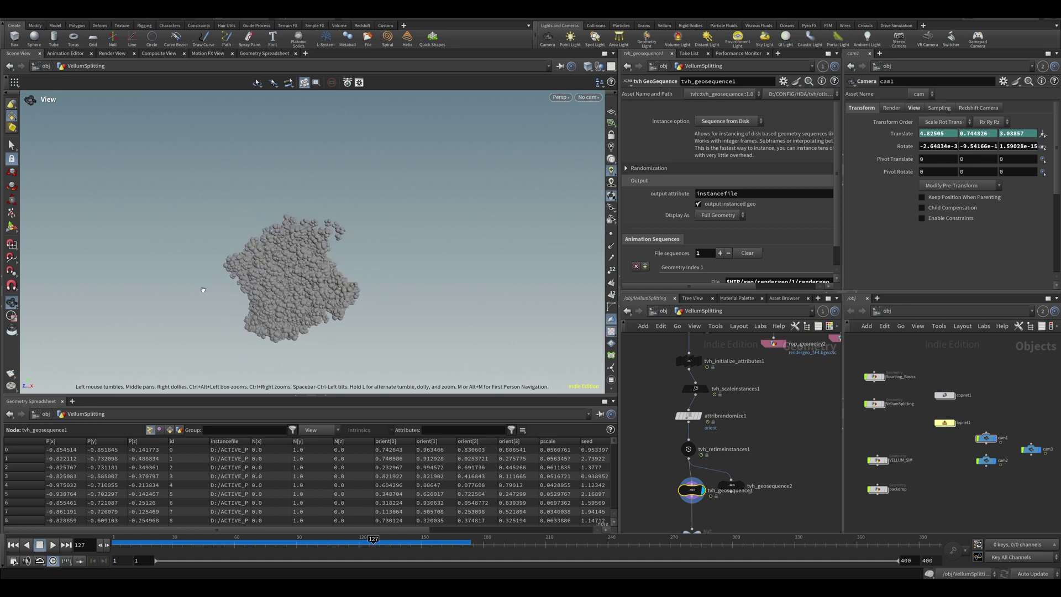
{"action": "left_click_drag", "start_coordinate": [395, 544], "coordinate": [428, 540]}
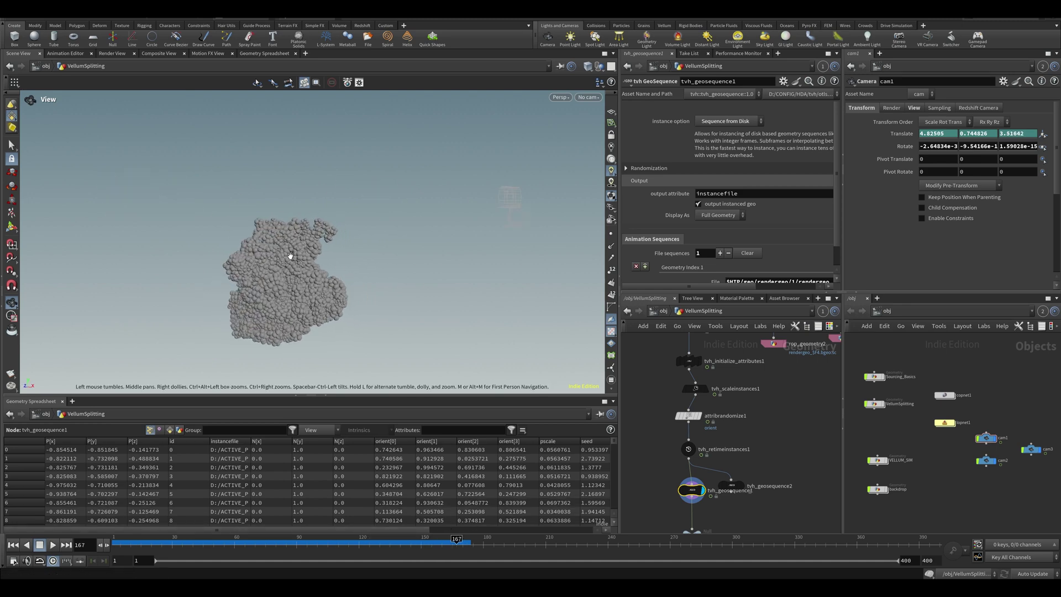
{"action": "right_click_drag", "start_coordinate": [290, 255], "coordinate": [412, 298]}
{"action": "left_click_drag", "start_coordinate": [383, 300], "coordinate": [320, 394]}
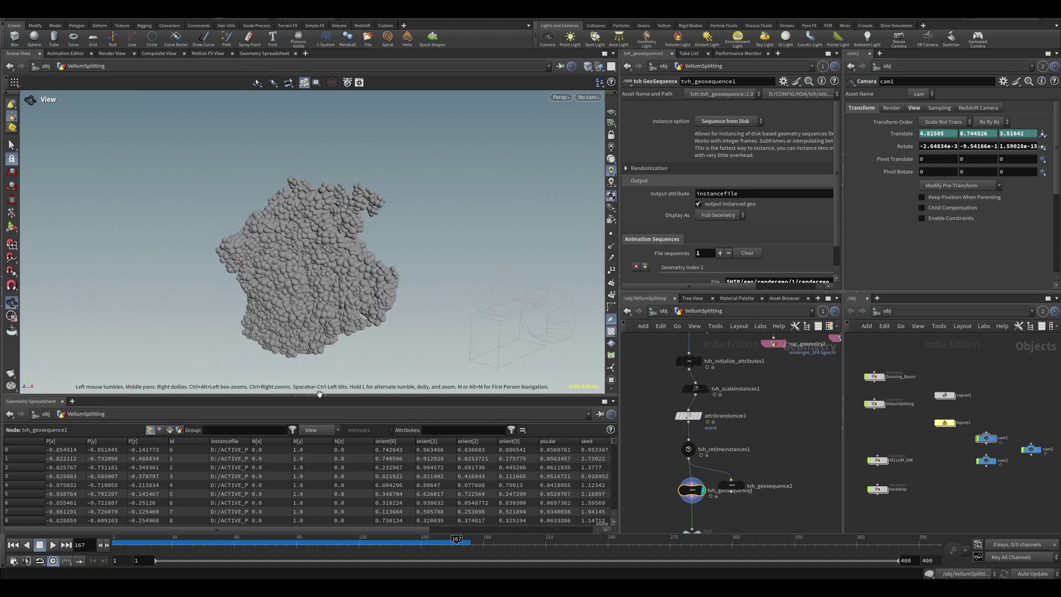
{"action": "left_click_drag", "start_coordinate": [226, 545], "coordinate": [334, 543]}
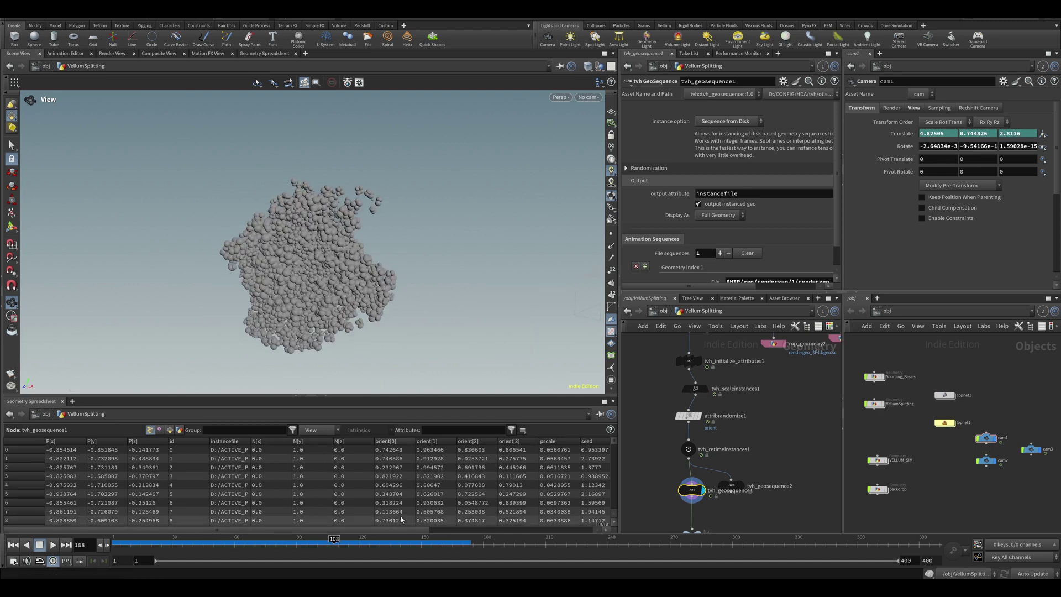
{"action": "left_click_drag", "start_coordinate": [274, 309], "coordinate": [249, 264]}
{"action": "middle_click_drag", "start_coordinate": [308, 295], "coordinate": [338, 322]}
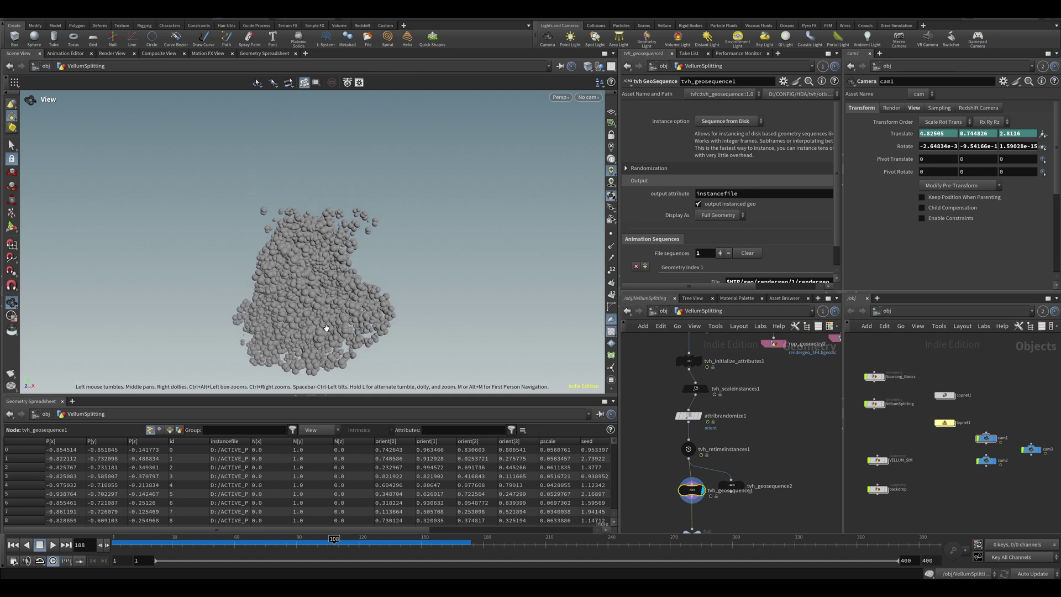
{"action": "scroll", "coordinate": [312, 316], "scroll_direction": "down", "scroll_amount": 3}
{"action": "mouse_move", "coordinate": [309, 315]}
{"action": "left_mouse_down"}
{"action": "mouse_move", "coordinate": [272, 312]}
{"action": "mouse_move", "coordinate": [312, 309]}
{"action": "left_mouse_up"}
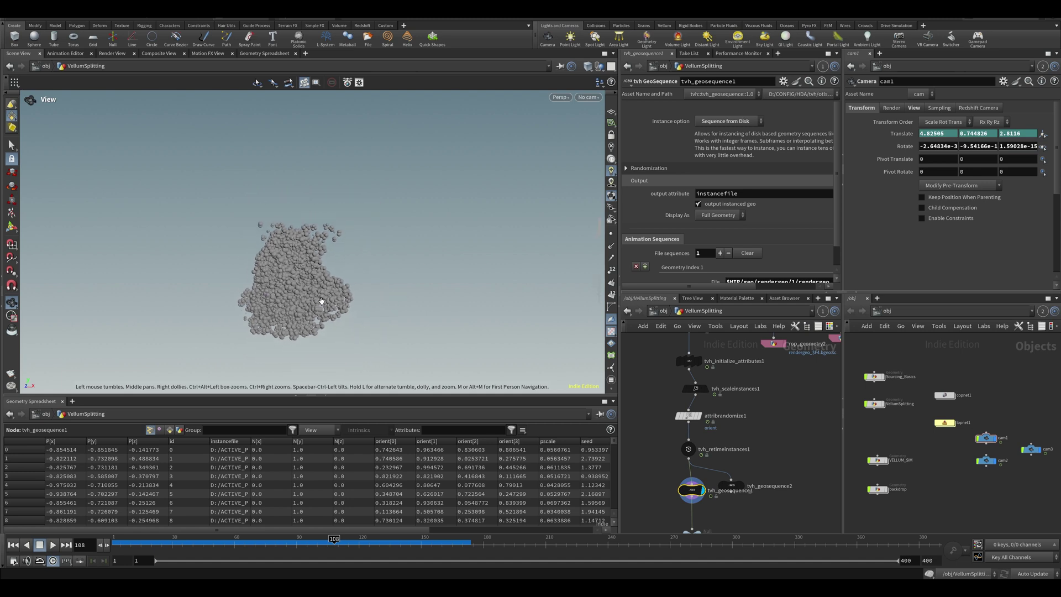